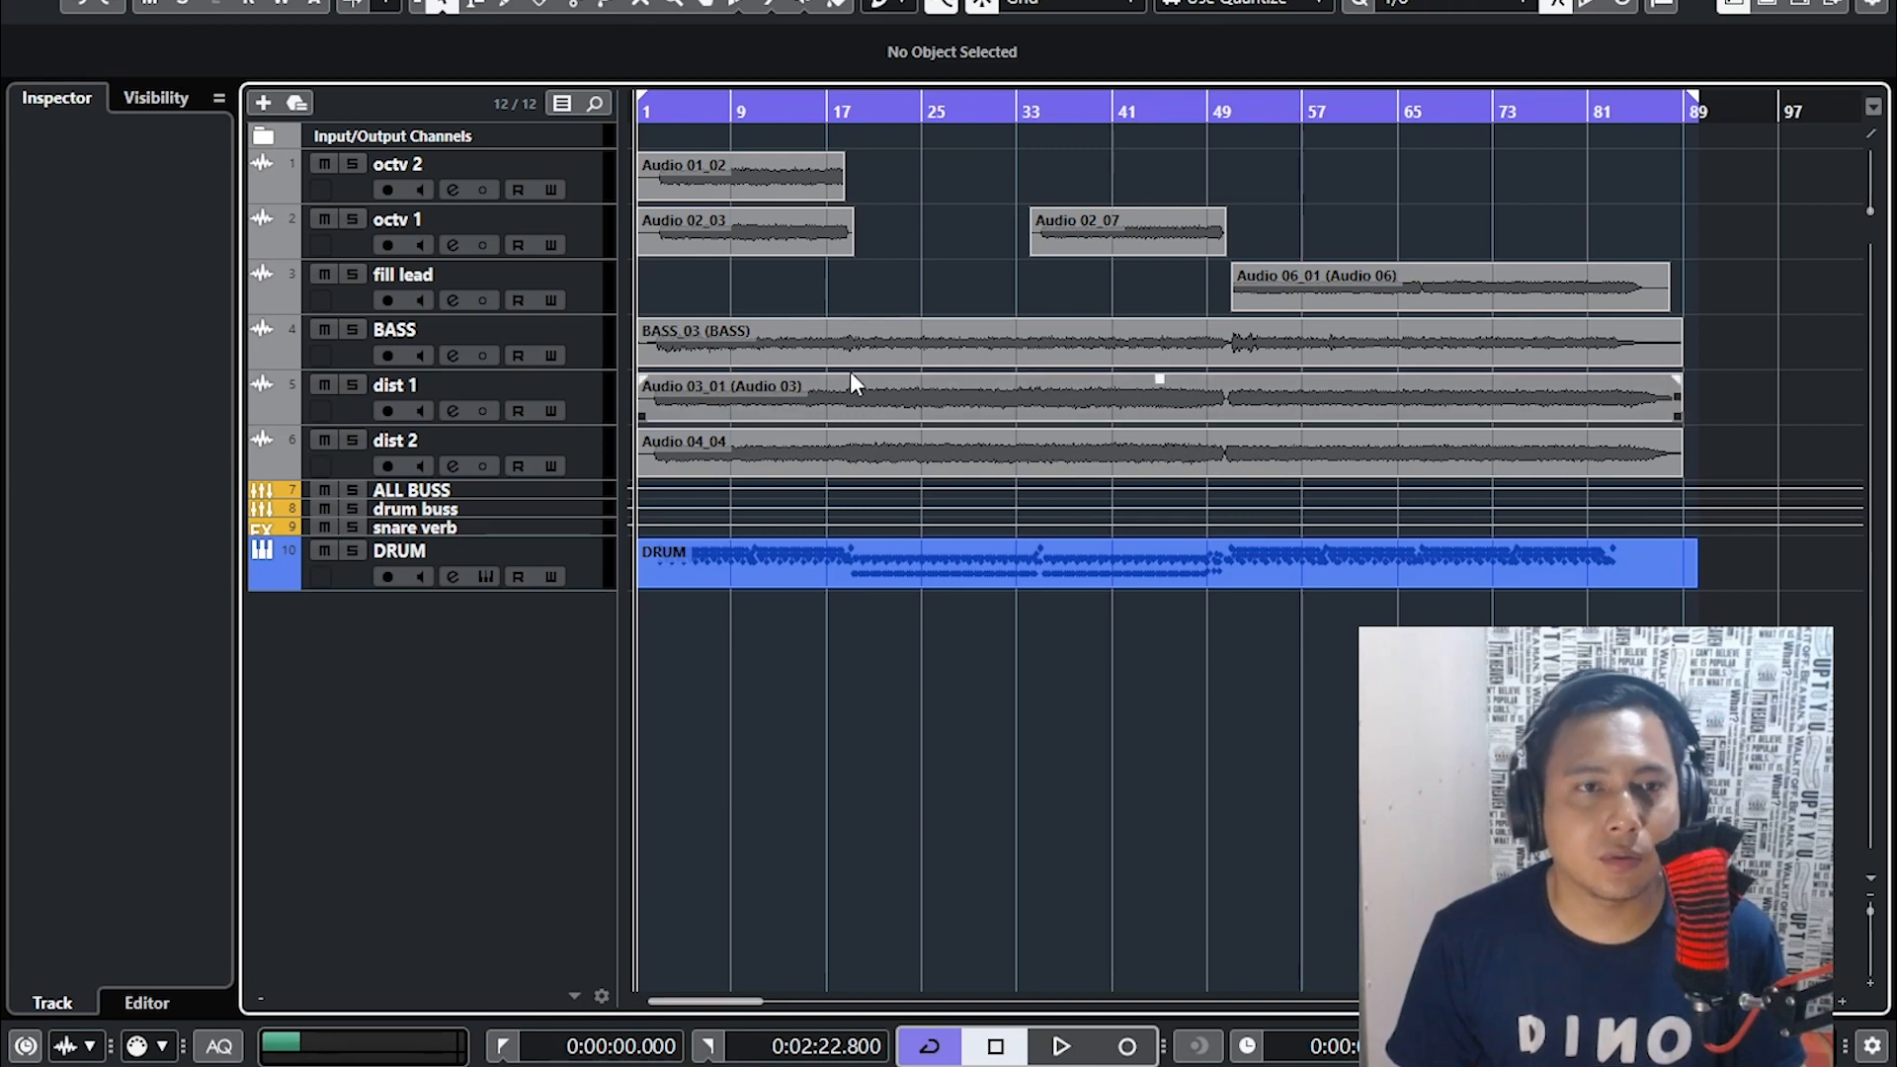
- Inspect the pan settings of the dist 1 and dist 2 guitar tracks
left_click(589, 391)
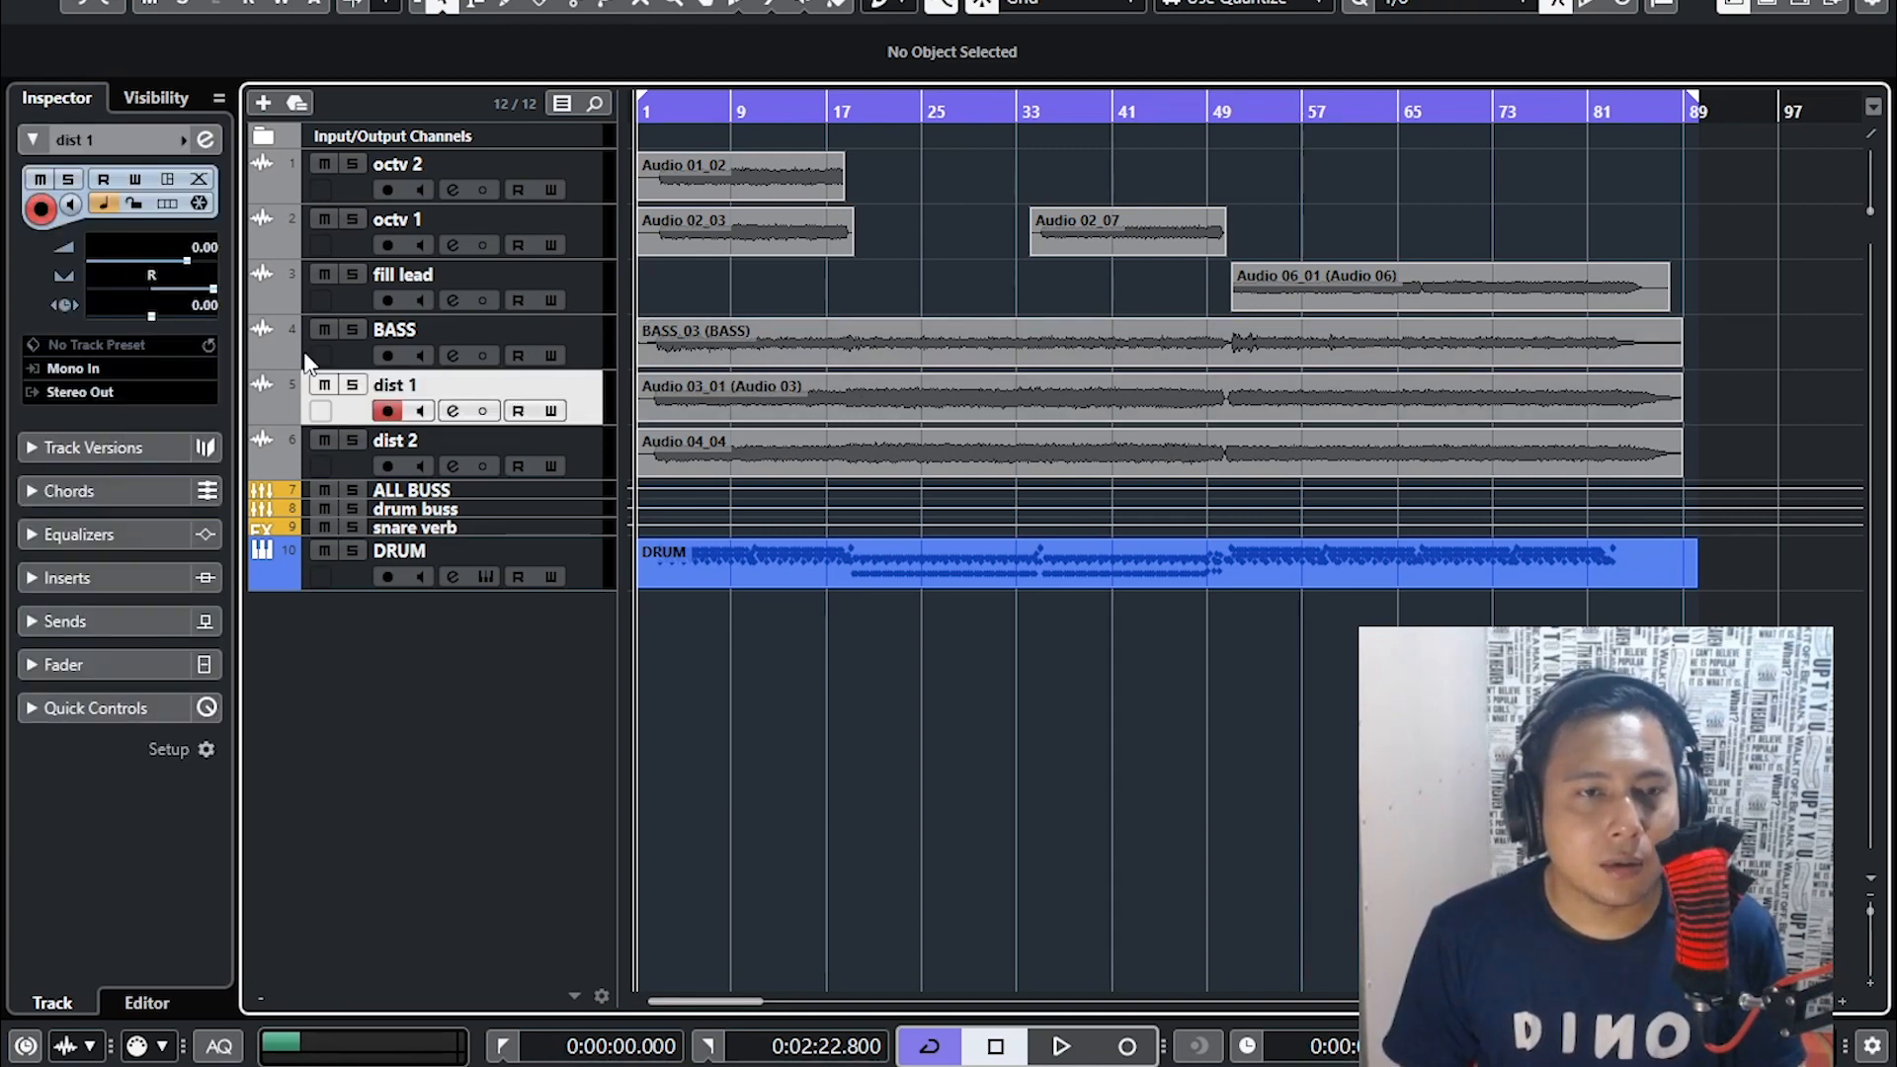
key("Down")
key("Up")
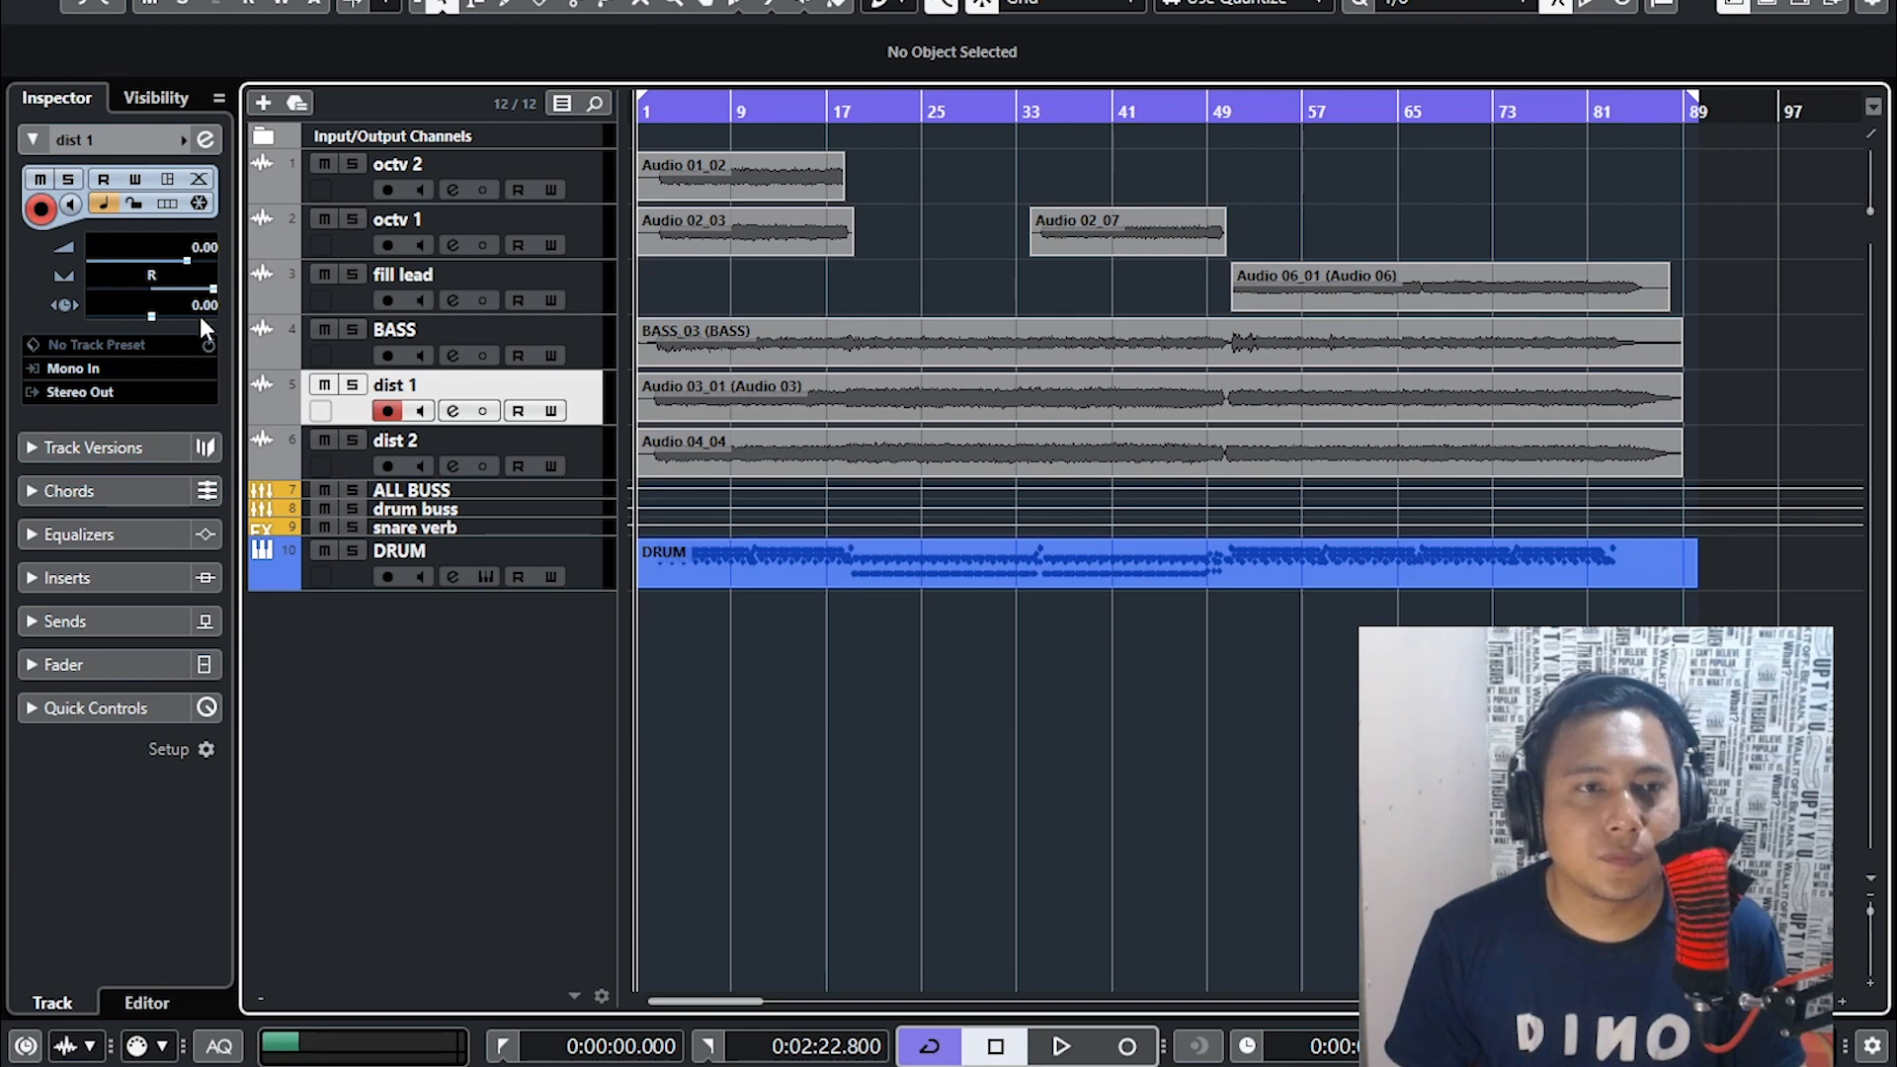
left_click(591, 455)
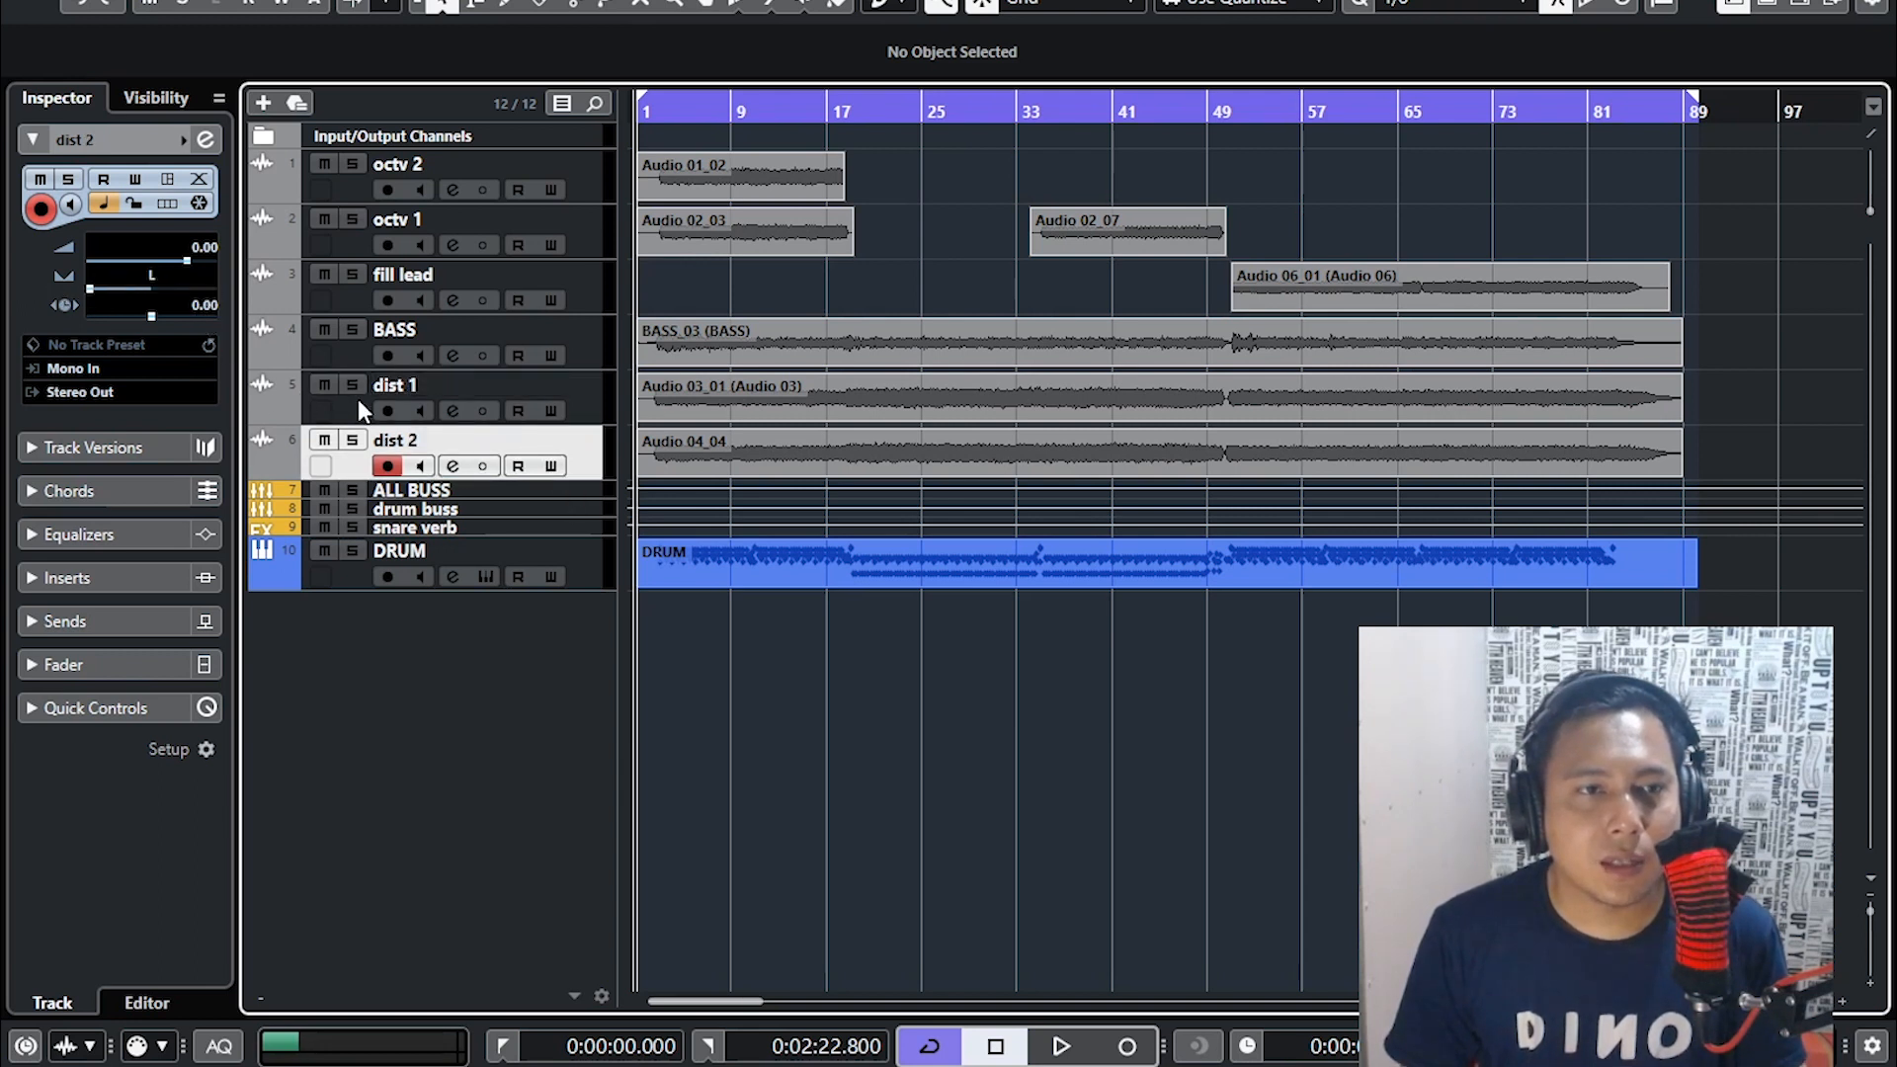
left_click(314, 413)
left_click(332, 465)
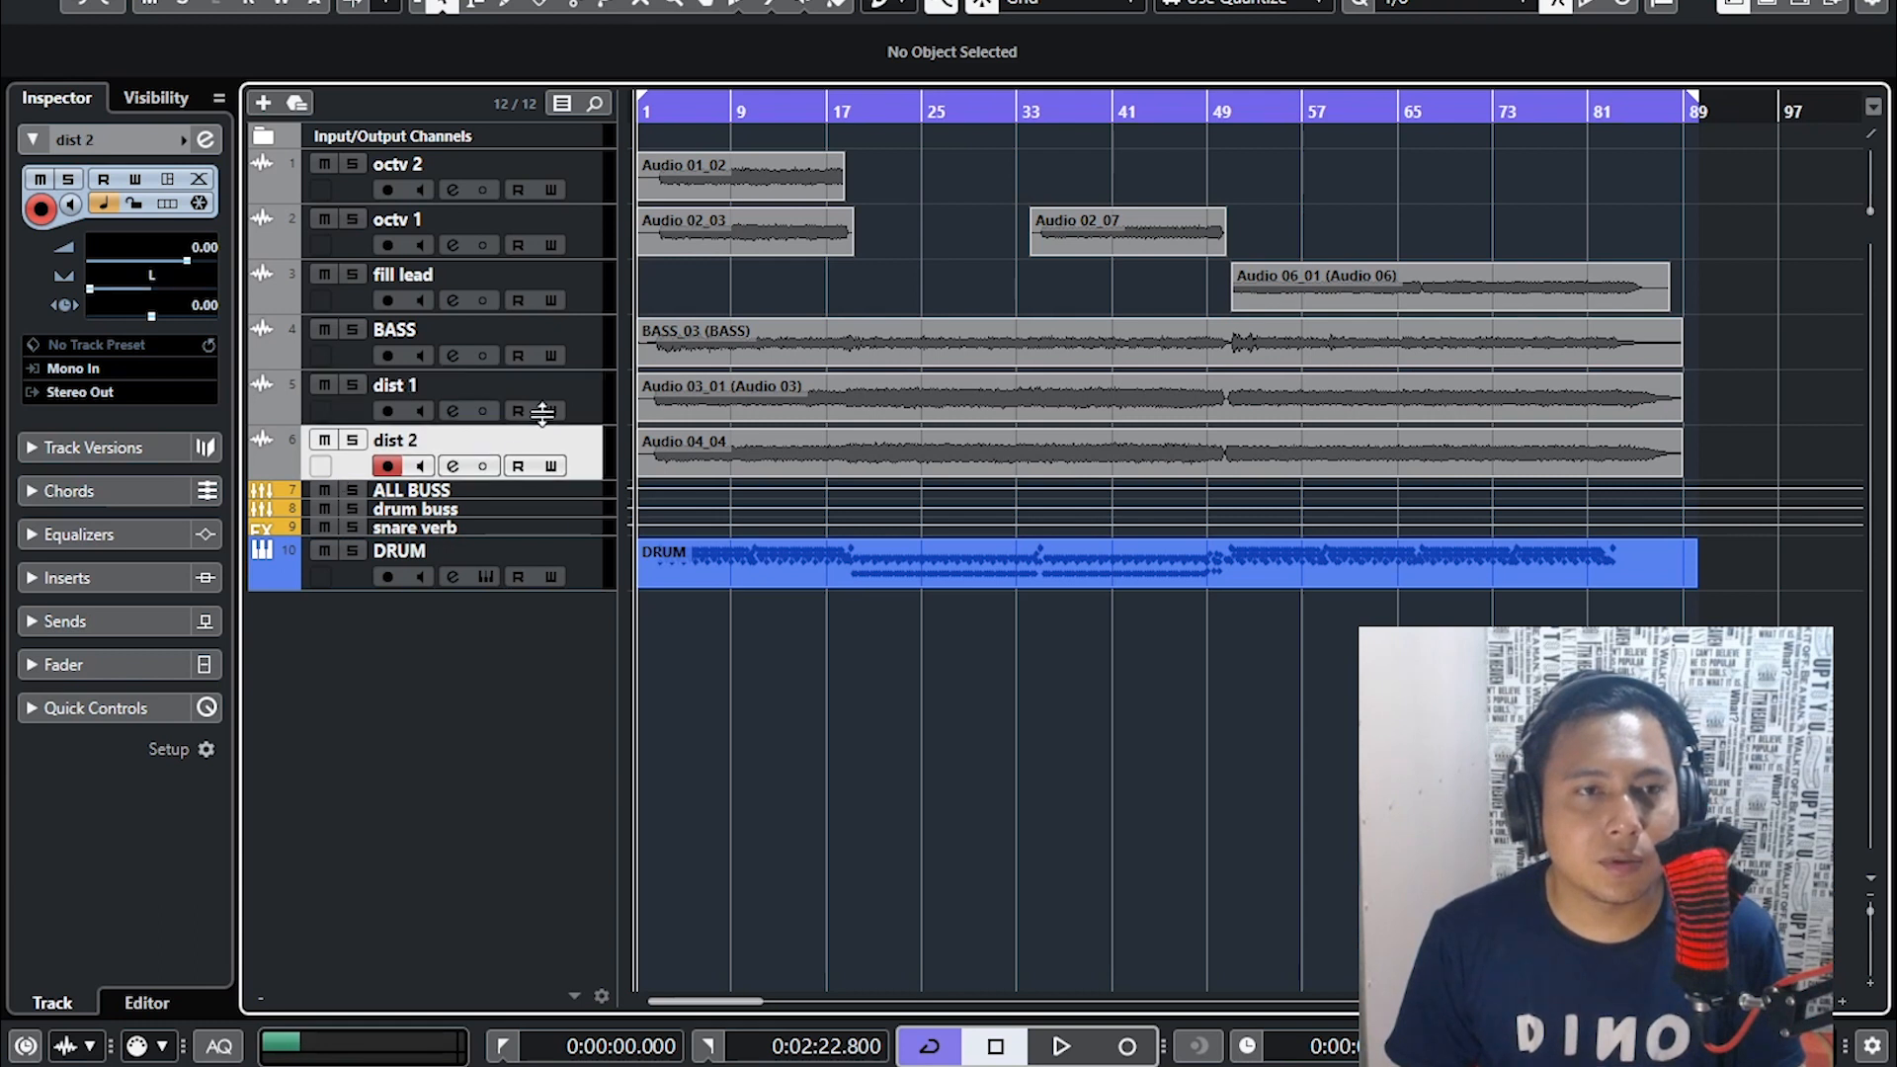
- Reorder the tracks so dist 2 and dist 1 sit above BASS, and colour the BASS track violet
left_click(600, 346)
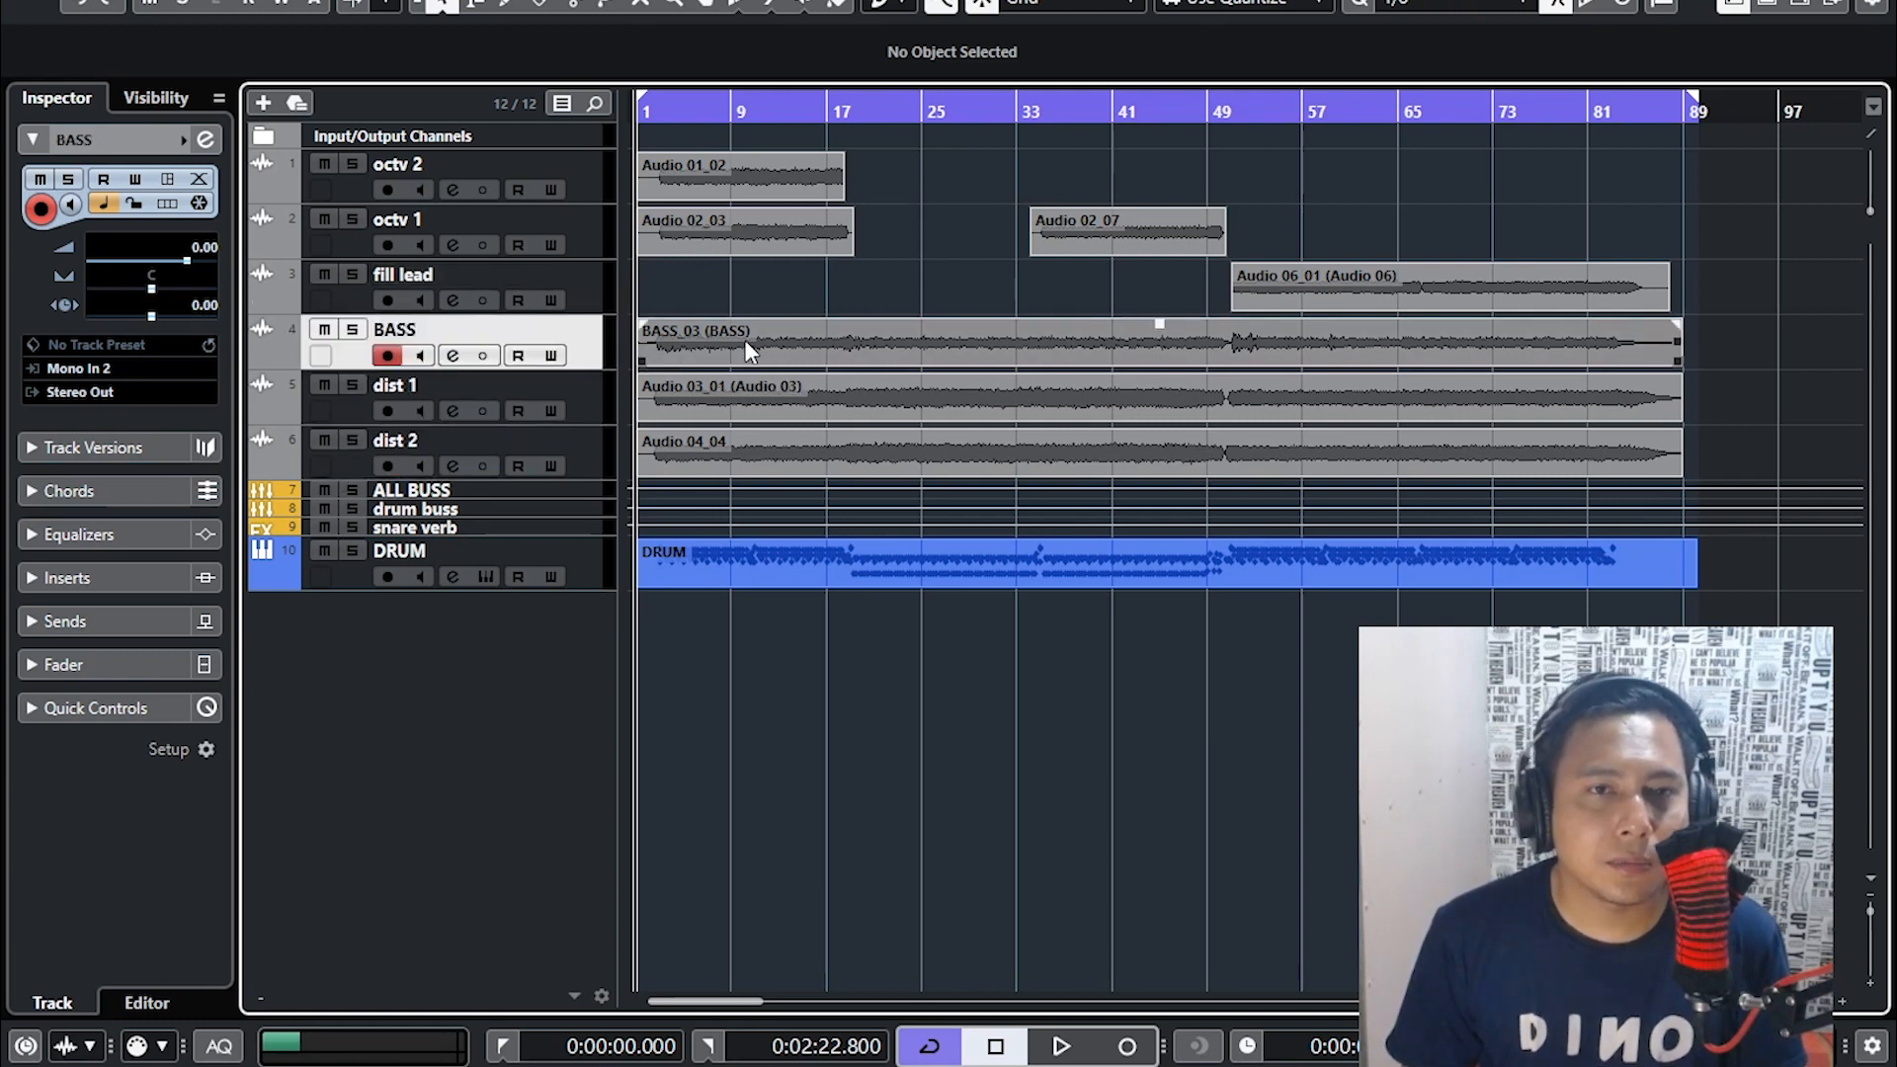
left_click_drag(590, 391, 589, 322)
left_click_drag(592, 446, 589, 336)
left_click(589, 445)
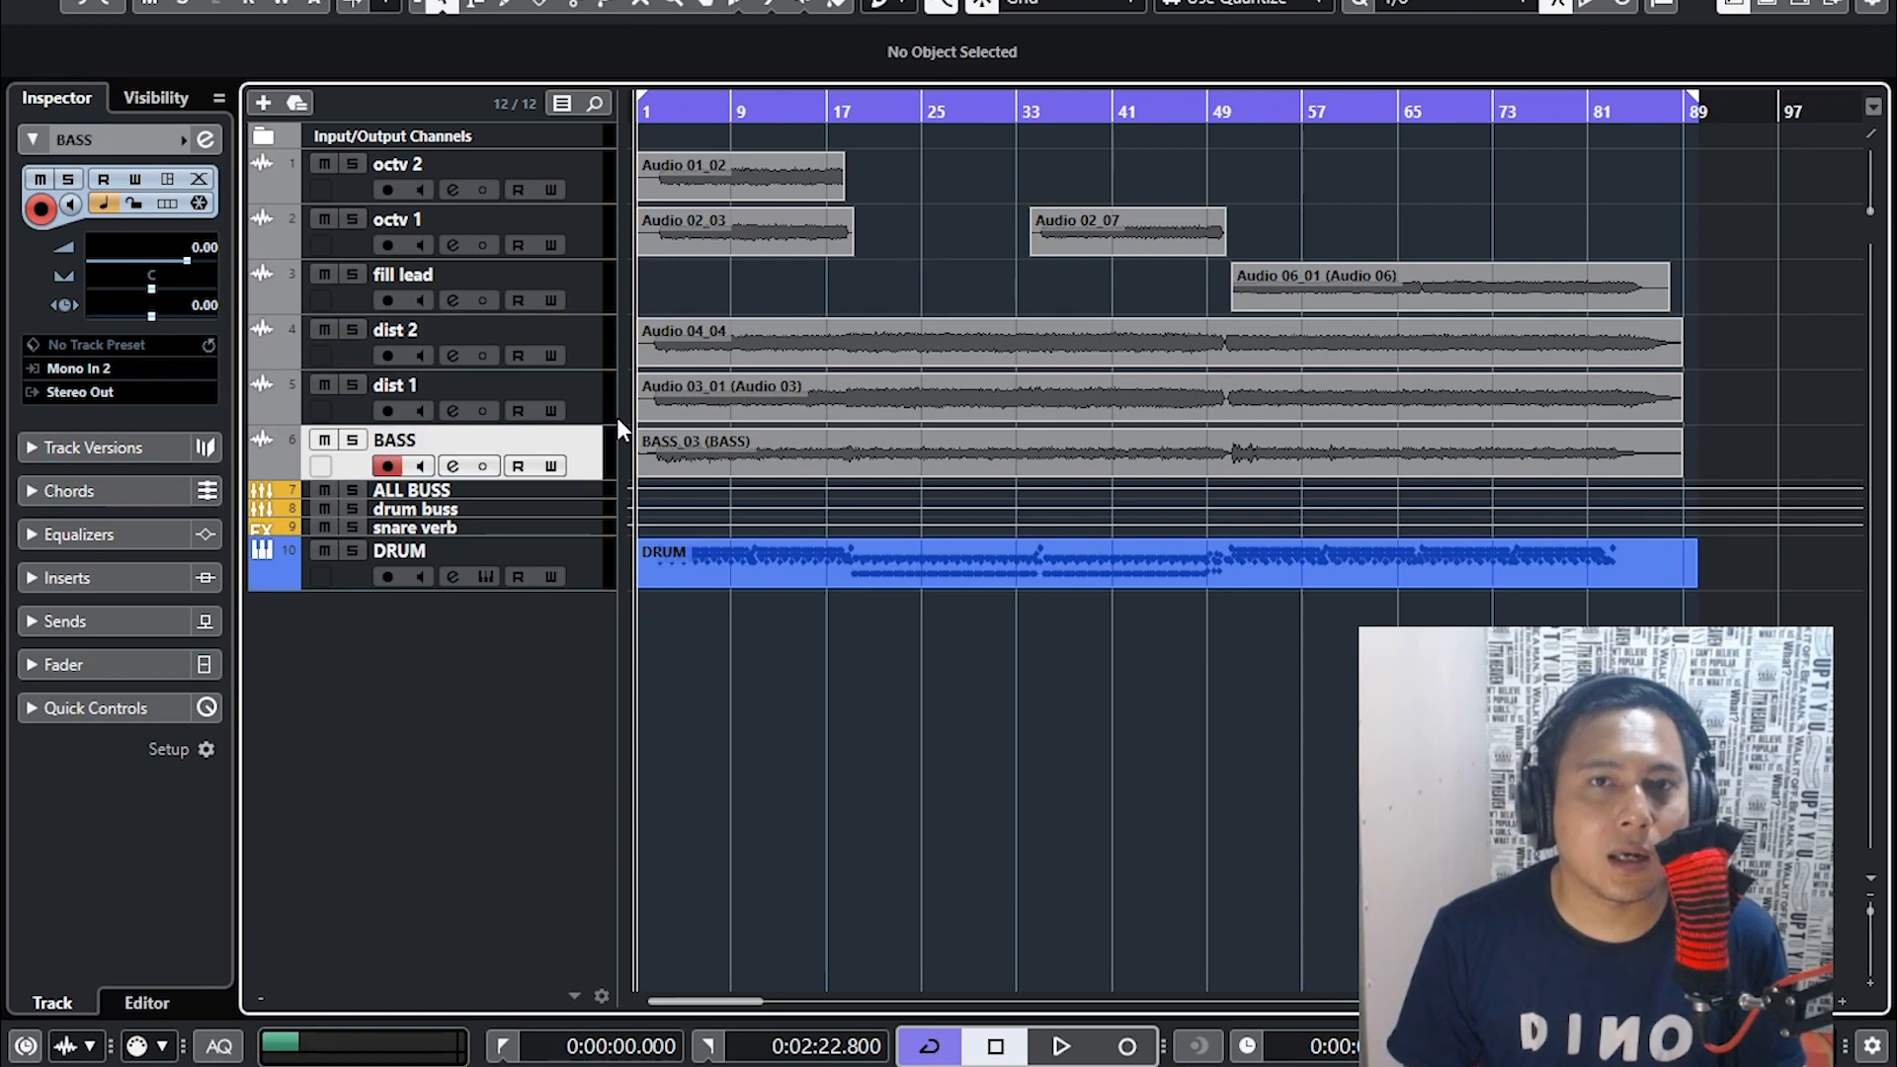
left_click(900, 5)
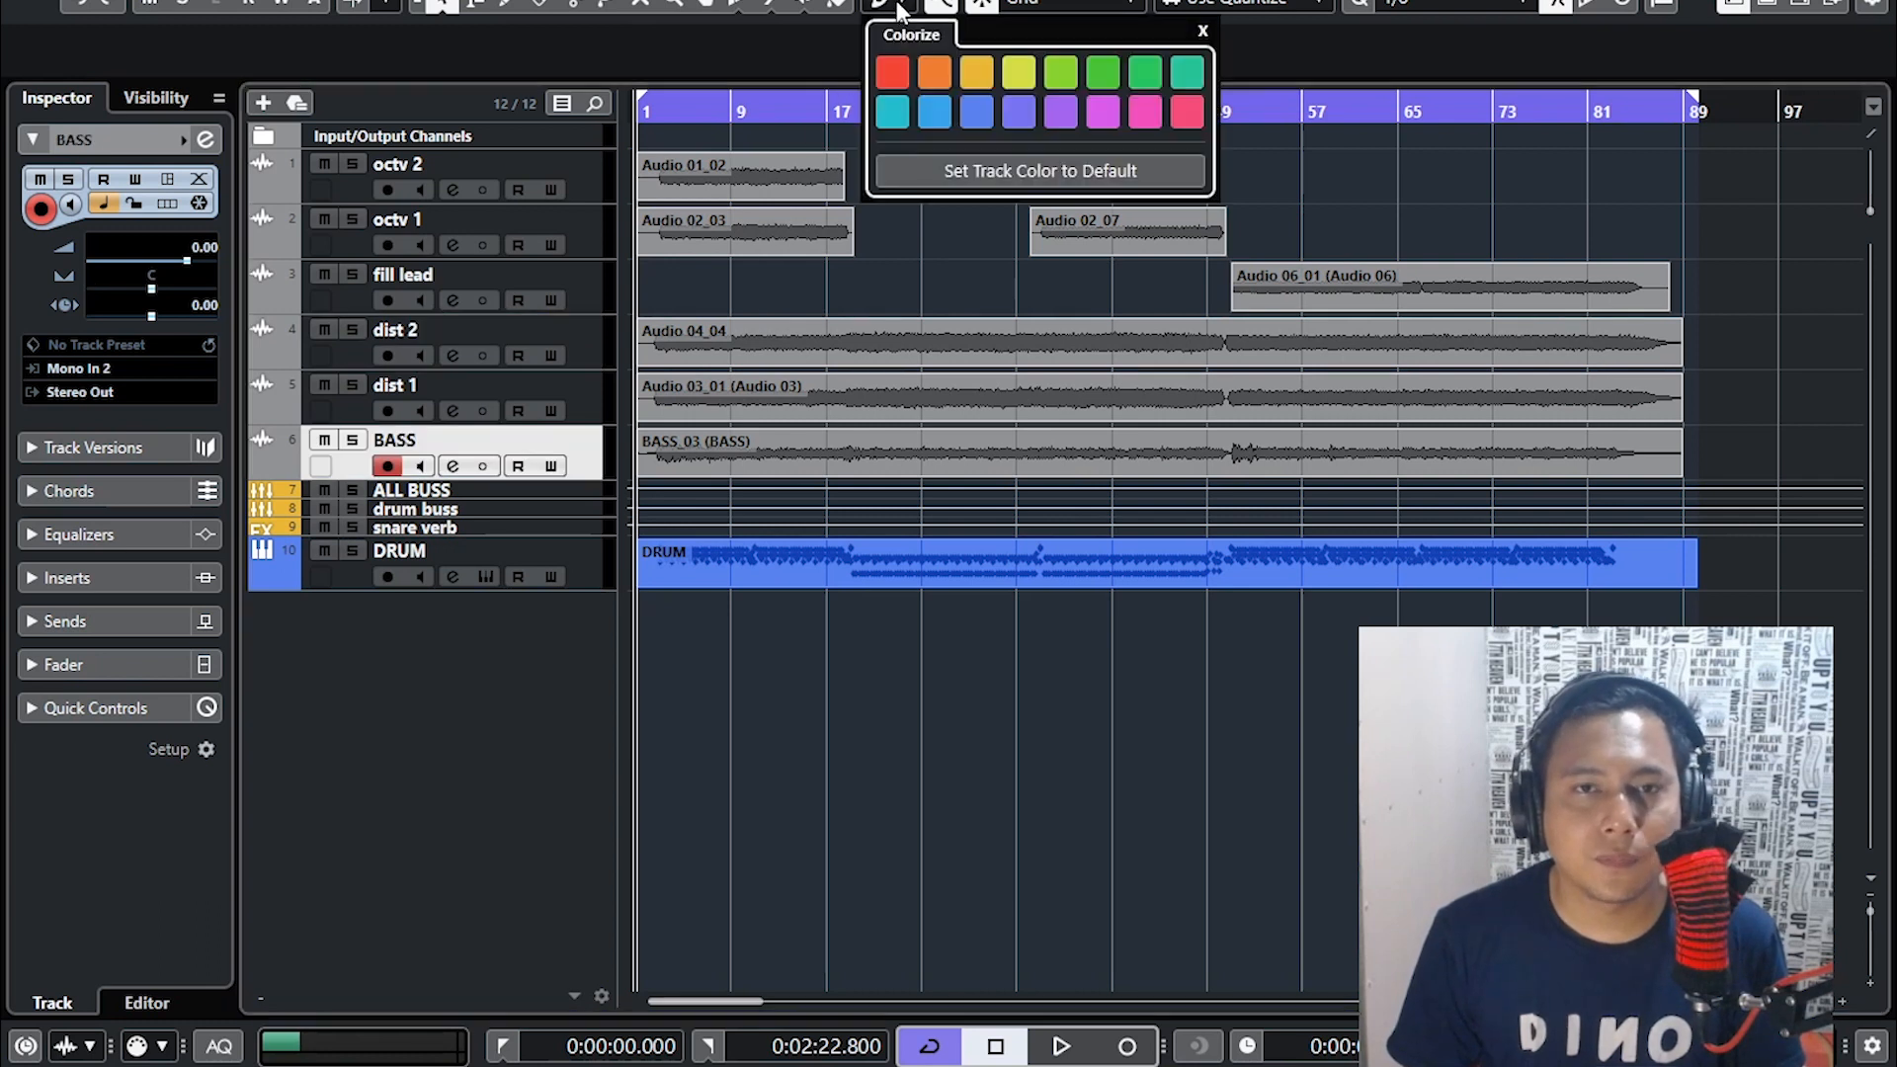
left_click(1018, 114)
- Colour both distortion guitar tracks, dist 1 and dist 2, orange
left_click(598, 392)
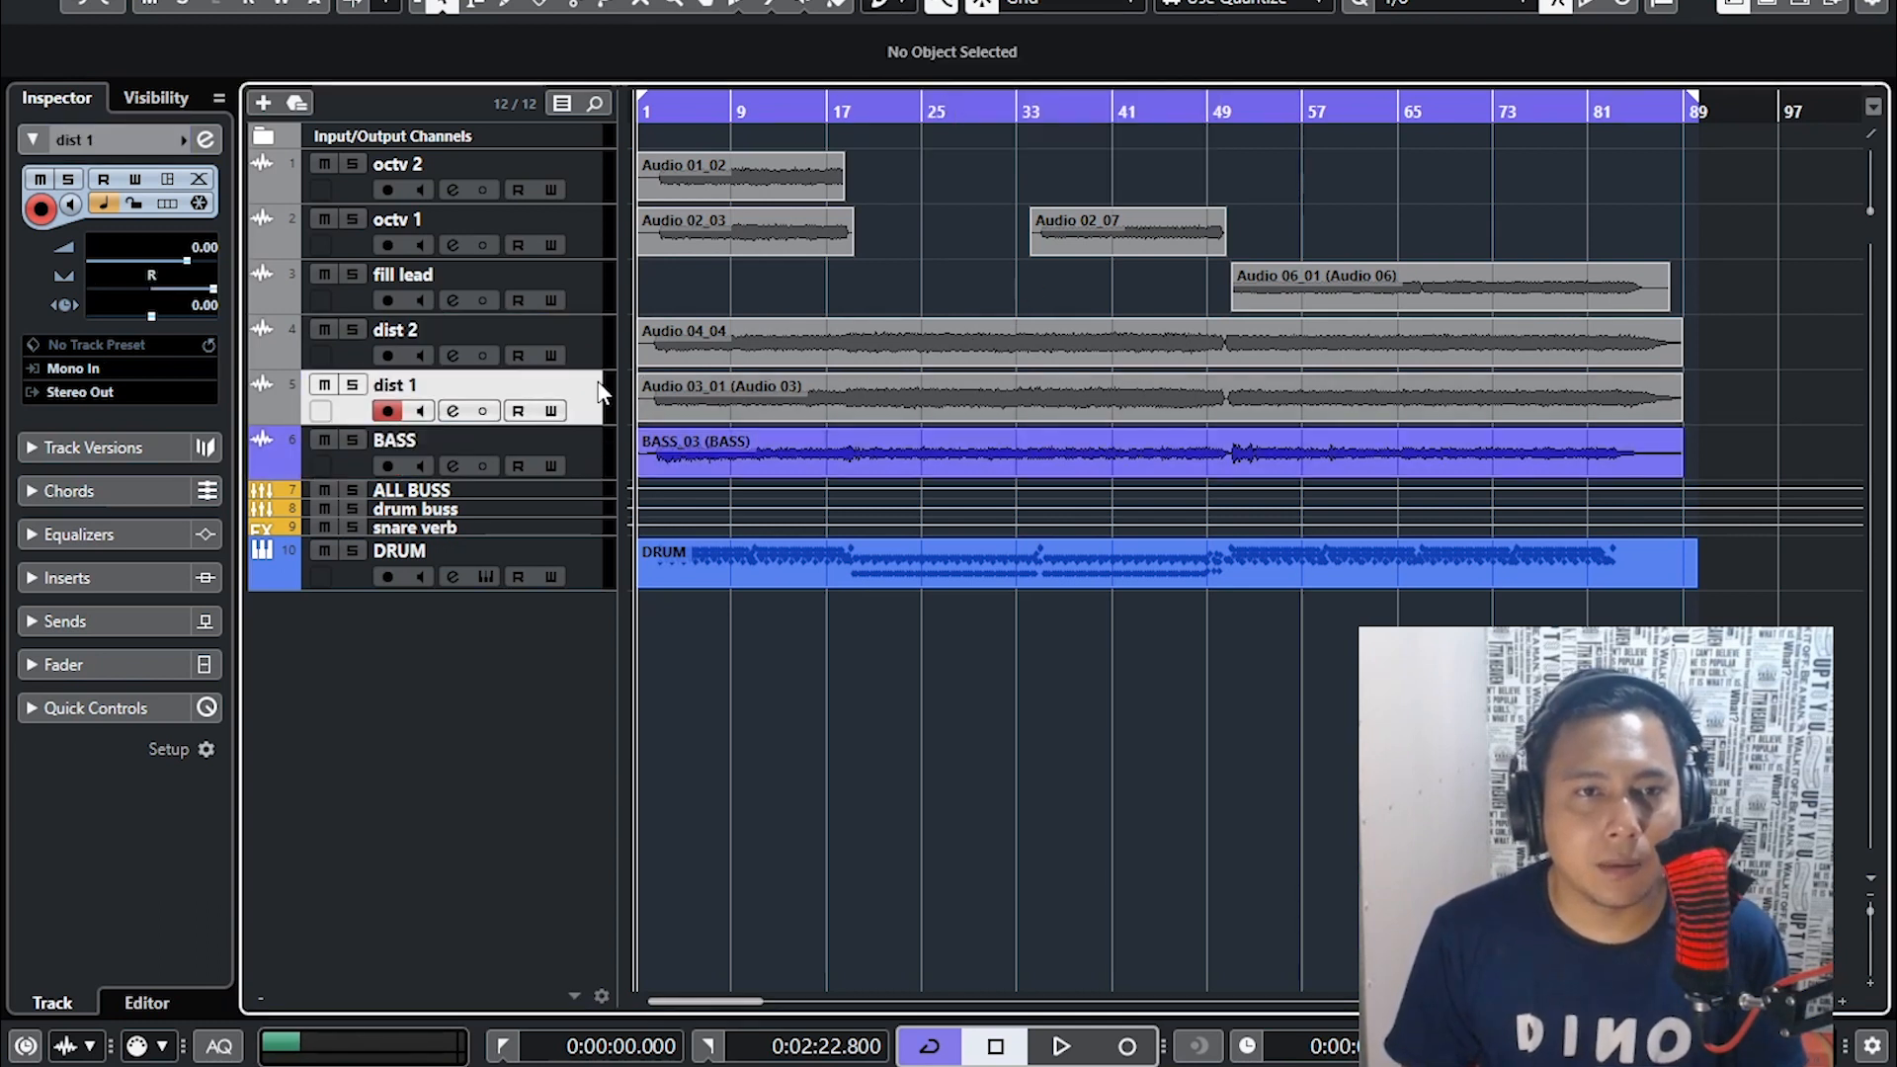
left_click(889, 6)
left_click(935, 75)
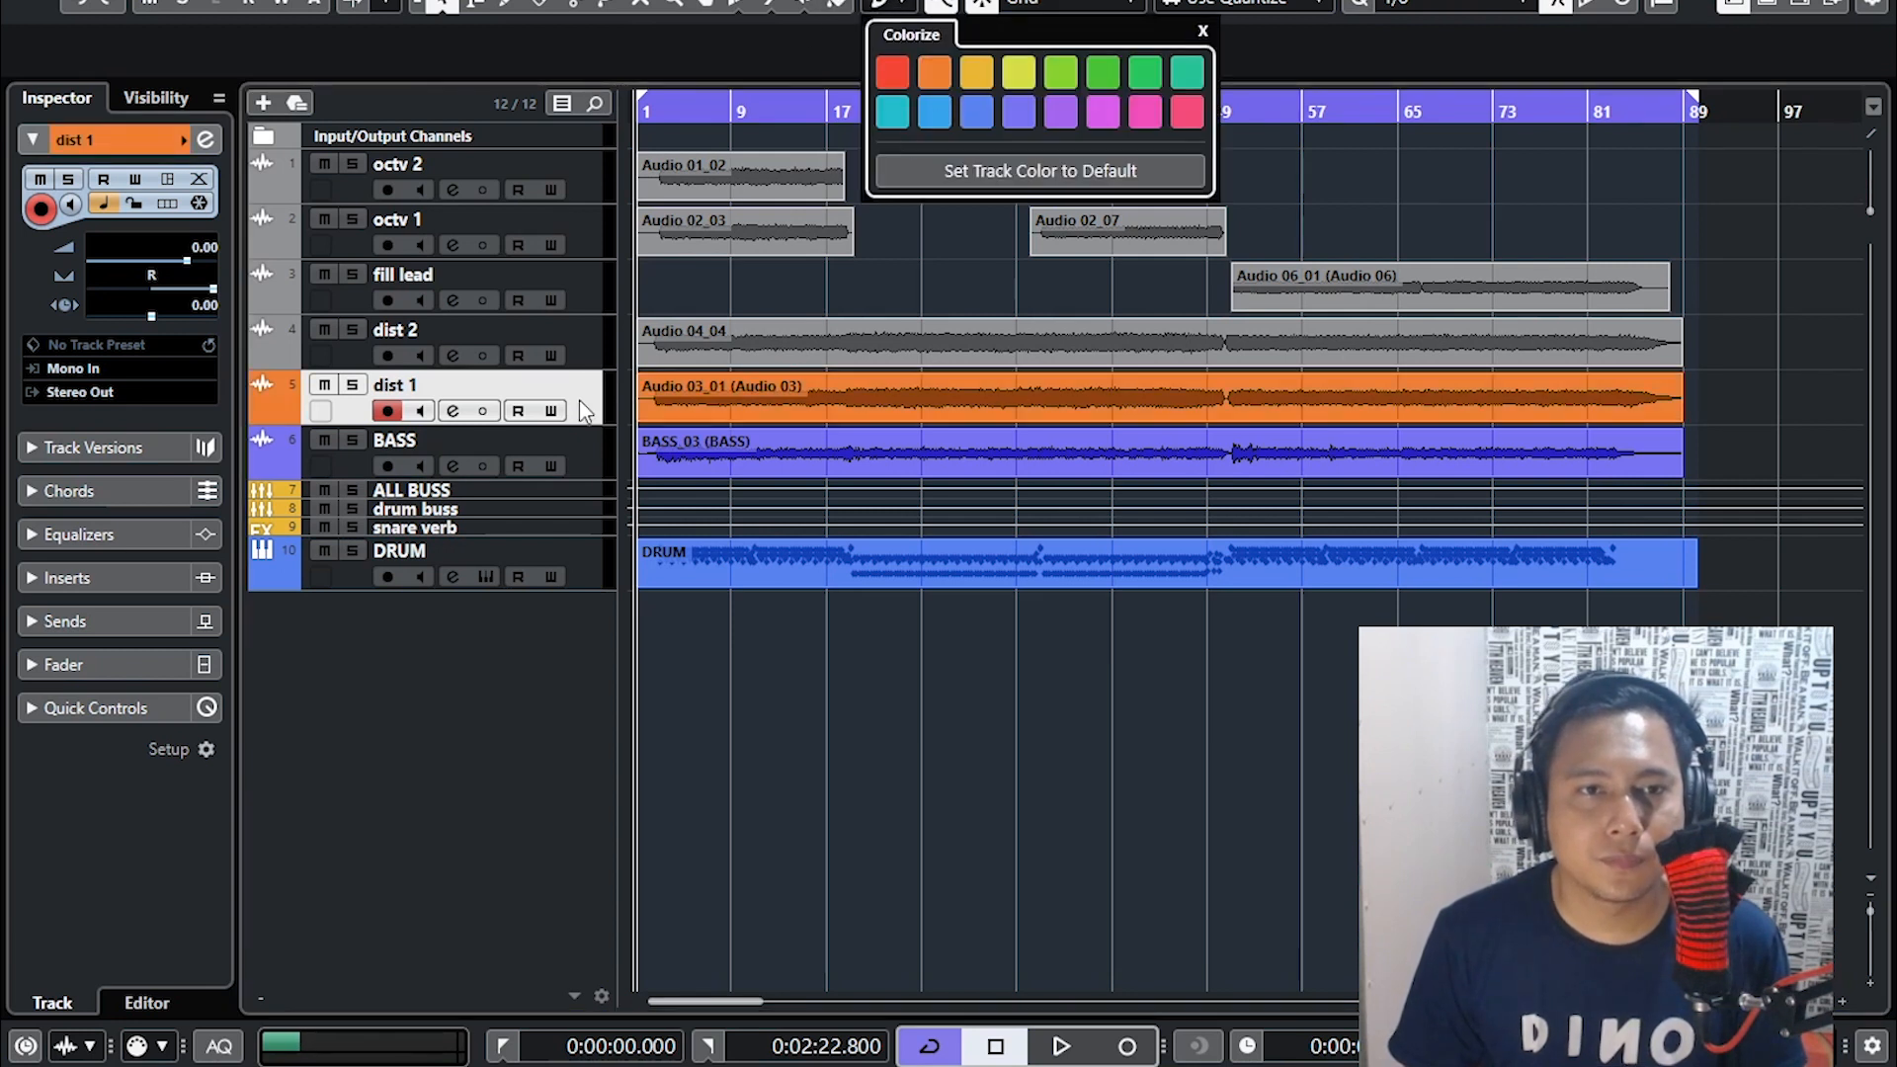
left_click(589, 338)
left_click(891, 8)
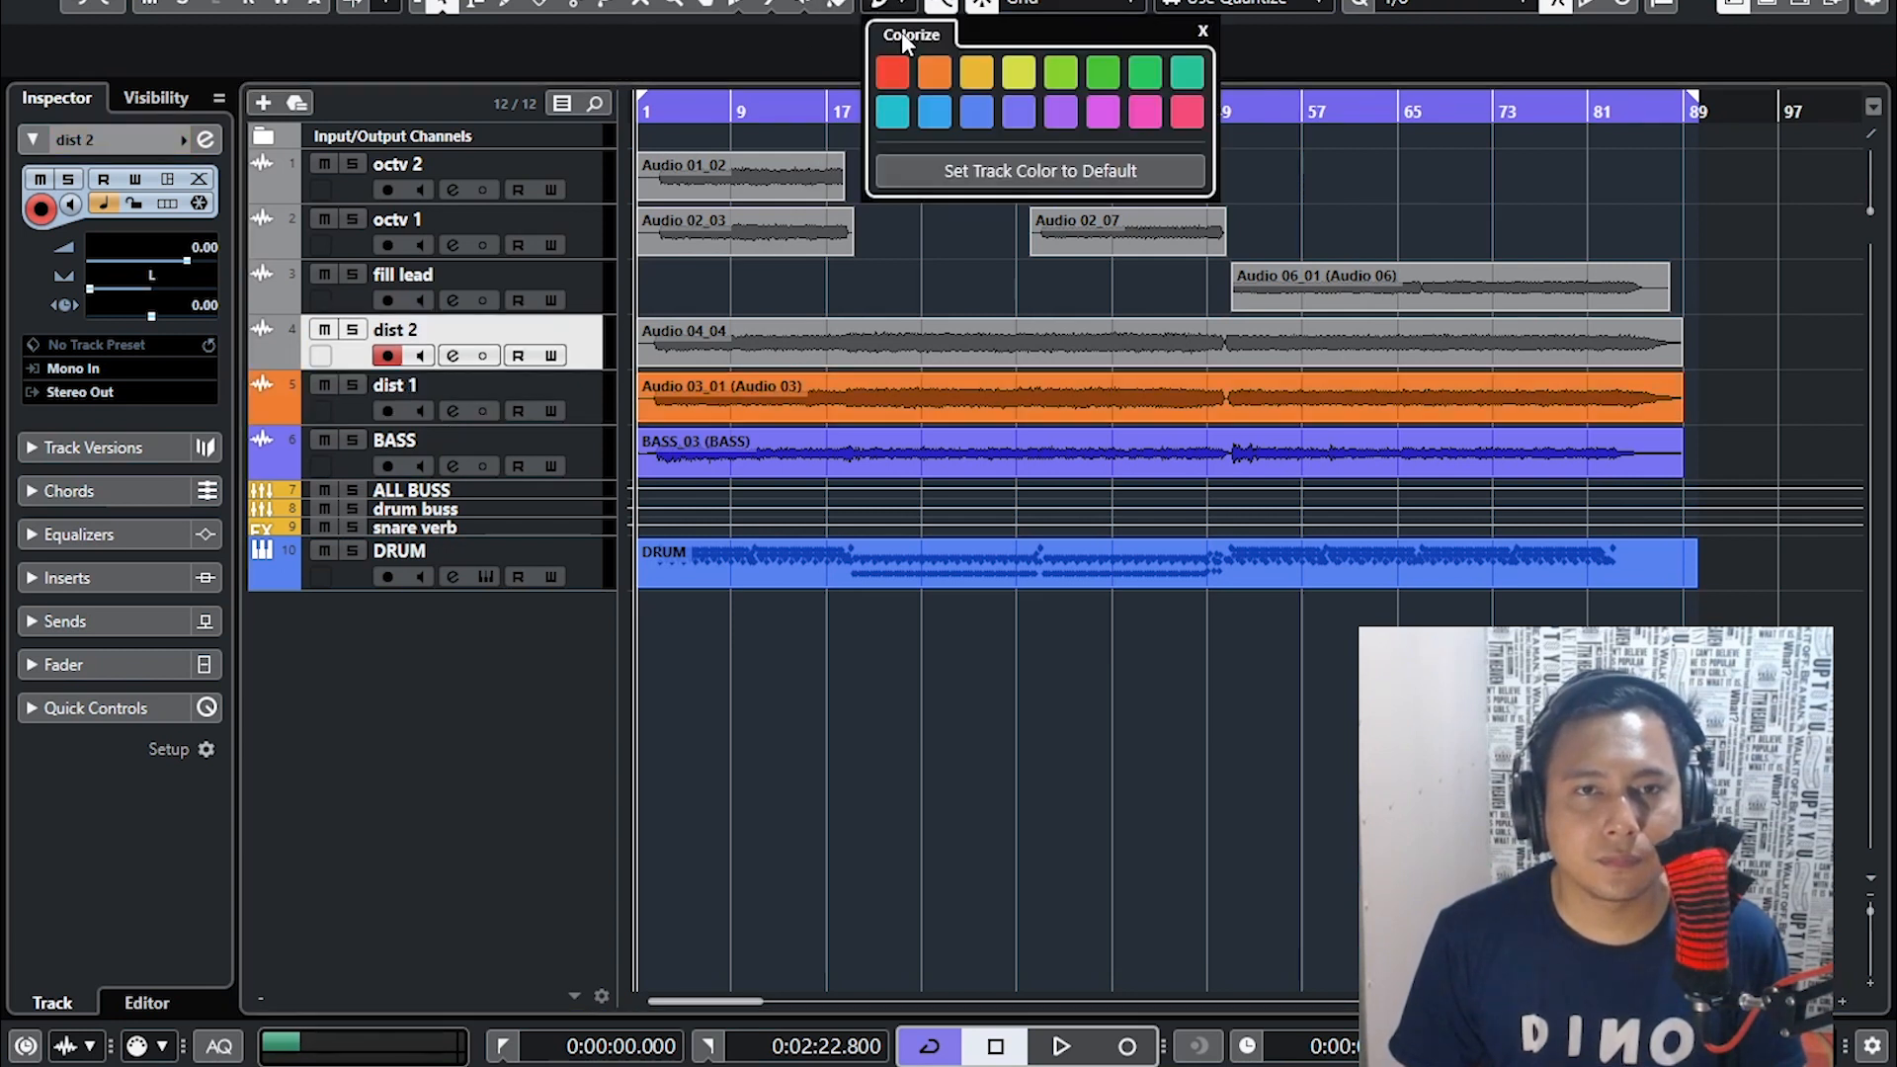
left_click(943, 75)
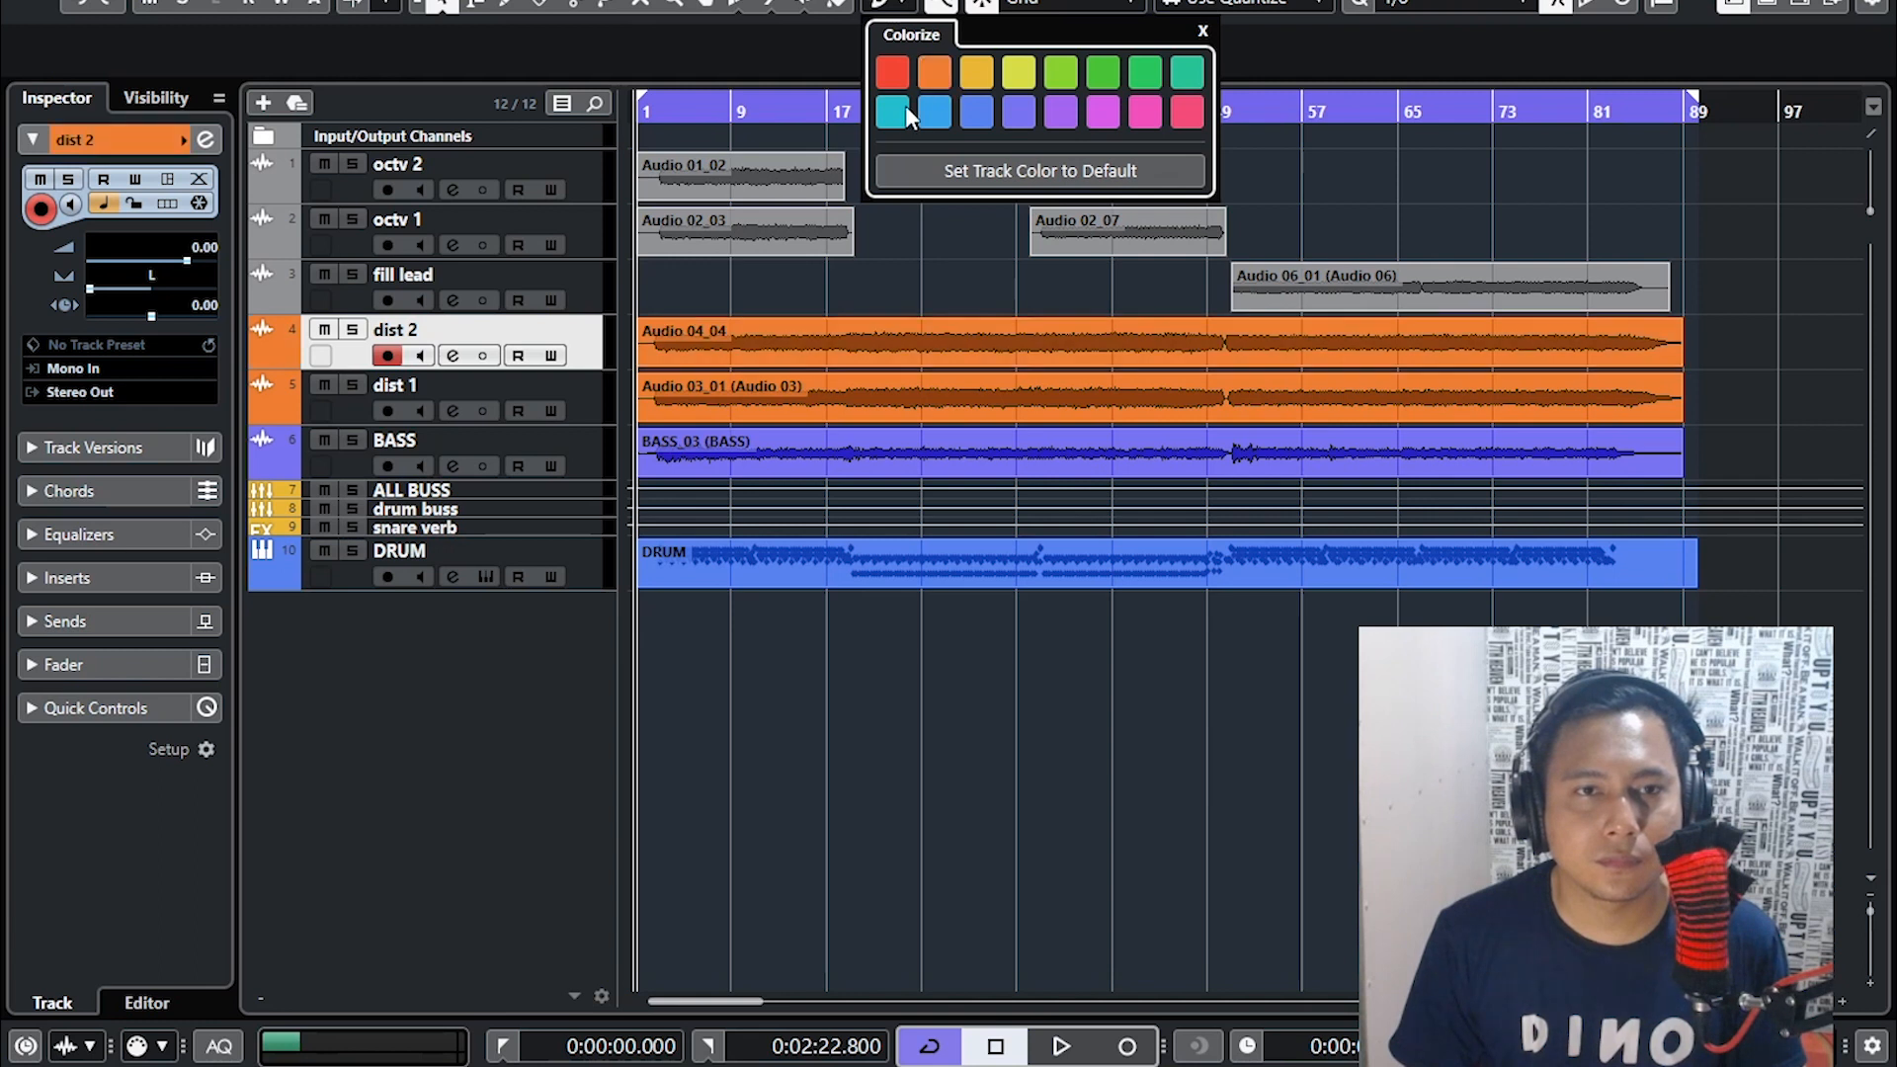
- Colour the fill lead track amber yellow, the shade between orange and lemon yellow in the palette
left_click(601, 276)
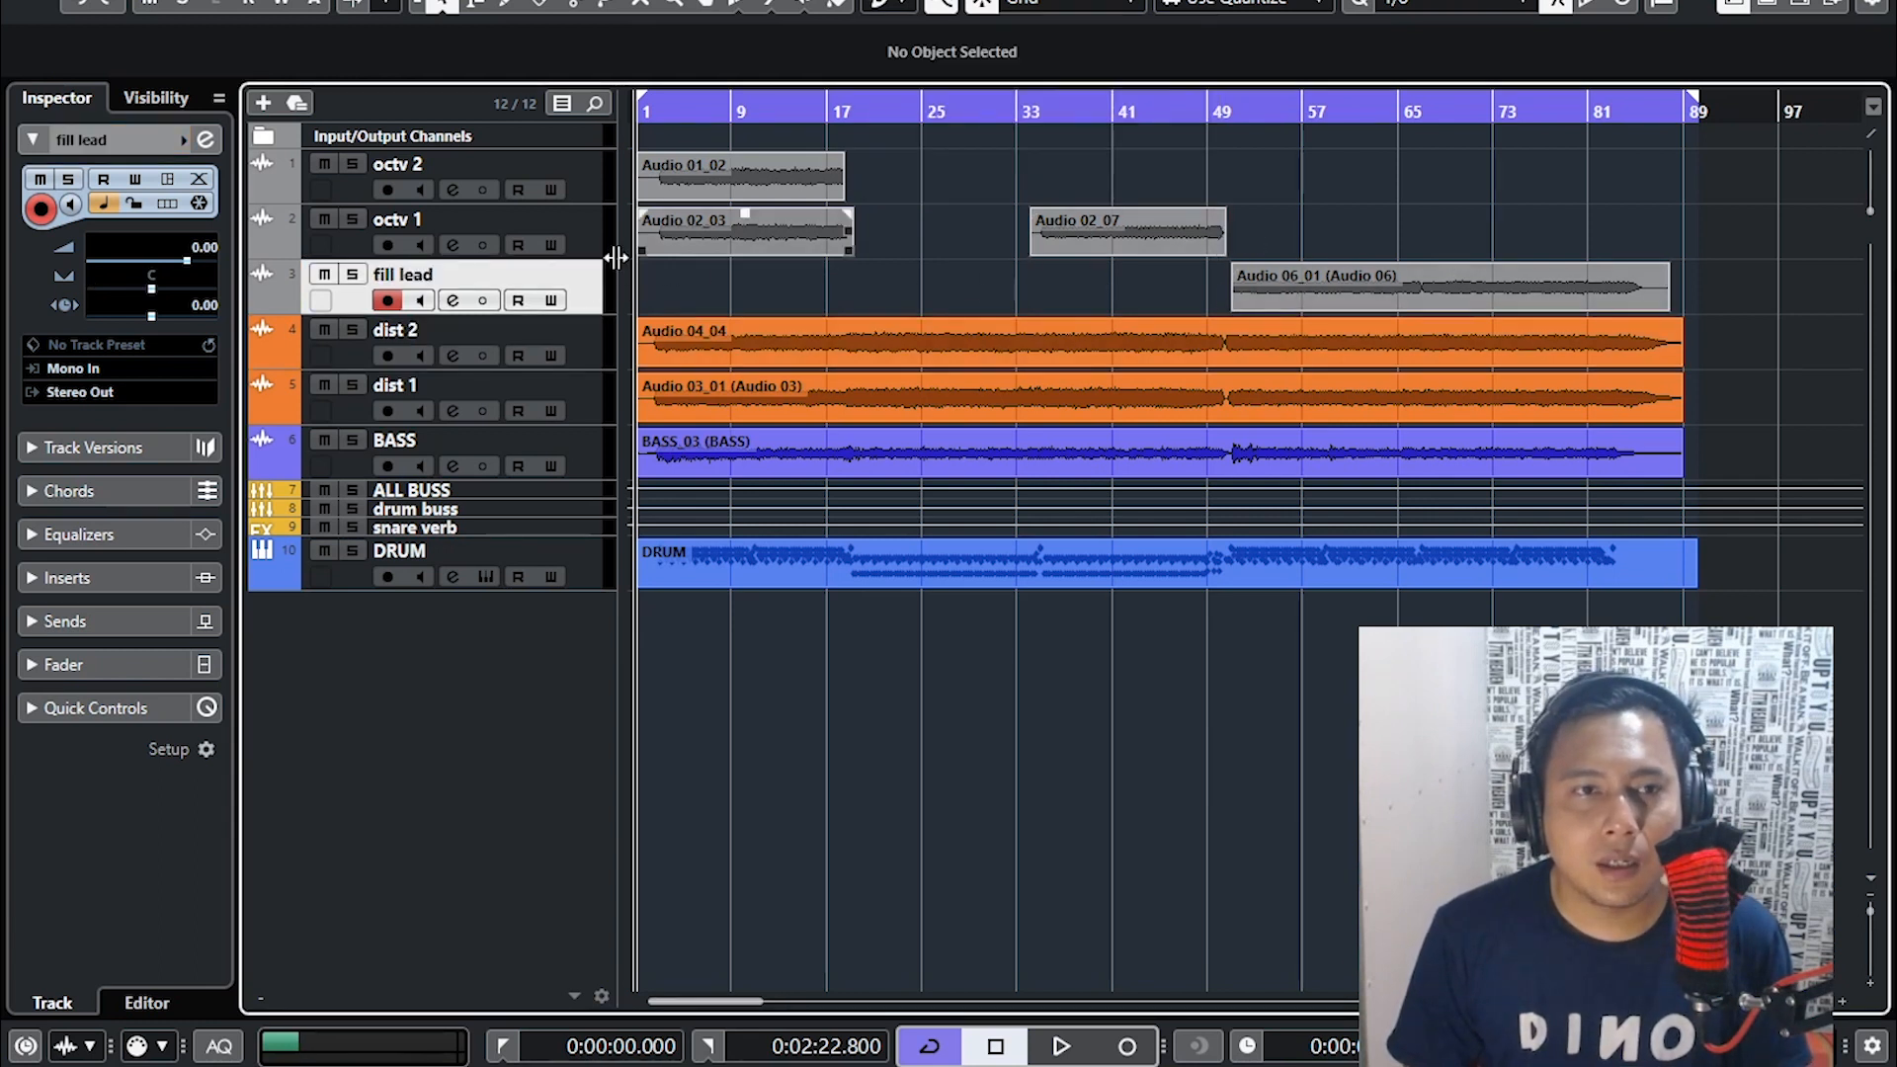
left_click(883, 8)
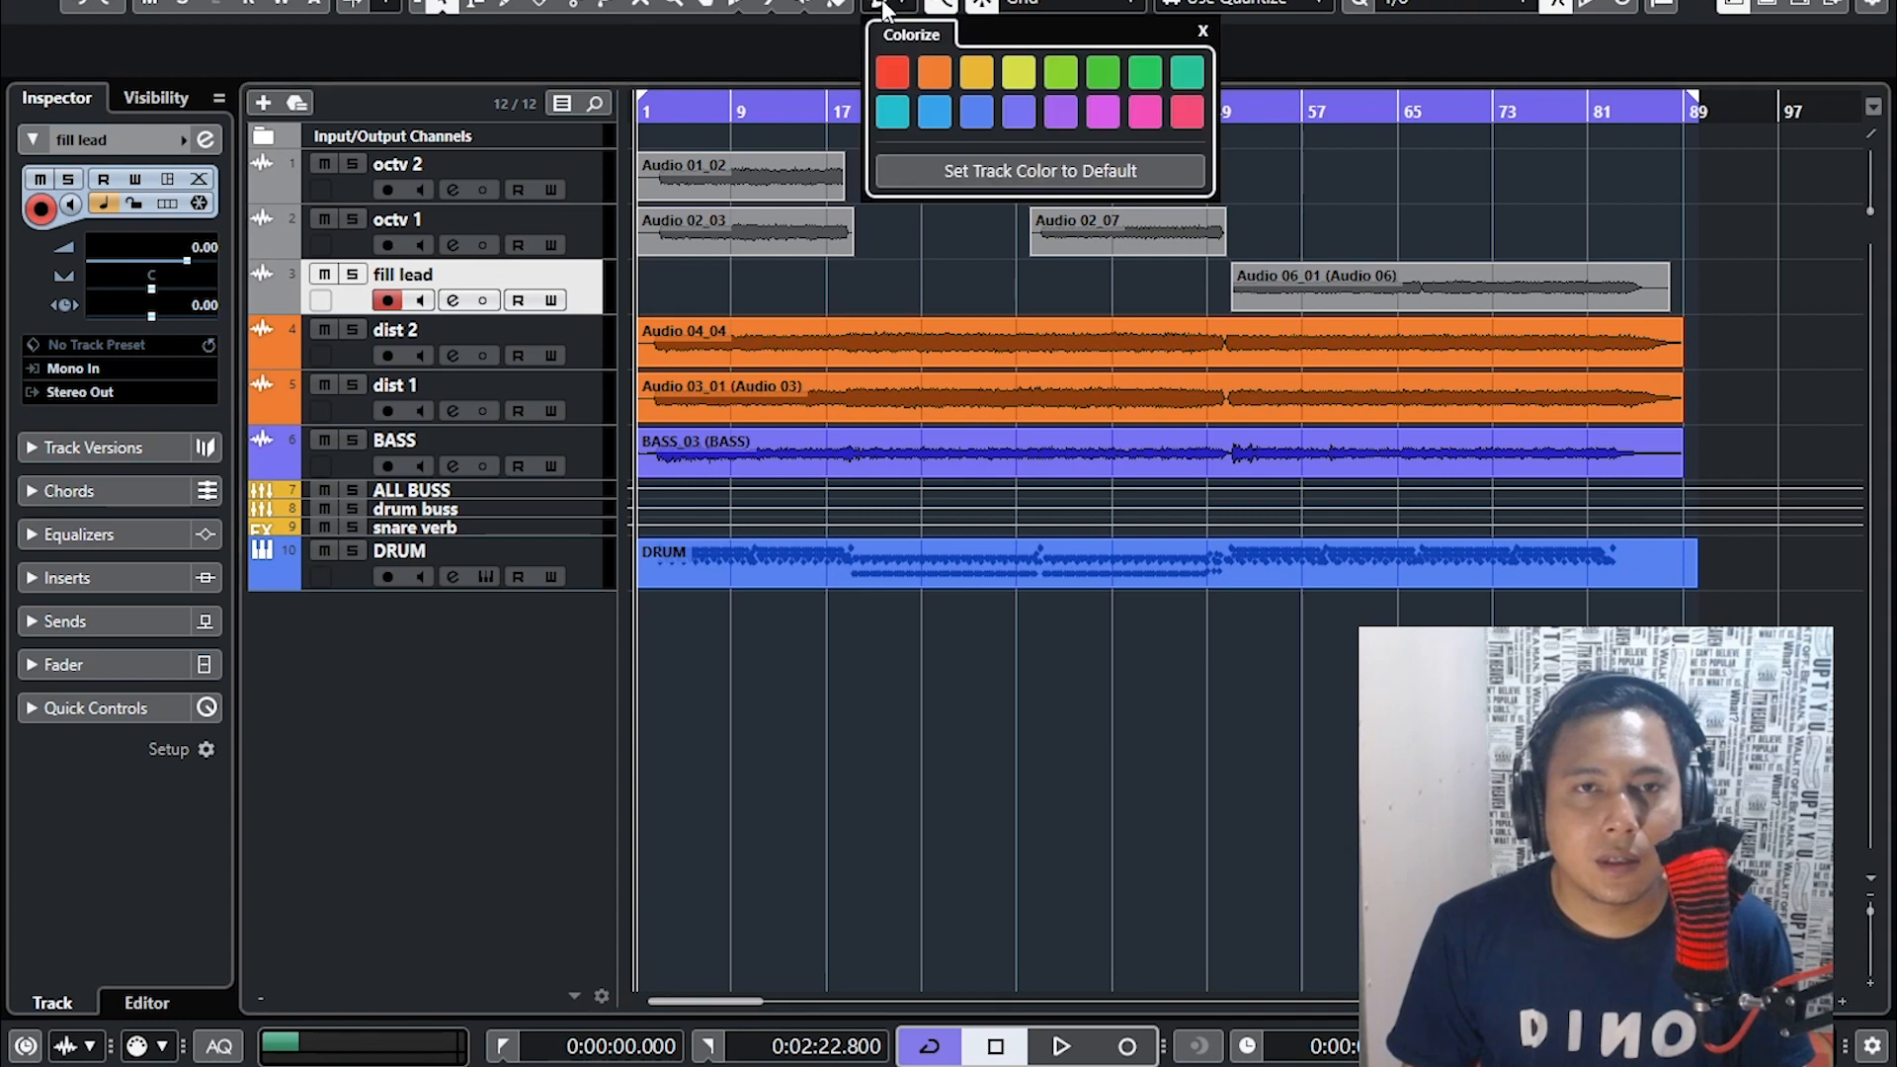
left_click(978, 79)
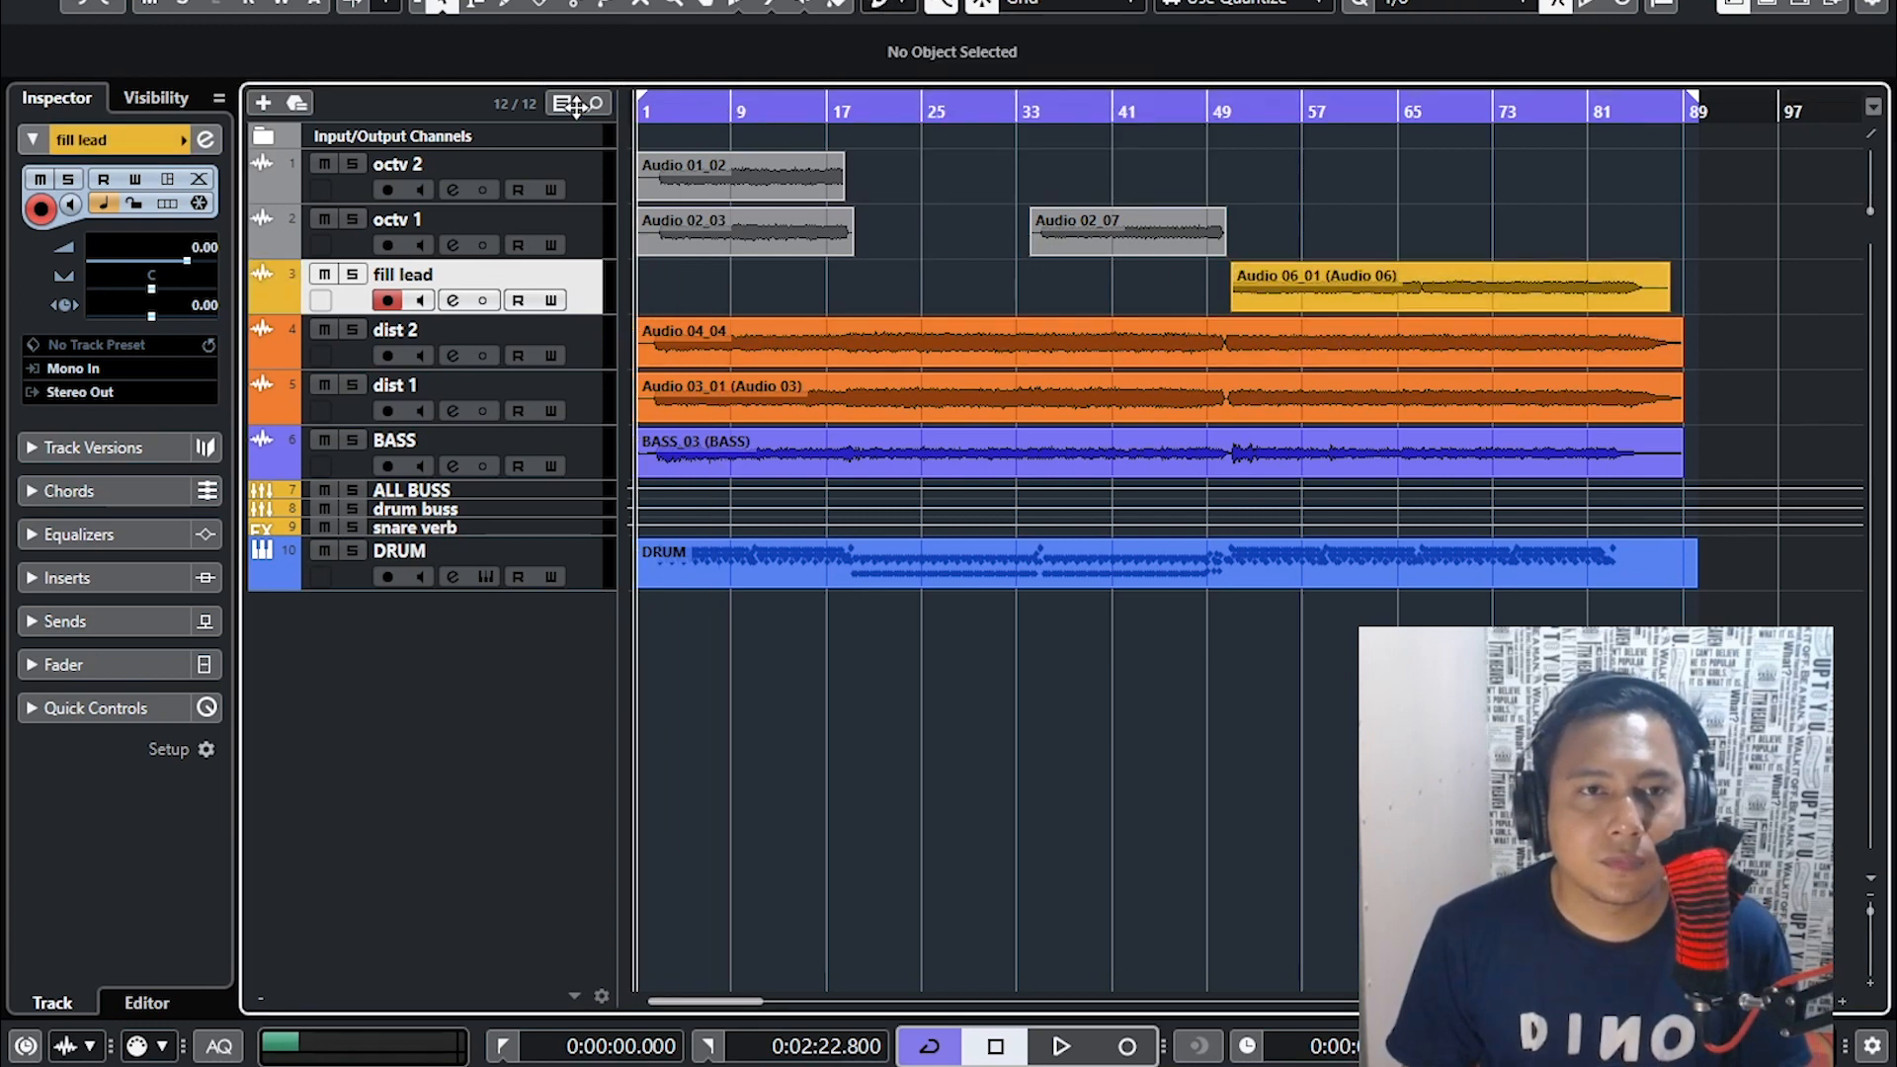
- Colour the octv 1 and octv 2 tracks lemon yellow
left_click(593, 222)
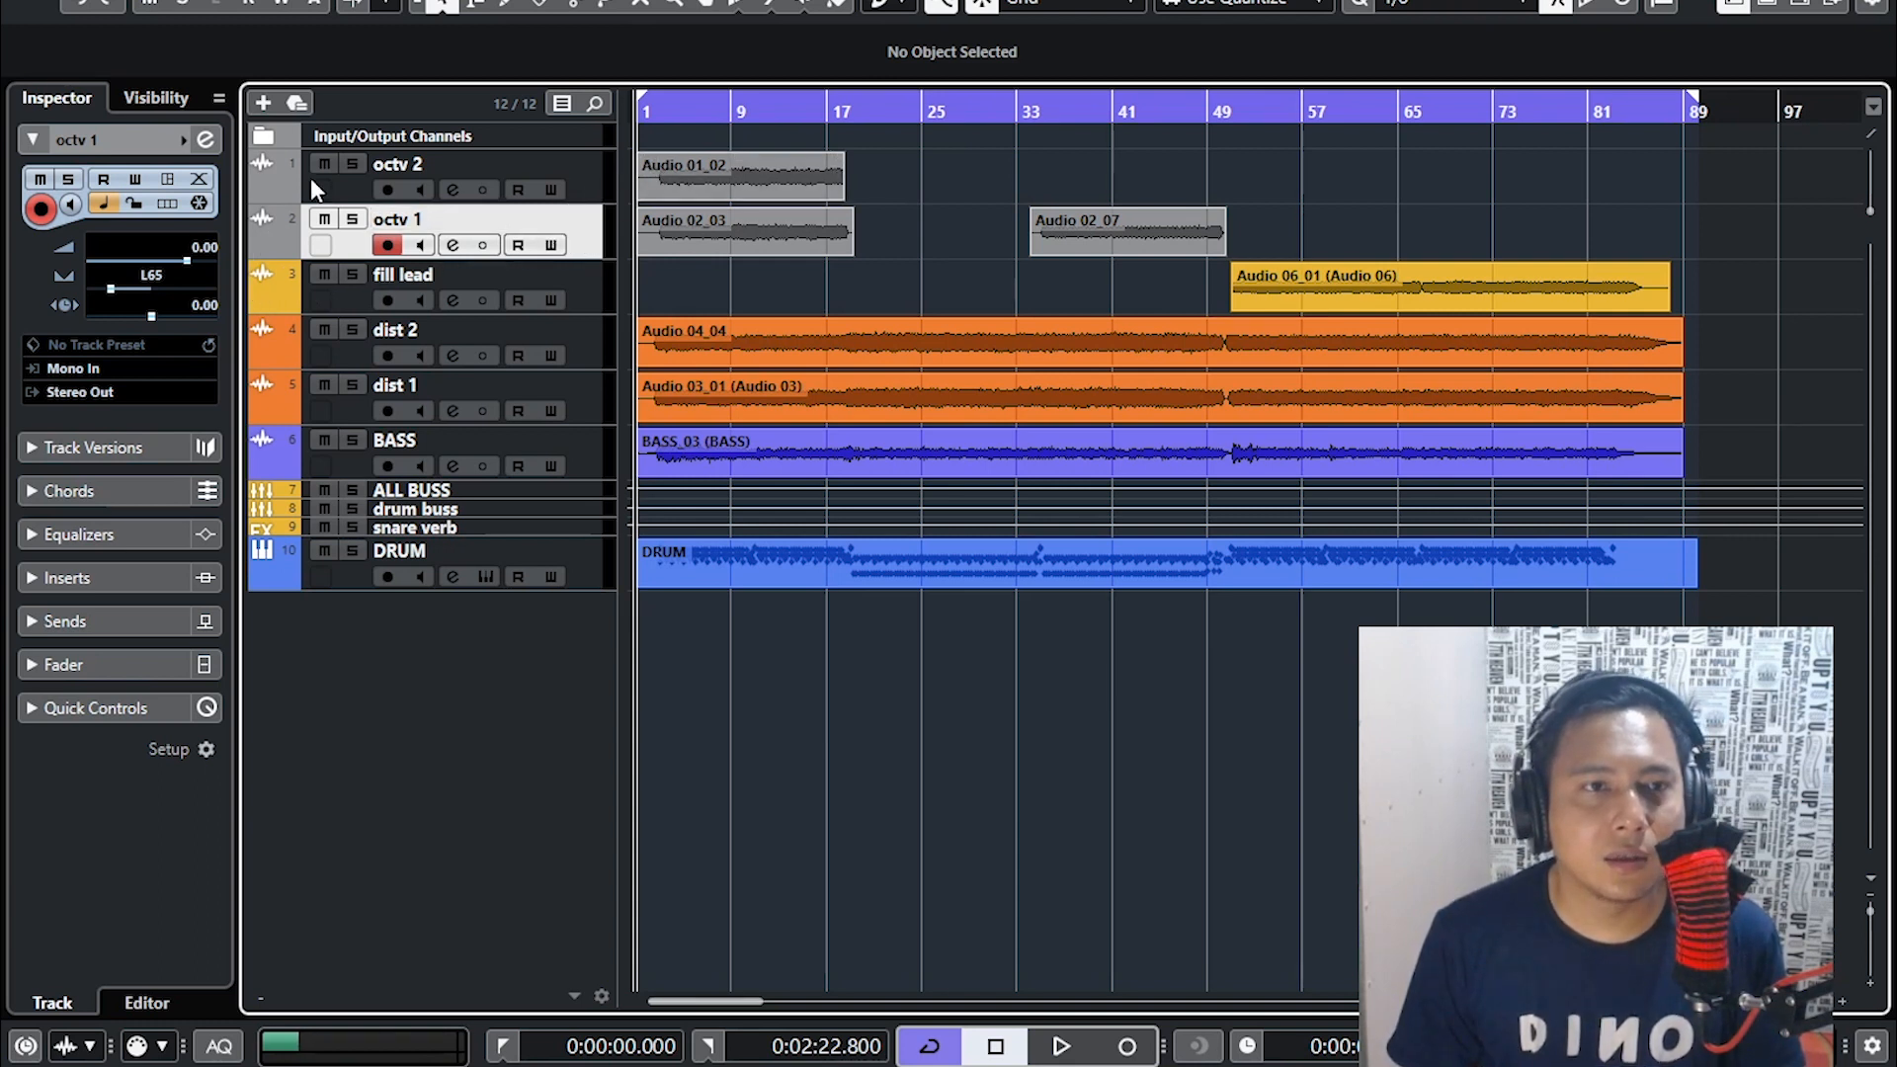
left_click(894, 7)
left_click(1019, 71)
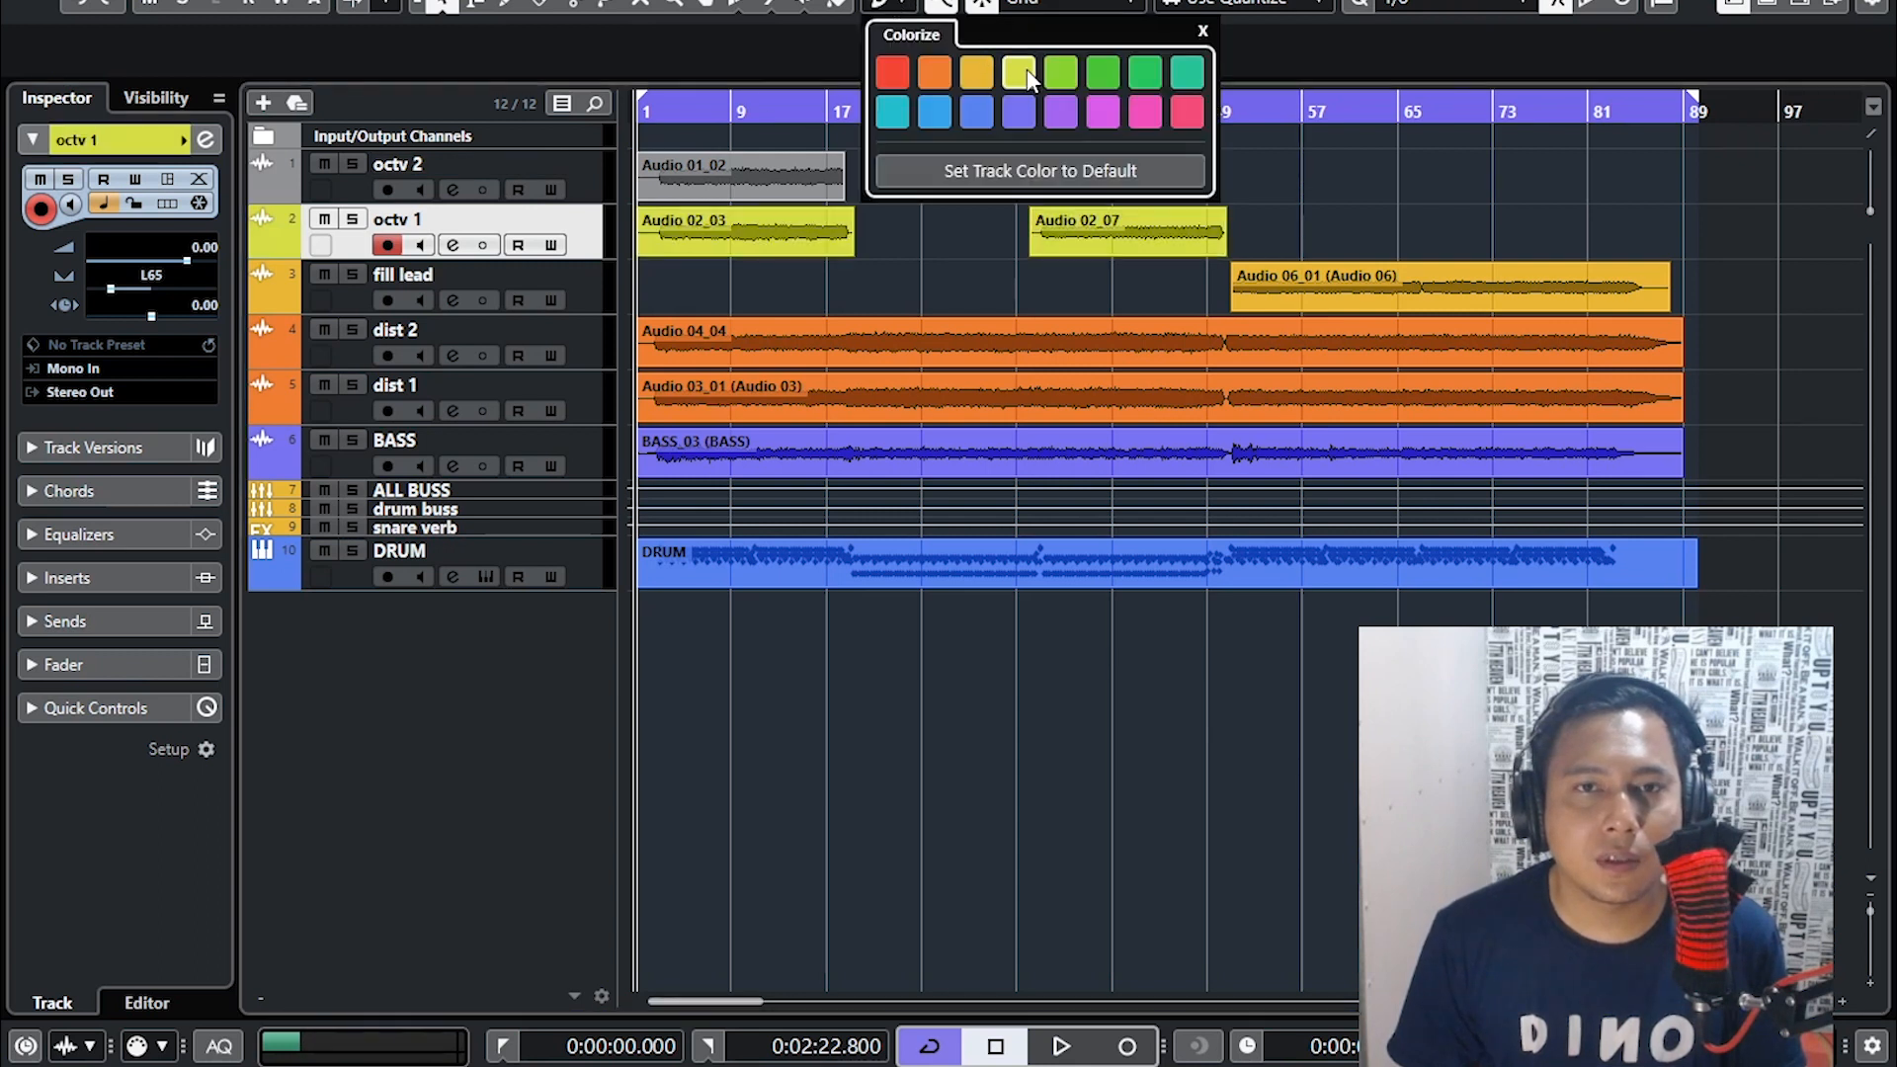
left_click(596, 158)
left_click(595, 158)
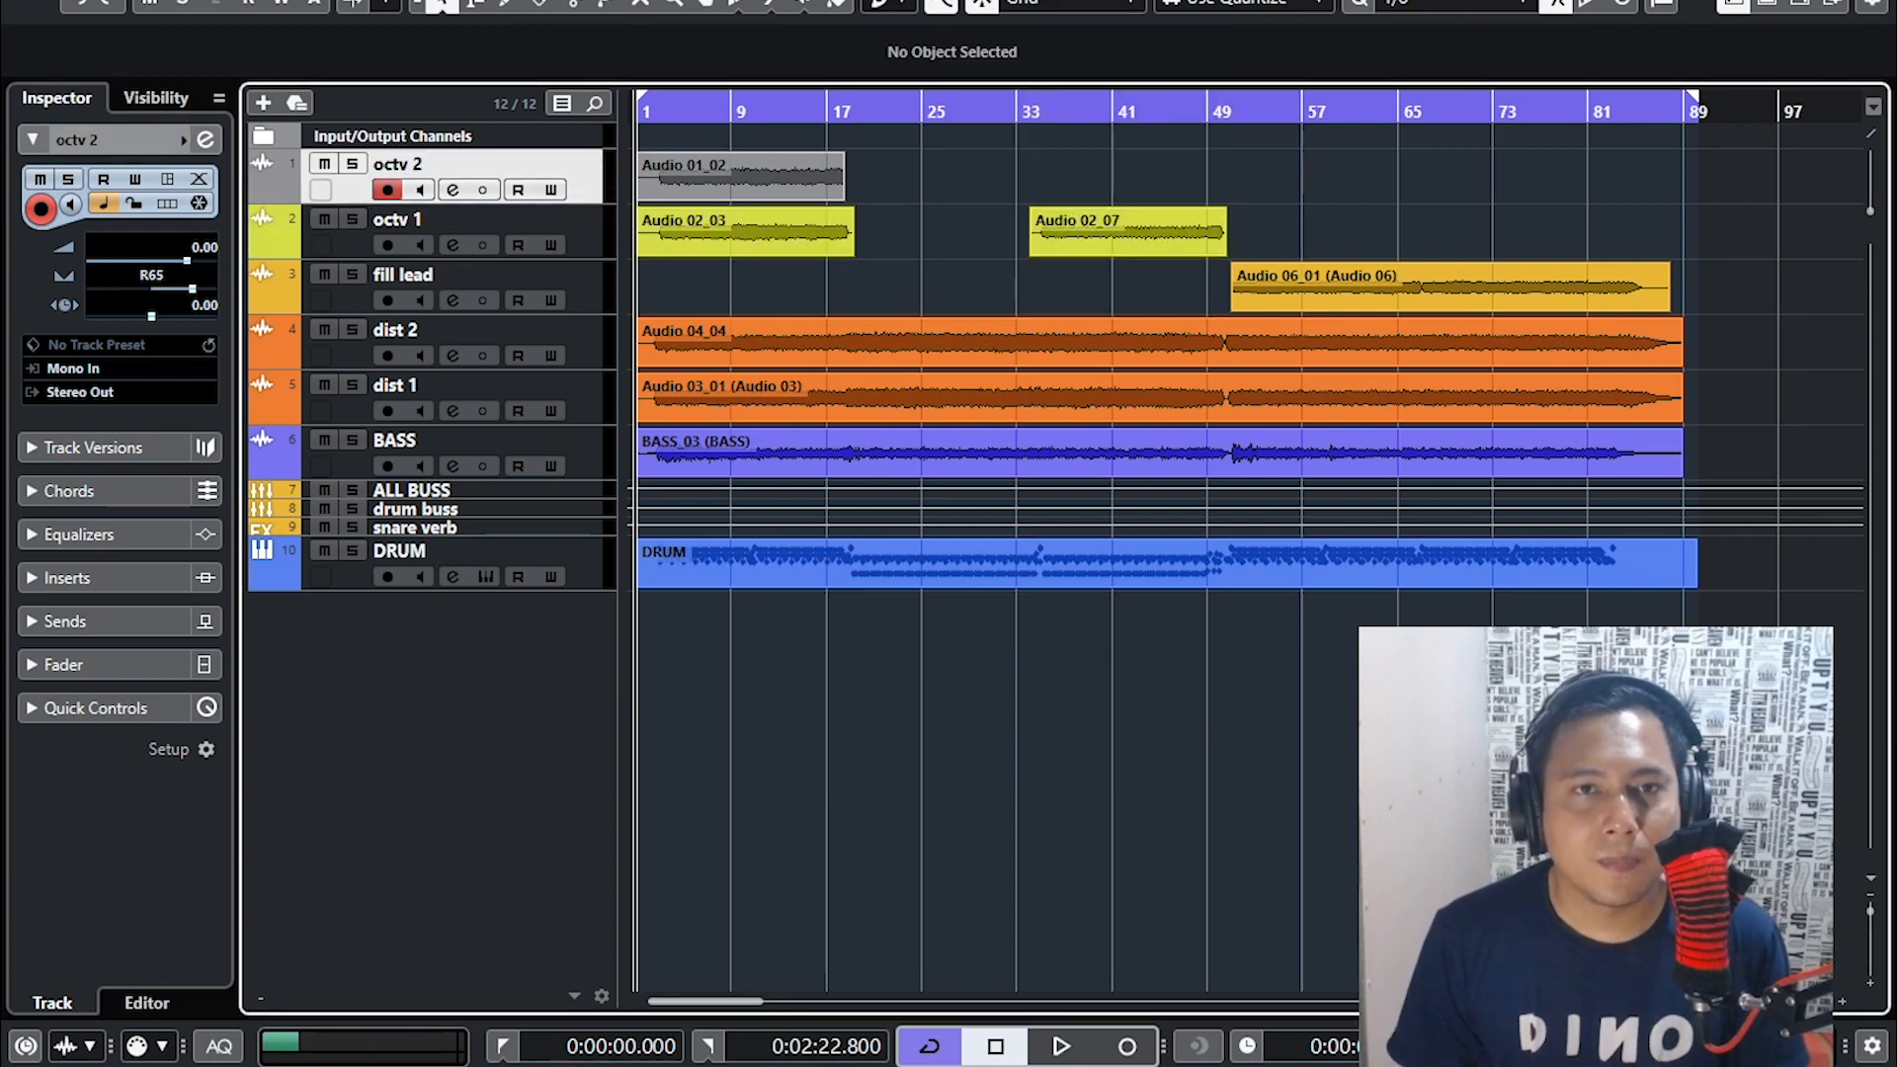
left_click(905, 7)
left_click(1019, 71)
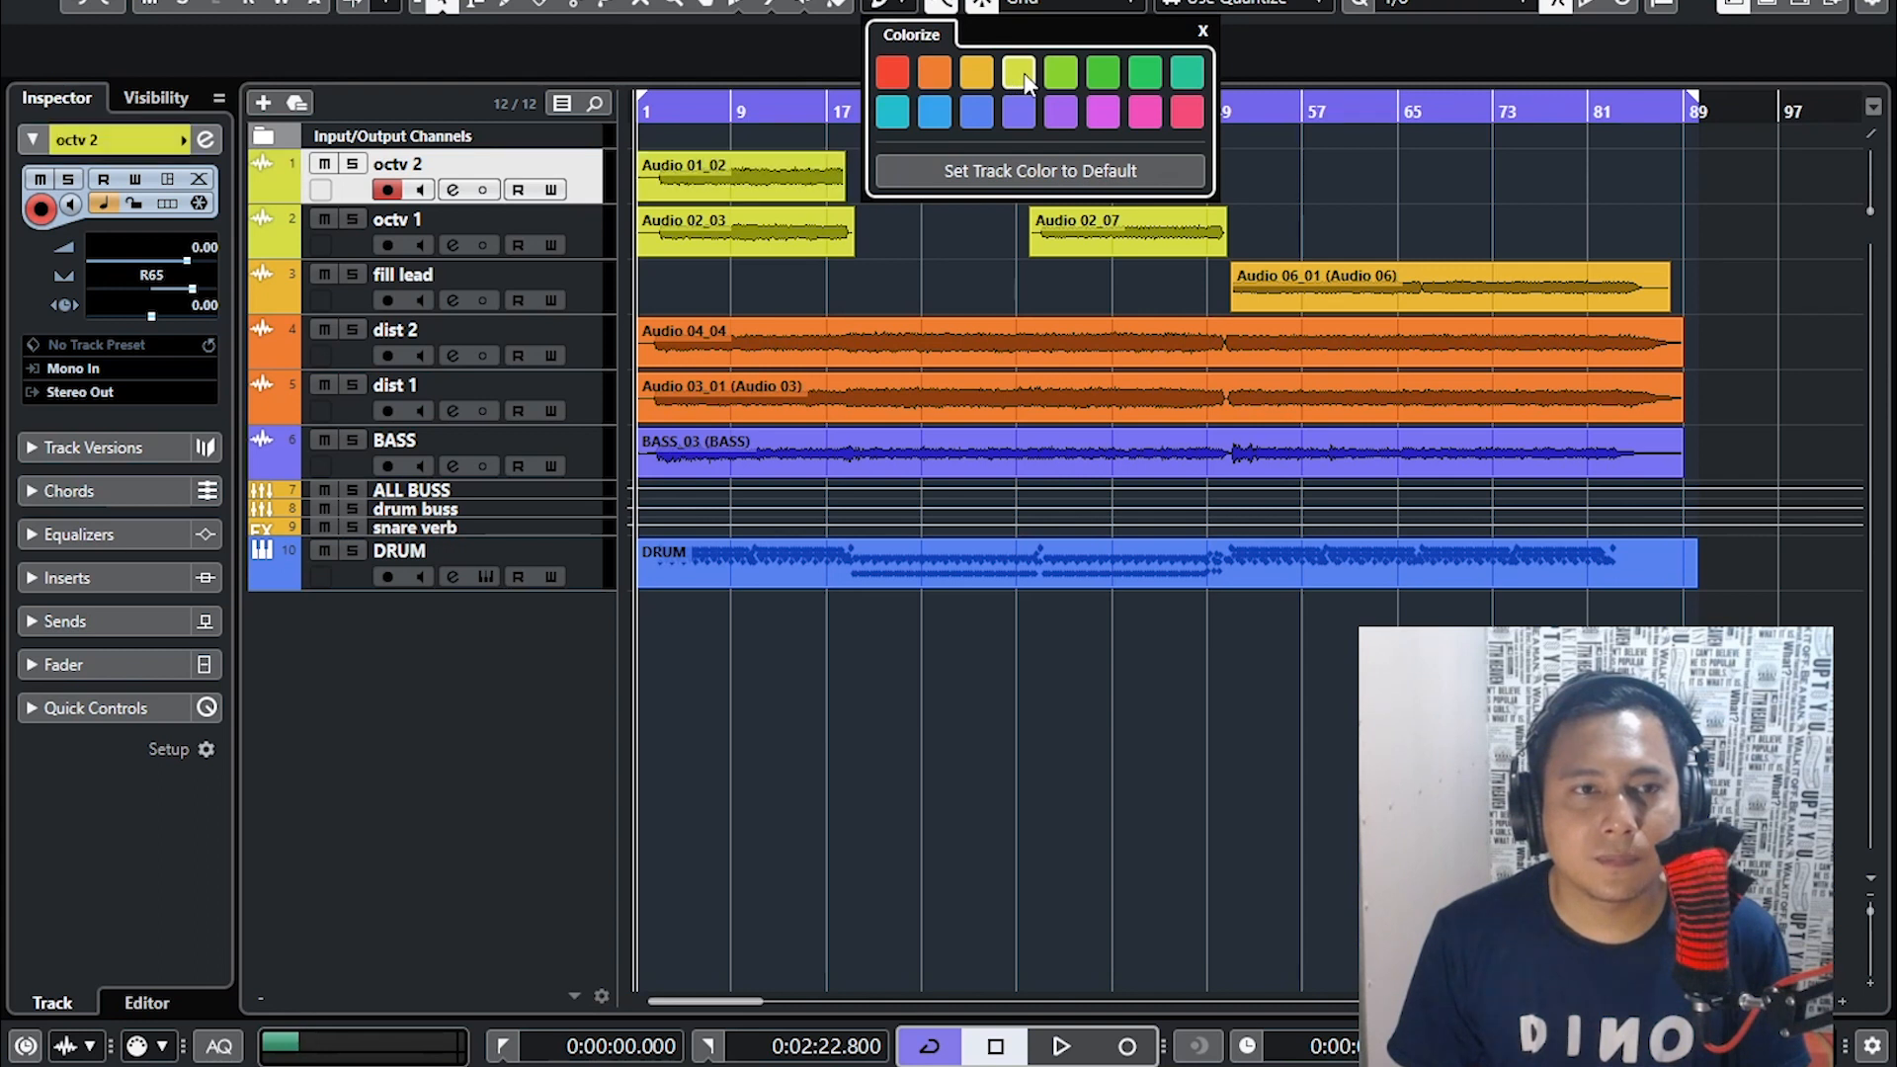
- Compare the pan settings of the octv 1 and octv 2 tracks
left_click(617, 170)
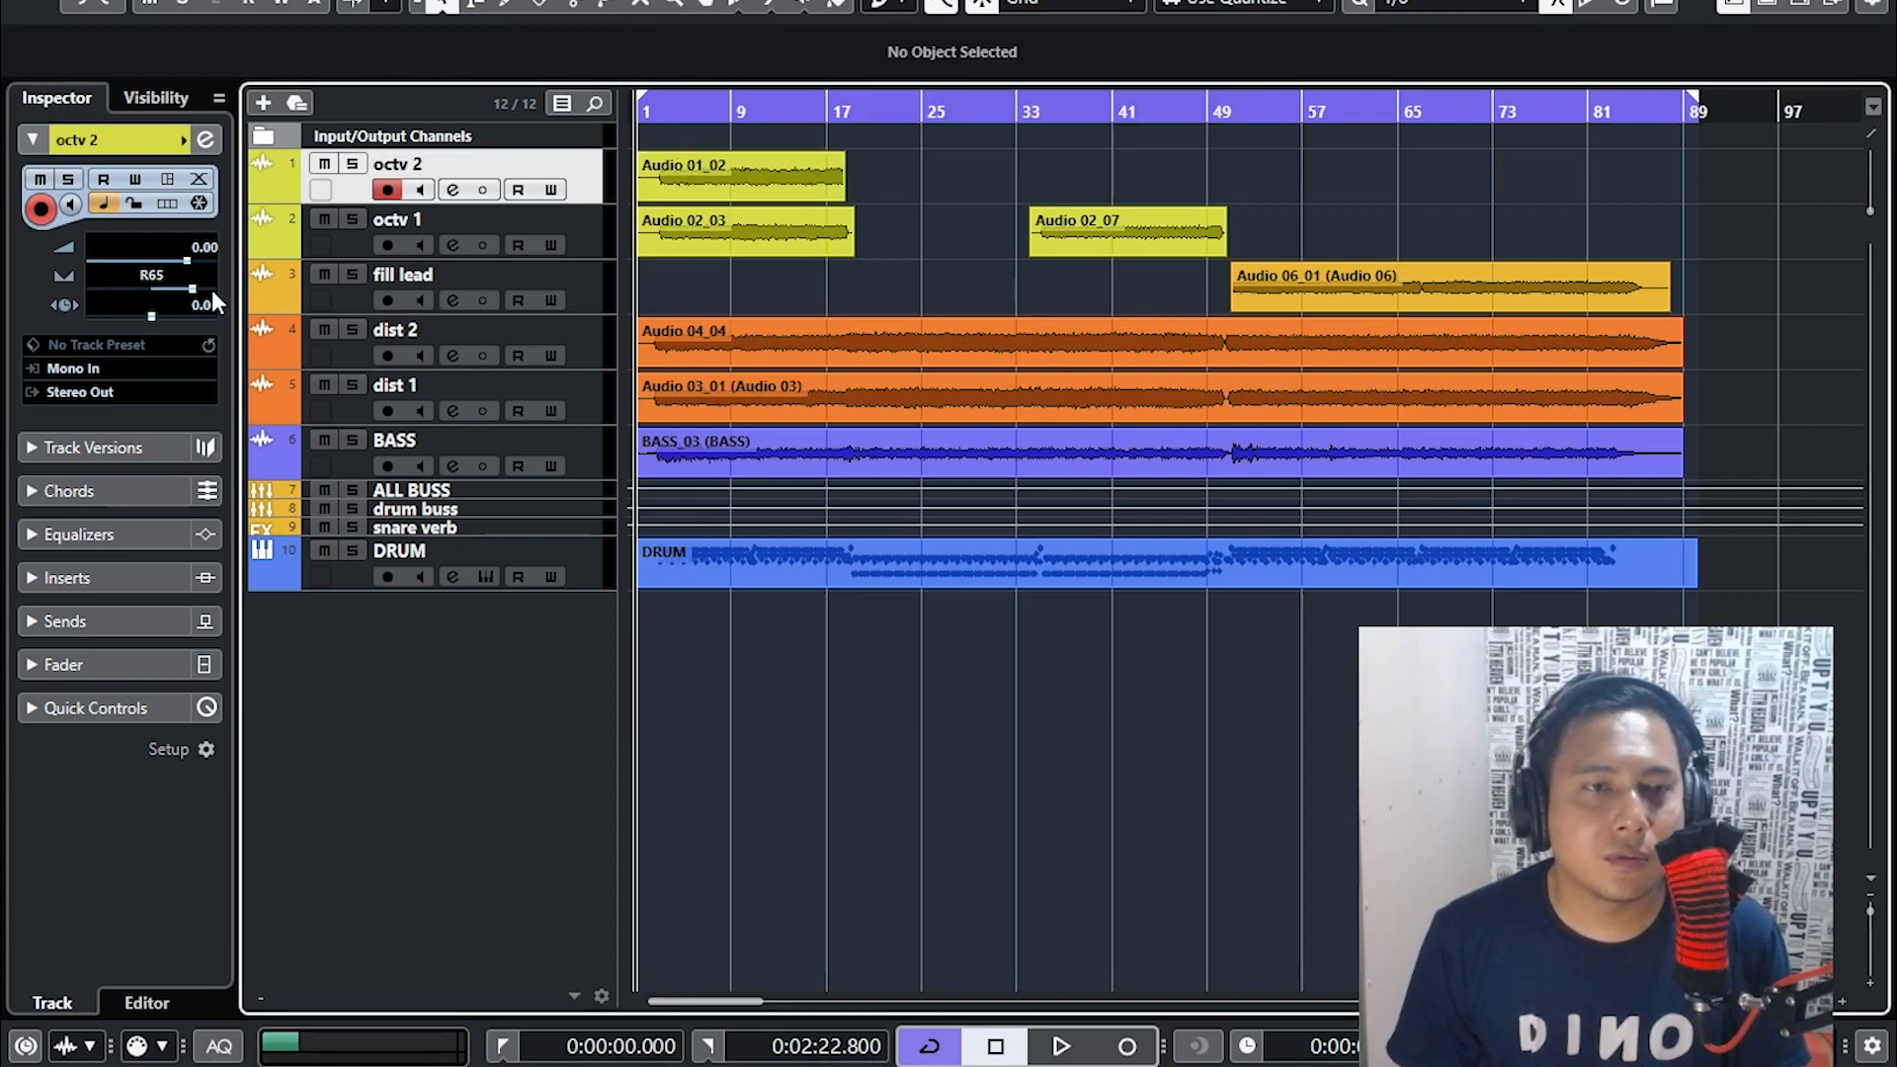
left_click(593, 237)
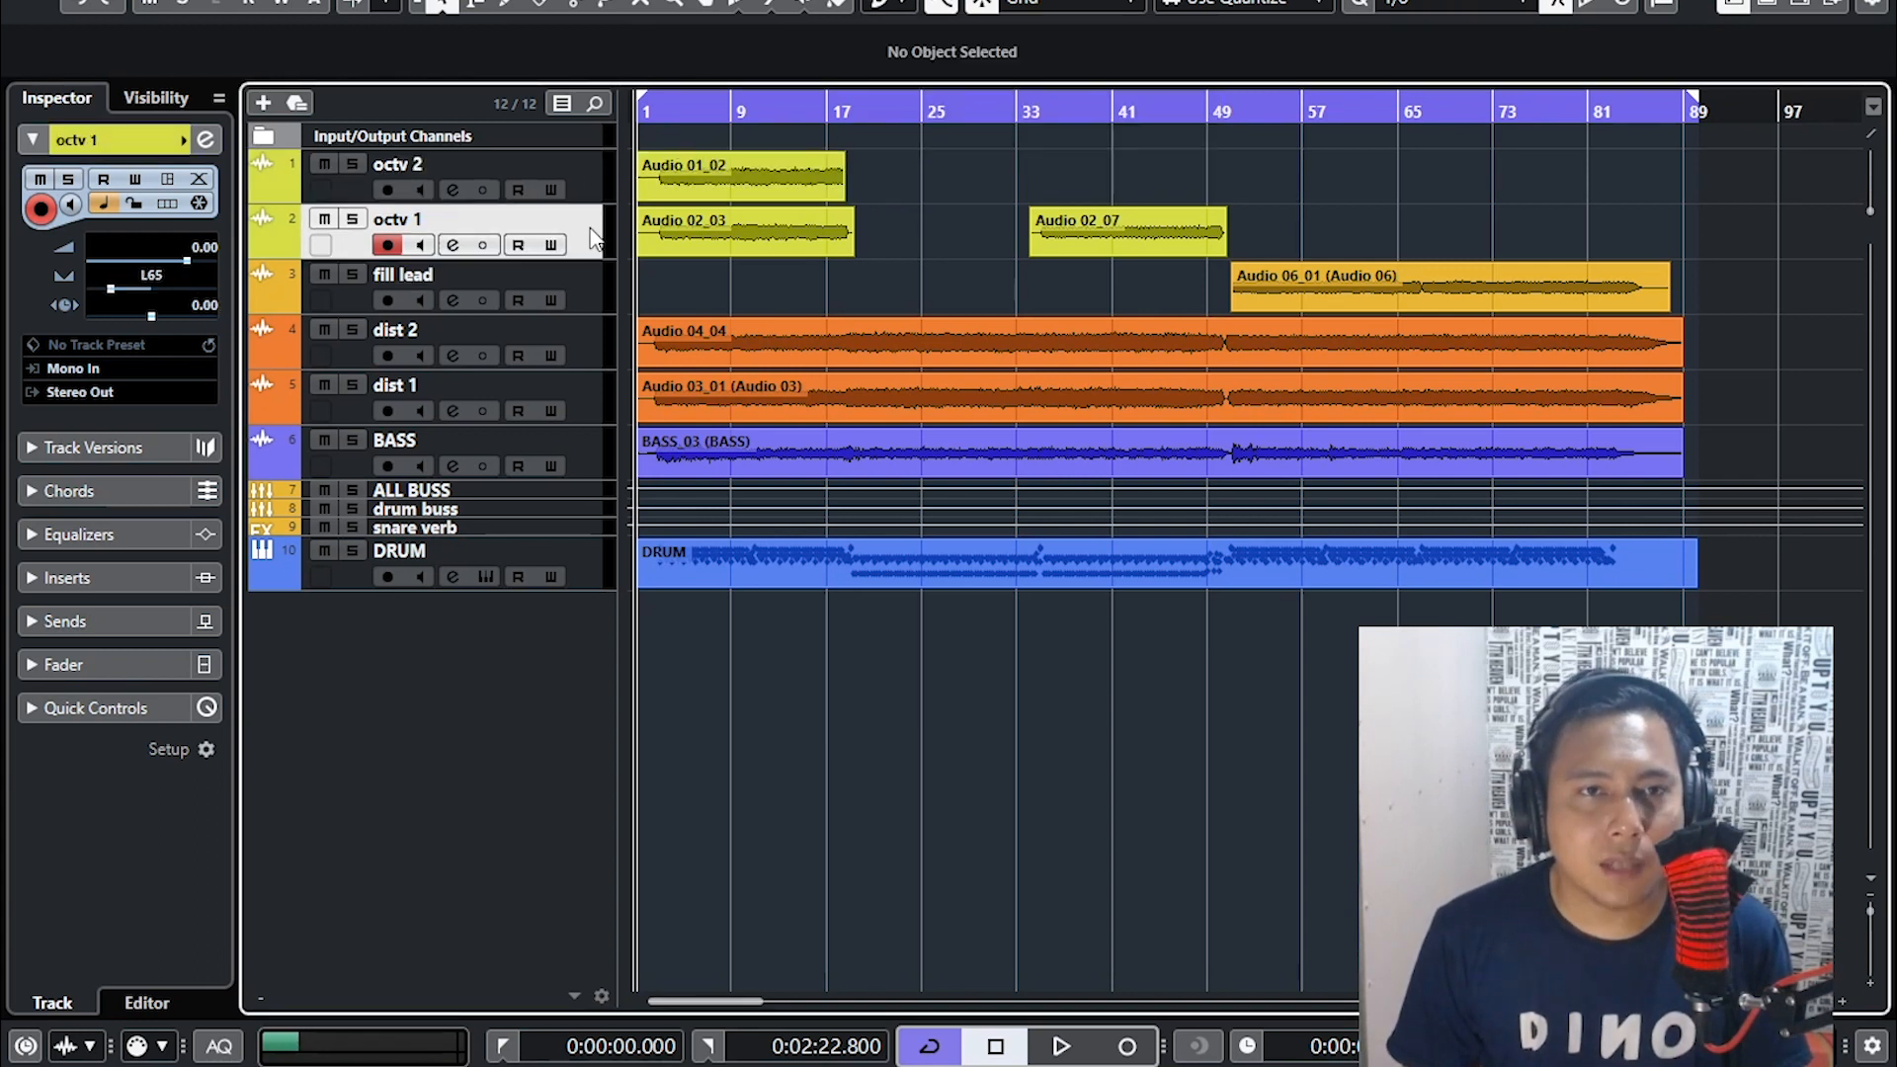
left_click(581, 160)
left_click(606, 252)
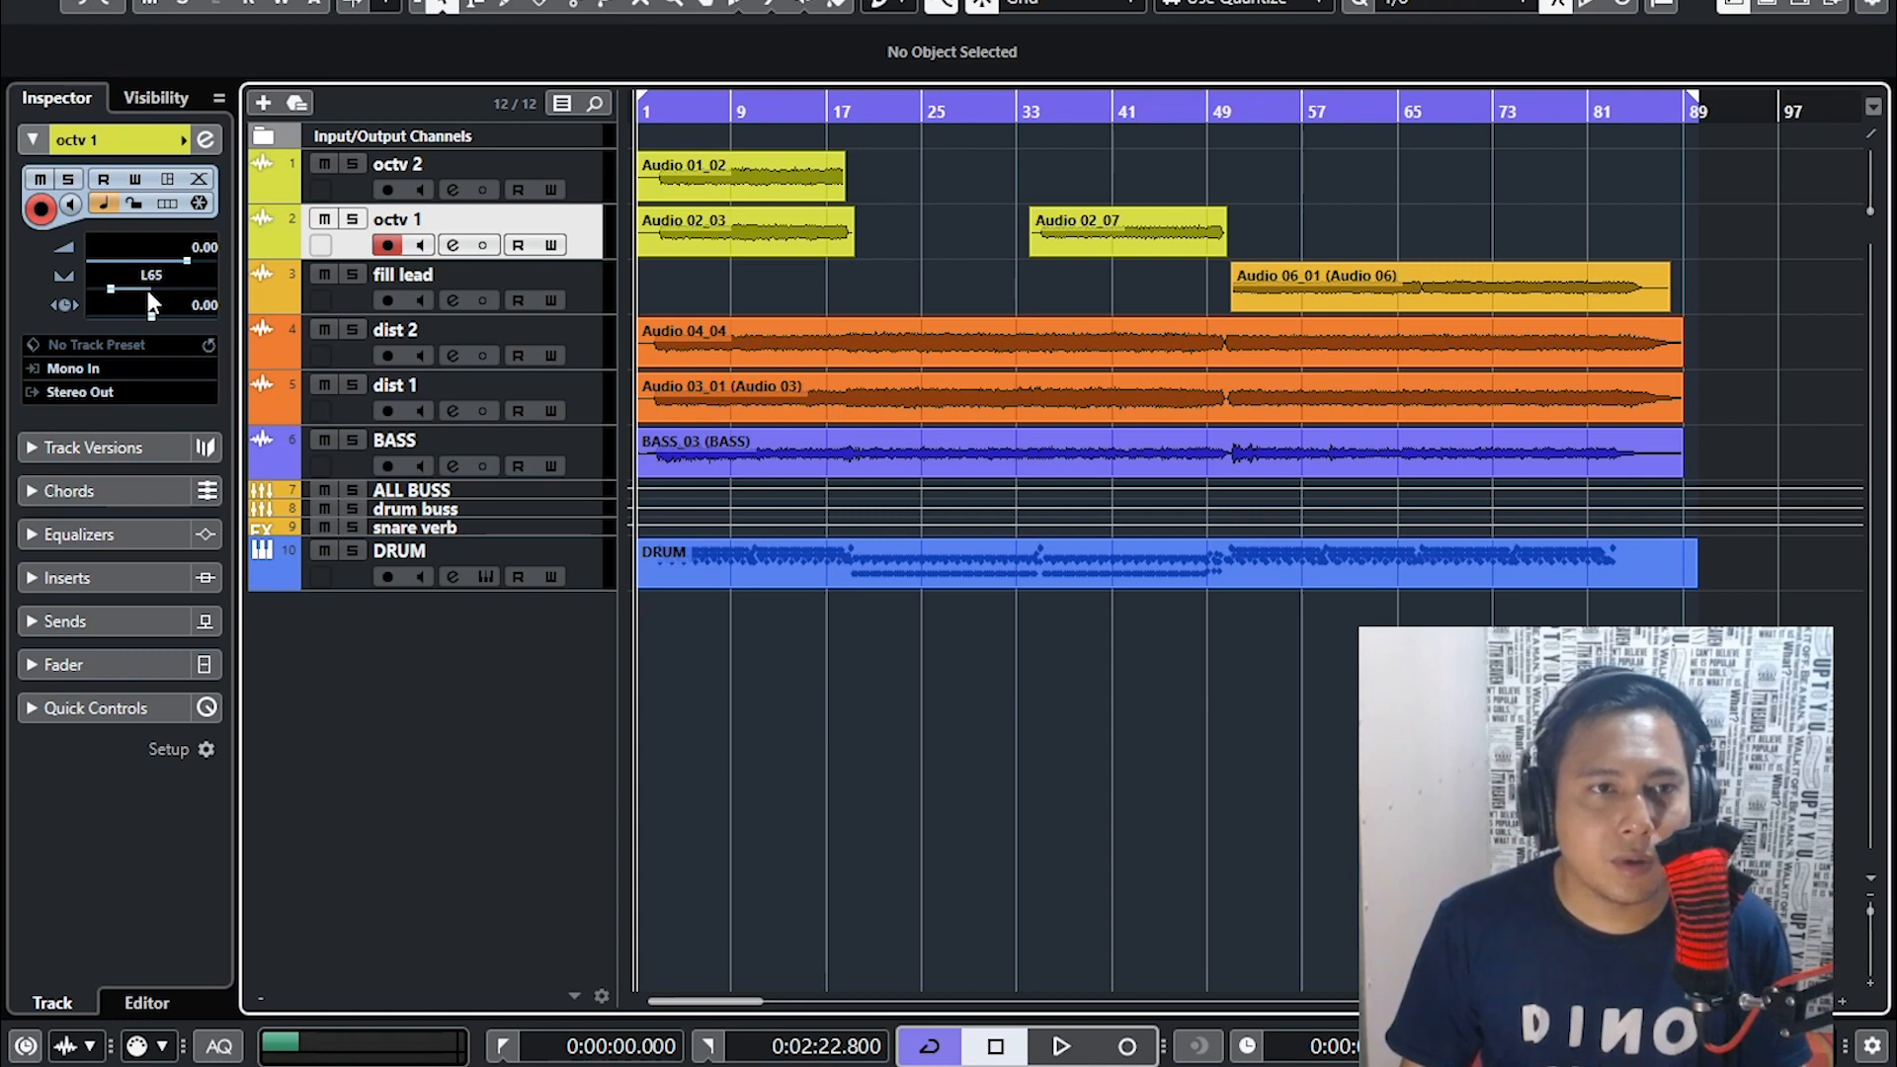
left_click(586, 177)
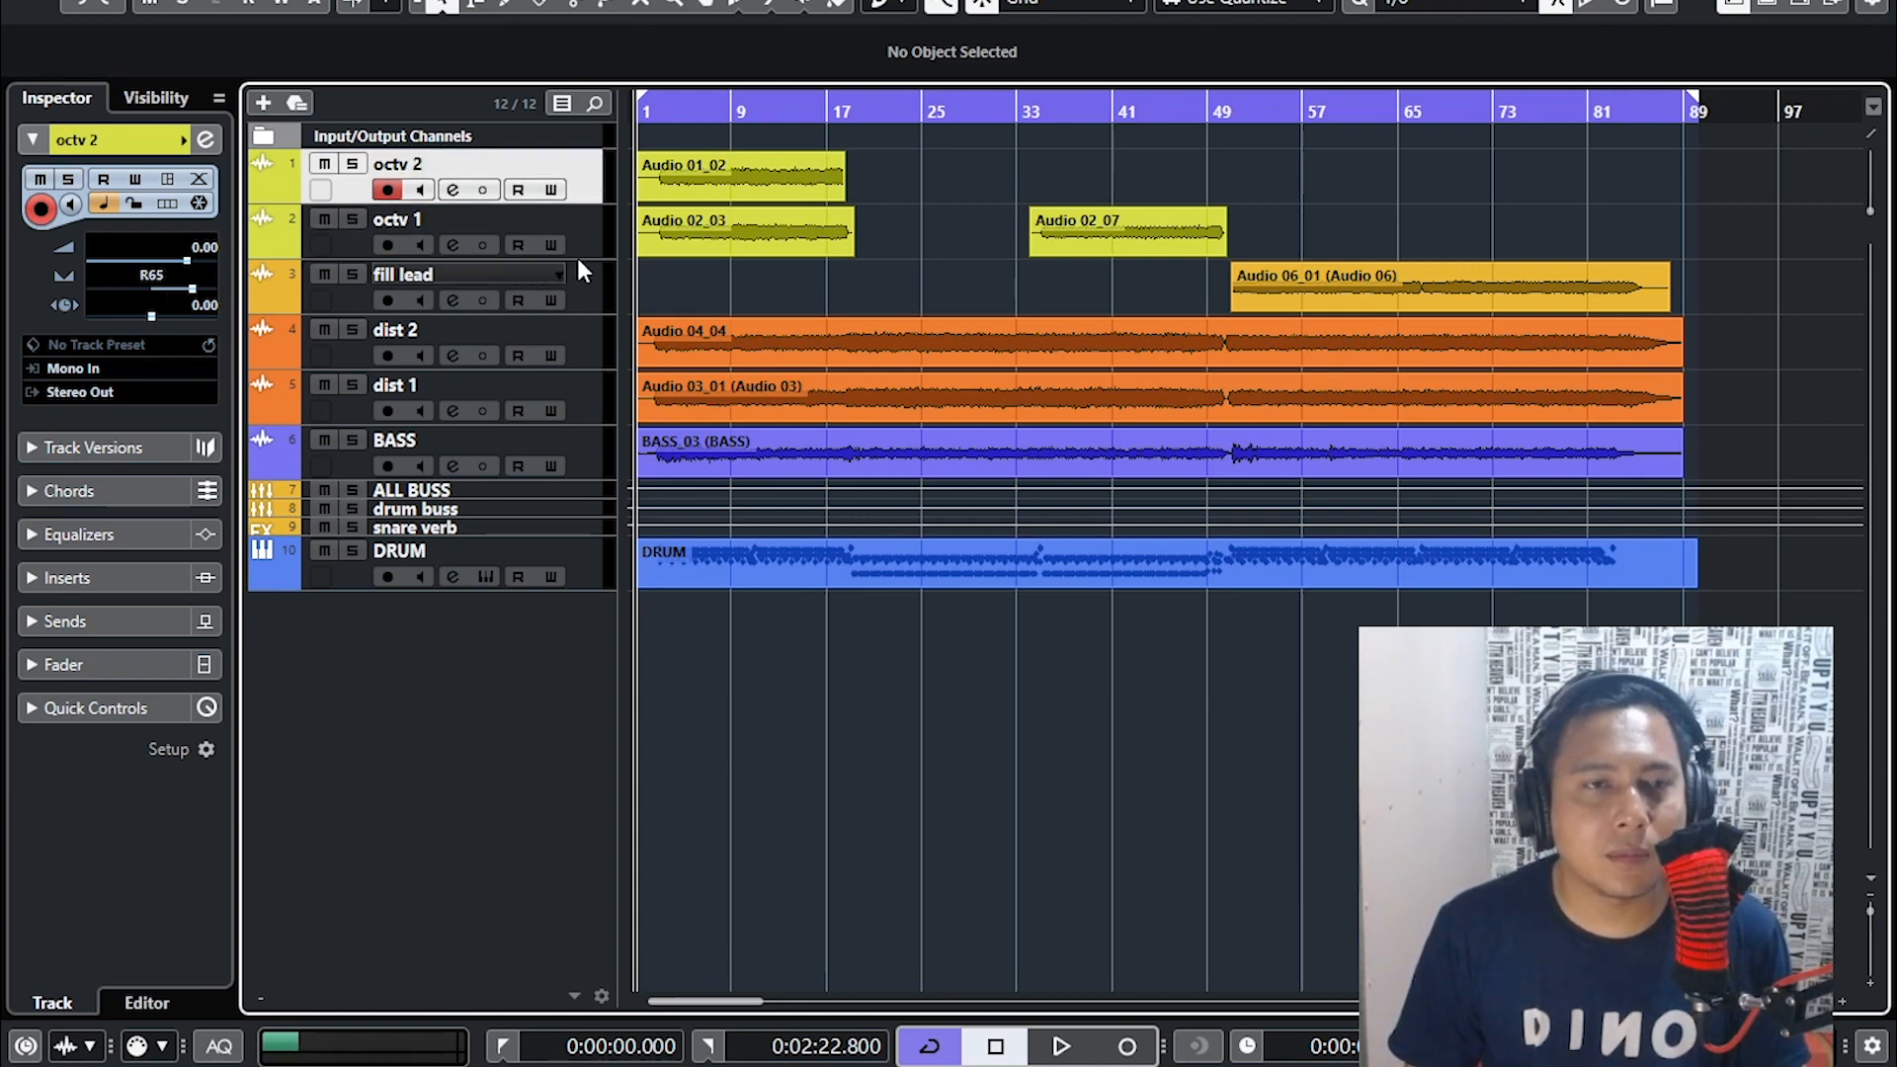
mouse_move(727, 201)
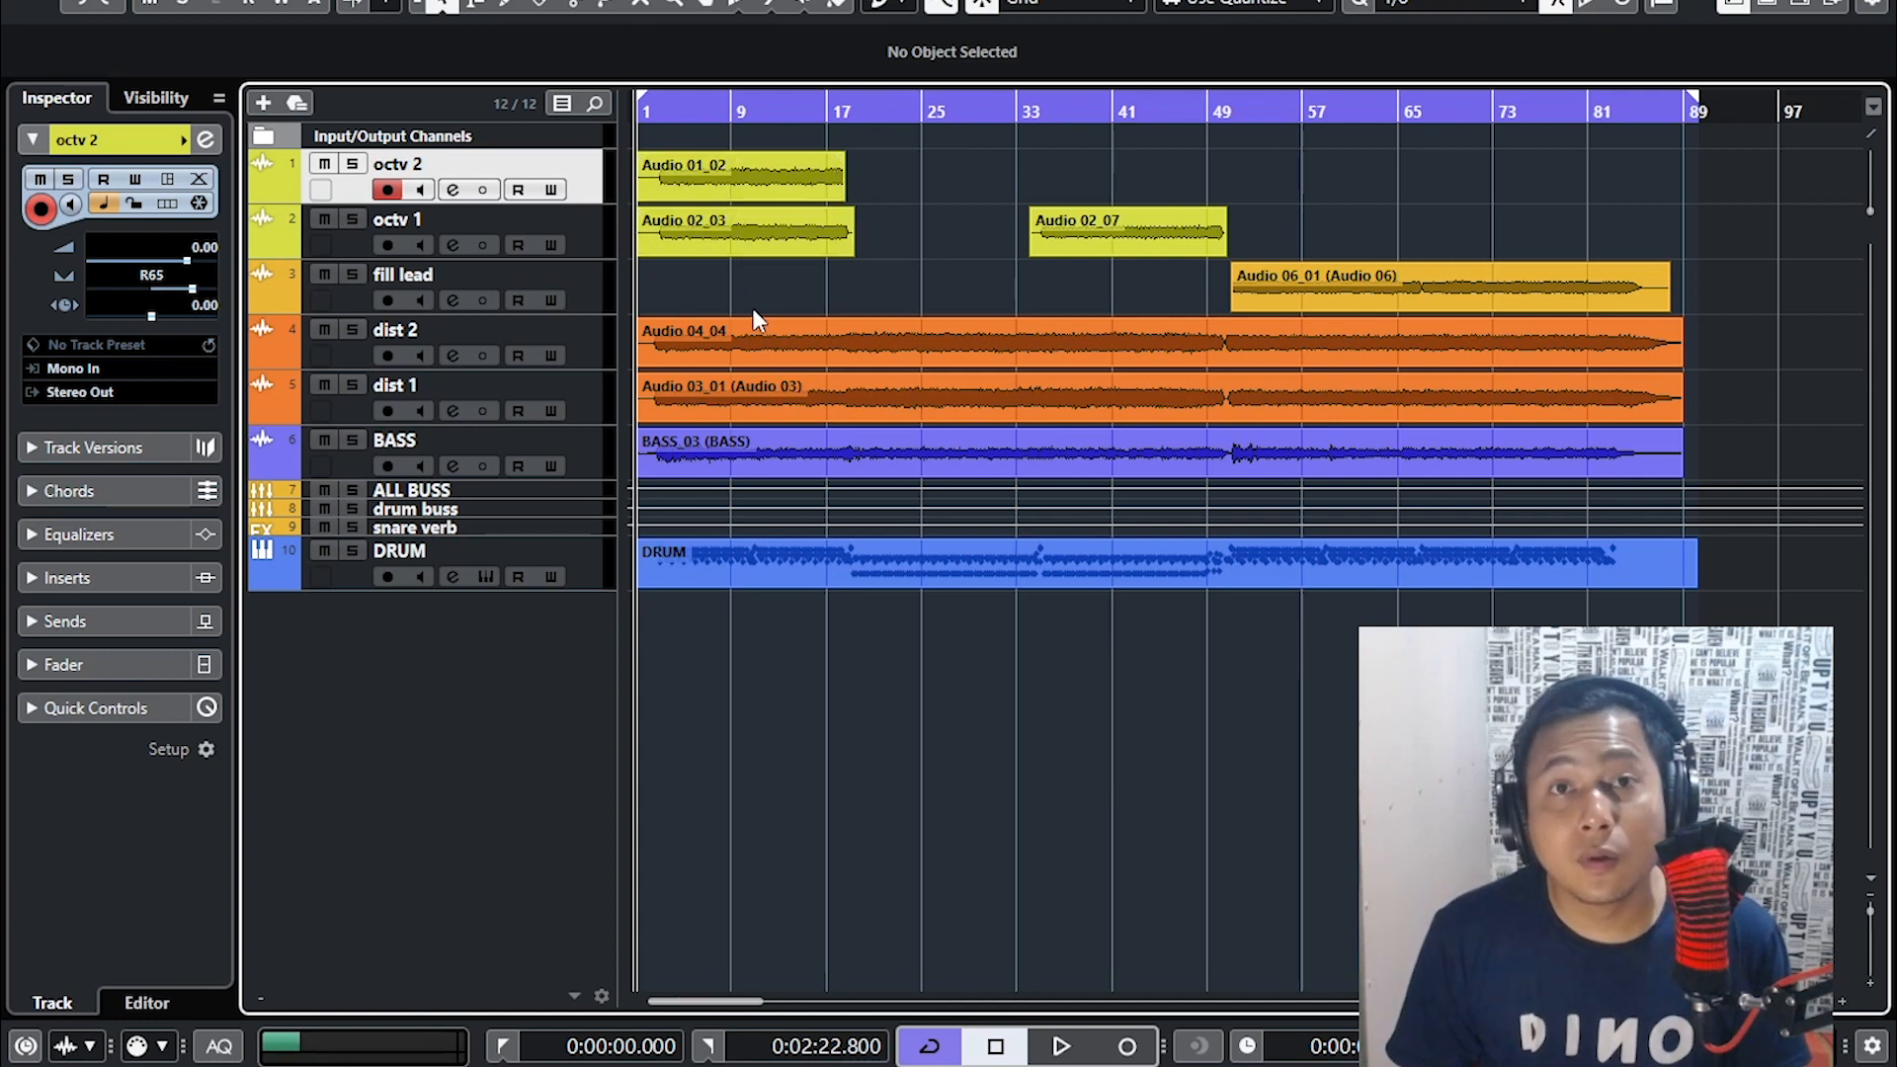
- Collapse the DRUM track's audio inserts and open the editor of its SsdSampler instrument
left_click(598, 563)
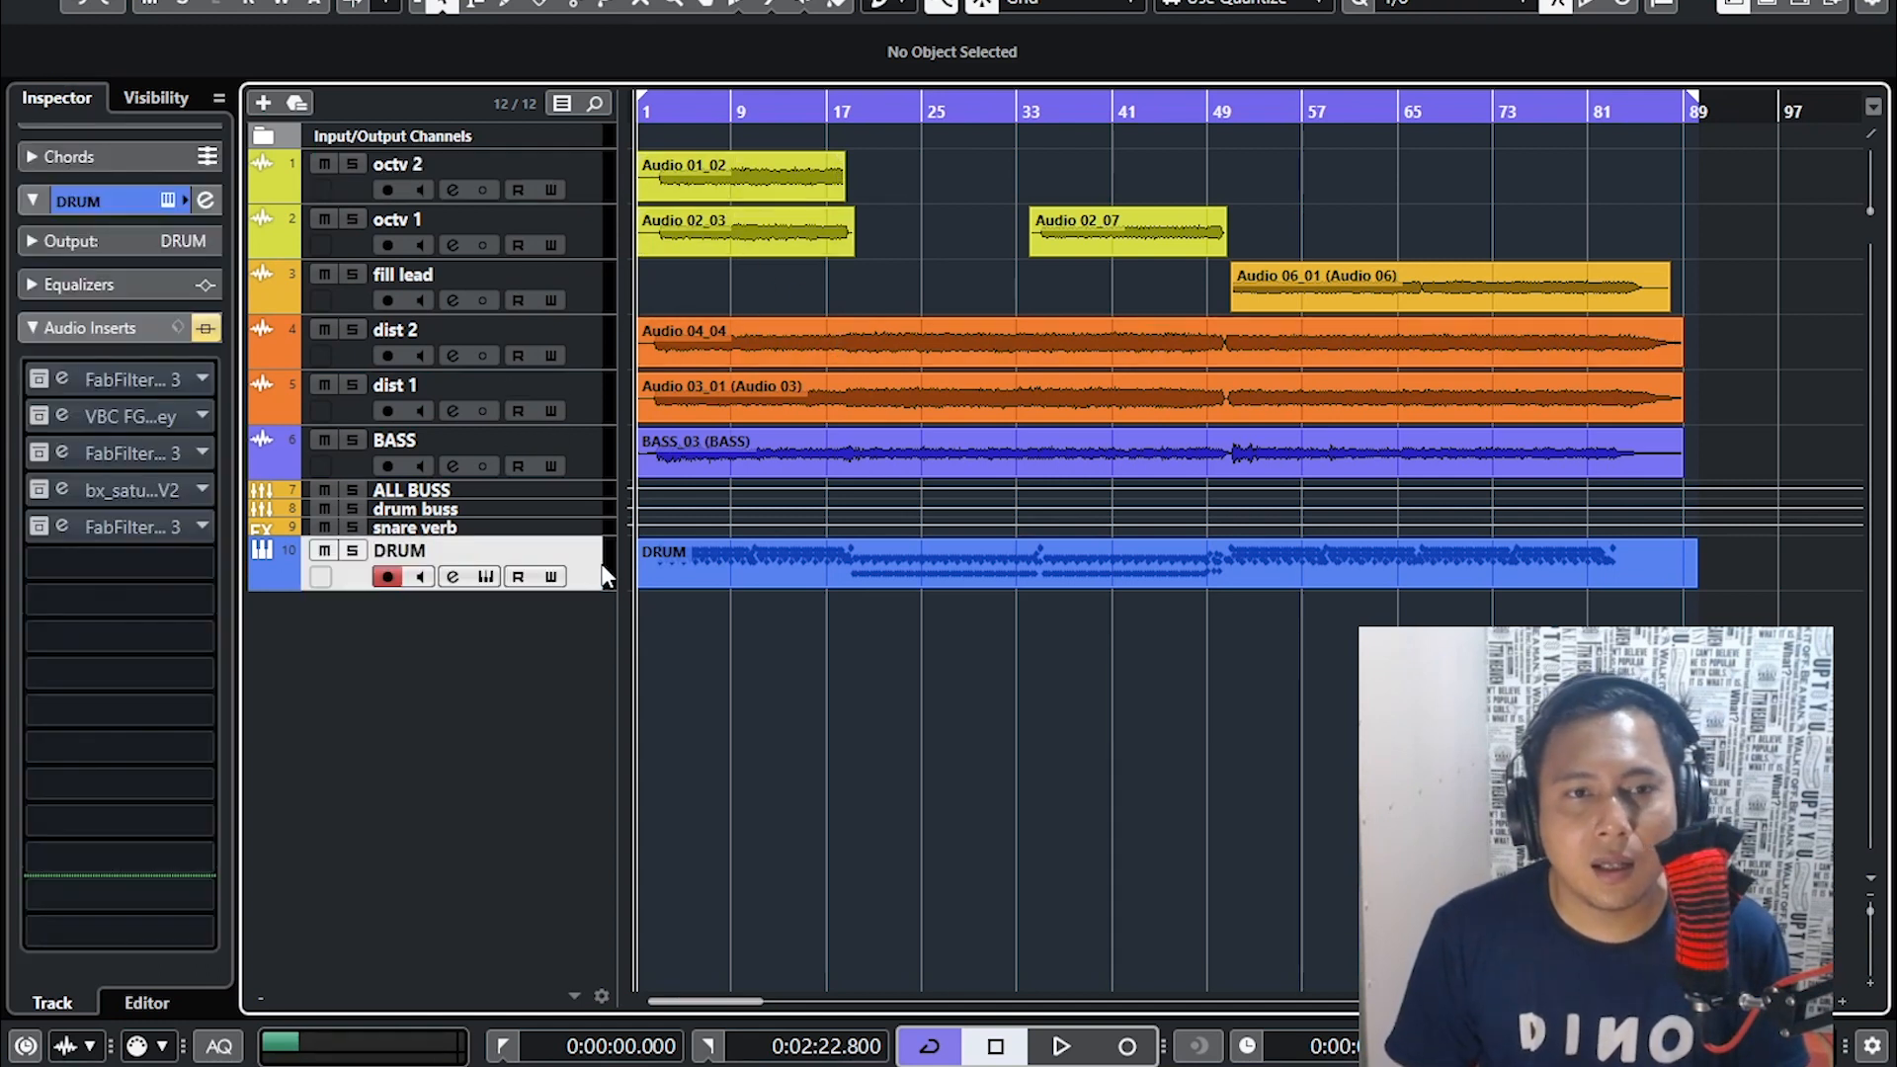
left_click(108, 319)
scroll(109, 314, "up", 5)
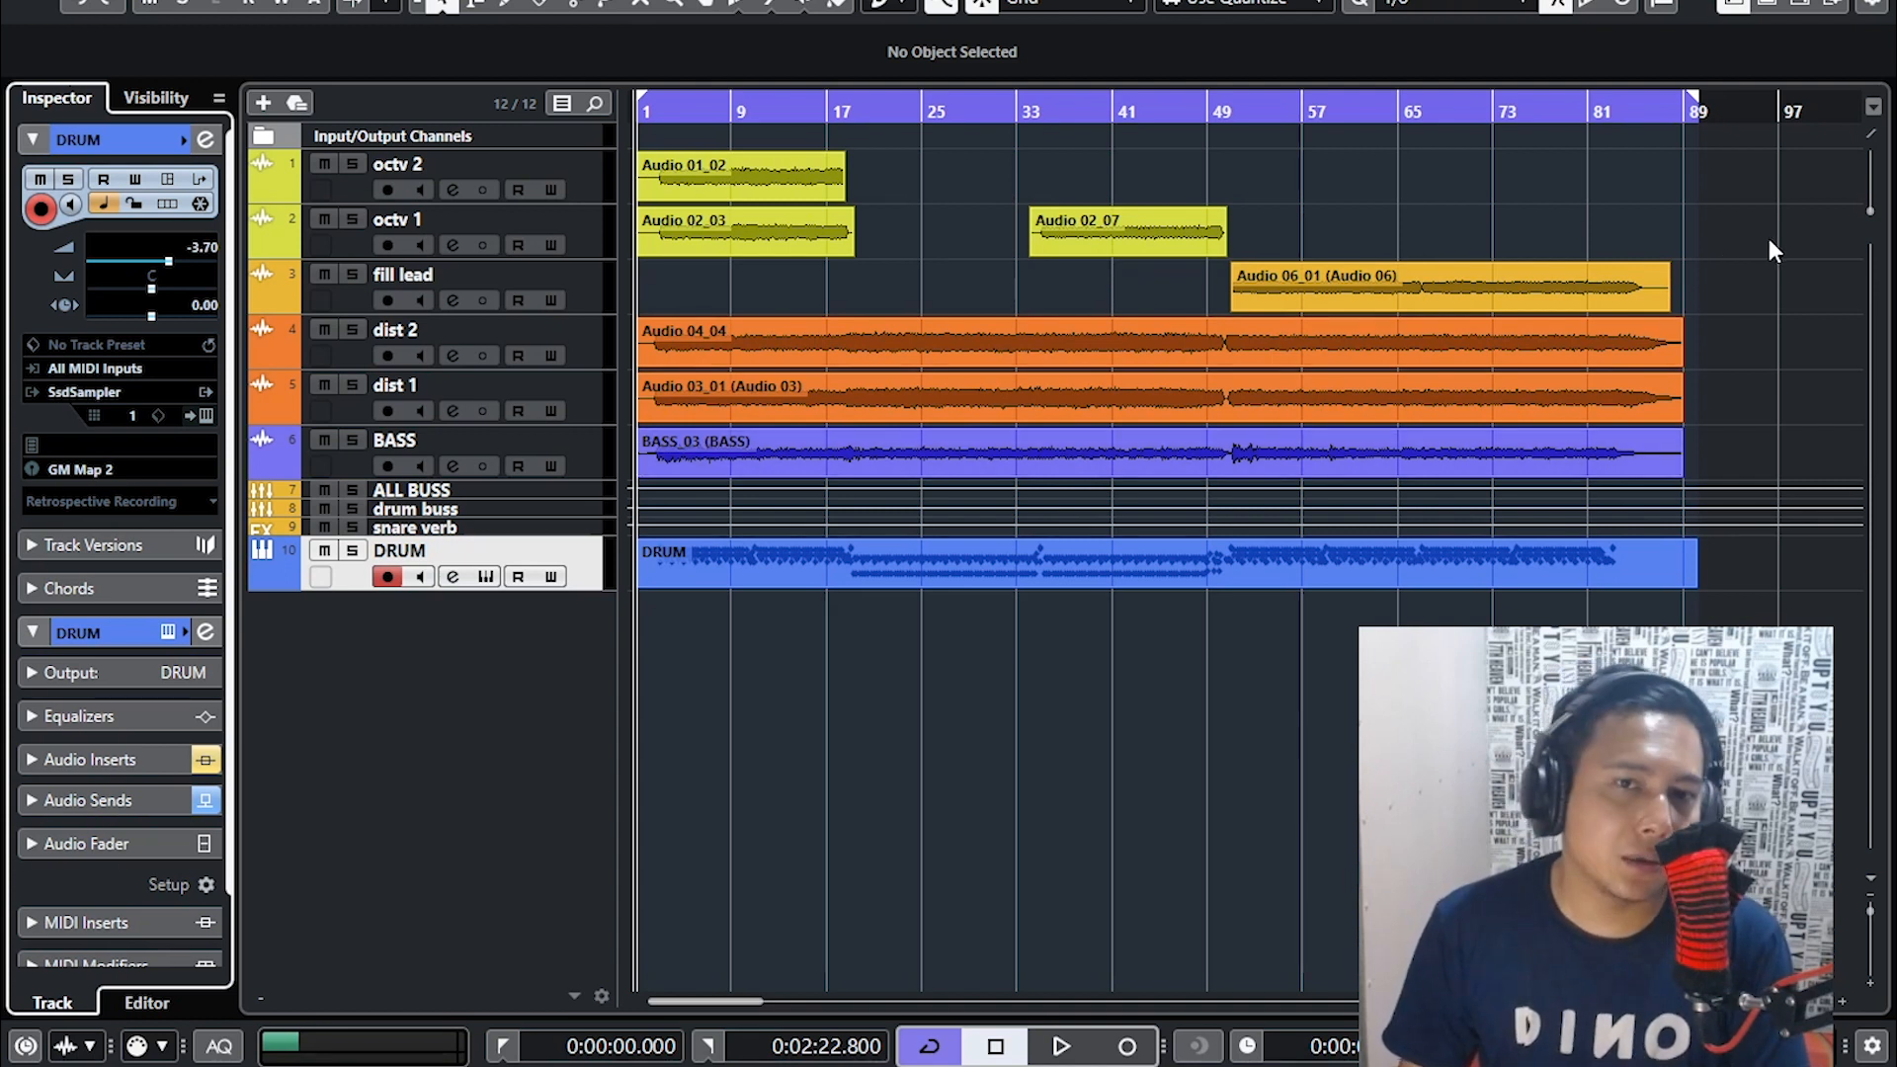
key("F11")
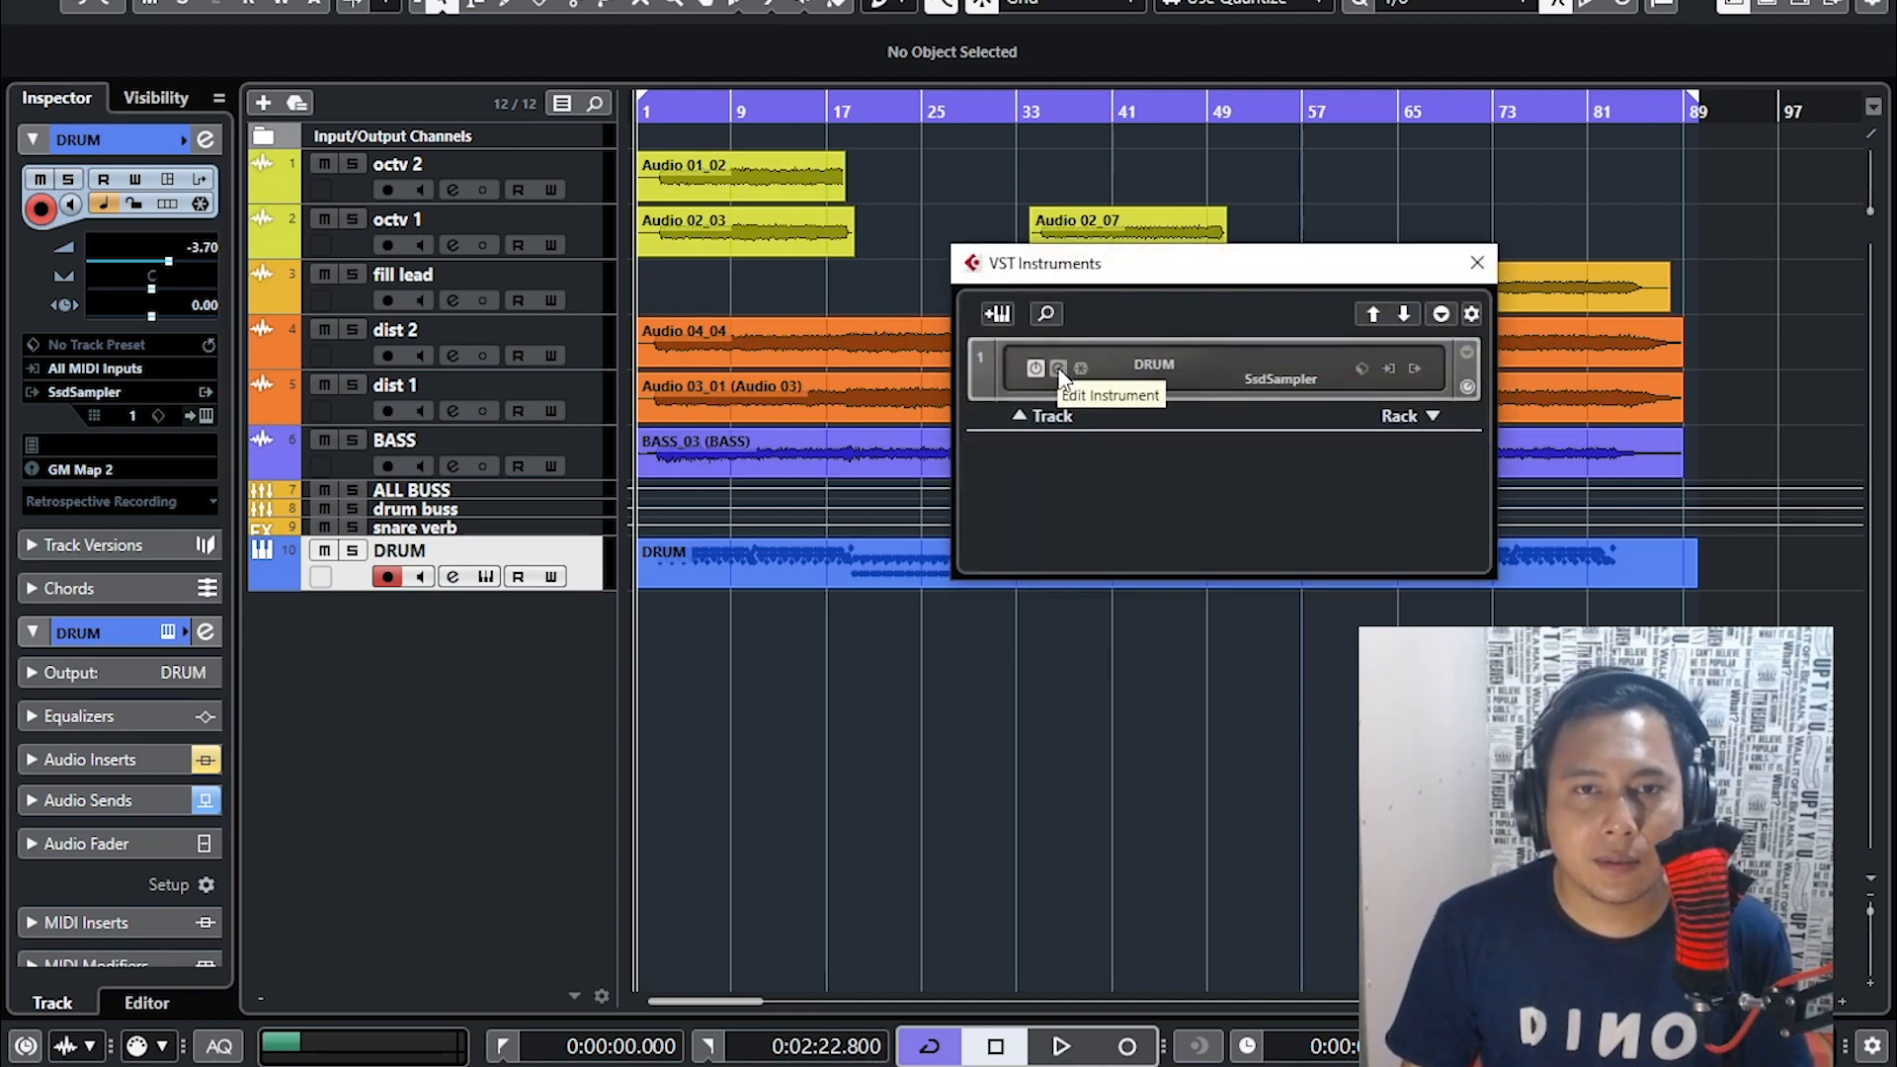
left_click(1058, 367)
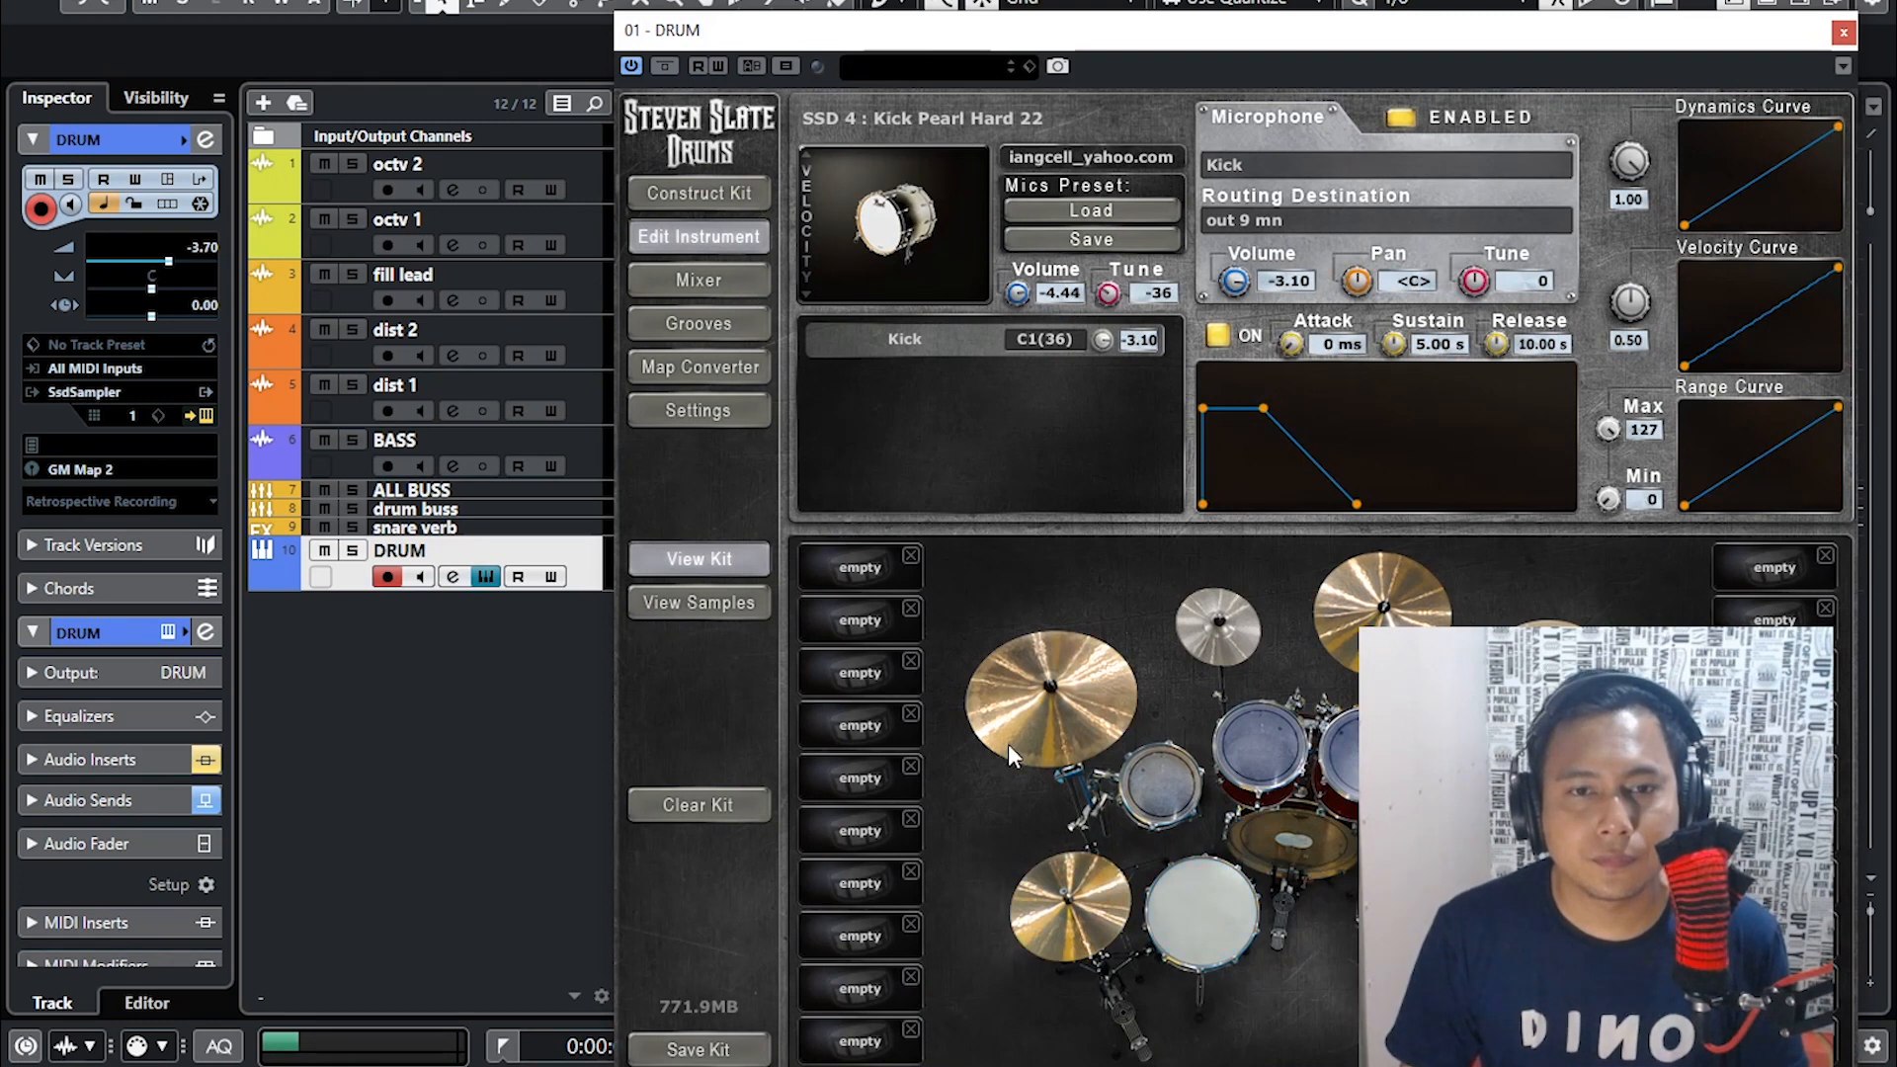
- Audition the snare, toms, kick, hi-hat and crash in the drum kit and review each piece's sample and microphone settings
left_click(1221, 910)
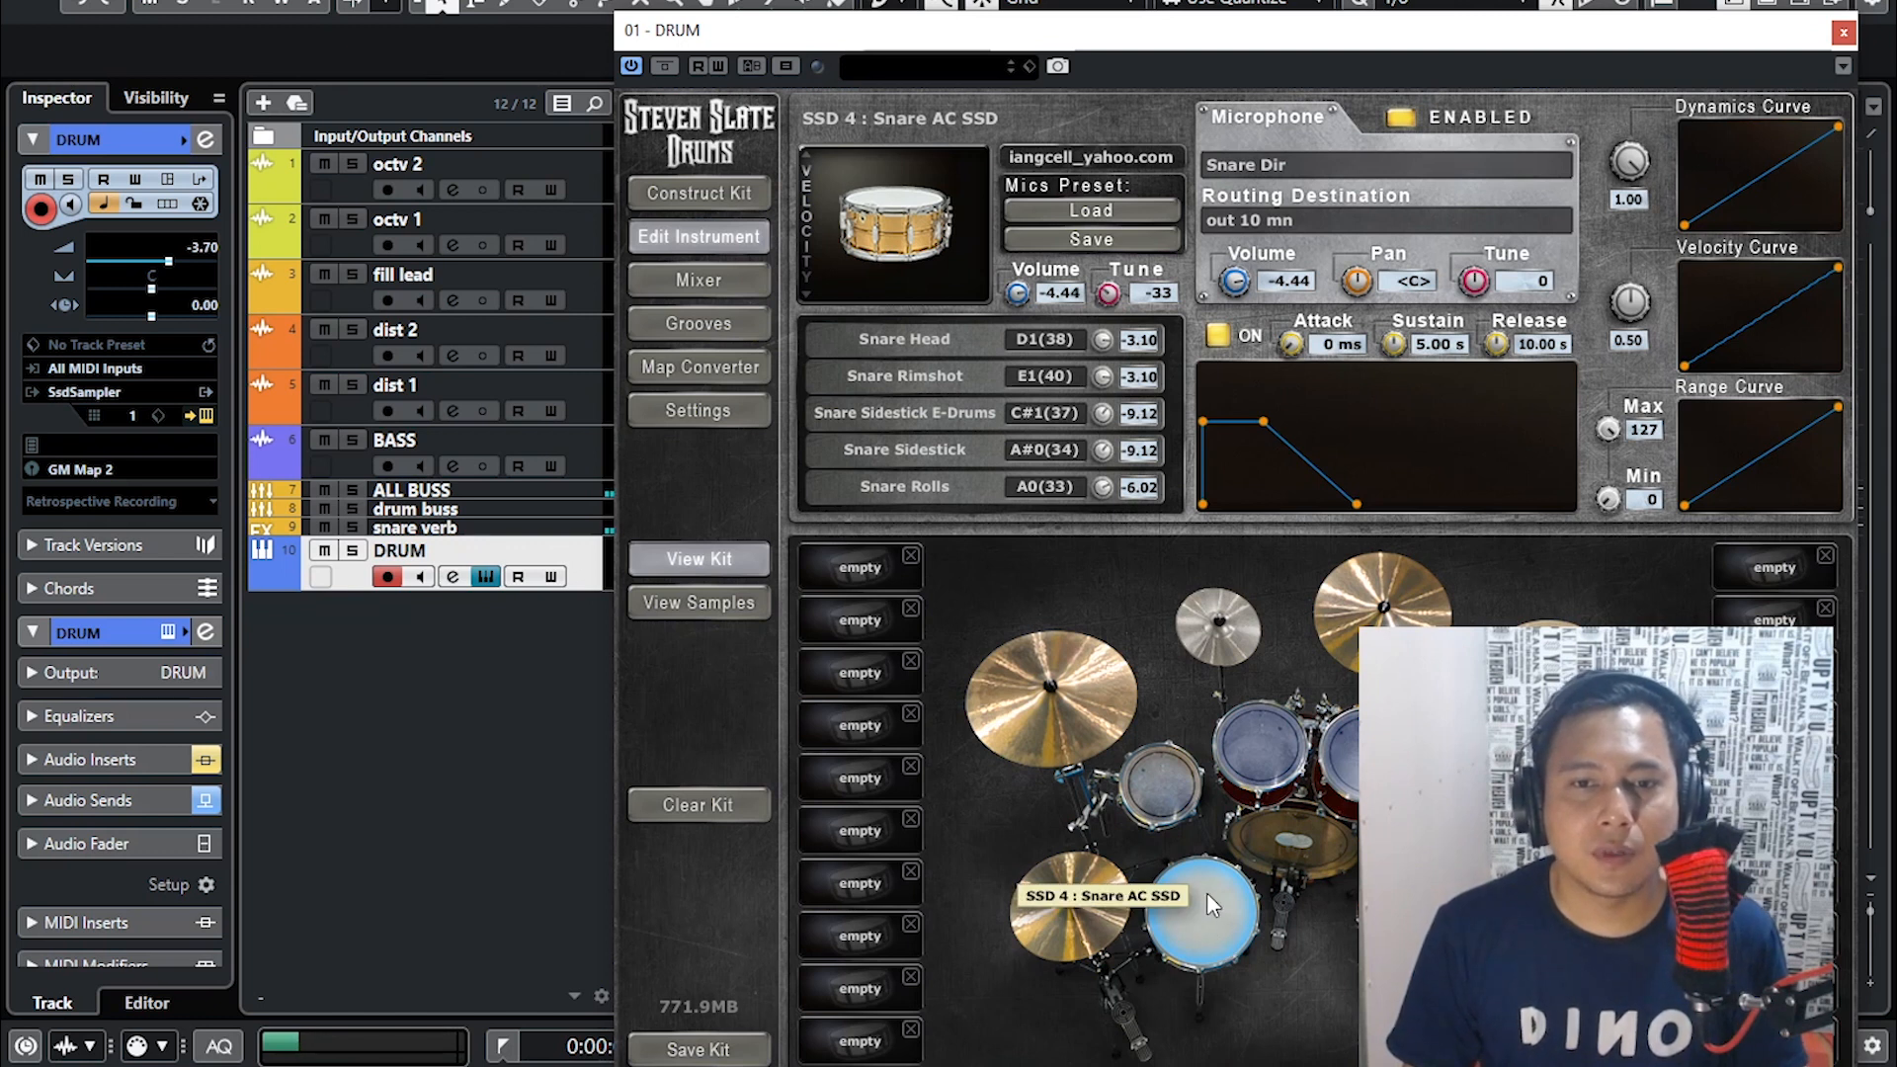
left_click(1167, 791)
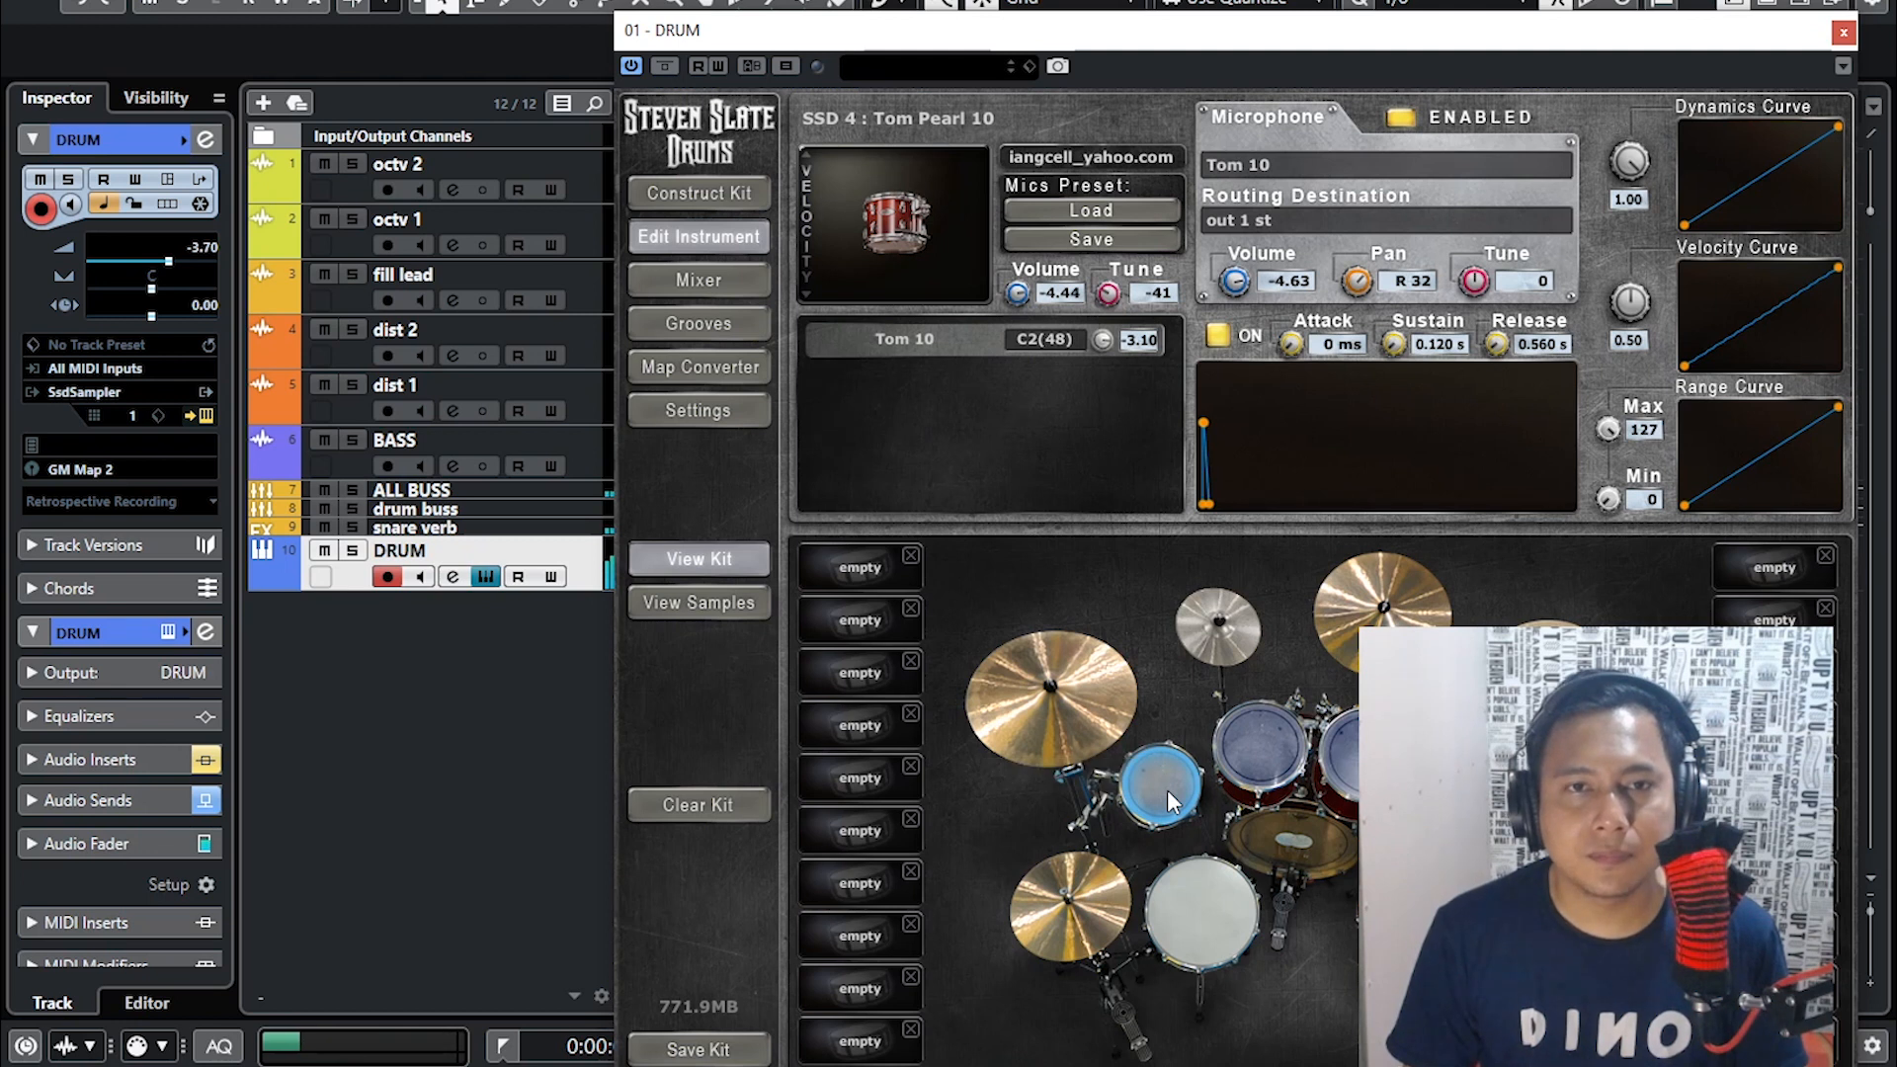
left_click(1257, 749)
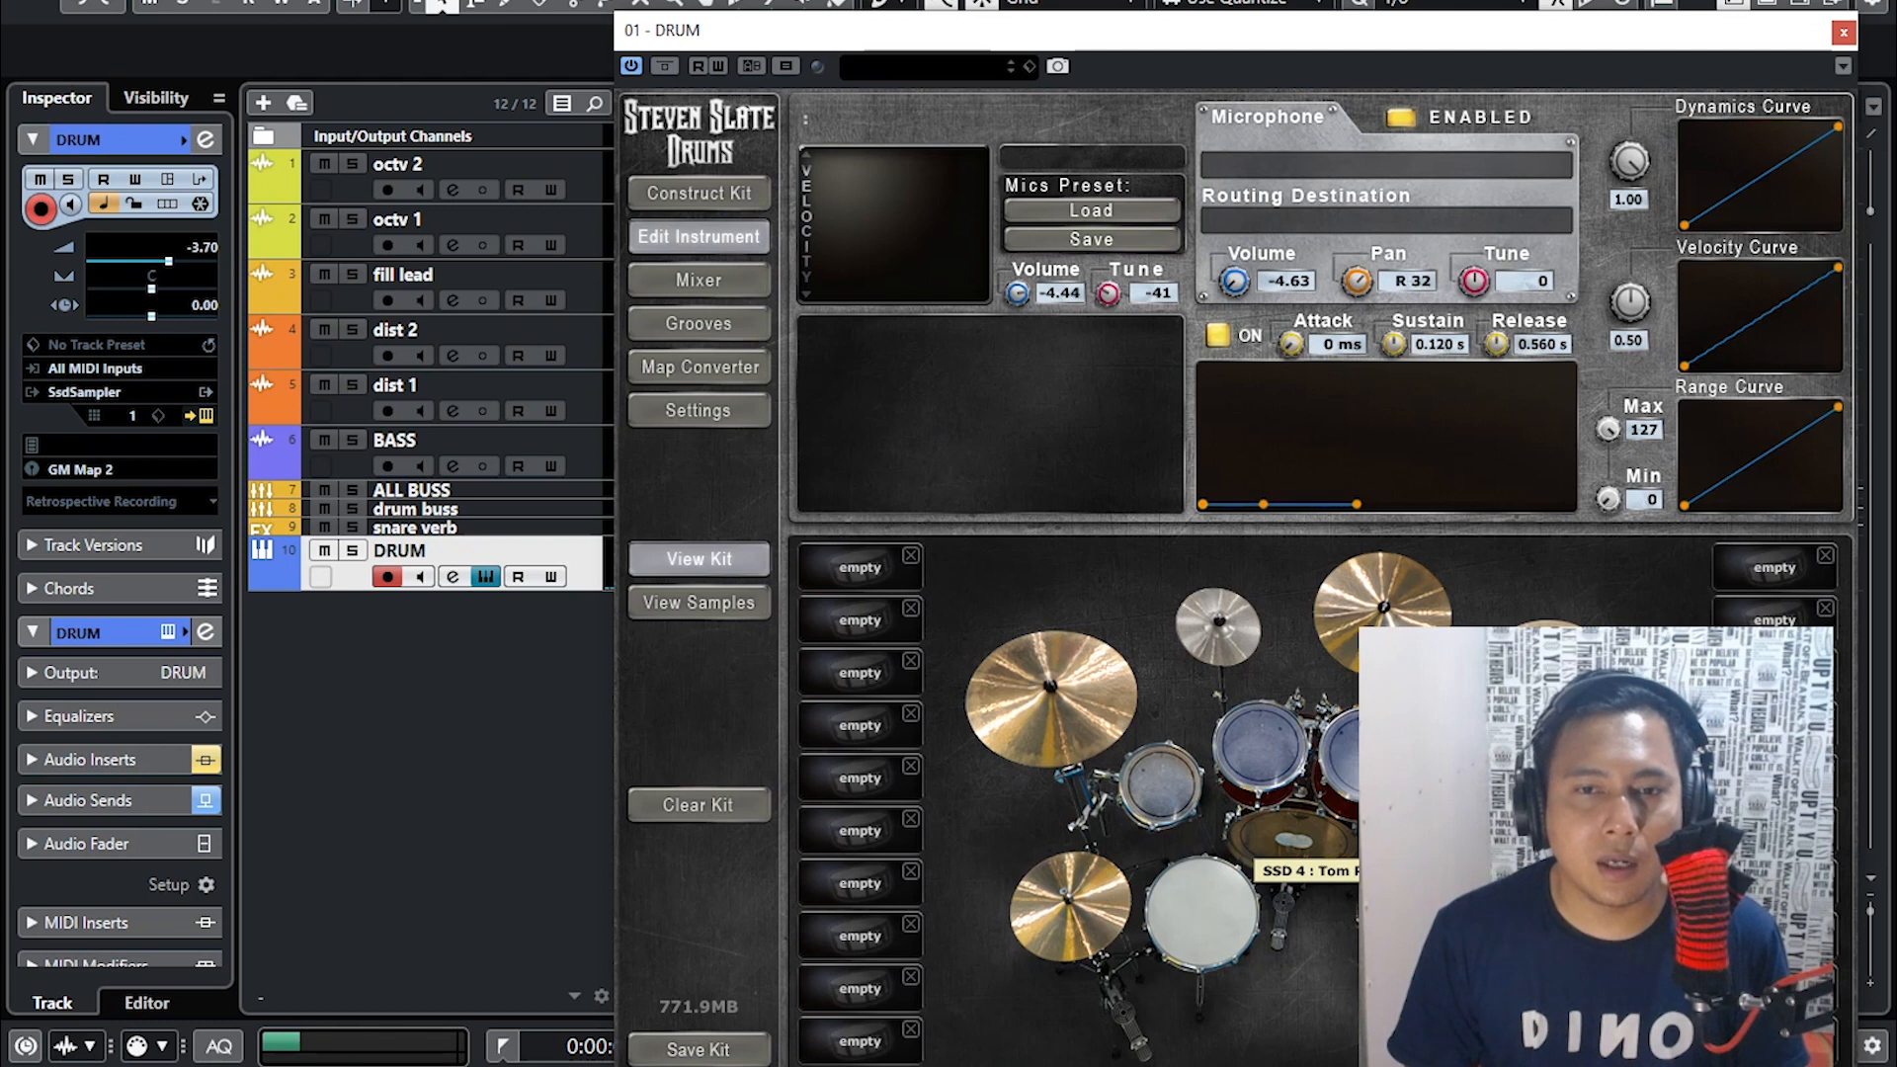
left_click(1284, 840)
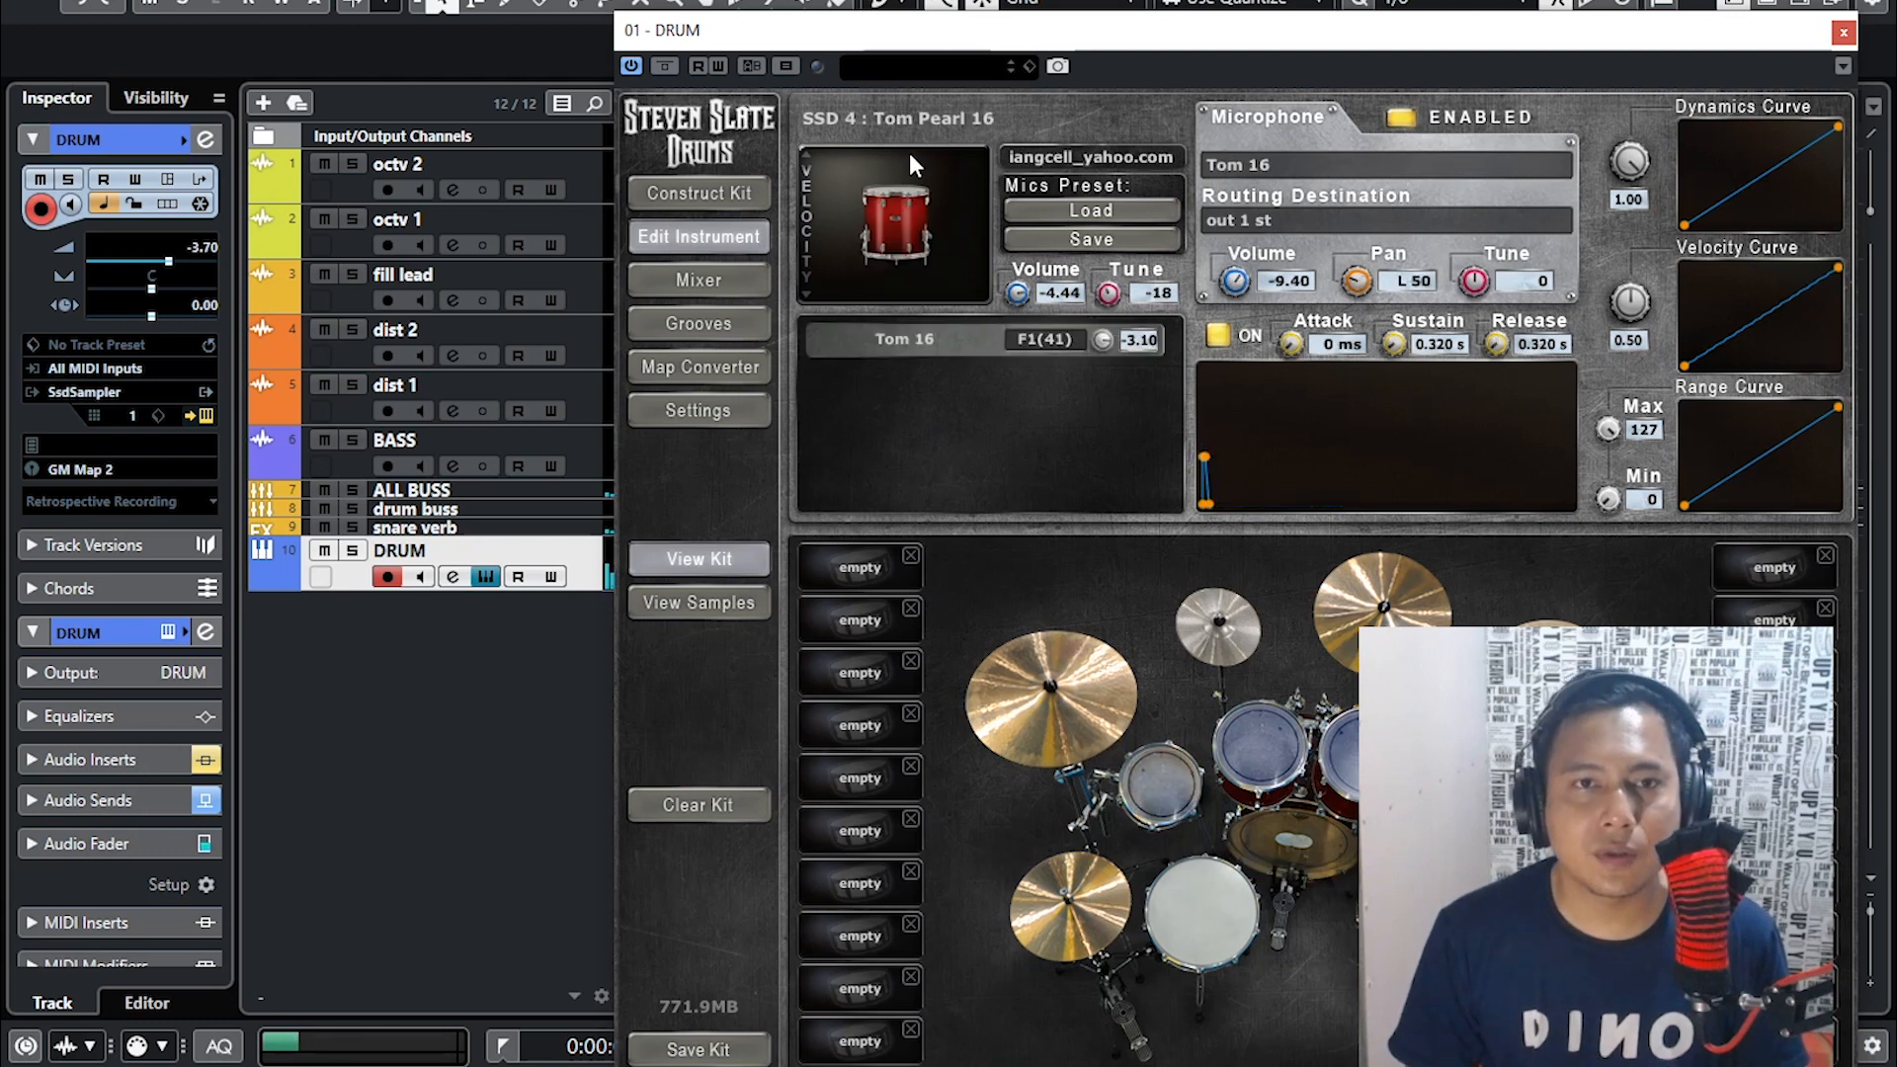
left_click(1211, 899)
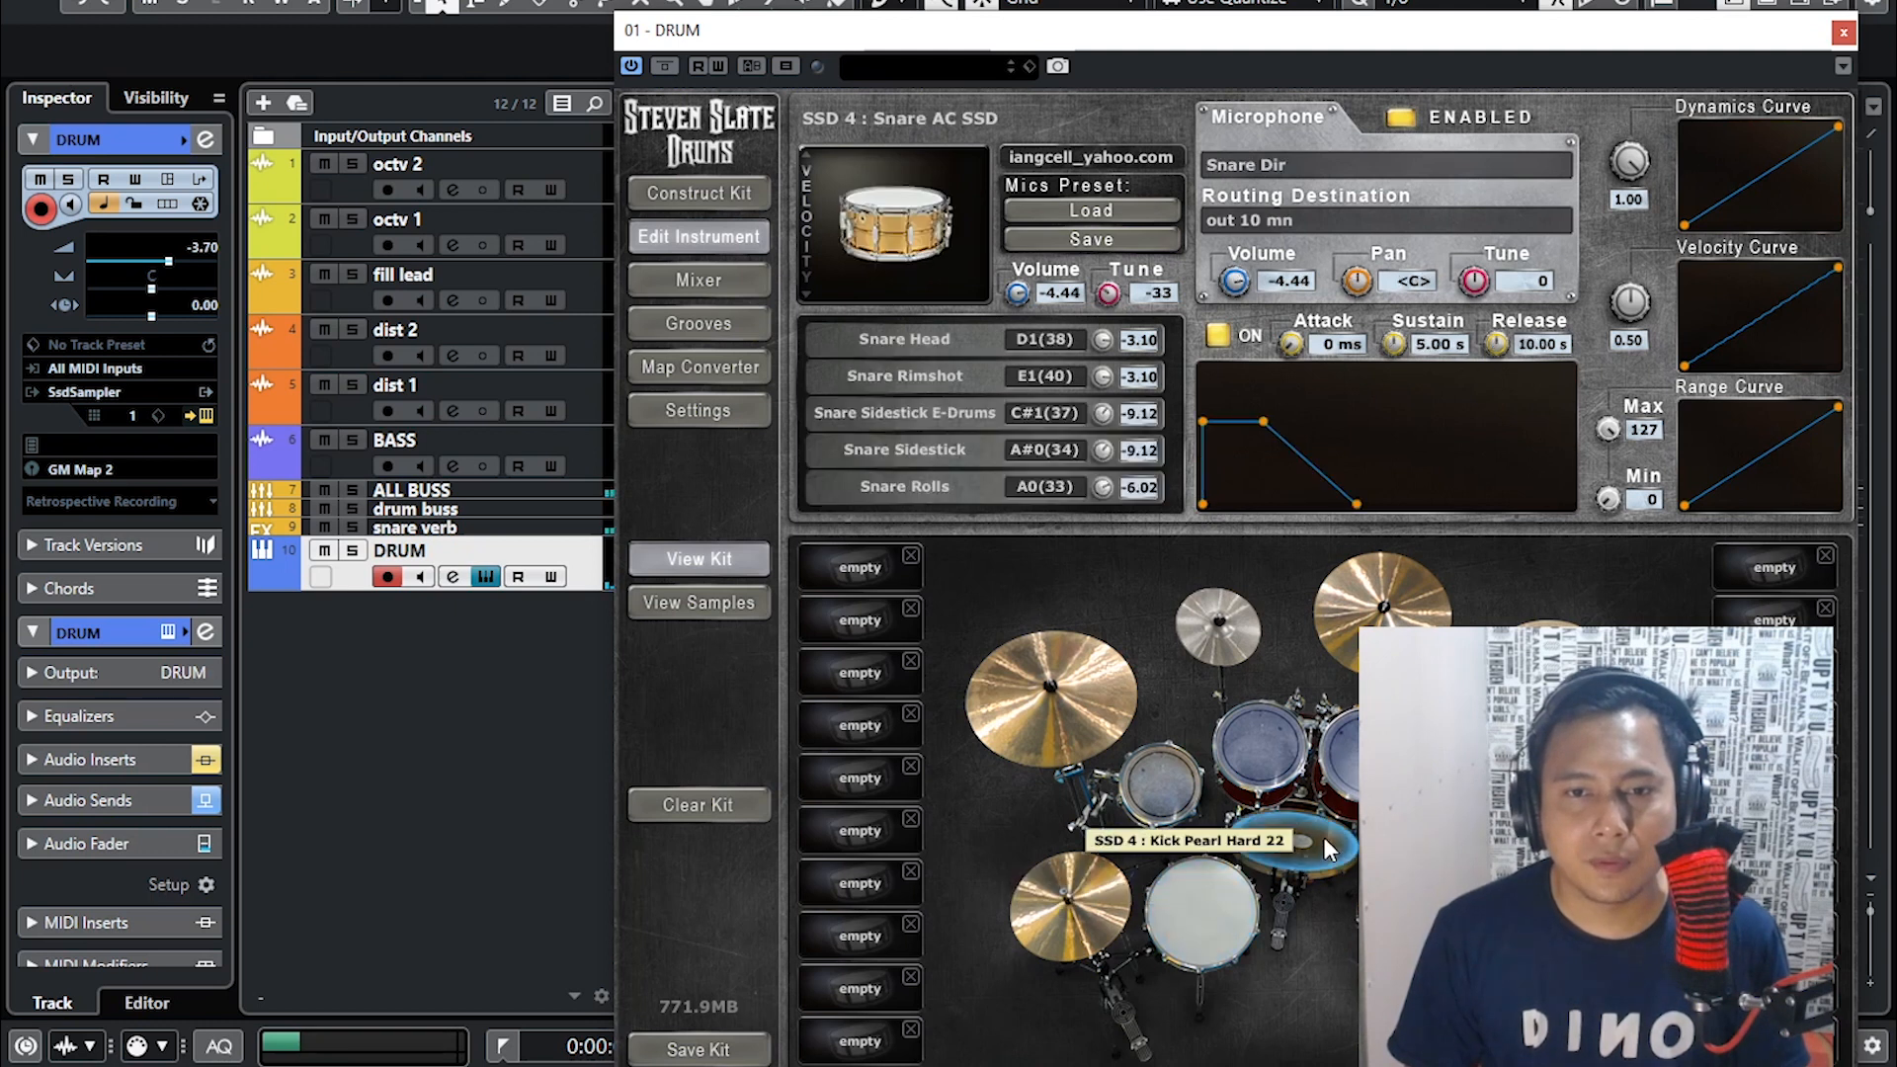
left_click(1183, 778)
left_click(1265, 830)
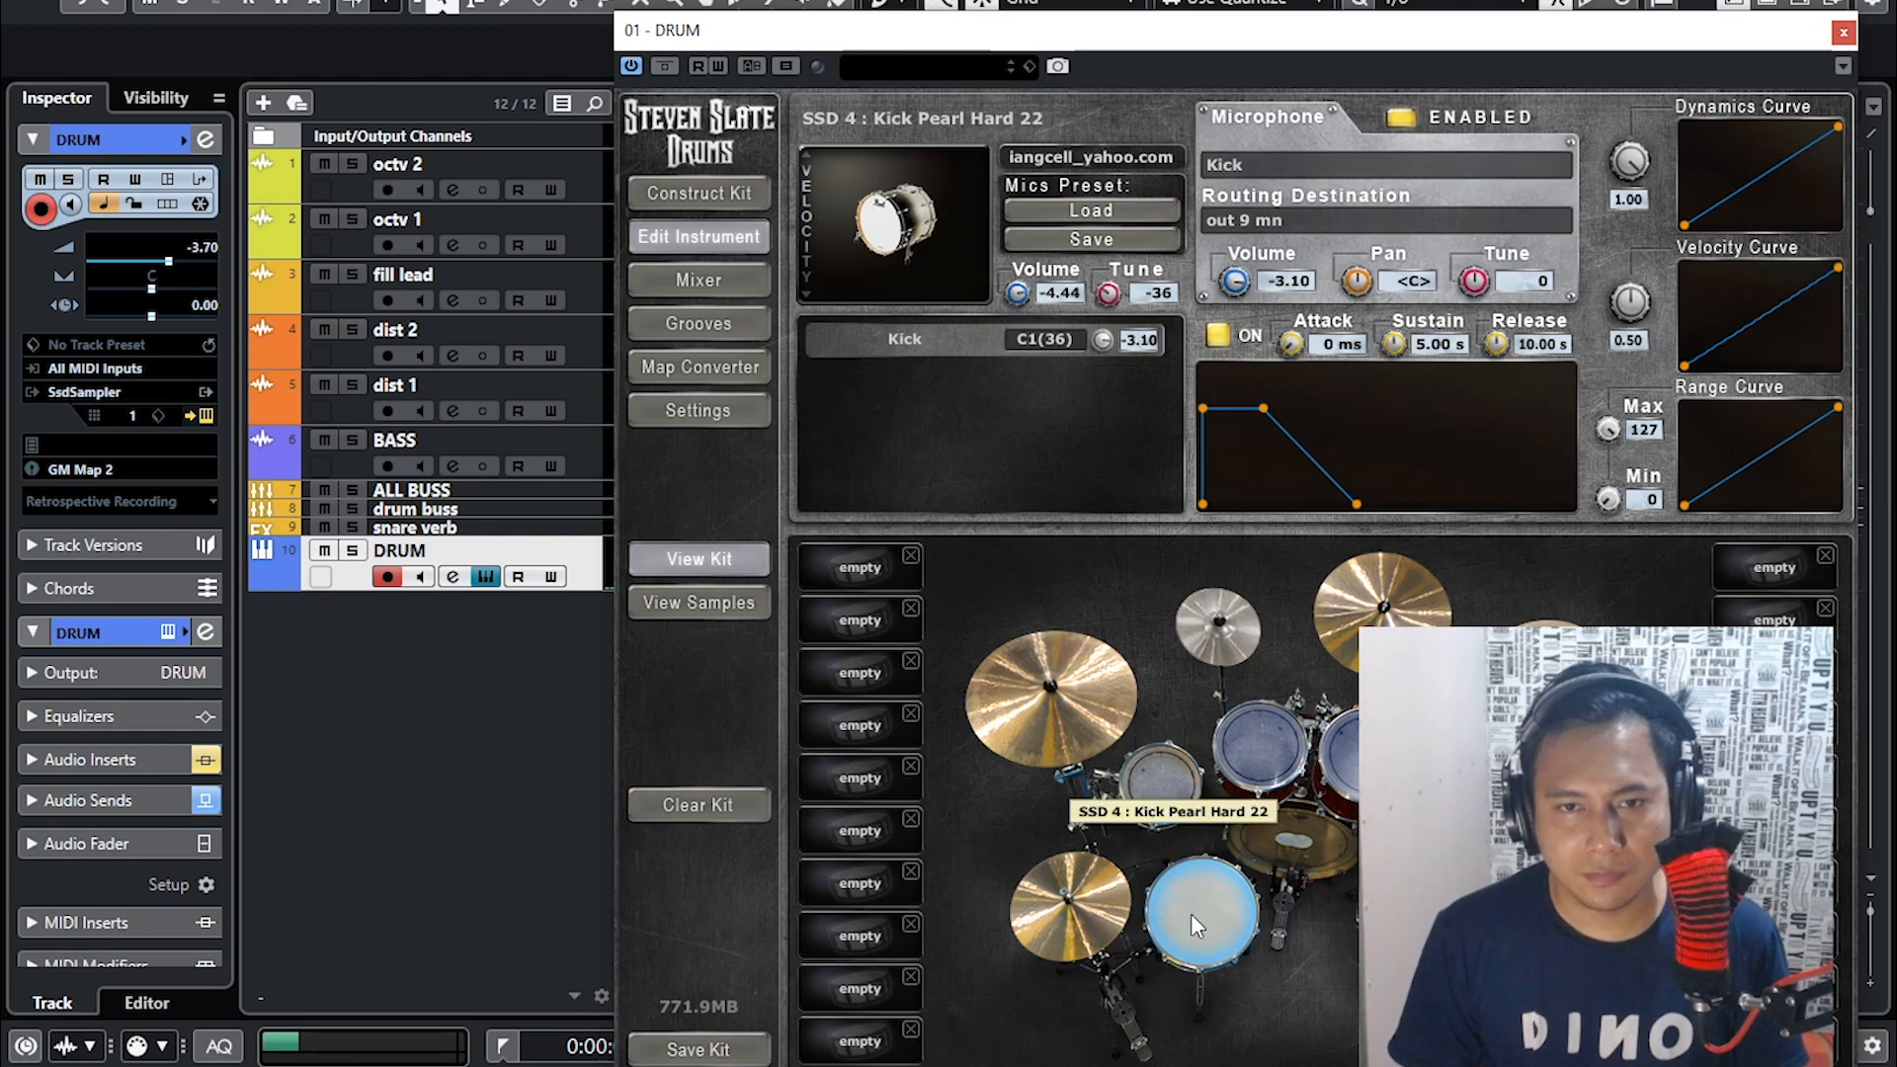
left_click(1082, 914)
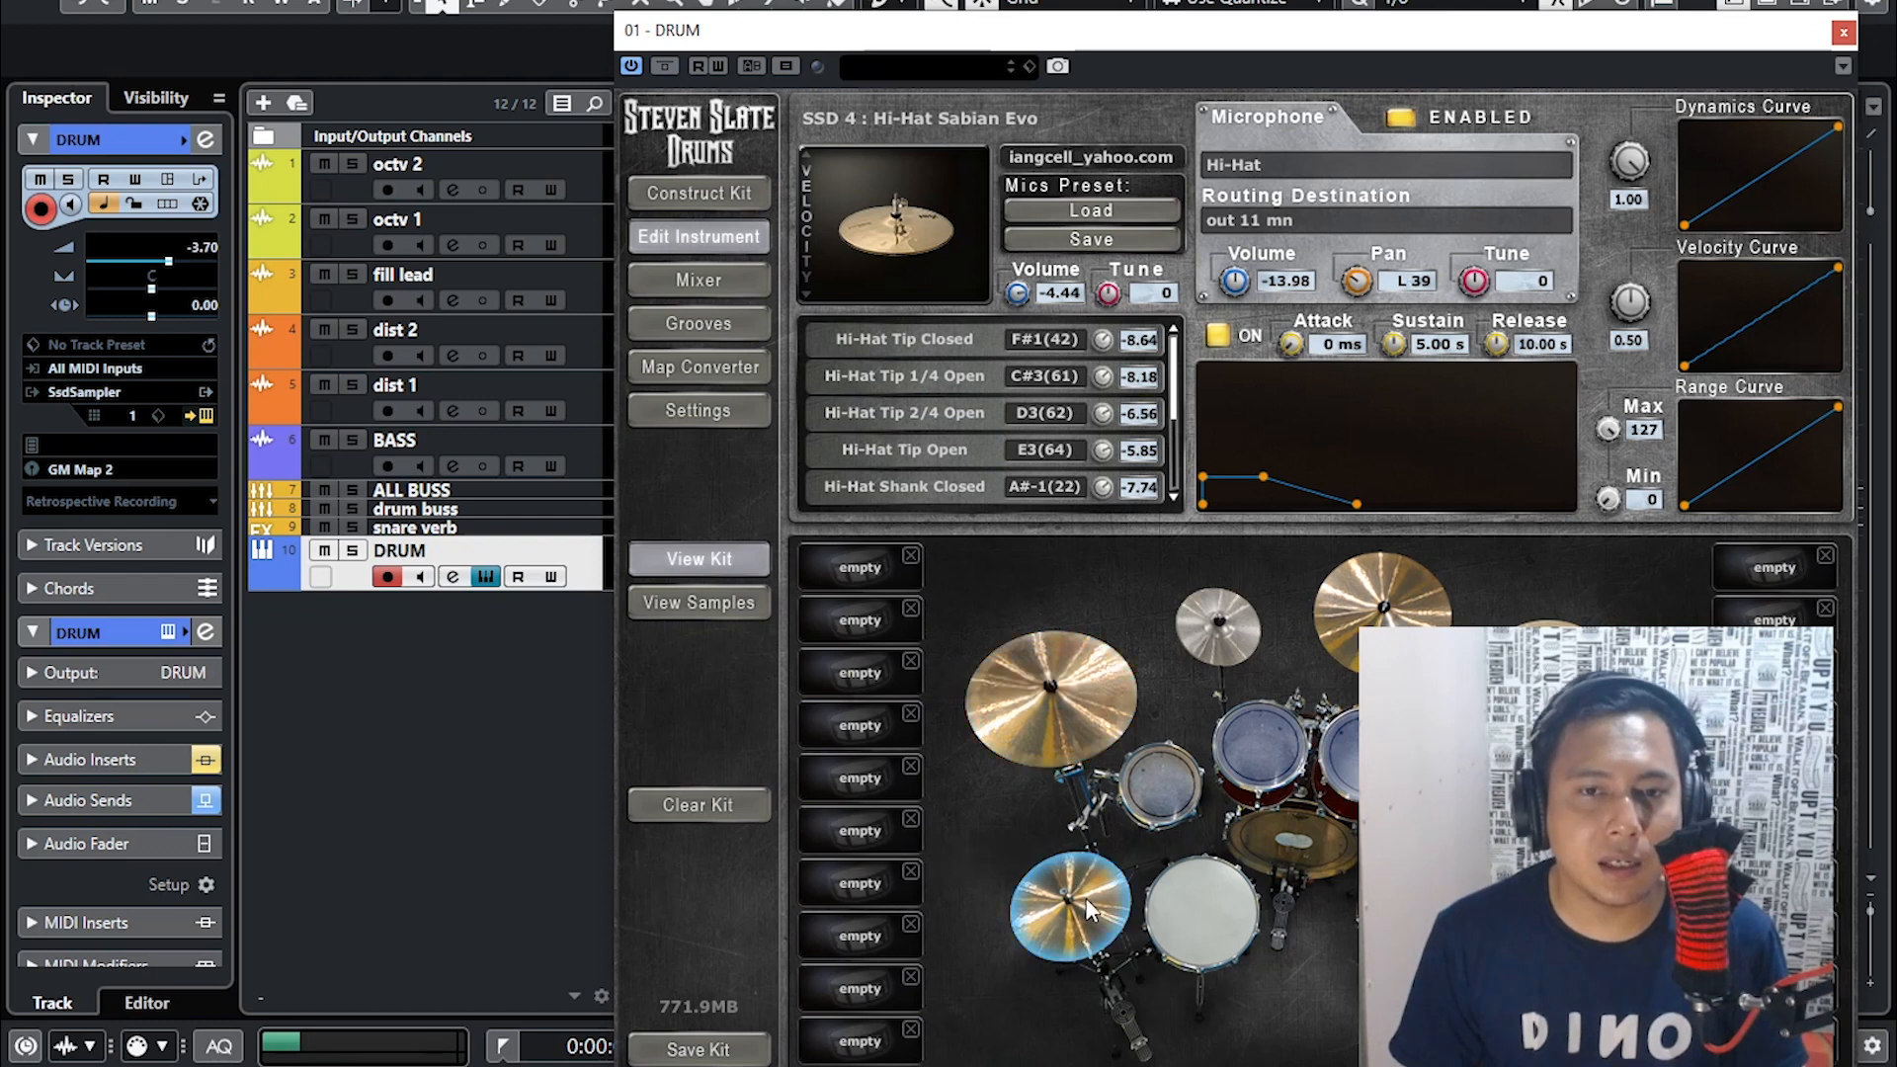
left_click(1103, 695)
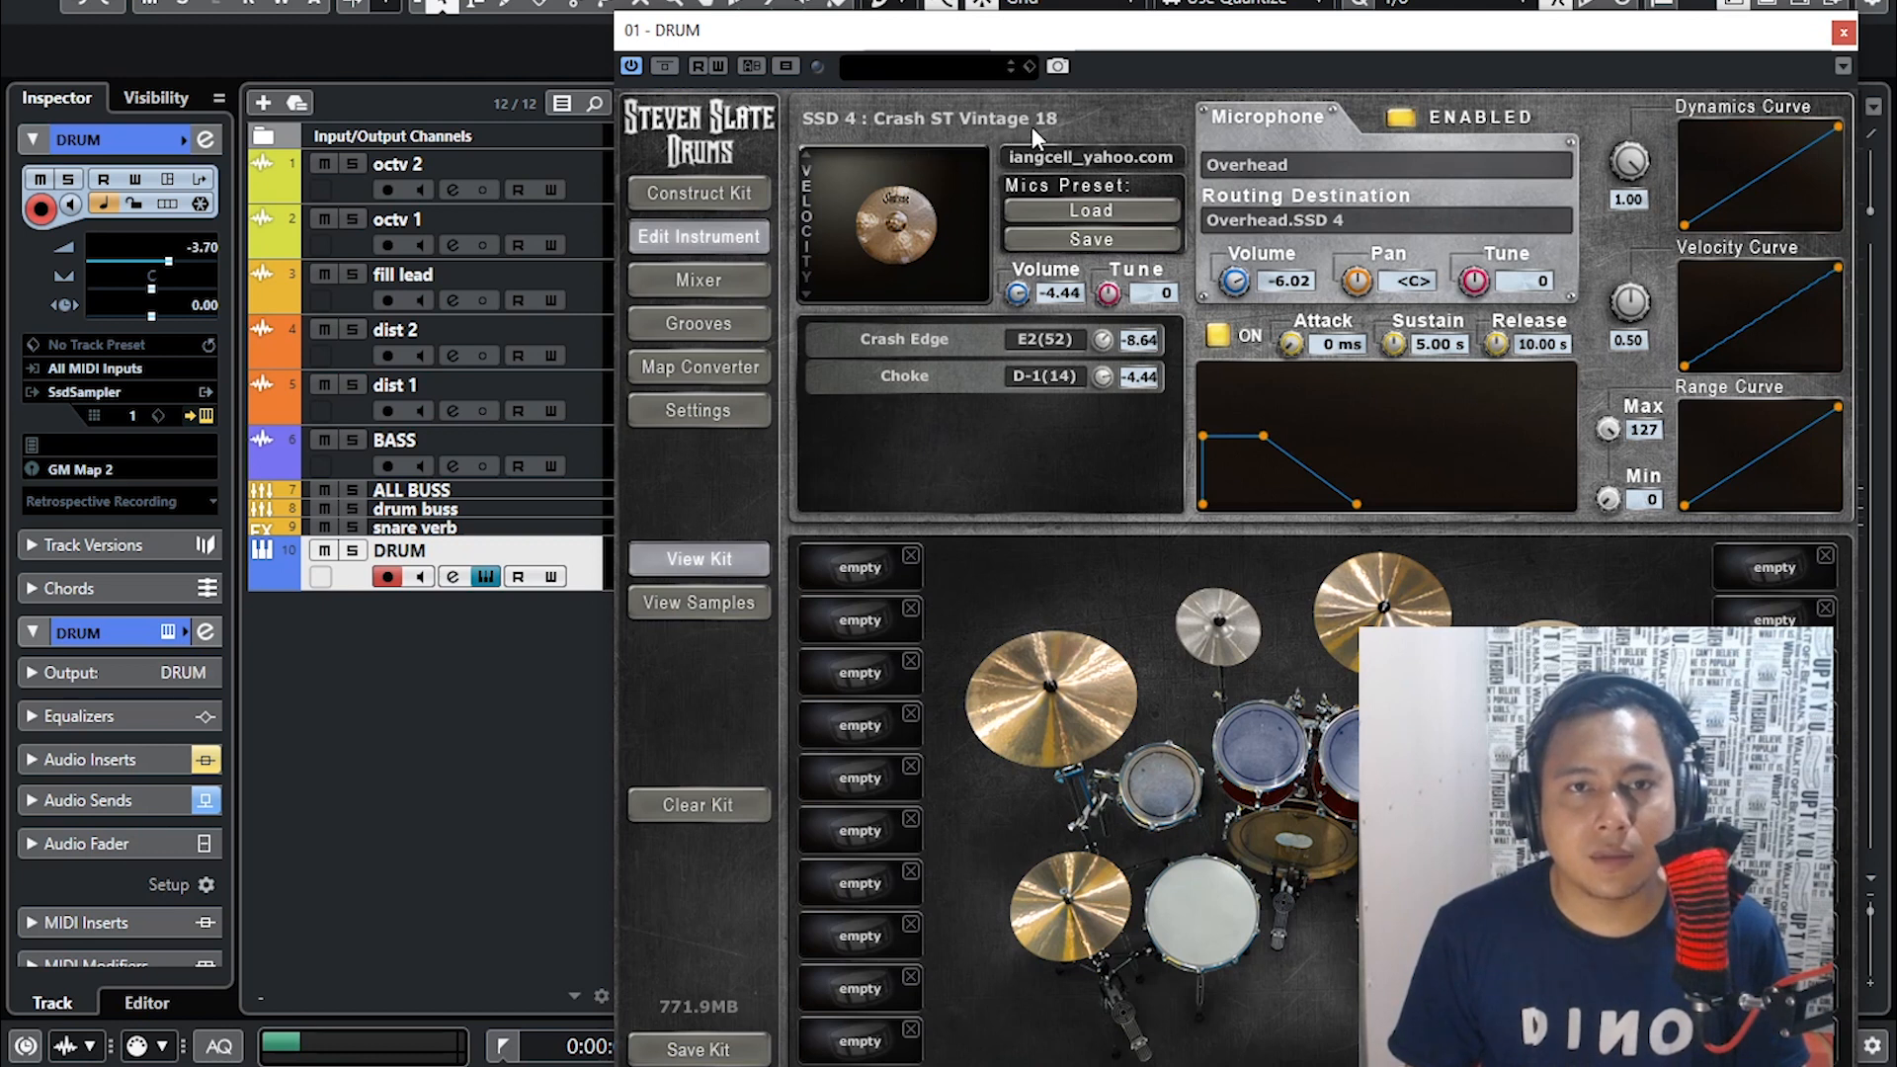
- Audition the remaining crash, china and ride cymbals, review their sample and microphone settings, and close the drum instrument windows
left_click(1383, 606)
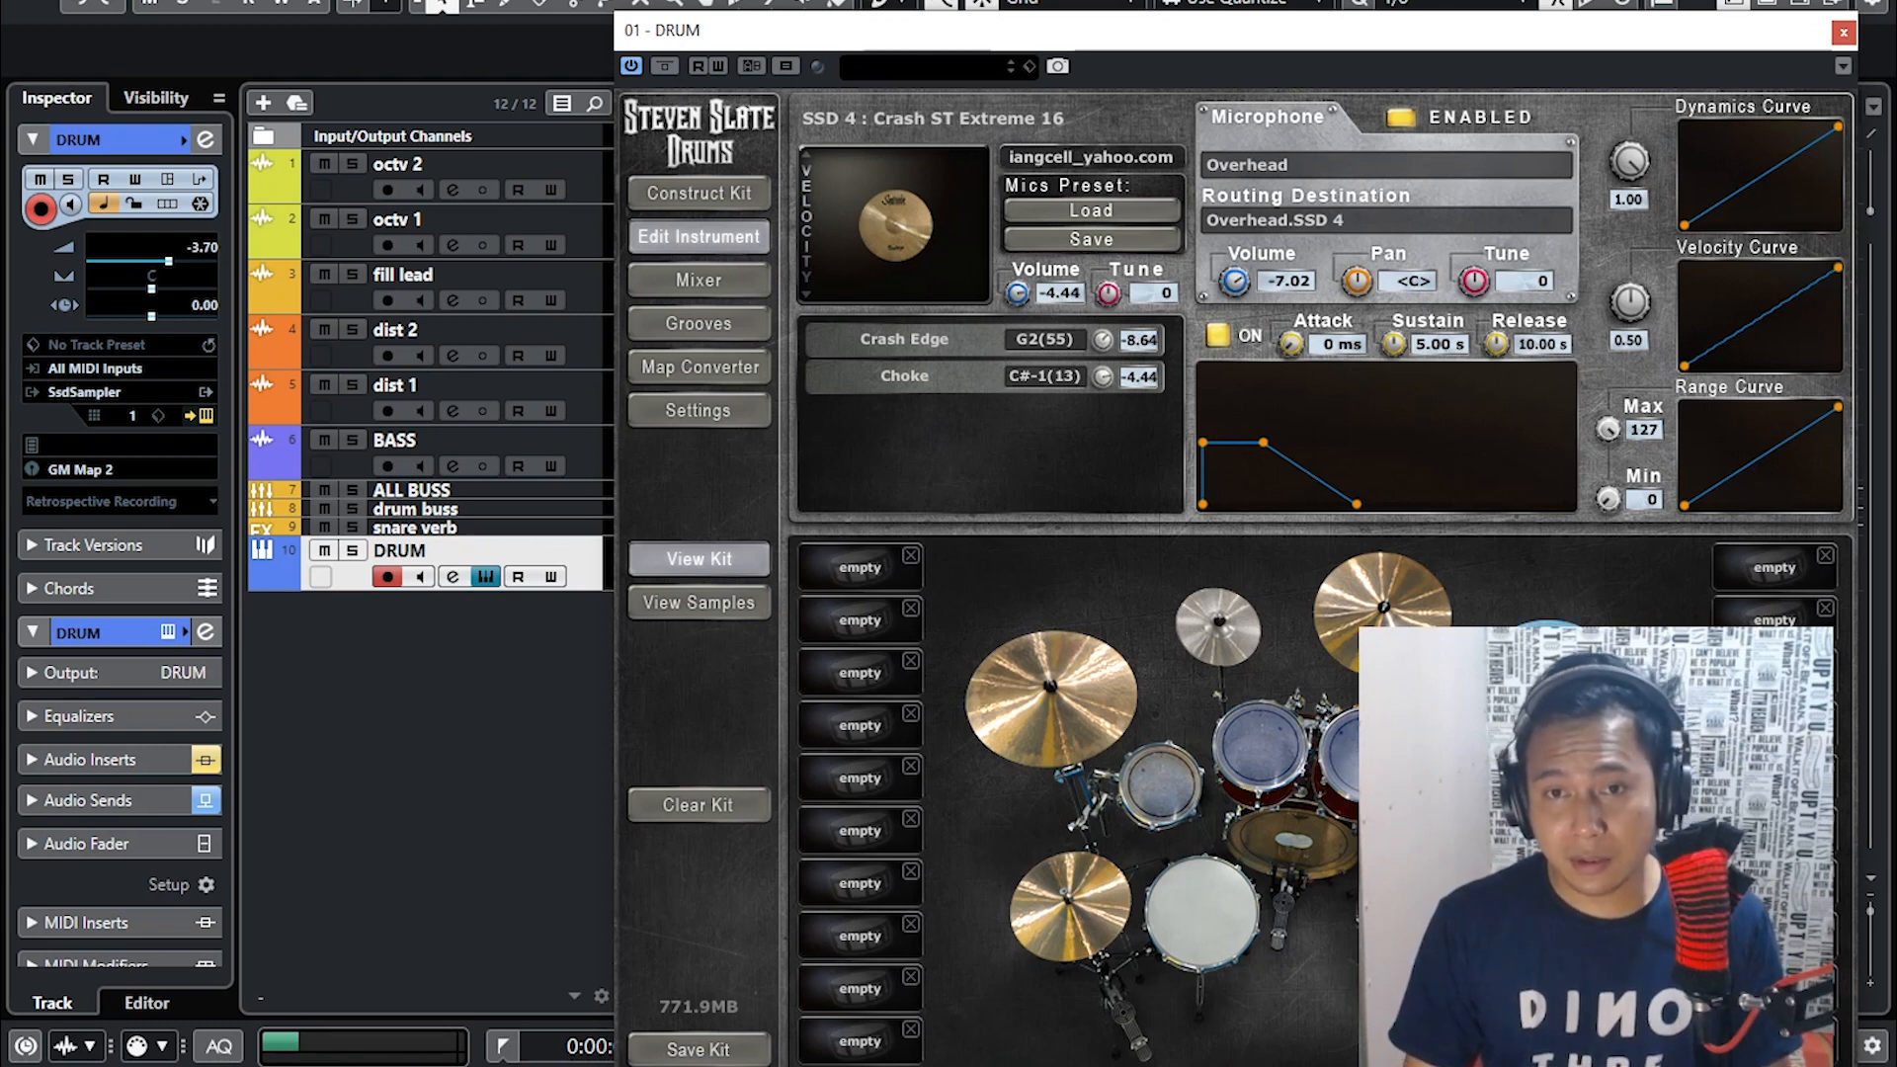
left_click(1543, 648)
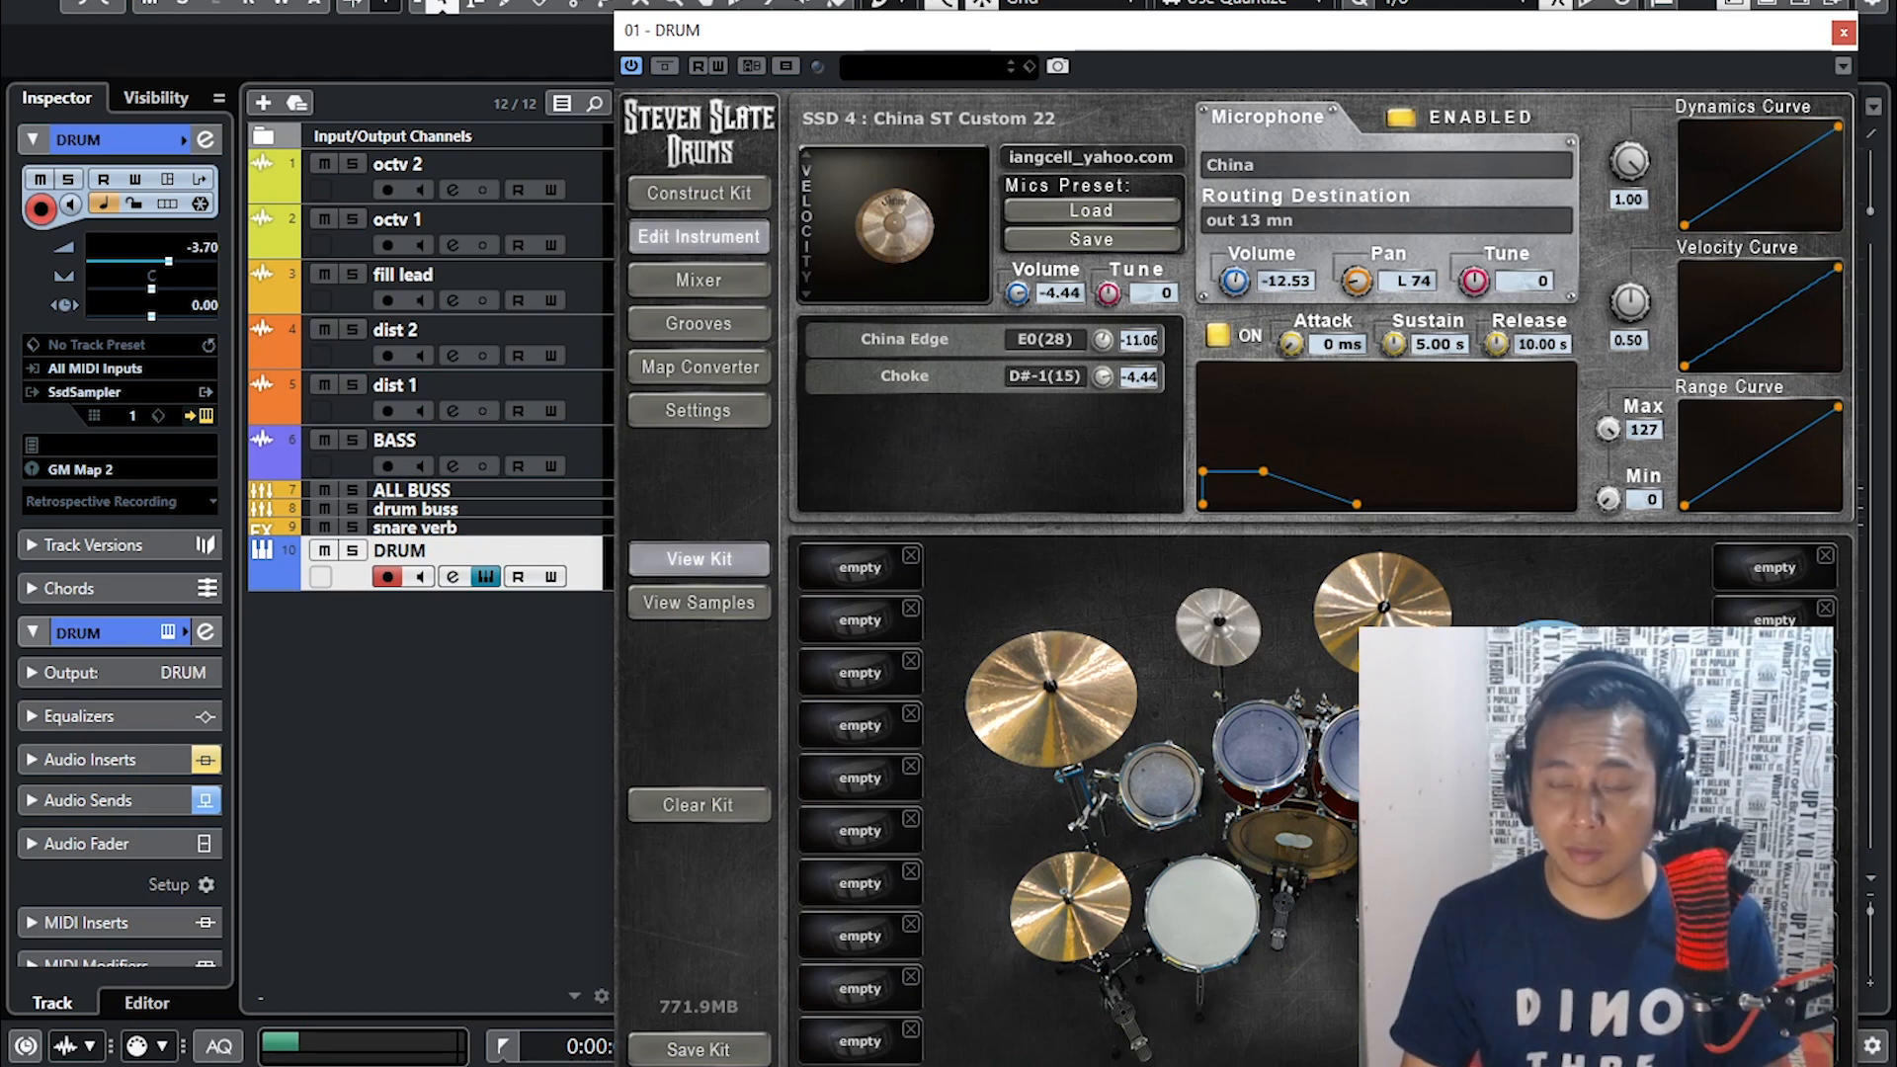
left_click(1561, 771)
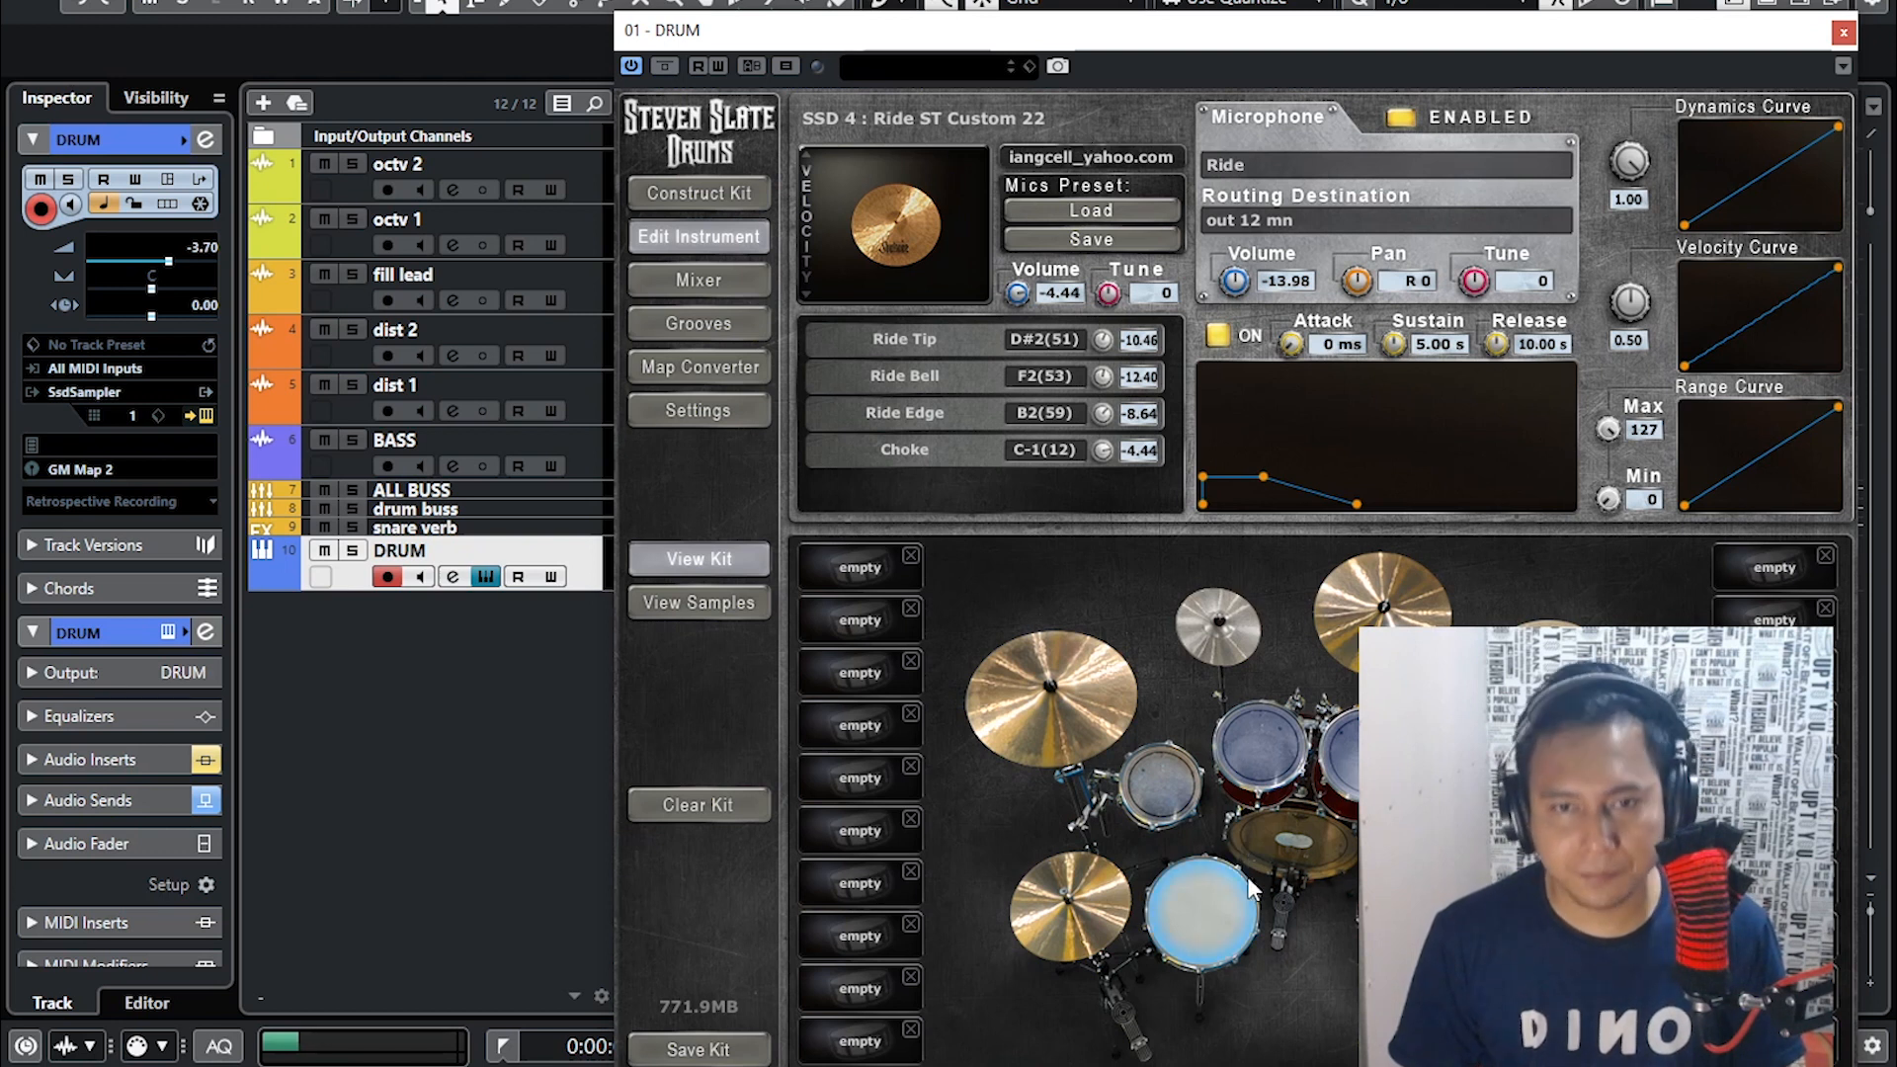
left_click(1844, 33)
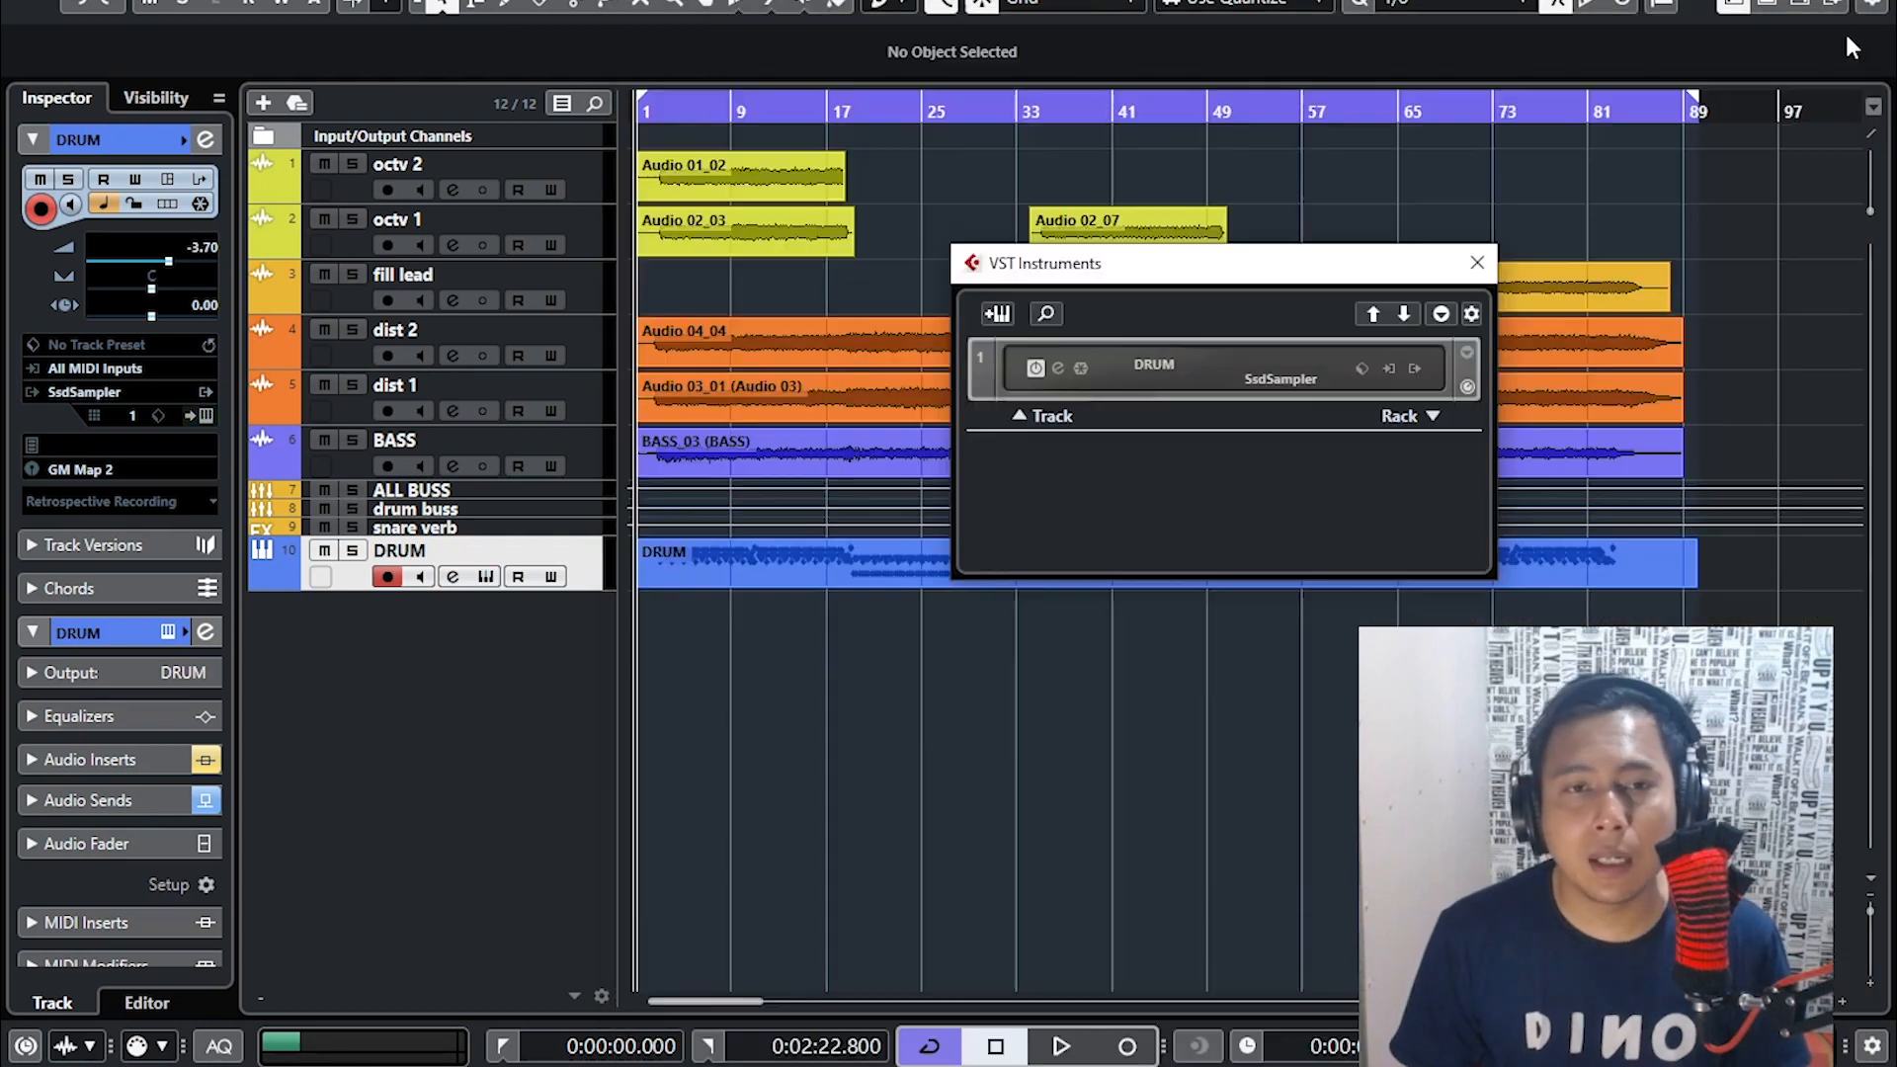
left_click(1474, 264)
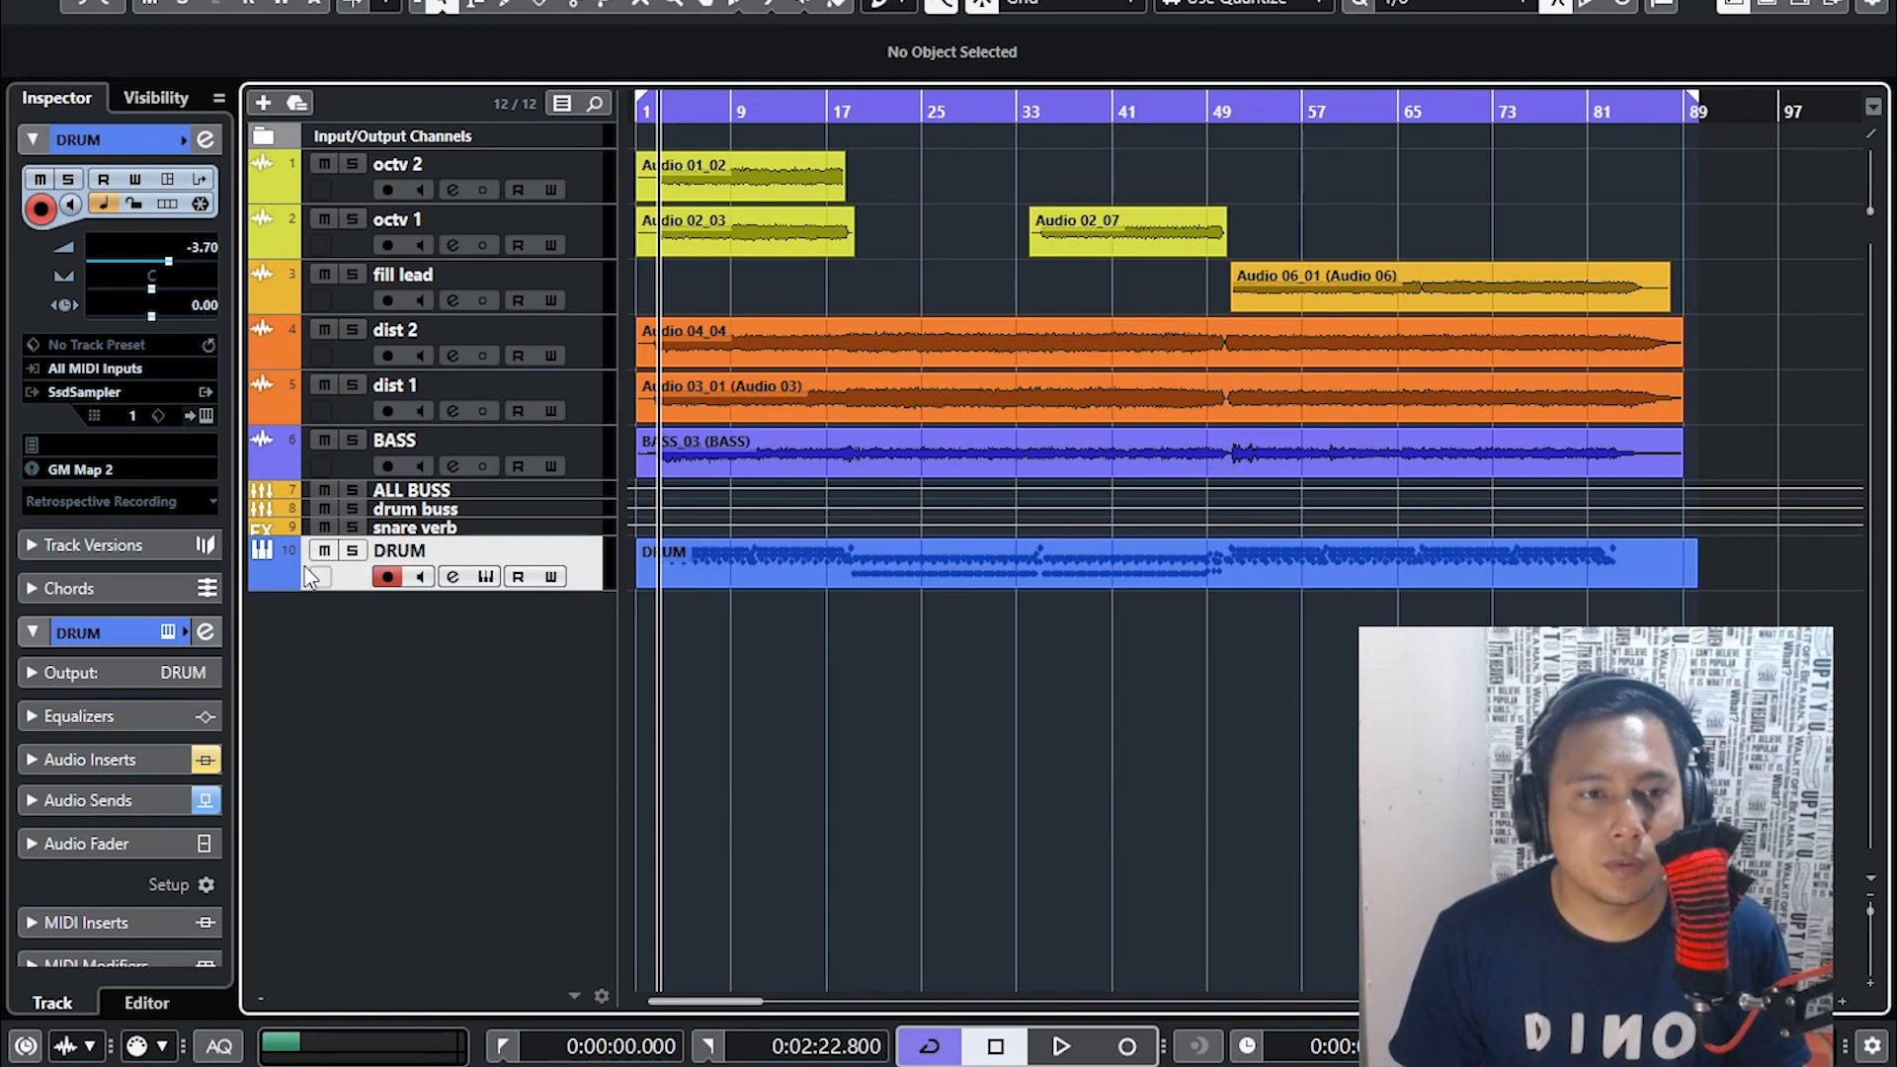
- Expand the DRUM track's output channels, look through the SNARE, OVERHEAD and DRUM outputs, and collapse the list
left_click(261, 577)
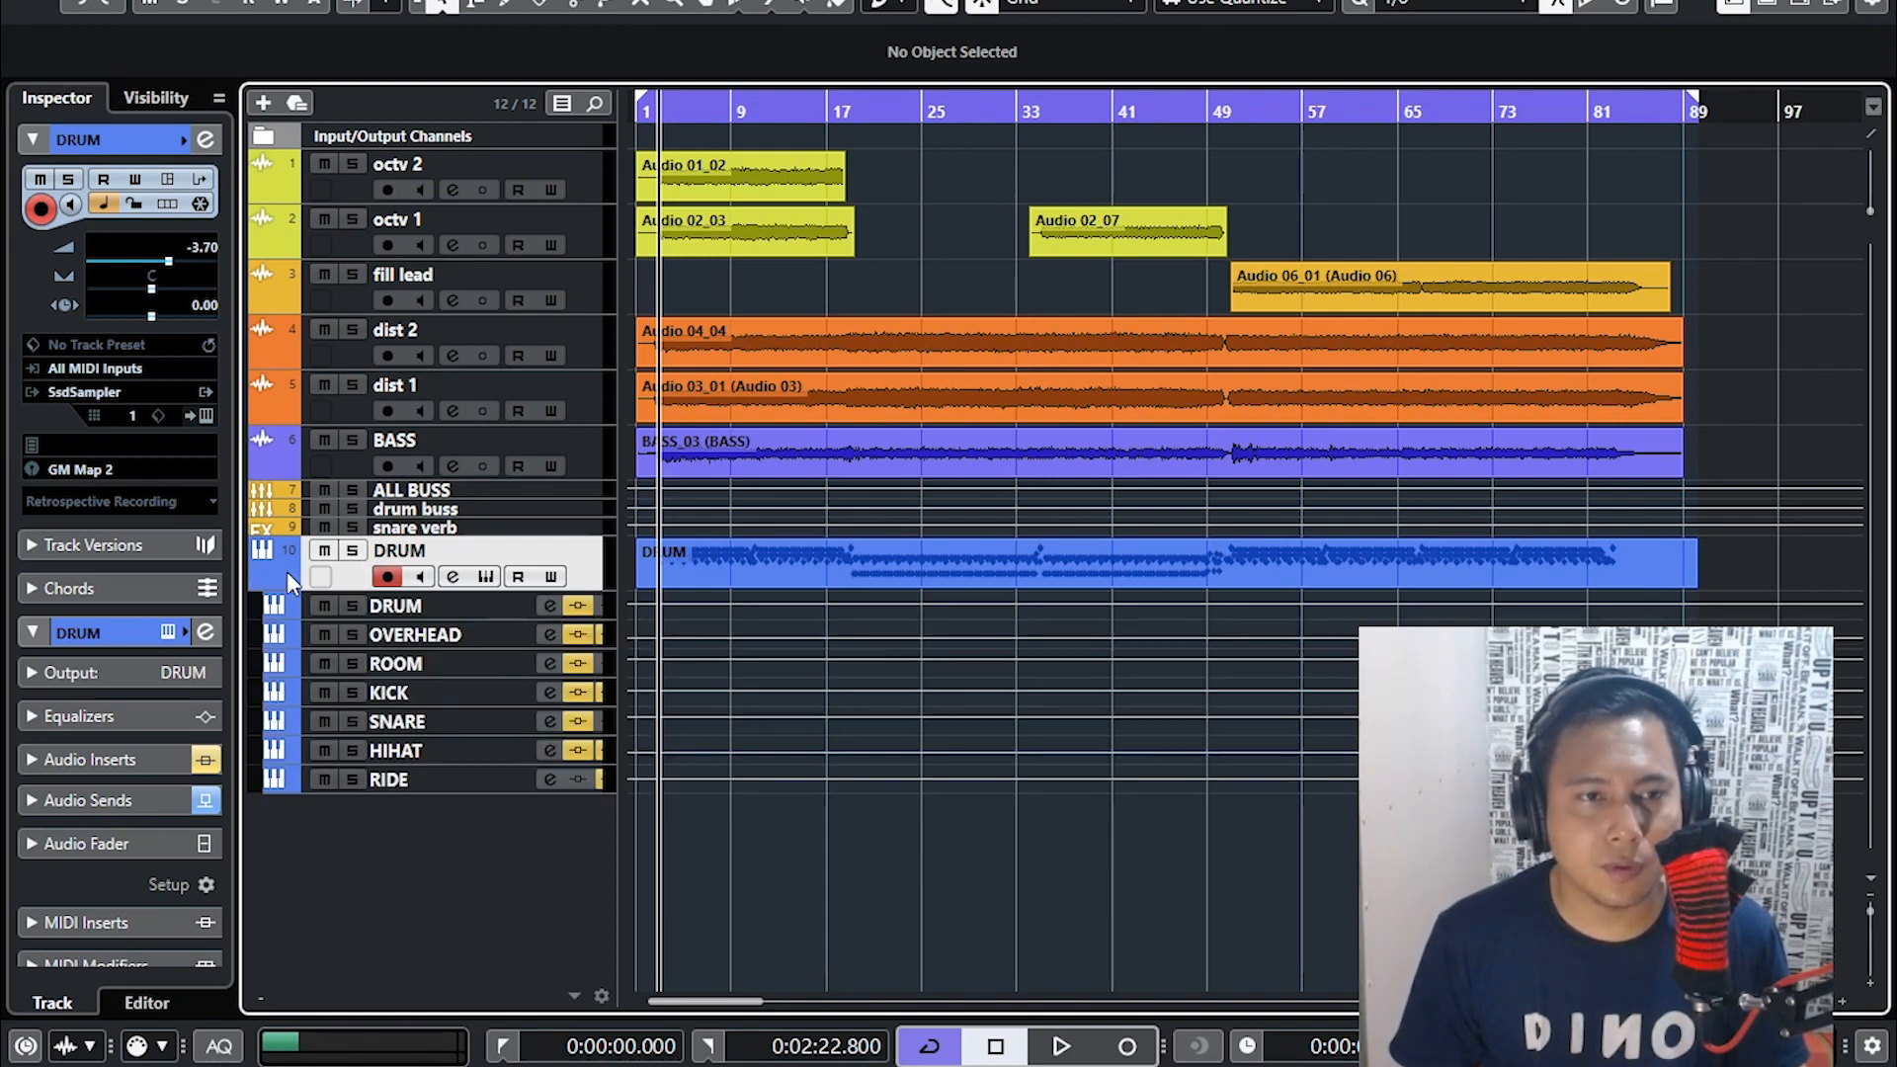
left_click(448, 716)
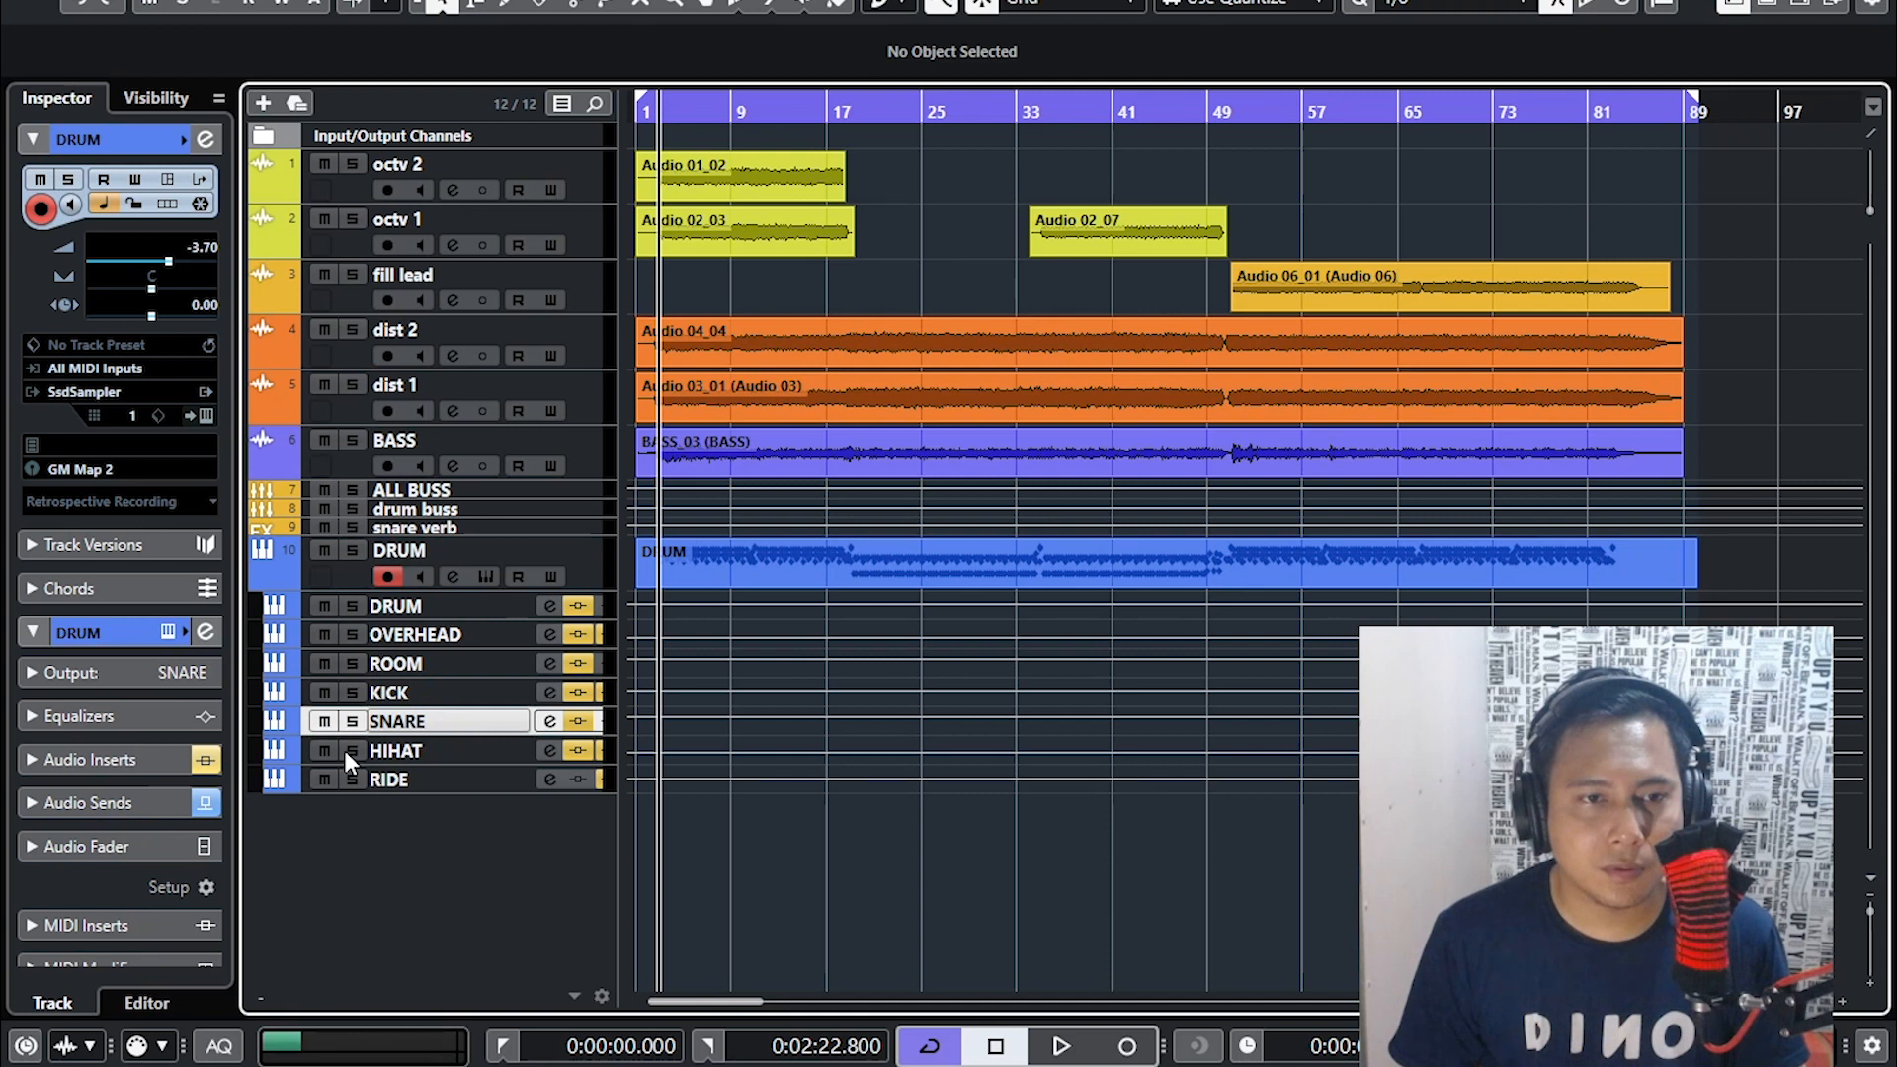
left_click(465, 630)
left_click(462, 606)
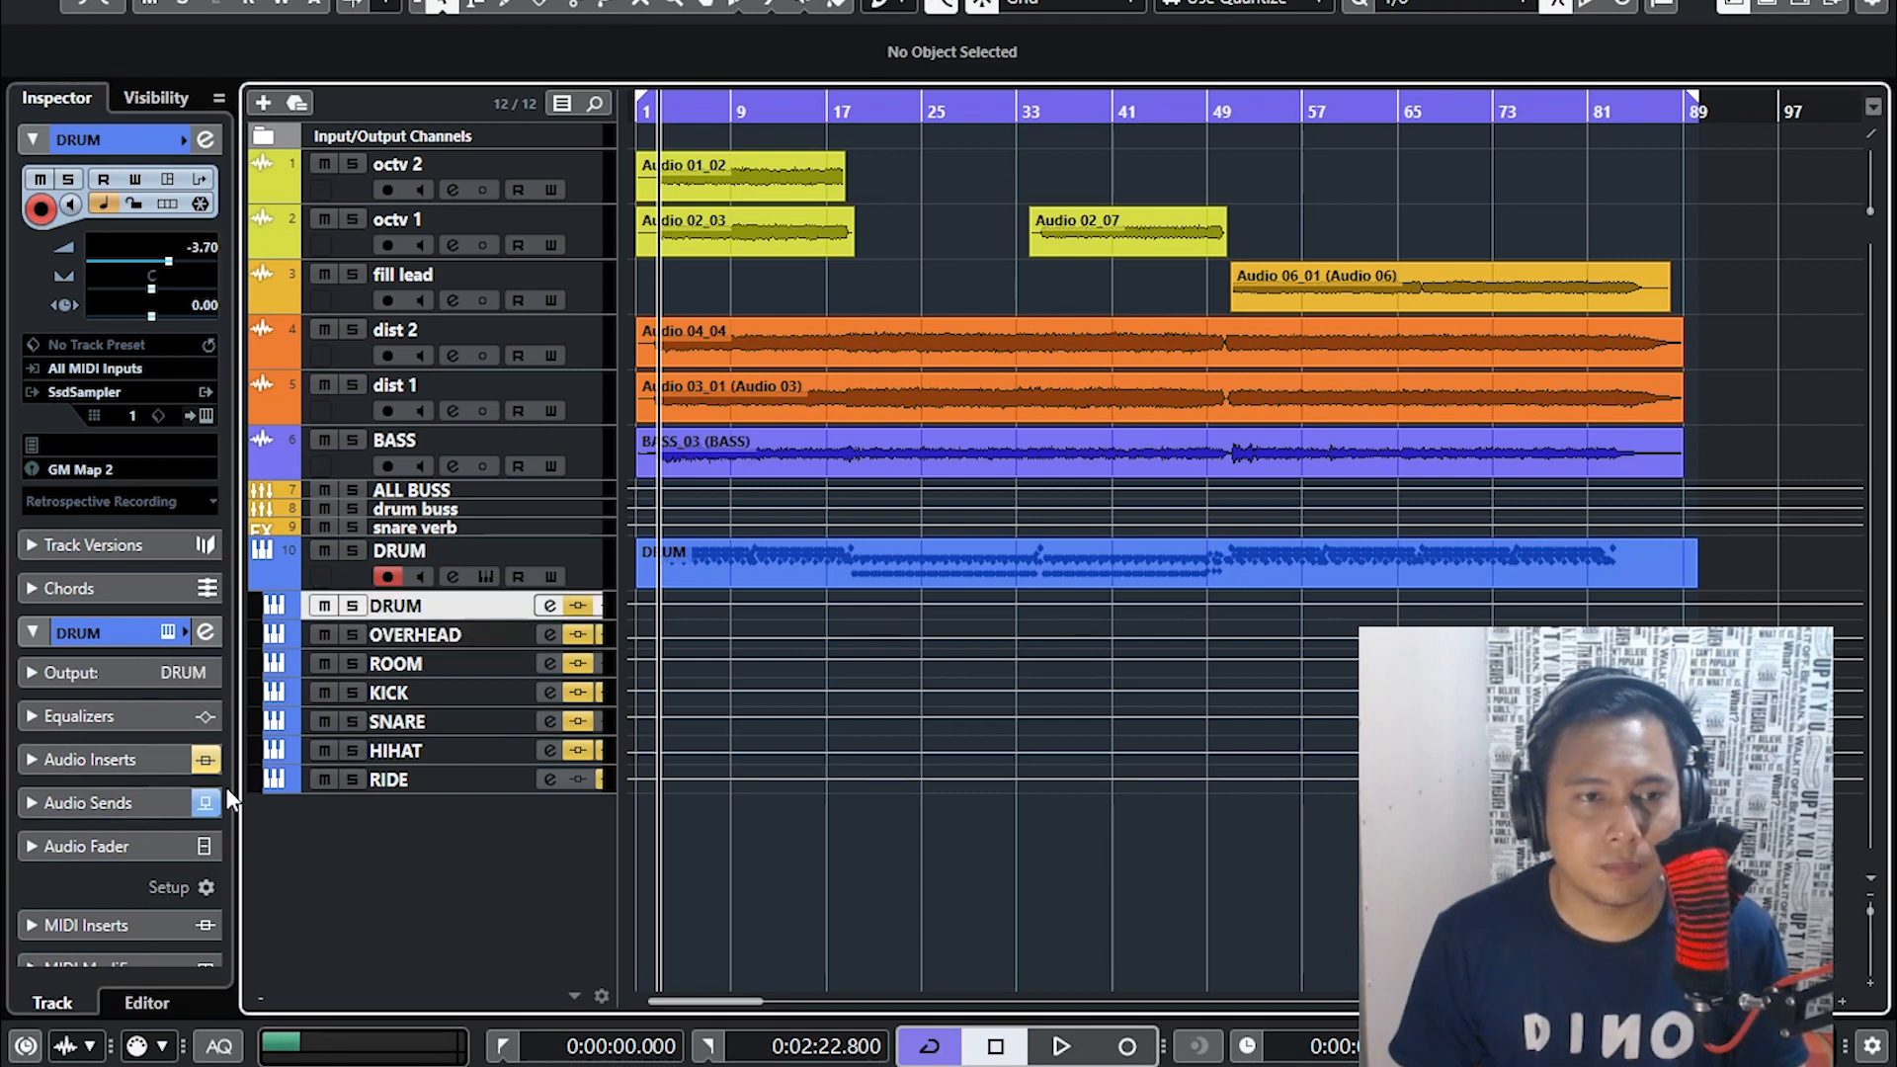
left_click(257, 579)
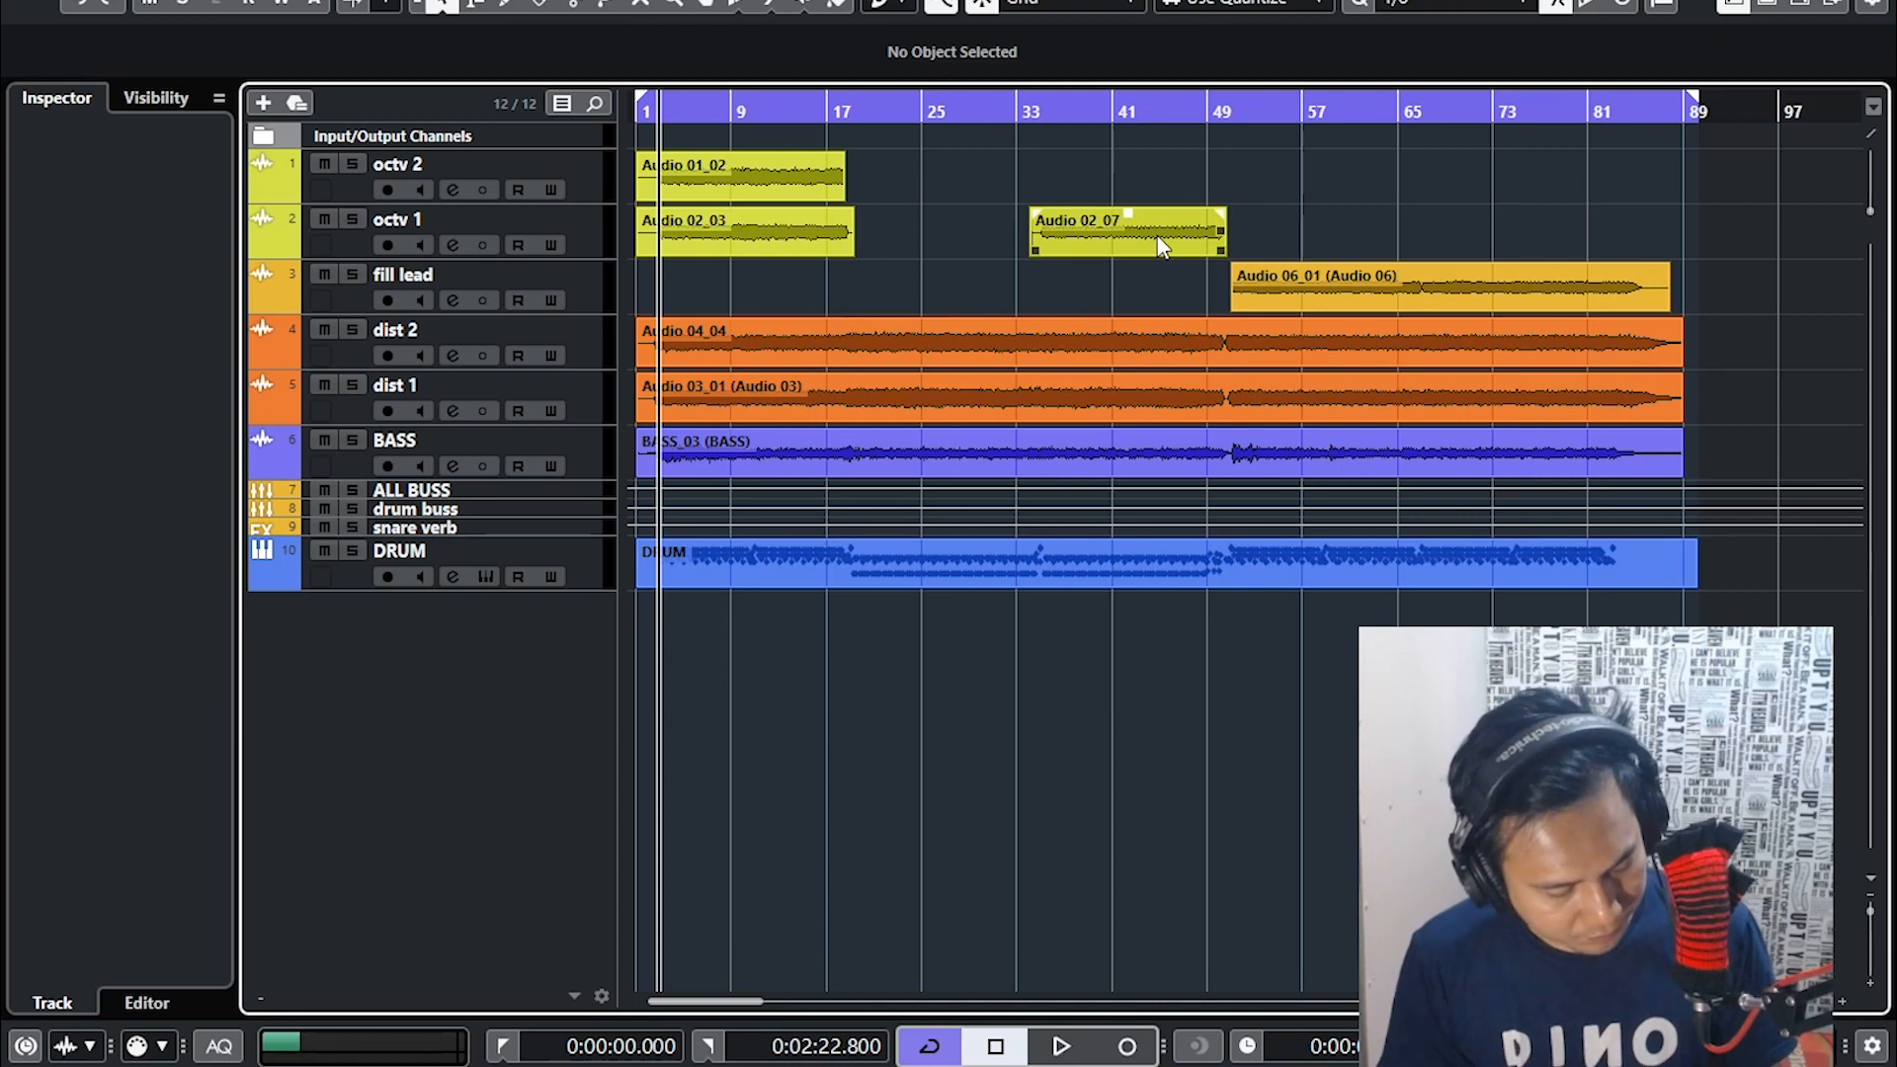
- Play the song through to its end to hear the unmixed tracks and return the cursor to the project start
key("space")
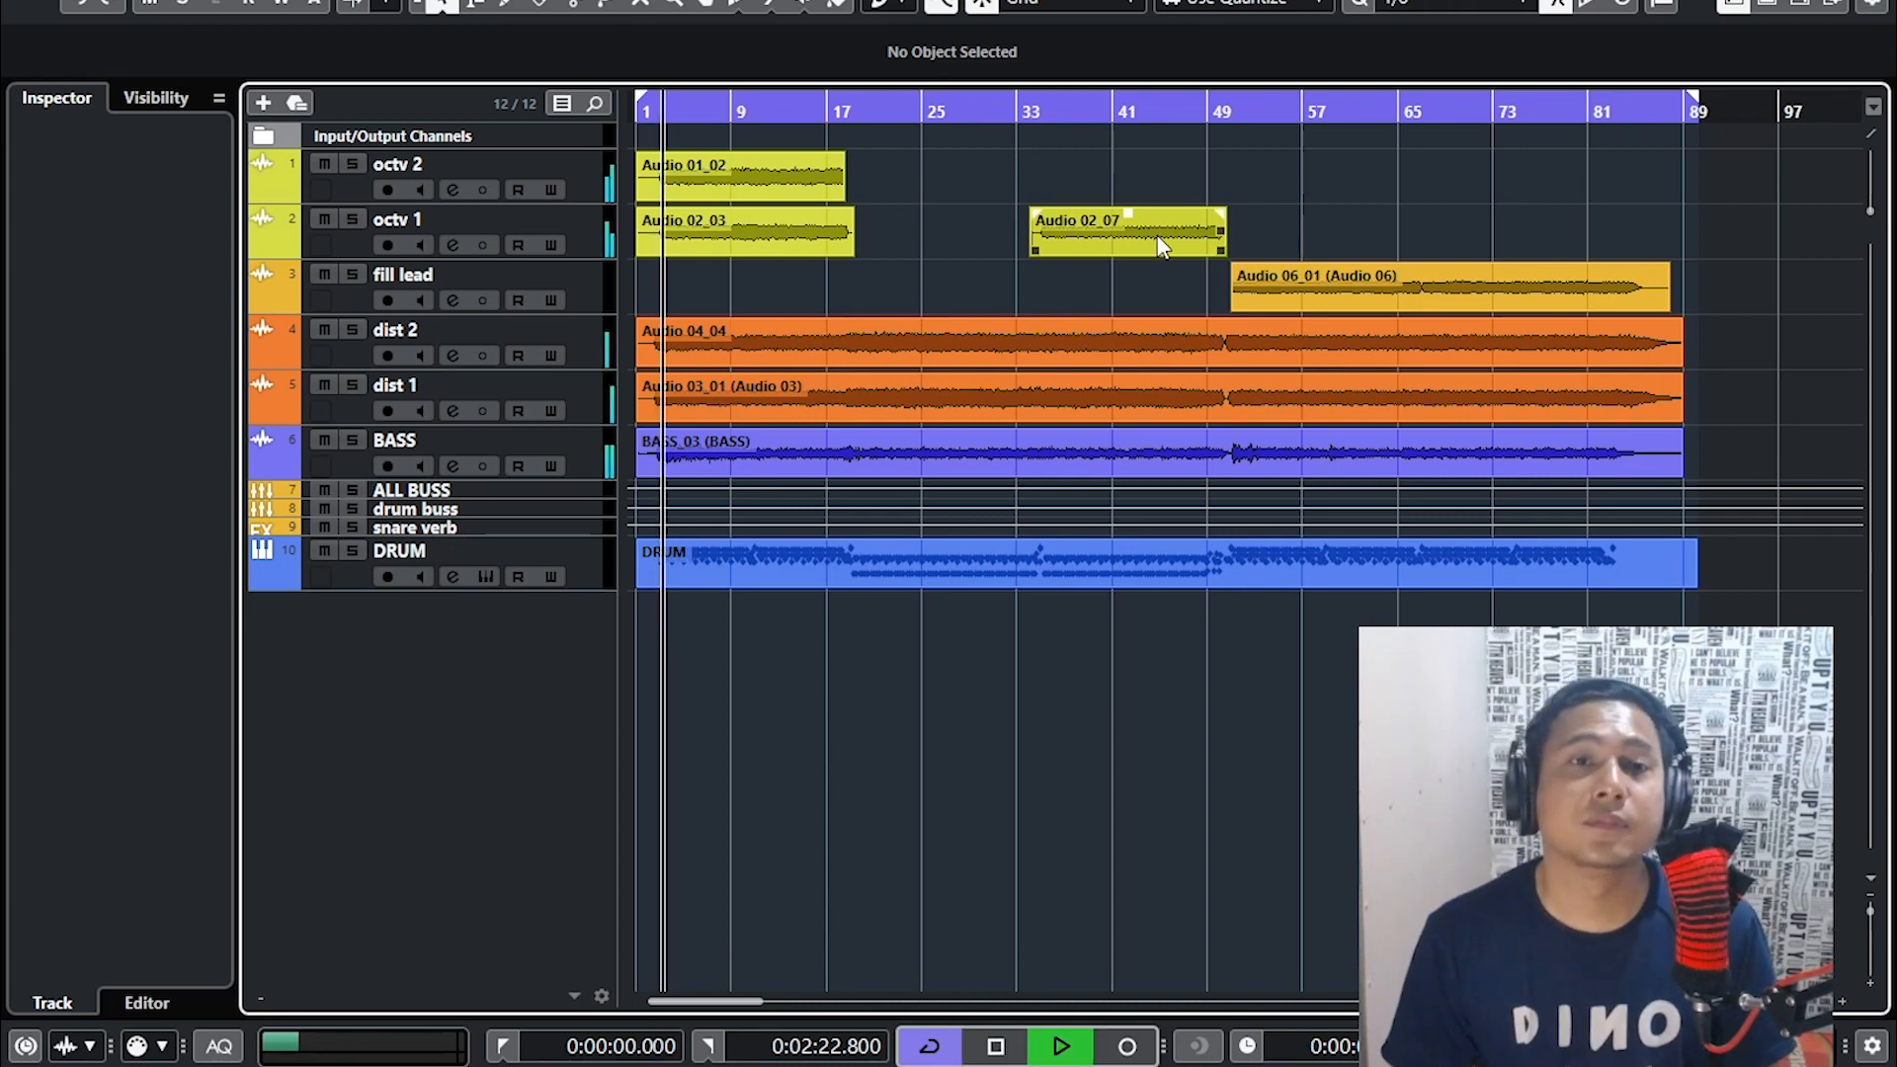
left_click_drag(666, 115, 569, 105)
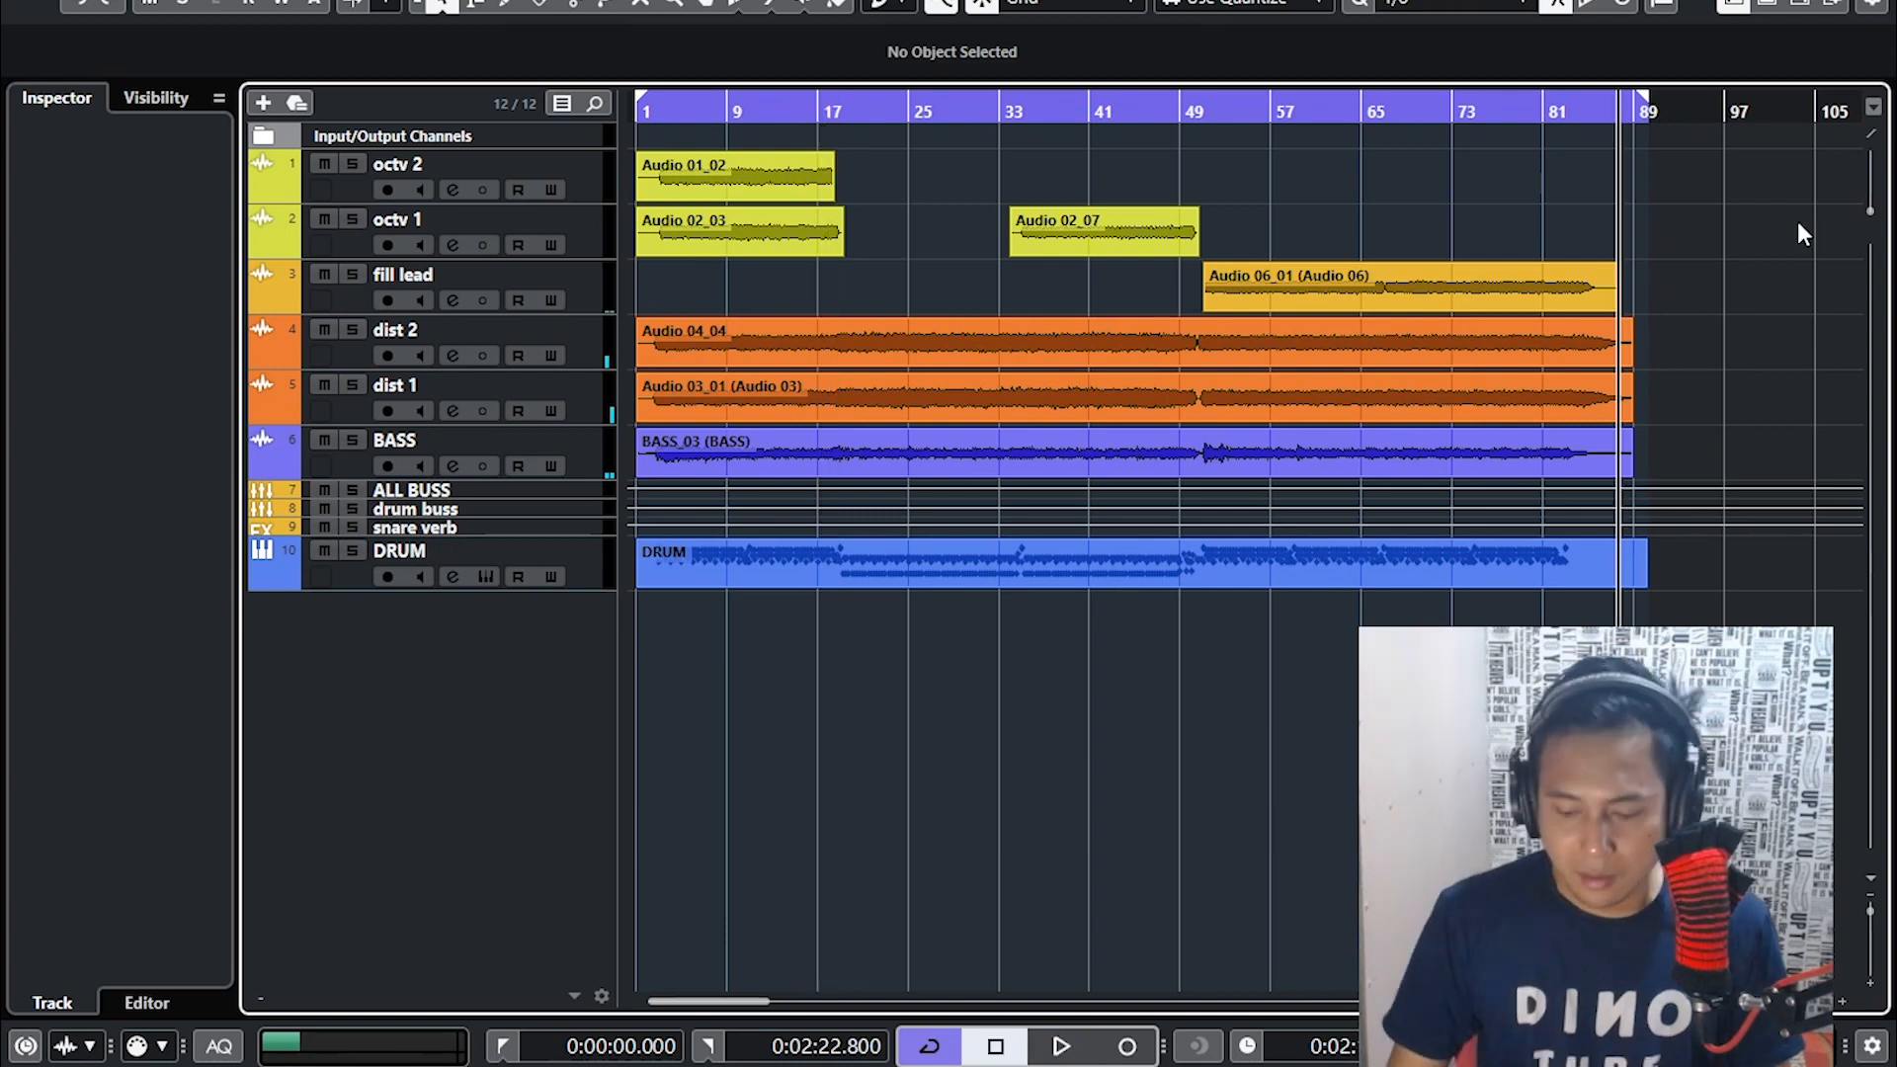
key("Home")
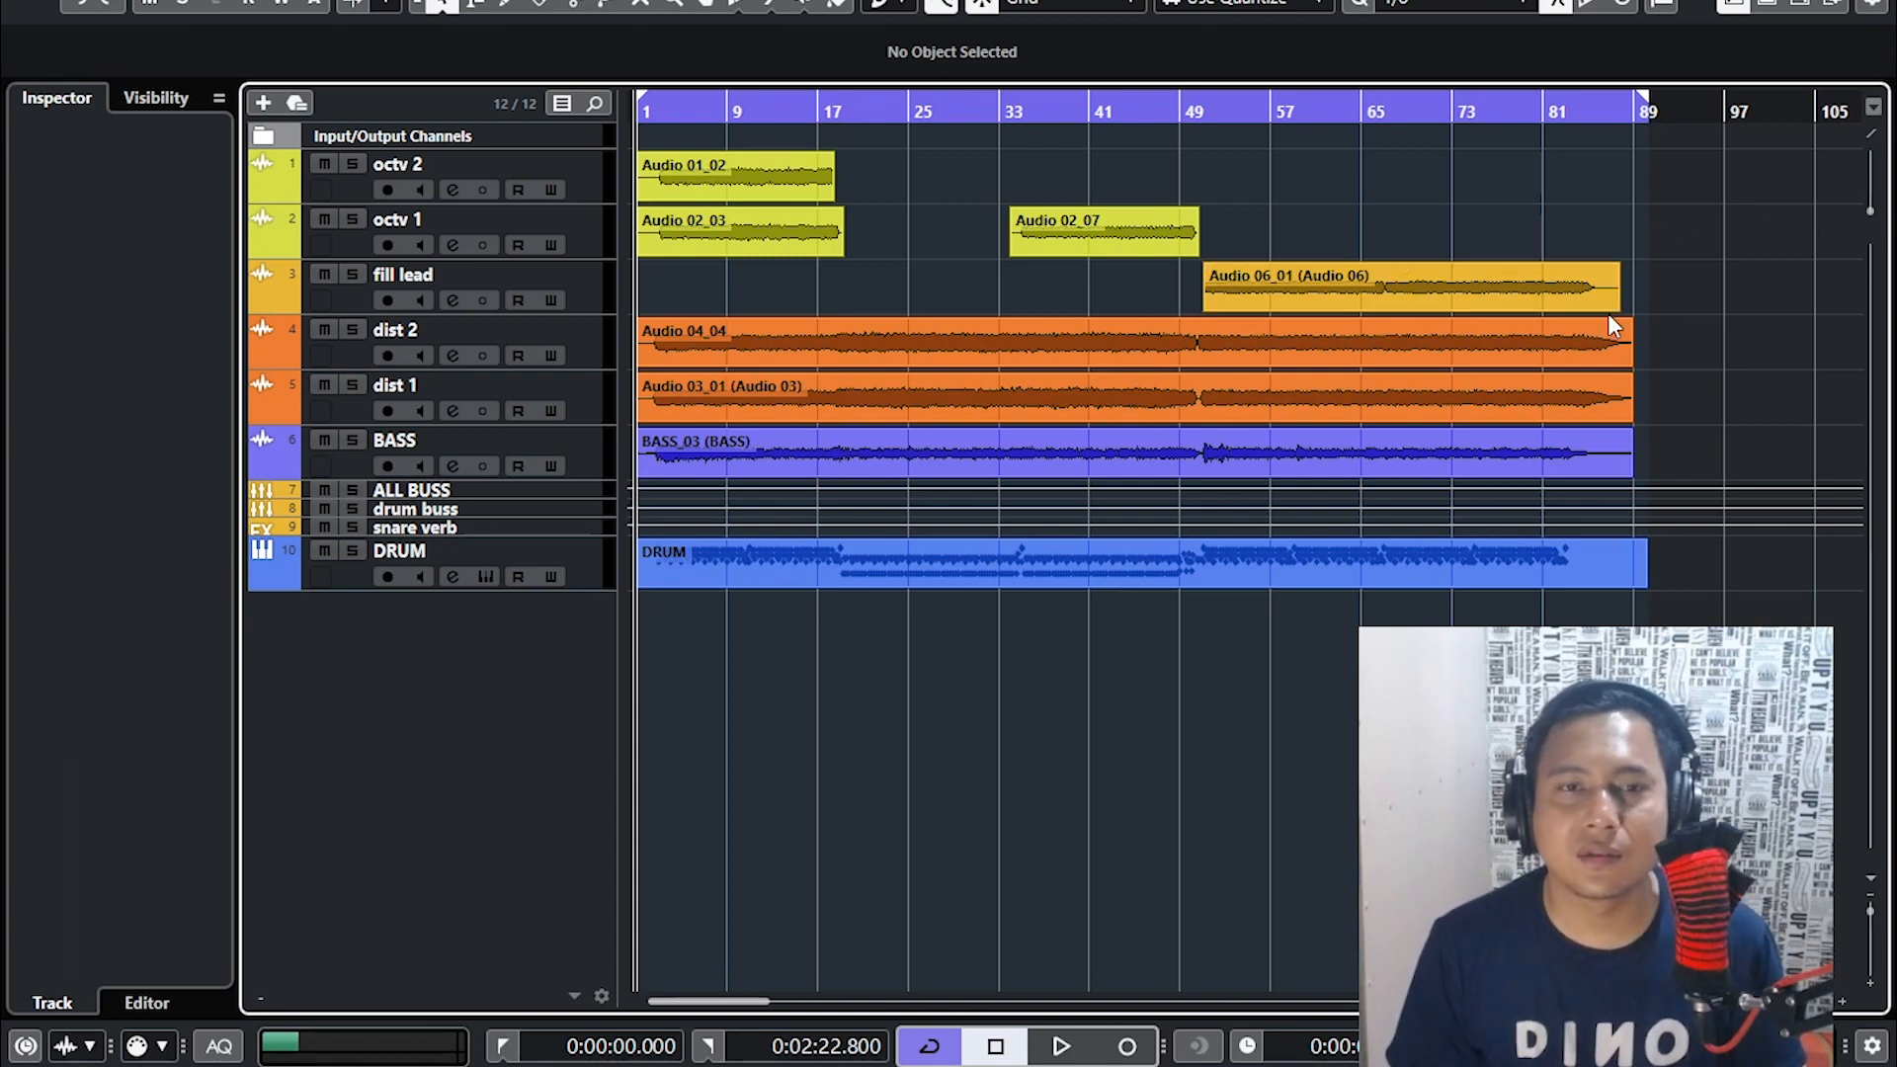
left_click(984, 364)
left_click(902, 217)
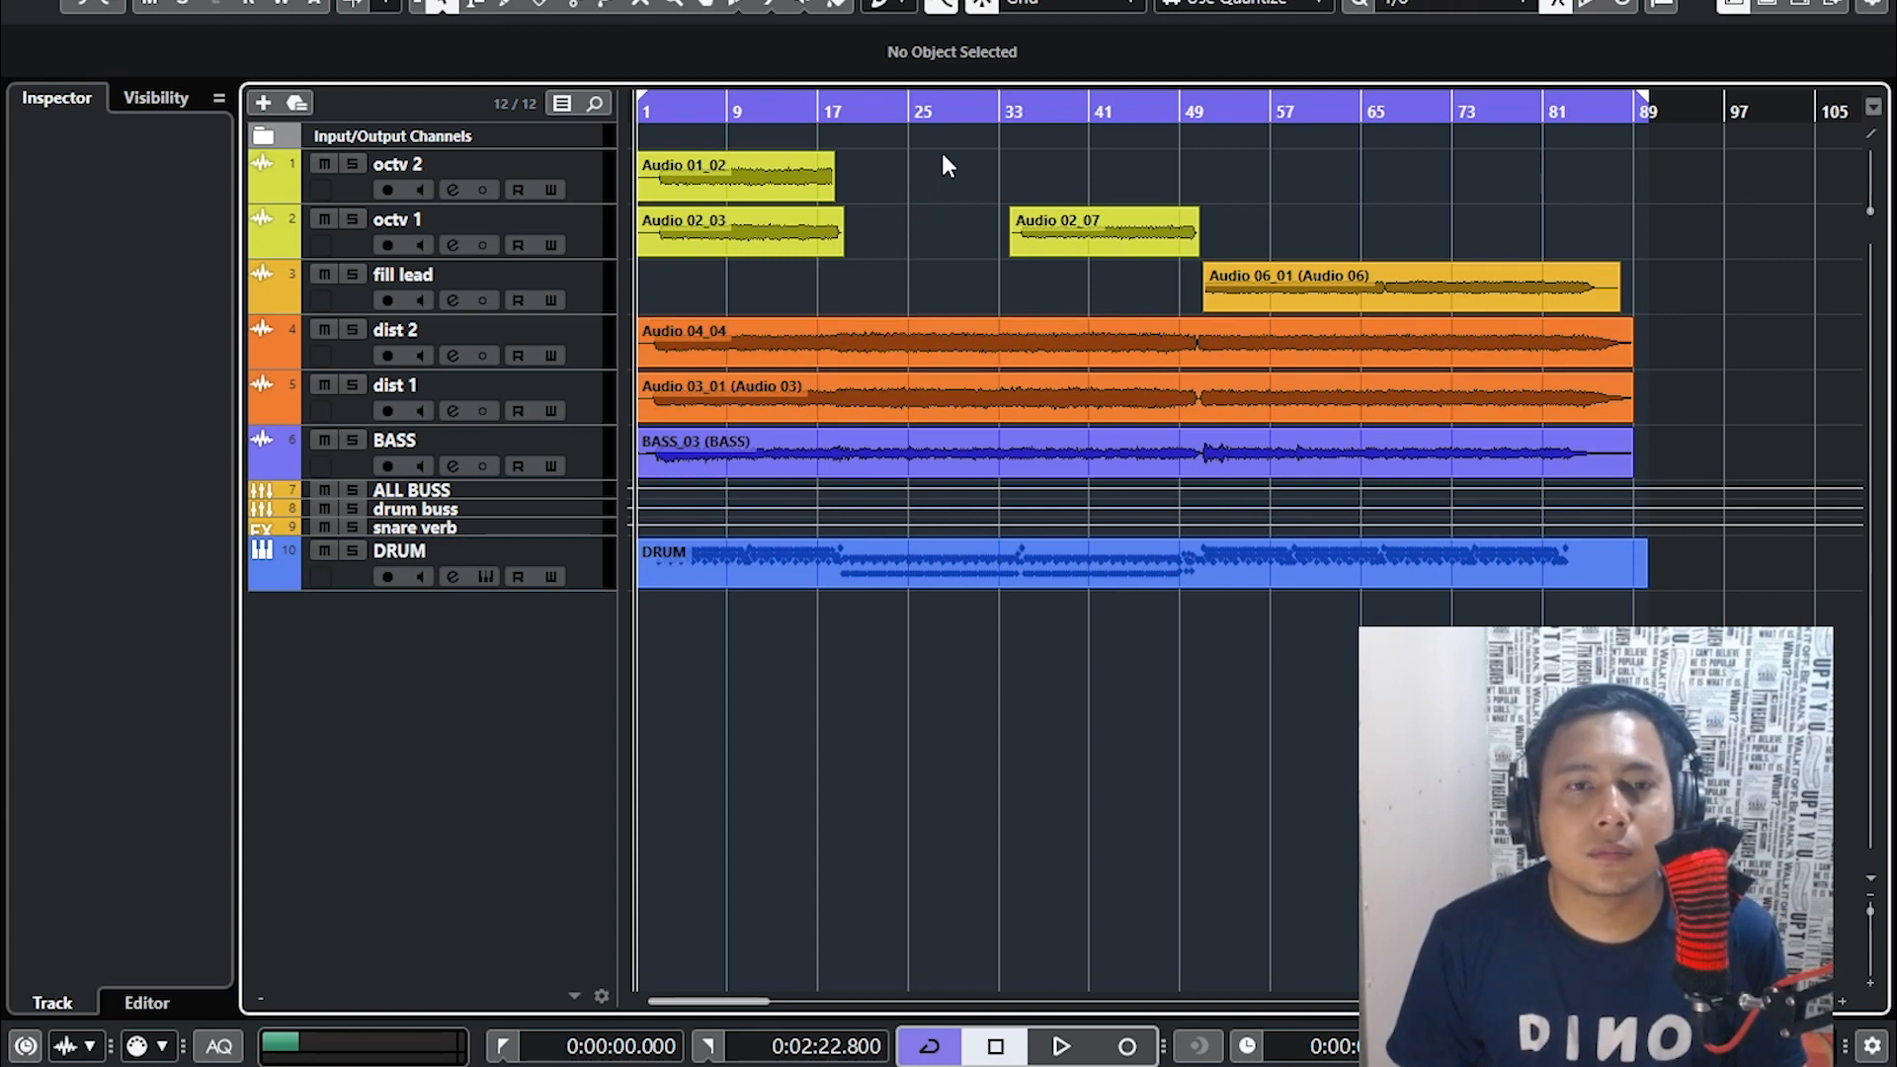
left_click_drag(710, 109, 578, 117)
key("g")
key("h")
key("h")
key("g")
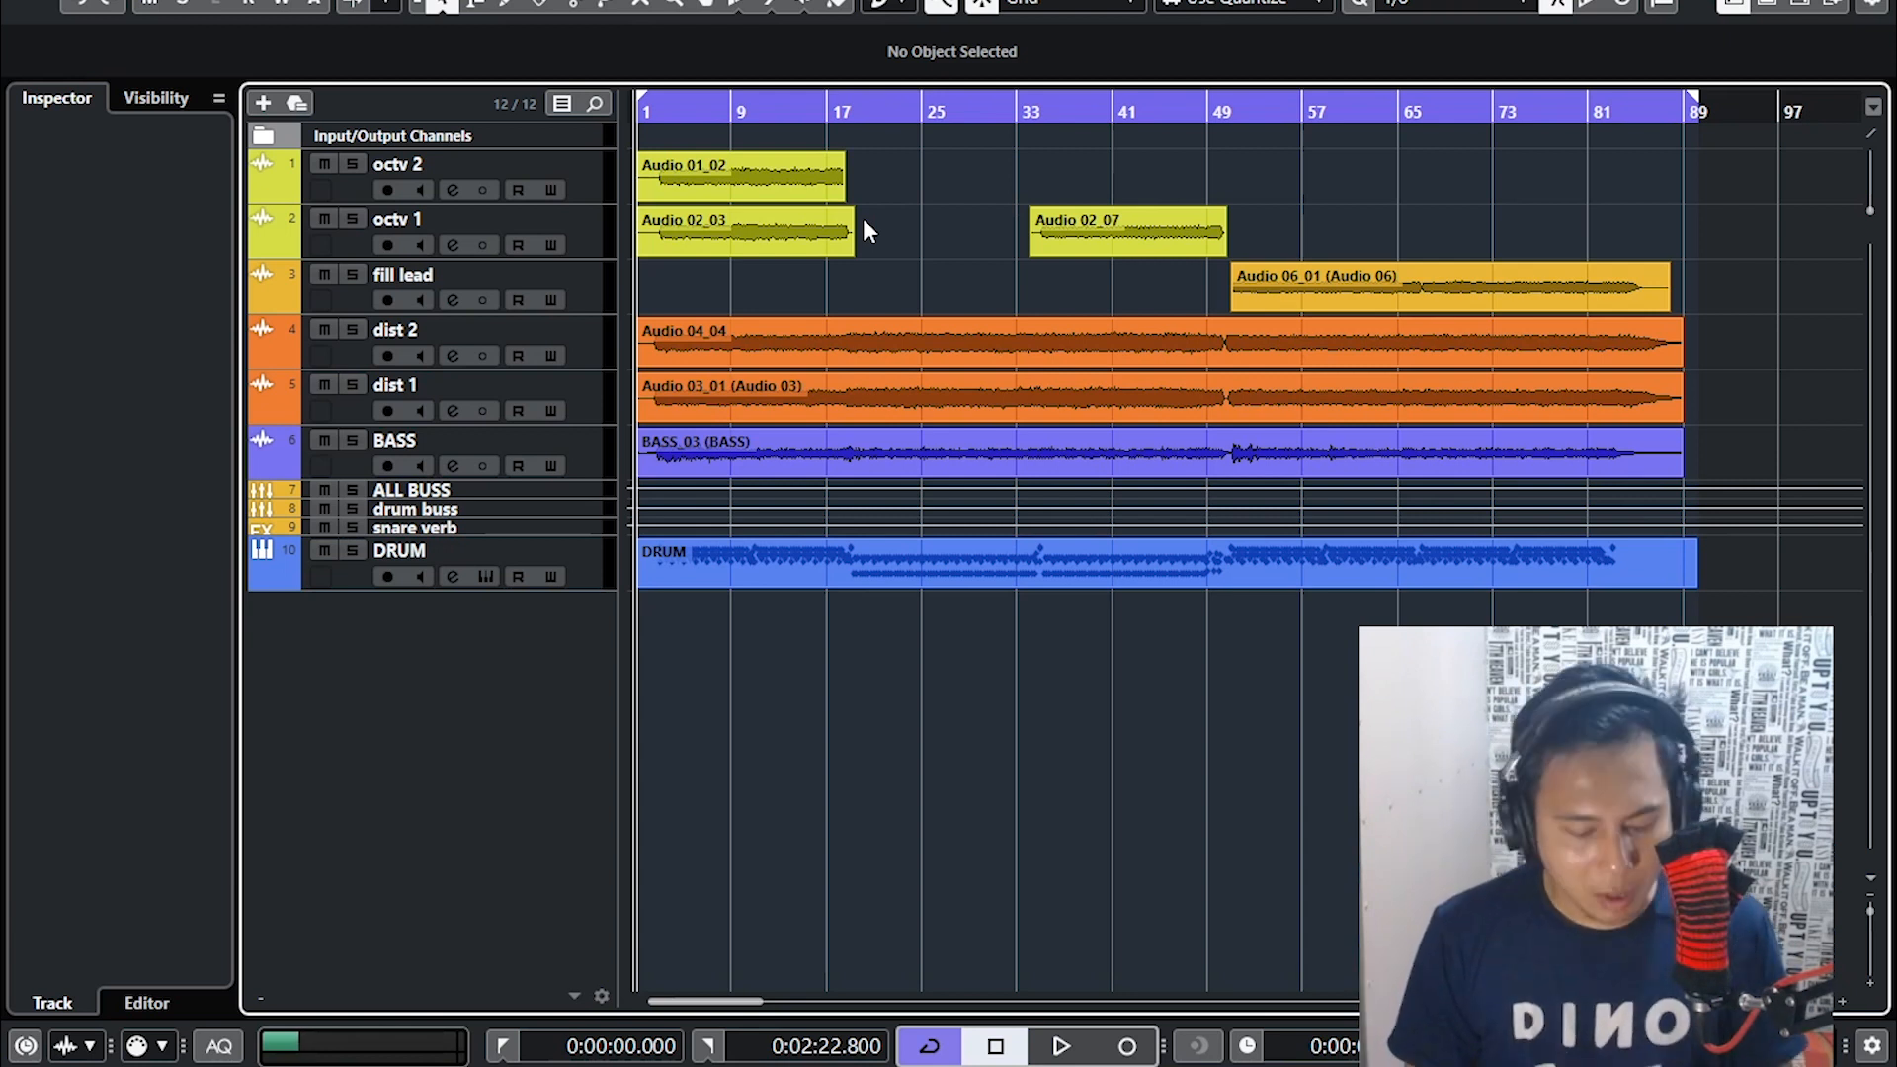
key("h")
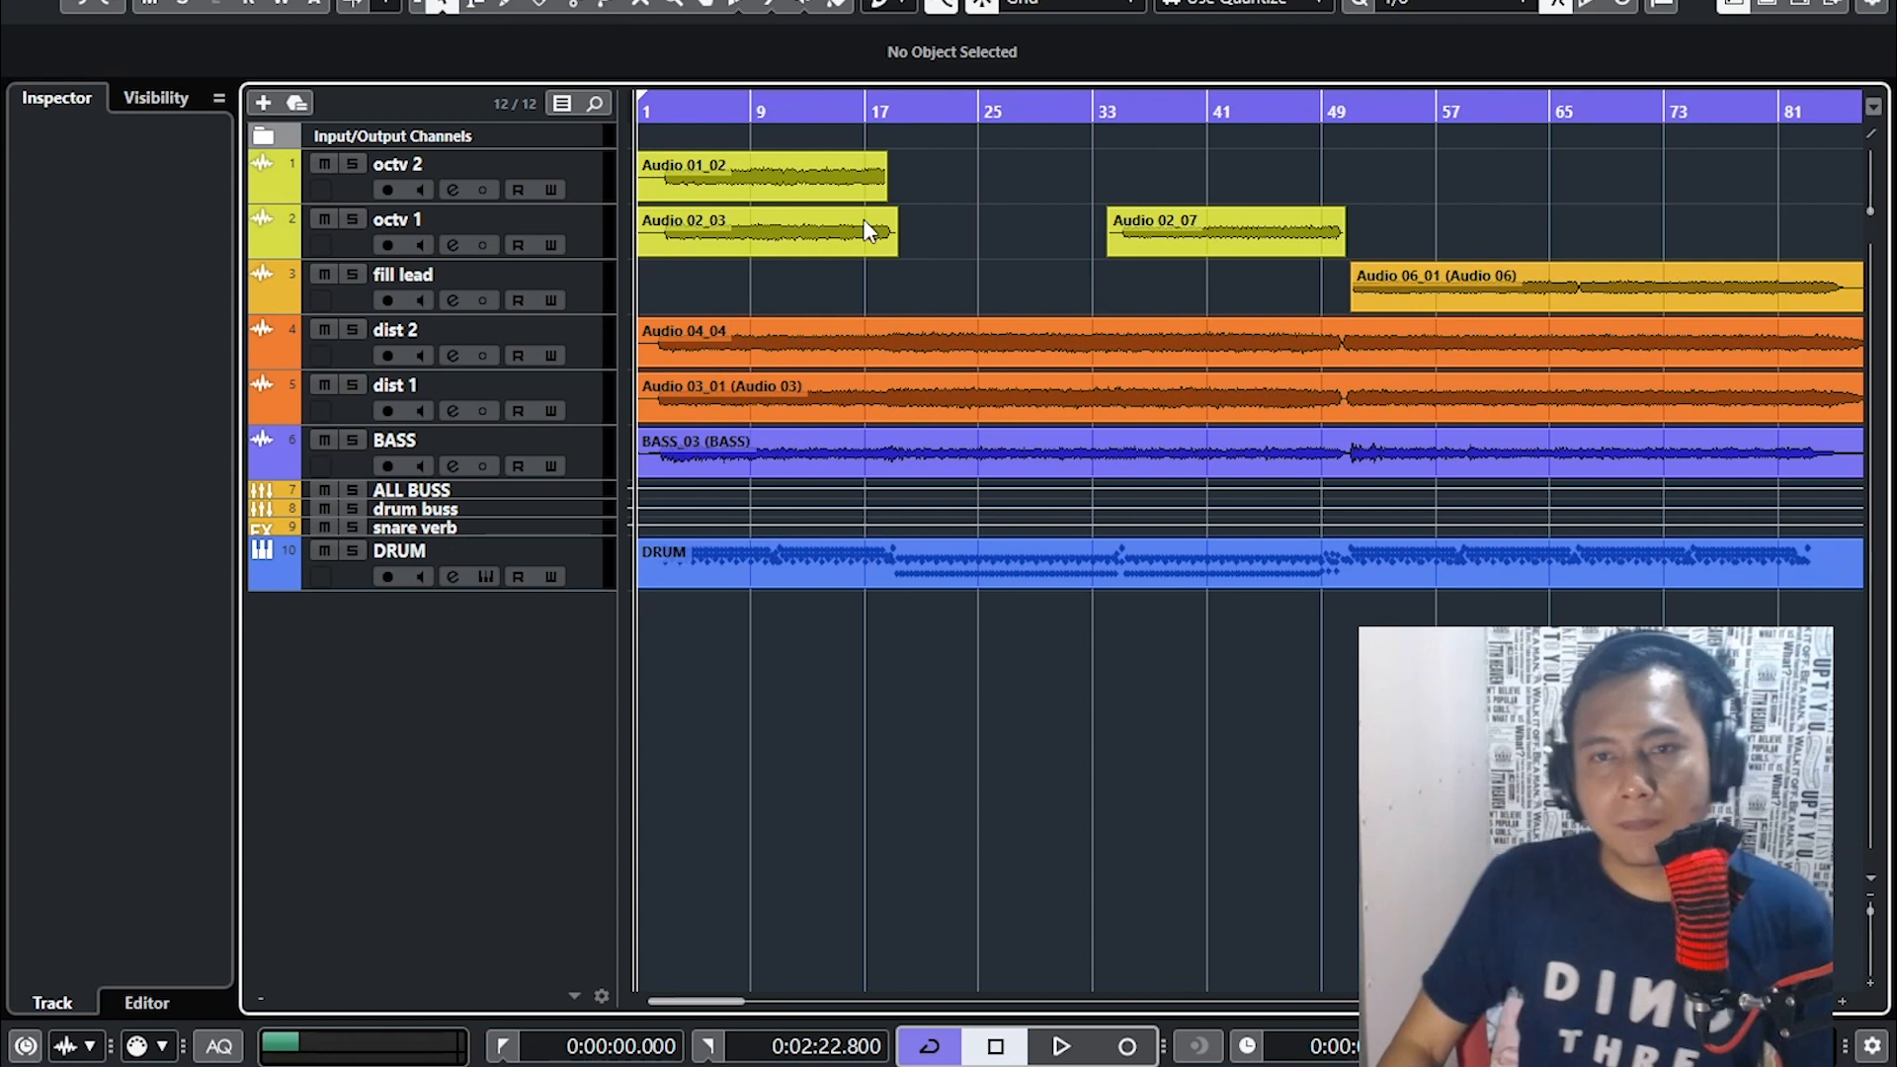
key("g")
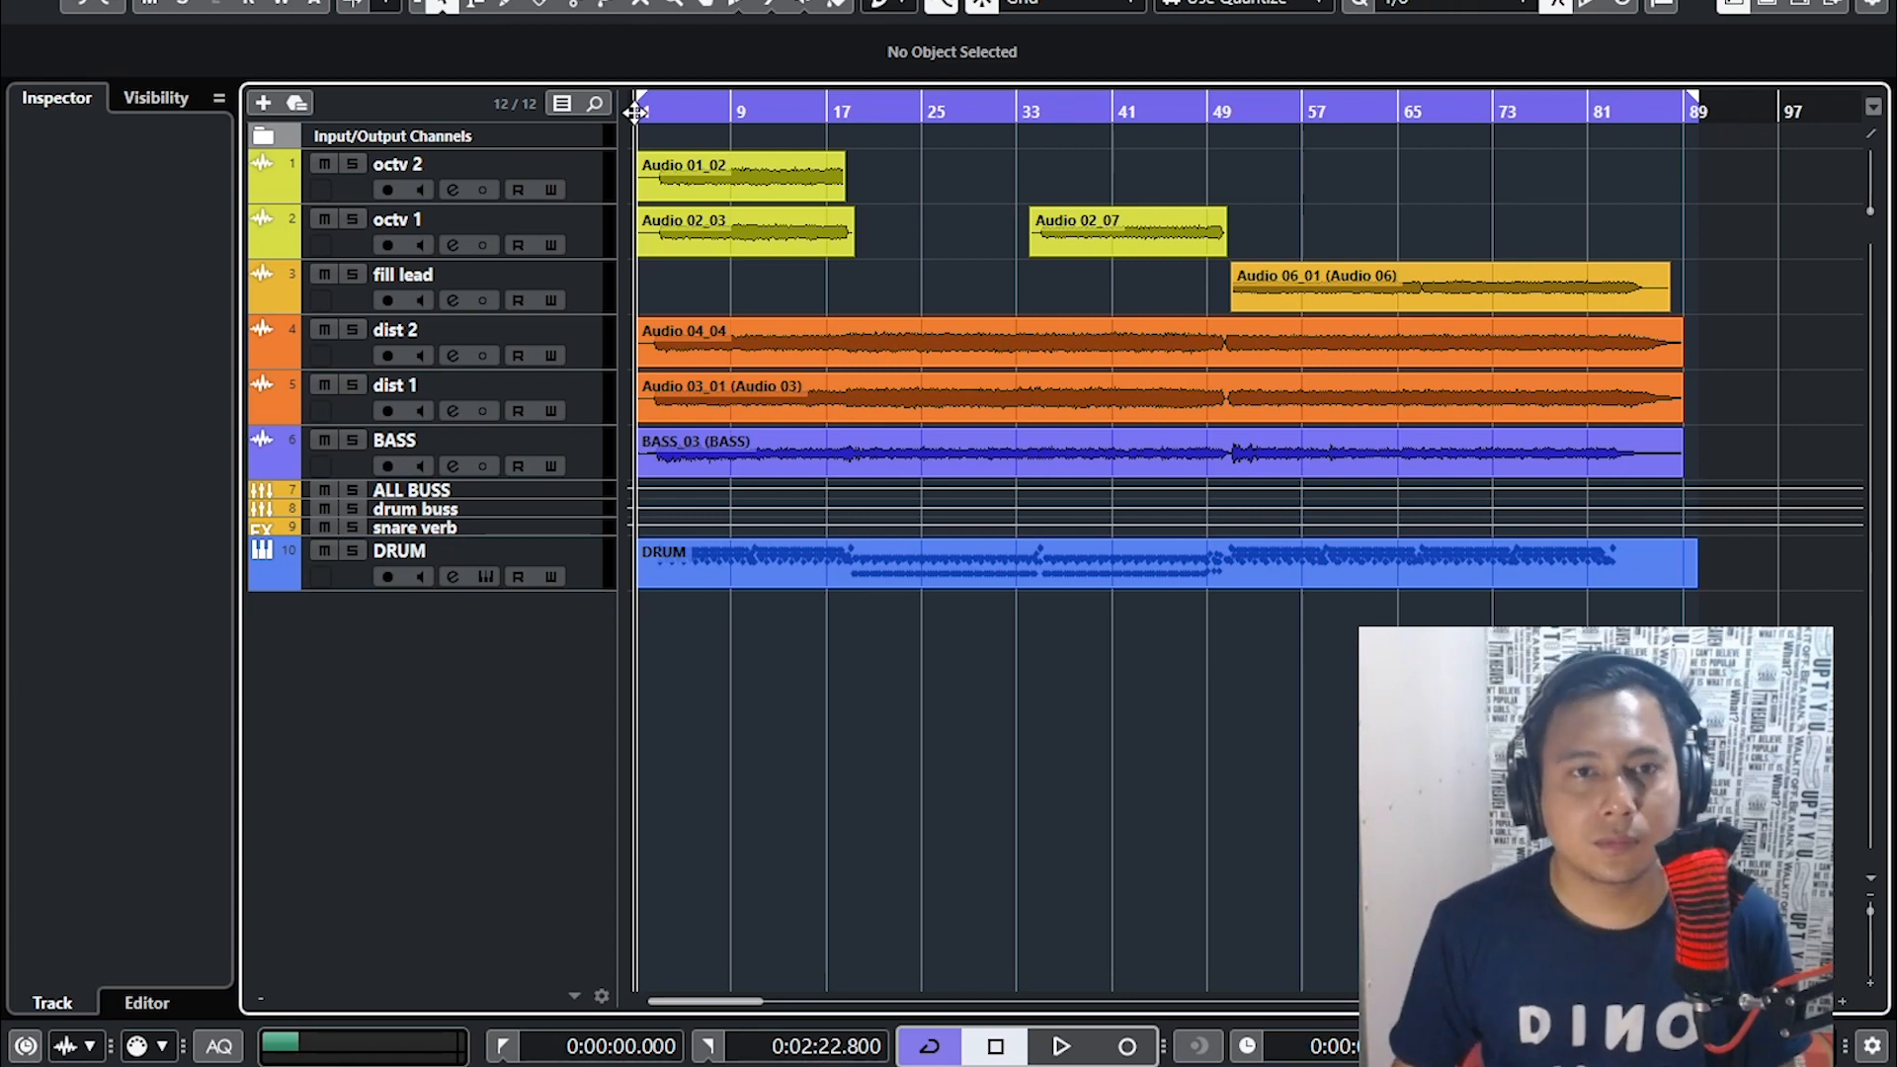
left_click(887, 444)
left_click(890, 415)
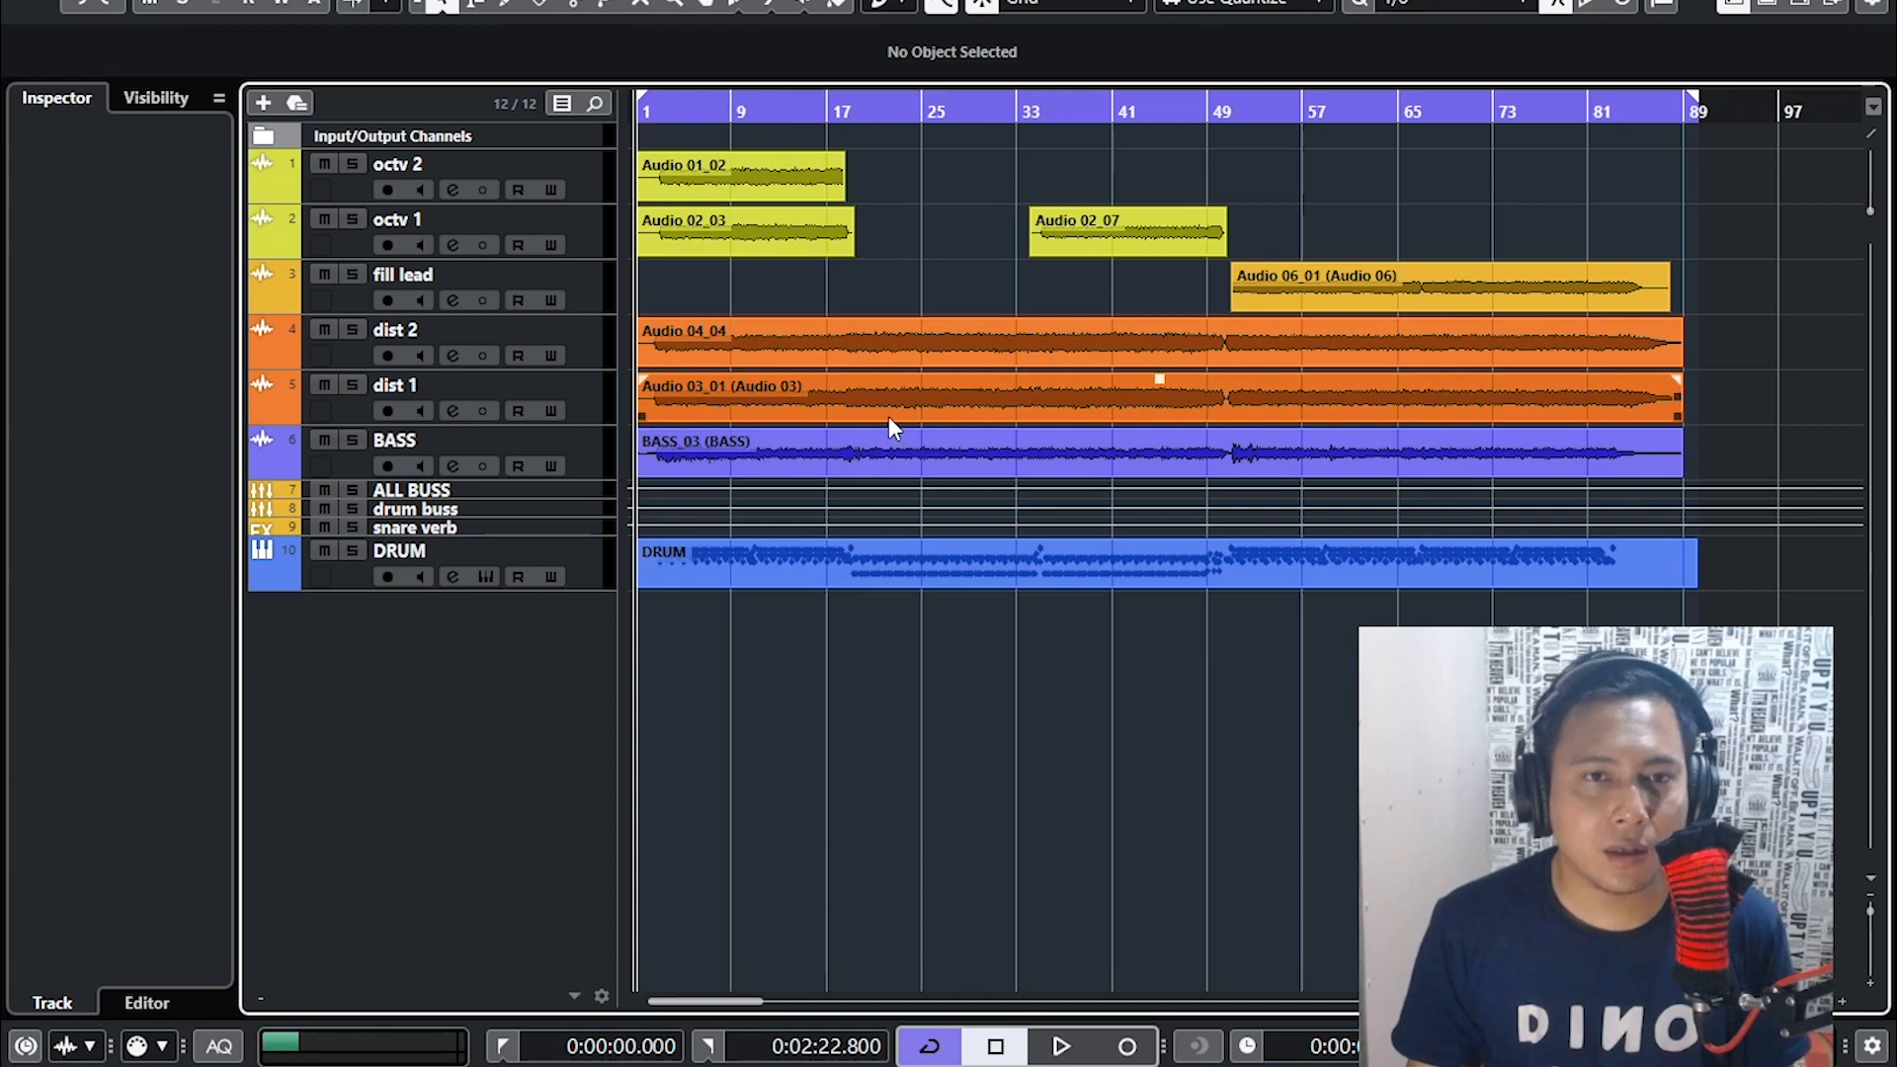
left_click(867, 448)
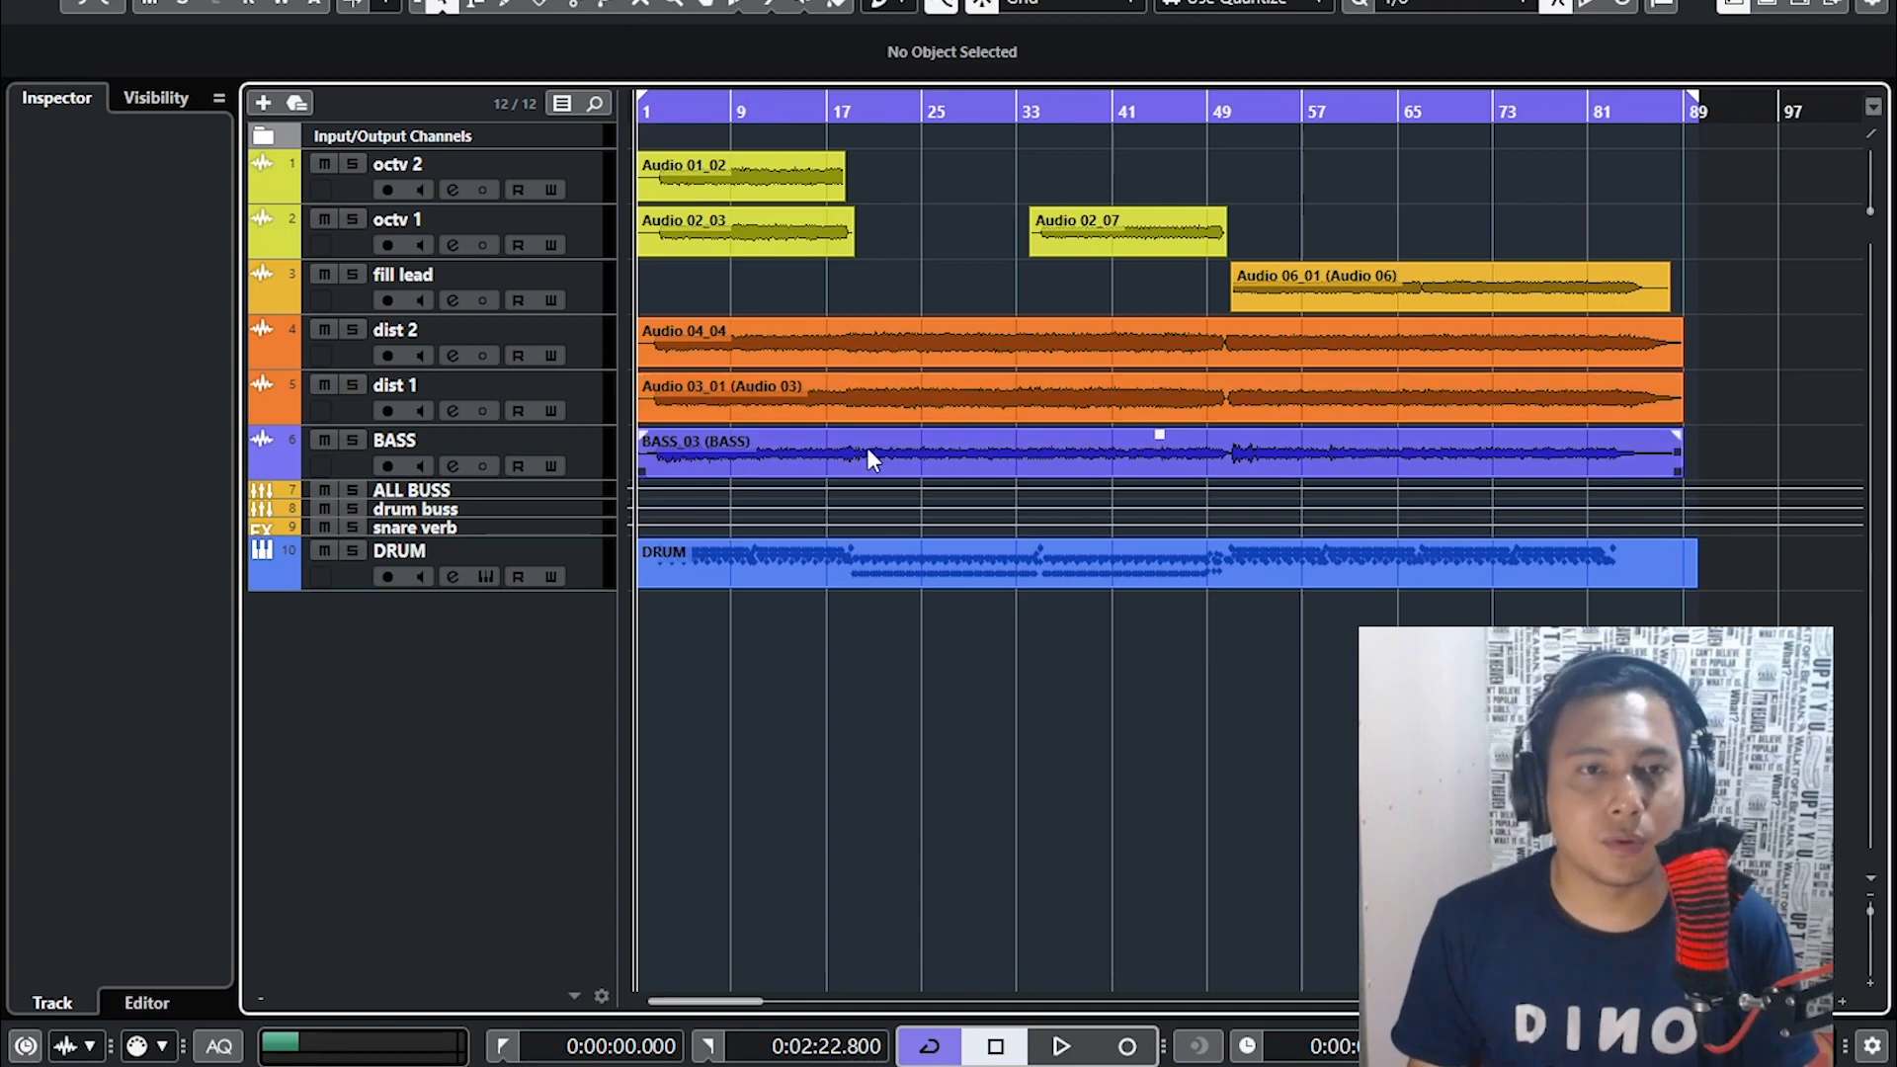
- Examine the faders, panning and inserts of all channels in the MixConsole, from the input channels onward, and close it
key("F3")
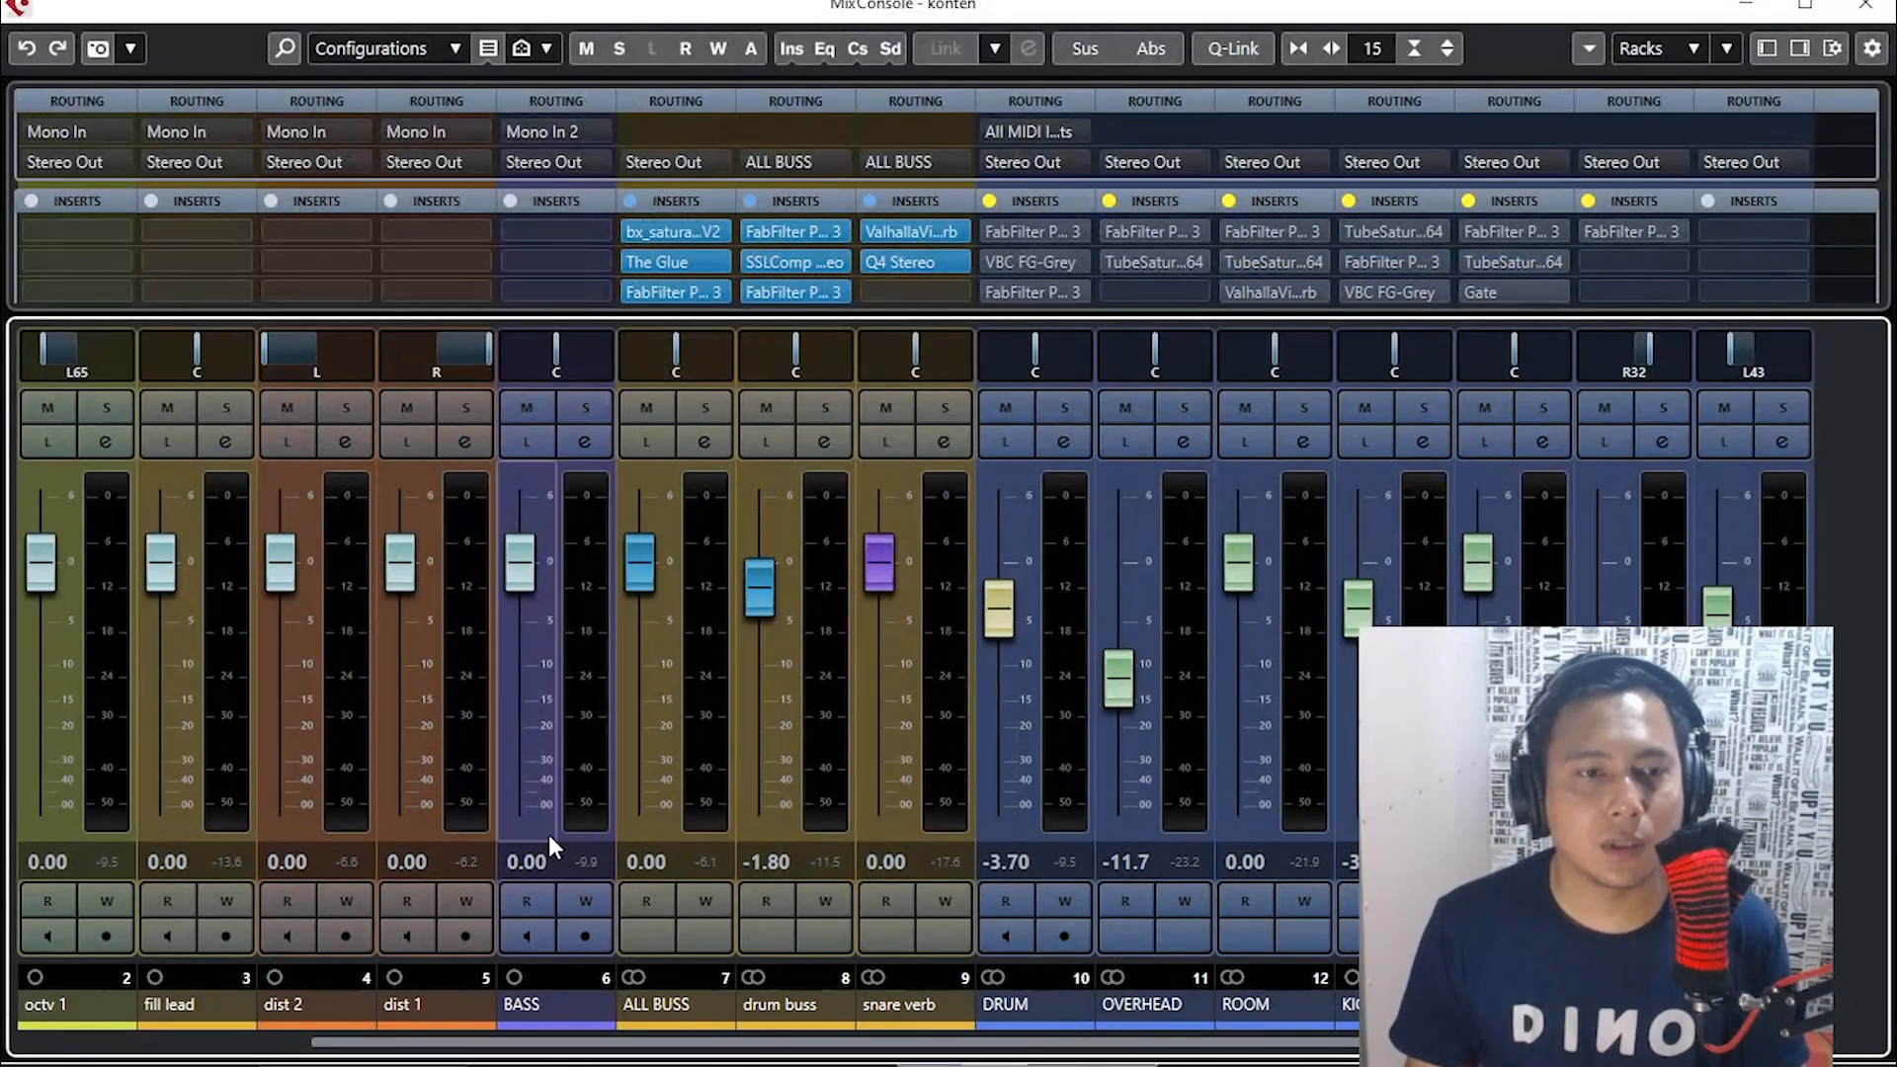
left_click_drag(647, 1050, 8, 1028)
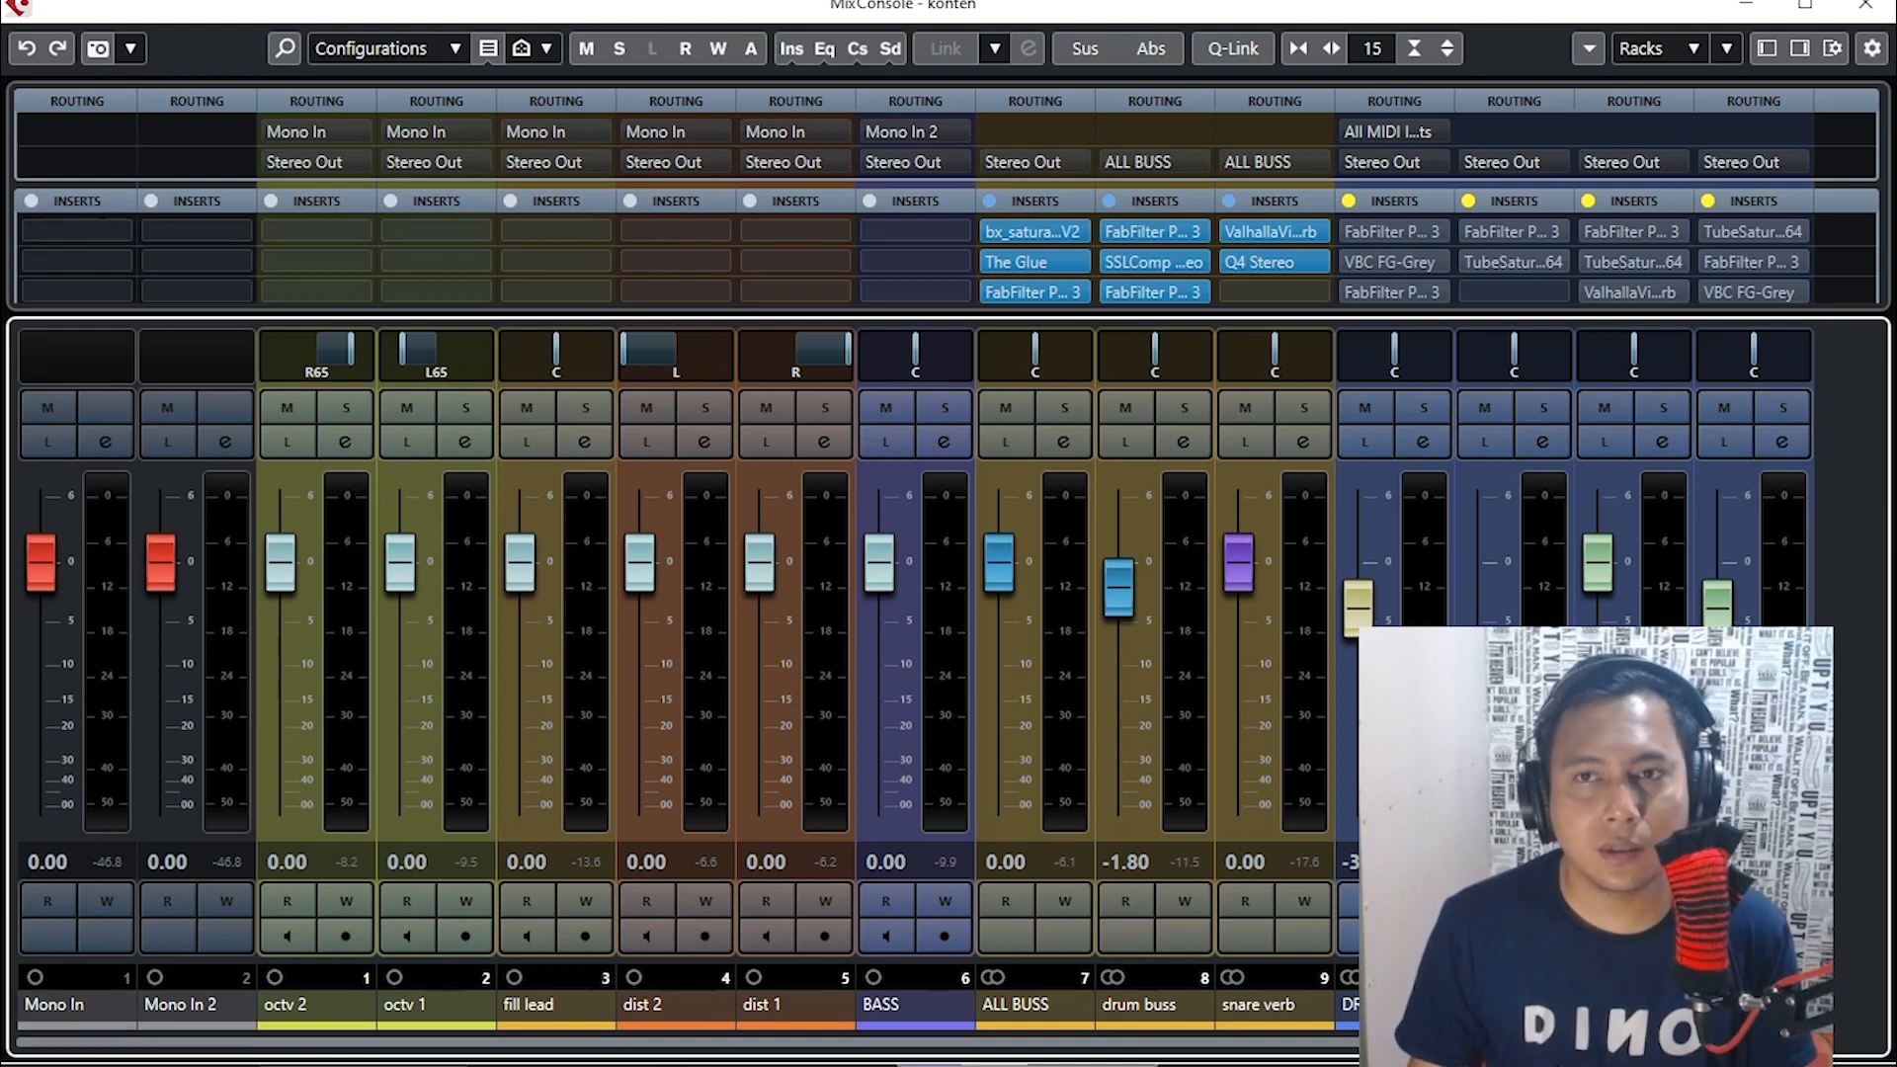
left_click(1865, 5)
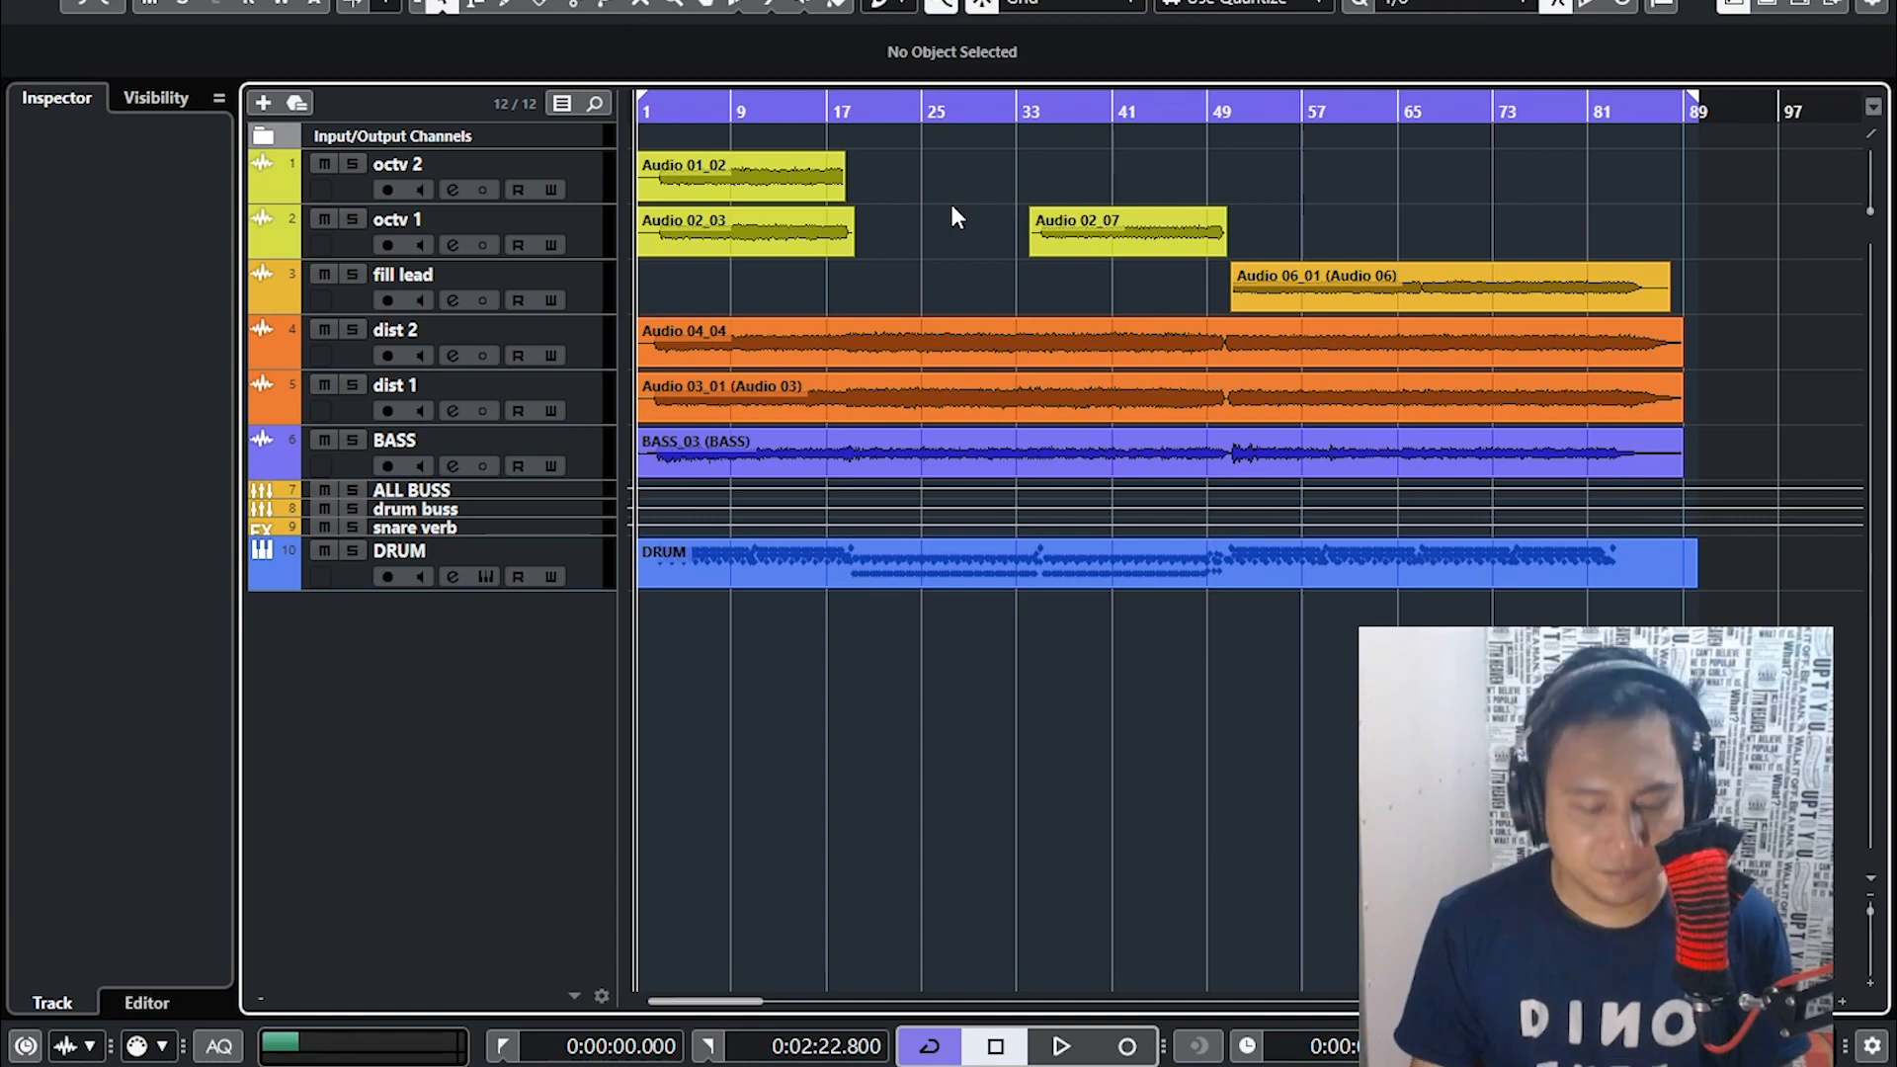
key("g")
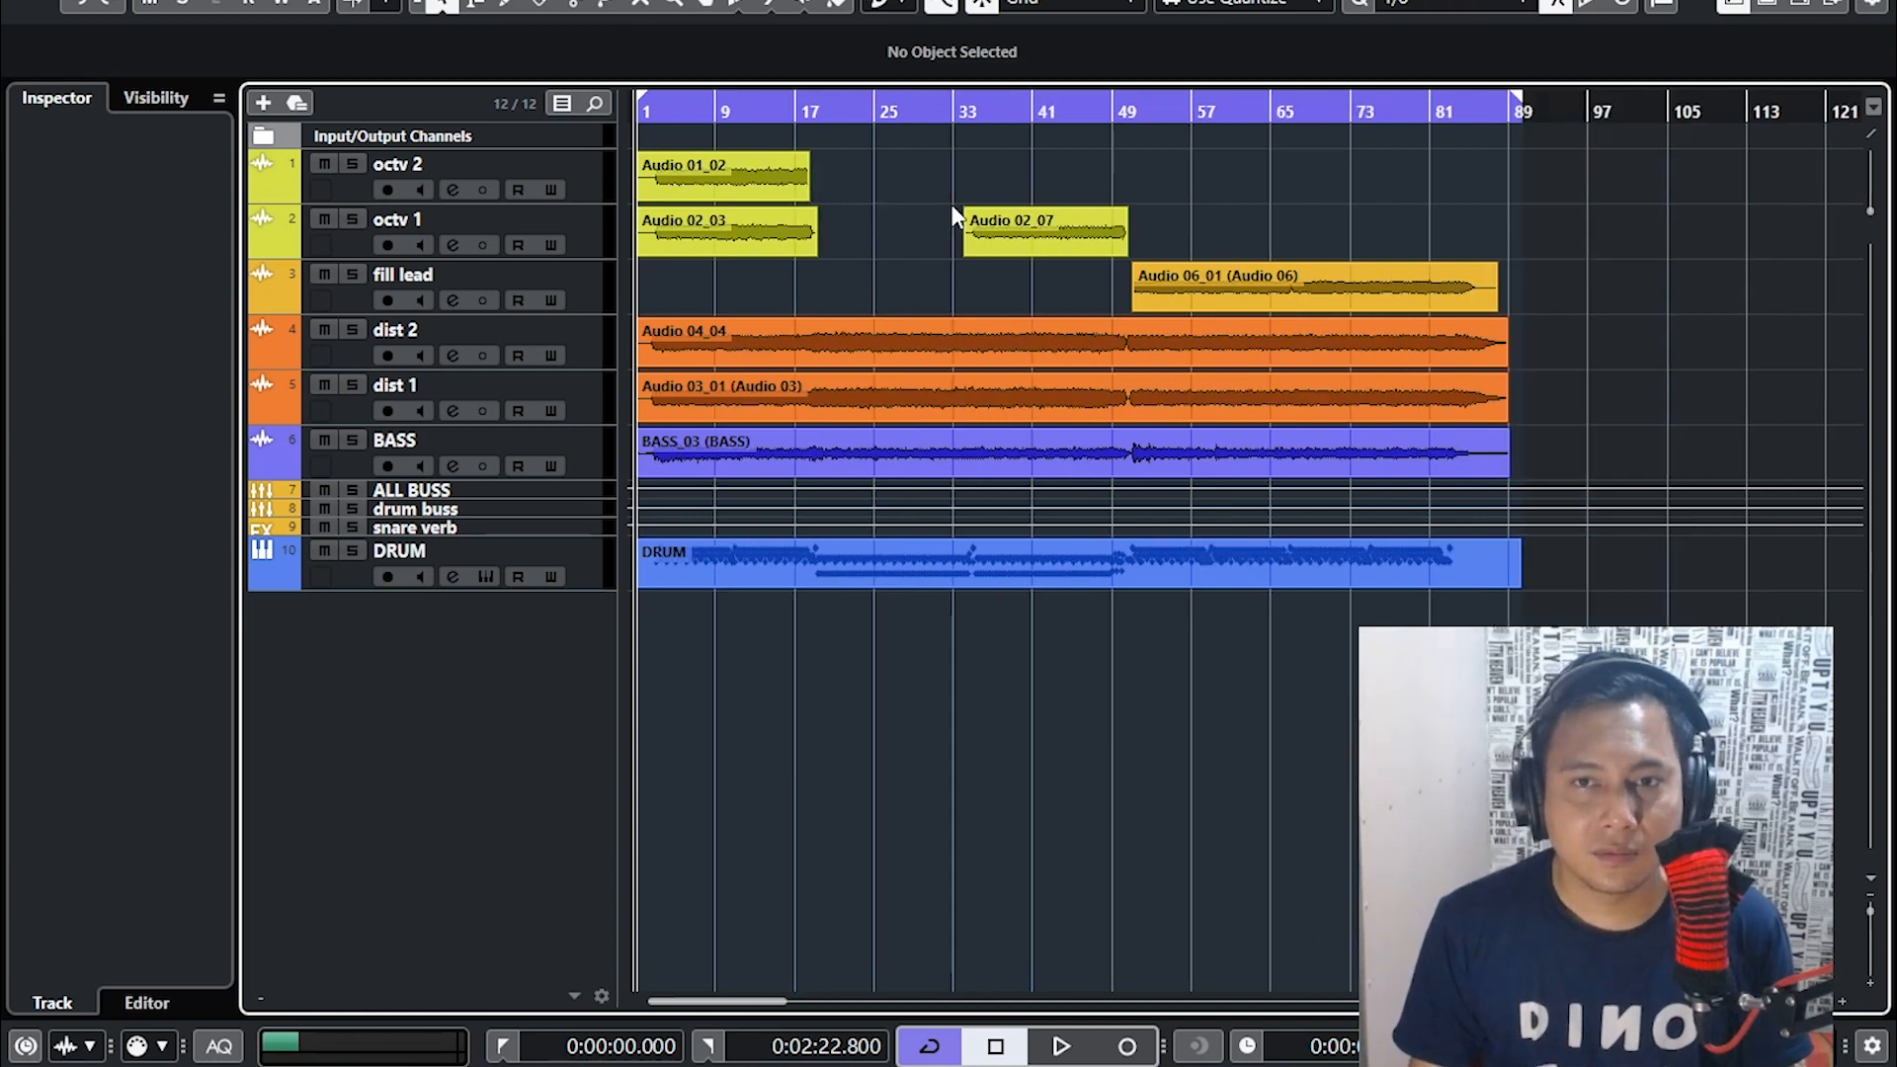
left_click_drag(708, 109, 630, 107)
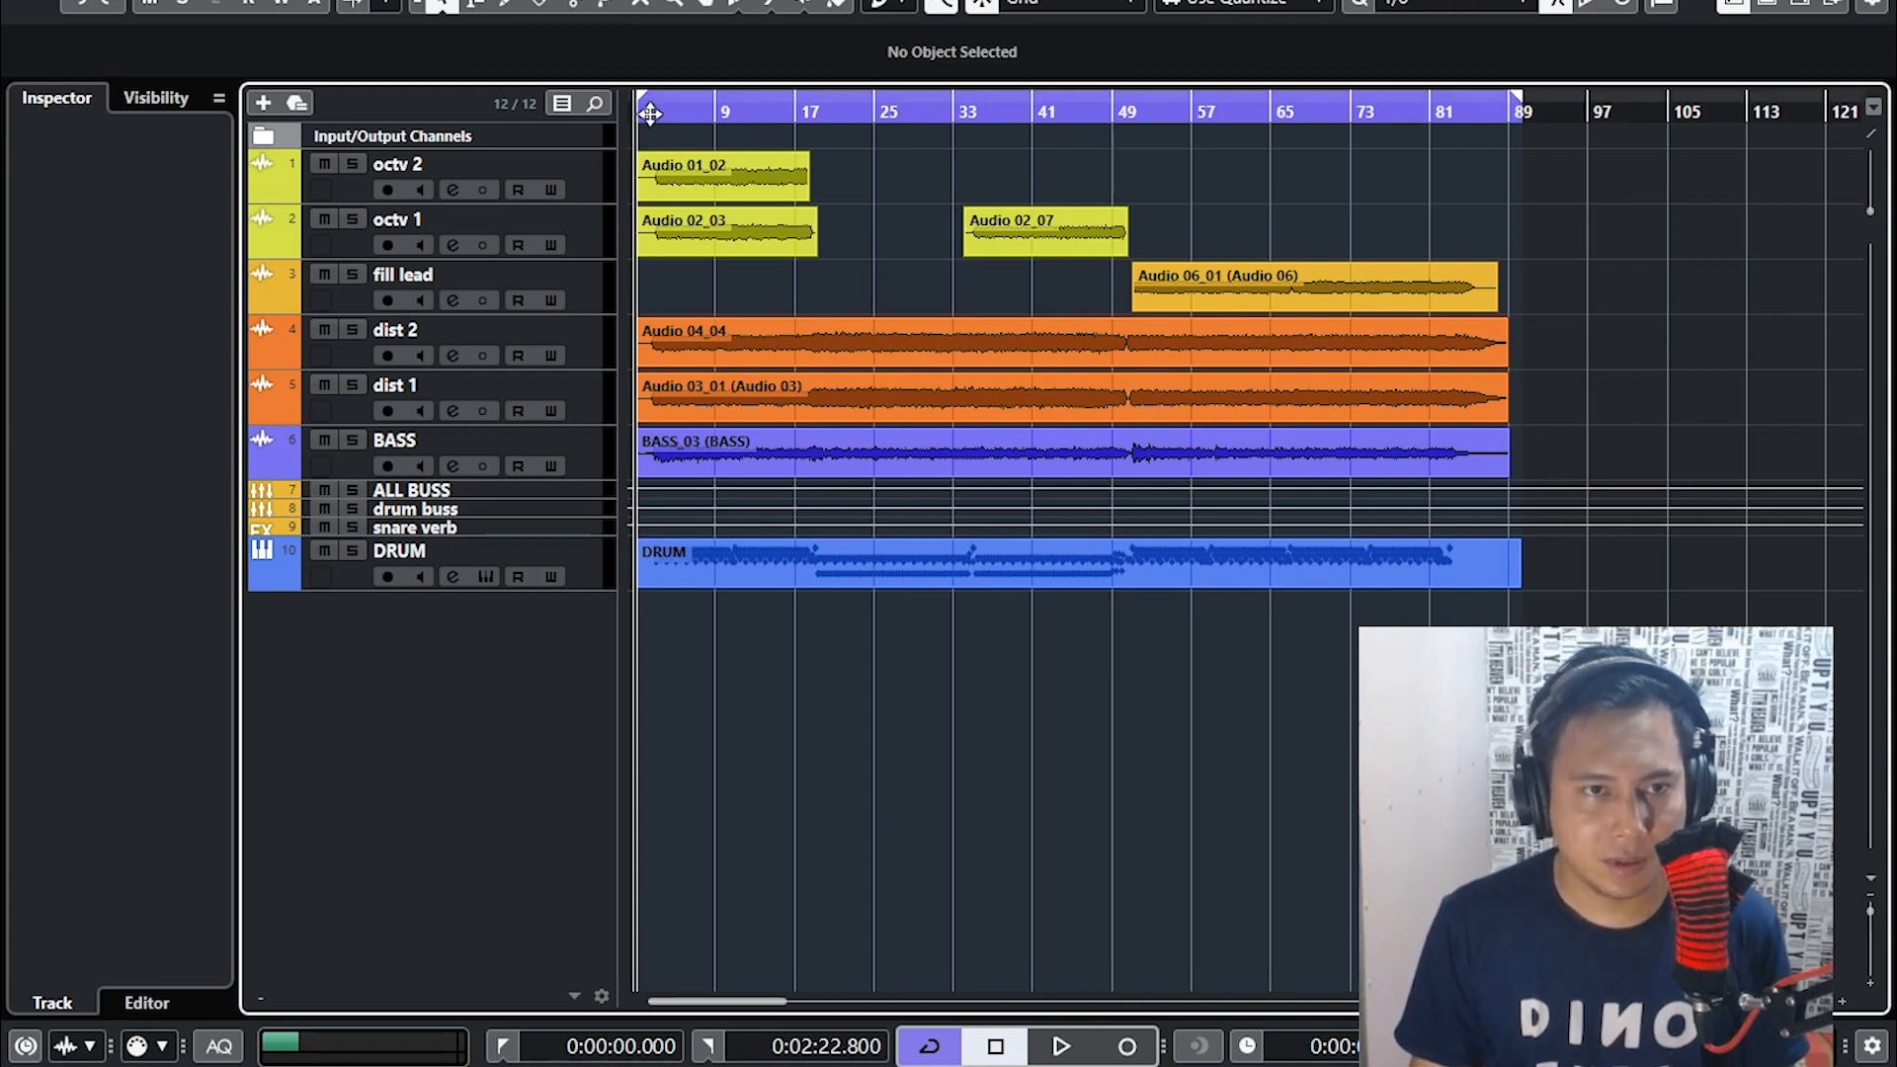
left_click(605, 365)
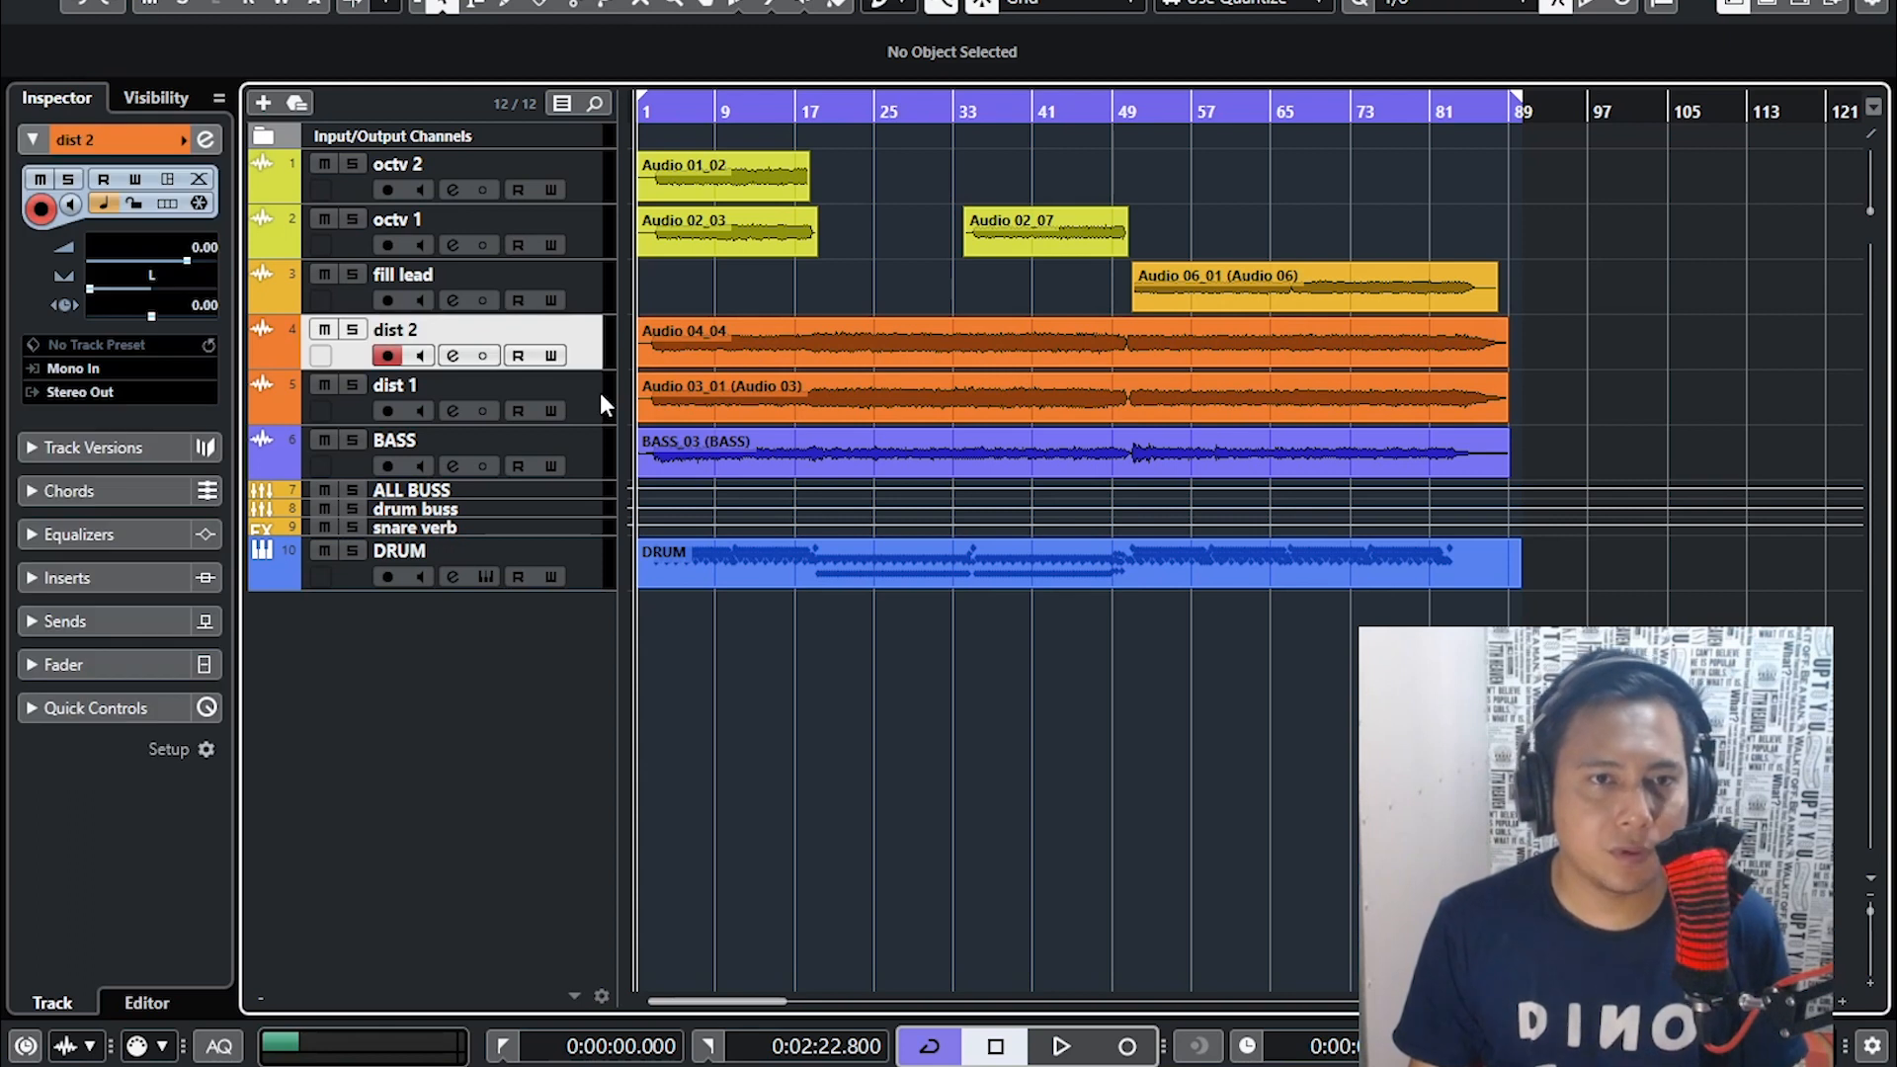
left_click(601, 393, "ctrl")
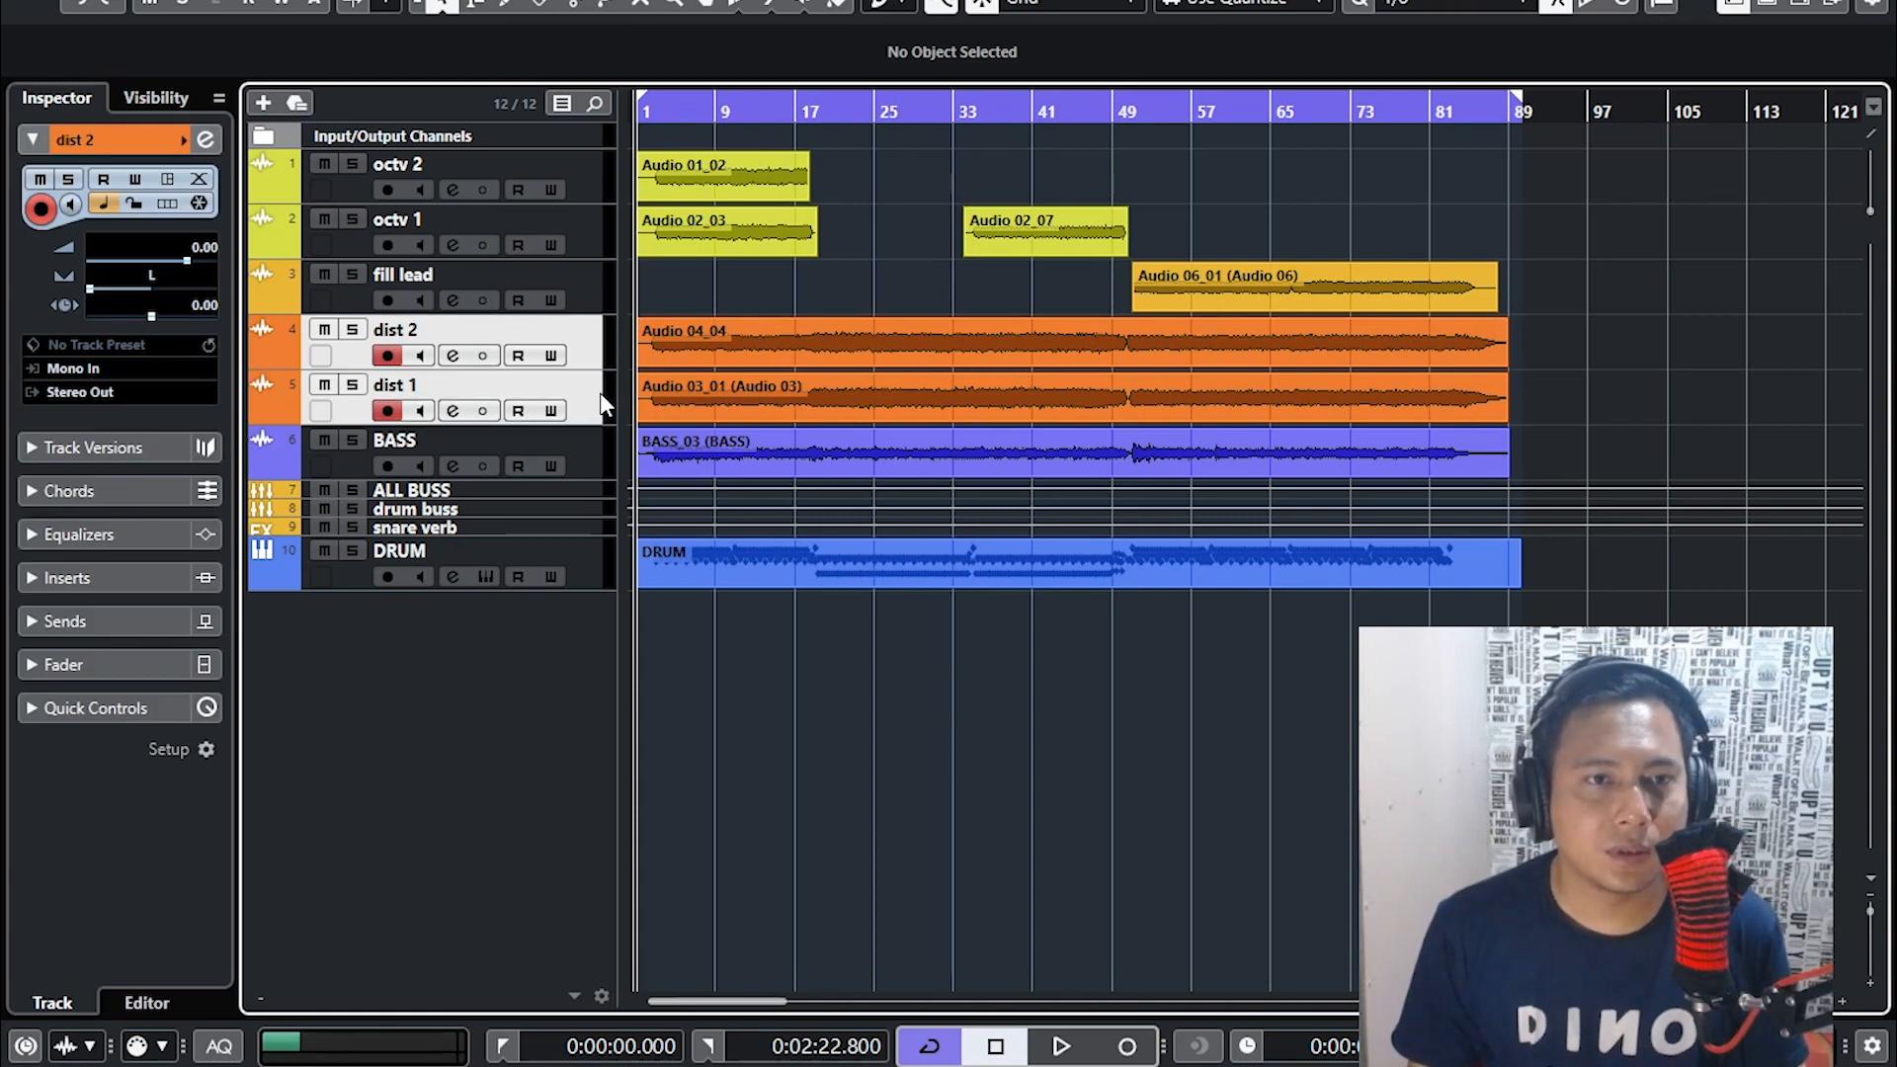
right_click(599, 403)
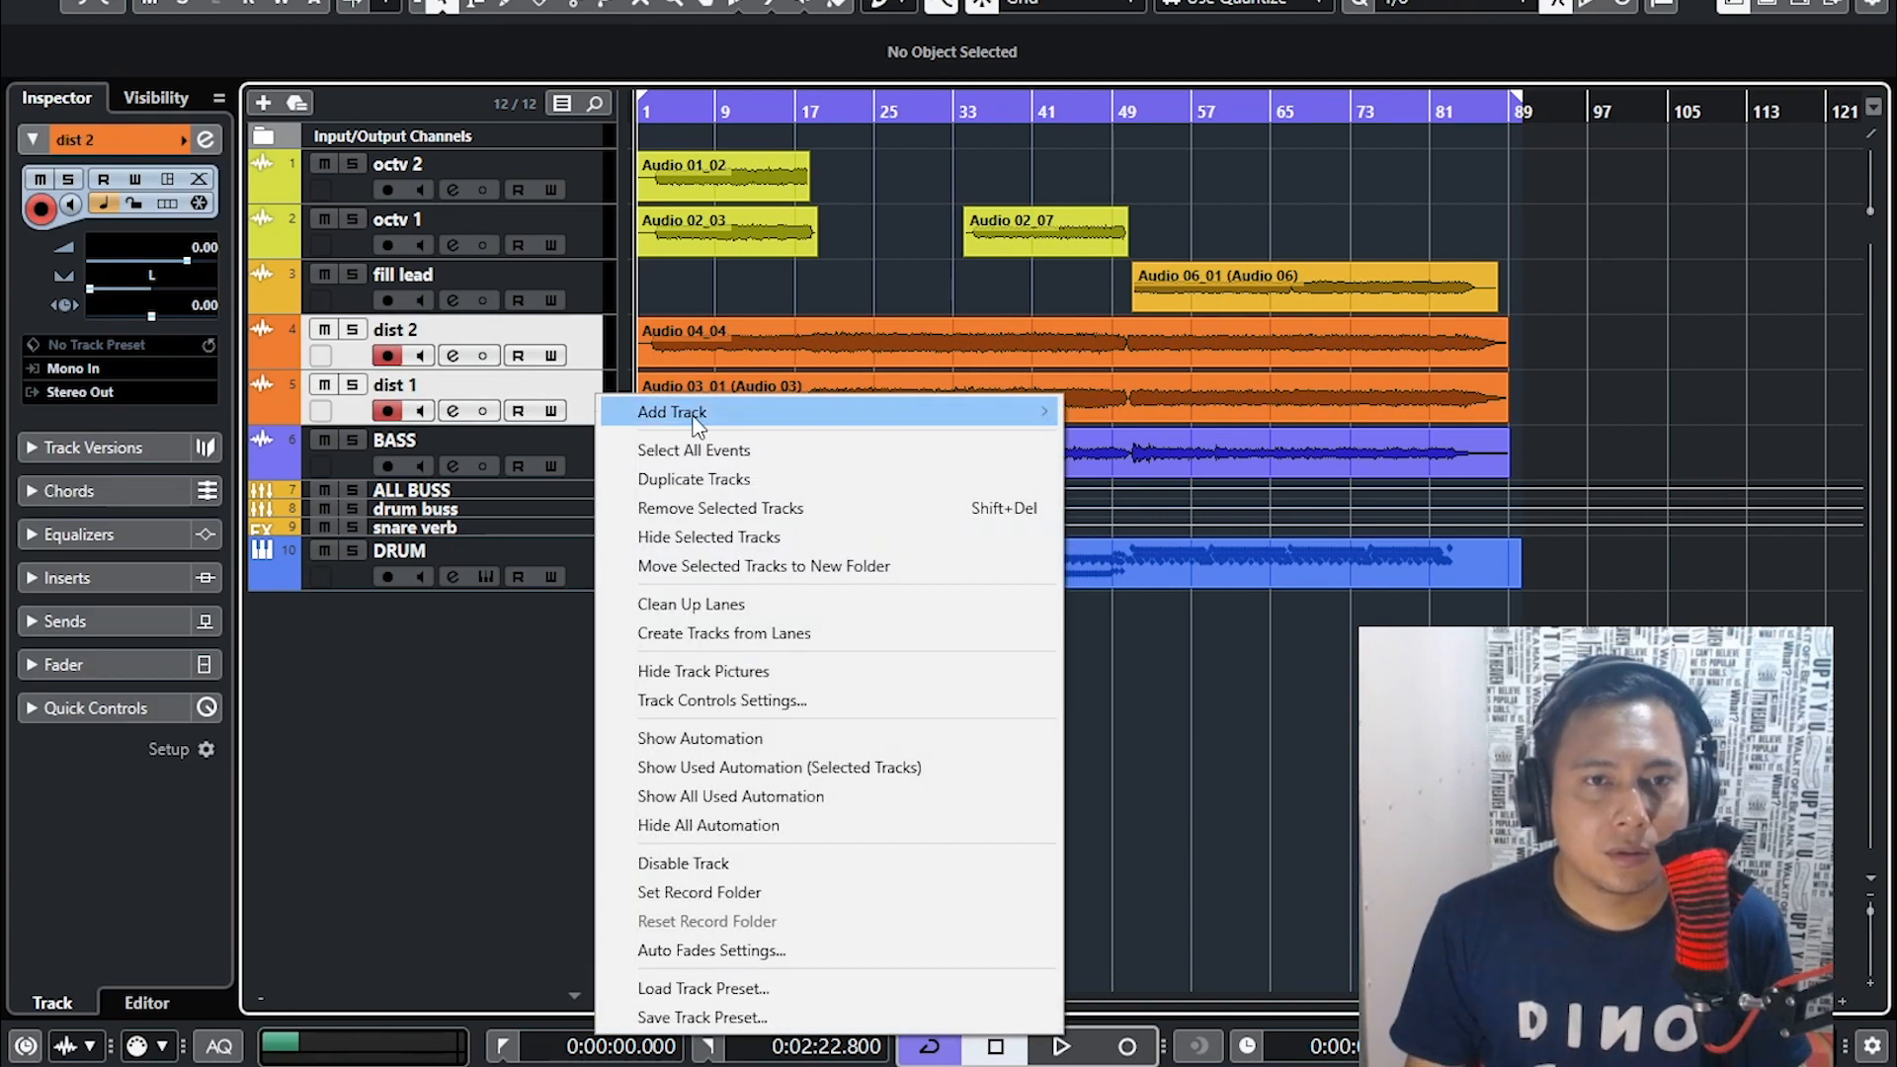
mouse_move(935, 413)
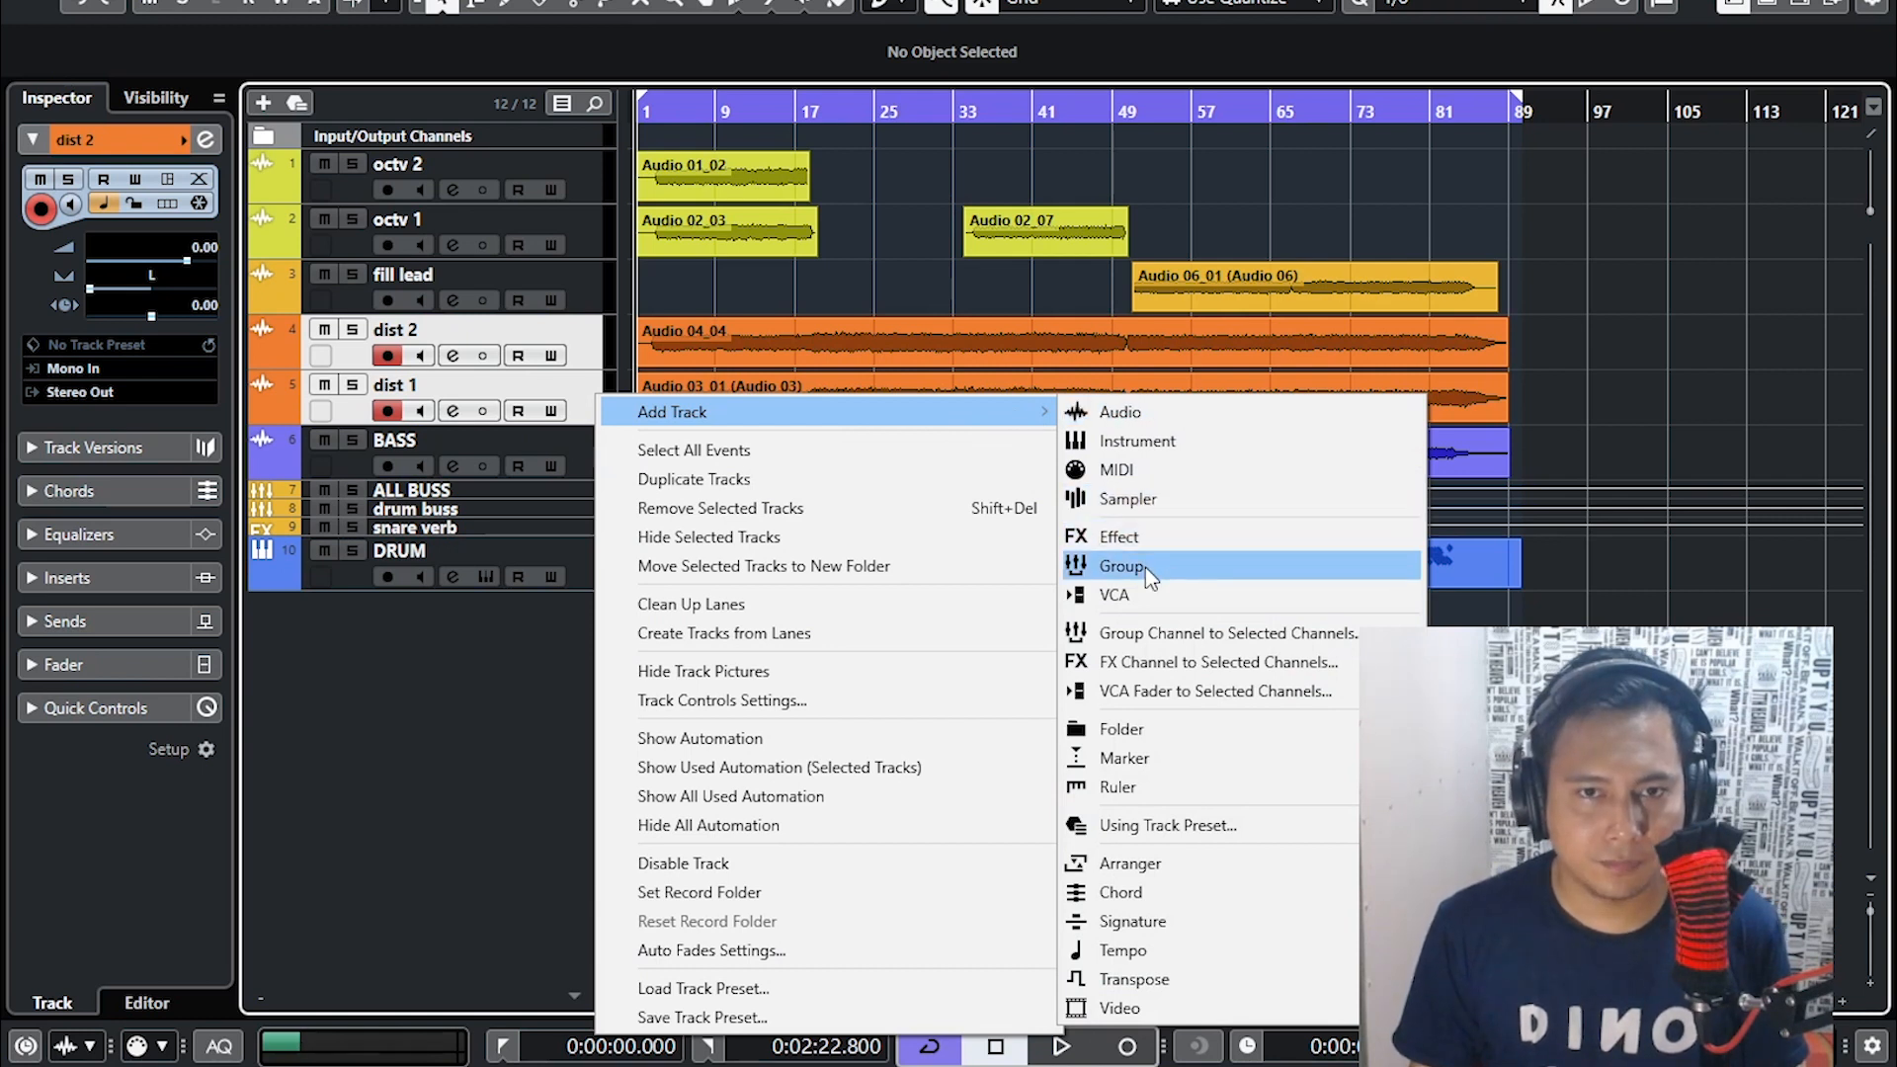
right_click(599, 346)
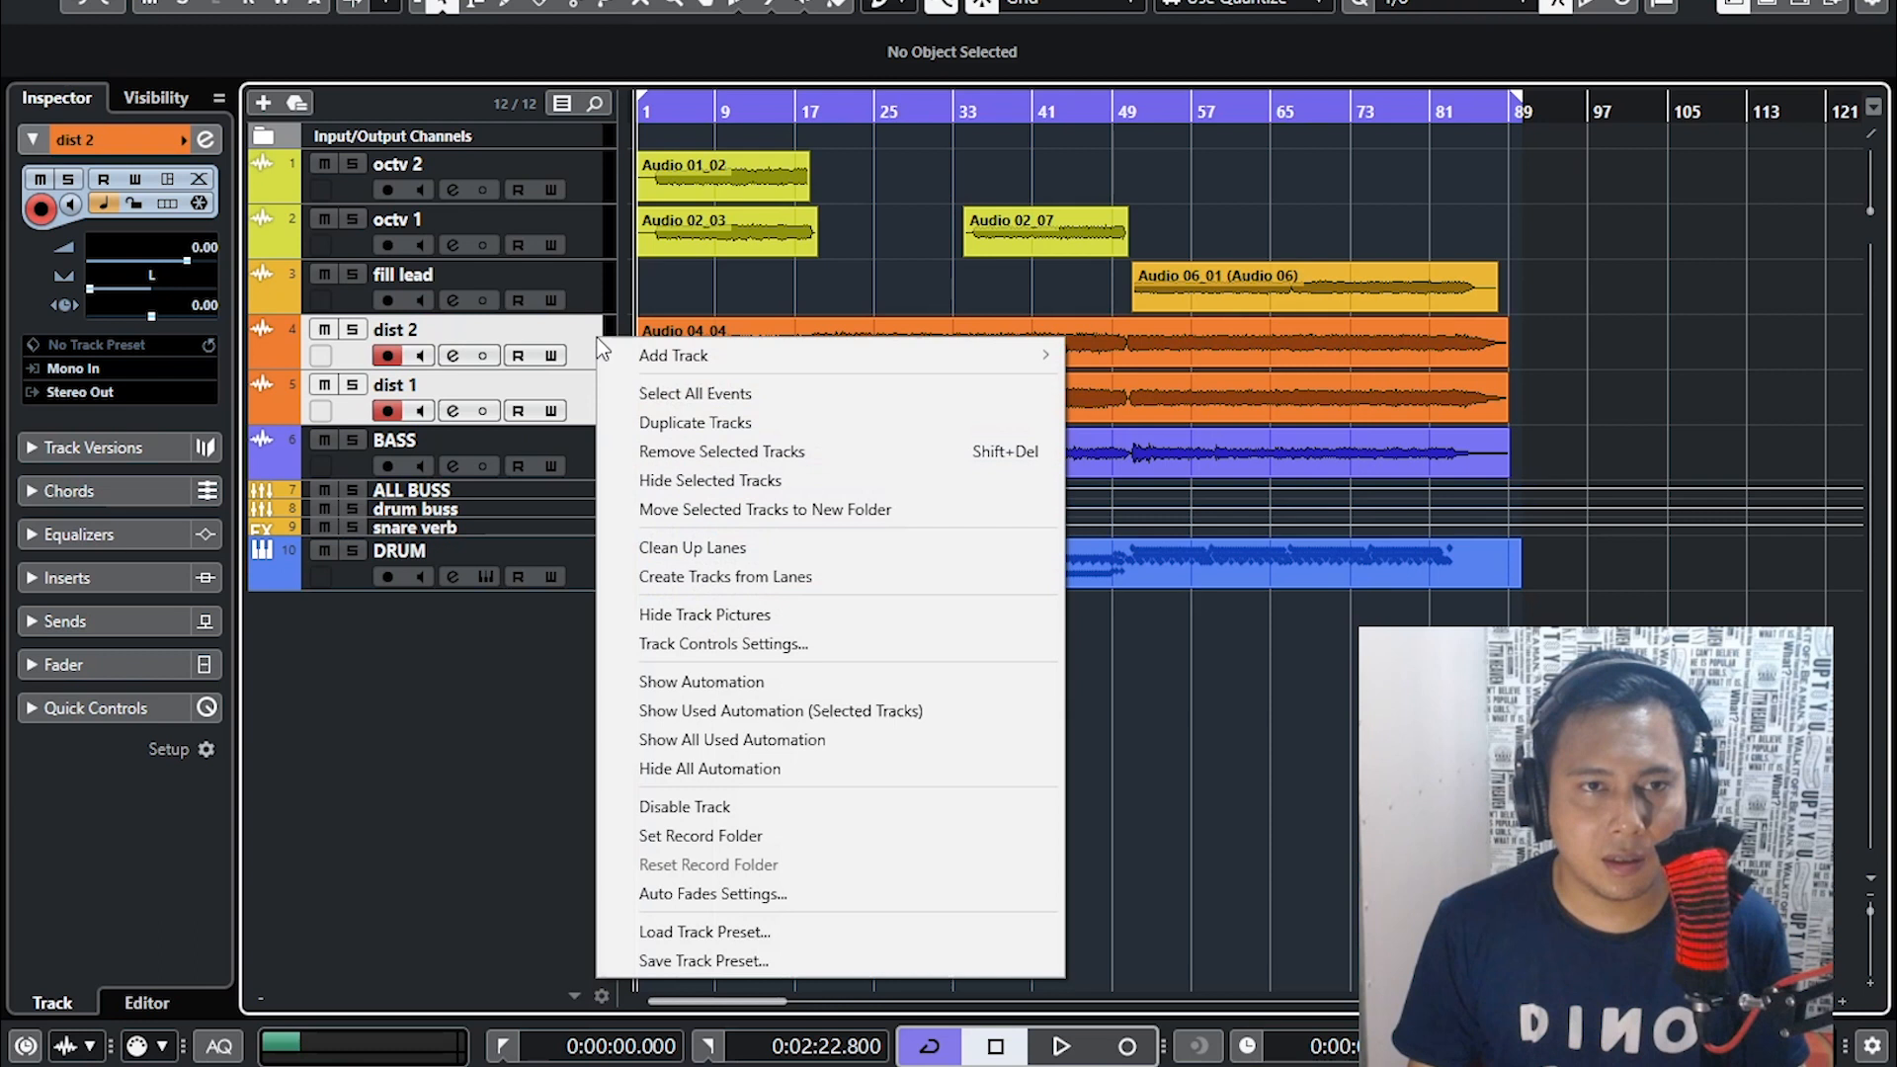
left_click(579, 333)
right_click(594, 343)
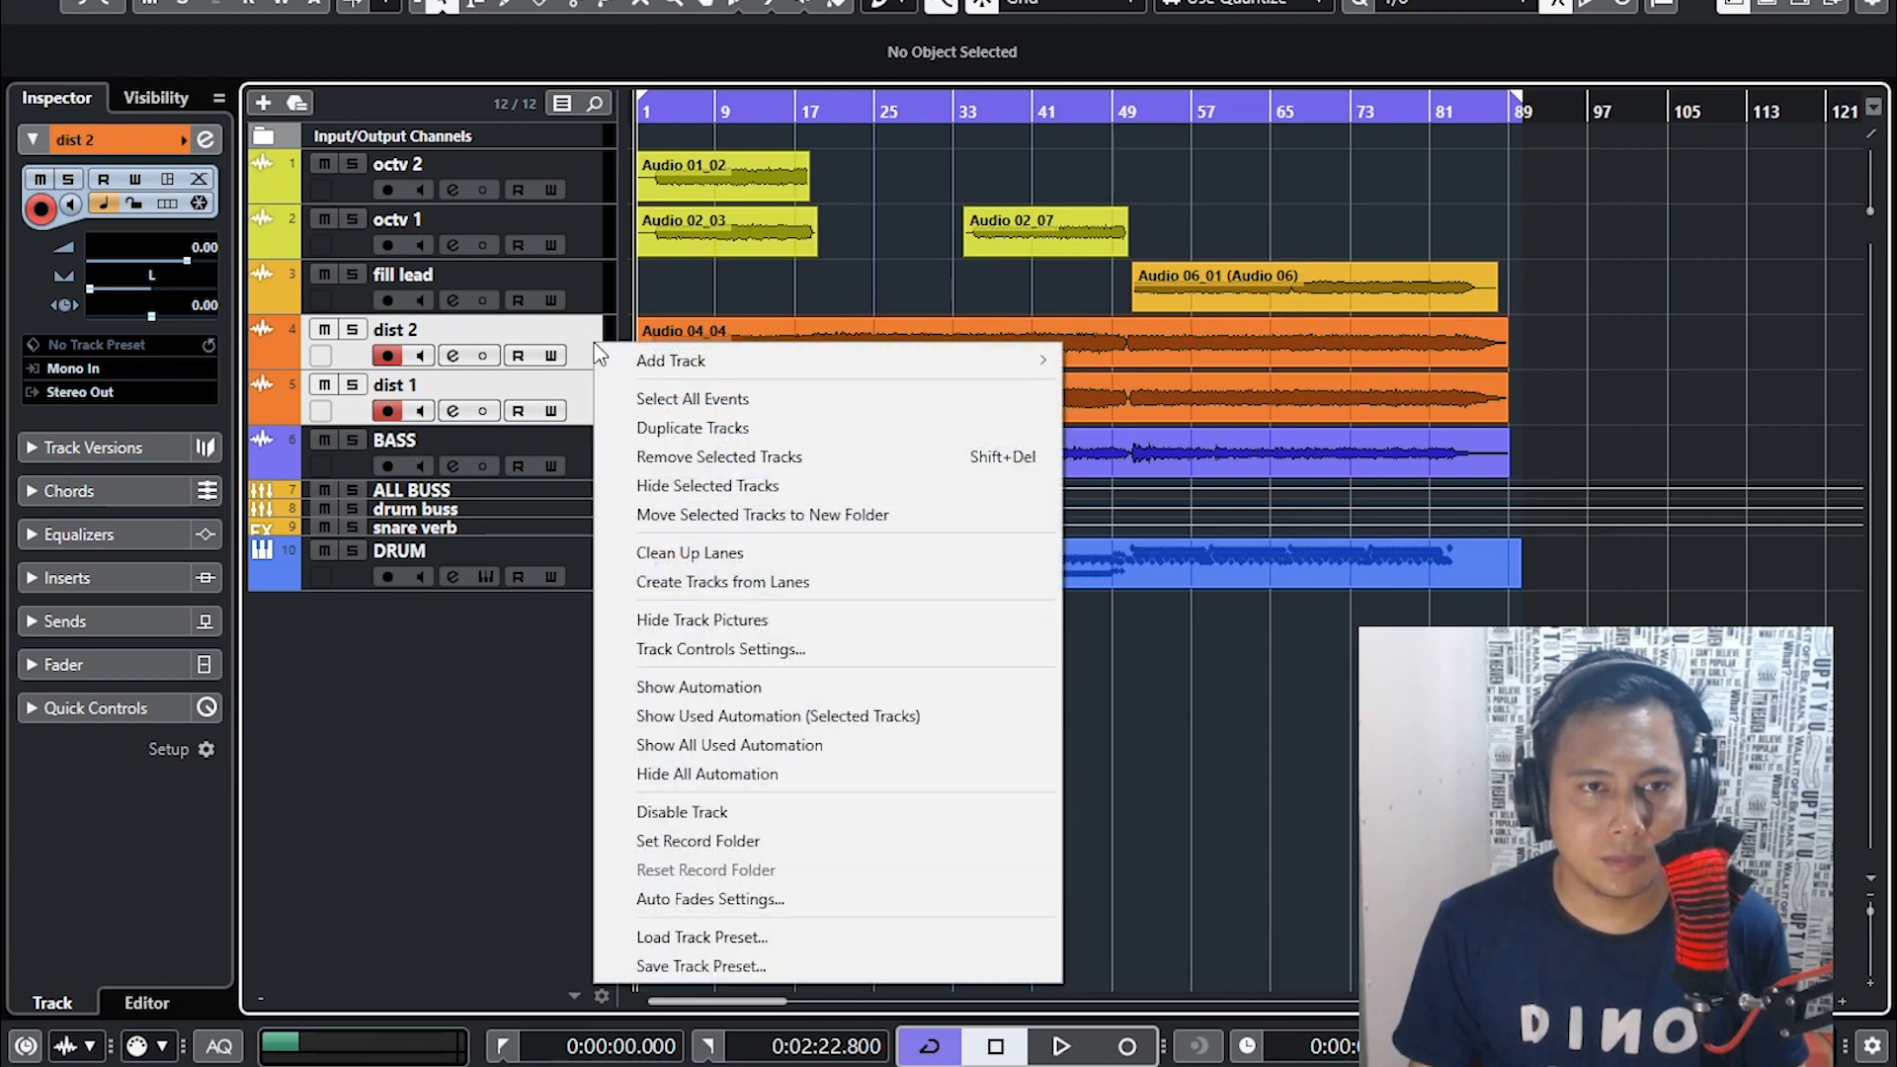
- Add a stereo group channel named GUITAR BUSS for the dist 1 and dist 2 tracks and enlarge the new track's height
left_click(583, 326)
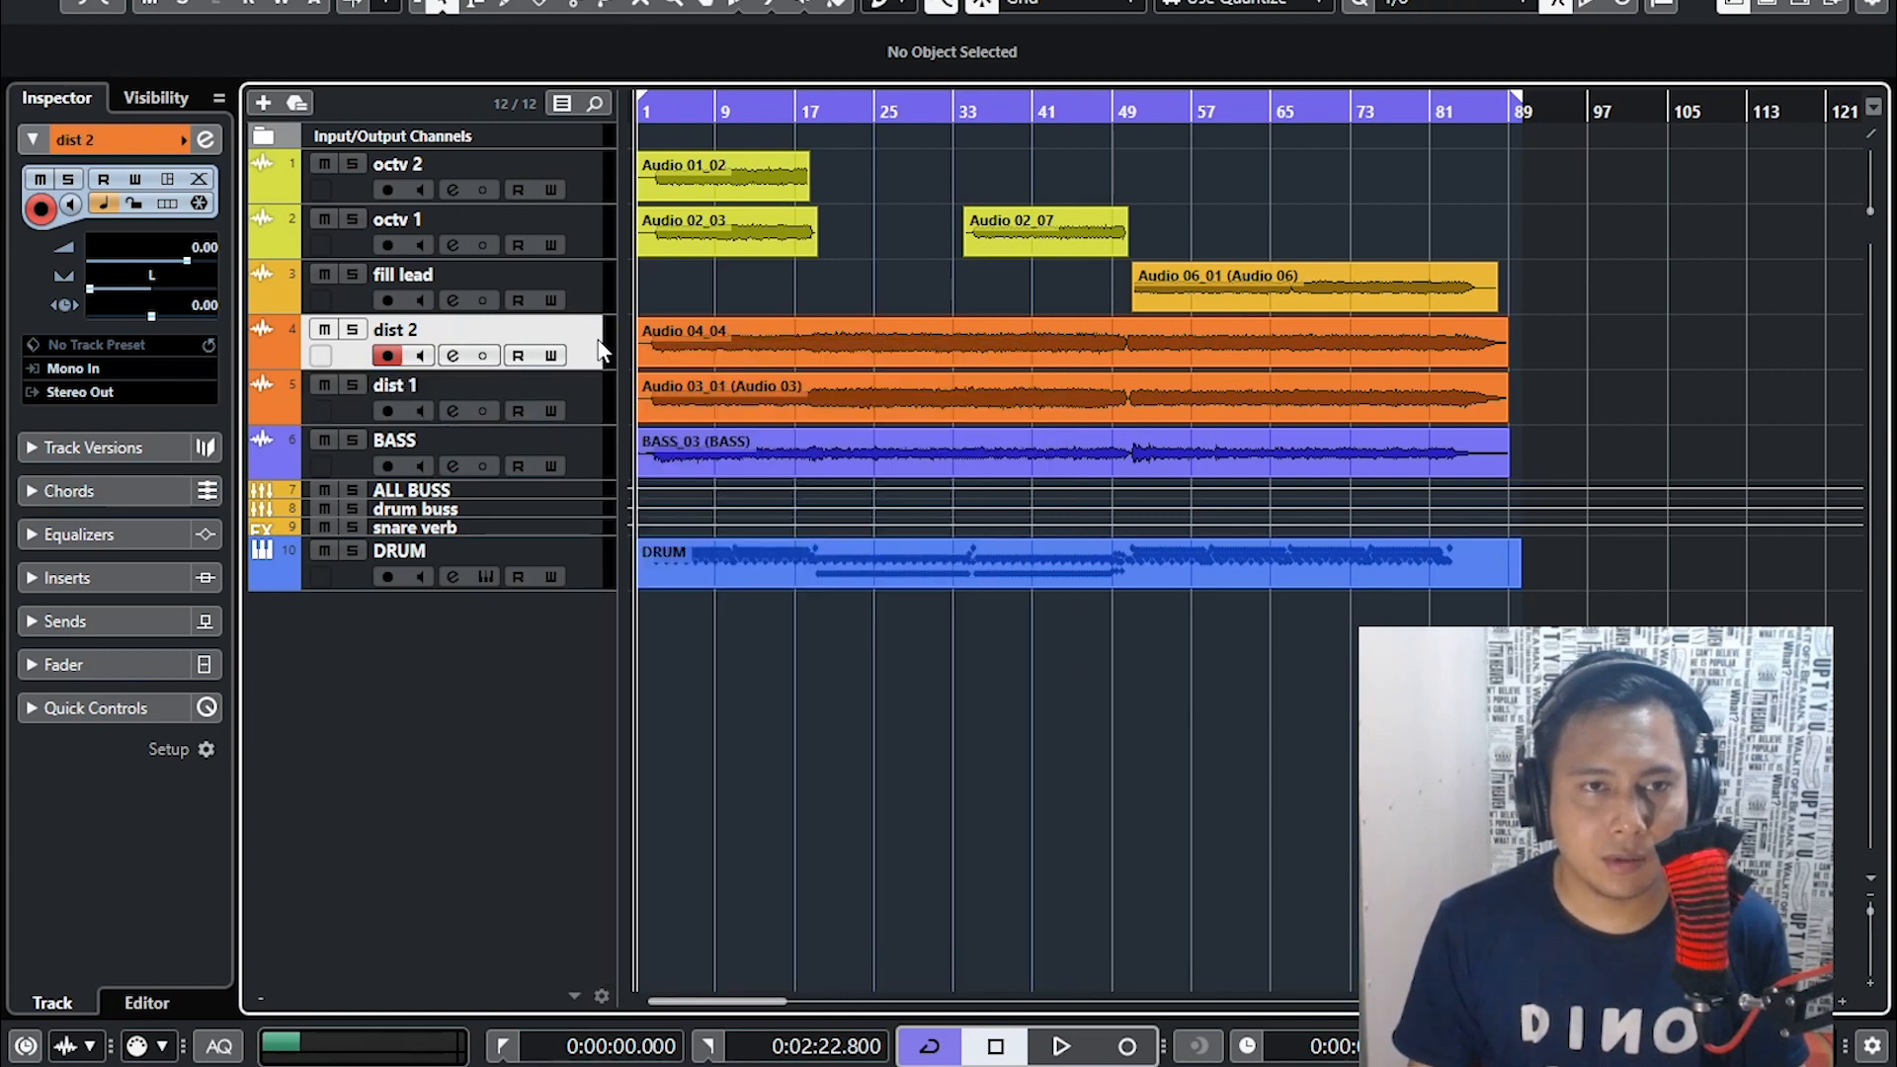
left_click(595, 400, "ctrl")
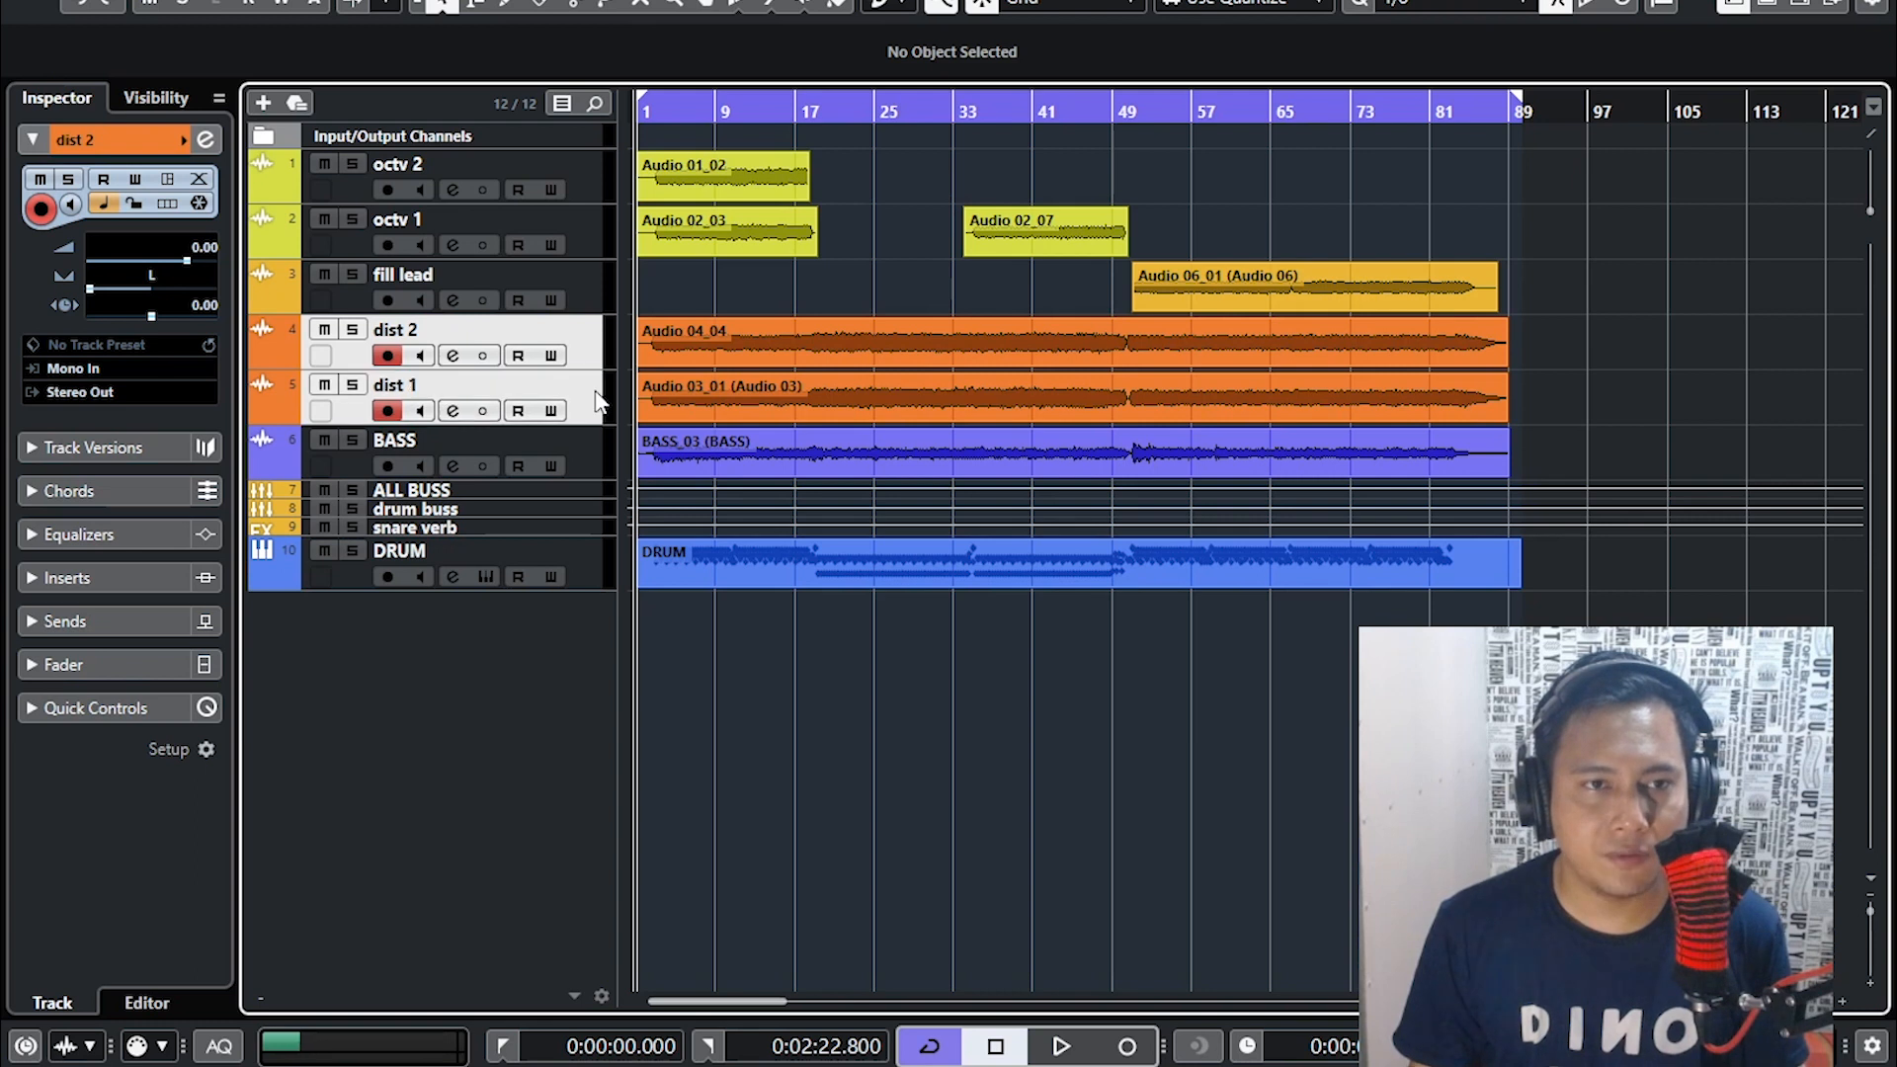
right_click(597, 400)
mouse_move(682, 409)
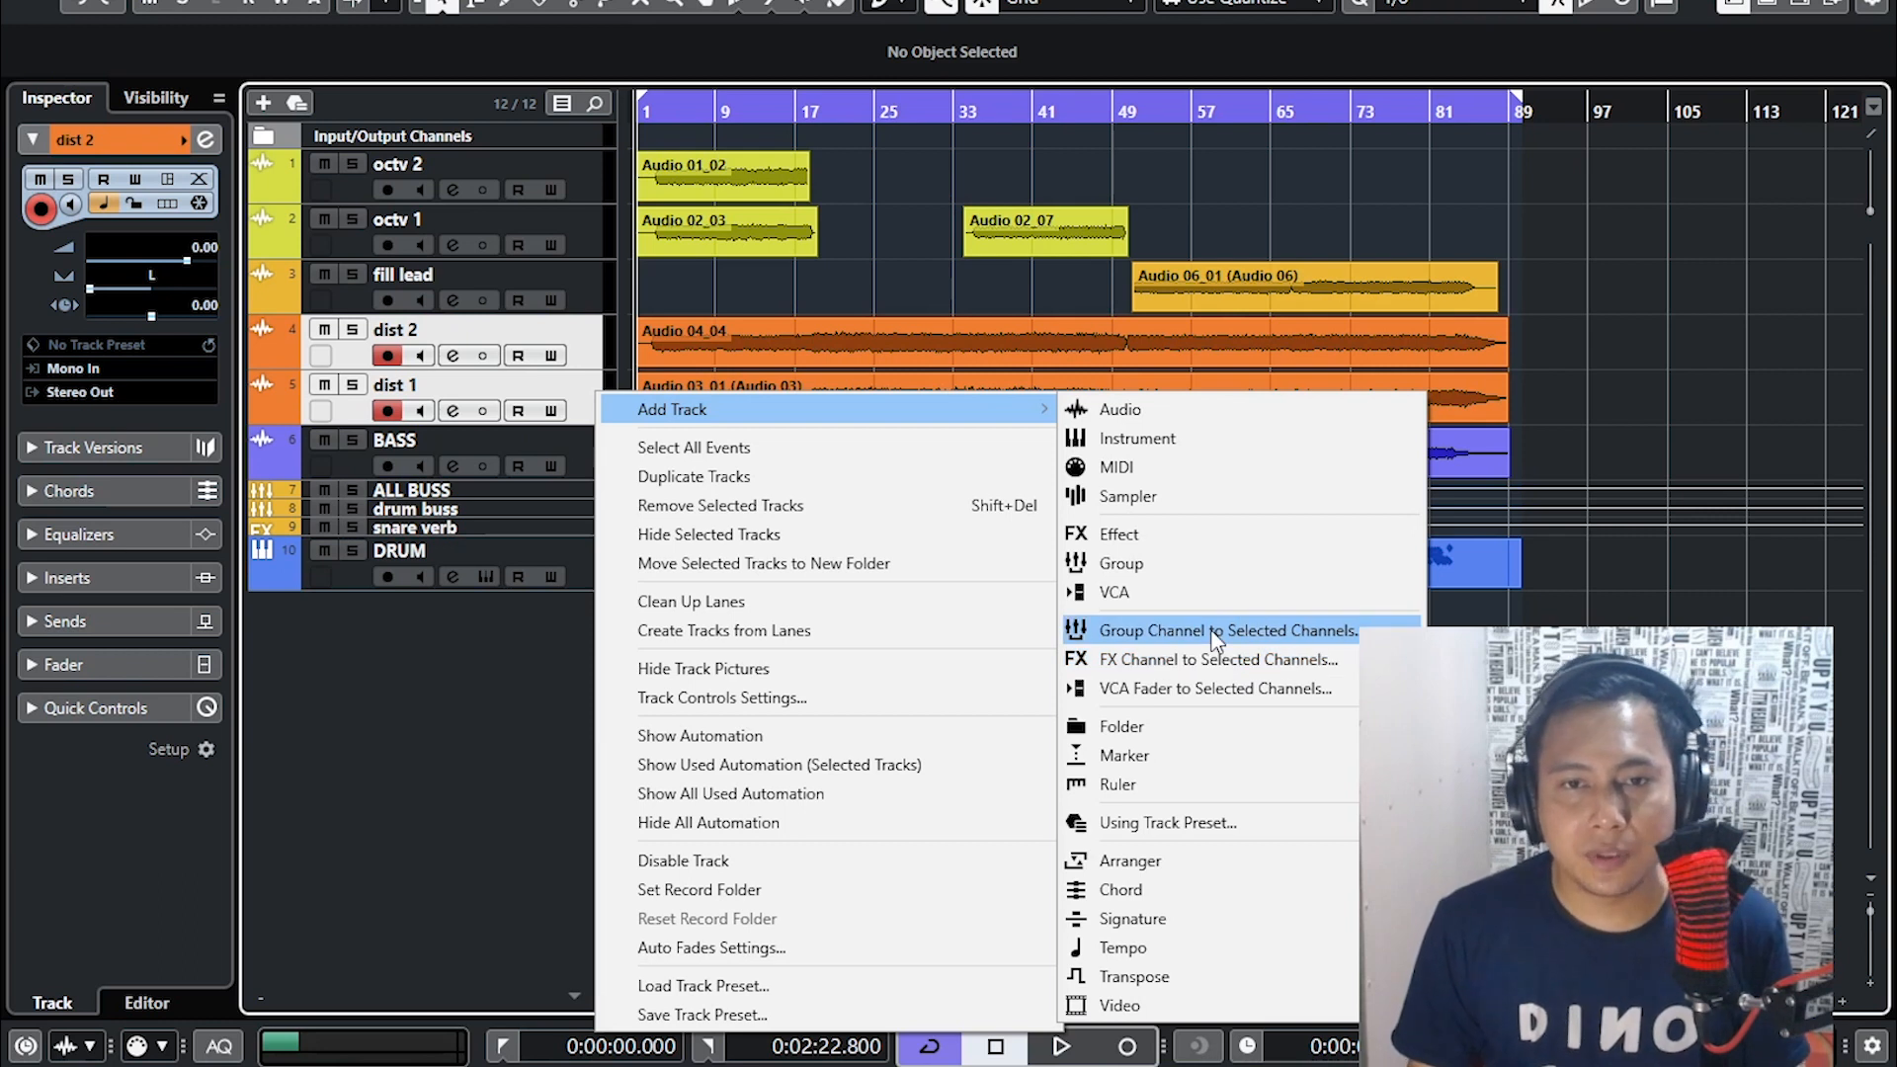
left_click(1214, 634)
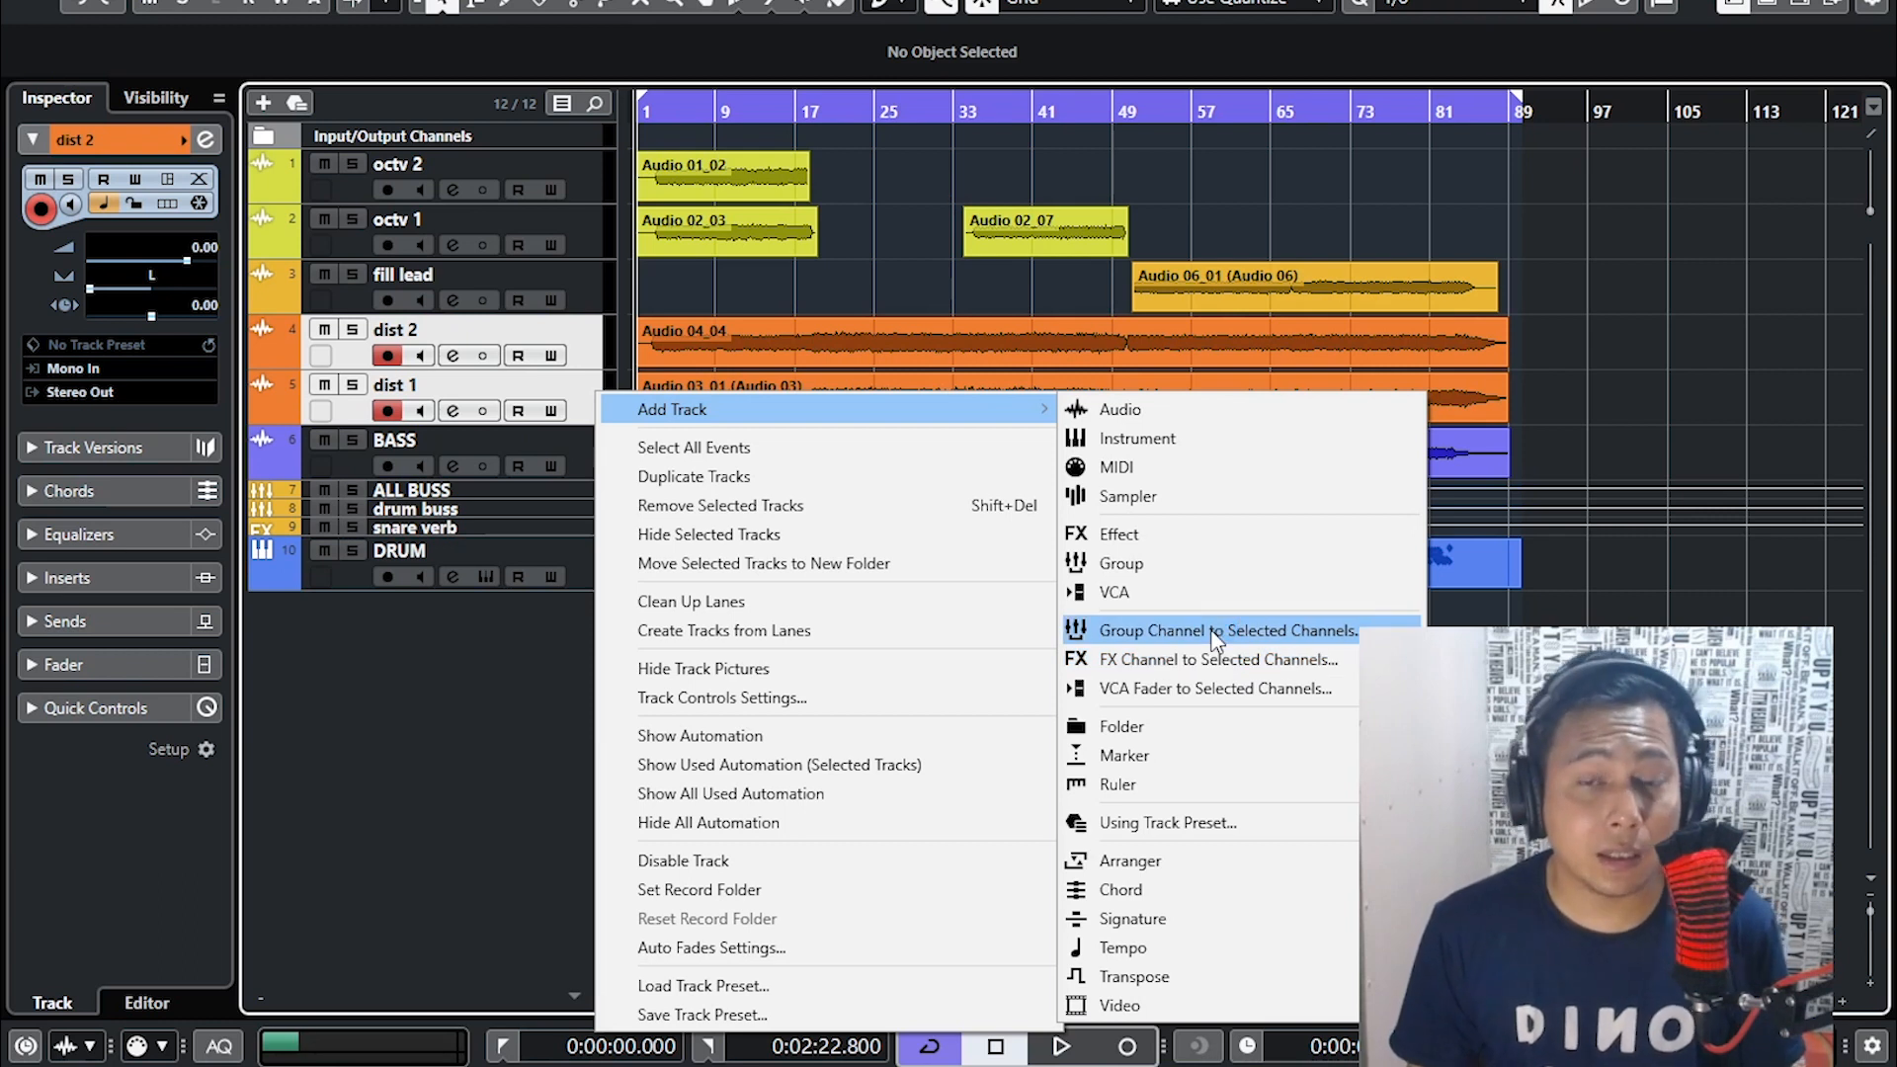
left_click(1312, 635)
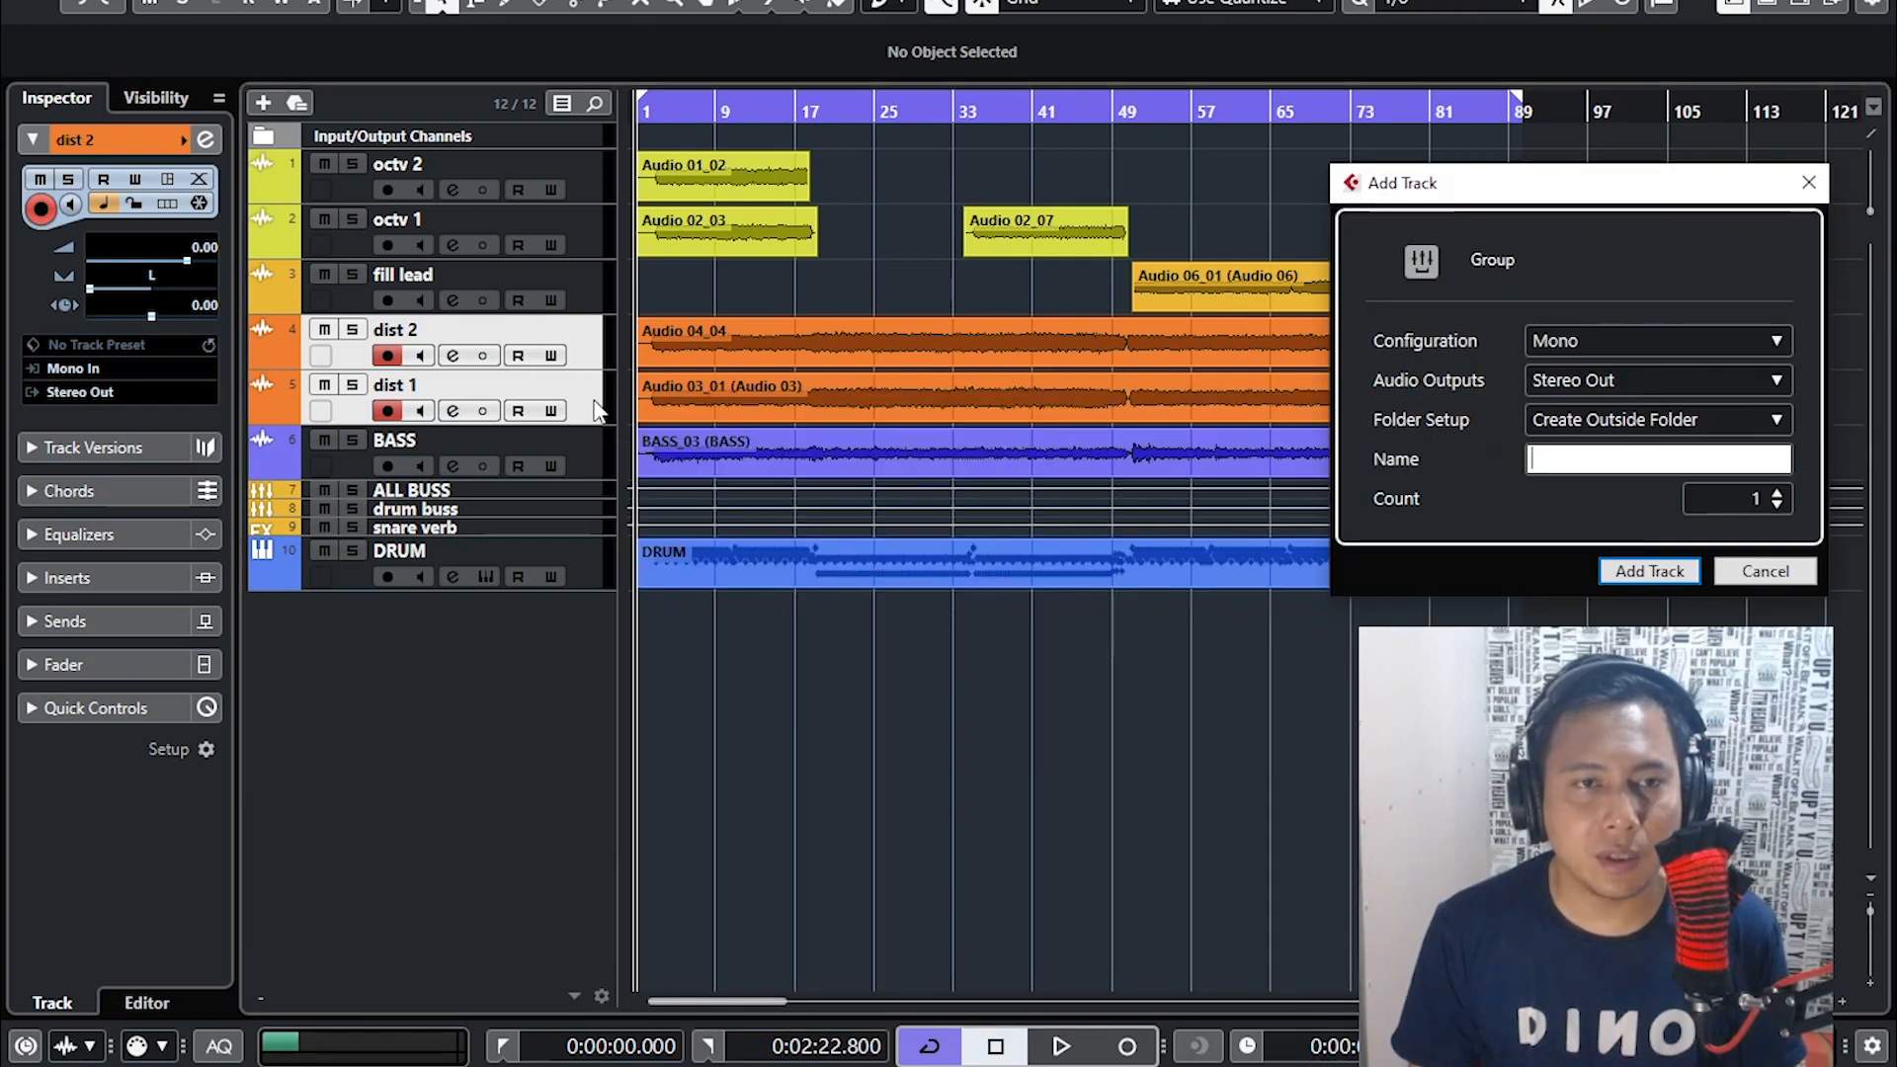
left_click(1729, 342)
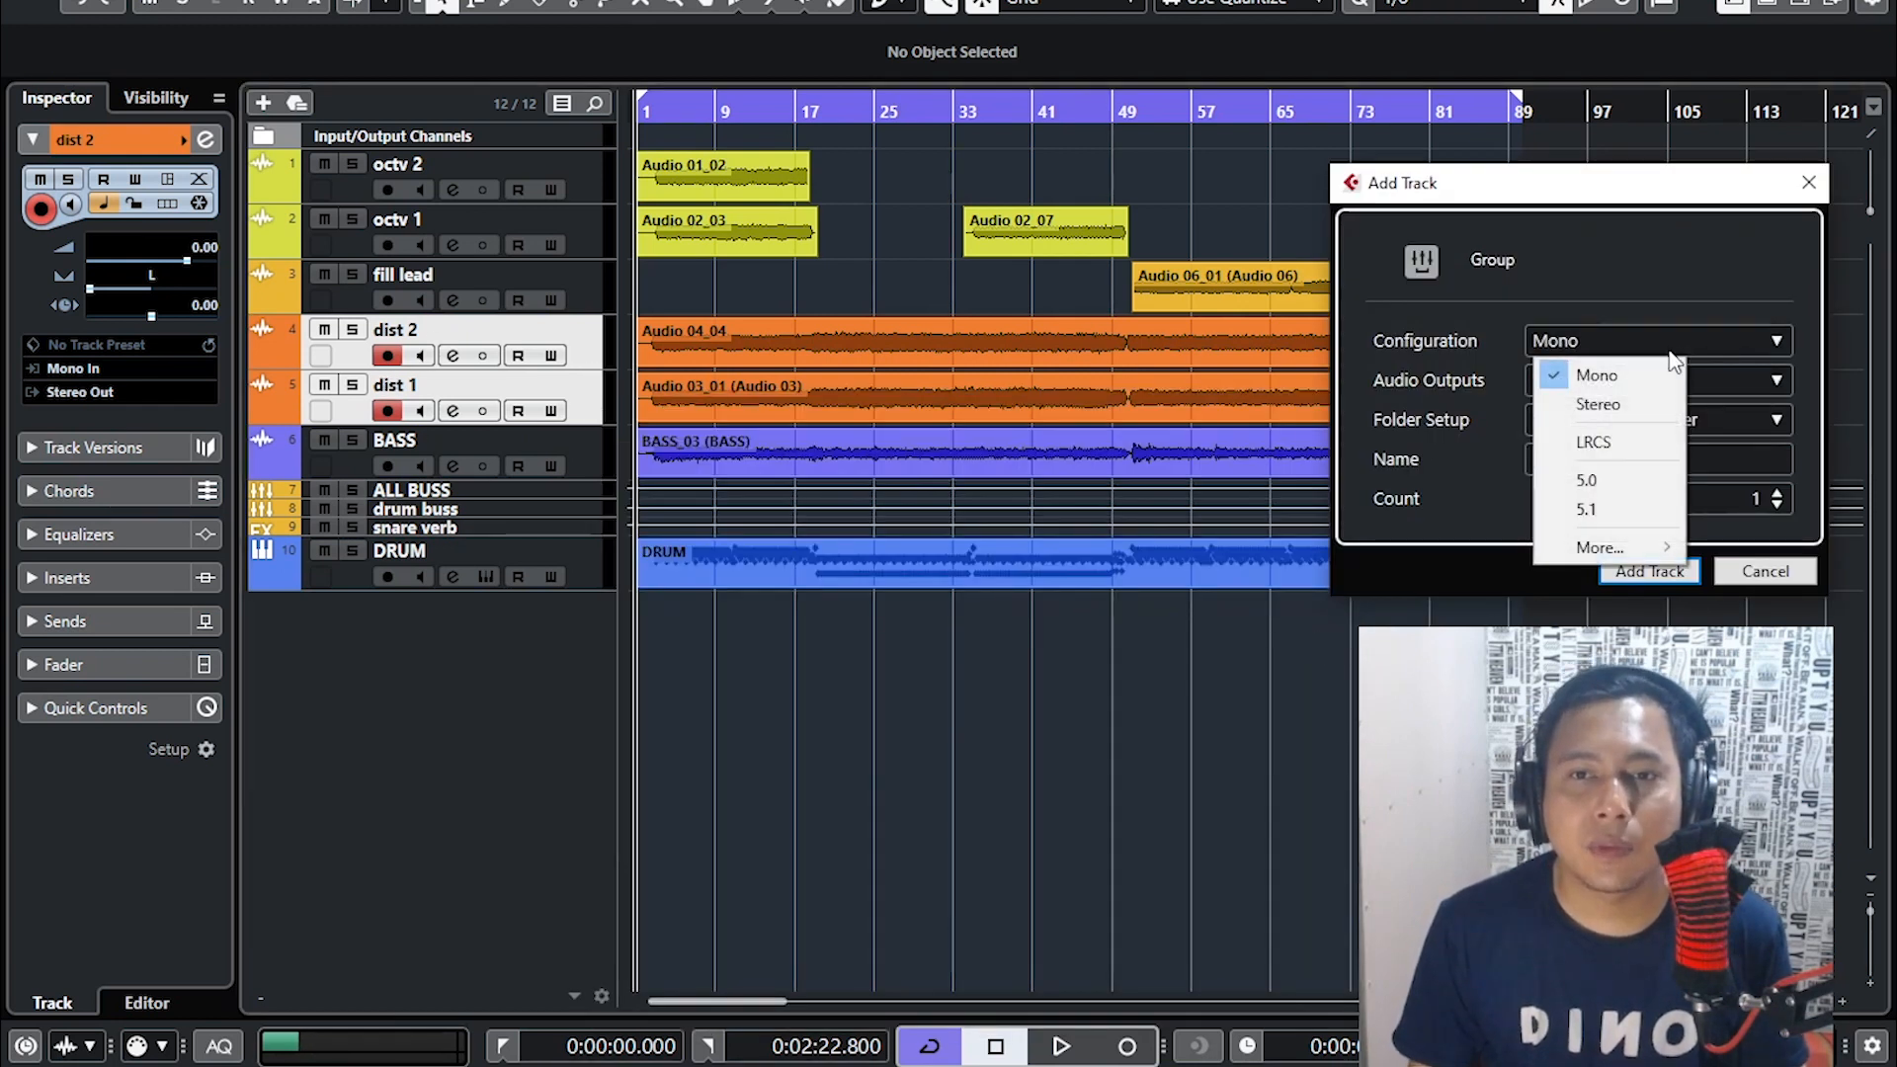
left_click(1598, 405)
left_click(1590, 458)
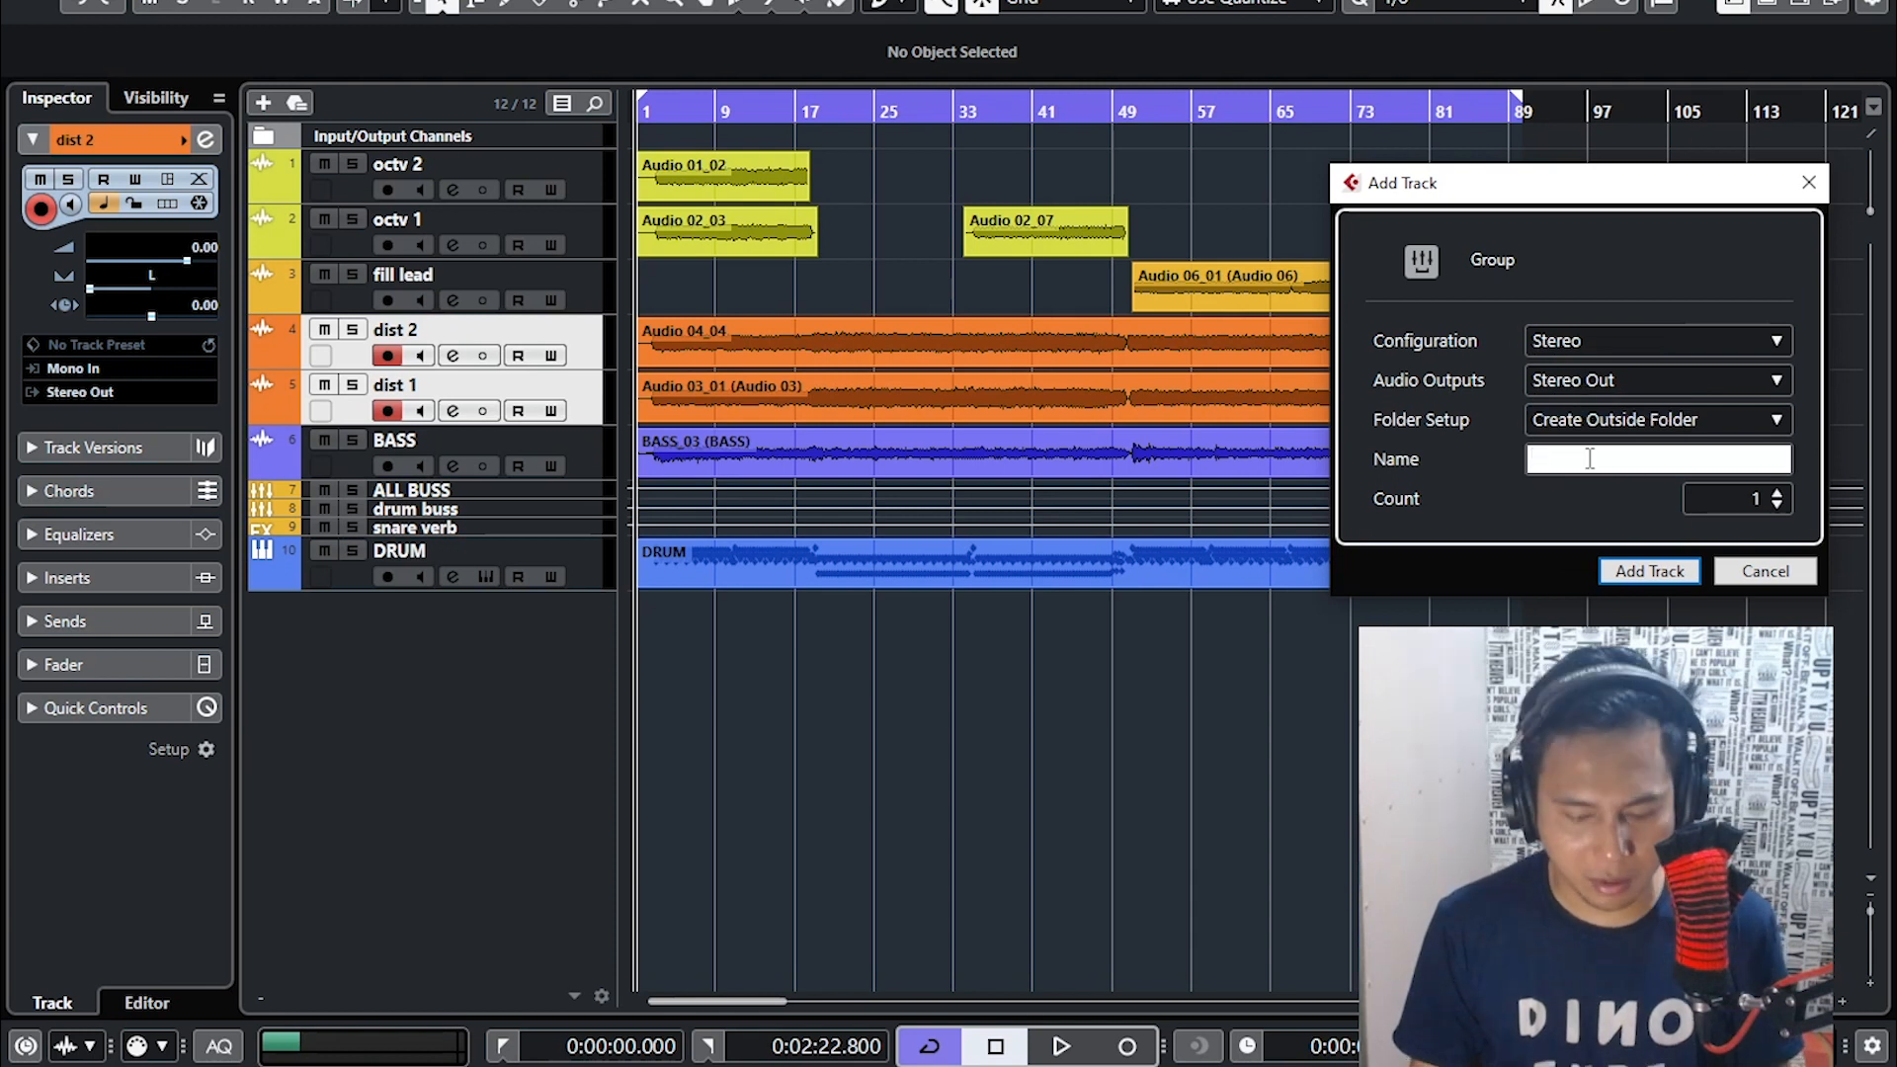
type("GUITAR ")
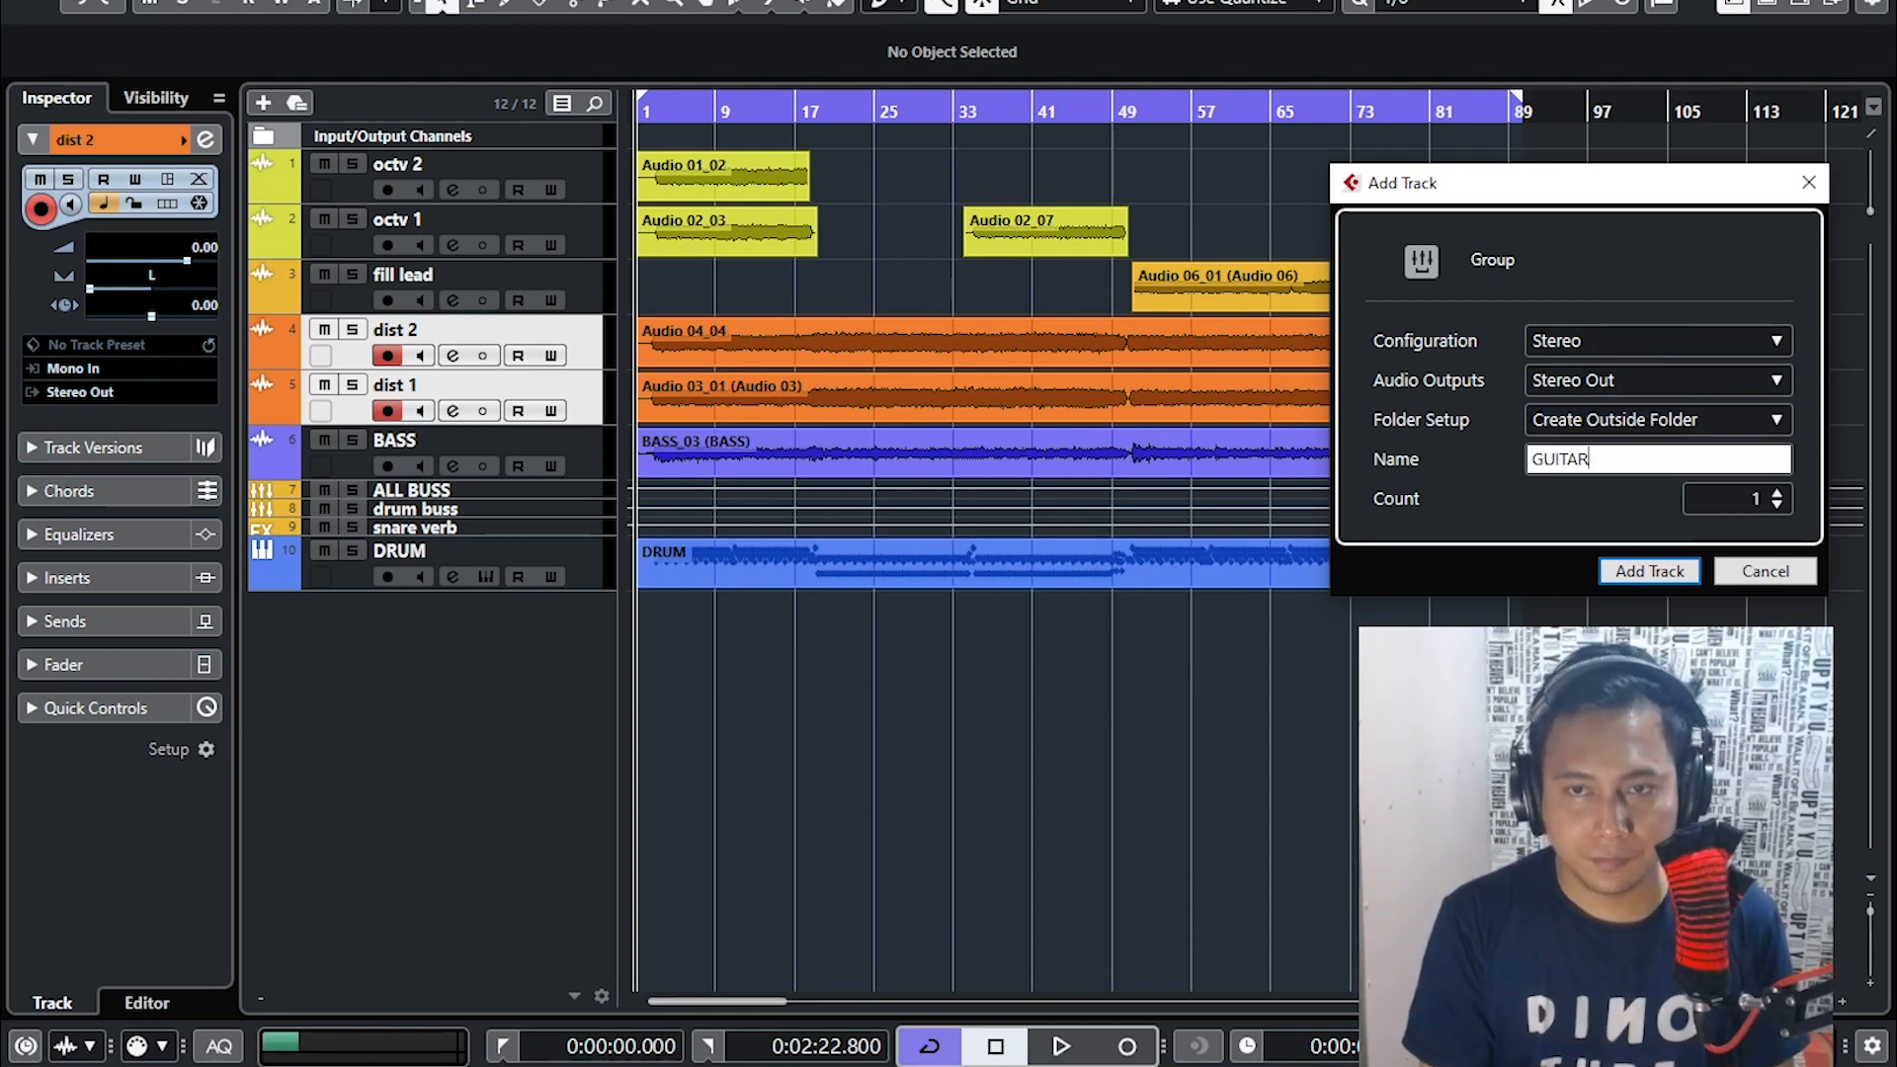
type("BUSS")
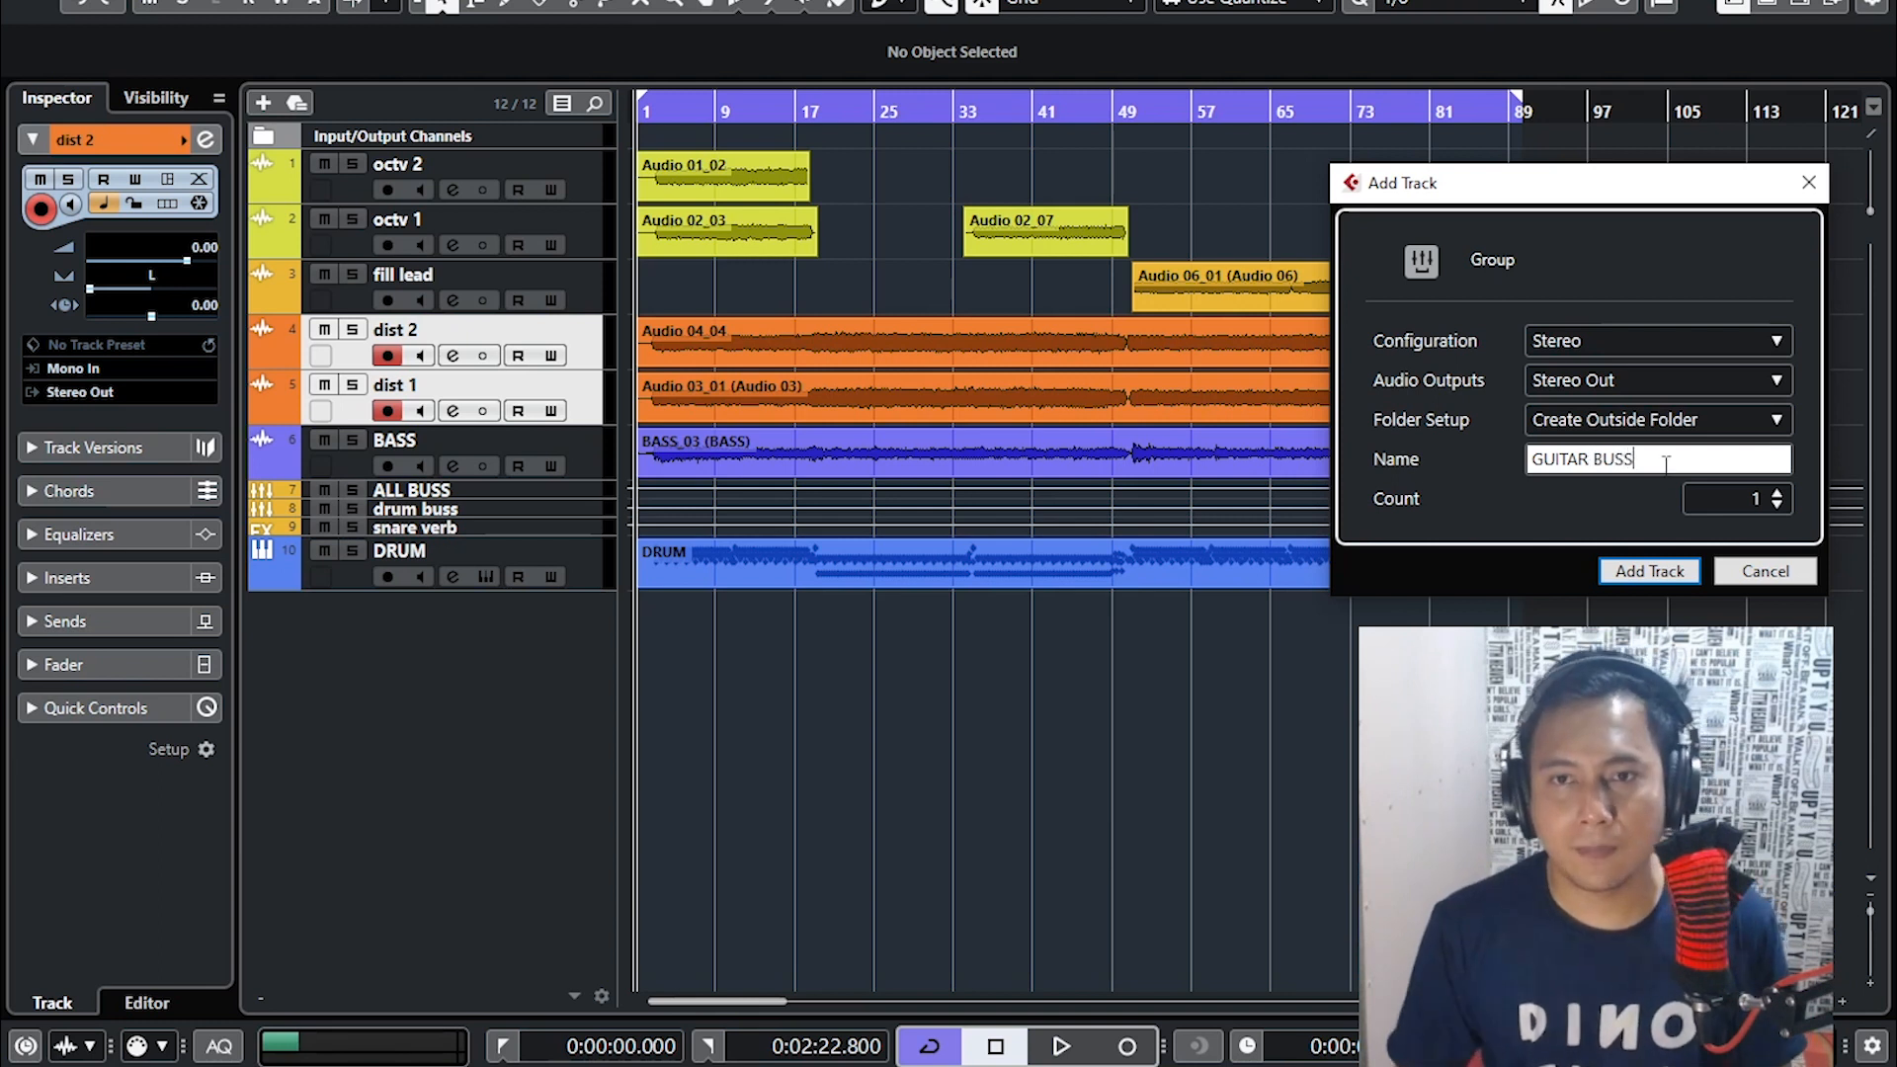
left_click(1648, 571)
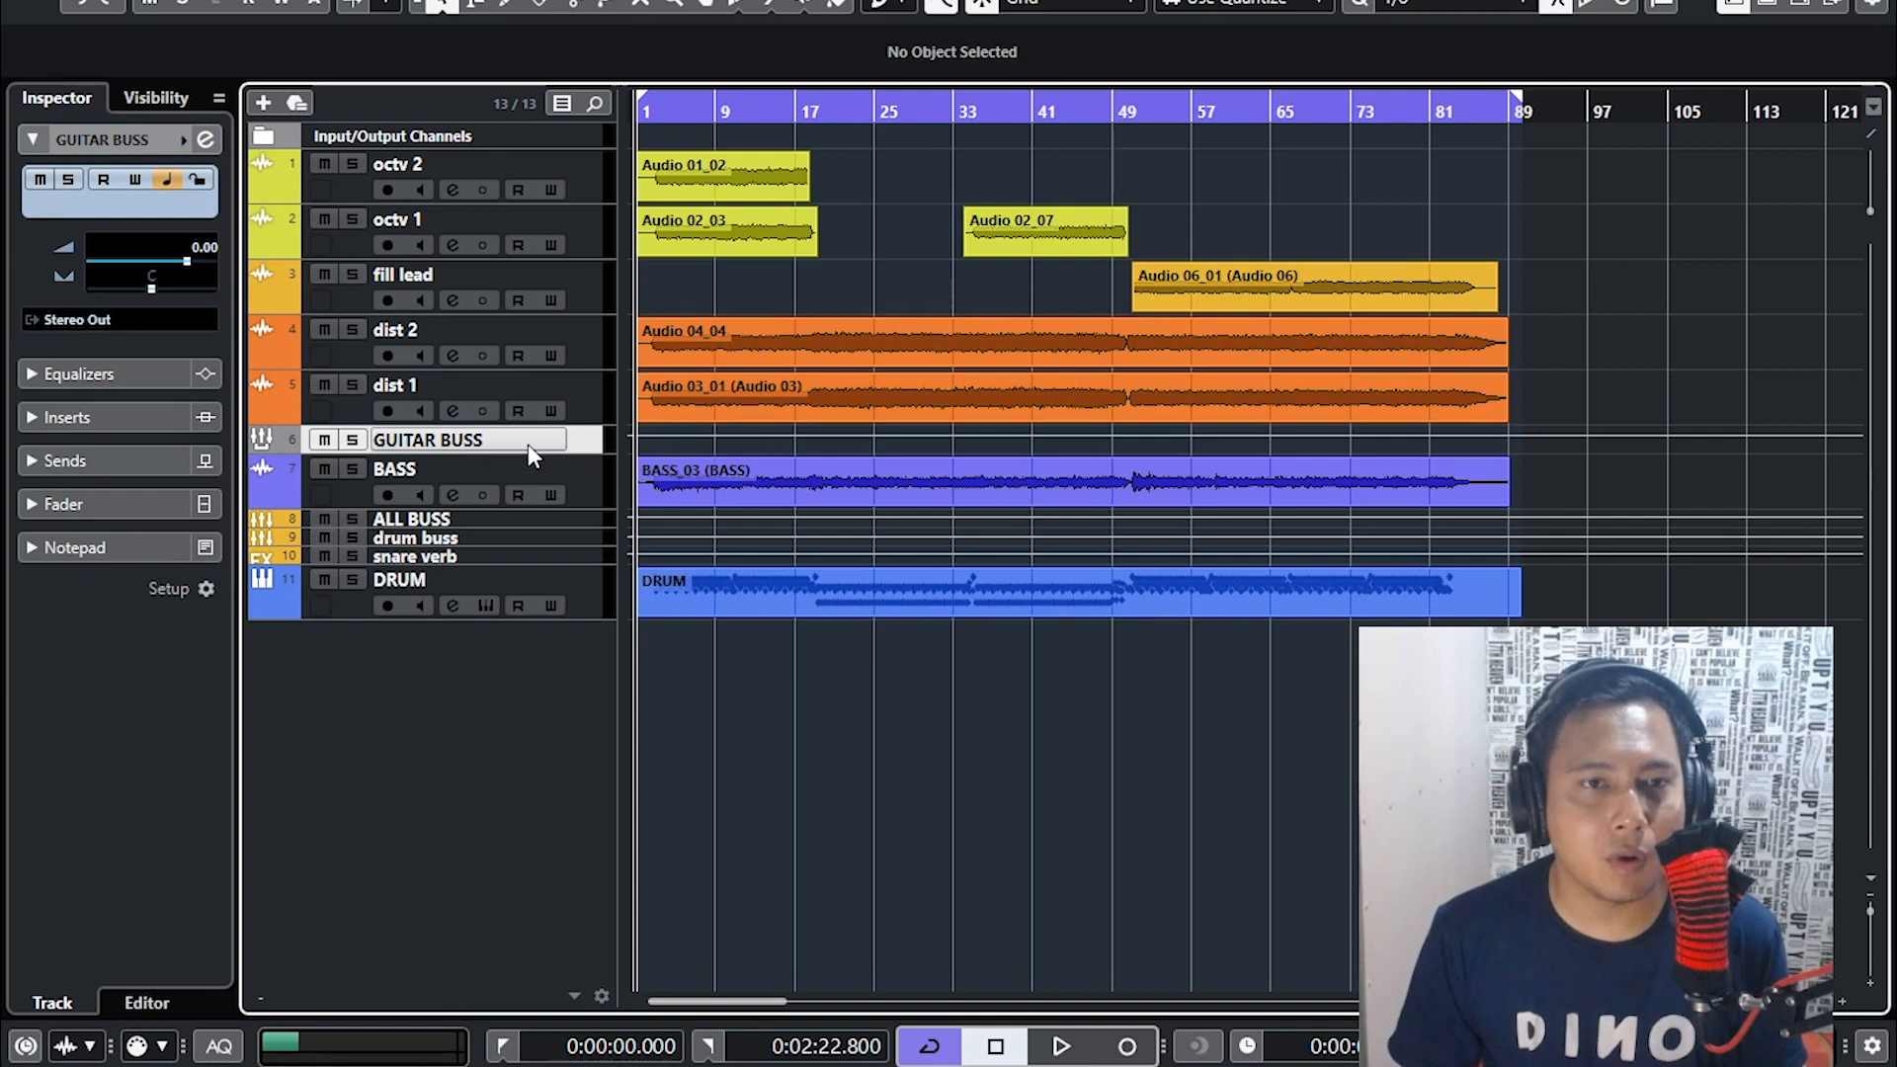
left_click_drag(533, 452, 539, 506)
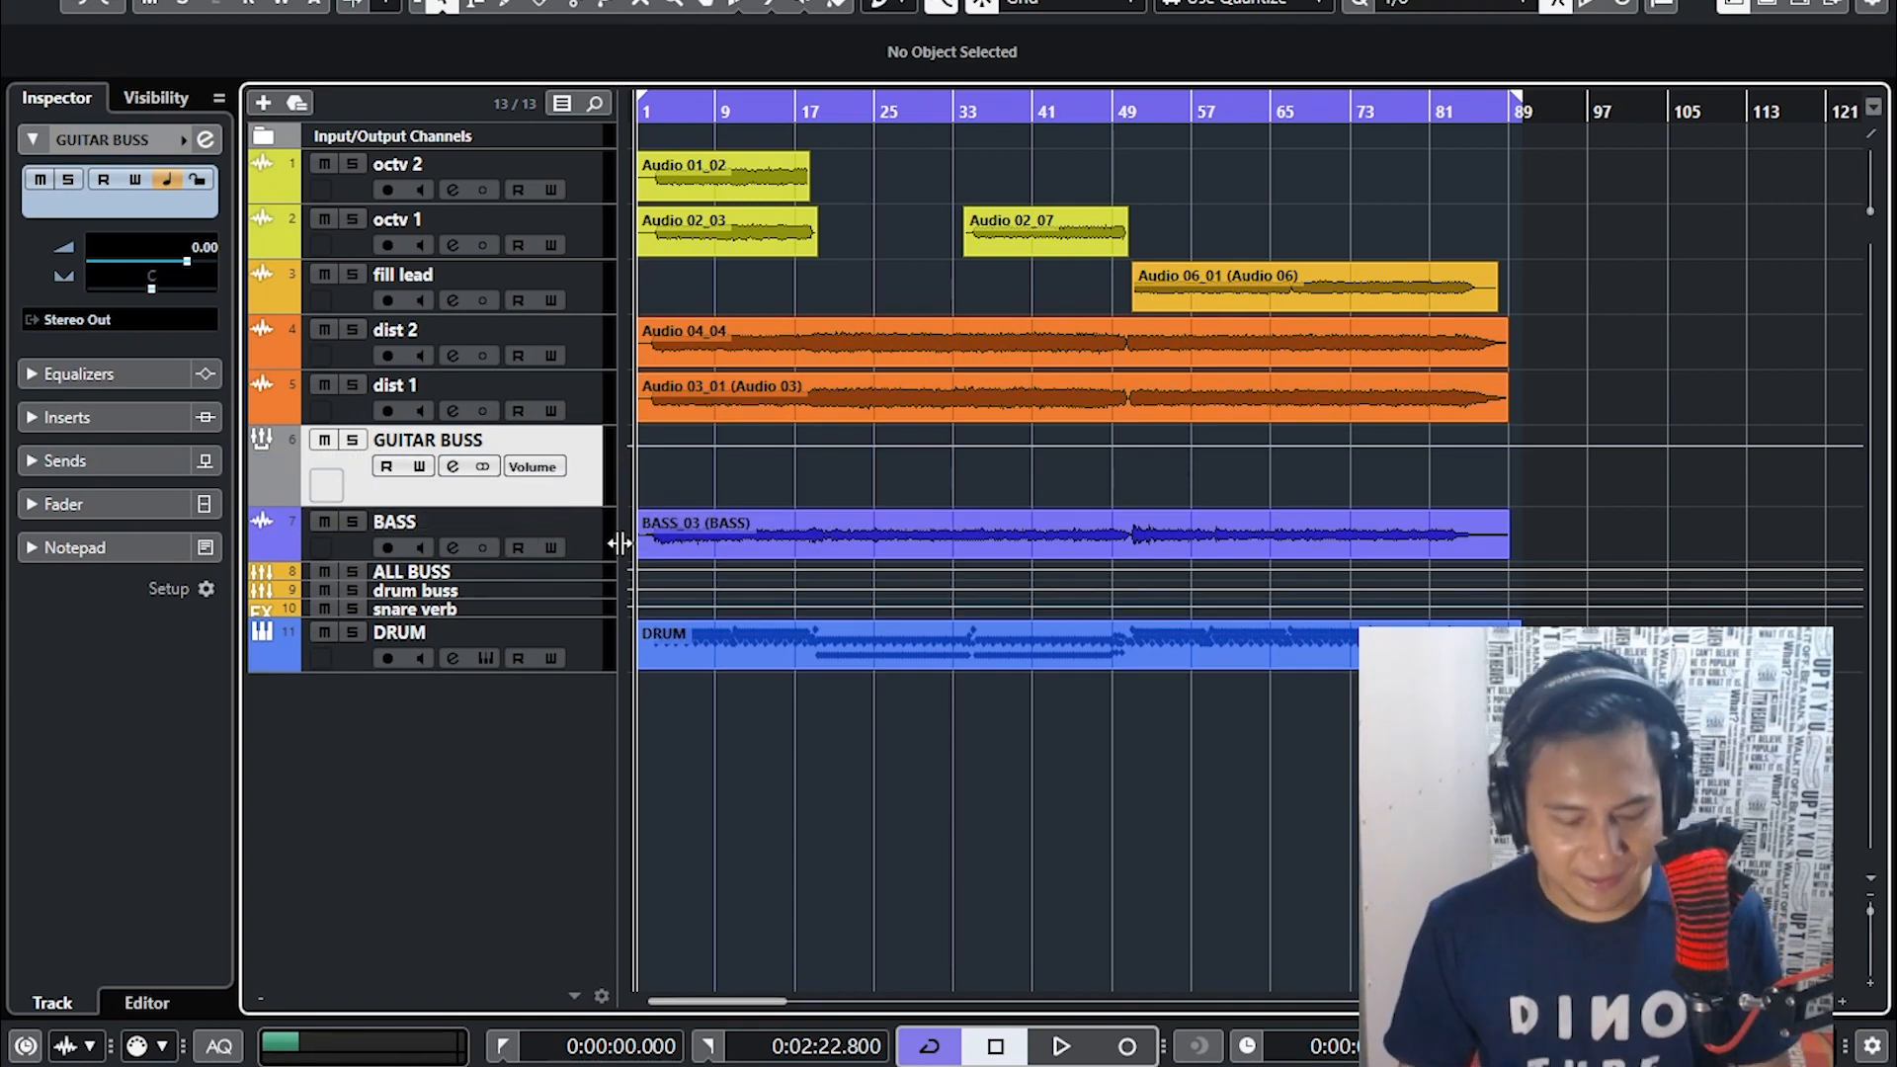
mouse_move(821, 518)
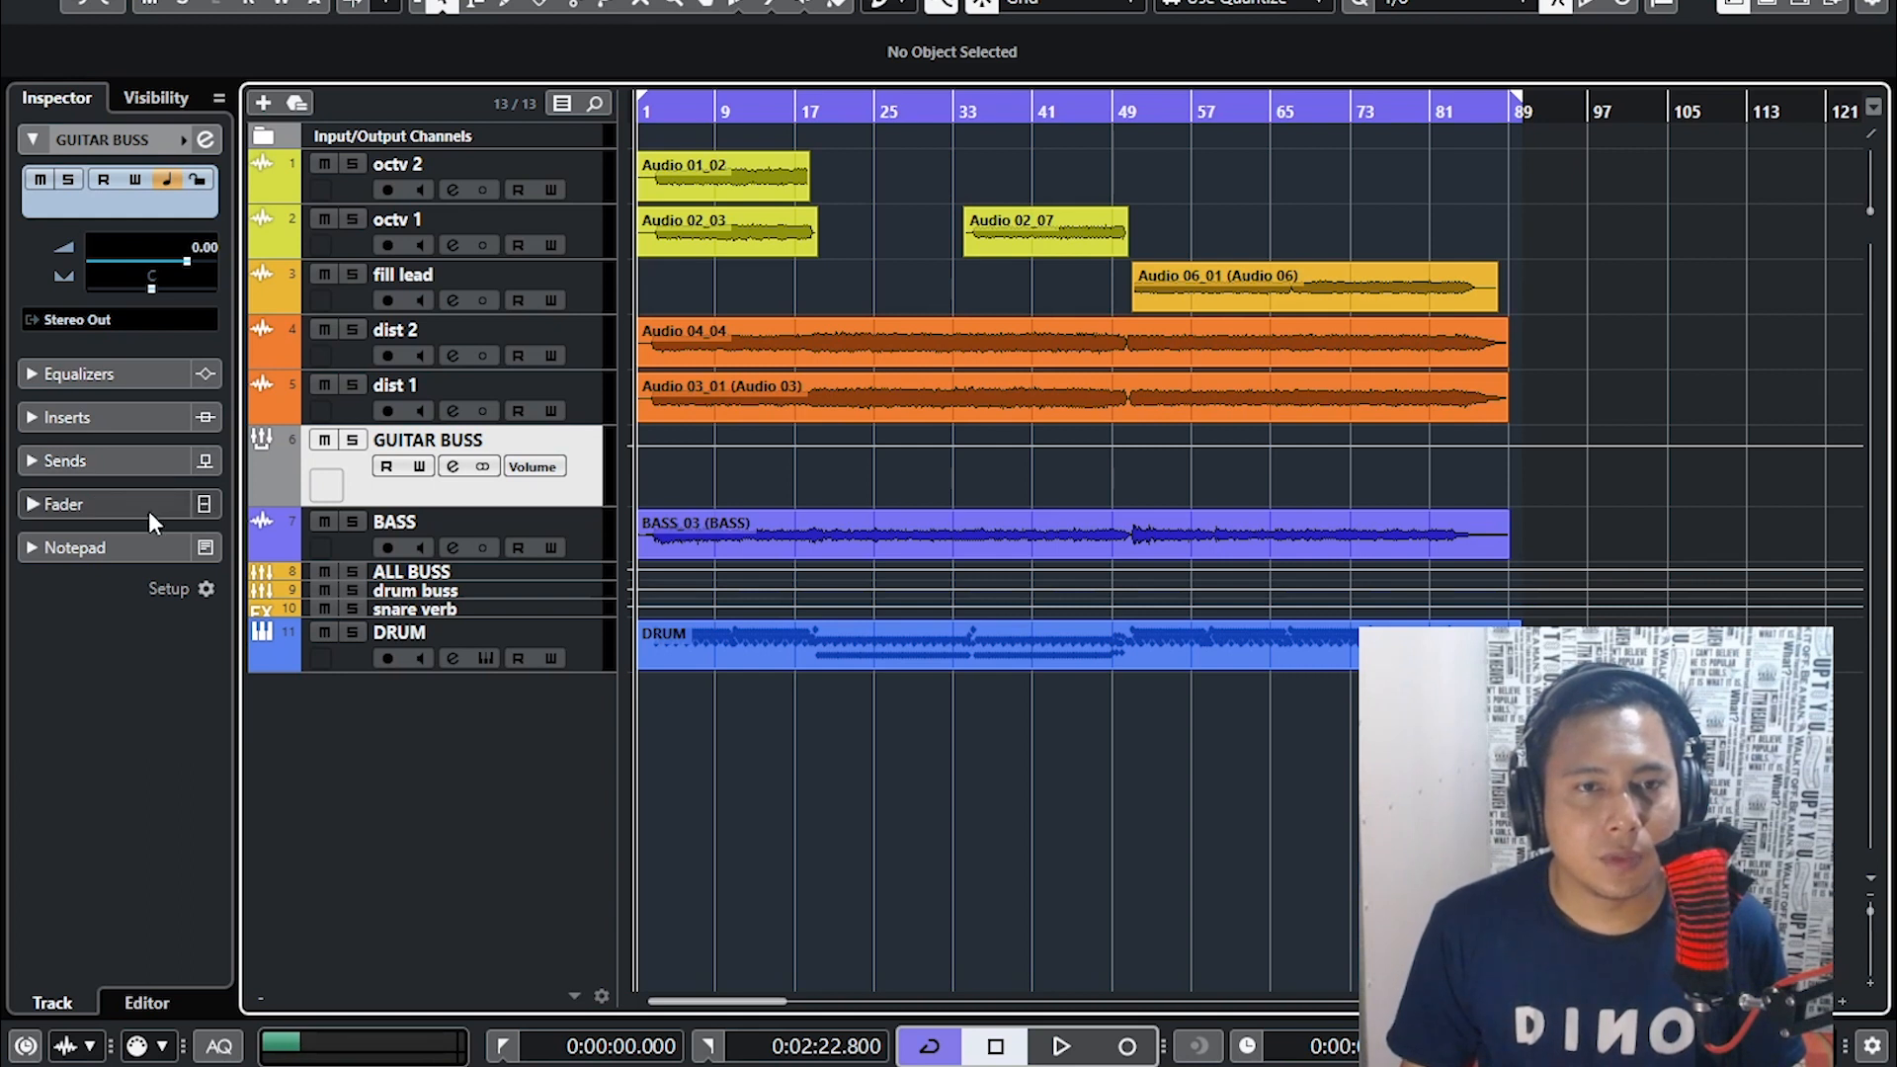
- Play GUITAR BUSS and DRUM soloed from near the song's start and lower the GUITAR BUSS fader to -5.30 dB
left_click(660, 112)
left_click(353, 440)
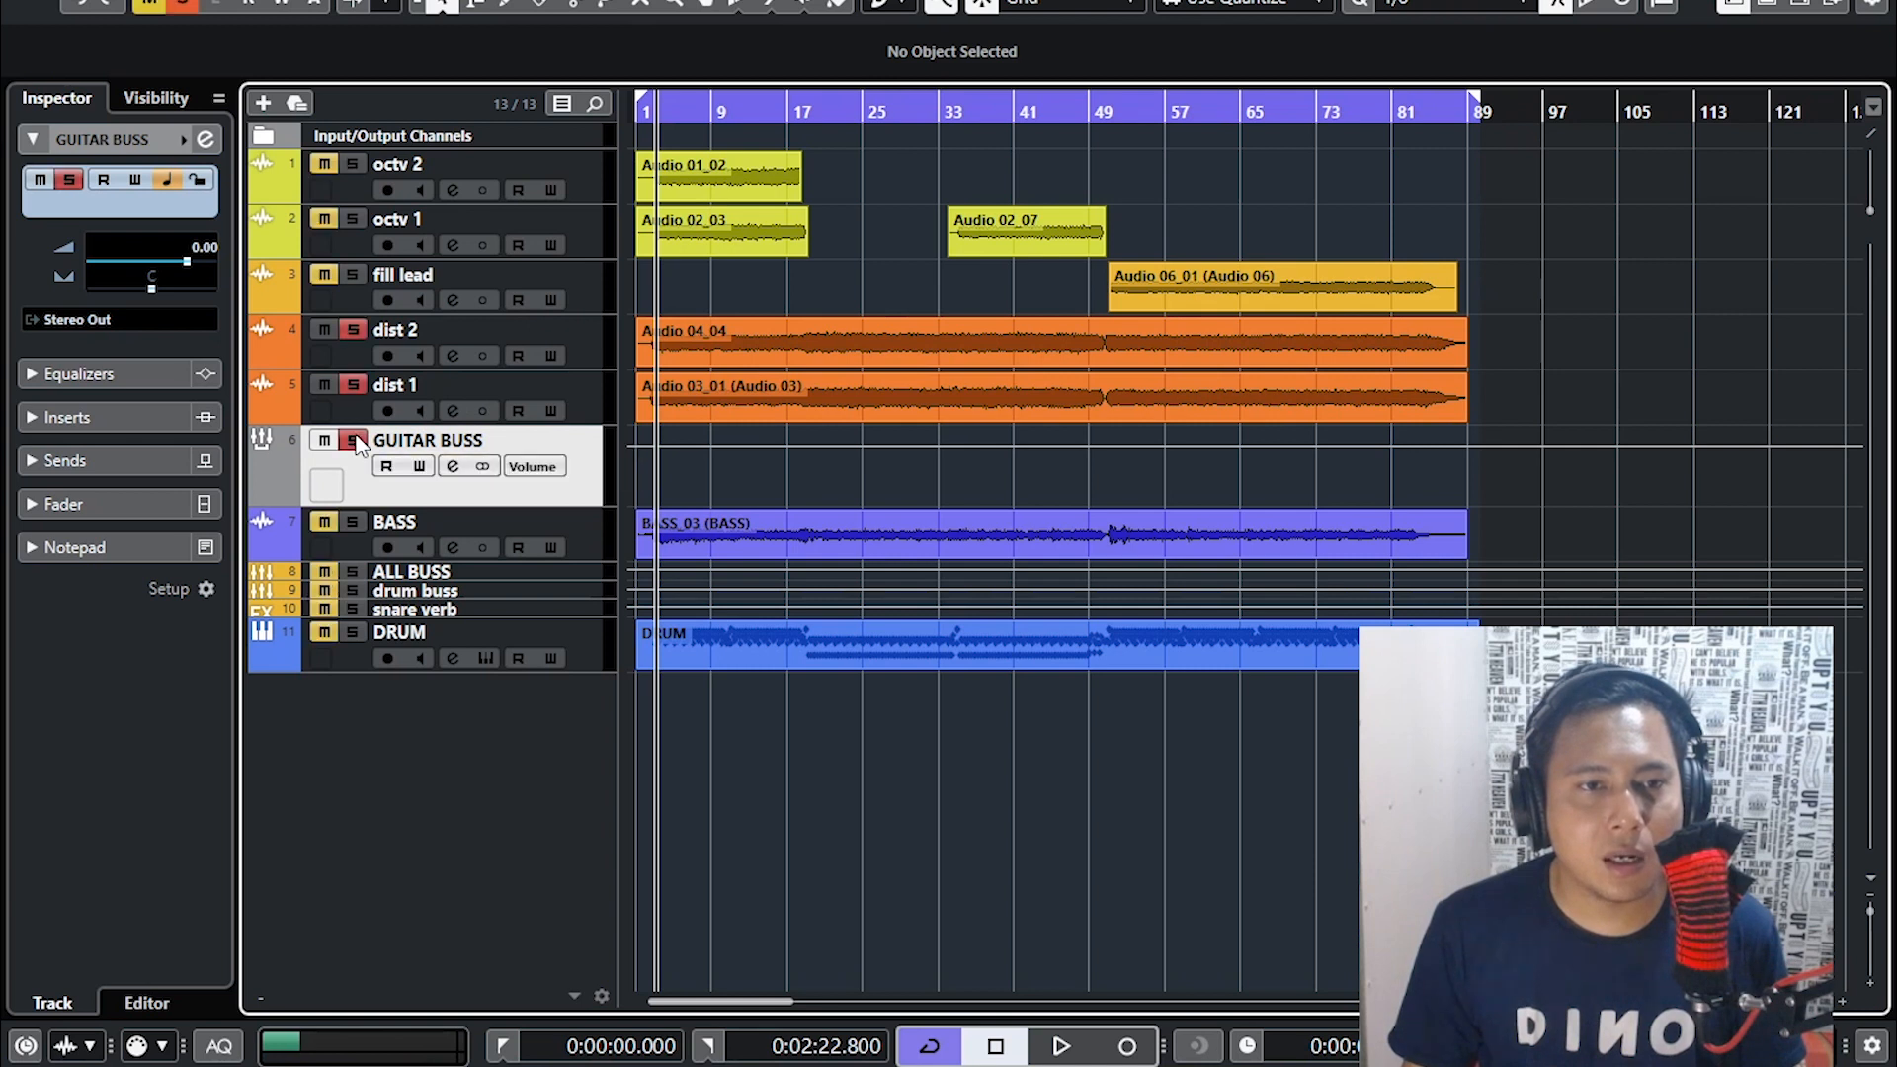
left_click(358, 635)
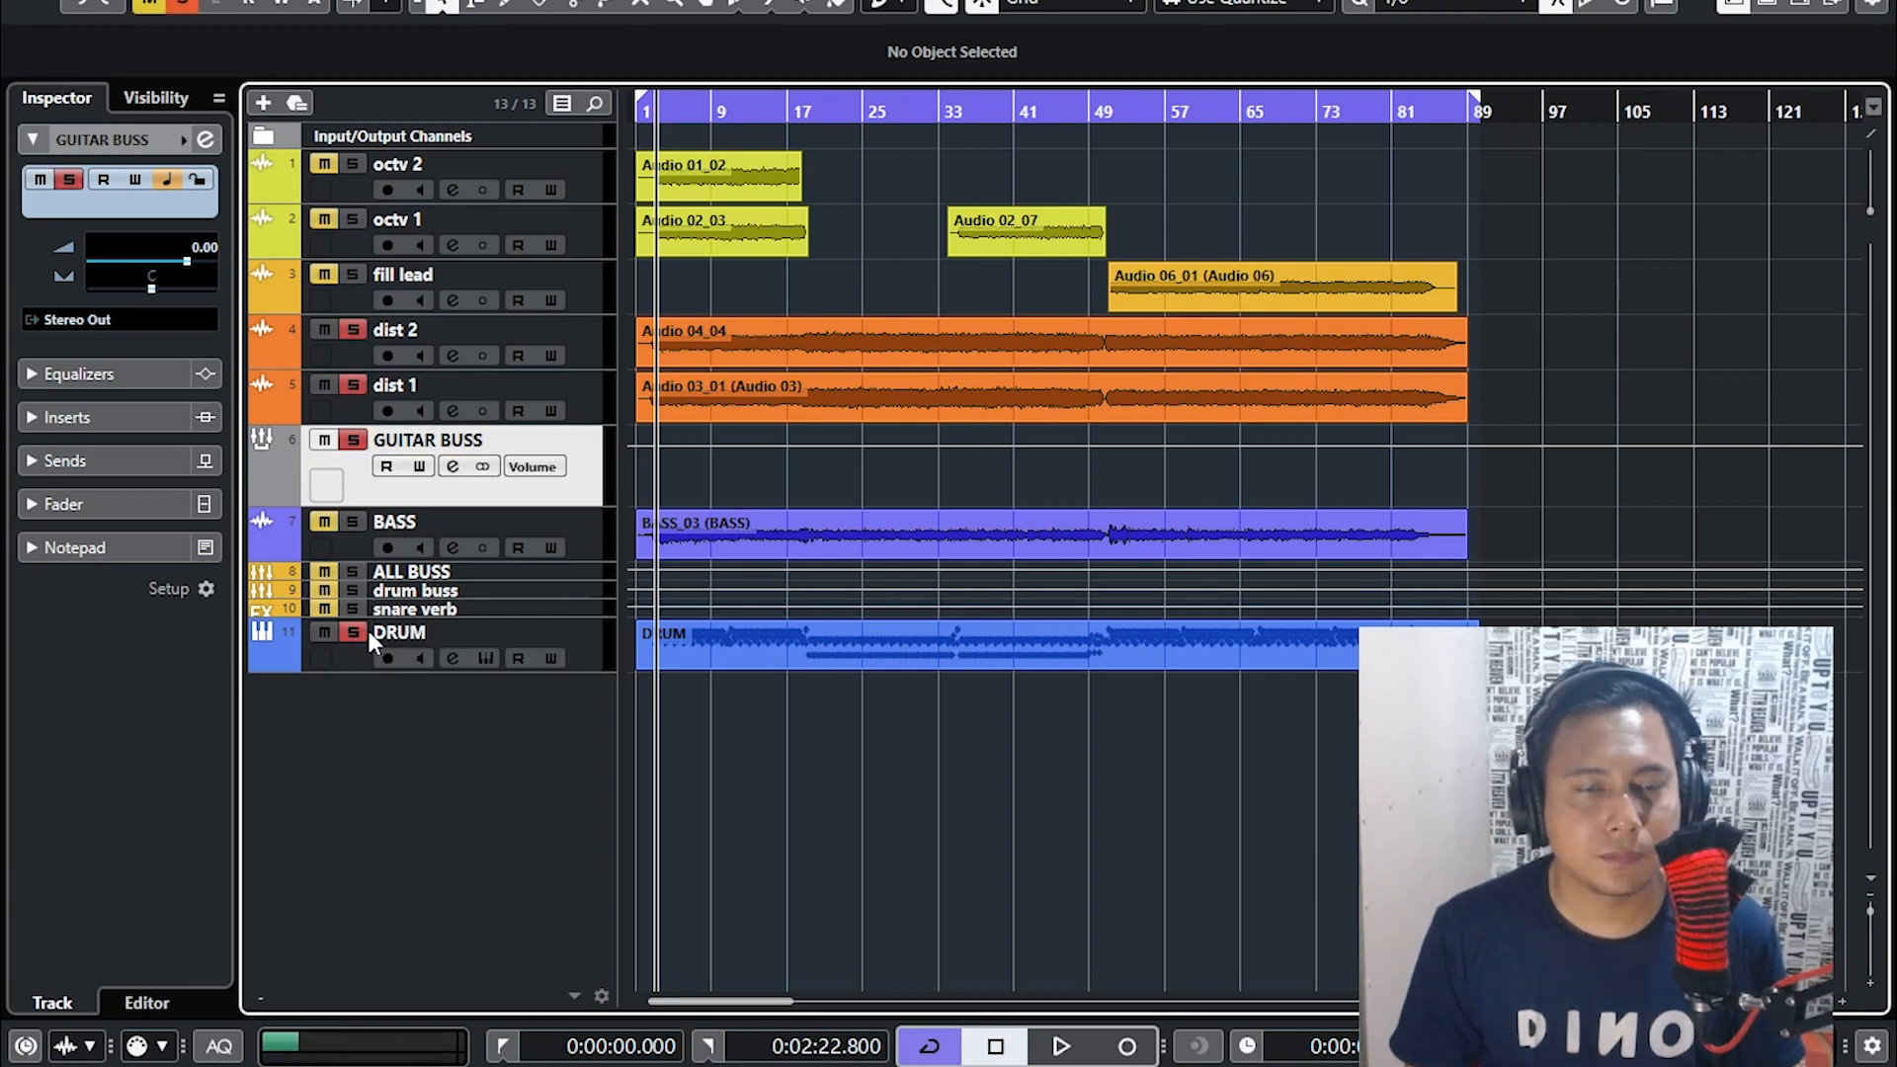
key("space")
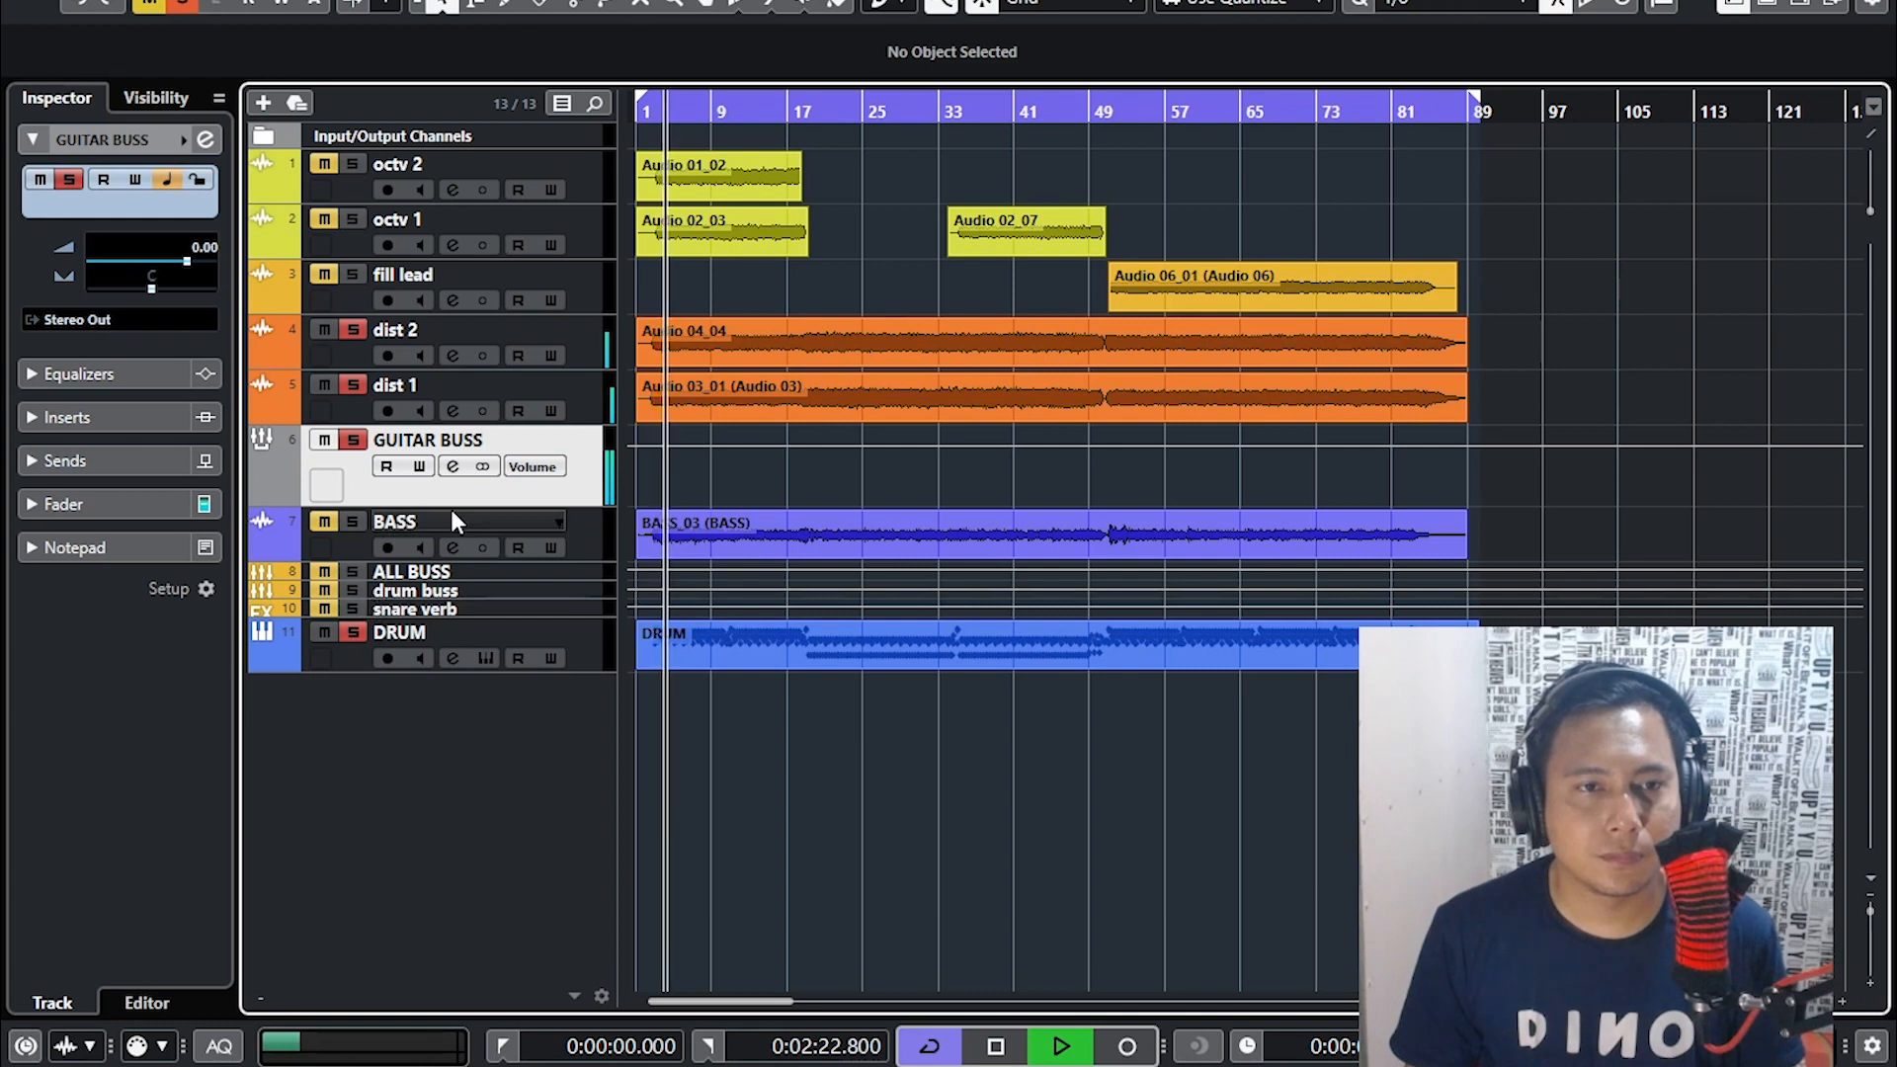
left_click(140, 502)
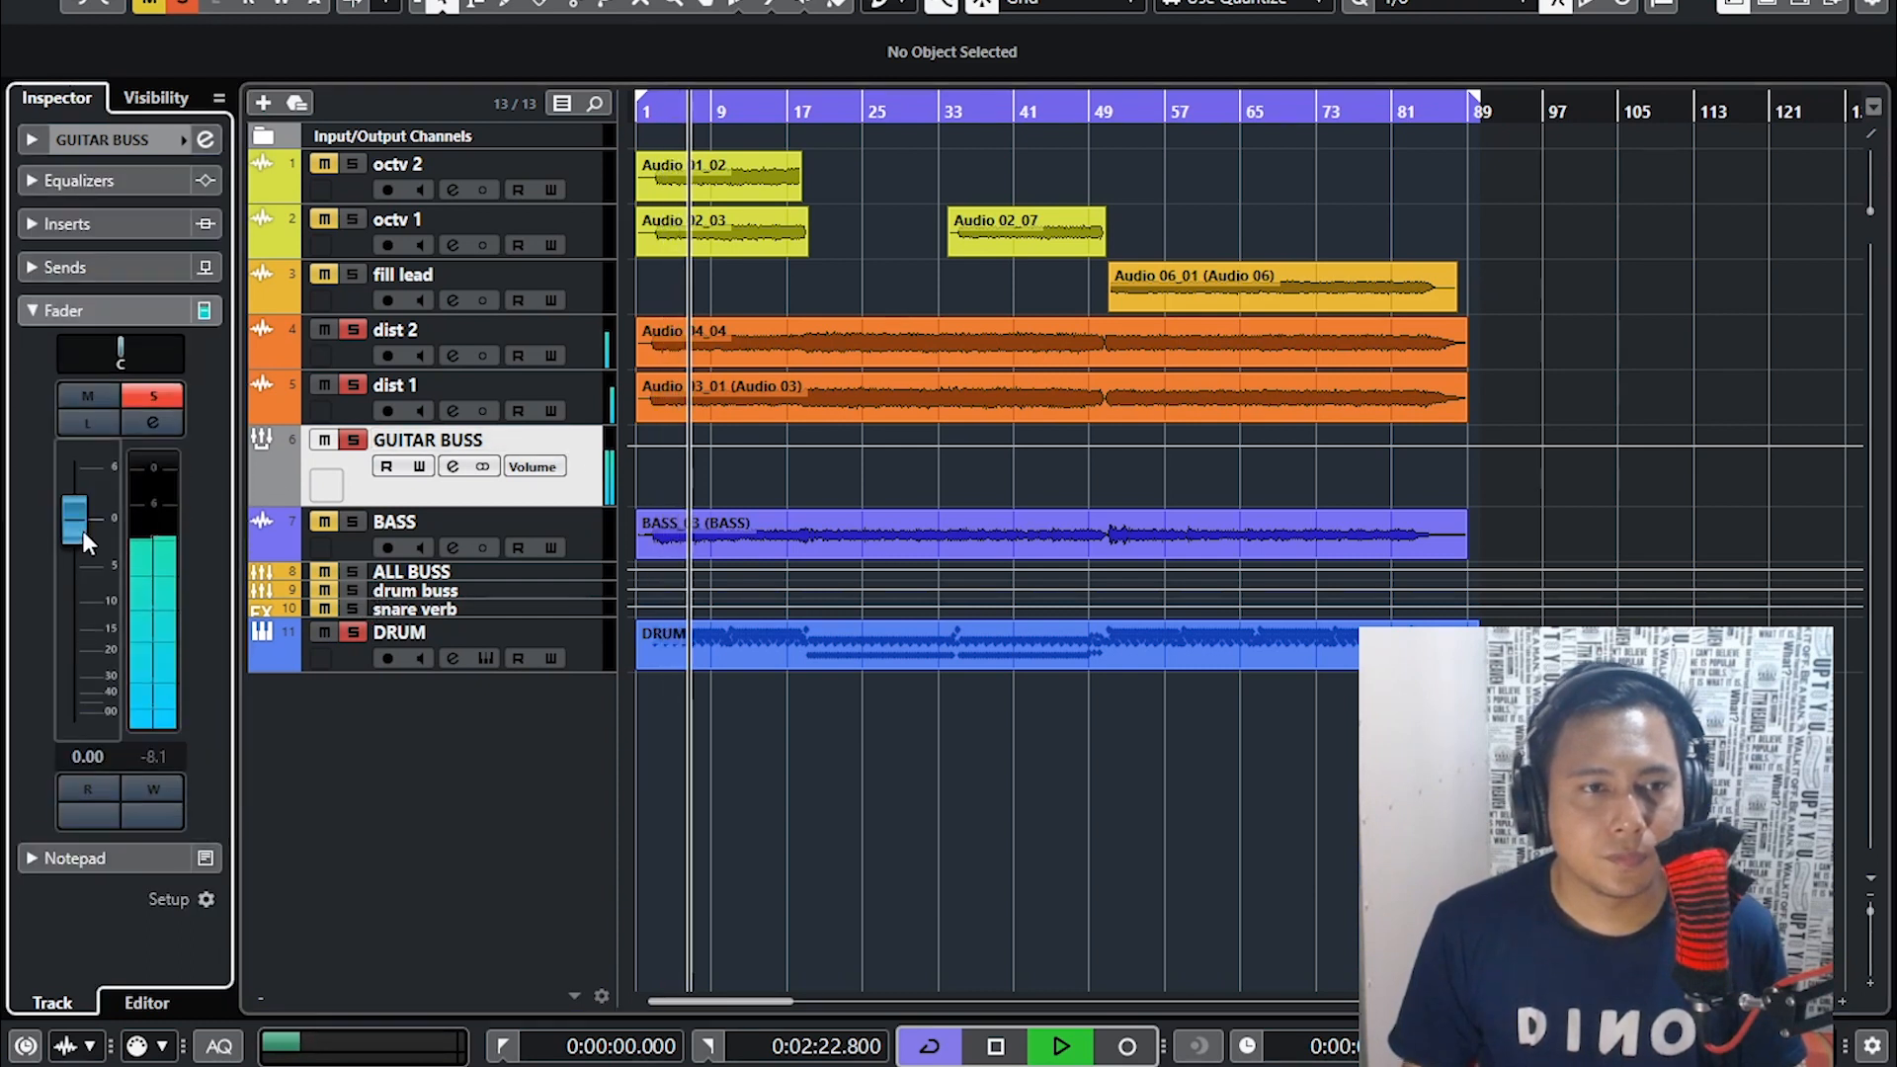
left_click_drag(83, 531, 92, 583)
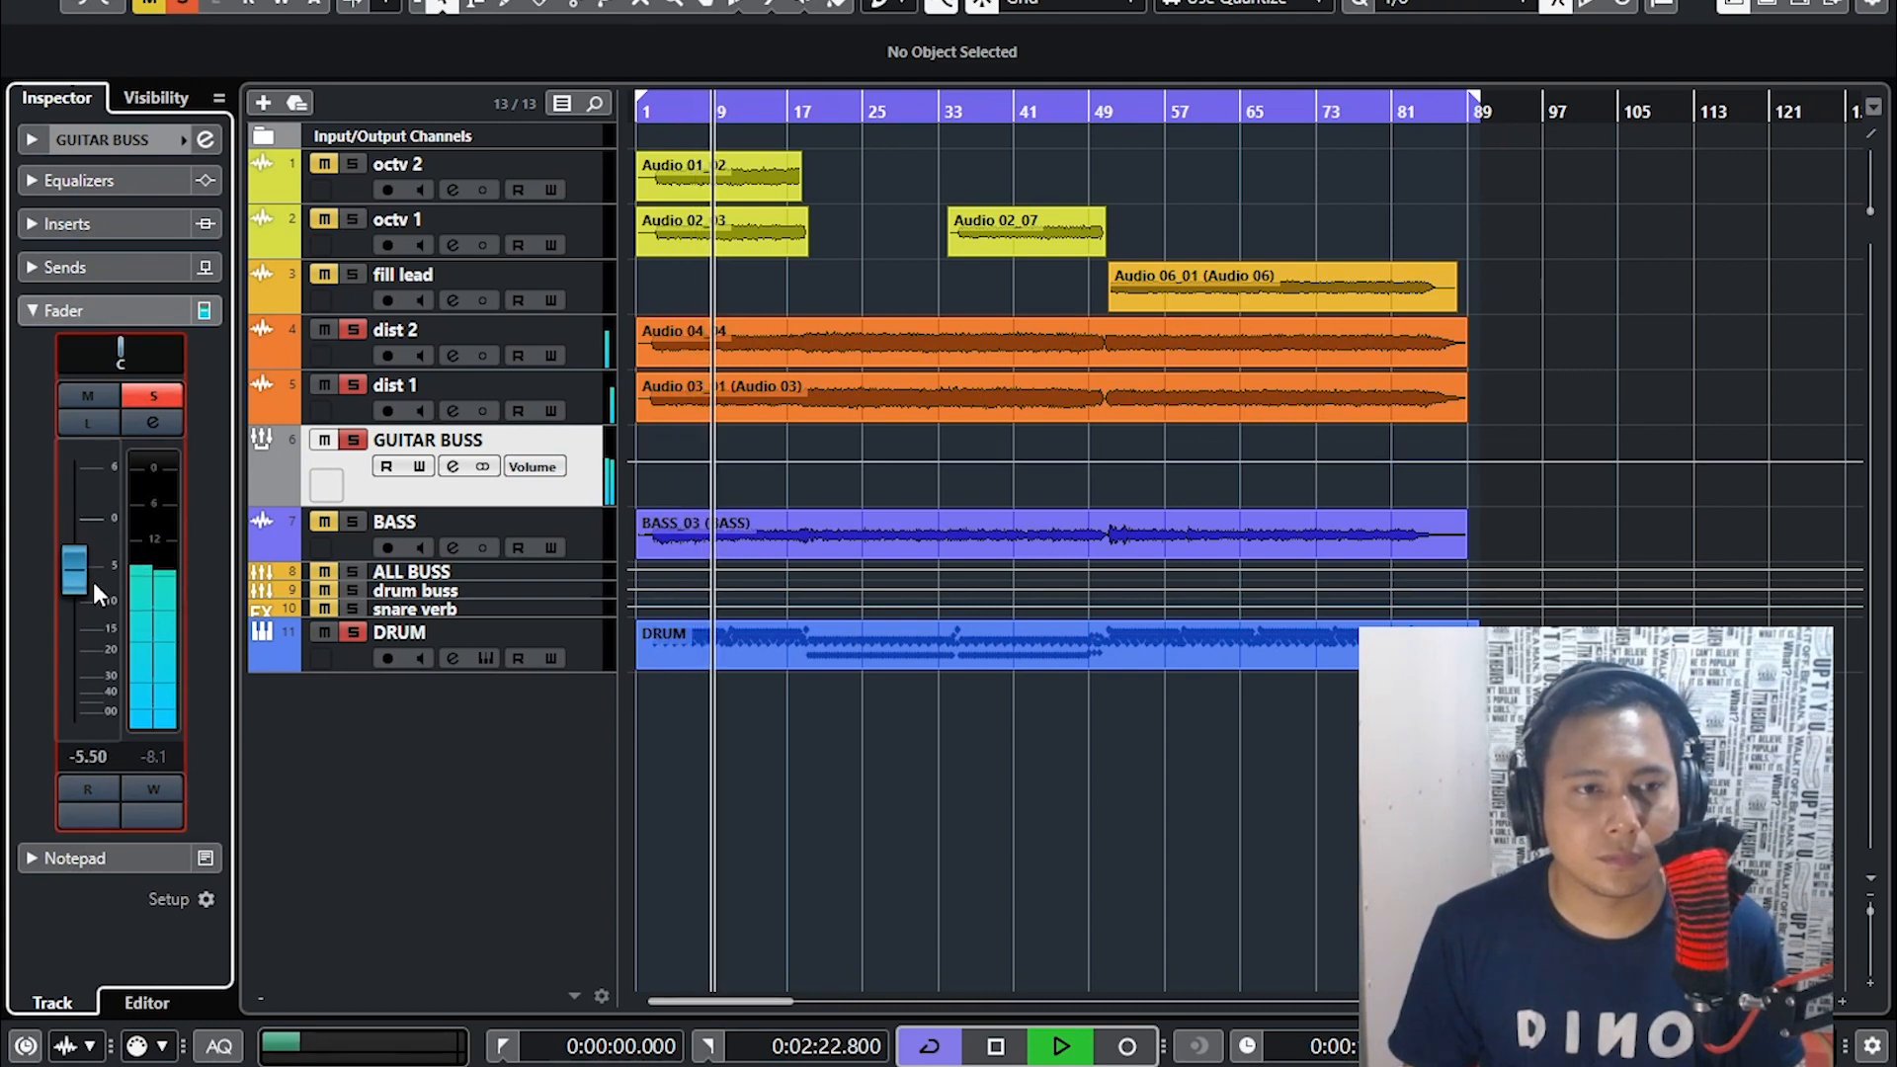
left_click_drag(93, 583, 93, 580)
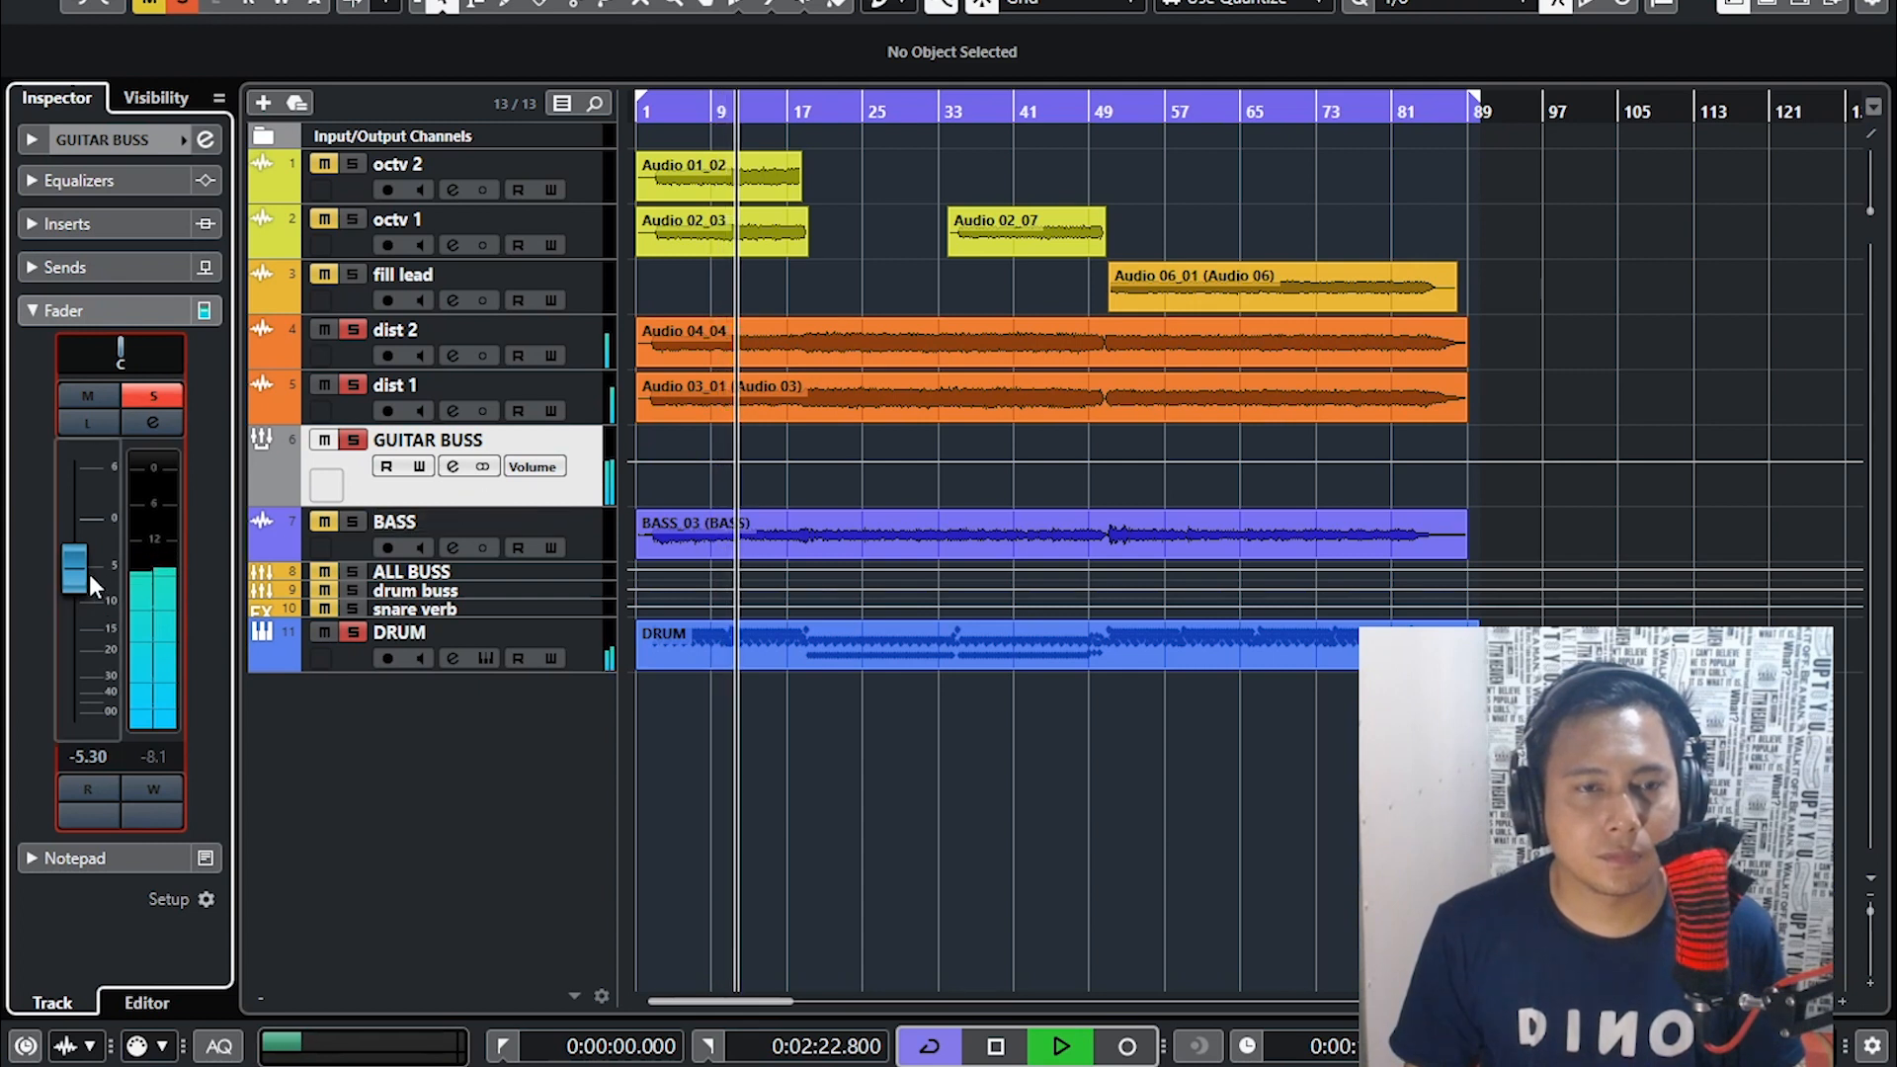
- Stop playback, clear all solo and mute states, and collapse the GUITAR BUSS fader section
key("space")
left_click(353, 440)
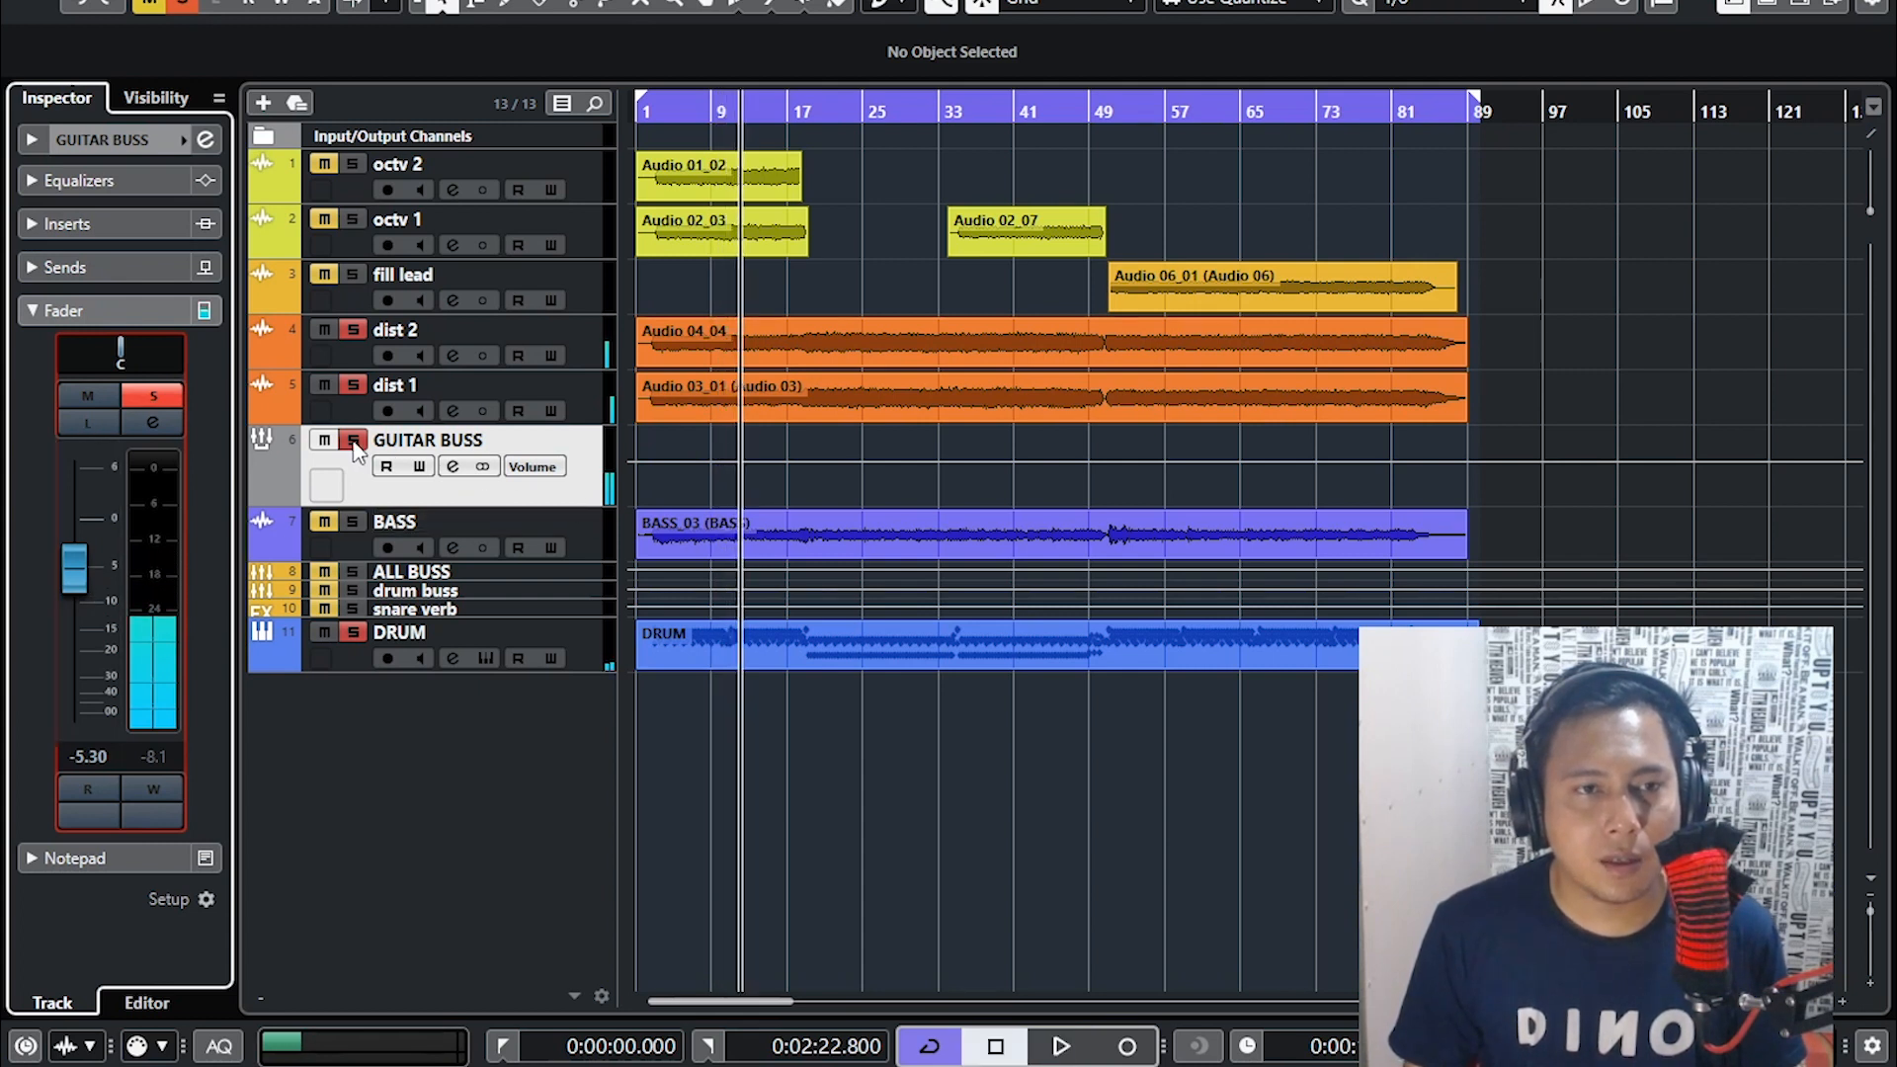
left_click(110, 316)
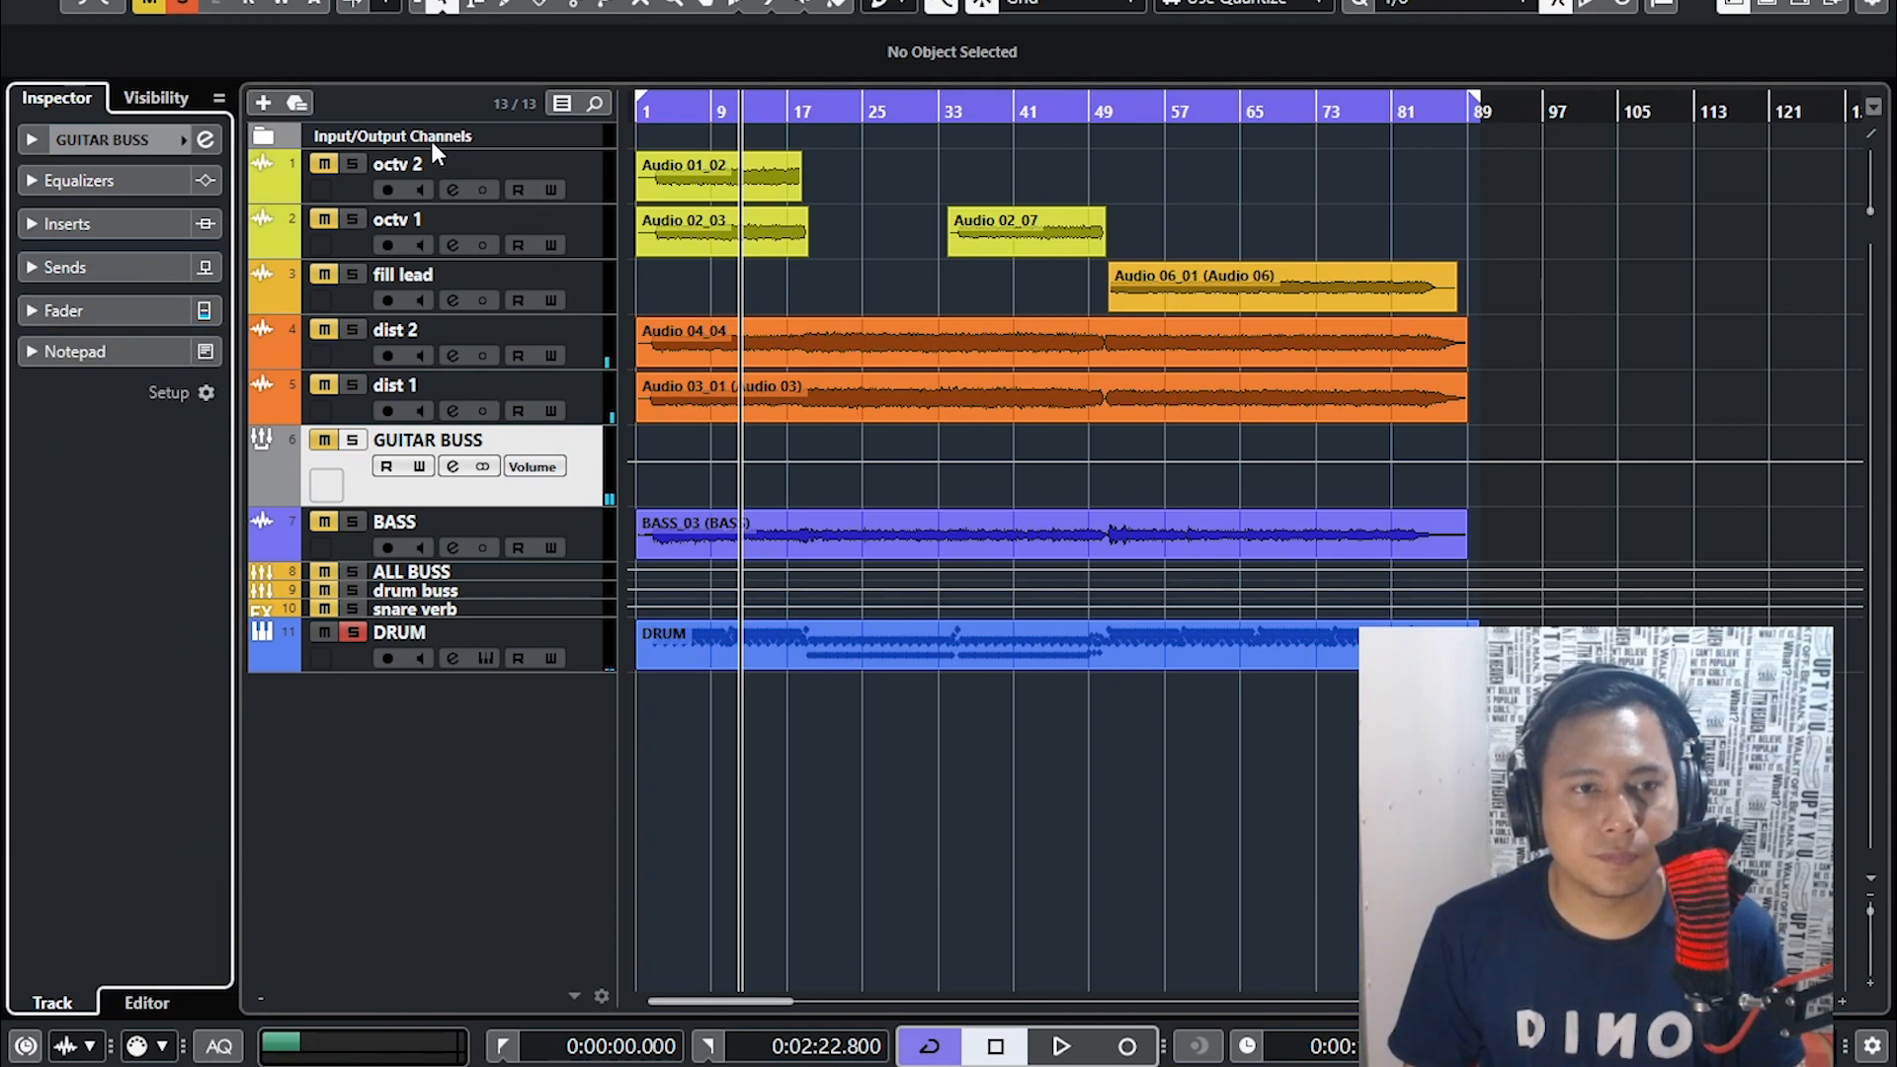
left_click(149, 4)
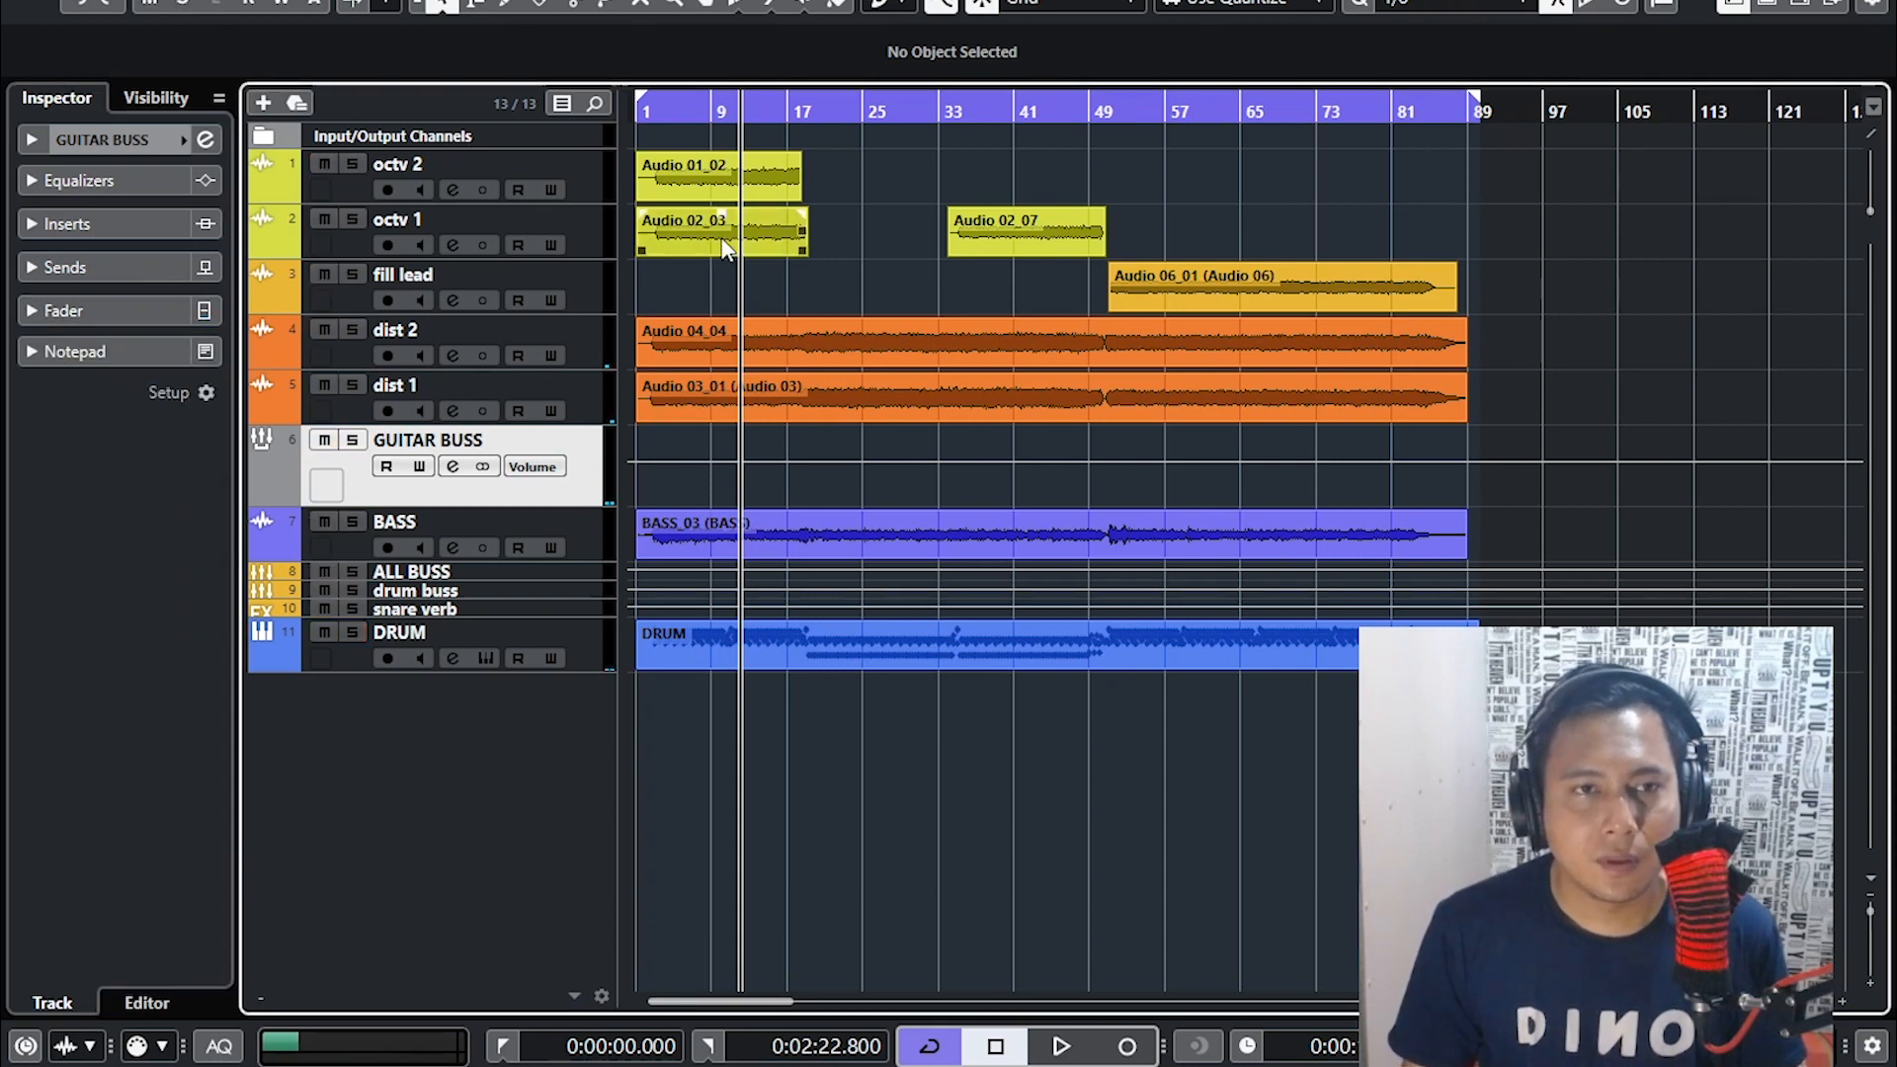
- Select the octv 2 and octv 1 tracks together
left_click(599, 181)
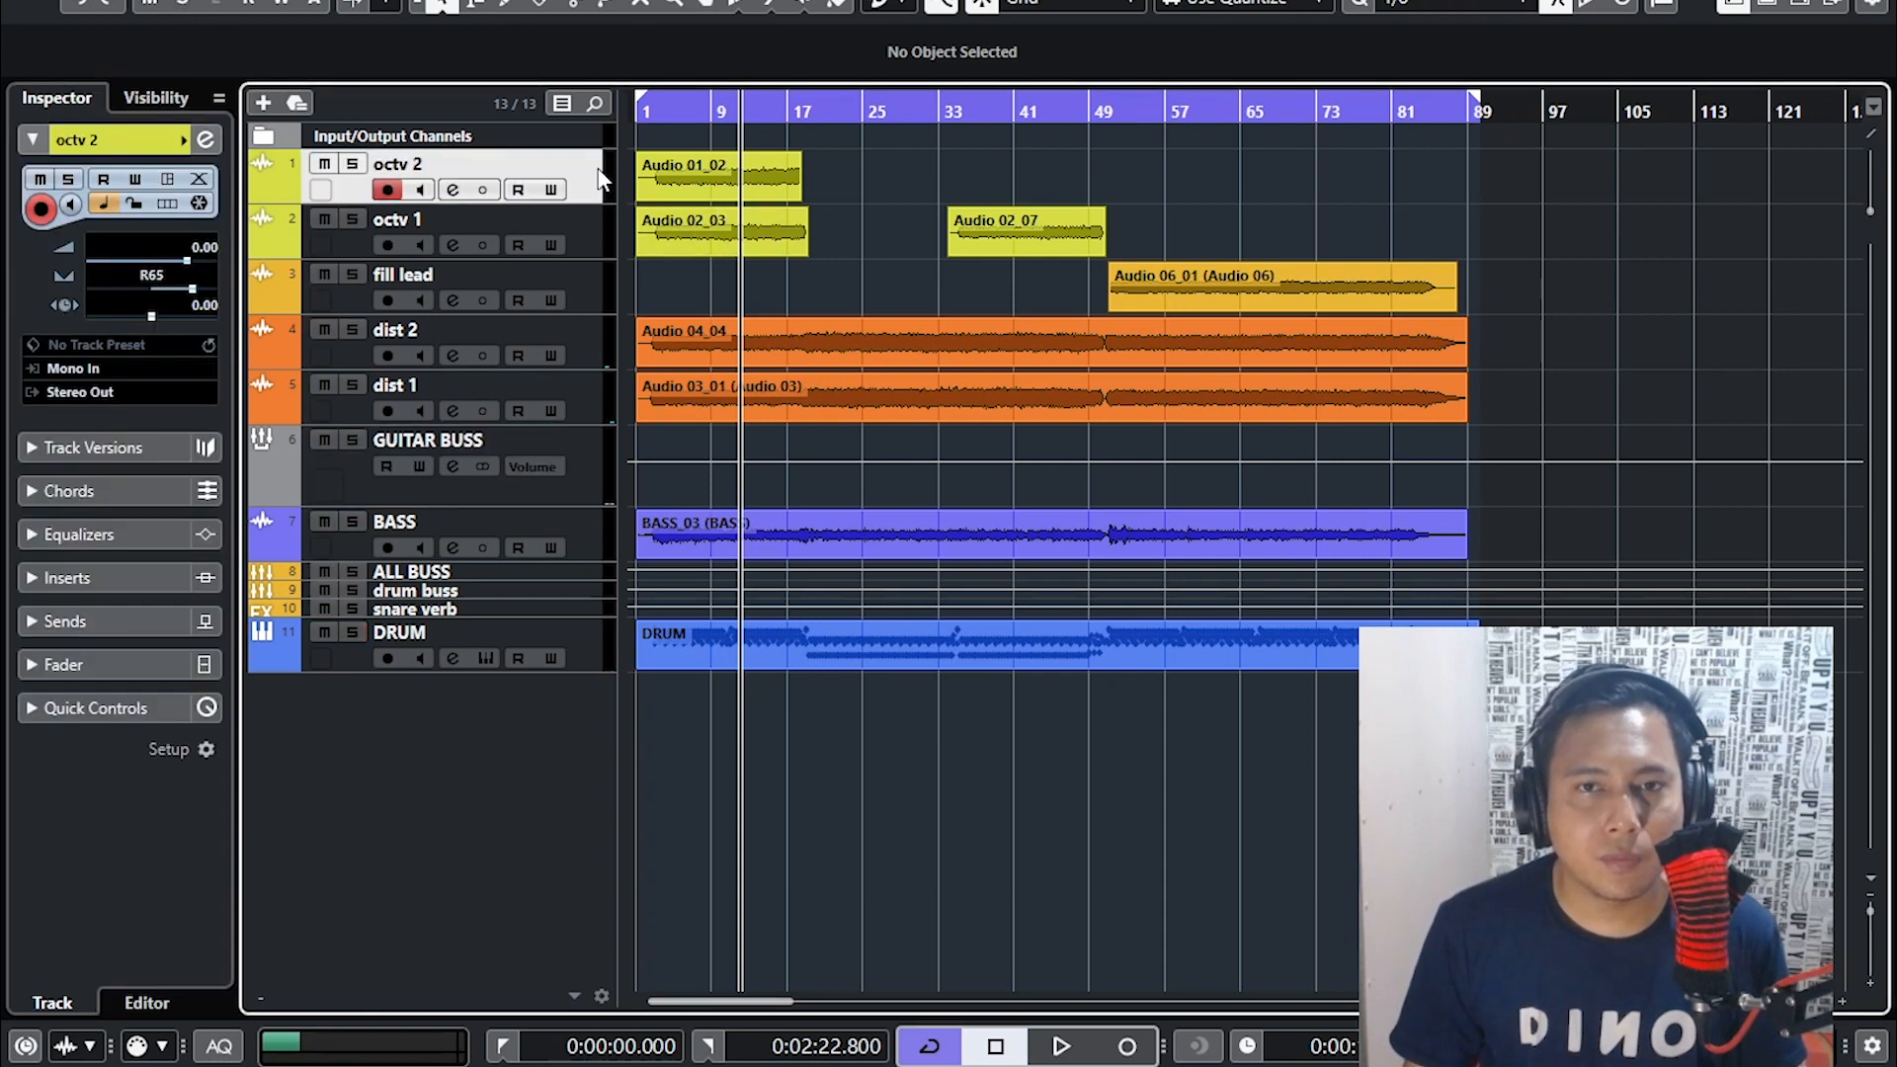
left_click(600, 237, "shift")
right_click(599, 233)
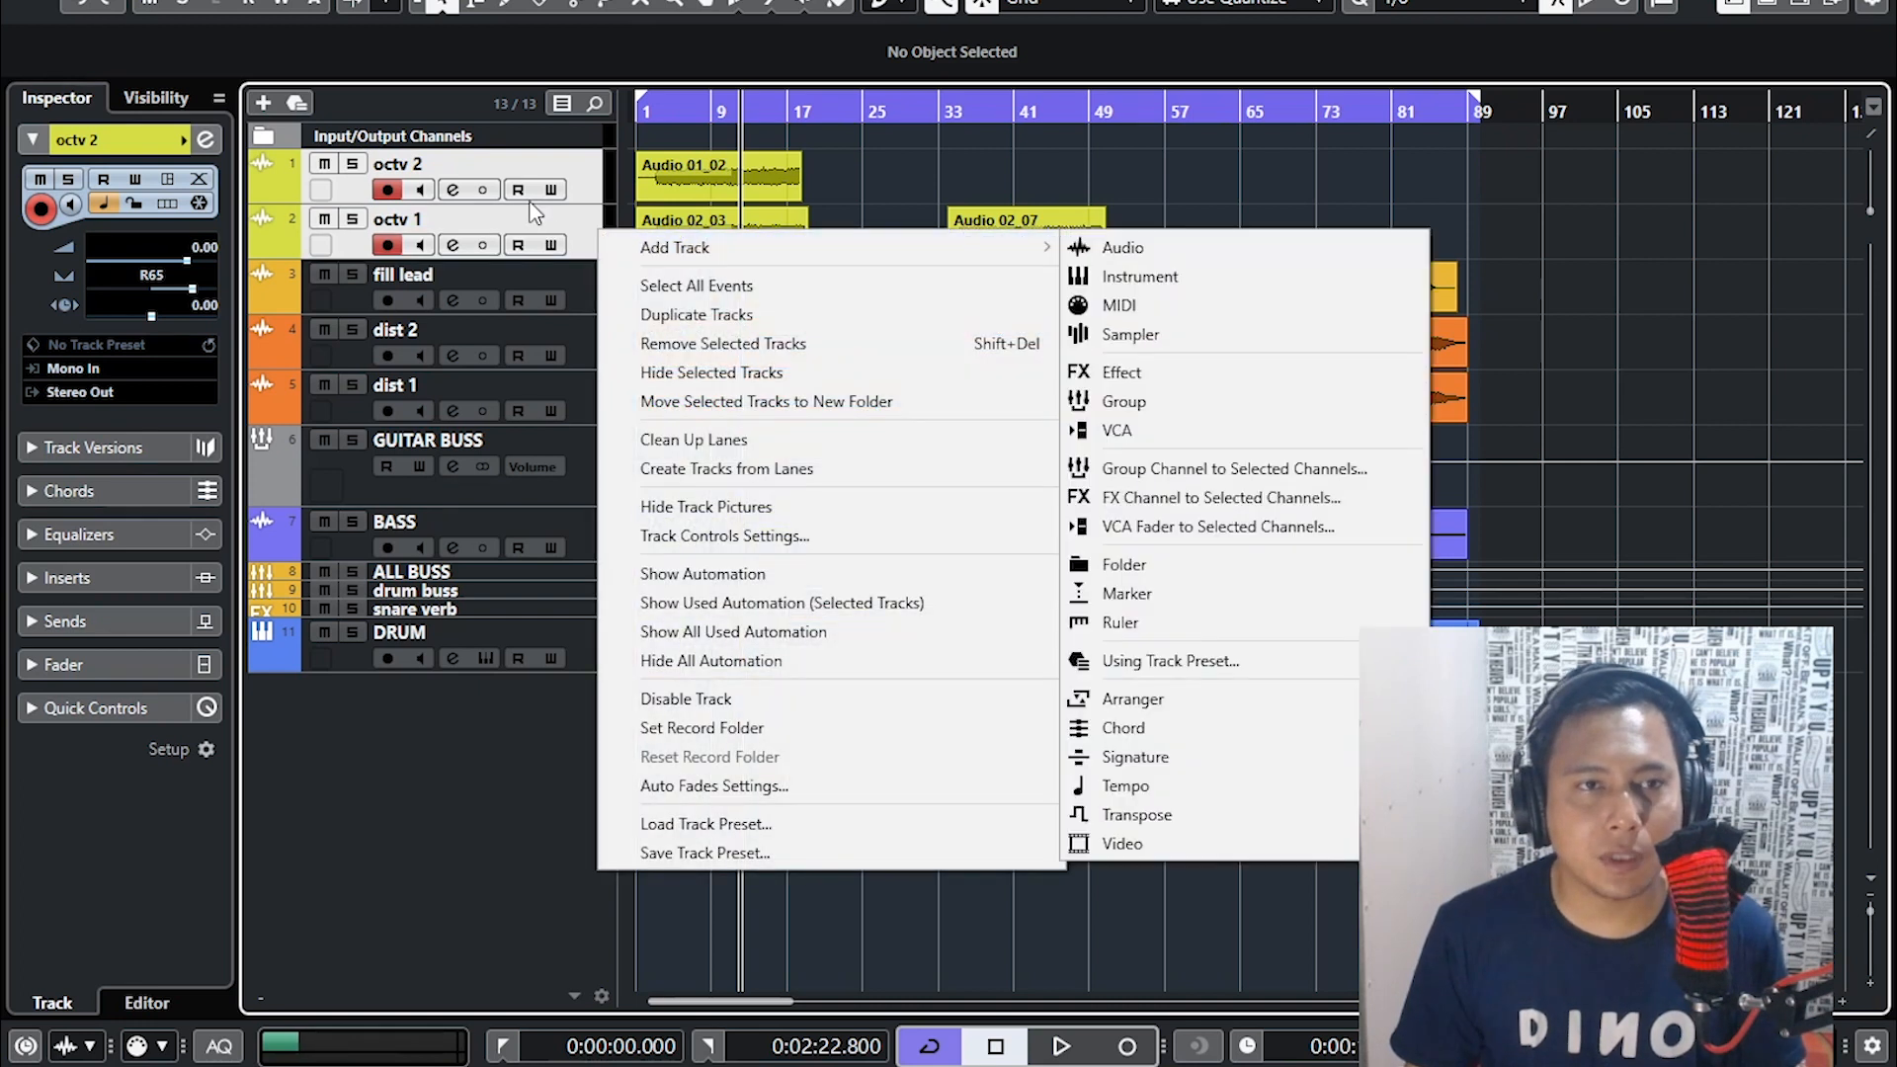
mouse_move(1034, 249)
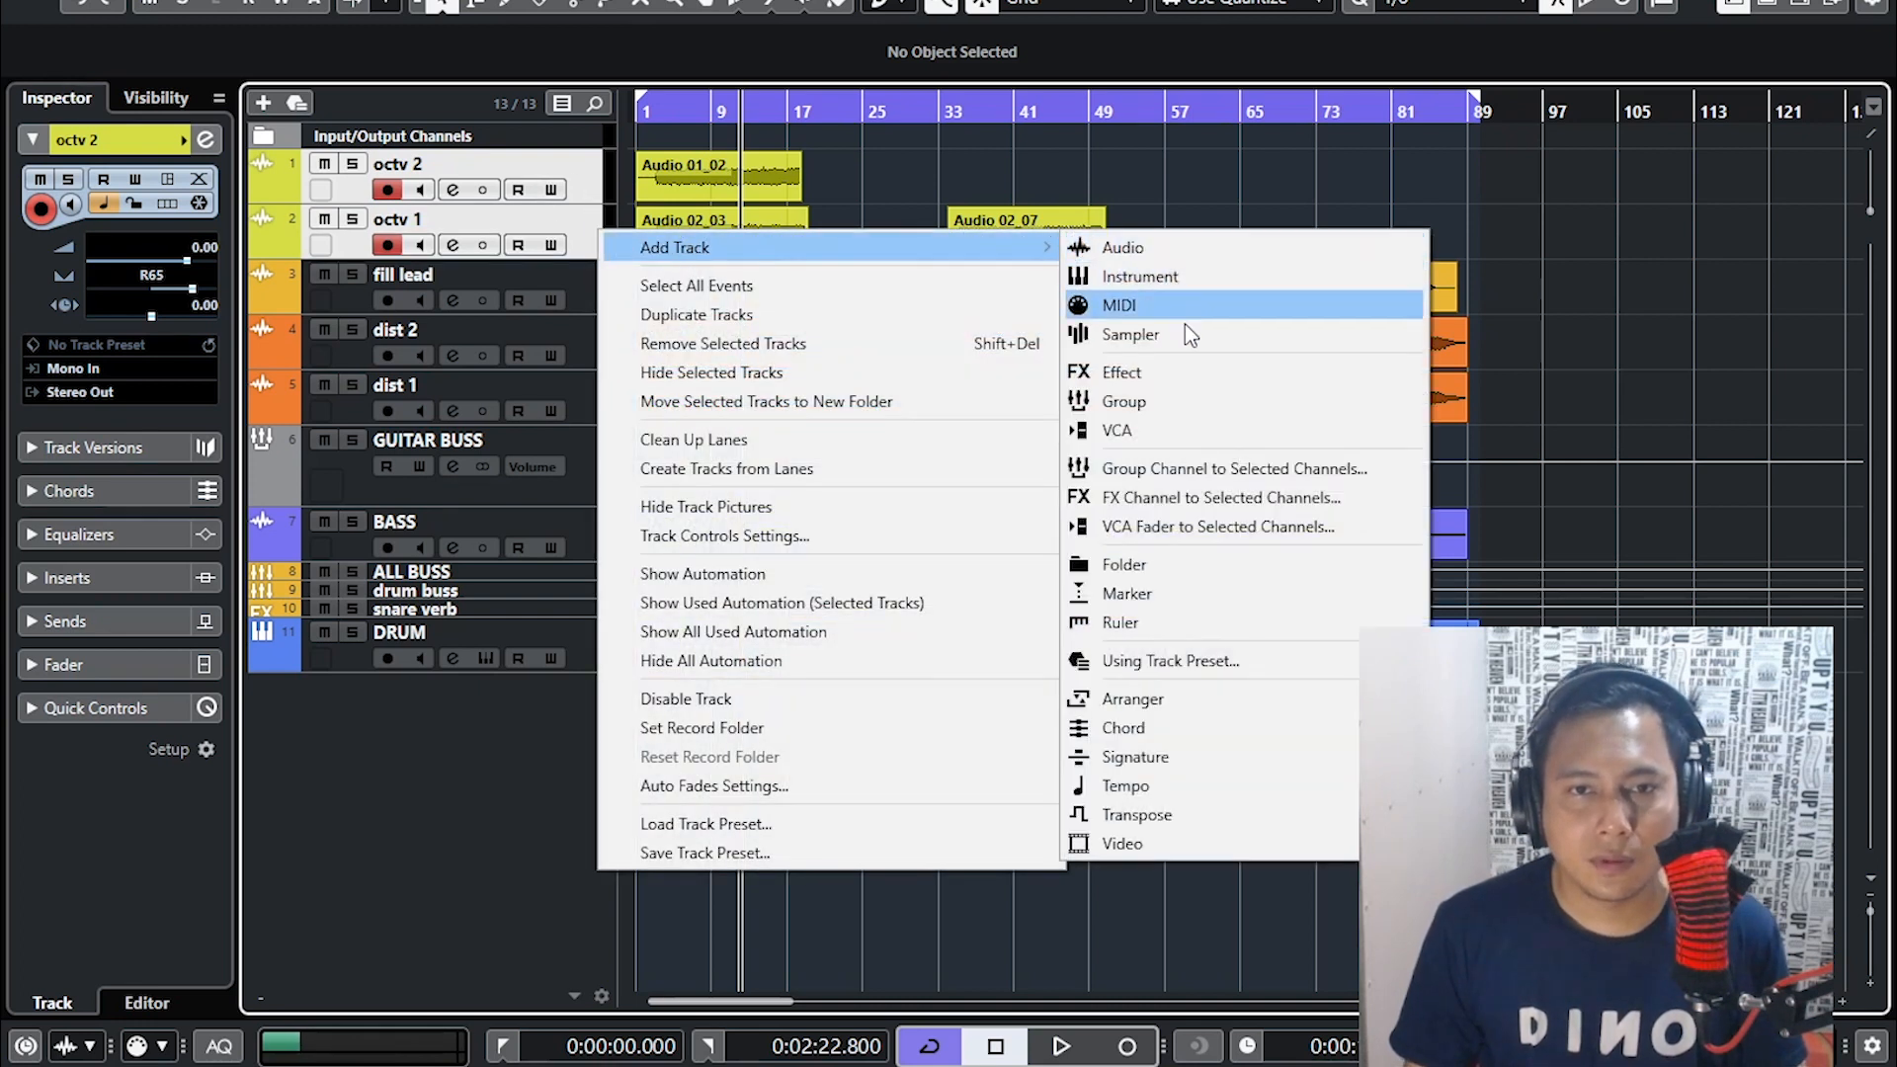
left_click(1199, 497)
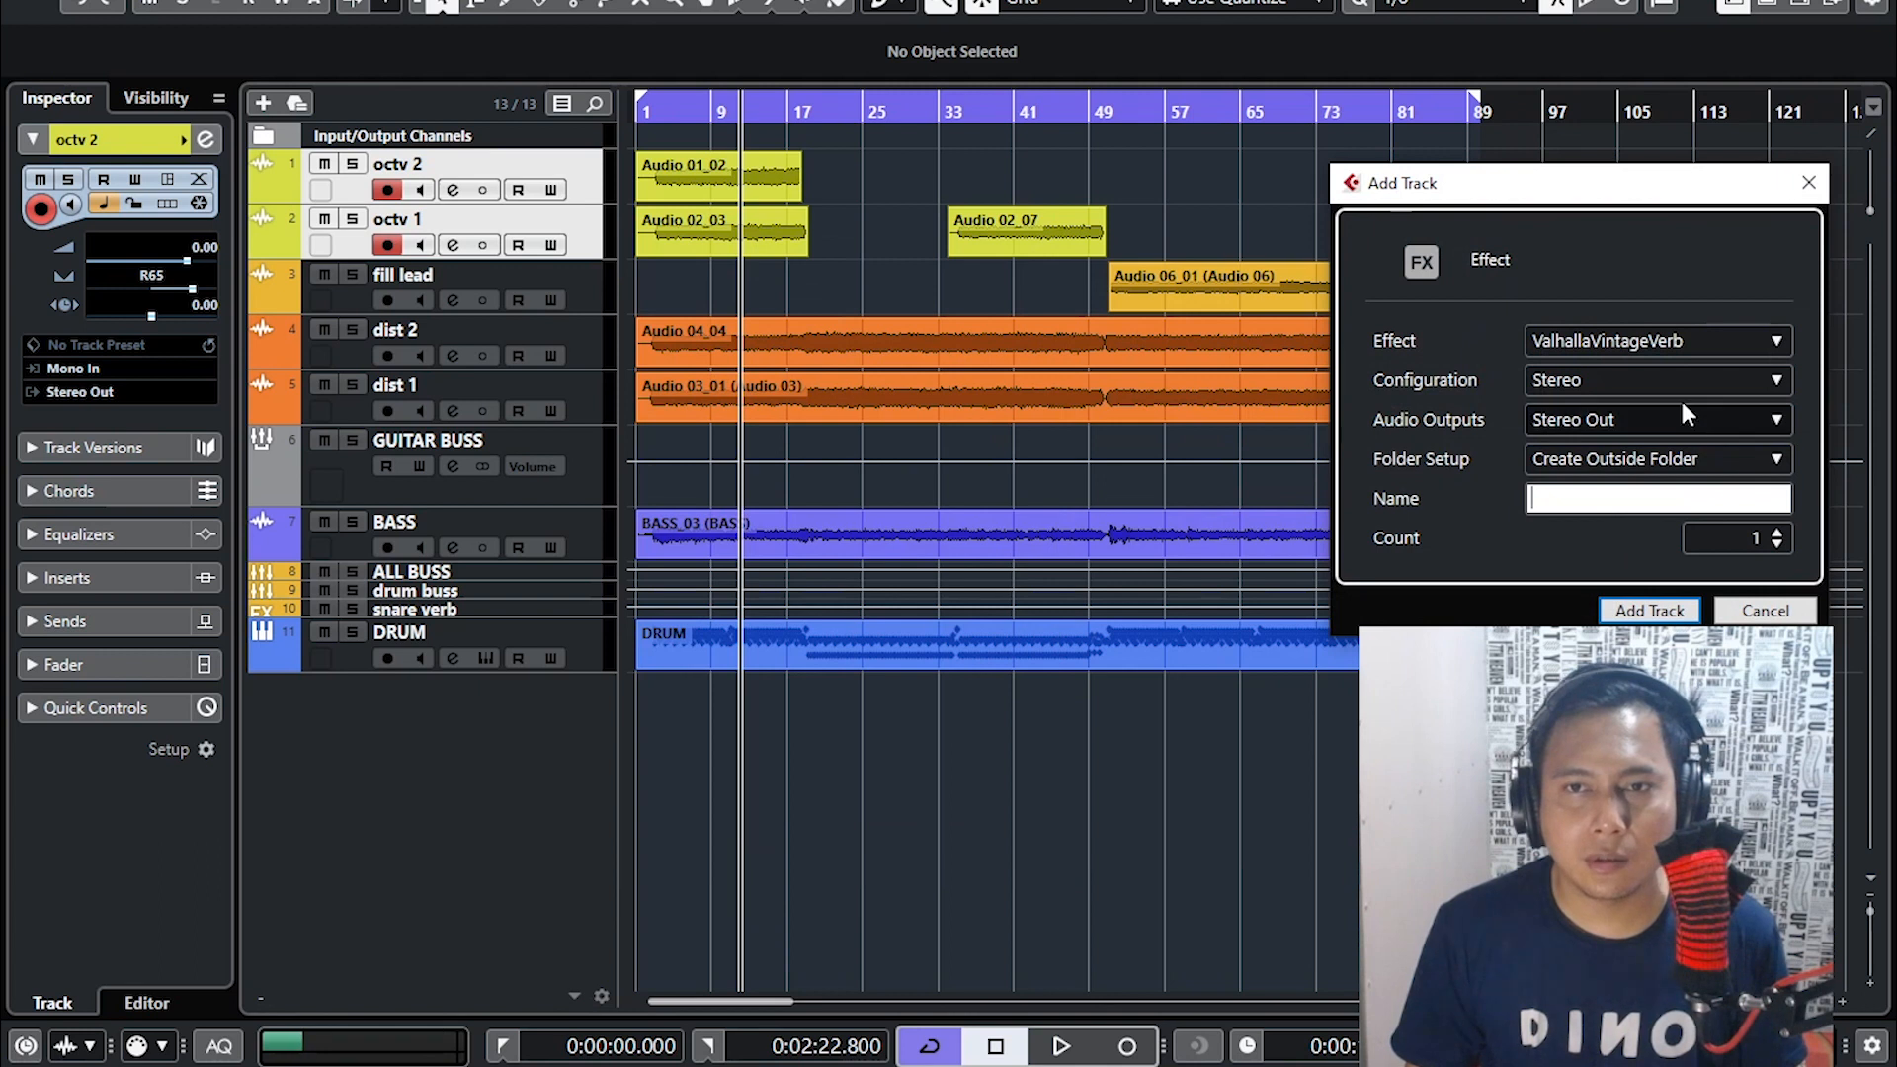
left_click(1766, 610)
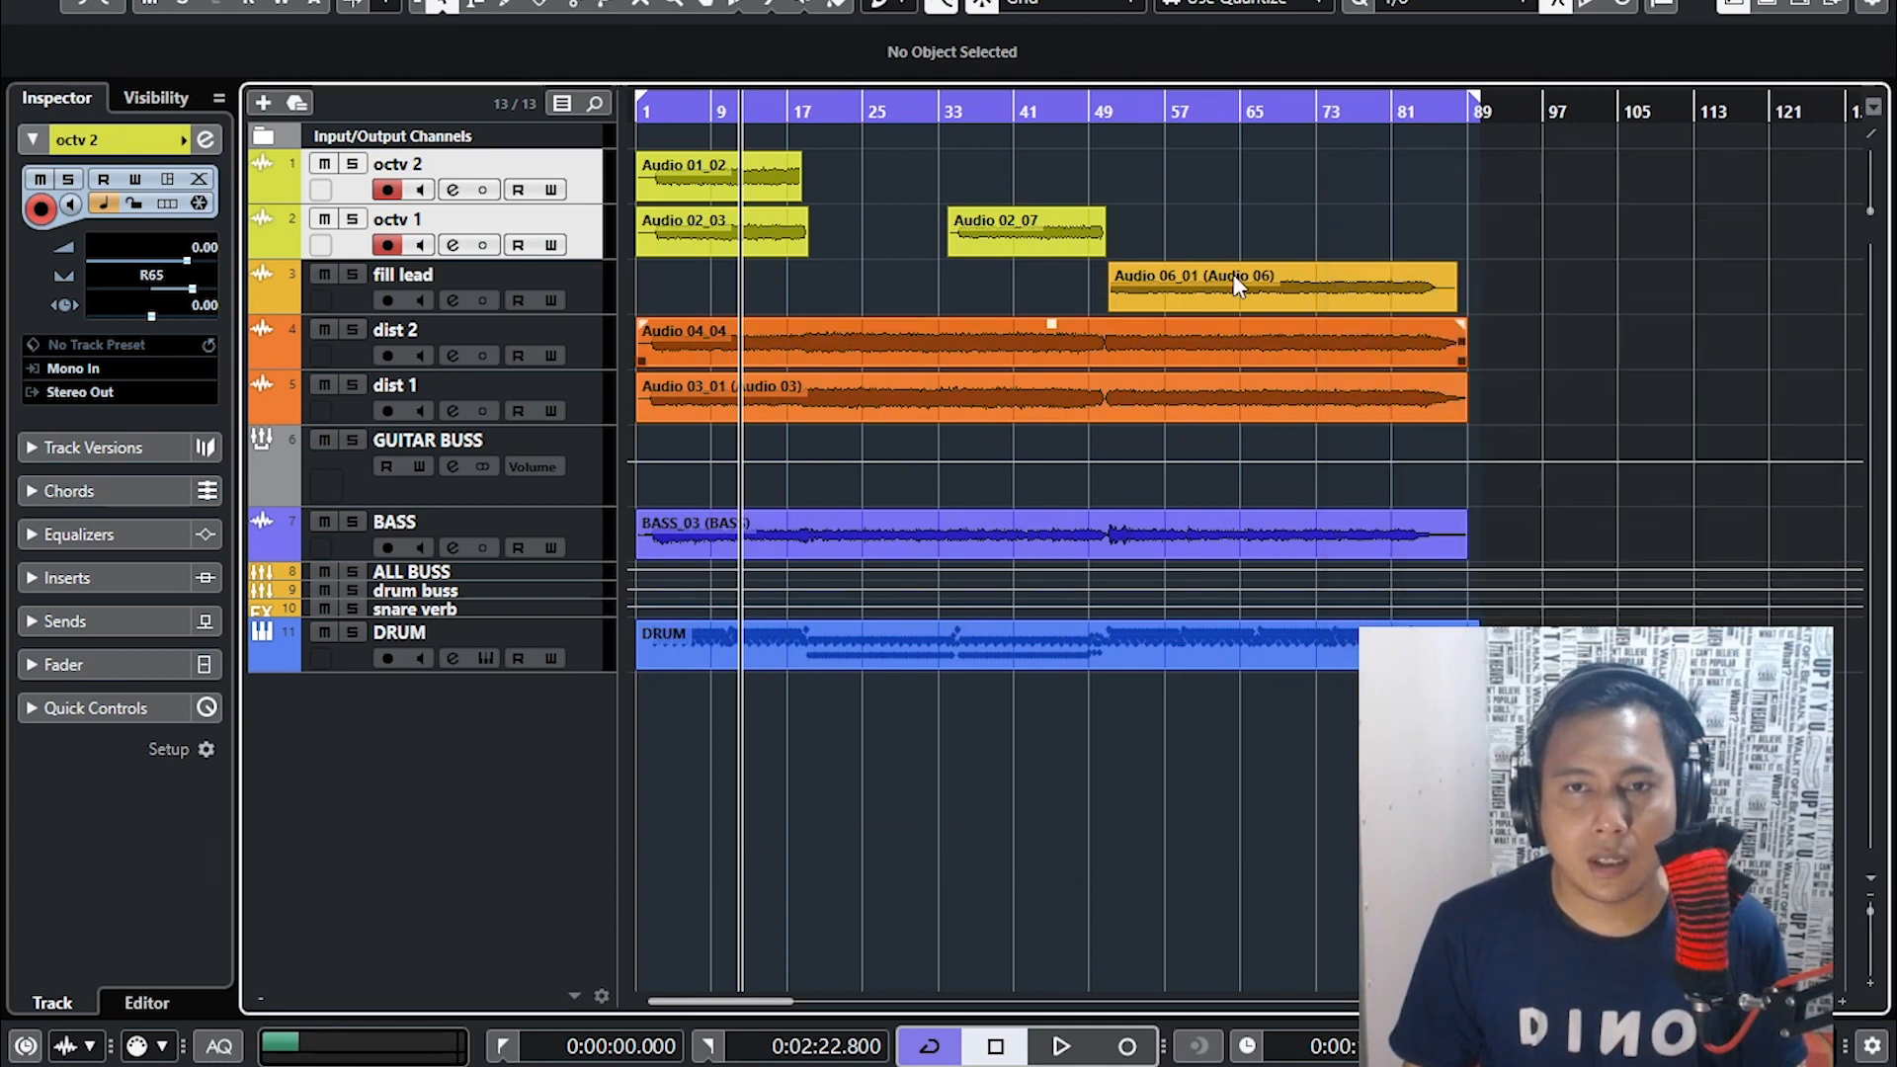
- Add a stereo group channel named ALL VAR GTR for the selected octv 2 and octv 1 tracks
right_click(584, 185)
mouse_move(979, 202)
left_click(1202, 423)
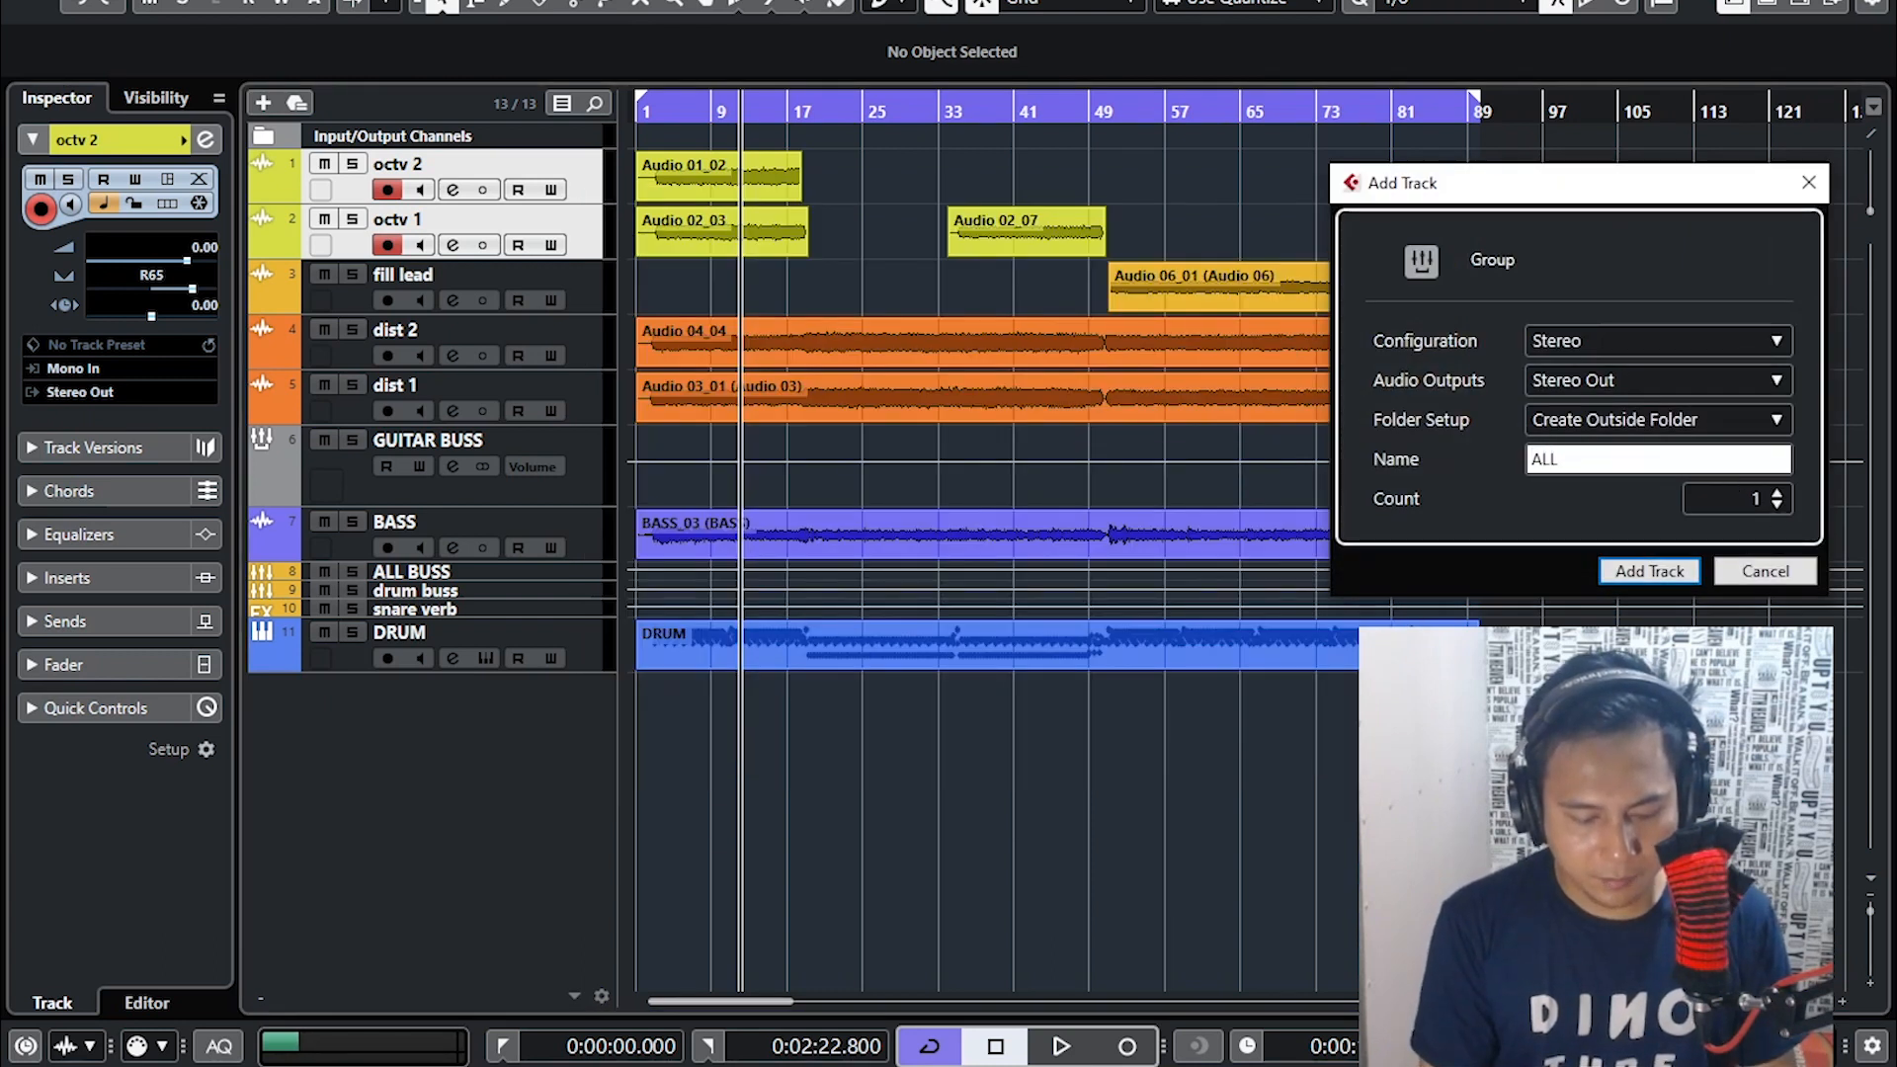
type("ALL VAR G")
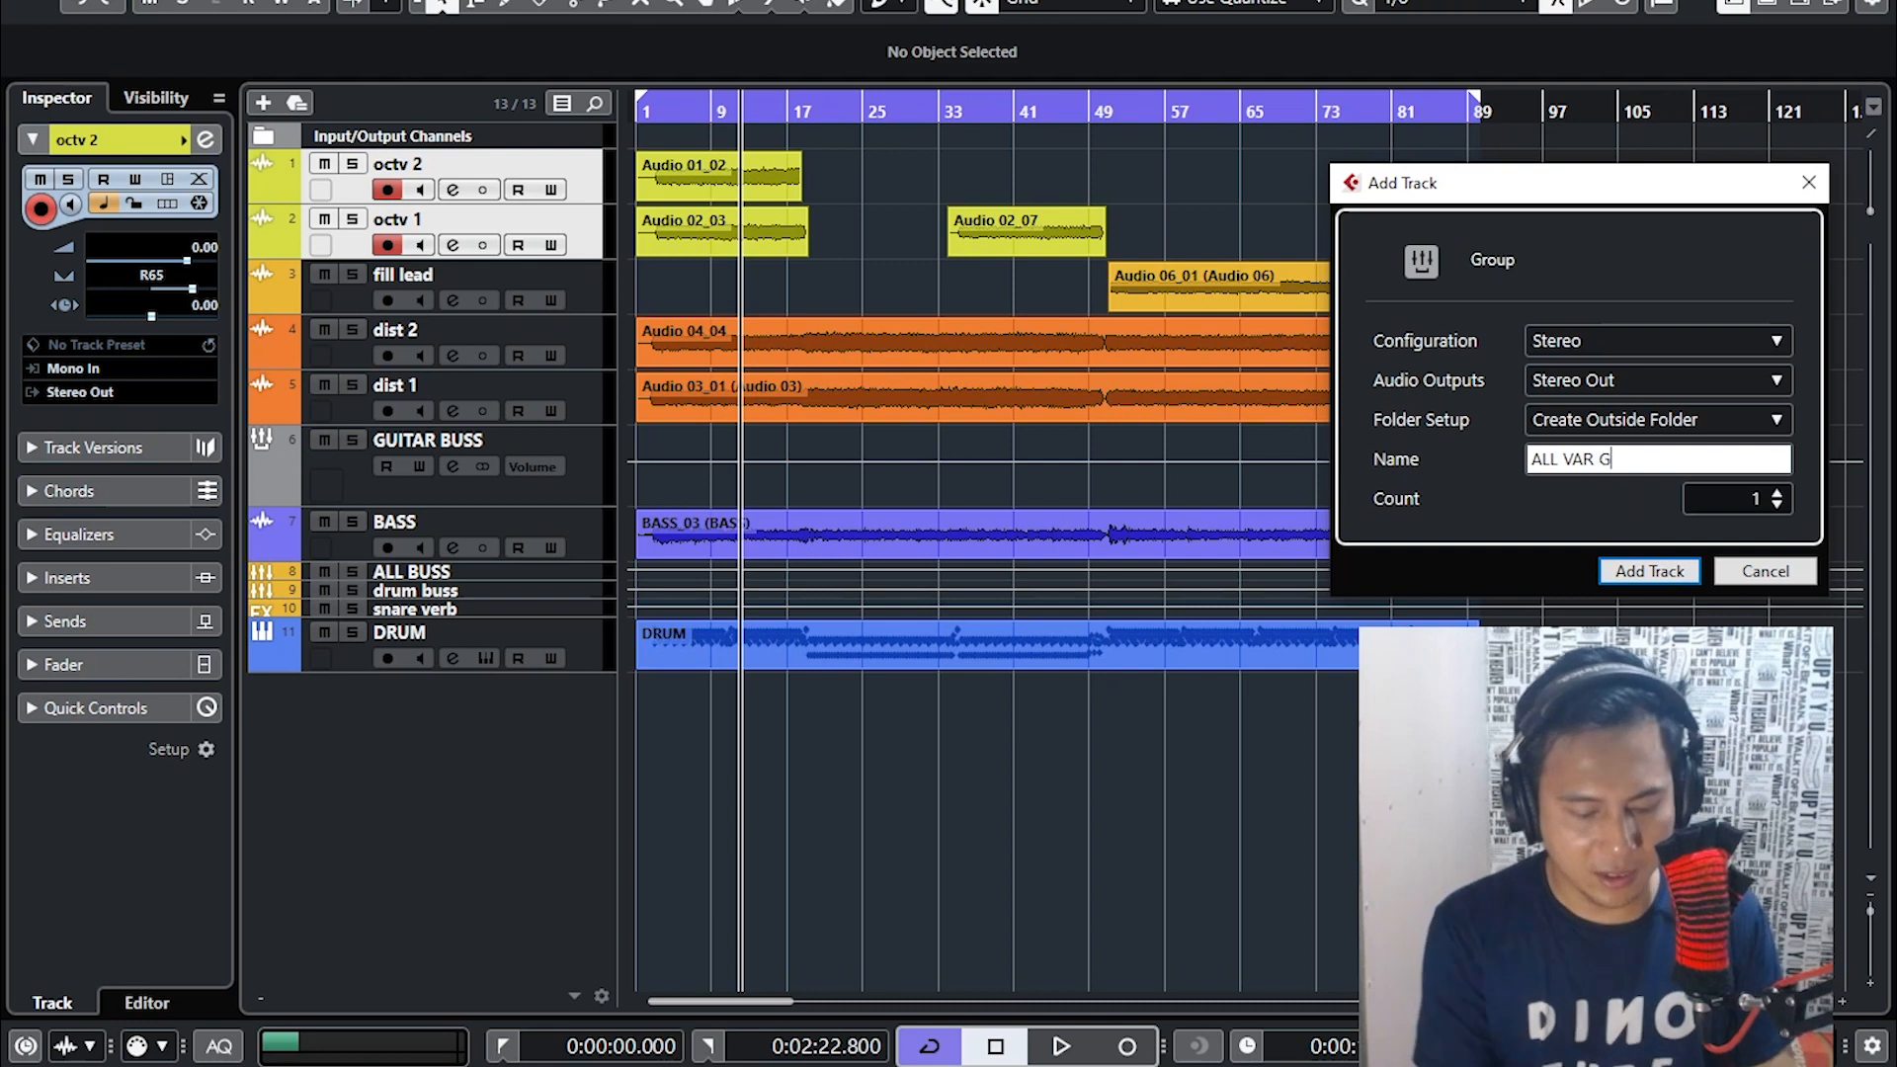
key("Escape")
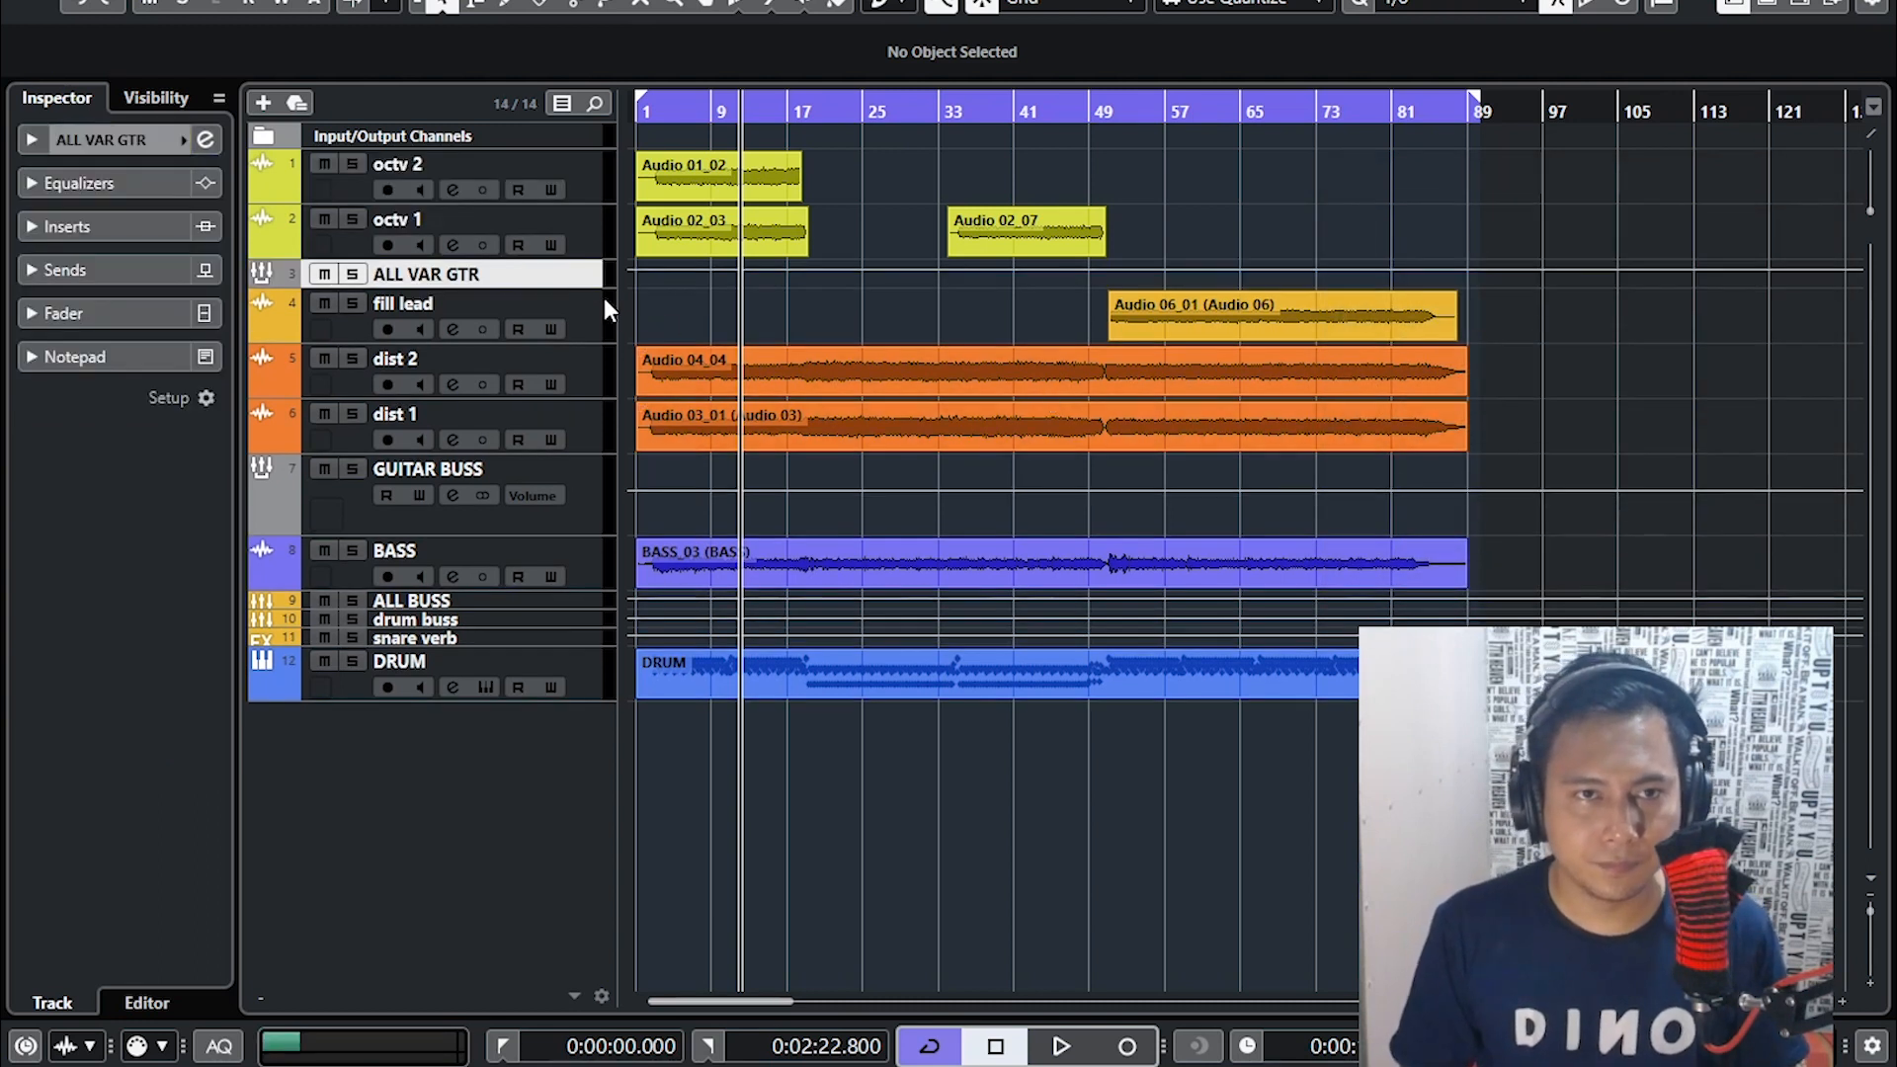
- Lower the ALL VAR GTR fader to -9.37 dB, comparing it with the GUITAR BUSS level, and collapse the fader section
left_click(128, 311)
left_click_drag(74, 531, 73, 607)
left_click(596, 524)
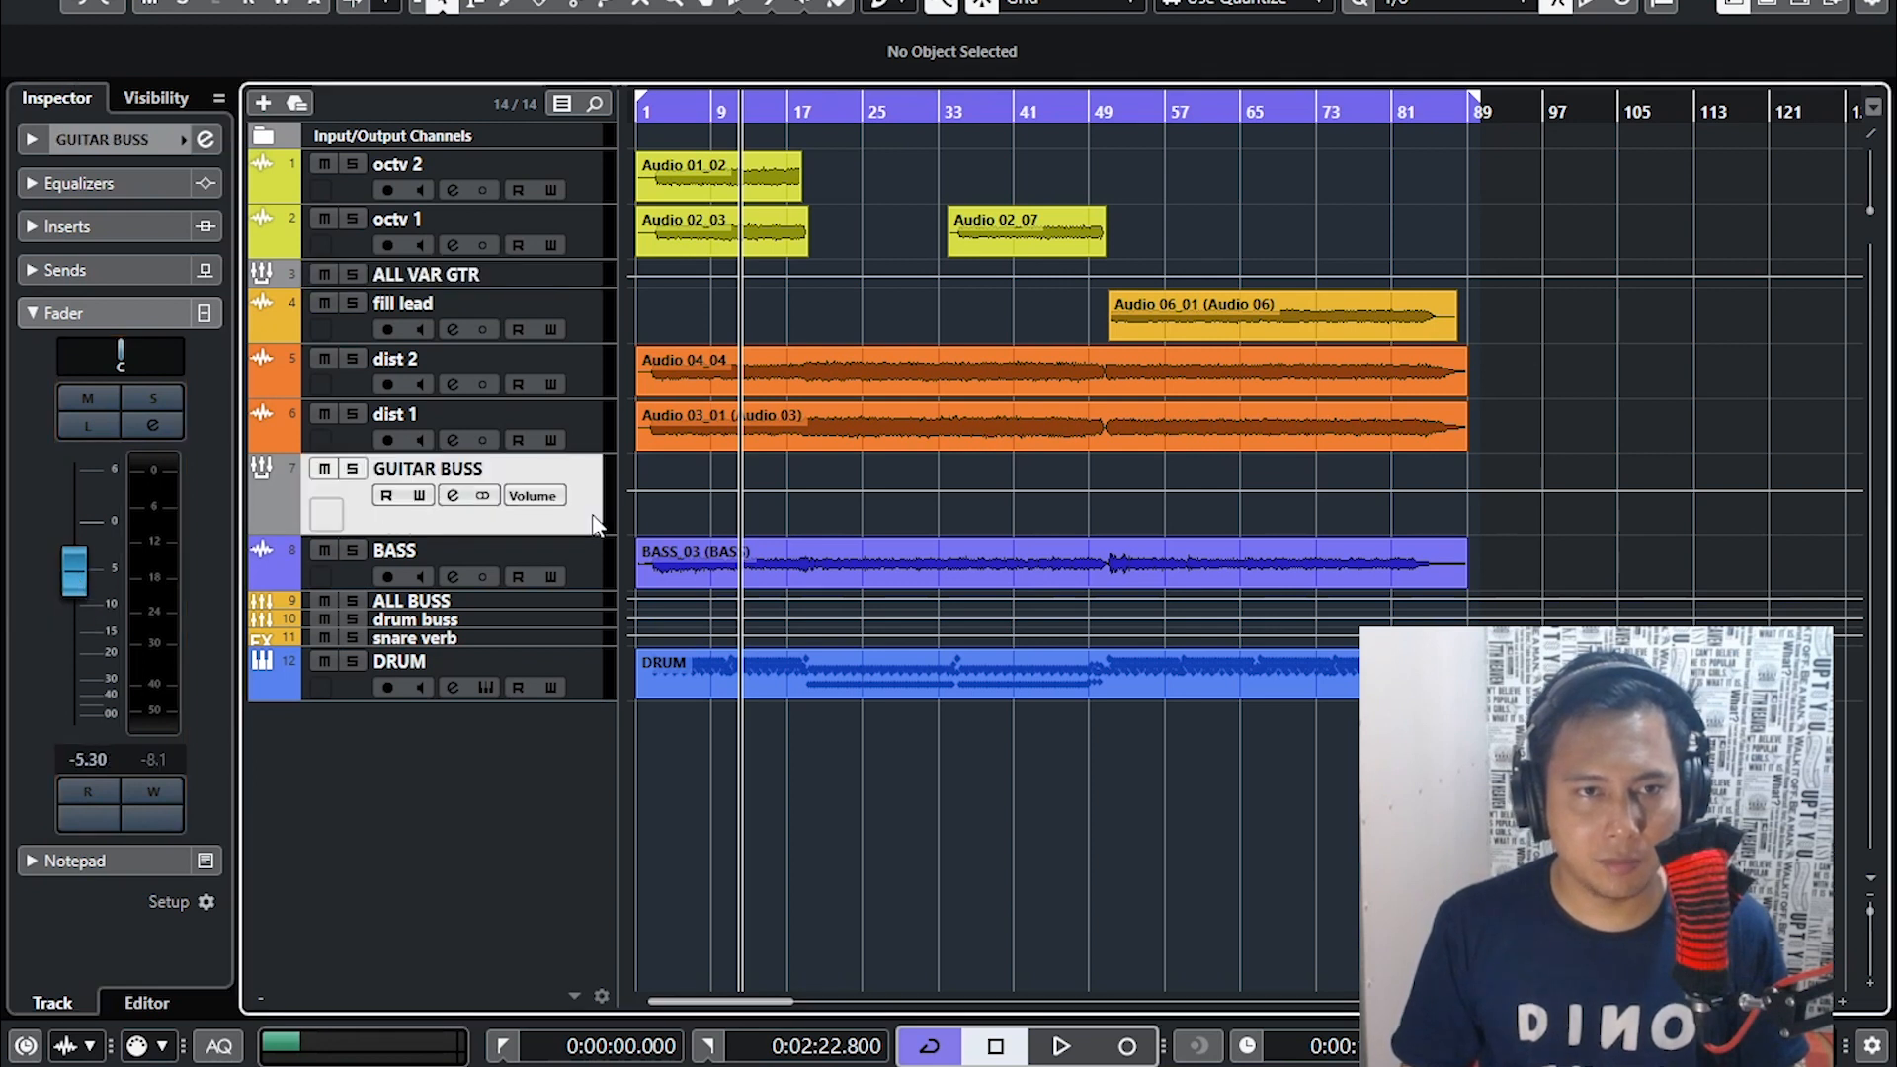
left_click(593, 280)
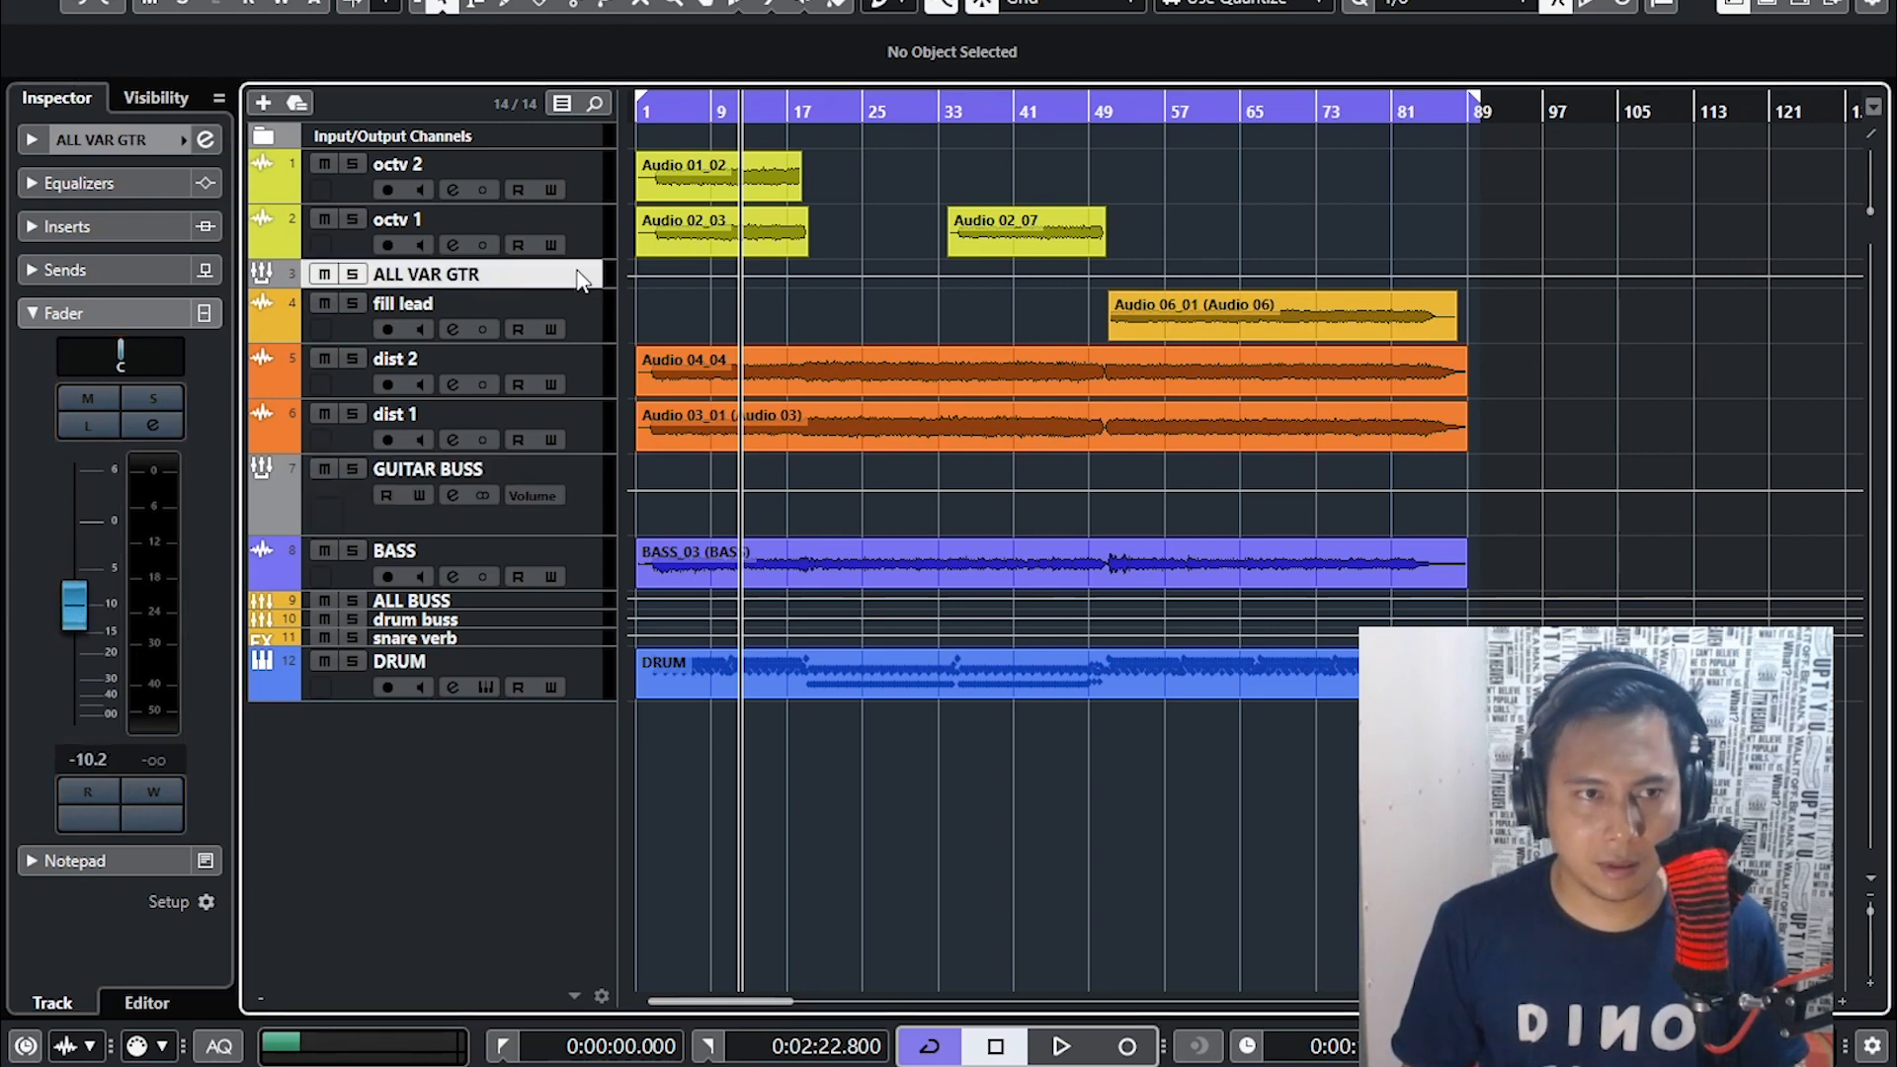
left_click(75, 614)
left_click_drag(75, 614, 79, 607)
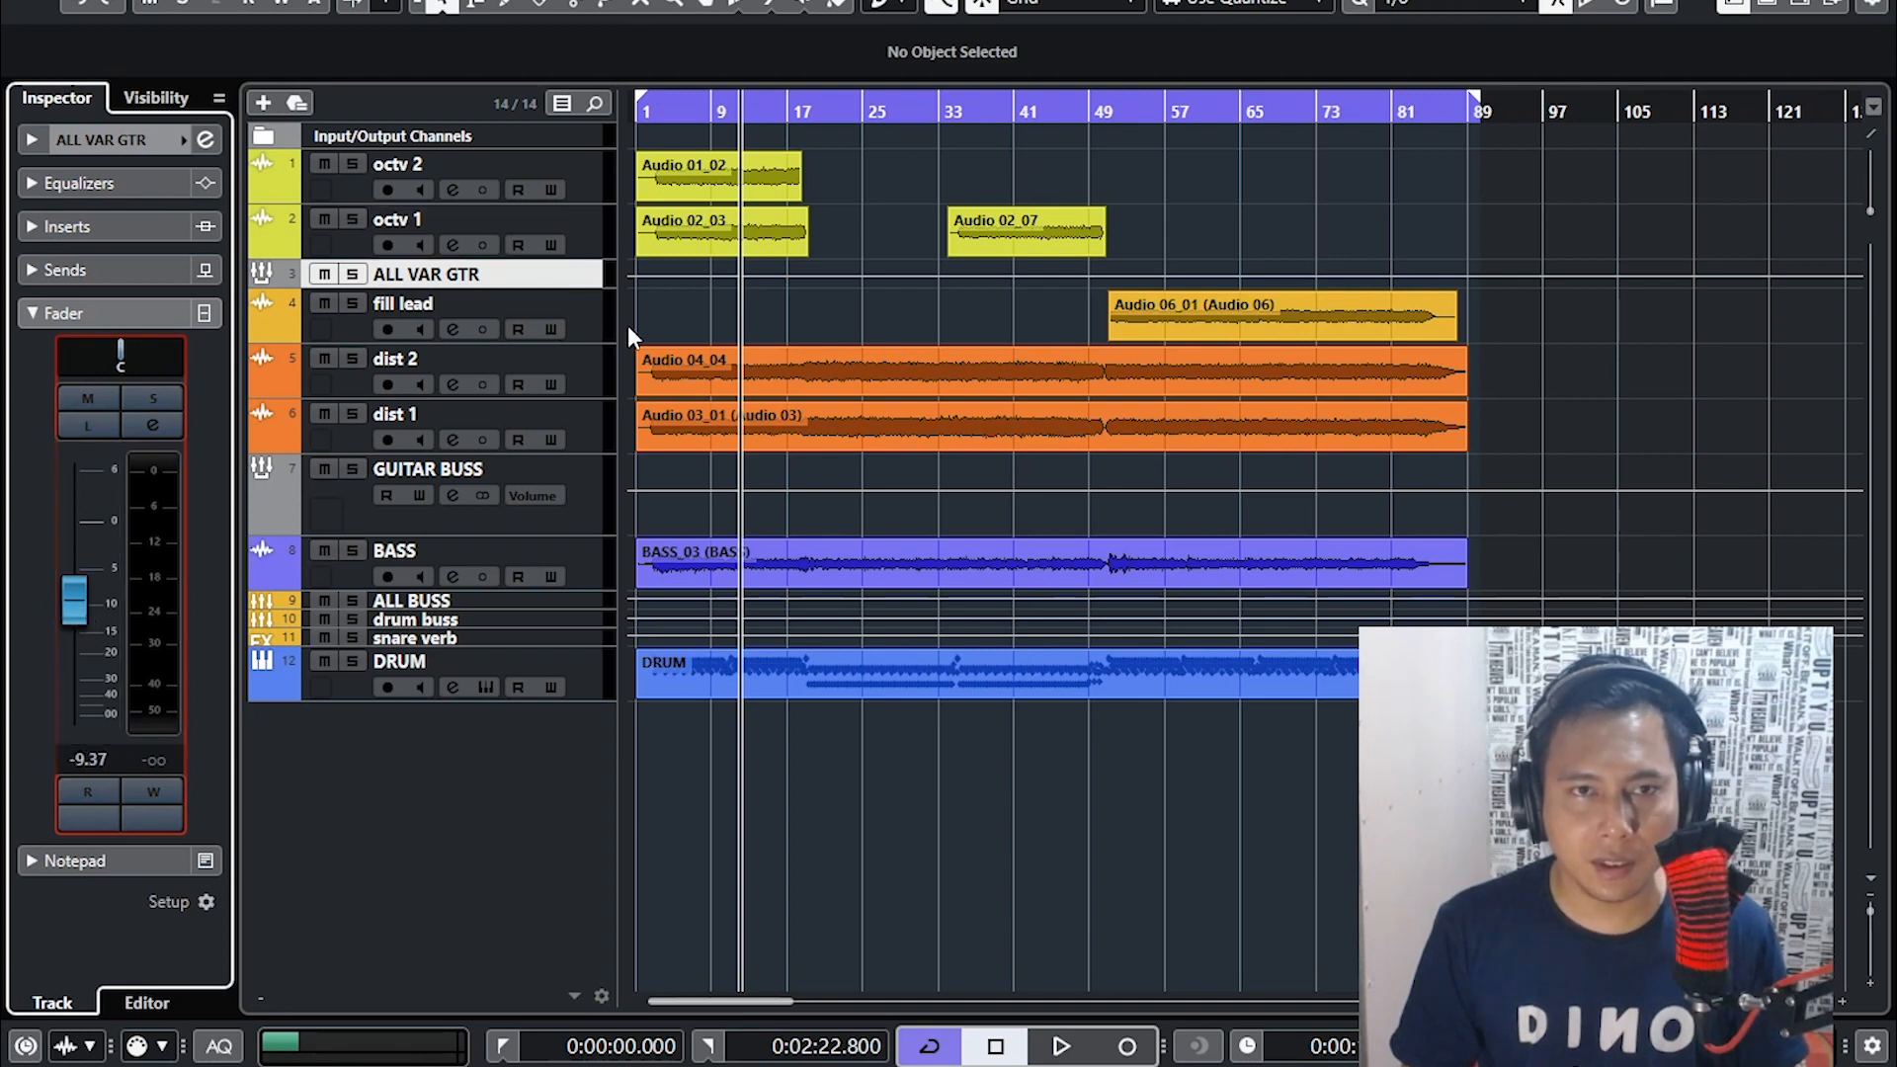
left_click(114, 307)
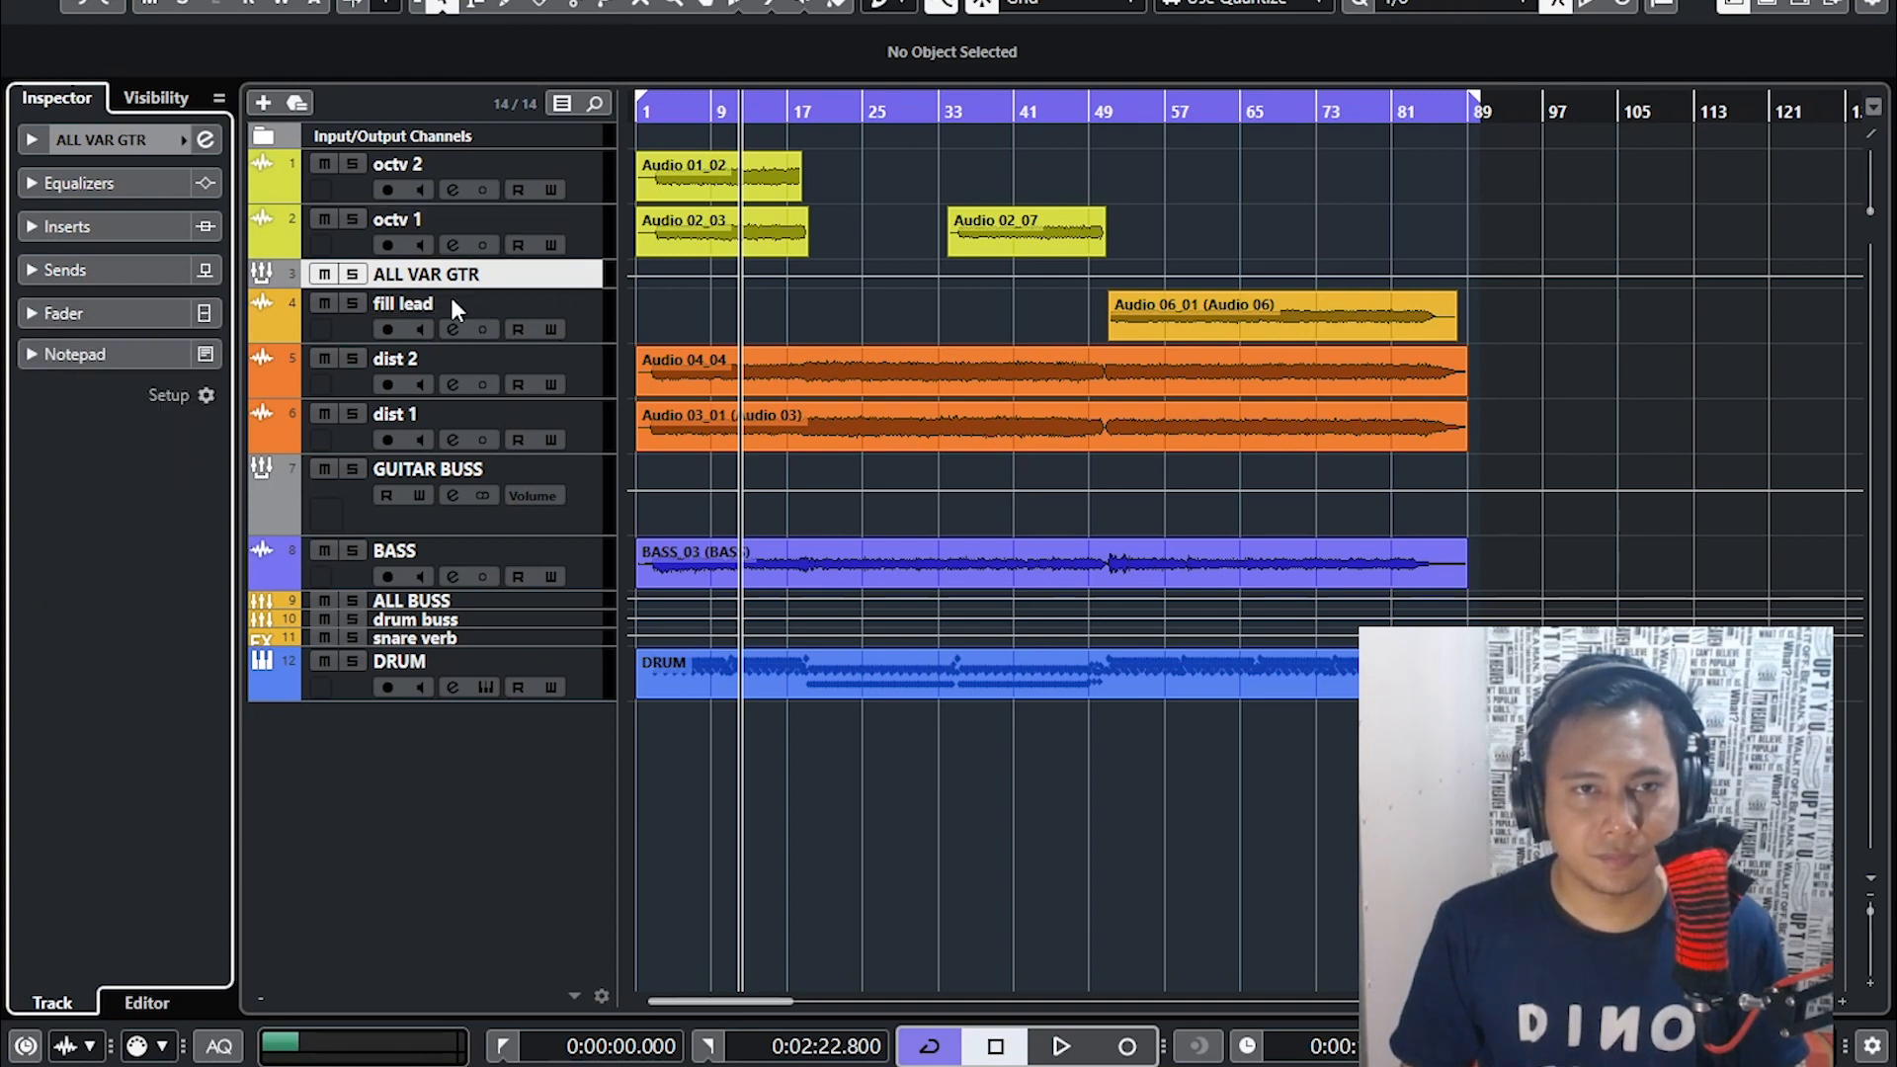
- Set the fill lead track's fader to -10 dB
left_click(605, 313)
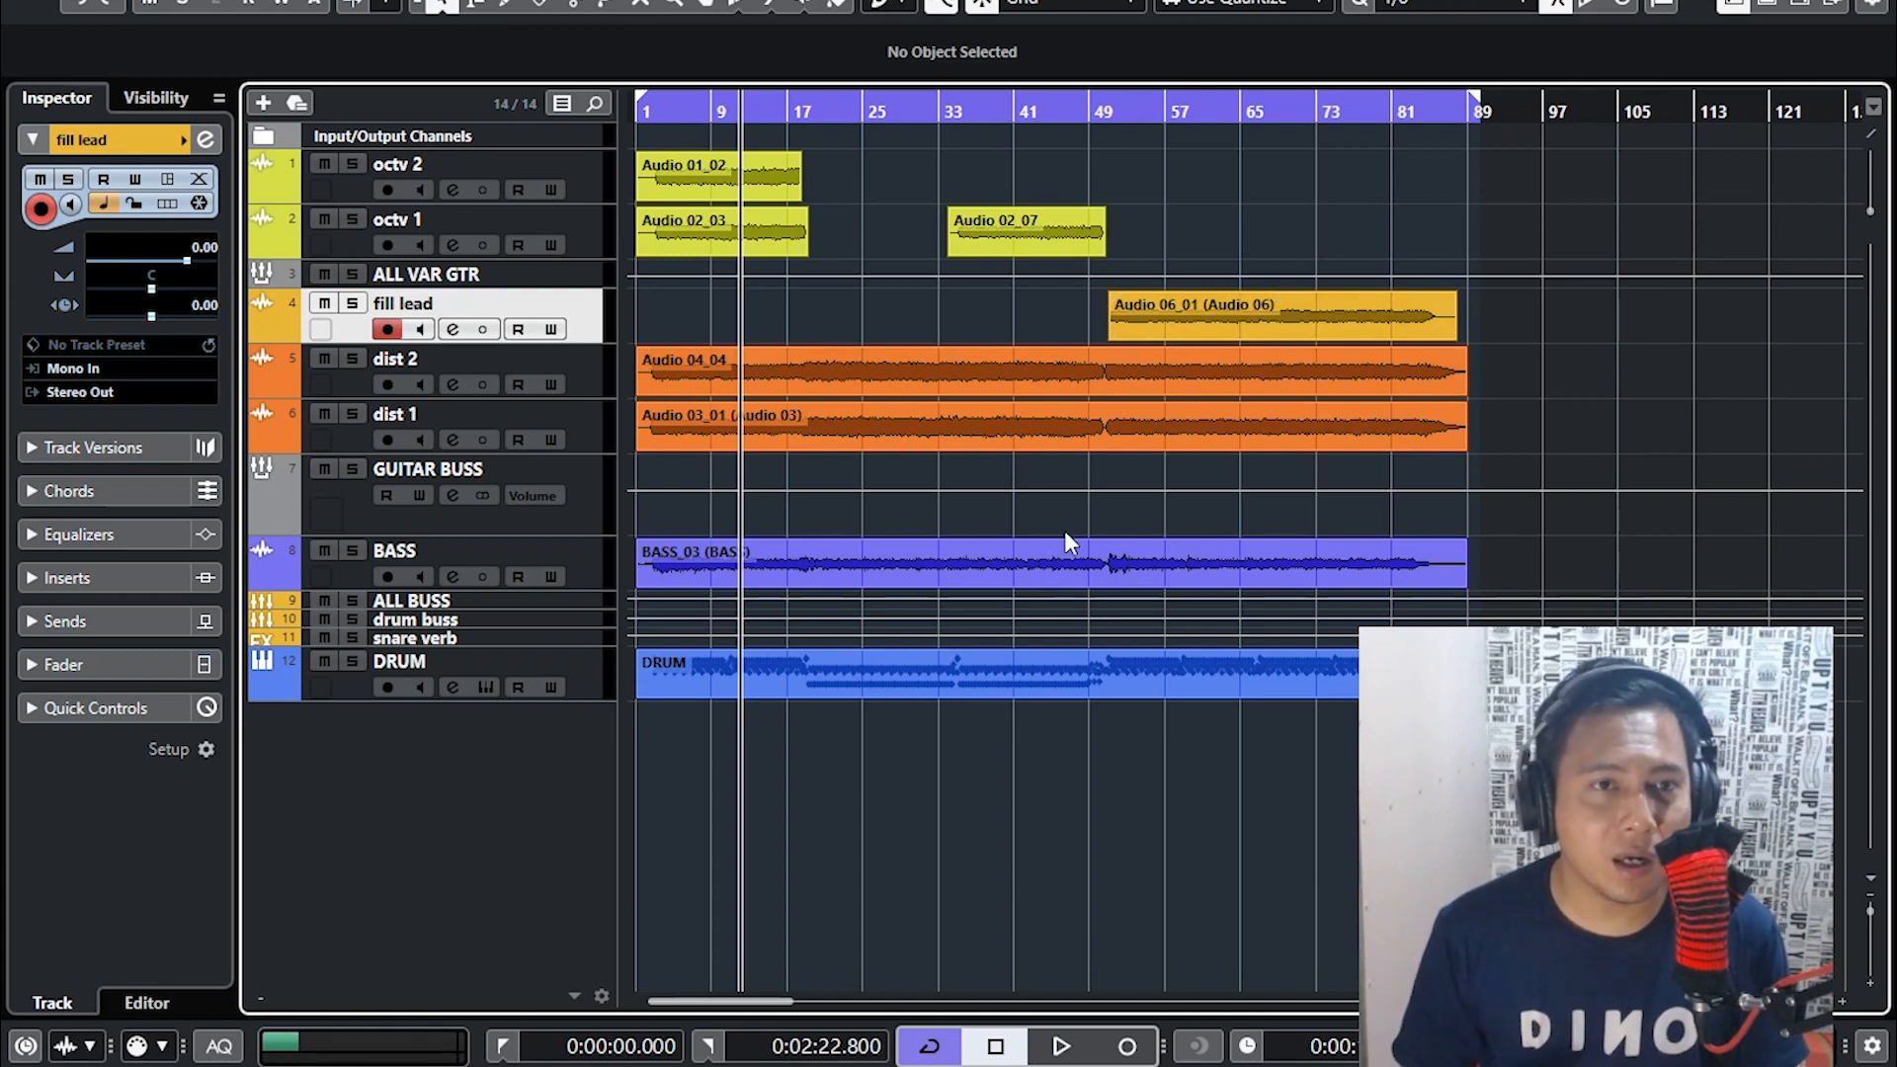
left_click(114, 657)
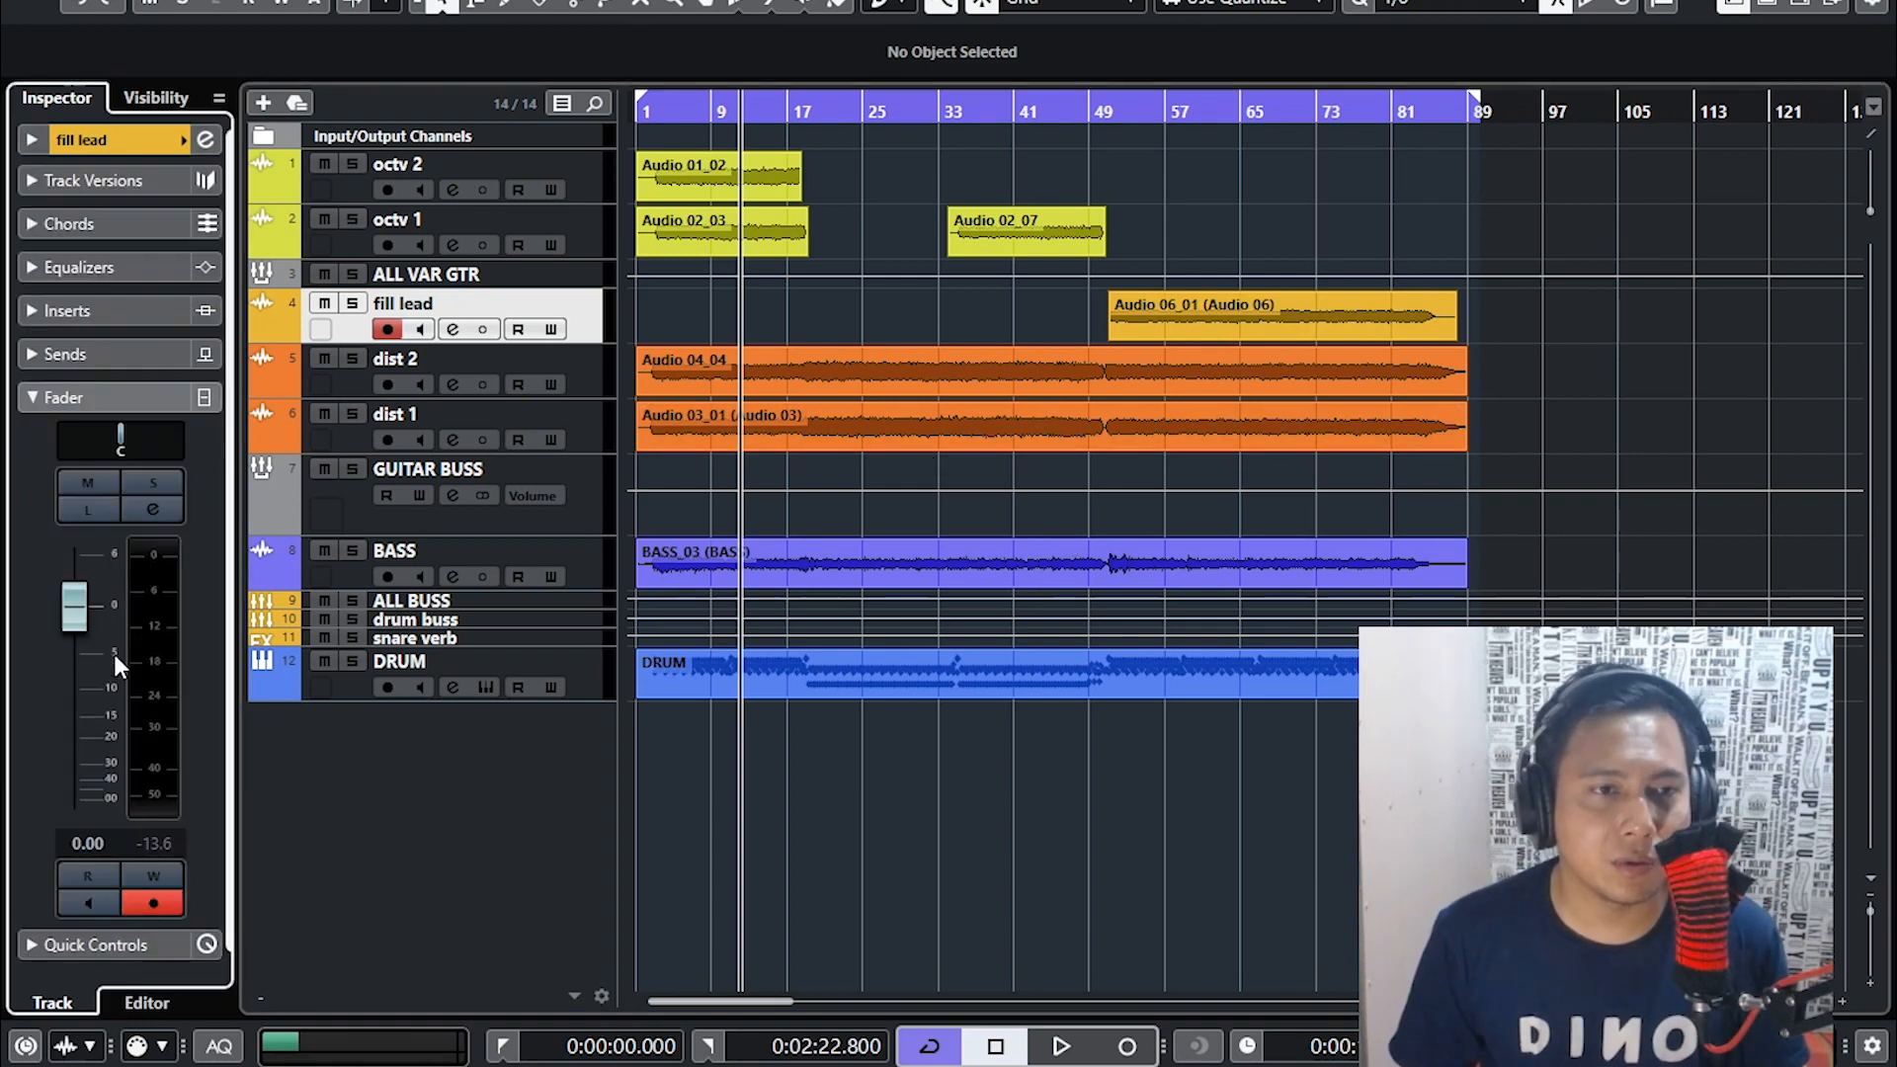
left_click_drag(89, 615, 108, 683)
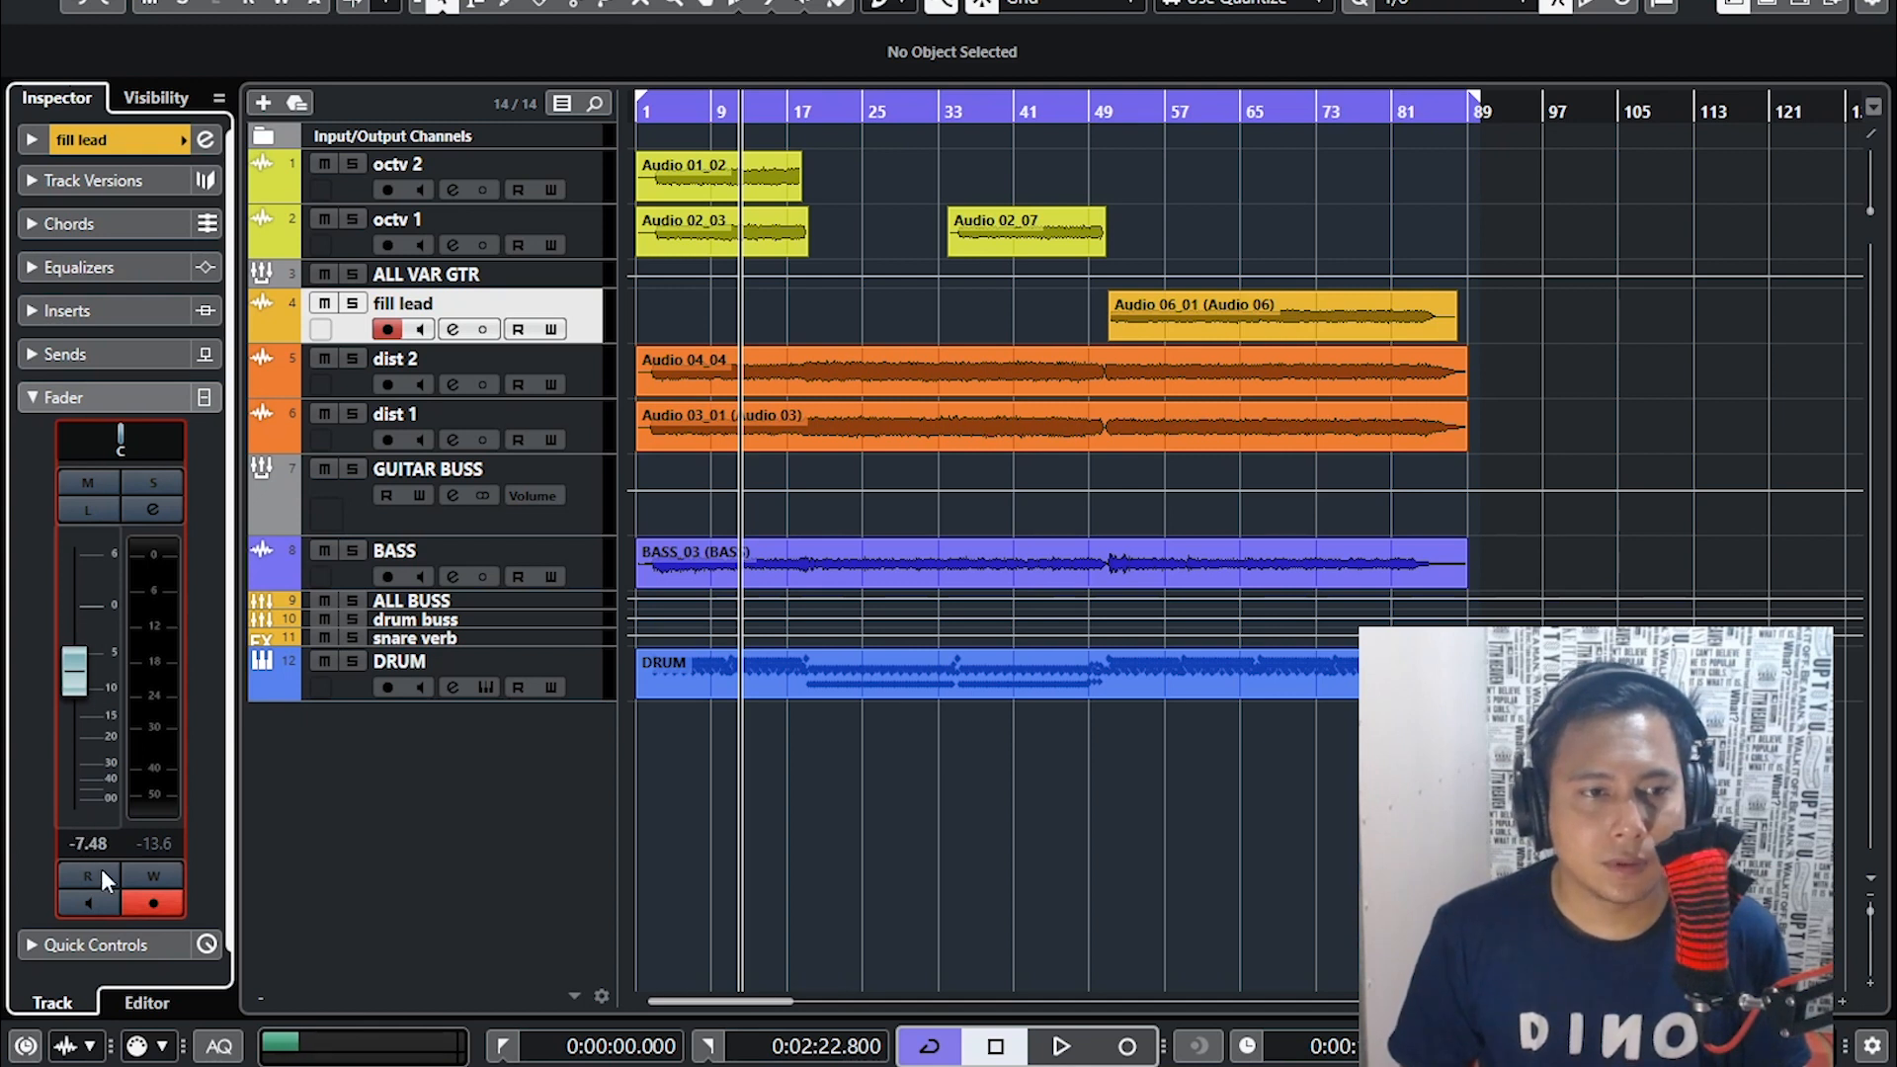
left_click(86, 840)
type("-")
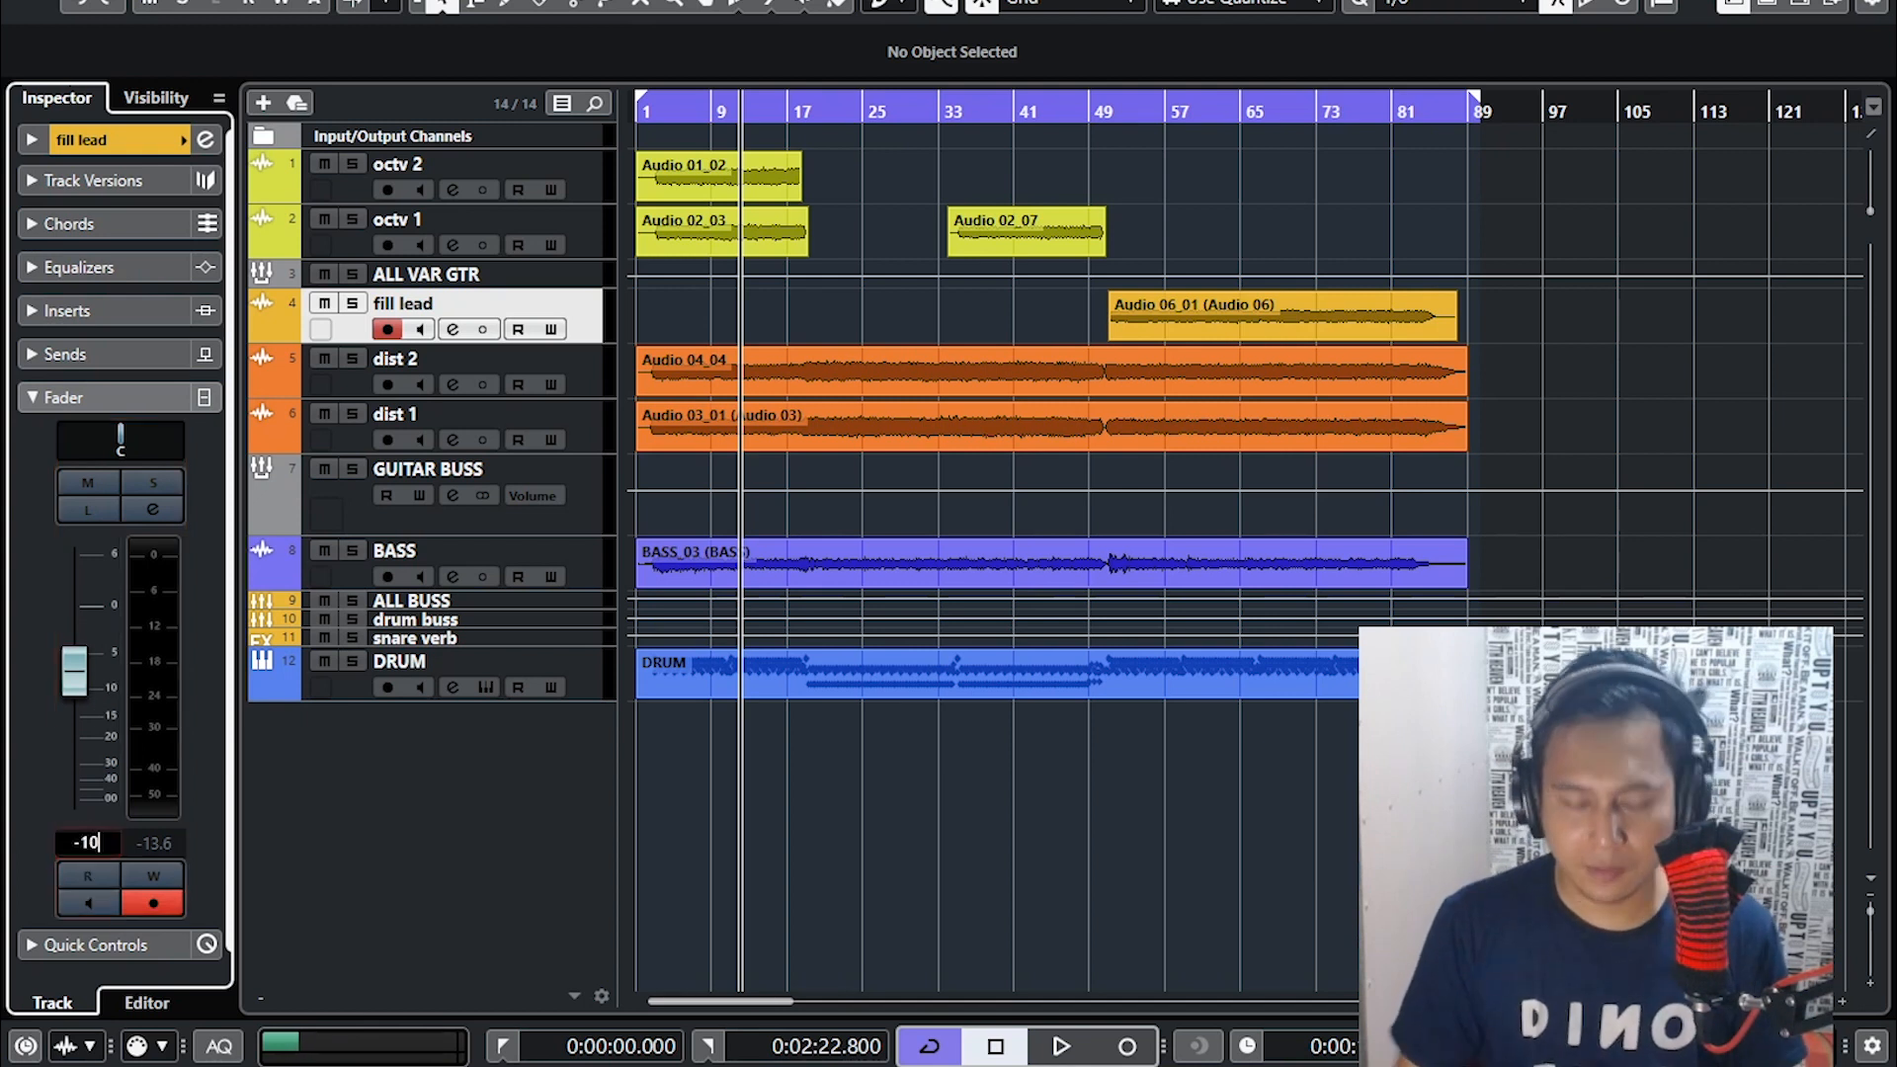
type("10")
key("Return")
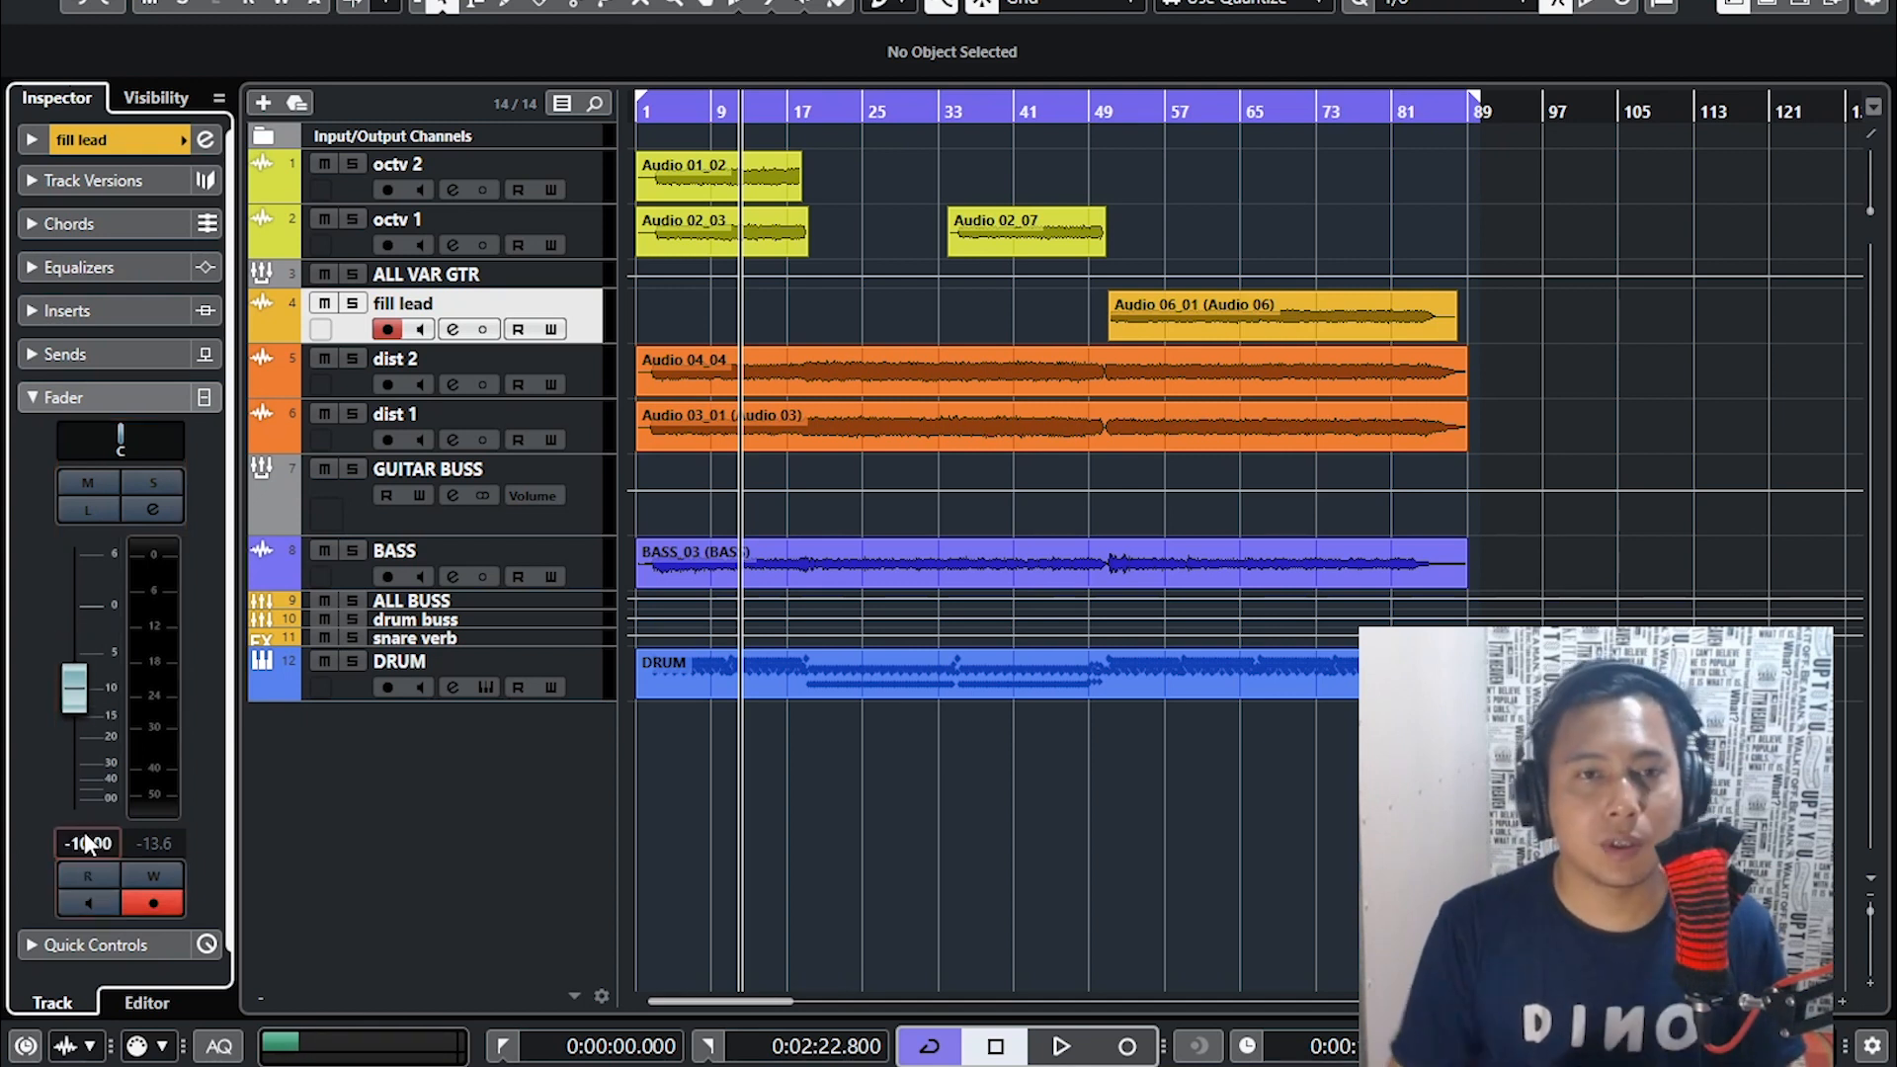
- Play the song from near its start and lower the BASS track's fader to -3.05 dB
left_click(652, 111)
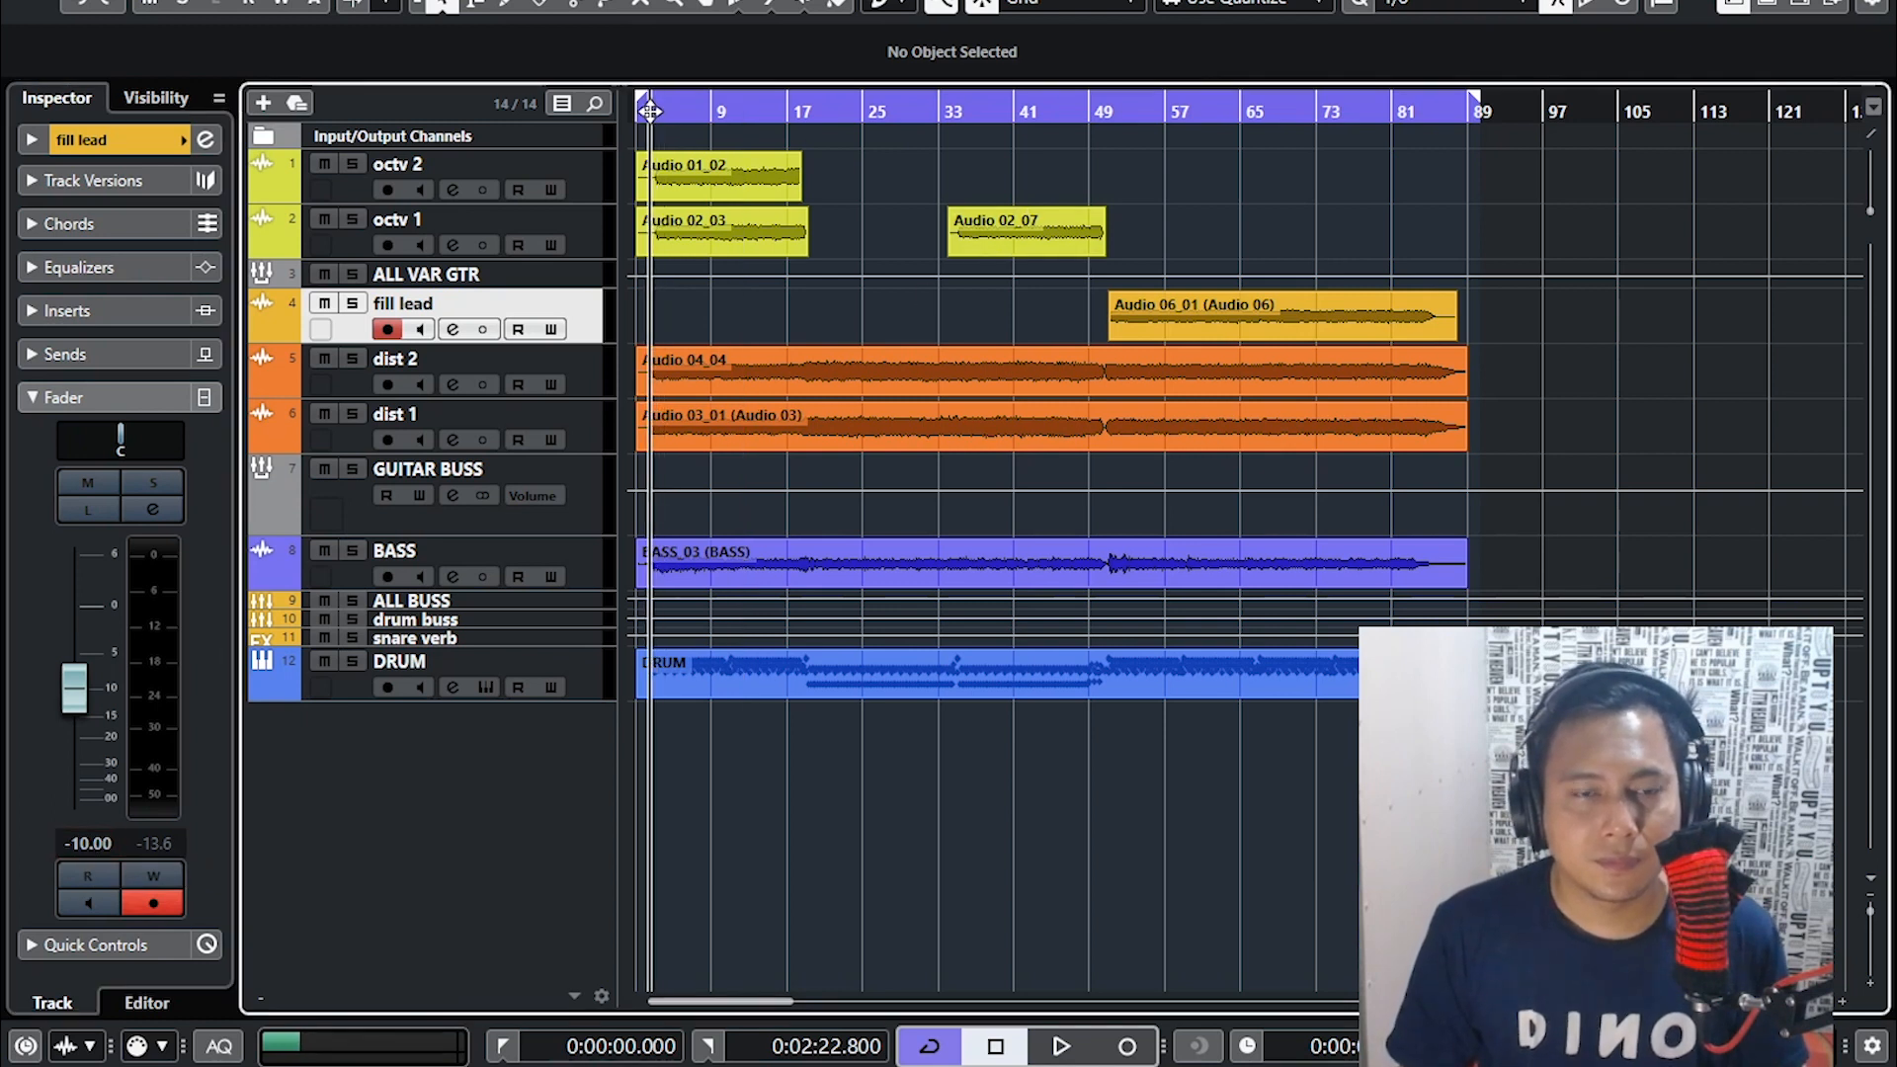
left_click(691, 363)
key("space")
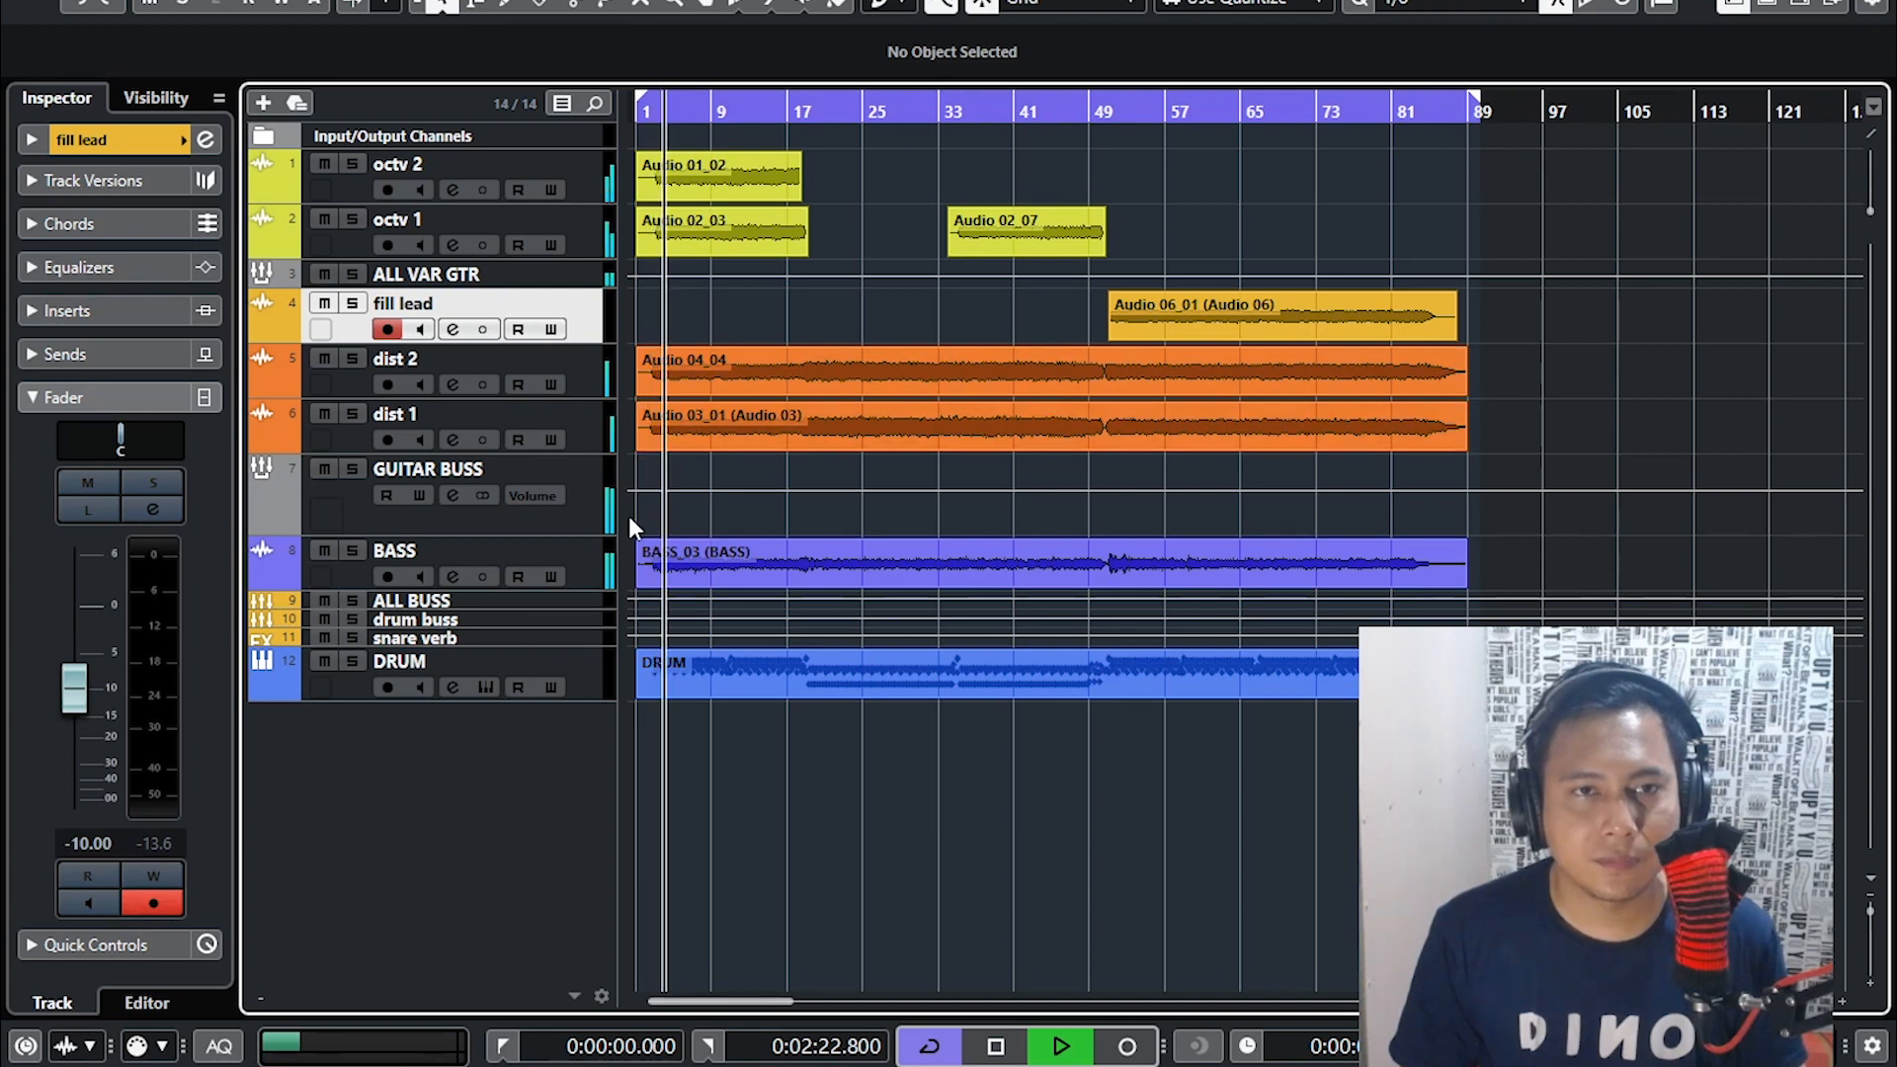
left_click(587, 554)
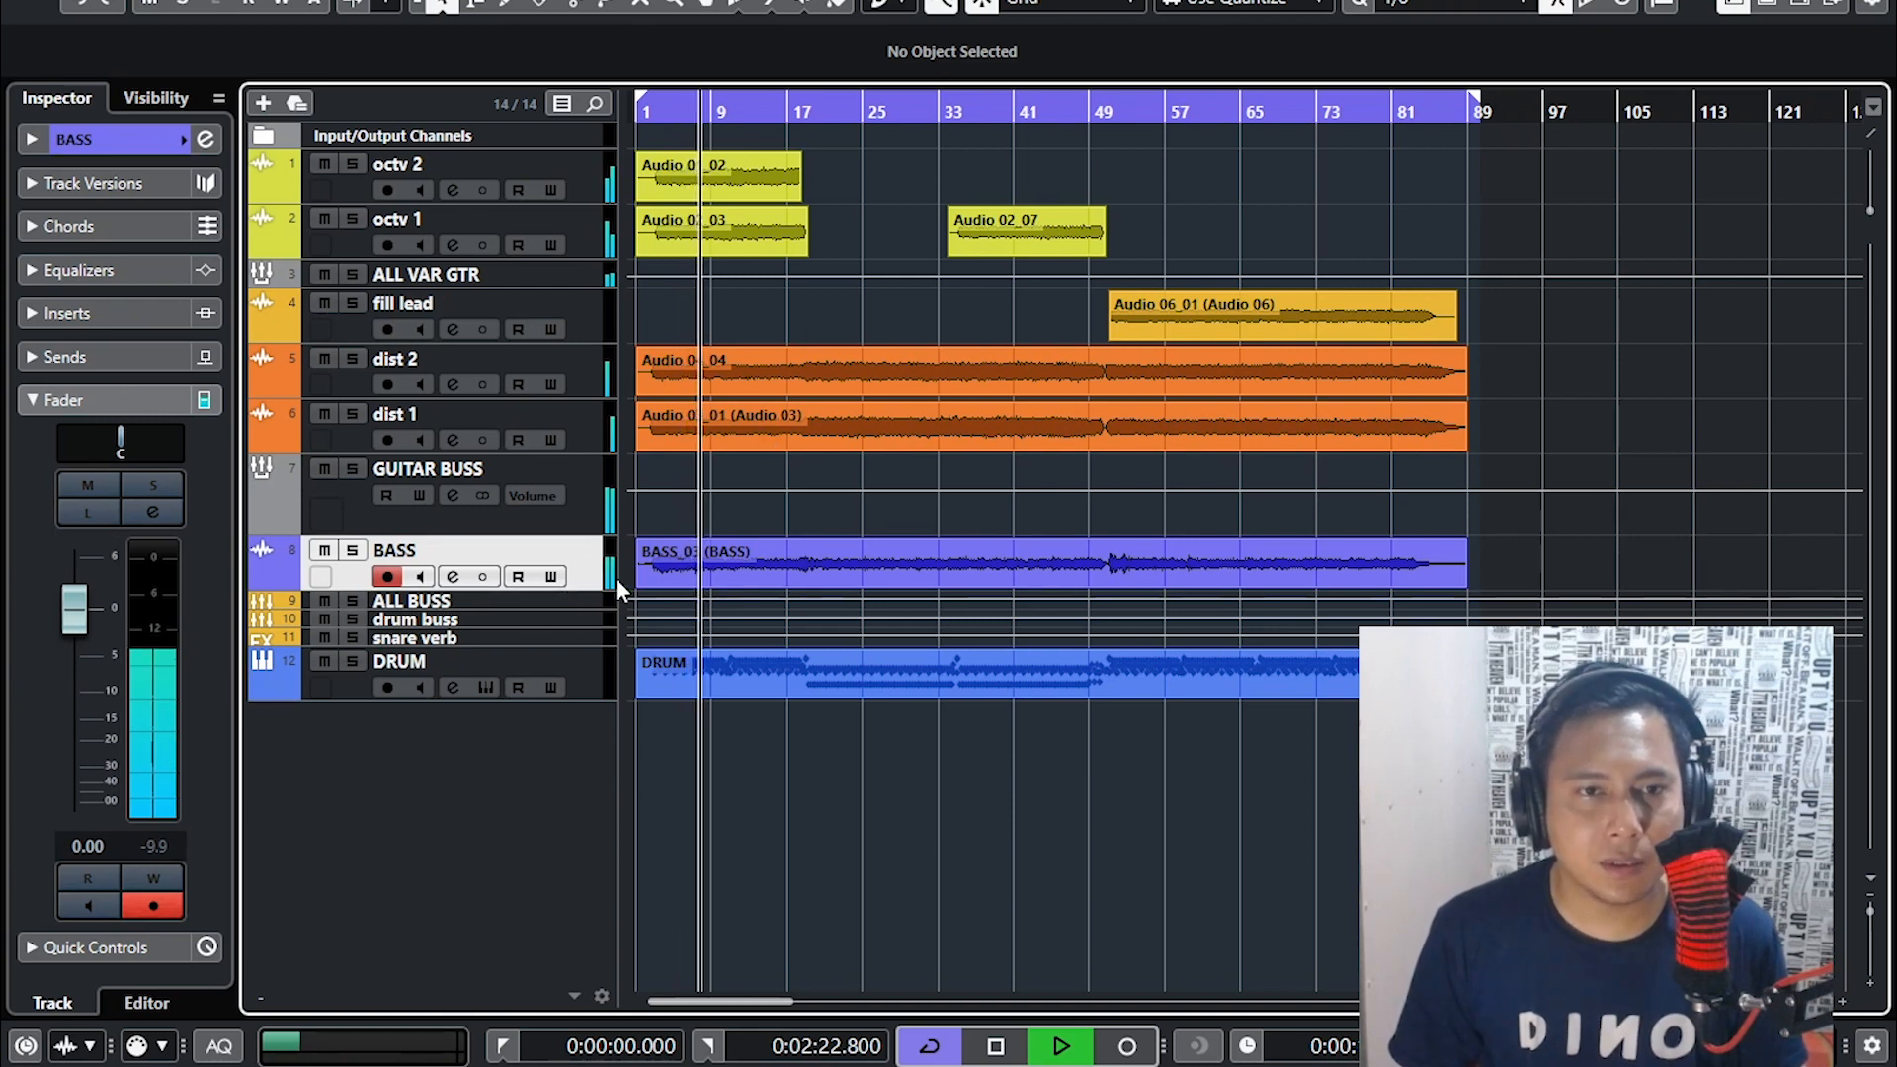
left_click_drag(77, 607, 97, 638)
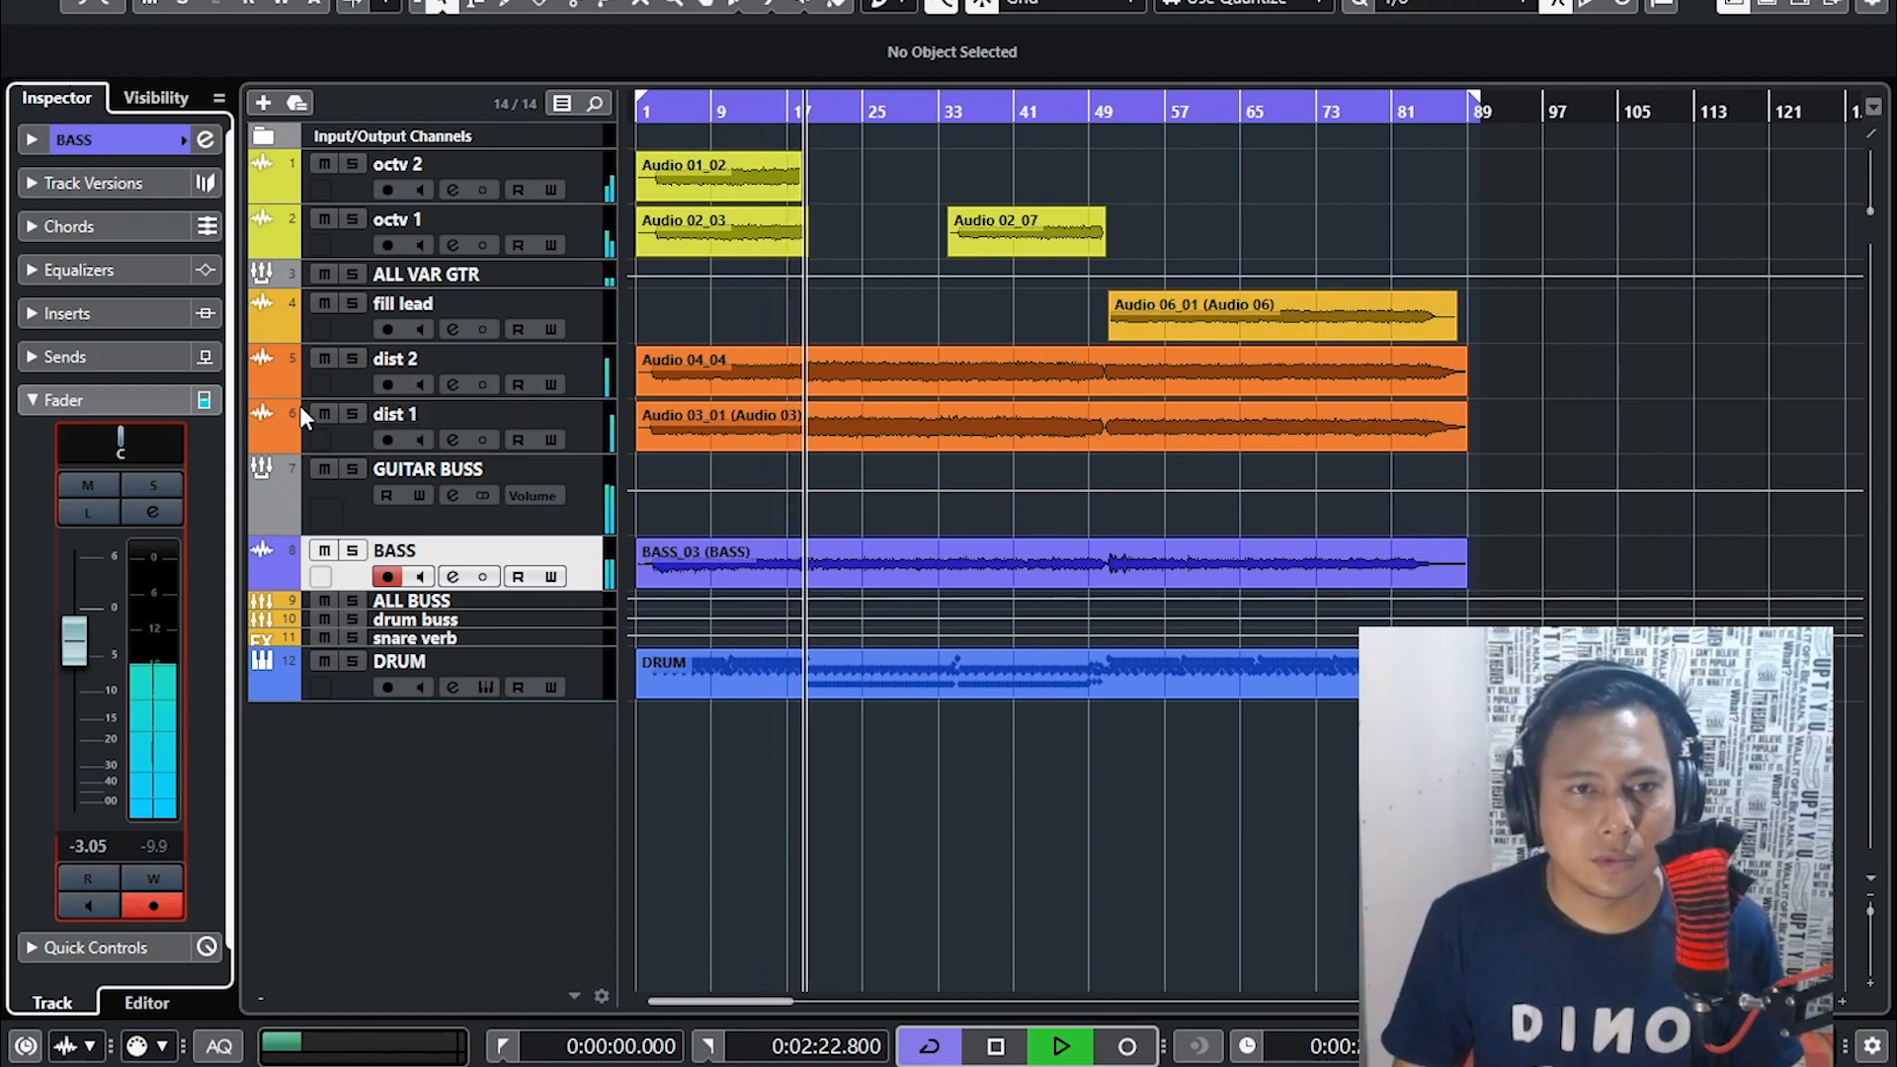
- Set the GUITAR BUSS fader to -5.5 dB while the song plays
left_click(581, 526)
left_click(135, 311)
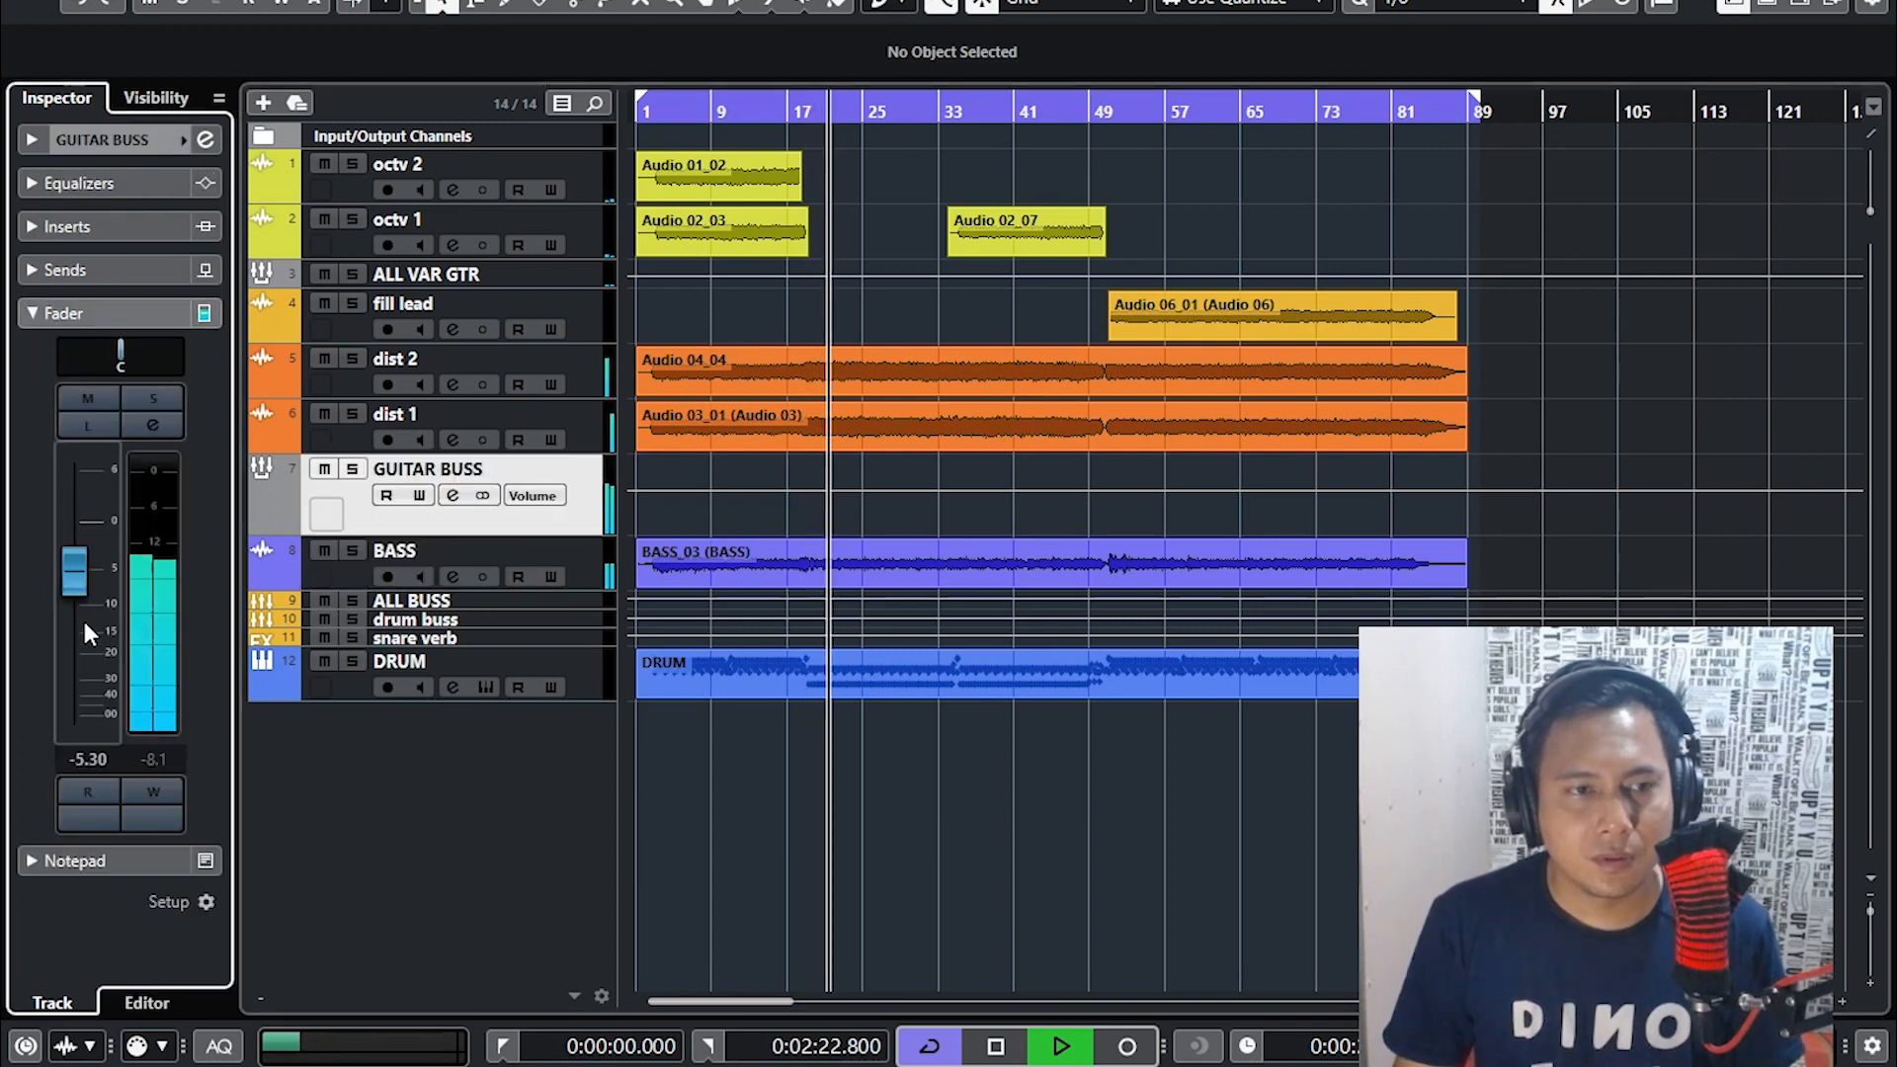
double_click(85, 758)
type("-5")
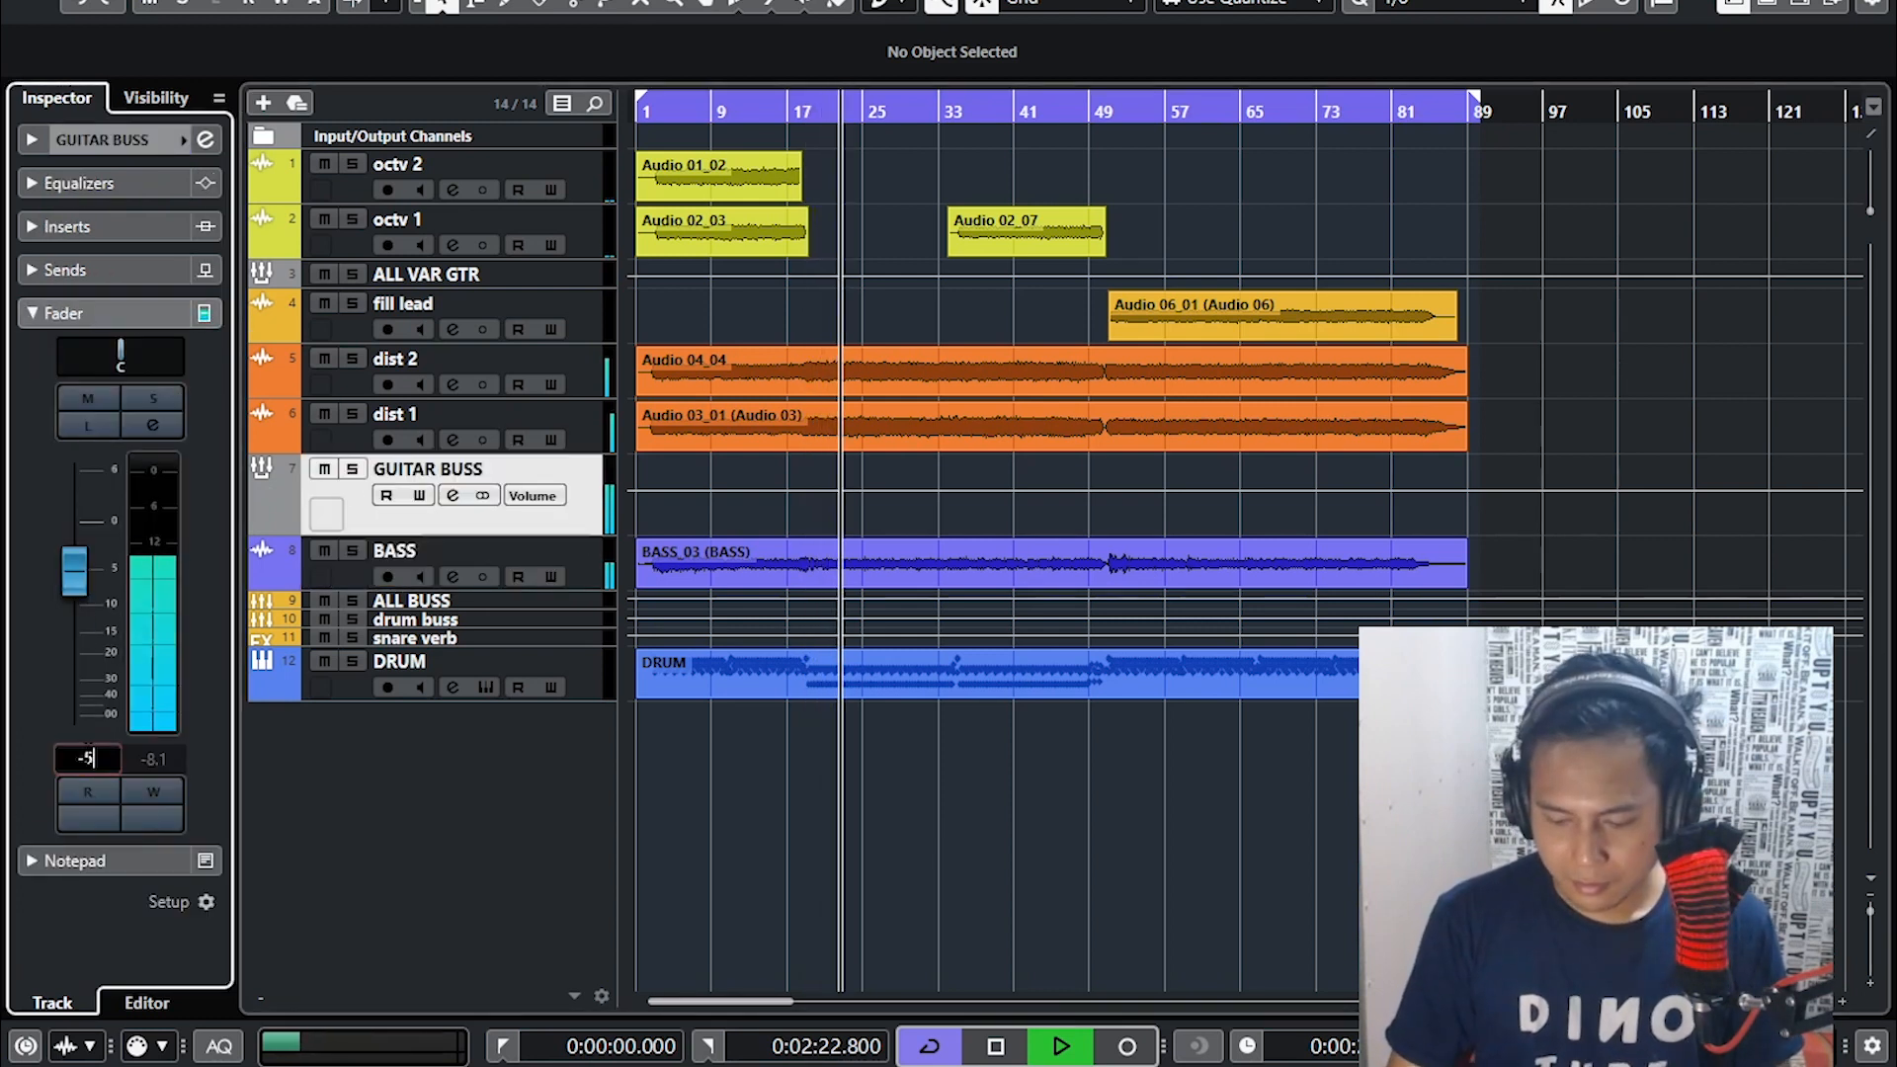
type(".5")
key("Return")
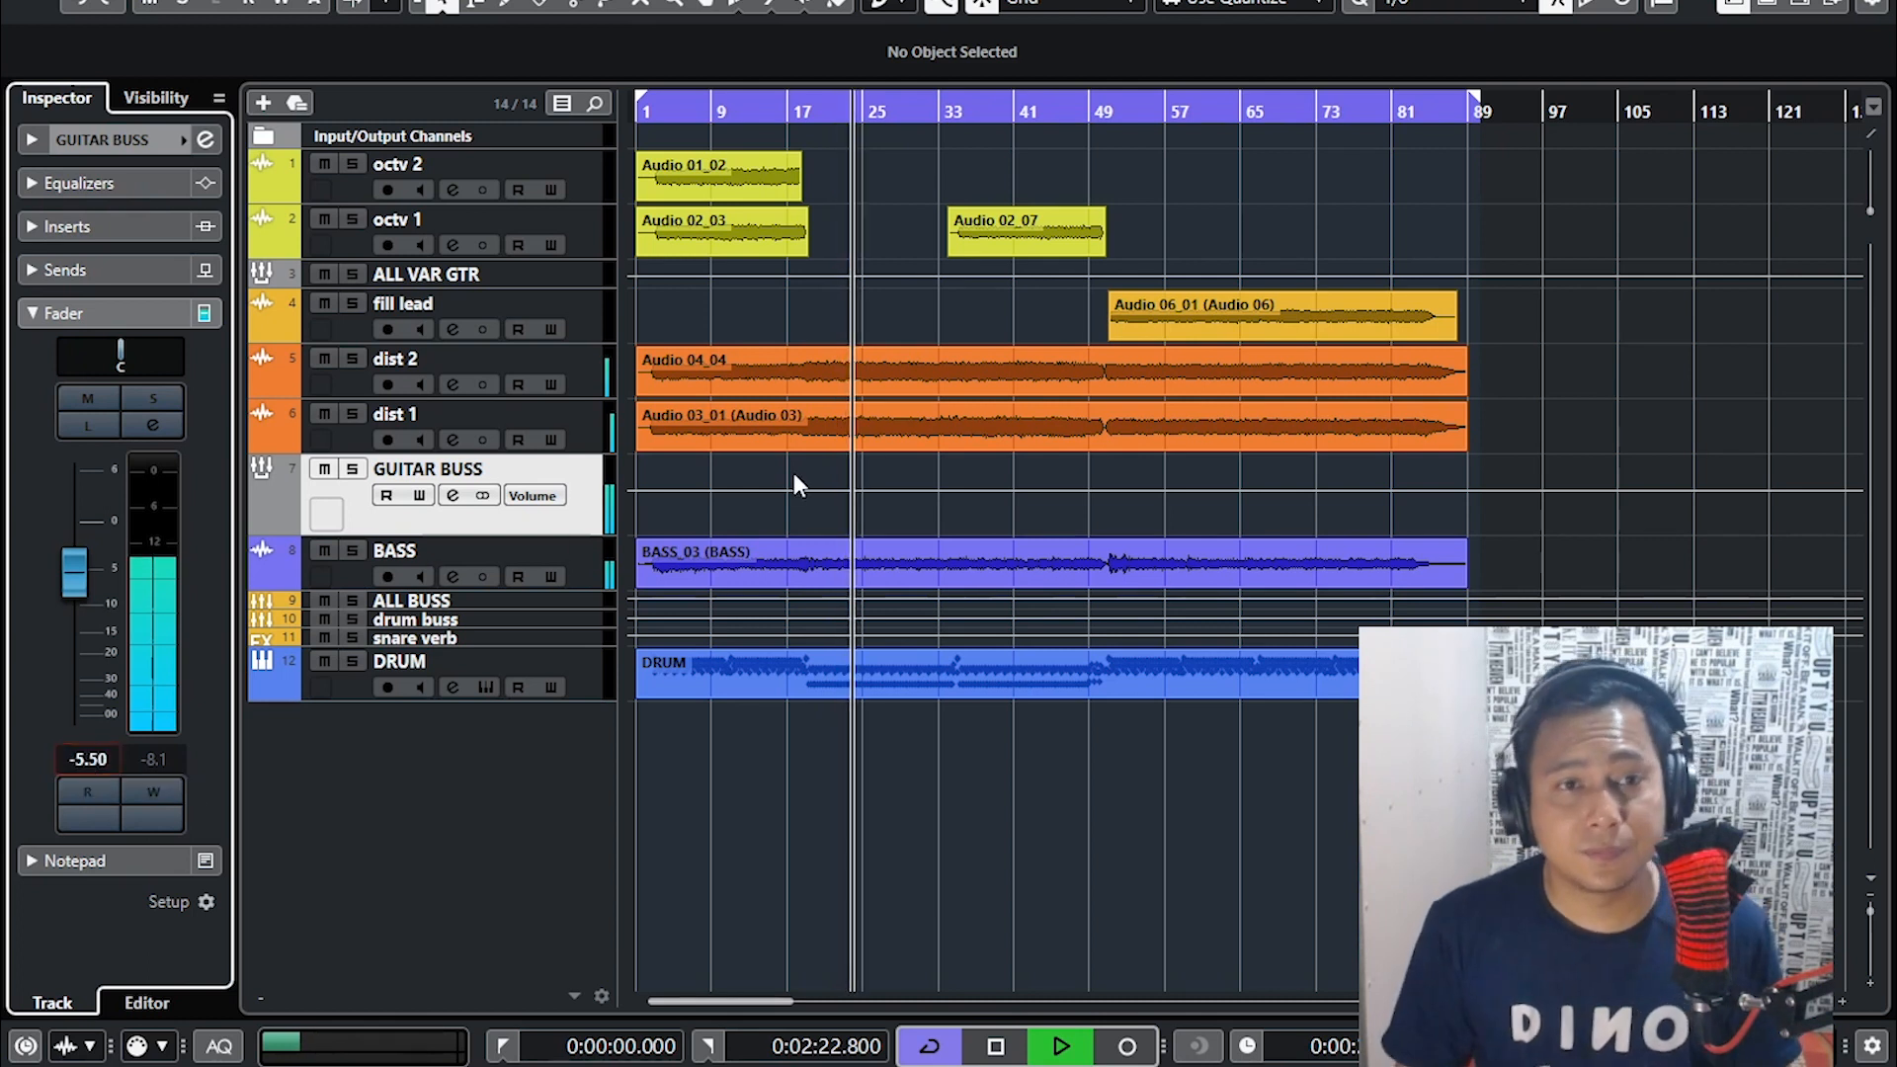
- Check the BASS level, stop playback and return the project cursor to near the song's start
left_click(588, 560)
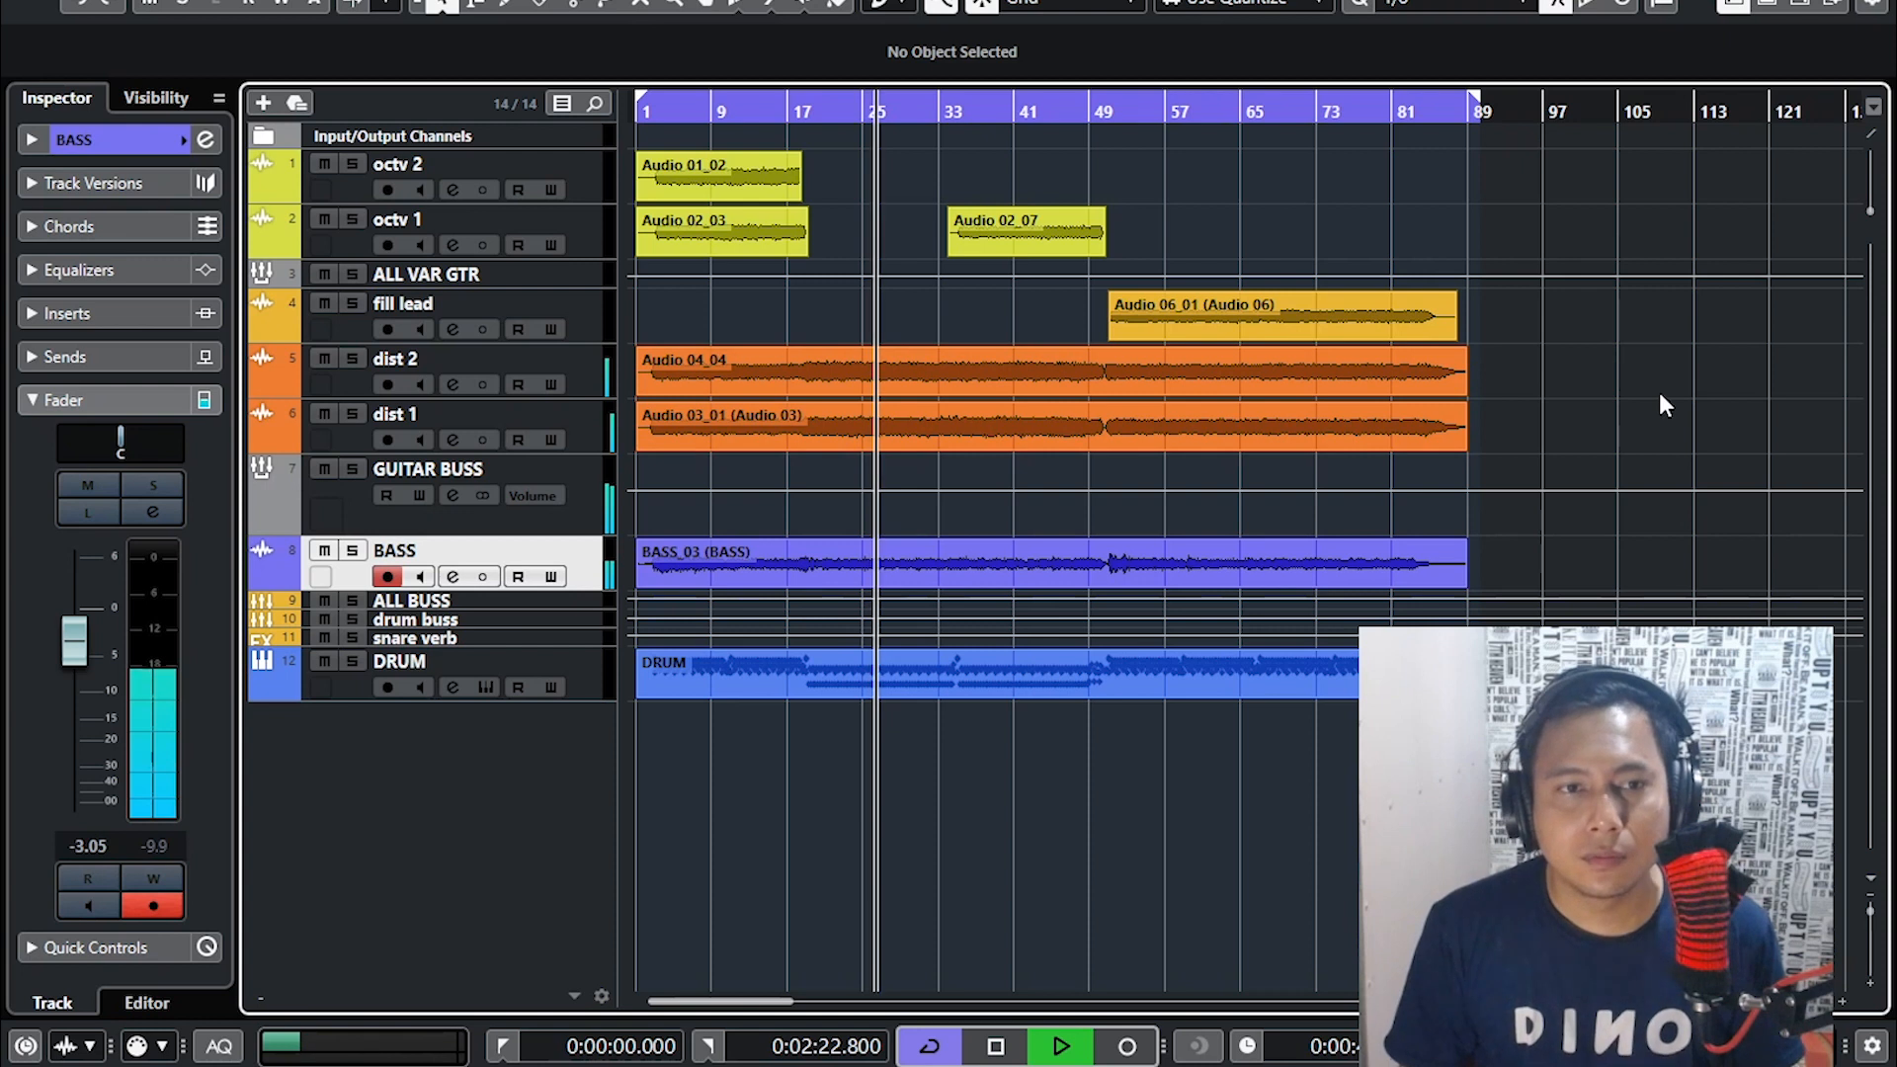
key("space")
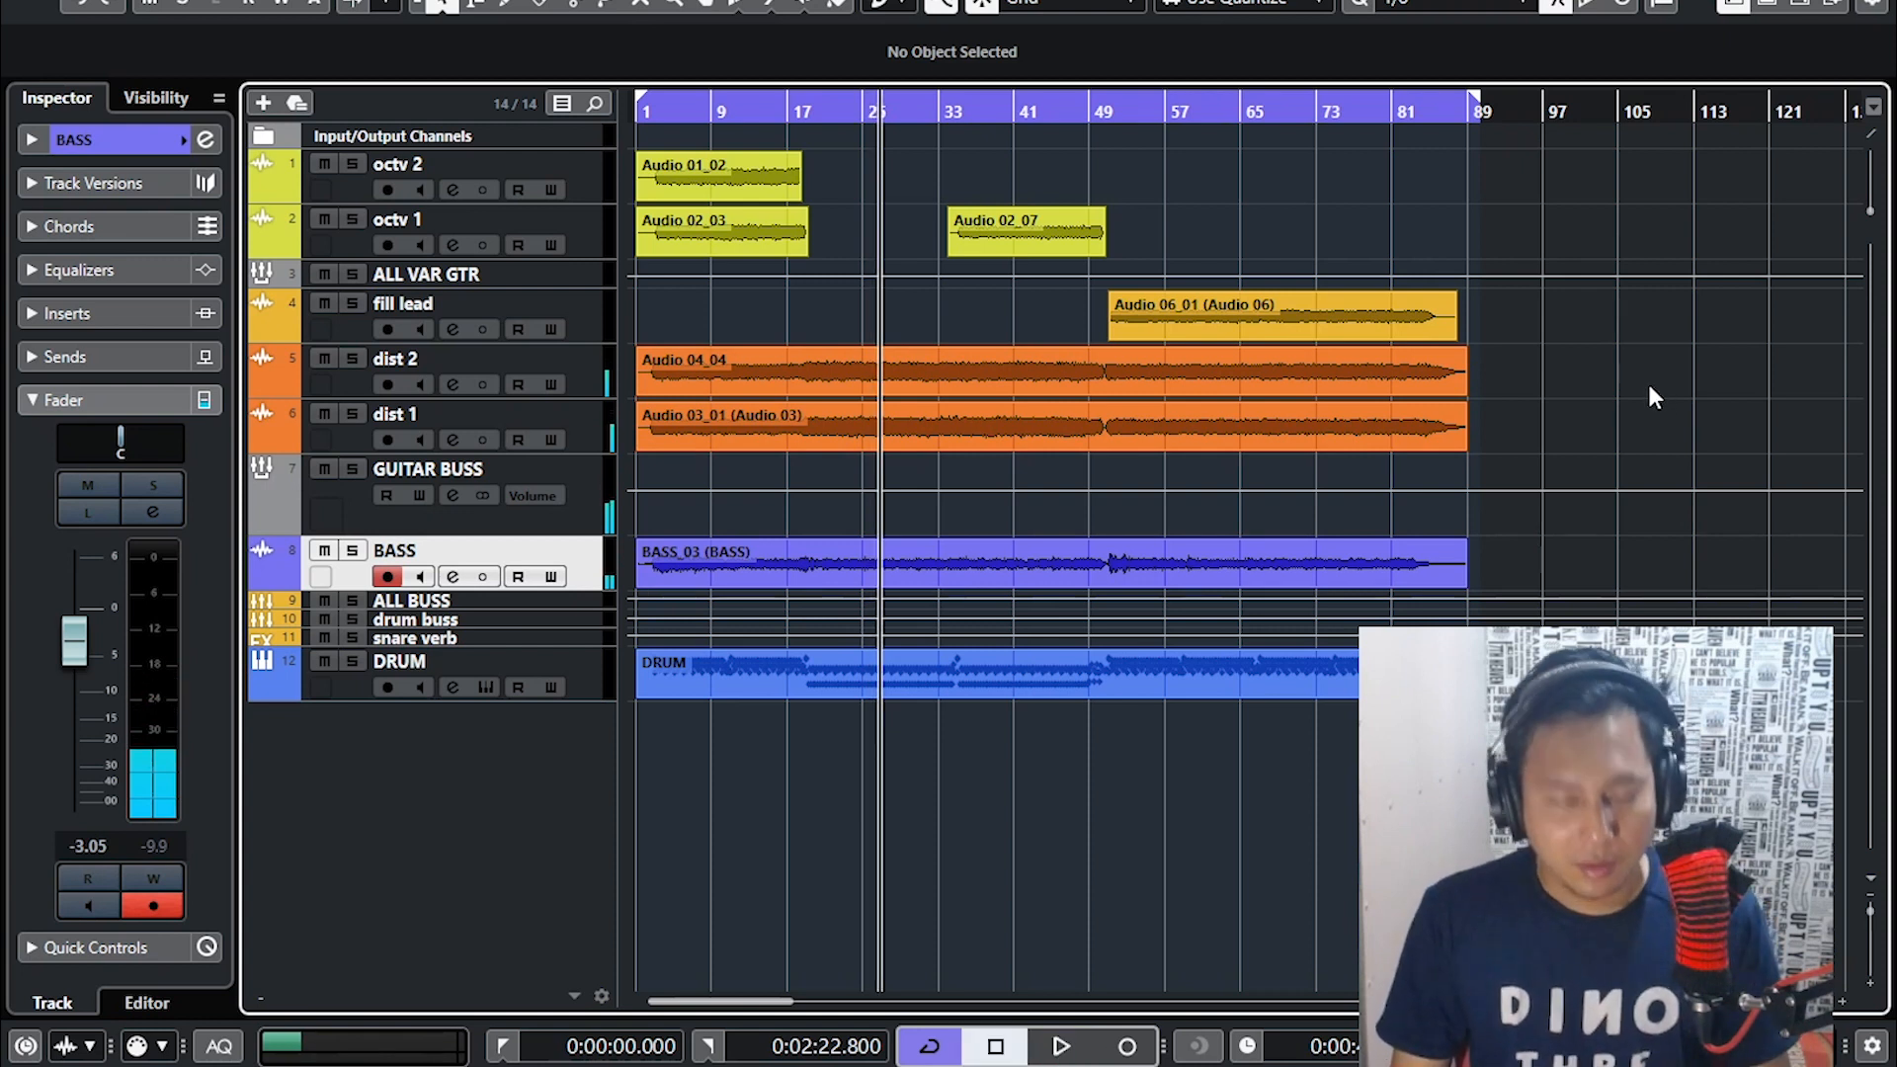
key("g")
left_click(669, 114)
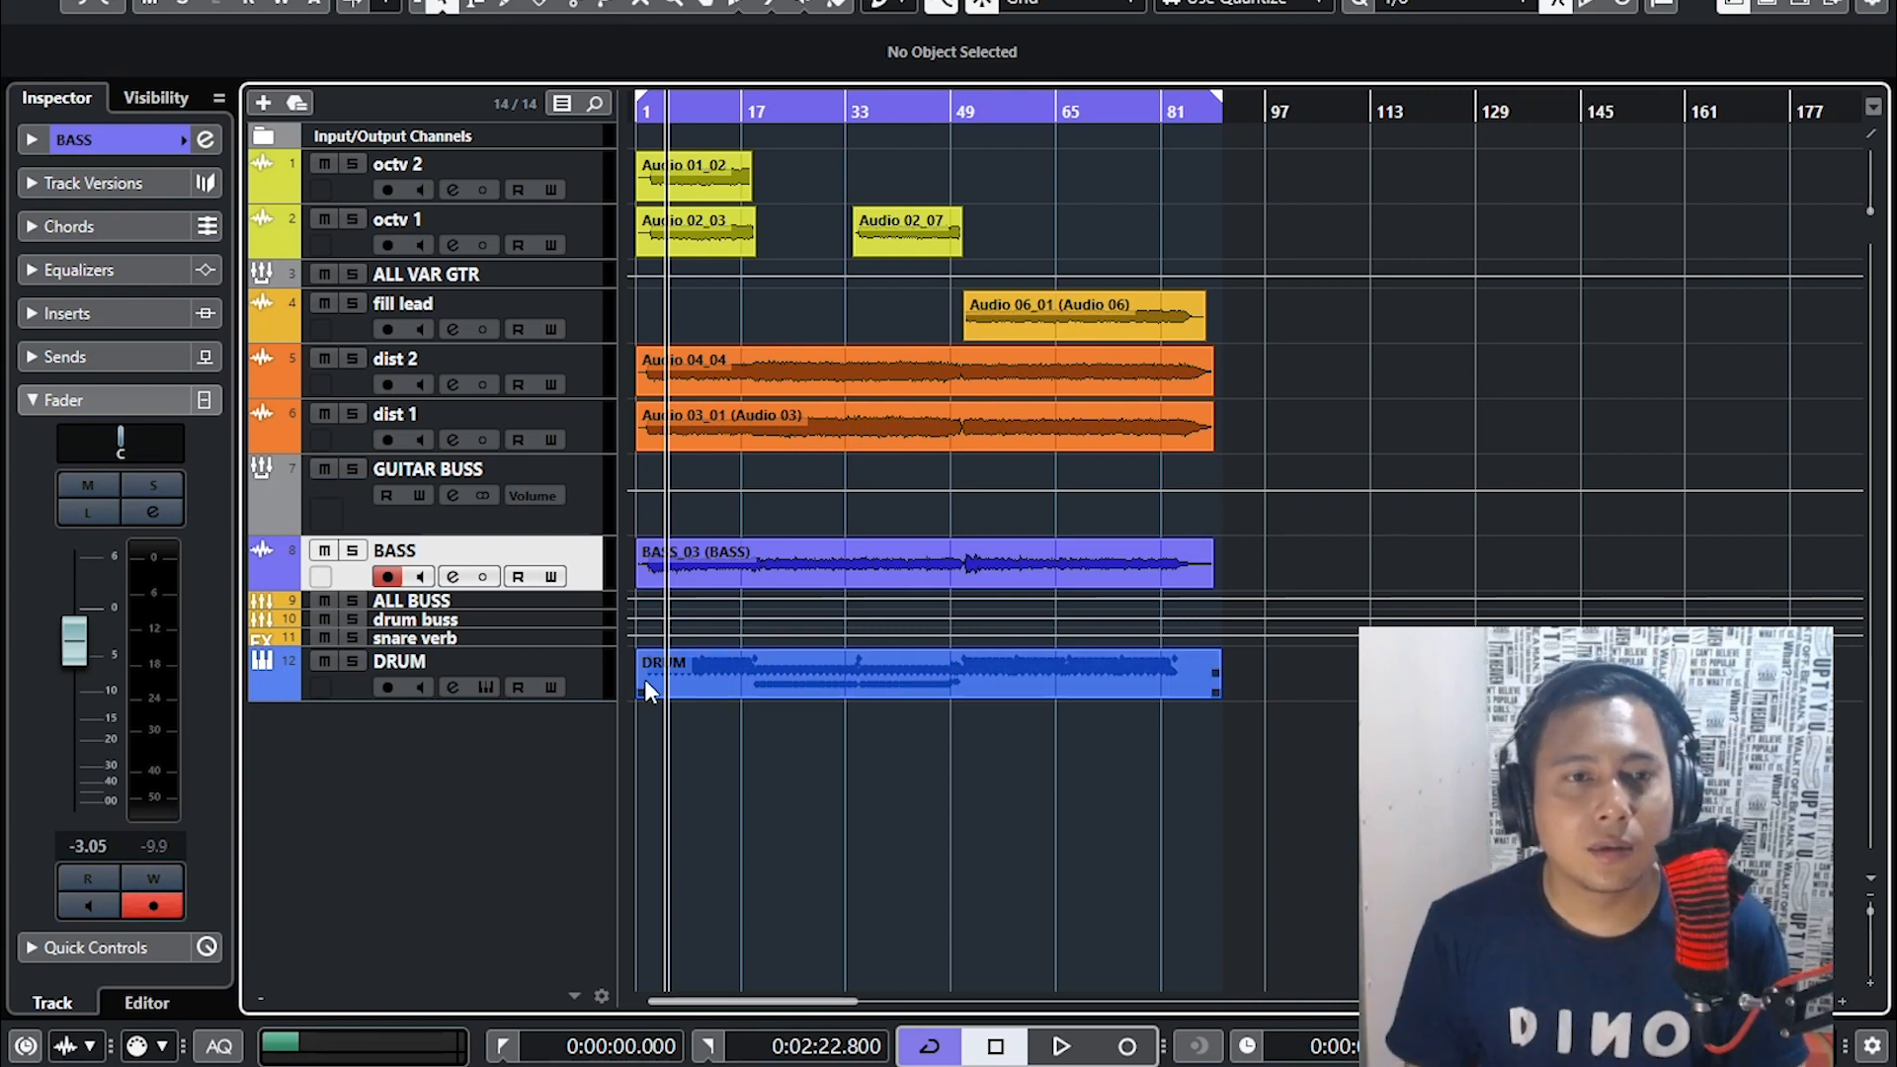
- Expand the DRUM track's output channels and open its SsdSampler instrument editor from the VST instrument rack
left_click(584, 654)
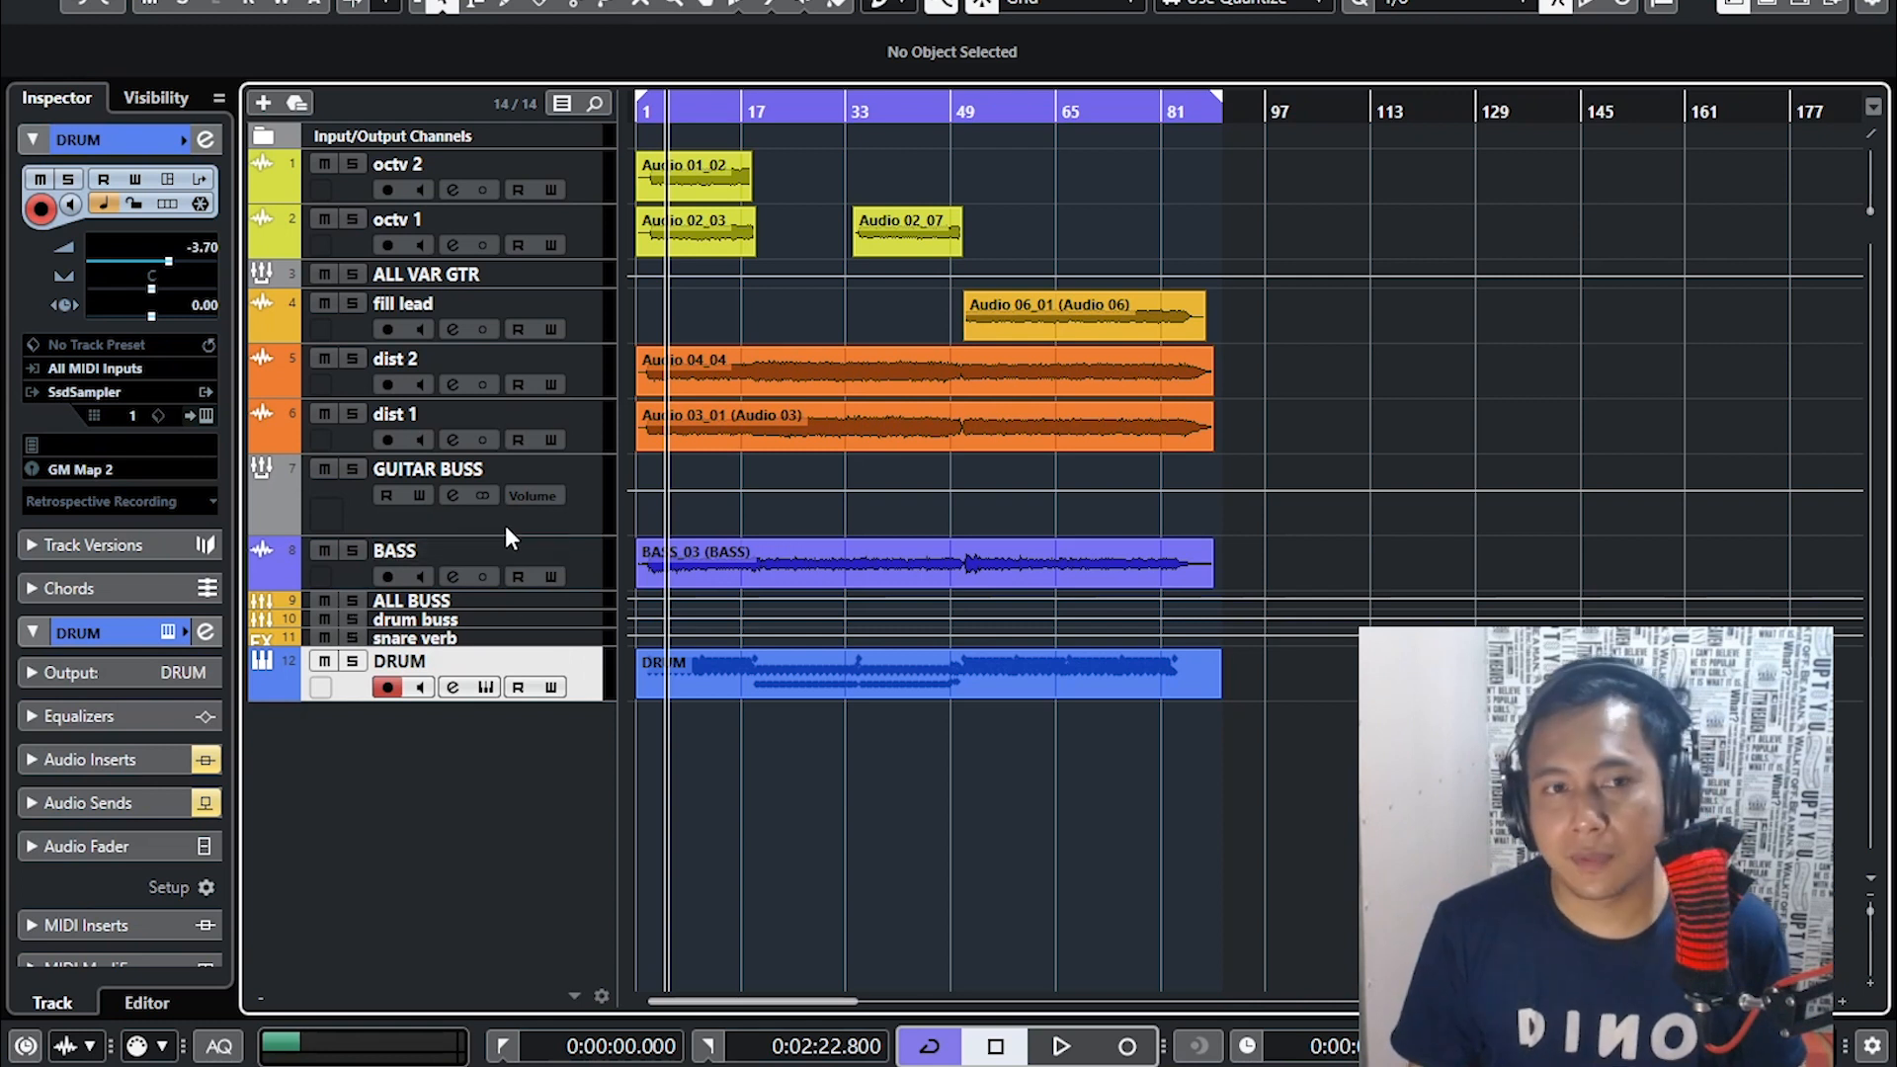
left_click(264, 691)
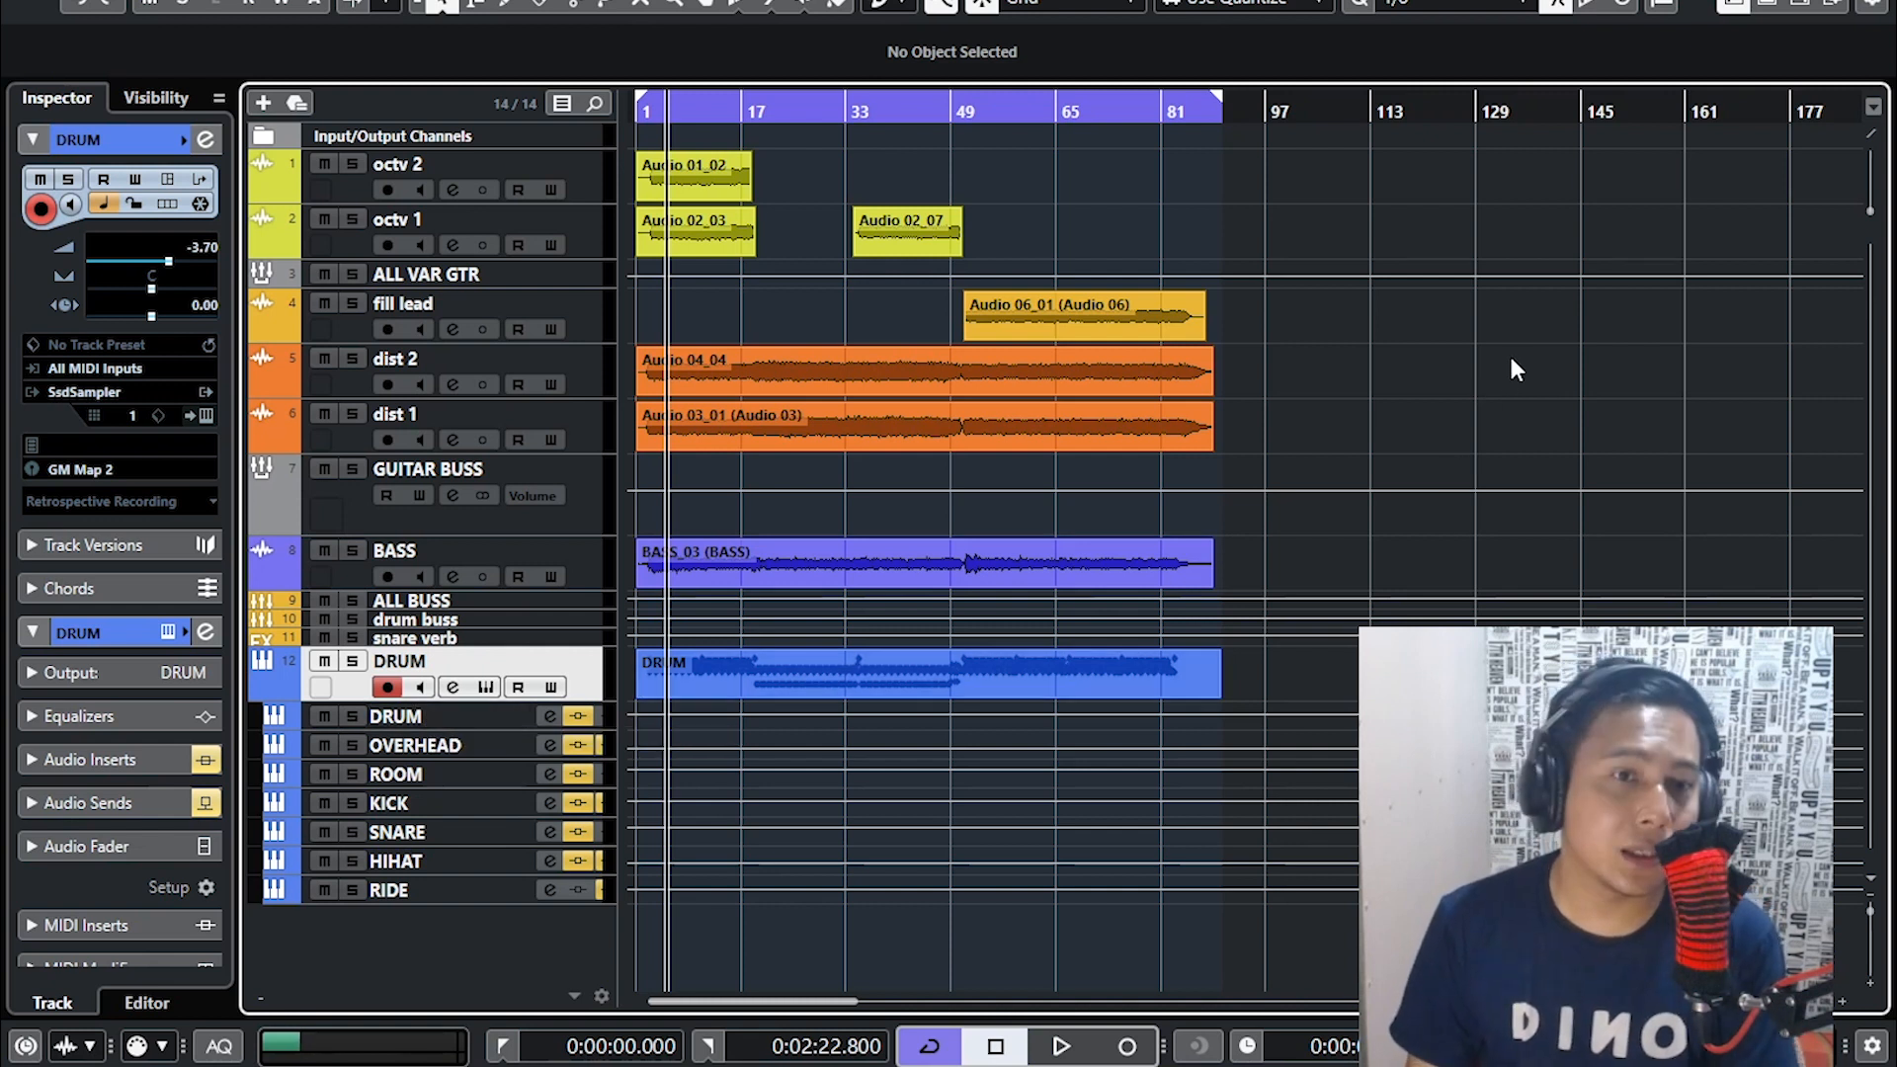
key("F11")
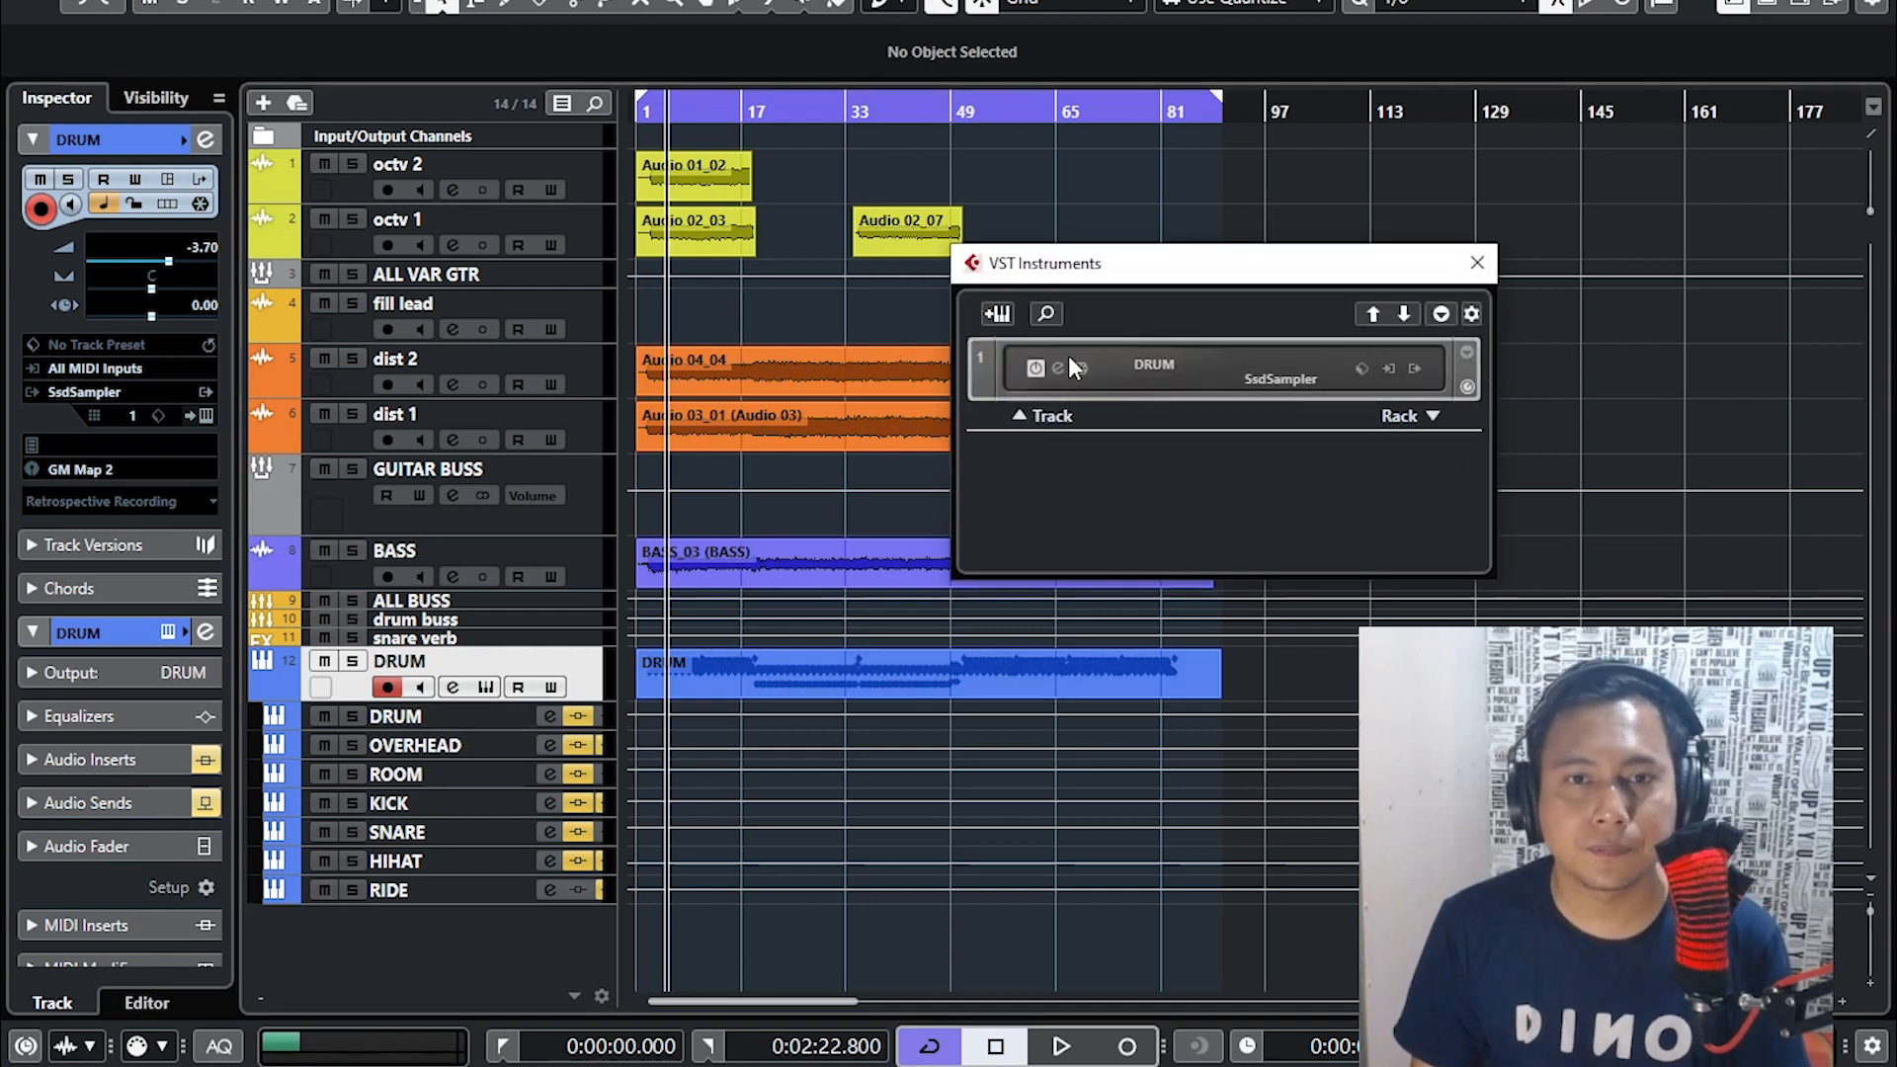
left_click(1059, 370)
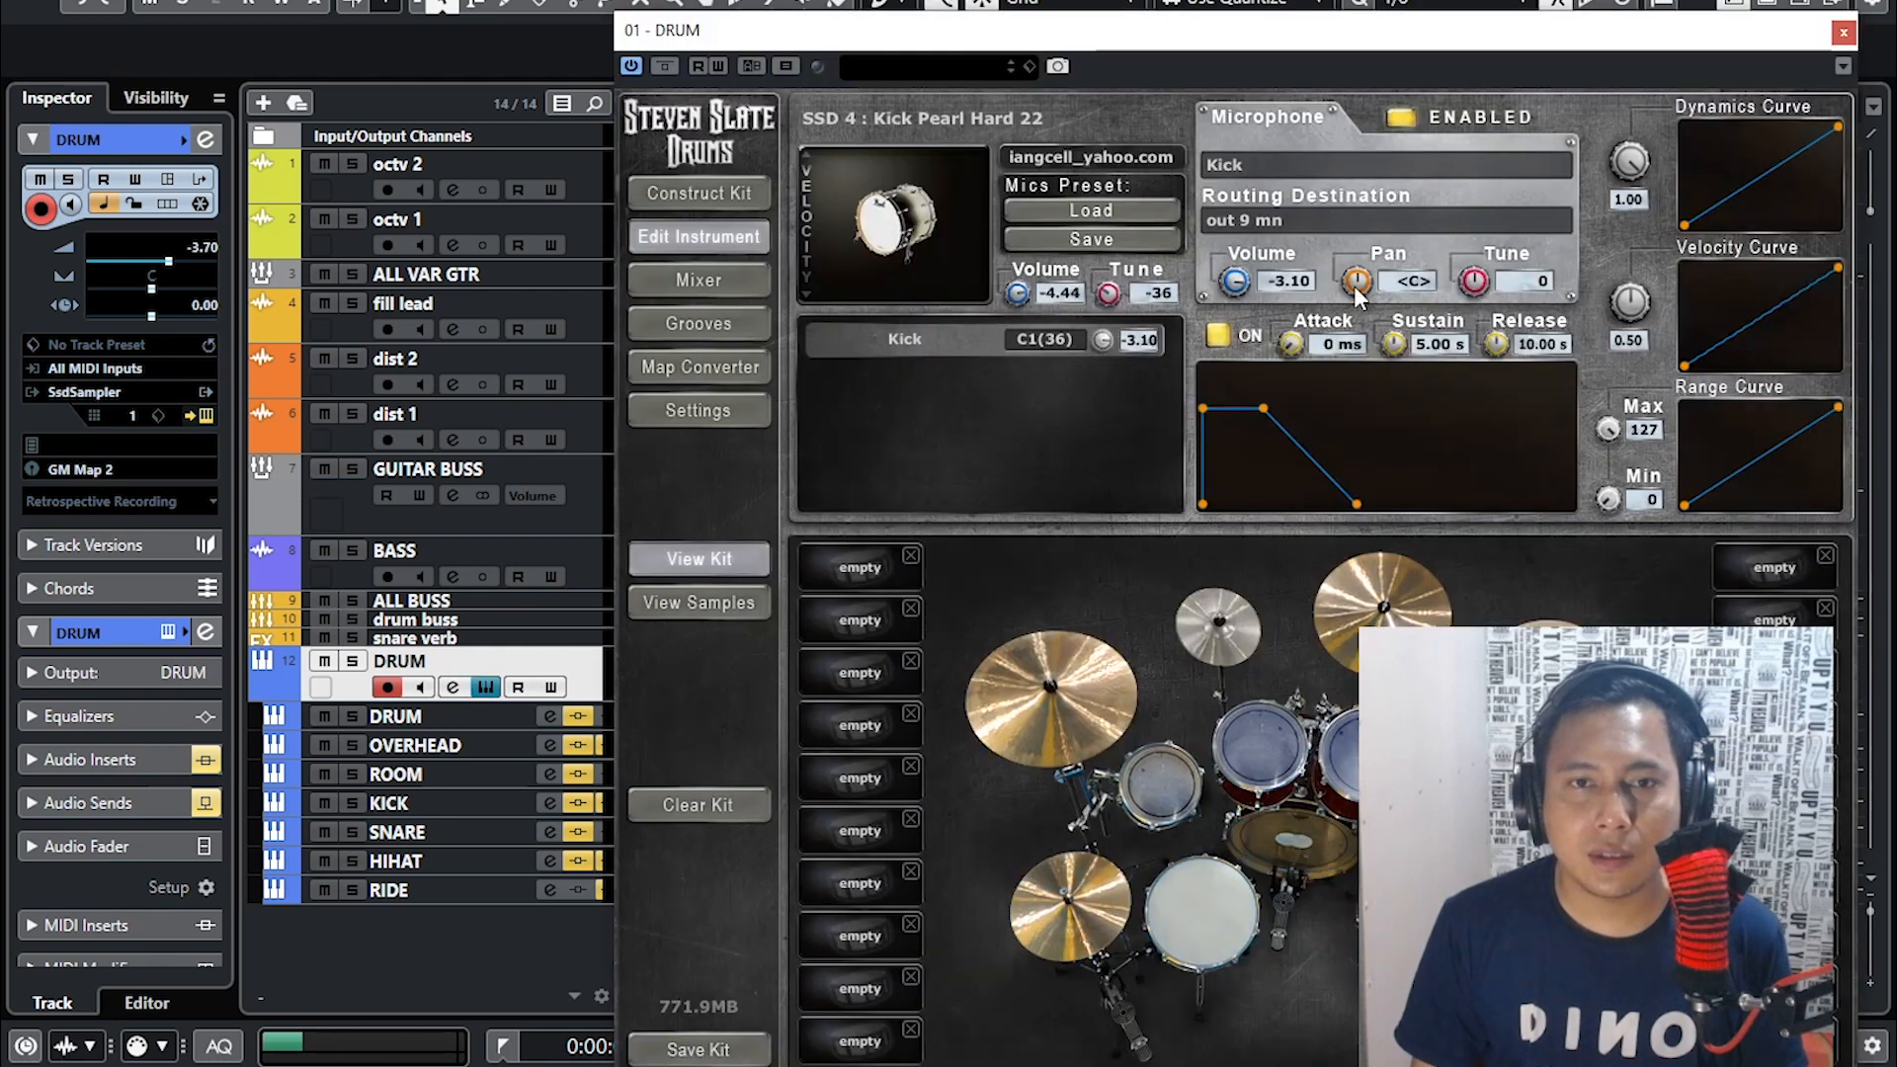
left_click_drag(1163, 36, 1135, 0)
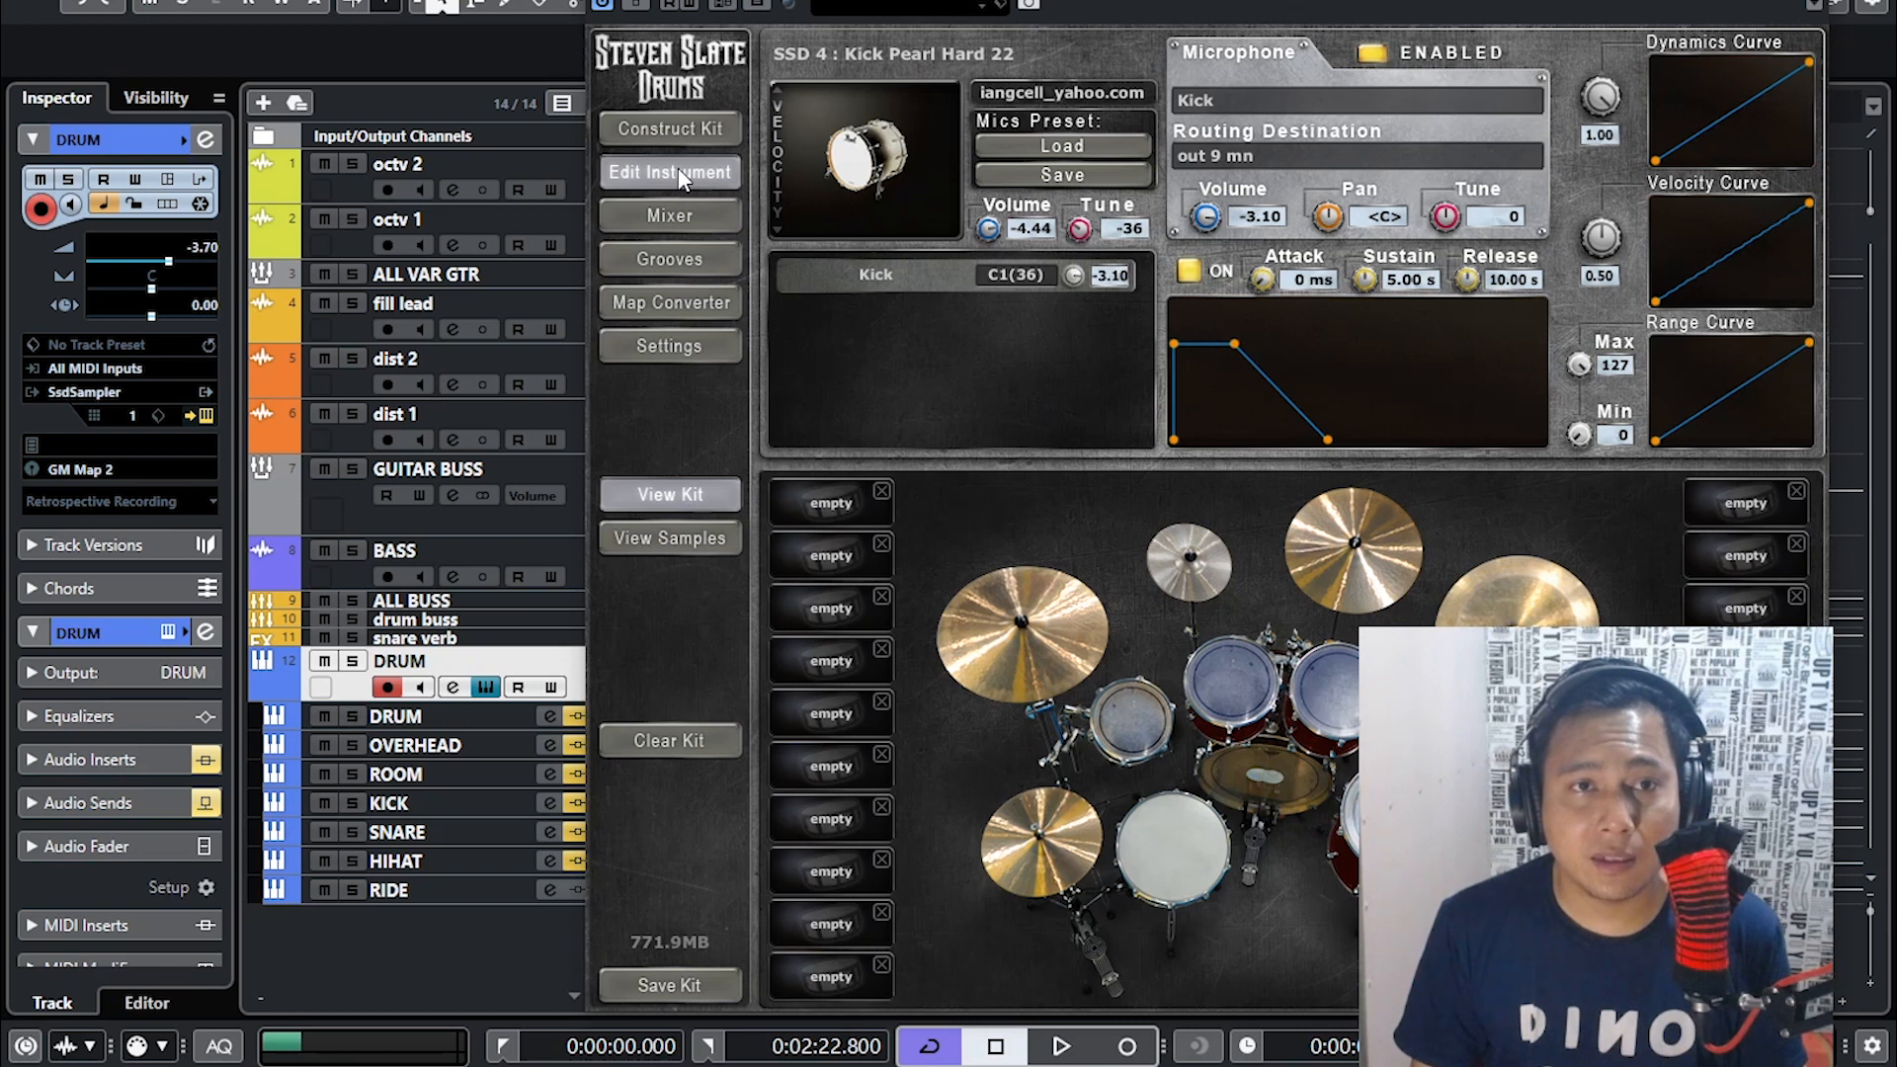
- Show the drum sampler's mixer and arrange its window so the VST Instruments rack is also accessible
left_click(682, 219)
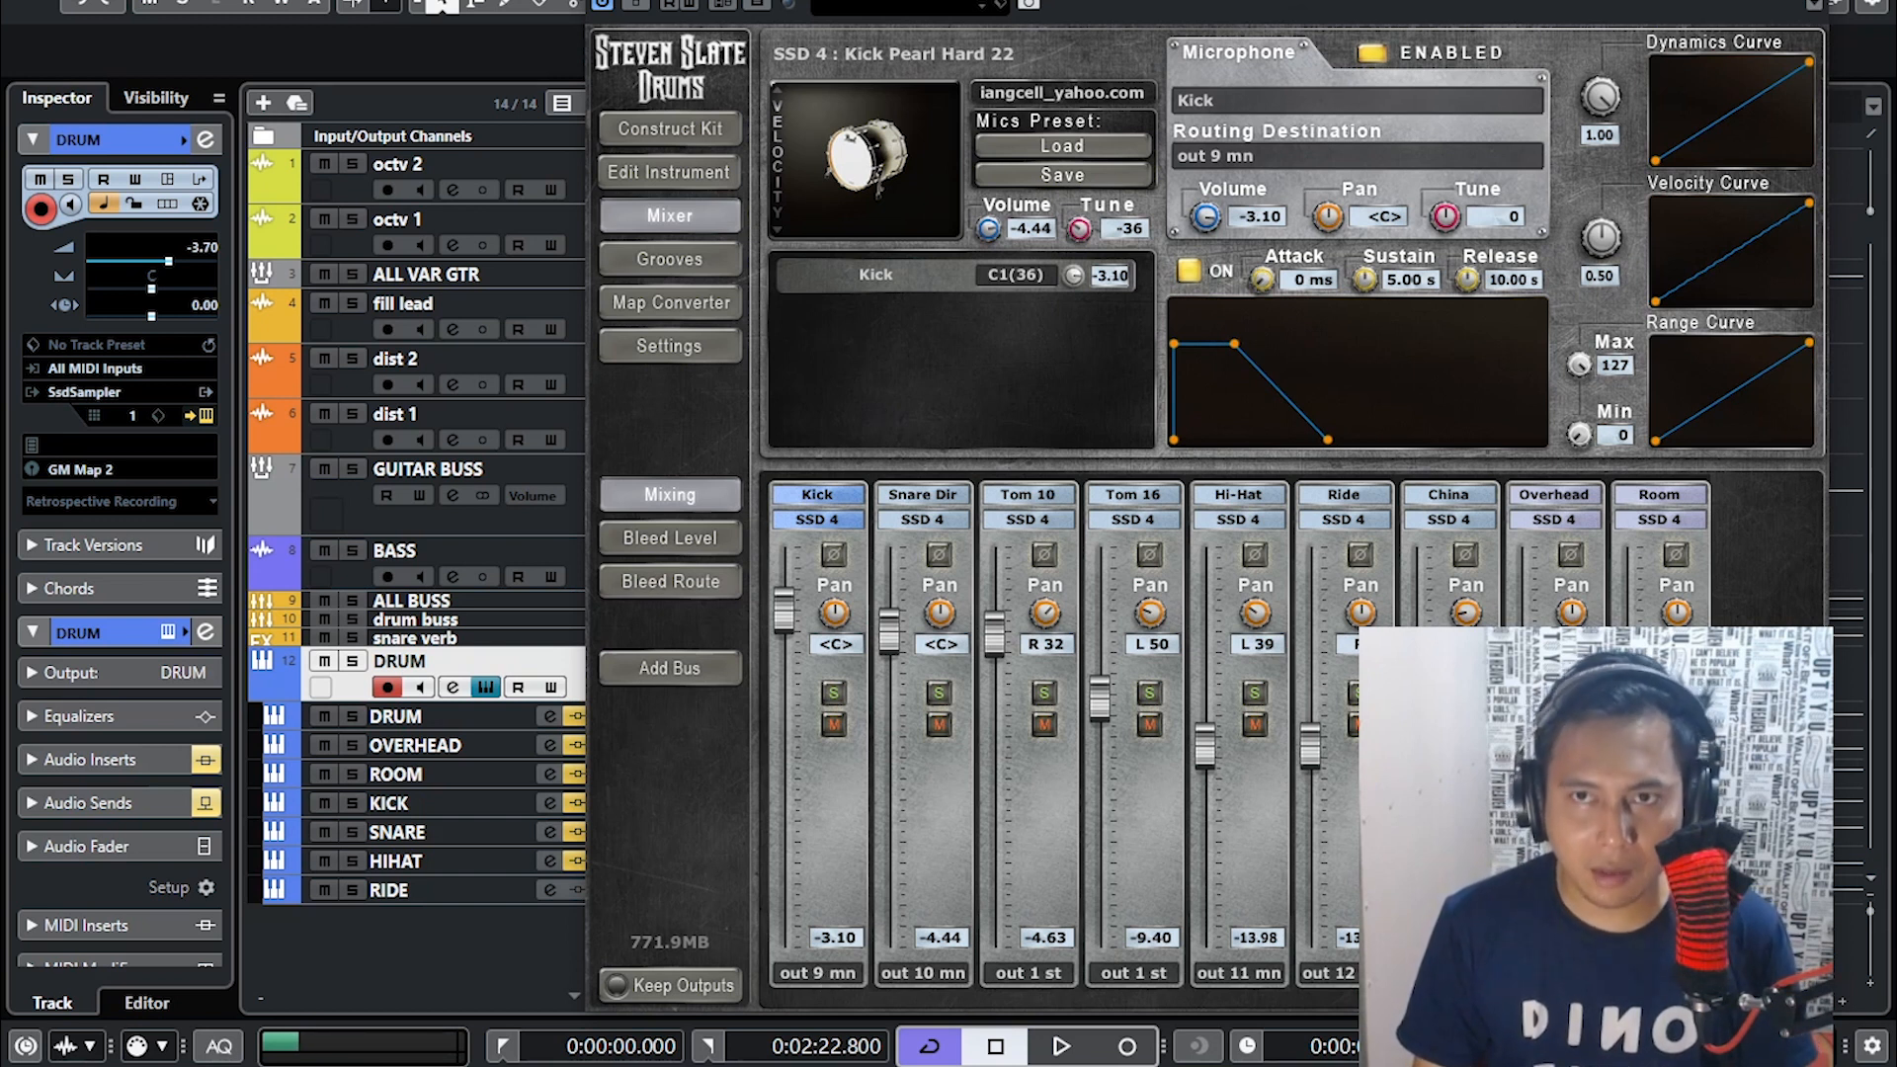
left_click_drag(1631, 0, 1149, 4)
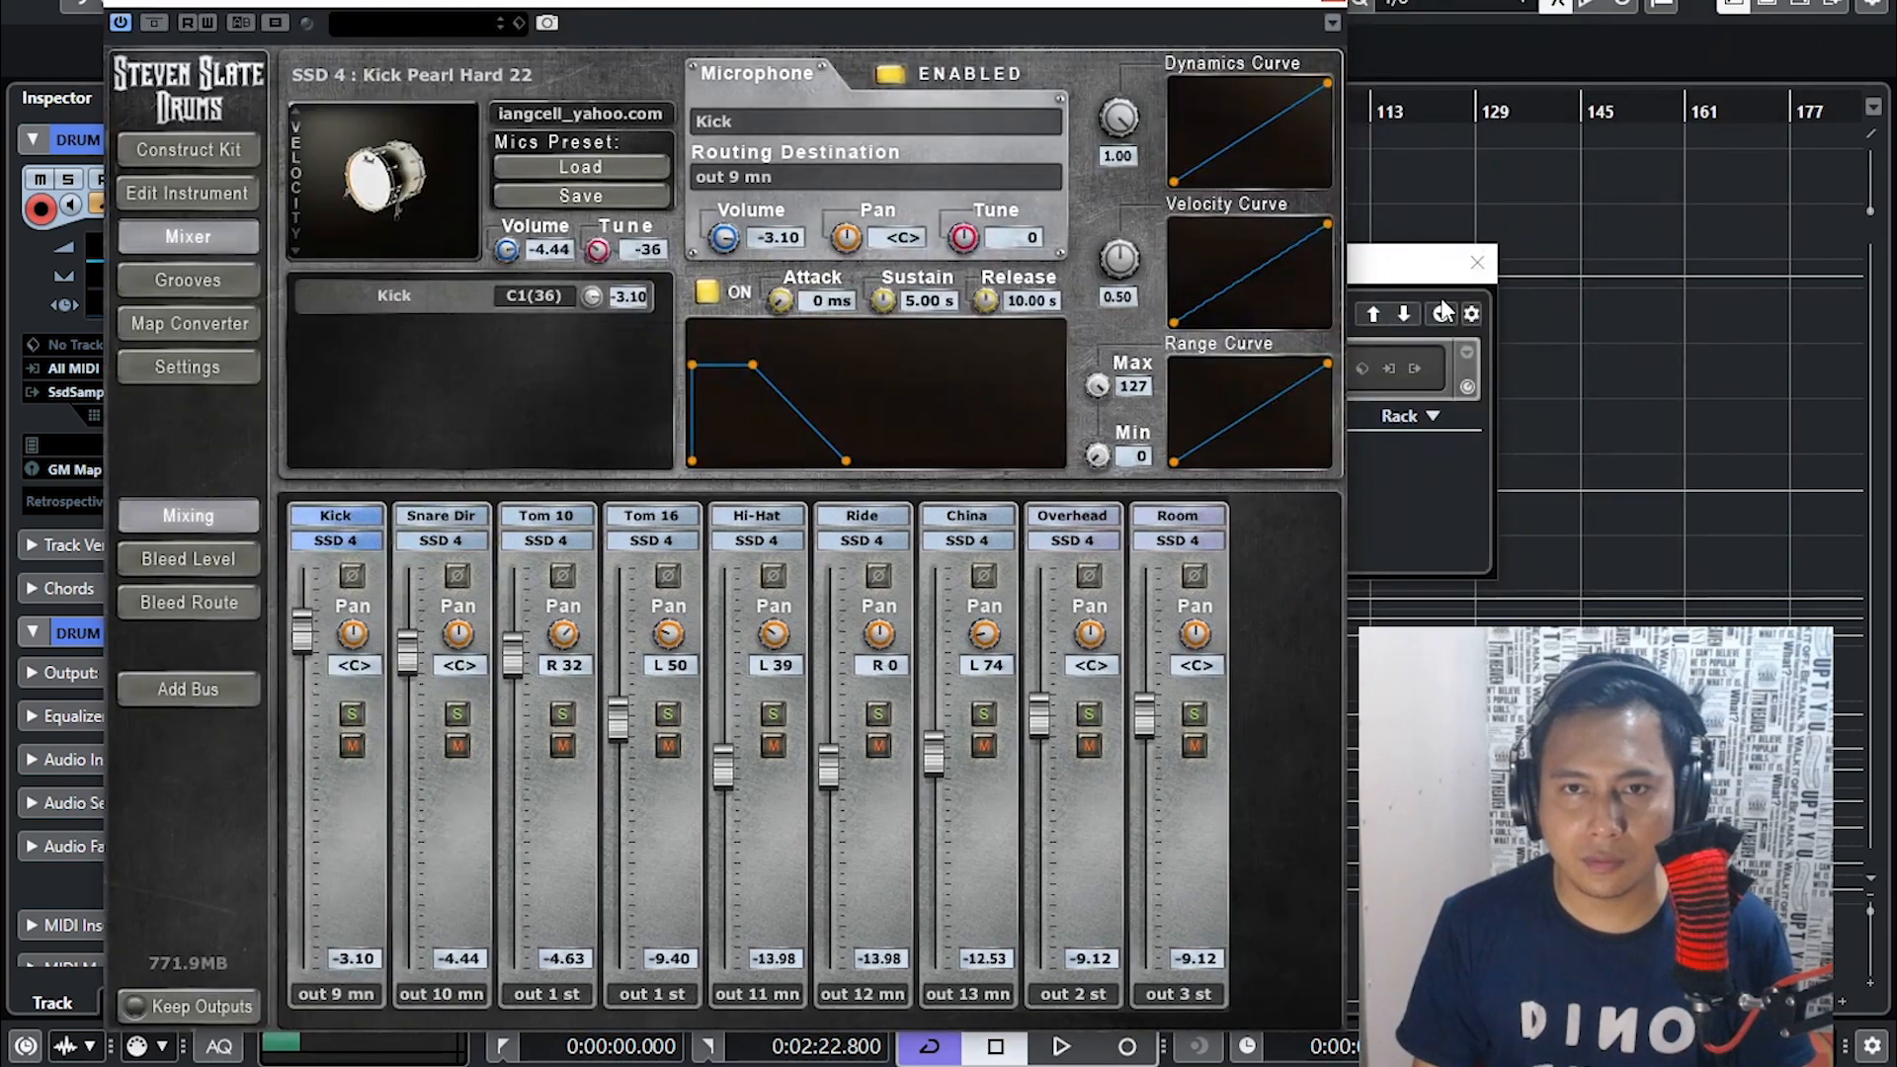
left_click_drag(1412, 263, 1697, 116)
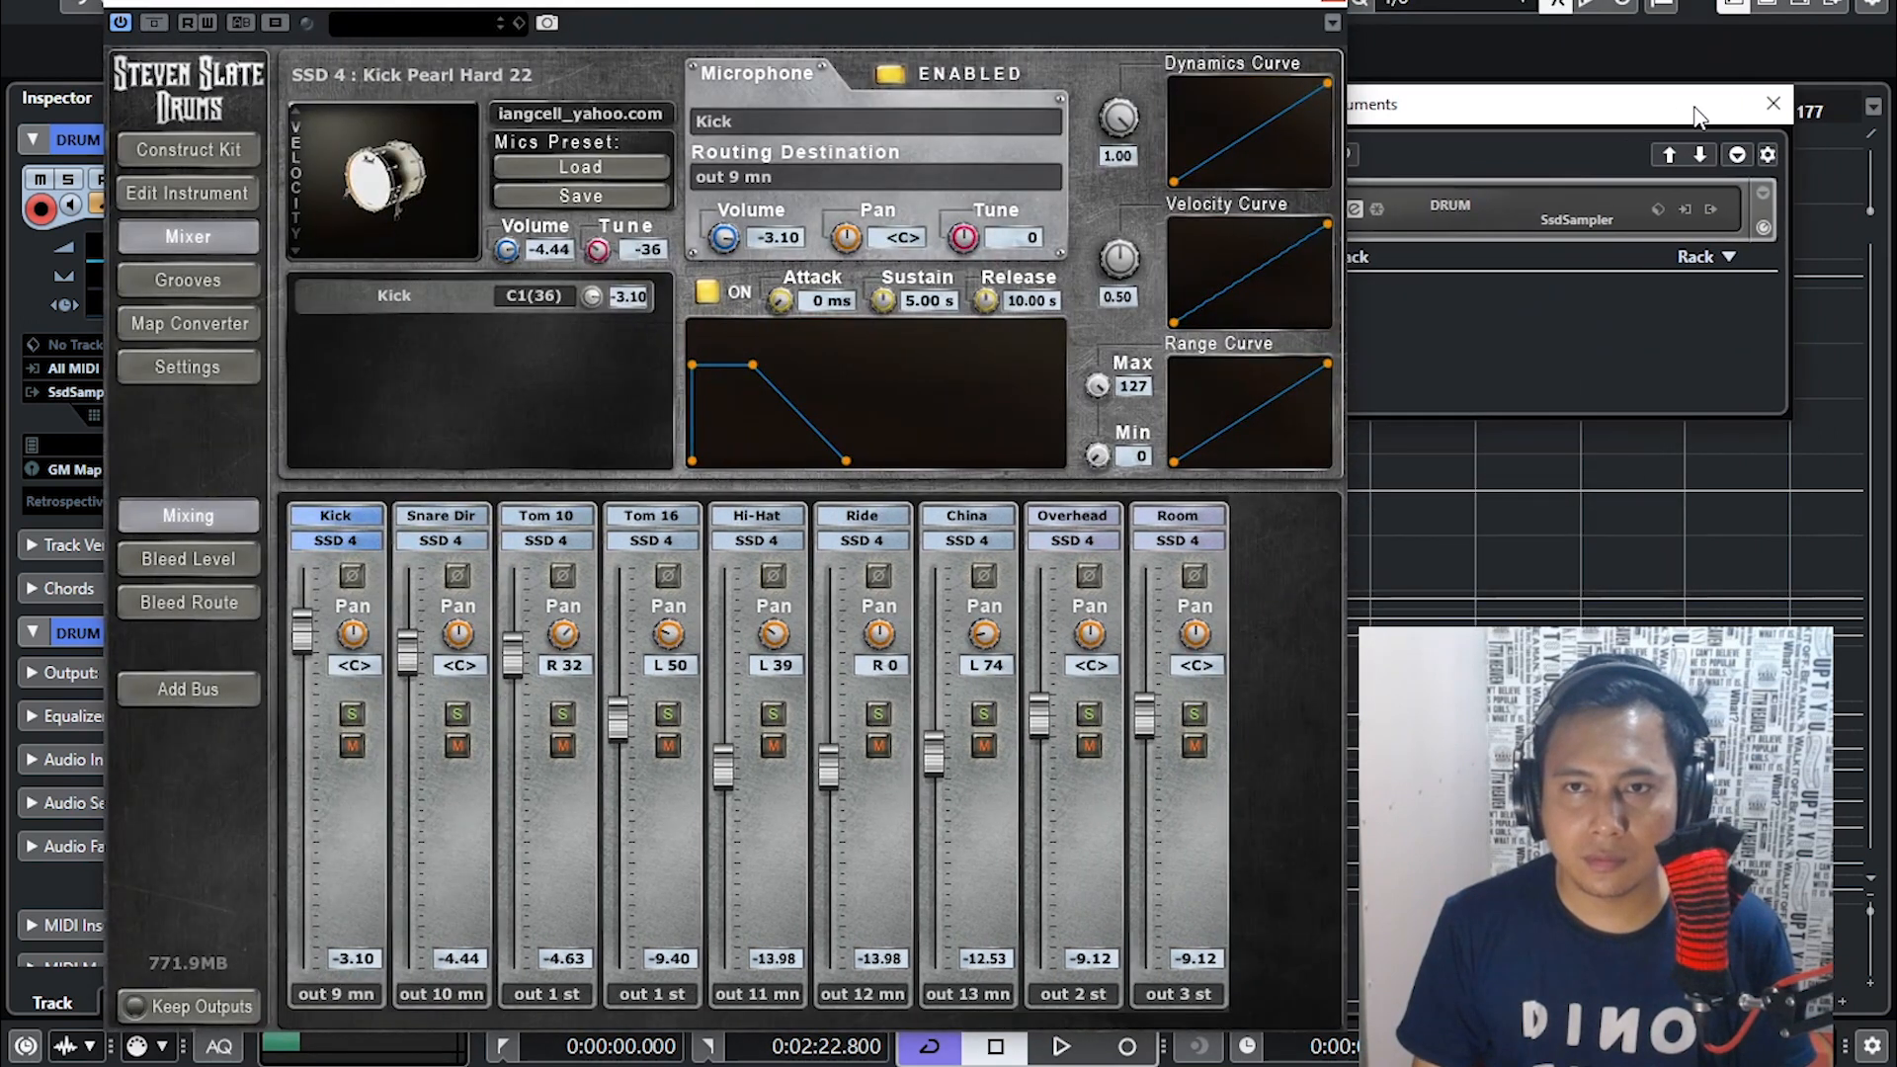
- Compare the Kick and Snare Dir output routing with the instrument's activated outputs and the drum channels in the track list
left_click(1716, 210)
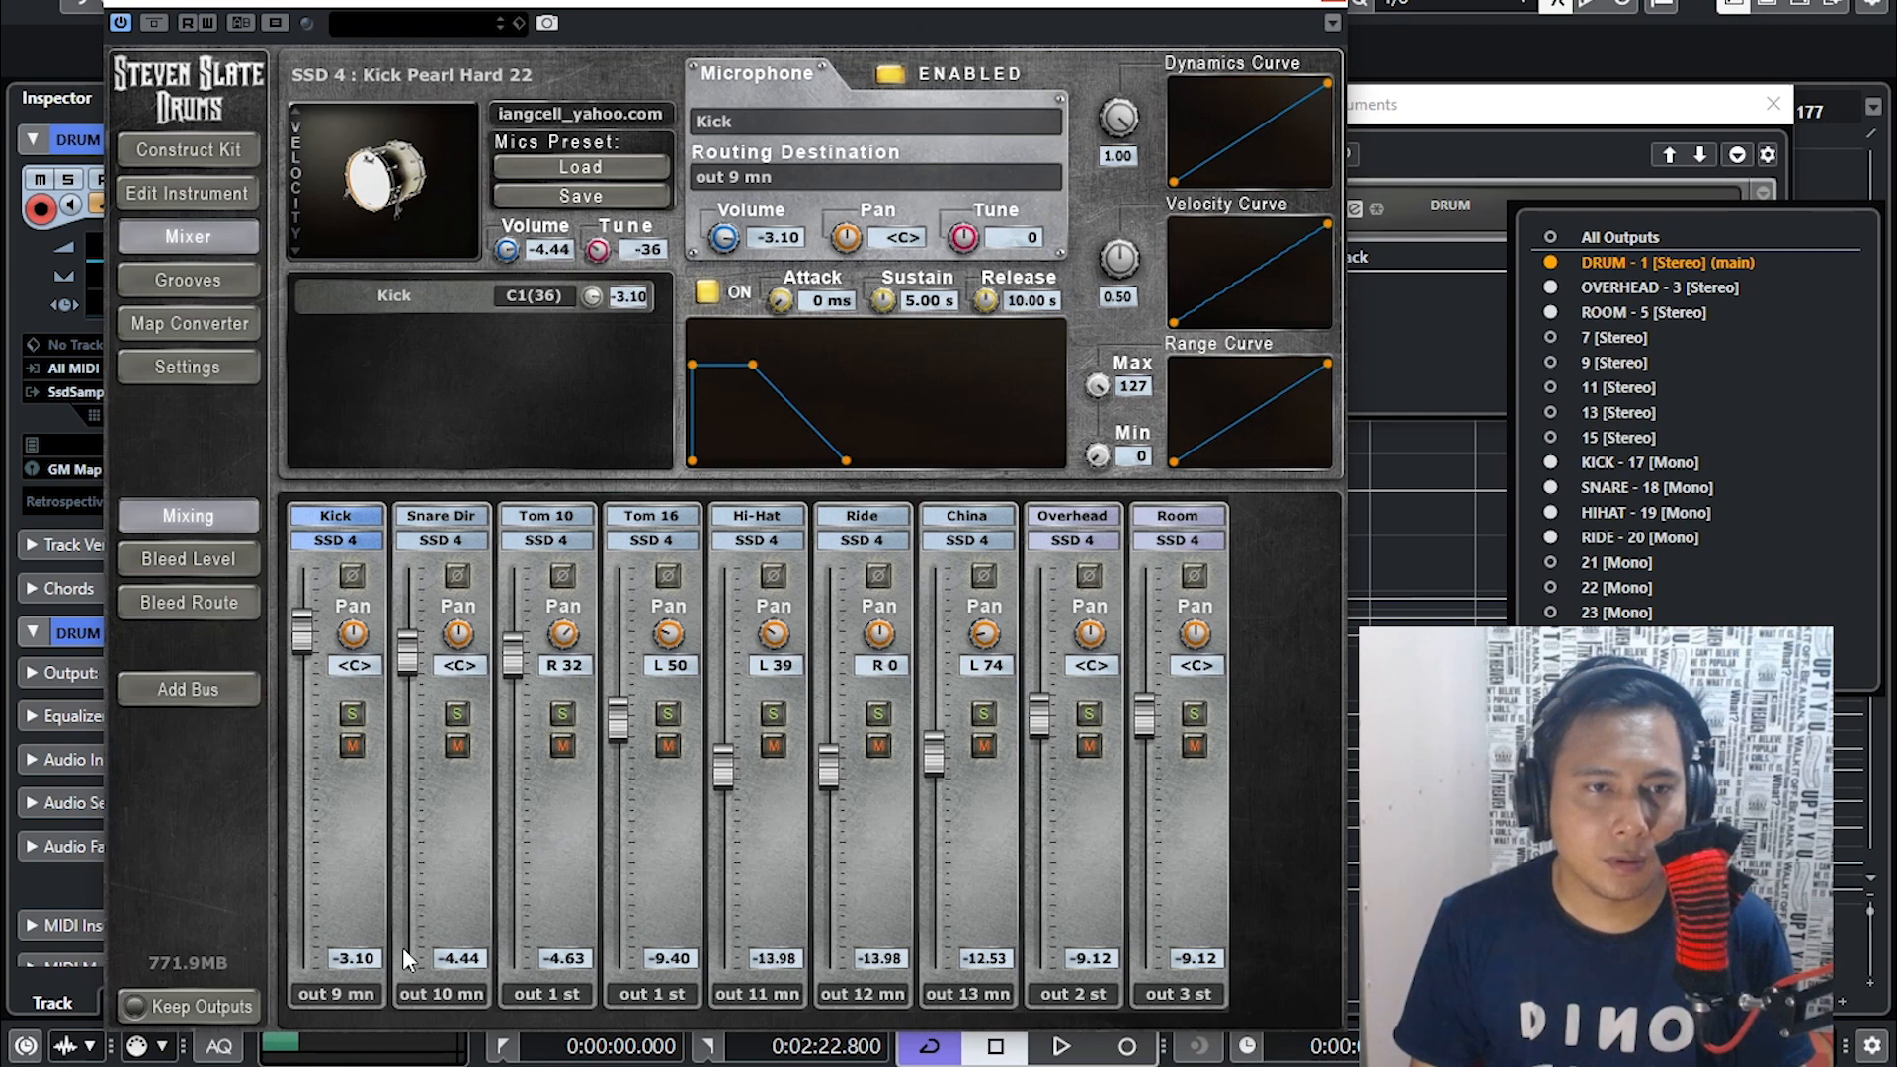
left_click(347, 514)
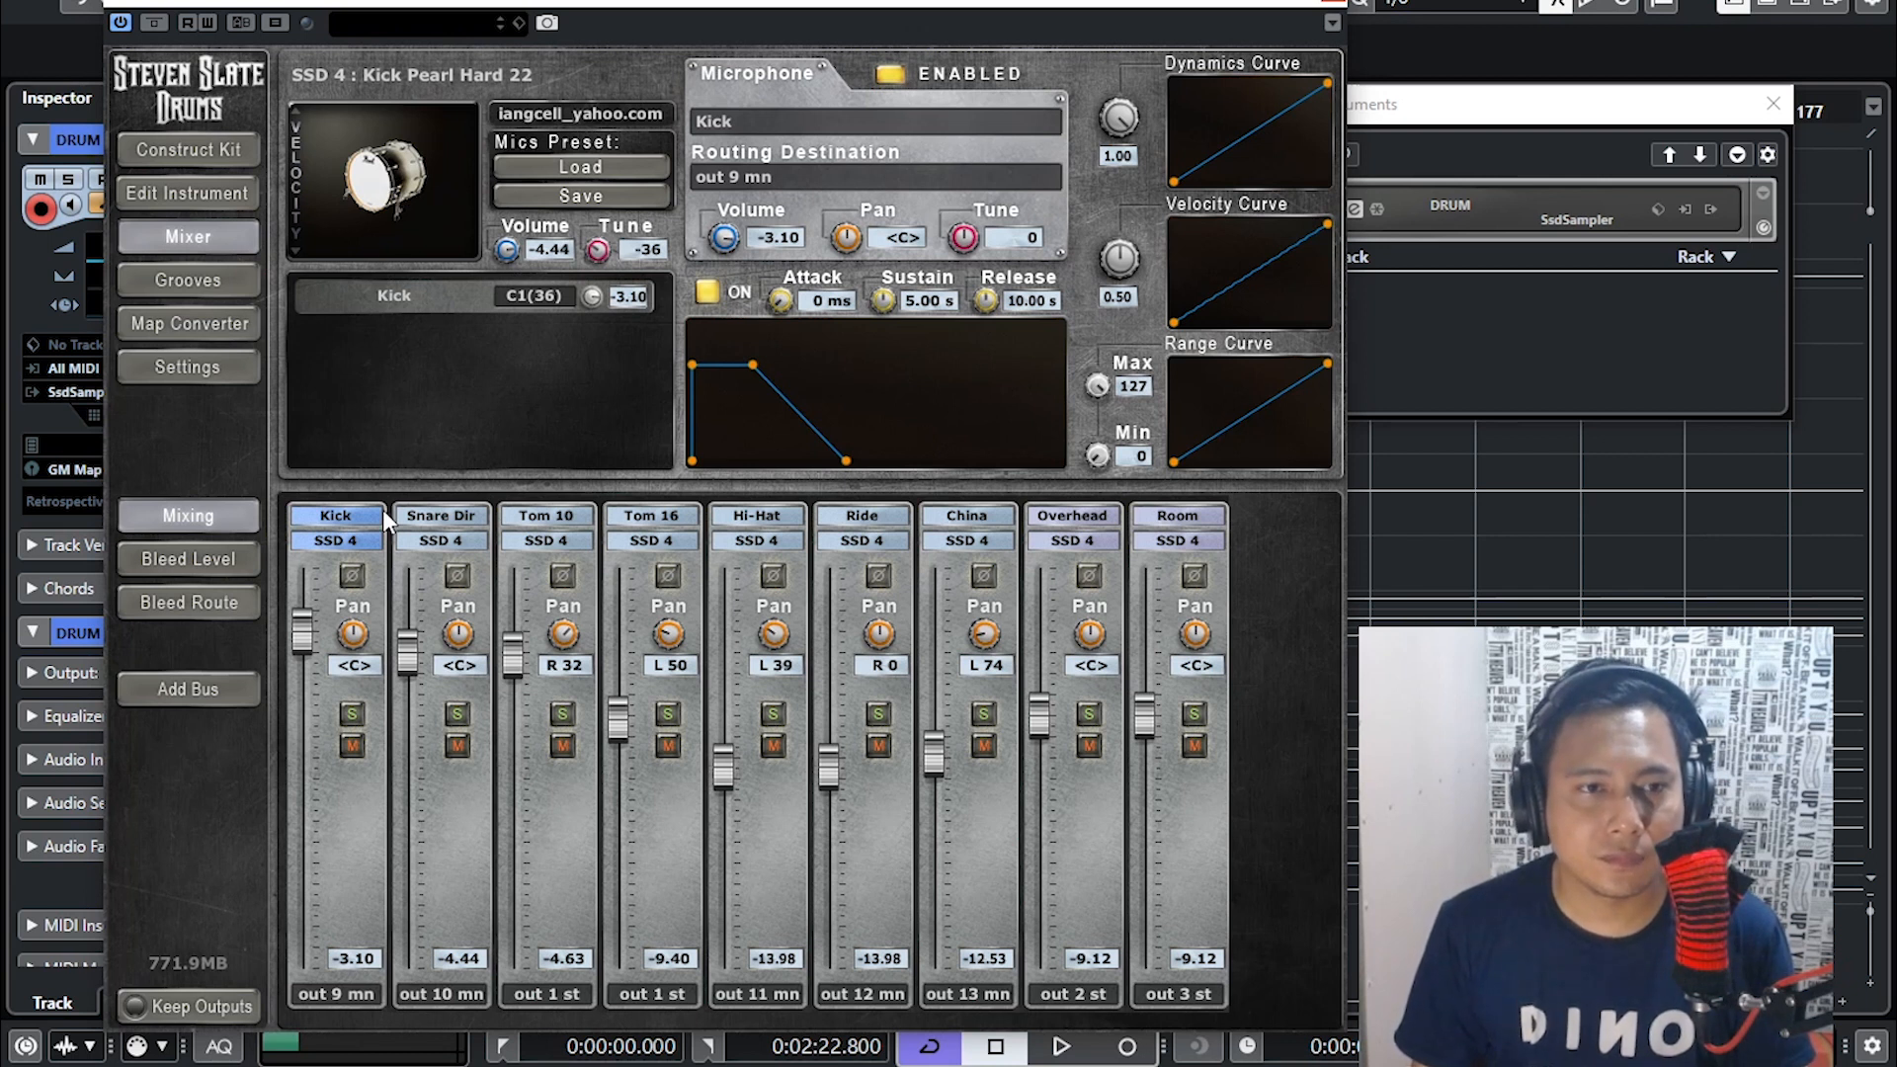
left_click(434, 518)
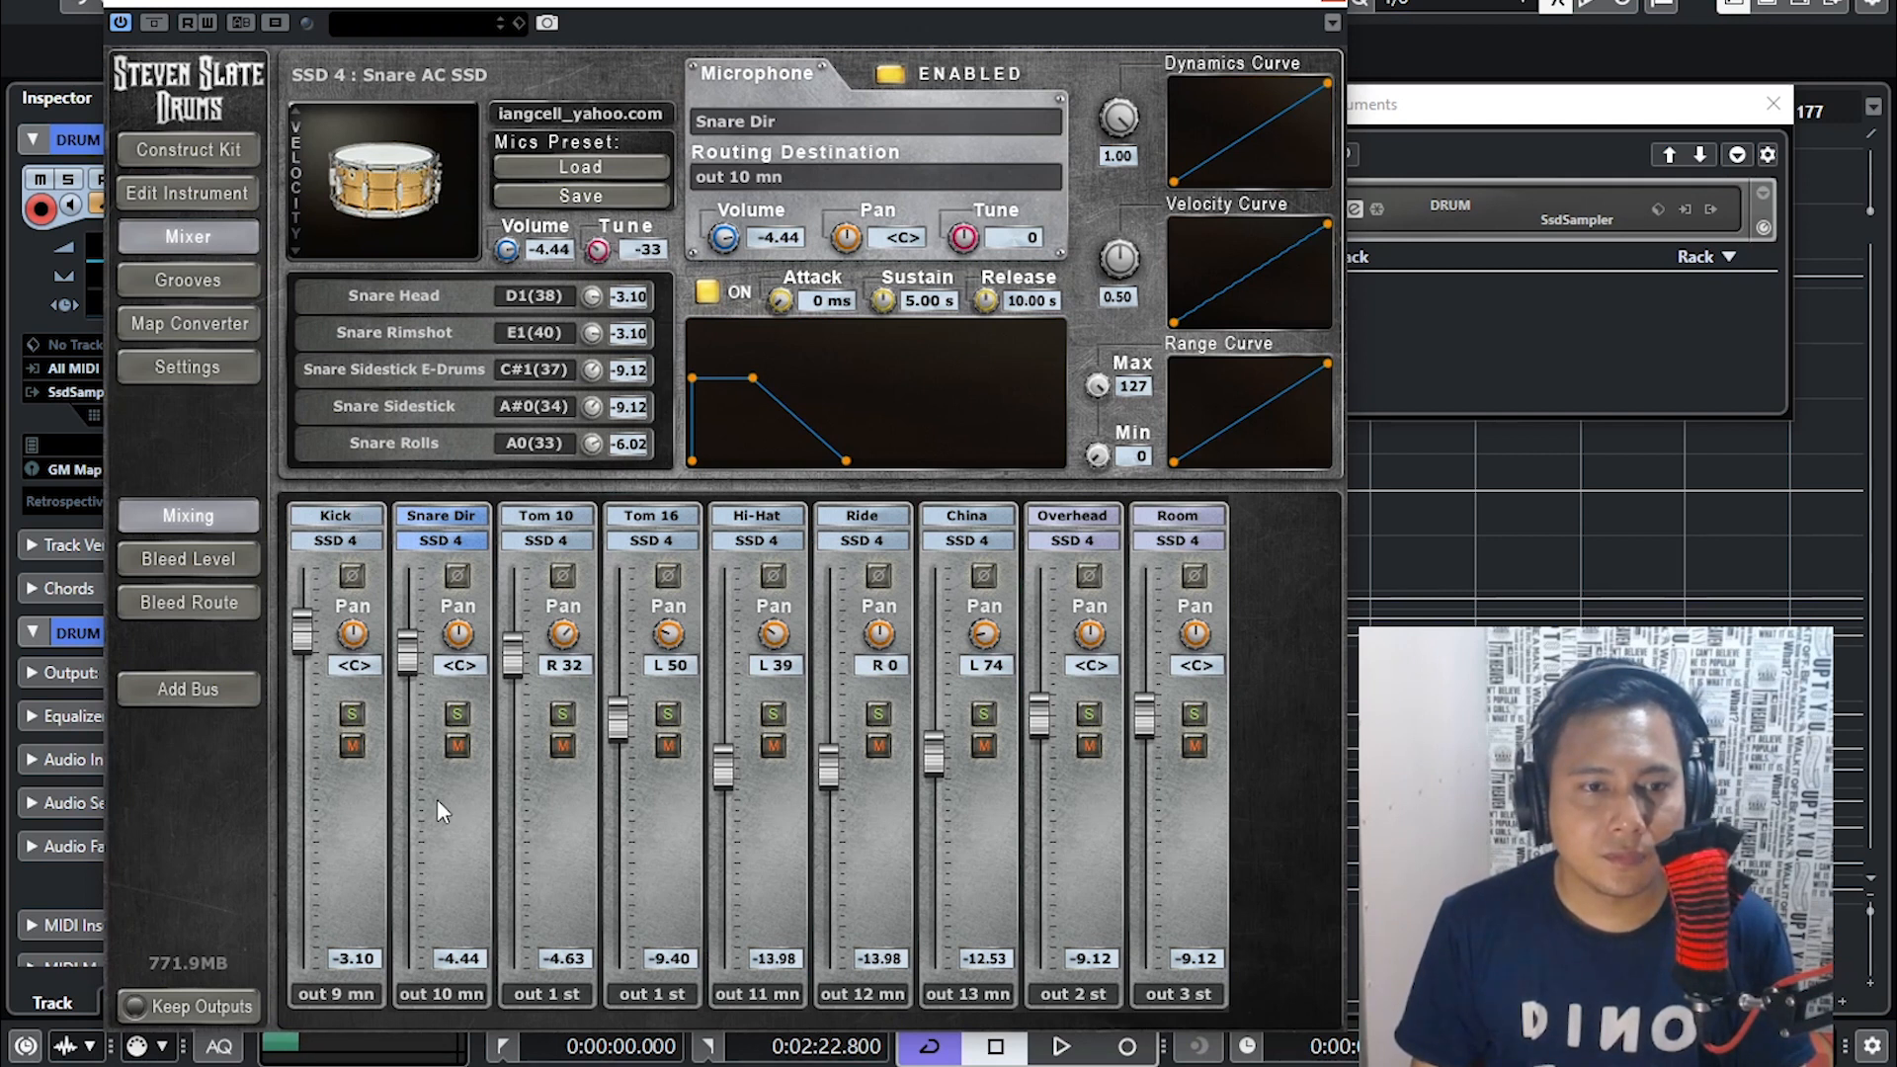
left_click(1714, 207)
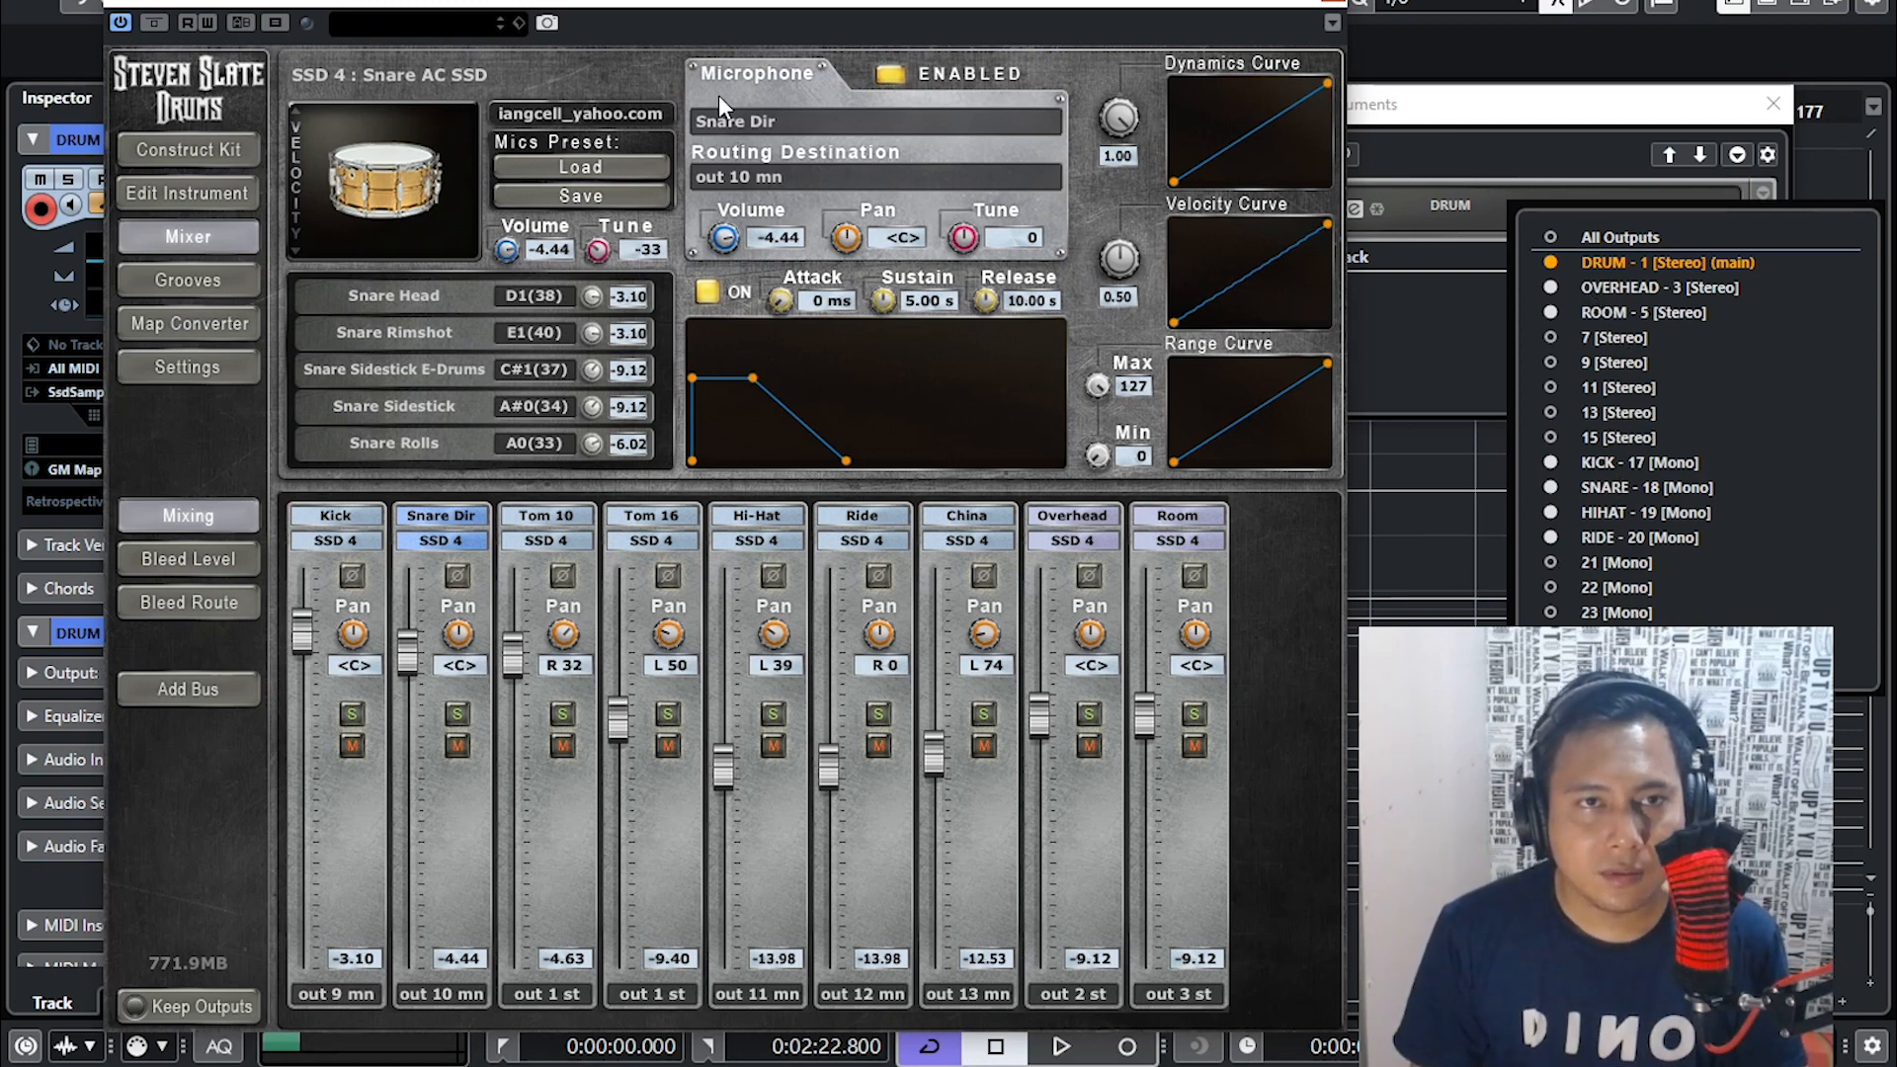
left_click(806, 3)
left_click_drag(1152, 16, 1847, 0)
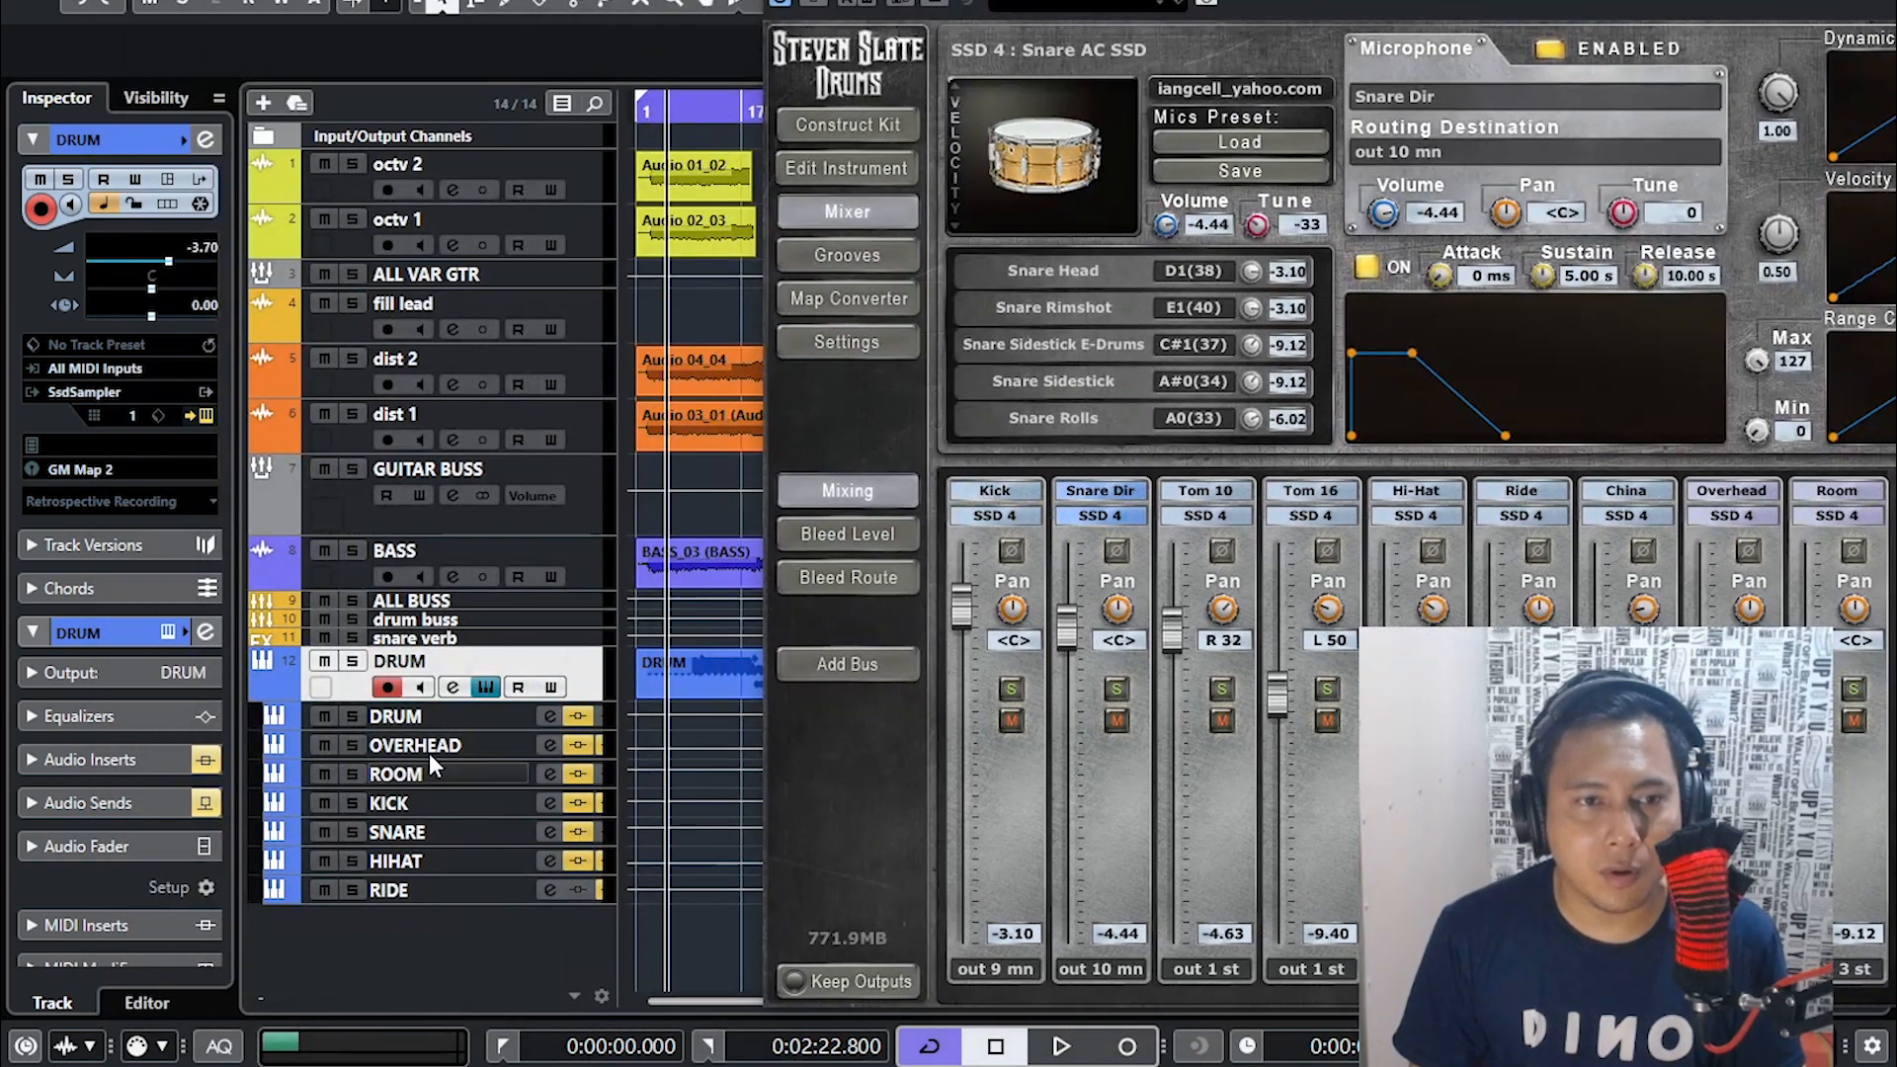
- Examine the tom, Overhead and Room output assignments in the drum mixer against the instrument's activated outputs
left_click_drag(1847, 0, 1360, 5)
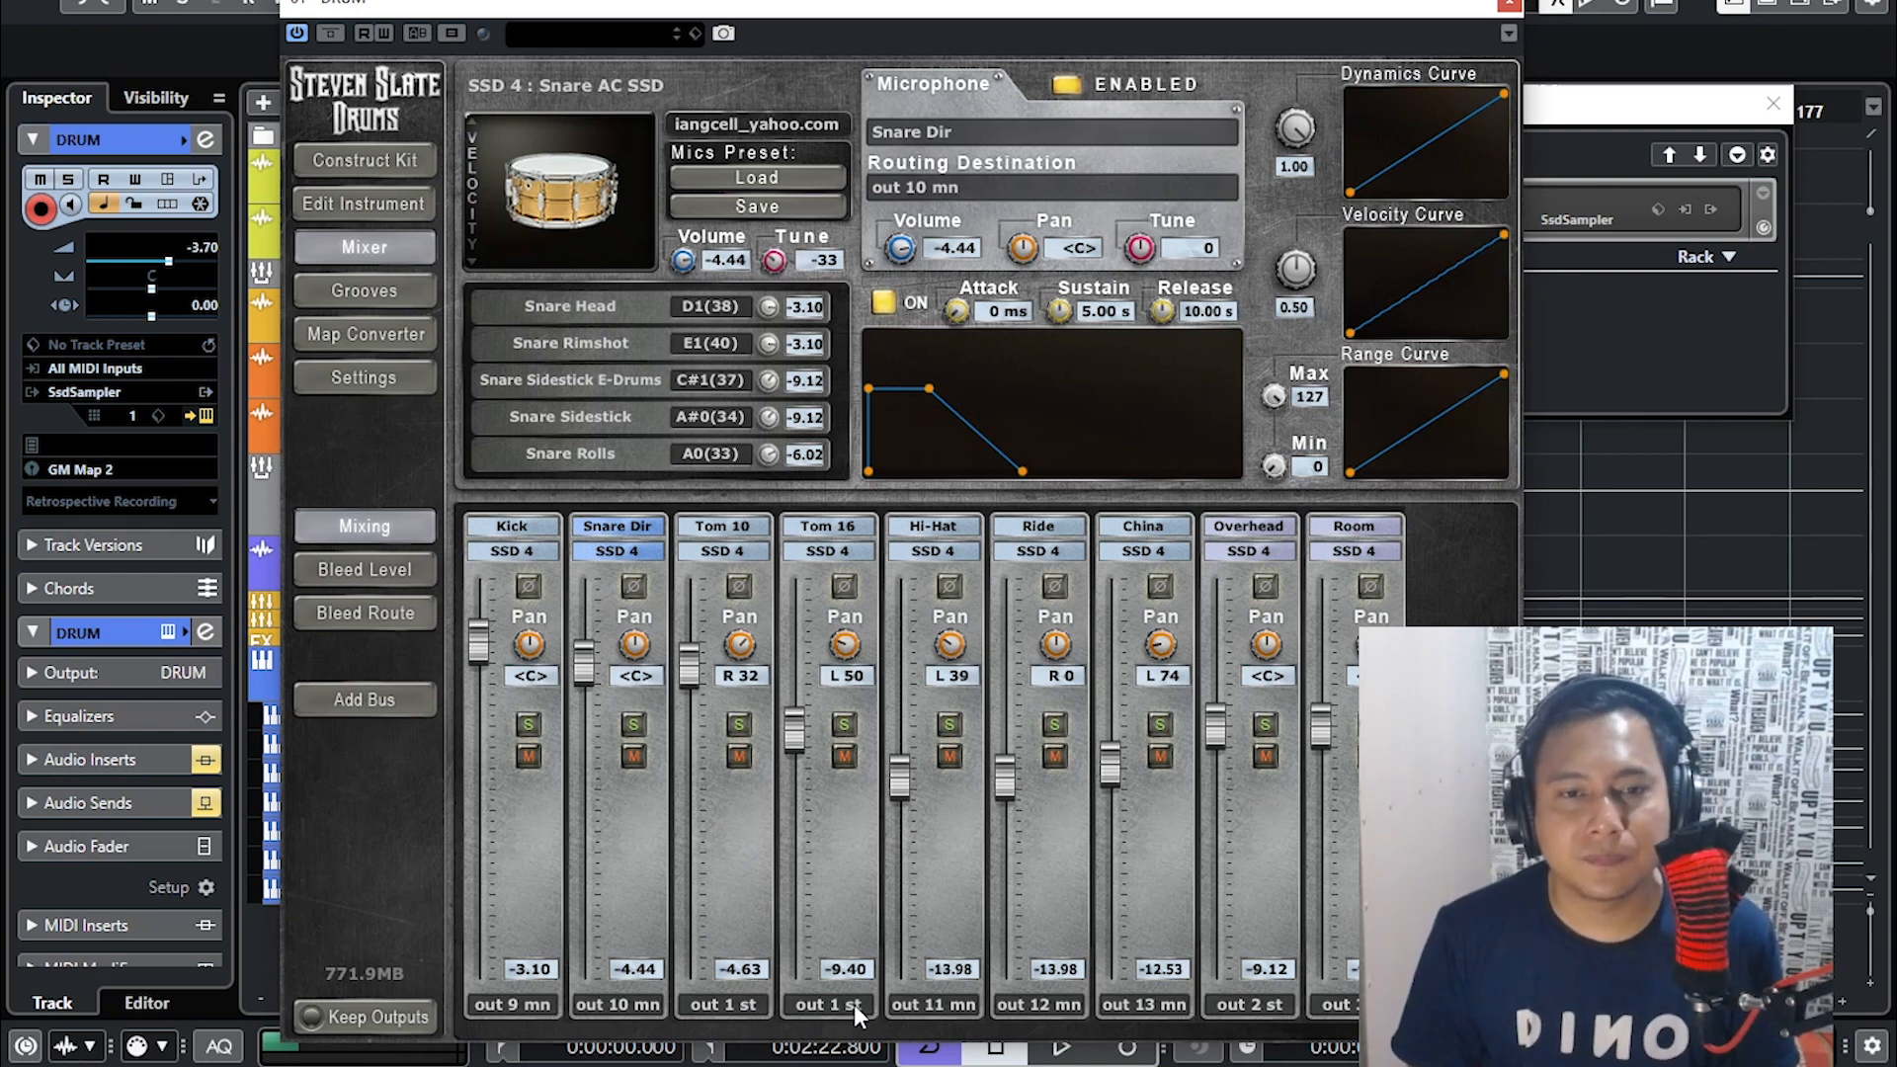
left_click(1717, 210)
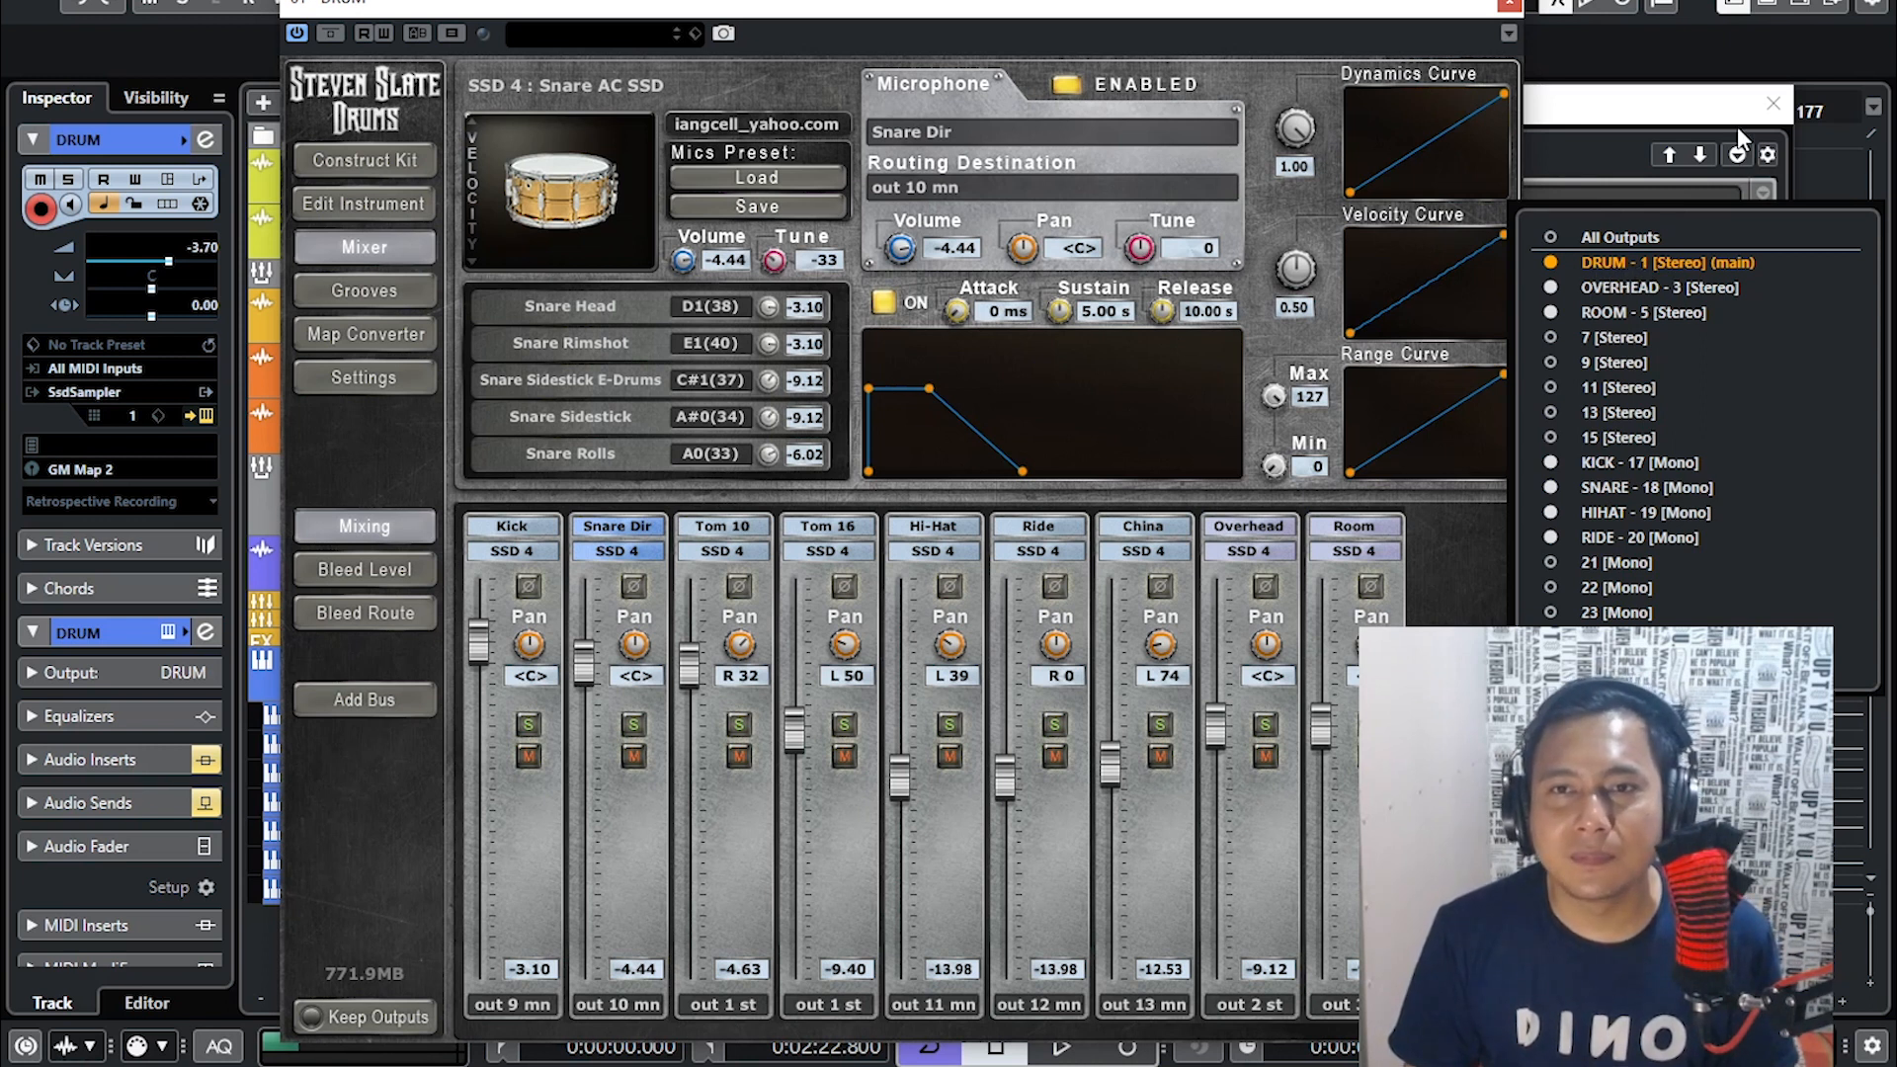
left_click(1662, 117)
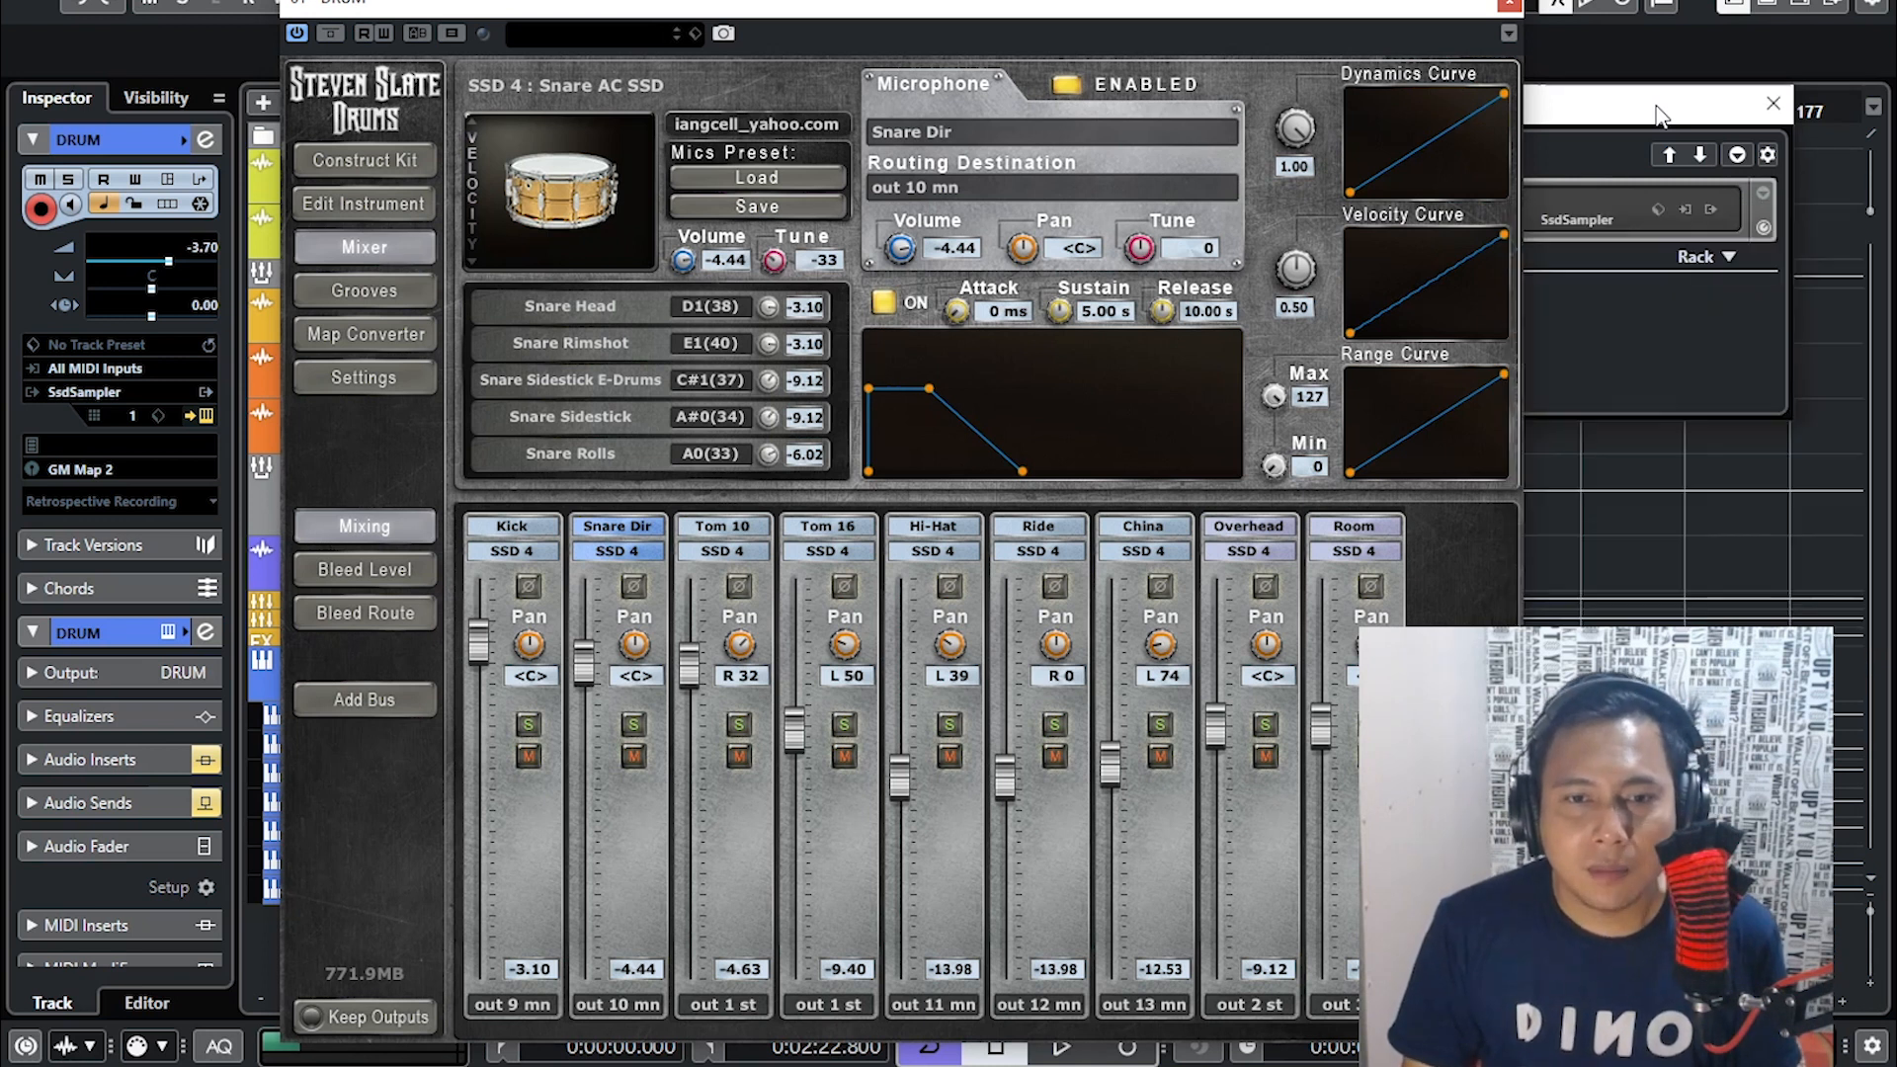
left_click(1237, 526)
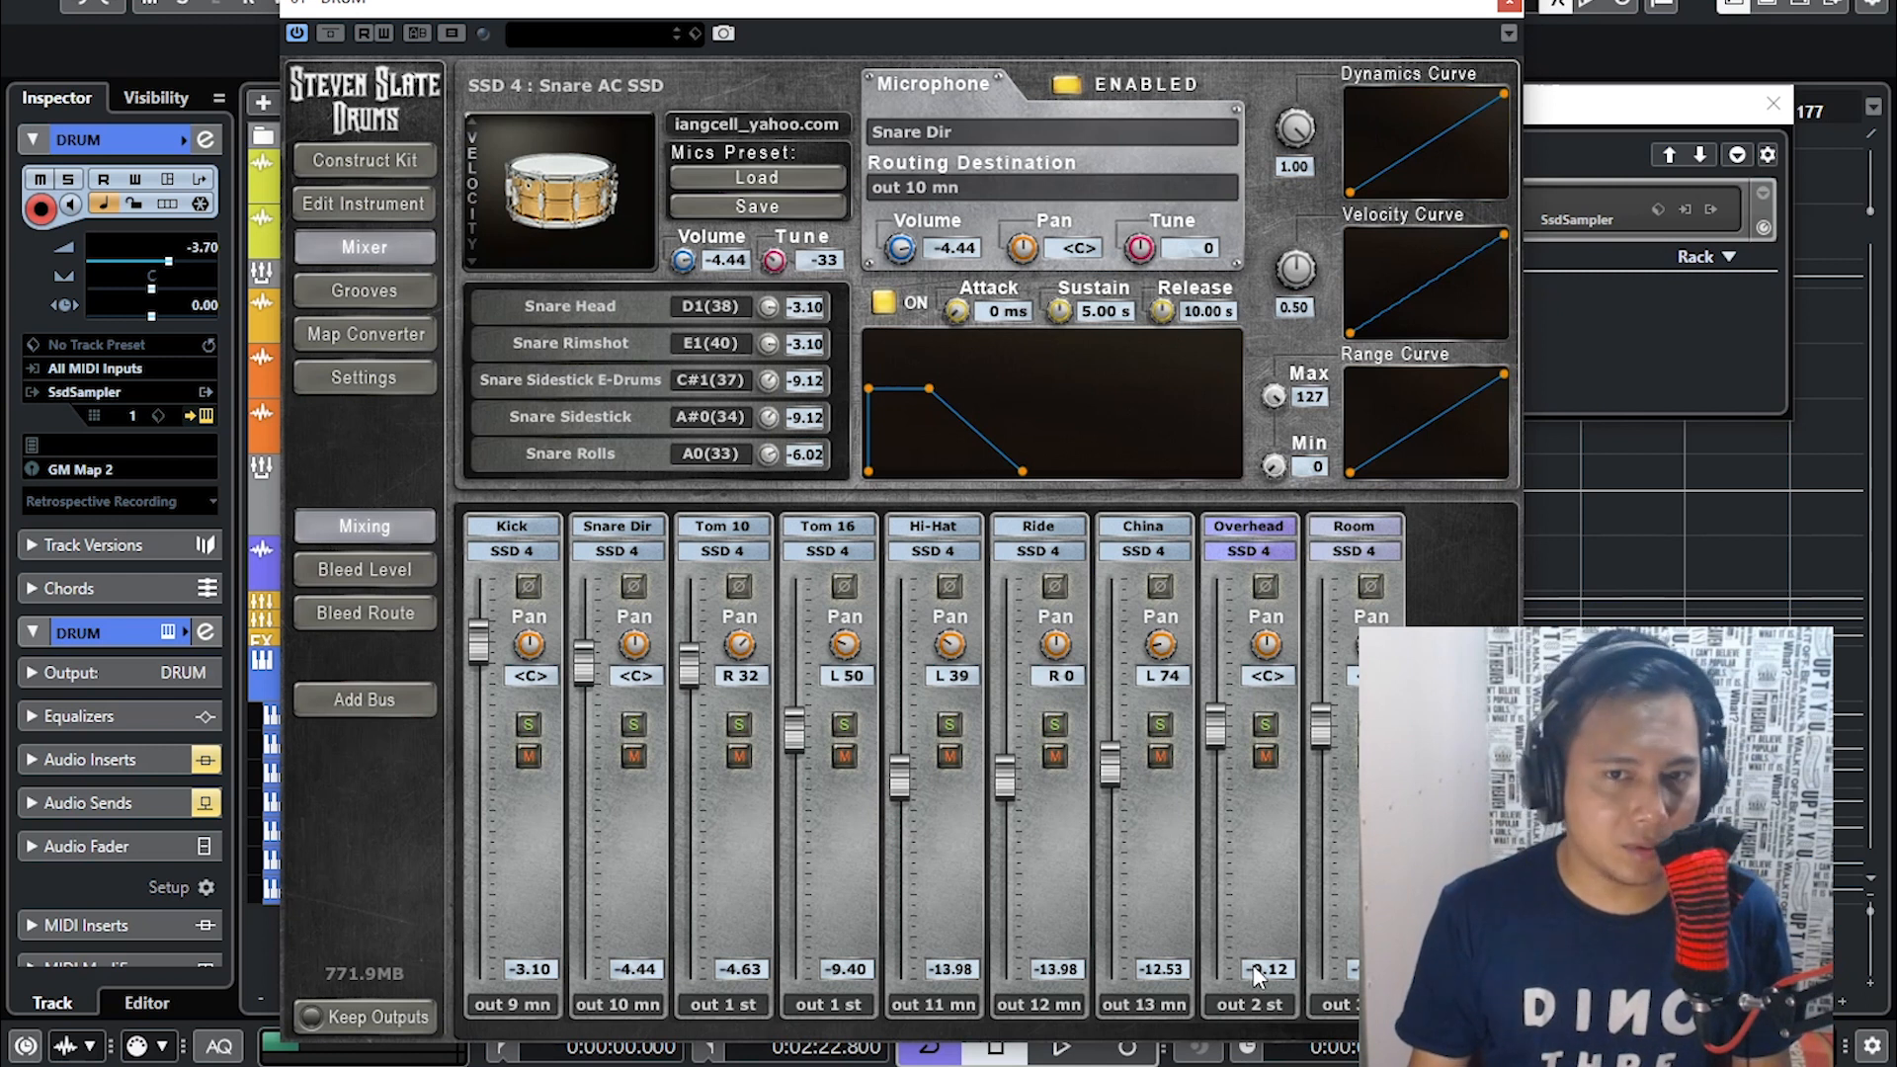
left_click(1710, 206)
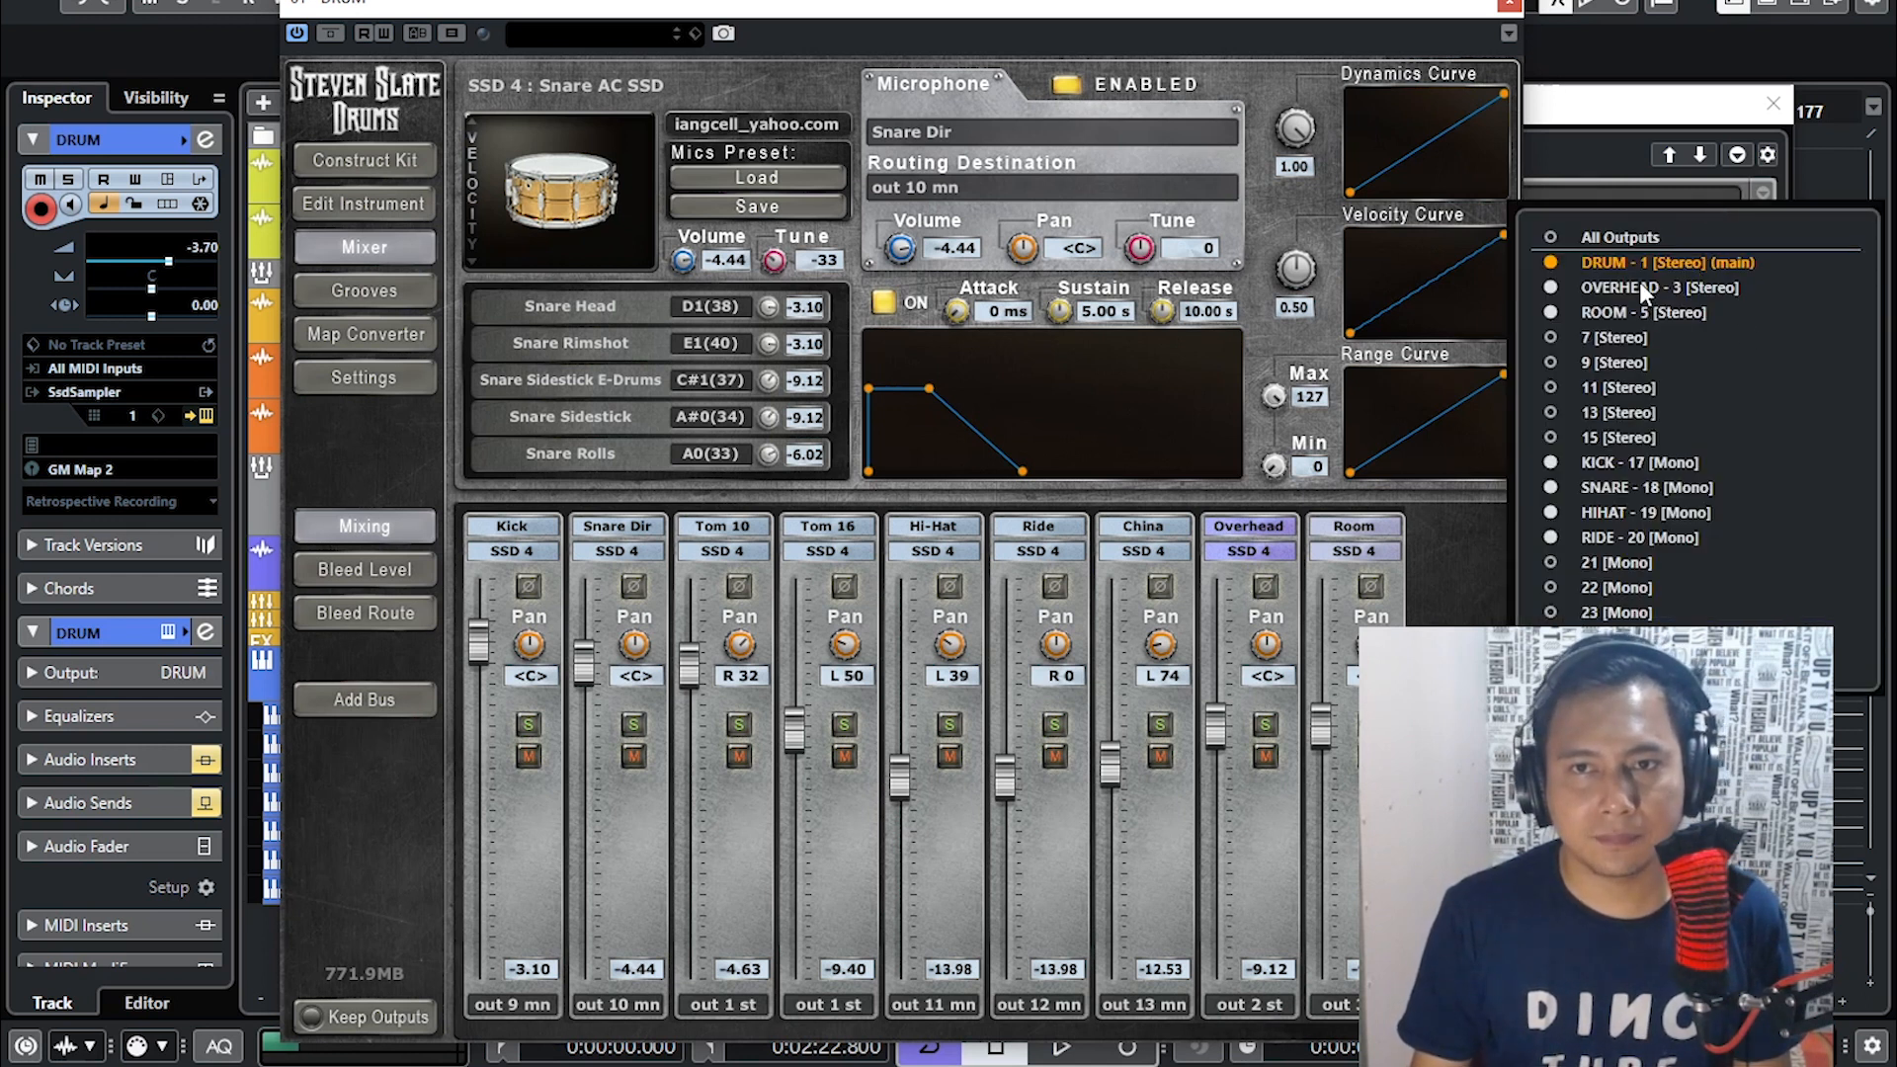
left_click(1634, 123)
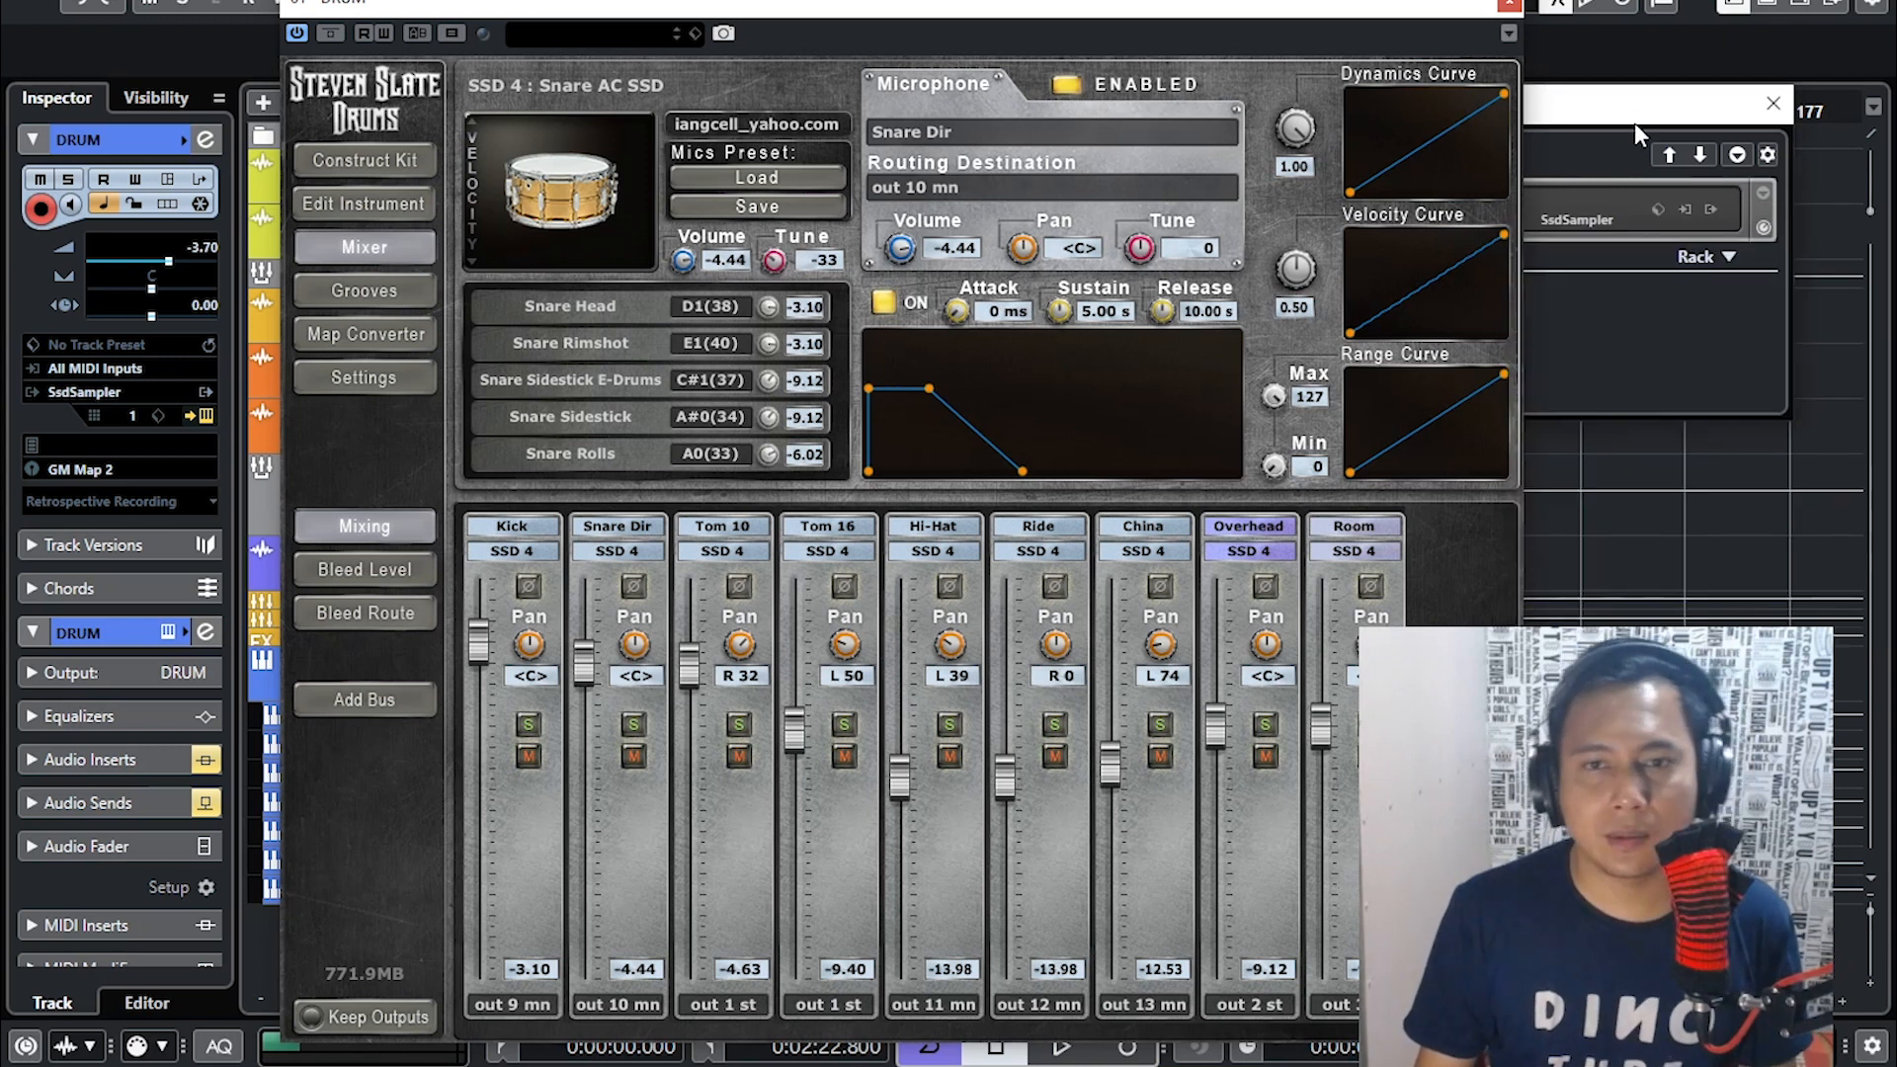
left_click(1375, 526)
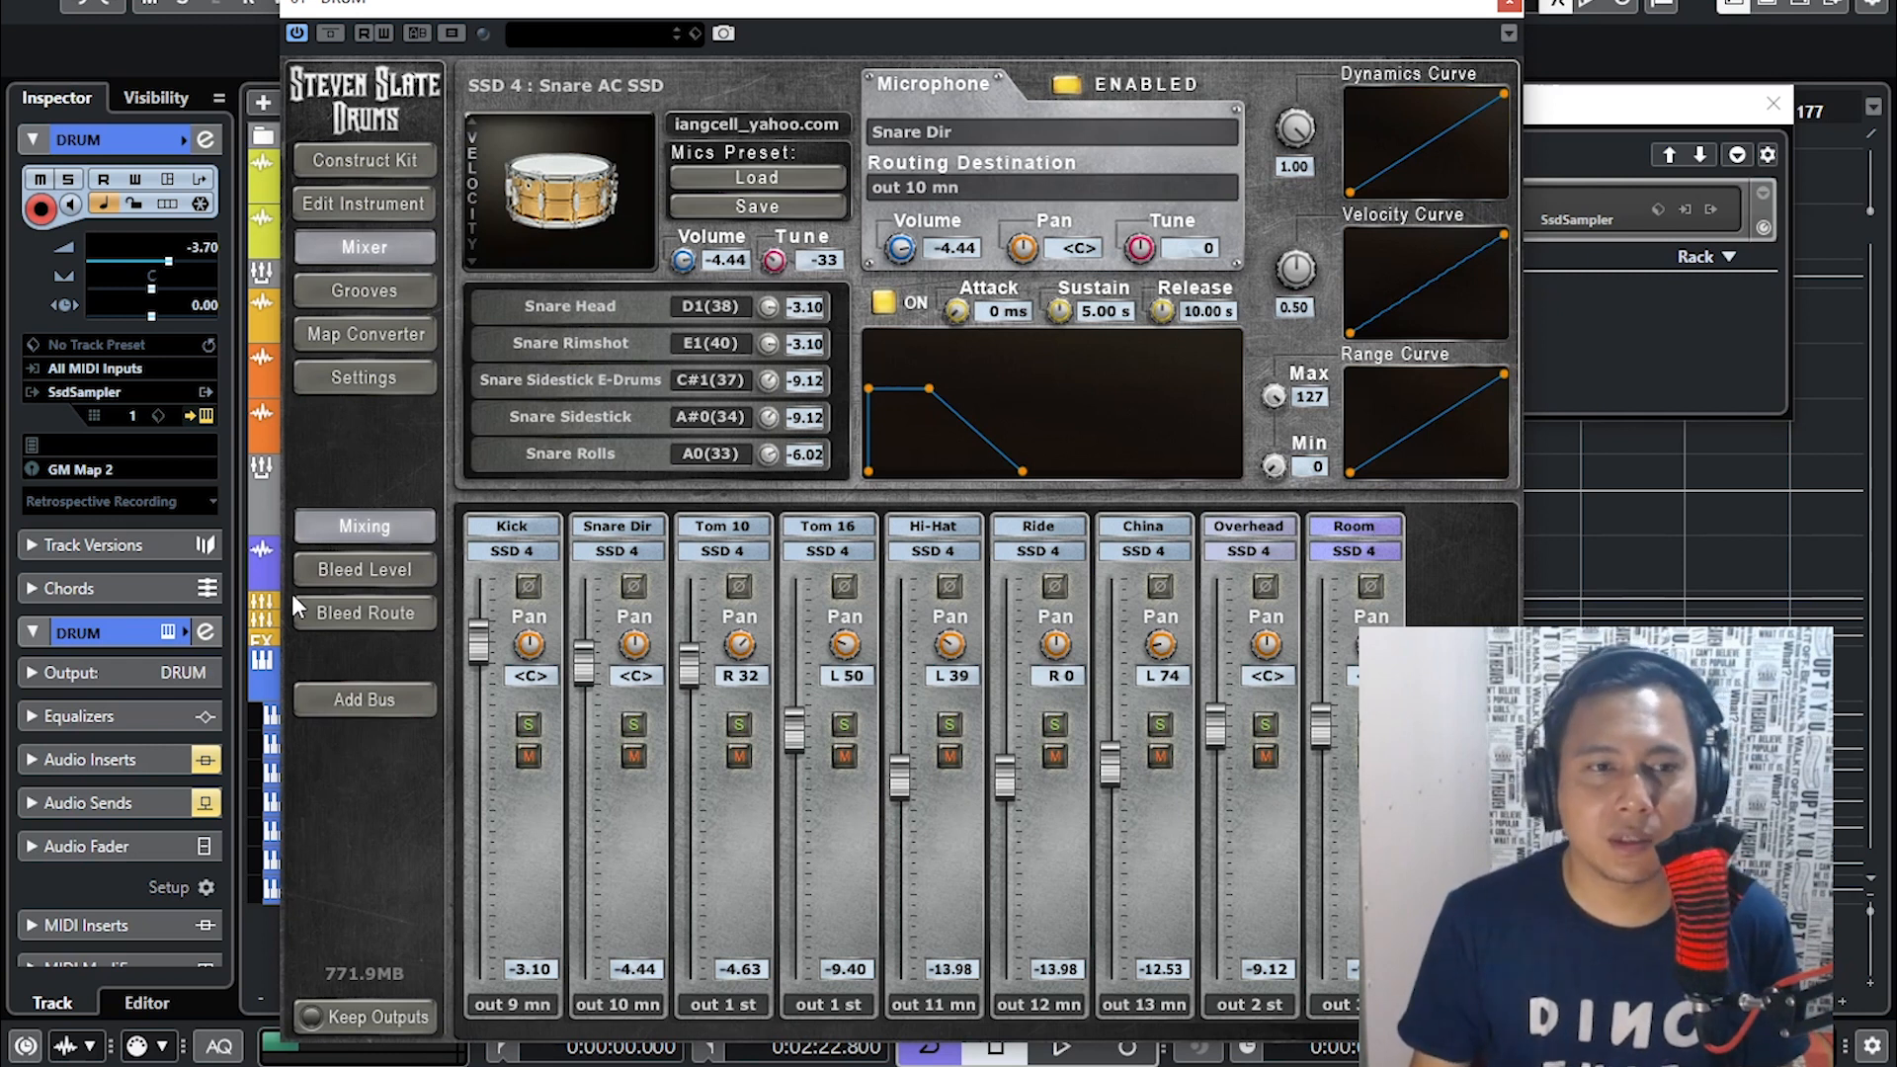
- Examine the Overhead and Room bleed levels of the snare, kick, toms, hi-hat, ride and China in the drum sampler's mixer
left_click(346, 566)
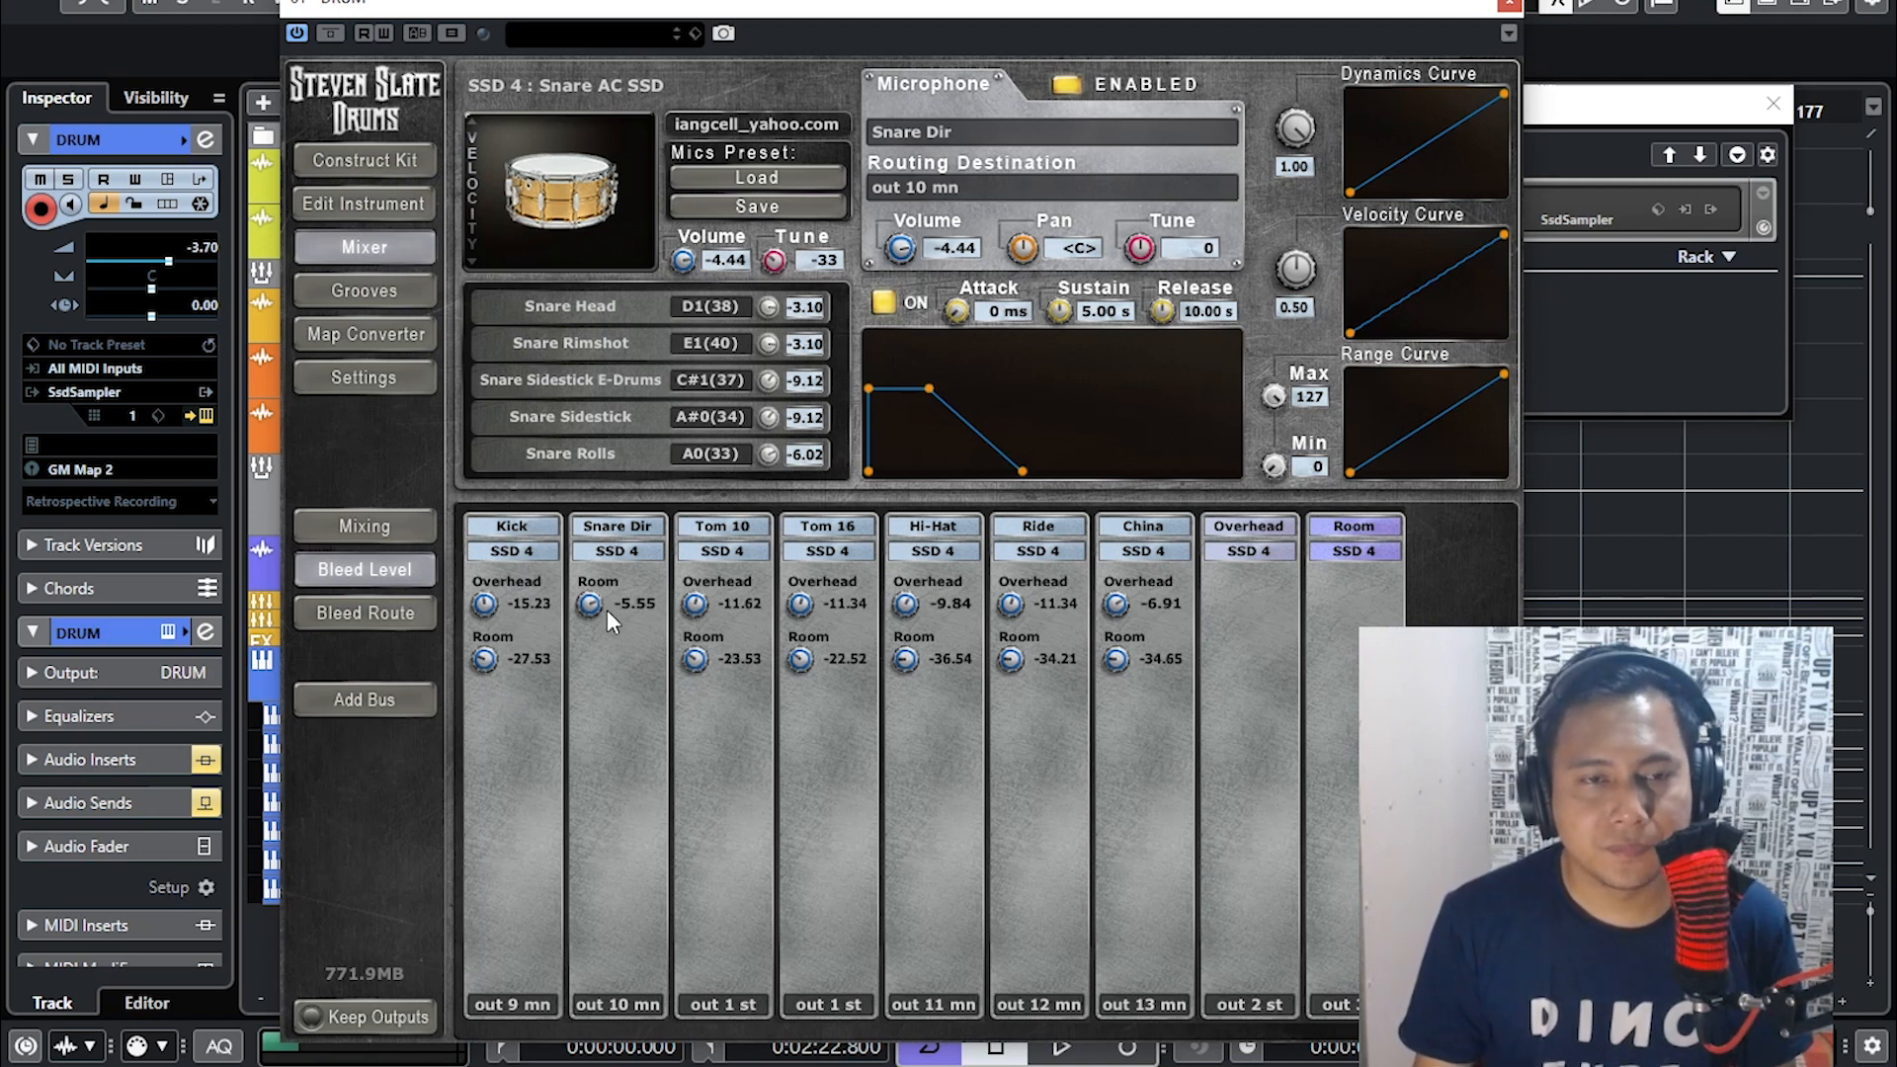
left_click(631, 528)
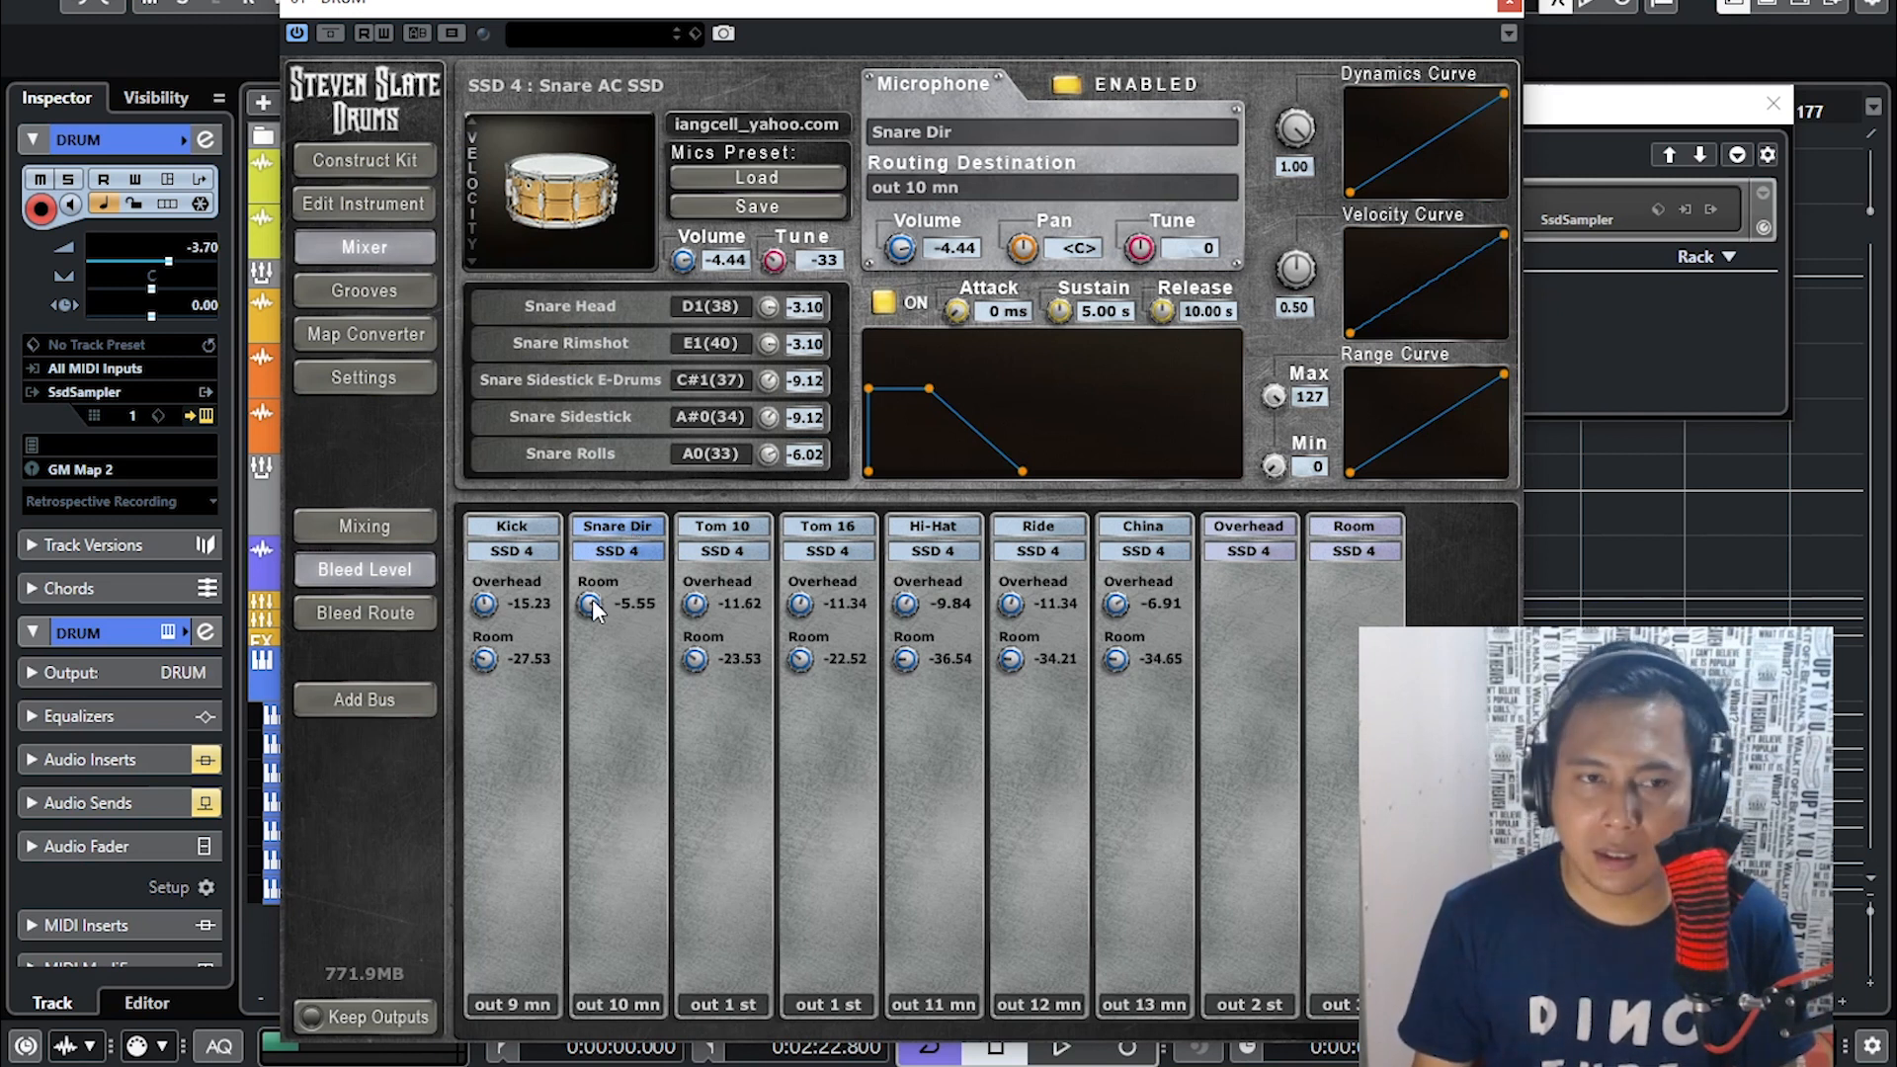
left_click(514, 529)
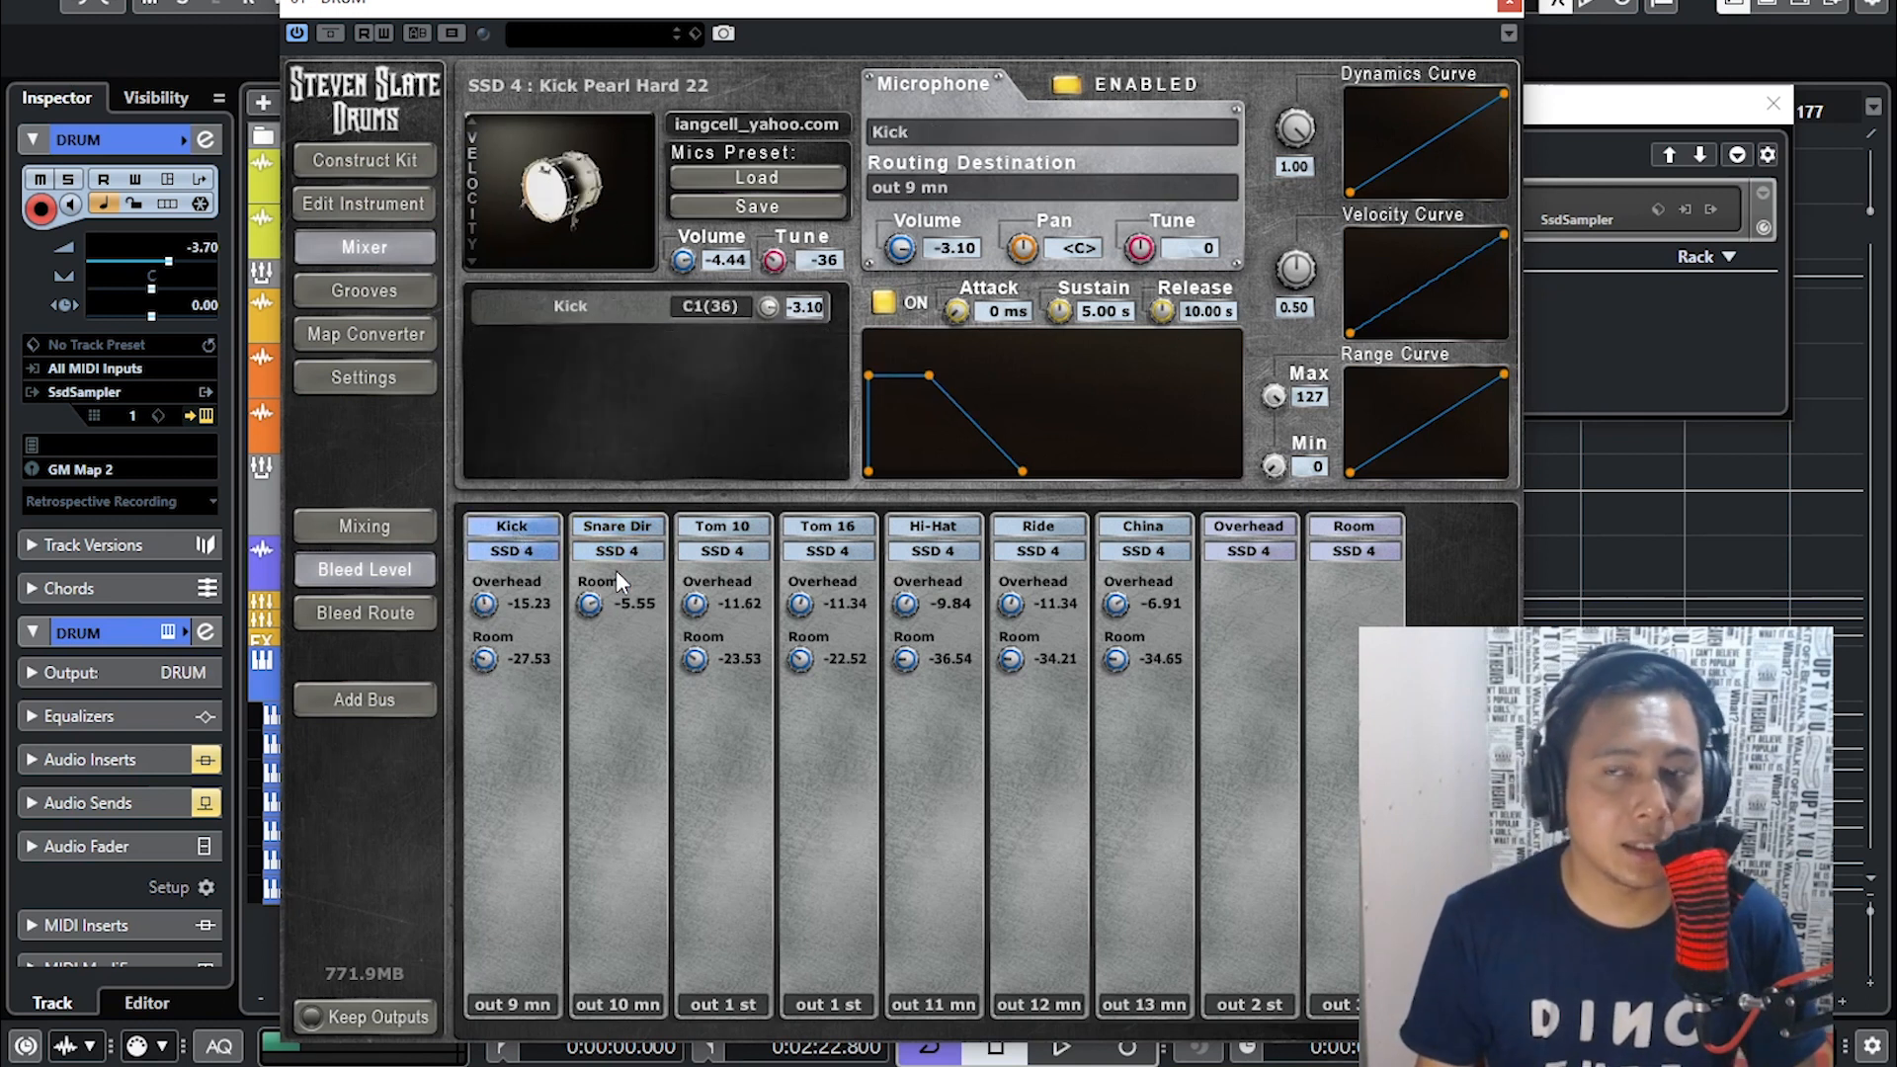
left_click(730, 536)
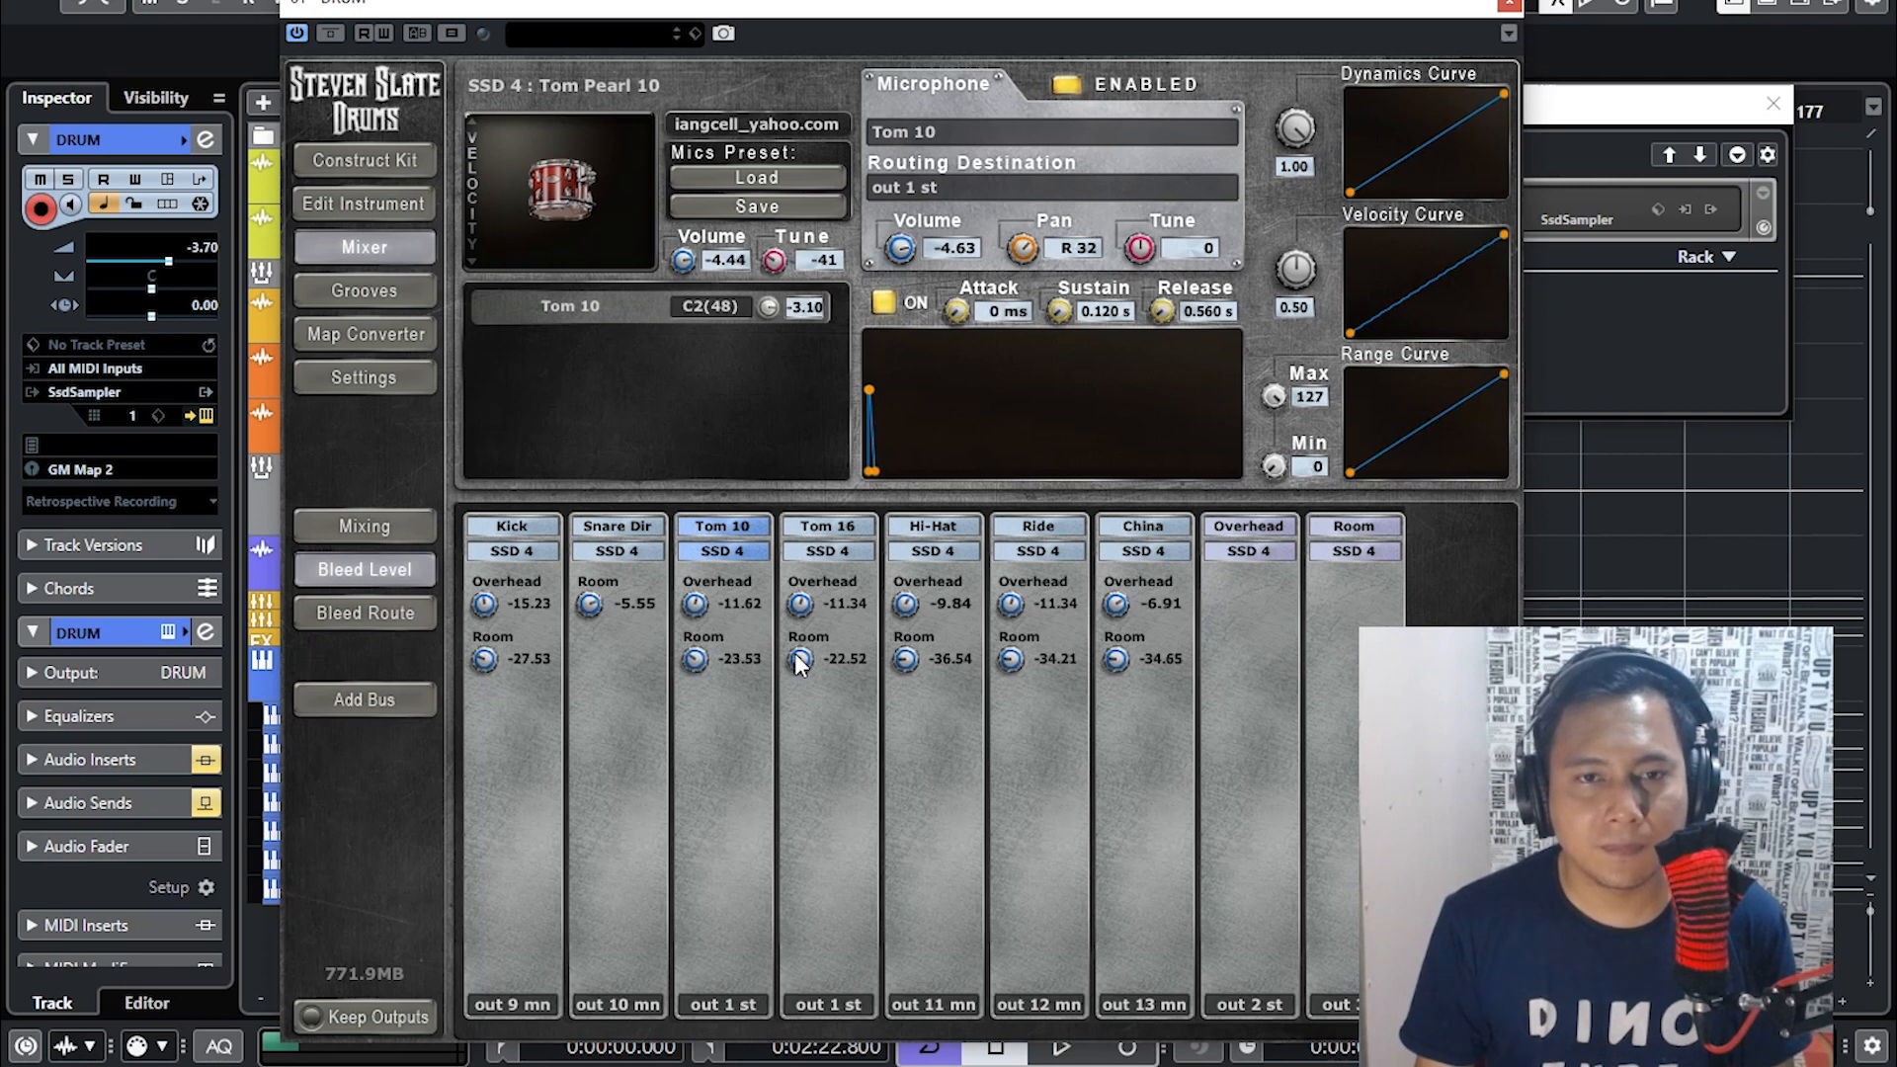
left_click(929, 533)
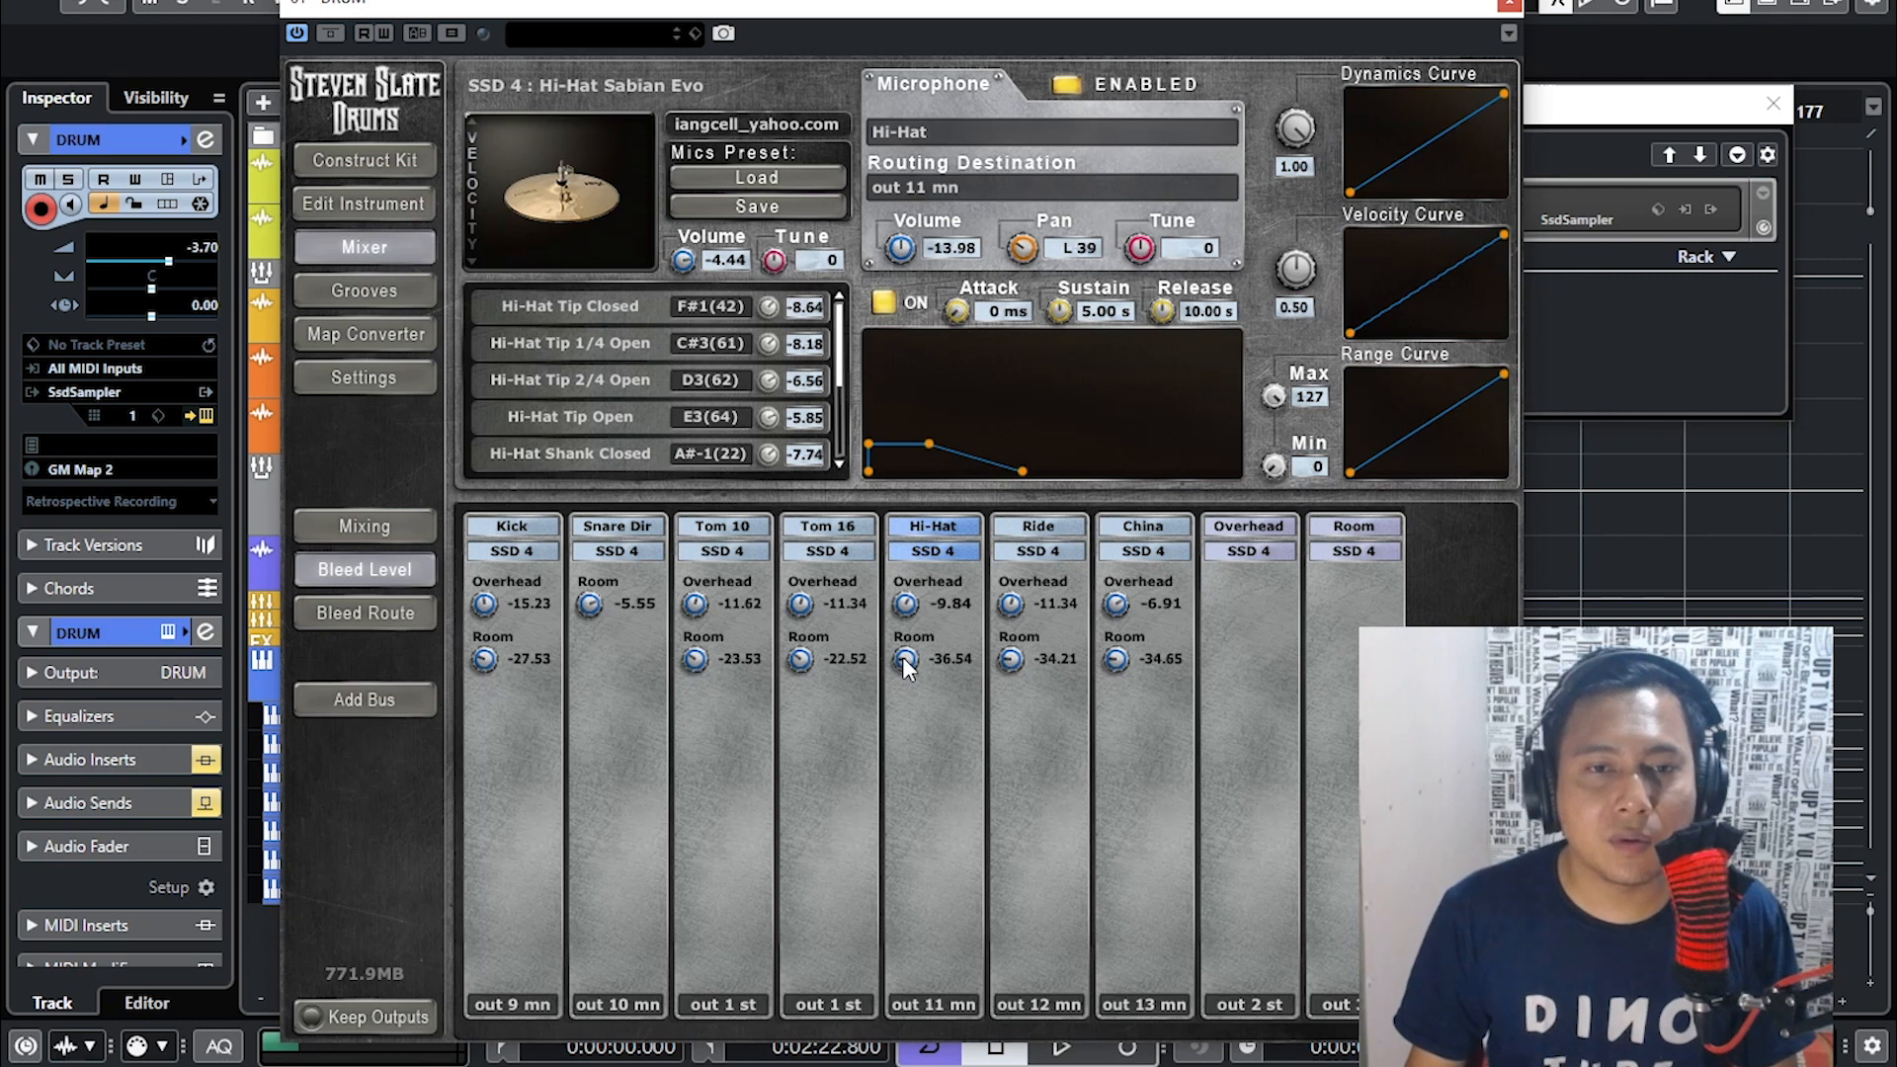
left_click(1039, 539)
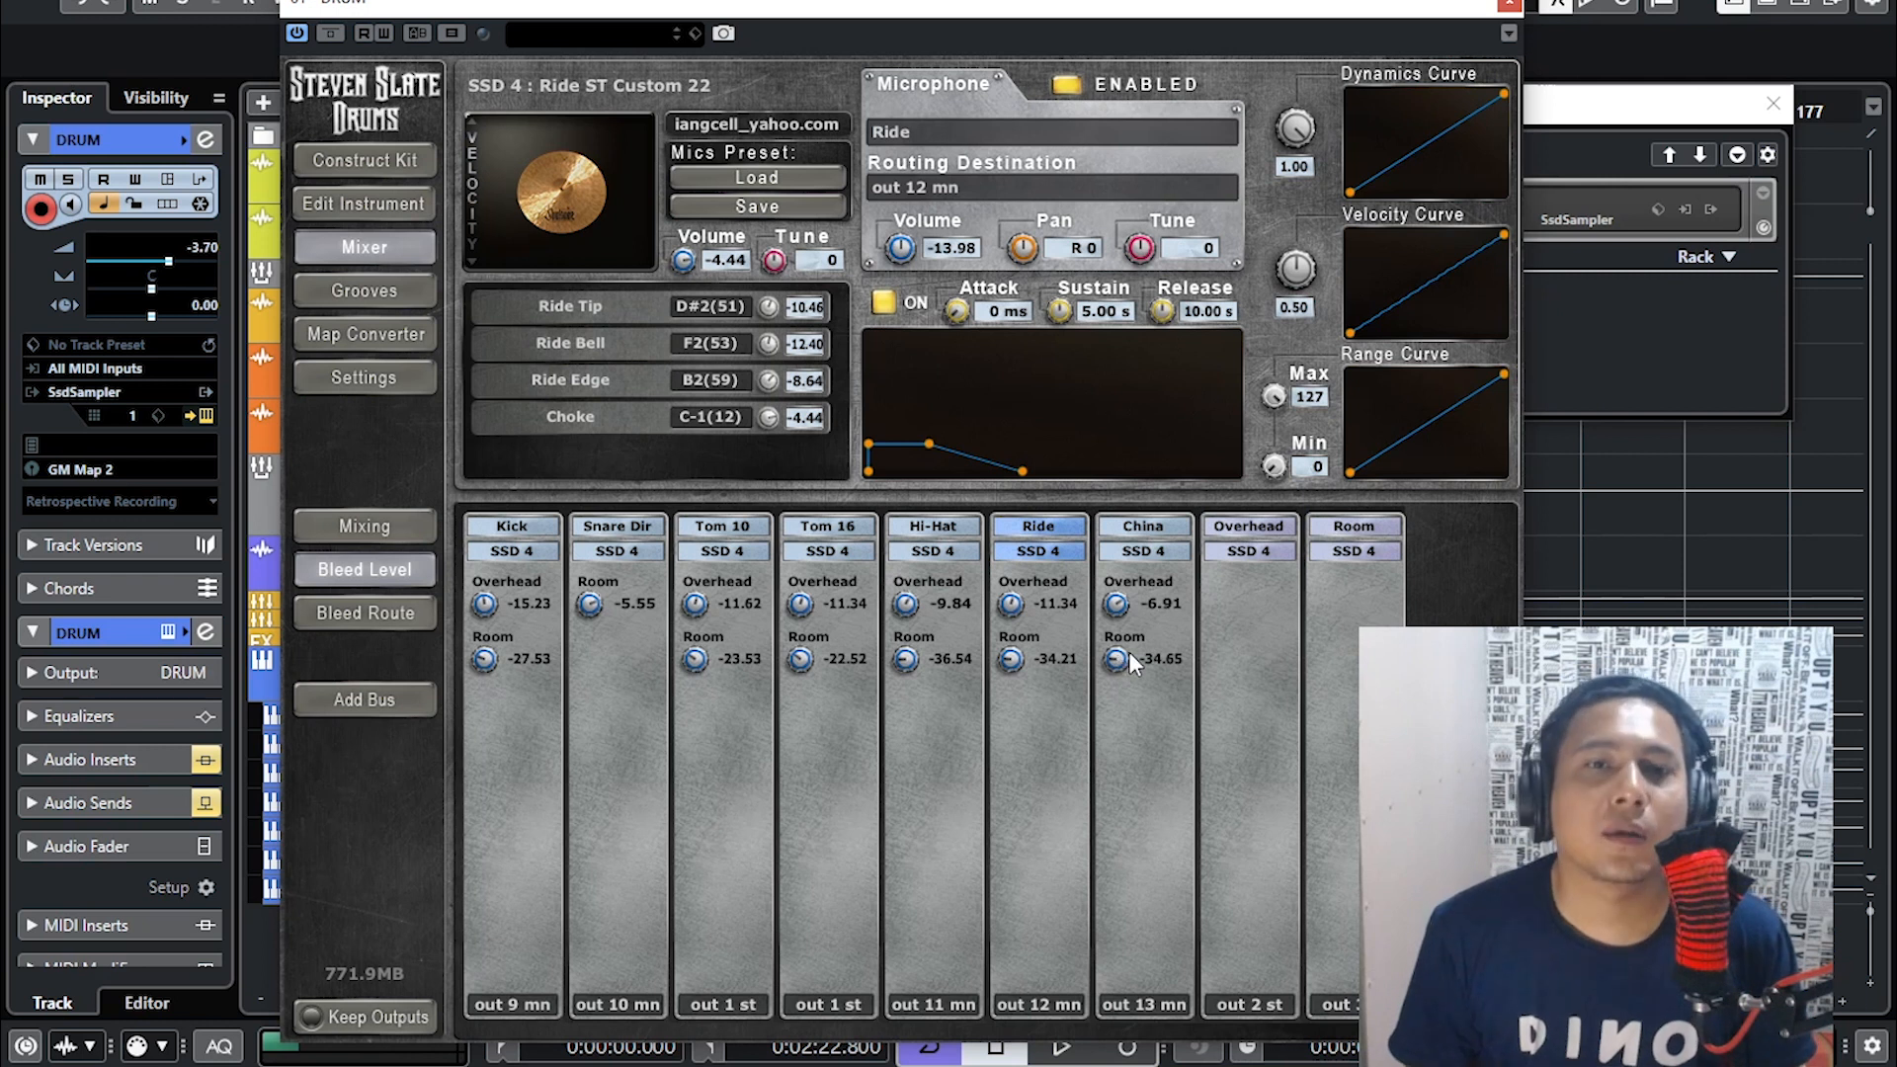
- Close the drum sampler editor, review the instrument's activated outputs, and close the VST Instruments rack
left_click(1512, 6)
left_click(1716, 209)
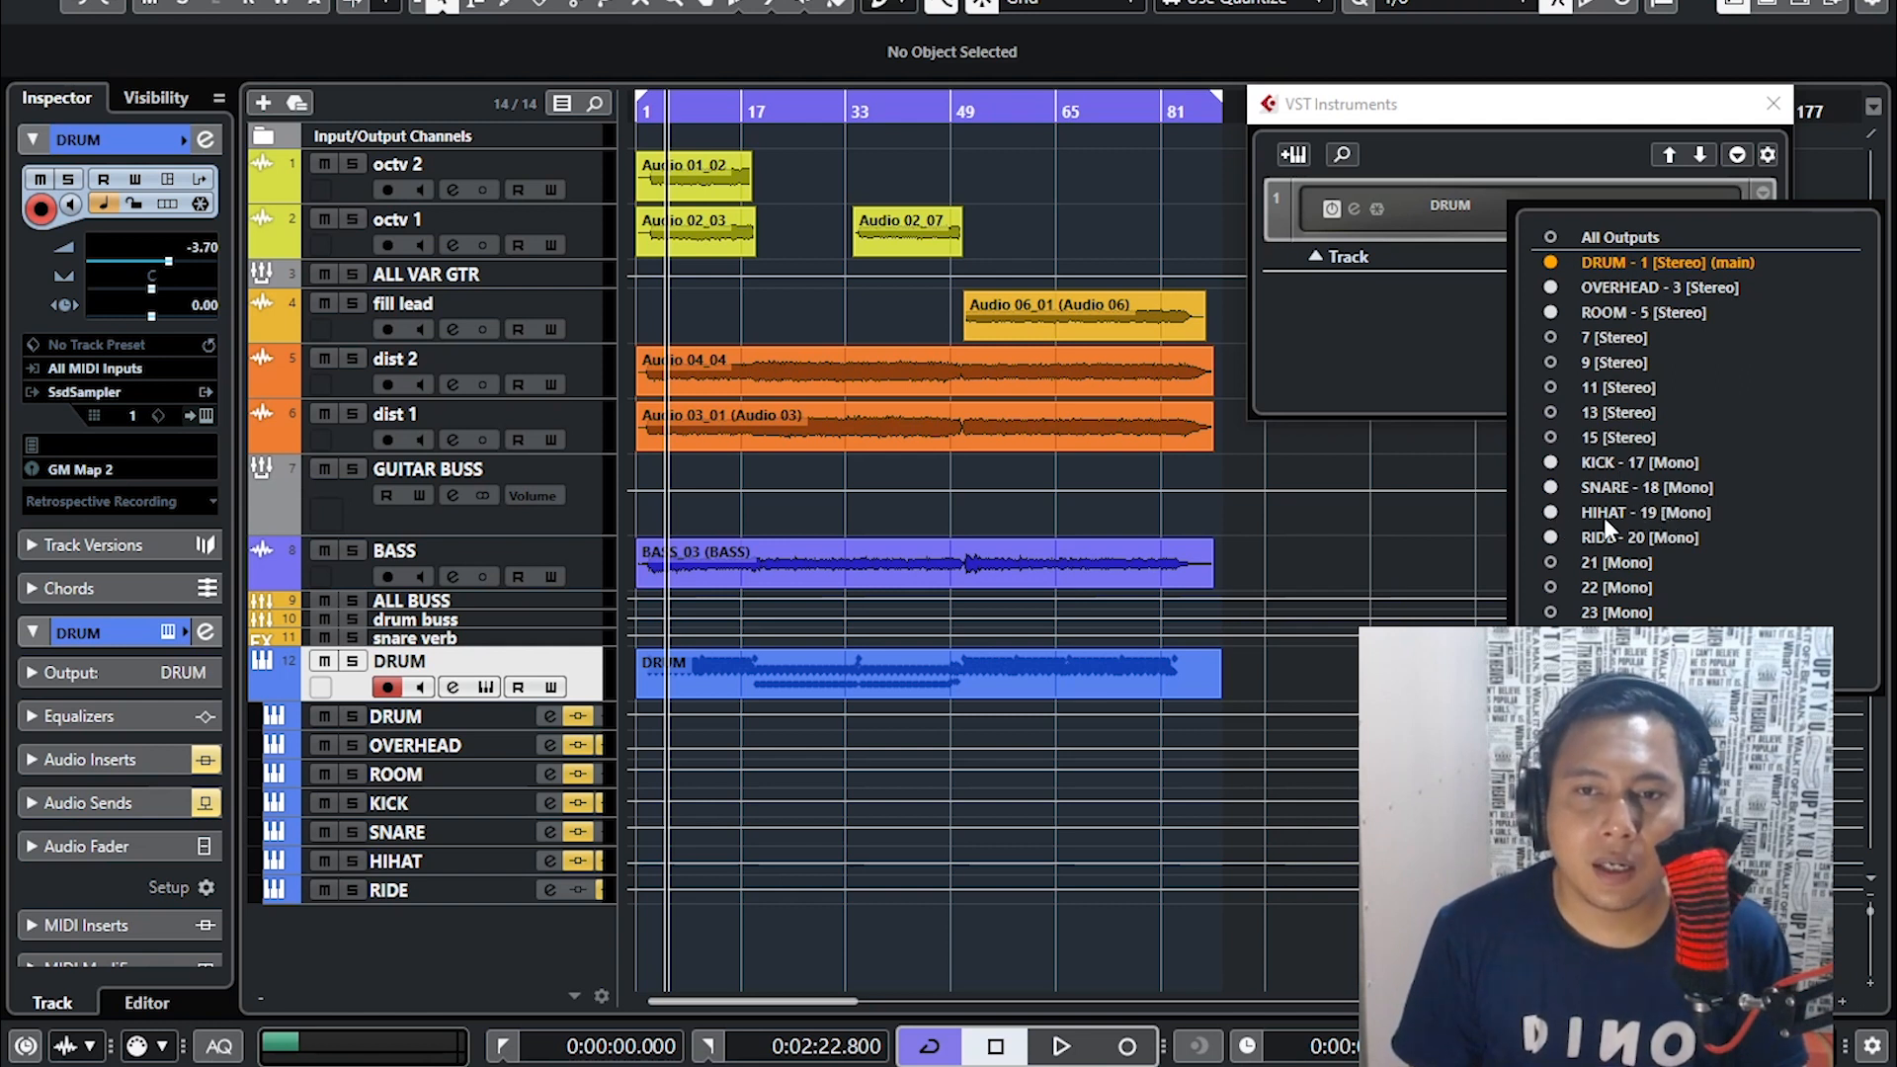
left_click(1628, 128)
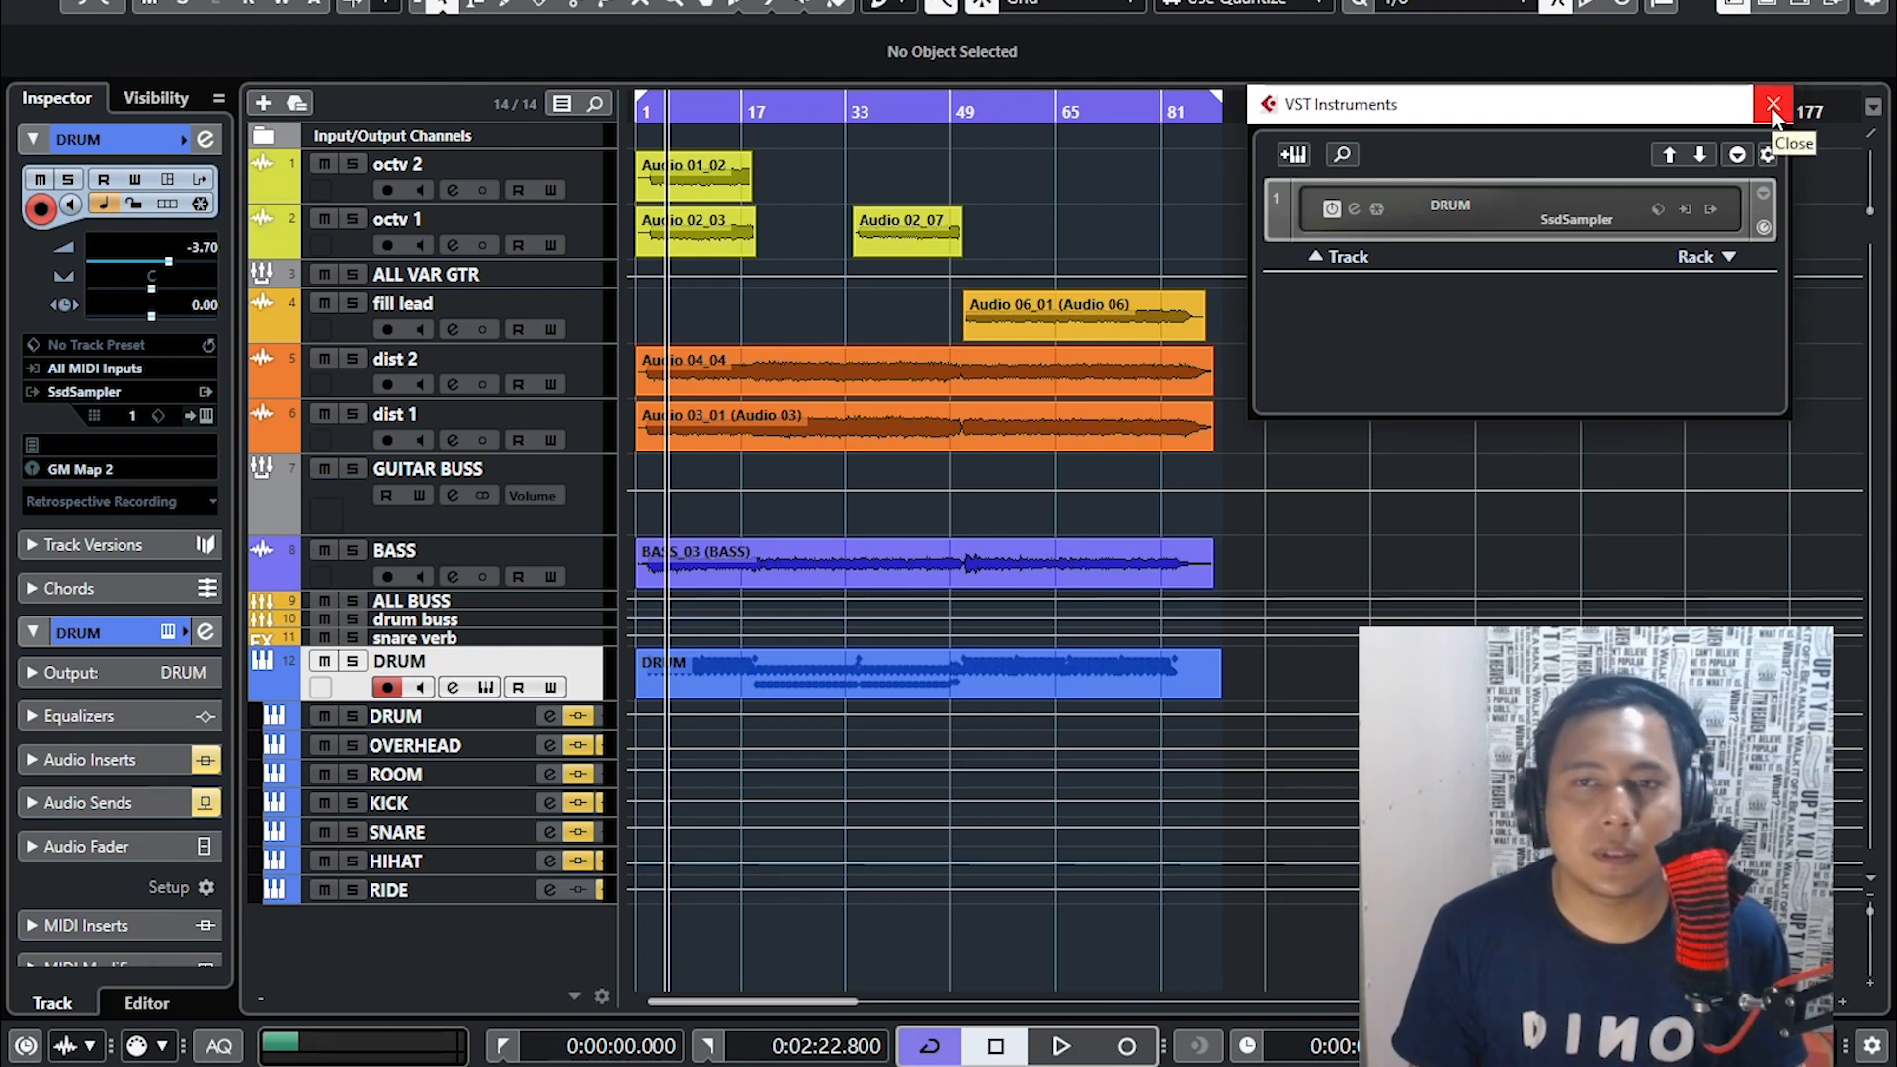
left_click(1765, 154)
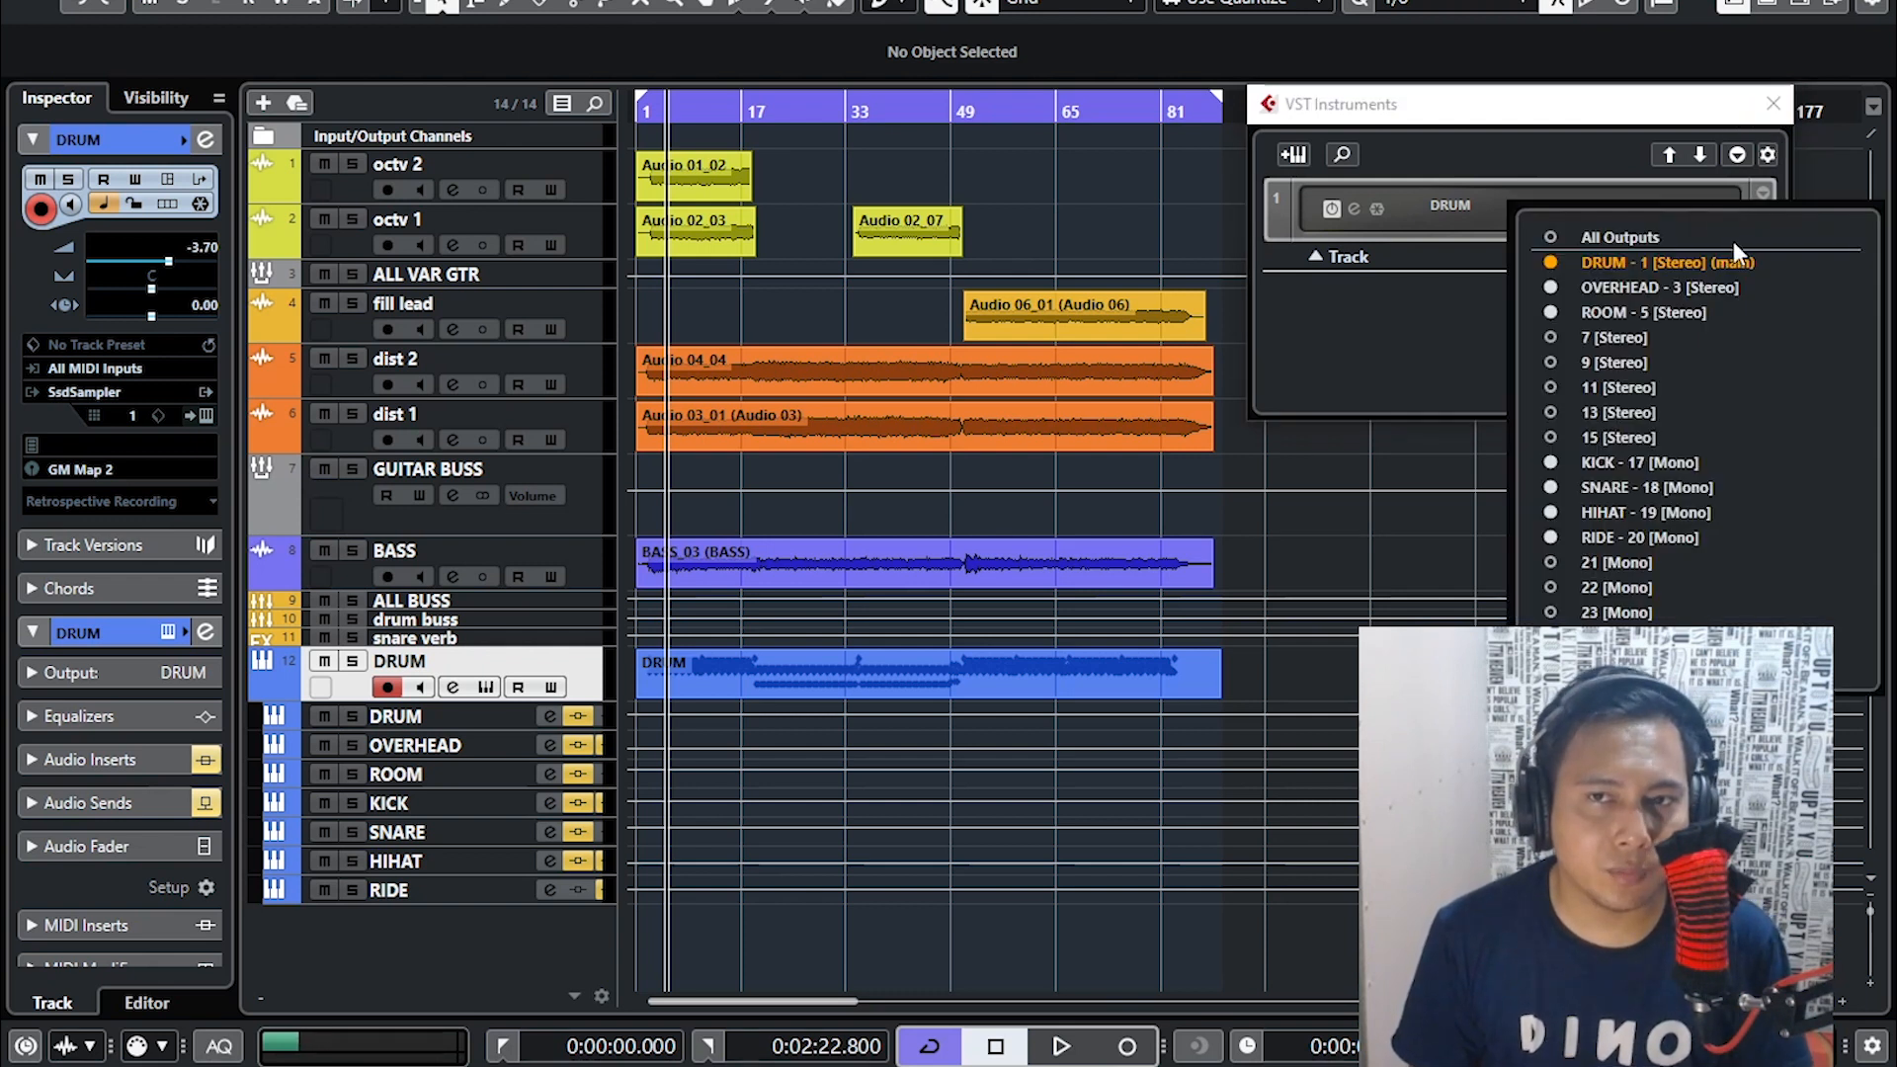
left_click(1767, 113)
left_click(1771, 104)
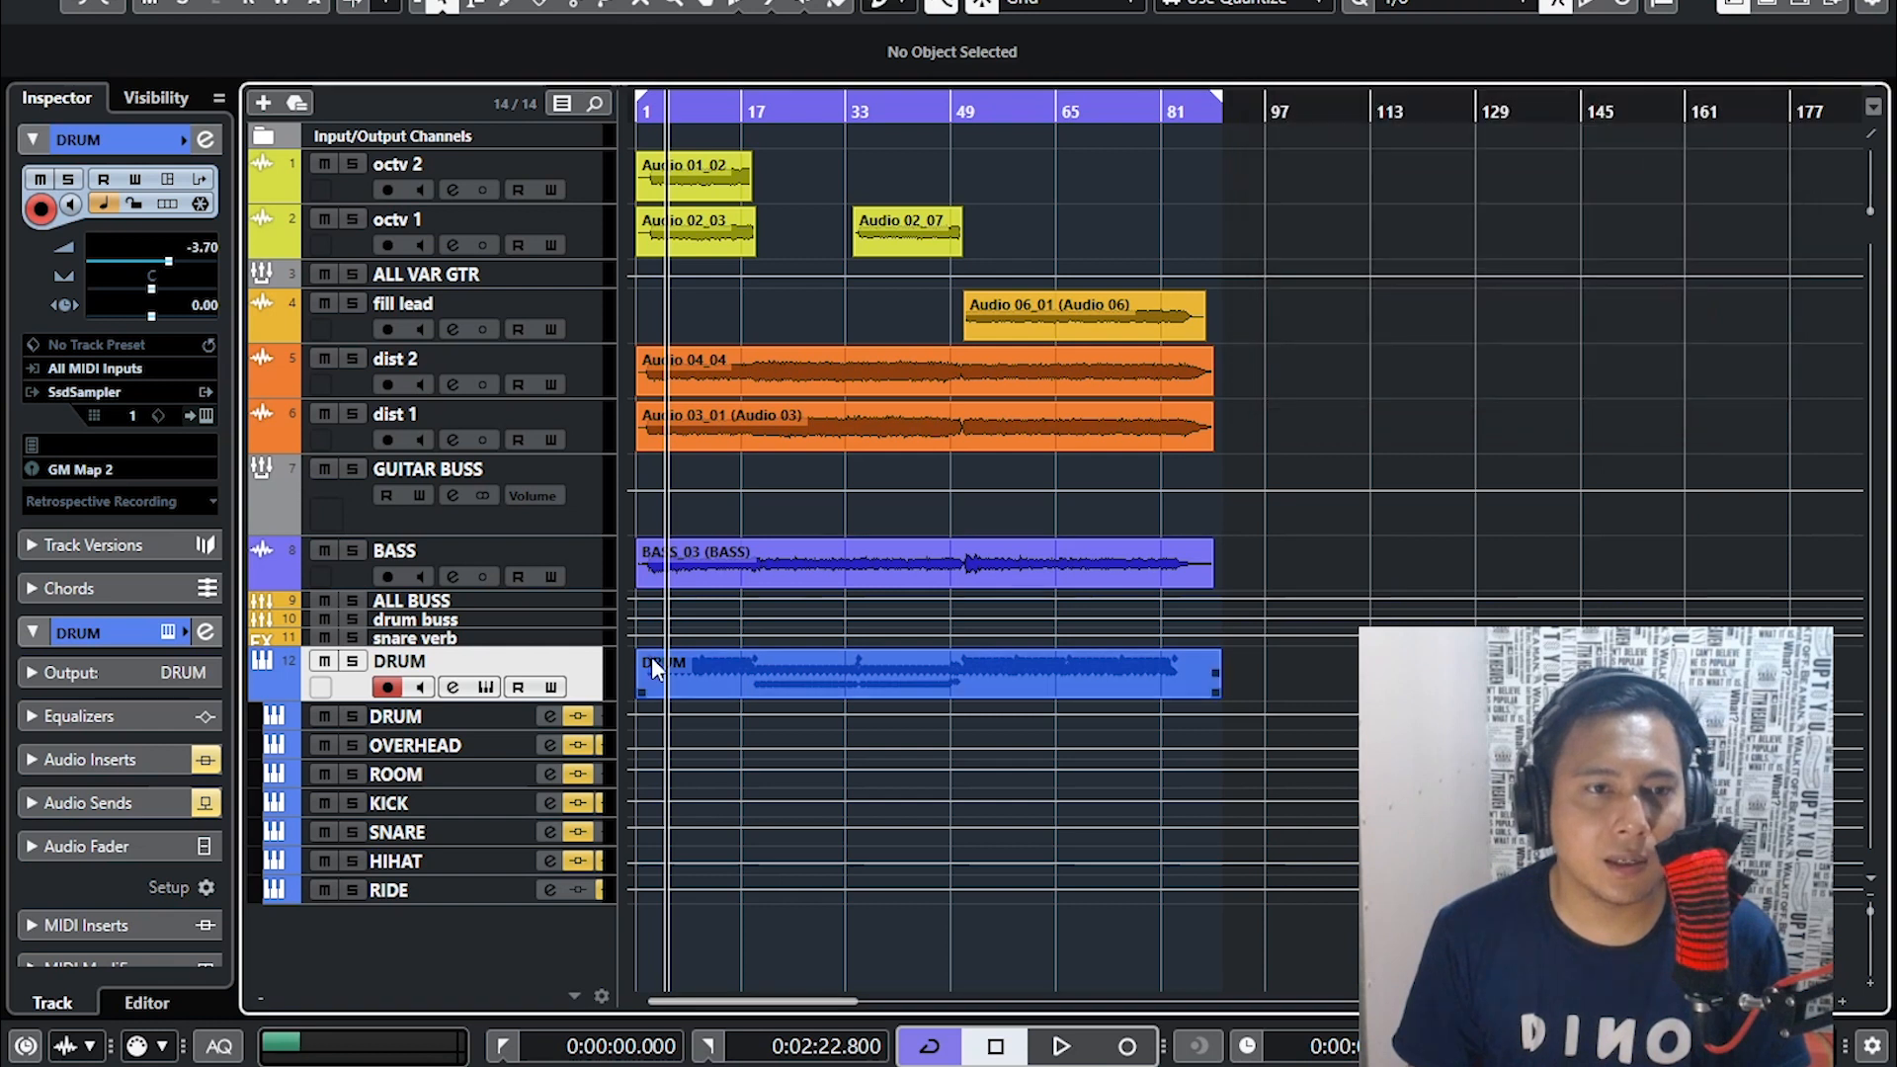
- Enlarge the DRUM track's height and show its output channels beneath it
left_click(262, 686)
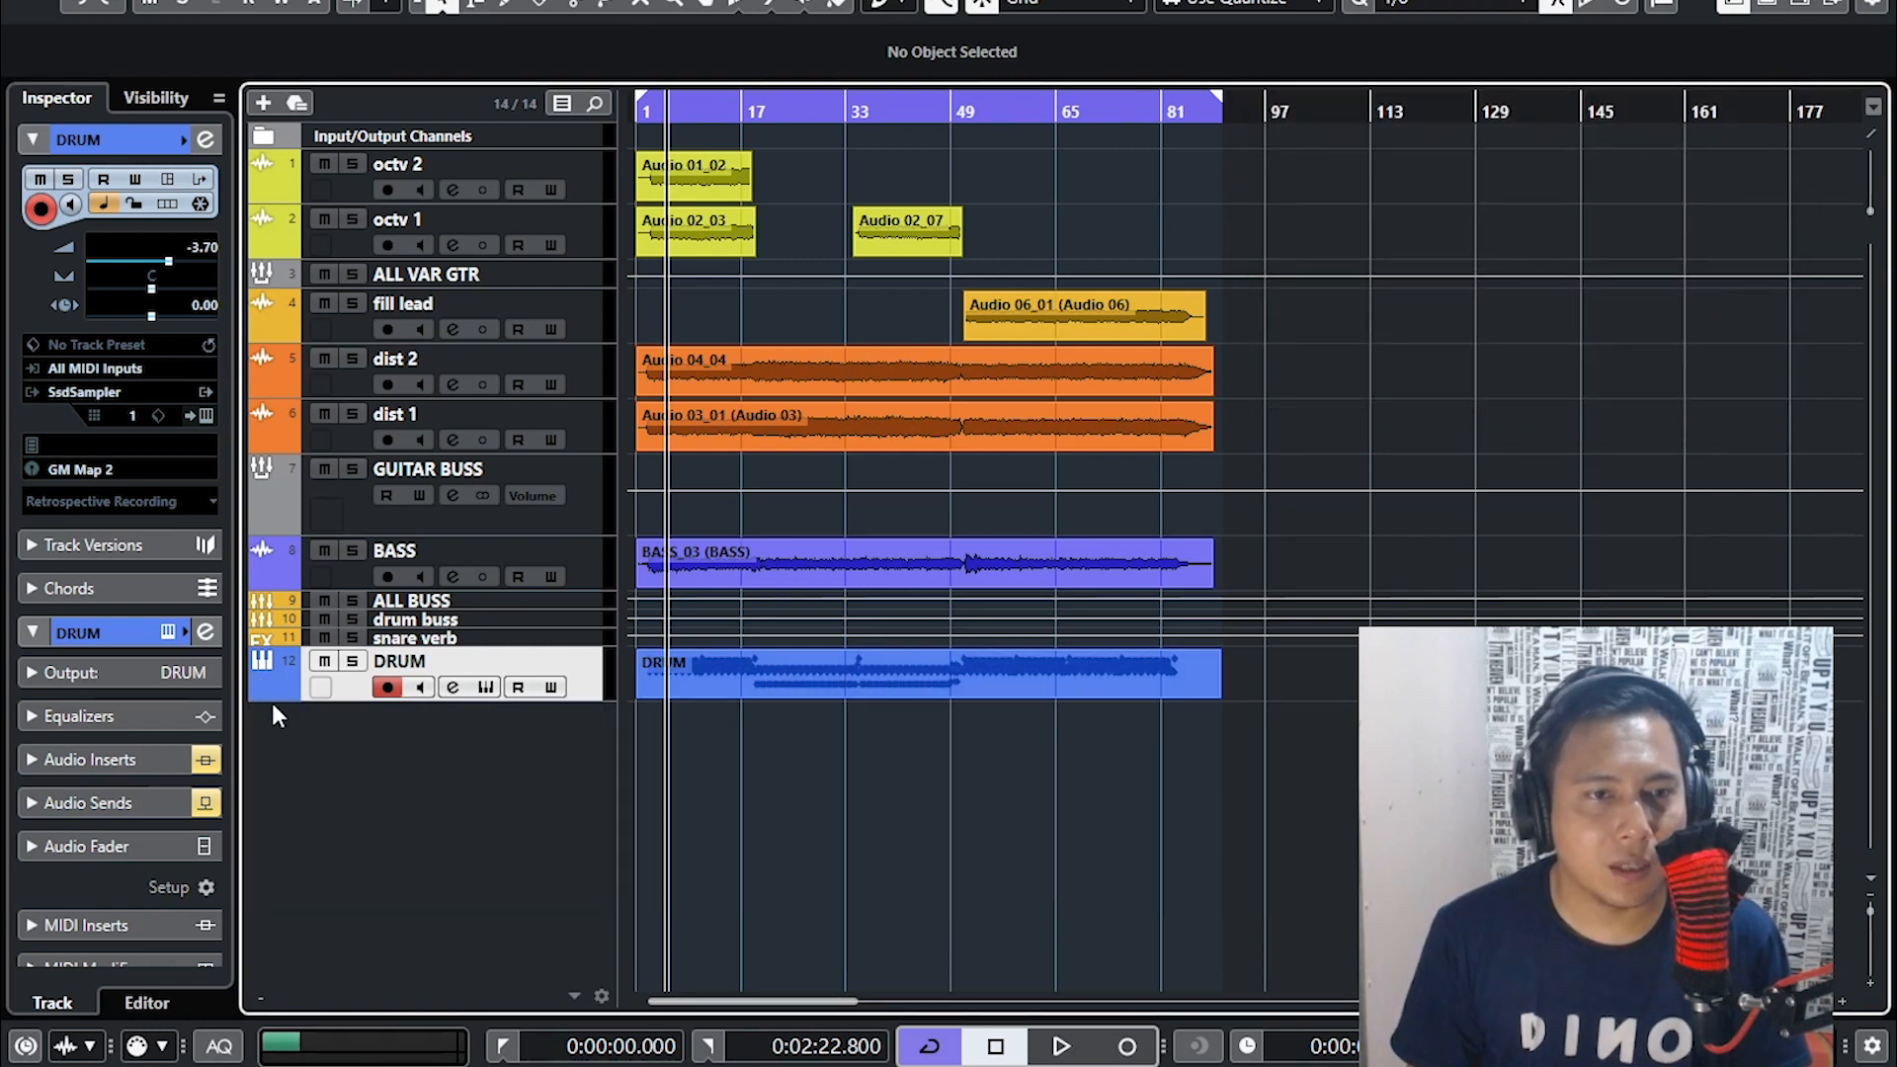
left_click_drag(340, 698, 343, 755)
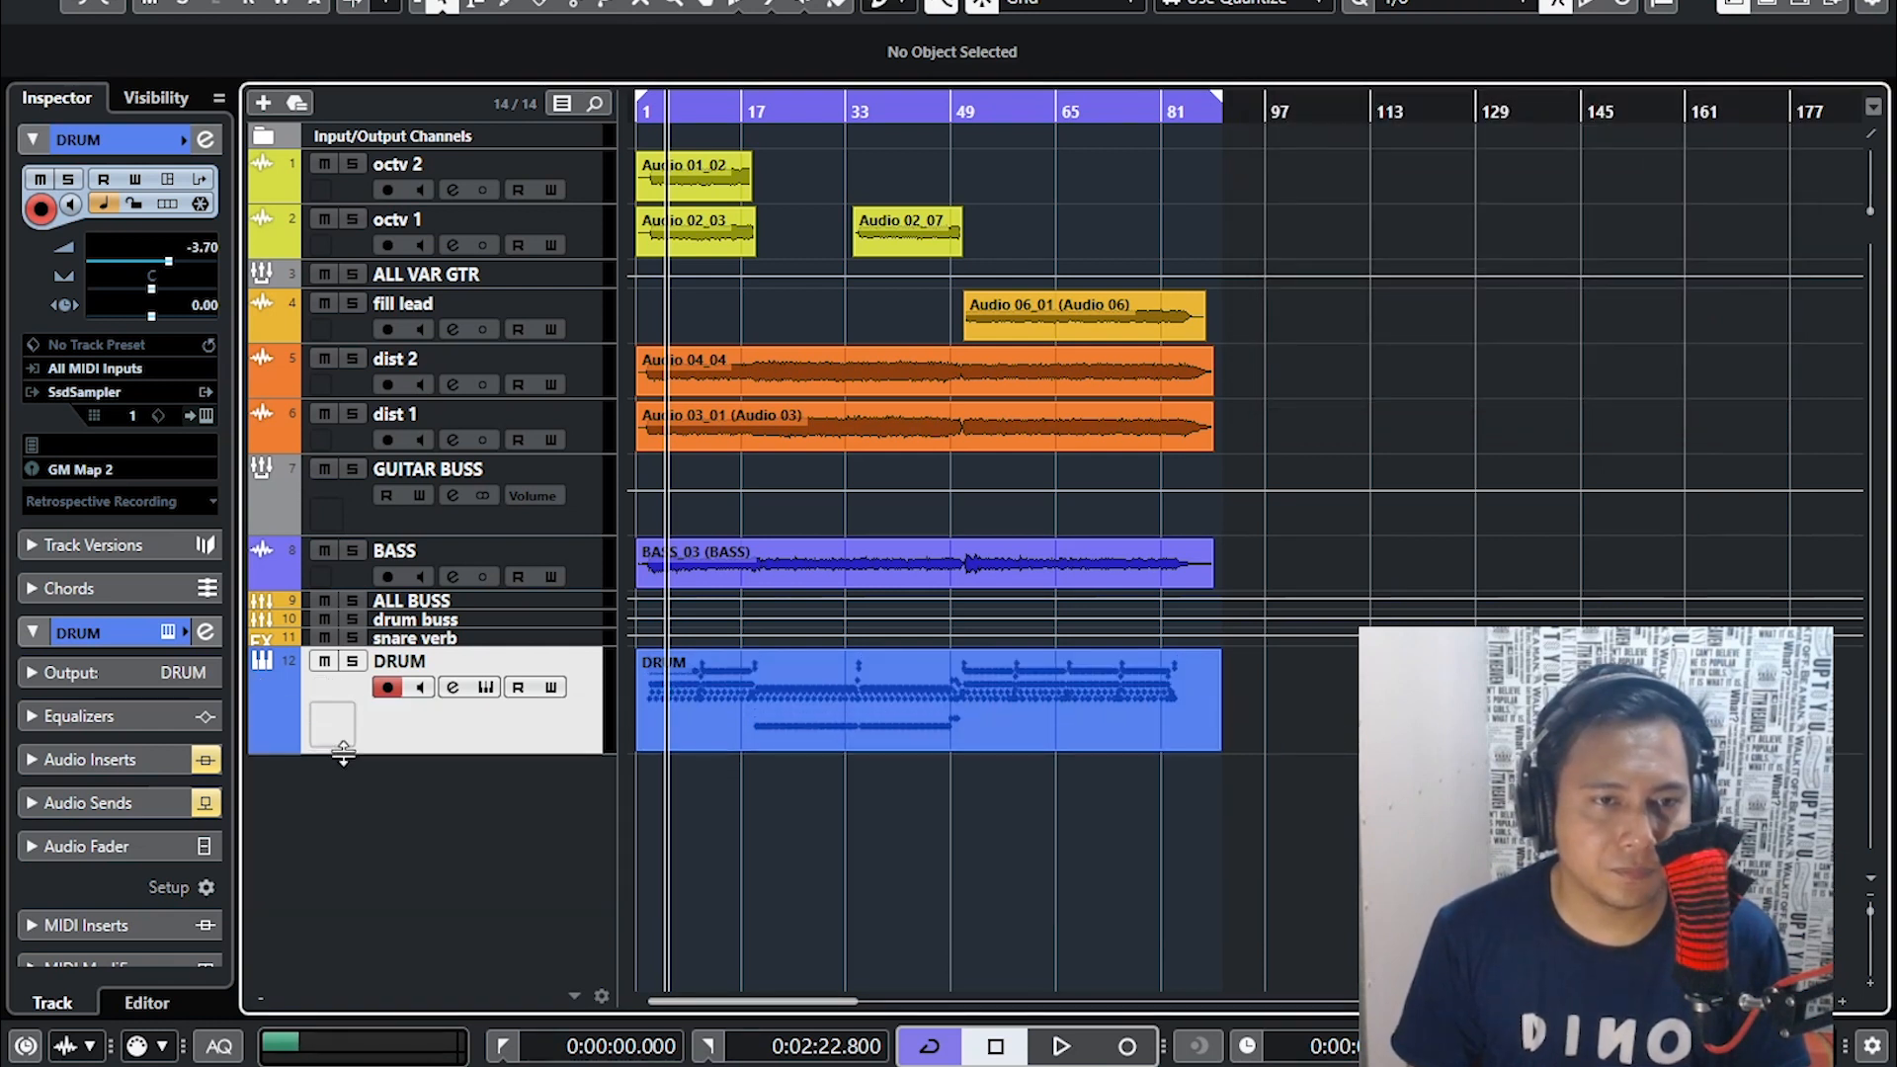
mouse_move(263, 734)
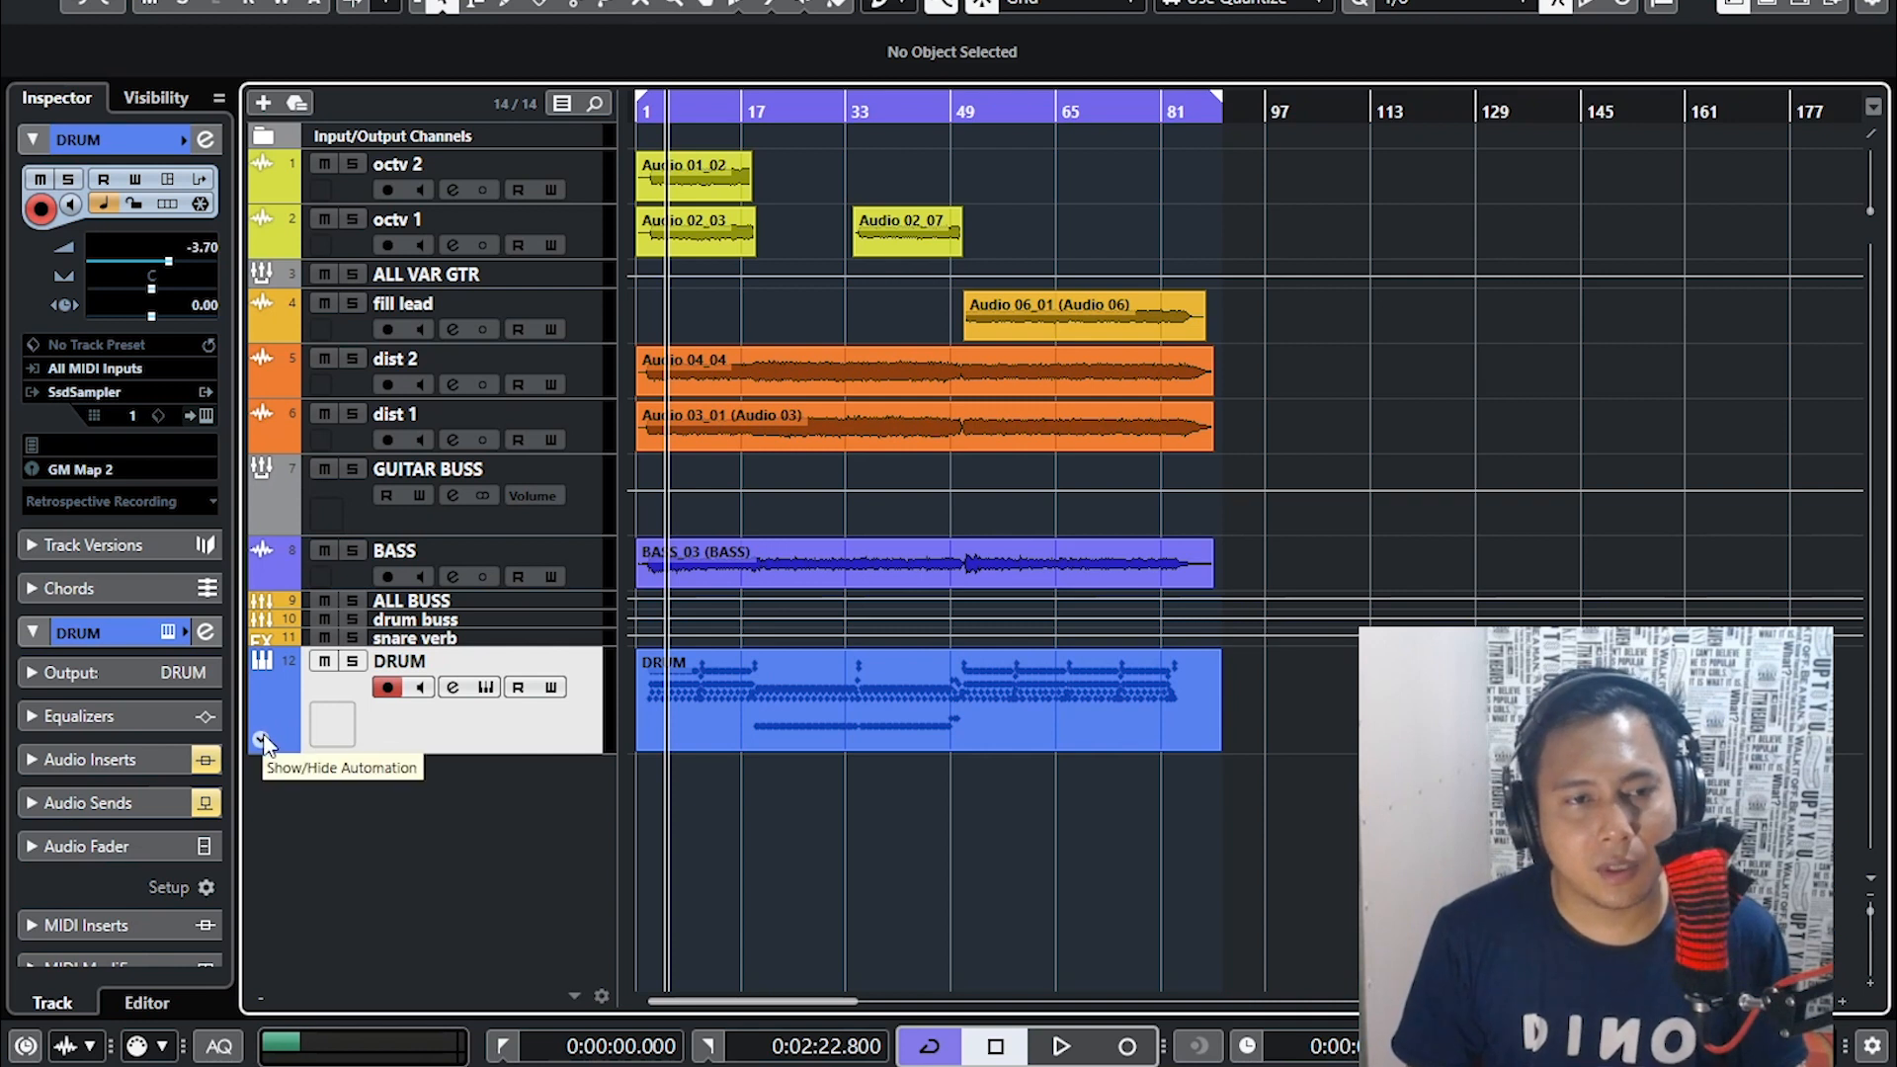
left_click(263, 738)
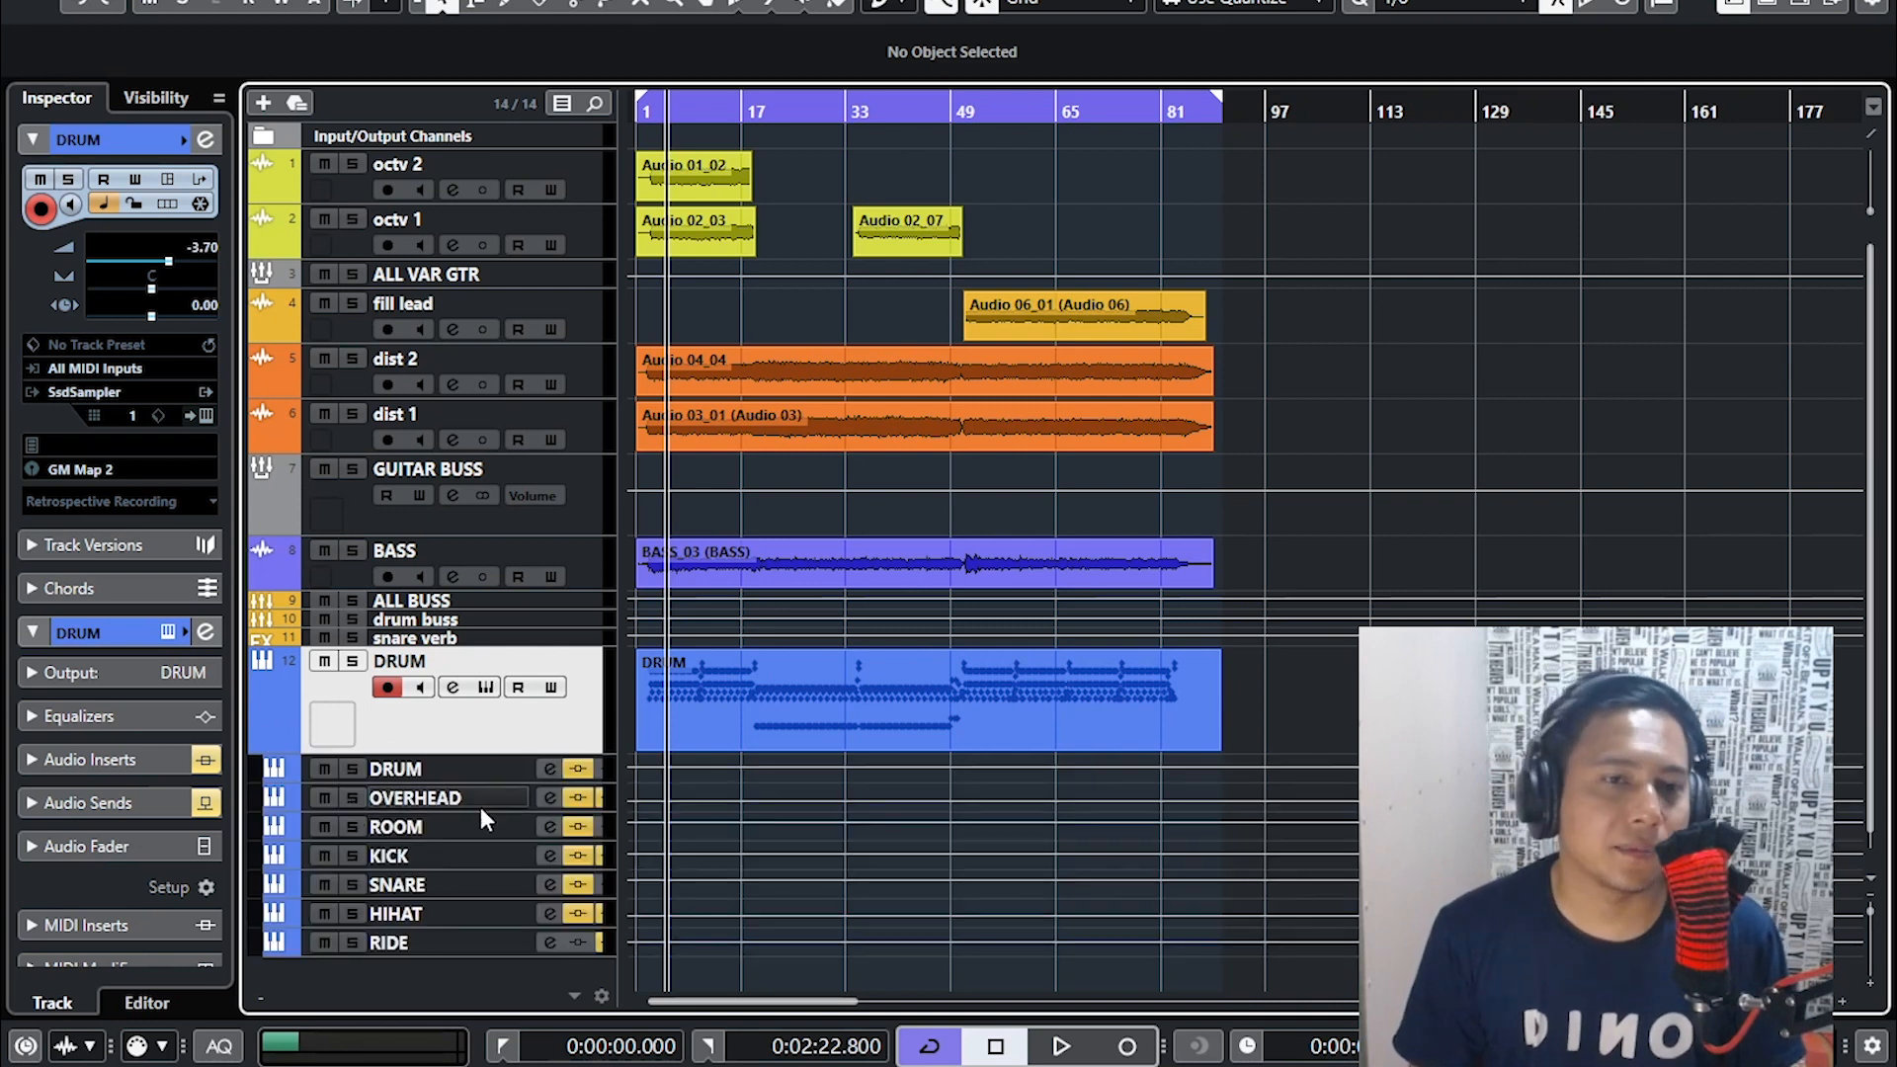
- Play the DRUM track in solo, and clear the solo states of its output channels during playback
left_click(352, 661)
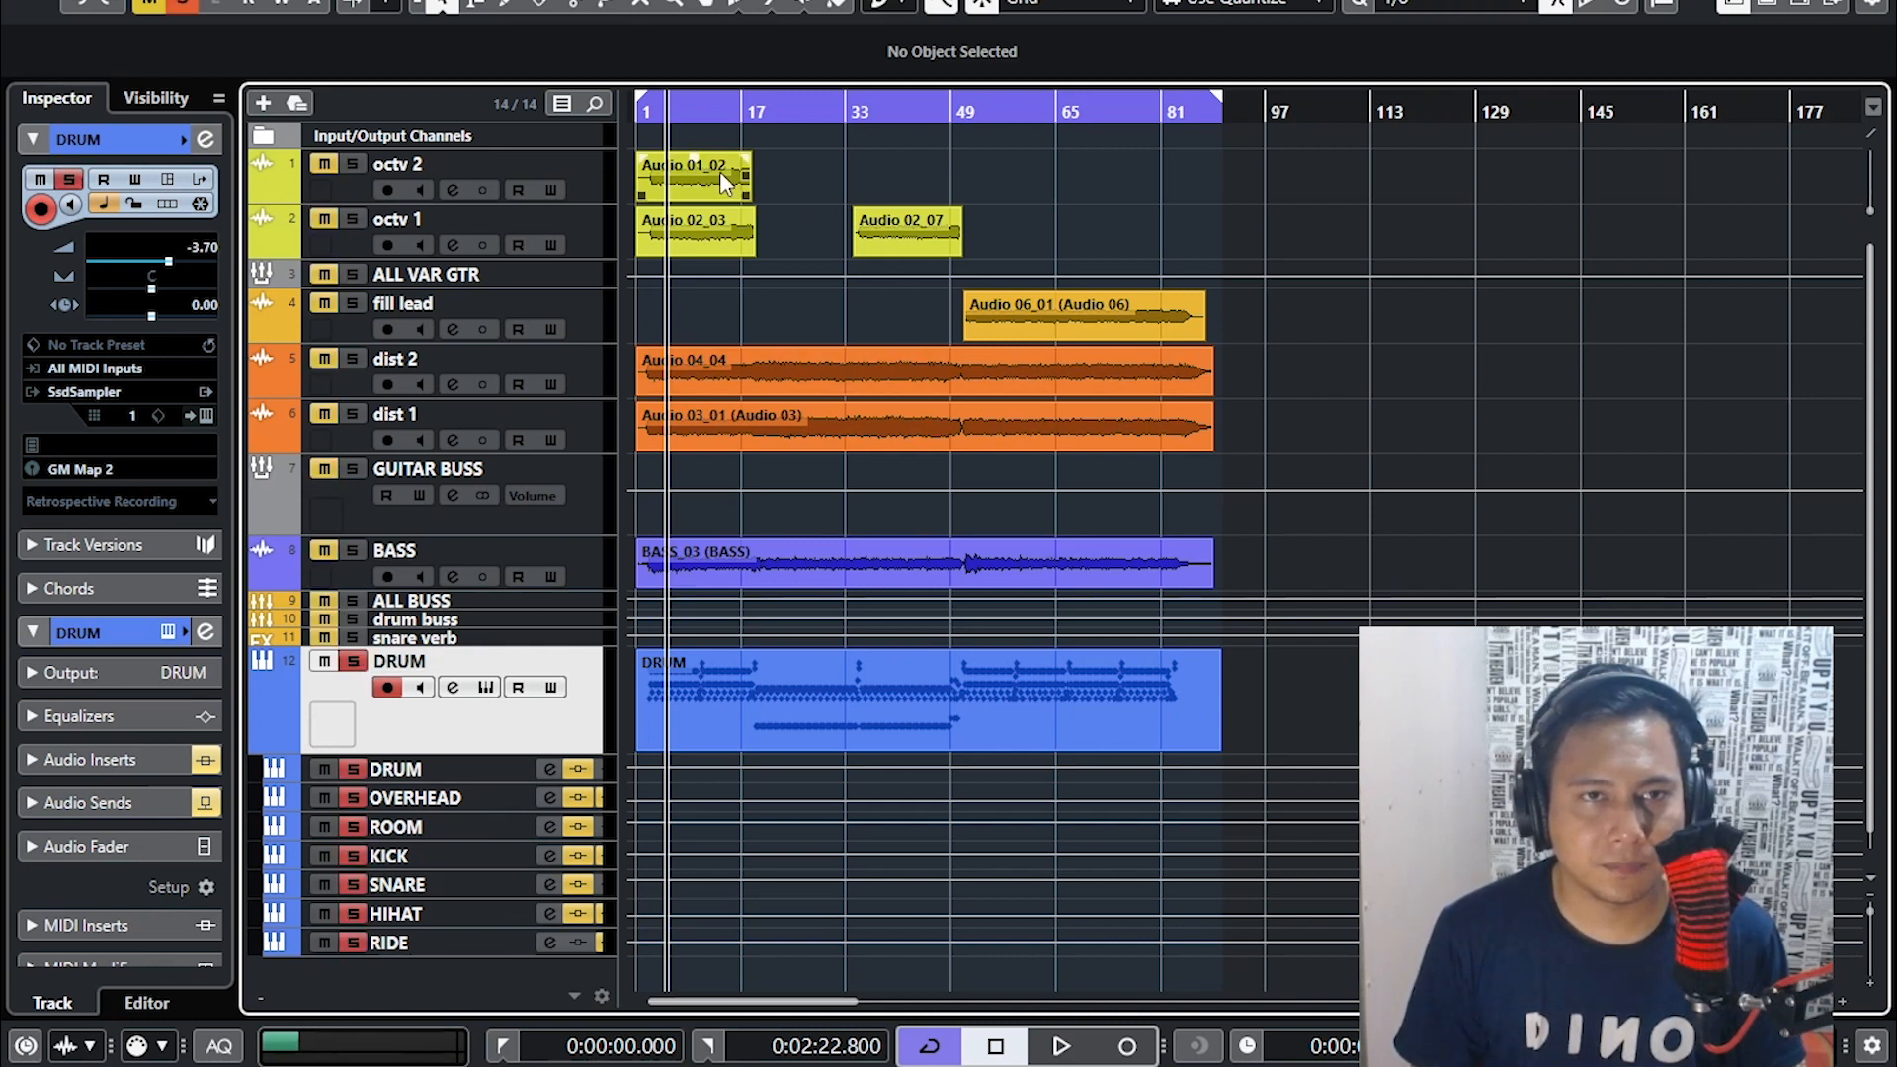
key("space")
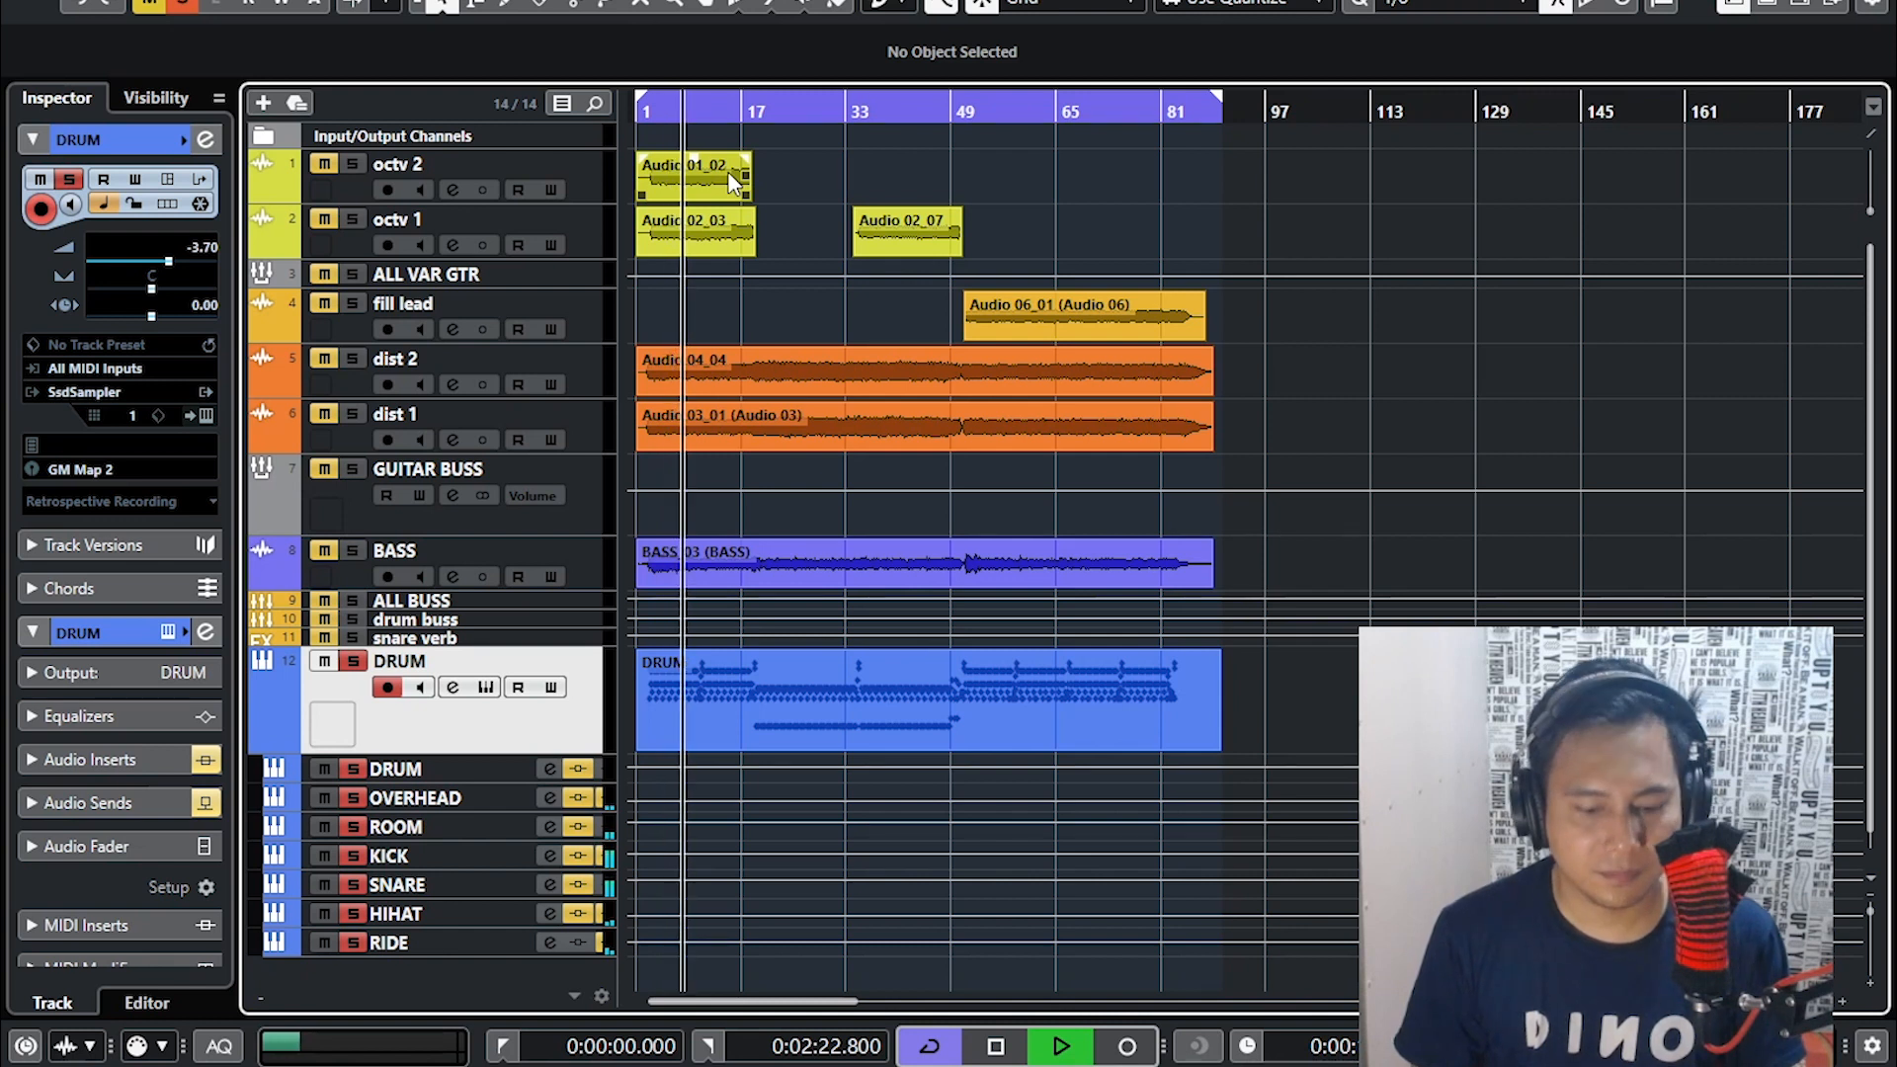
left_click(352, 769)
left_click(324, 769)
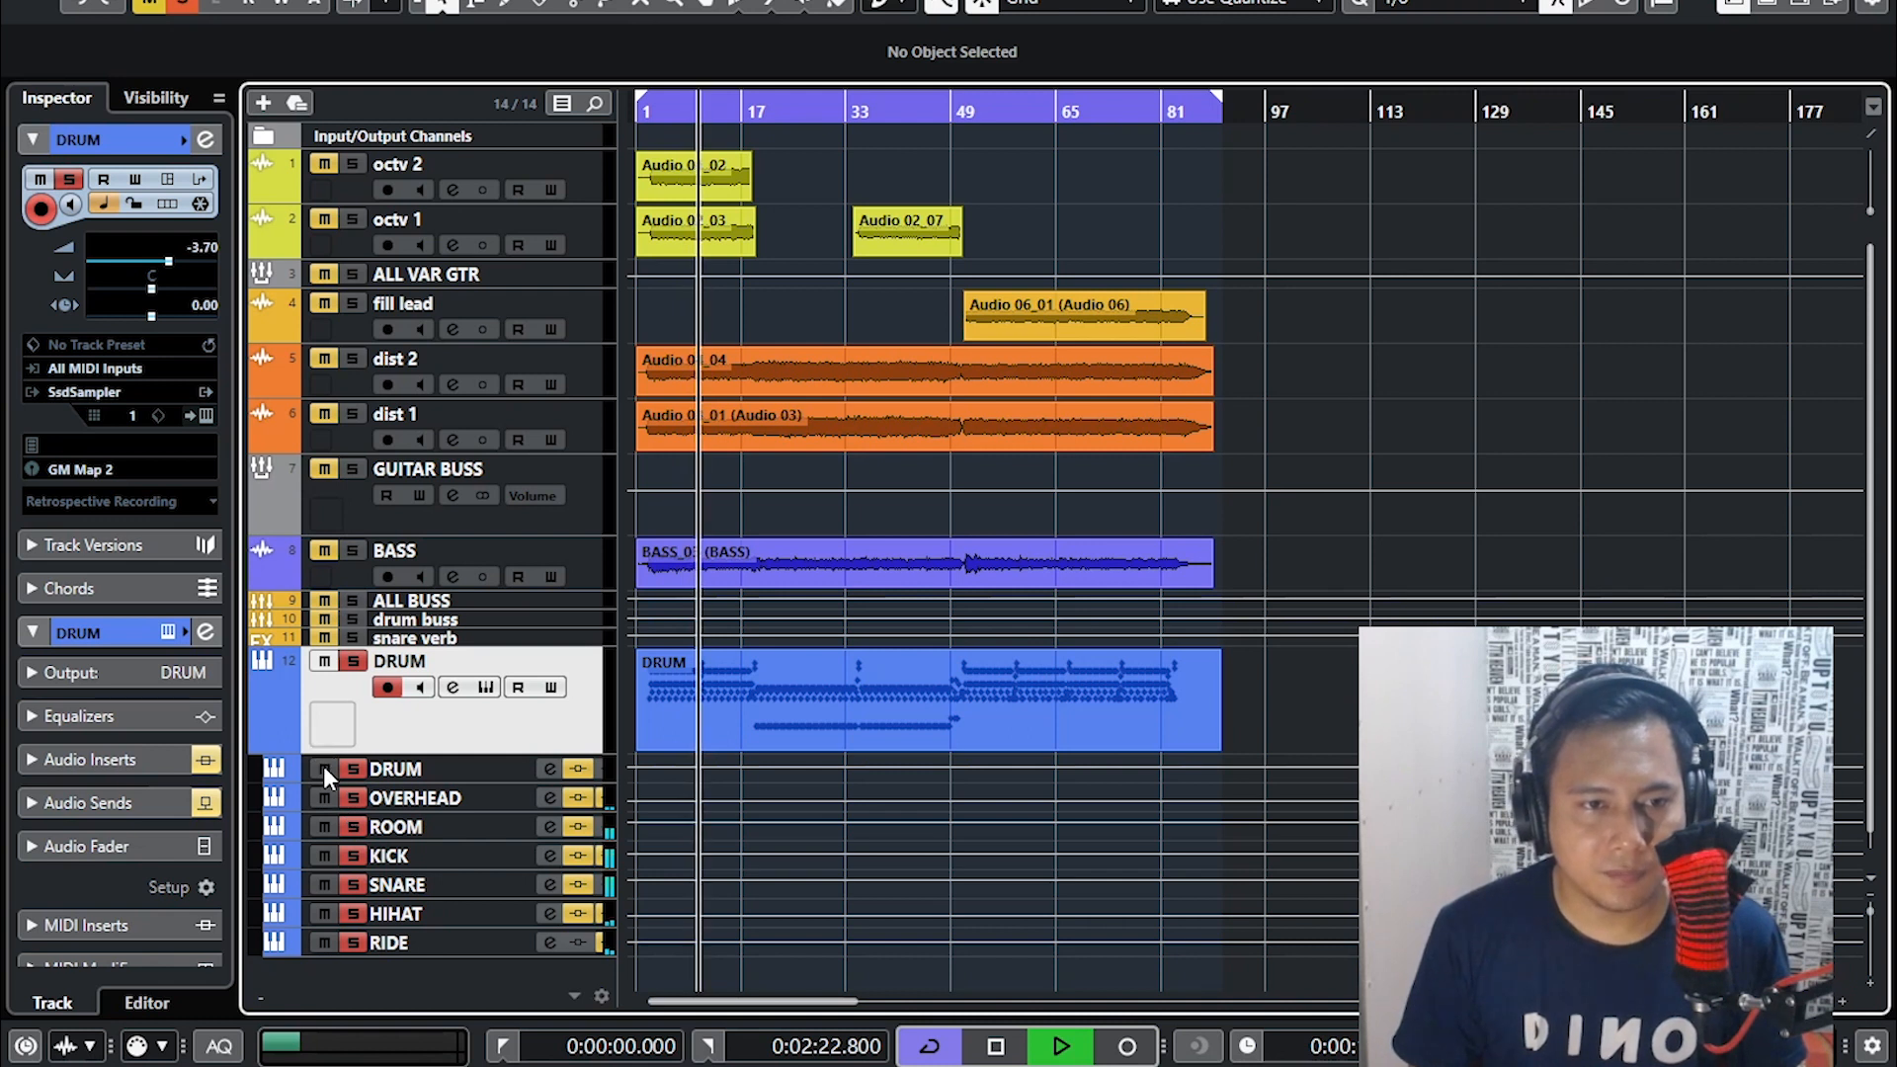
left_click(353, 799)
left_click(324, 799)
left_click(353, 827)
left_click(324, 827)
left_click(353, 856)
left_click(324, 856)
left_click(352, 884)
left_click(324, 885)
left_click(352, 914)
left_click(326, 914)
left_click(325, 940)
left_click(325, 942)
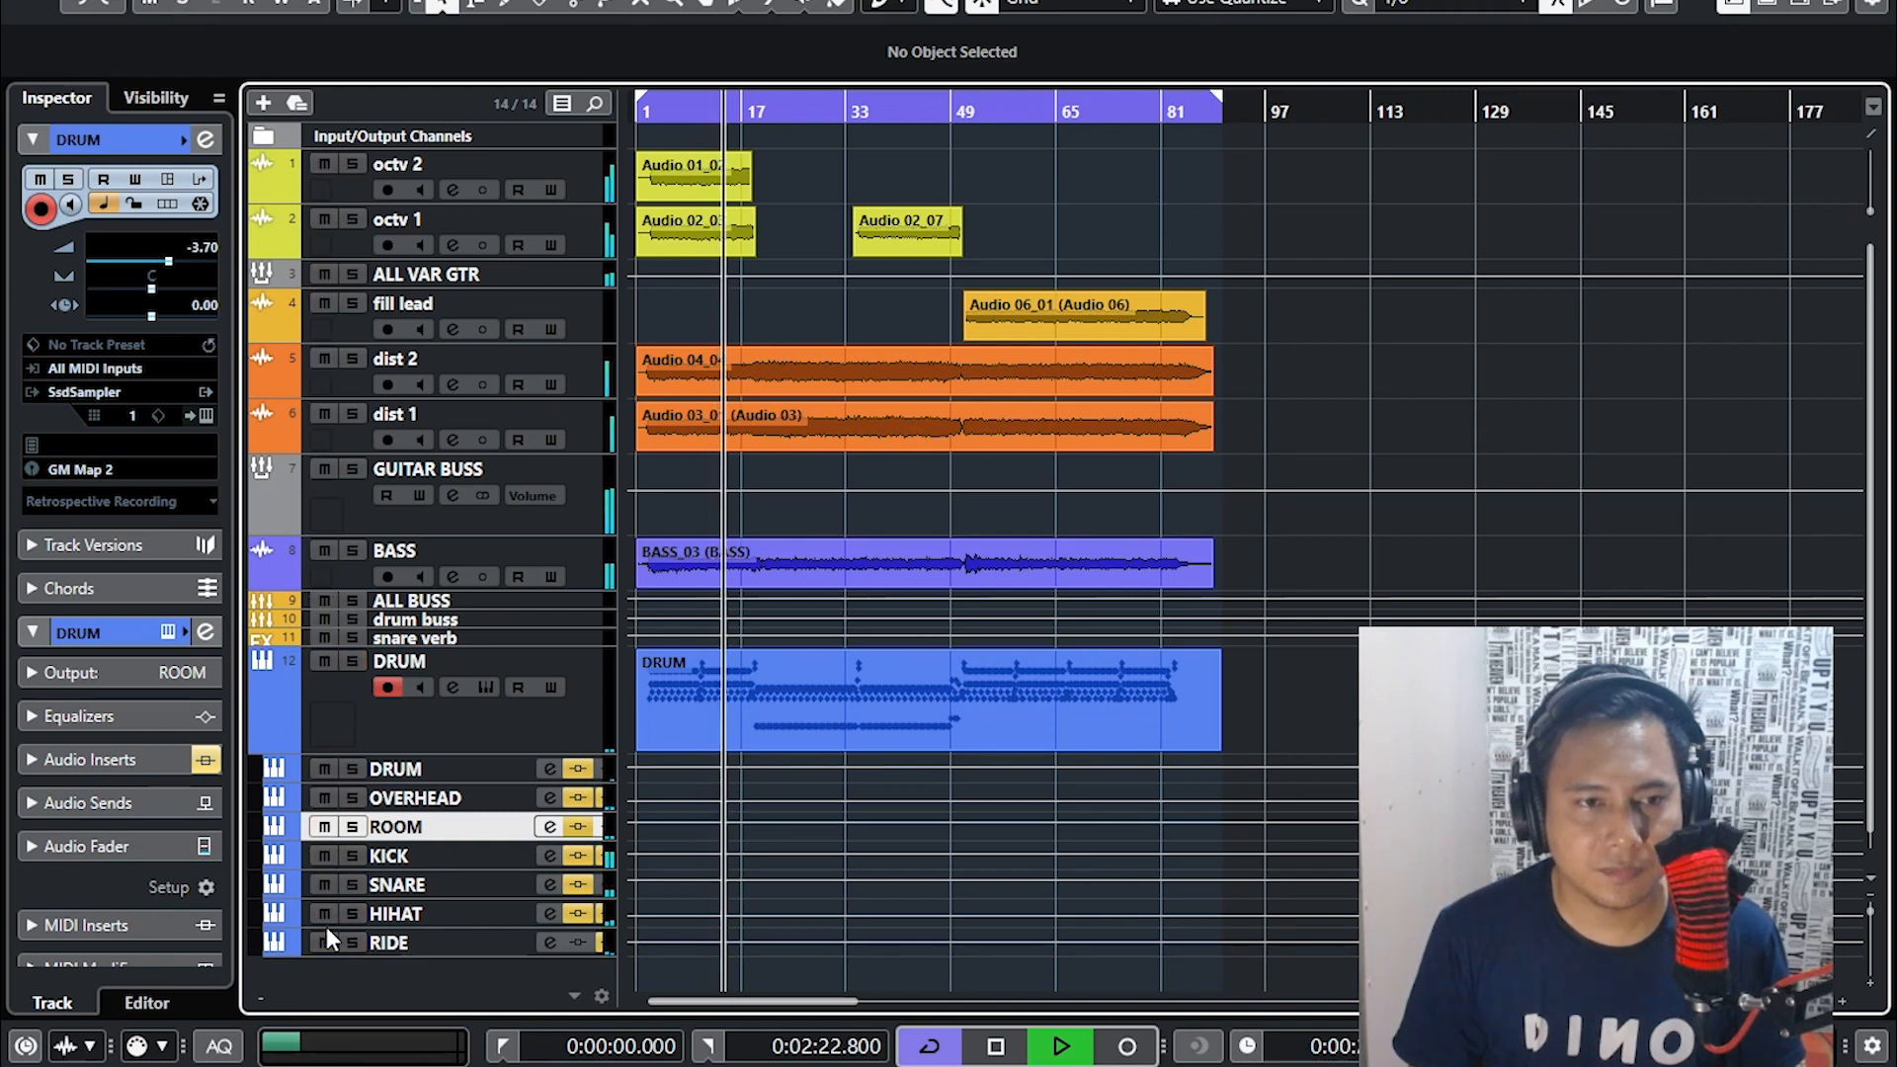
- Audition the DRUM output channel in solo from around bar 10, and stop playback
left_click(354, 768)
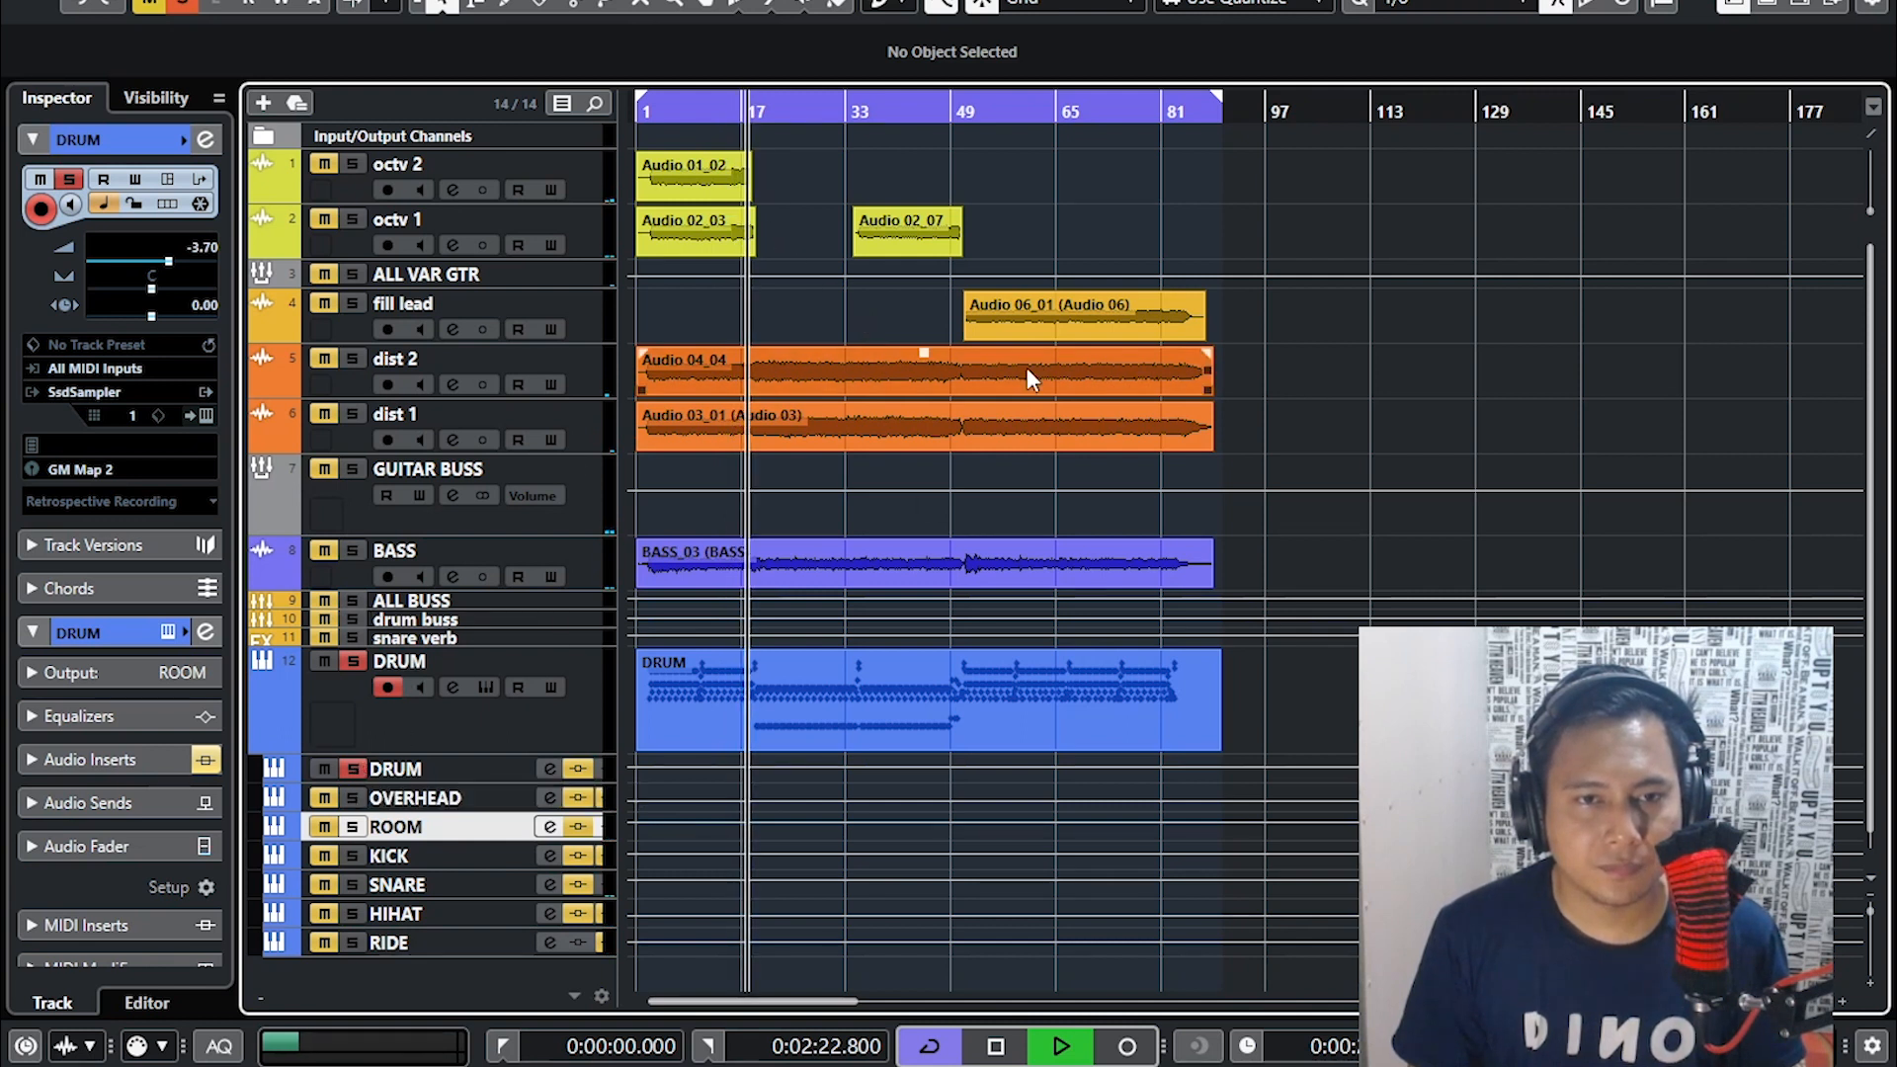
left_click(695, 109)
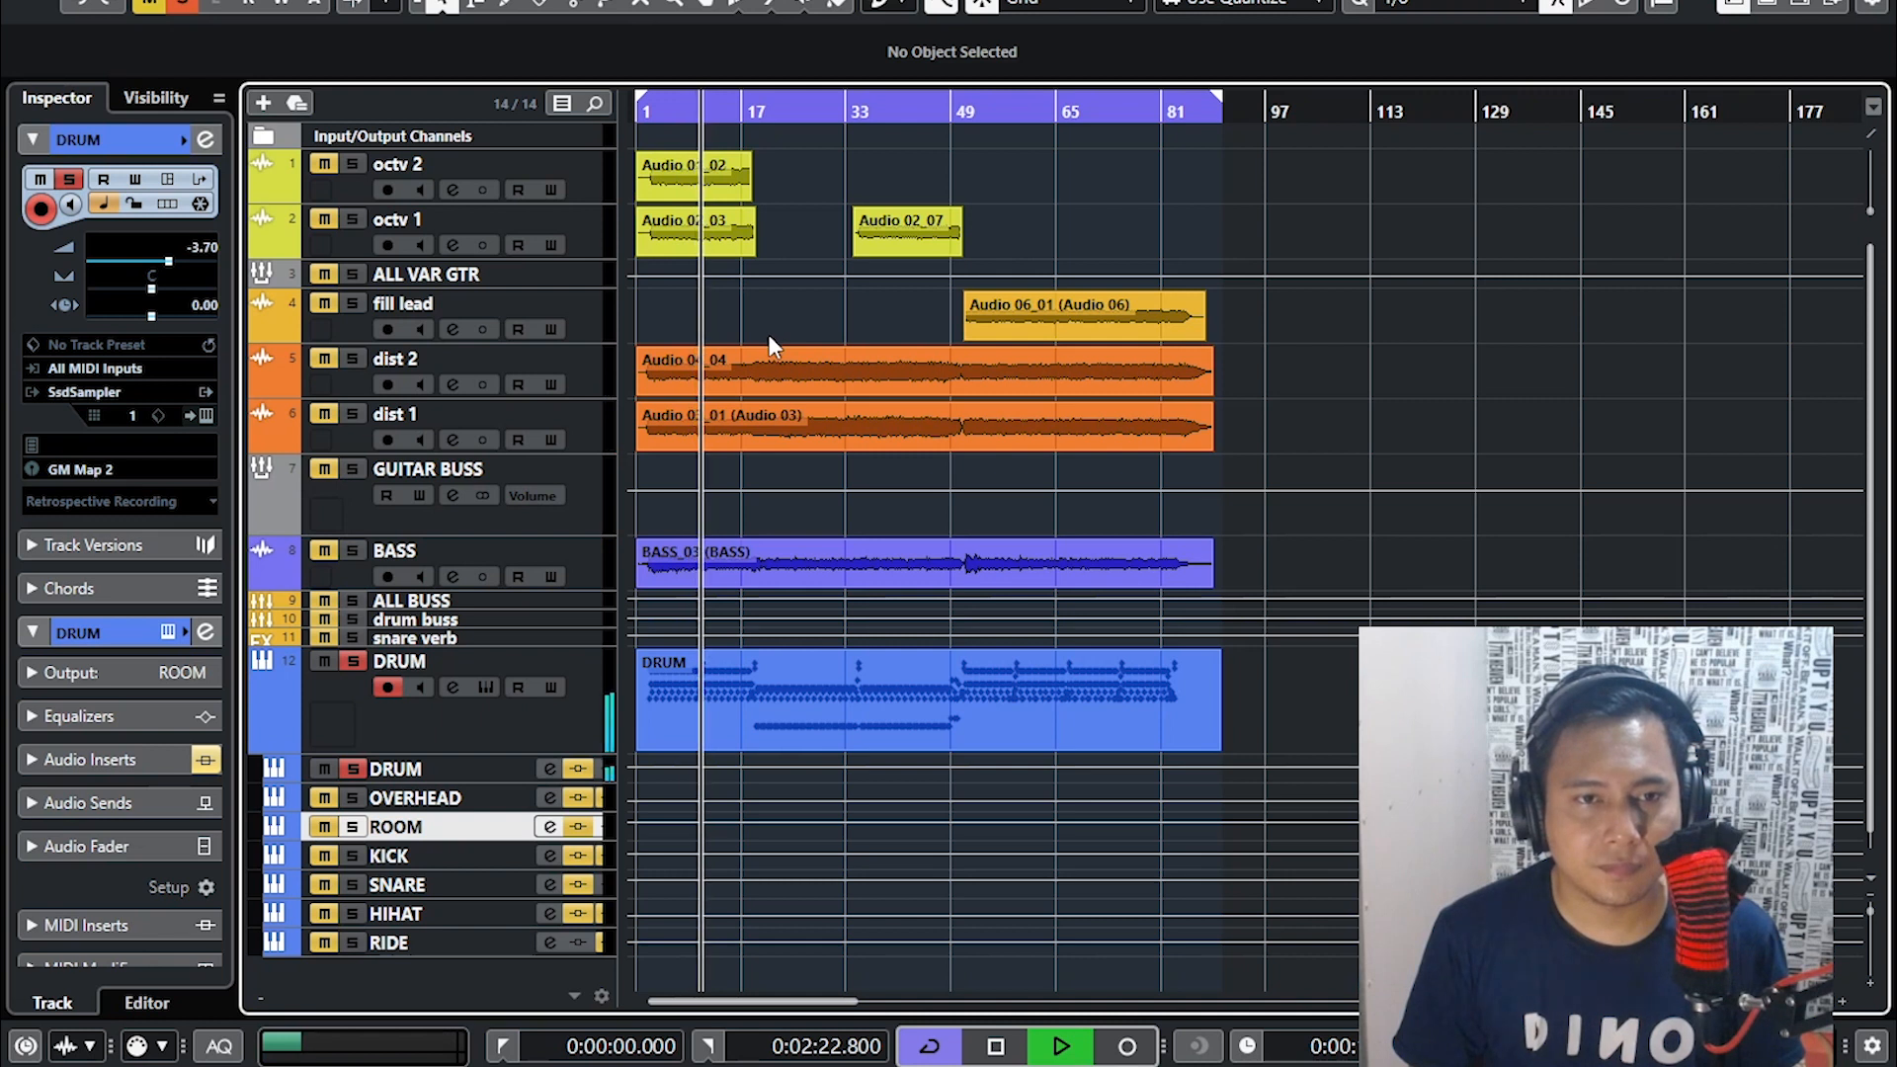
key("space")
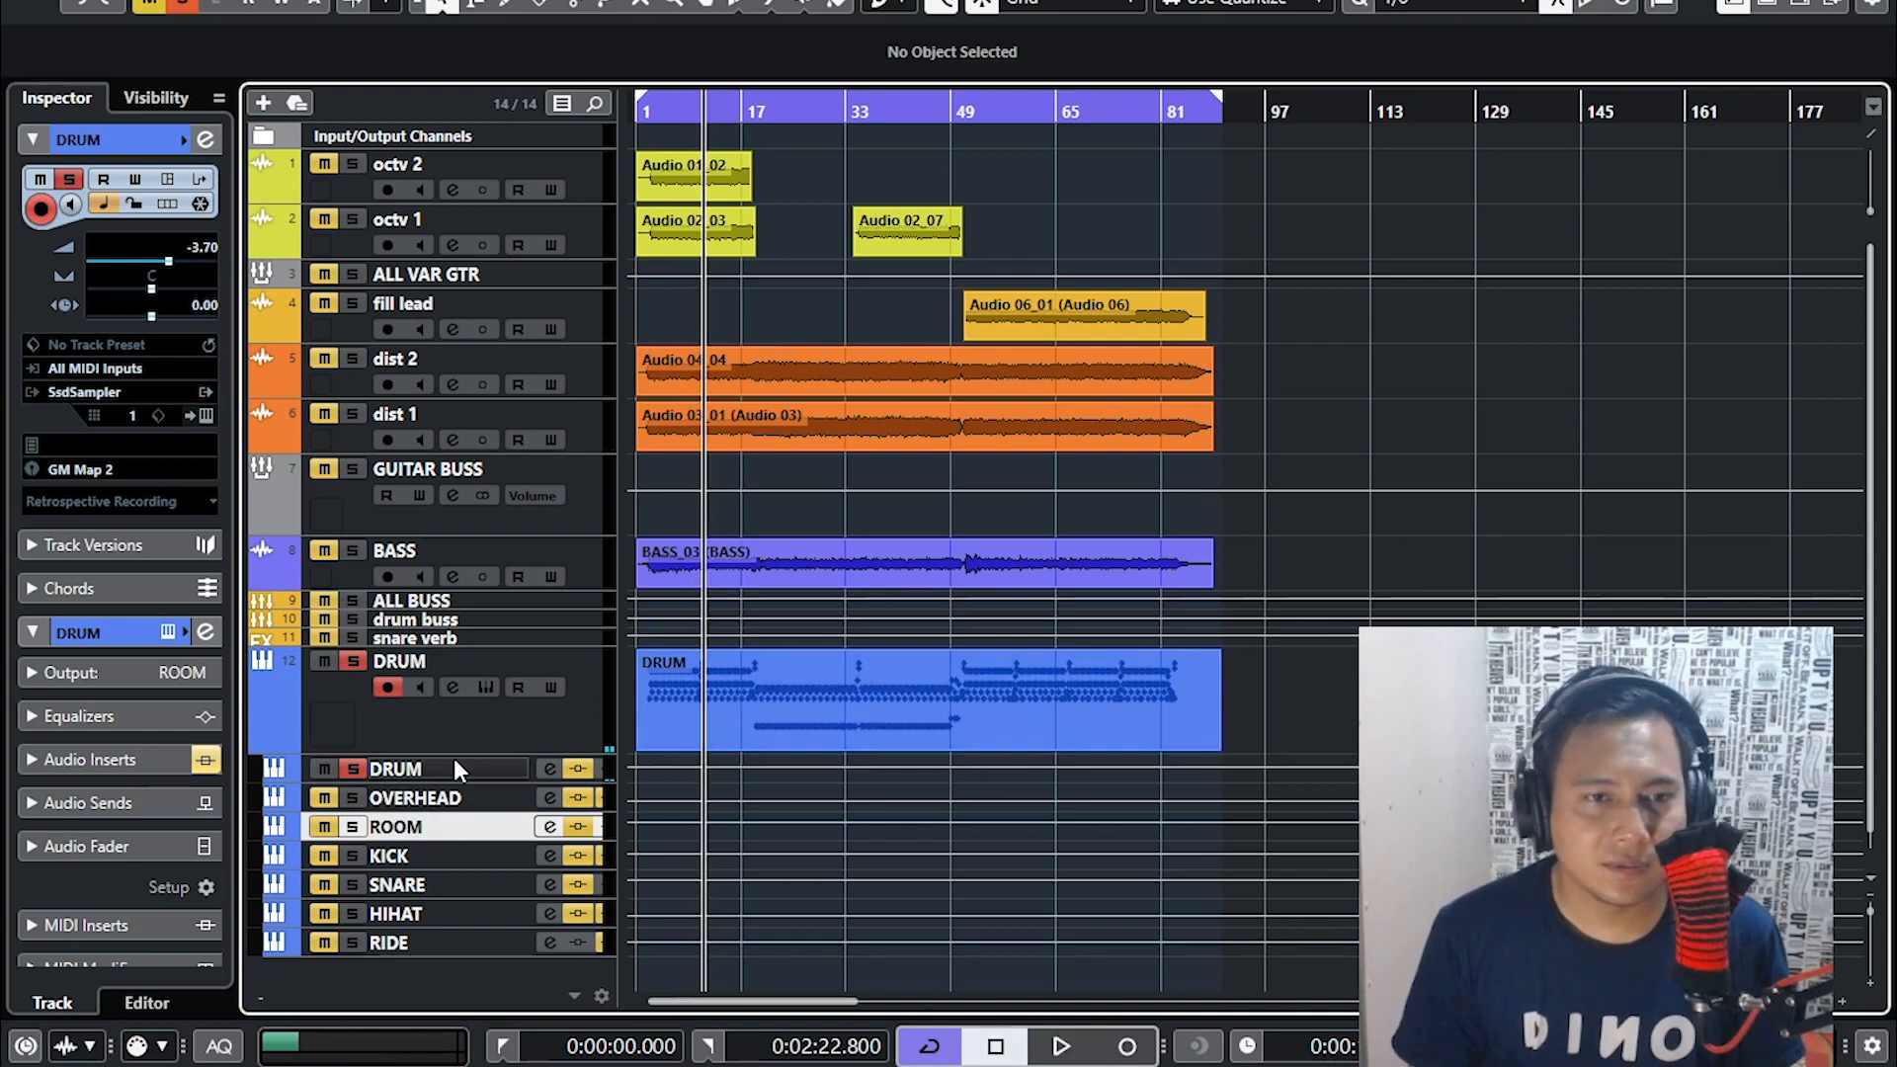
- Switch the solo from the DRUM output to OVERHEAD and audition it from the early bars and past bar 17
left_click(318, 769)
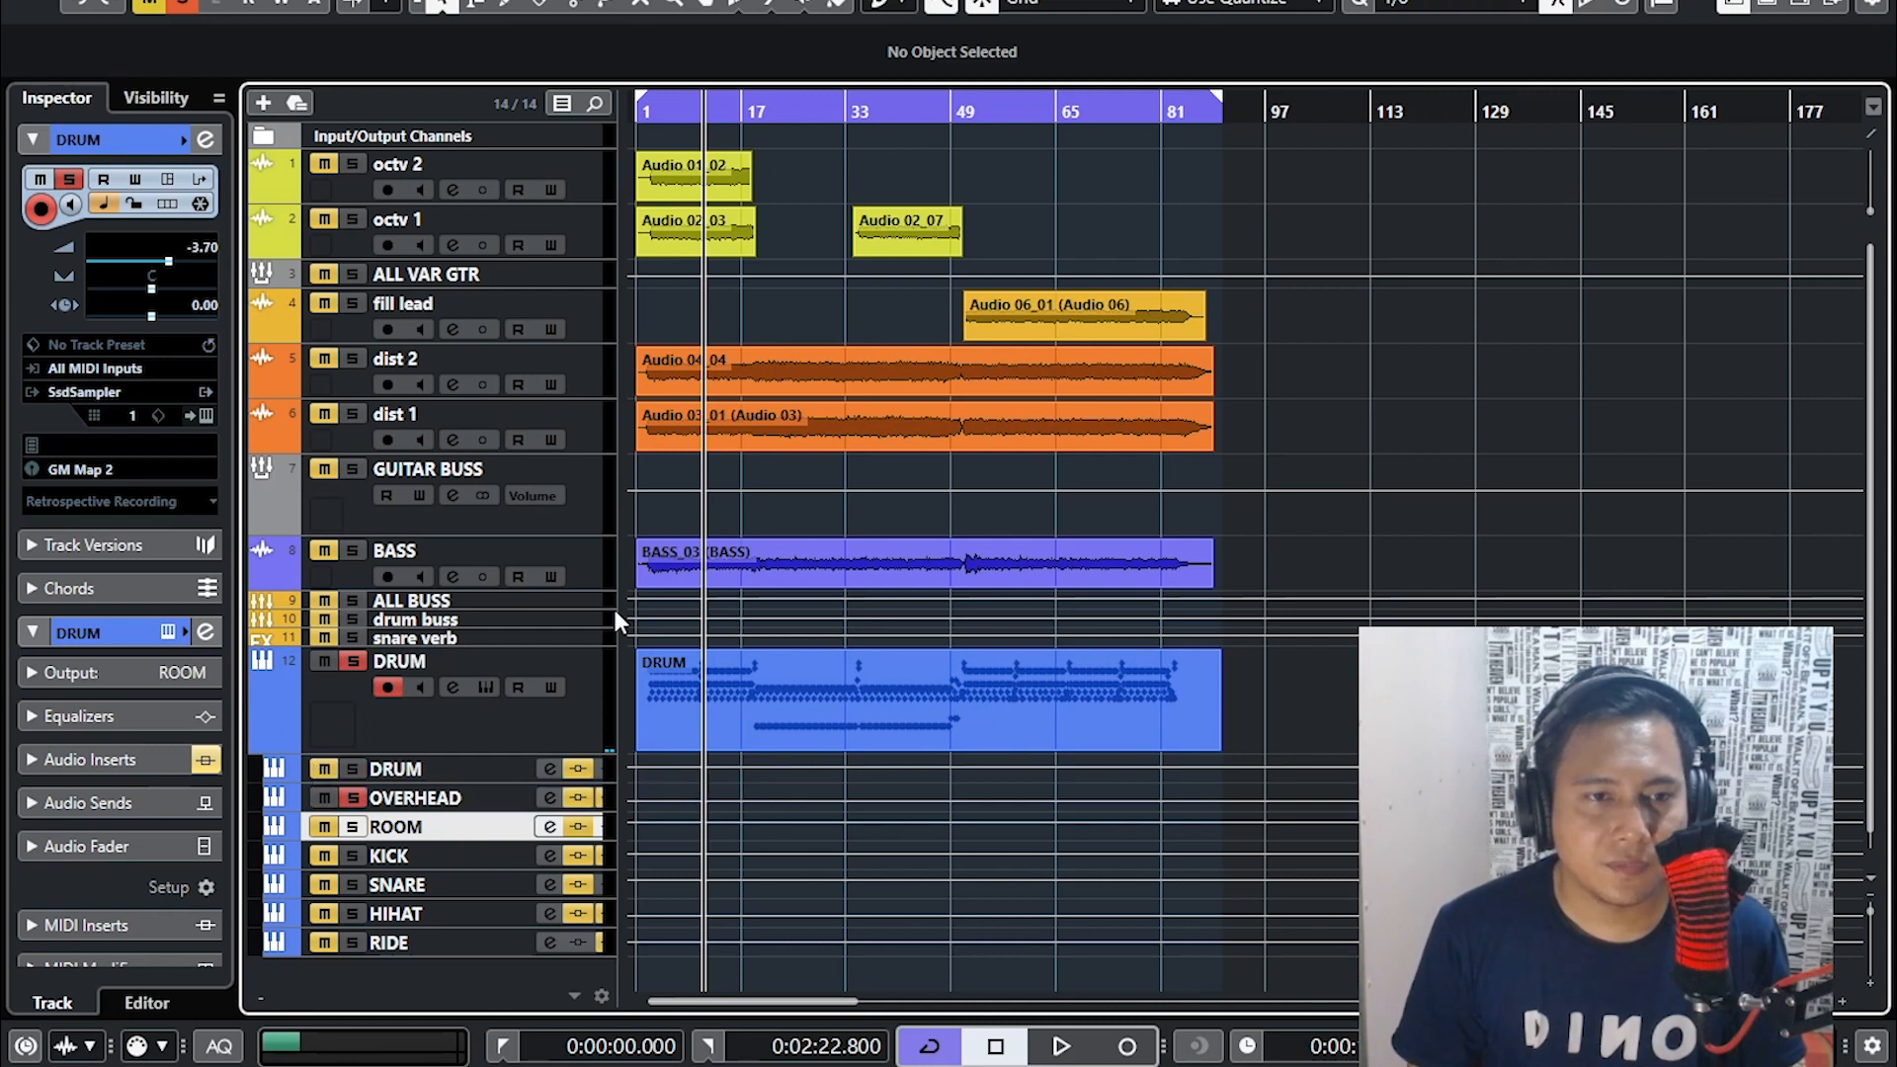
left_click_drag(672, 114, 662, 109)
key("space")
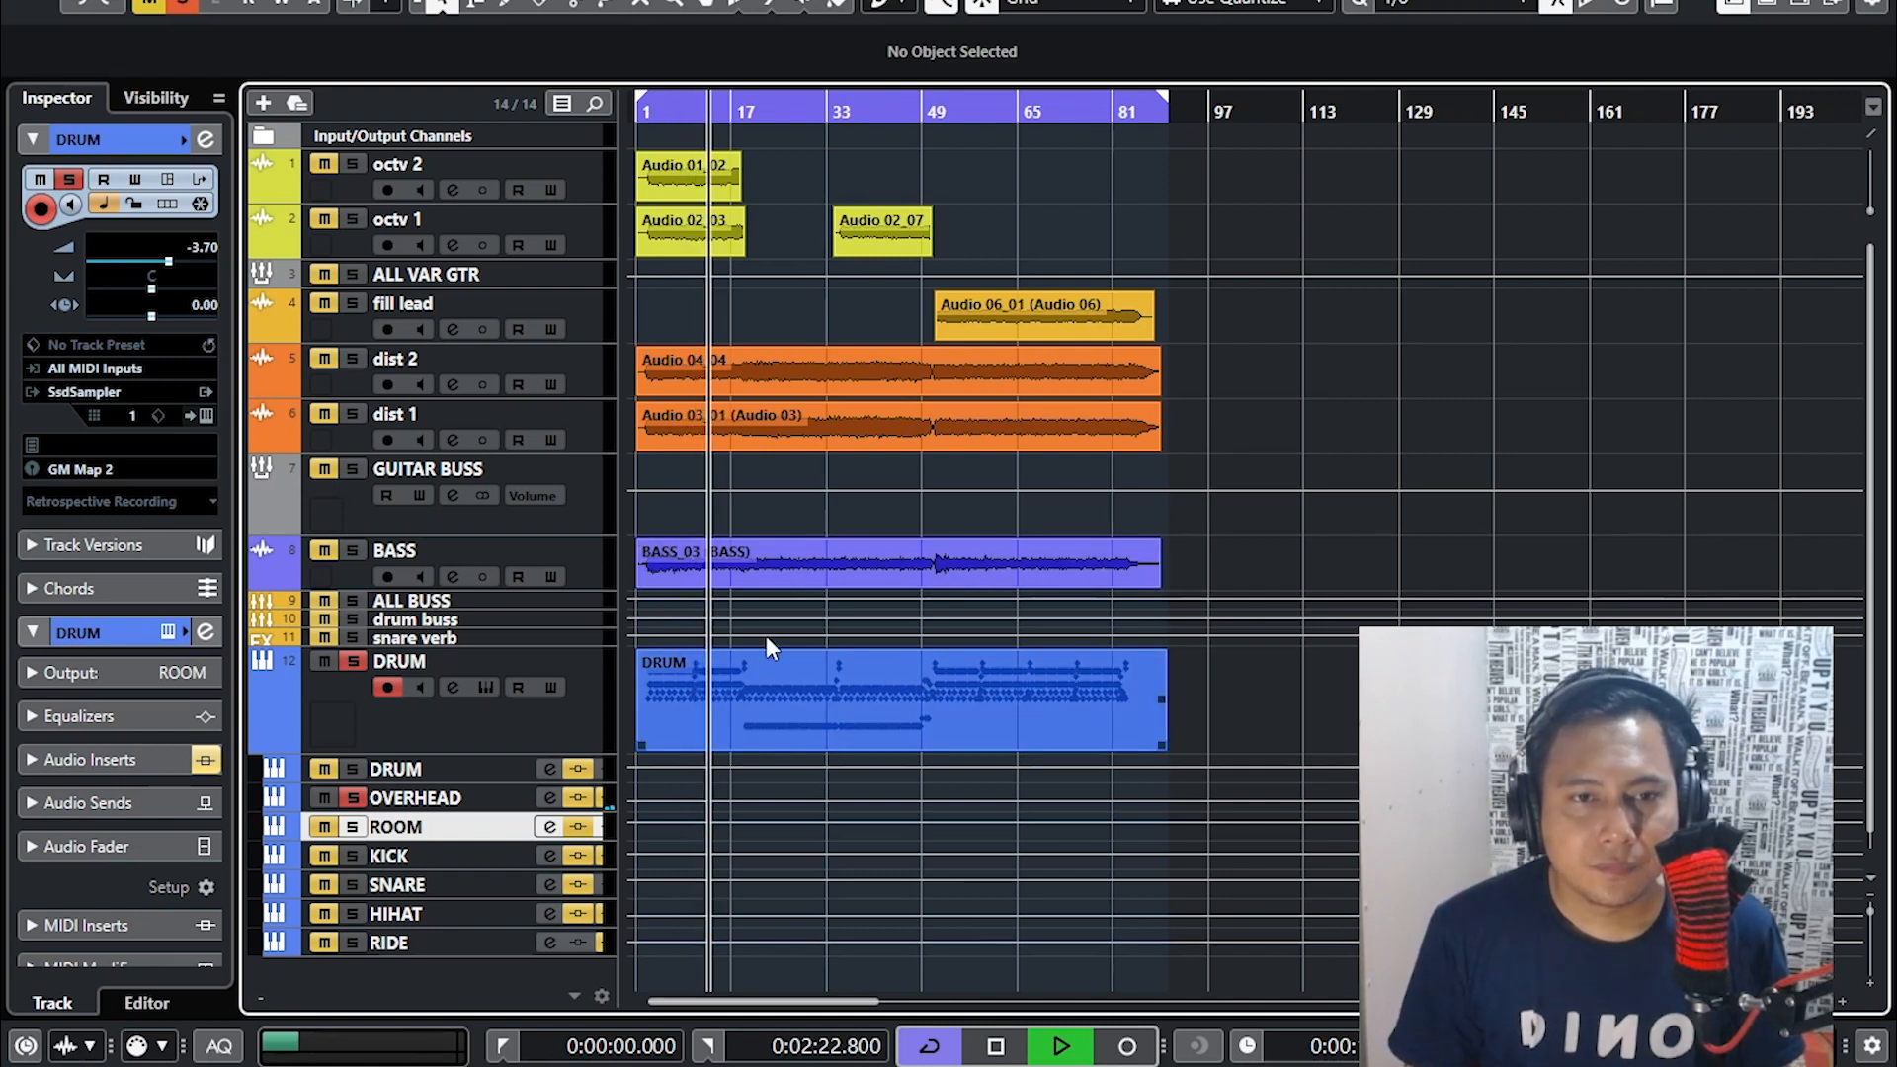
left_click(755, 116)
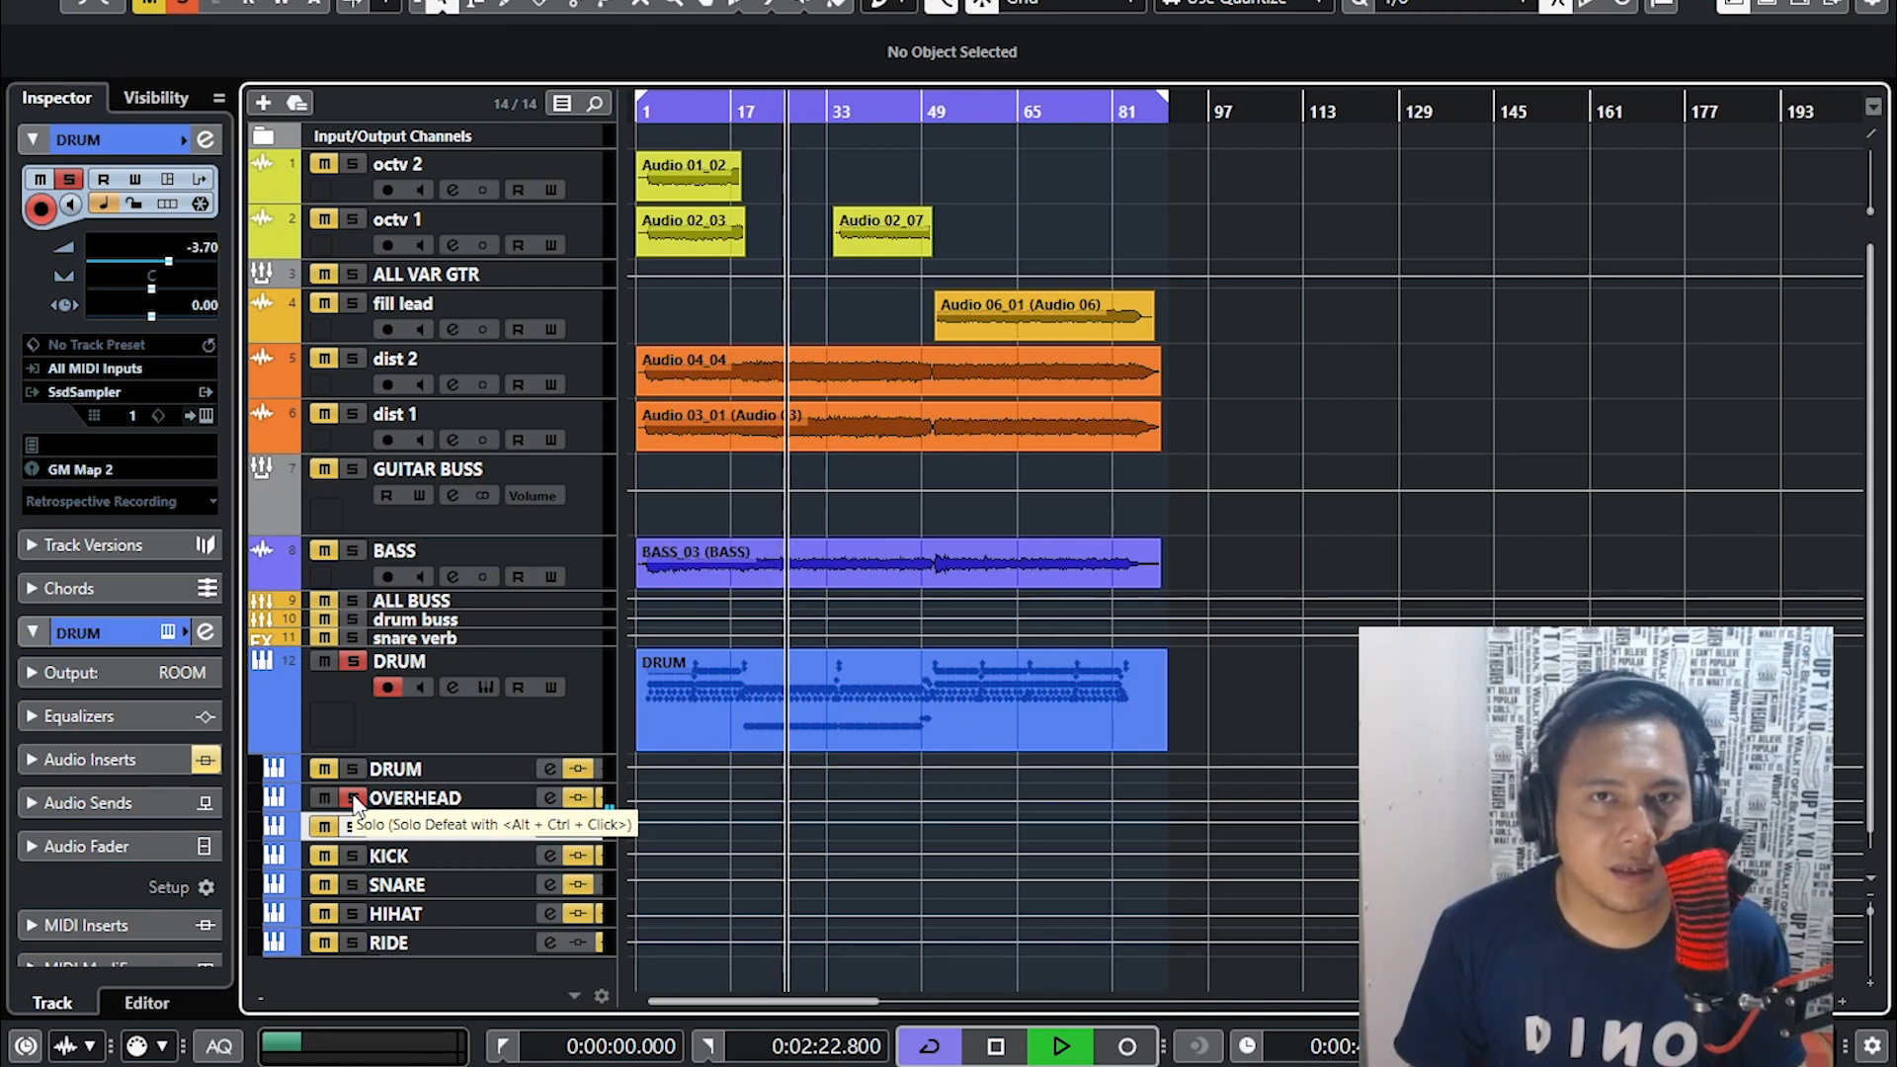
- Switch the solo from OVERHEAD to ROOM and audition it around bar 49 and again from the early bars
left_click(352, 833)
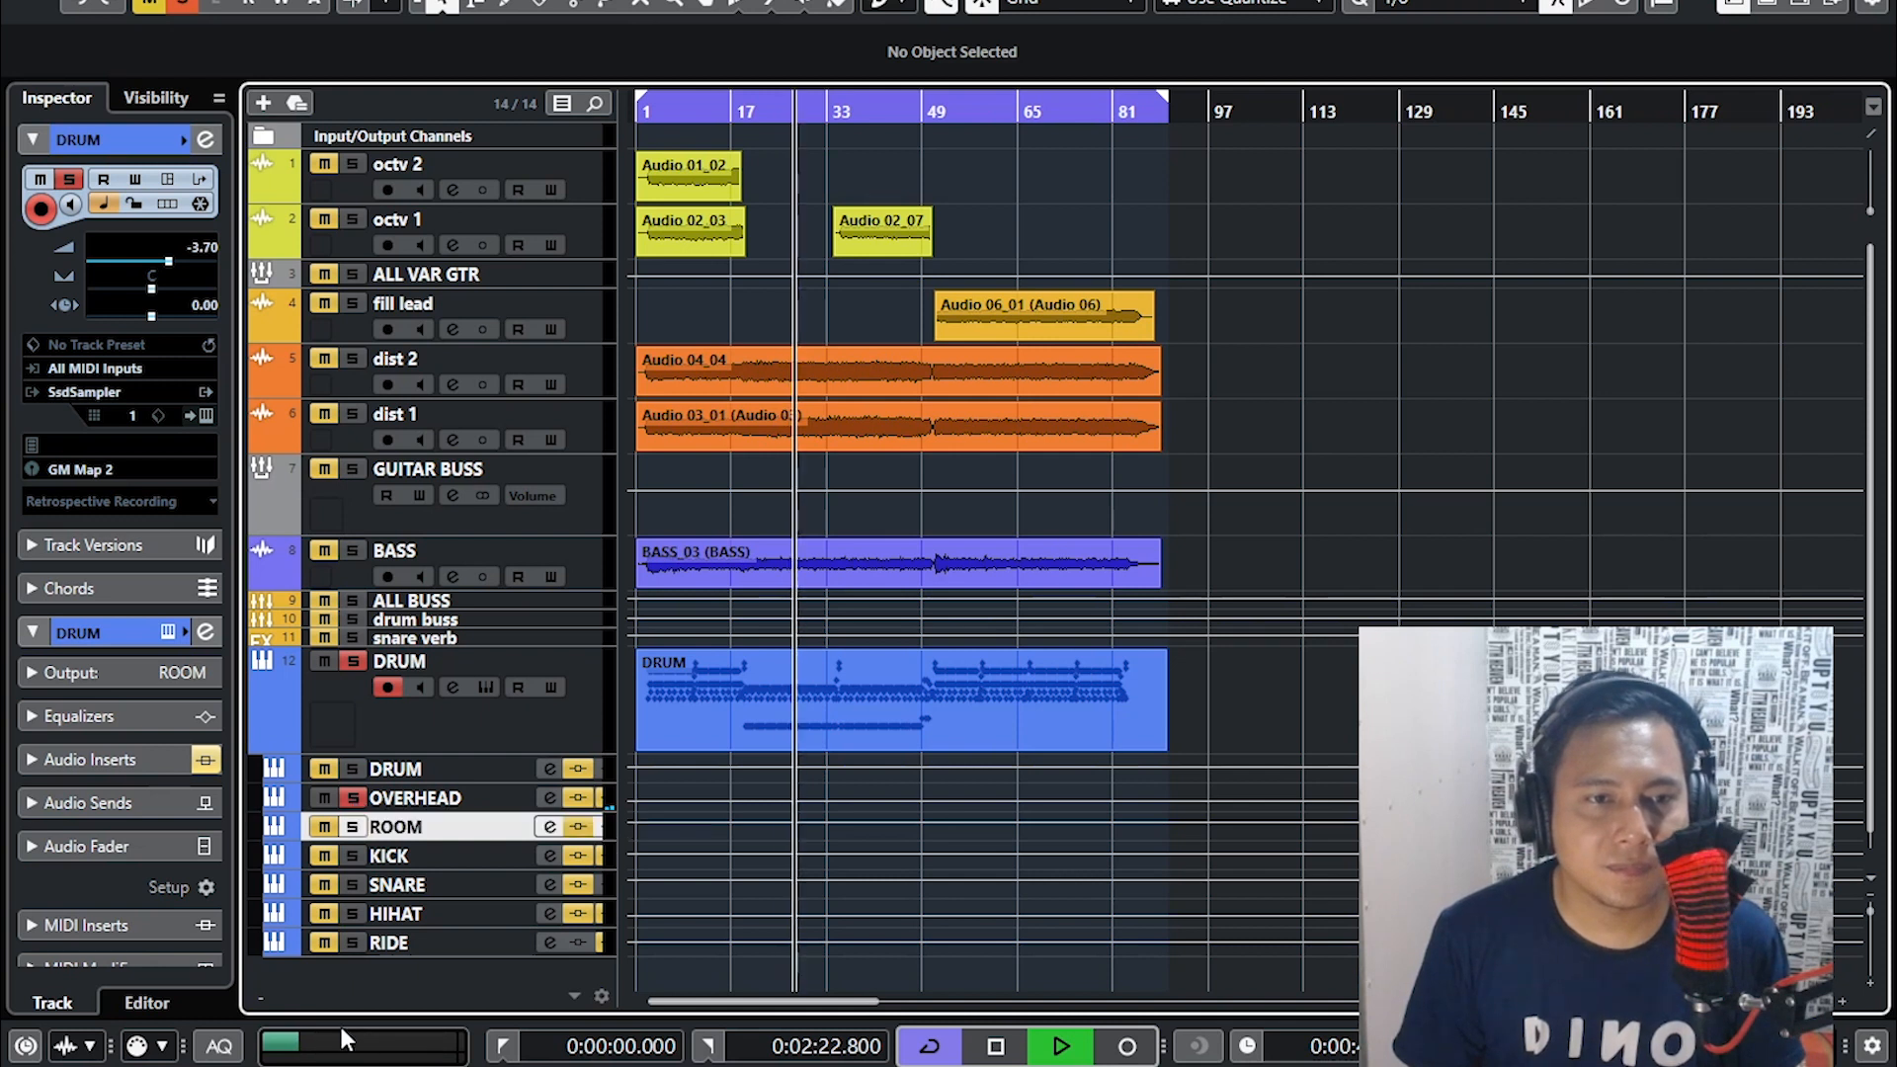
left_click(353, 829)
left_click(353, 799)
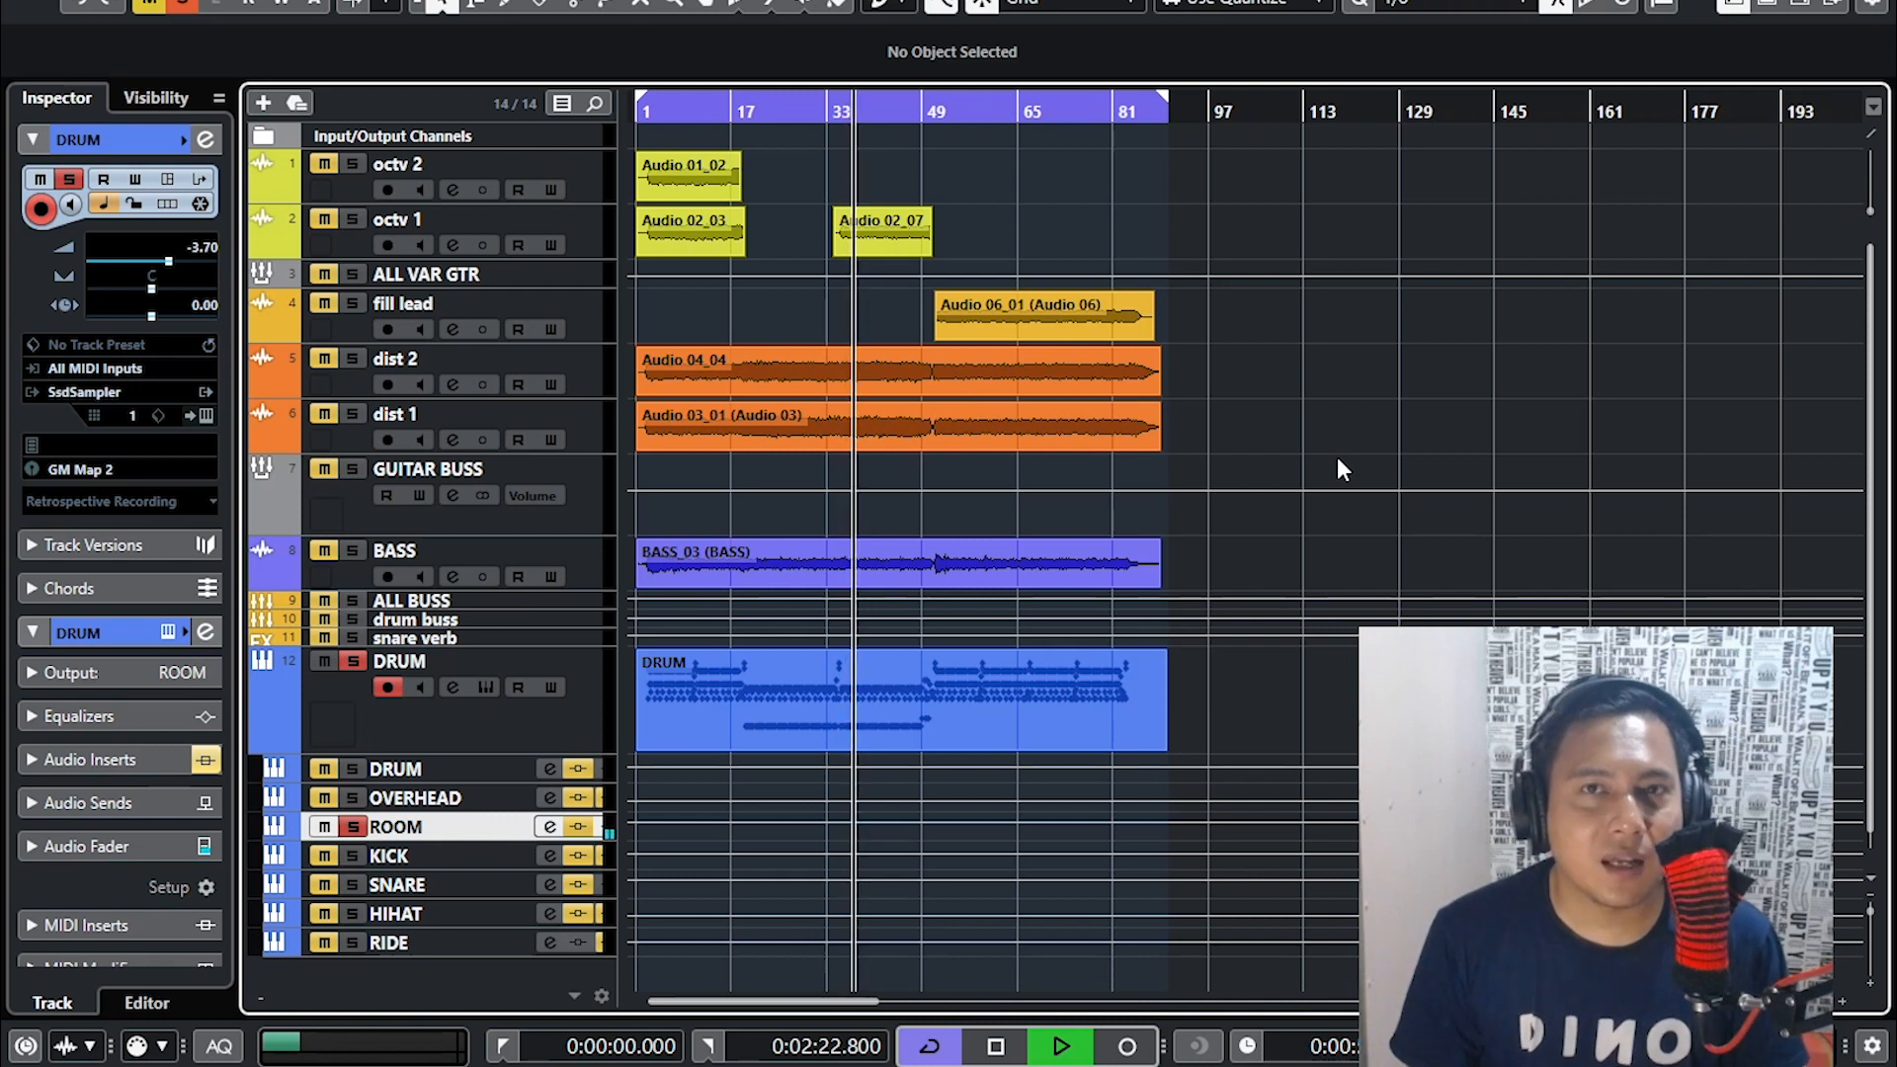
left_click_drag(929, 94, 923, 107)
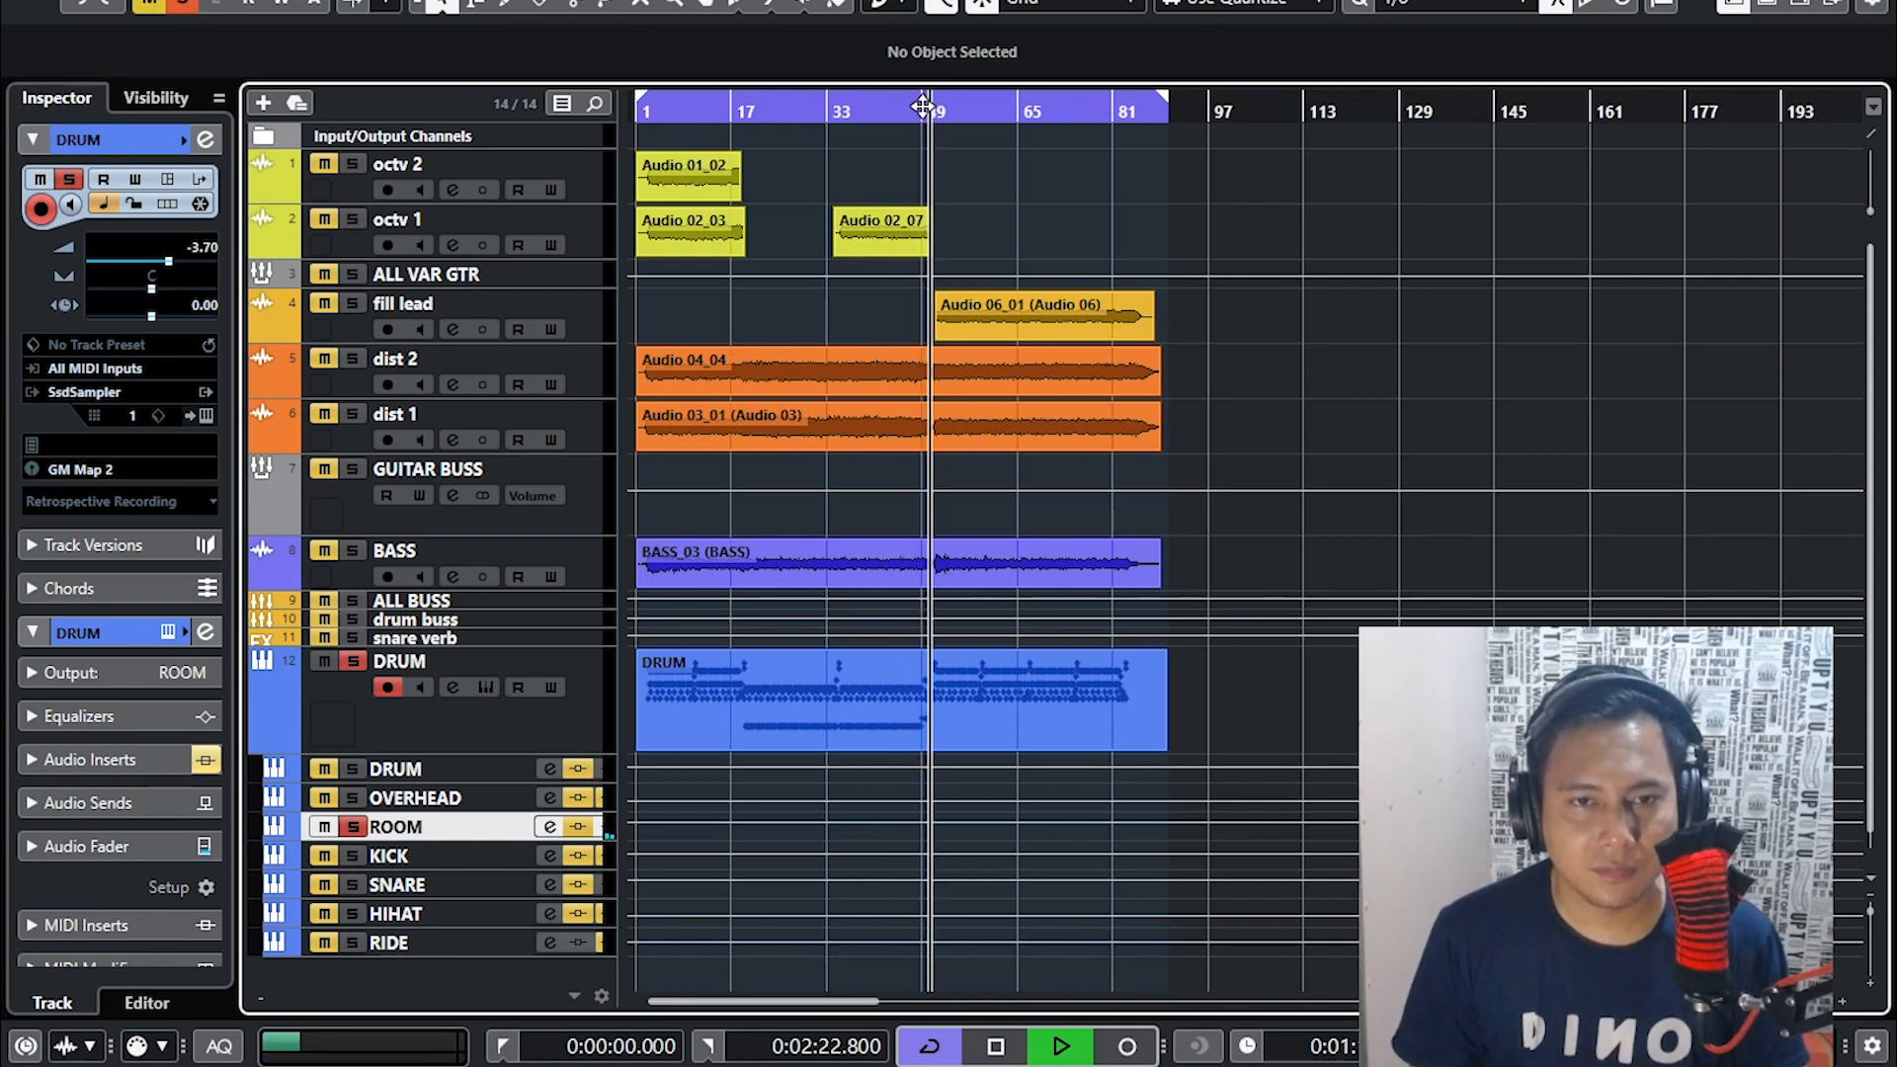
left_click(695, 105)
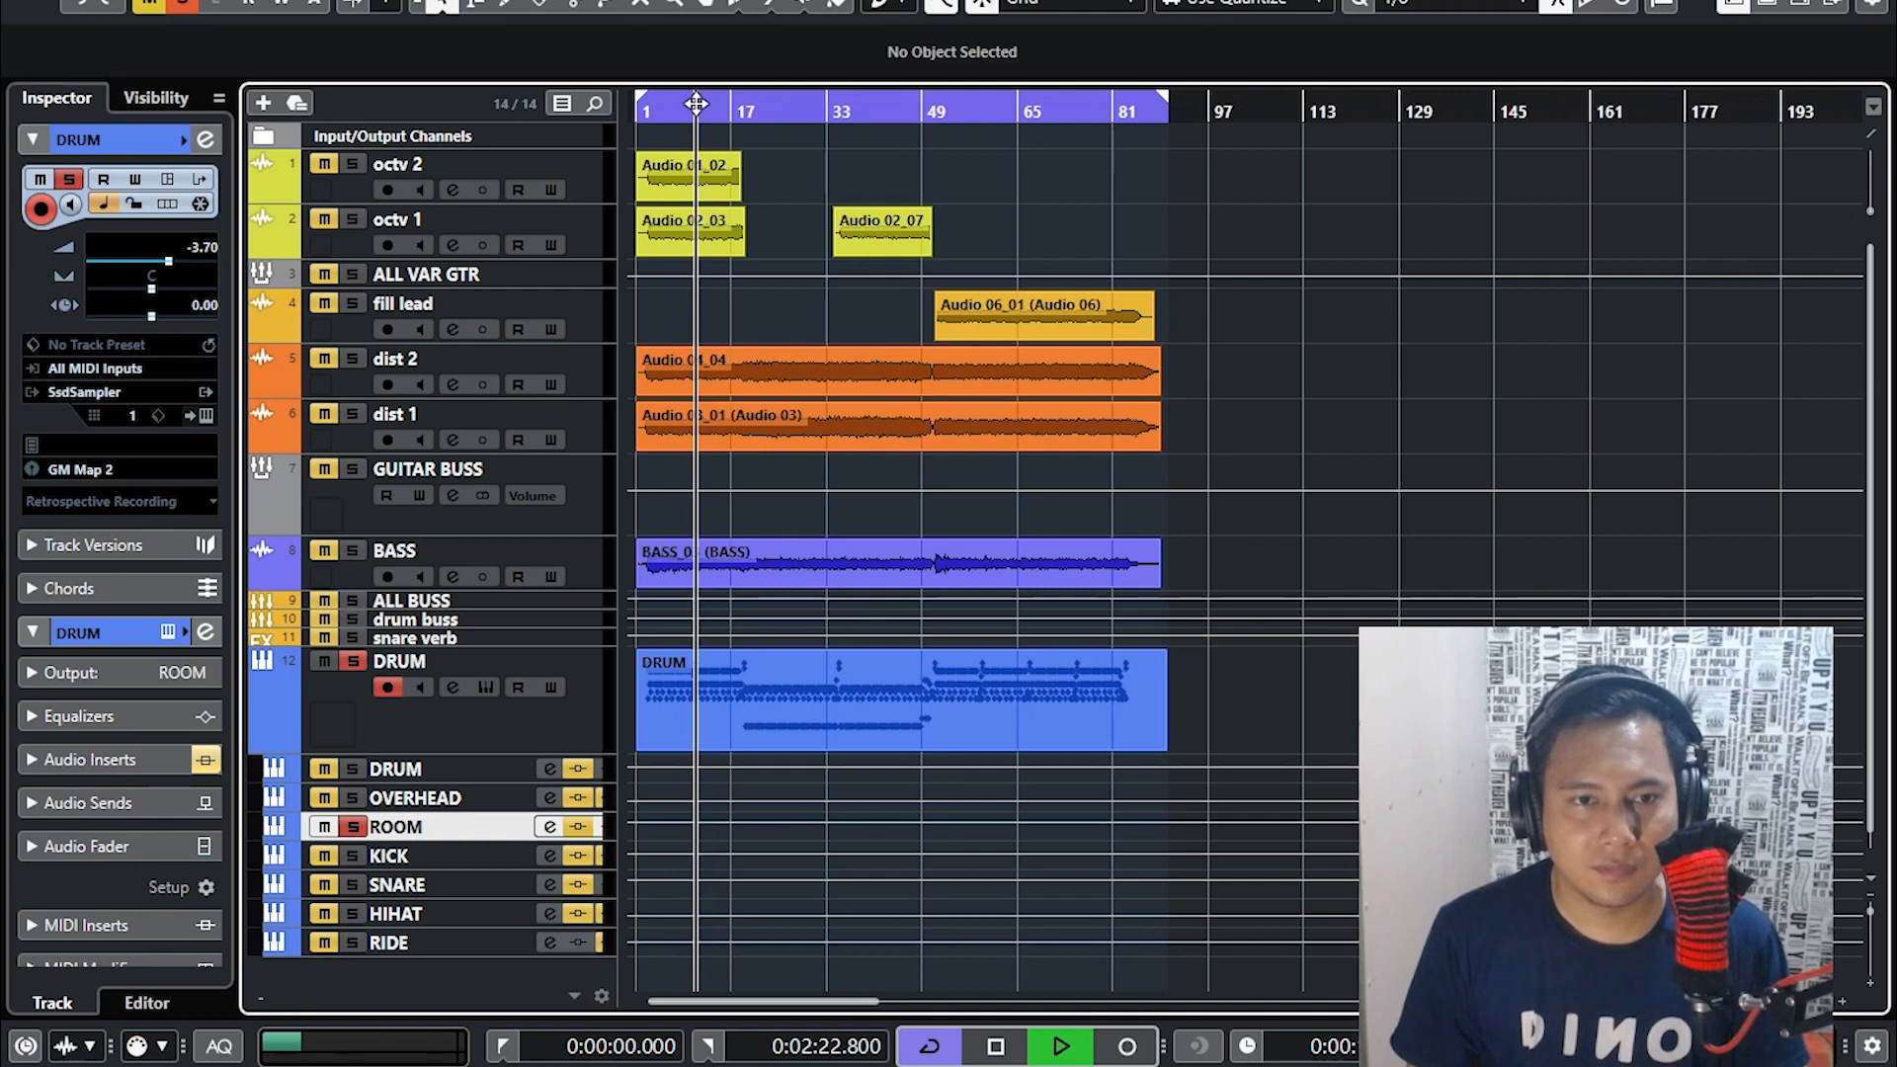
left_click(685, 104)
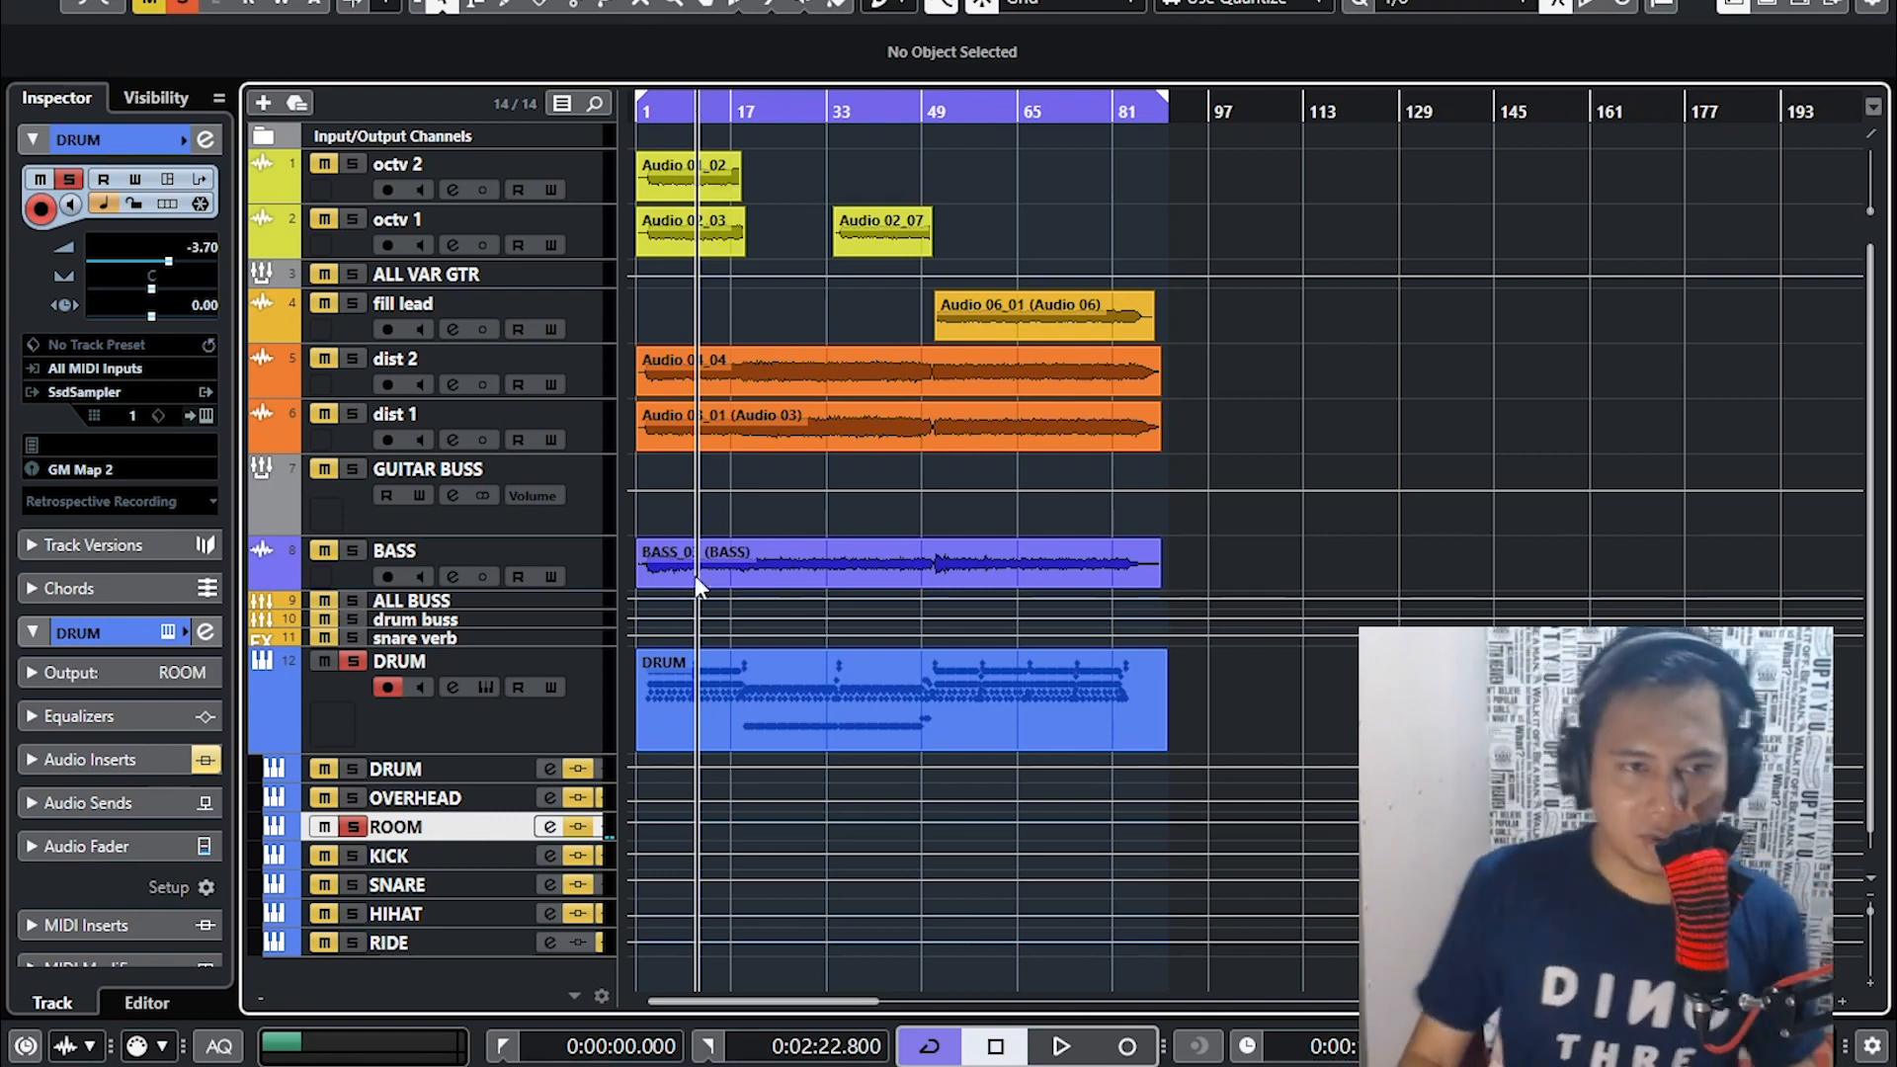
- Clear the ROOM solo and audition the KICK, SNARE and HIHAT channels, leaving only HIHAT soloed
left_click(351, 828)
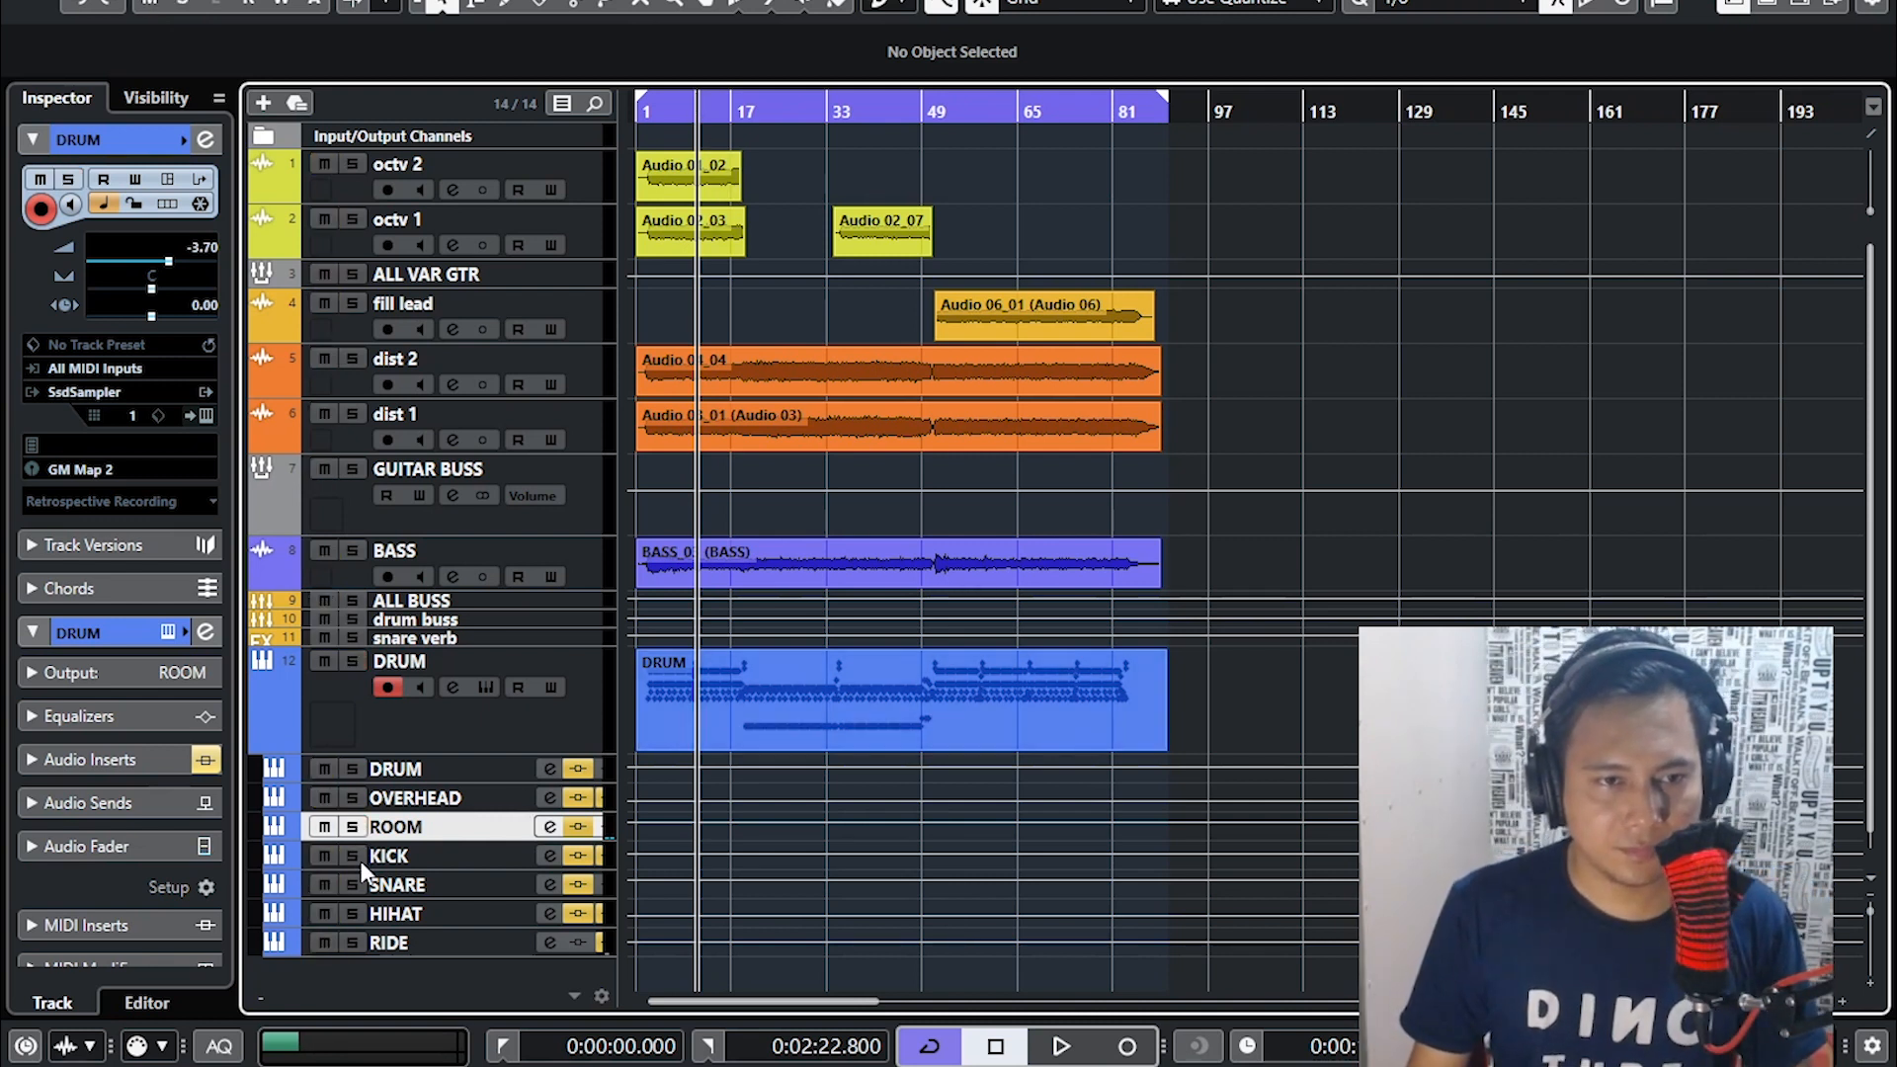
left_click(358, 859)
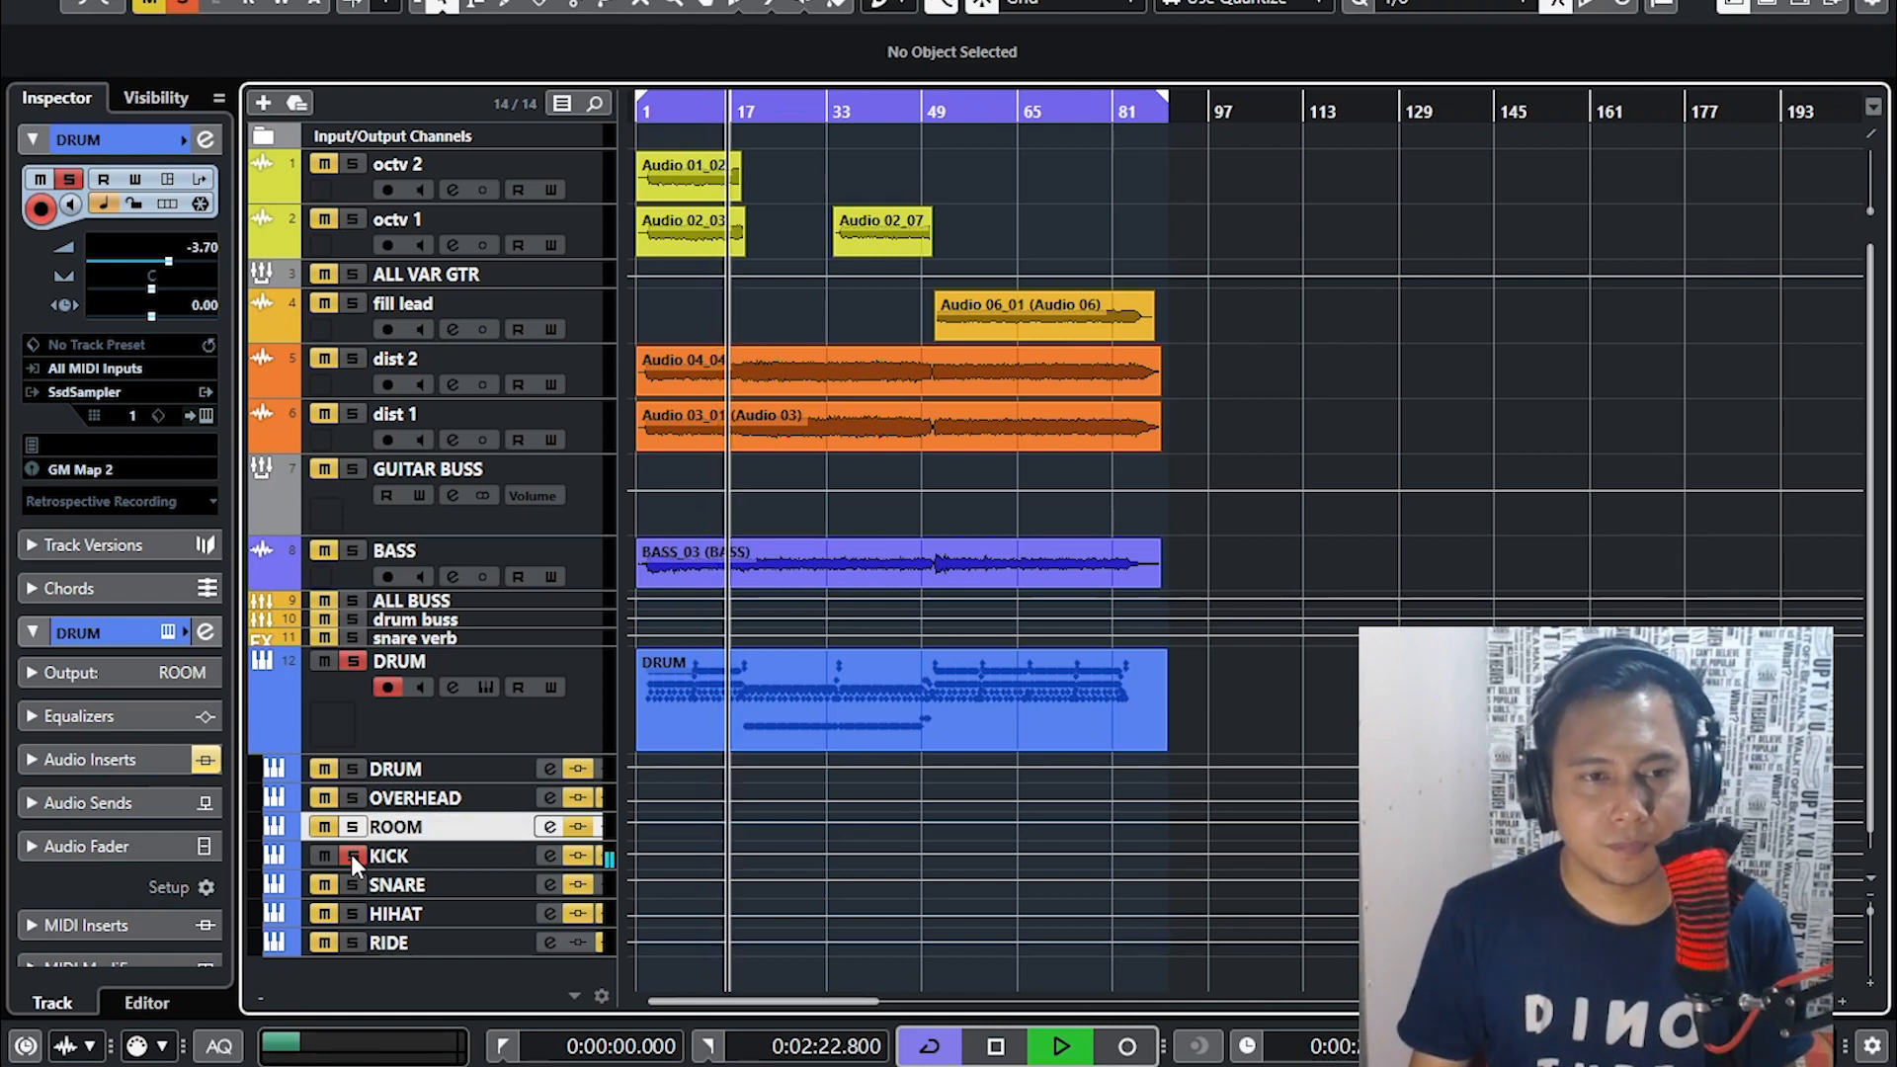
left_click(354, 915)
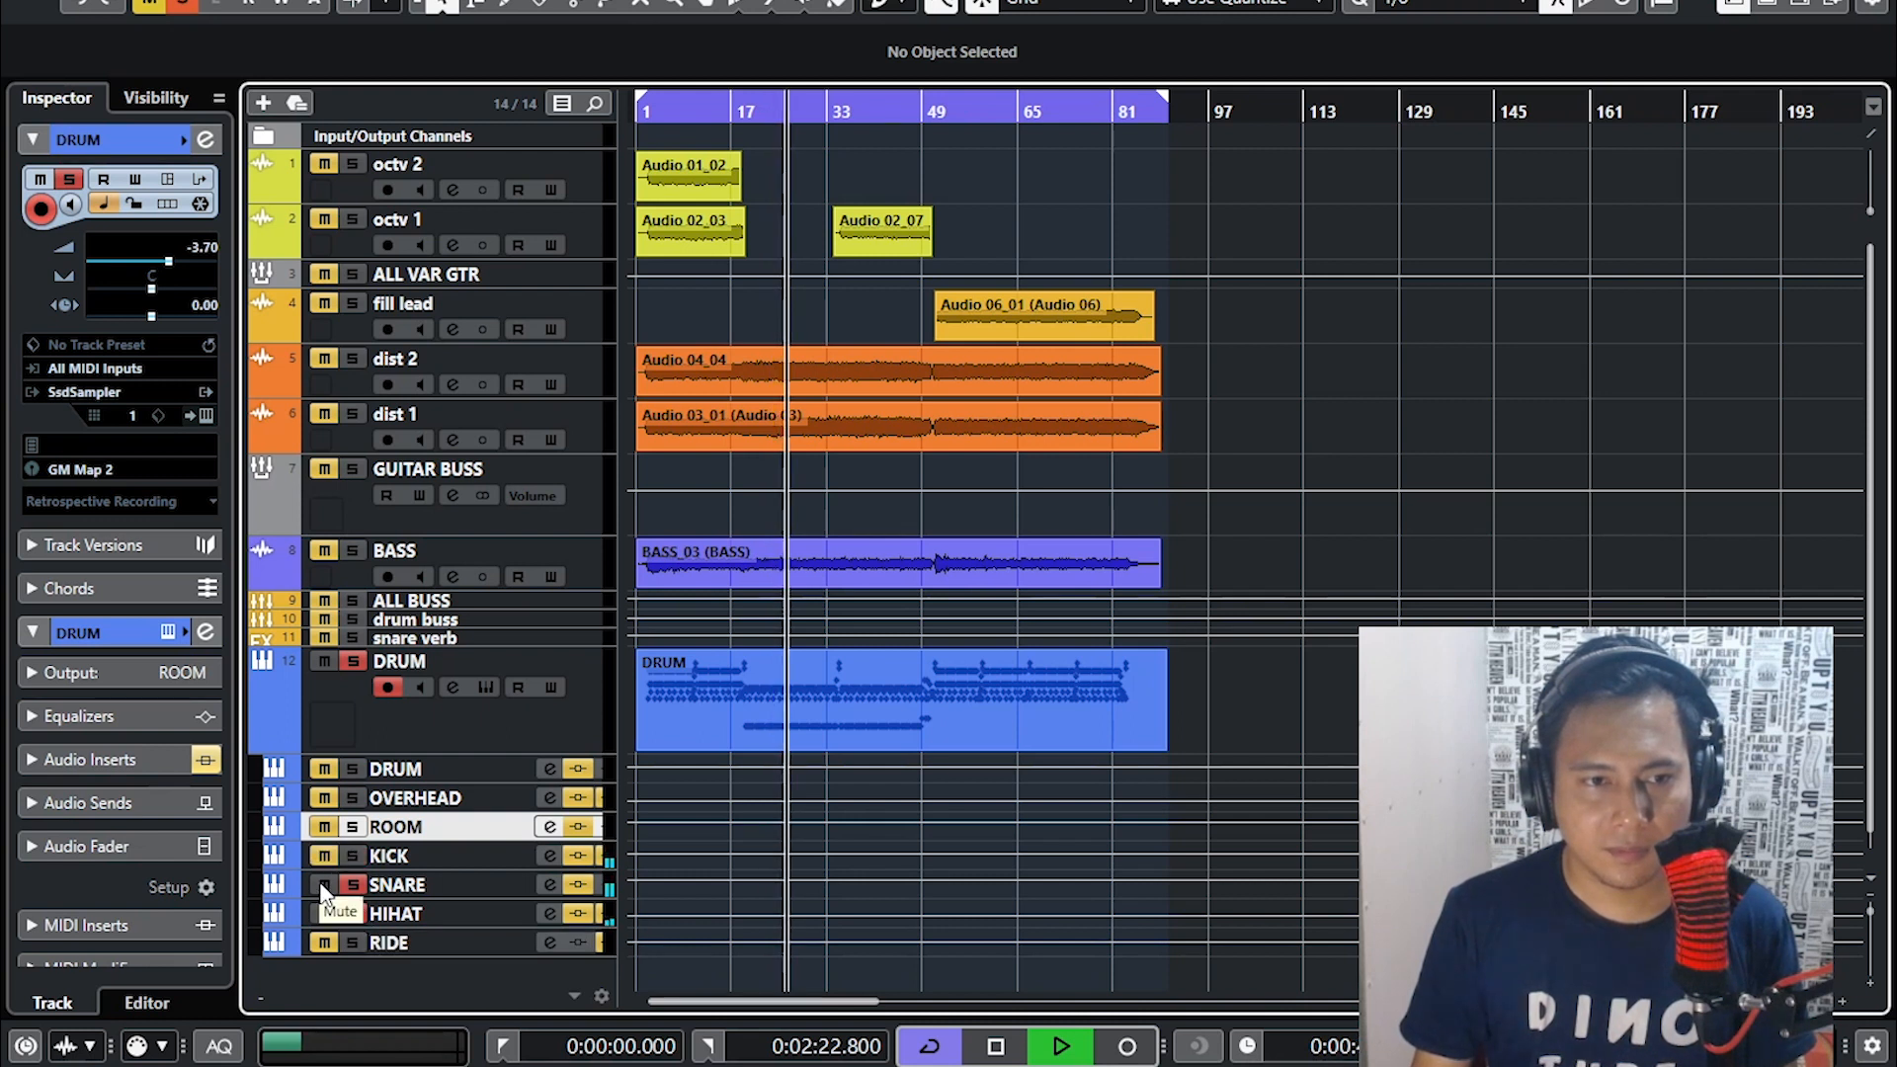
left_click(326, 879)
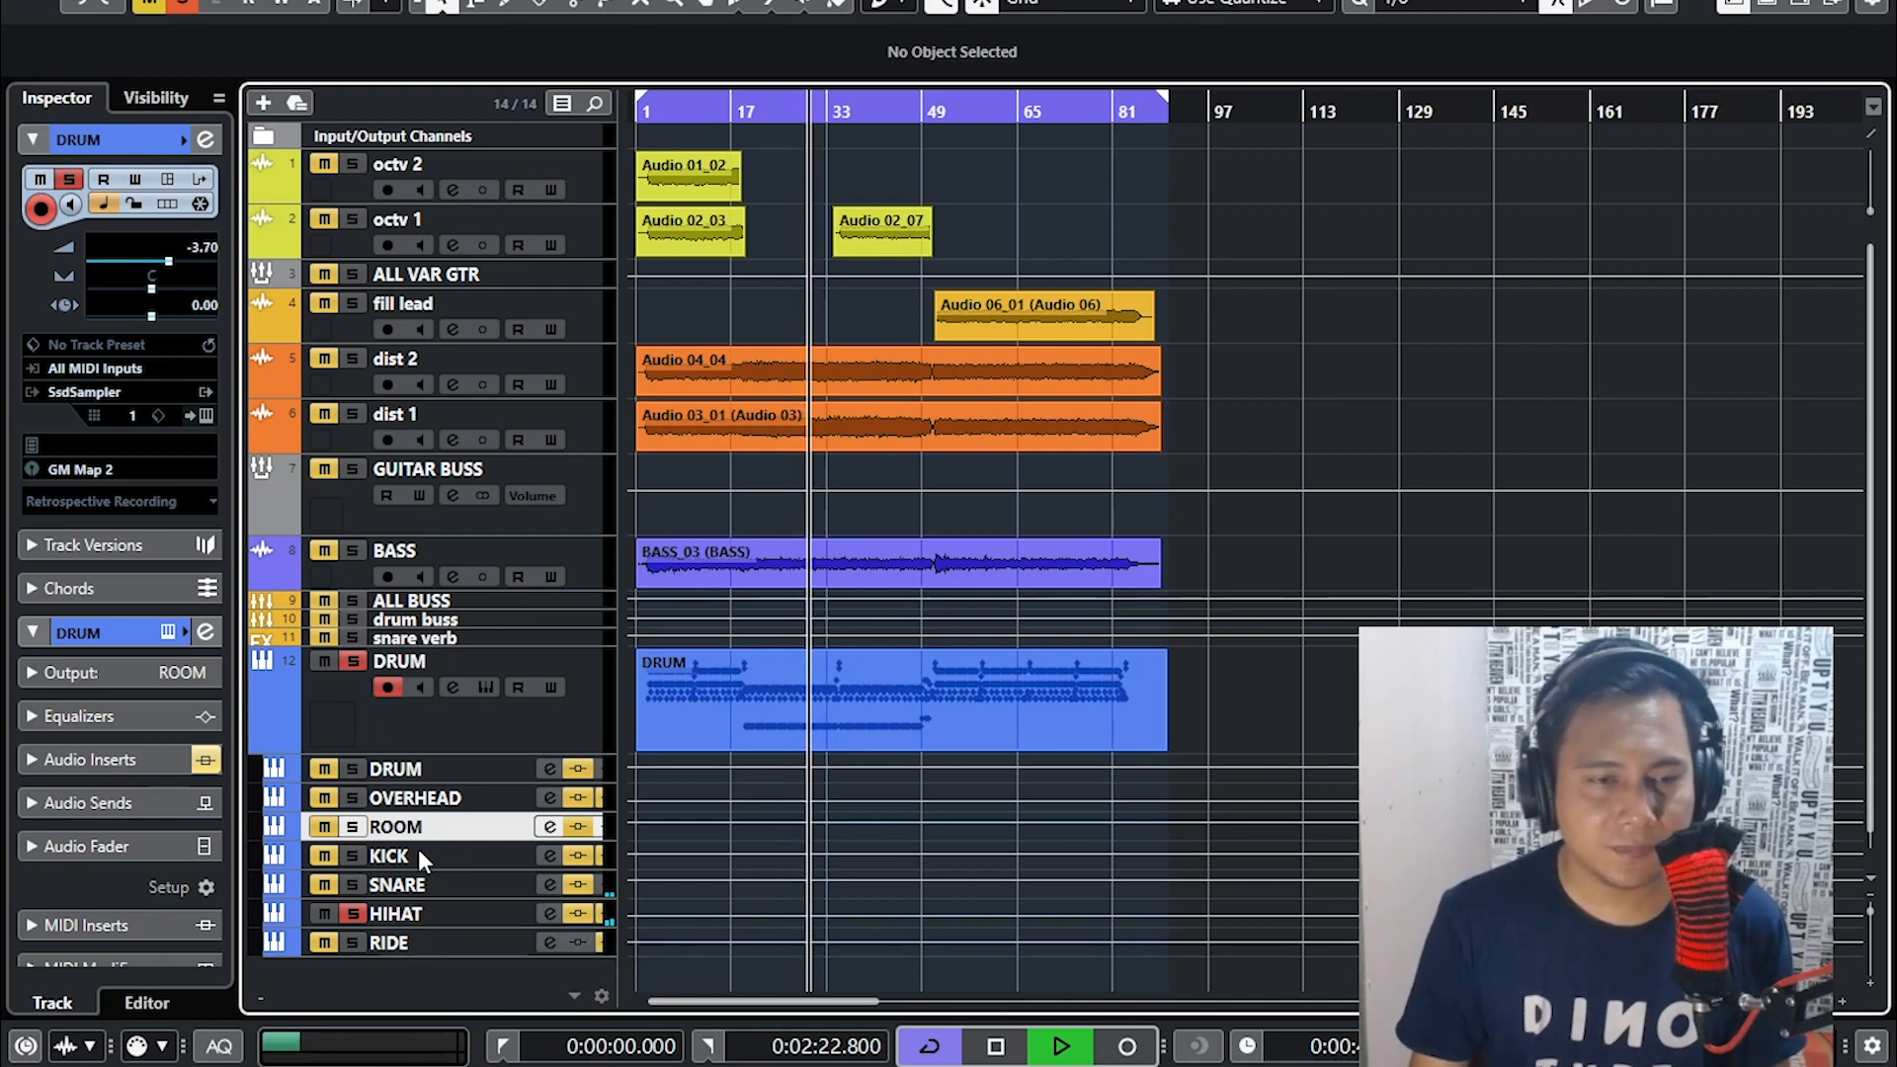
- Add OVERHEAD and ROOM to the HIHAT solo to compare the sound, and clear both added solos again
left_click(353, 798)
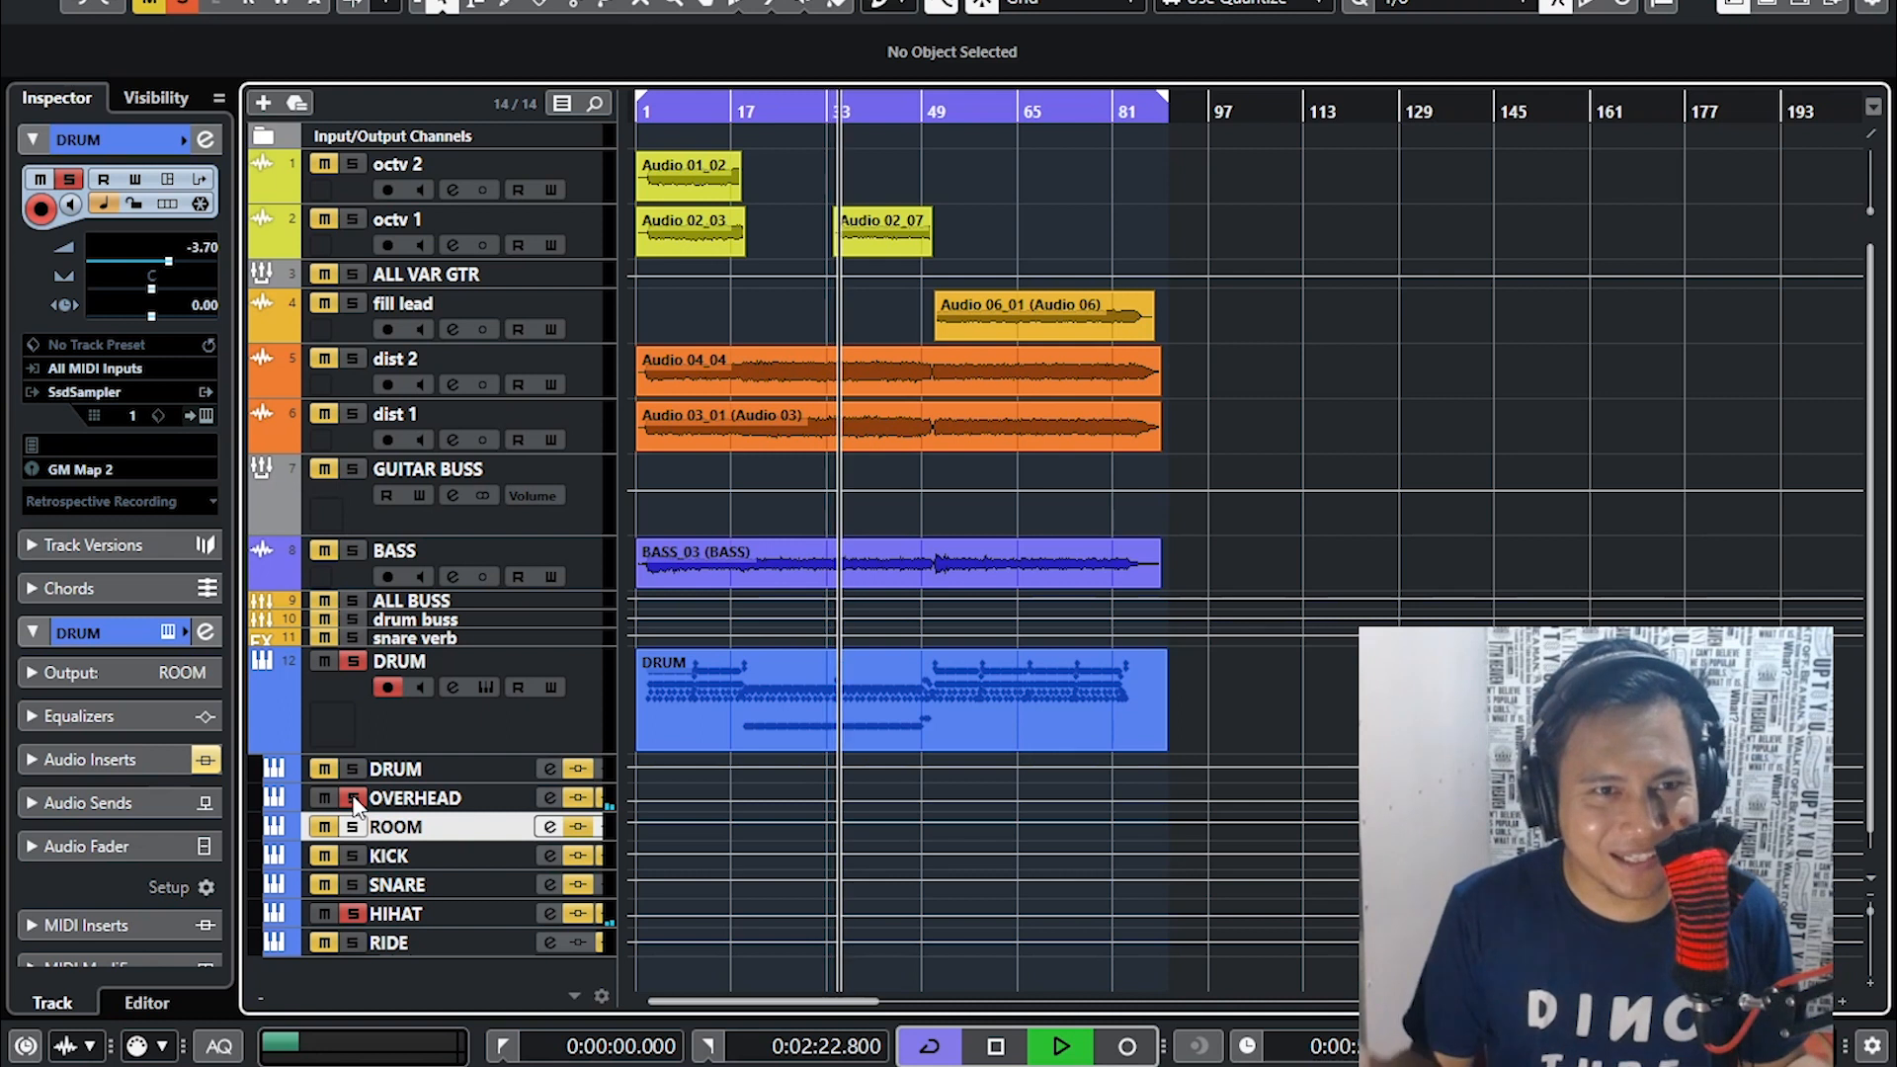
left_click(358, 826)
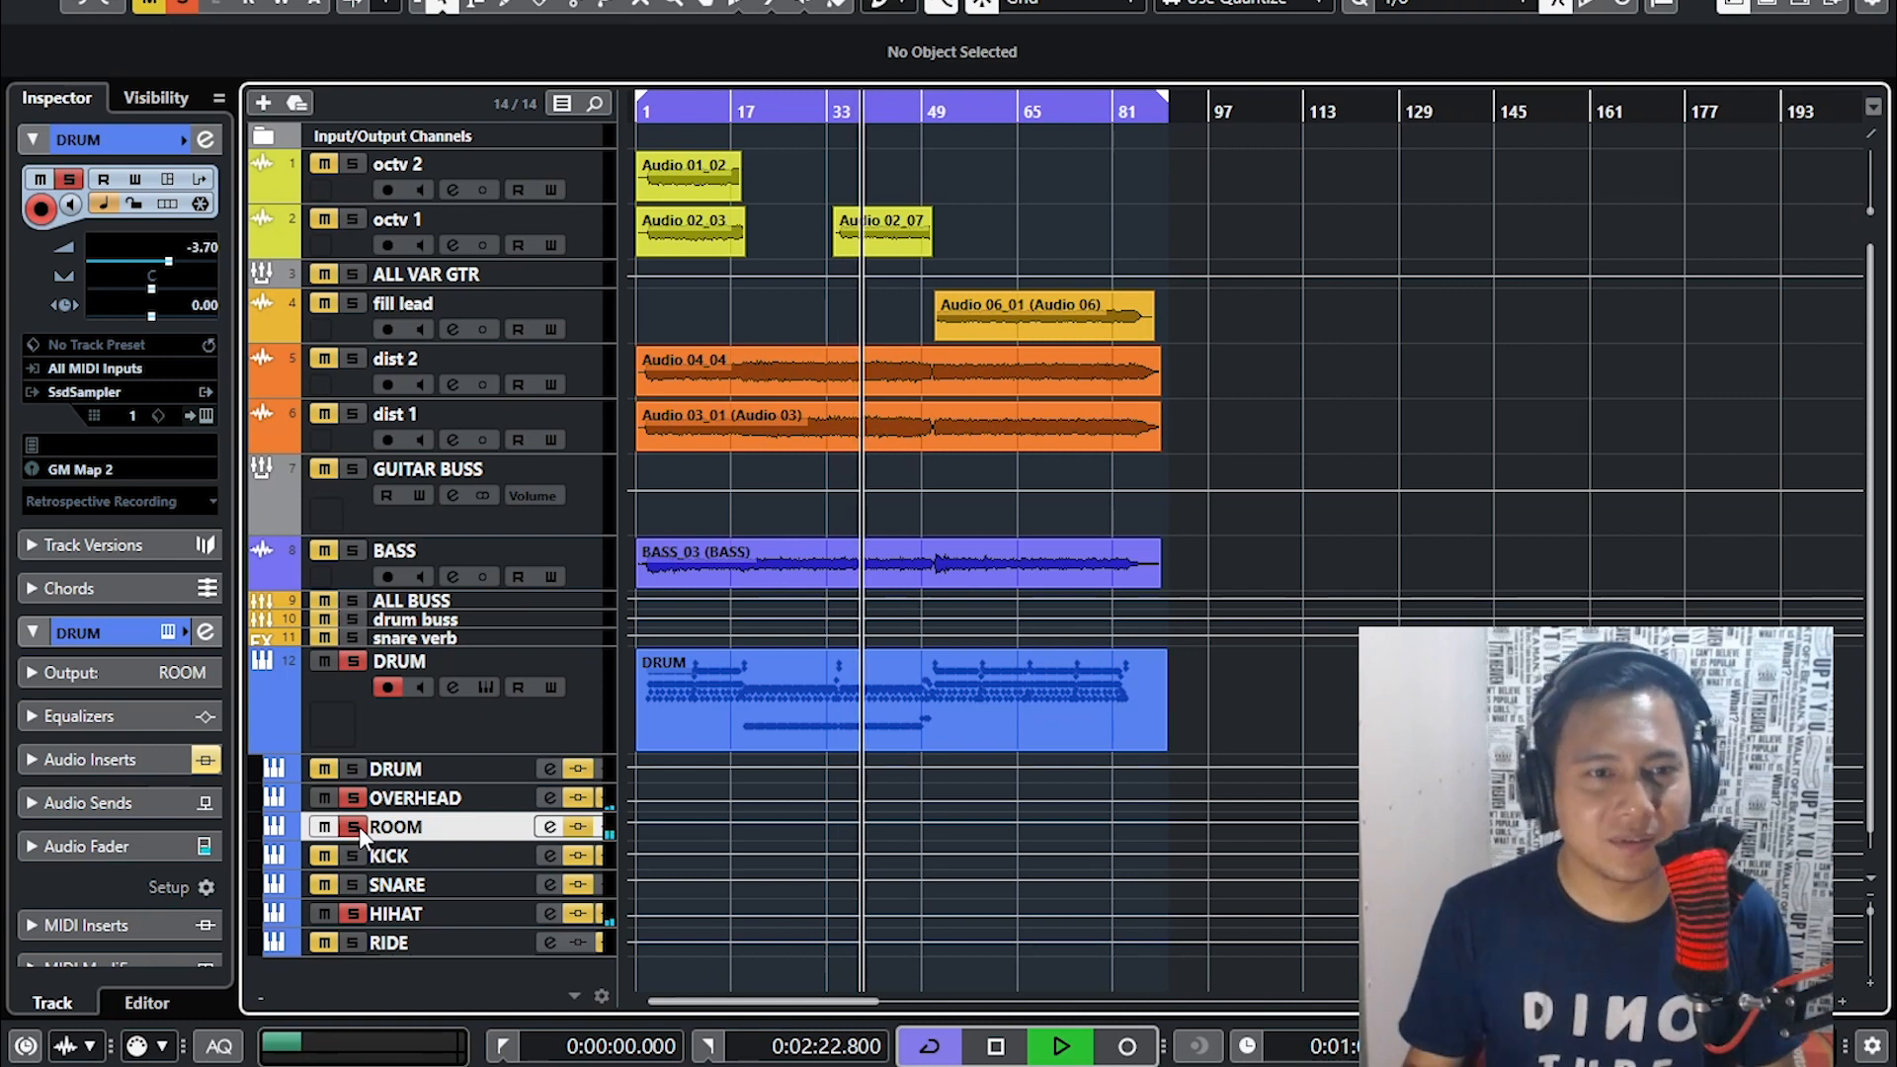
left_click(356, 826)
left_click(354, 801)
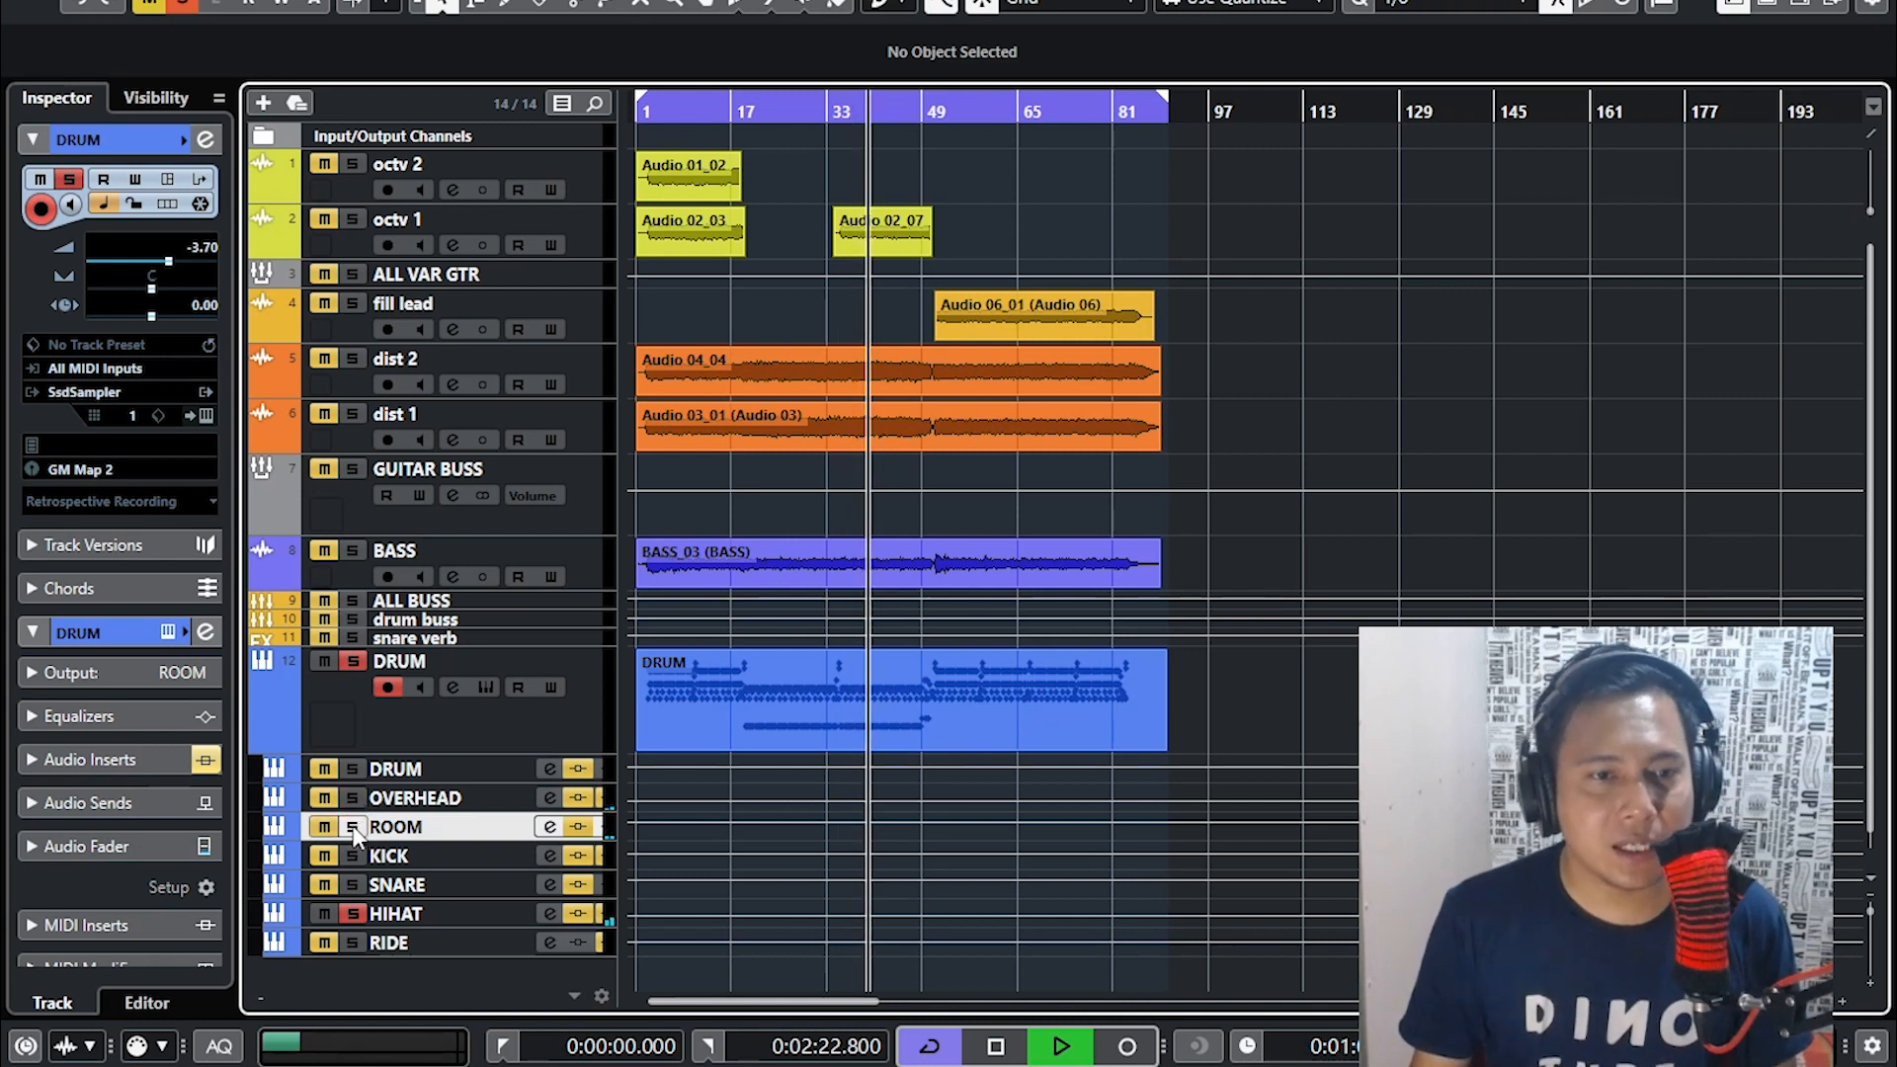
- Switch the solo from HIHAT to RIDE and audition it from the early bars
left_click(354, 913)
left_click(352, 942)
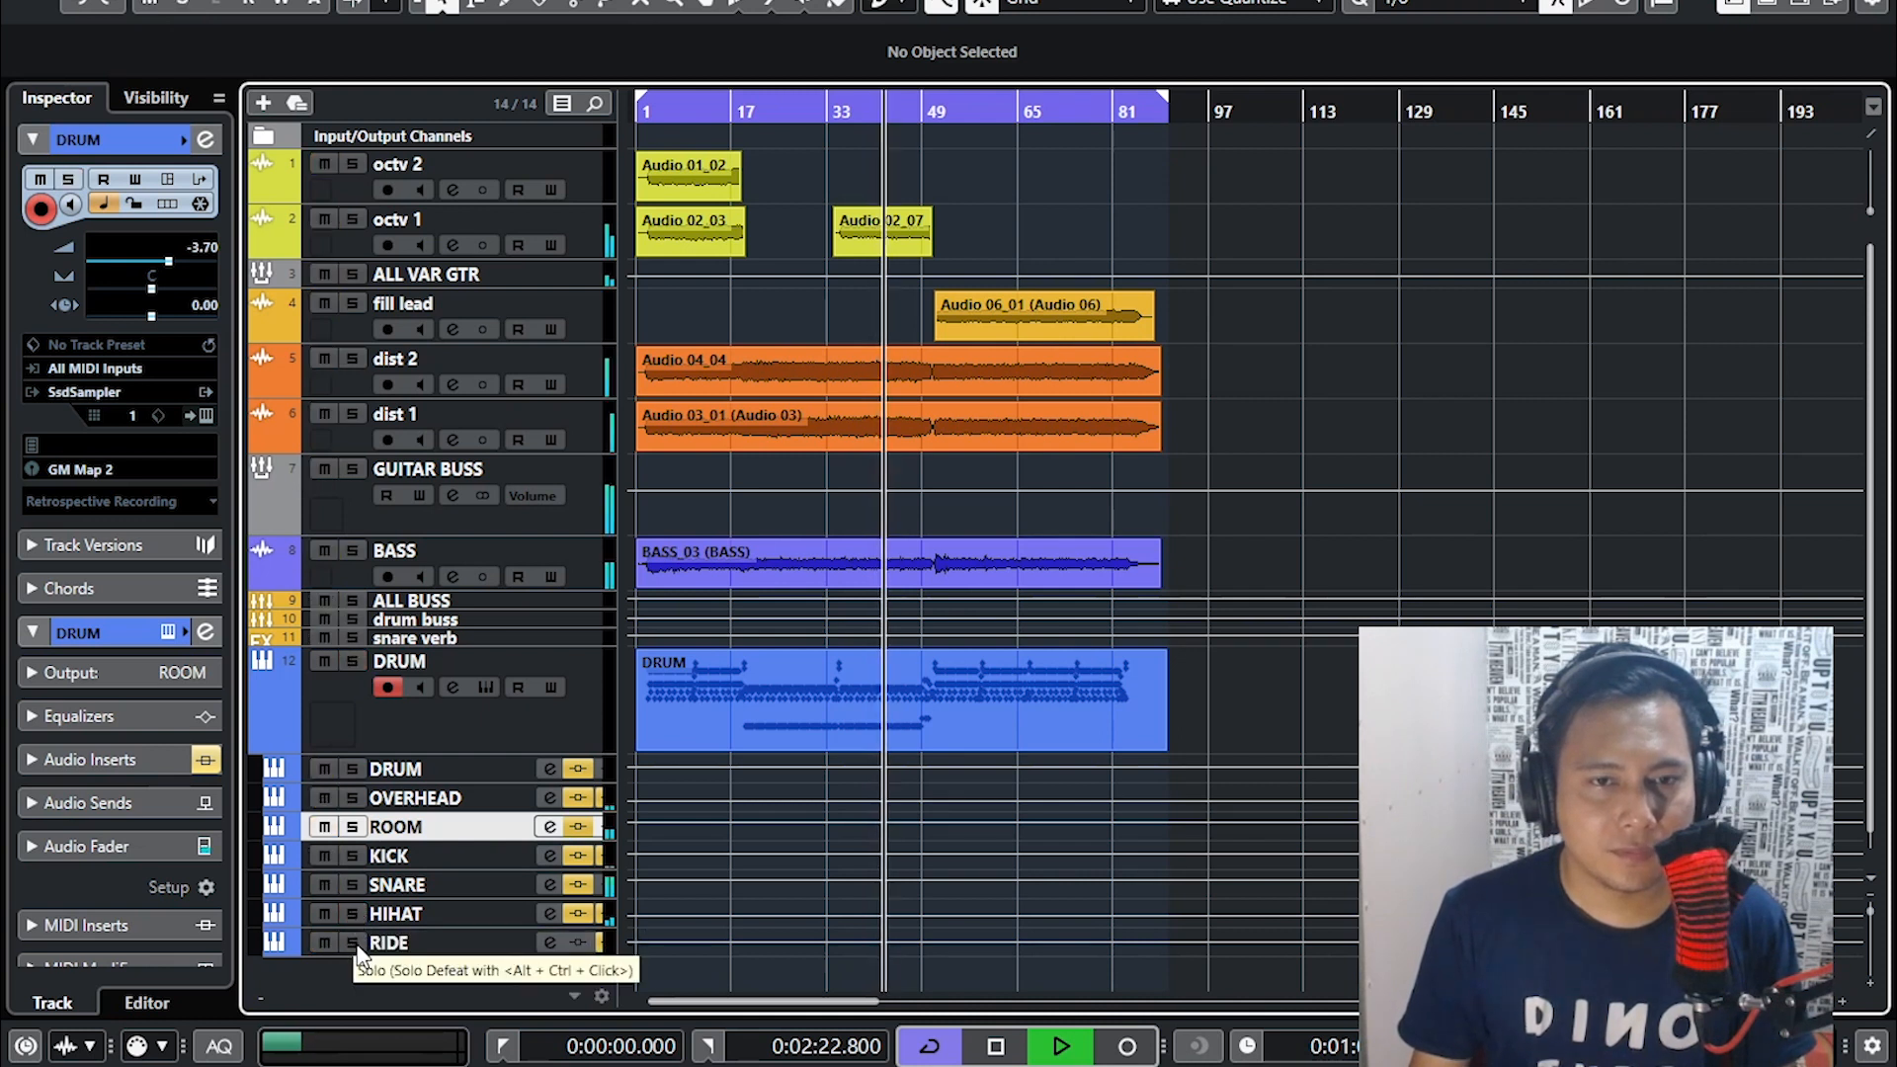
left_click(658, 104)
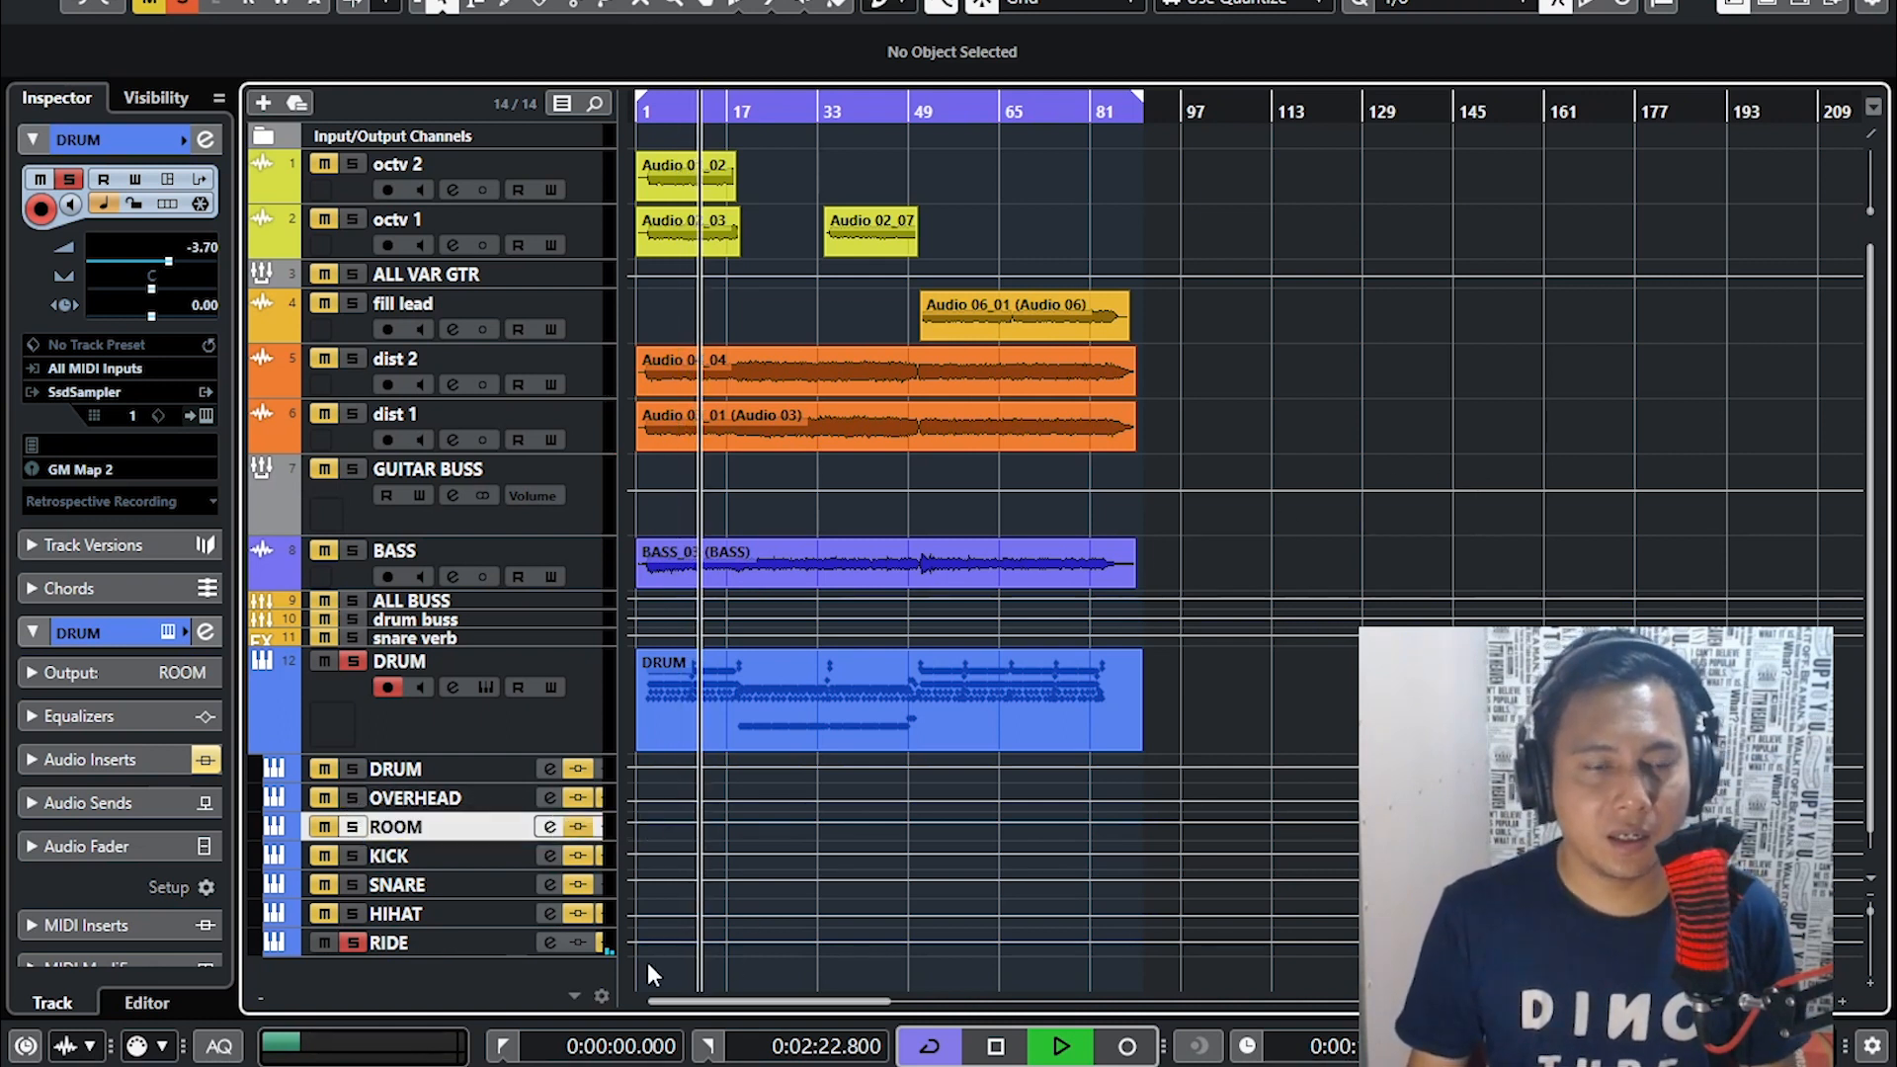
left_click(819, 737)
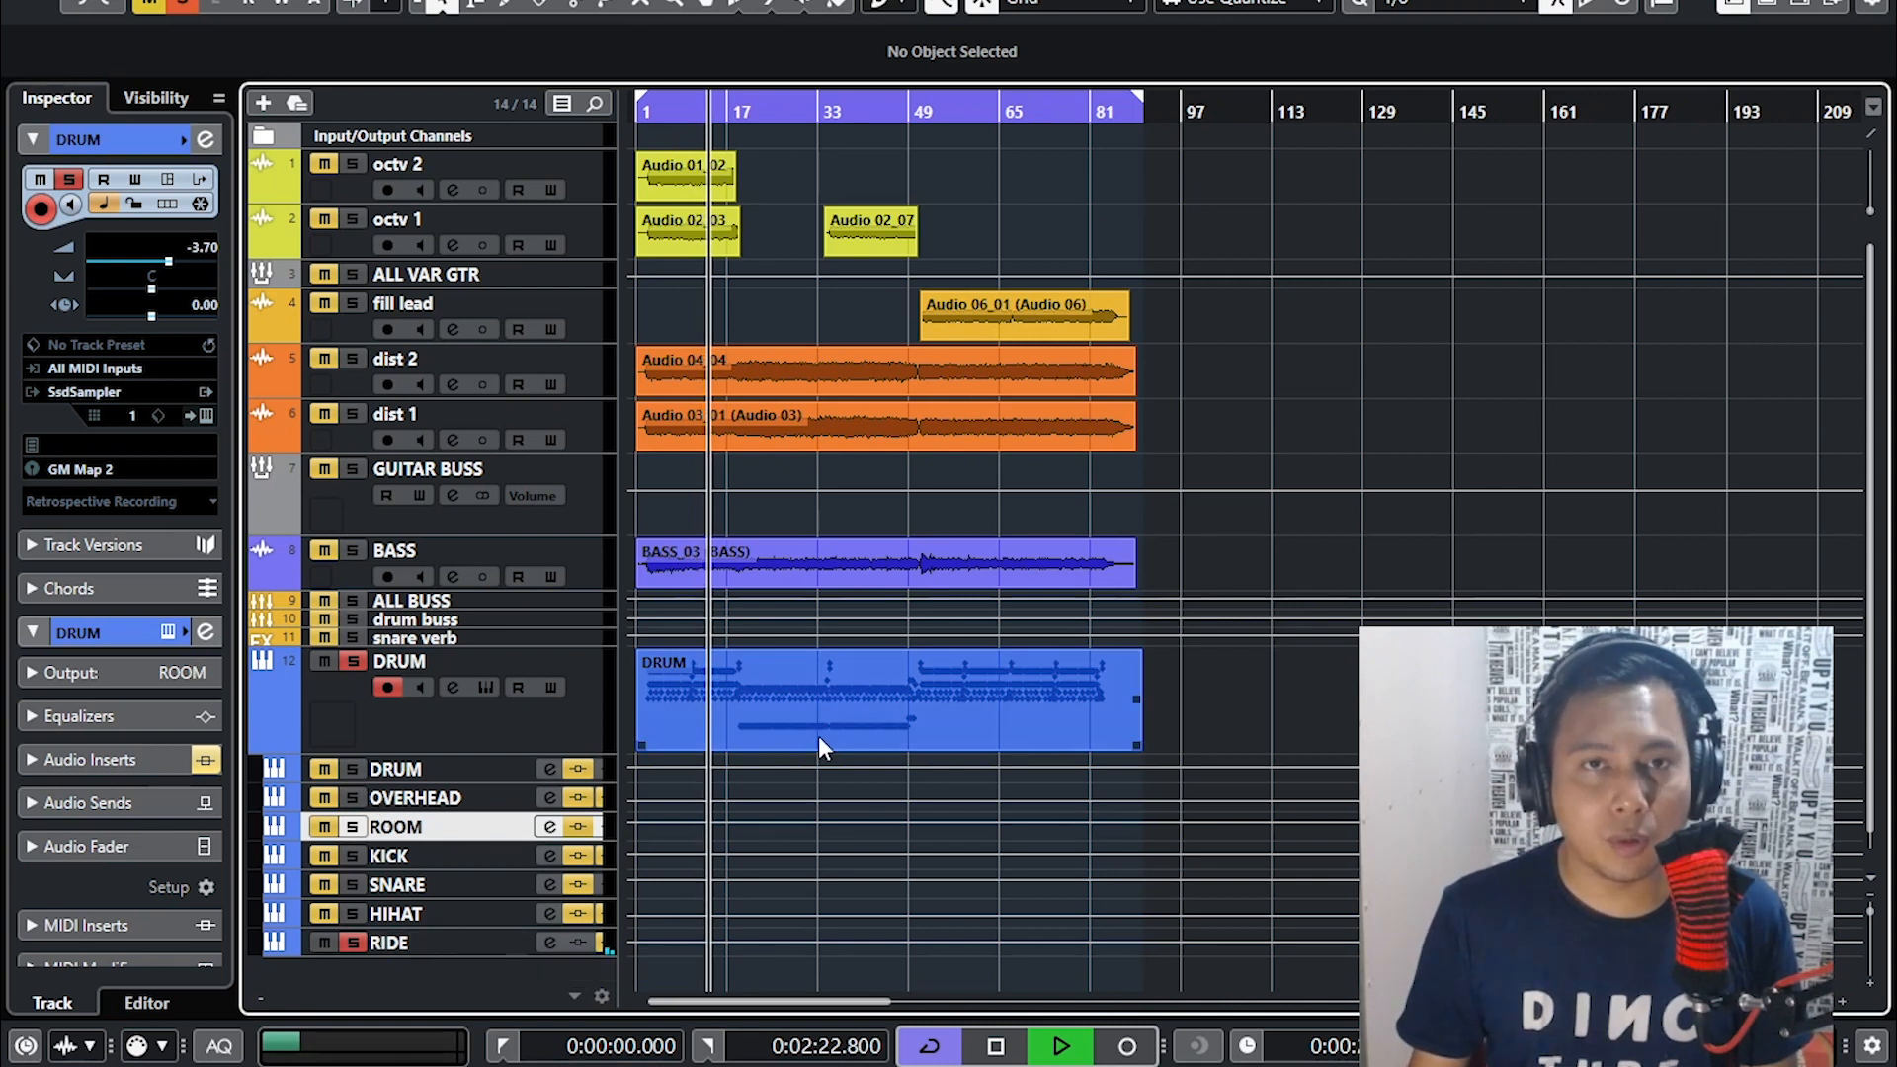
- Add OVERHEAD to the RIDE solo and replay the pair from the early bars
left_click(366, 796)
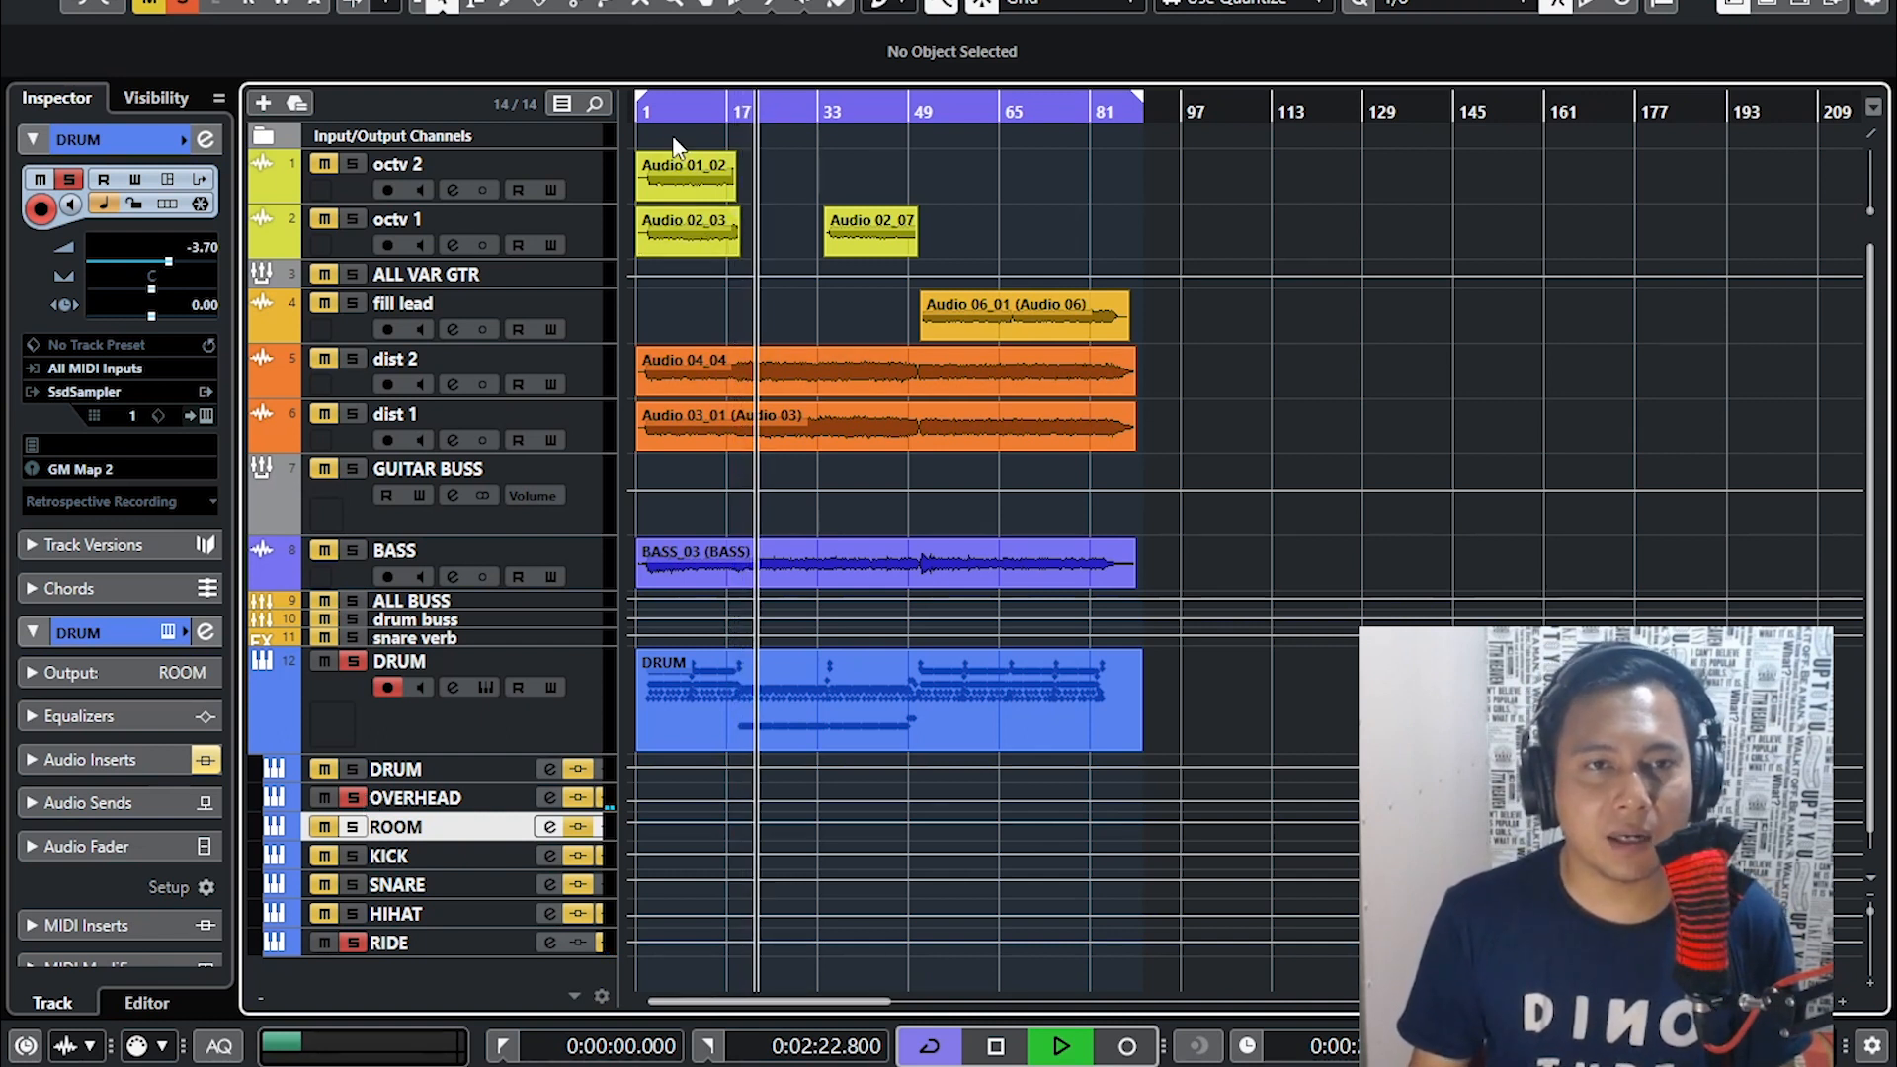
left_click(657, 112)
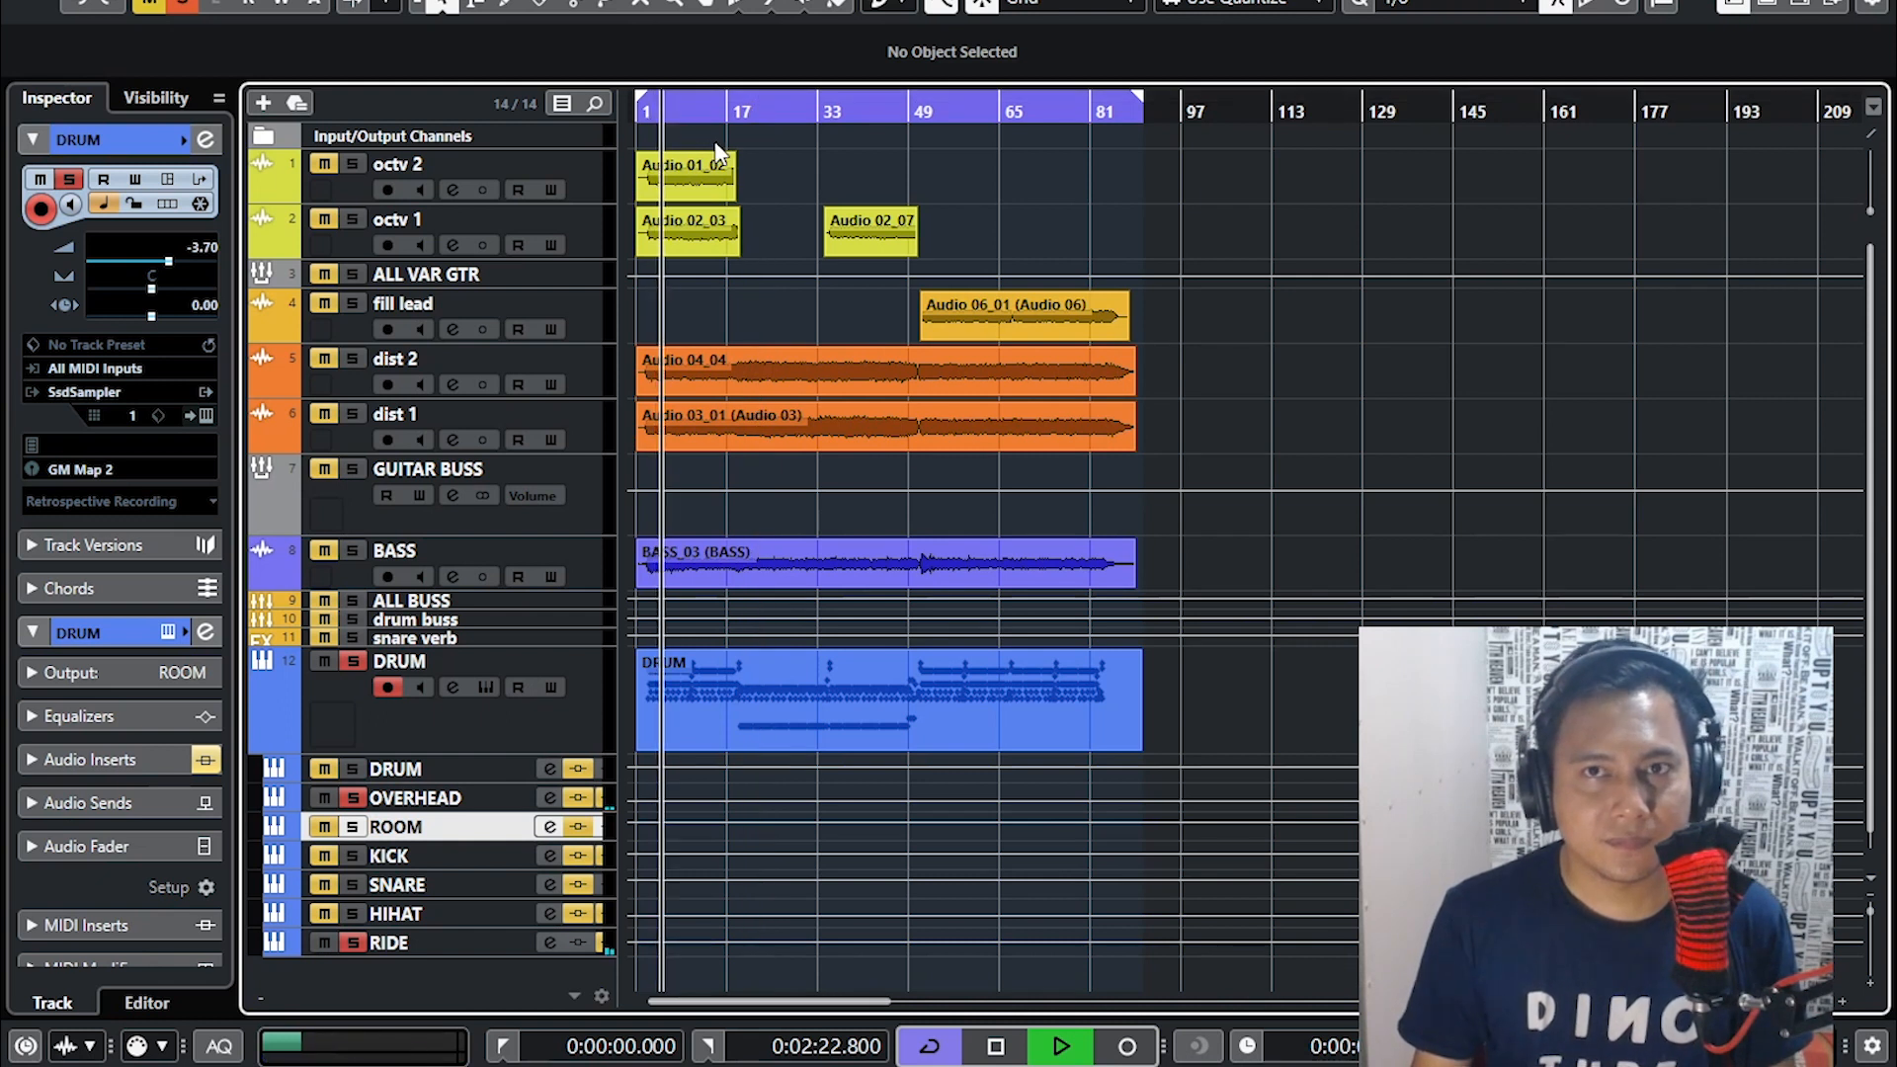
left_click(356, 798)
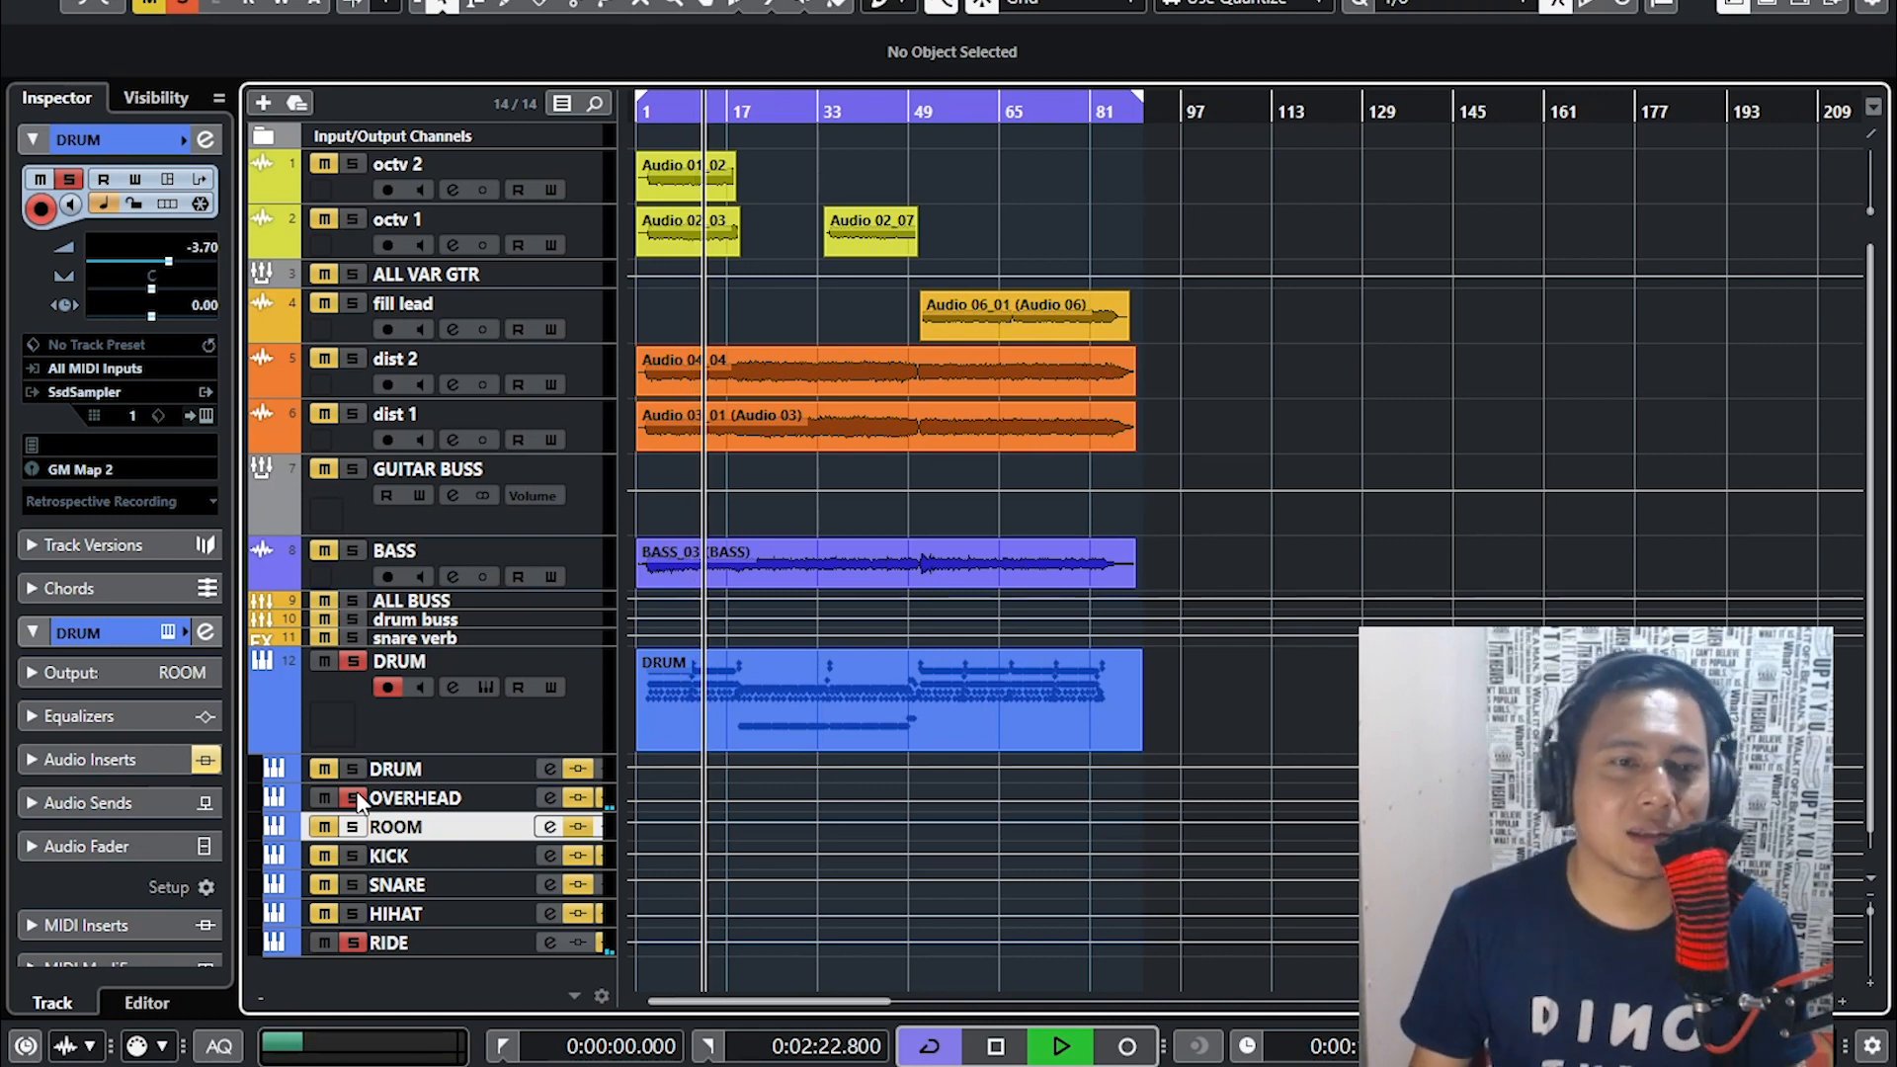
- Solo the remaining drum output channels to audition the full kit, and stop playback with the main DRUM track selected
left_click(356, 911)
left_click(353, 826)
left_click(353, 798)
left_click(353, 769)
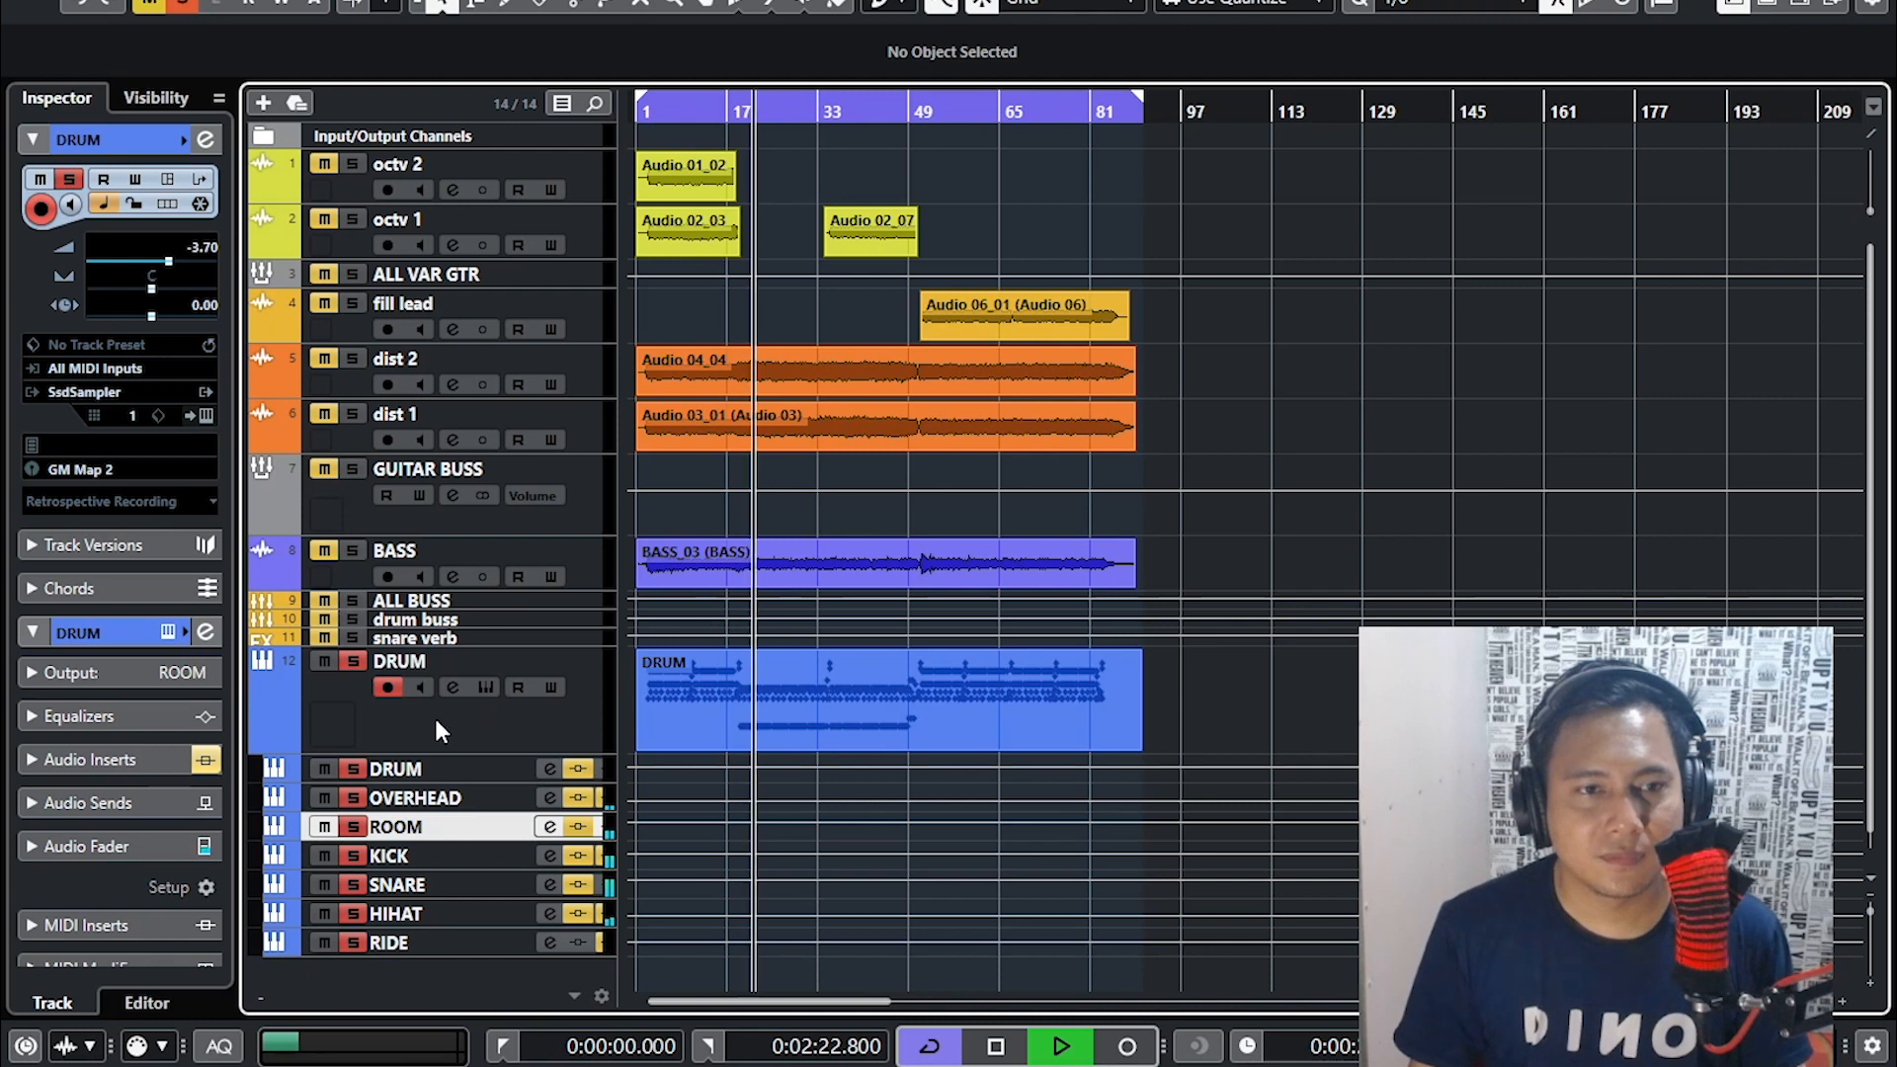
left_click(508, 733)
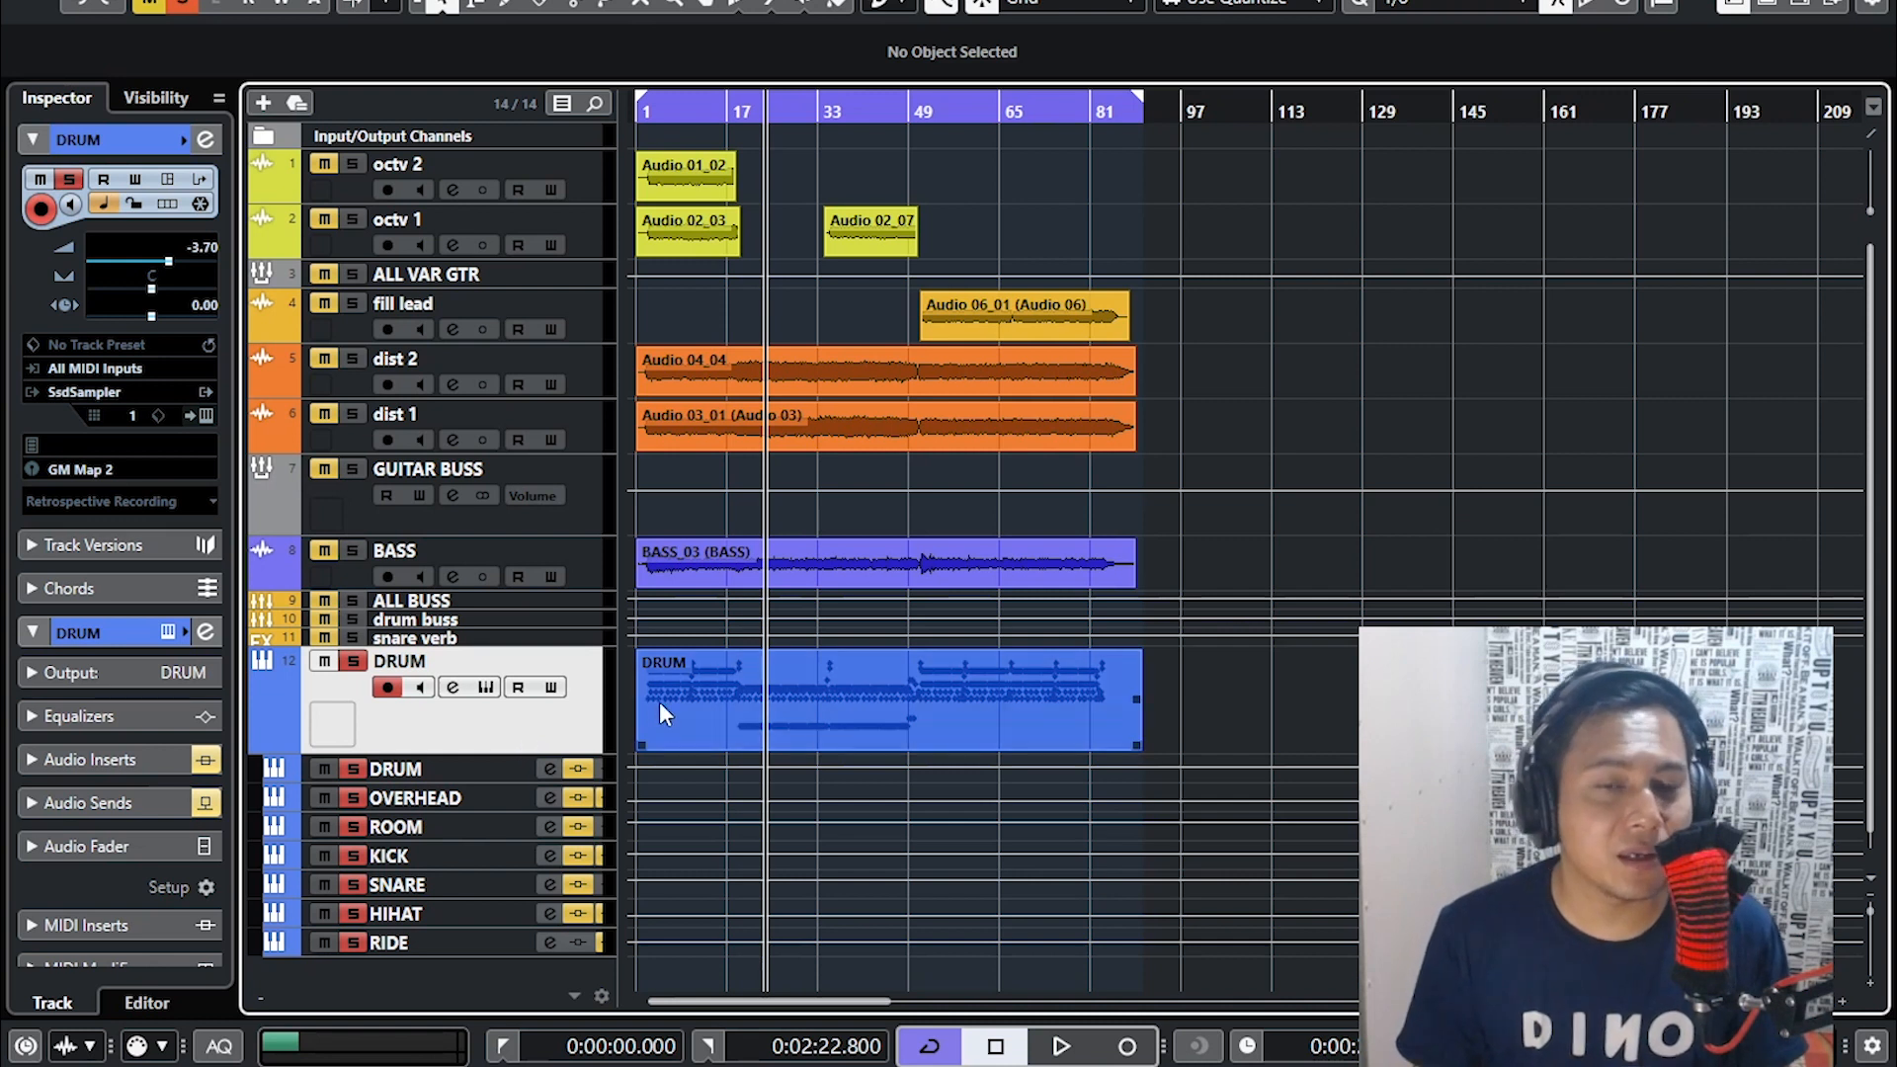
- Clear the drum solos, solo only the KICK channel and play it from the early bars
left_click(656, 117)
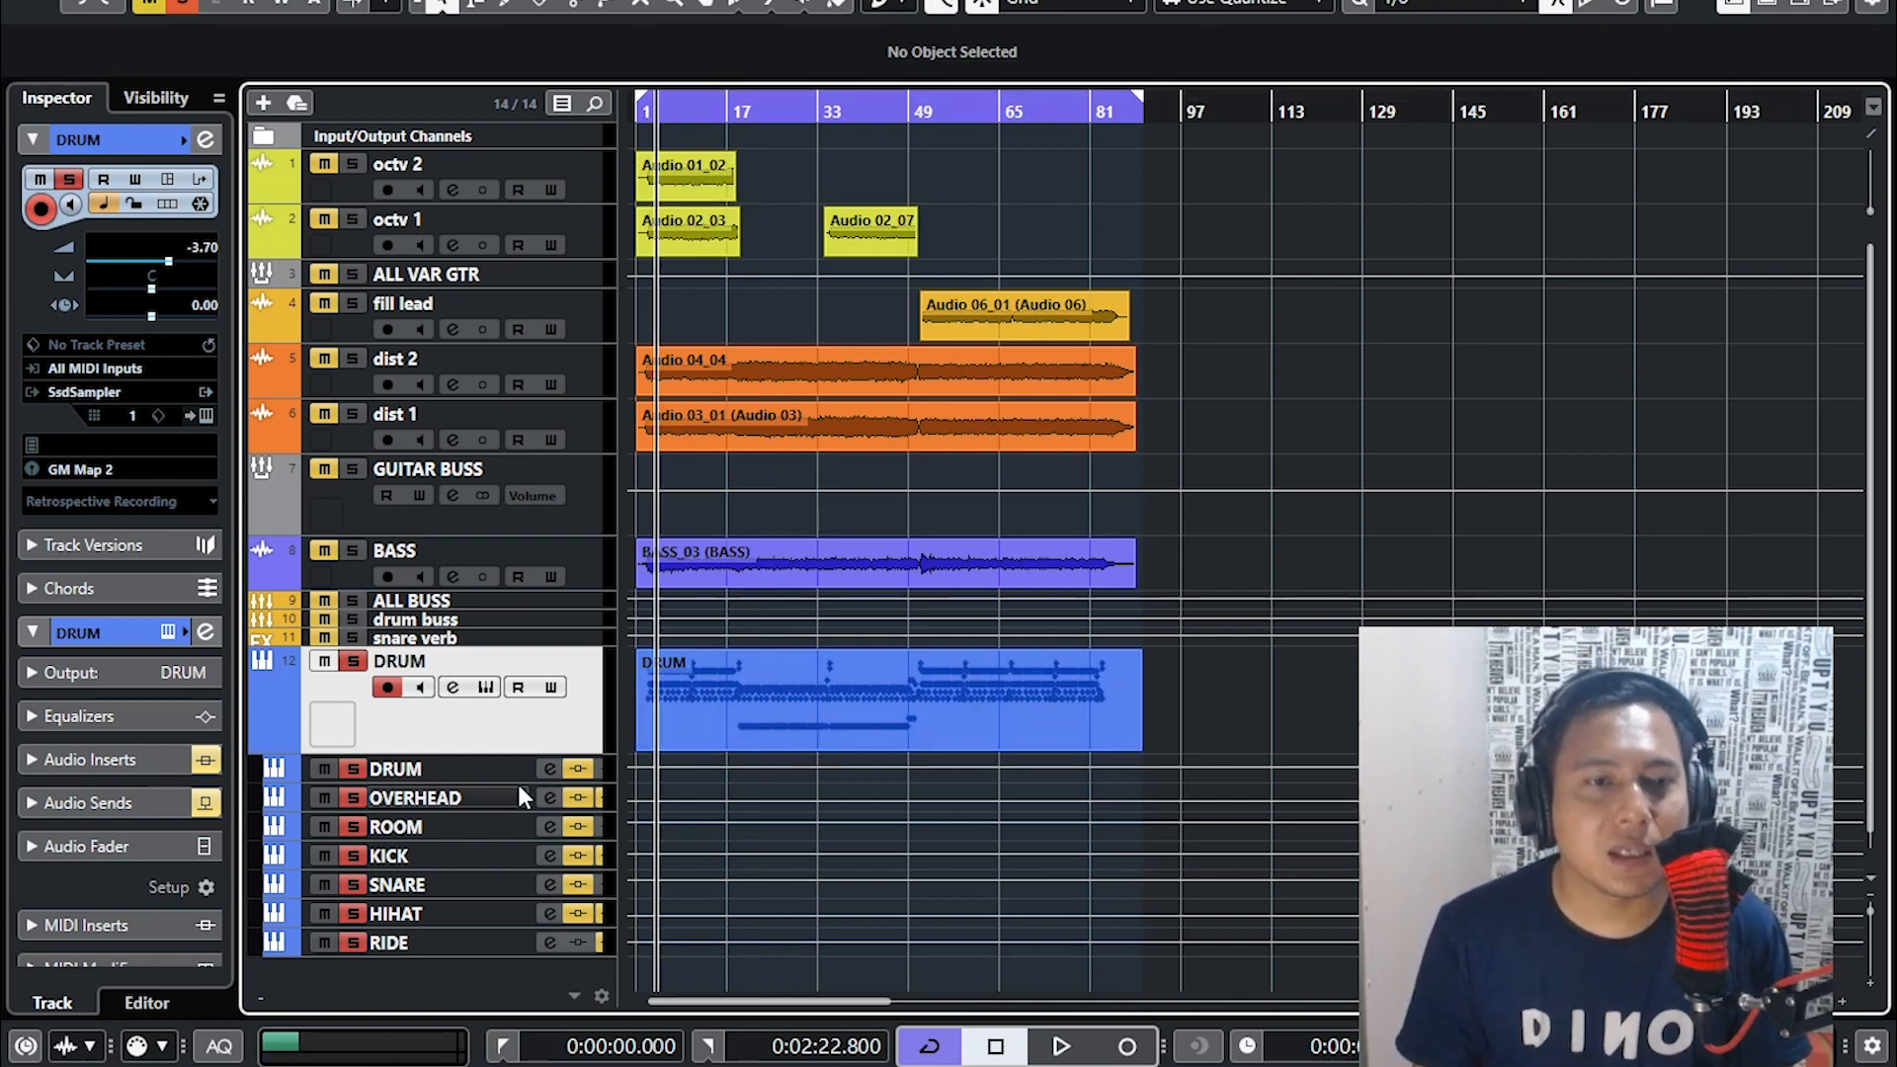
left_click(354, 663)
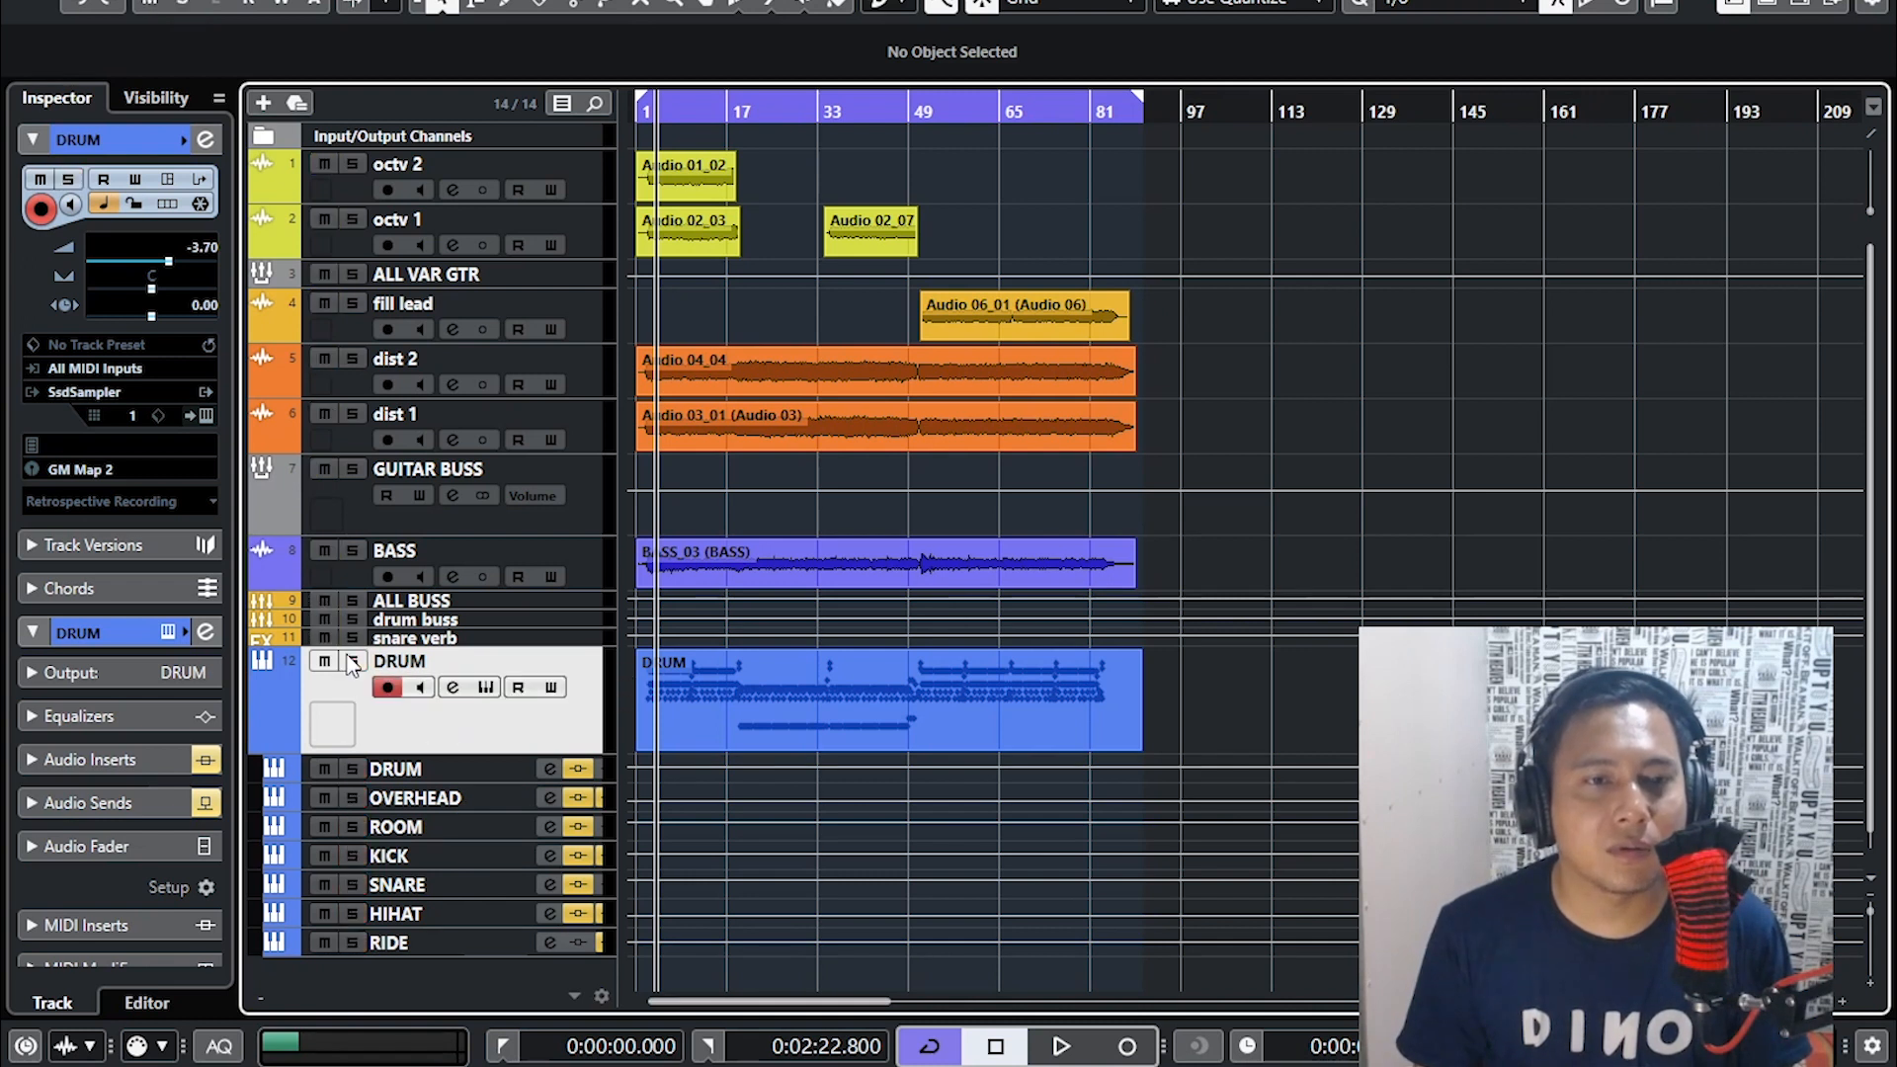
left_click(353, 856)
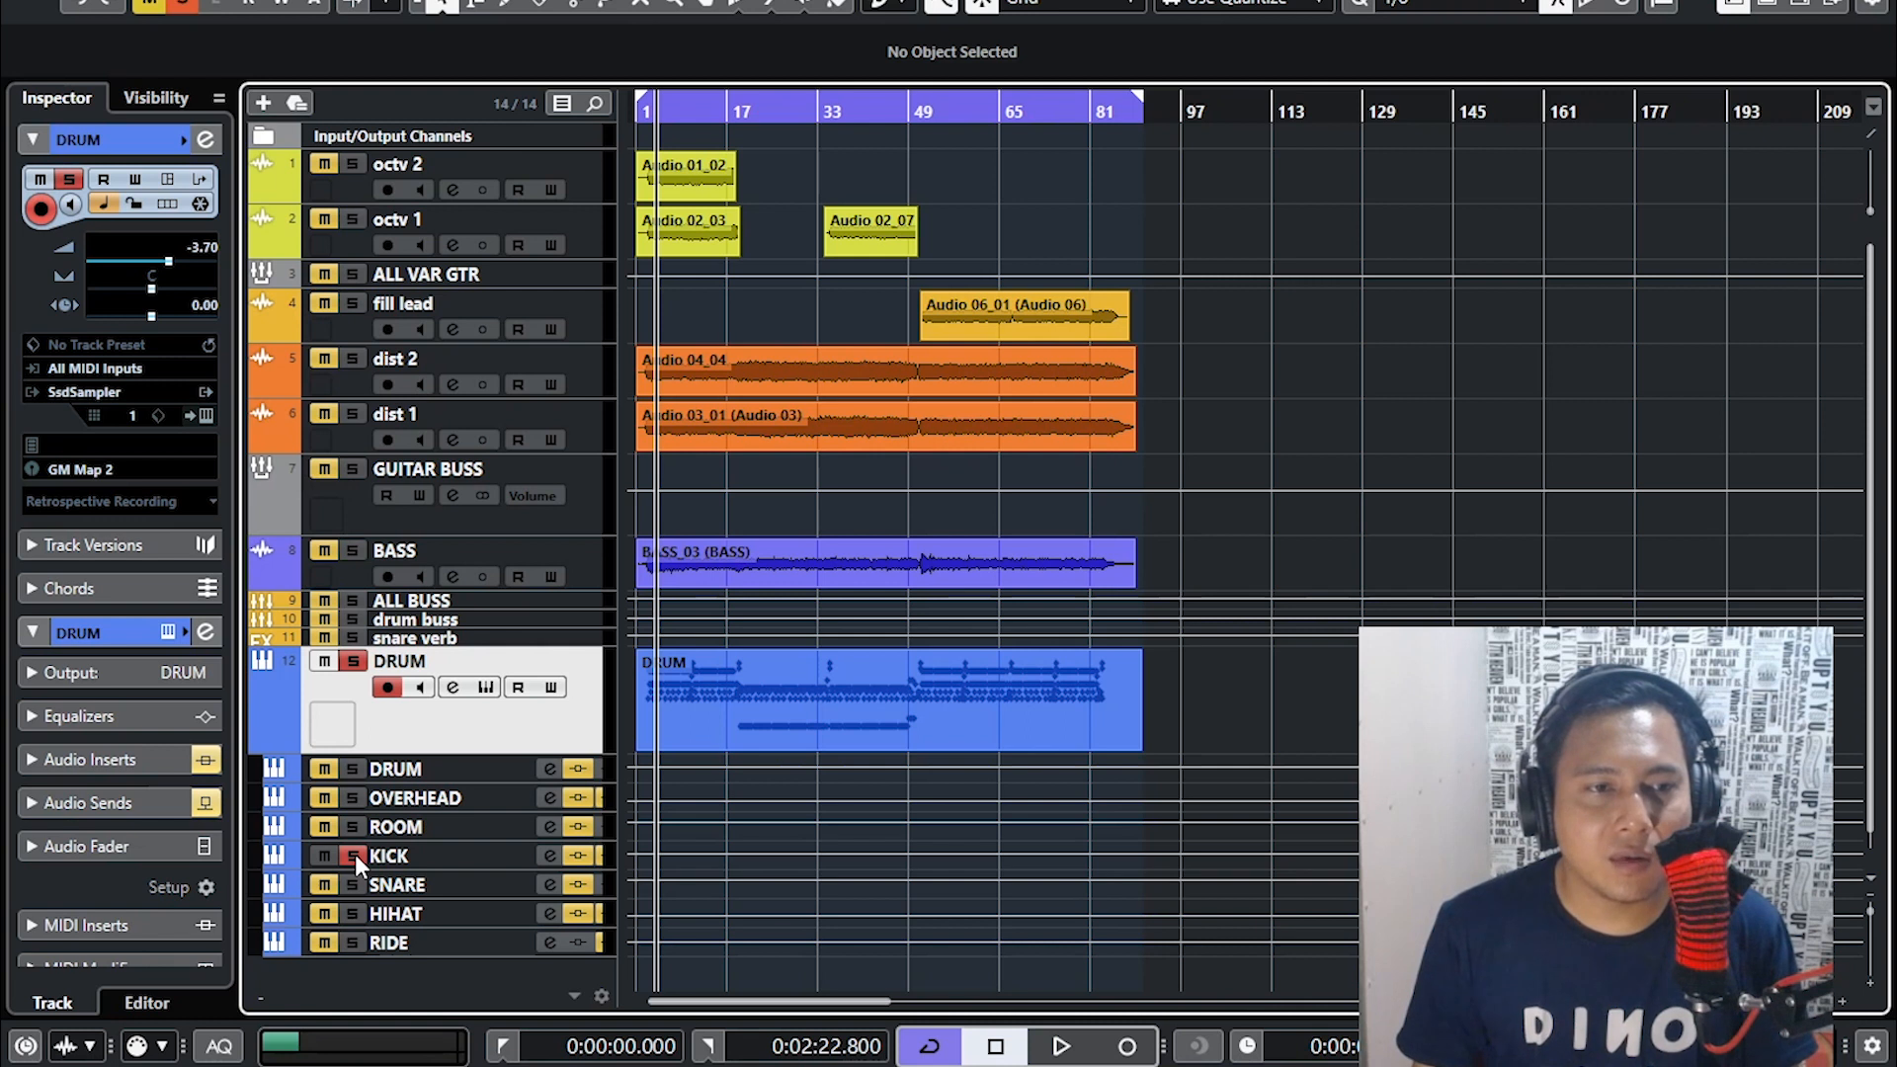
key("space")
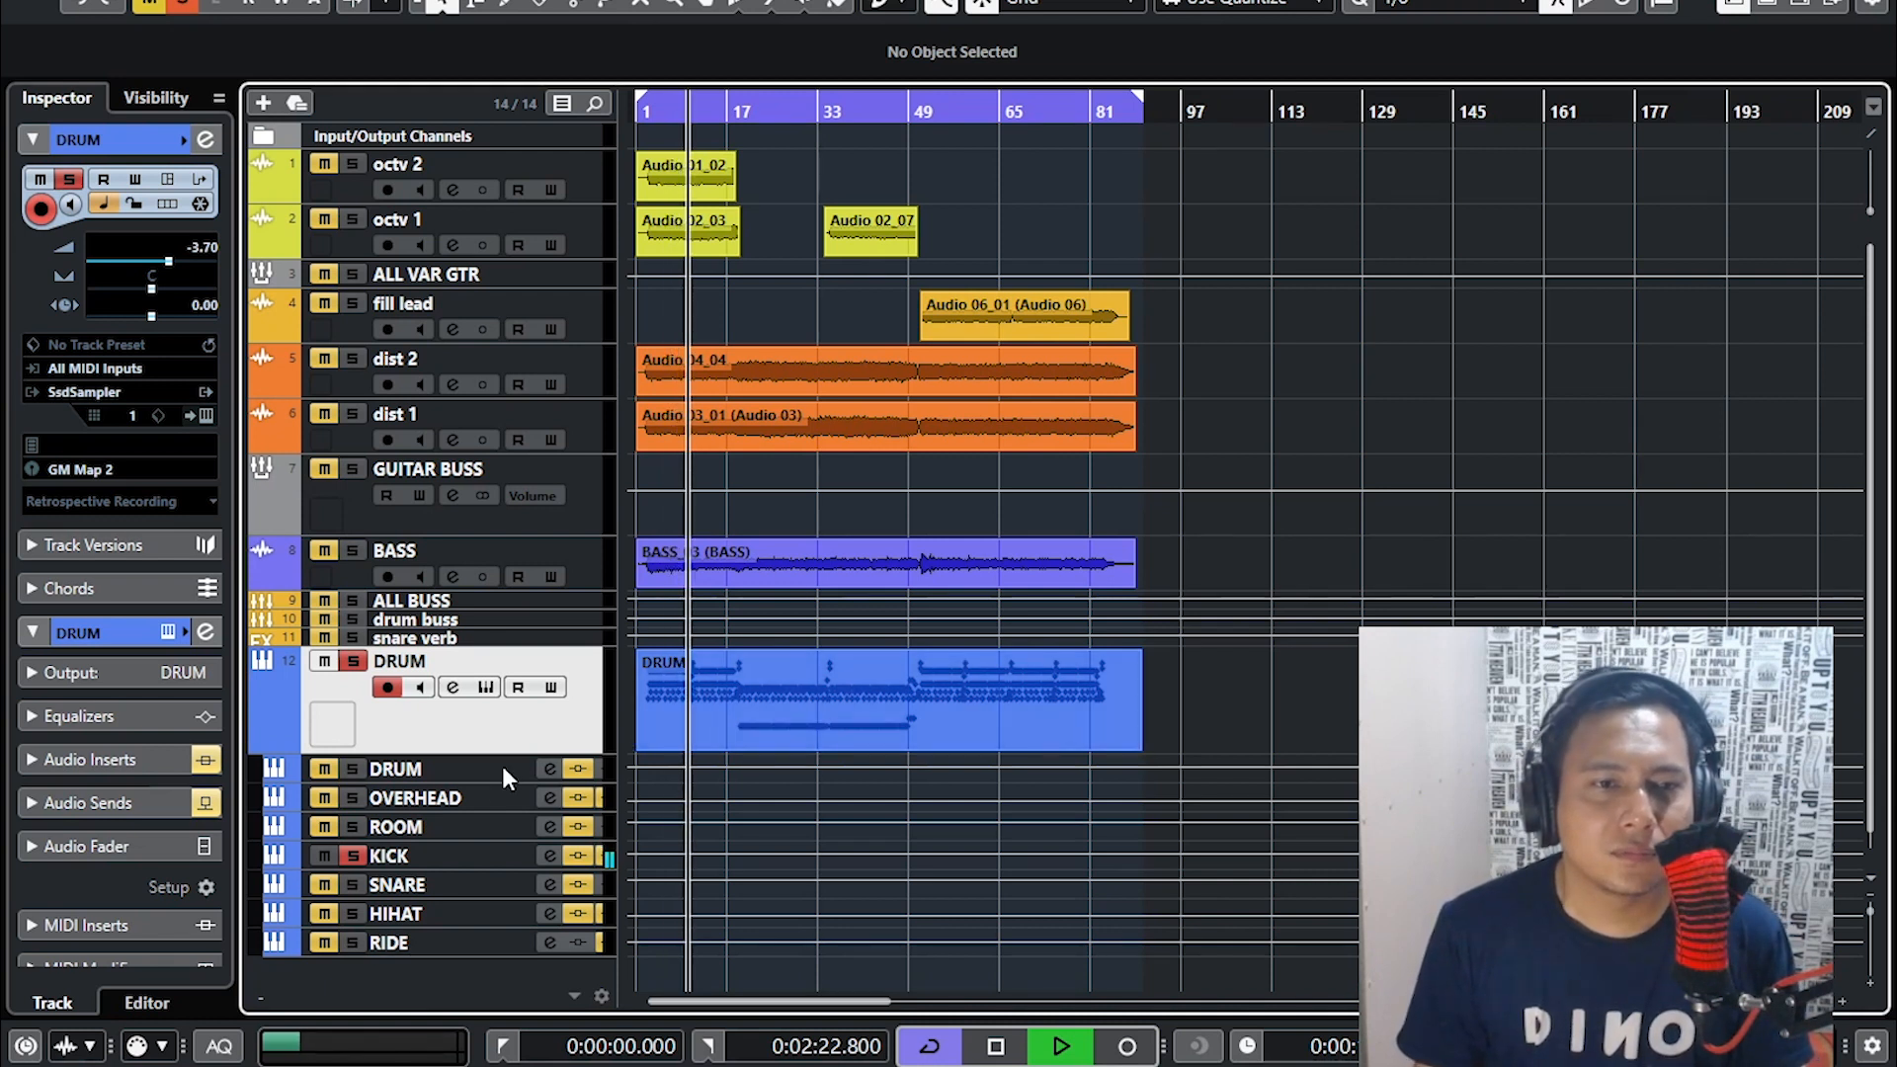
- Show the KICK channel's equalizer and open its channel settings window, placing it over the project
left_click(383, 856)
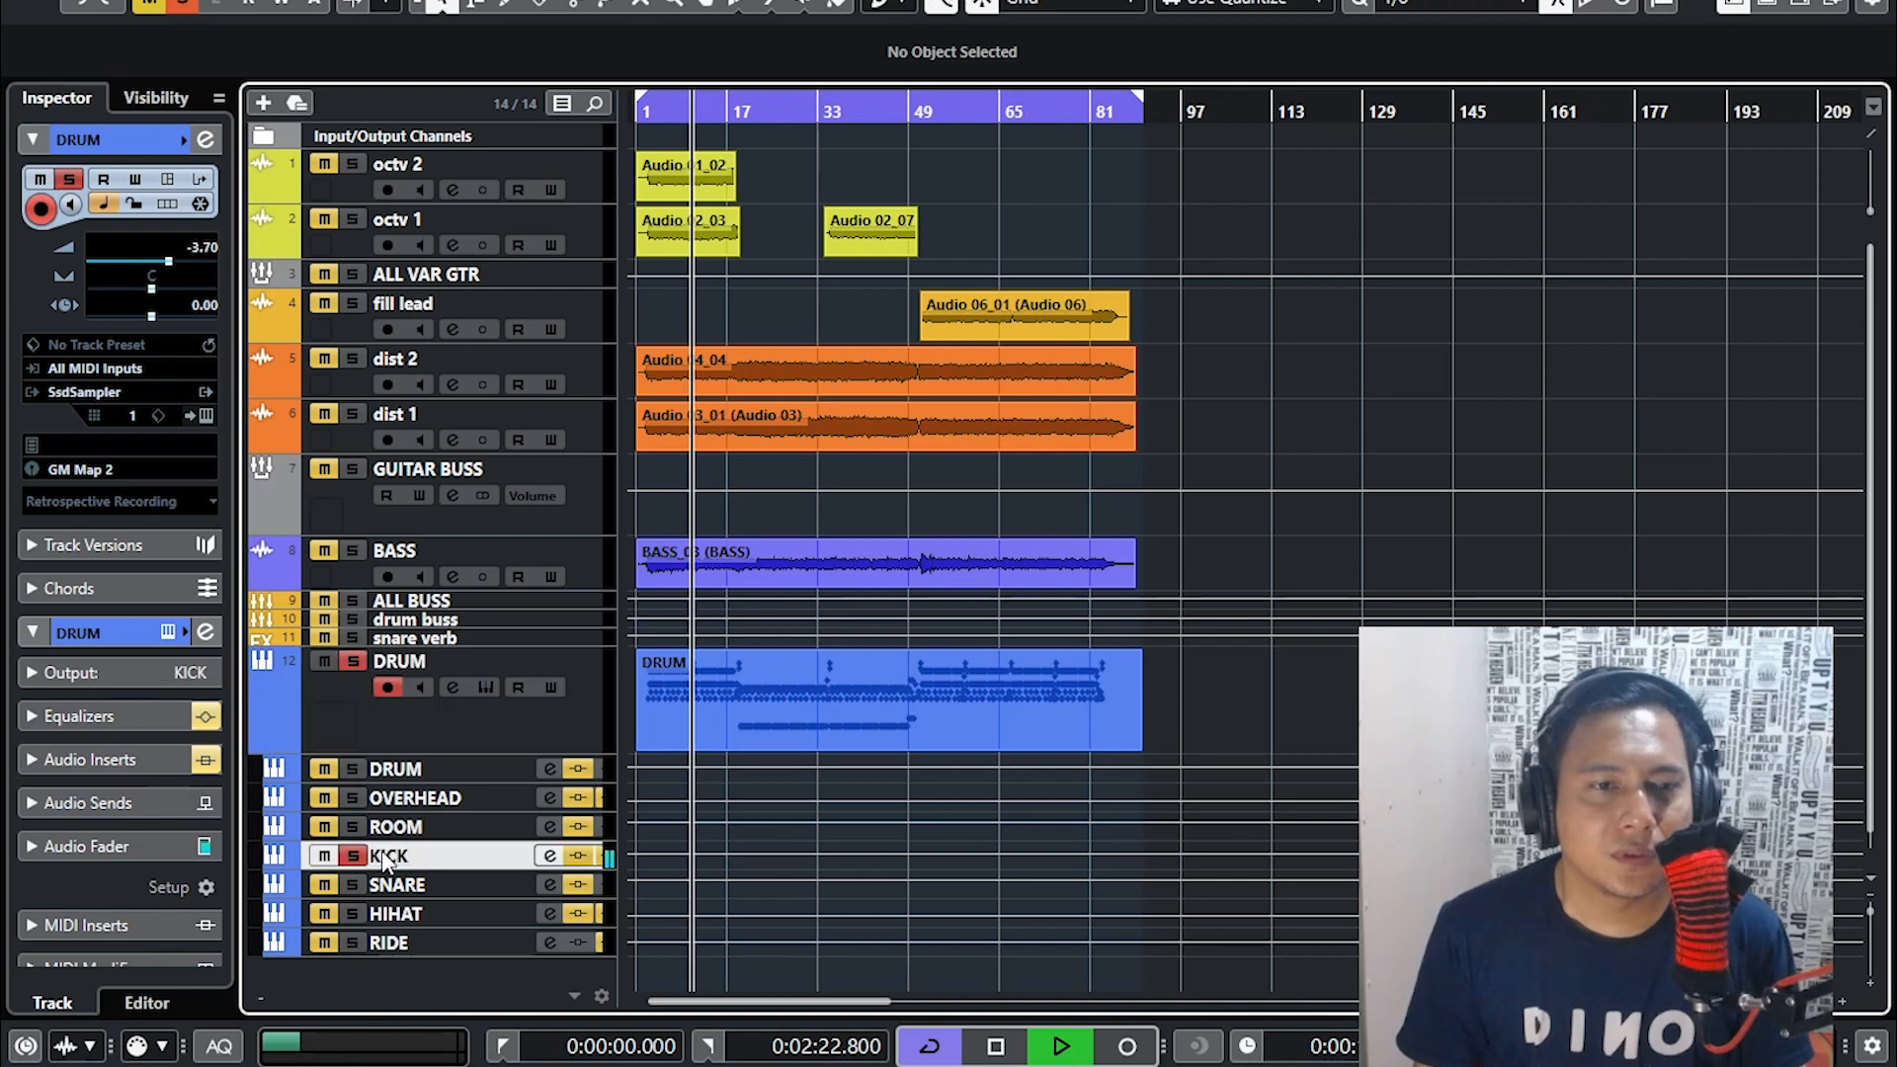
left_click(136, 710)
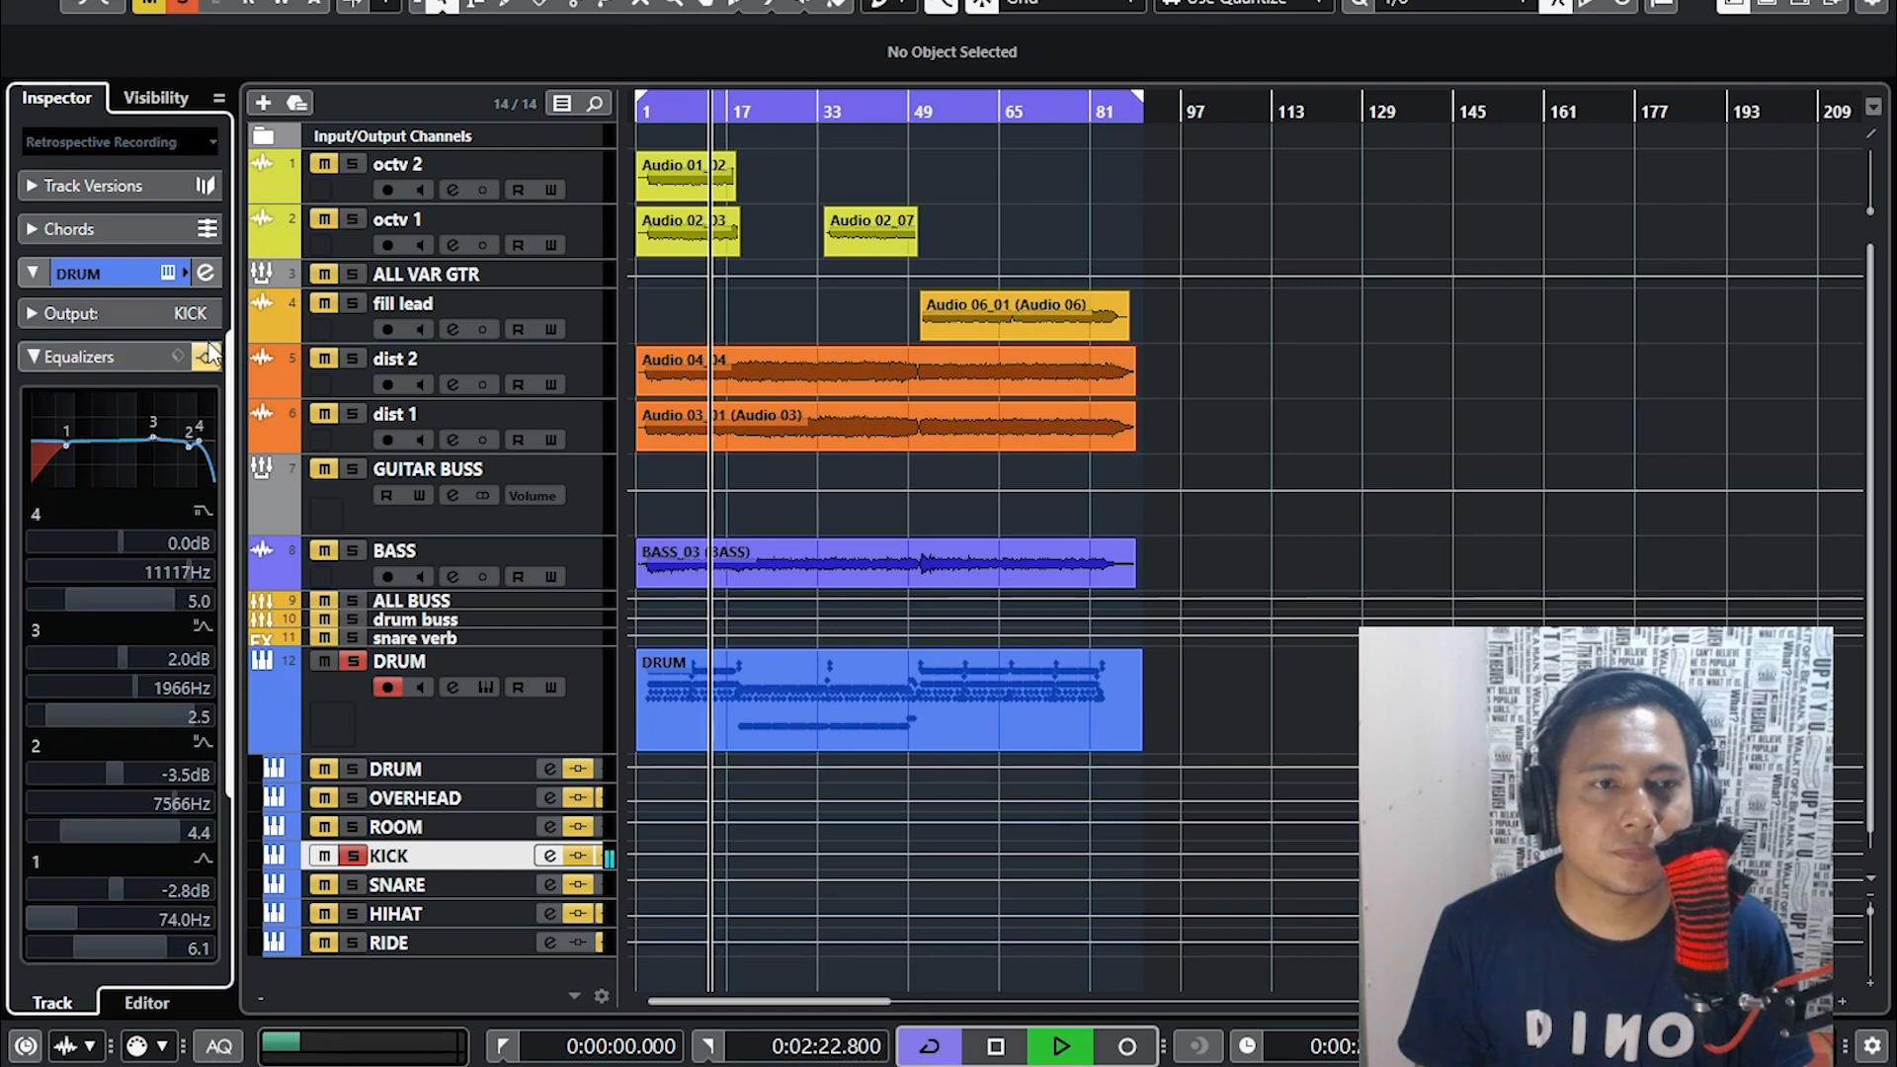
left_click(205, 272)
left_click_drag(1076, 248, 1277, 211)
mouse_move(735, 816)
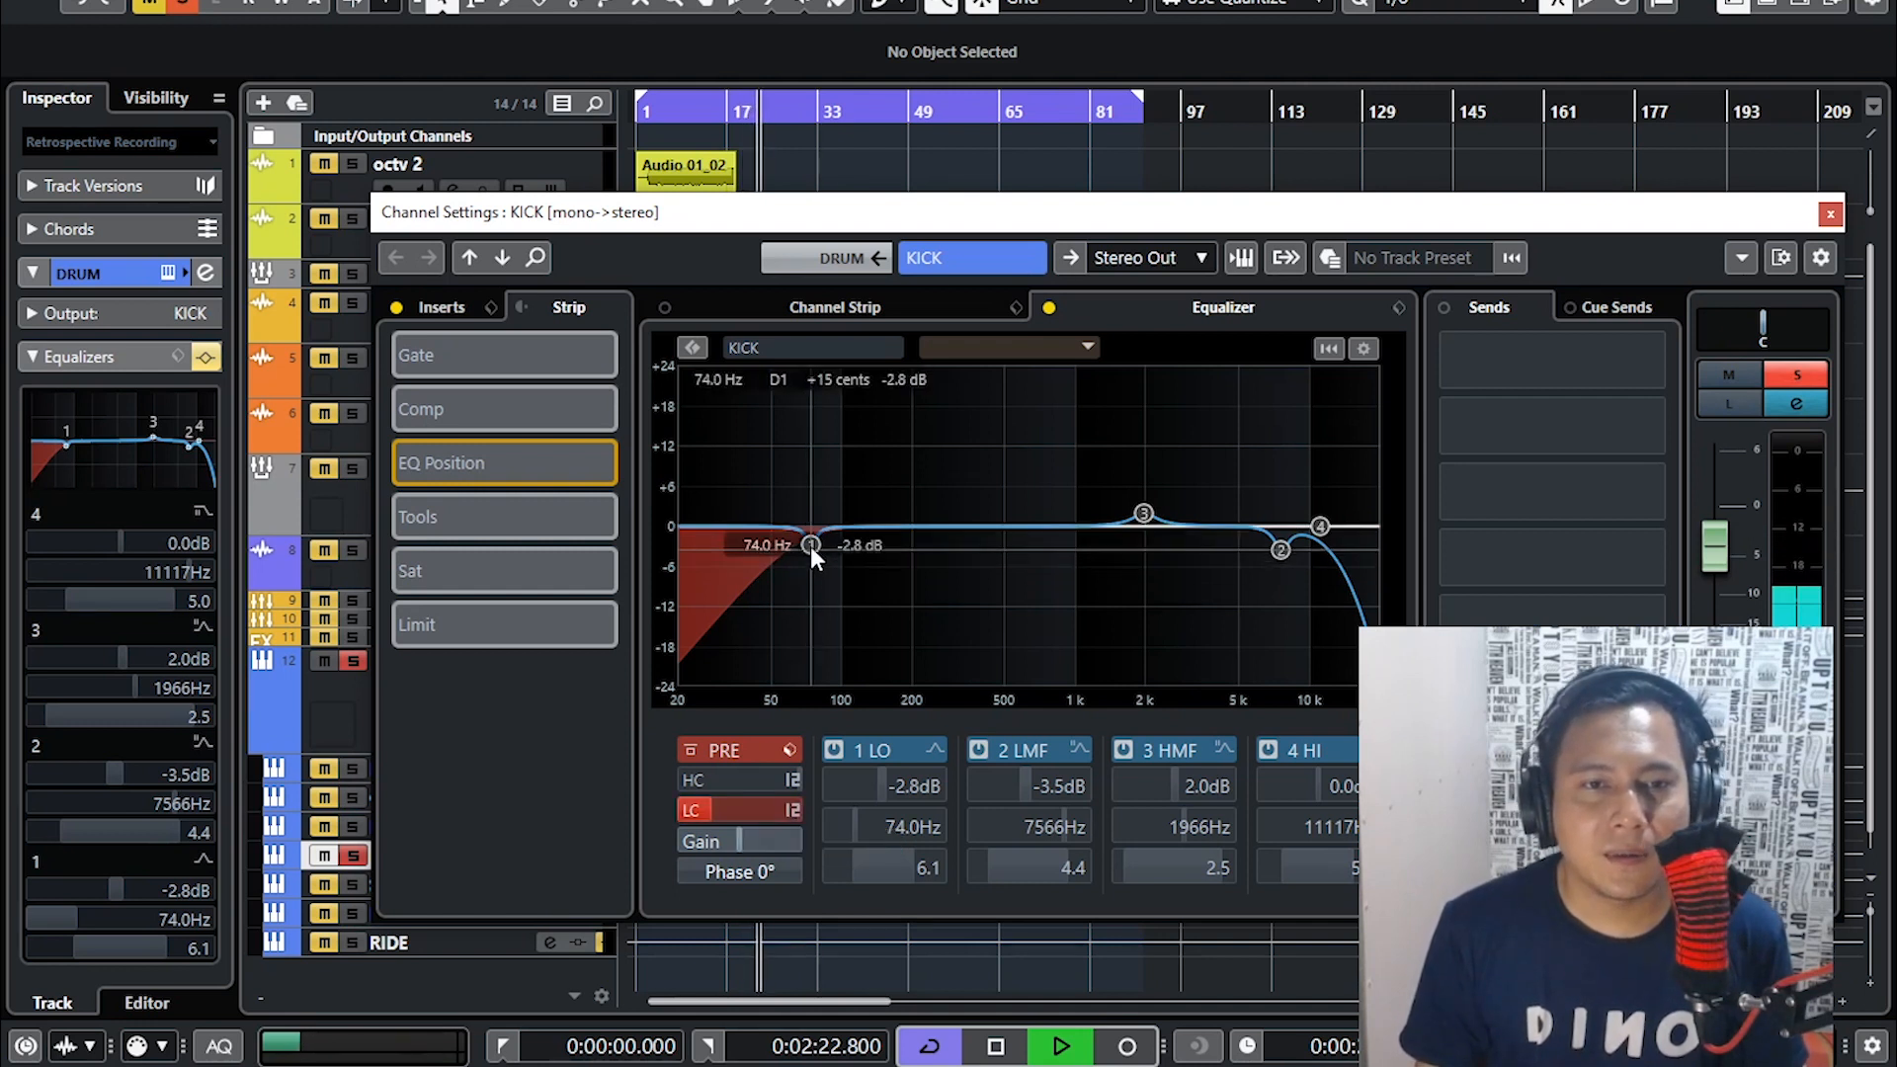
- Review the KICK channel's EQ bands, bypassing and re-enabling bands 3 and 4 to compare the sound
left_click(838, 743)
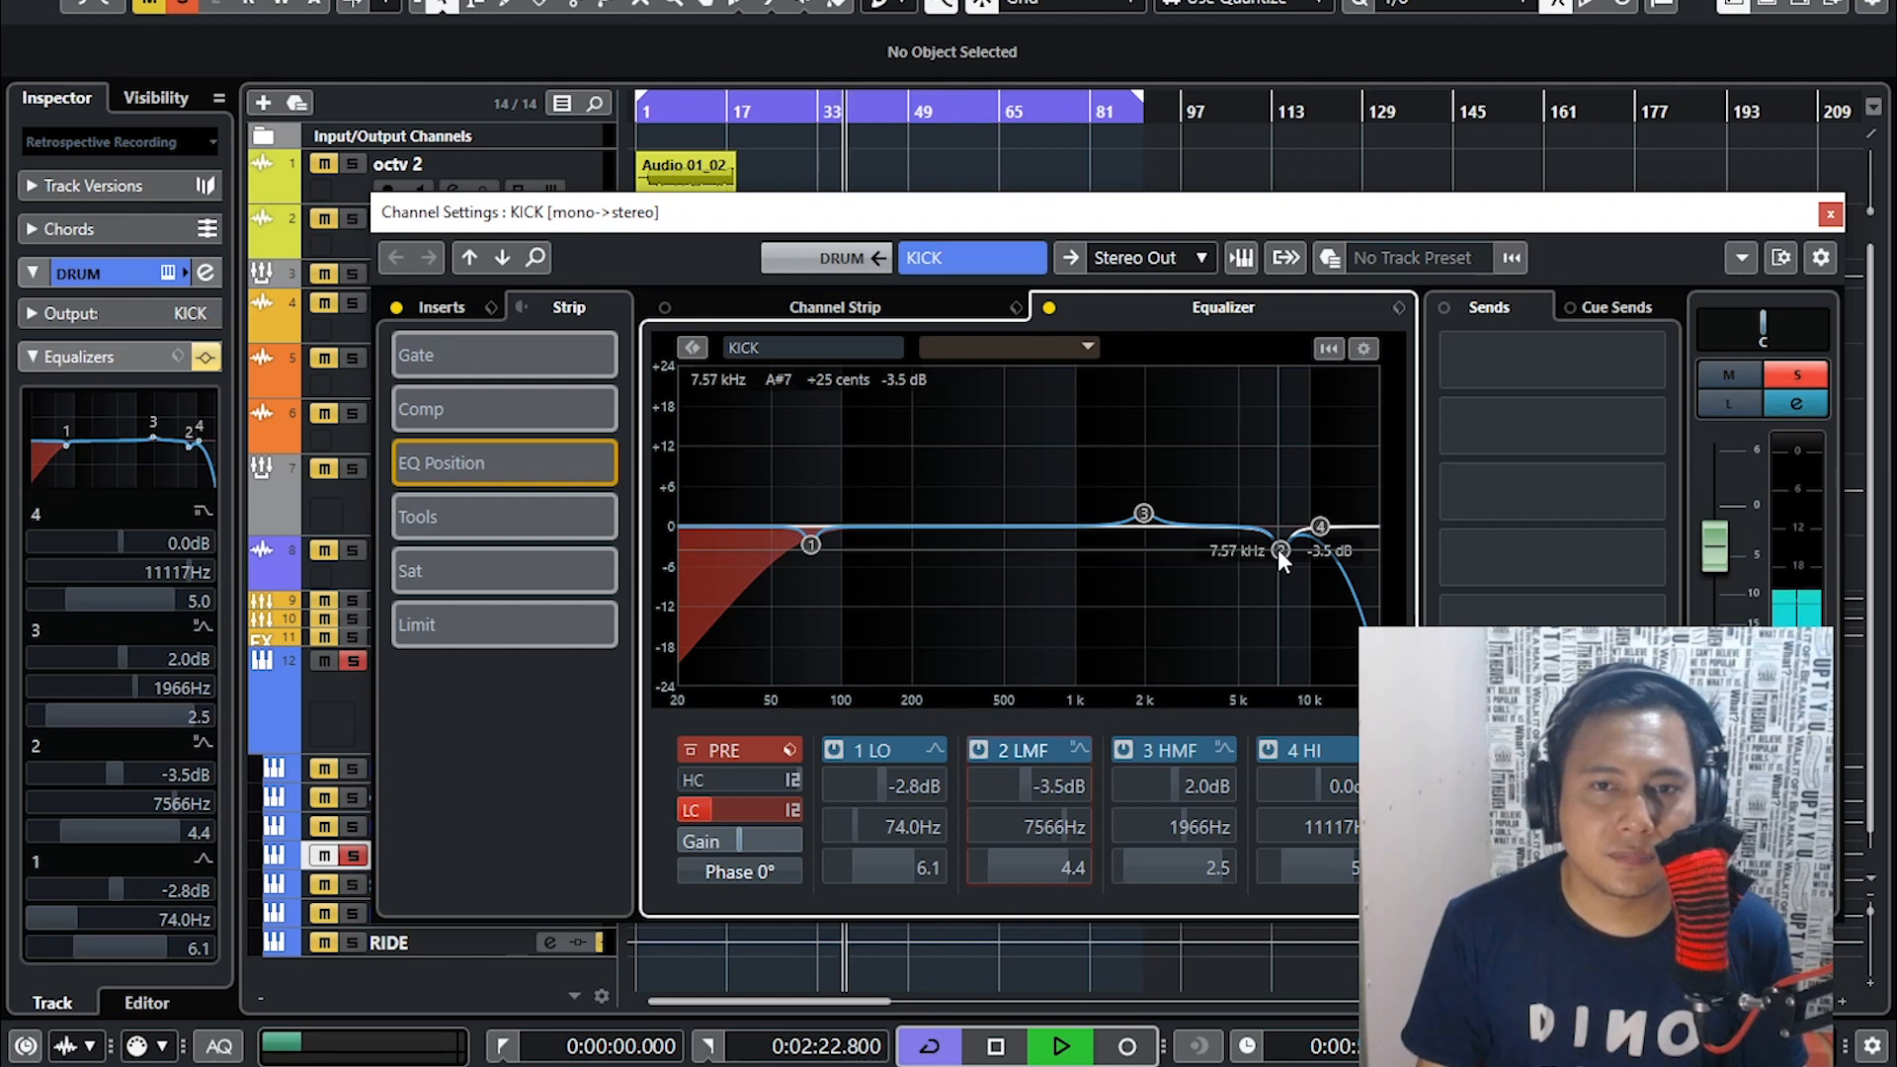
left_click(1126, 753)
left_click(1127, 753)
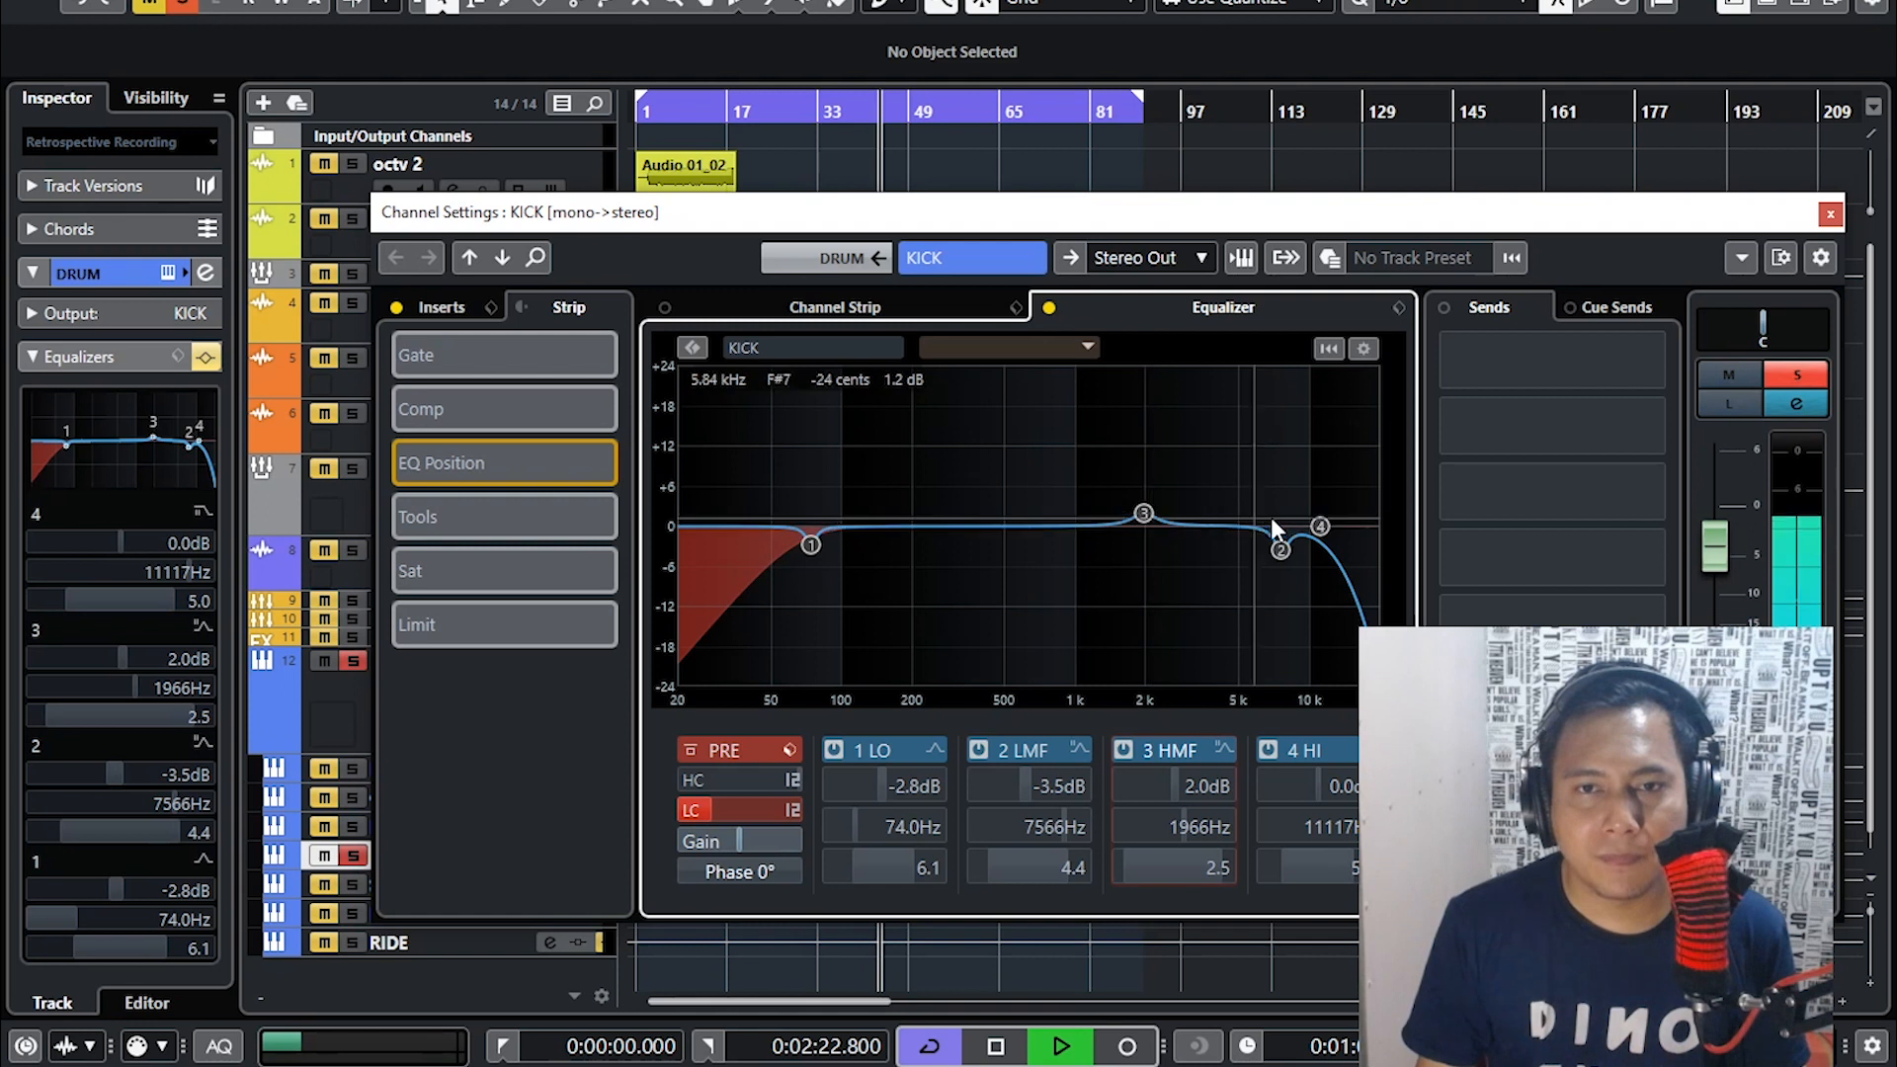
left_click(1271, 748)
left_click(1270, 749)
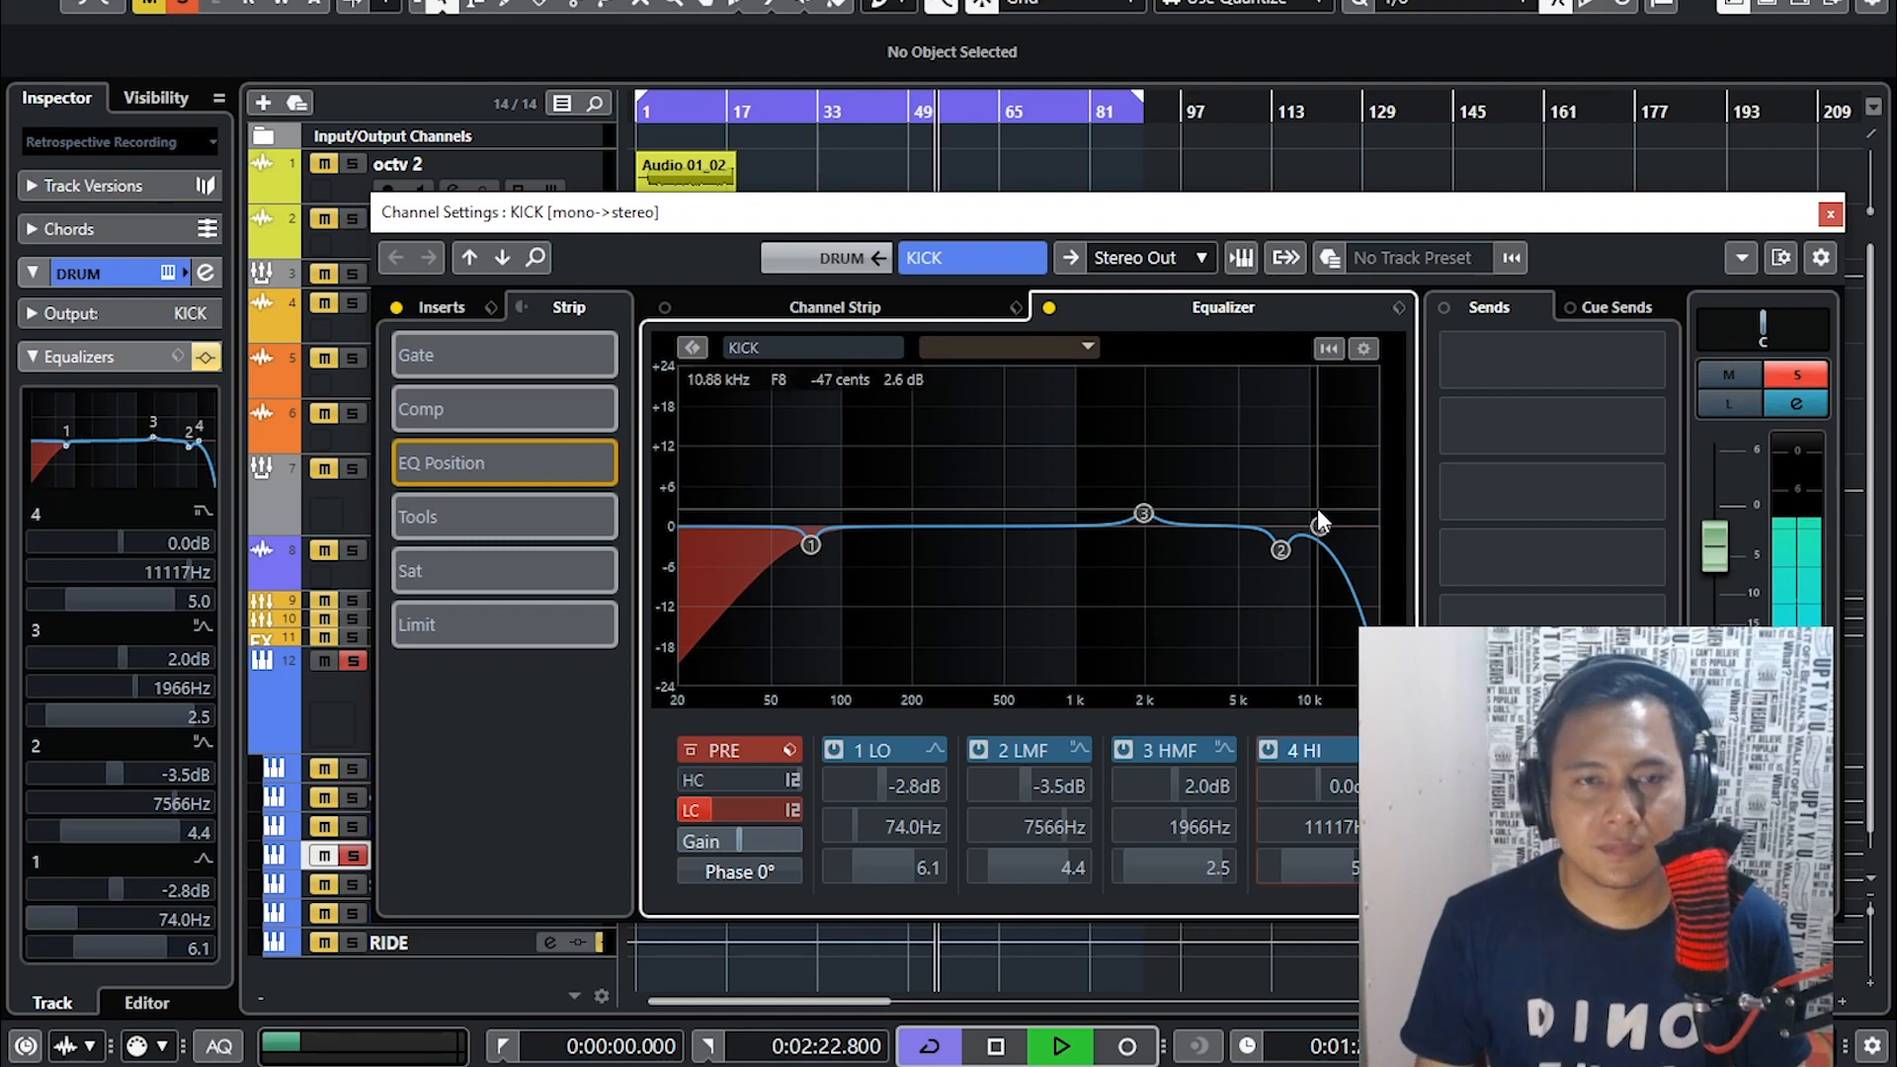
- Enable the TubeSaturator insert on the KICK channel and review its settings while replaying from the early bars, closing its window when done
left_click(457, 309)
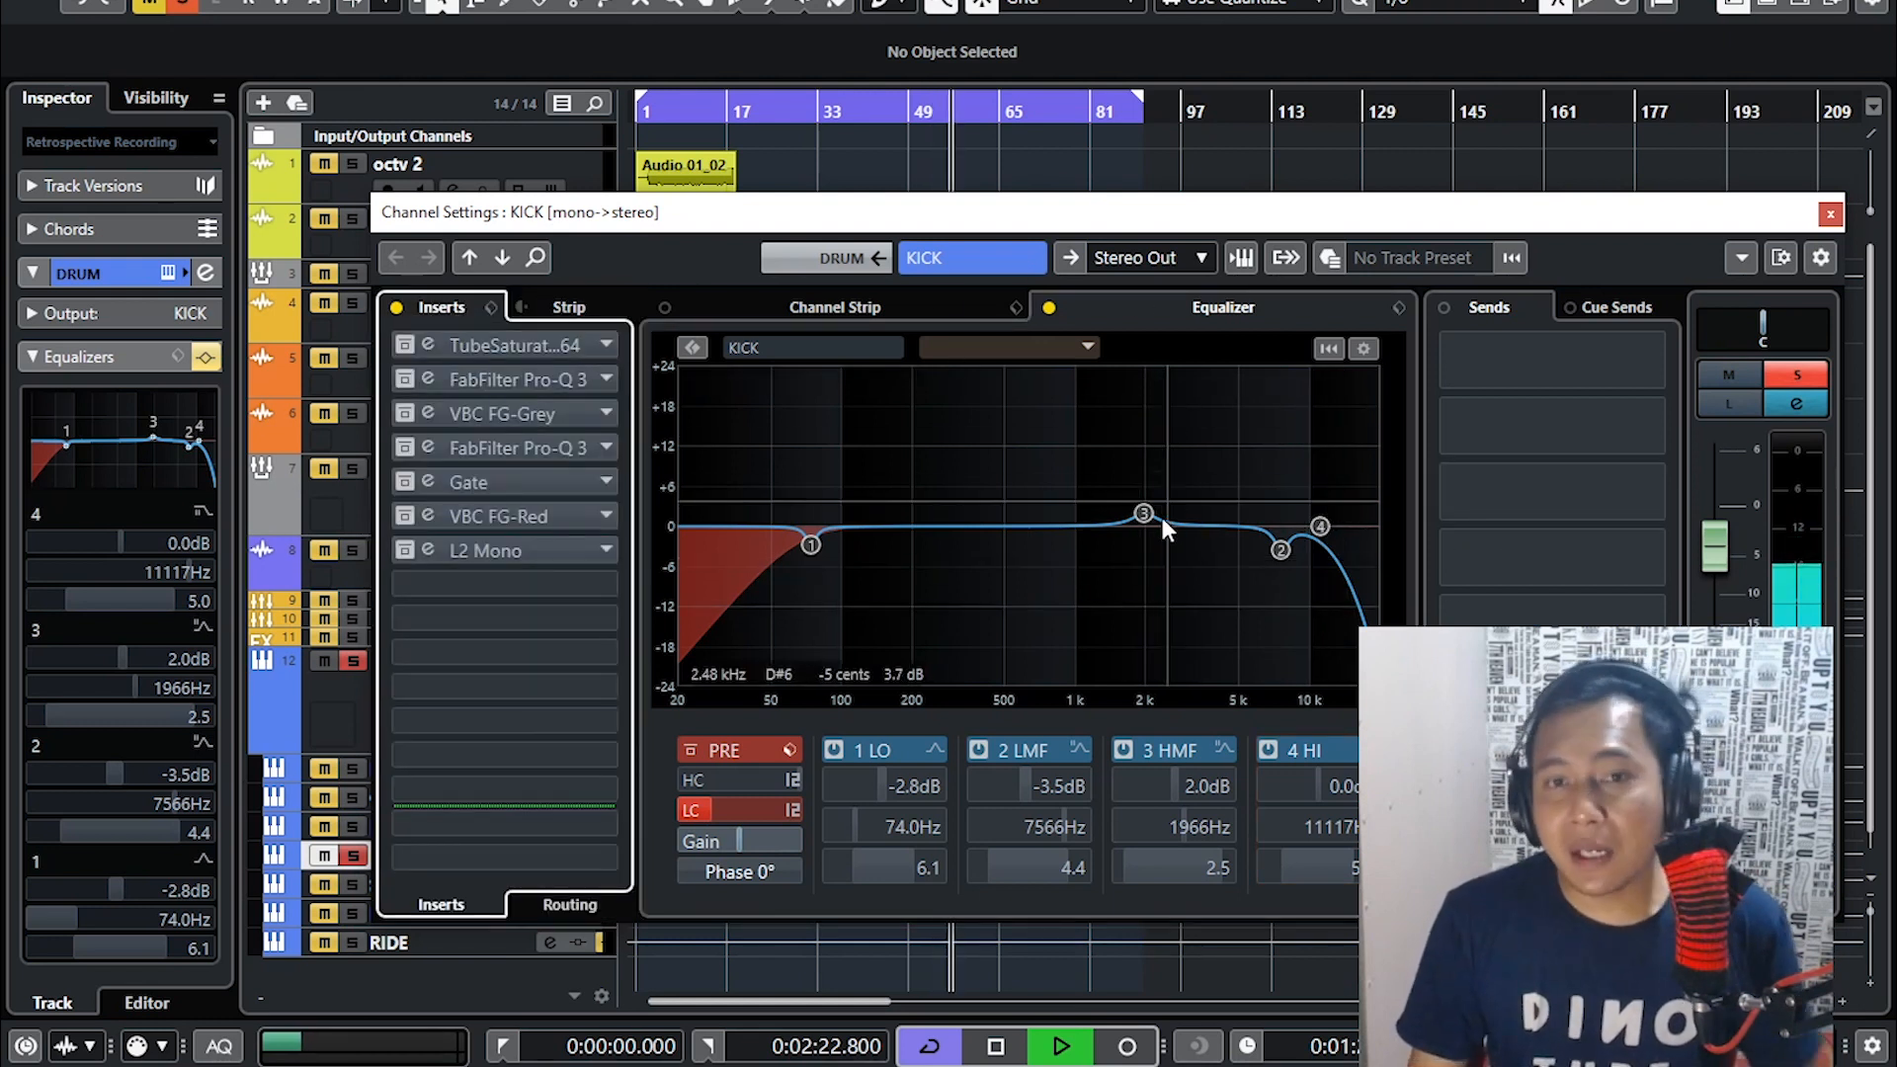
left_click(409, 346)
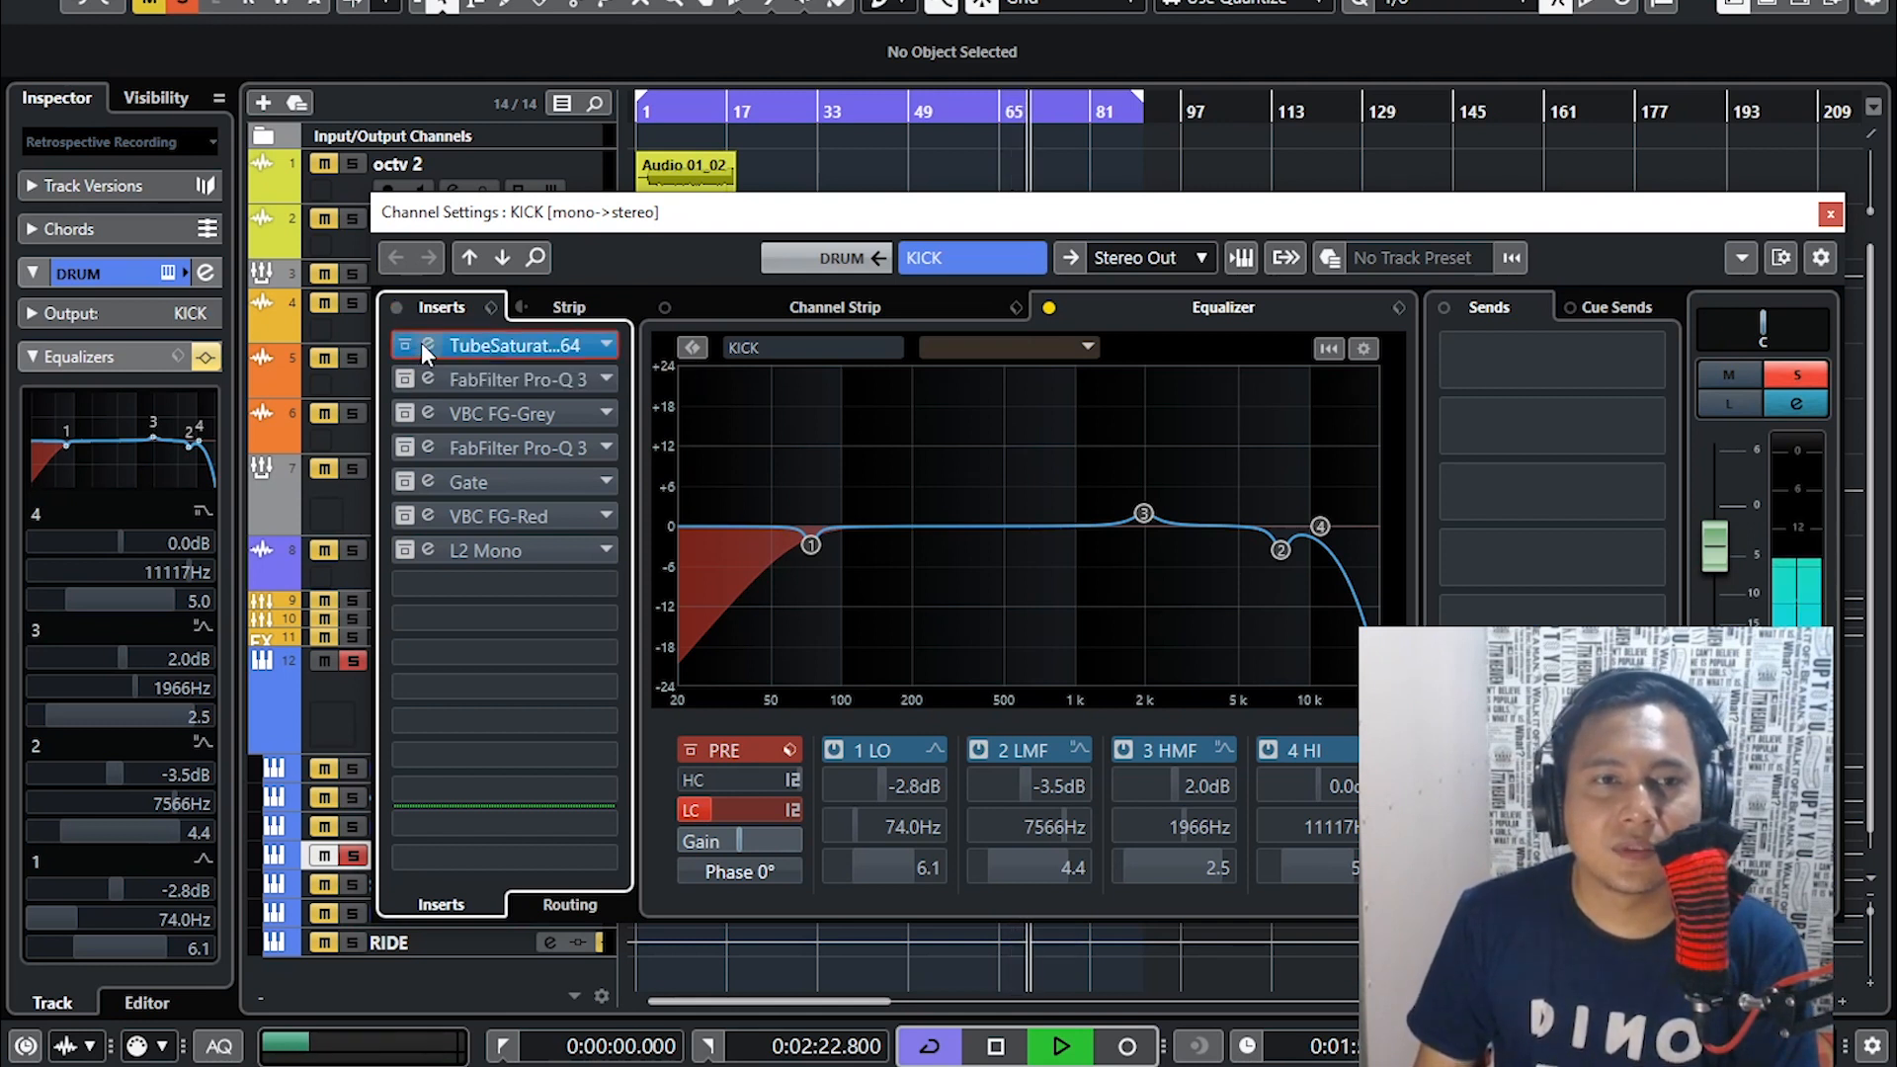
left_click(431, 345)
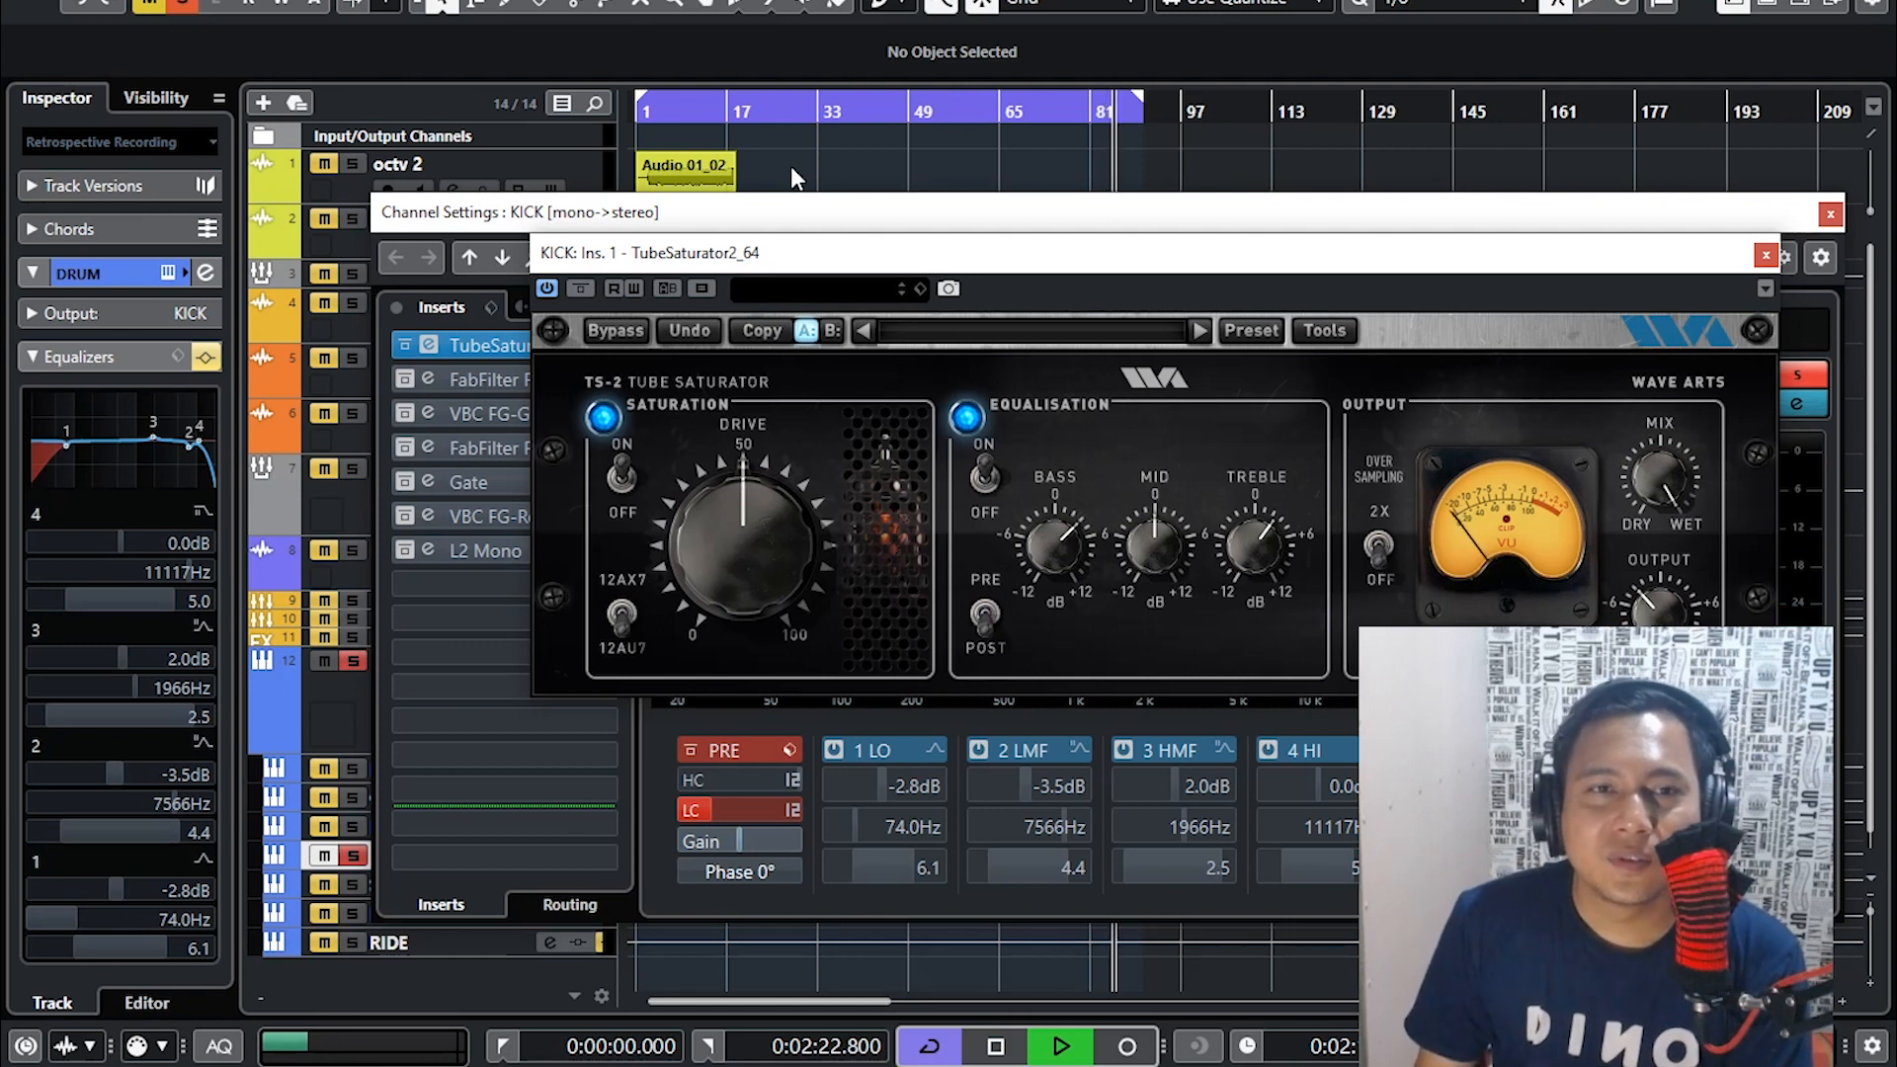
left_click(678, 111)
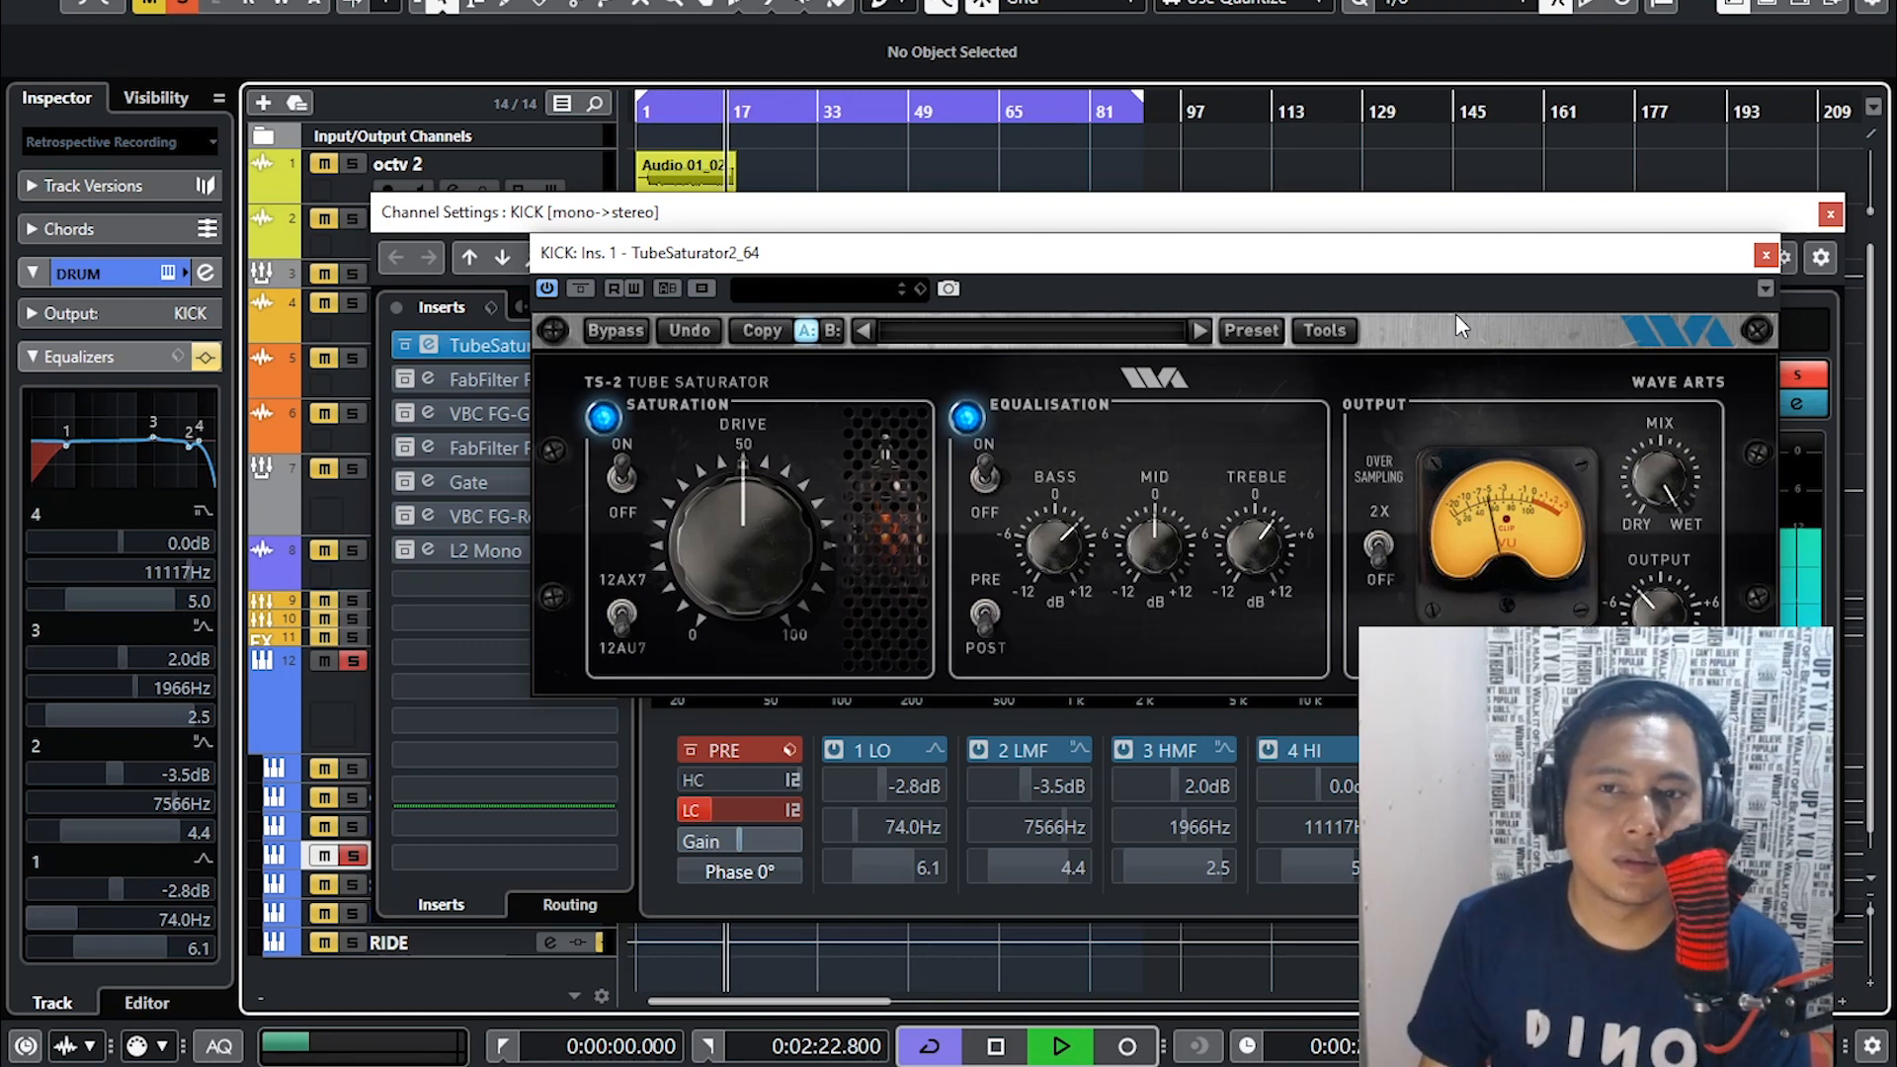
left_click(1767, 256)
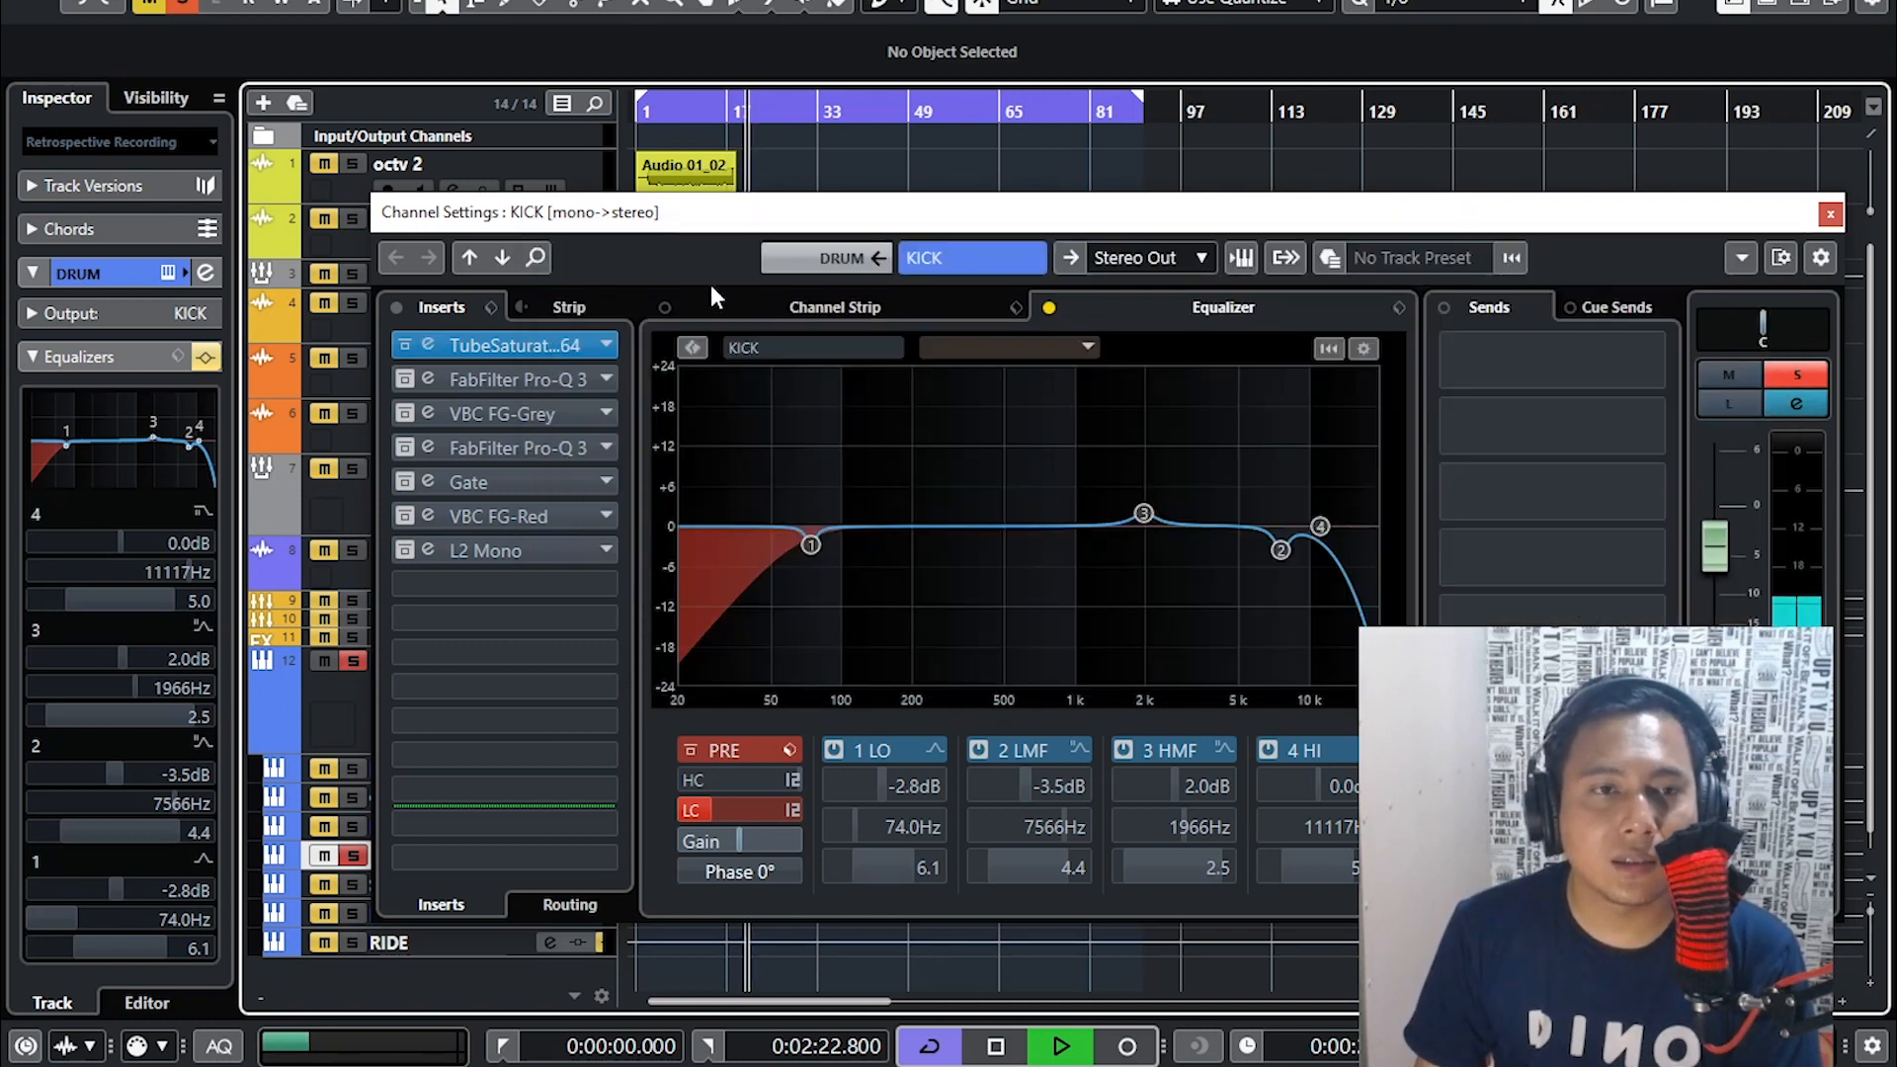
- Enable the first FabFilter Pro-Q 3 insert on KICK, open its editor and audition the 34.971 Hz low-cut band in solo
left_click(406, 380)
left_click(430, 379)
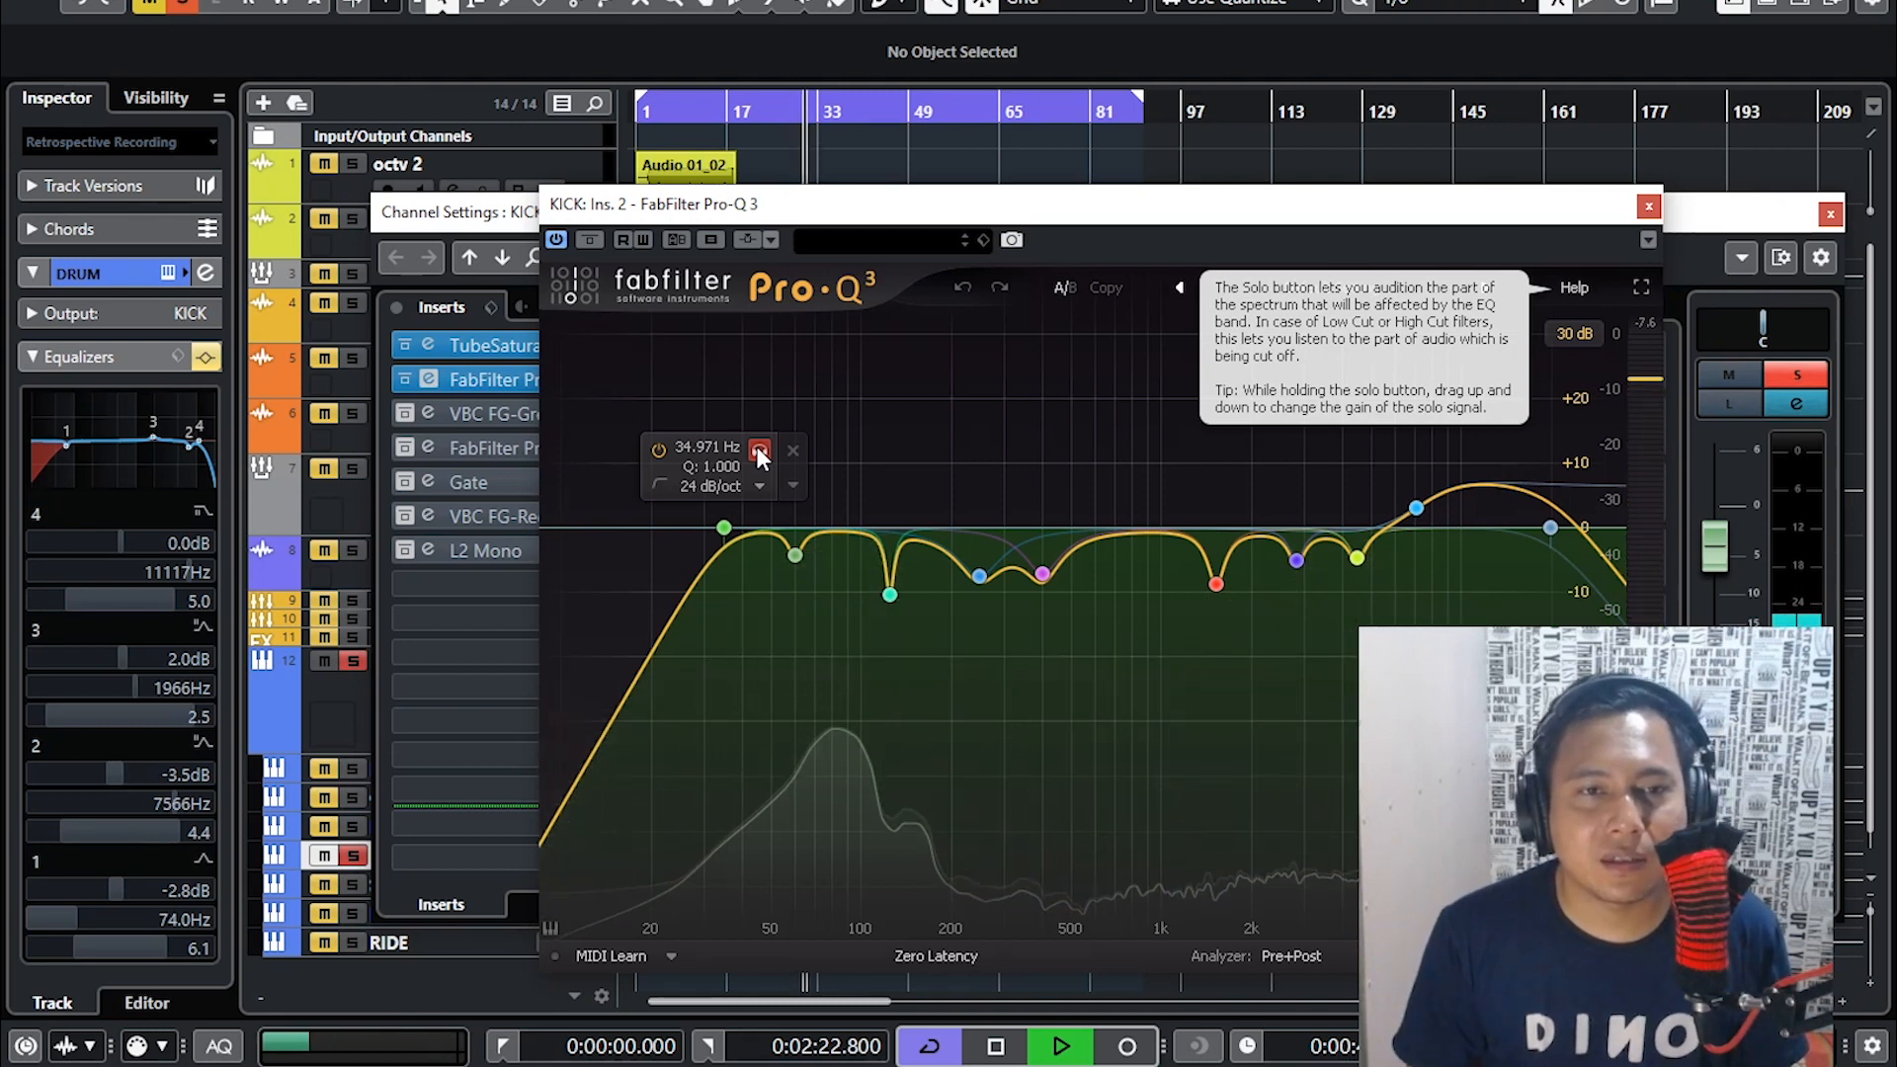
left_click(757, 447)
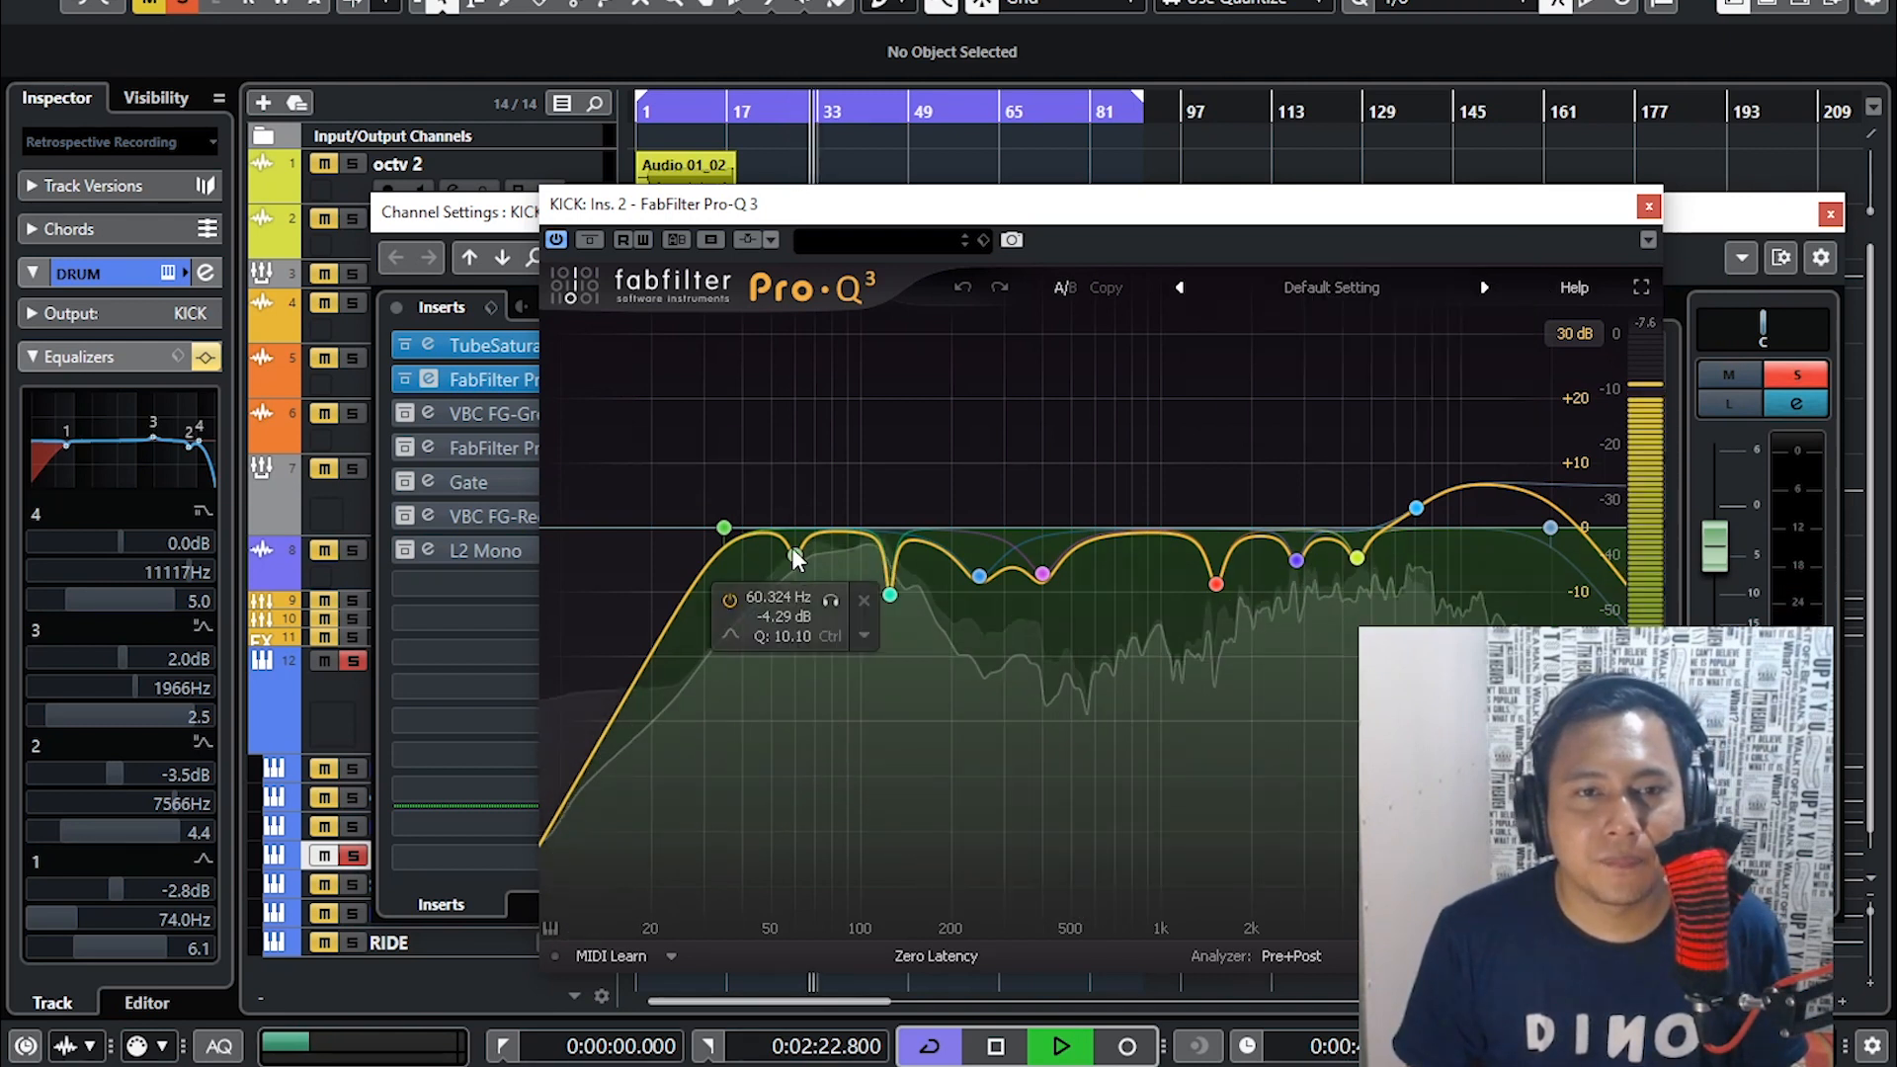
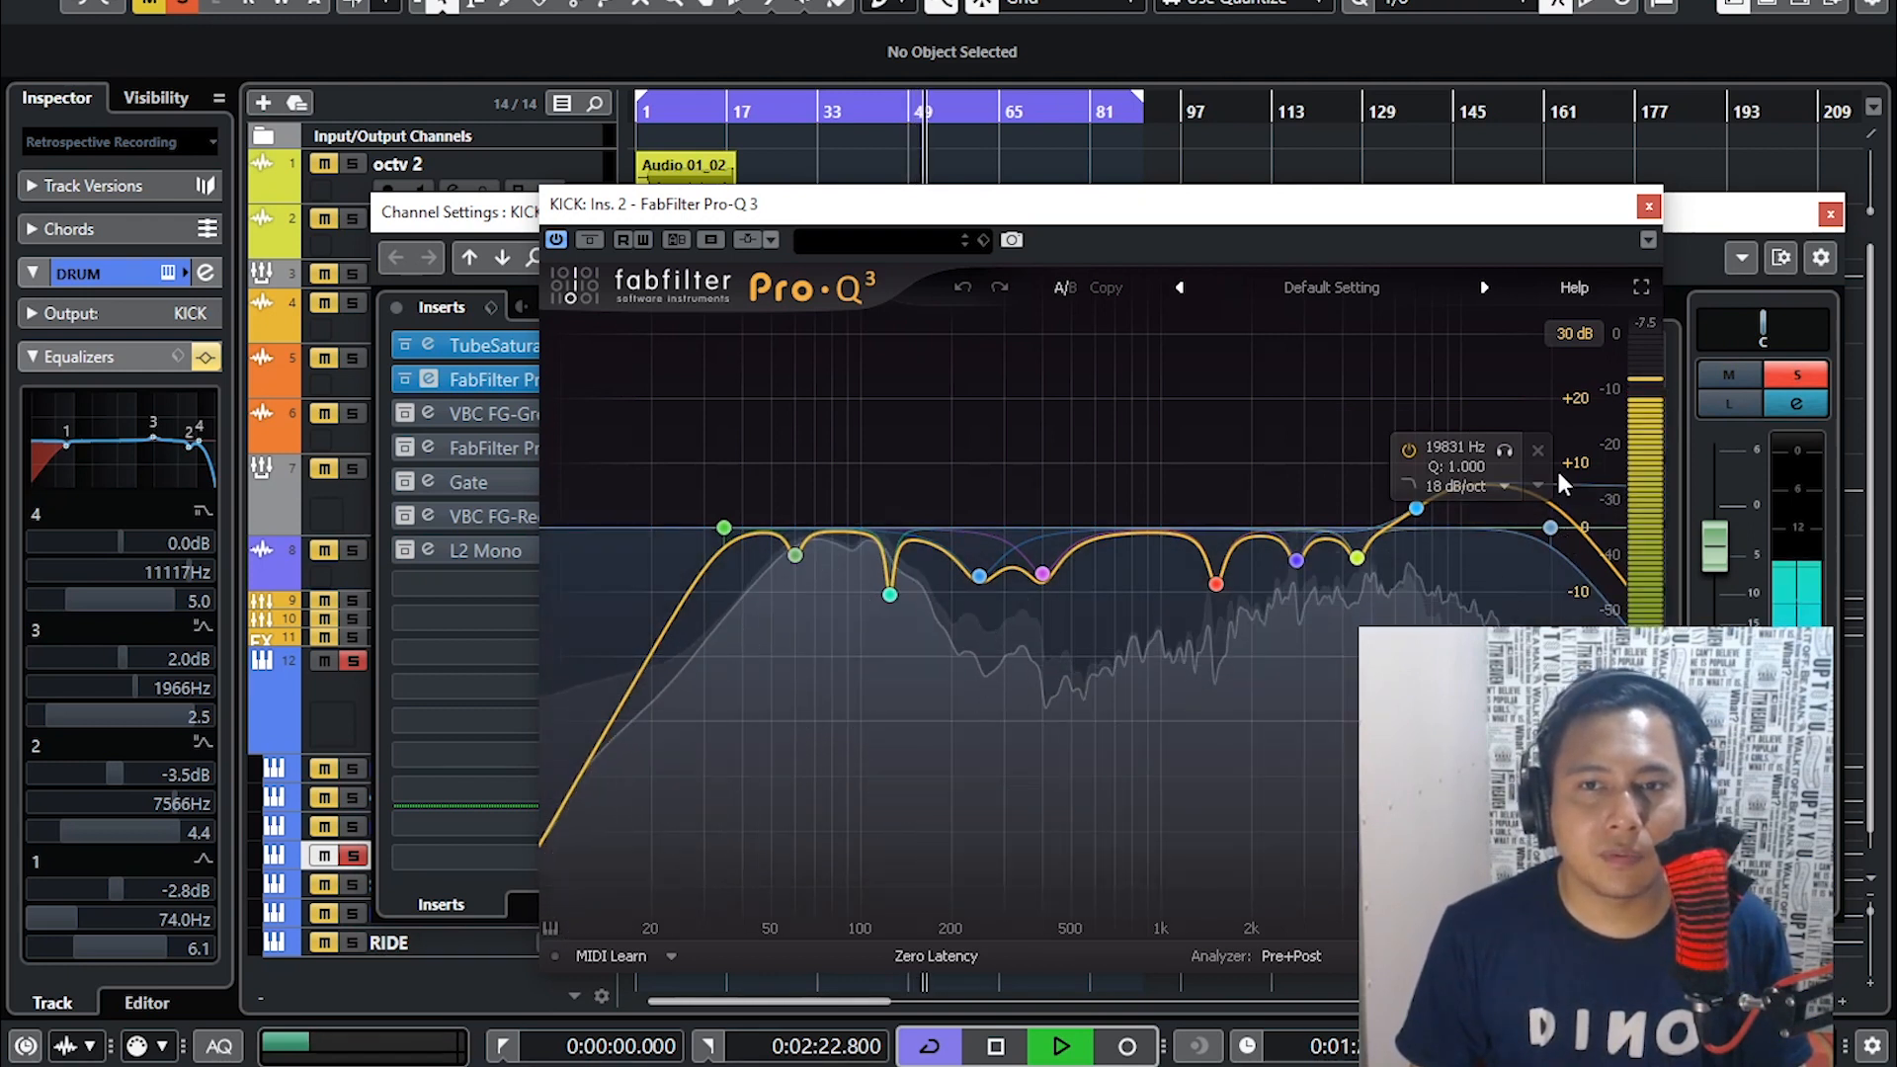
- Compare the 19831 Hz high-cut band on and off, and audition it and the 7081.1 Hz boost in solo
left_click(1408, 451)
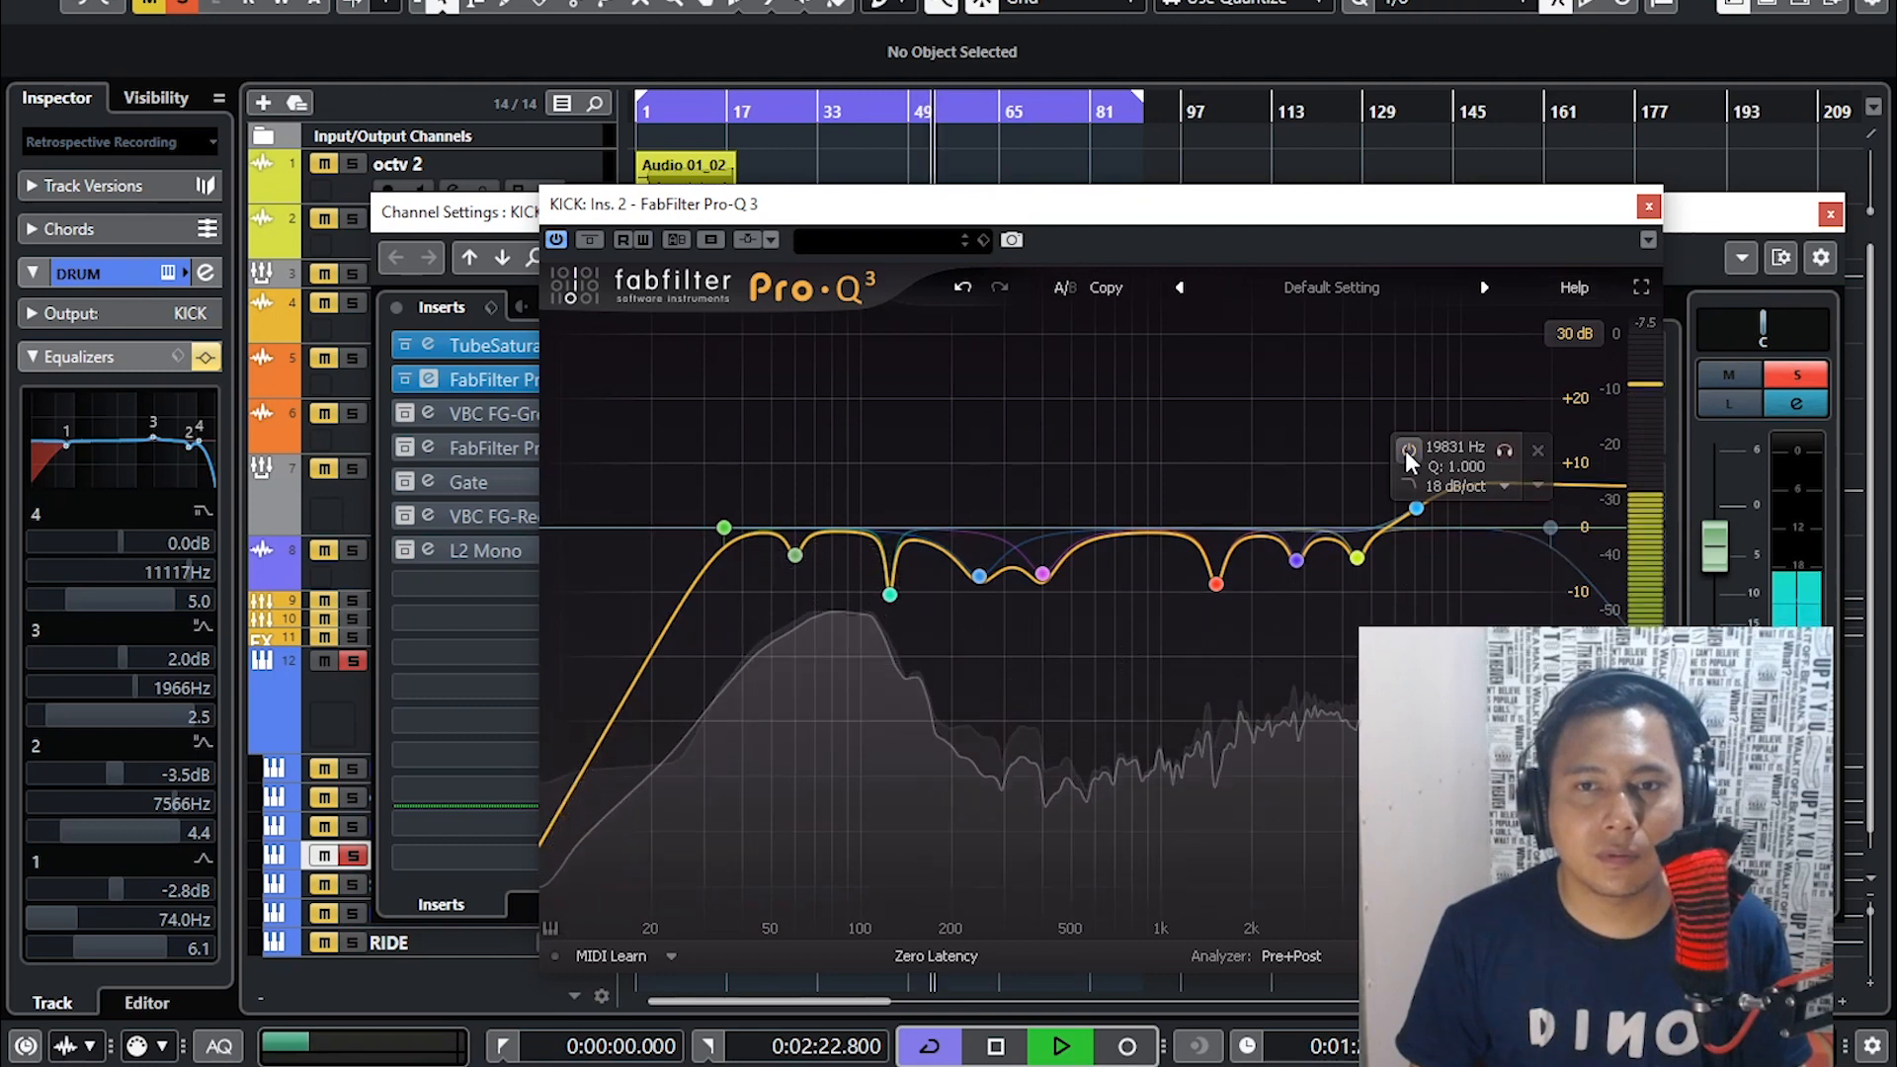
left_click(1407, 450)
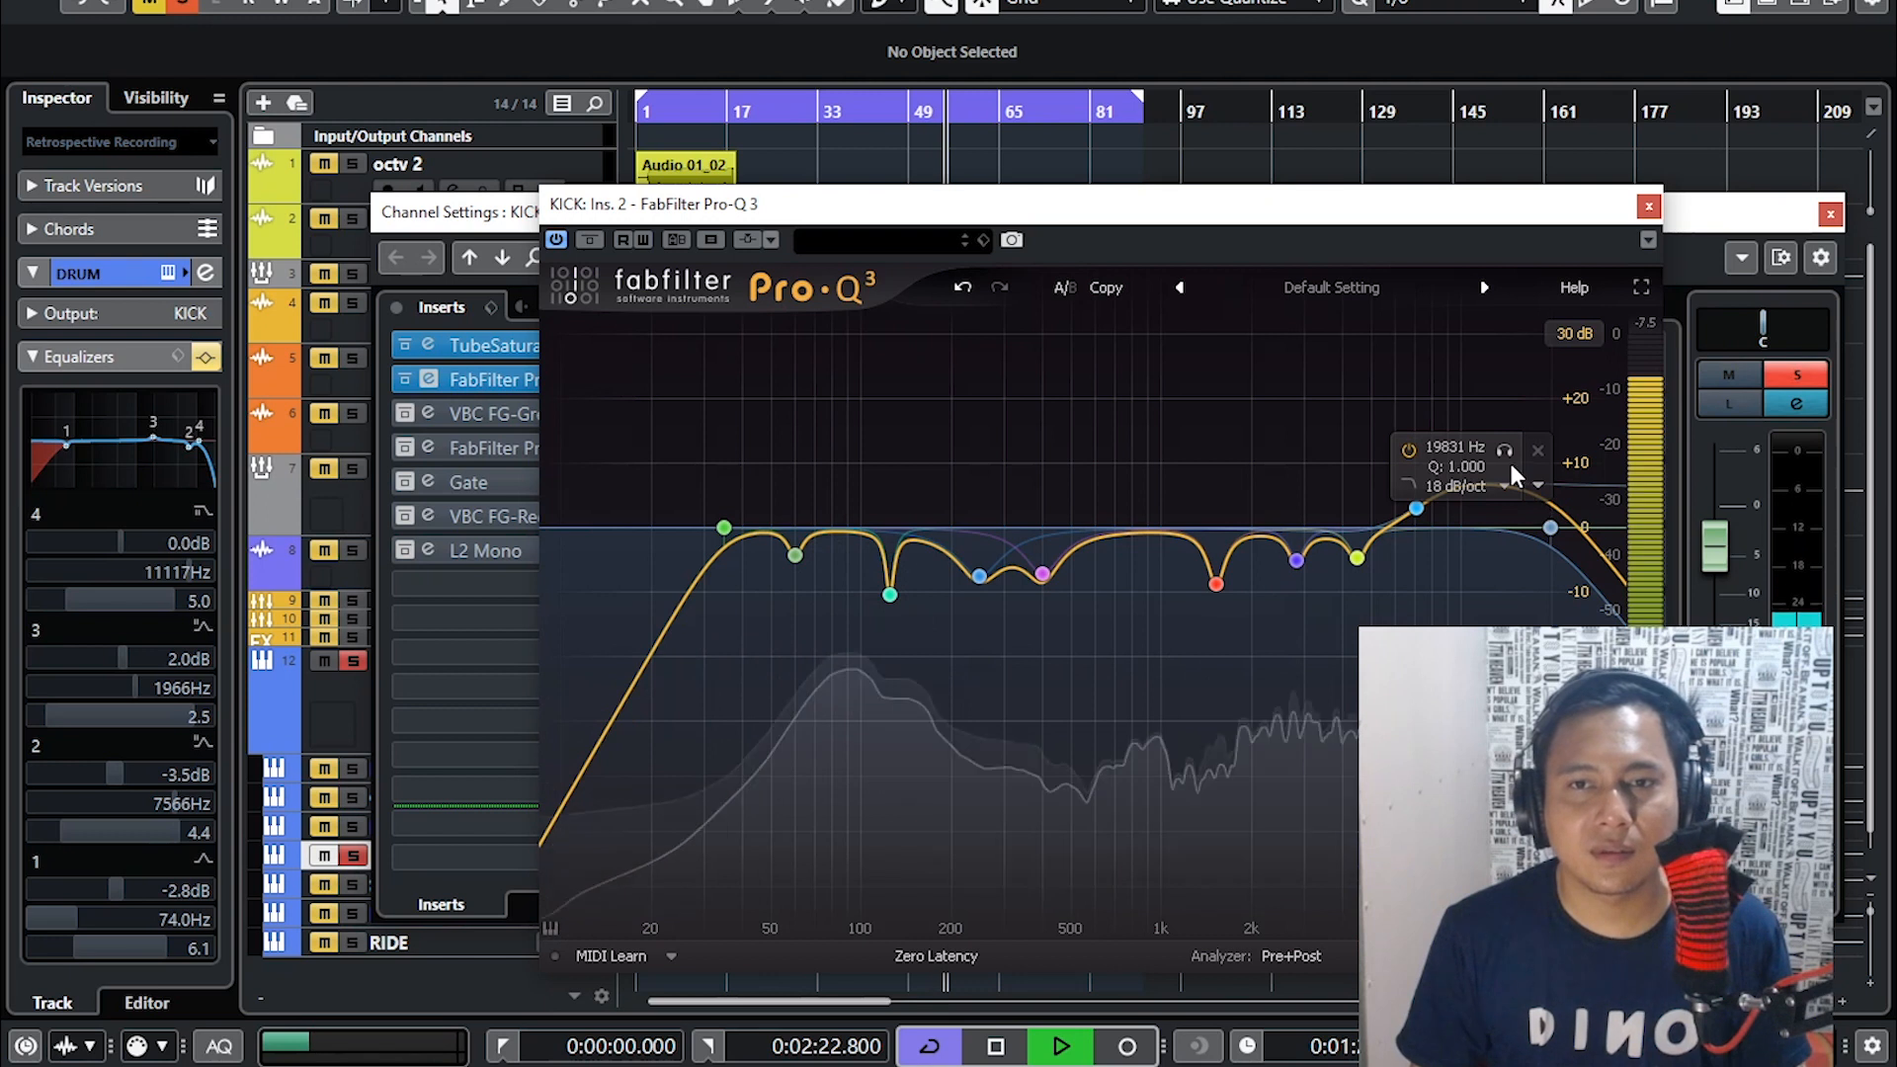
left_click(1504, 451)
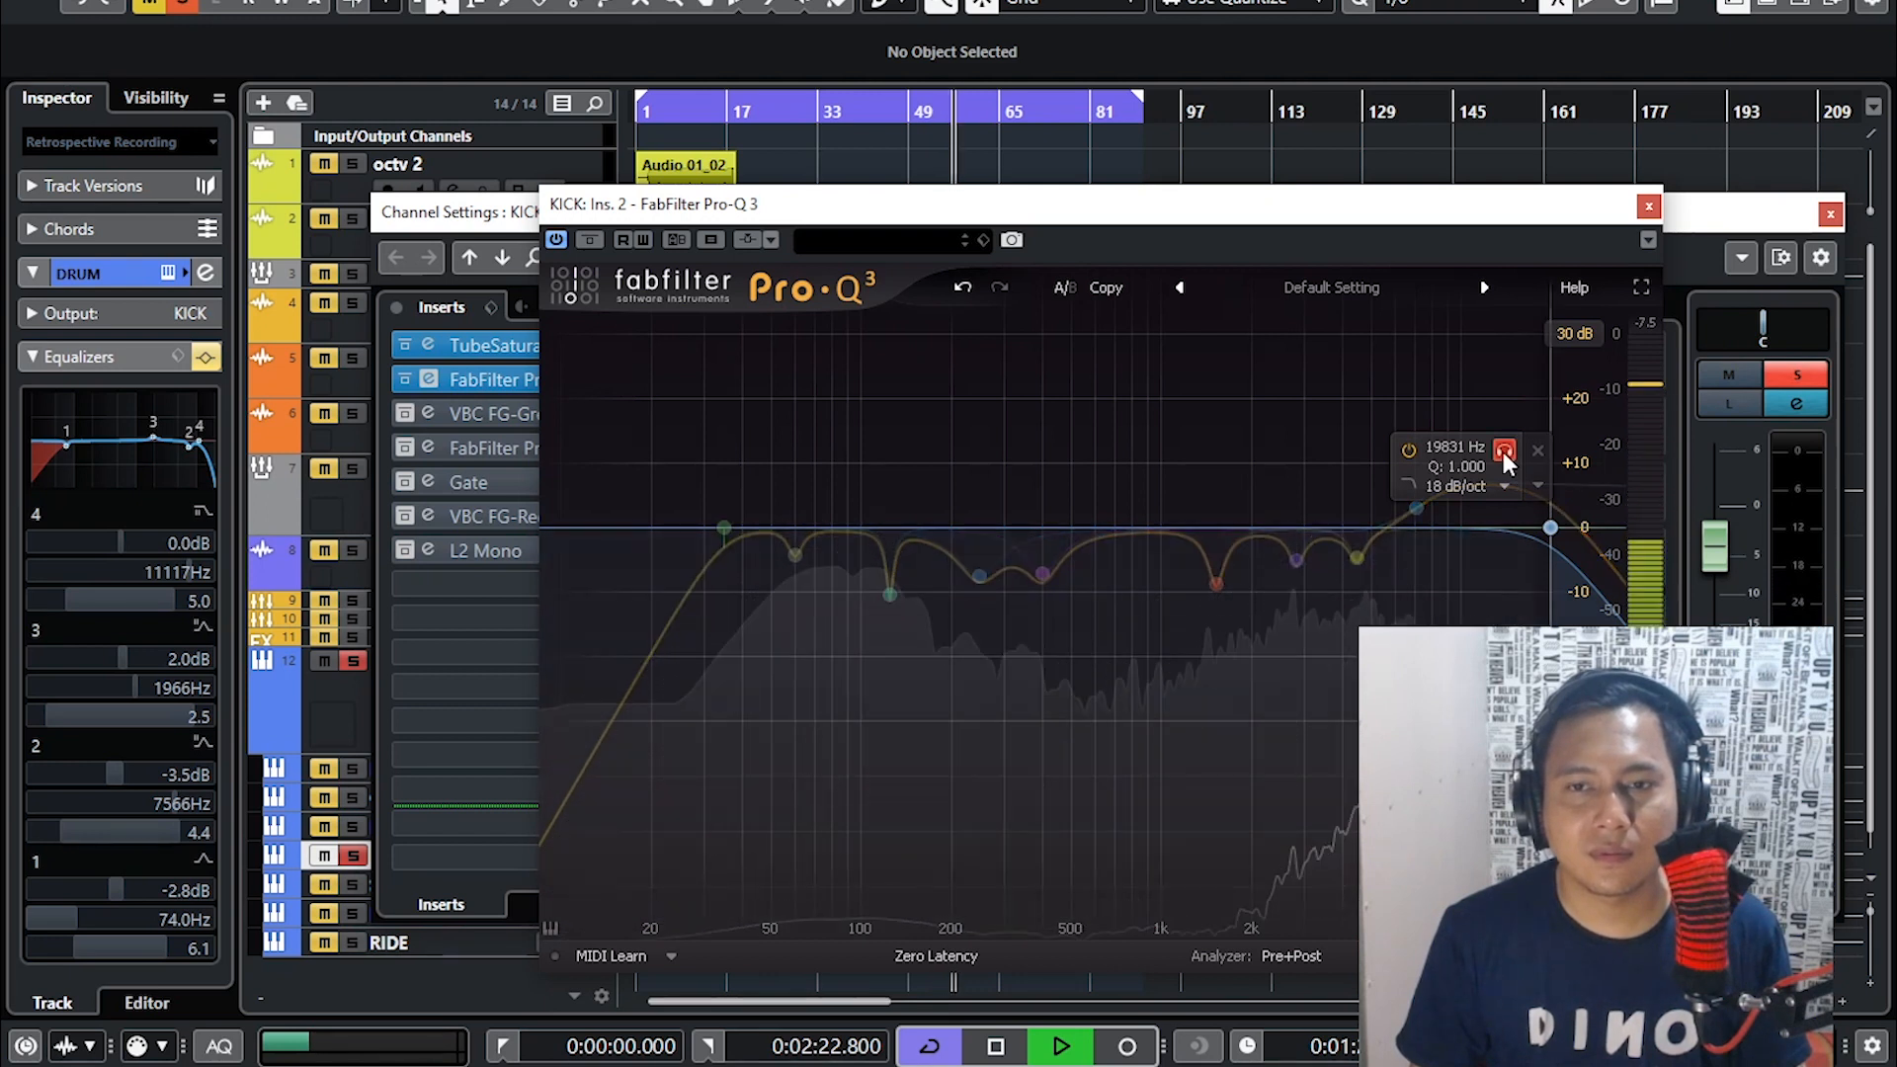
left_click(1503, 452)
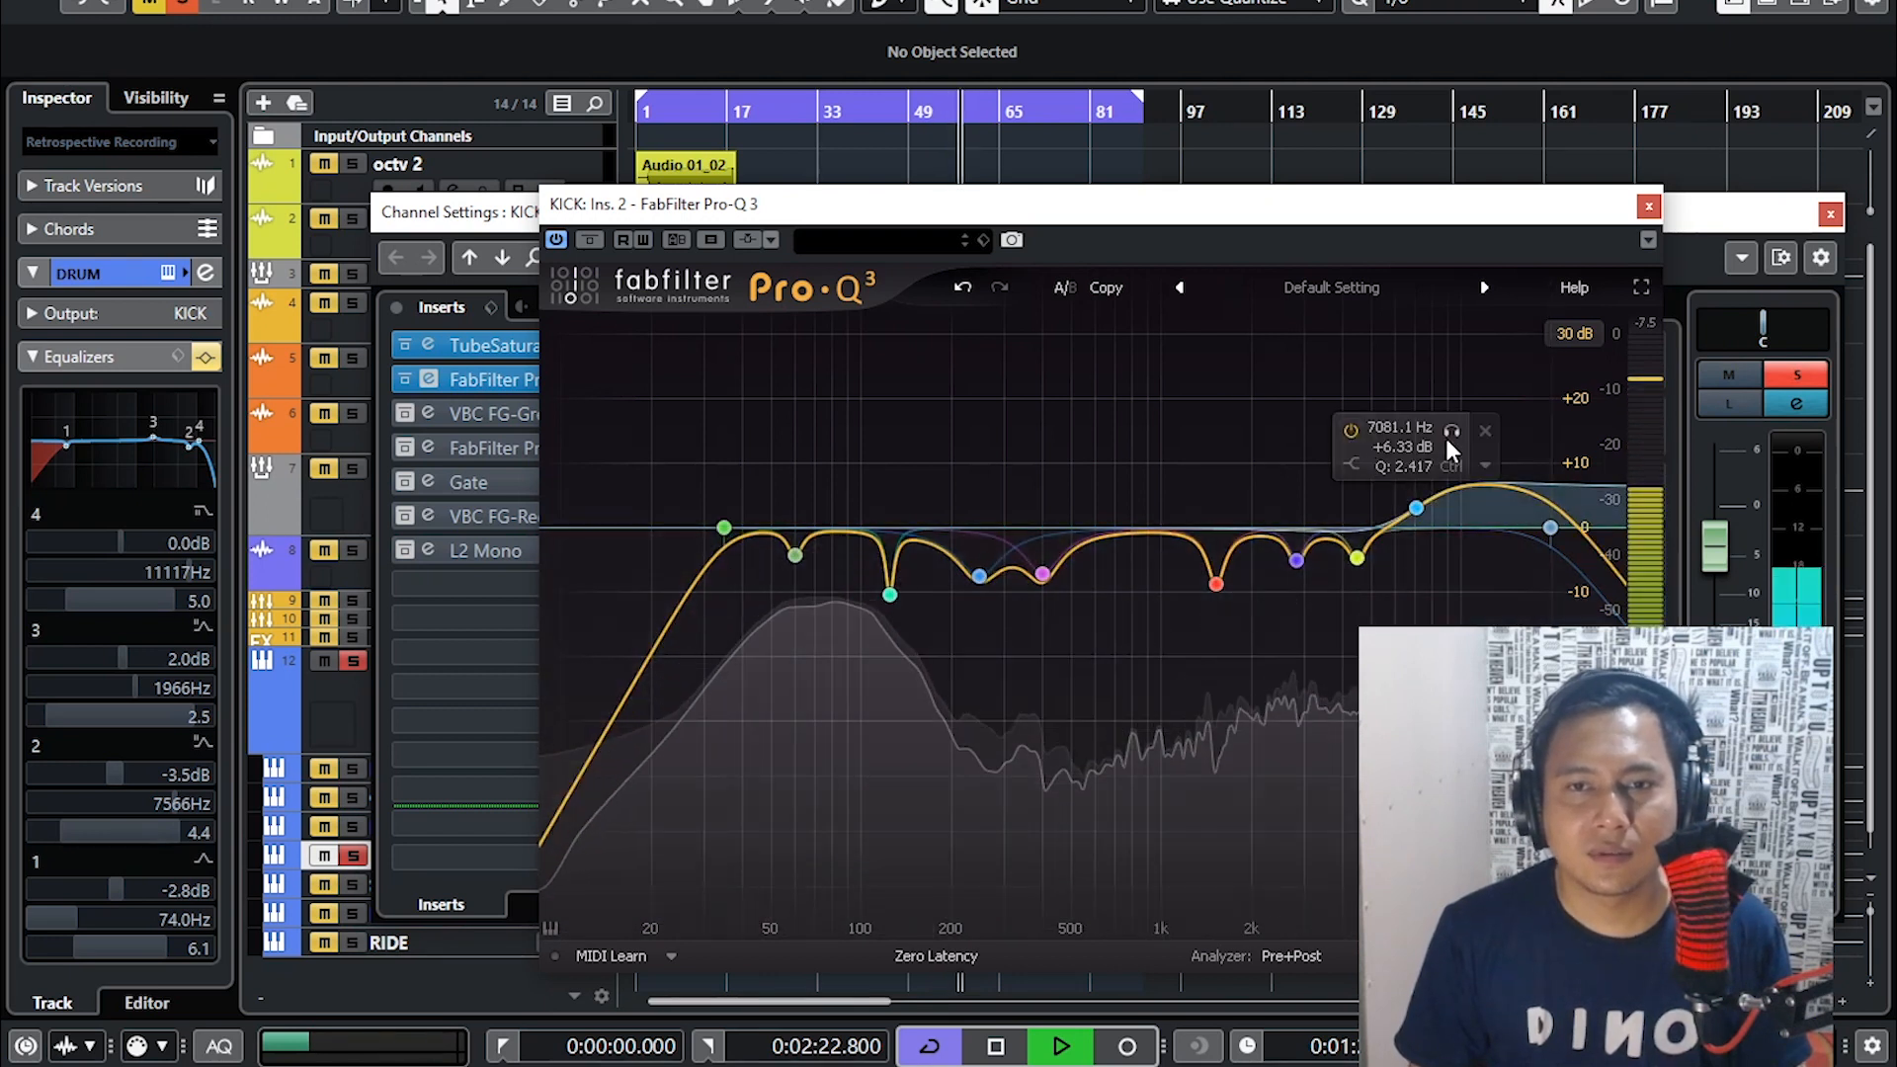
left_click(1448, 431)
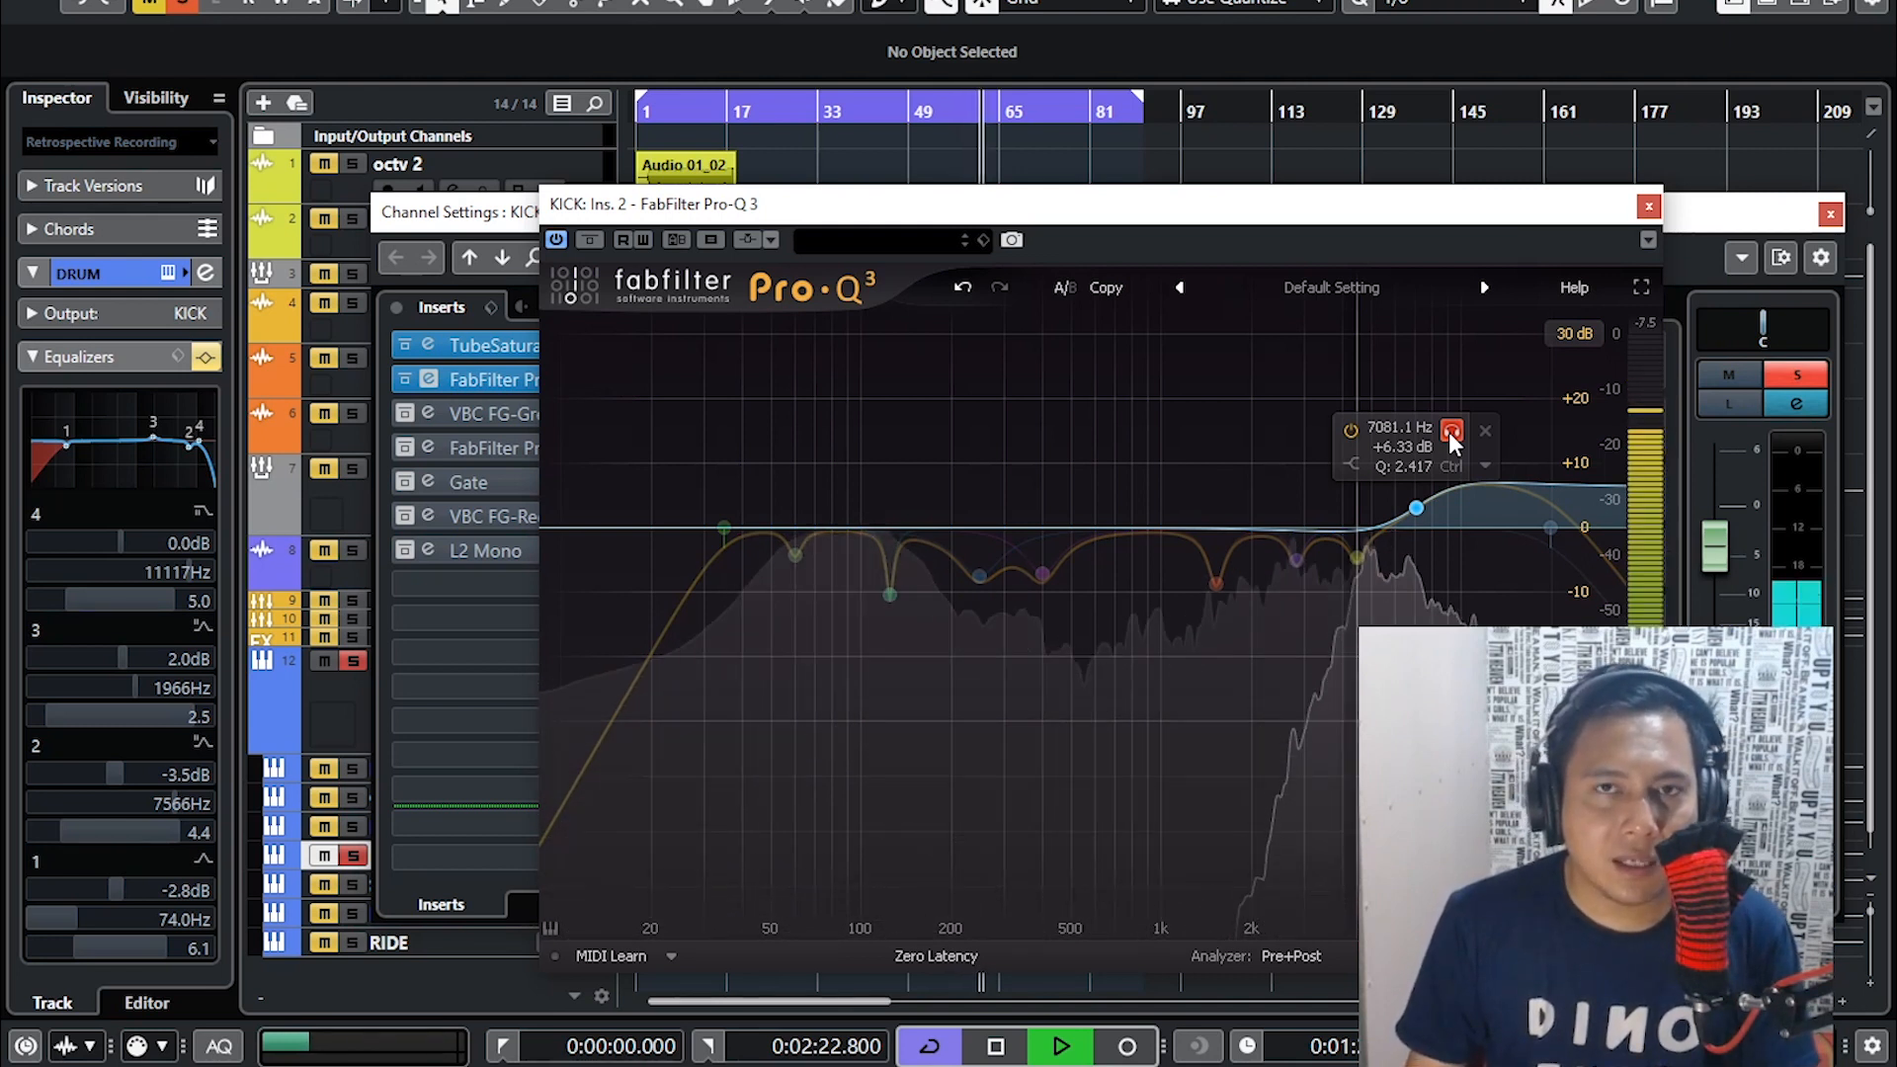
left_click(1448, 431)
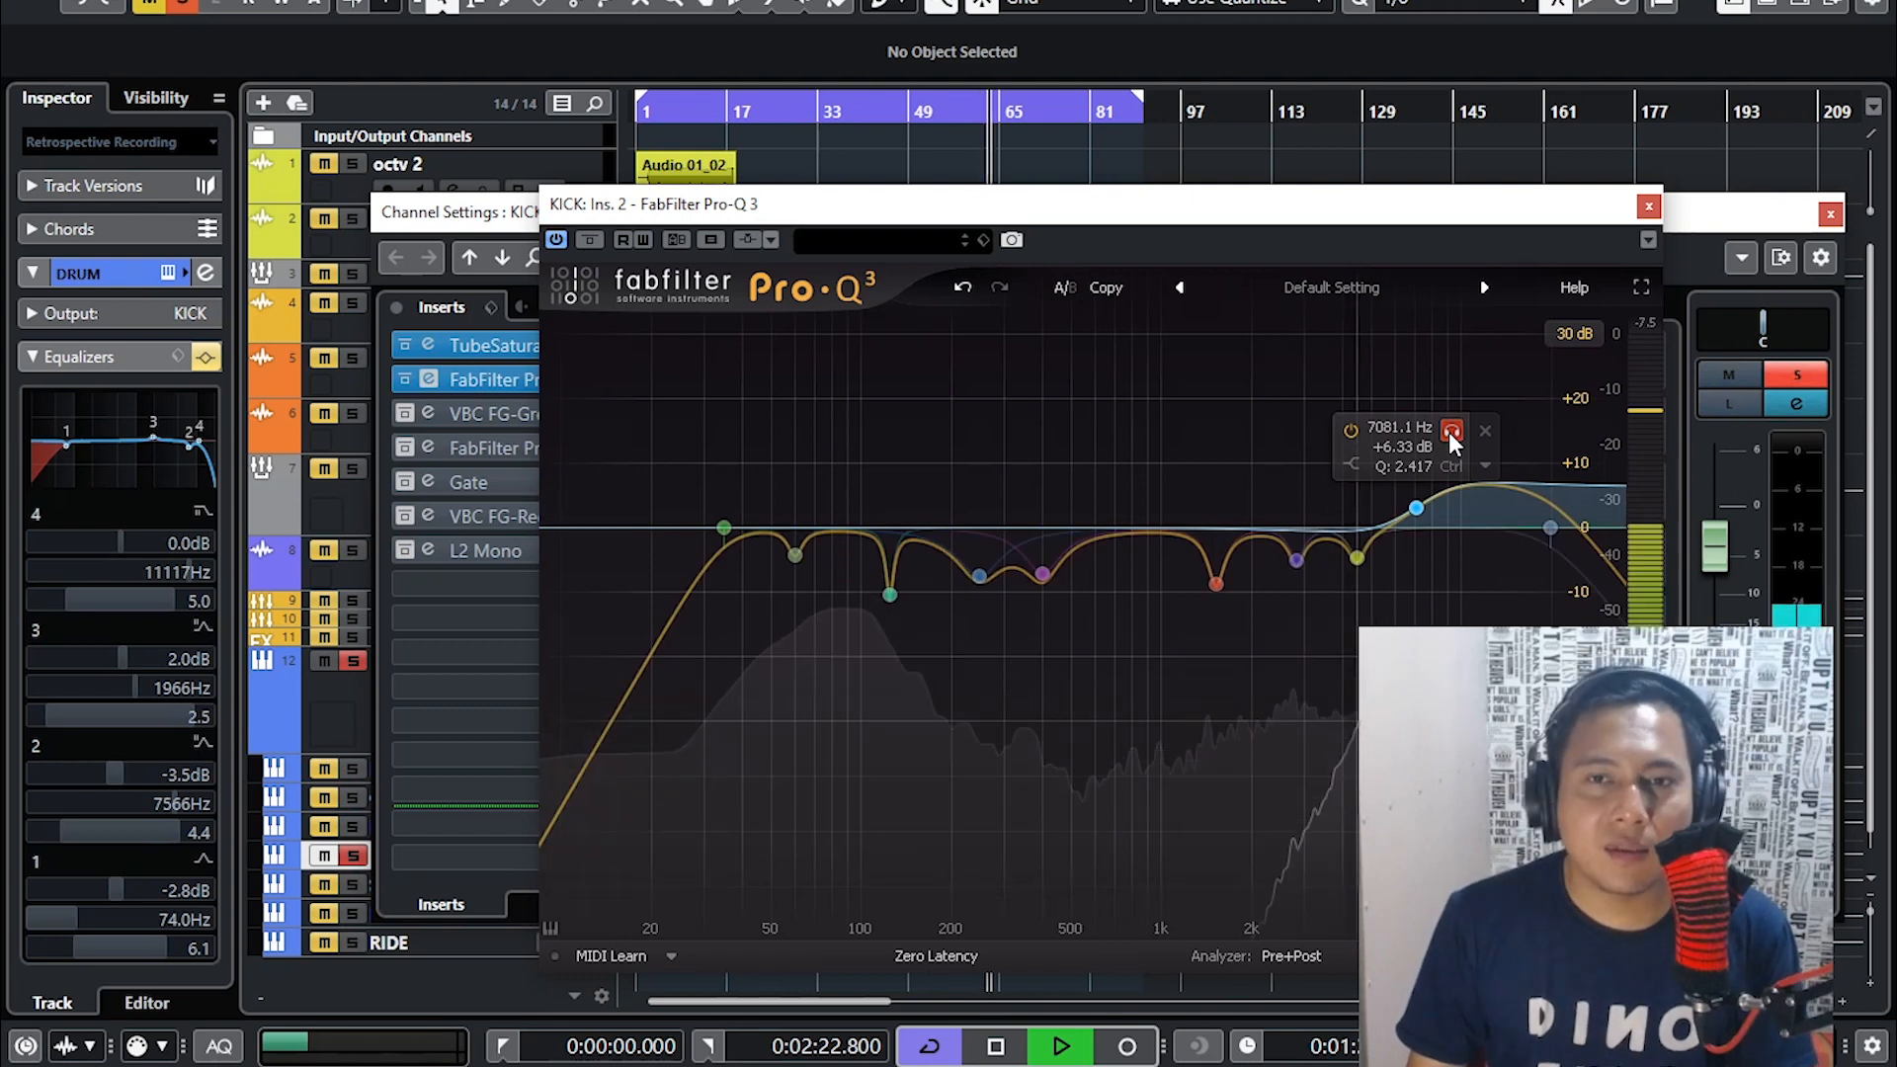
- Enable the VBC FG-Grey insert on KICK in place of the open EQ window, review its threshold, ratio and make-up gain, and close it
left_click(1649, 205)
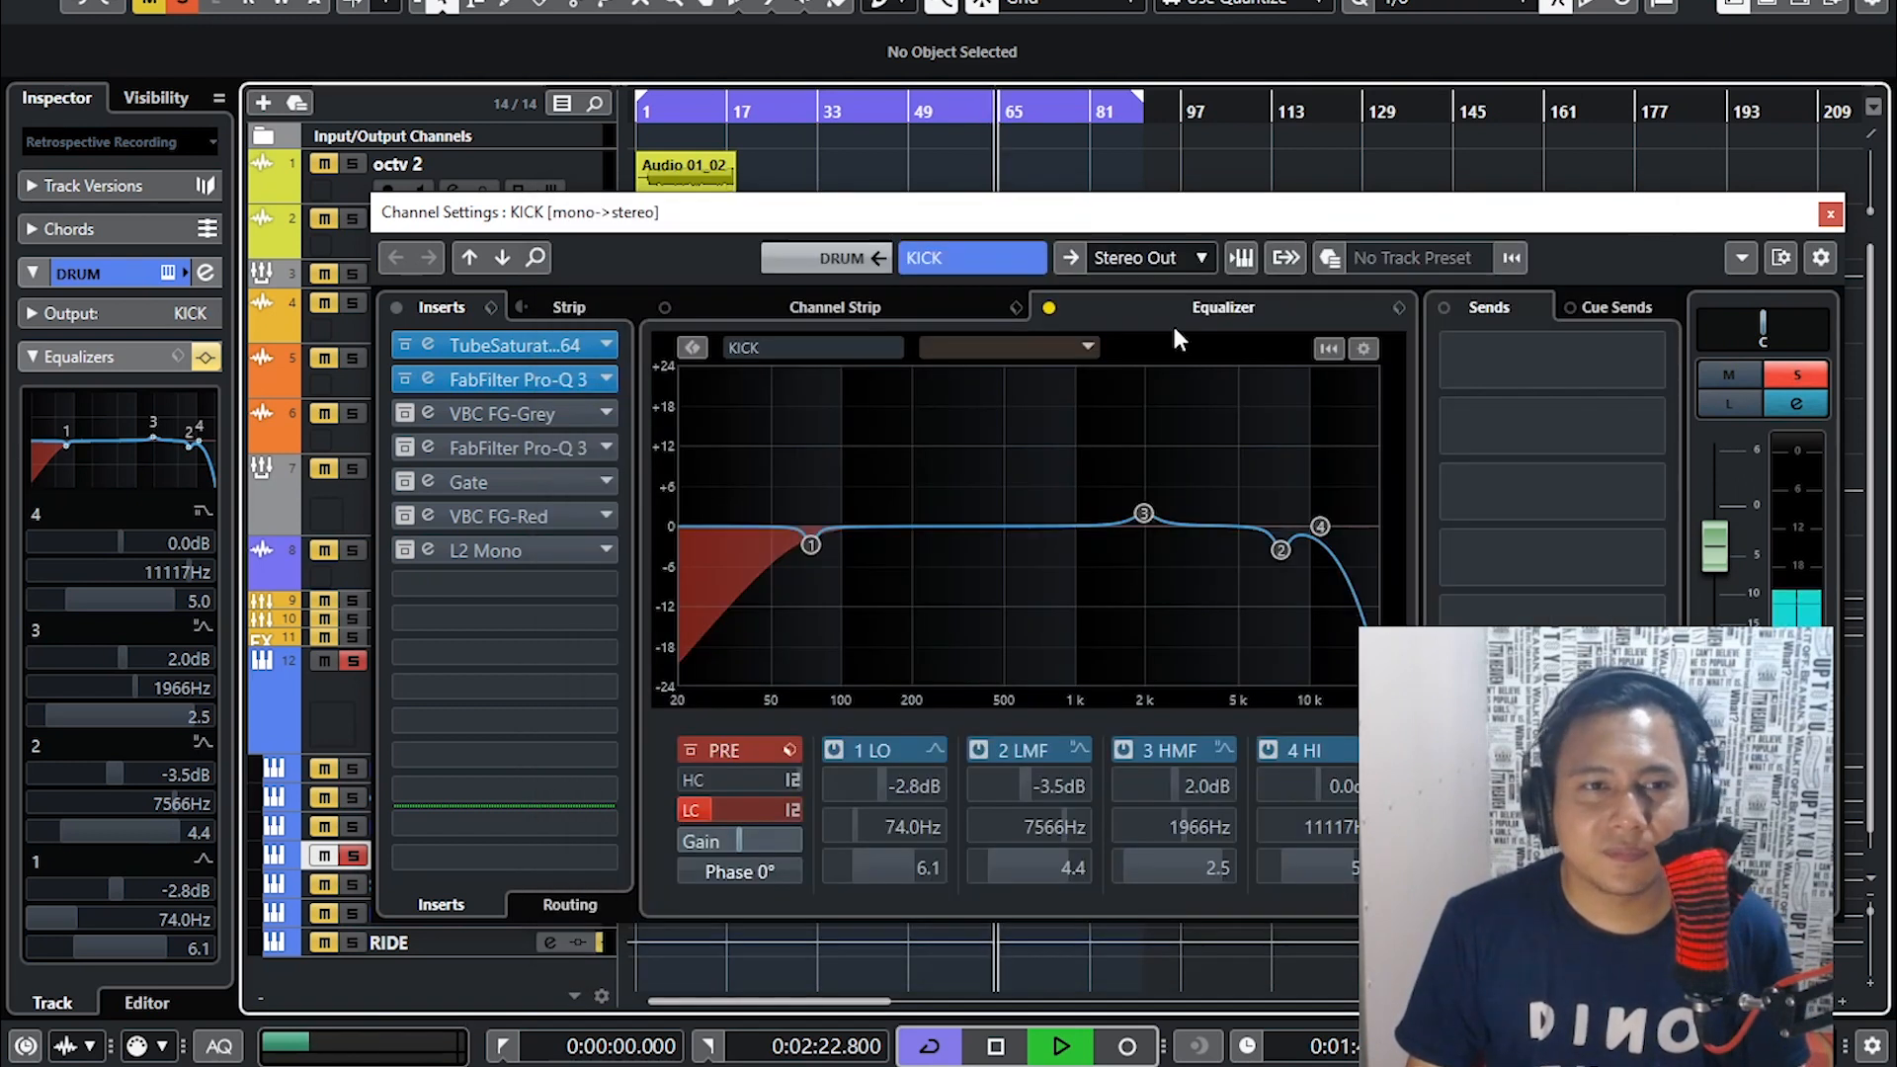
left_click(435, 417)
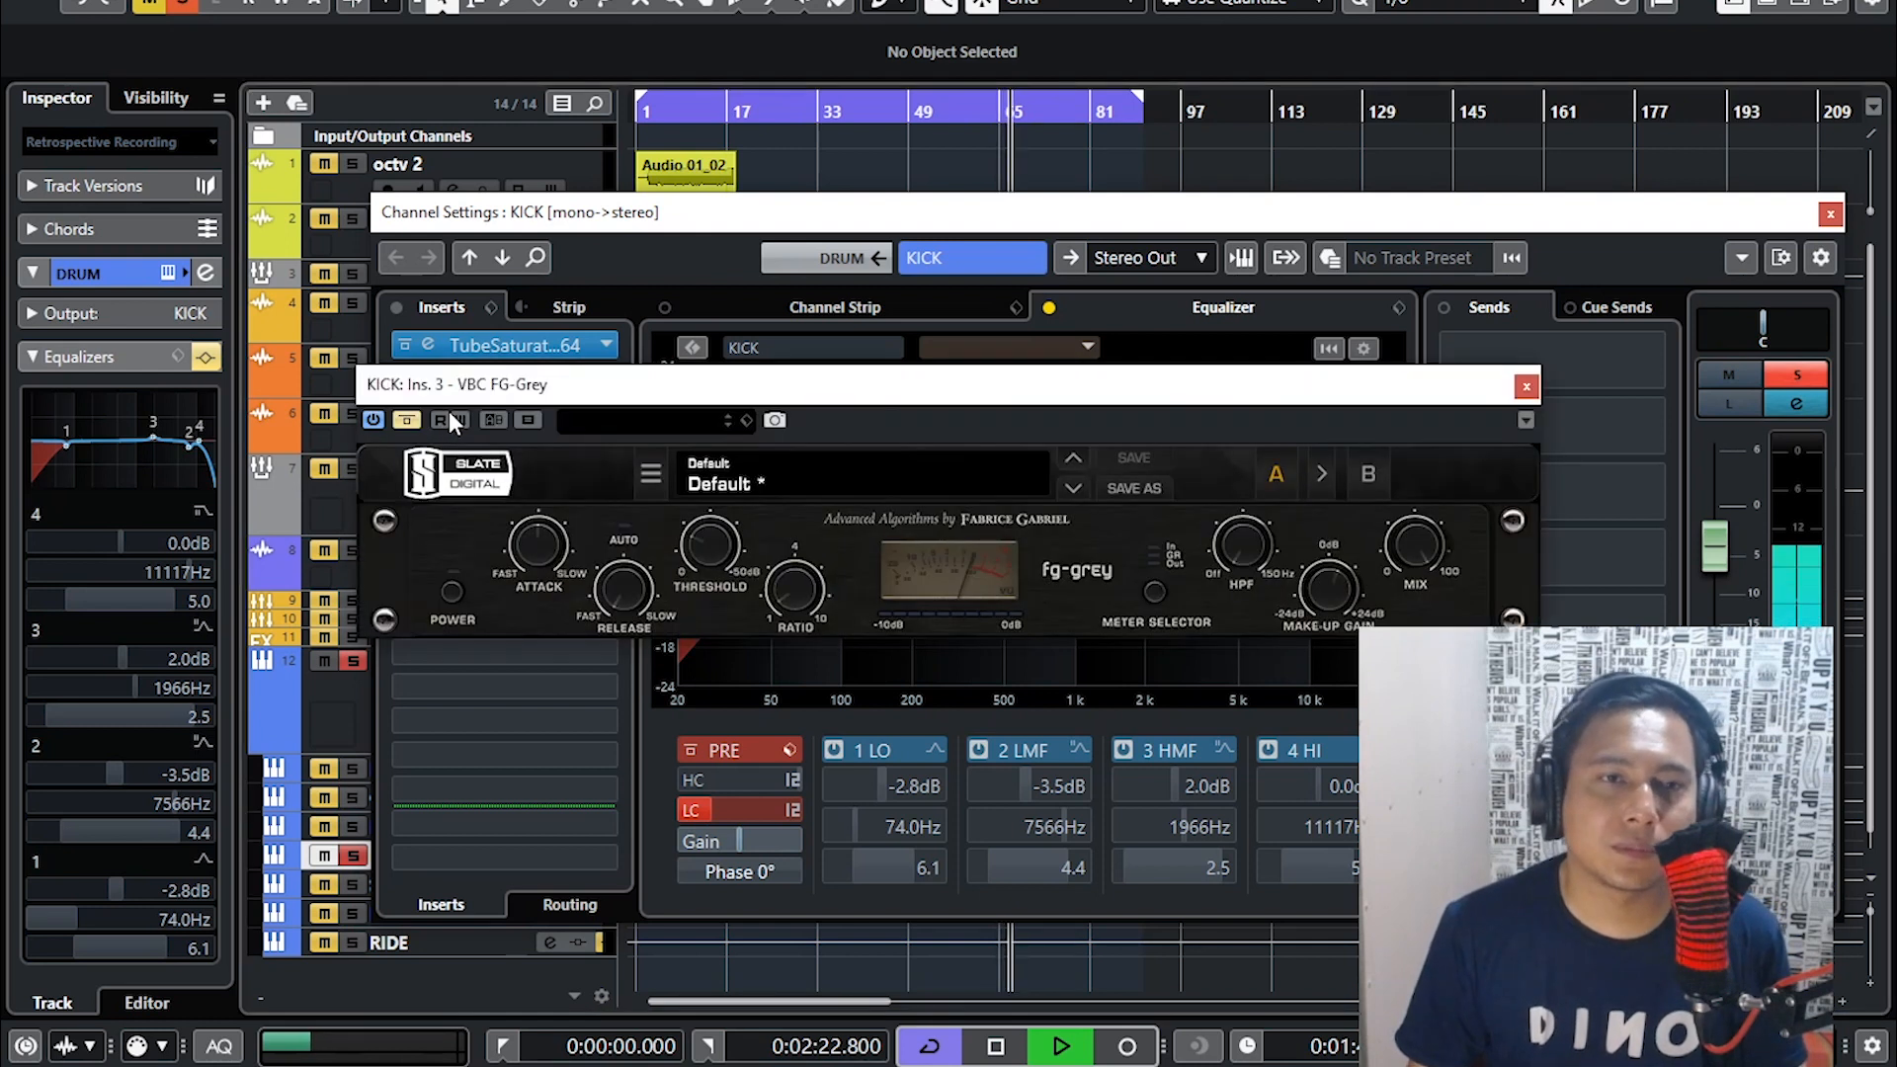
left_click(406, 421)
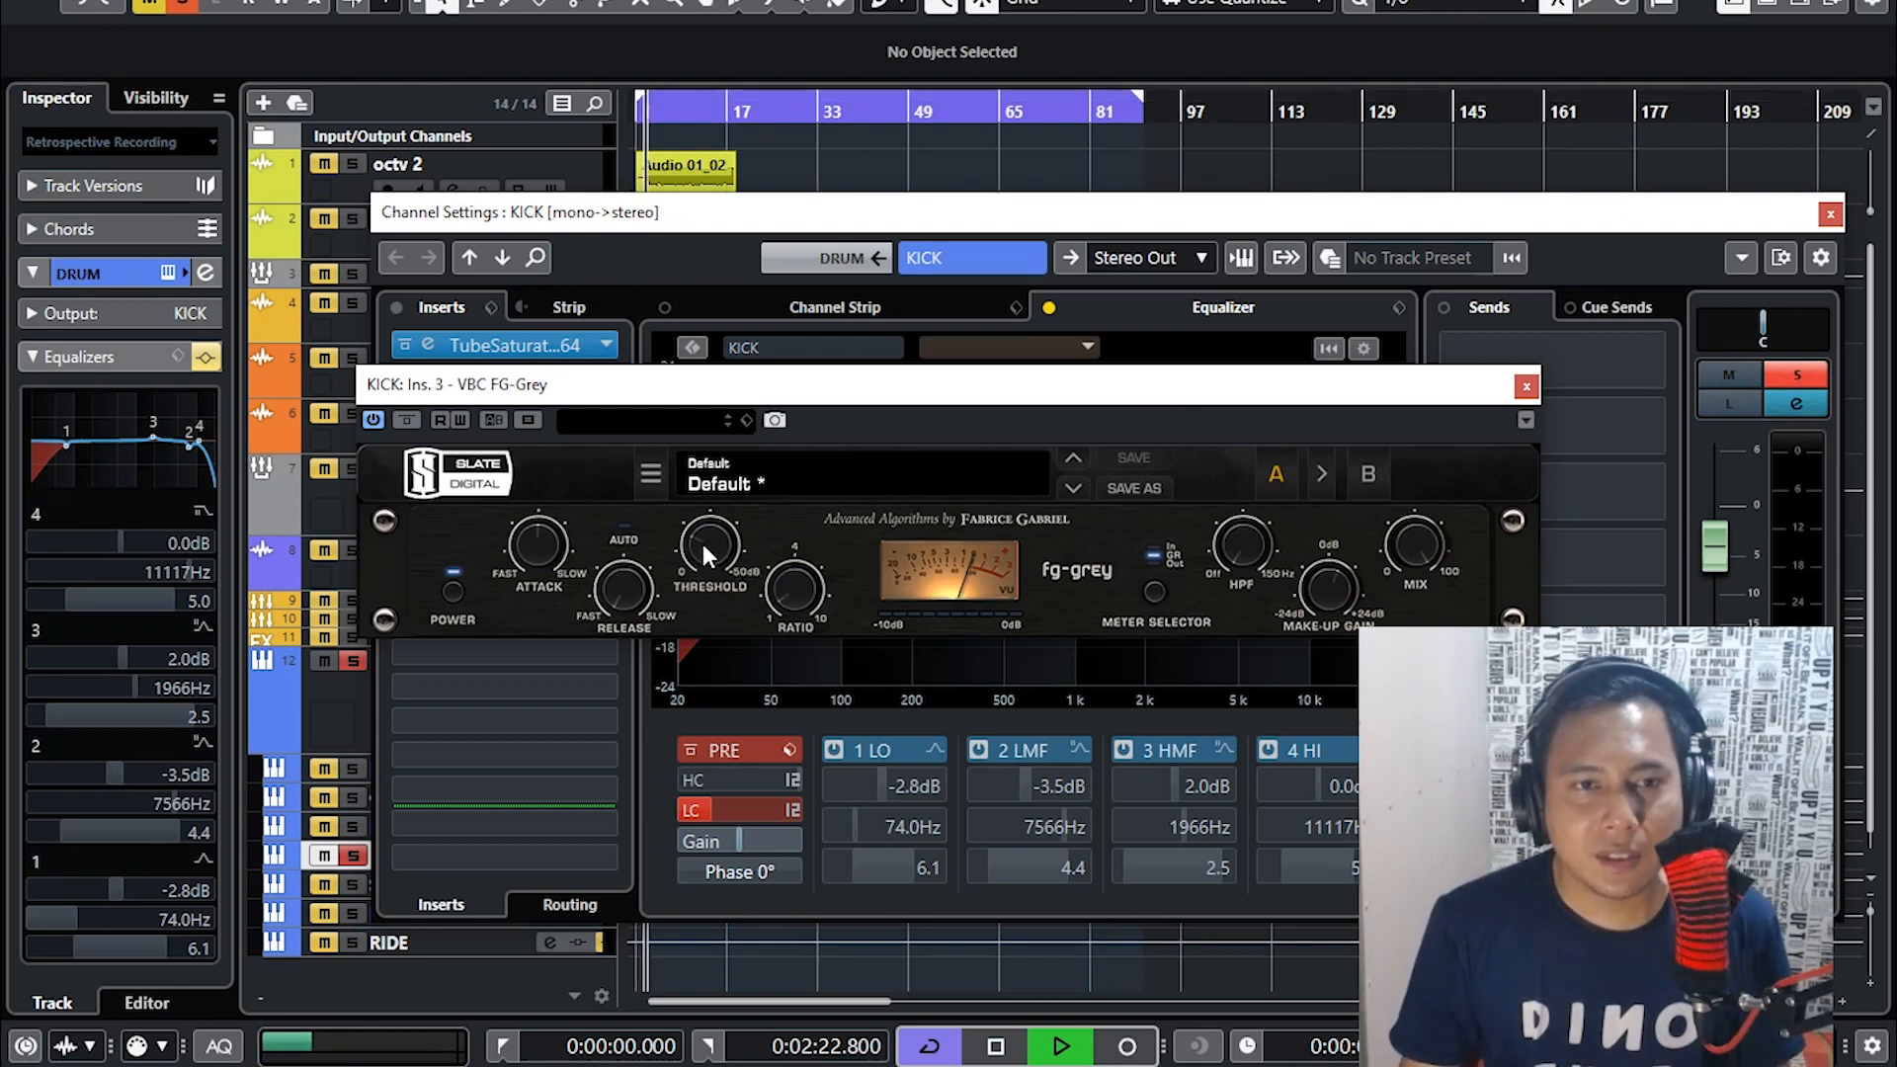
left_click(790, 607)
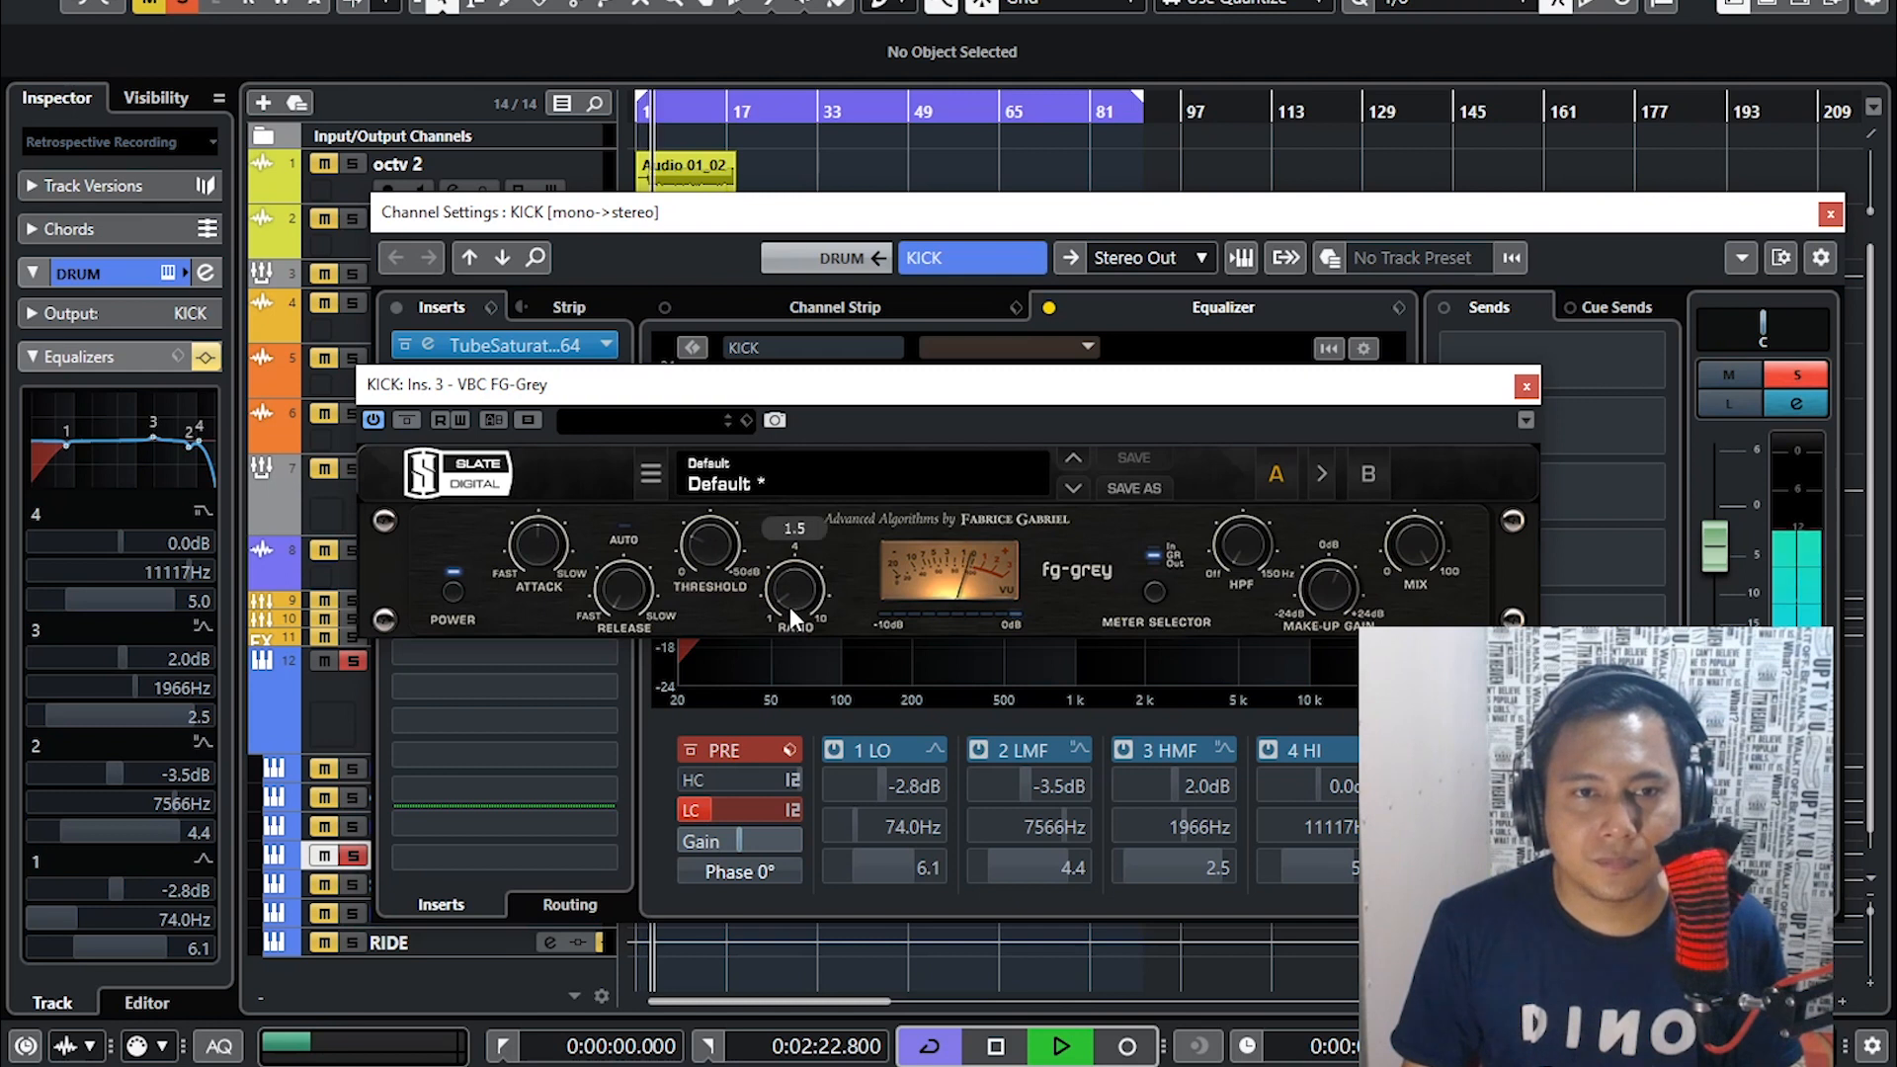
mouse_move(711, 552)
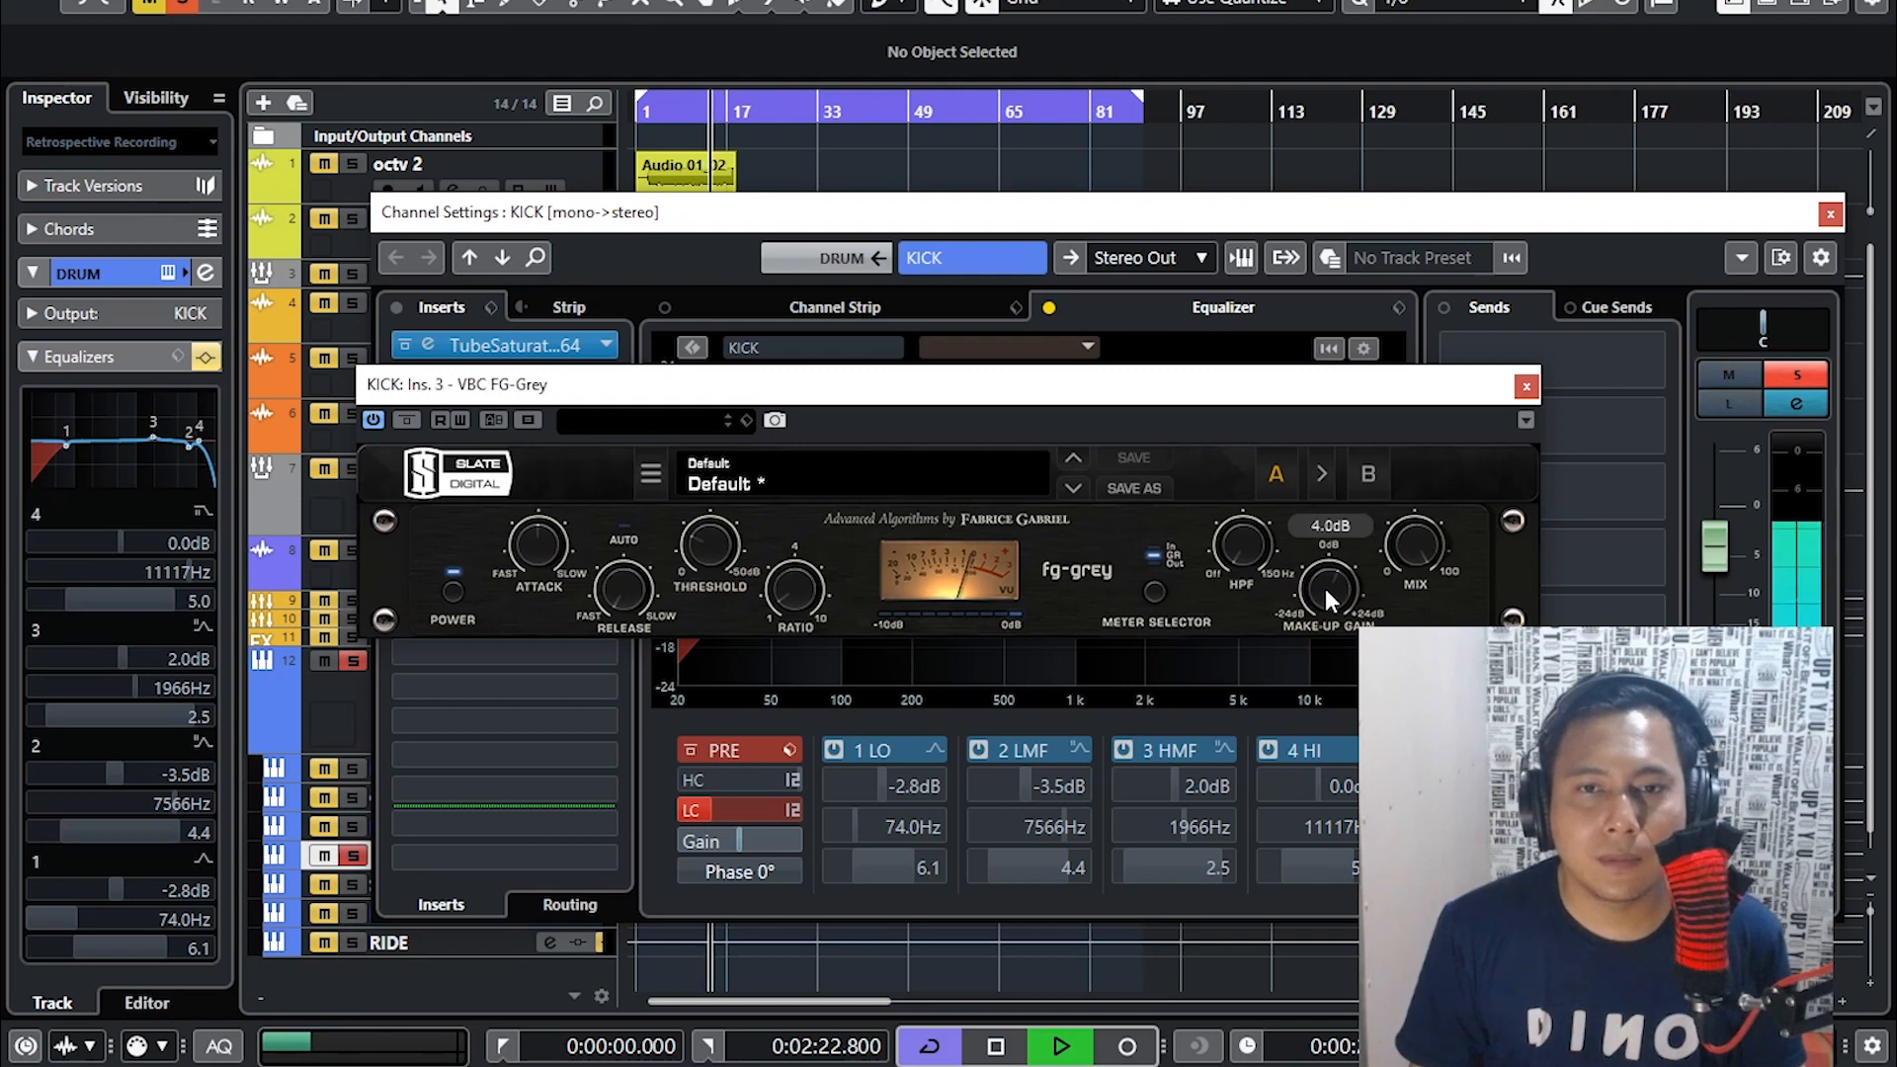
left_click(1526, 385)
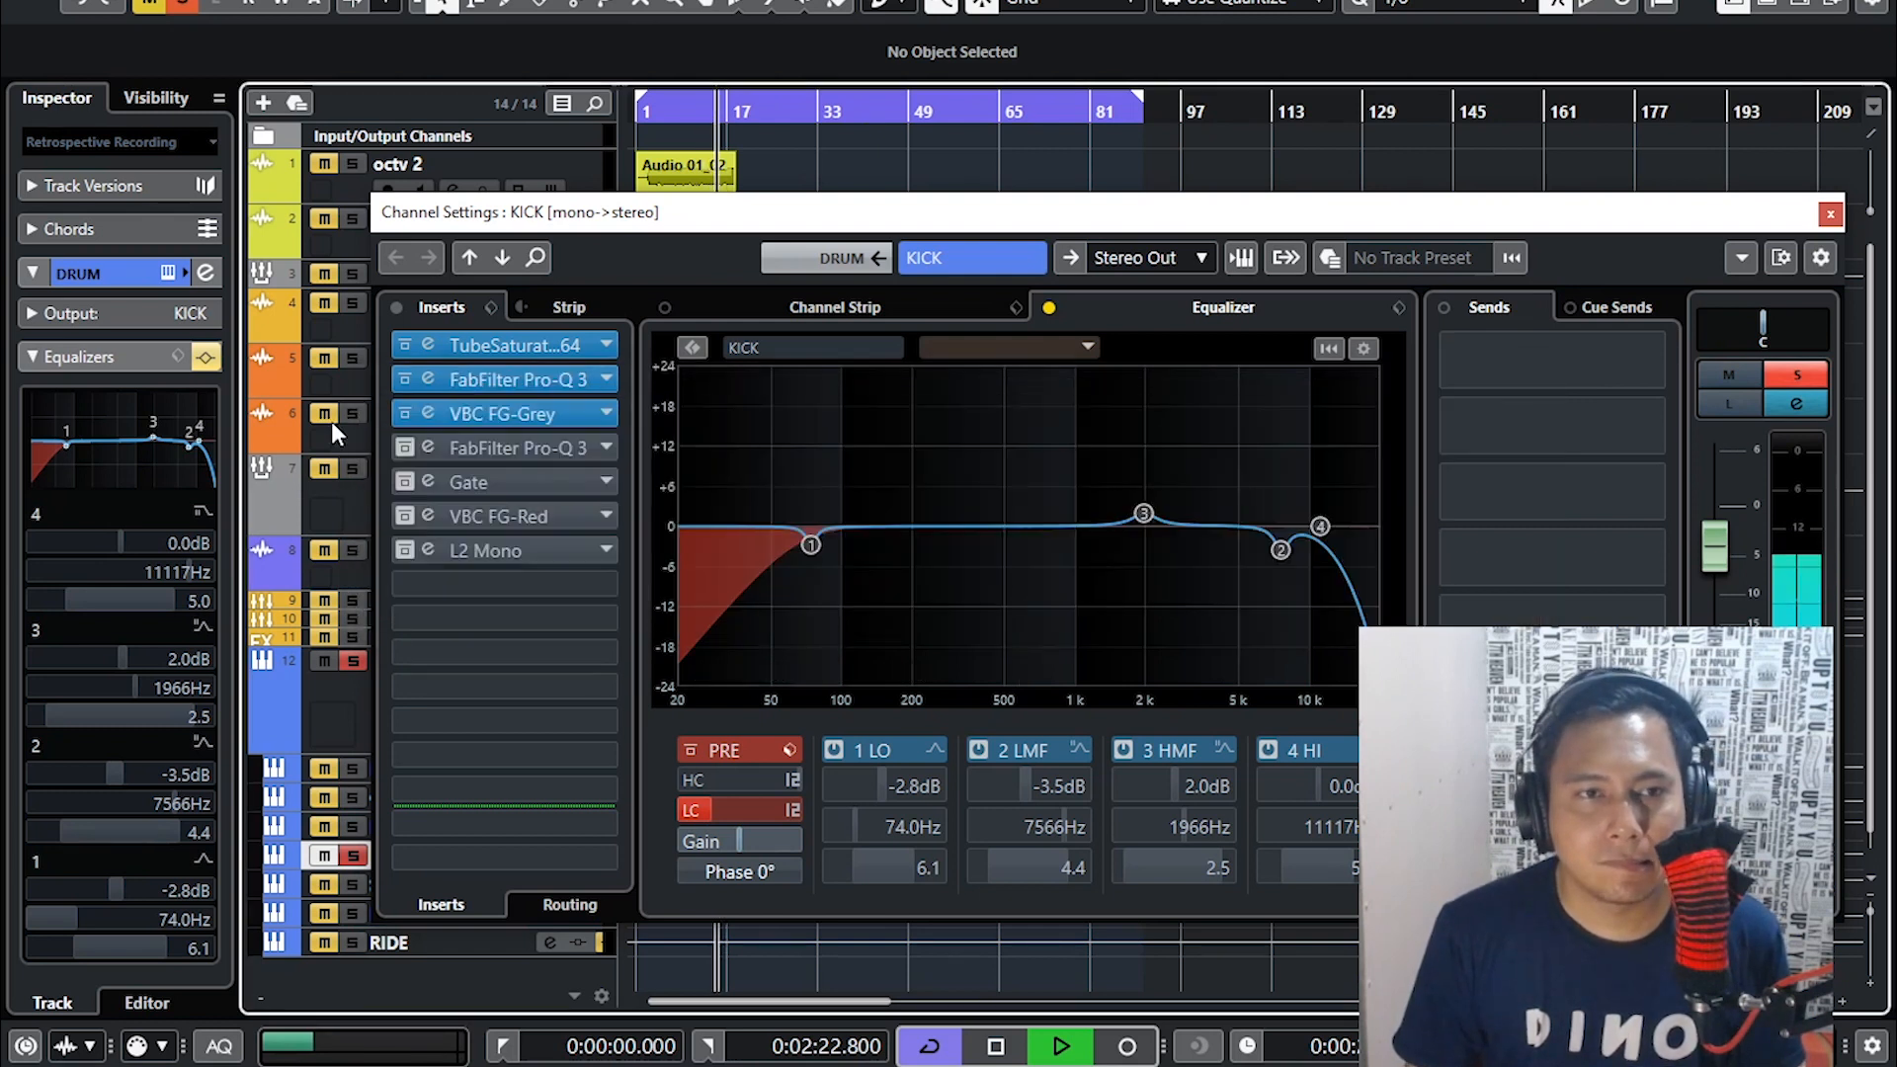
- Open the second FabFilter Pro-Q 3 insert on KICK, move its window clear of the insert list and enable it
left_click(435, 444)
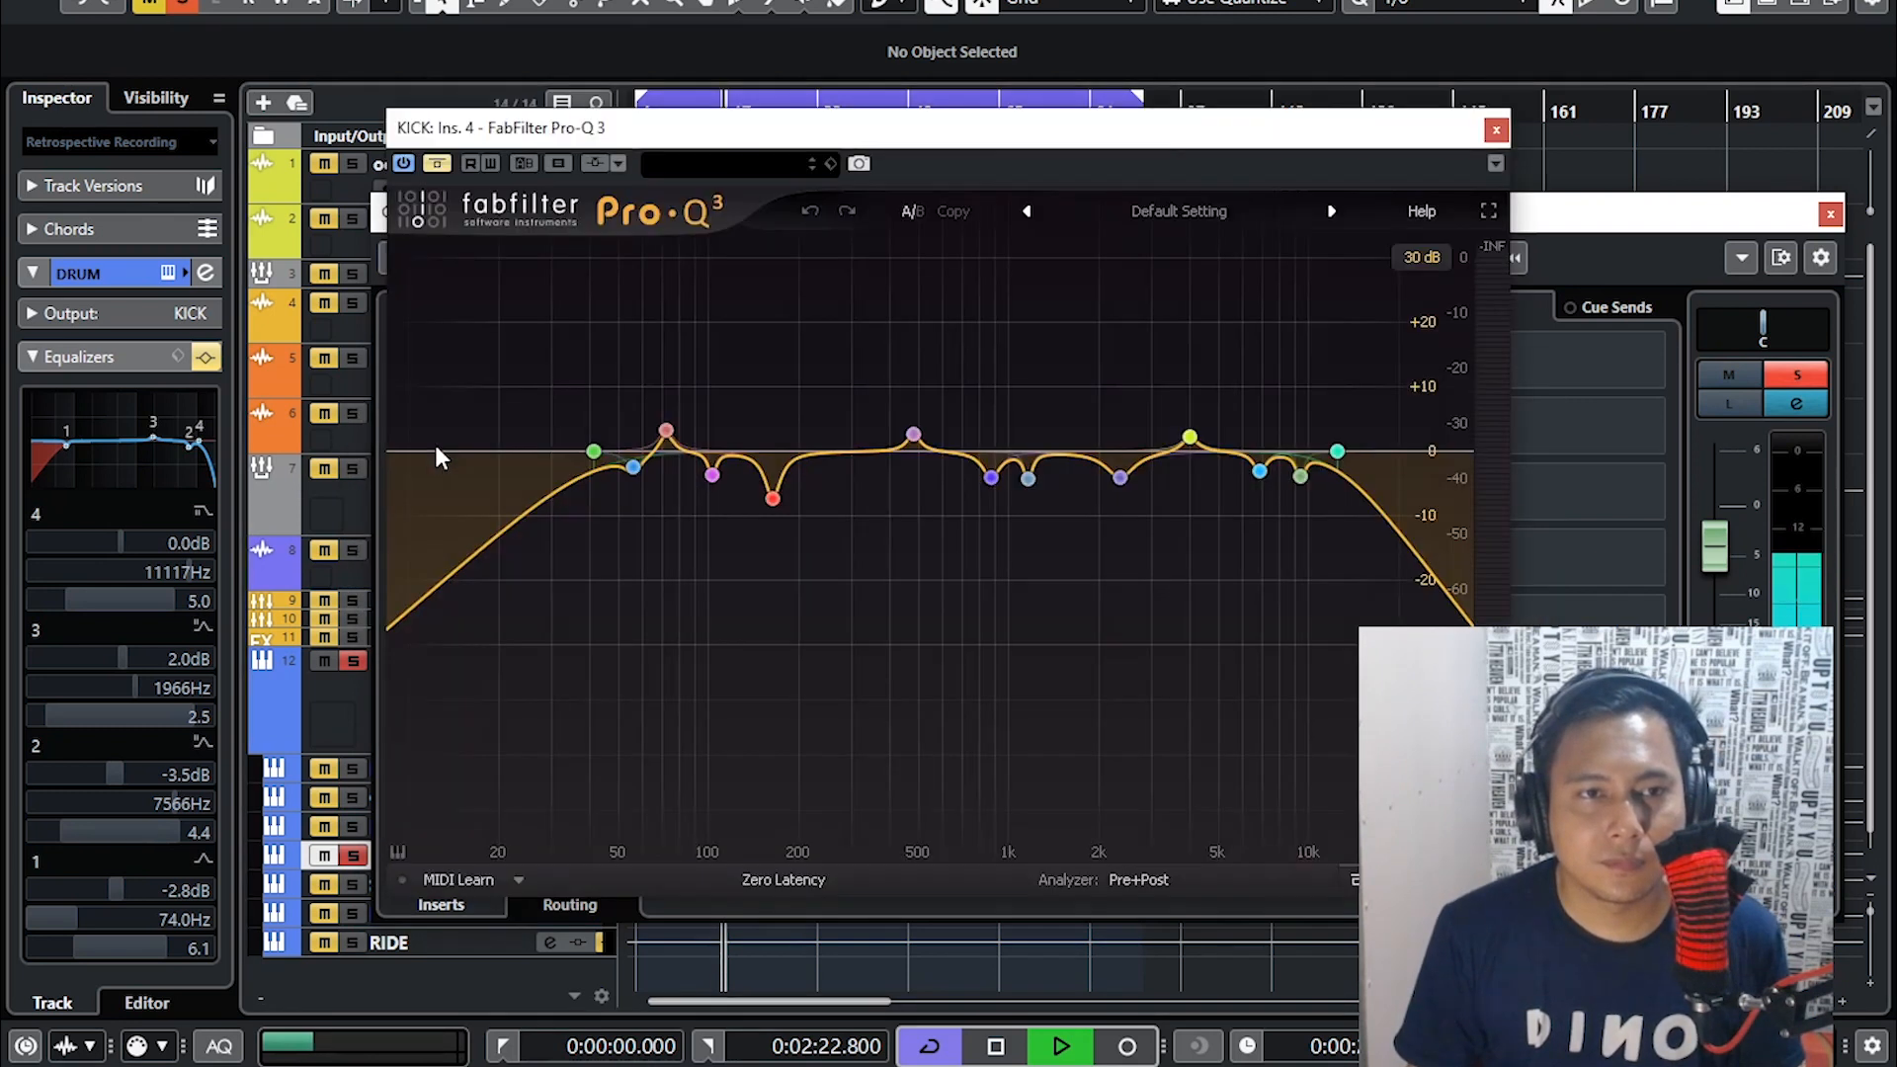
left_click_drag(1386, 155, 1734, 281)
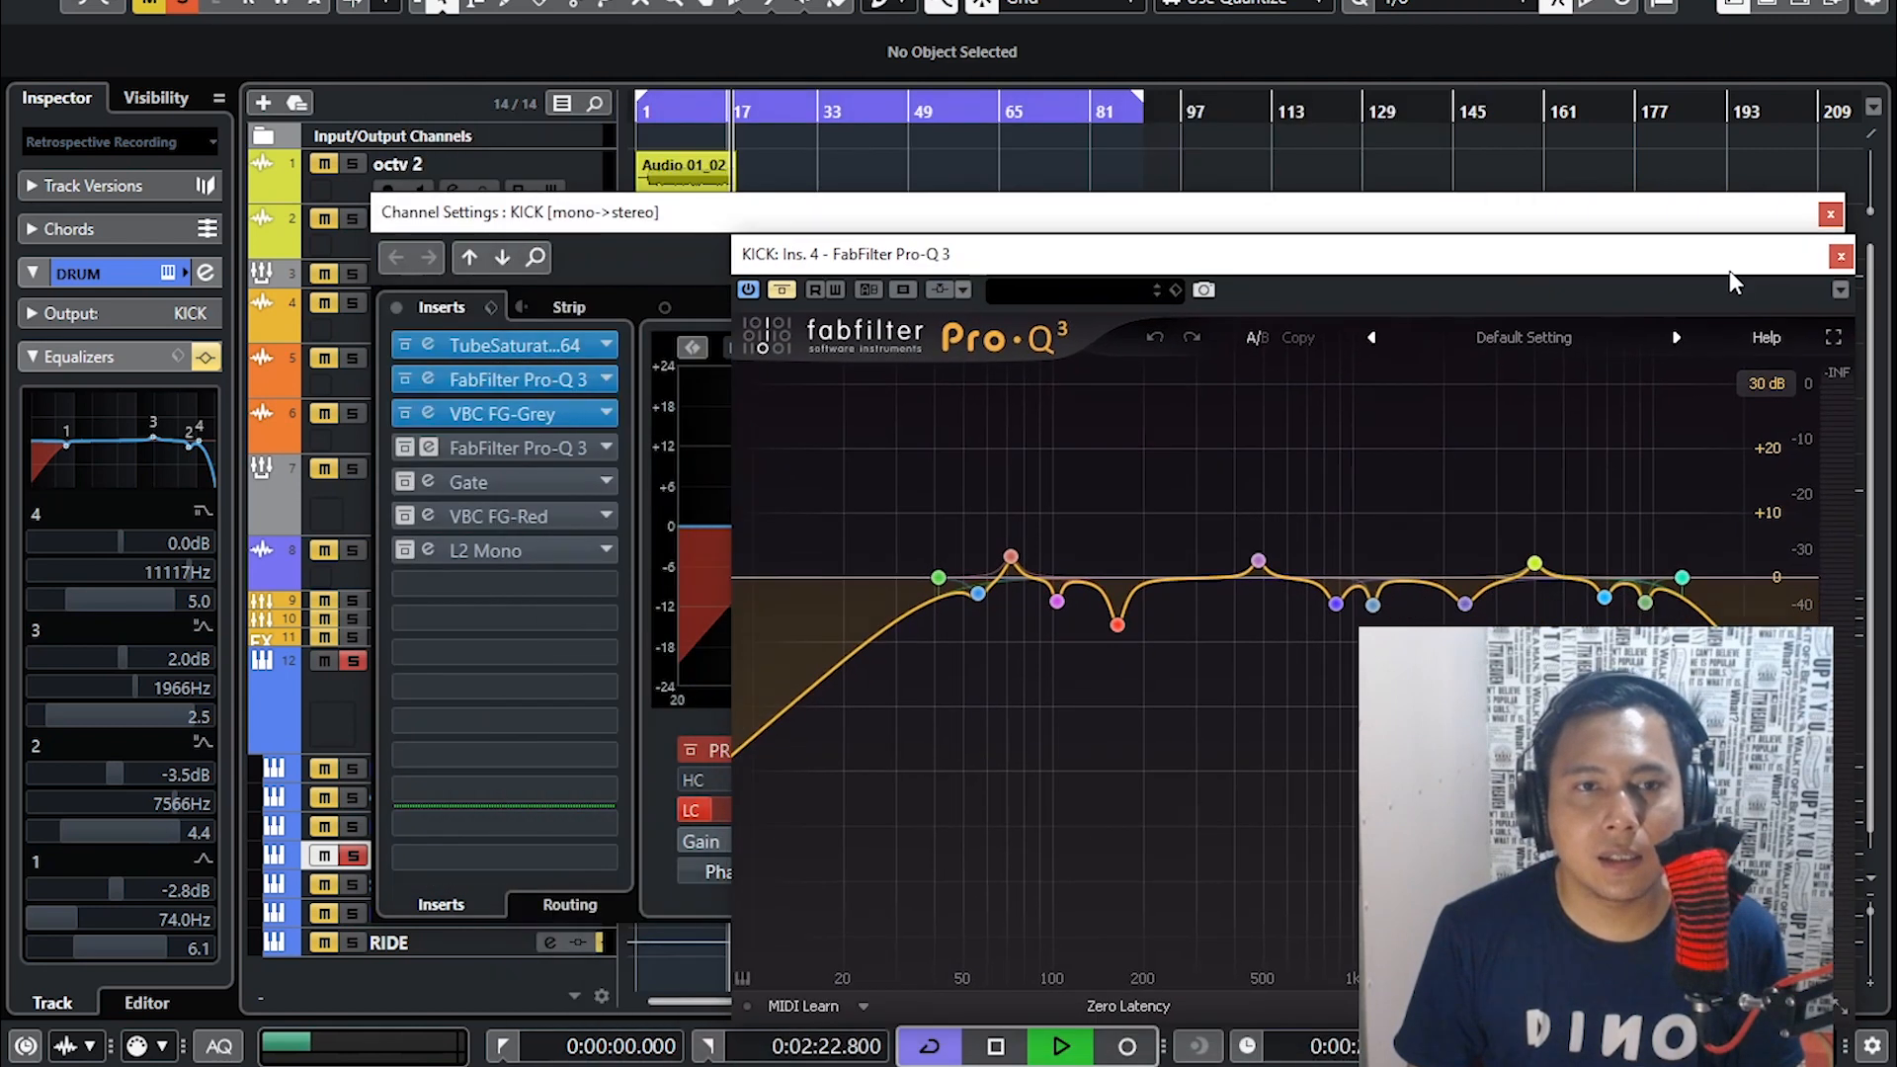
left_click(781, 289)
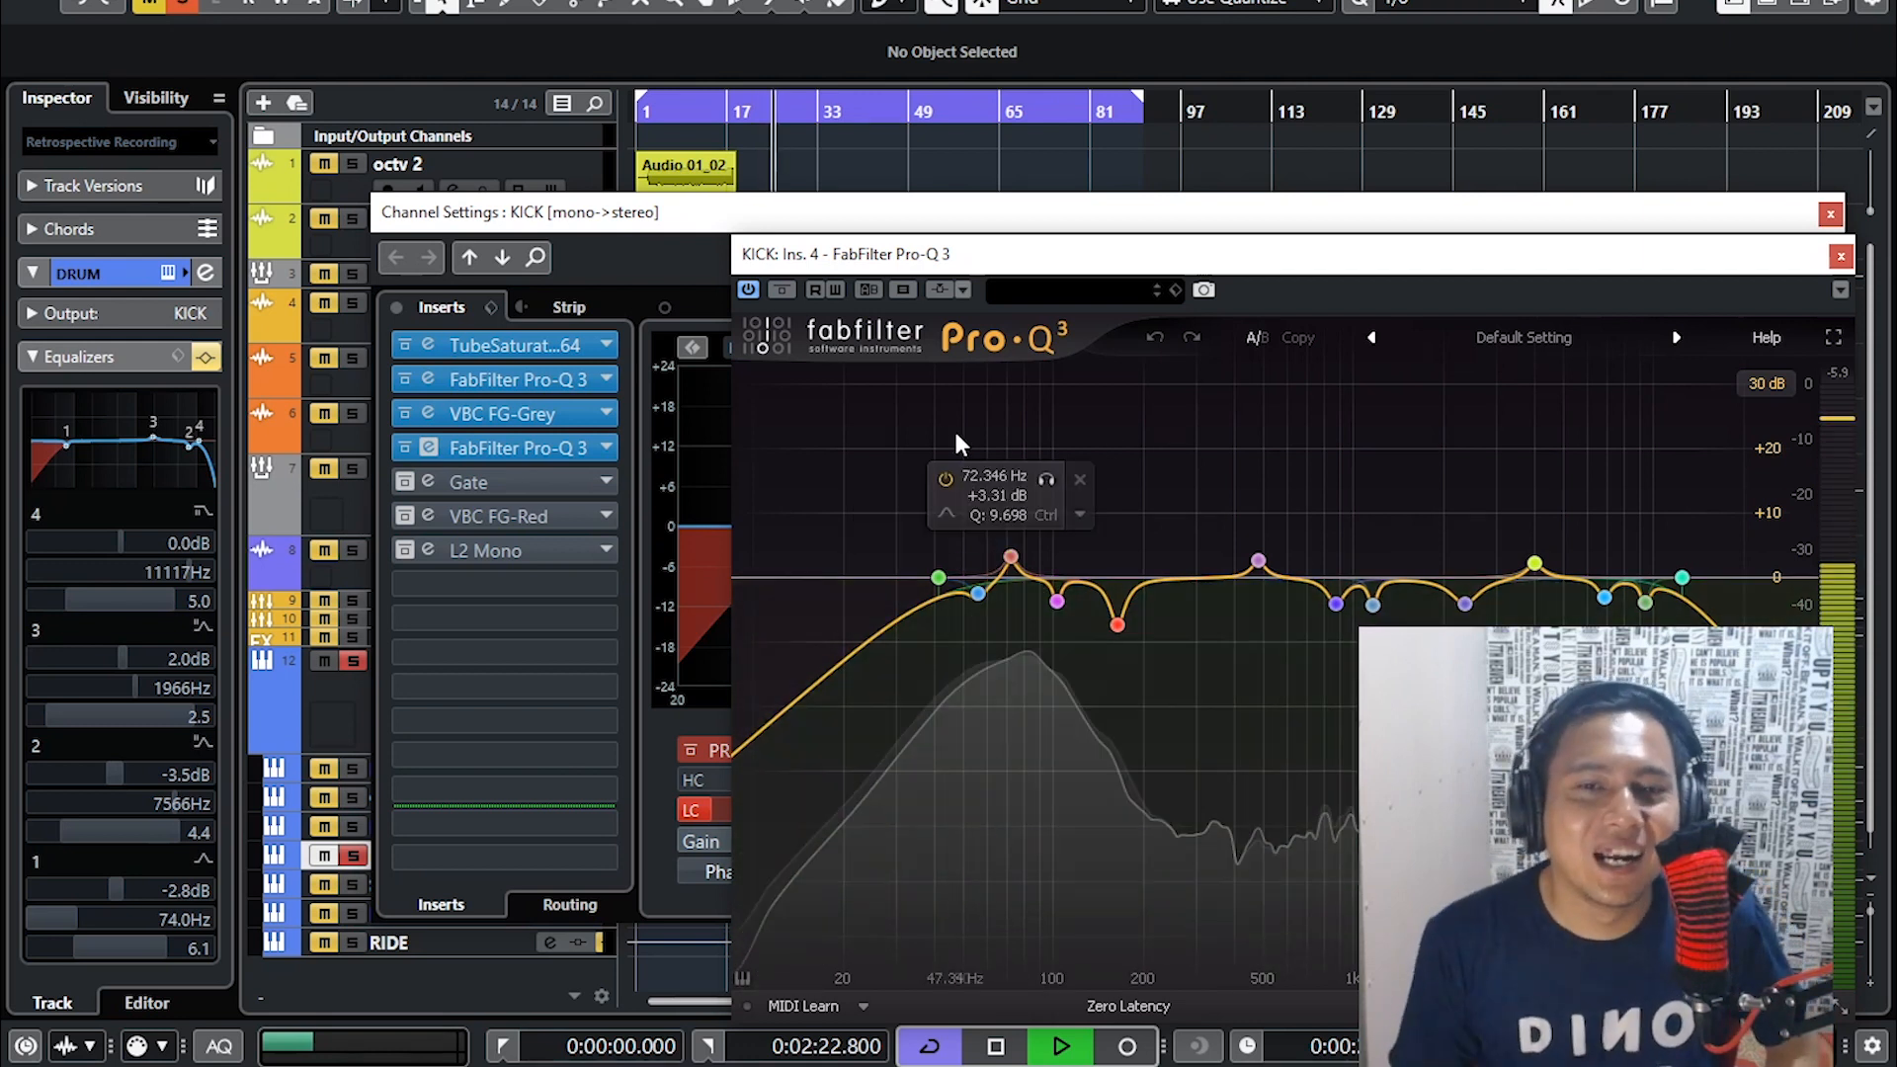
- Audition the 41.520 Hz low-cut band in solo, moving the editor window up for a full view of the curve
left_click(973, 507)
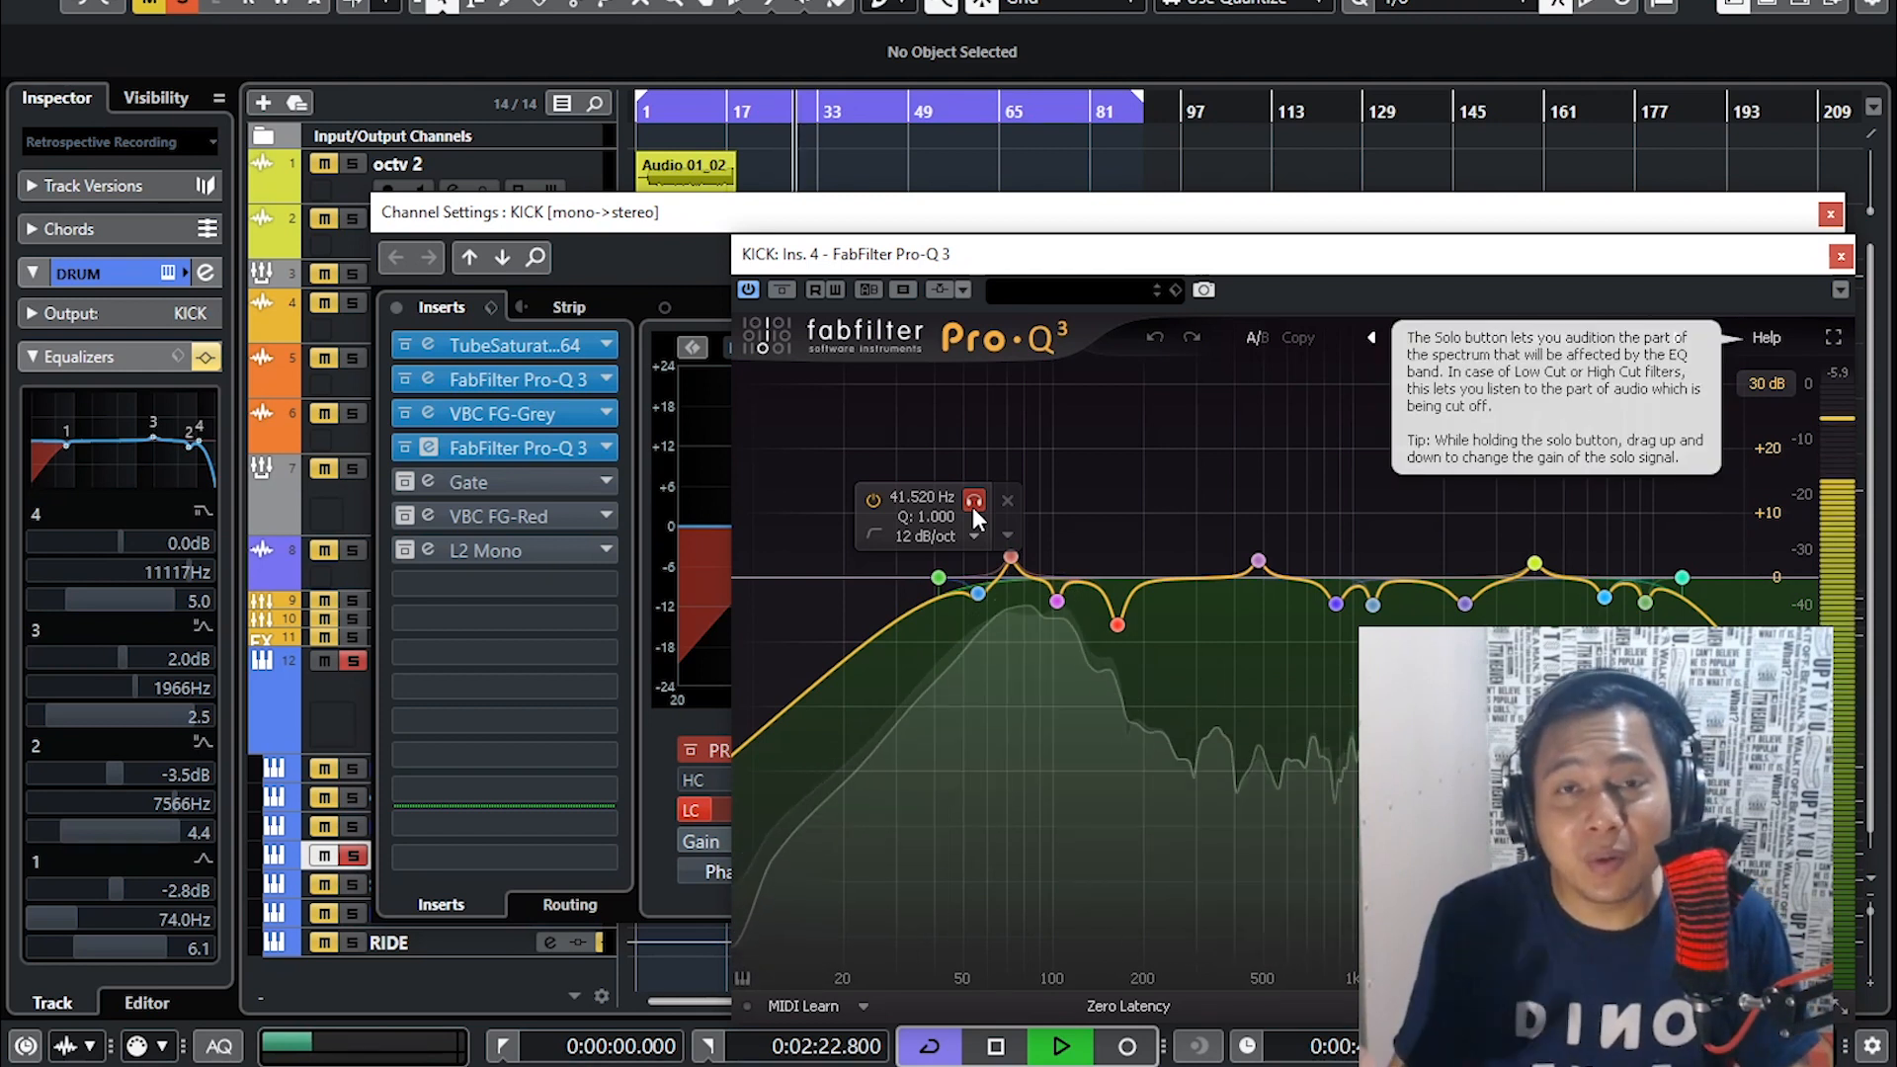
left_click(975, 501)
left_click_drag(1198, 261, 1106, 151)
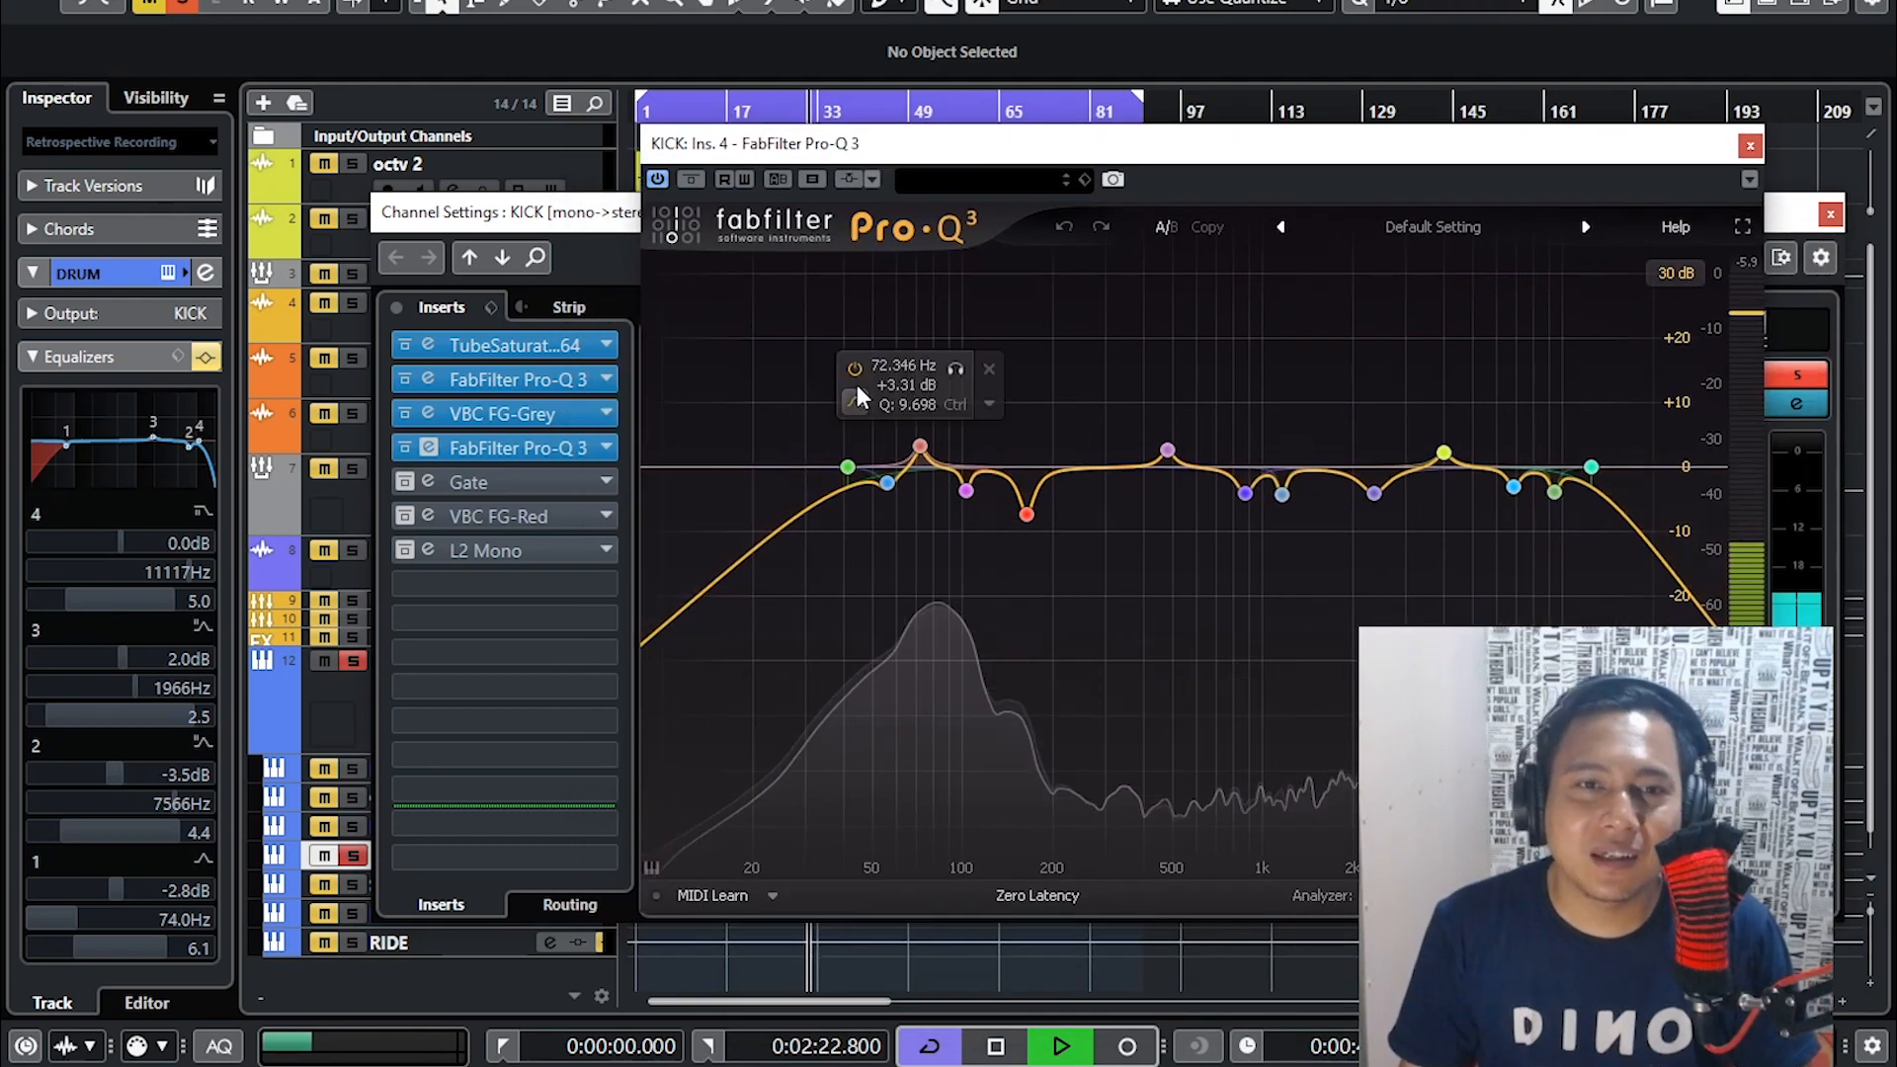
left_click(874, 395)
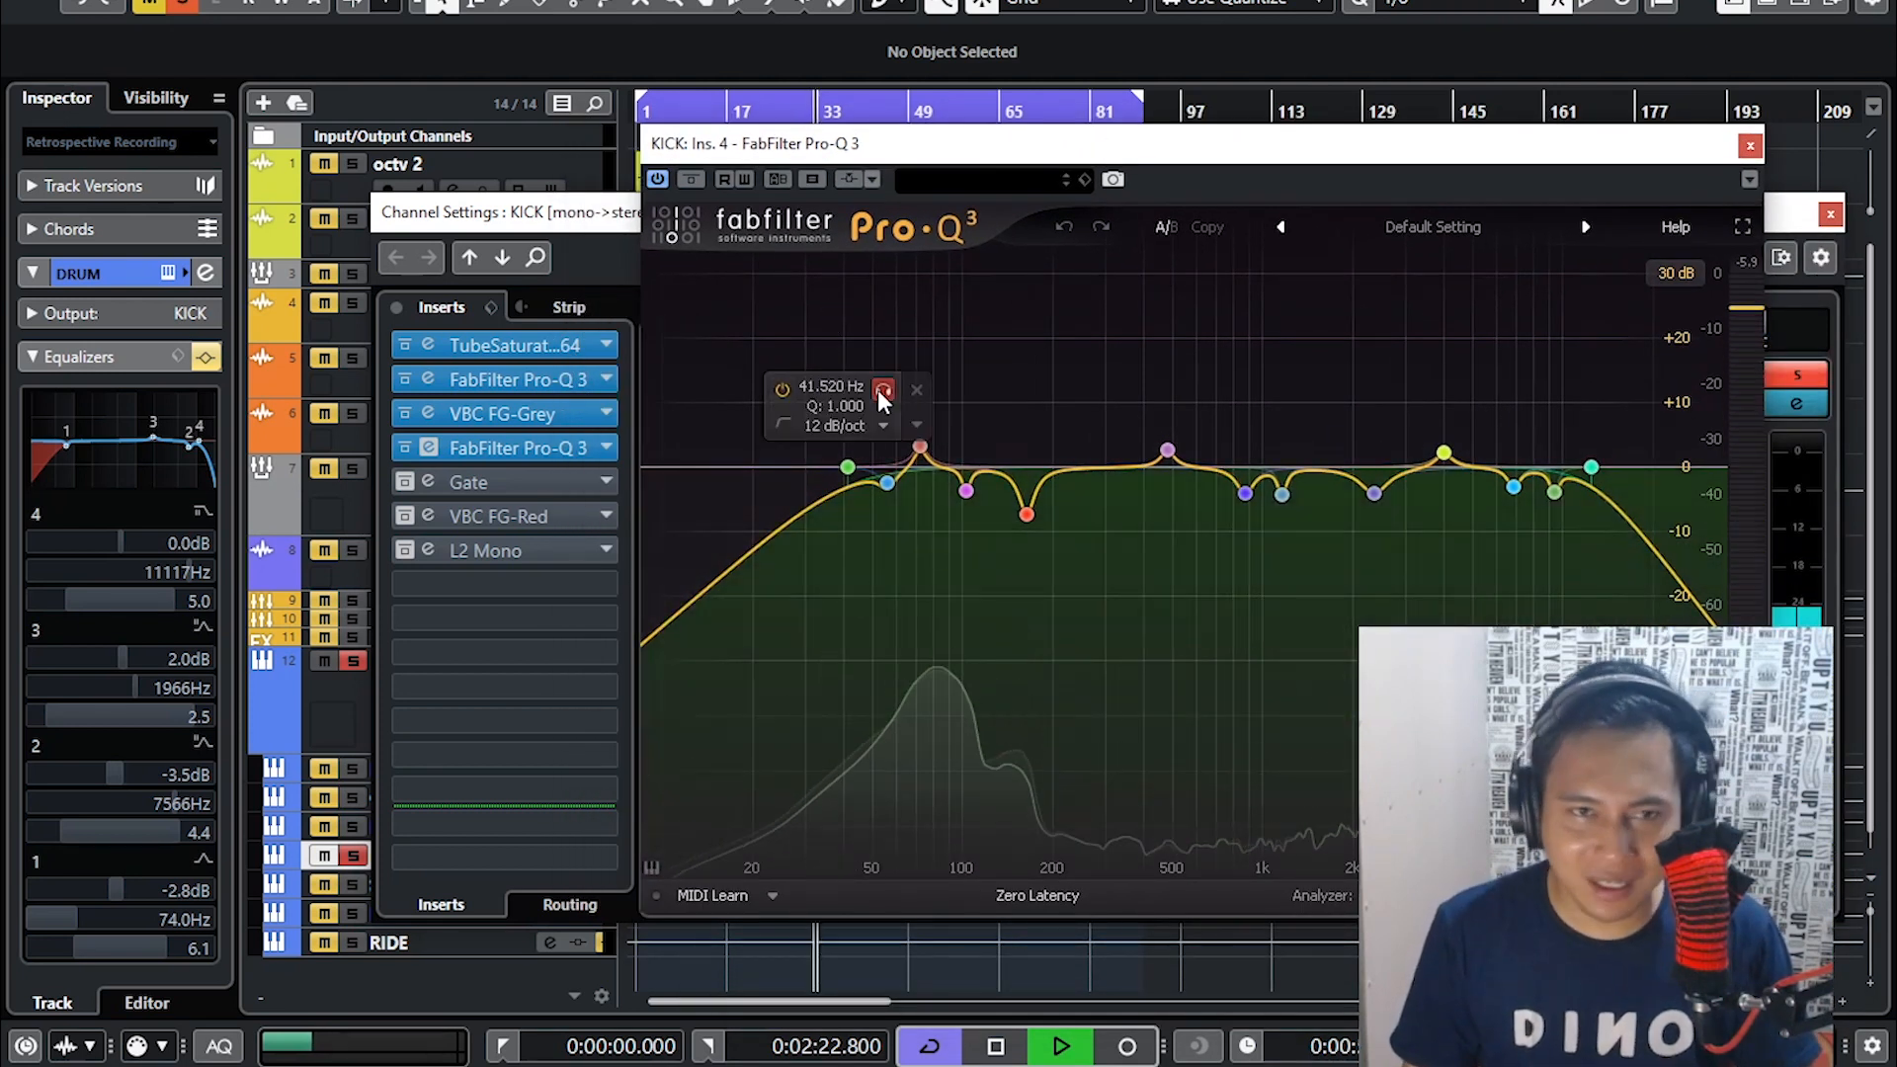
left_click(879, 392)
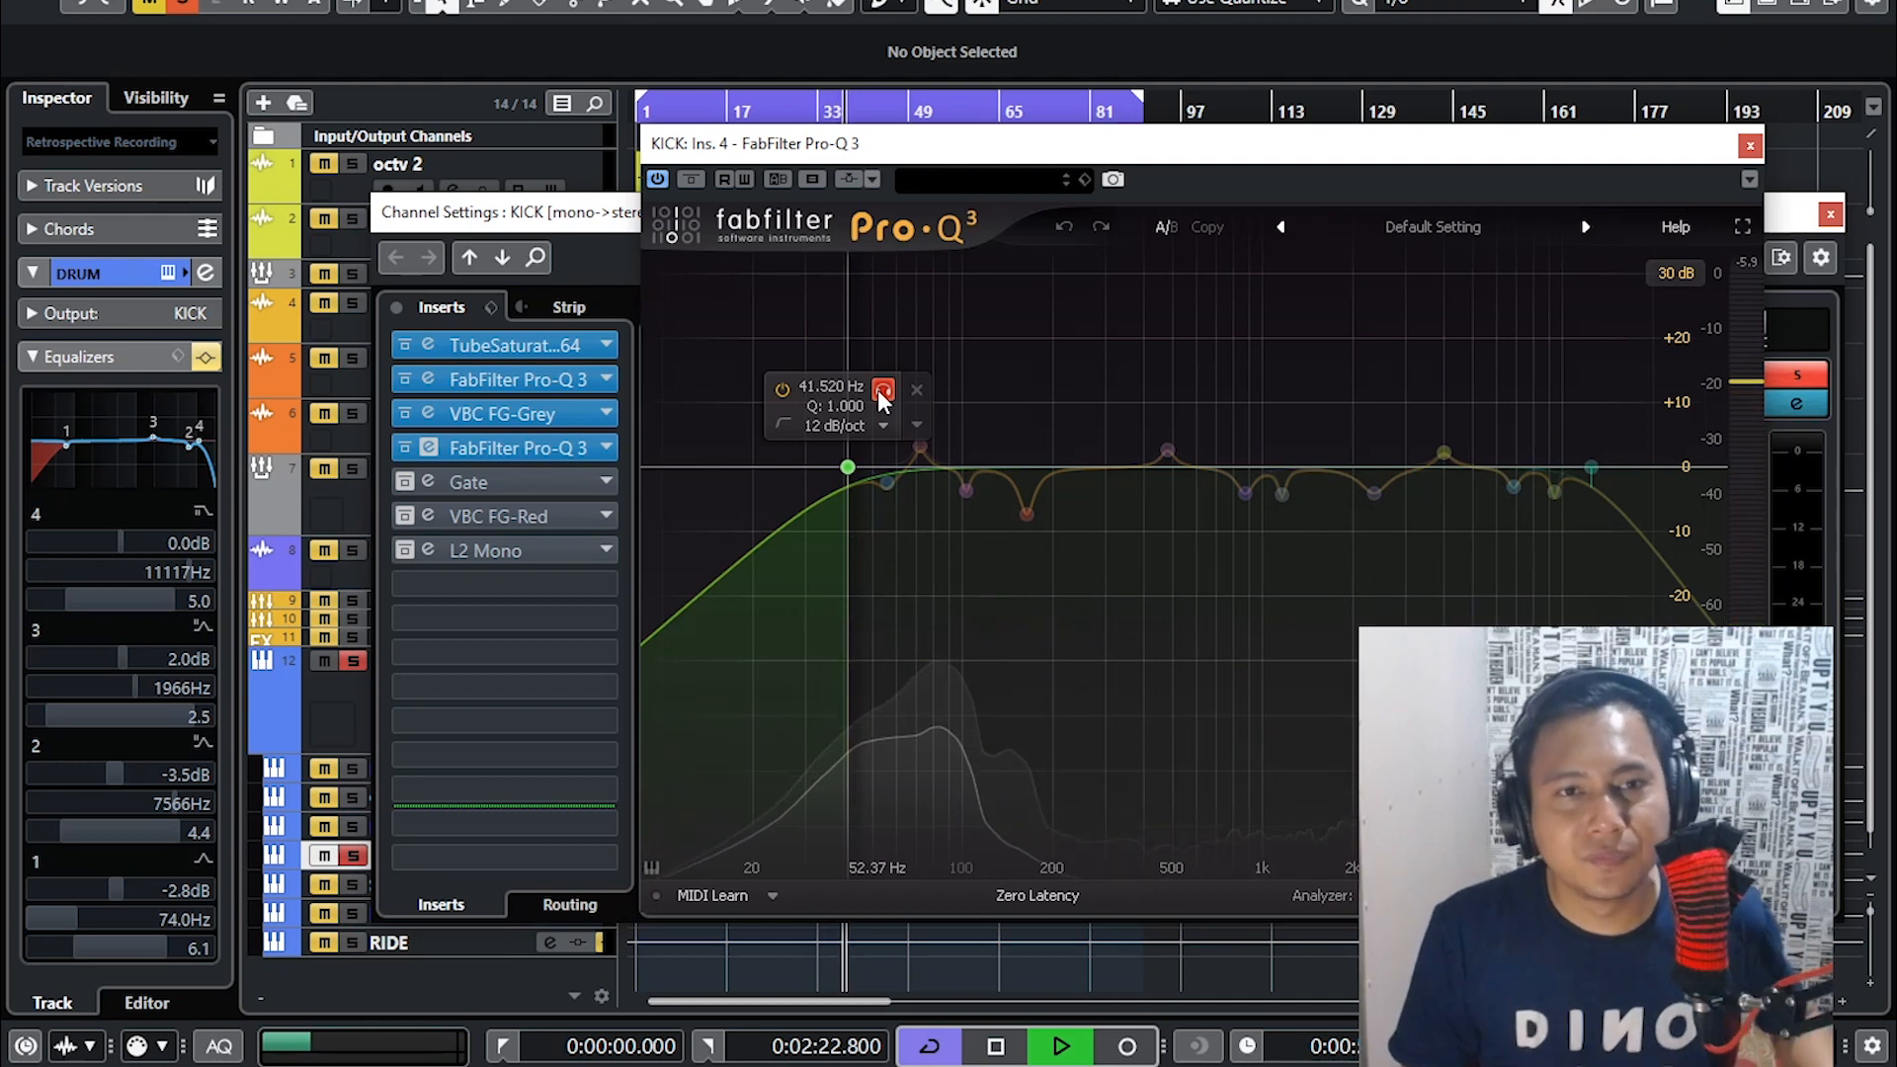
left_click(882, 391)
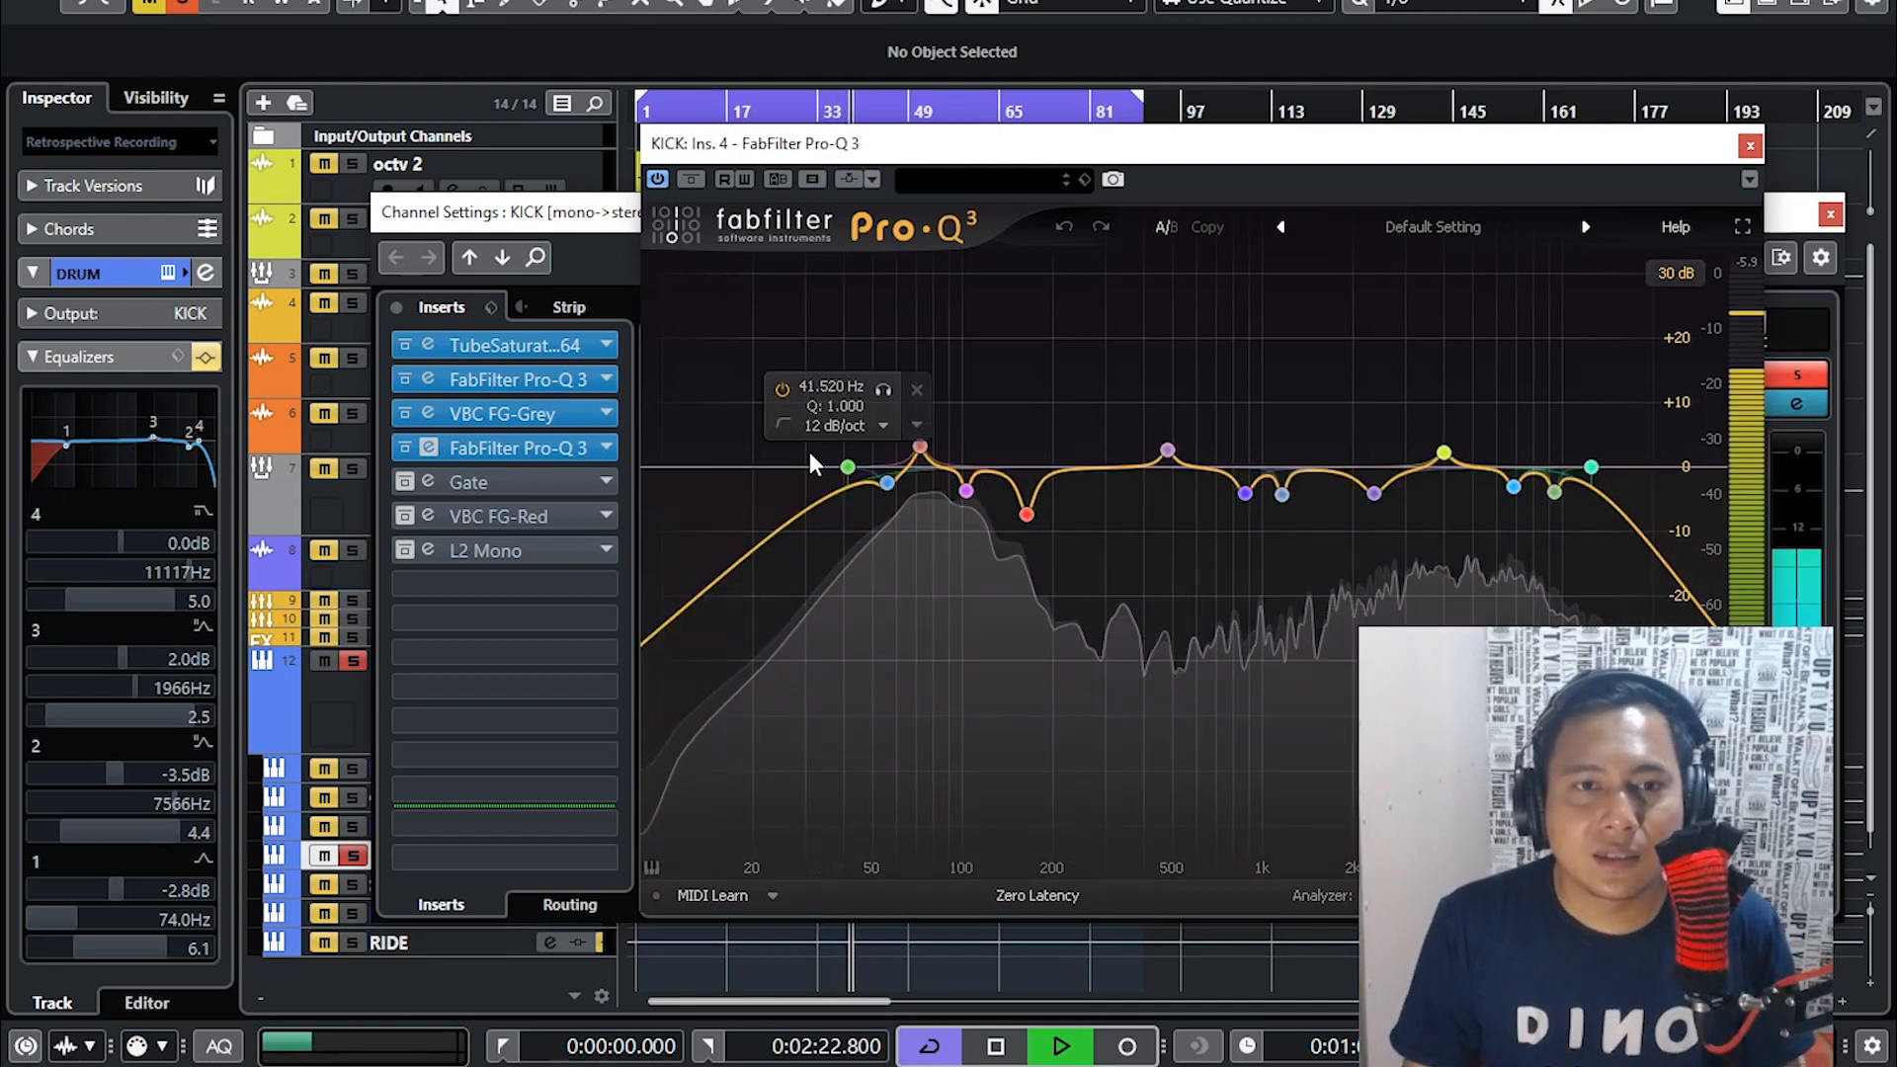
left_click(889, 393)
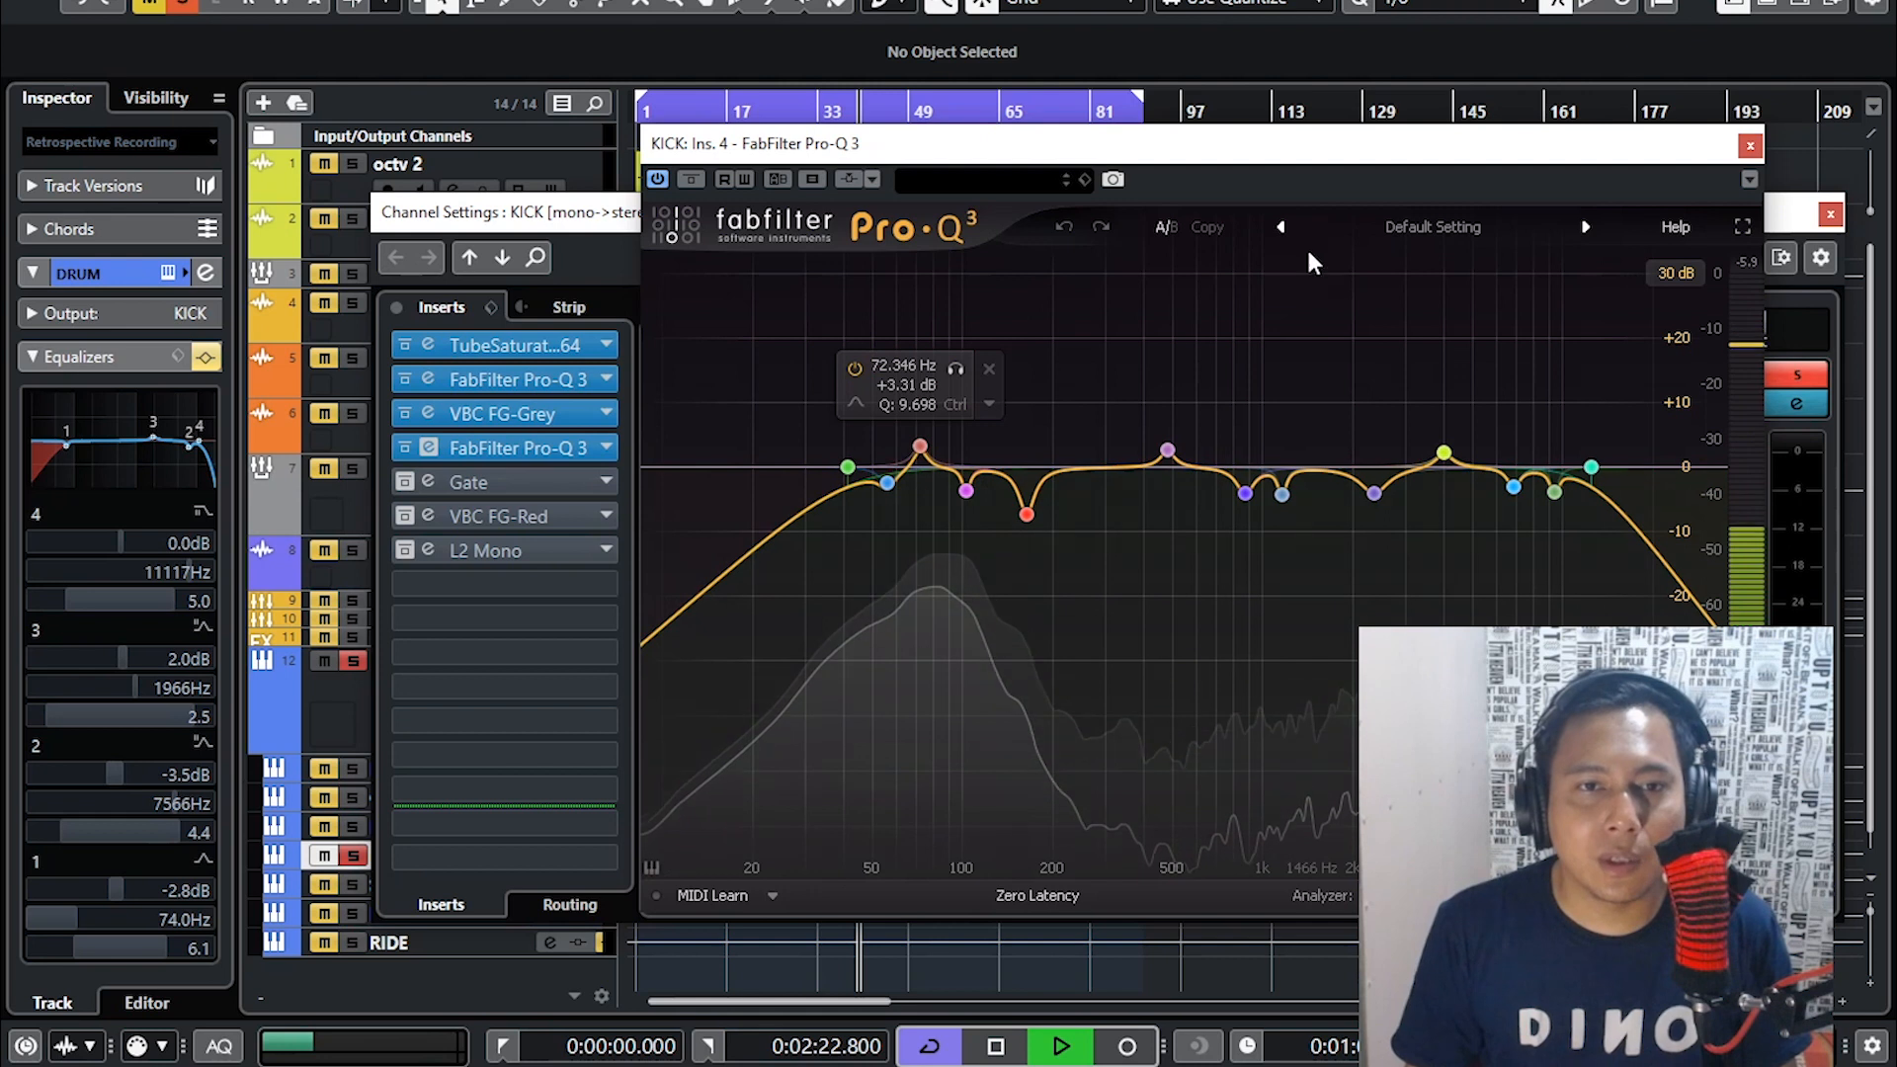
- Audition the 56.035 Hz cut and the neighbouring 72.346 Hz boost in solo
mouse_move(887, 485)
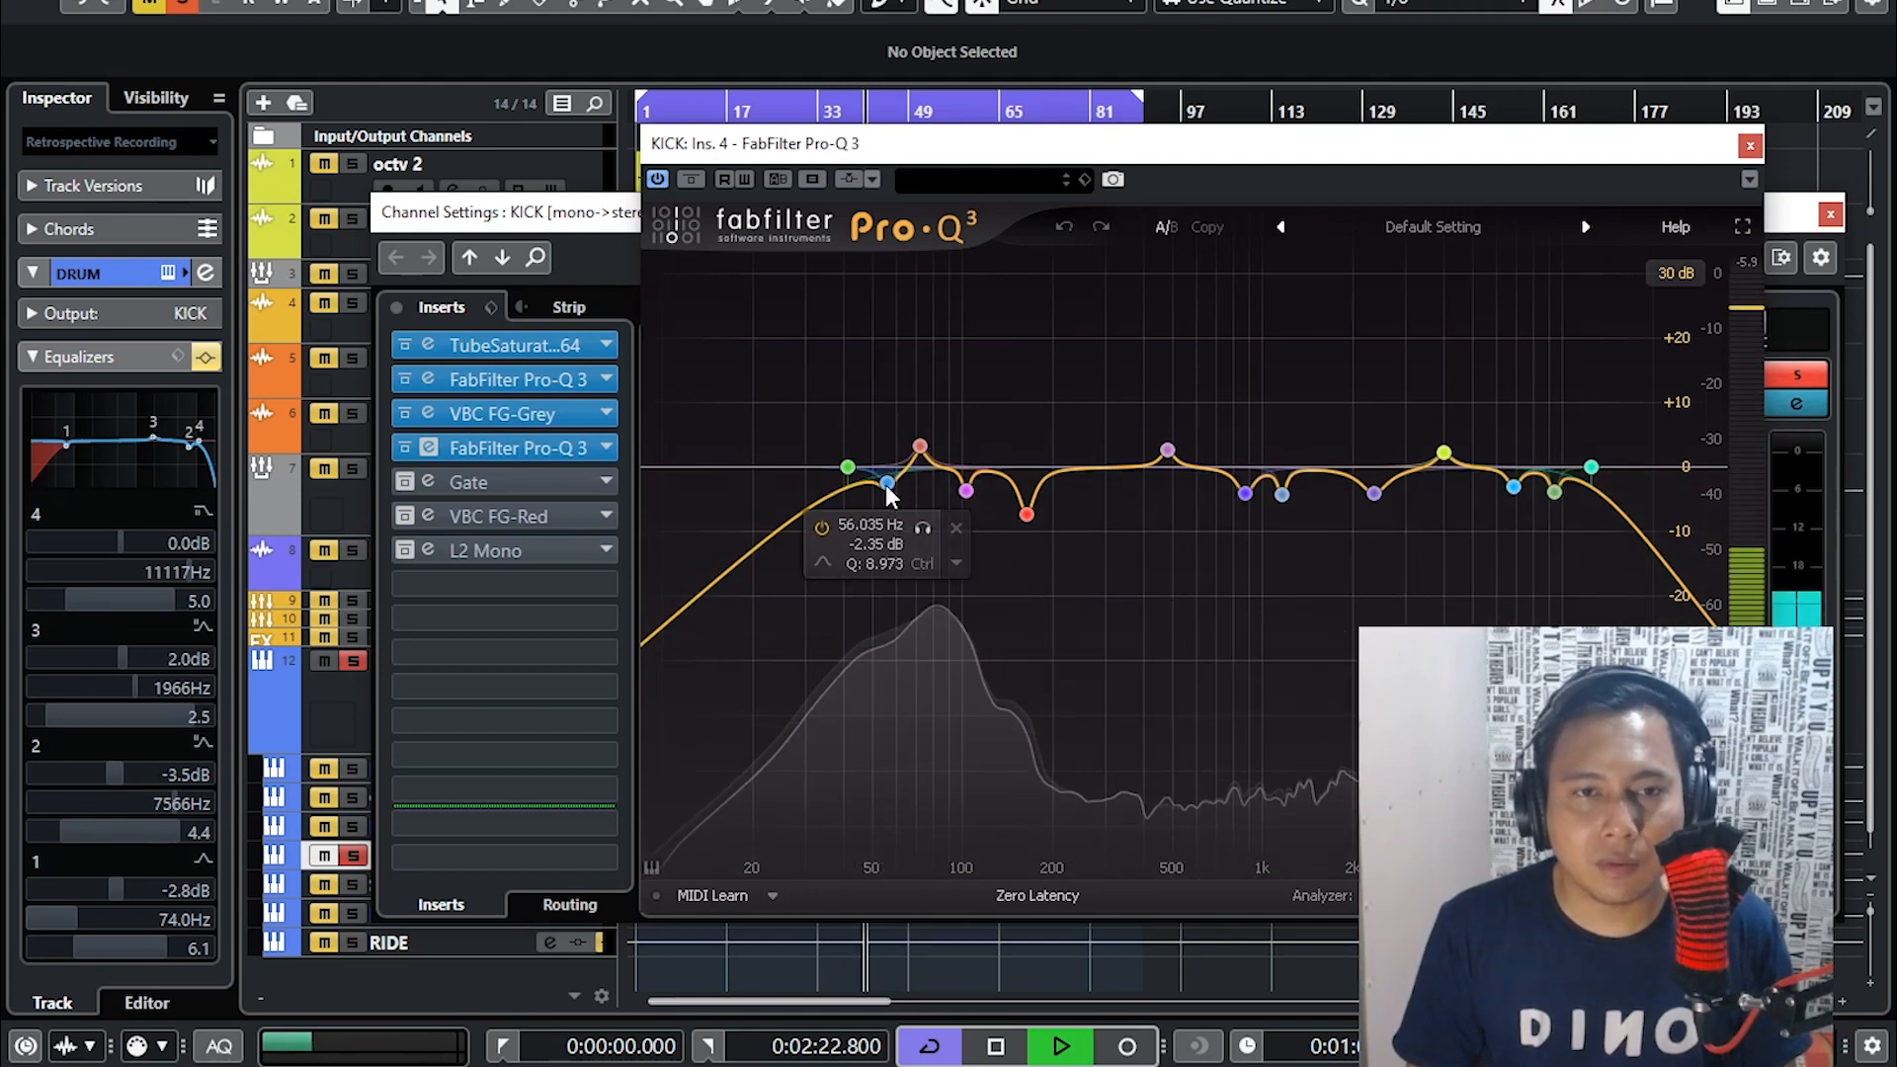
left_click(922, 527)
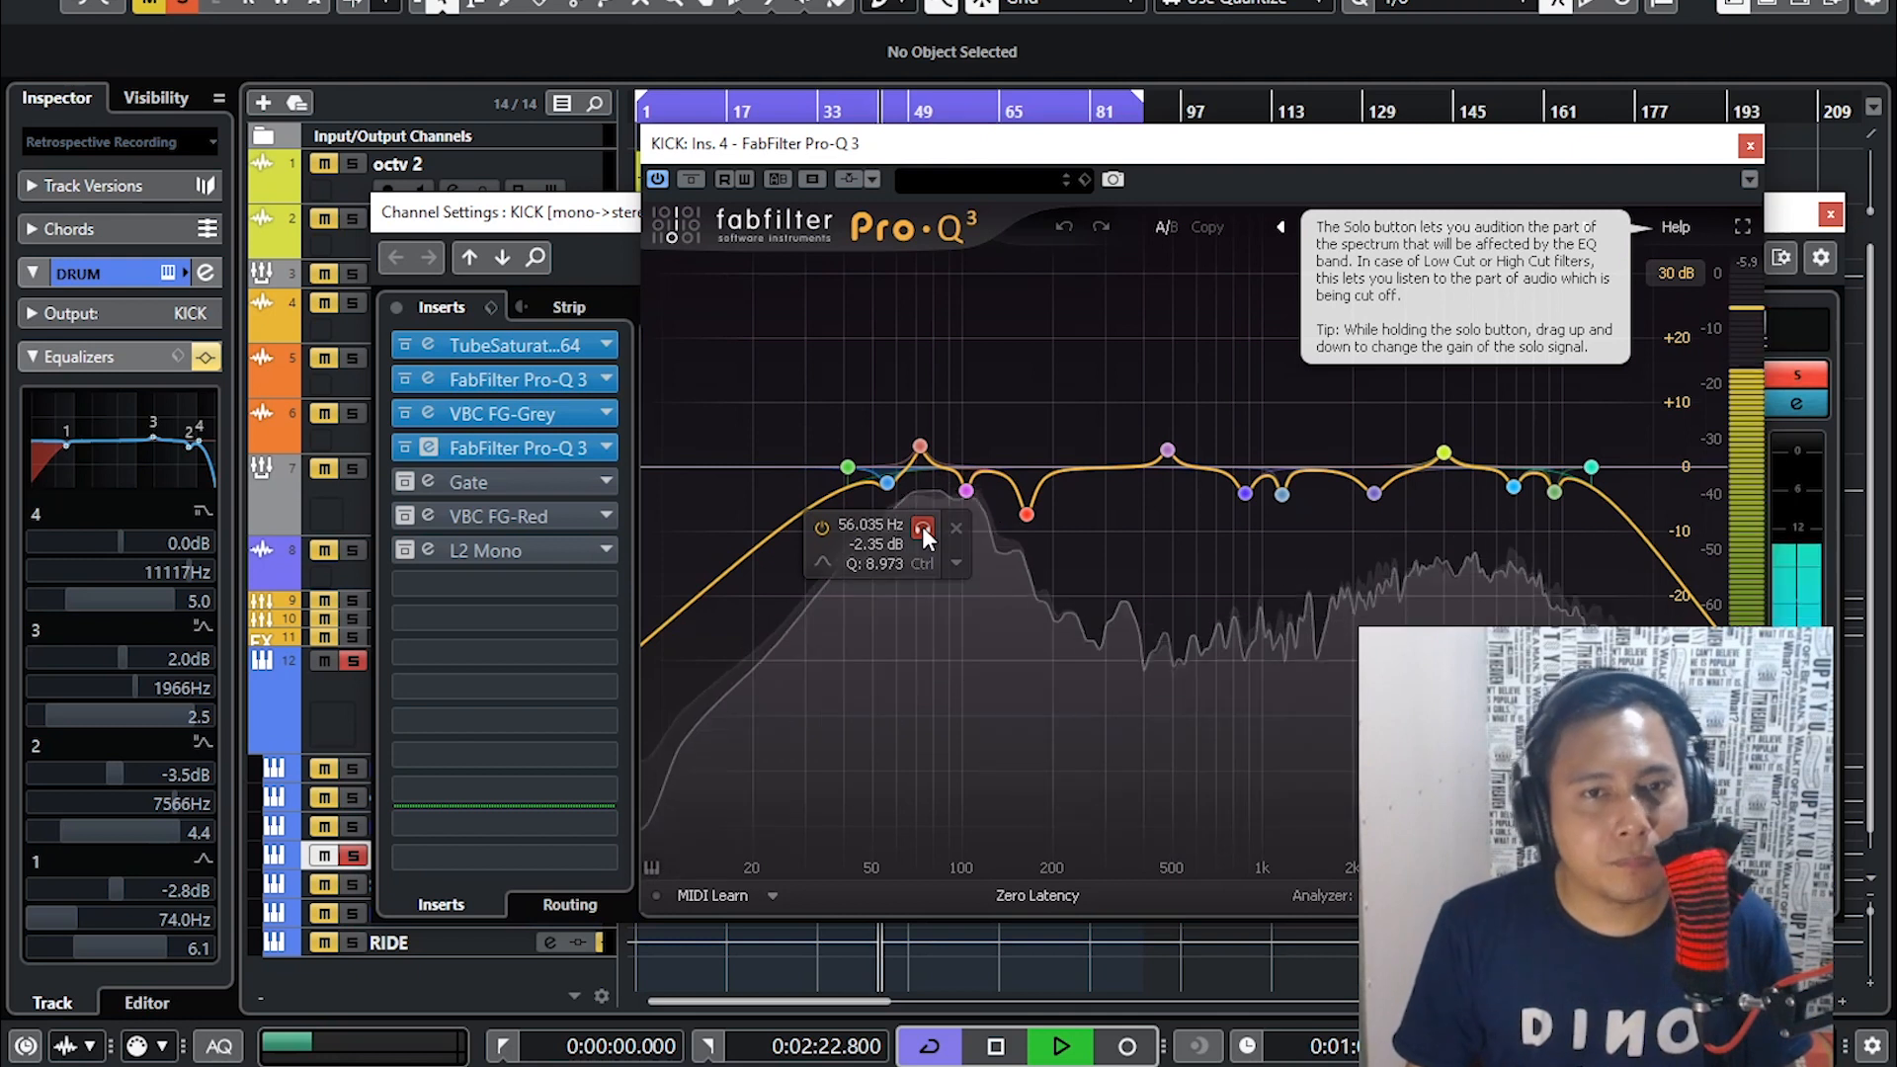
left_click(922, 526)
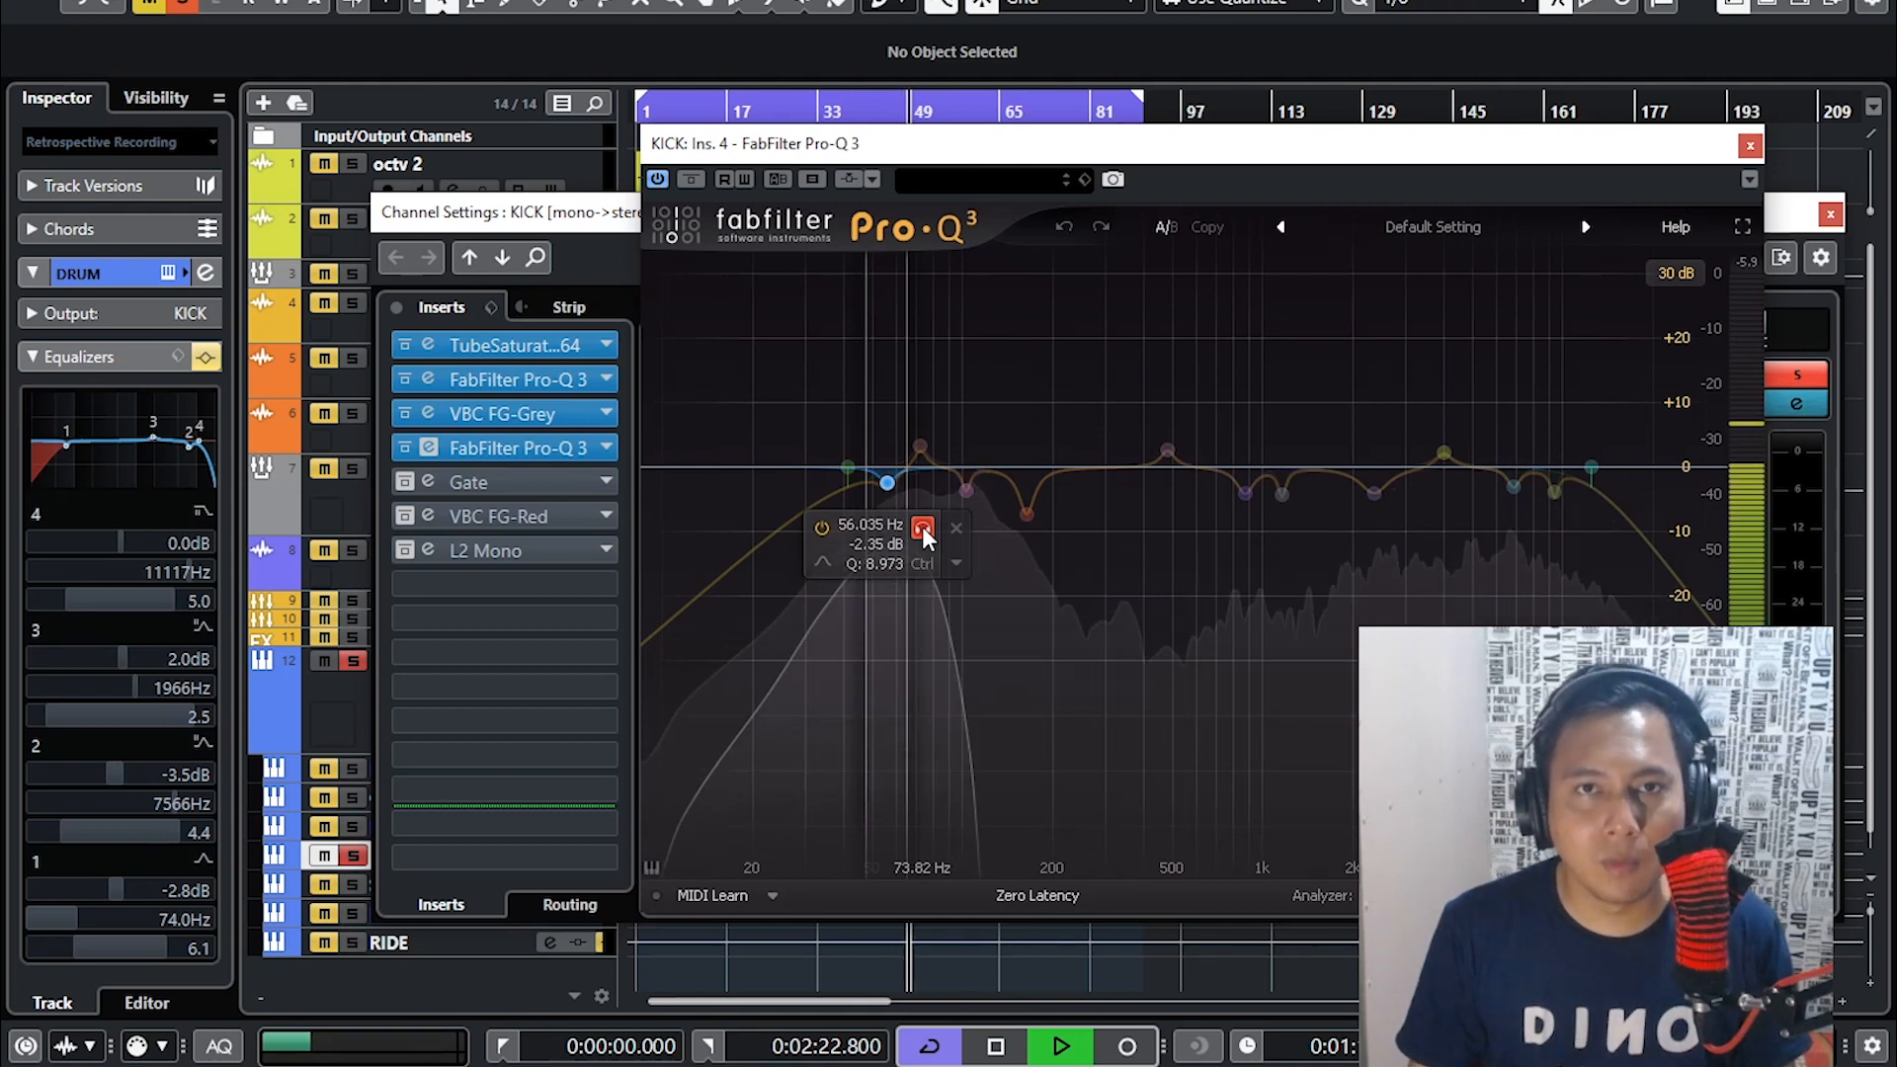
mouse_move(920, 446)
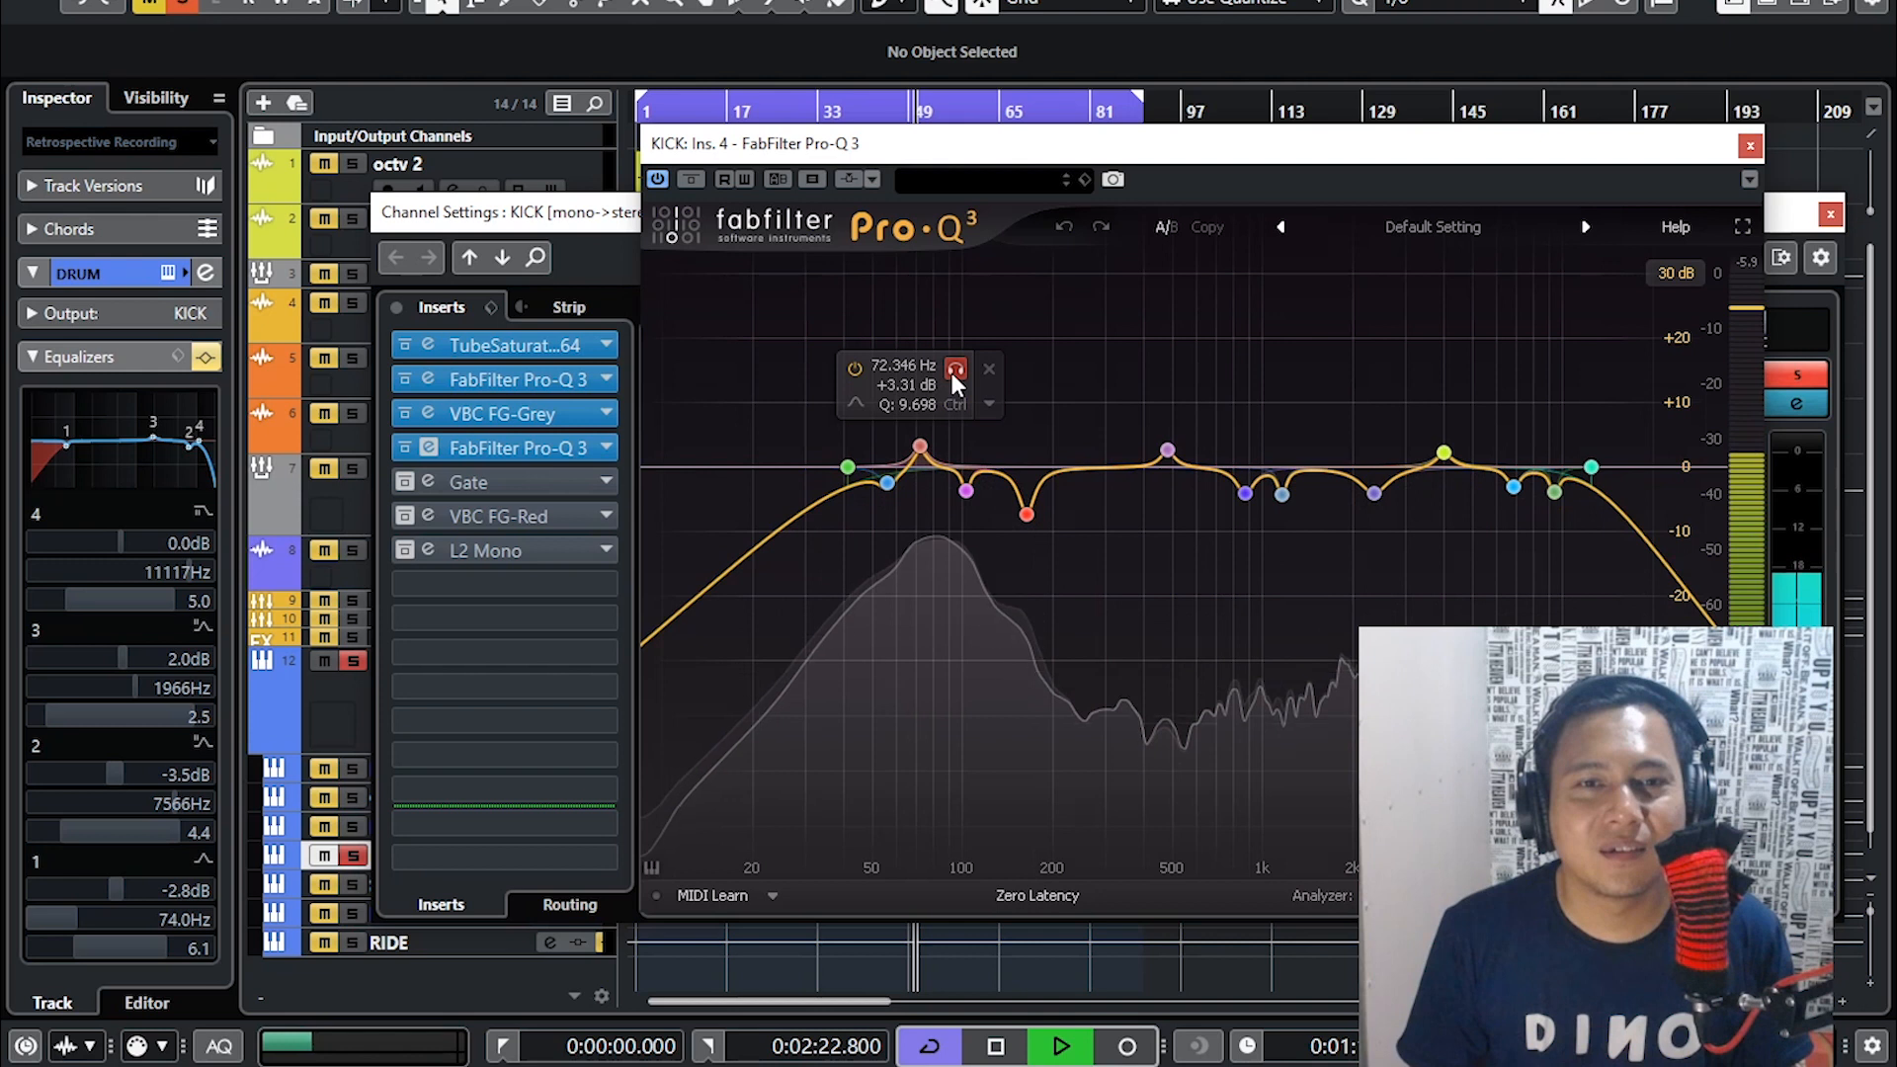
mouse_move(886, 494)
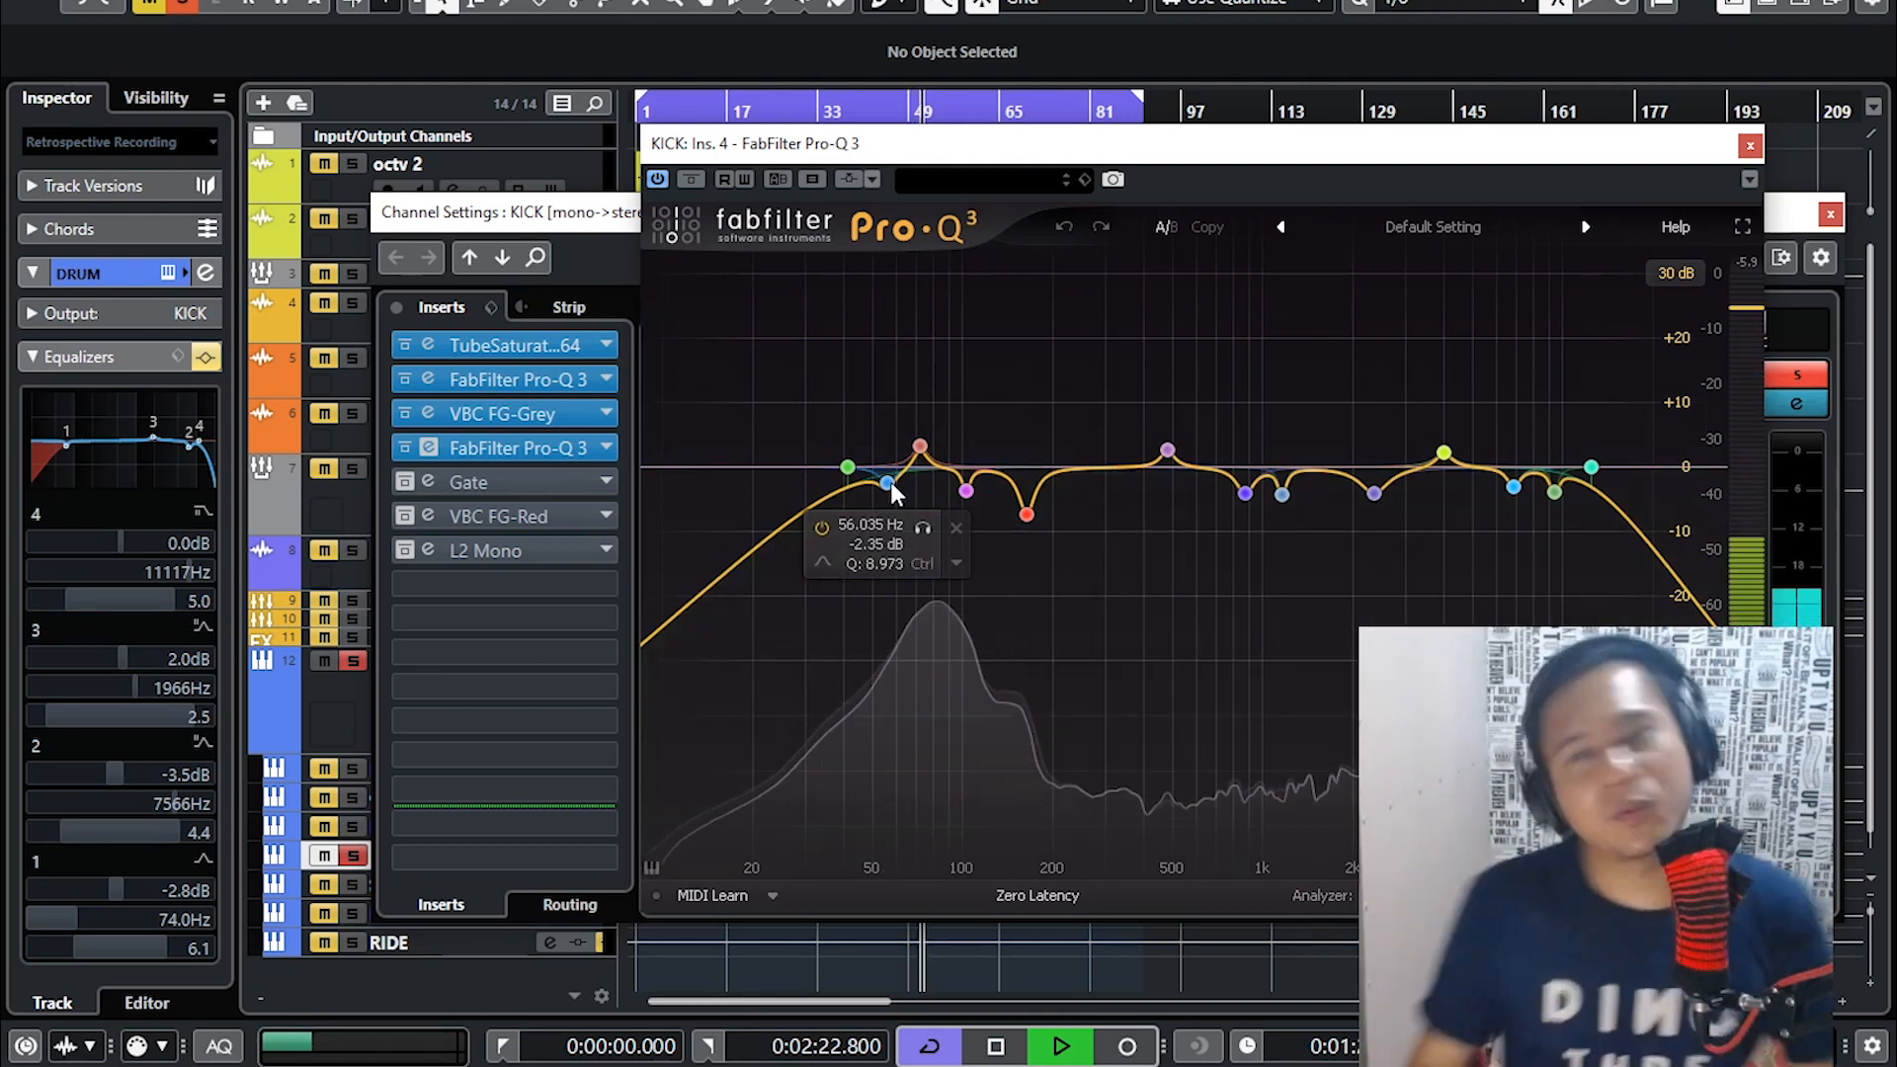
left_click(961, 379)
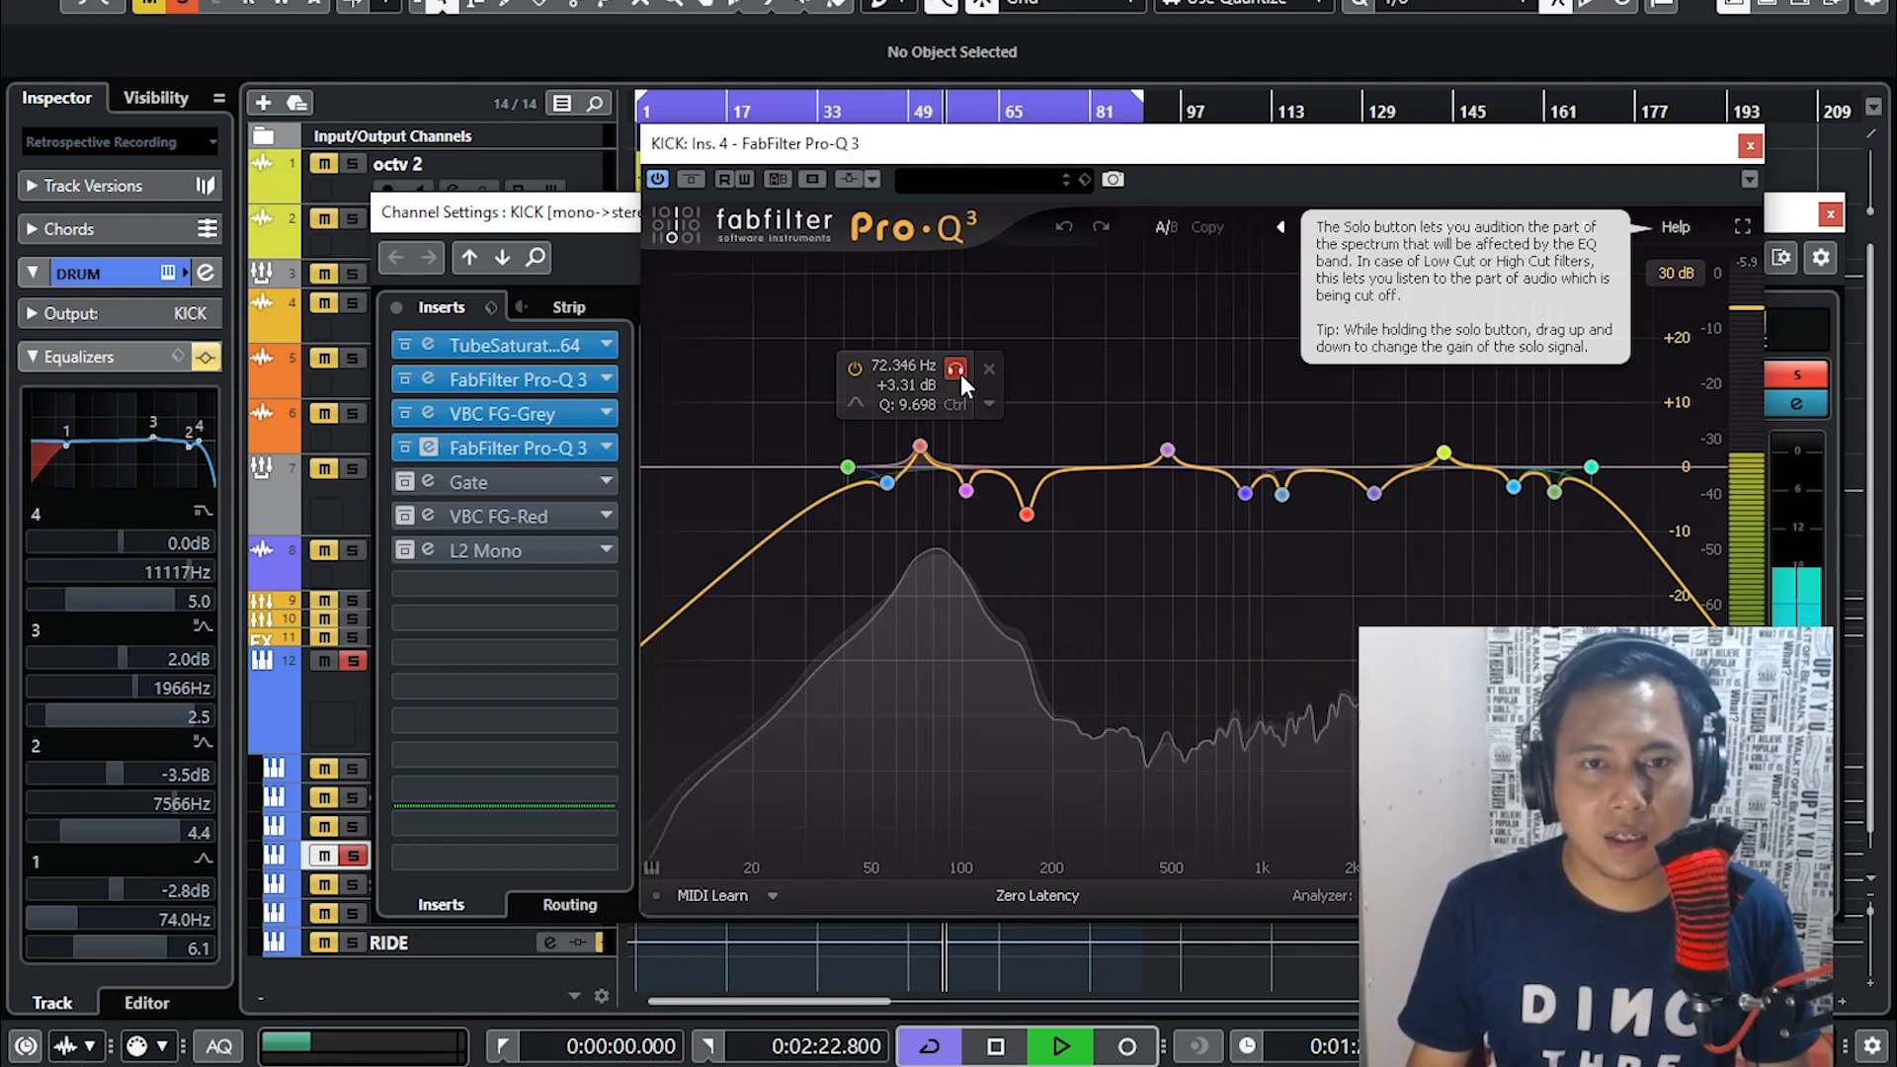
left_click(959, 373)
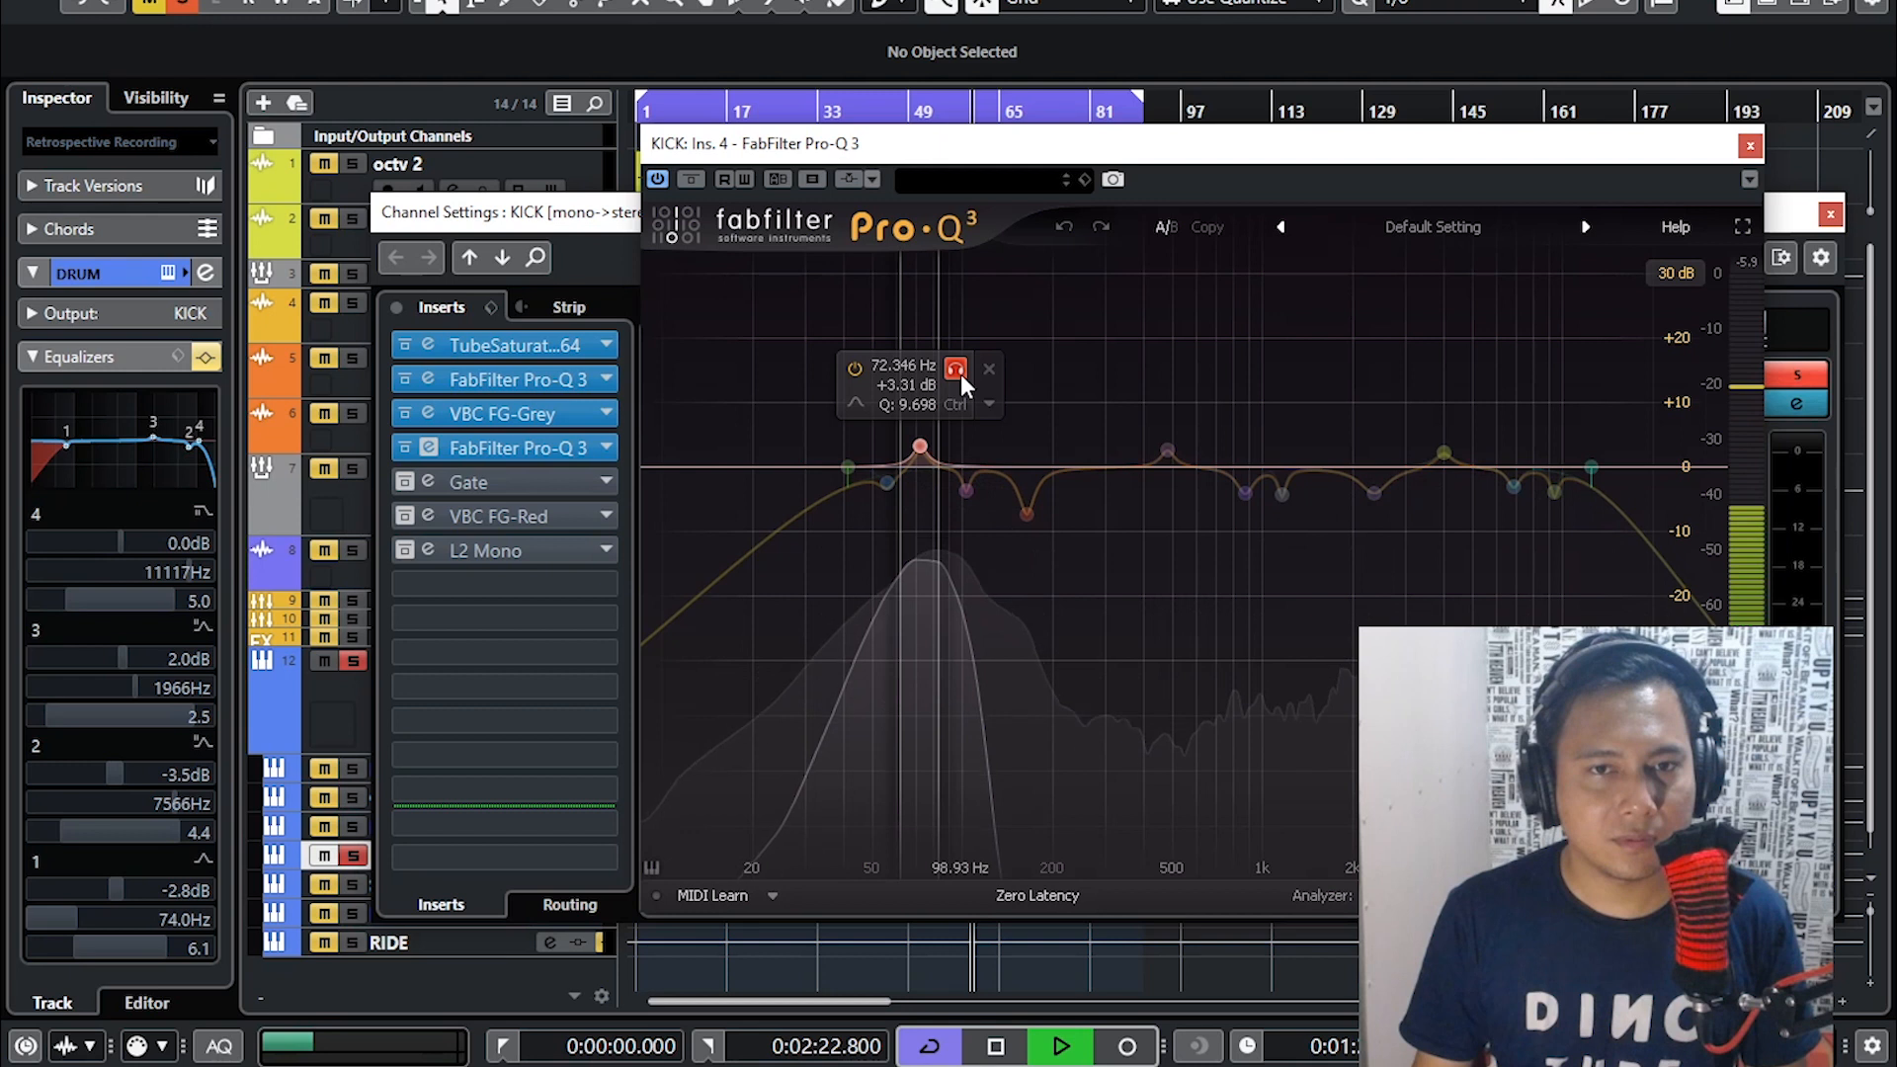
left_click(958, 372)
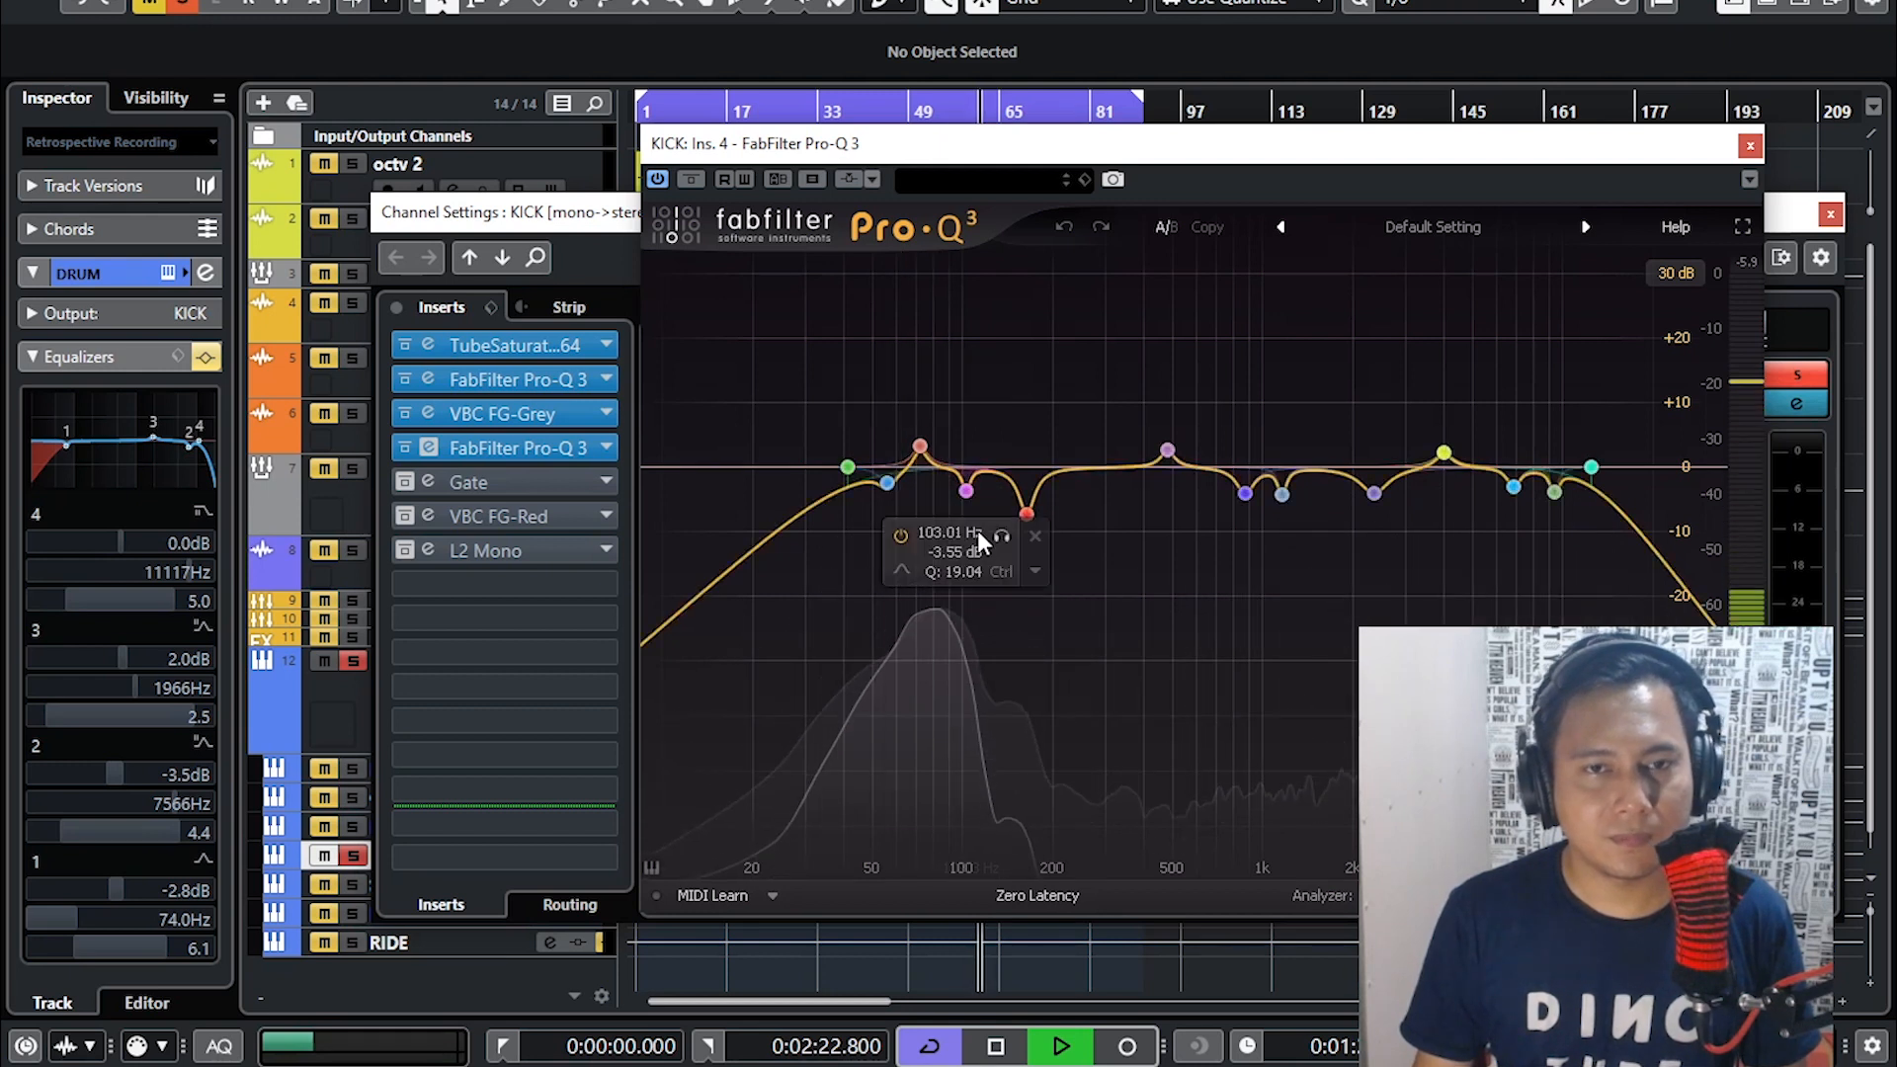
- Audition the 103.01 Hz and 163.90 Hz cuts in solo
left_click(1000, 538)
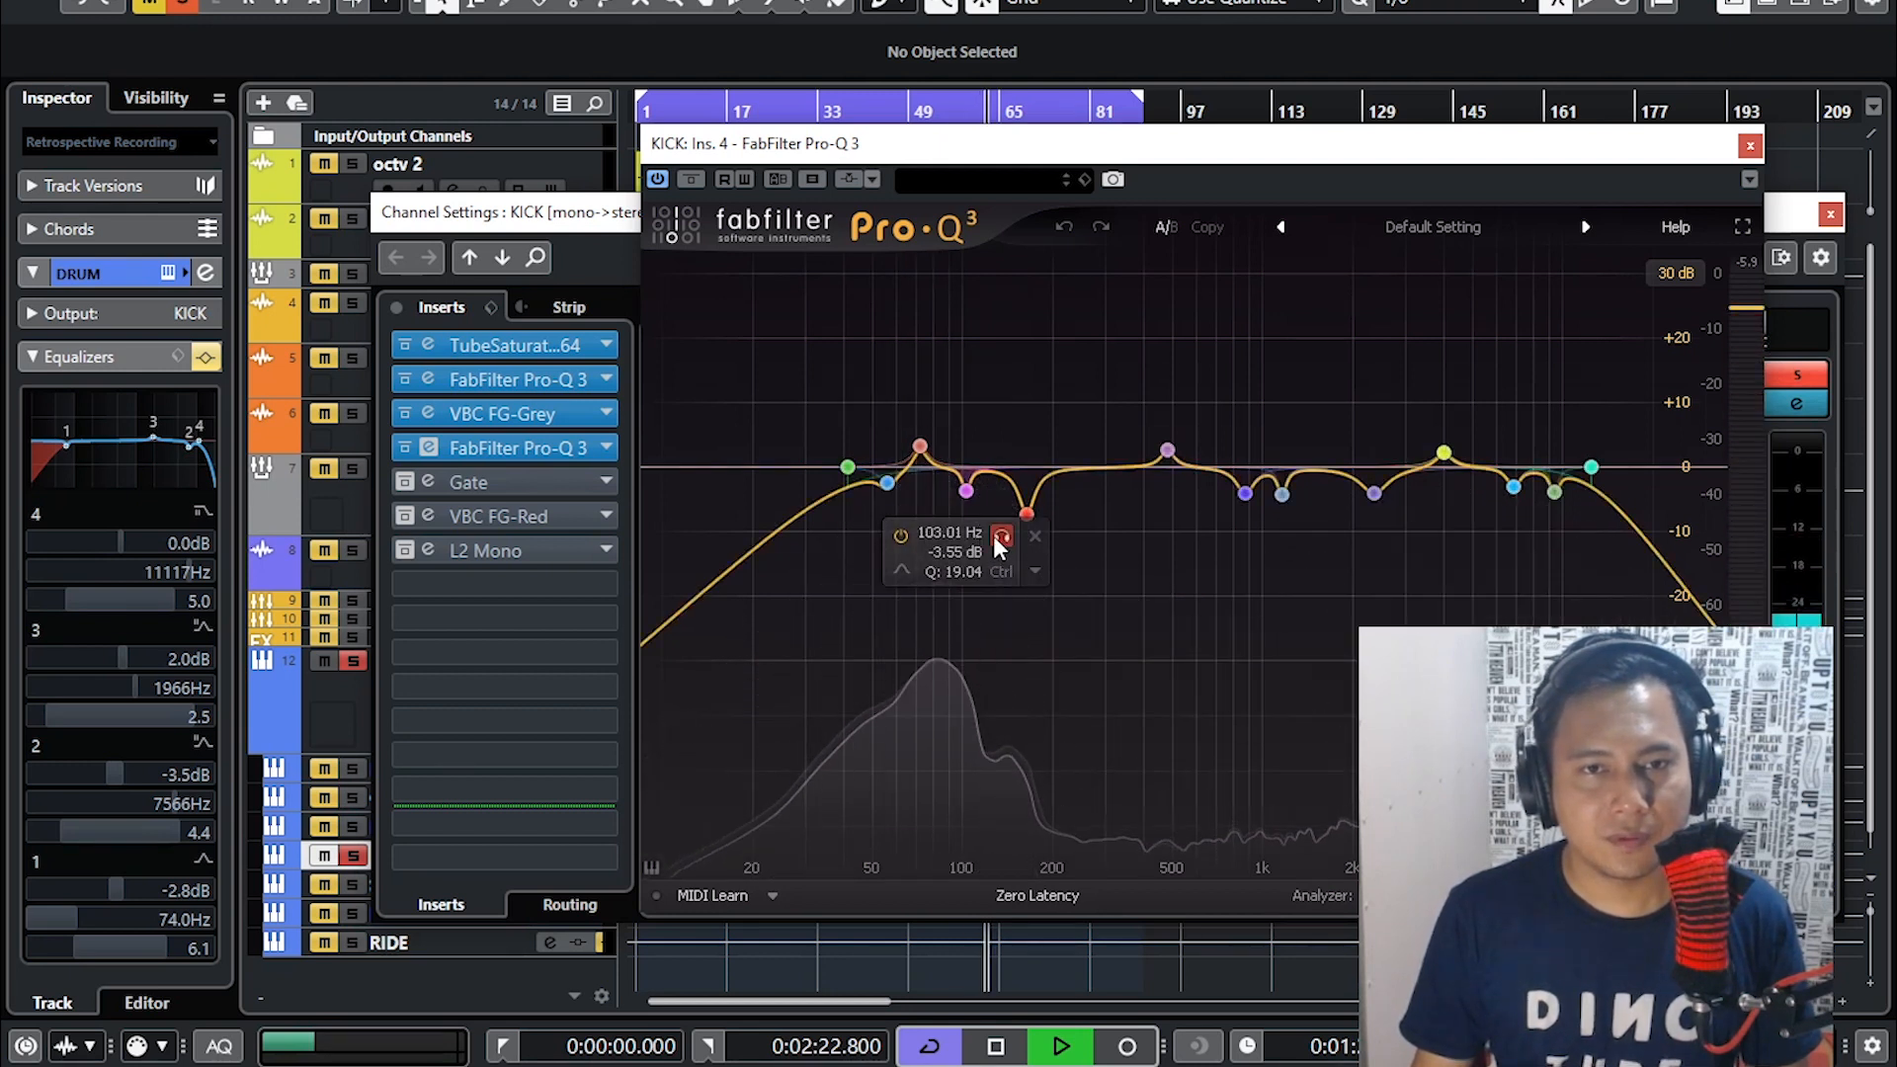
left_click(968, 492)
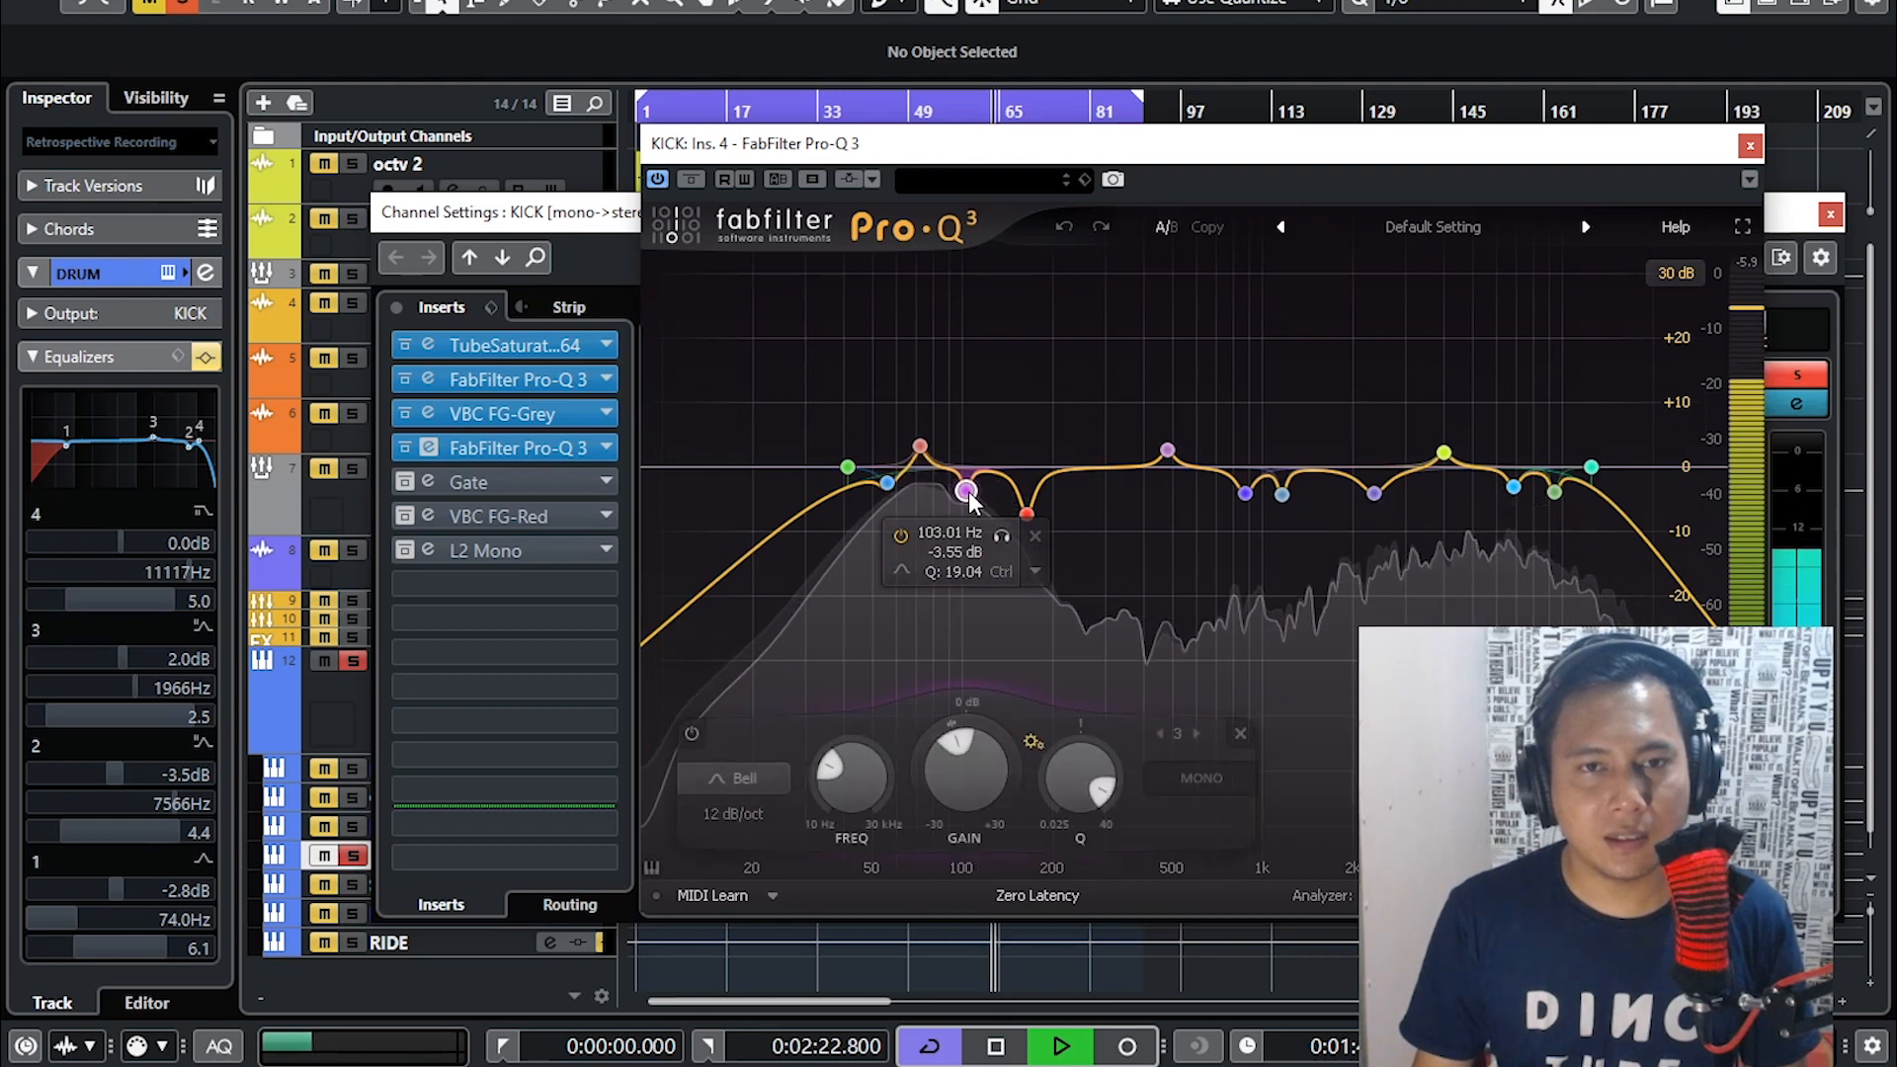
left_click(1001, 539)
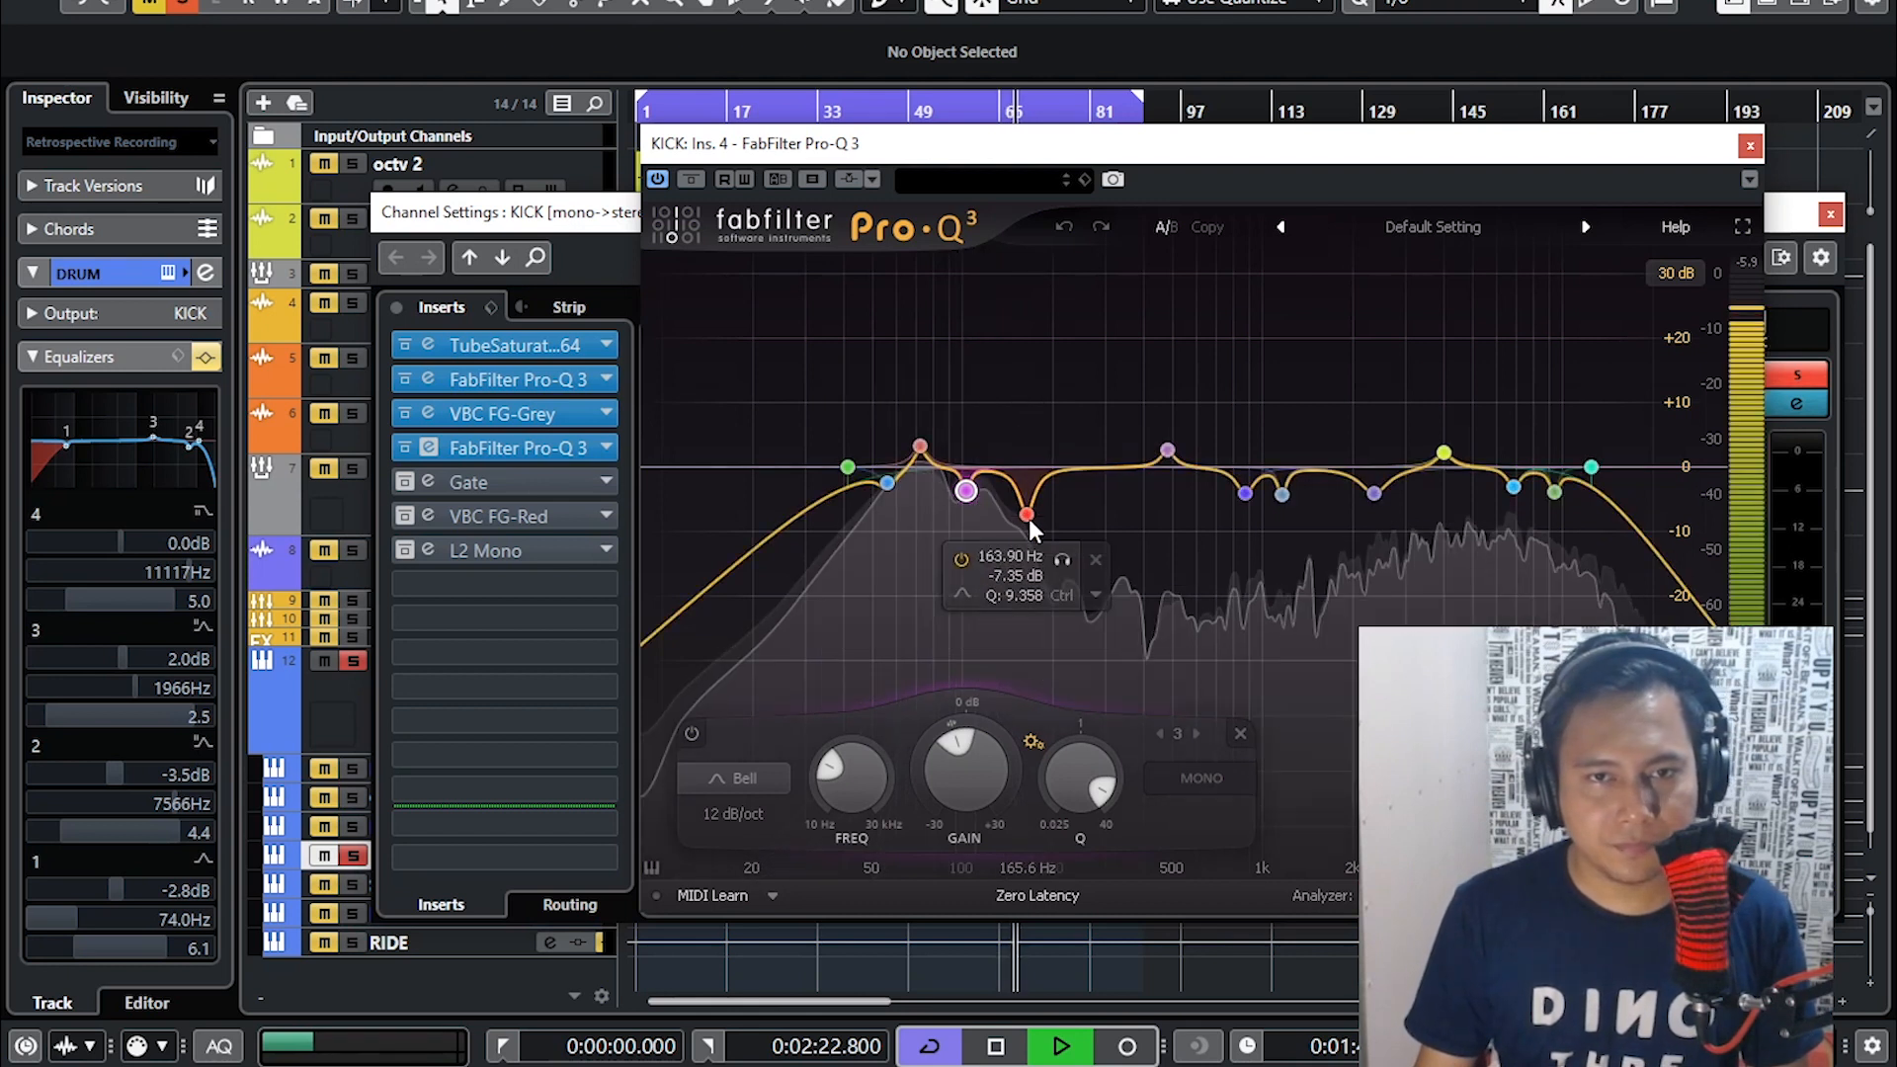
left_click(1058, 559)
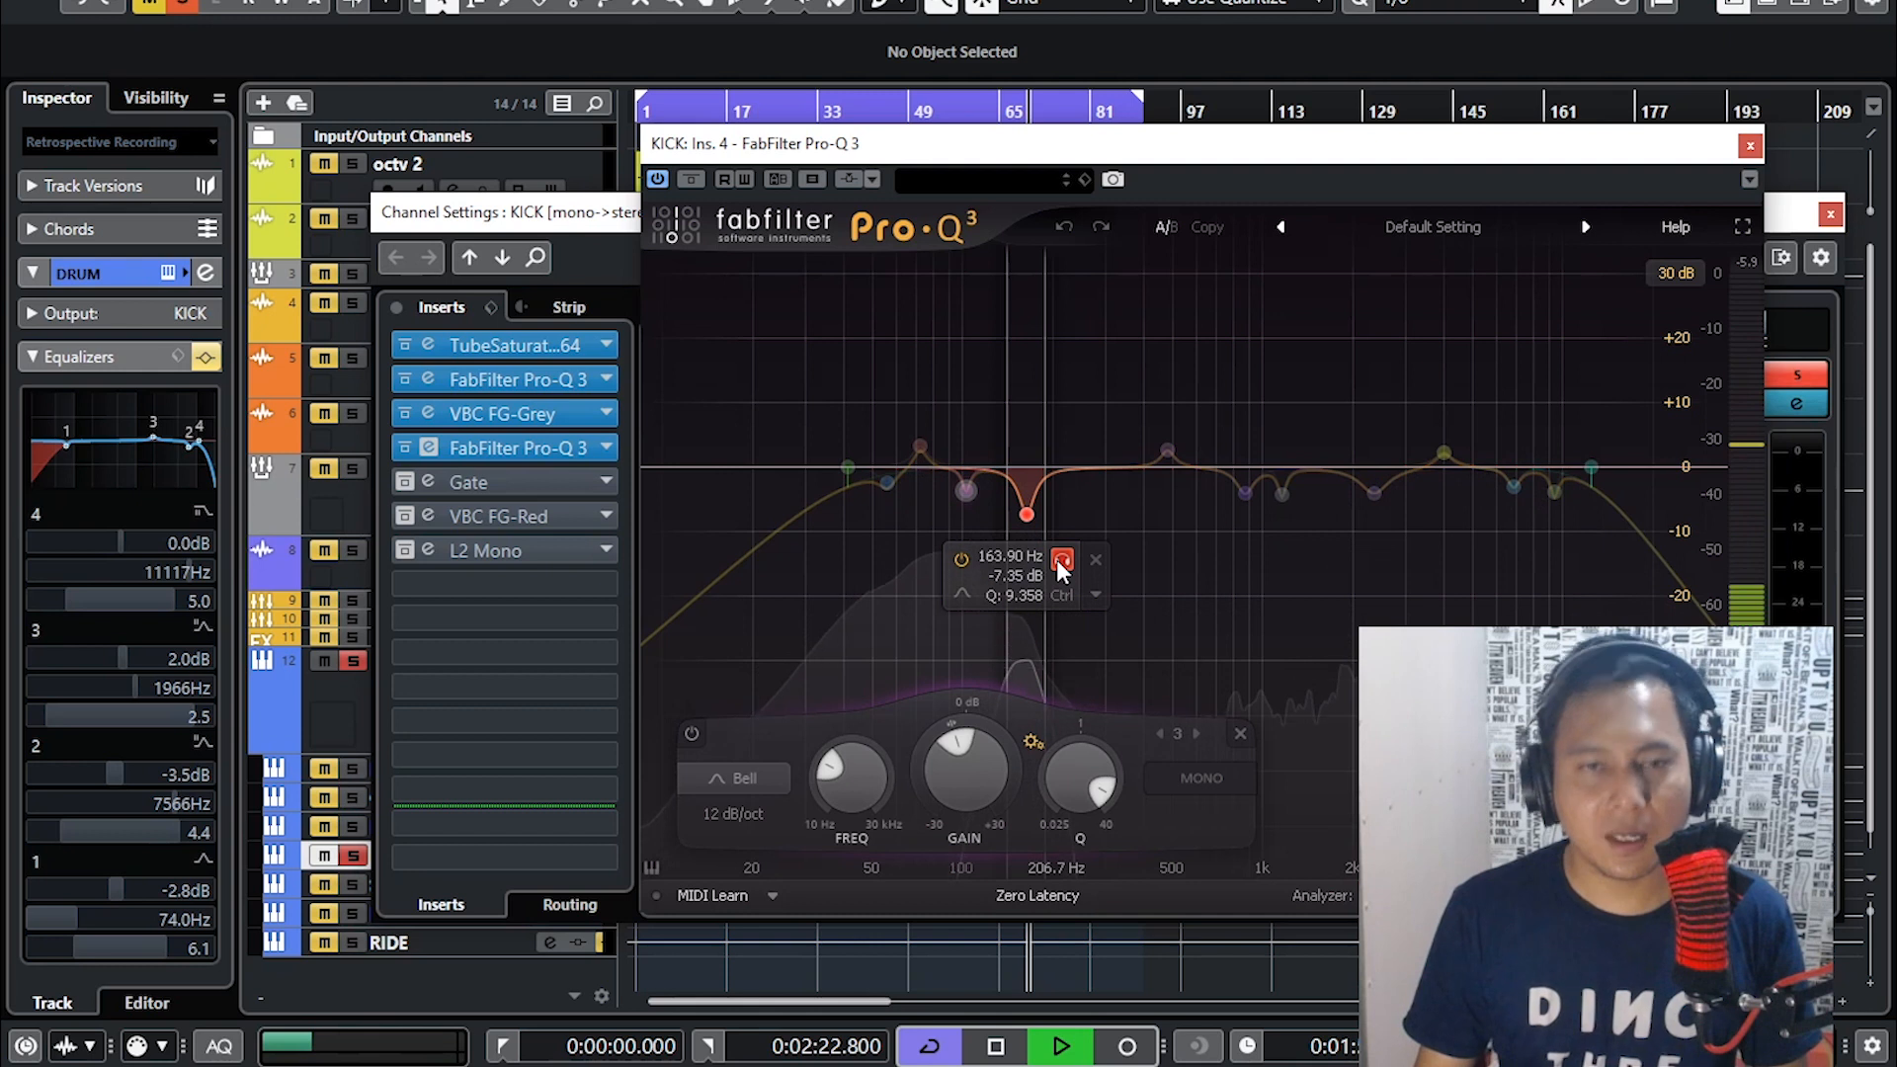
left_click(1058, 559)
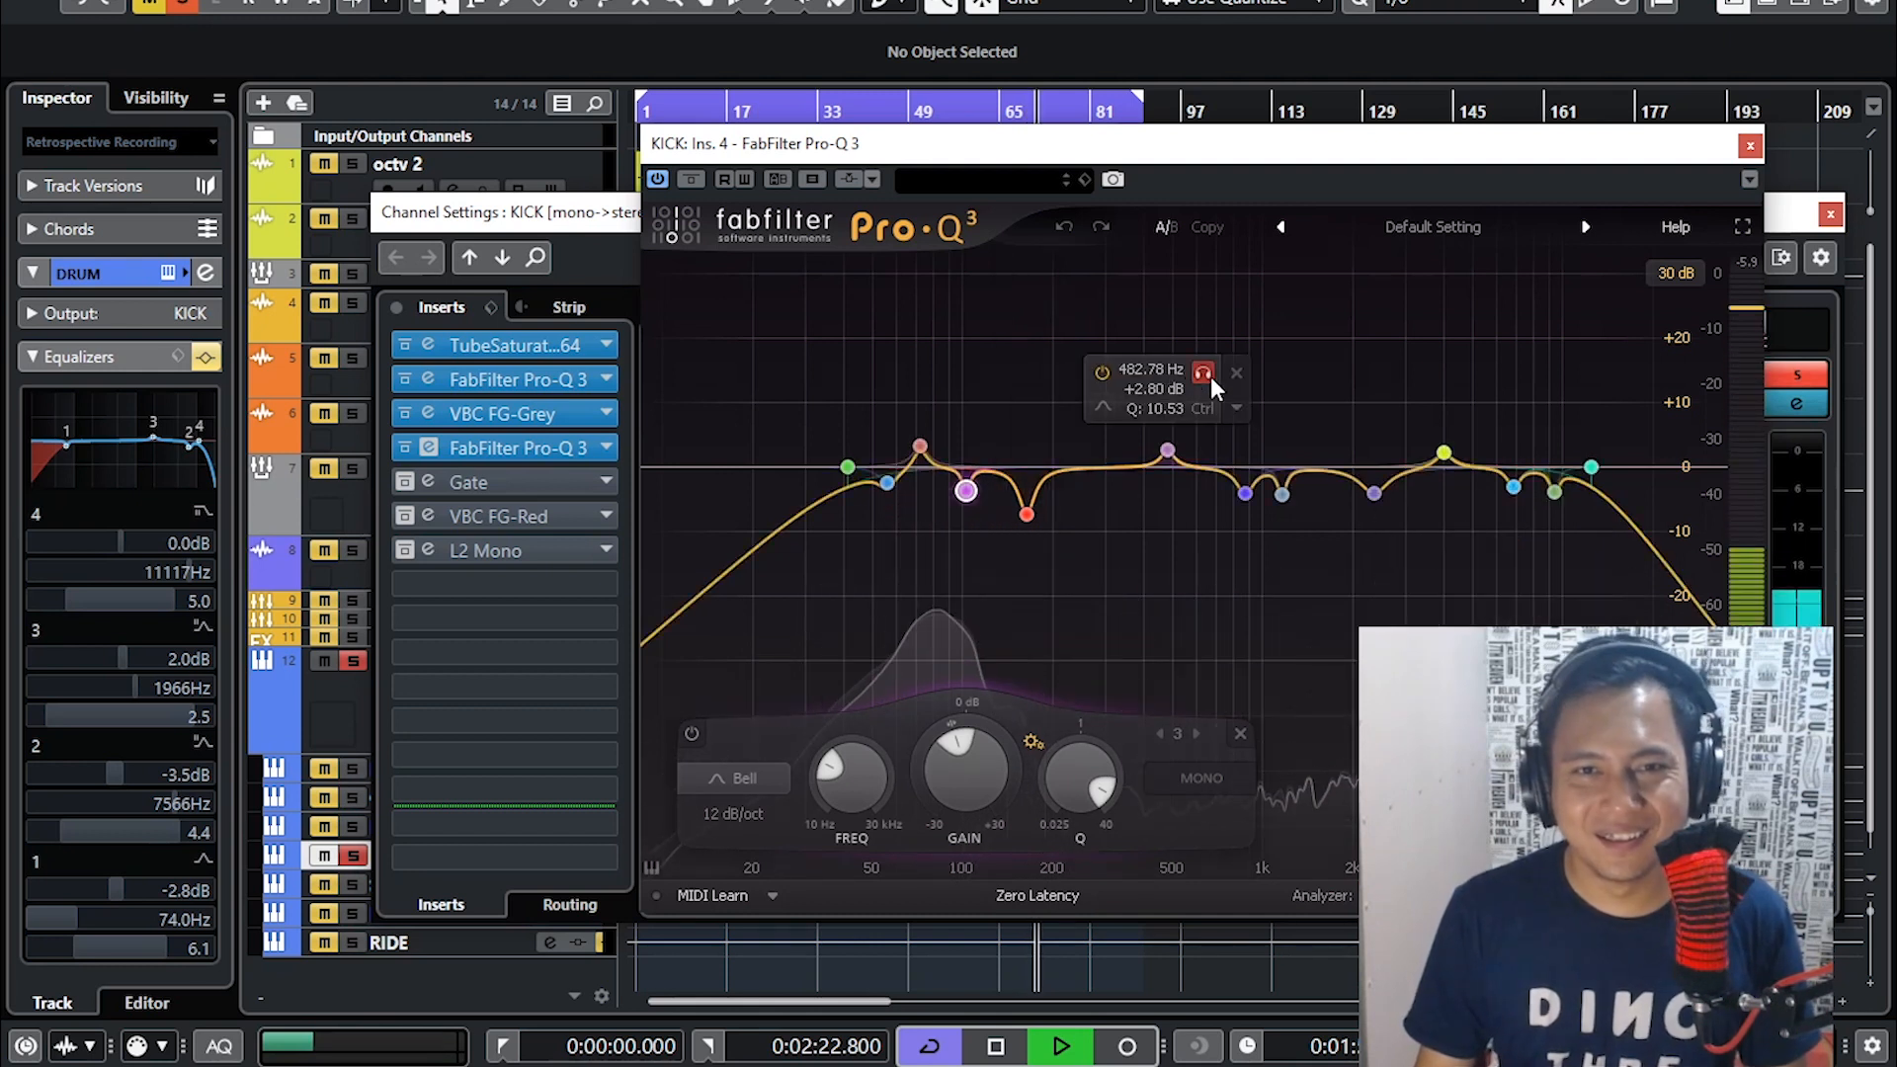
- Audition the 482.78 Hz boost and the 12464 Hz high-cut band in solo, reviewing the bands between them
left_click(1211, 376)
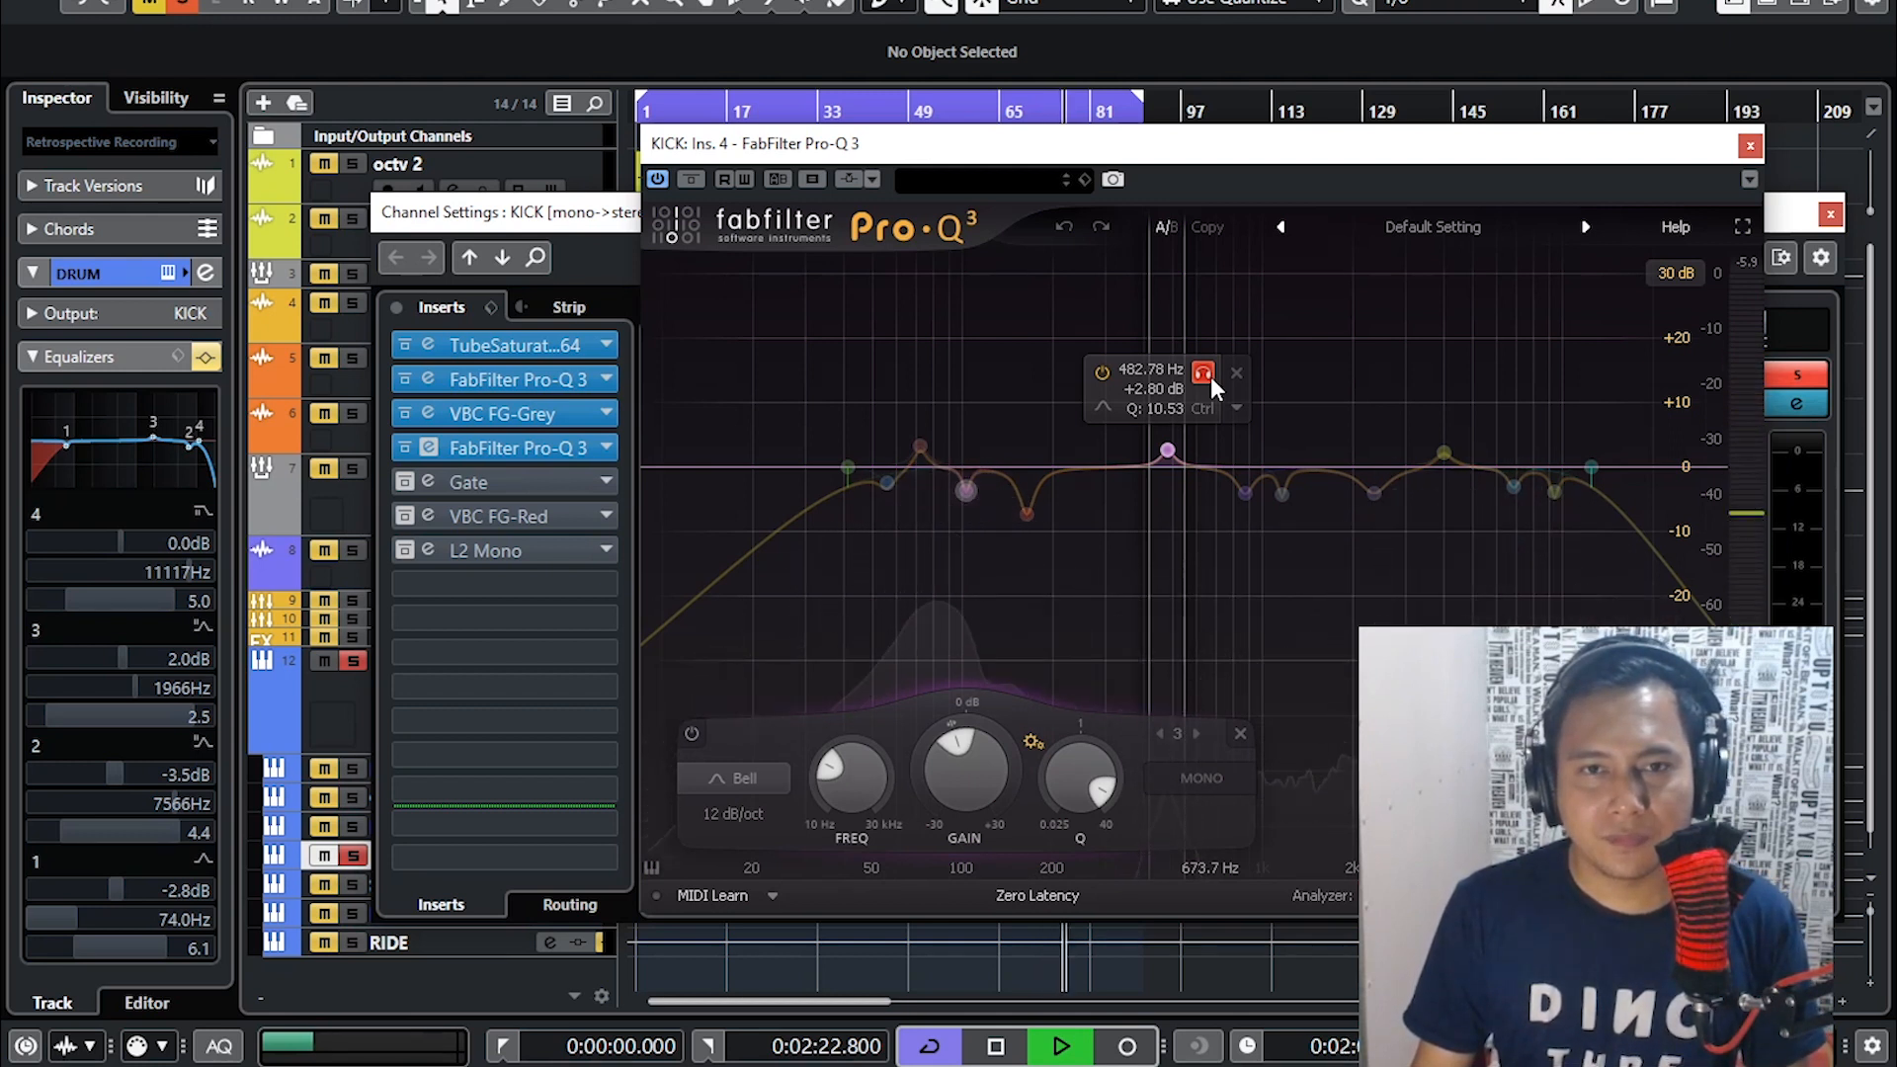
left_click(1211, 377)
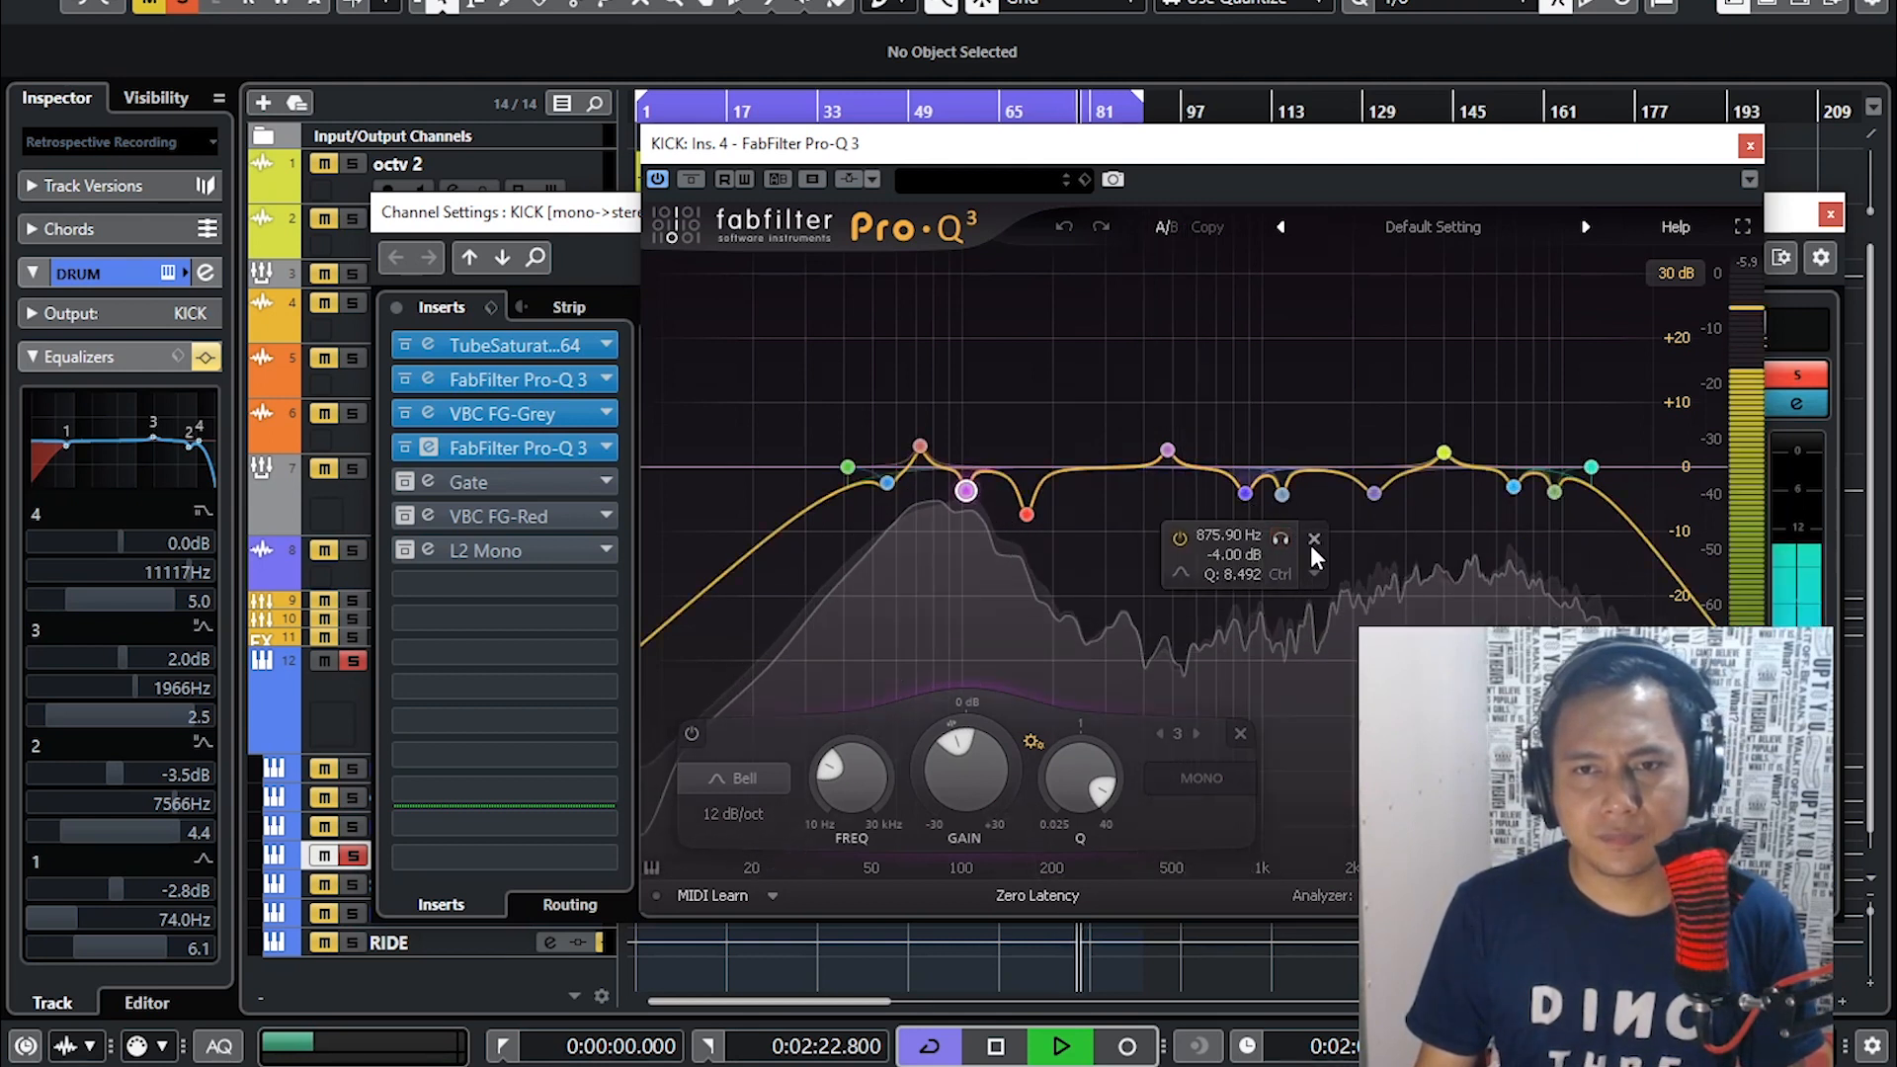
mouse_move(1282, 497)
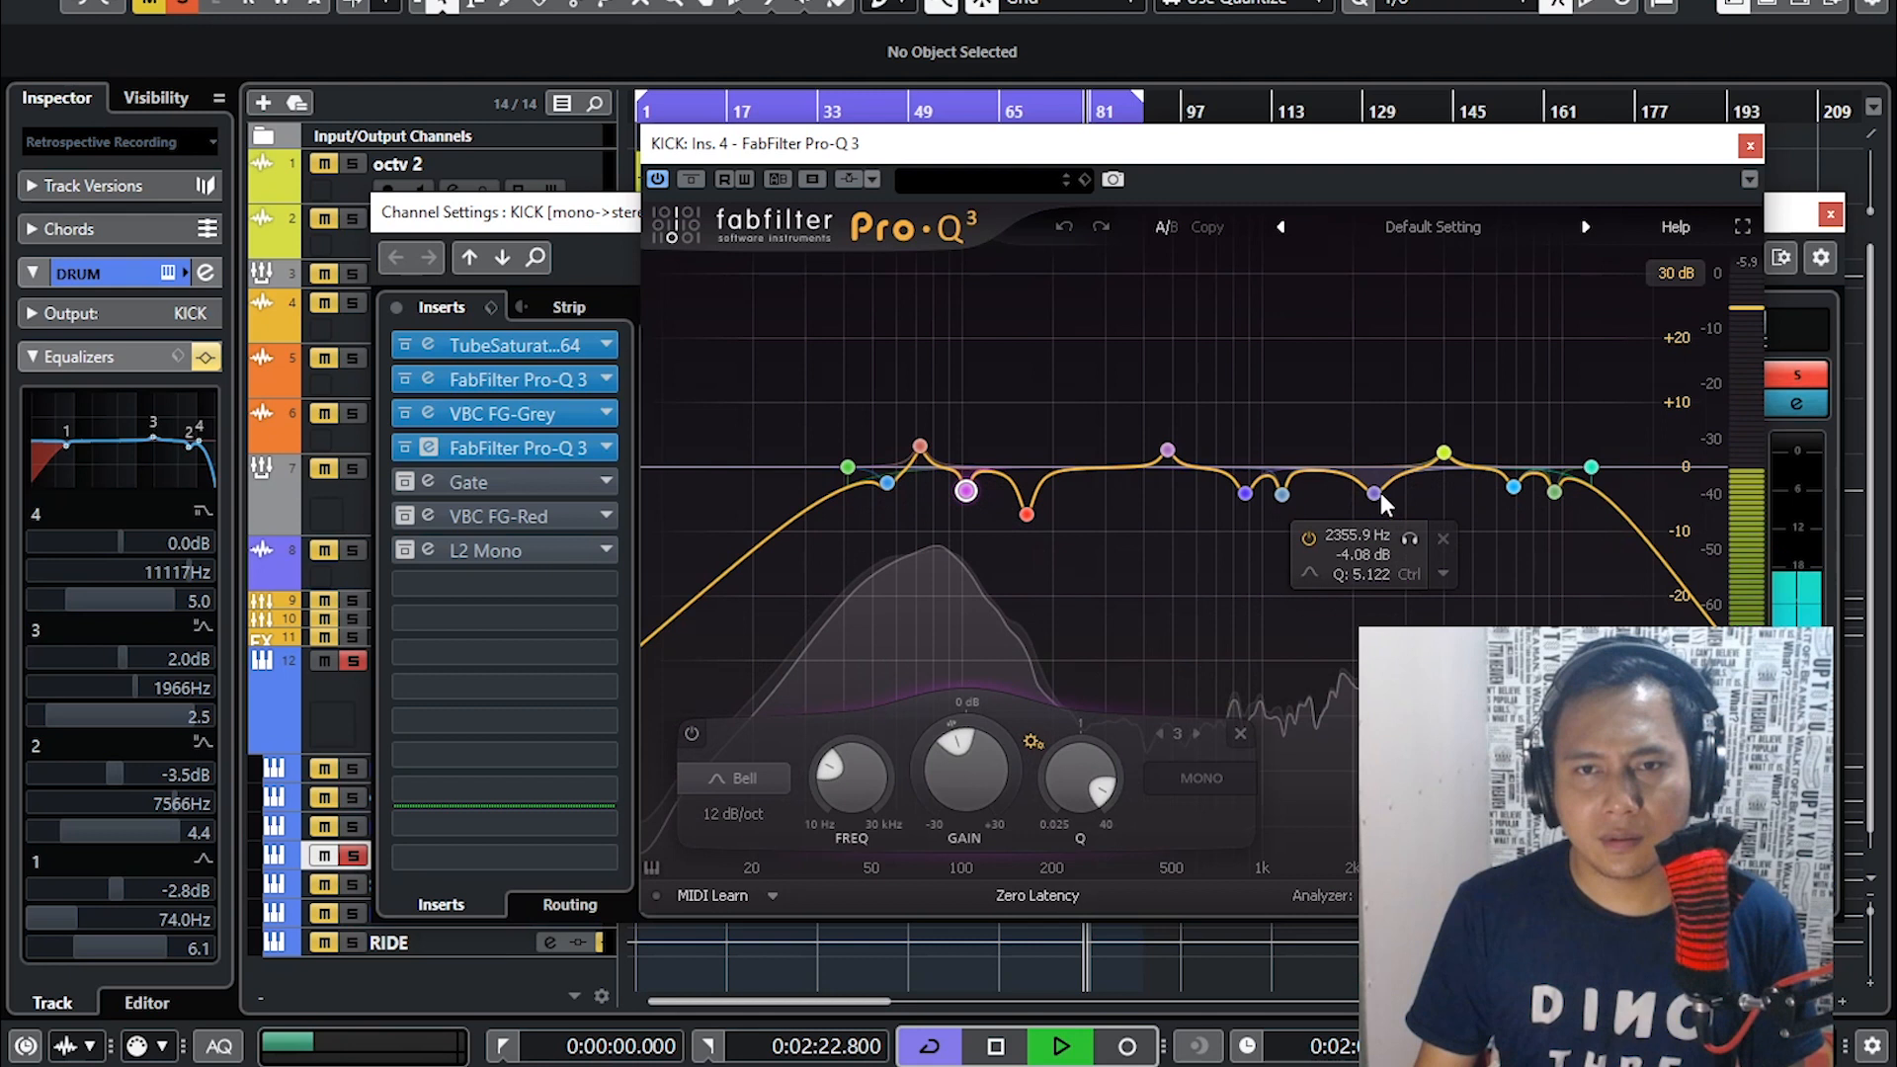
mouse_move(1449, 451)
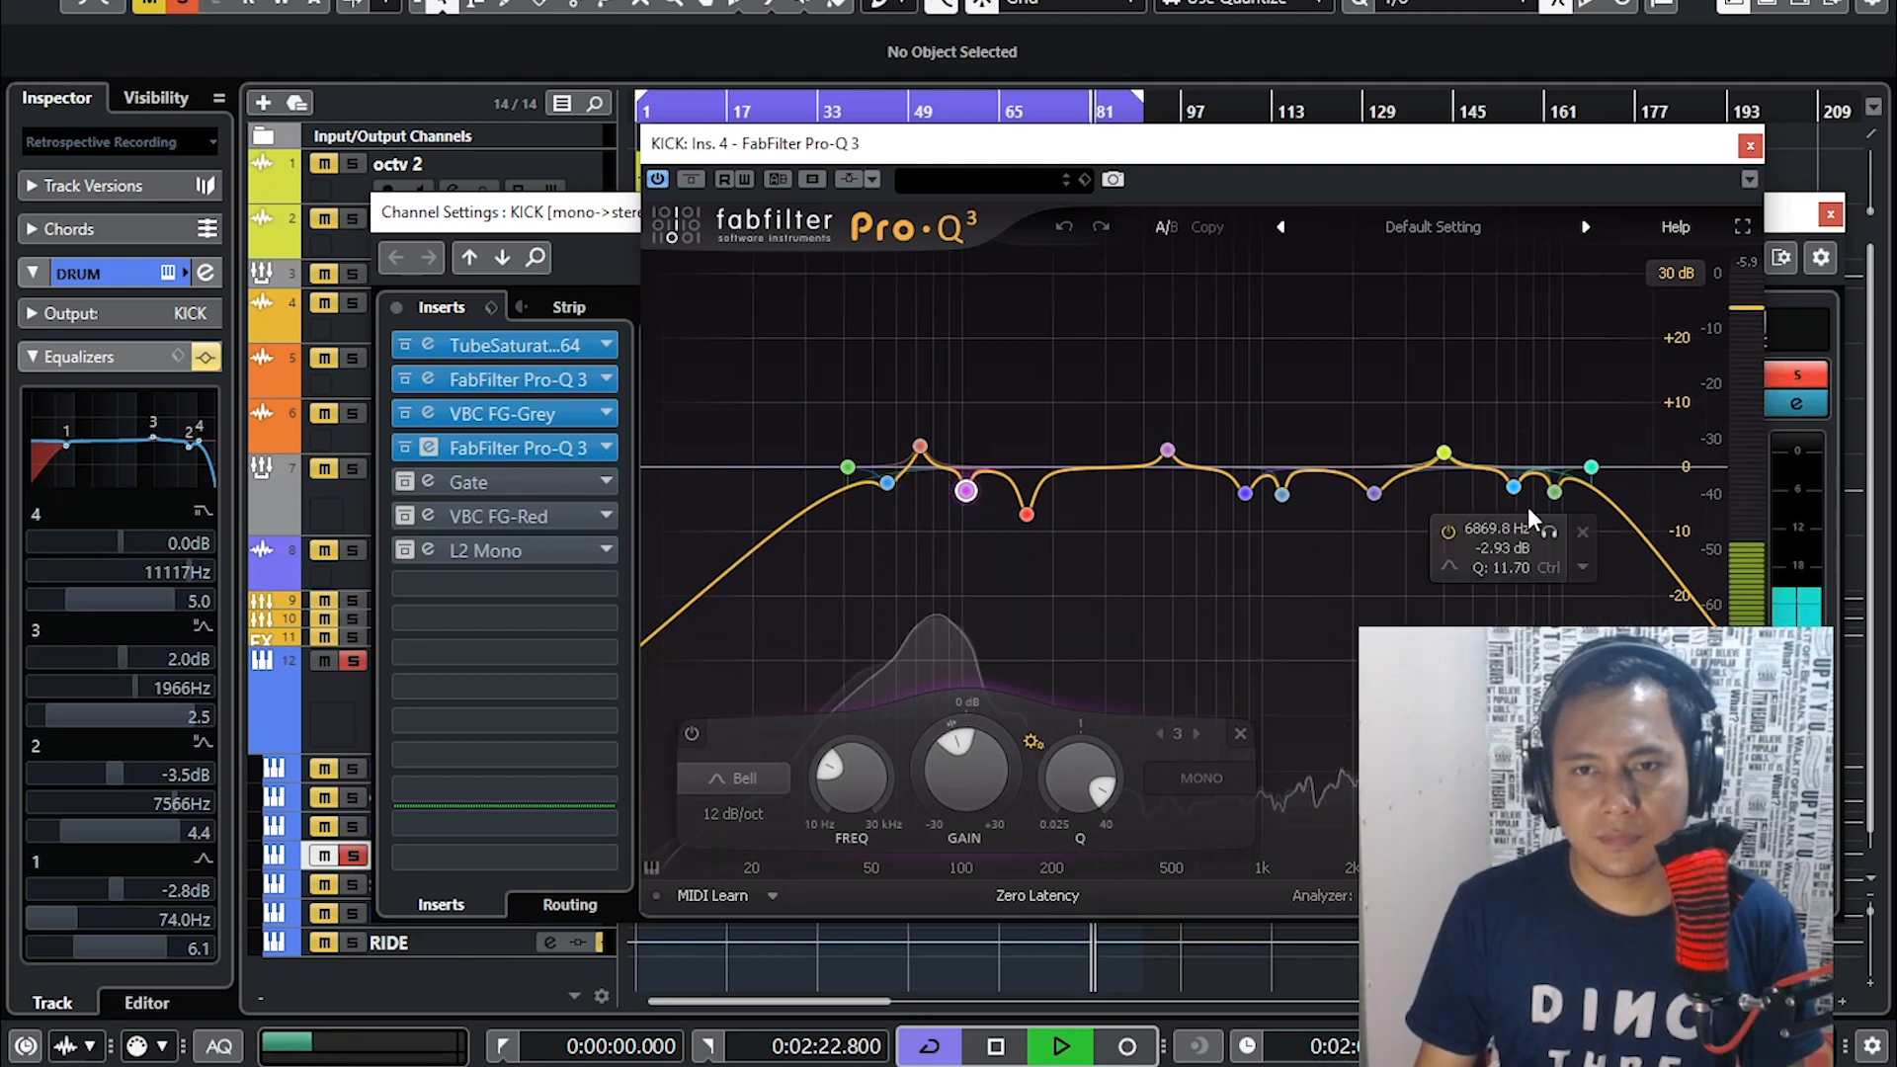
mouse_move(1583, 476)
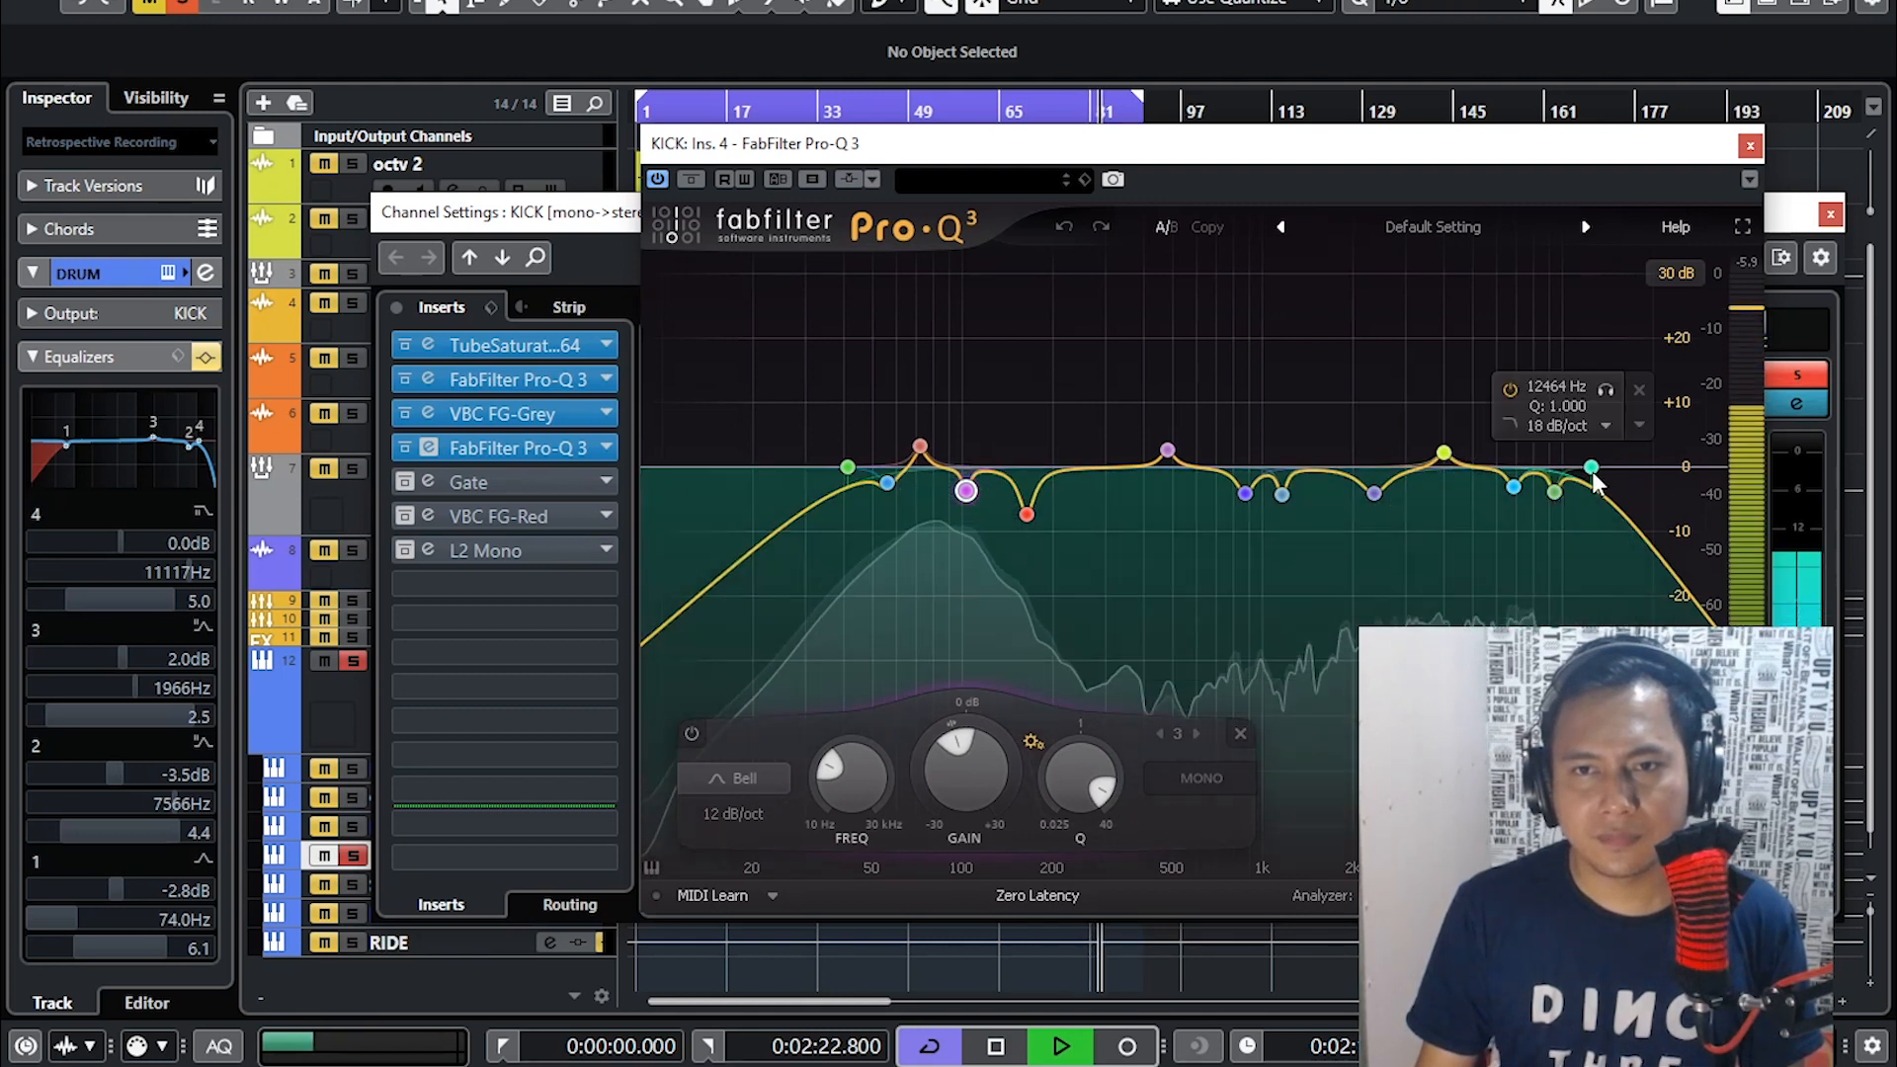
left_click(1611, 390)
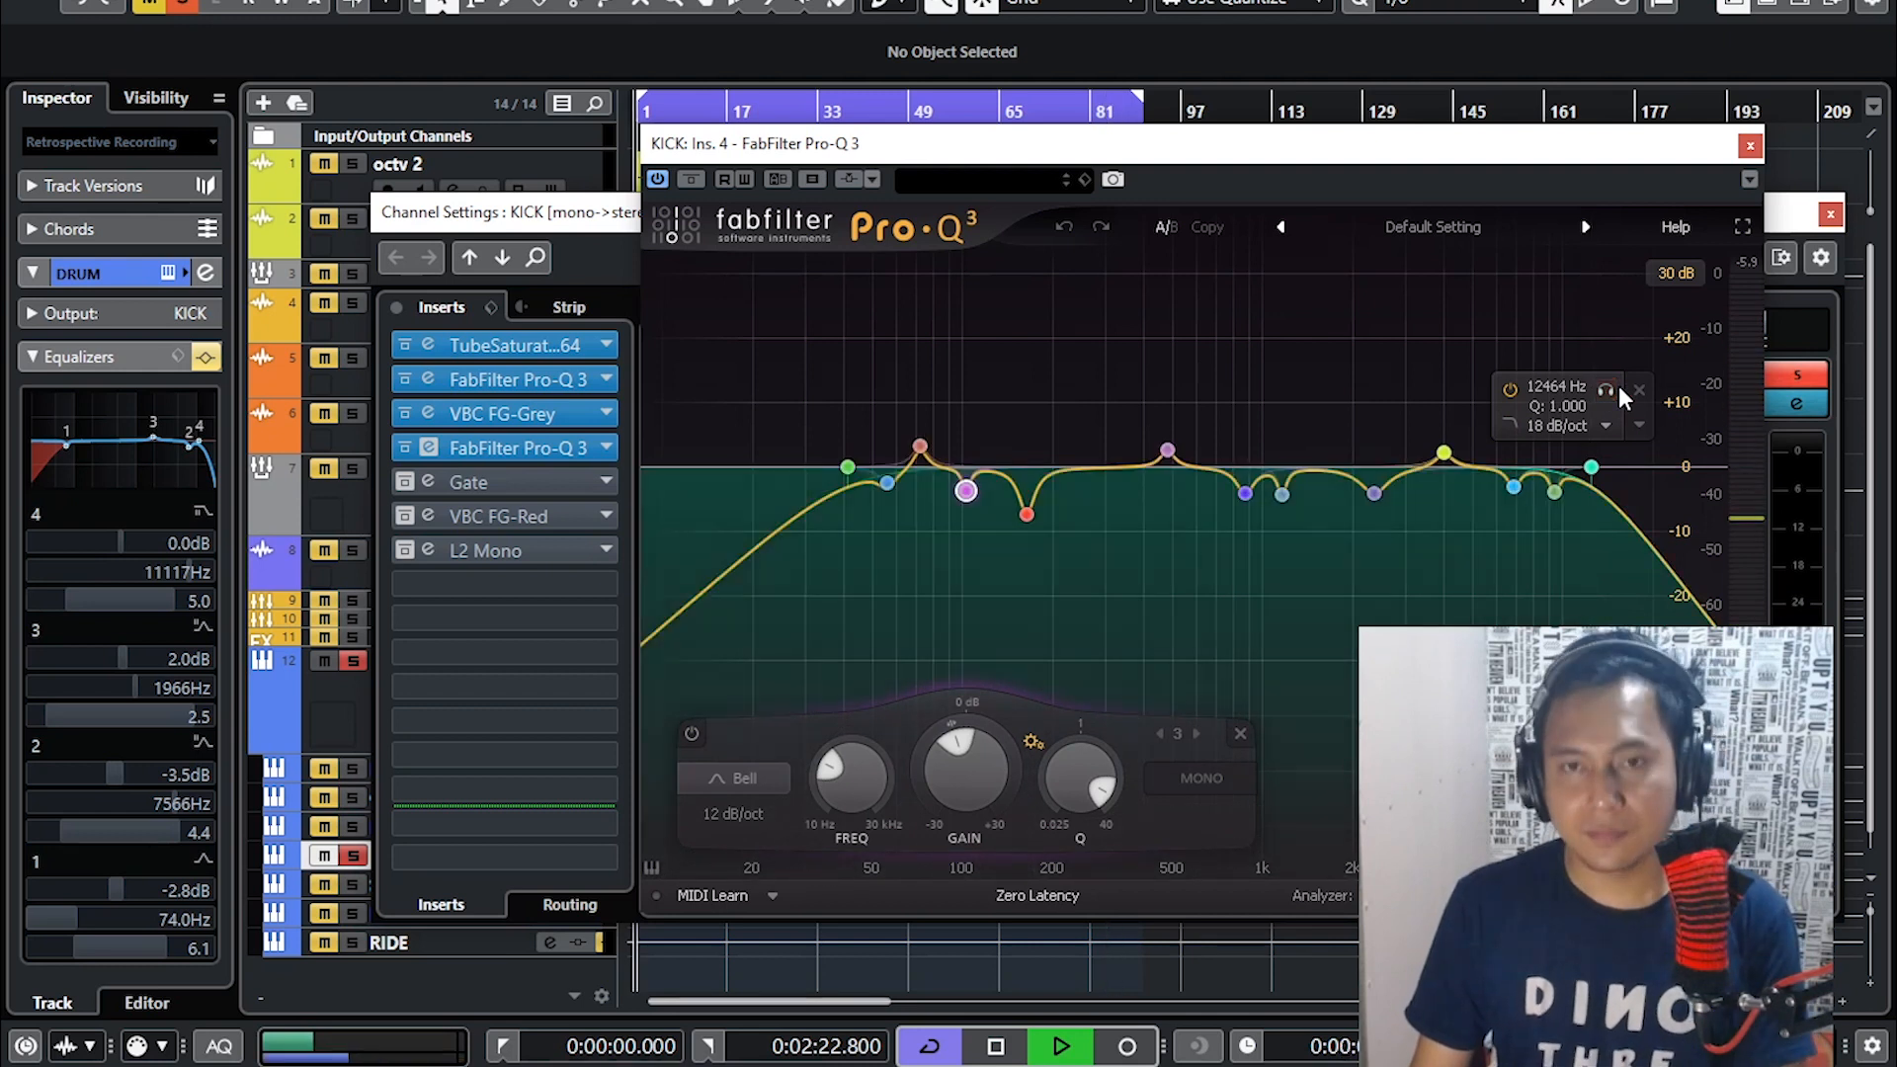
left_click(1614, 388)
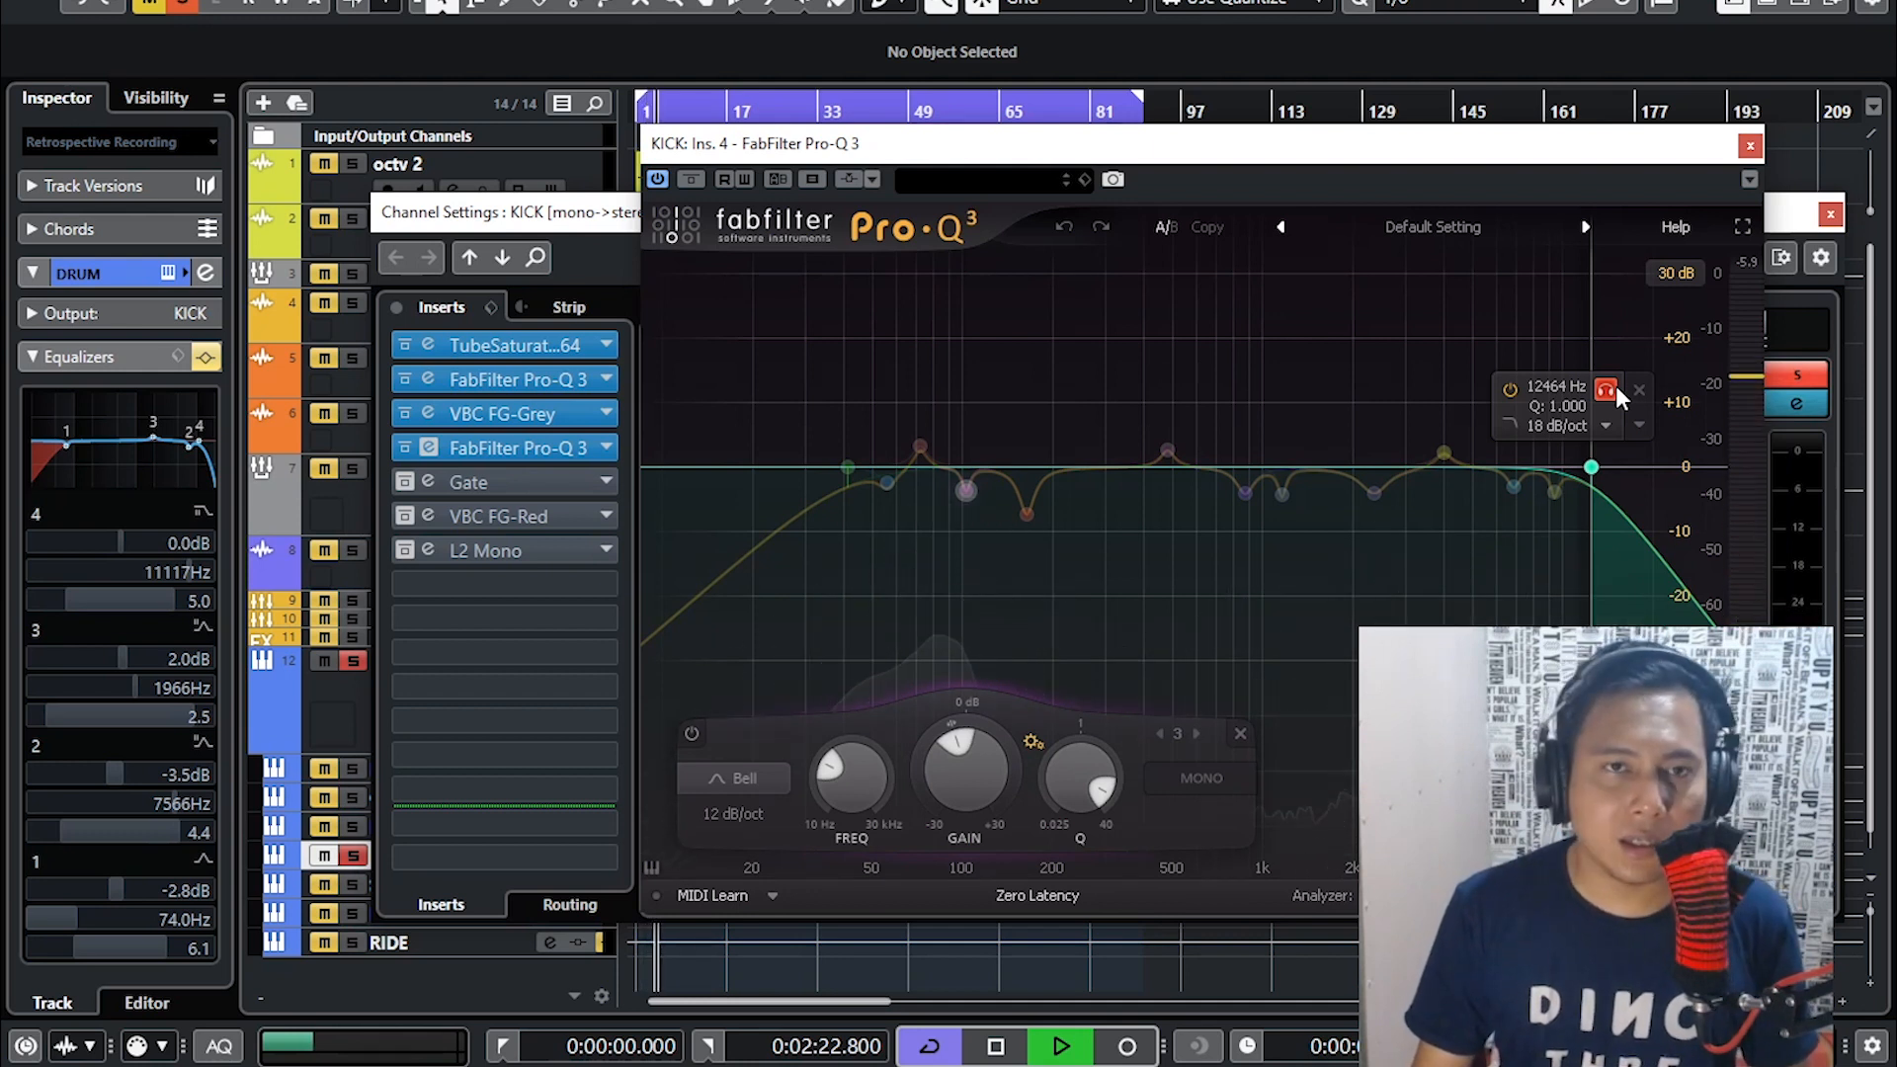
- End the solo of the 12464 Hz high-cut band, compare the sound with that band off and on, and close the equalizer's editor
left_click(1616, 386)
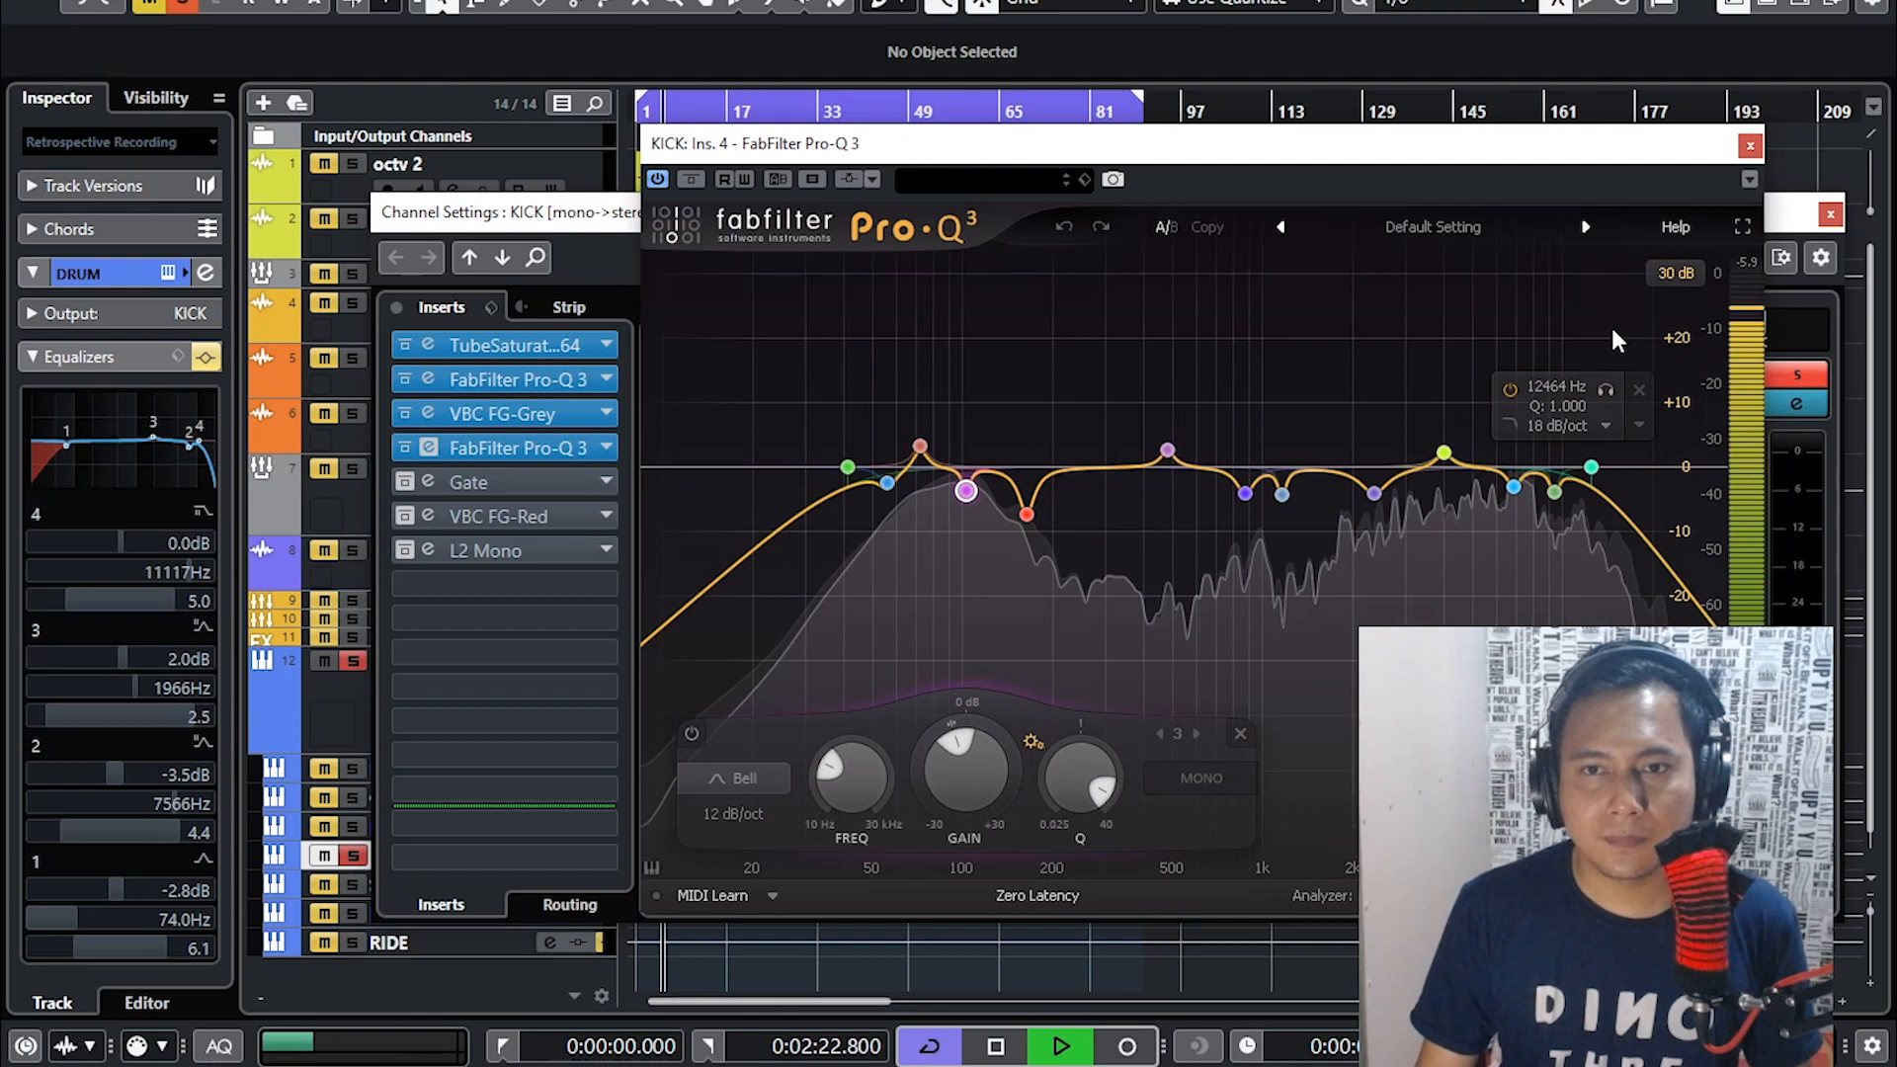
left_click(1509, 389)
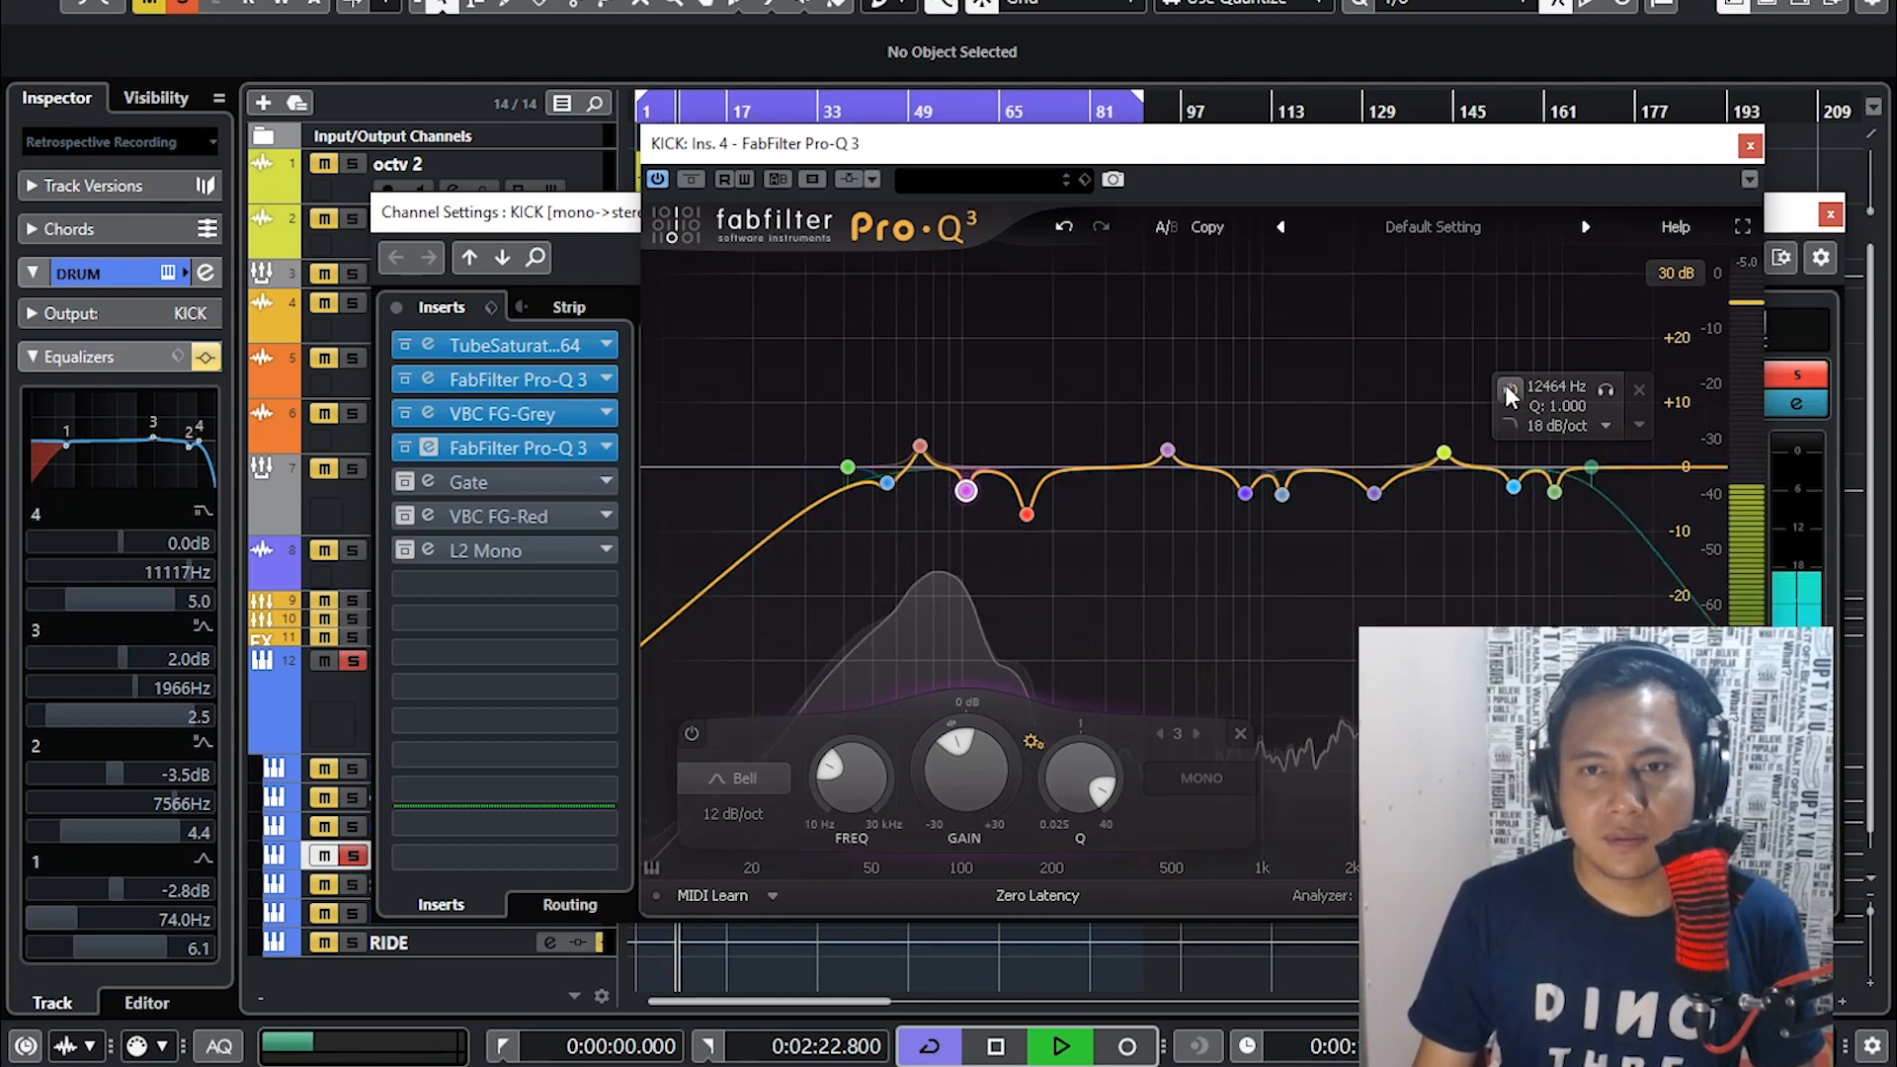
left_click(1509, 390)
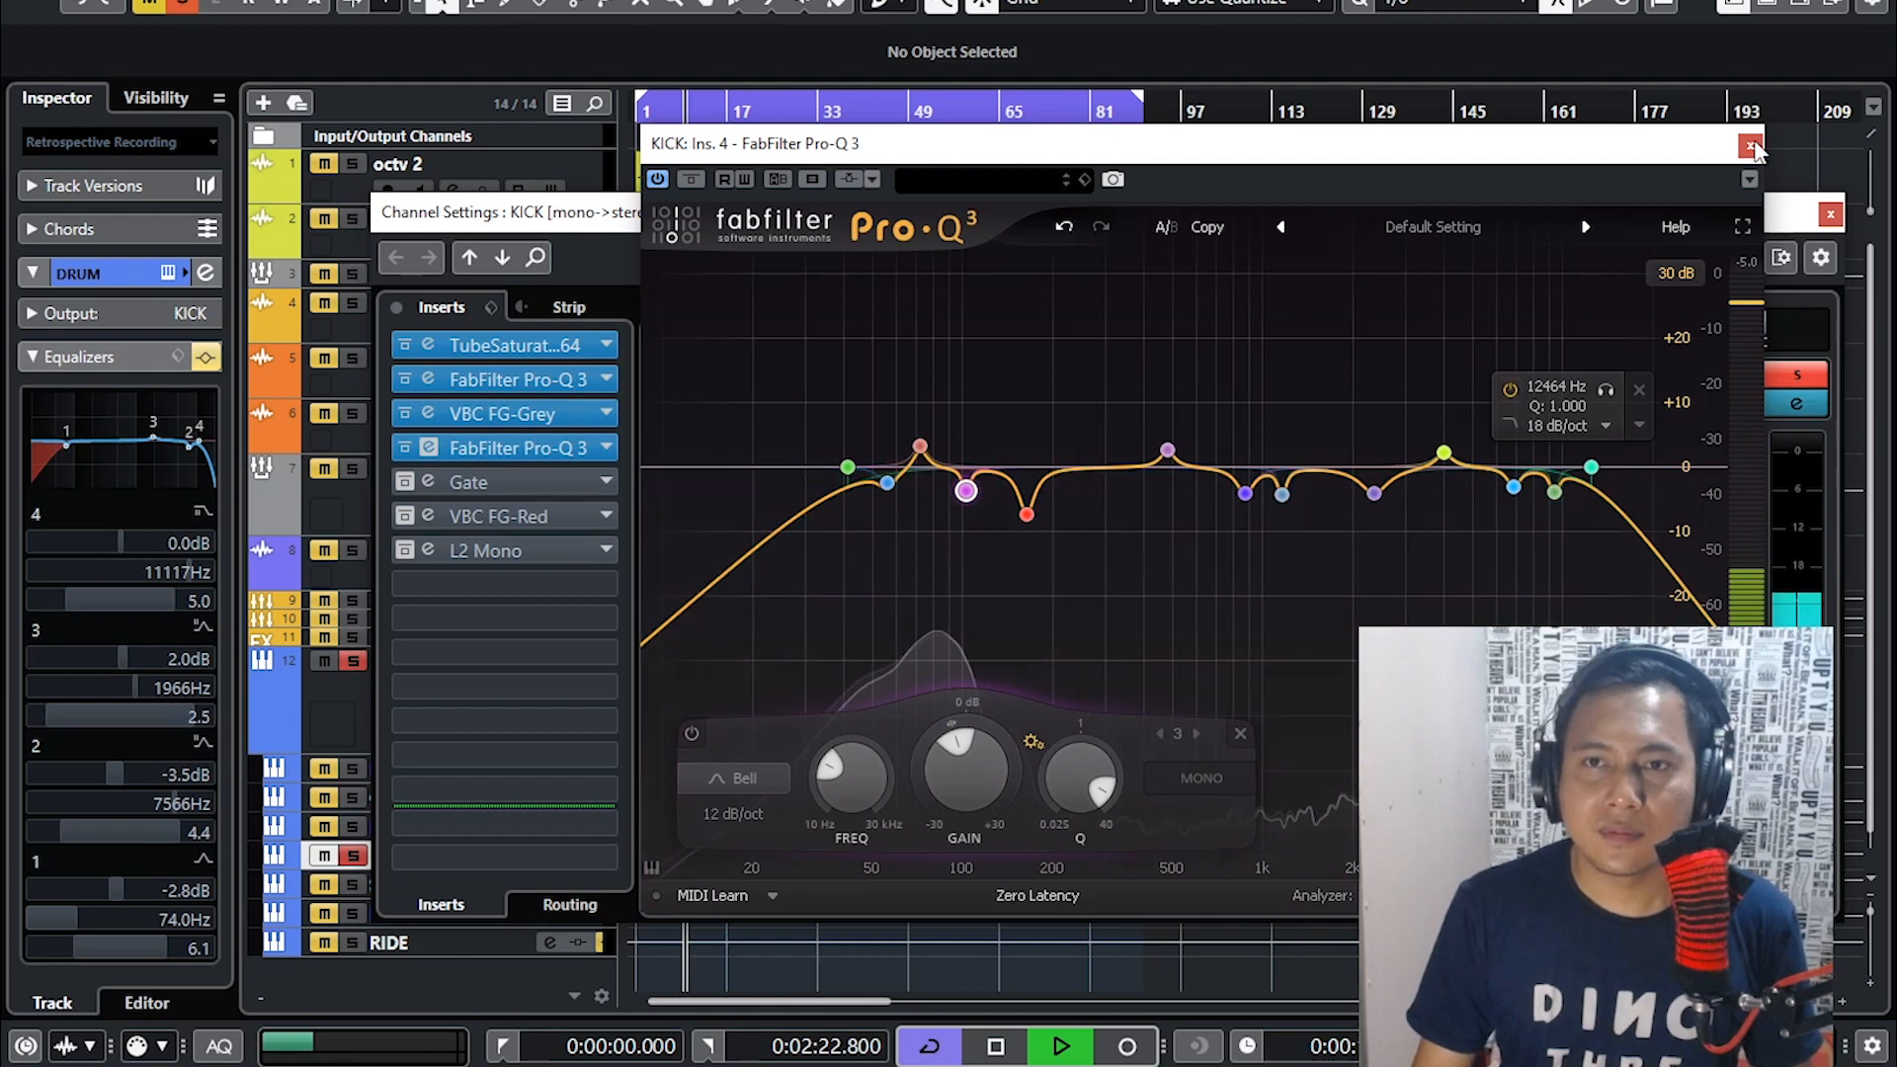
left_click(1750, 146)
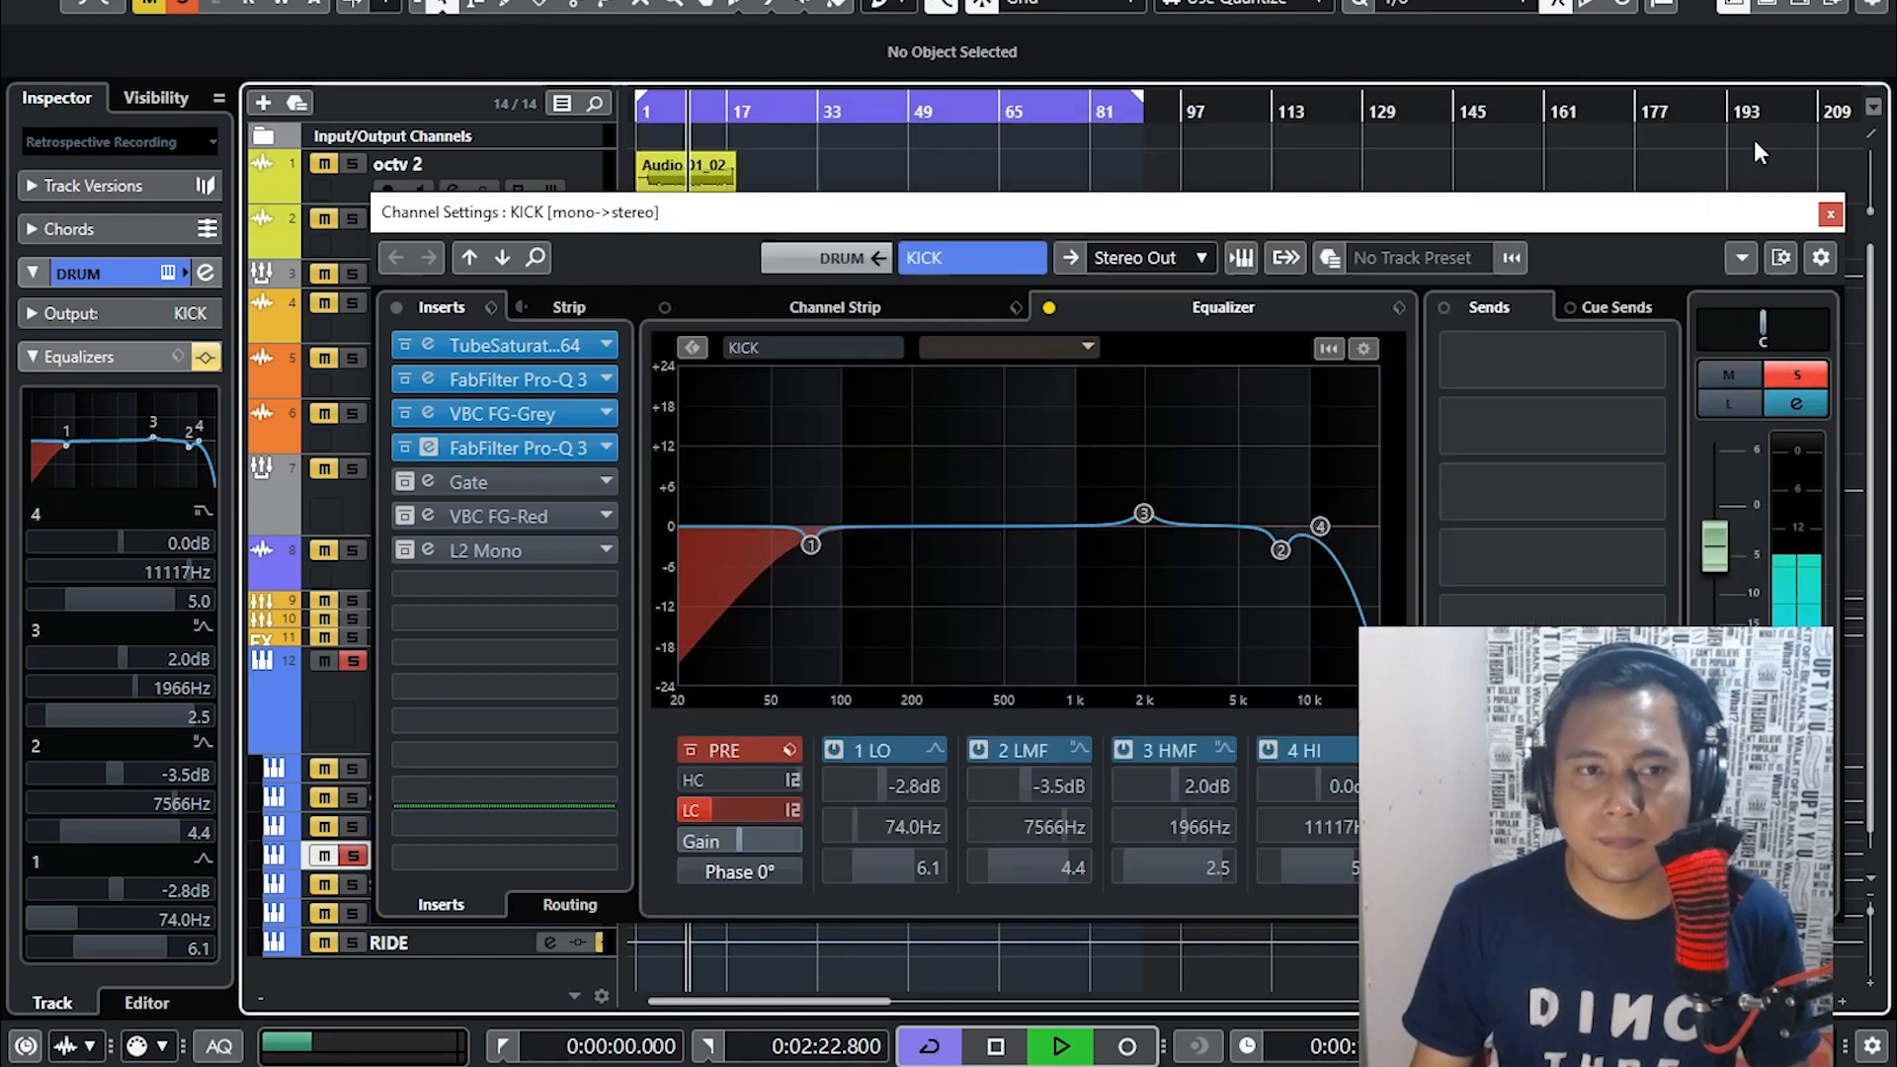
- Enable the Gate insert on KICK, compare the sound with the gate off and on, and leave it active
left_click(406, 481)
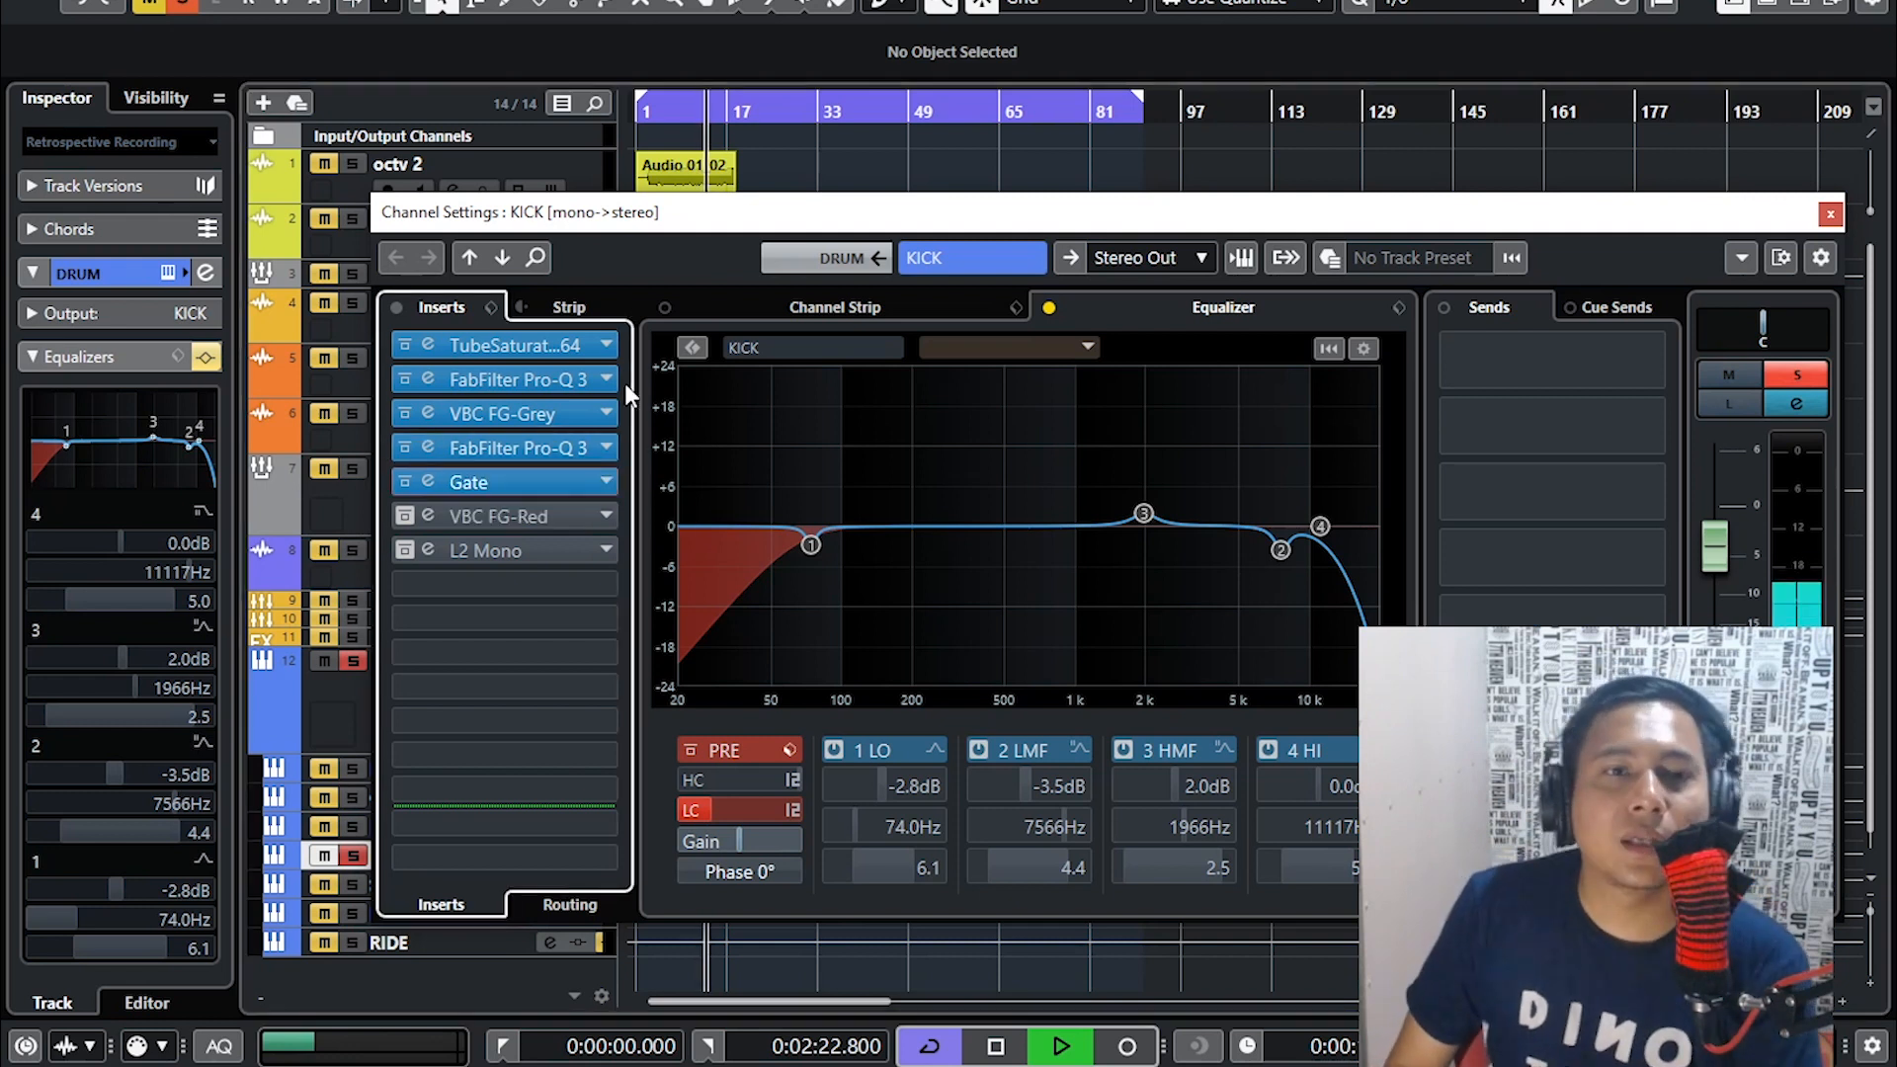
left_click(435, 482)
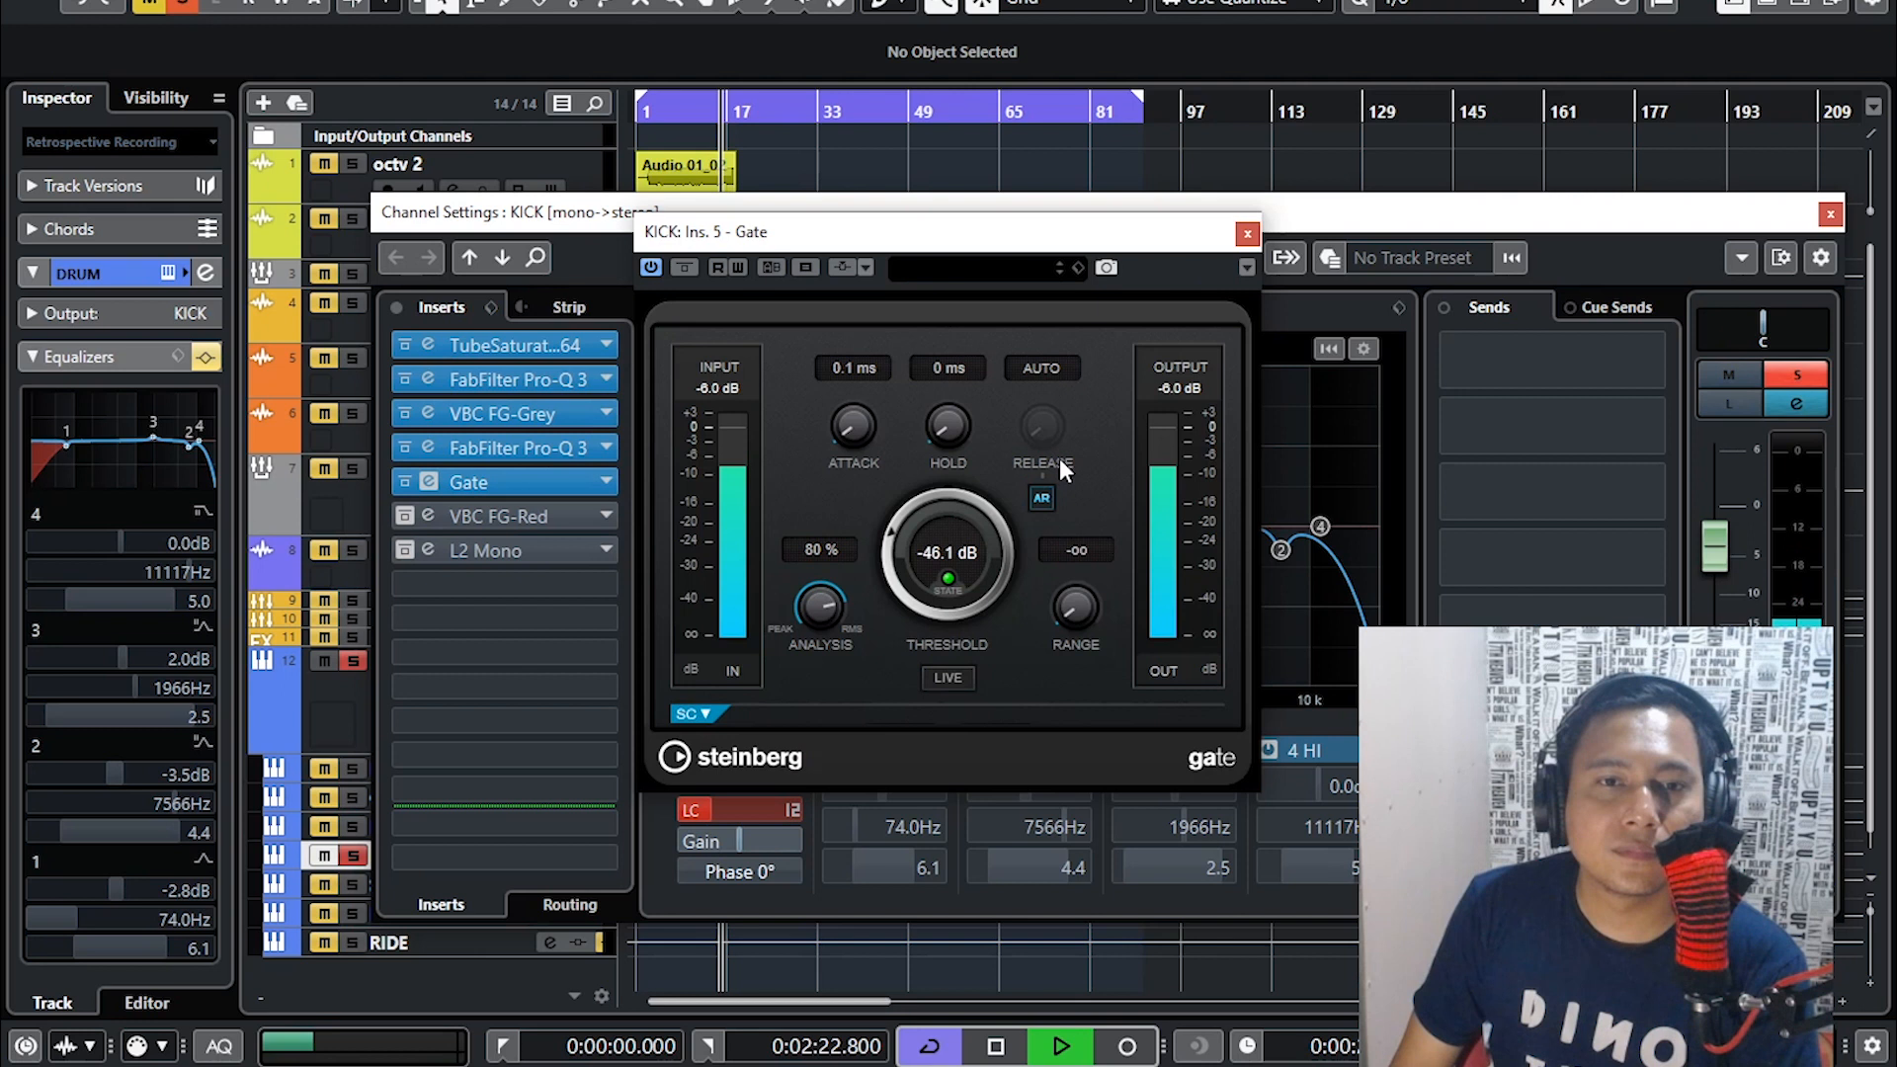
left_click(651, 268)
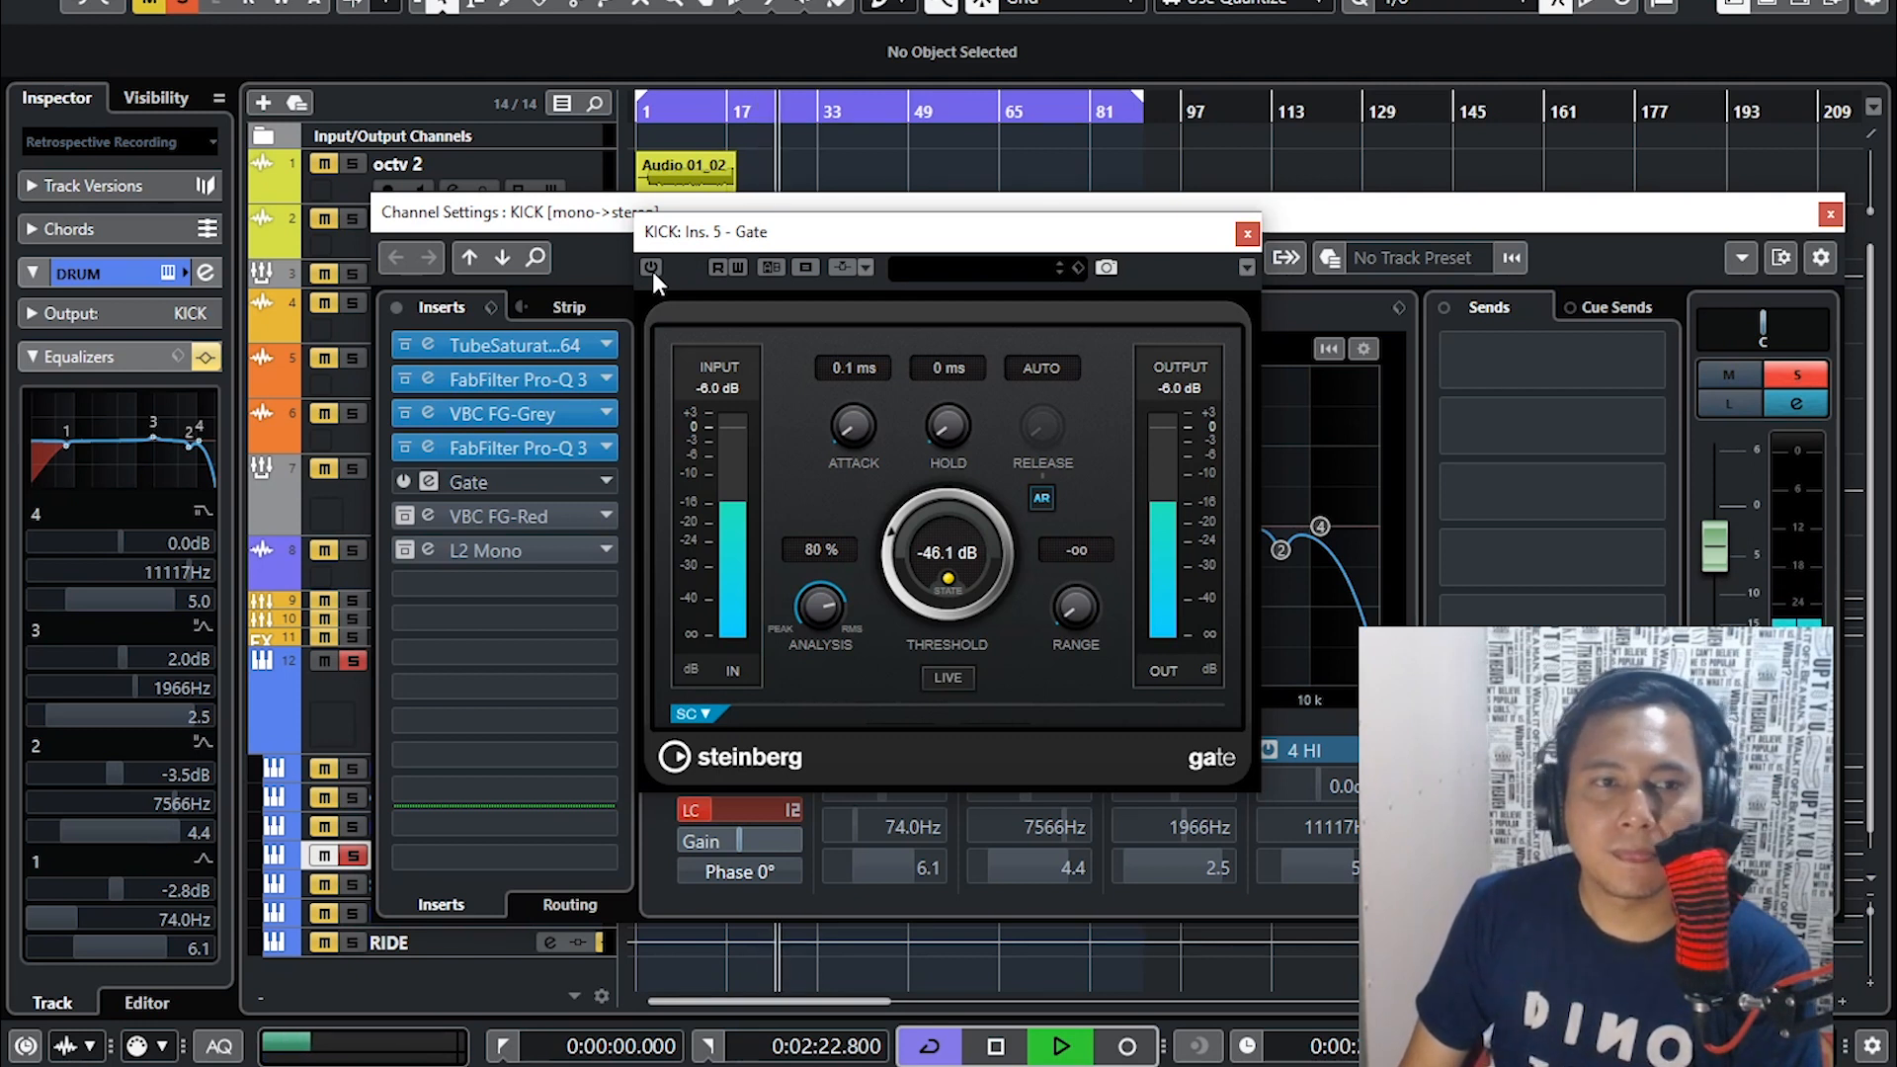
left_click(652, 270)
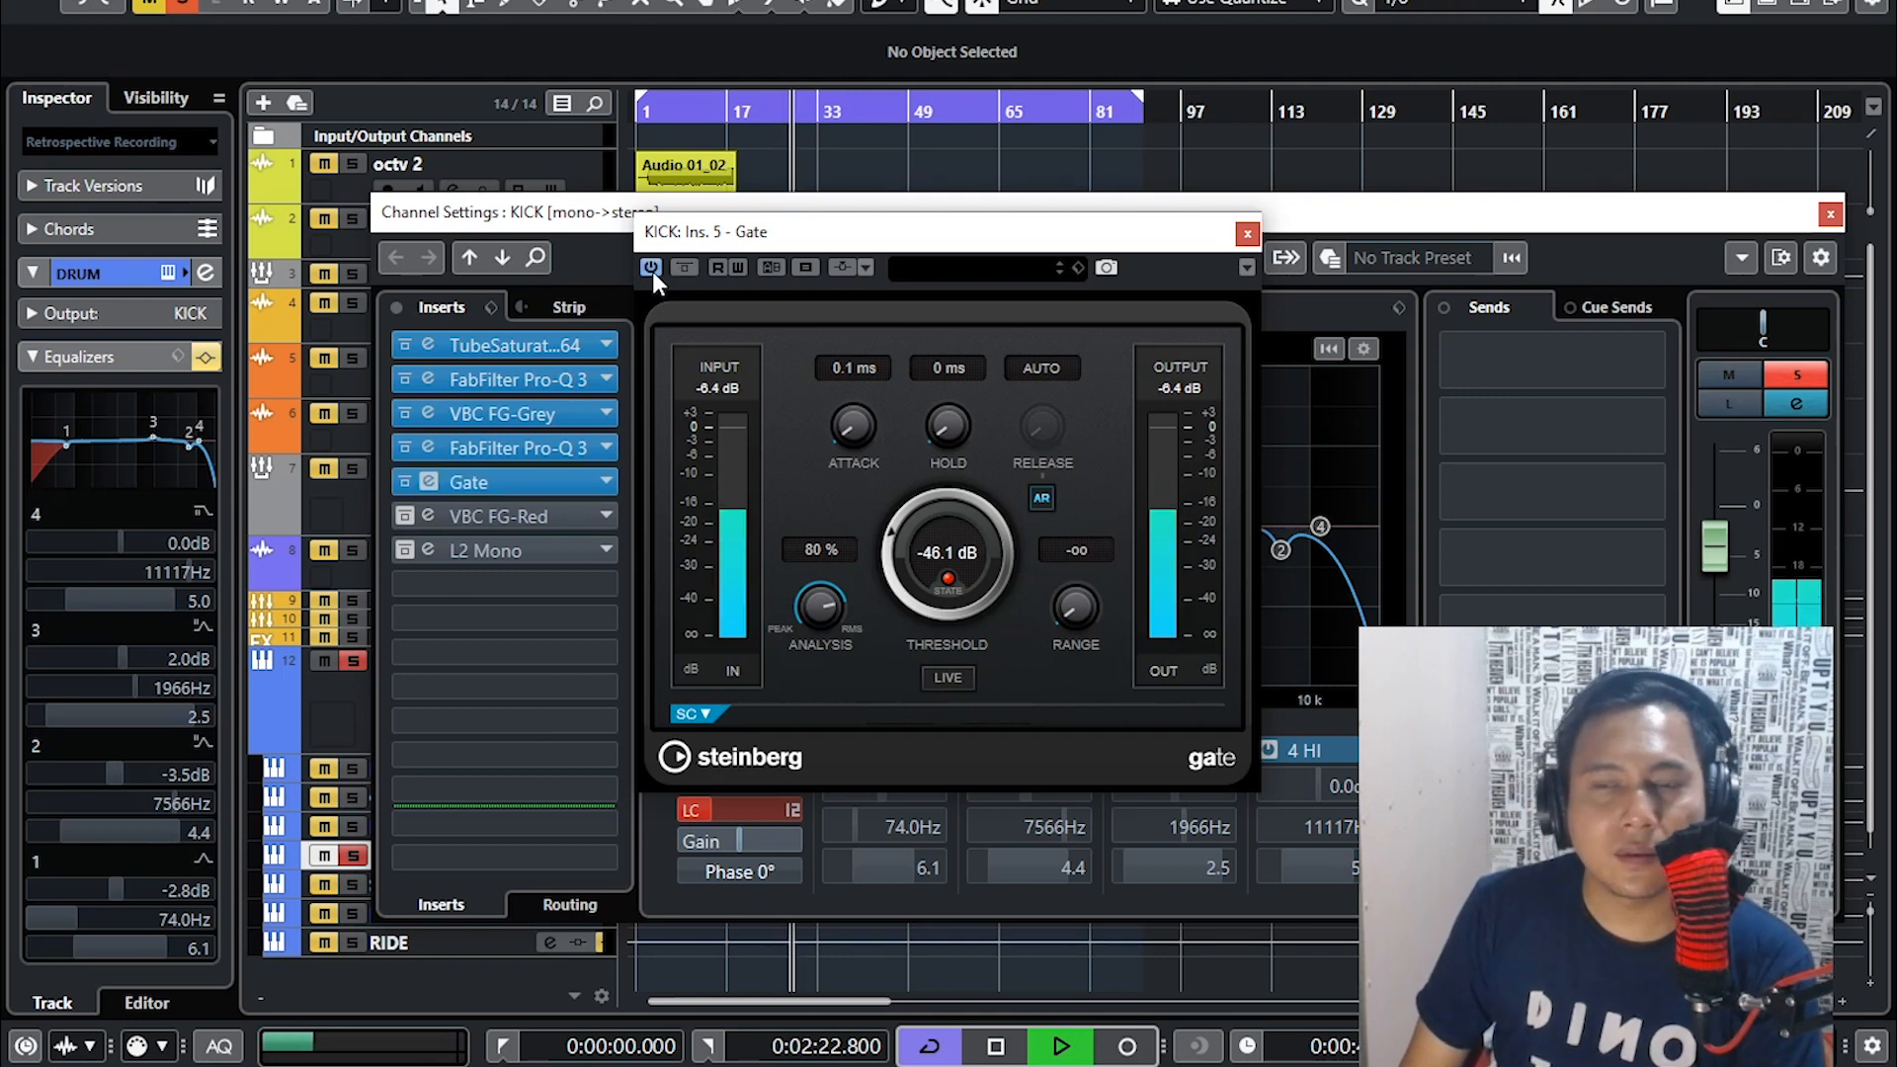
left_click(1247, 234)
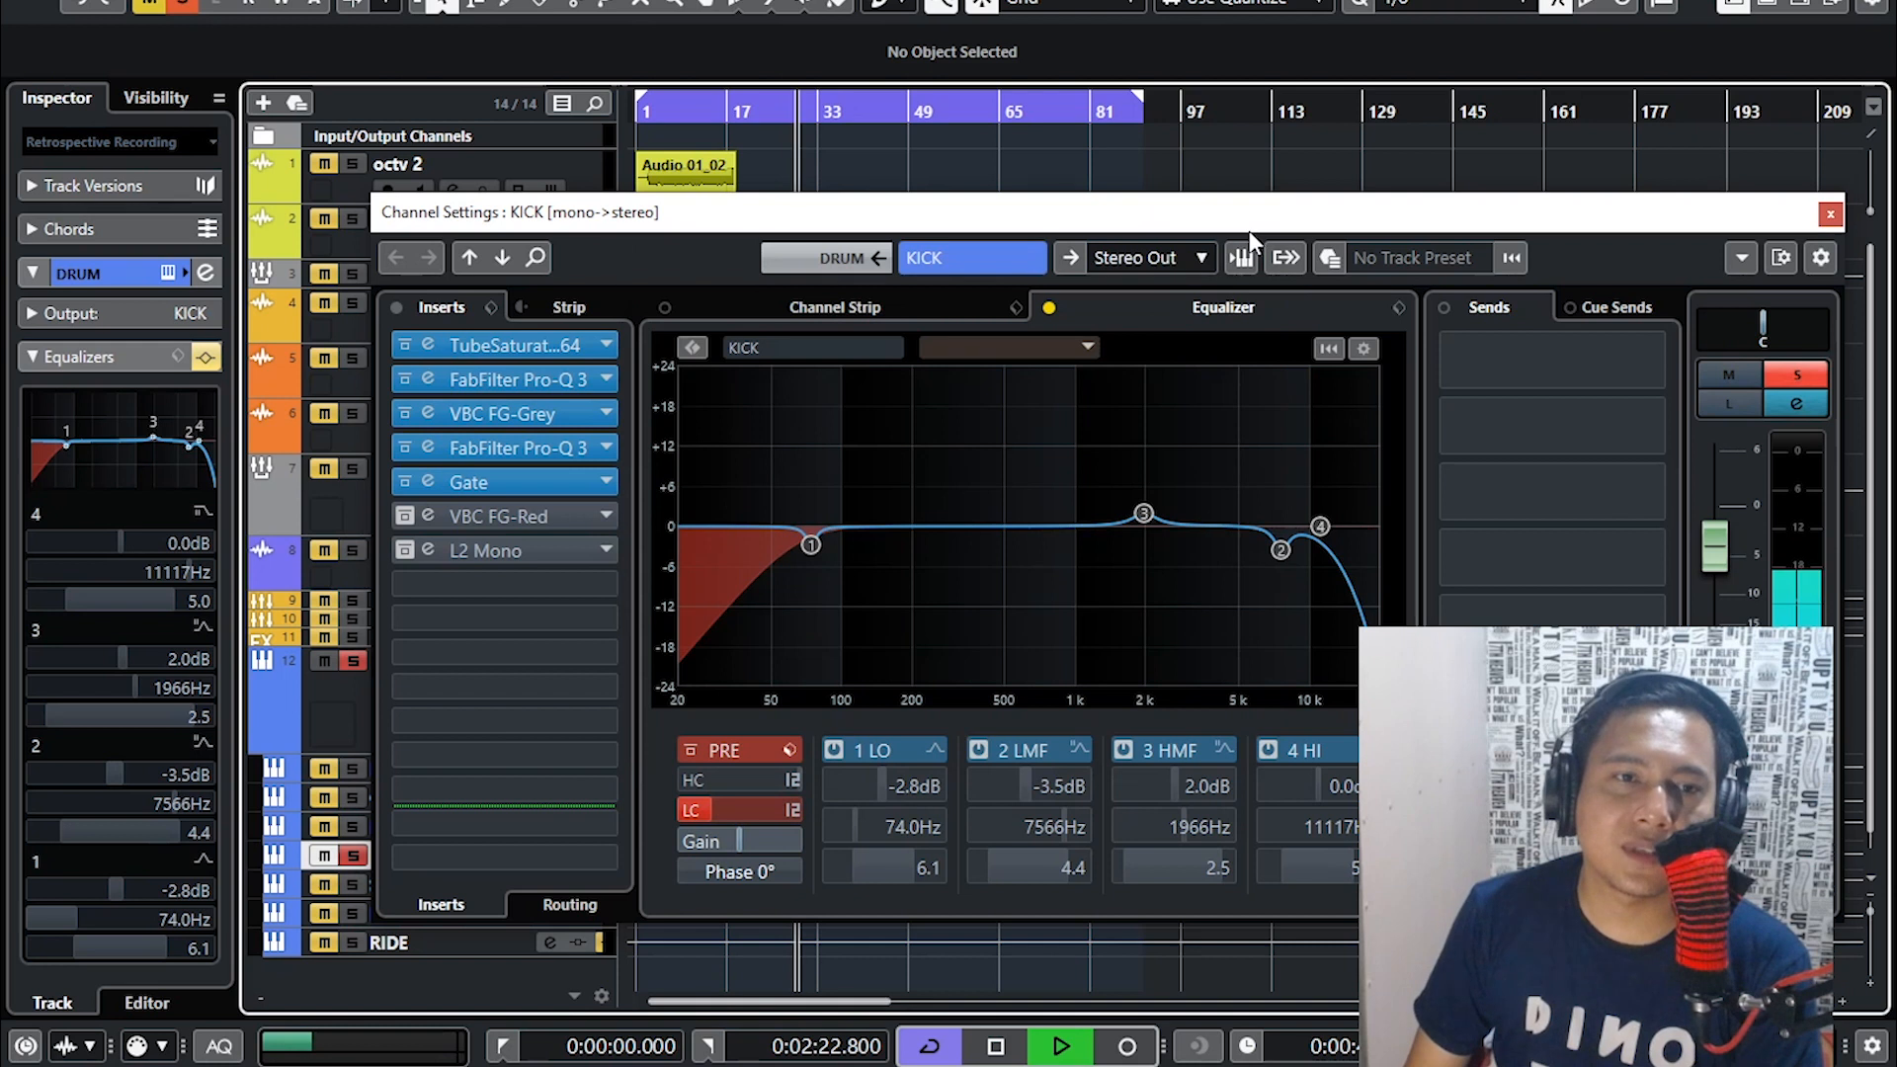
- Enable the VBC FG-Red compressor on KICK and review its attack, release, threshold, drive and HPF settings
left_click(405, 515)
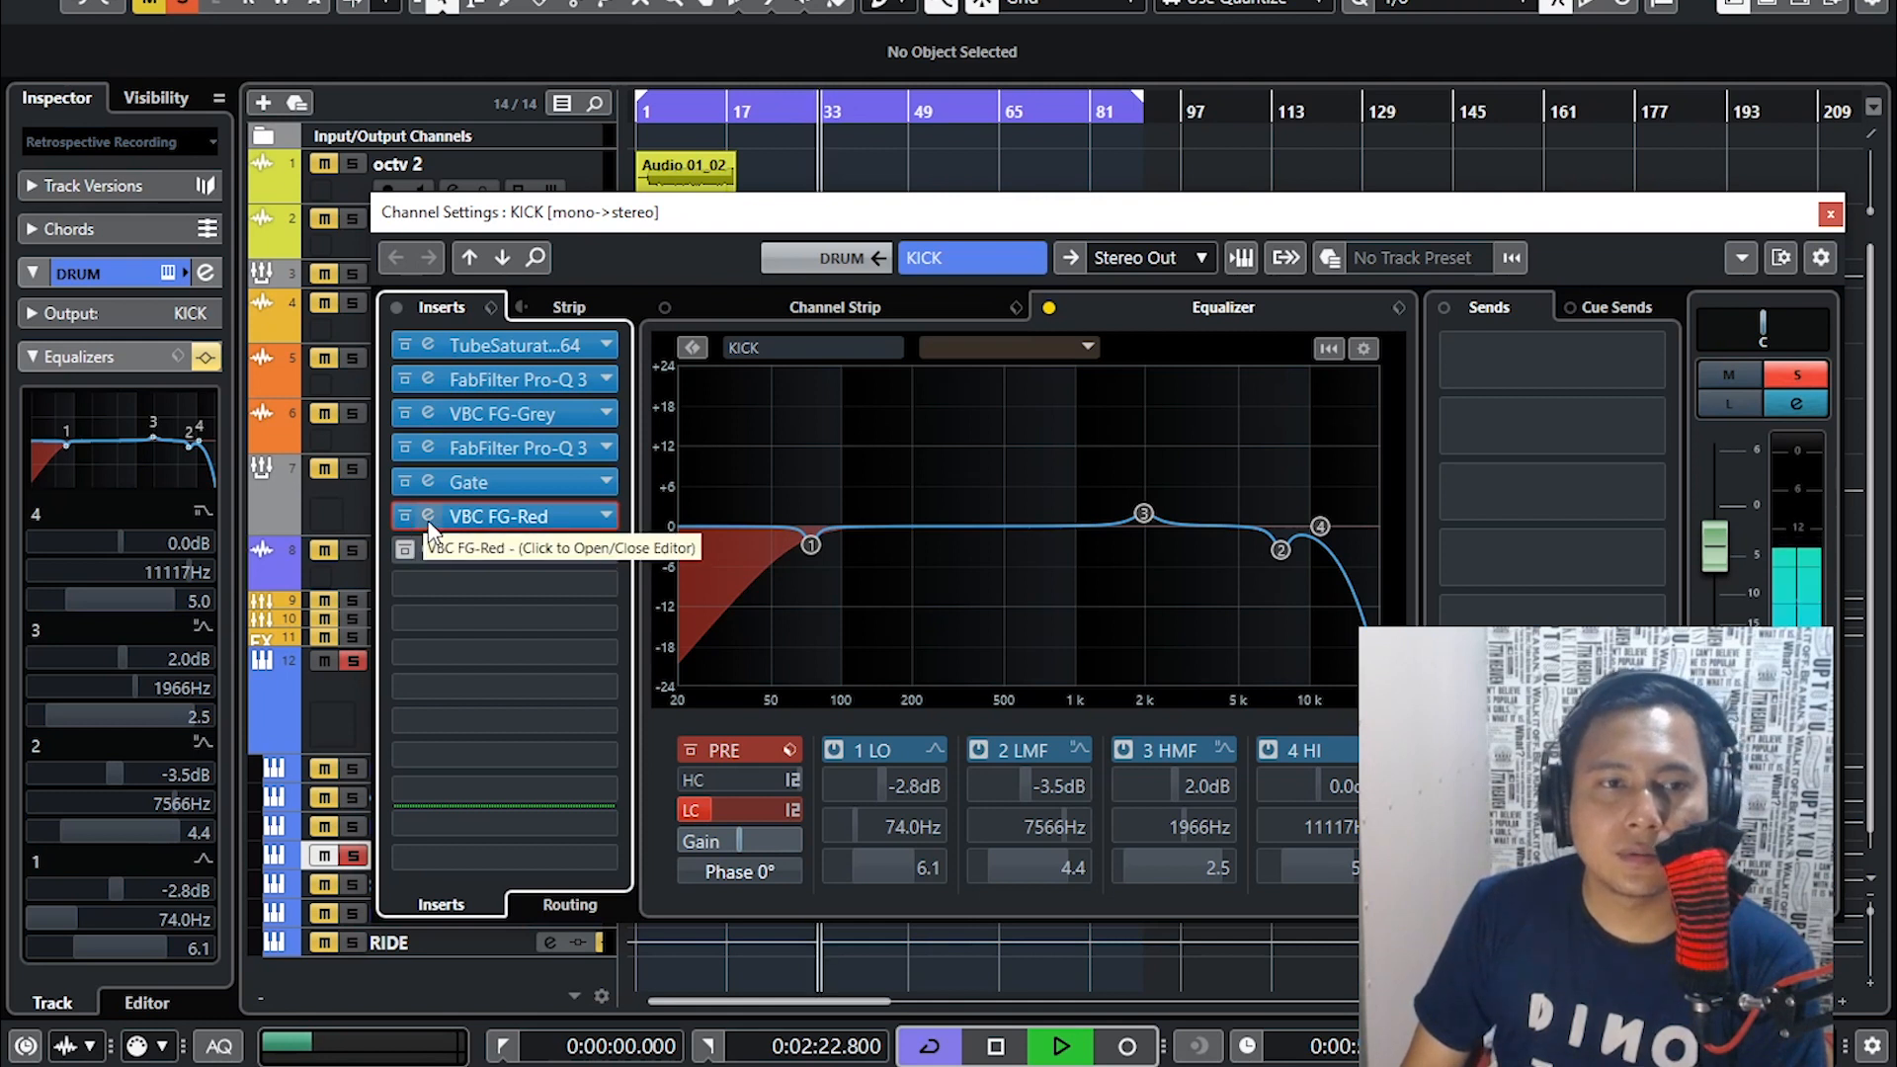
left_click(429, 518)
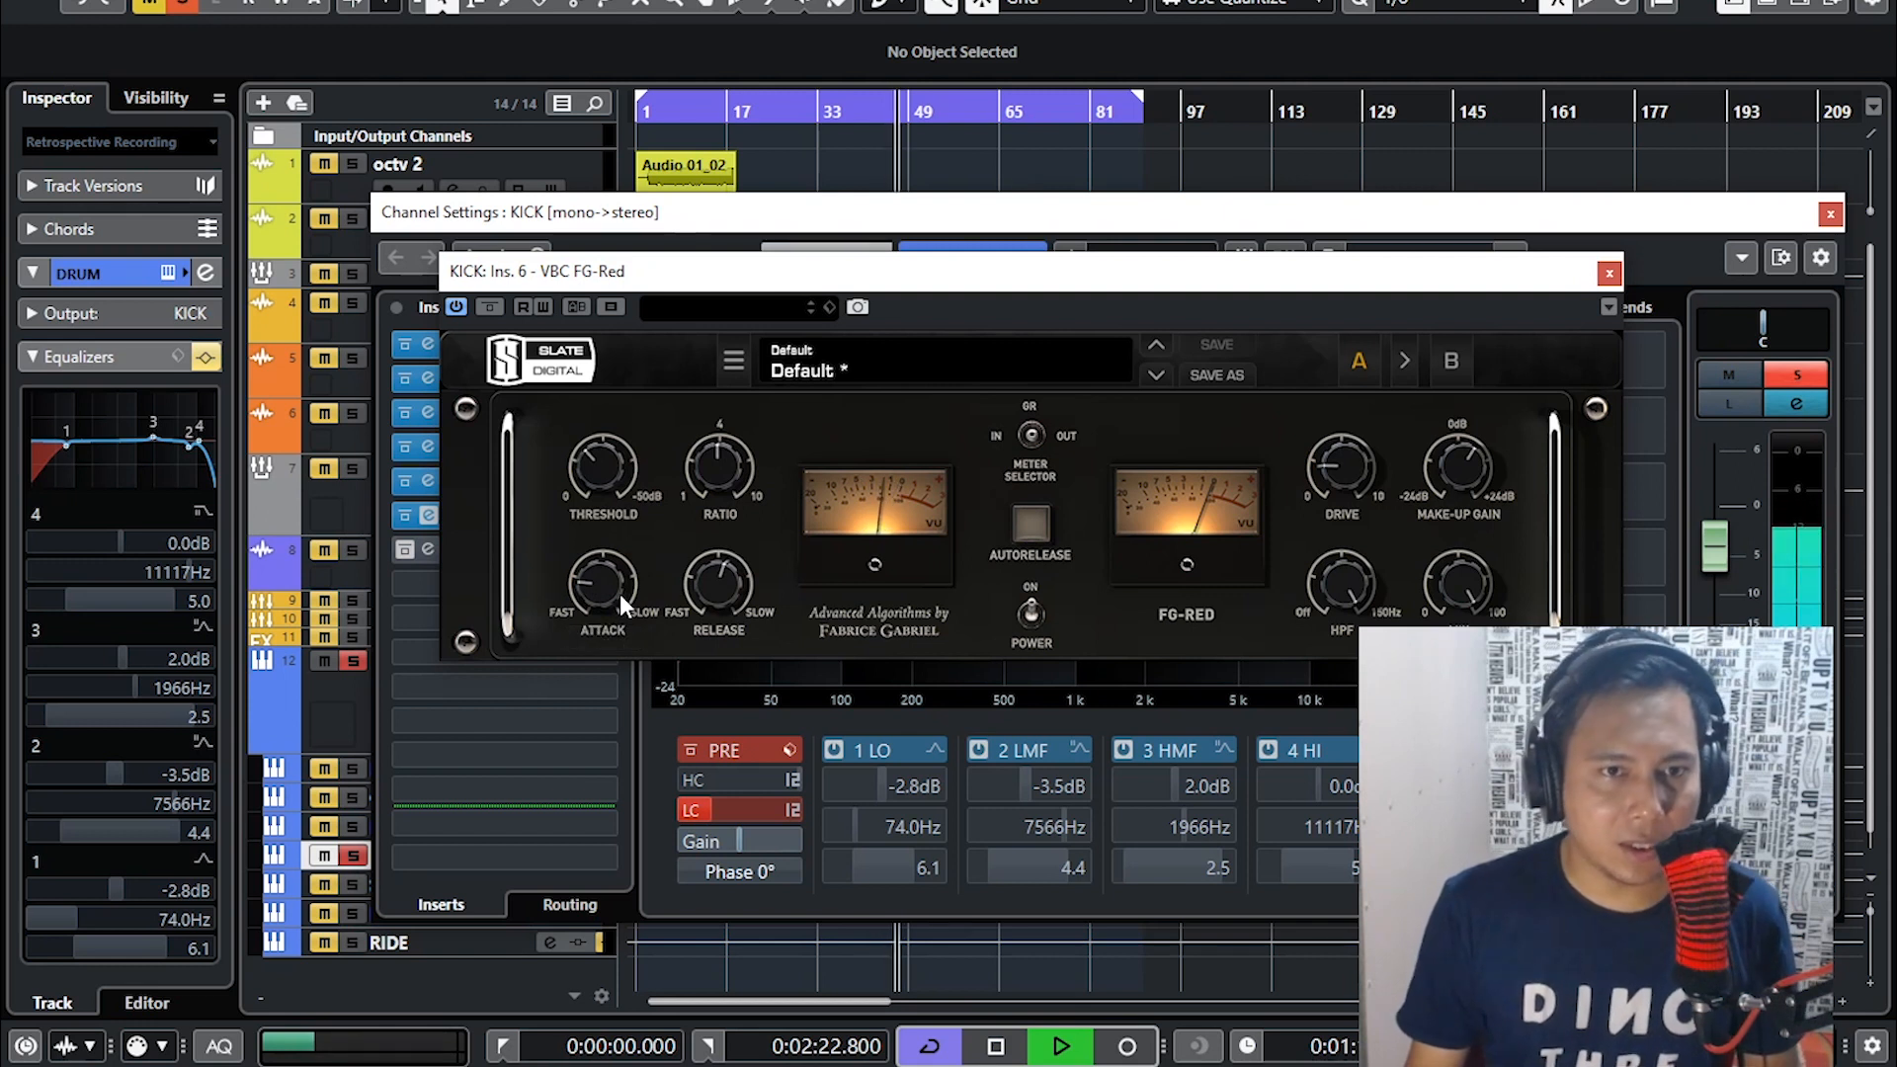
mouse_move(727, 596)
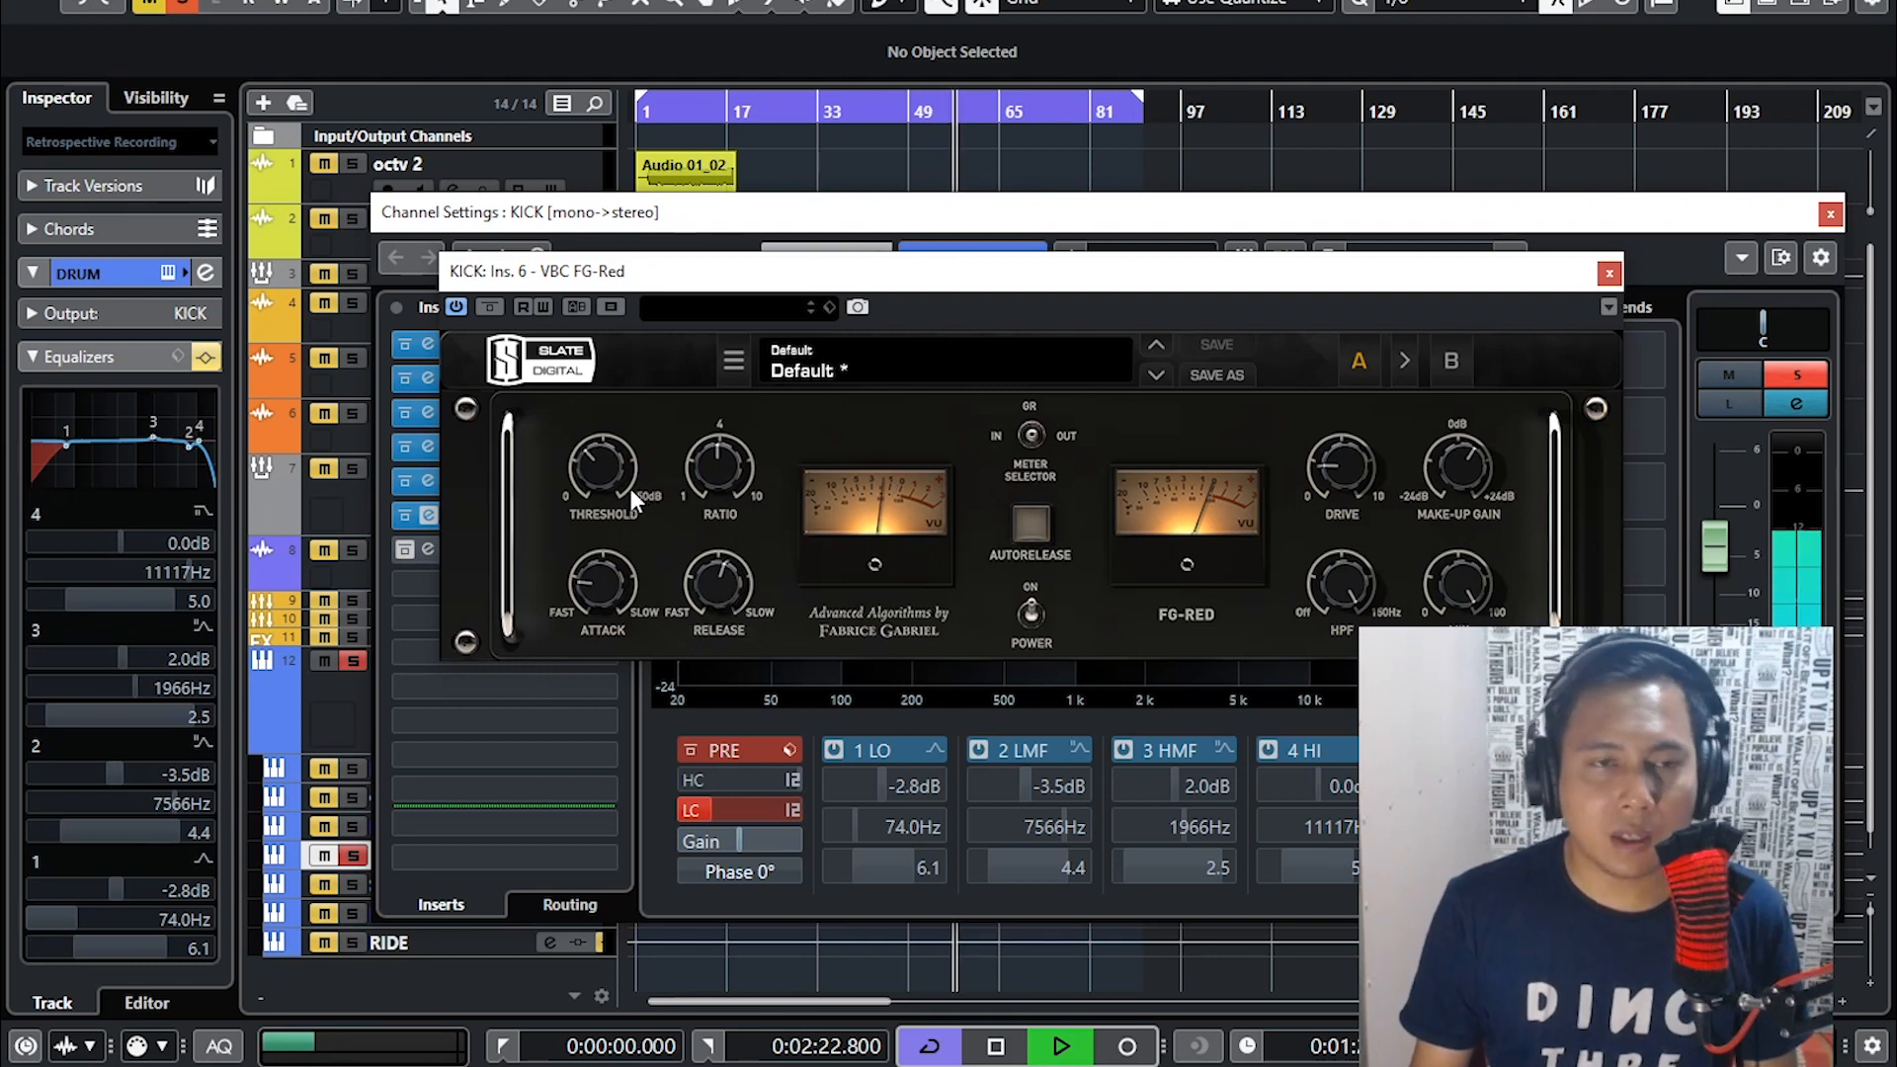
mouse_move(614, 465)
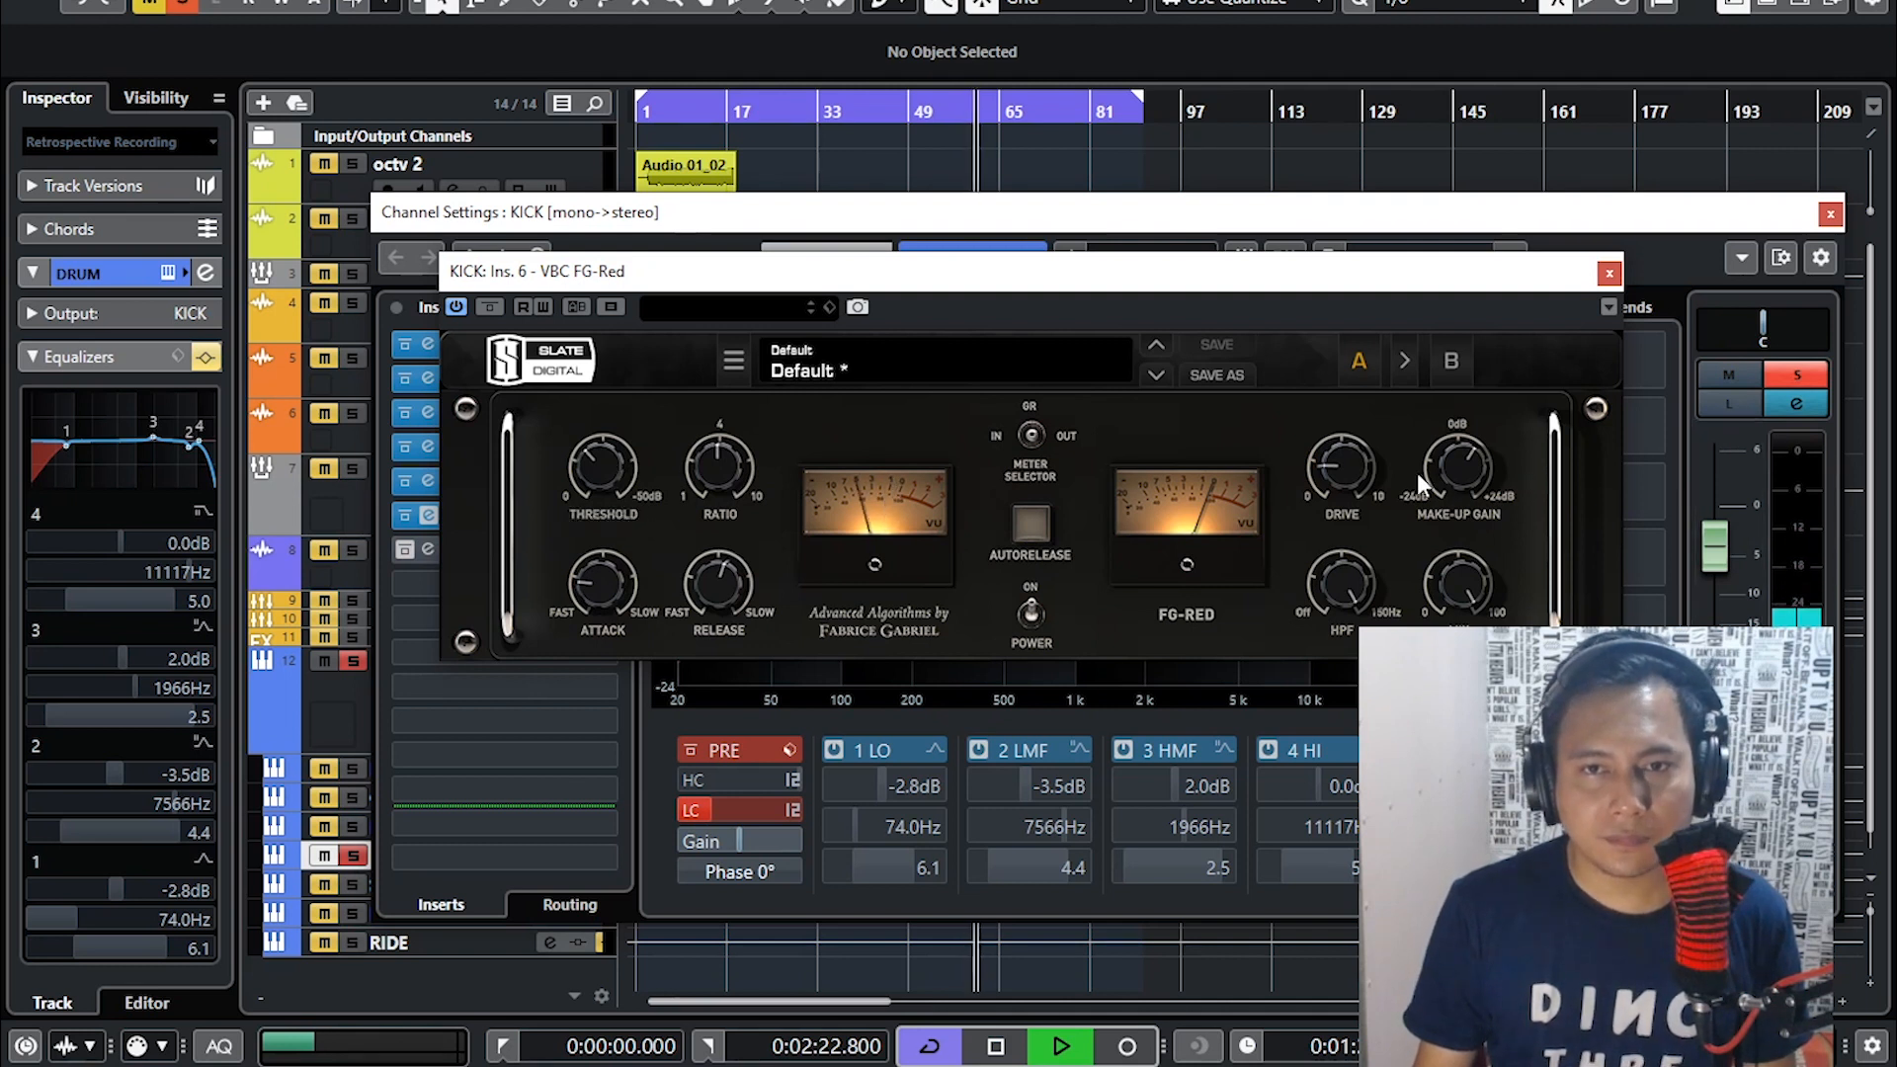
mouse_move(1349, 474)
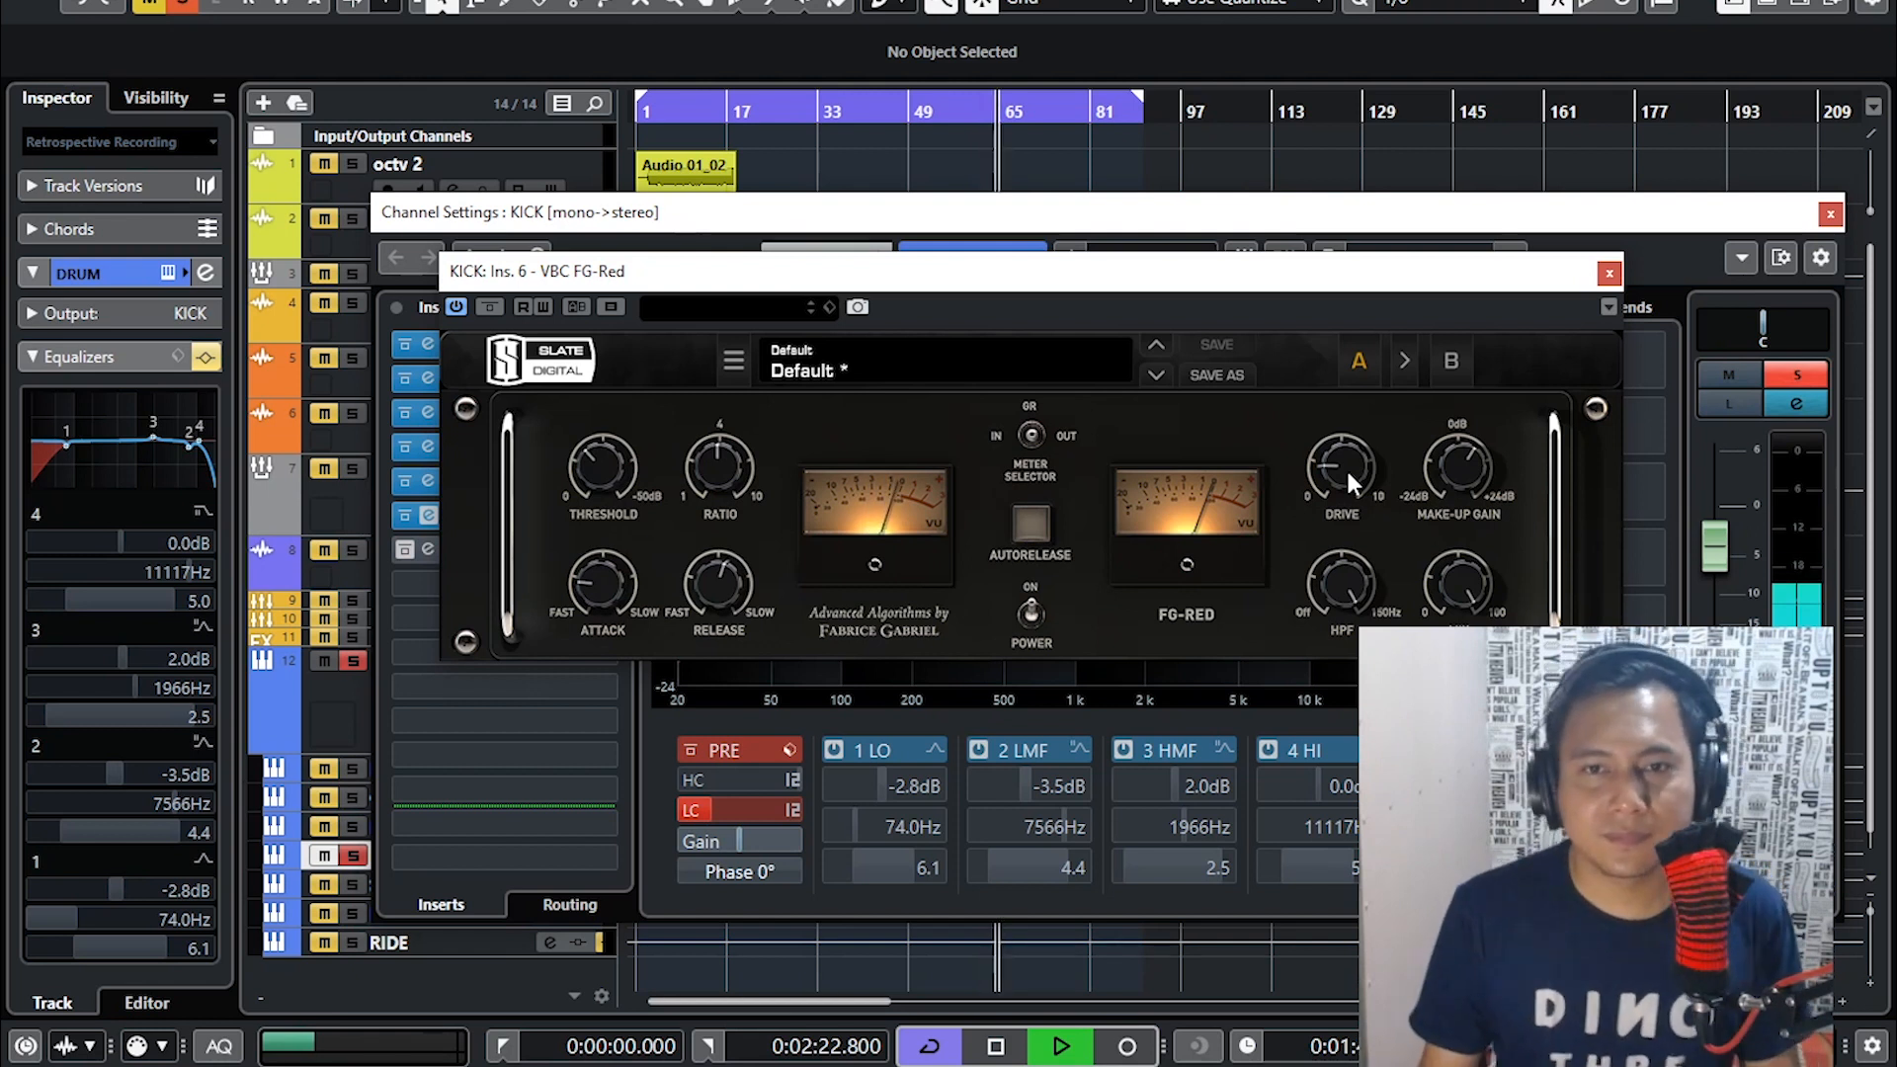
mouse_move(1348, 595)
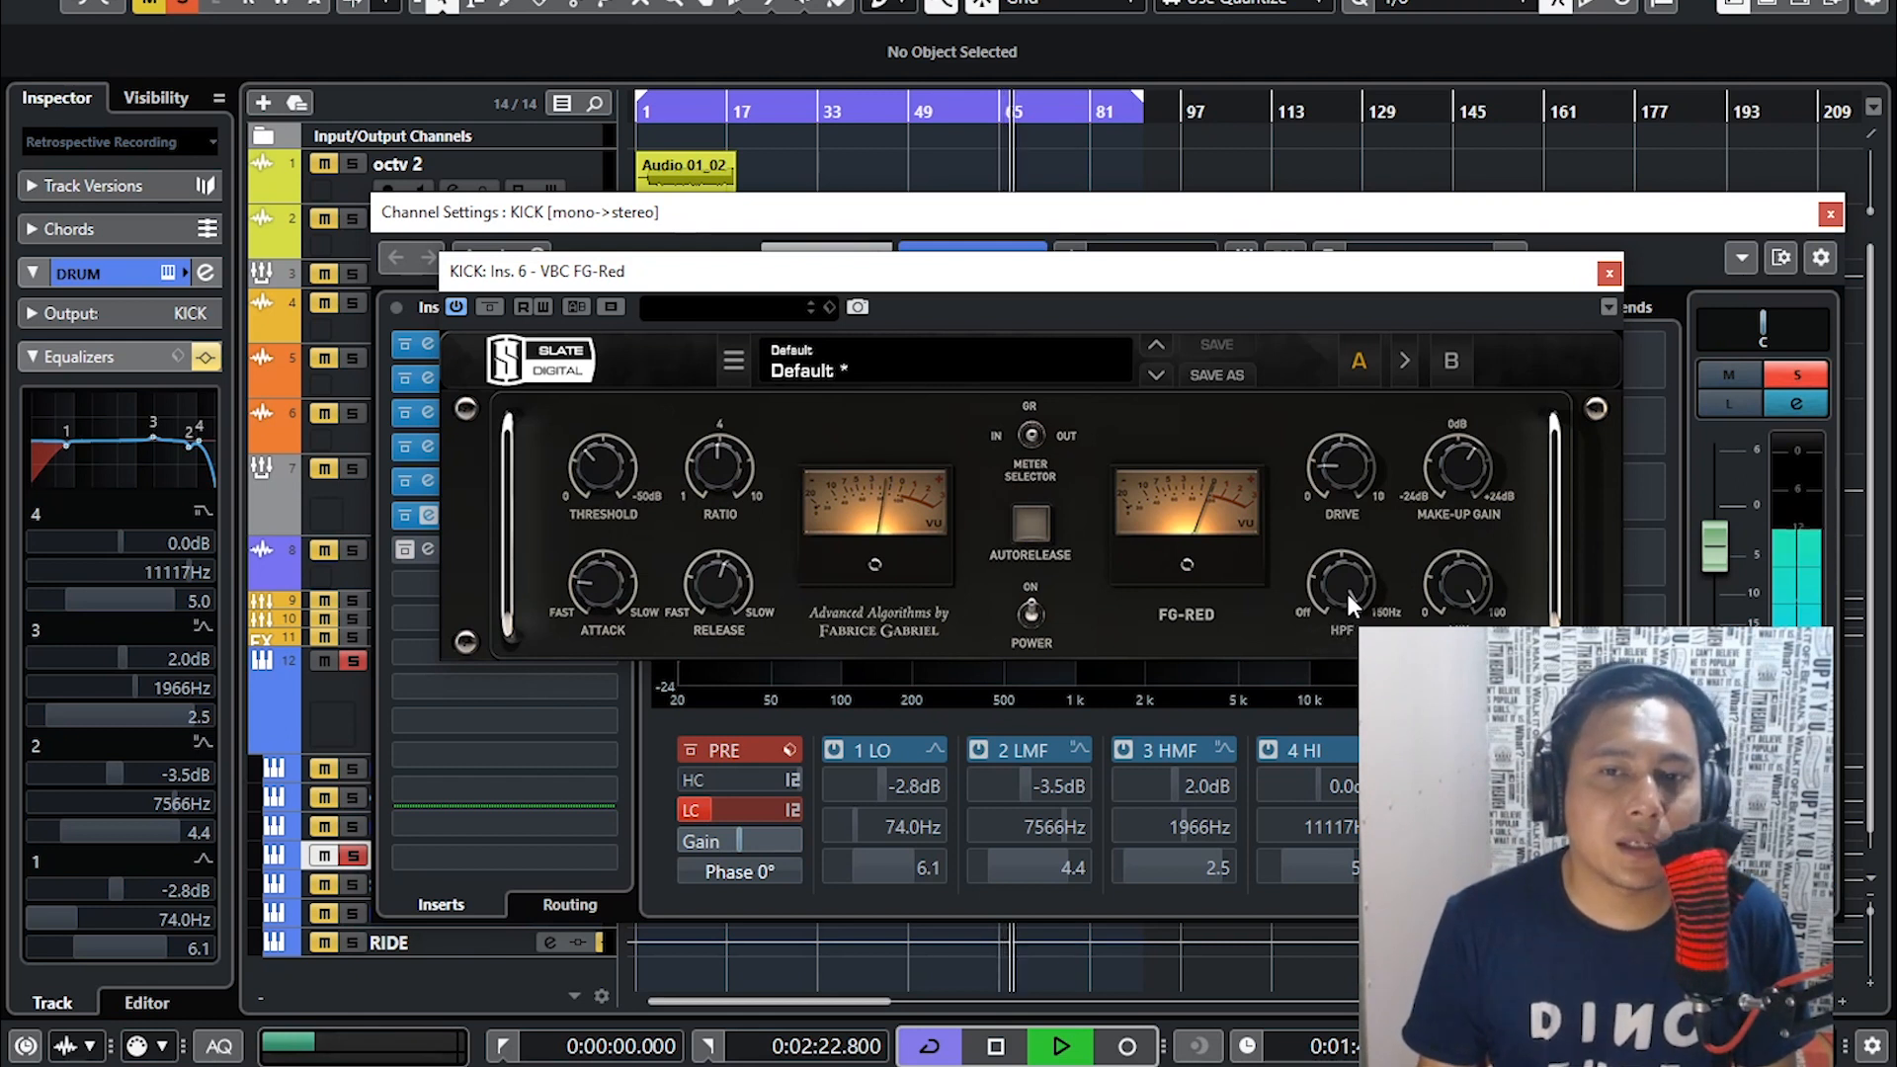
- Sweep the FG-Red's HPF down and back up to hear its effect, and close the compressor's editor
left_click_drag(1347, 594, 1348, 652)
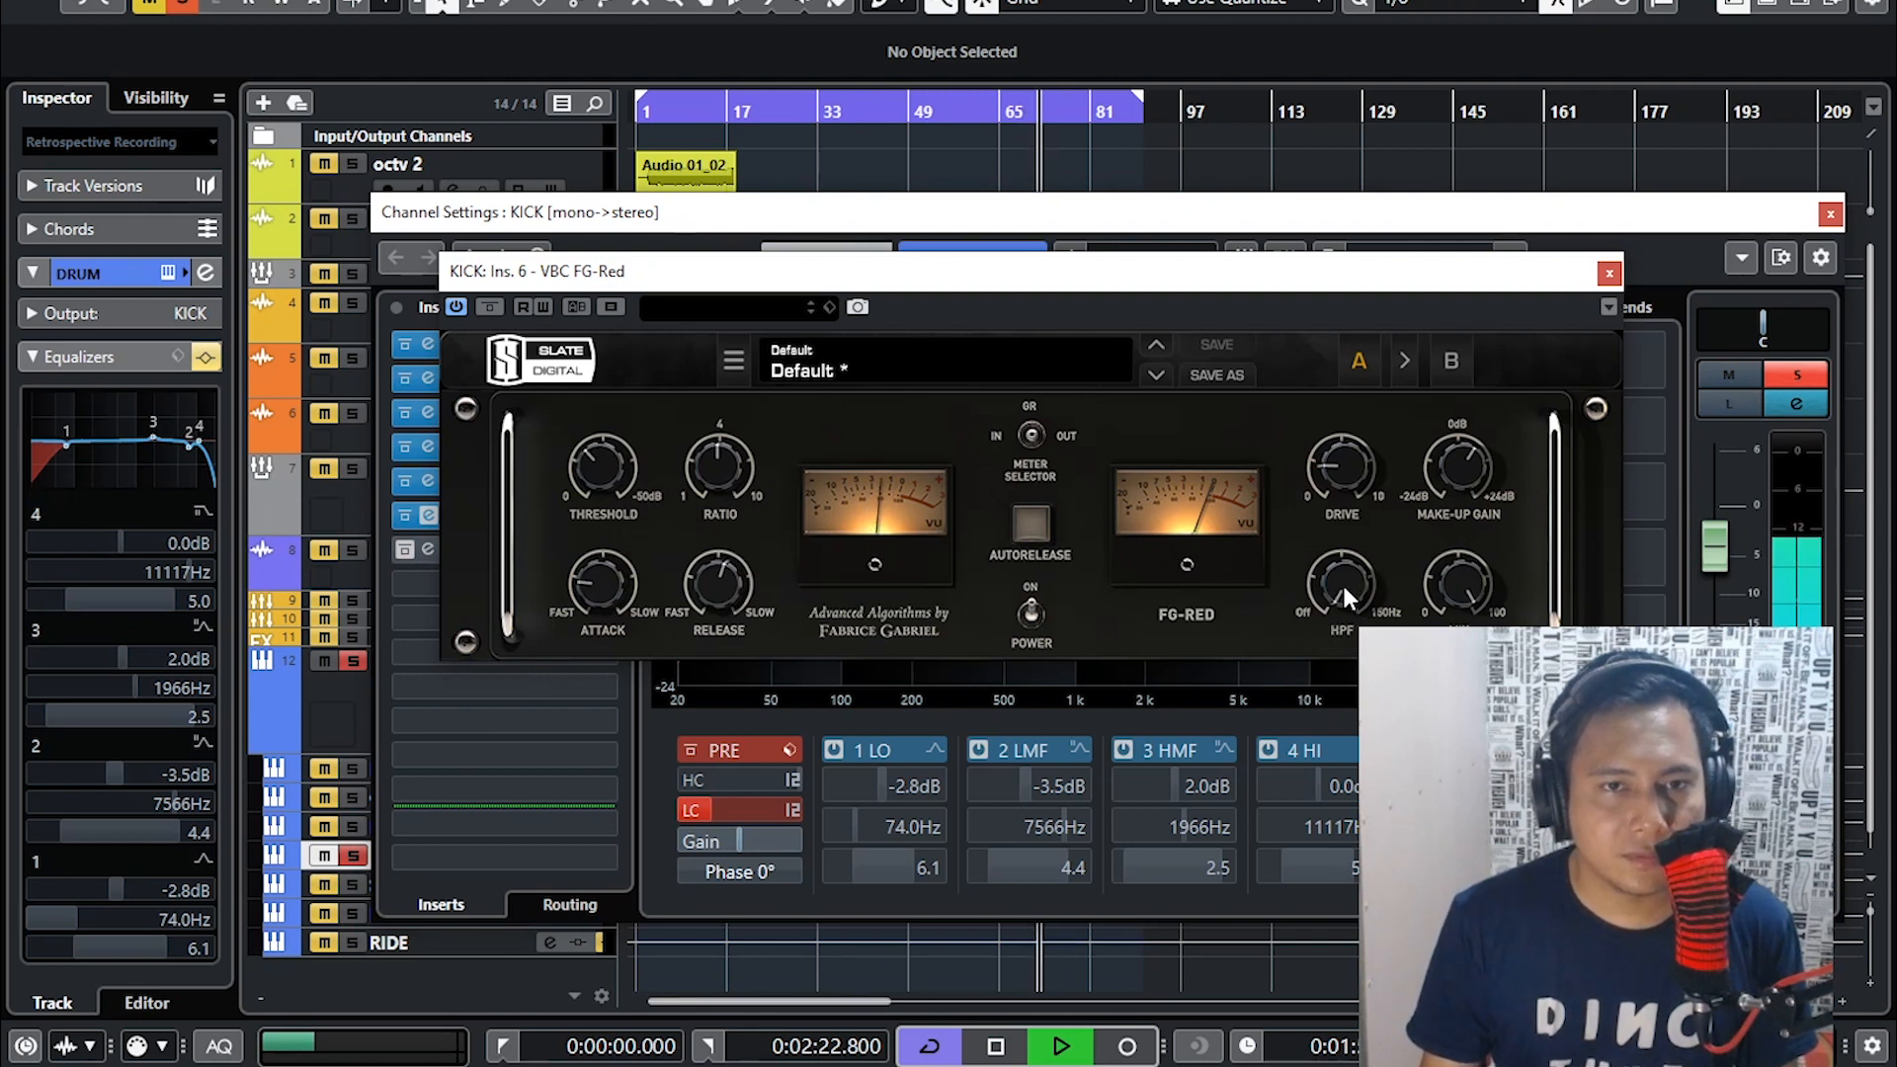
left_click_drag(1342, 583, 1350, 73)
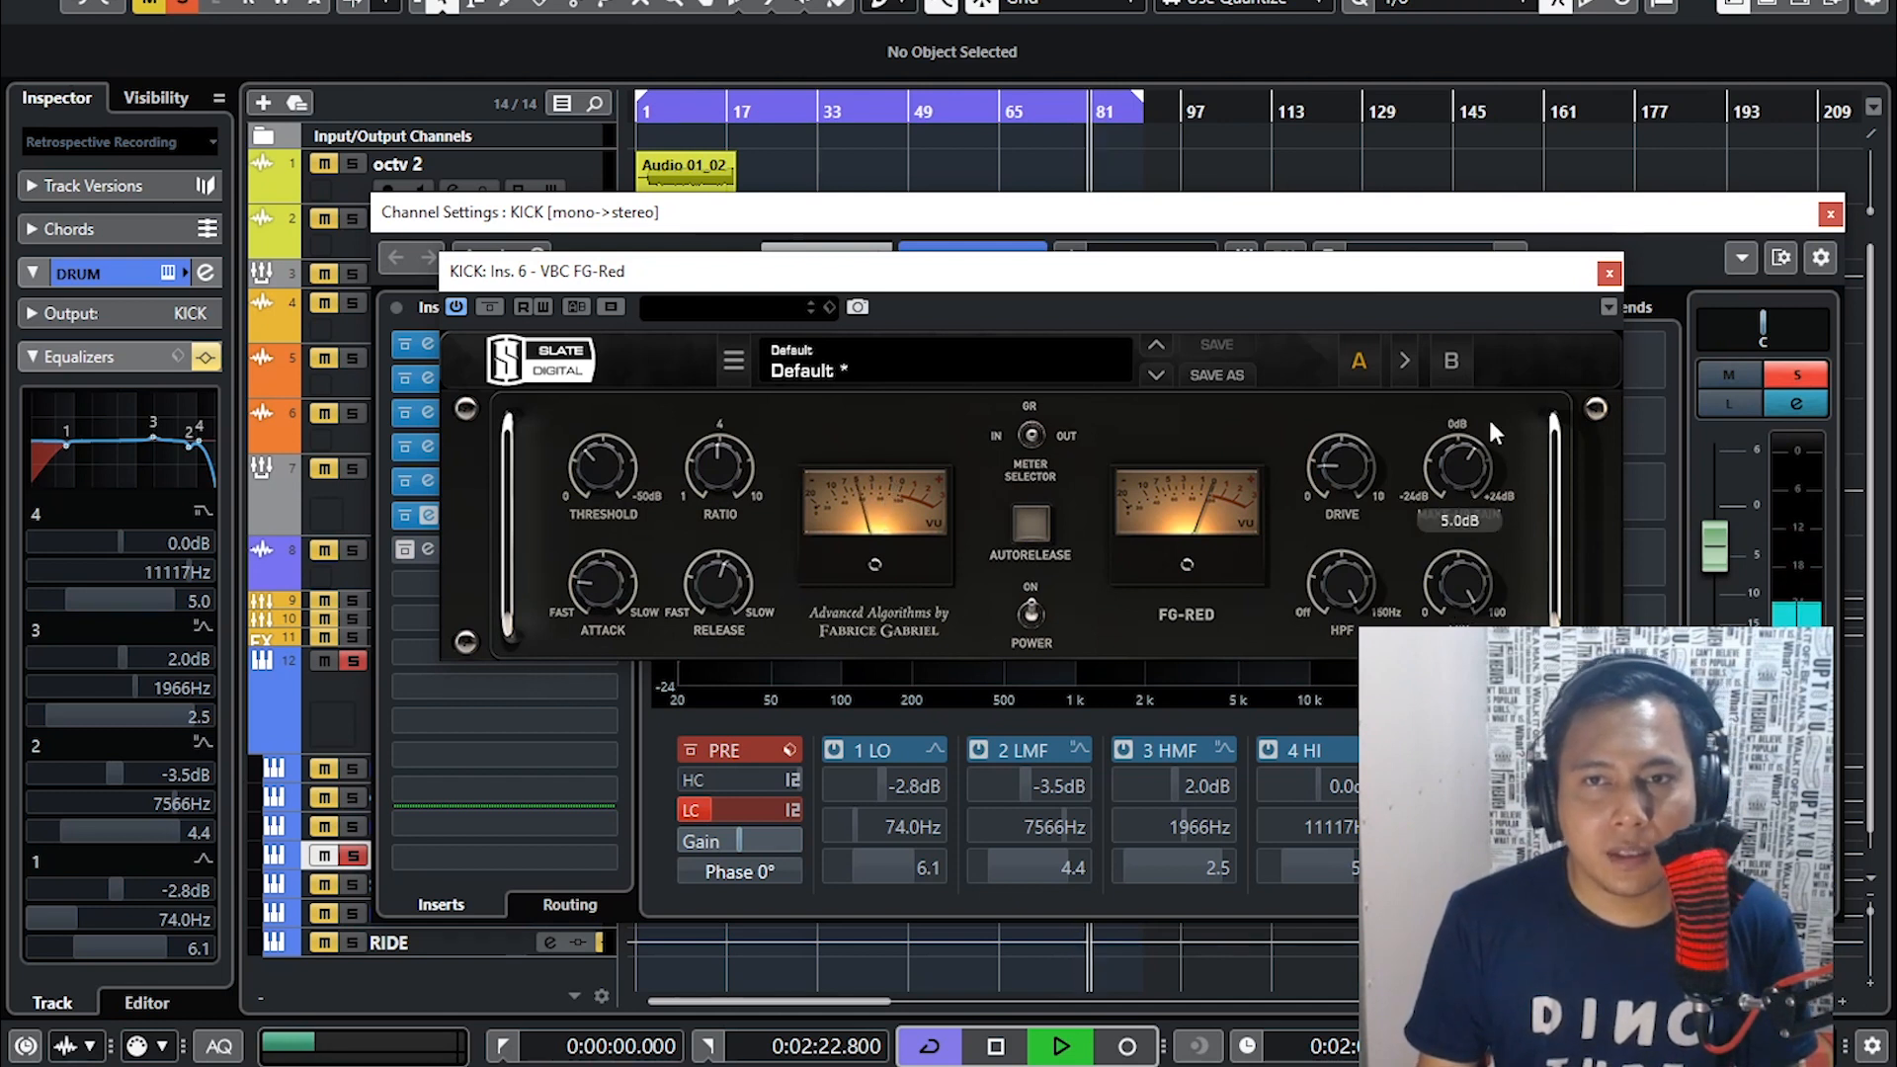
left_click(1609, 274)
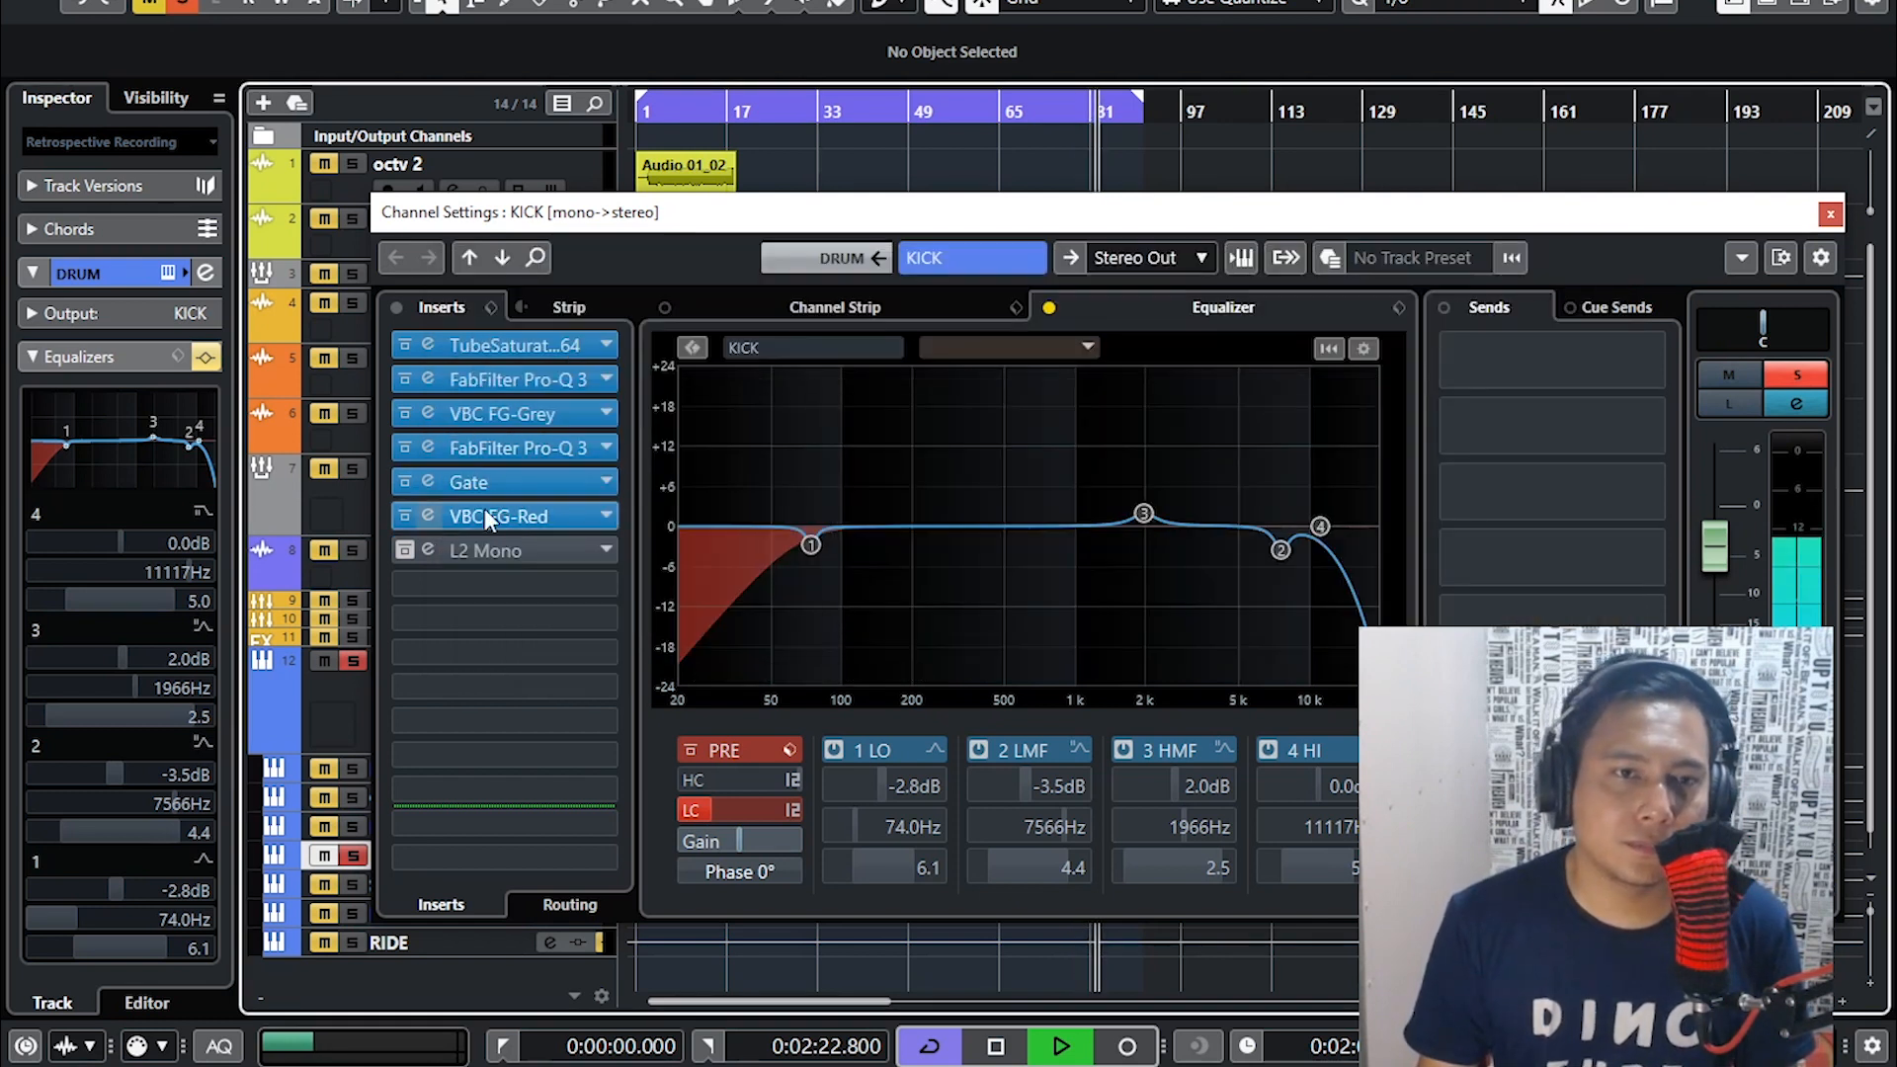
- Enable the L2 Mono limiter at the end of KICK's insert chain, and close the limiter editor and the channel settings
left_click(429, 549)
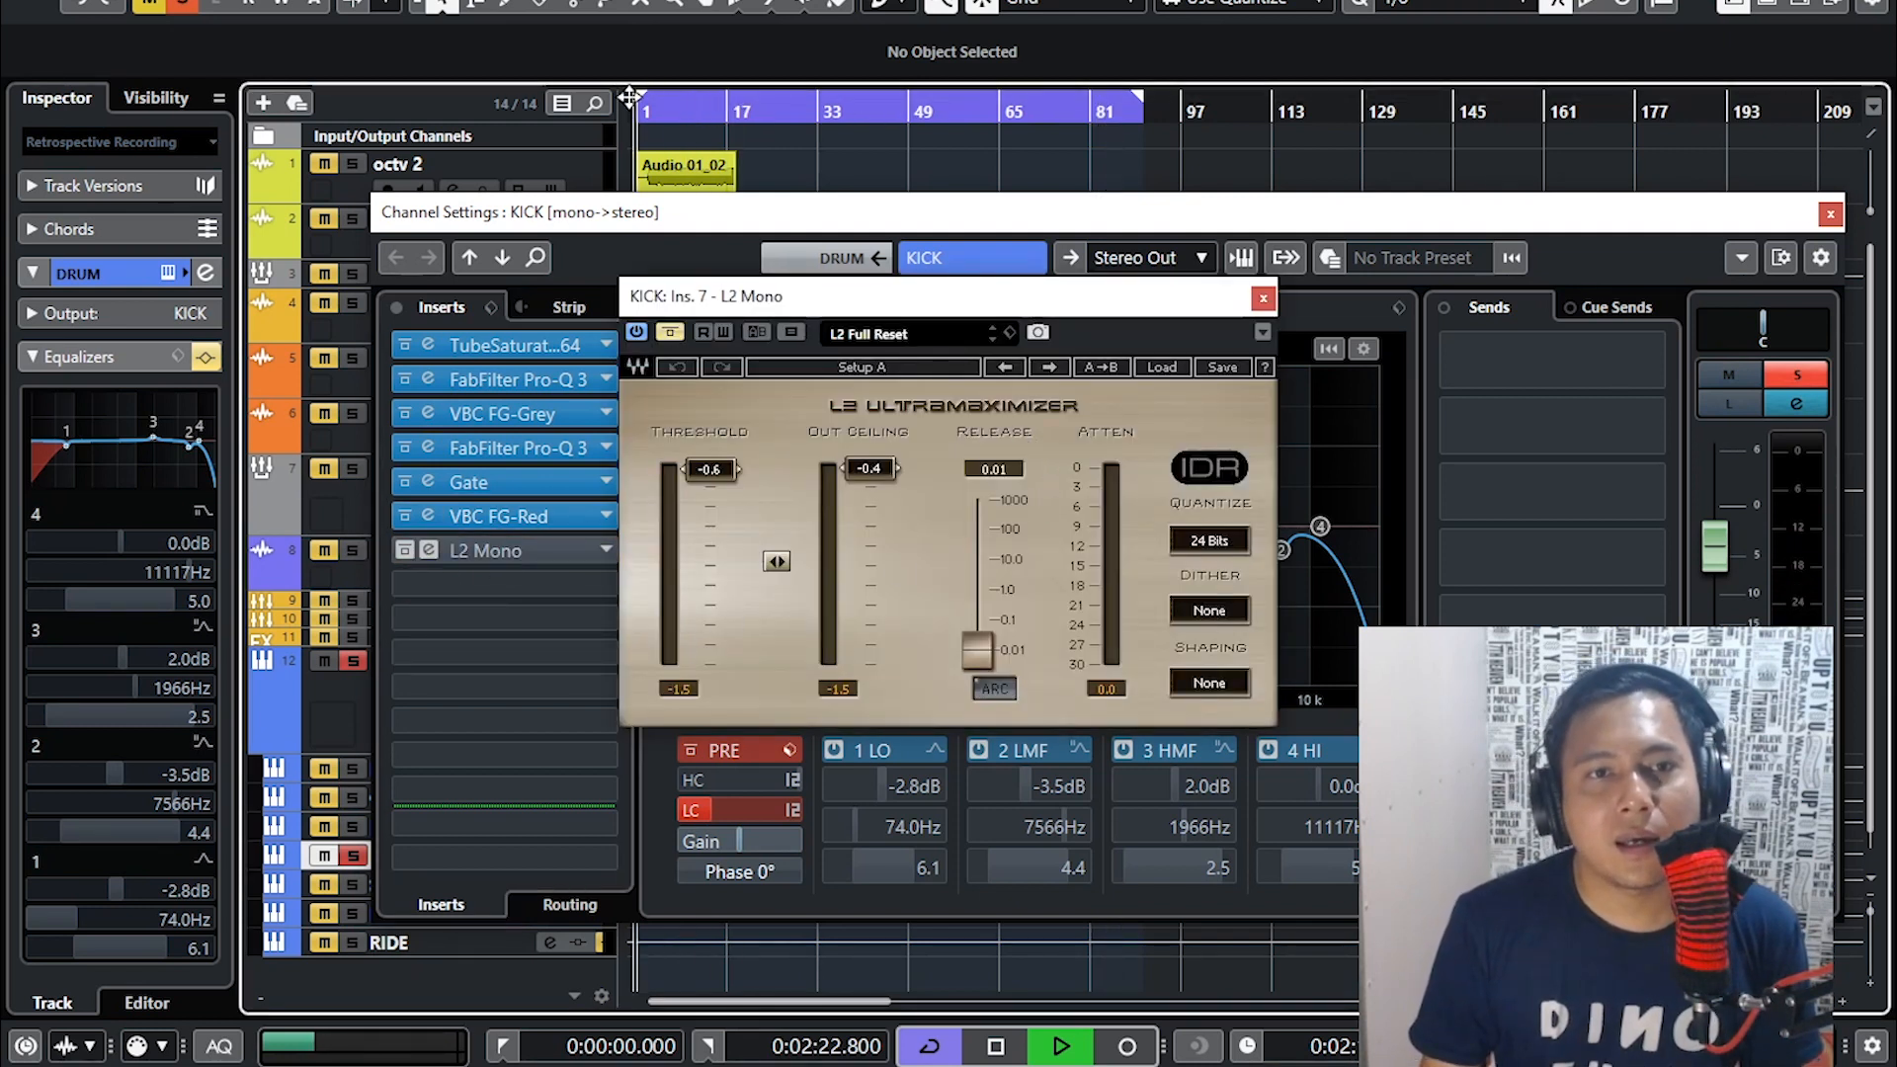
left_click(670, 330)
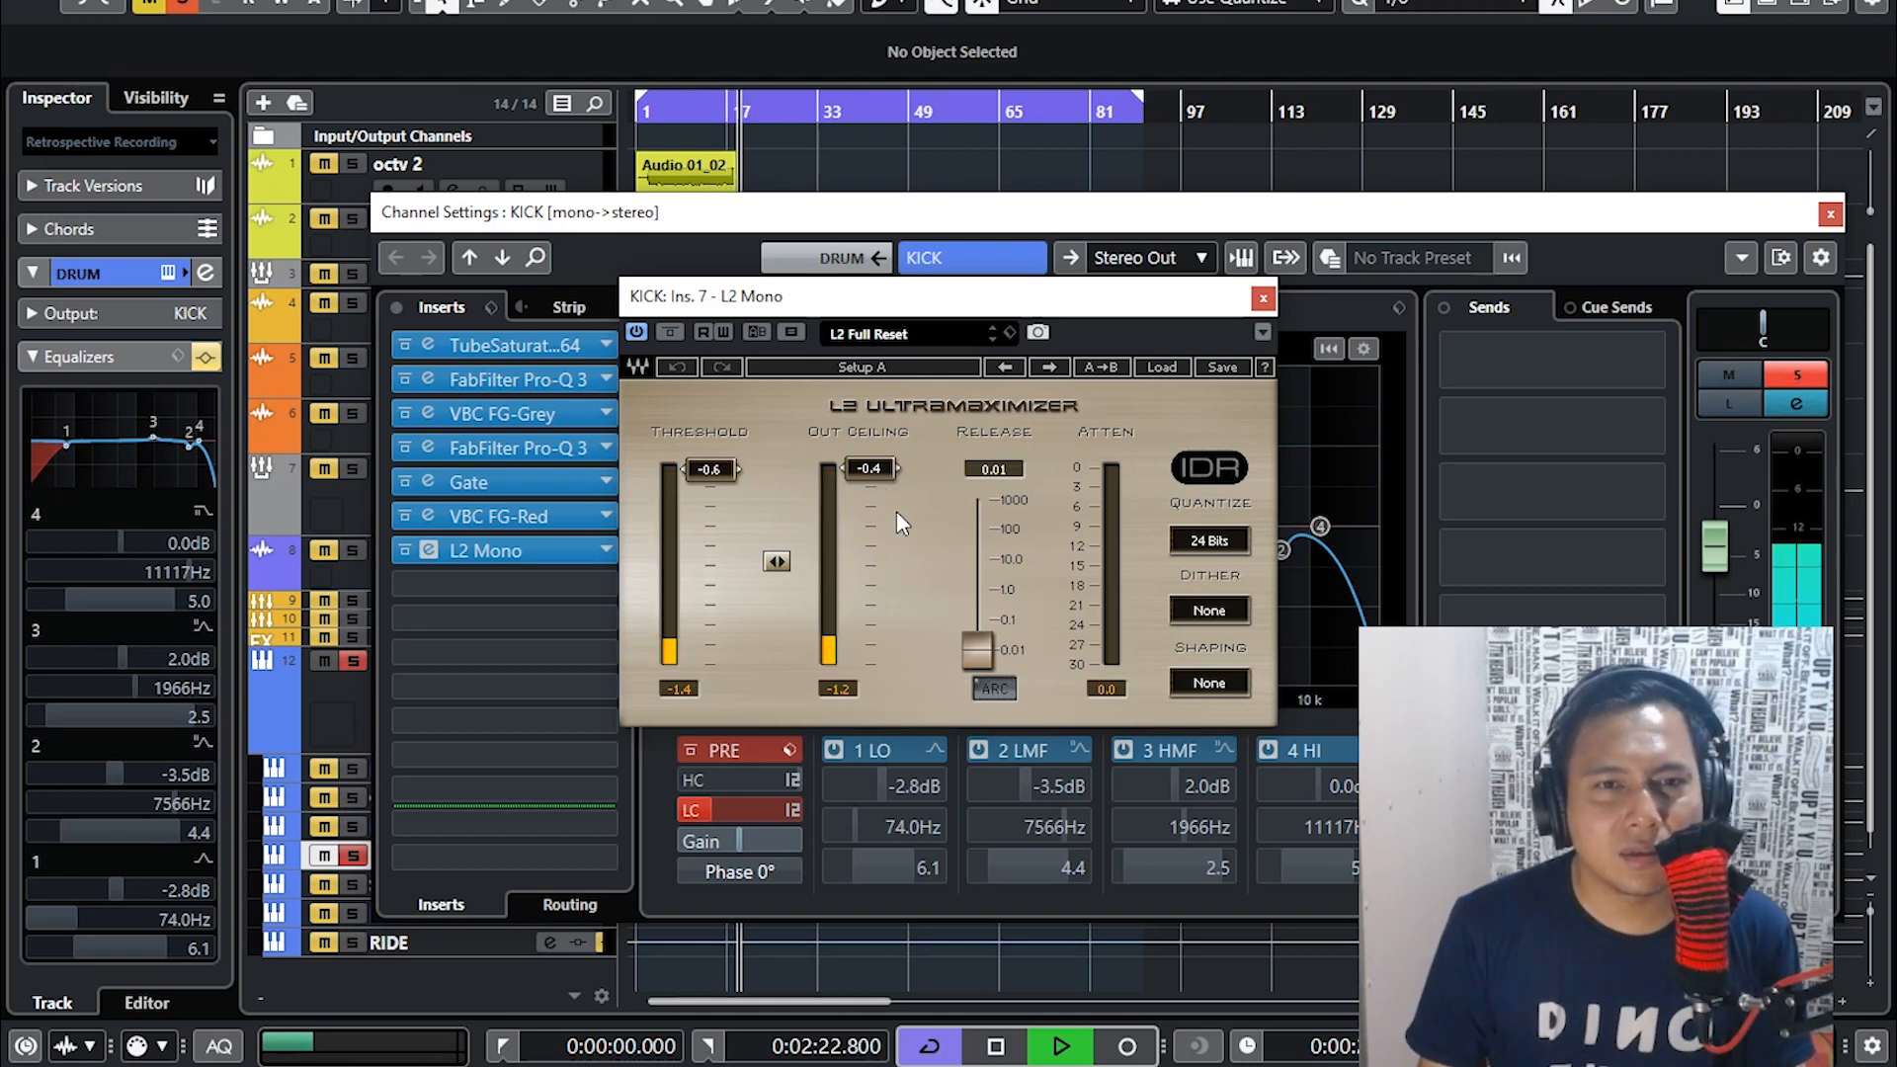
left_click(1264, 299)
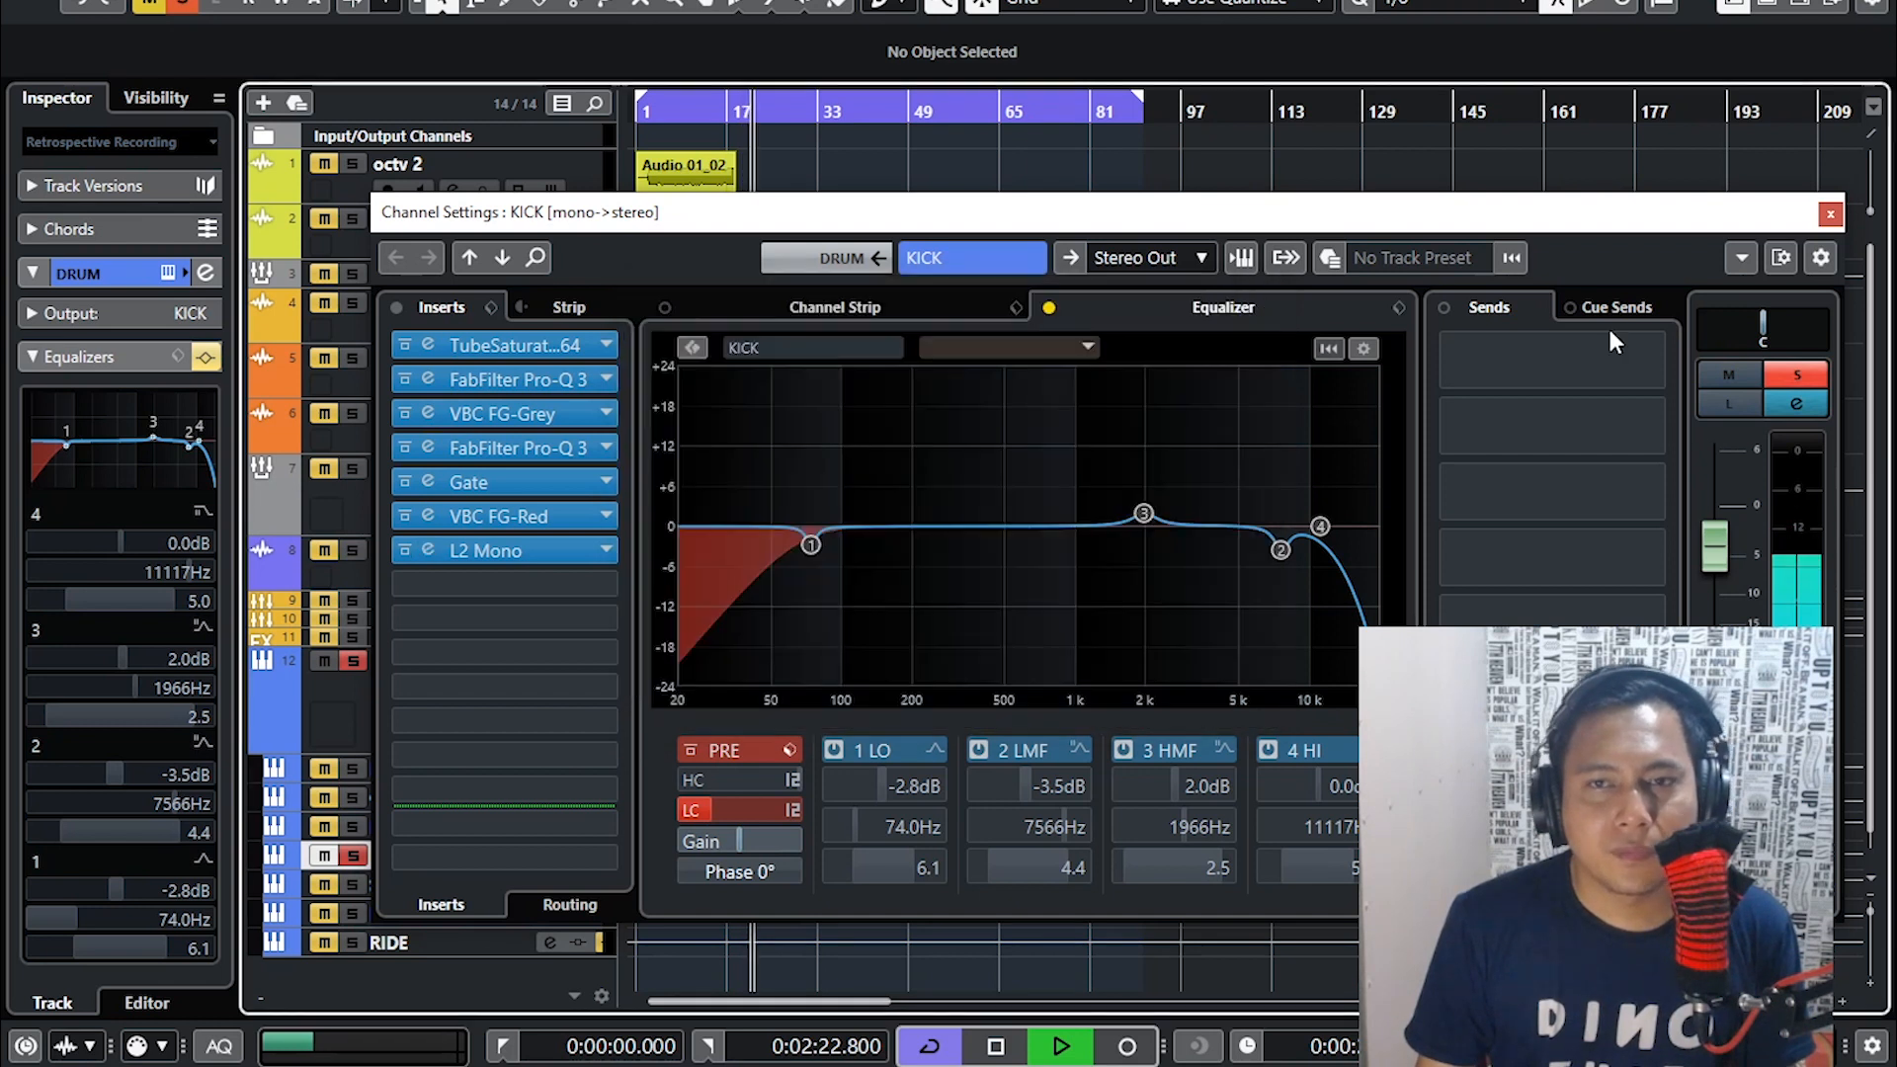
left_click(1834, 214)
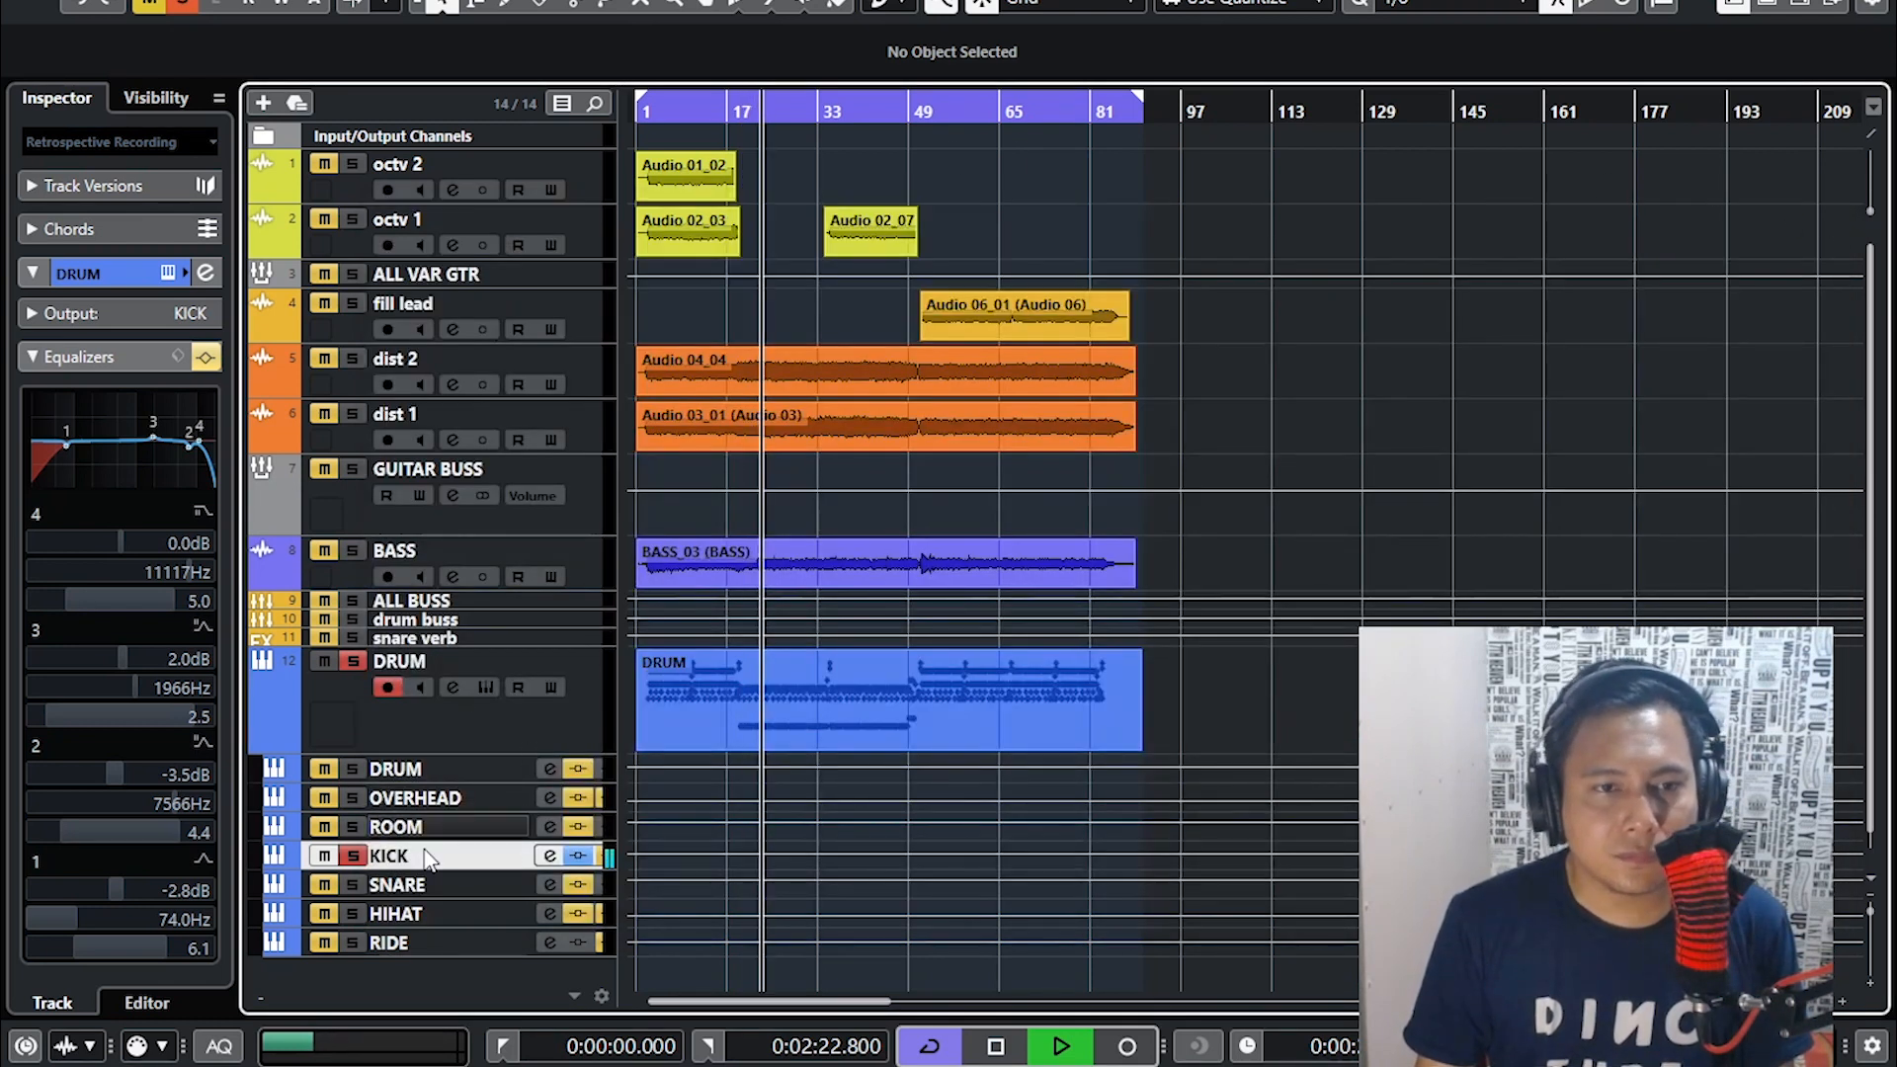
- Solo the SNARE output alongside KICK and open the SNARE channel settings
scroll(425, 809, "down", 1)
left_click(353, 863)
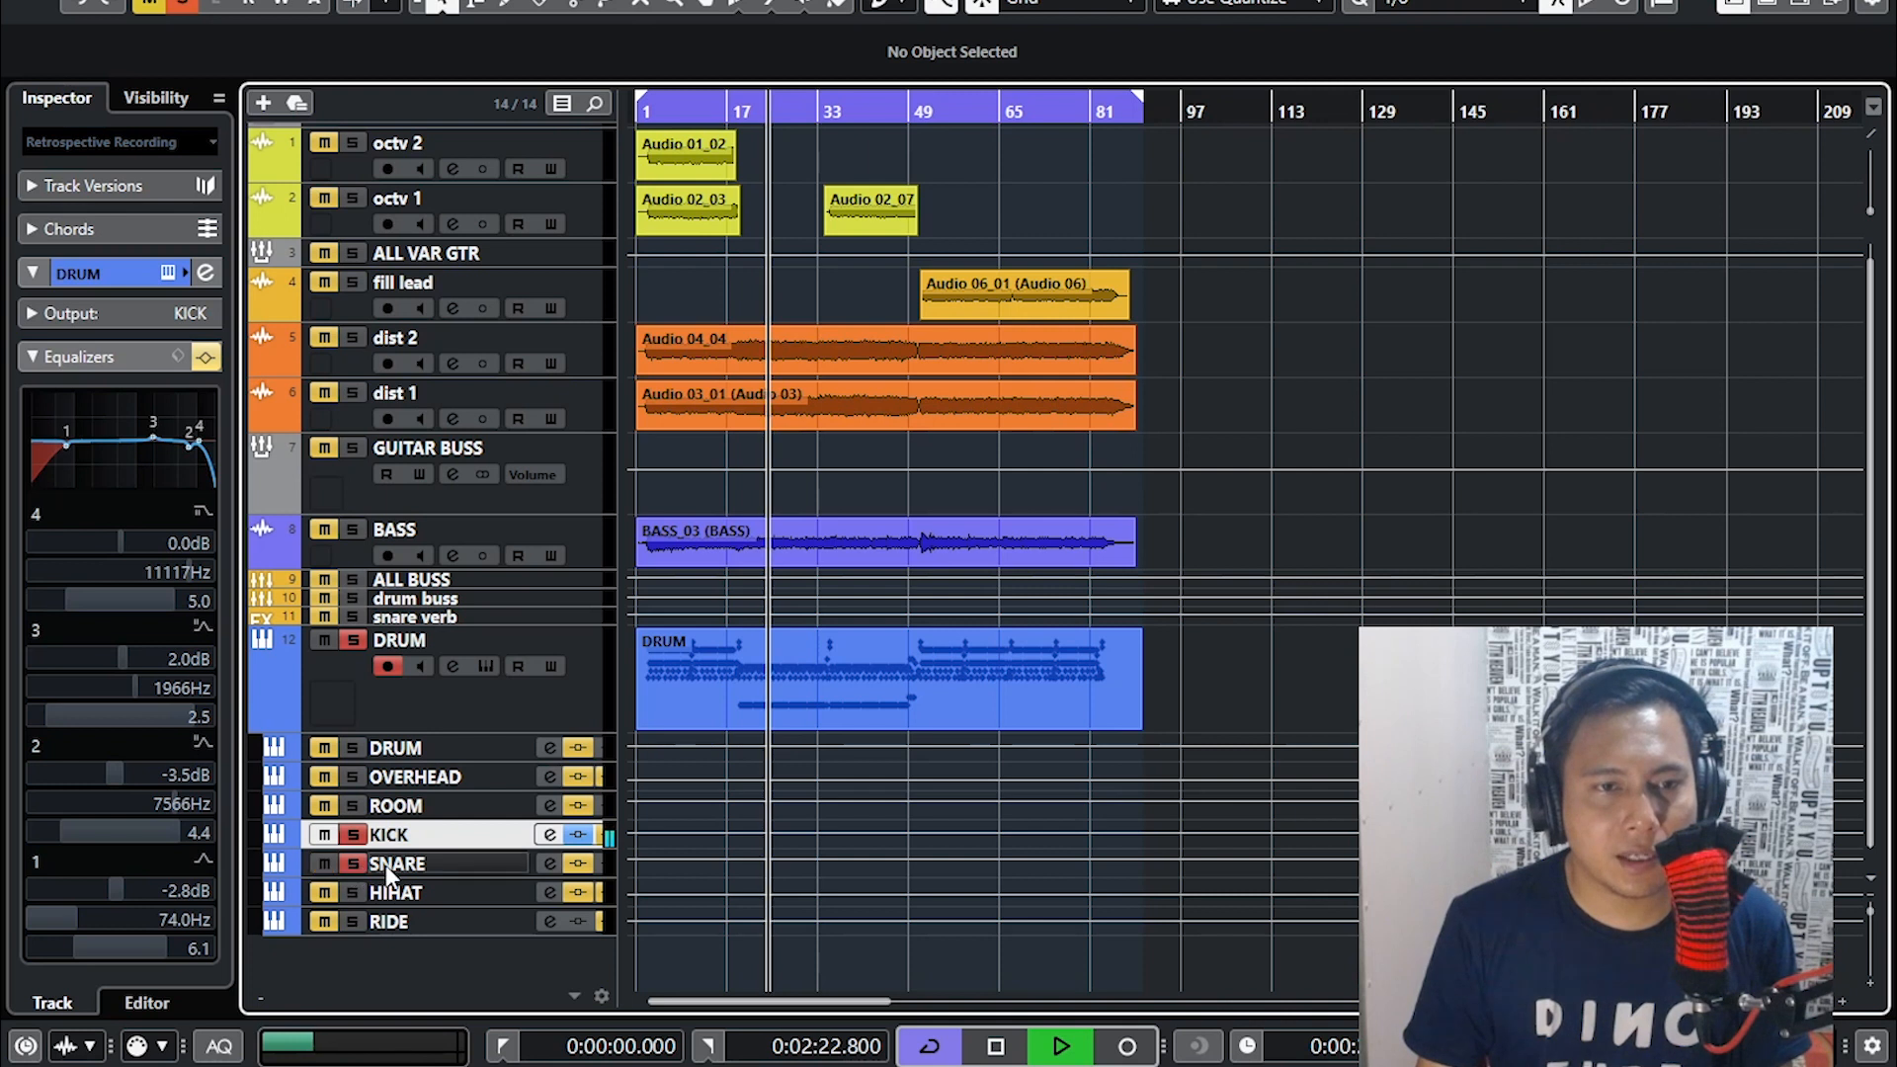
left_click(401, 864)
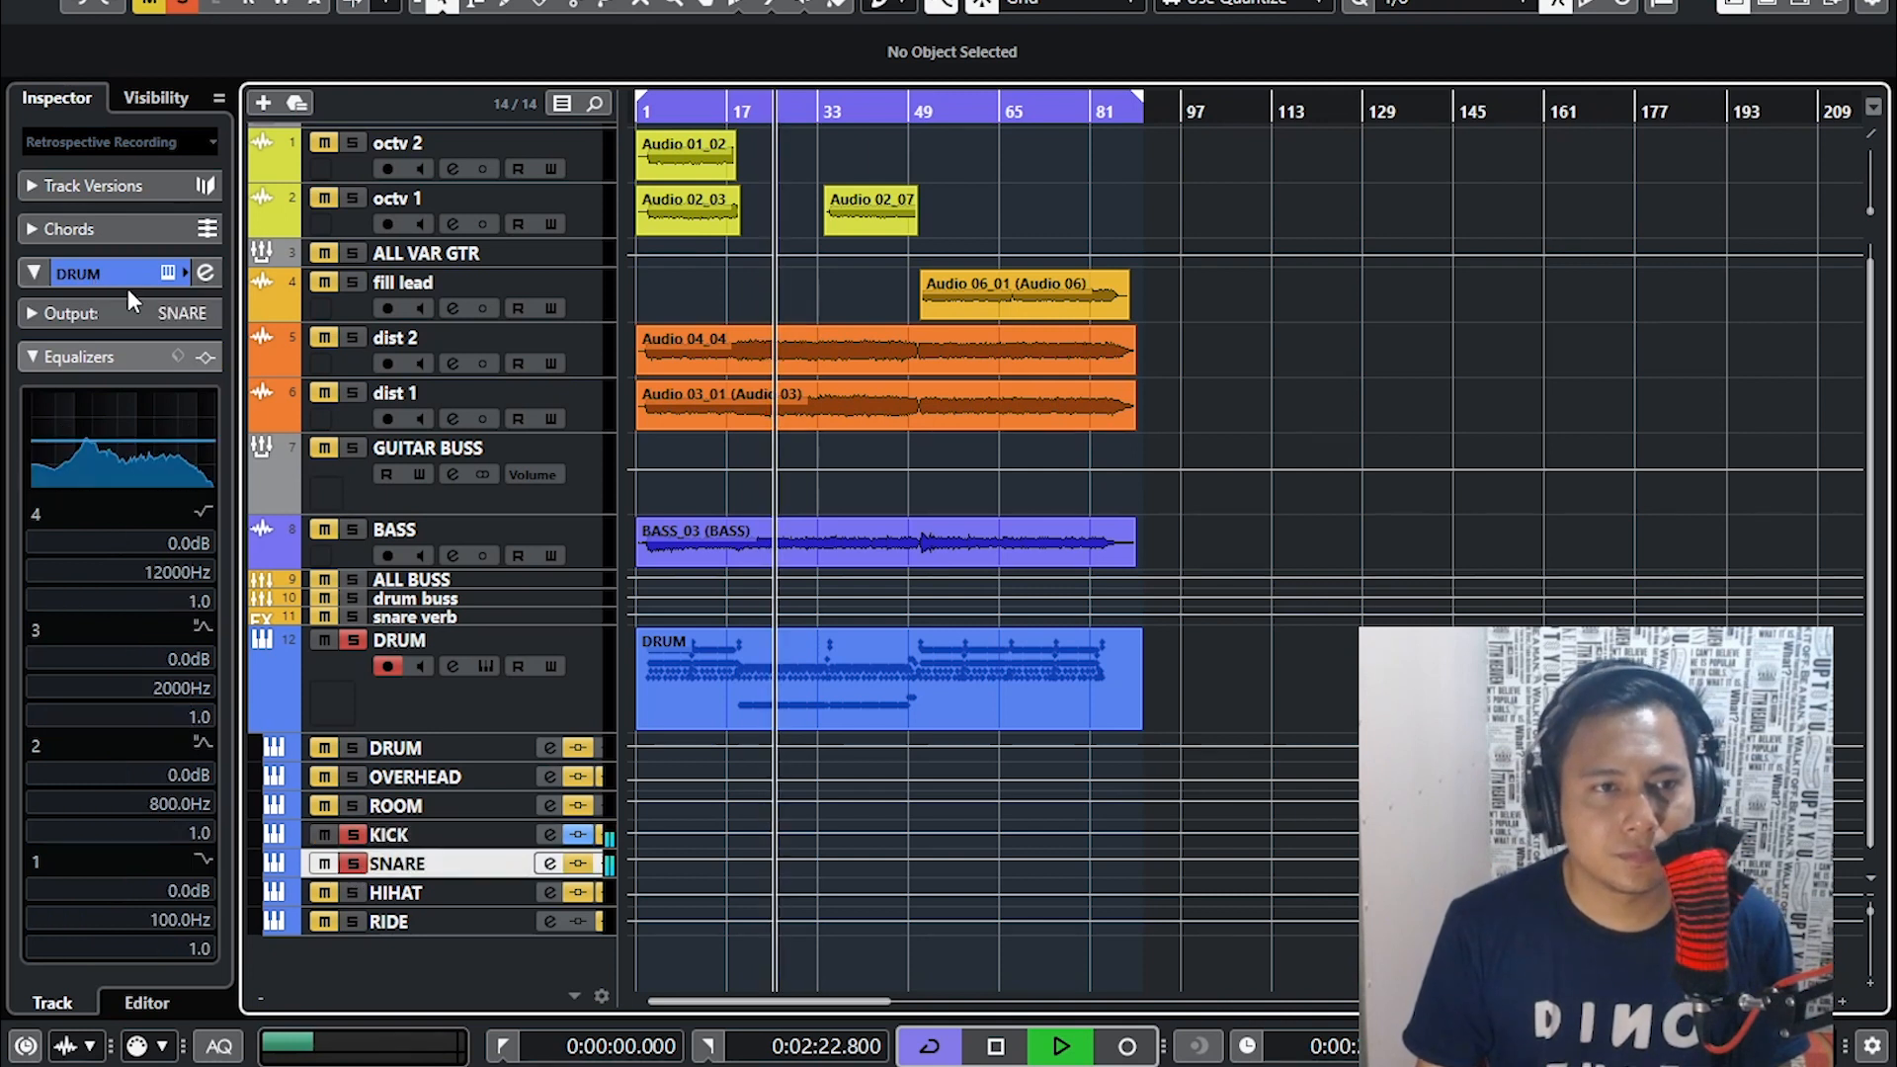
left_click(205, 272)
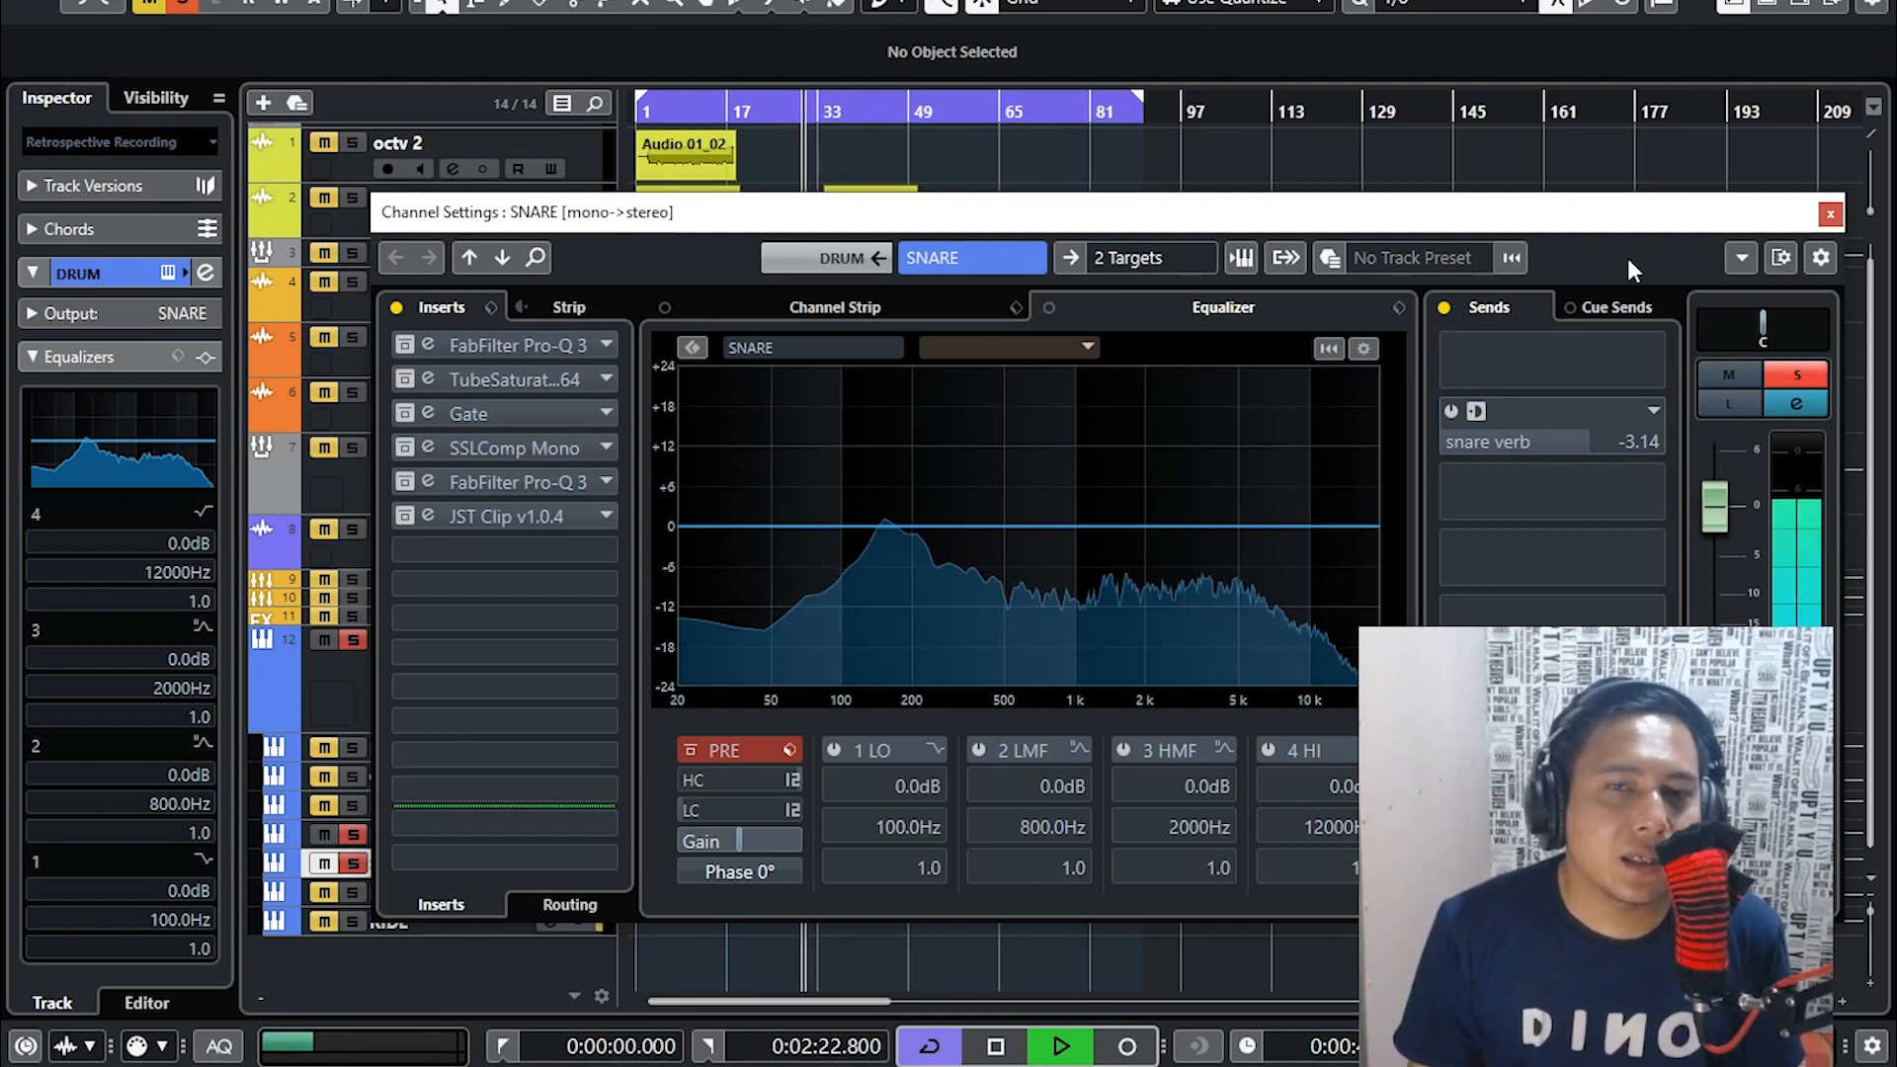
- Close the SNARE channel settings and widen the track list to show more controls for each track
left_click(1831, 213)
left_click_drag(618, 843, 731, 843)
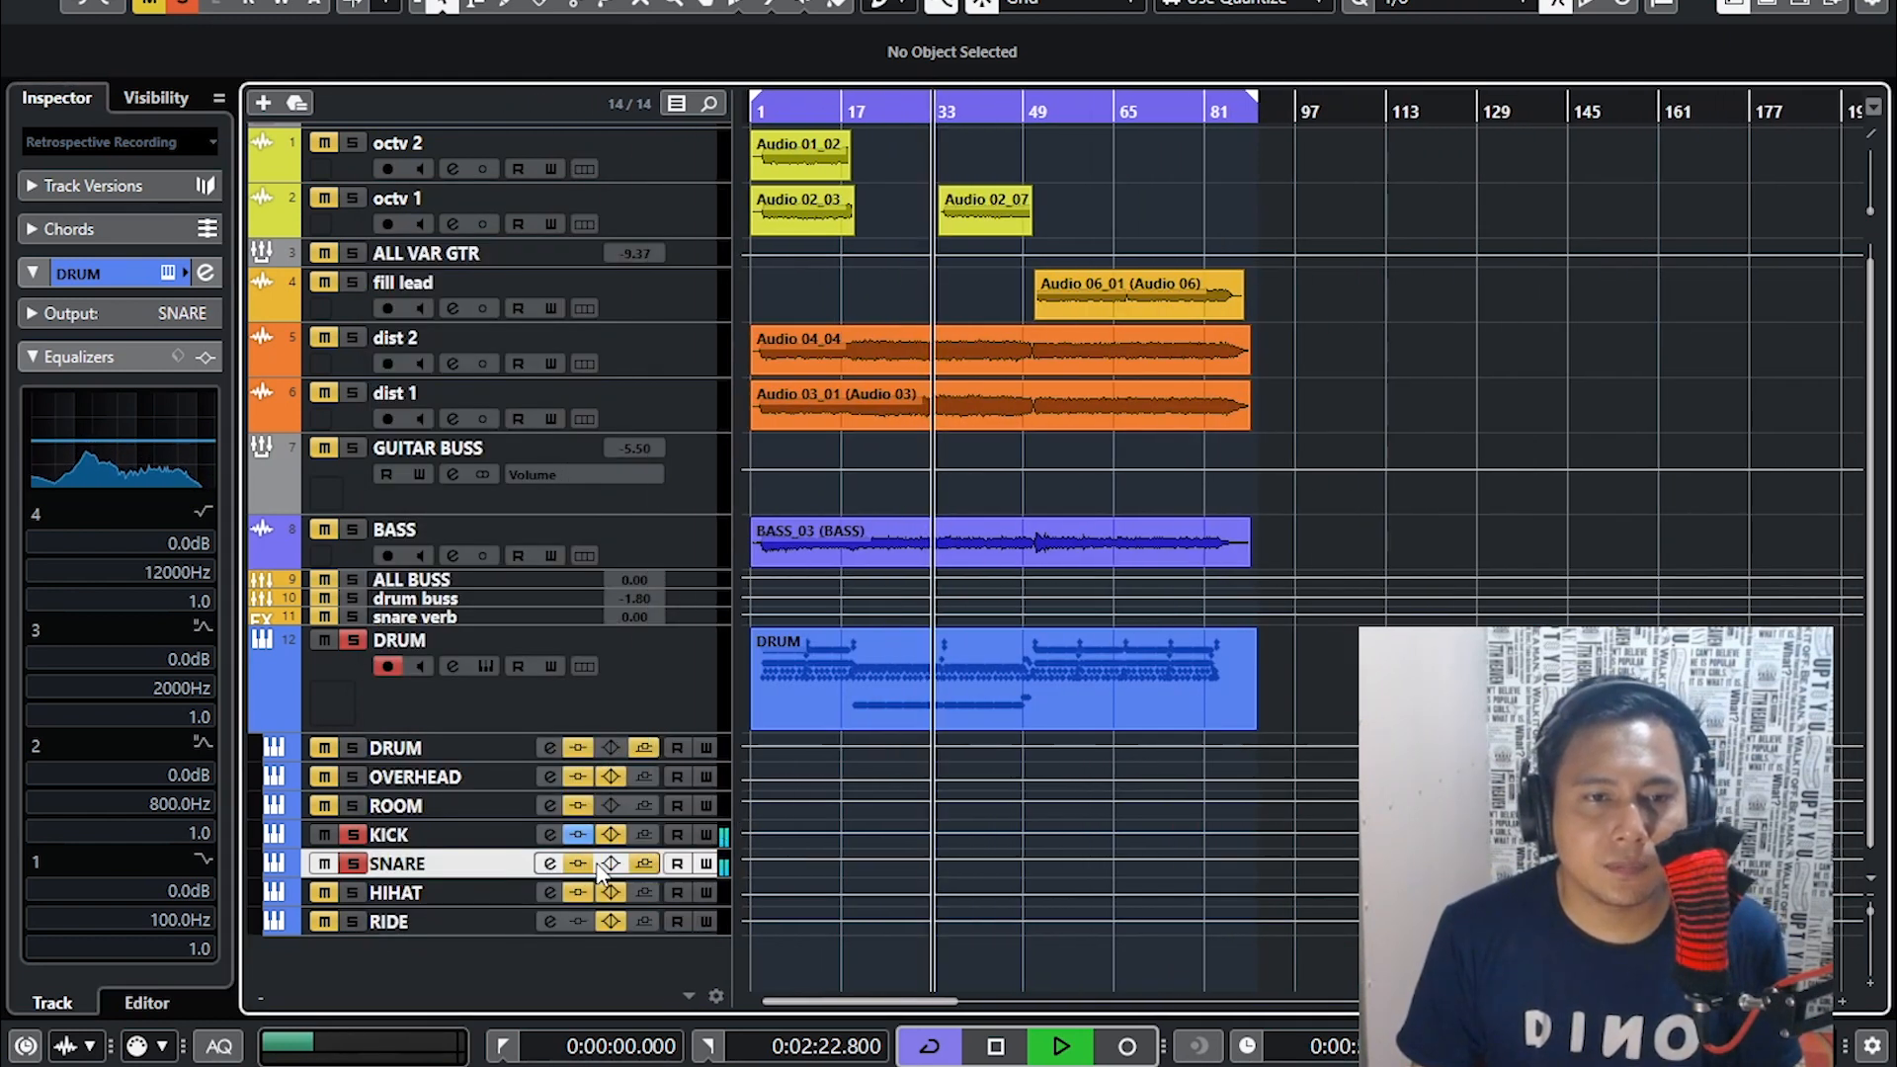
- Reopen the SNARE channel settings, enable the first FabFilter Pro-Q 3 insert and open its editor
left_click(204, 273)
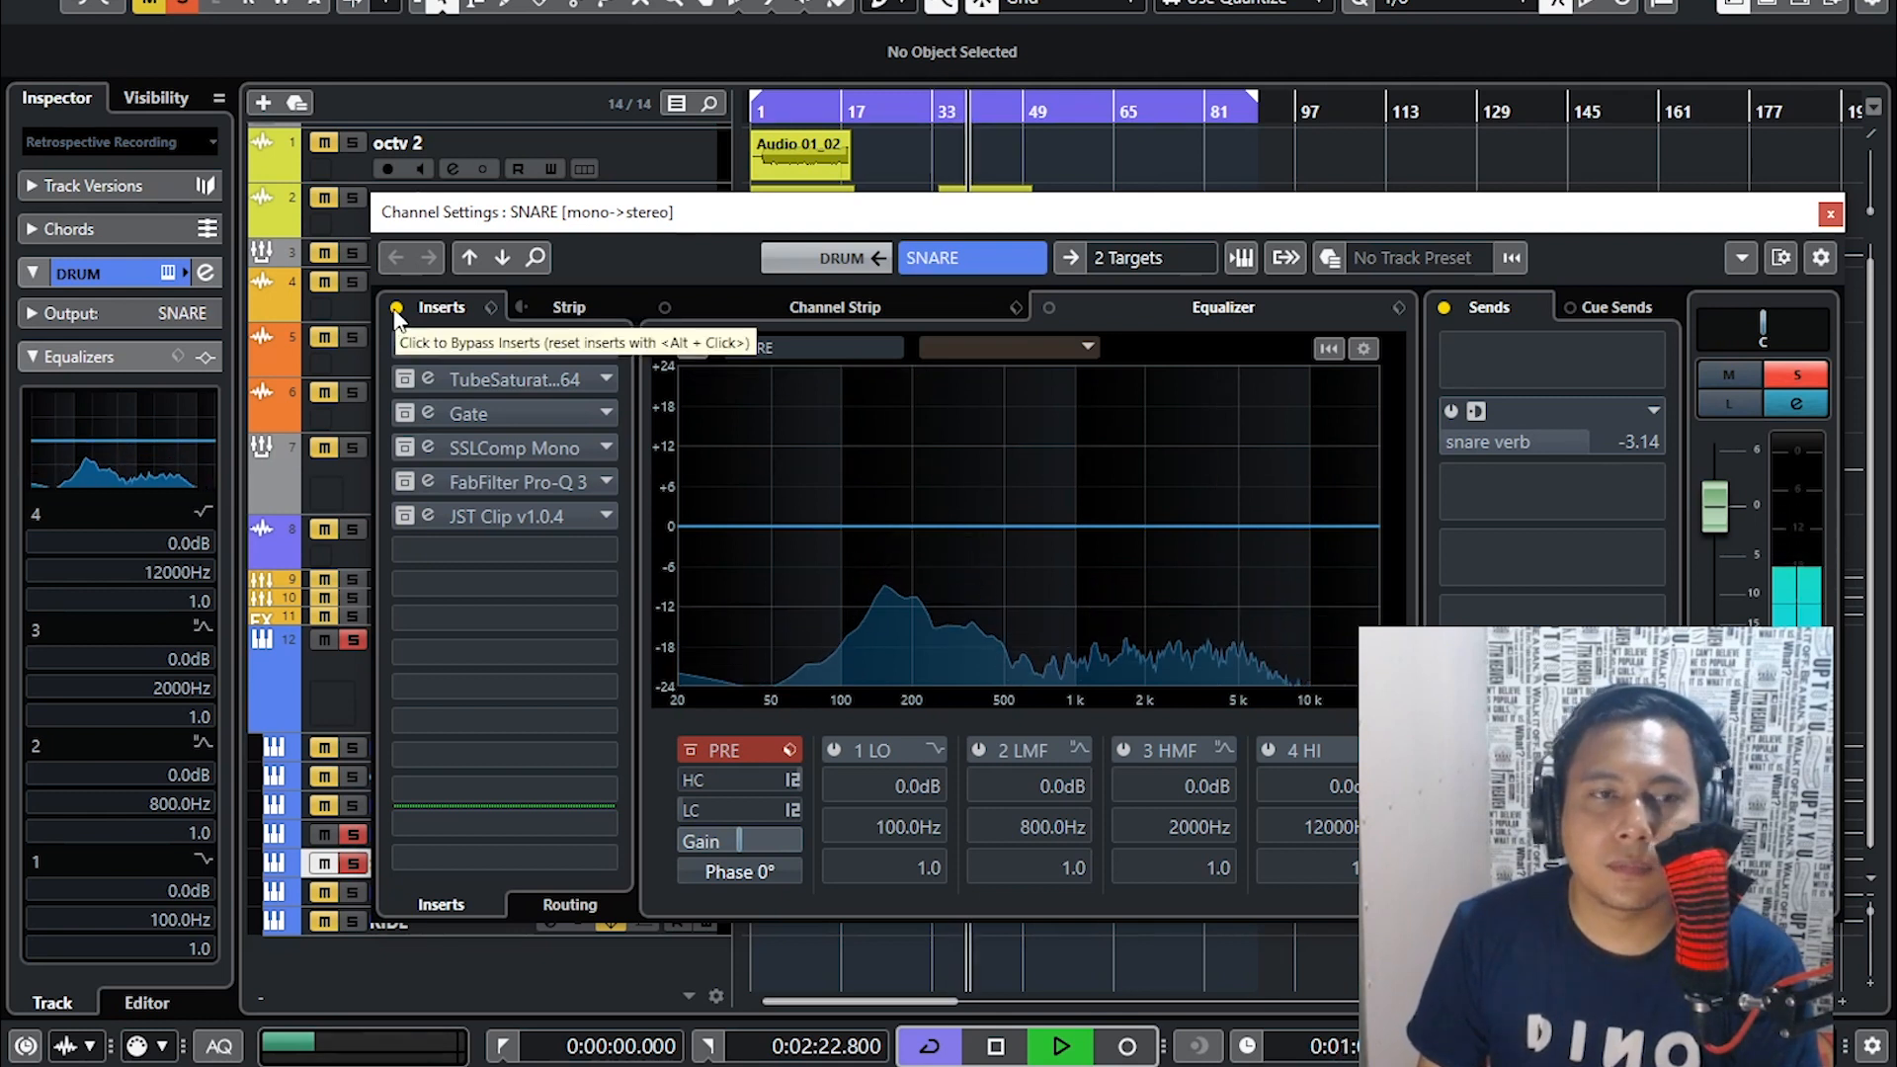
left_click(406, 350)
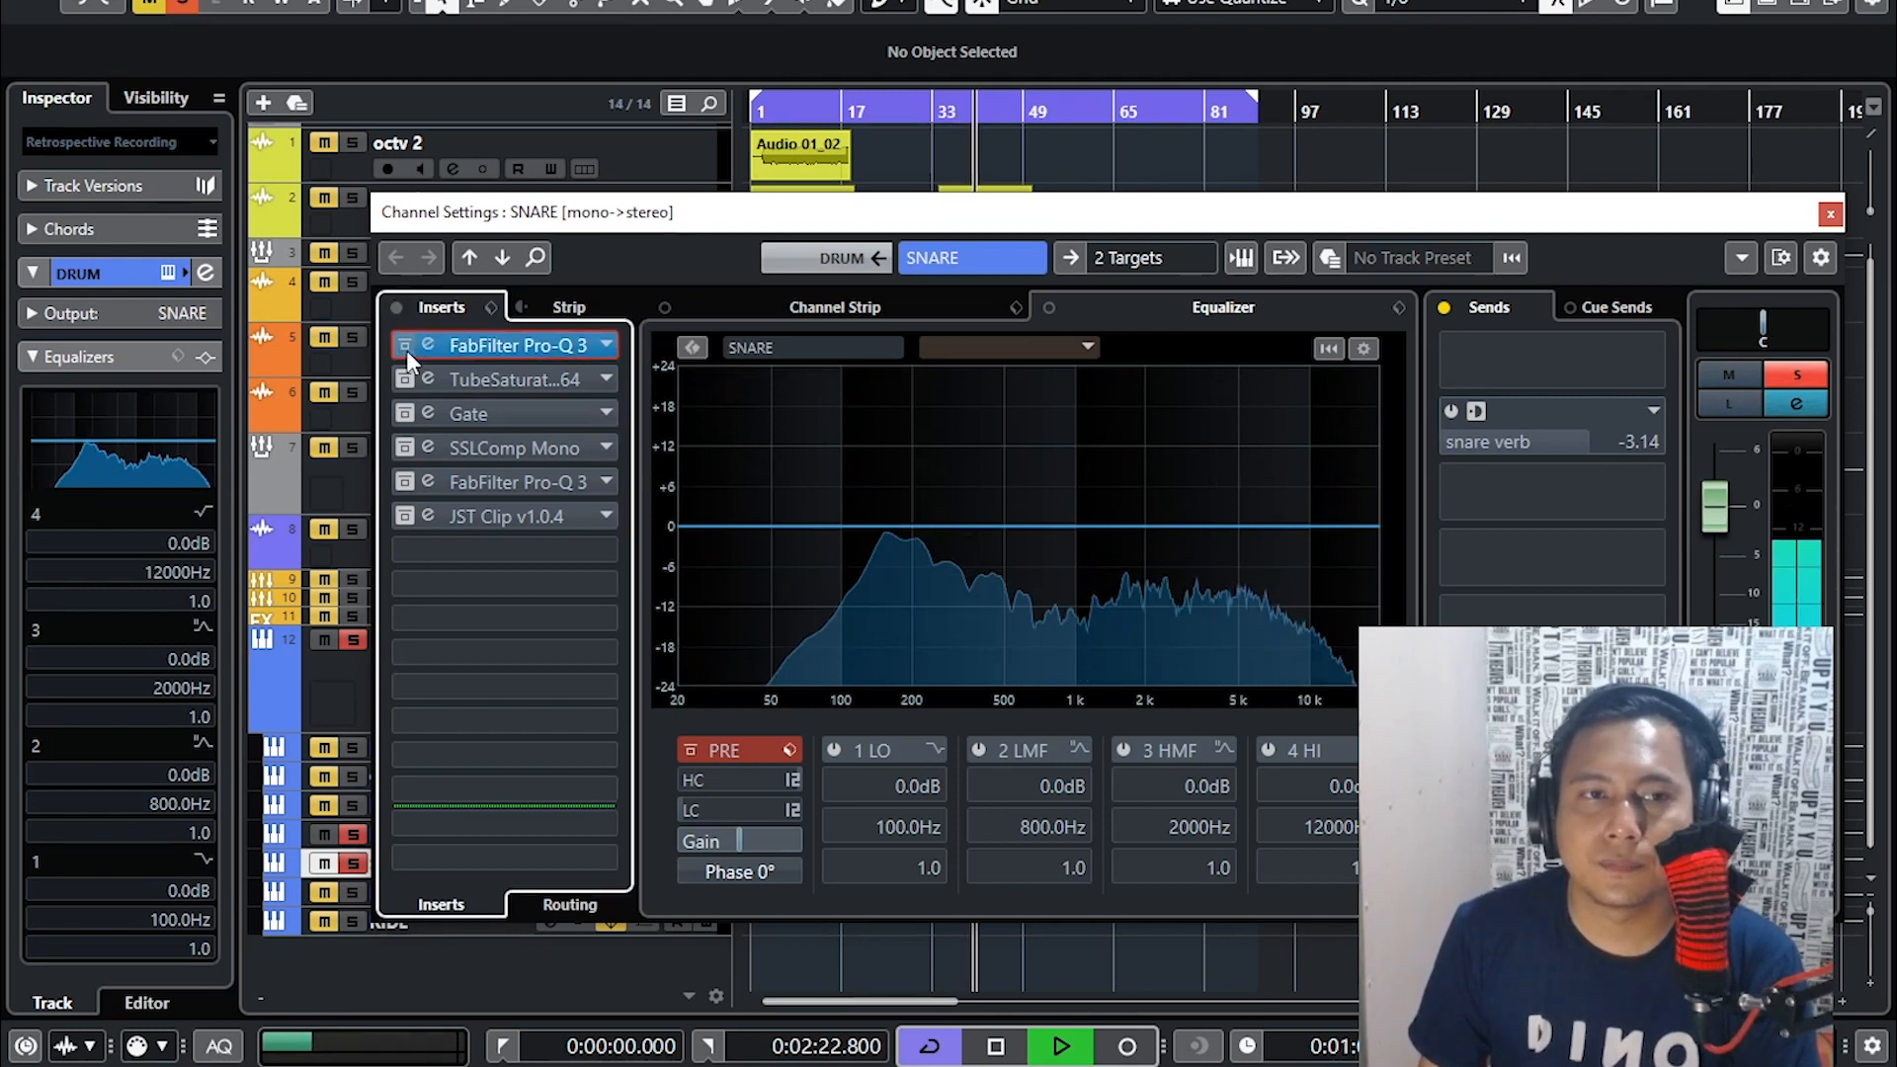
left_click(441, 343)
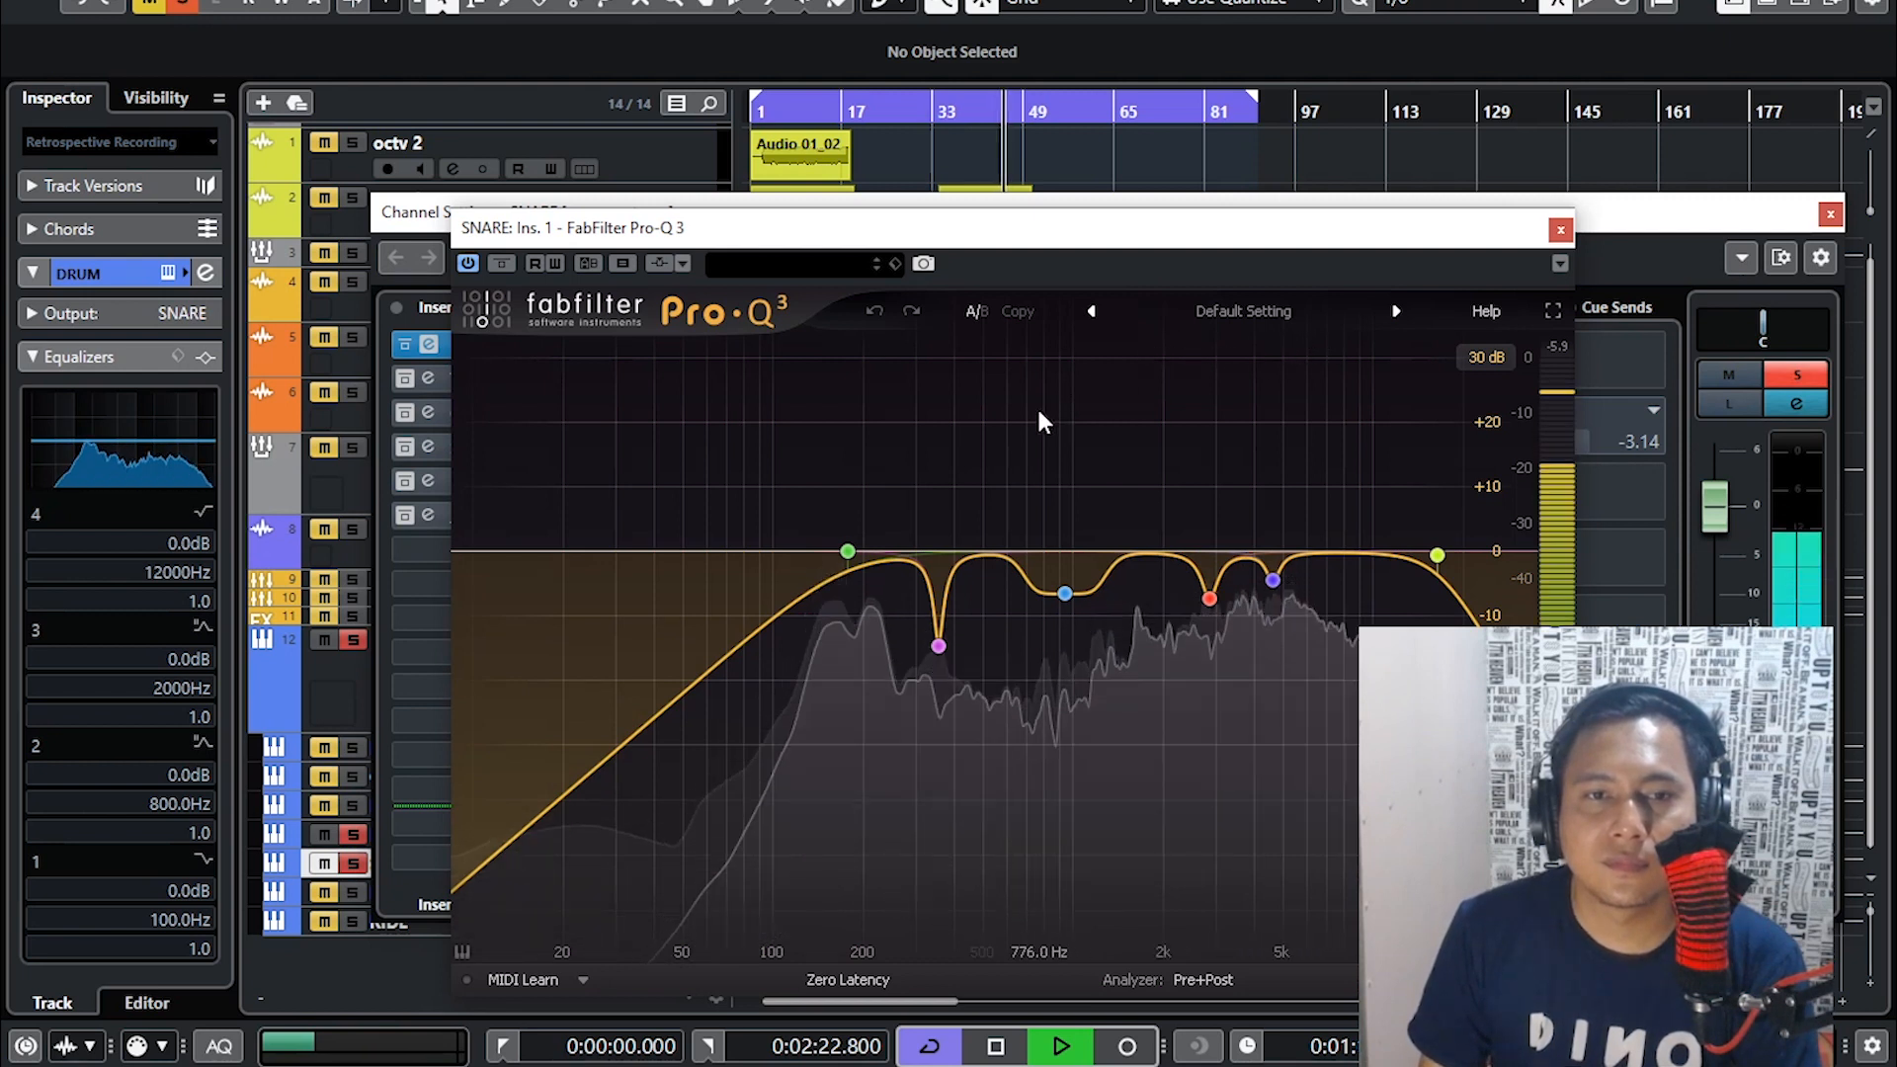
- Audition SNARE's deep narrow low-mid cut and the 177.69 Hz low-cut band in solo
mouse_move(936, 650)
left_click(974, 690)
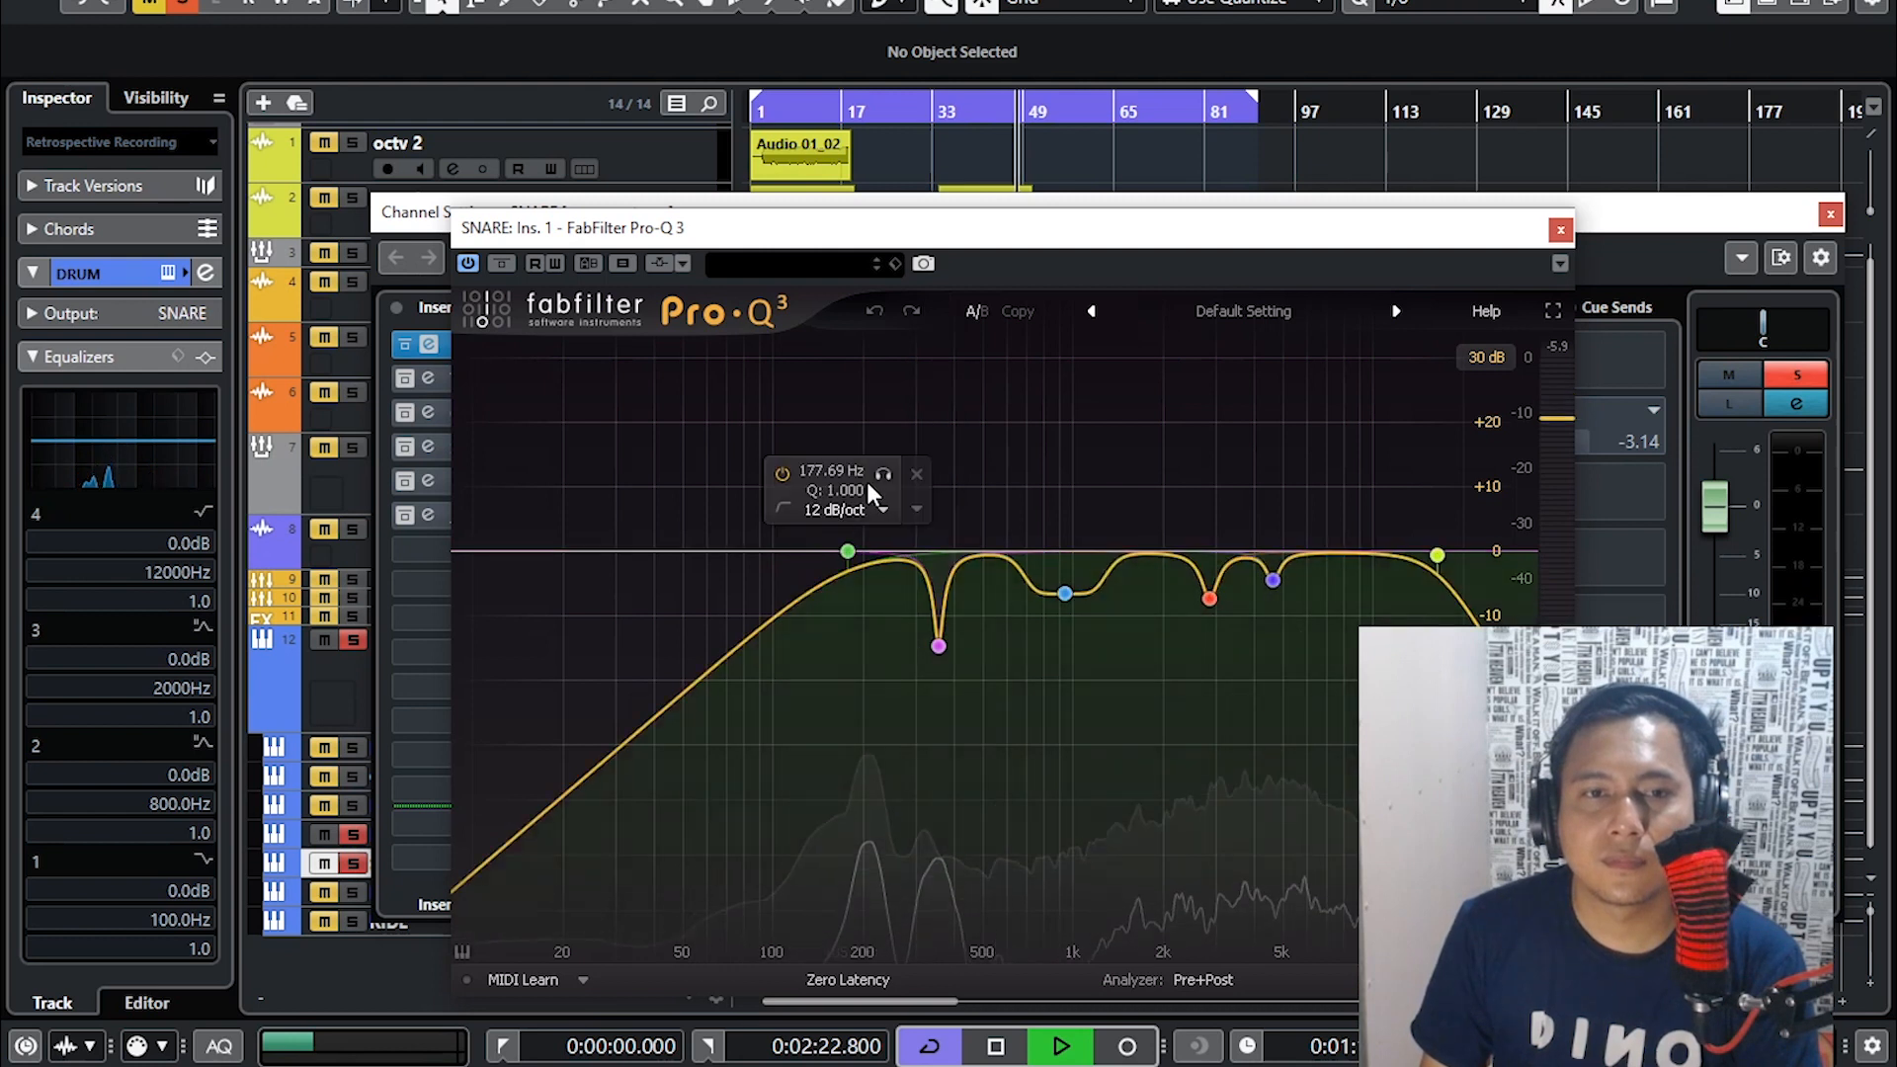
left_click(882, 474)
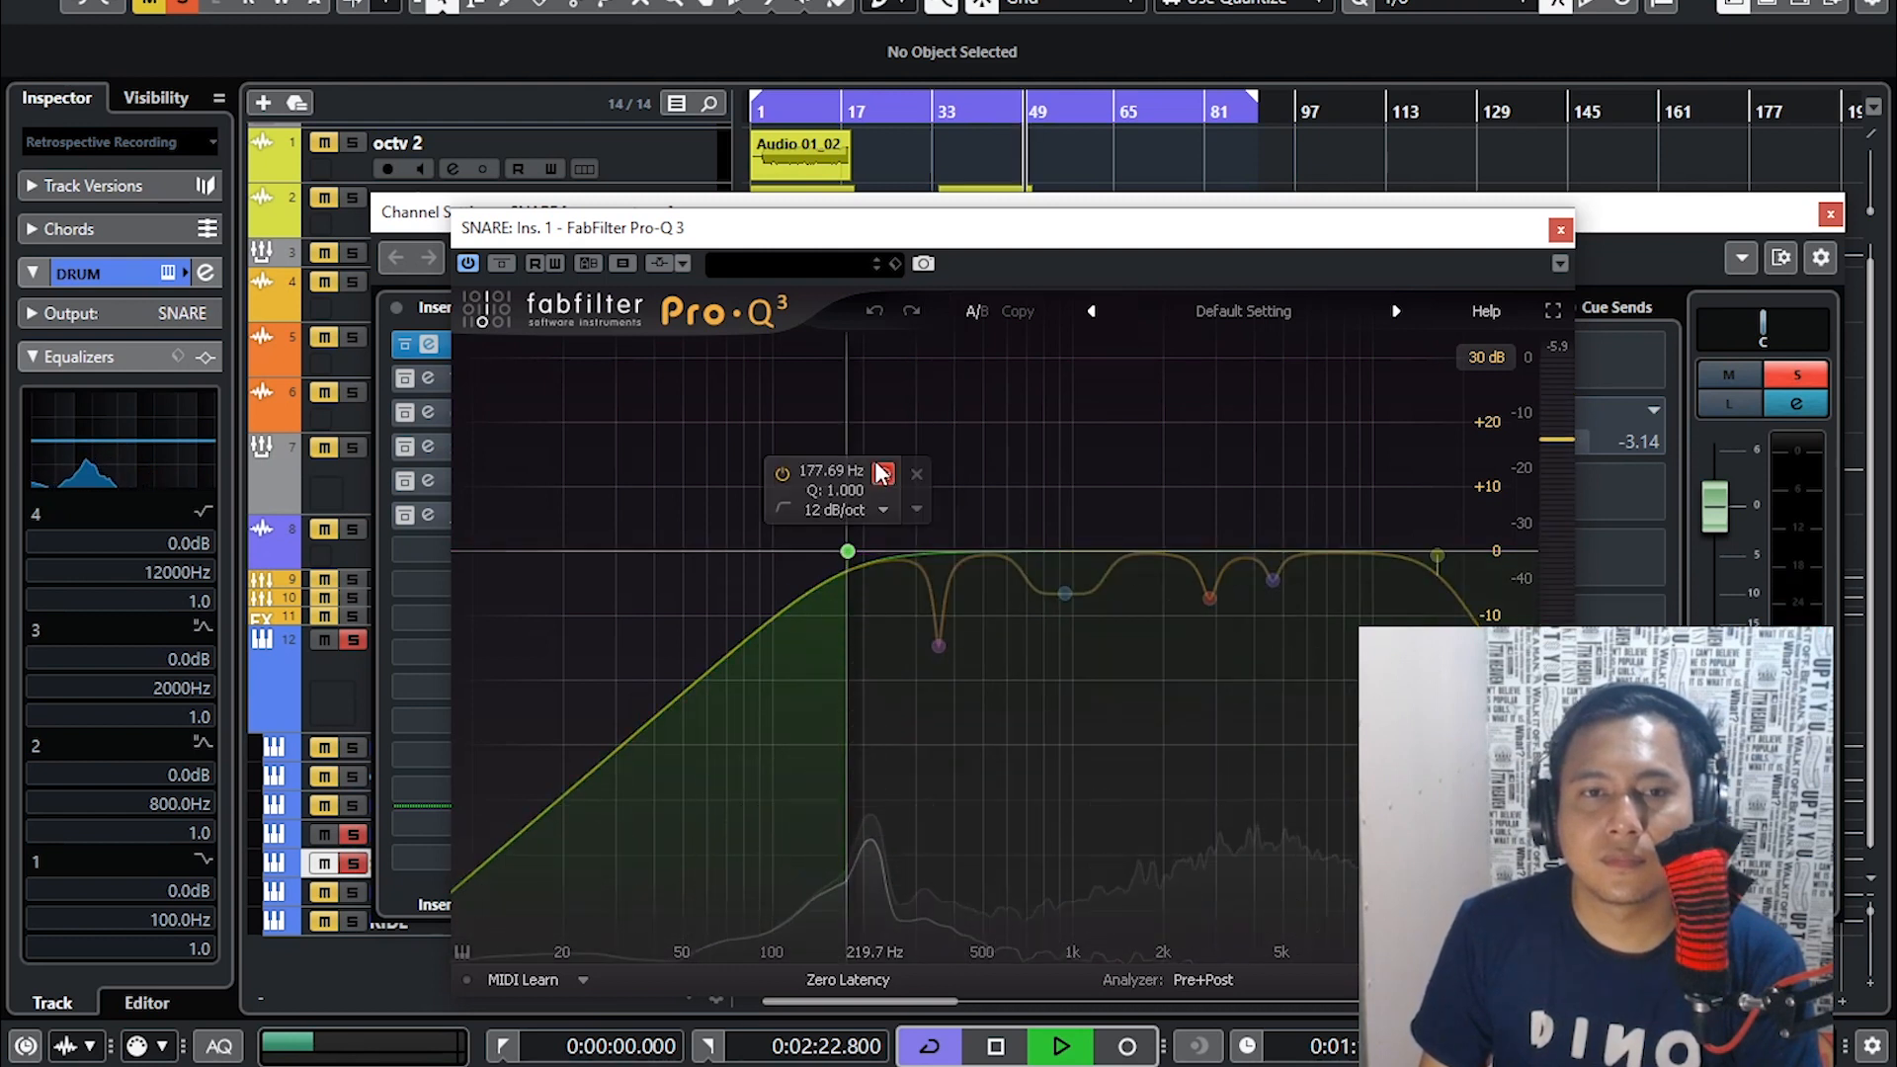
left_click(883, 473)
- Audition the wide cut near 1 kHz and the 2854.1 Hz cut in solo
mouse_move(1064, 593)
left_click(1101, 639)
mouse_move(1211, 611)
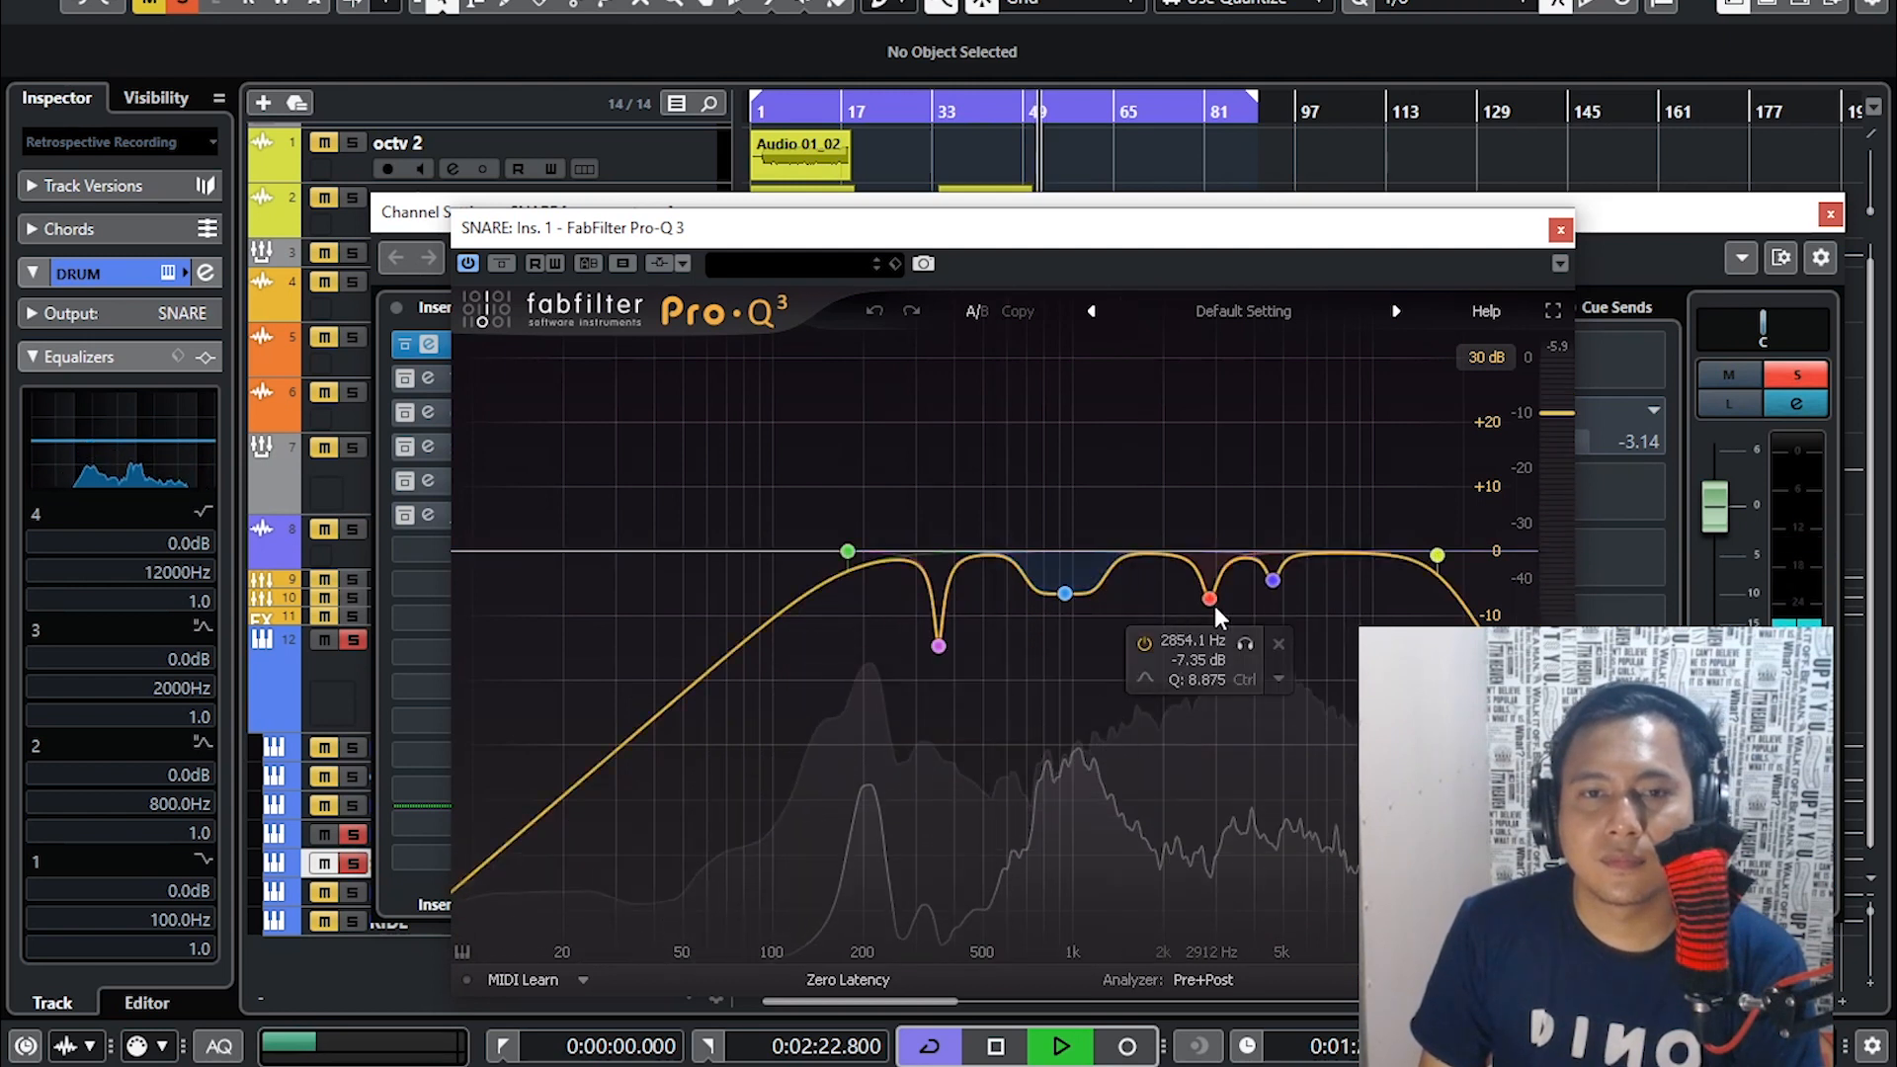
left_click(1245, 643)
- Audition the 4633.8 Hz cut and the 16370 Hz high-cut band in solo
mouse_move(1267, 589)
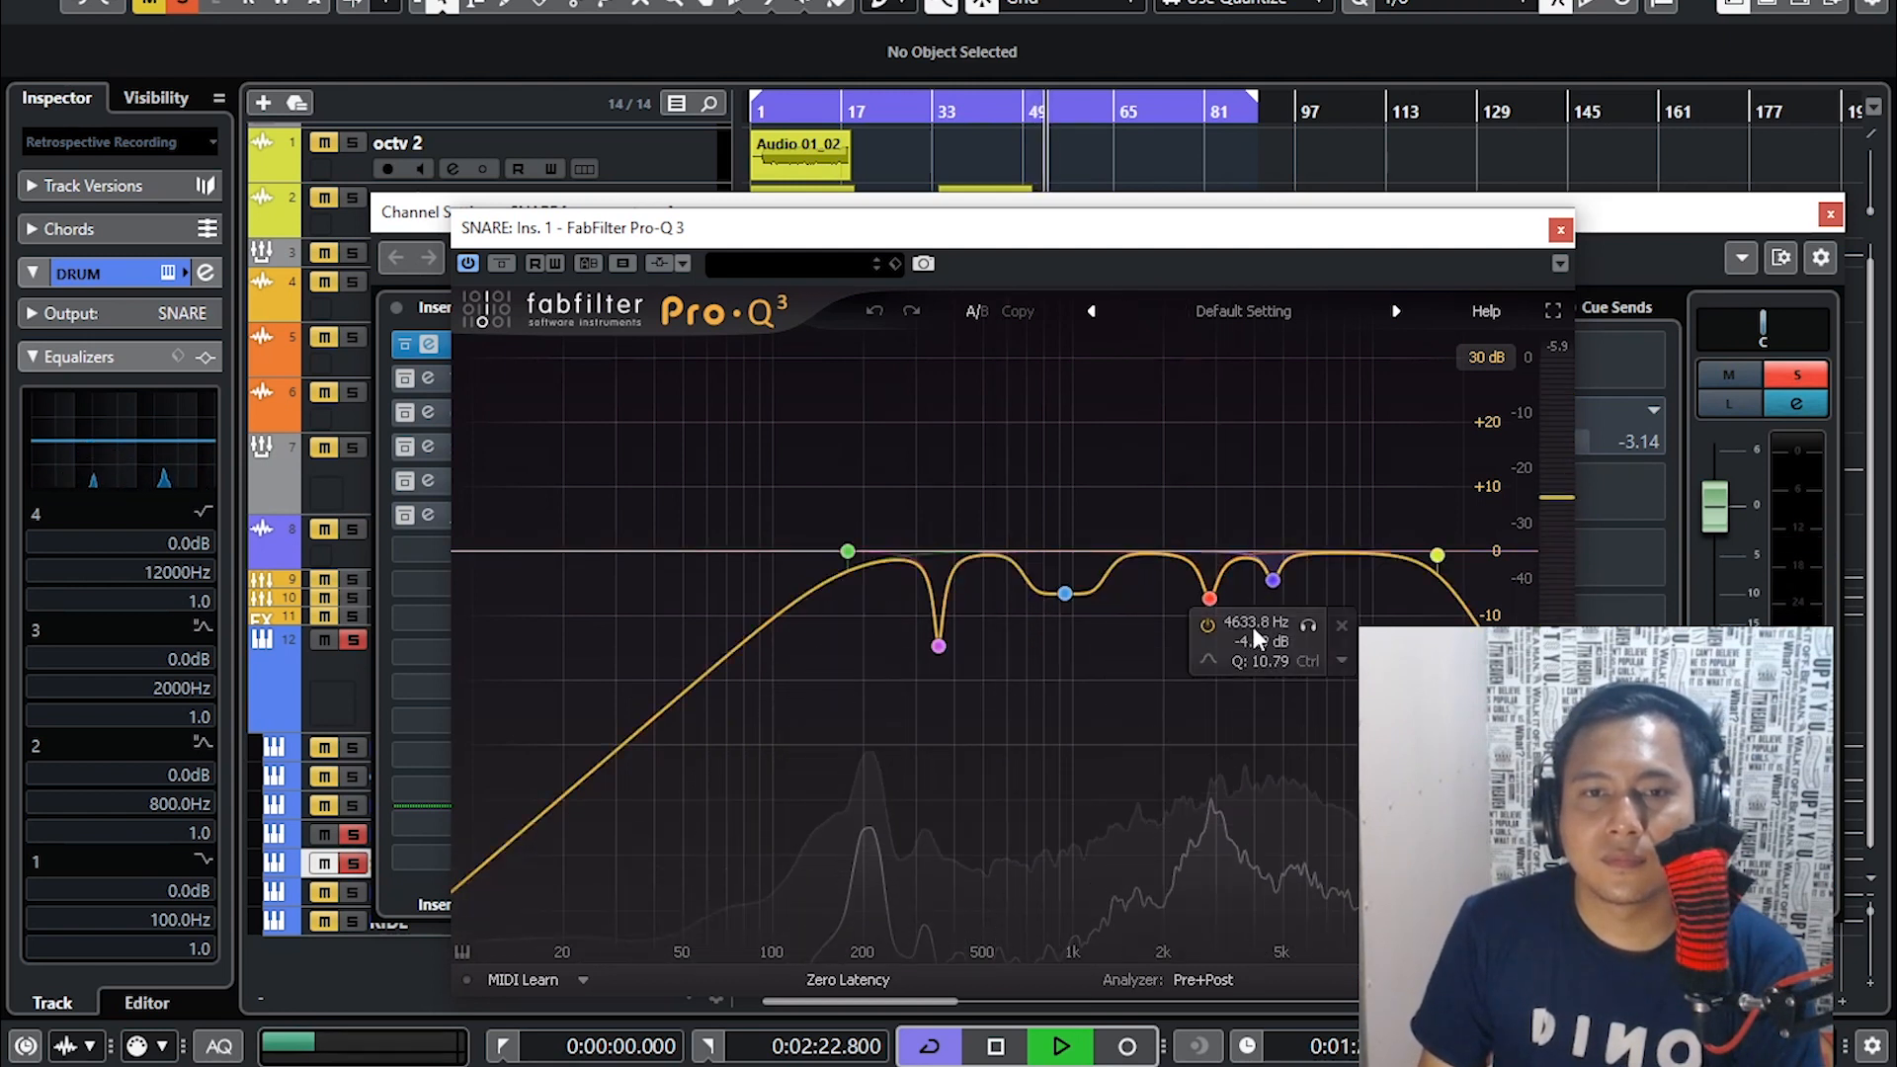
left_click(1308, 626)
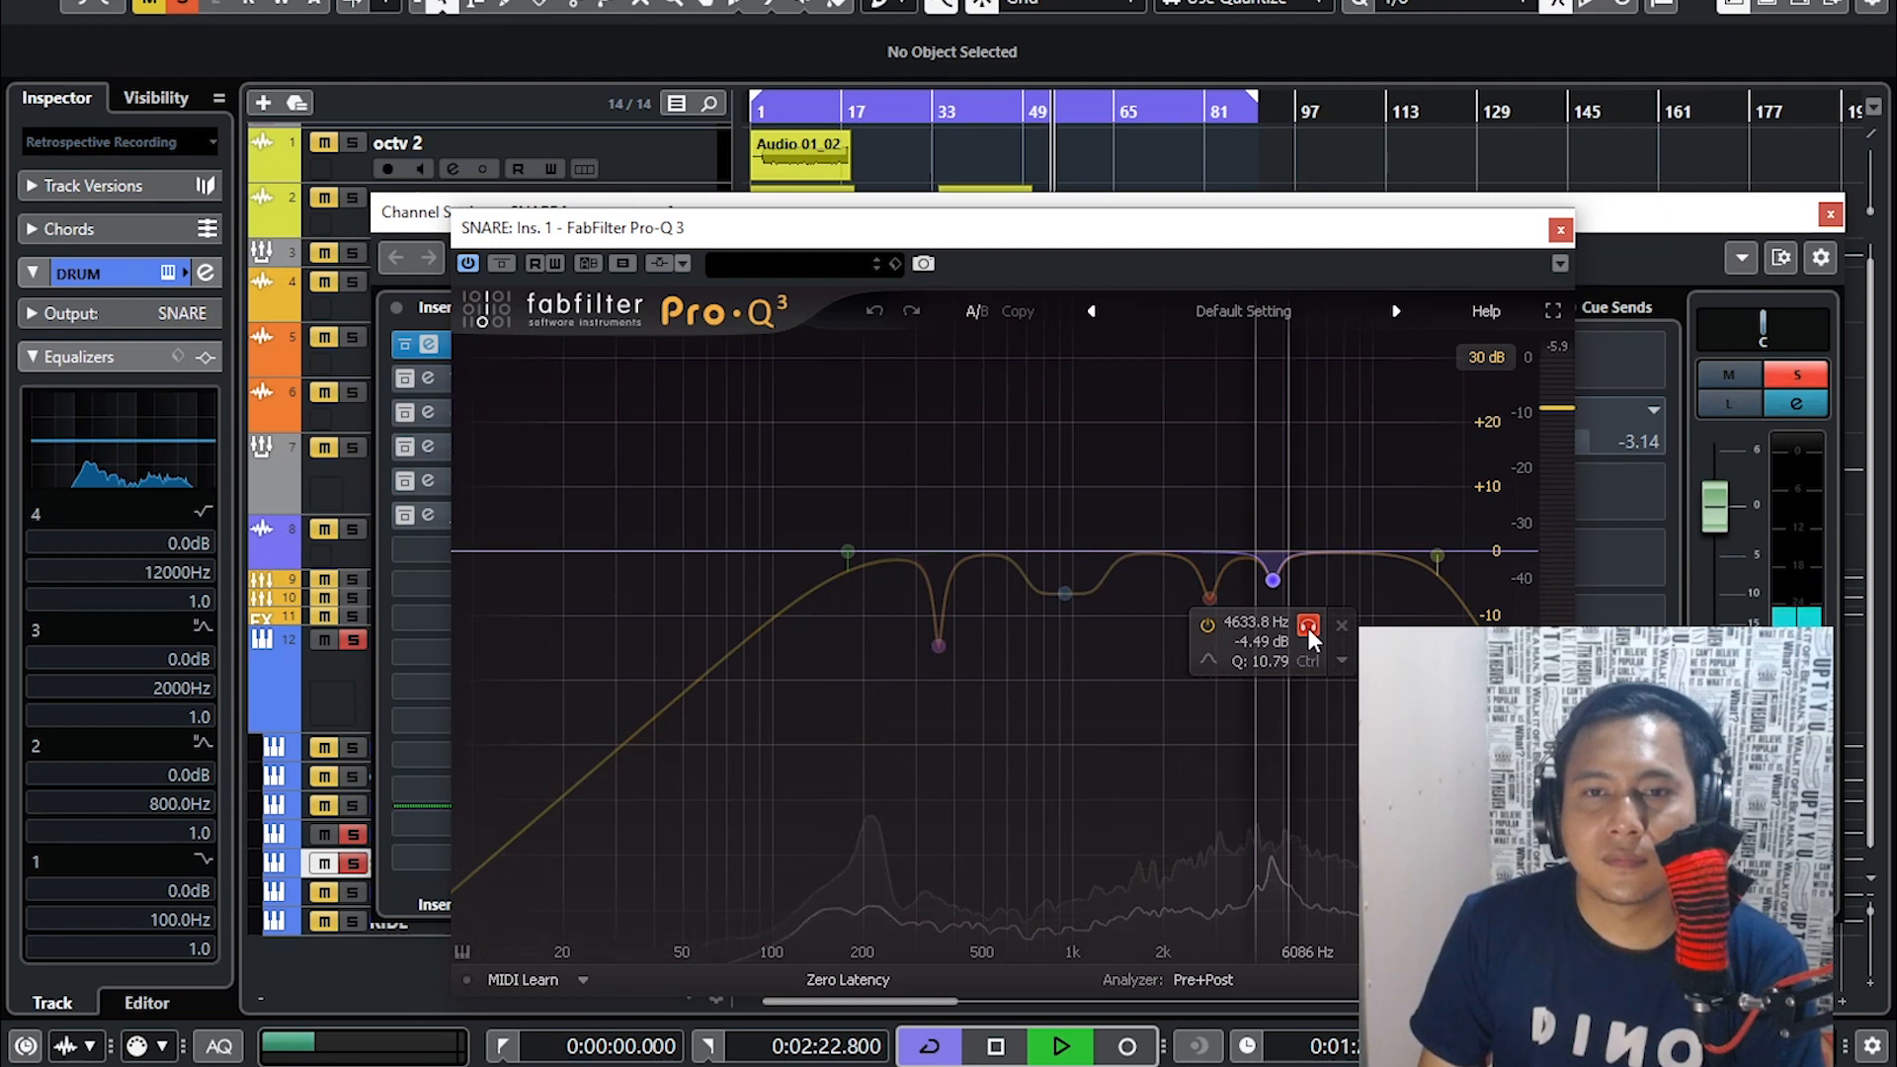
mouse_move(1438, 555)
left_click(1419, 474)
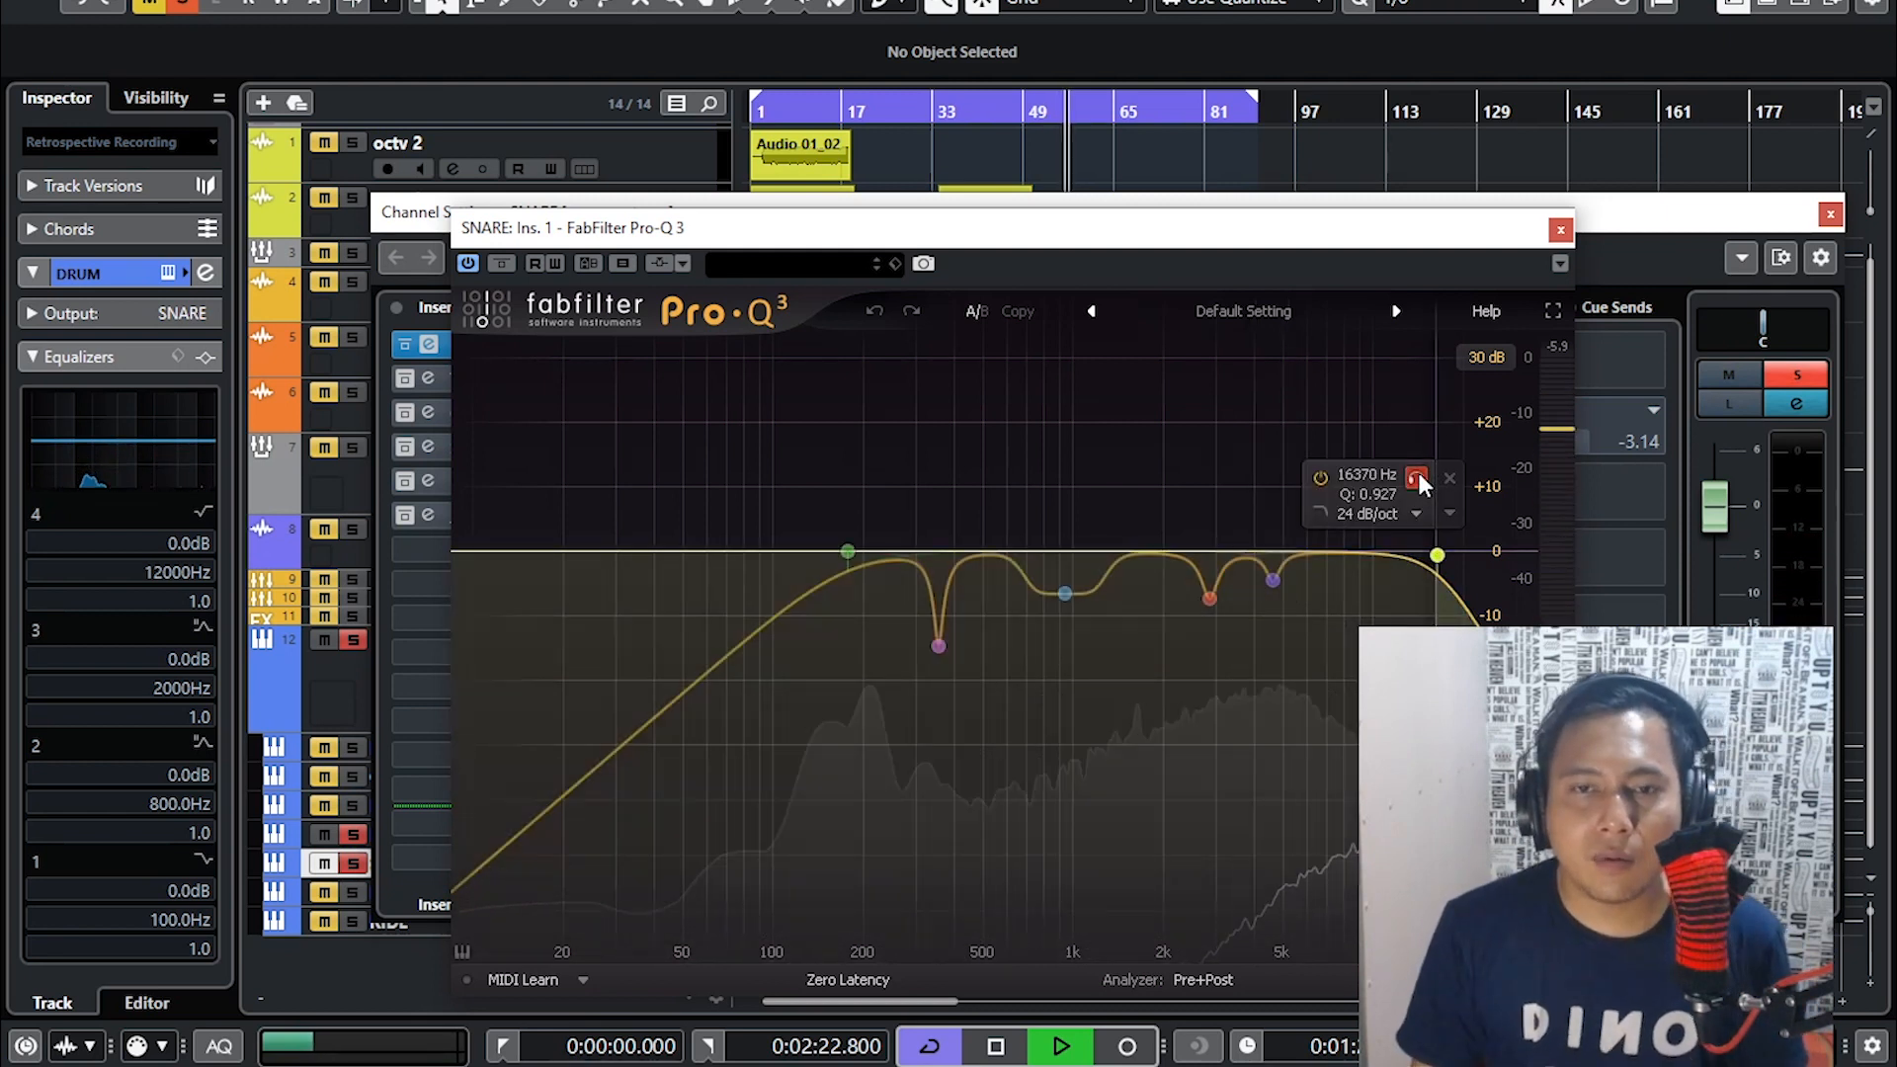
- Close the FabFilter Pro-Q 3 editor, then enable SNARE's TubeSaturator insert and review its settings in its editor
left_click(1562, 231)
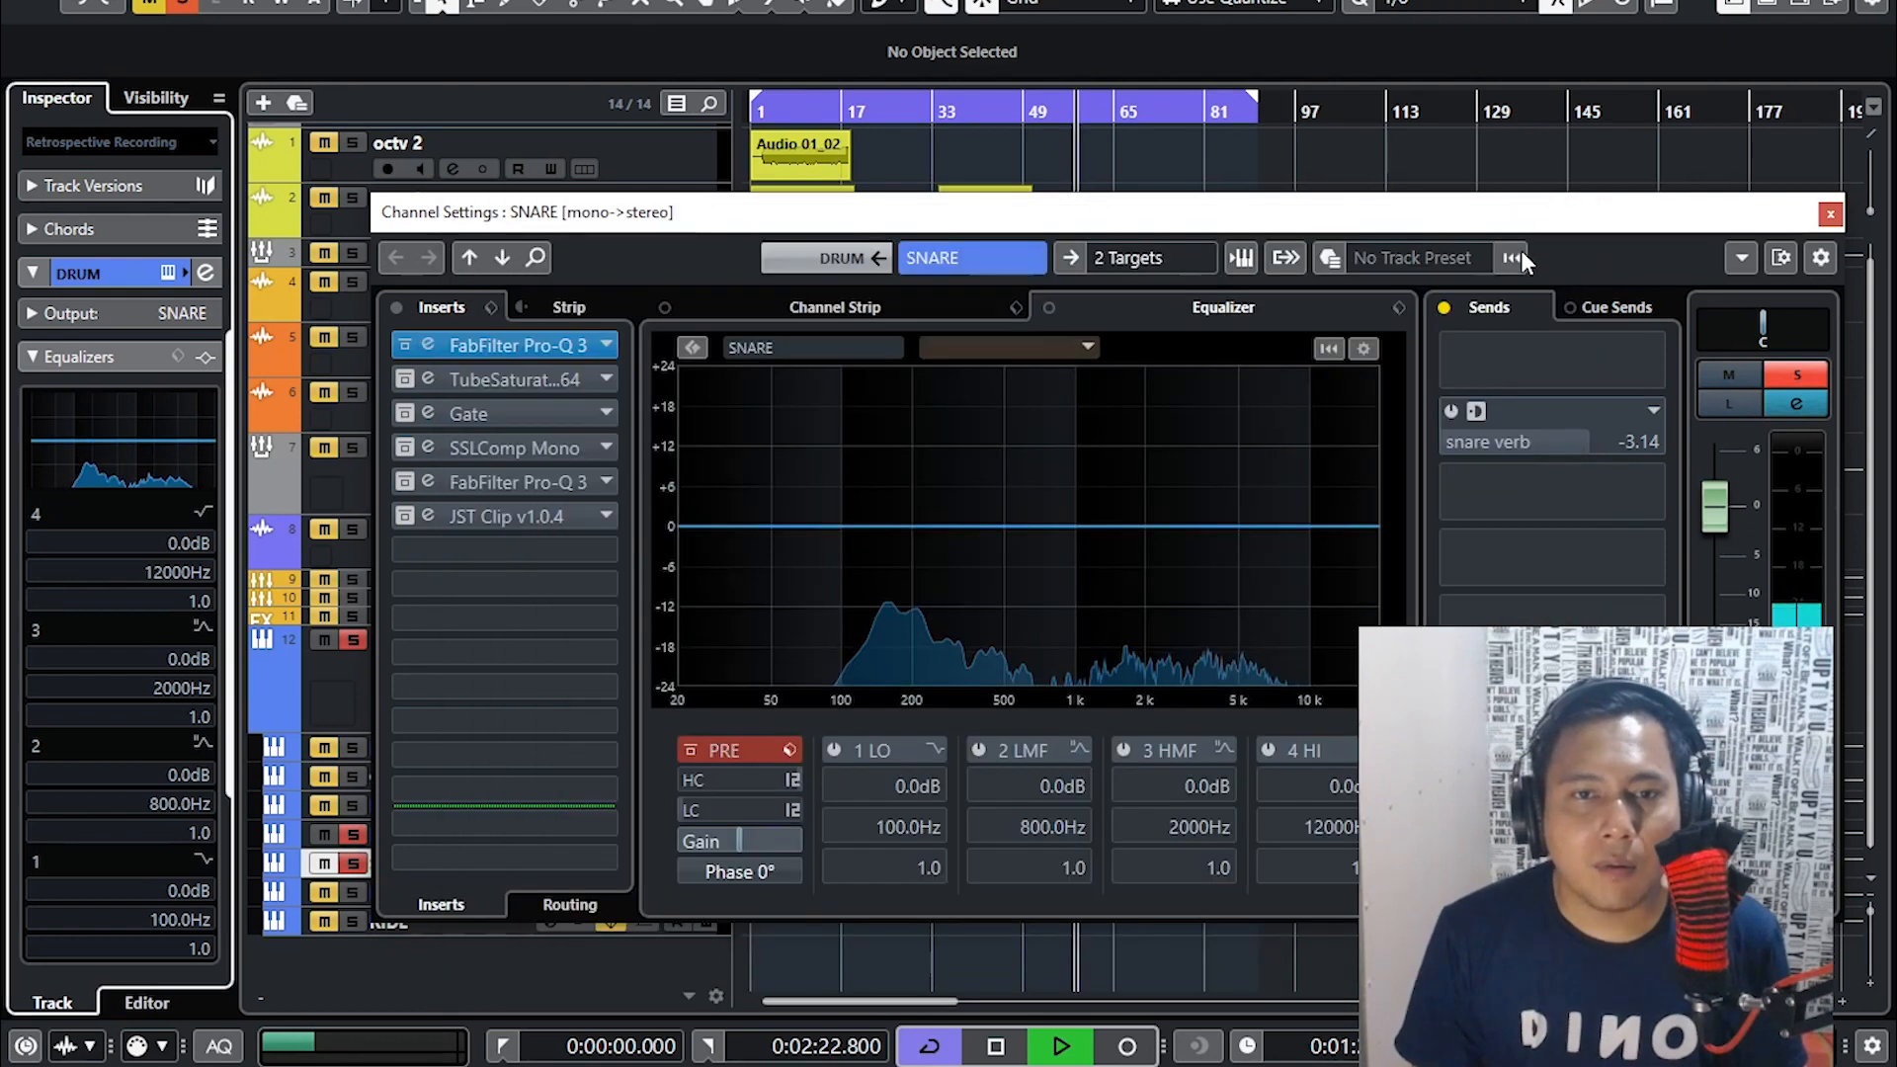
left_click(411, 378)
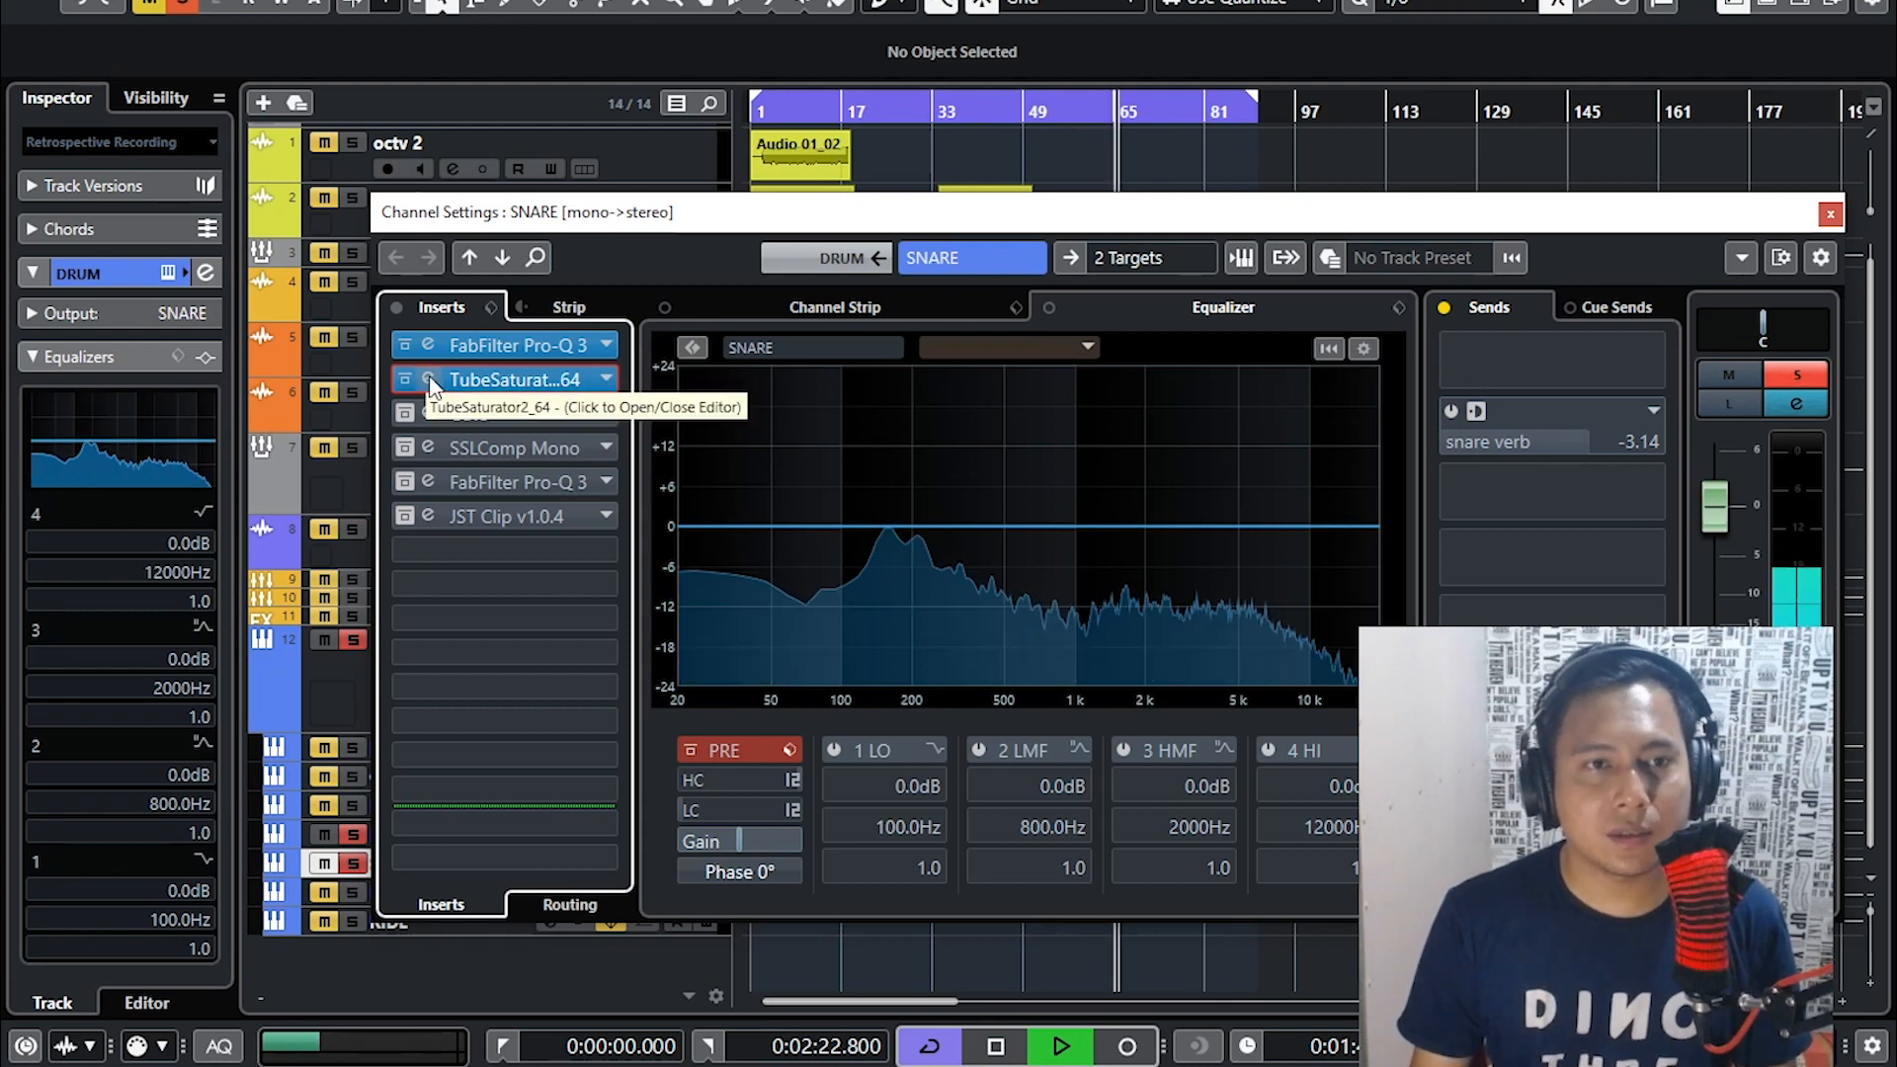
left_click(428, 380)
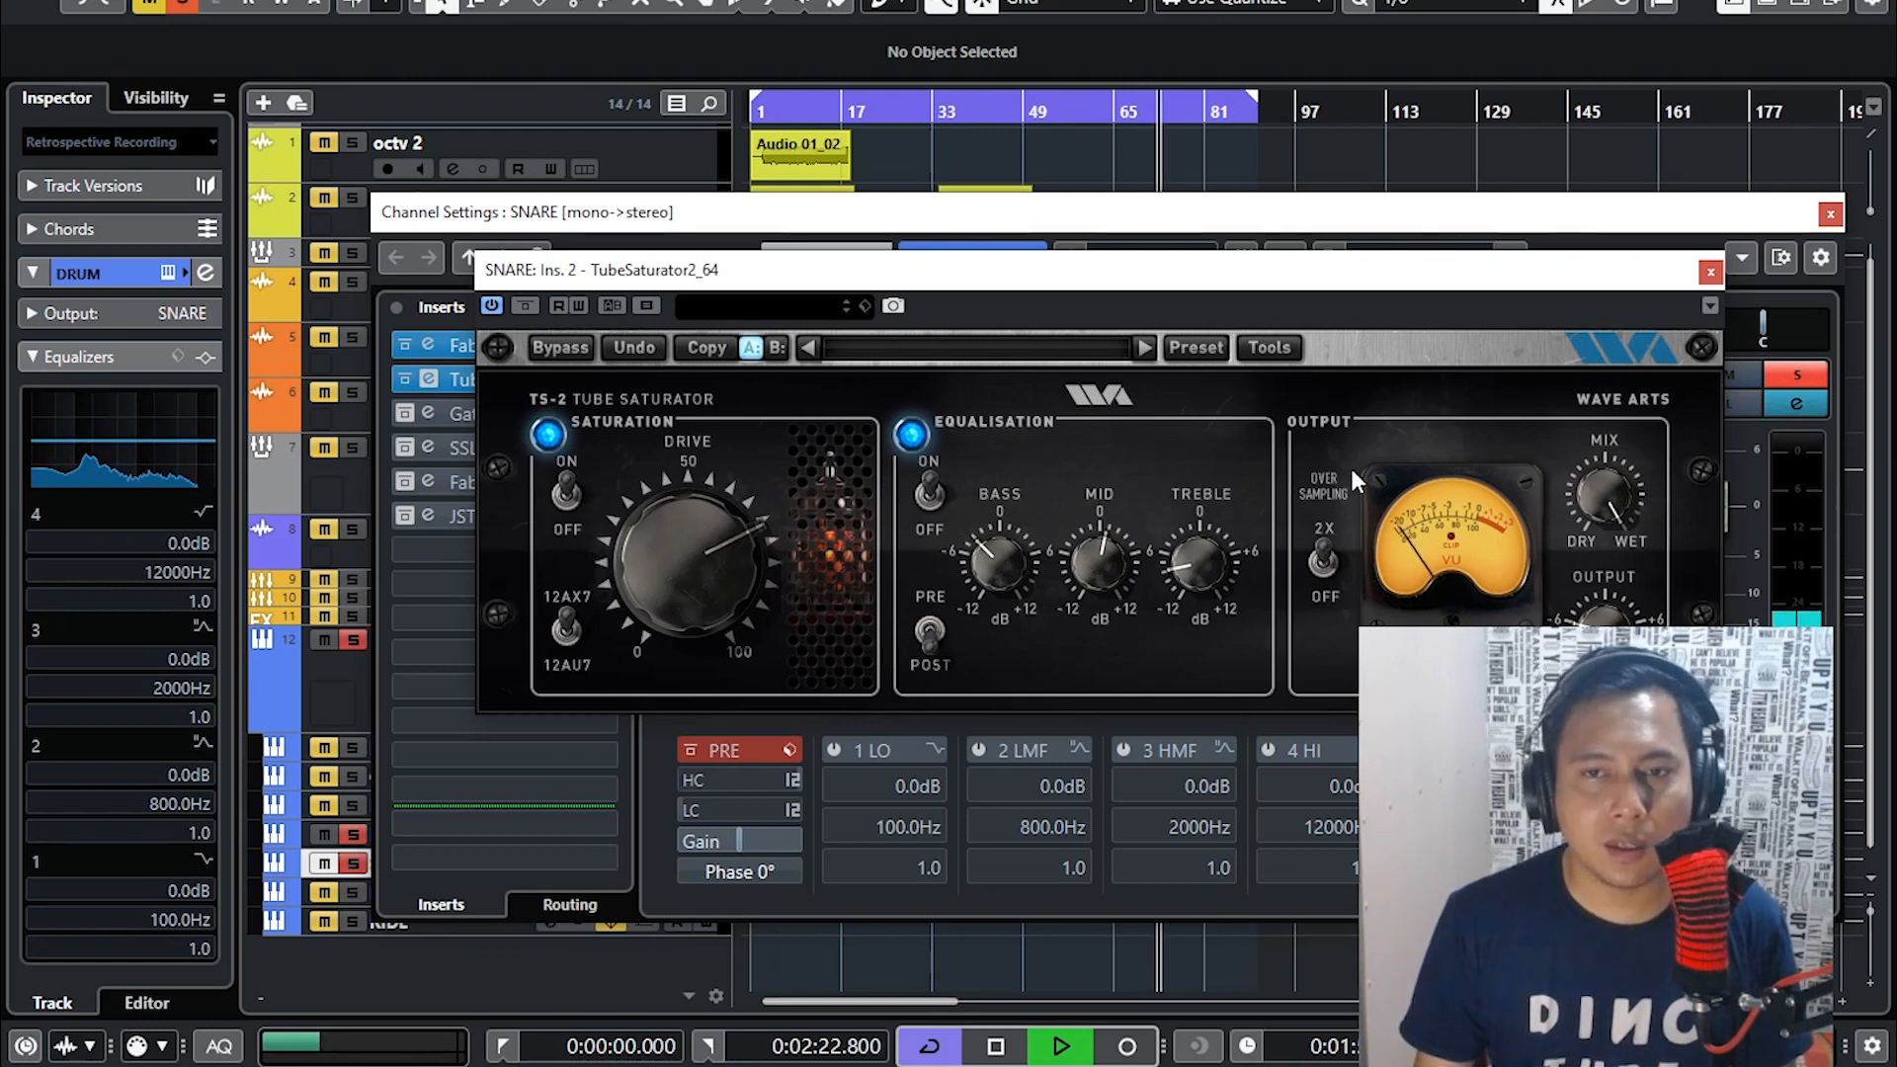
left_click(1710, 271)
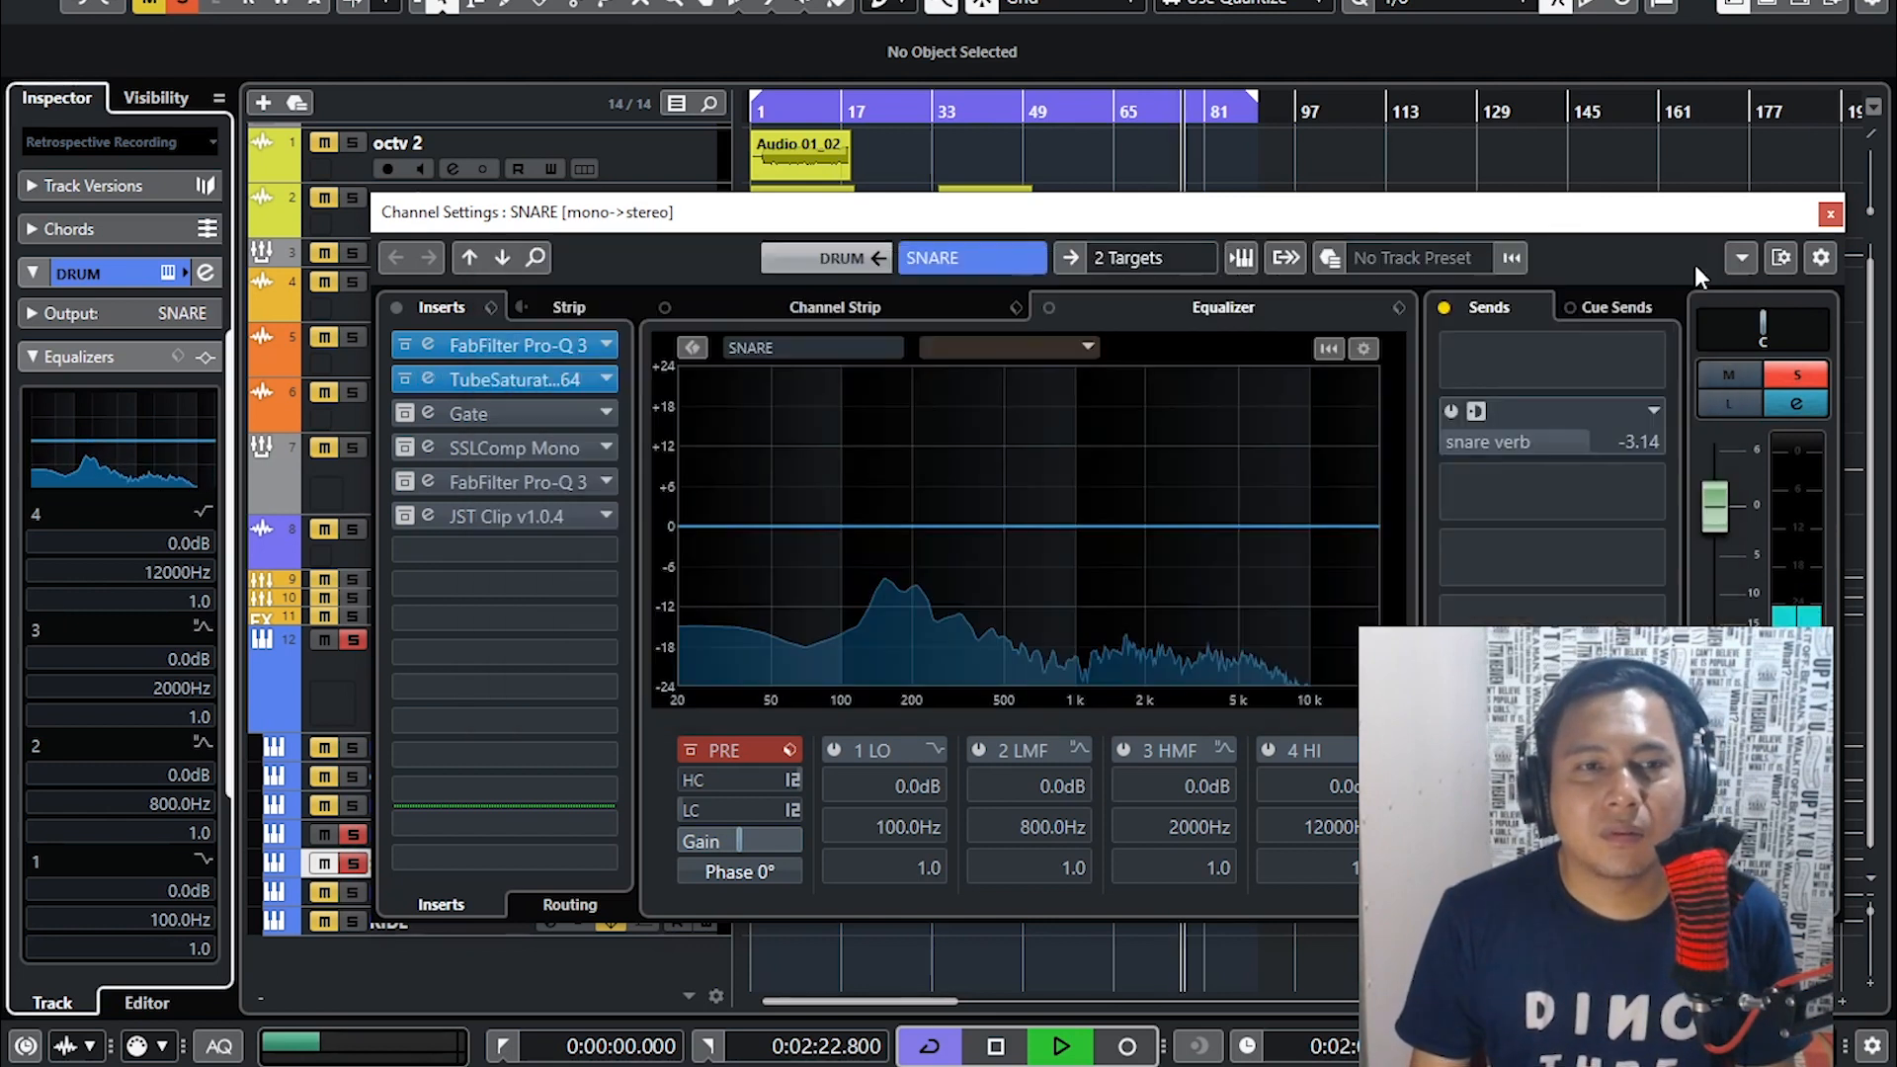
- Enable the Gate insert on the SNARE channel and open its editor
left_click(410, 413)
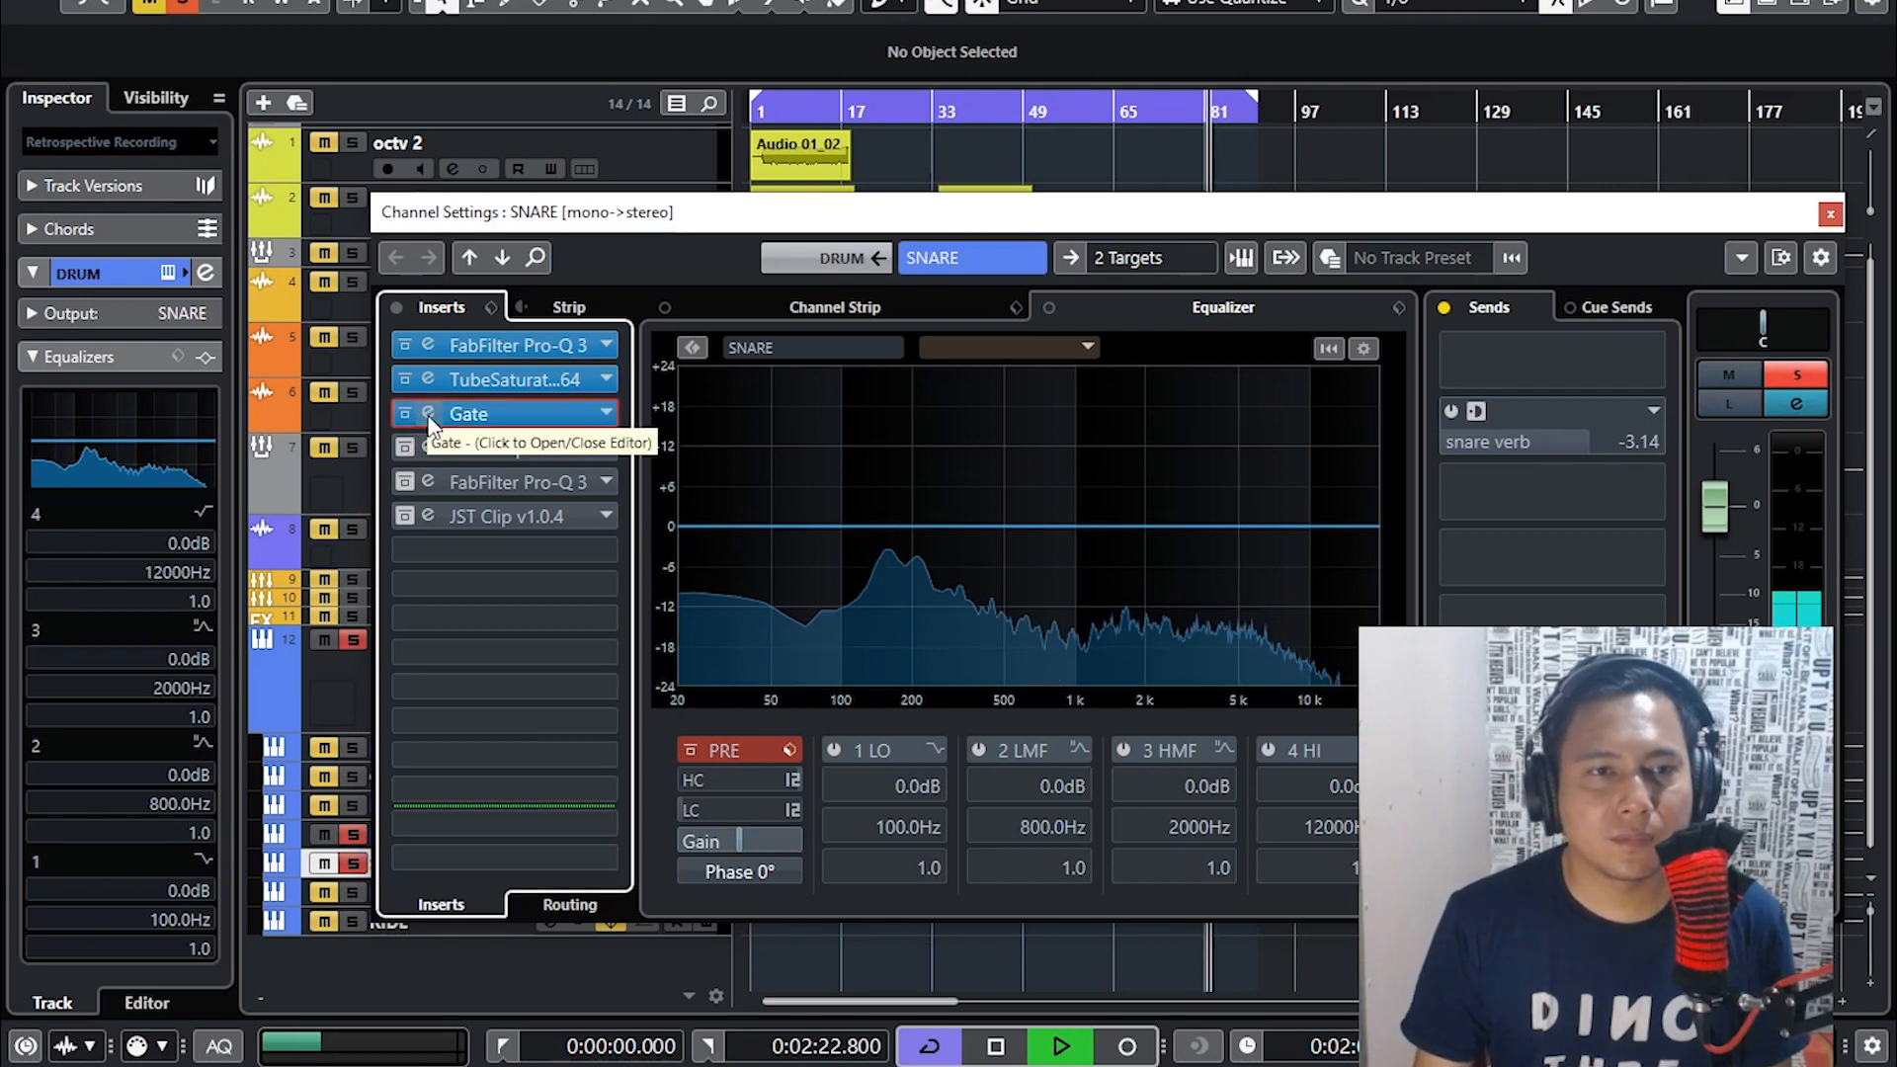
left_click(429, 413)
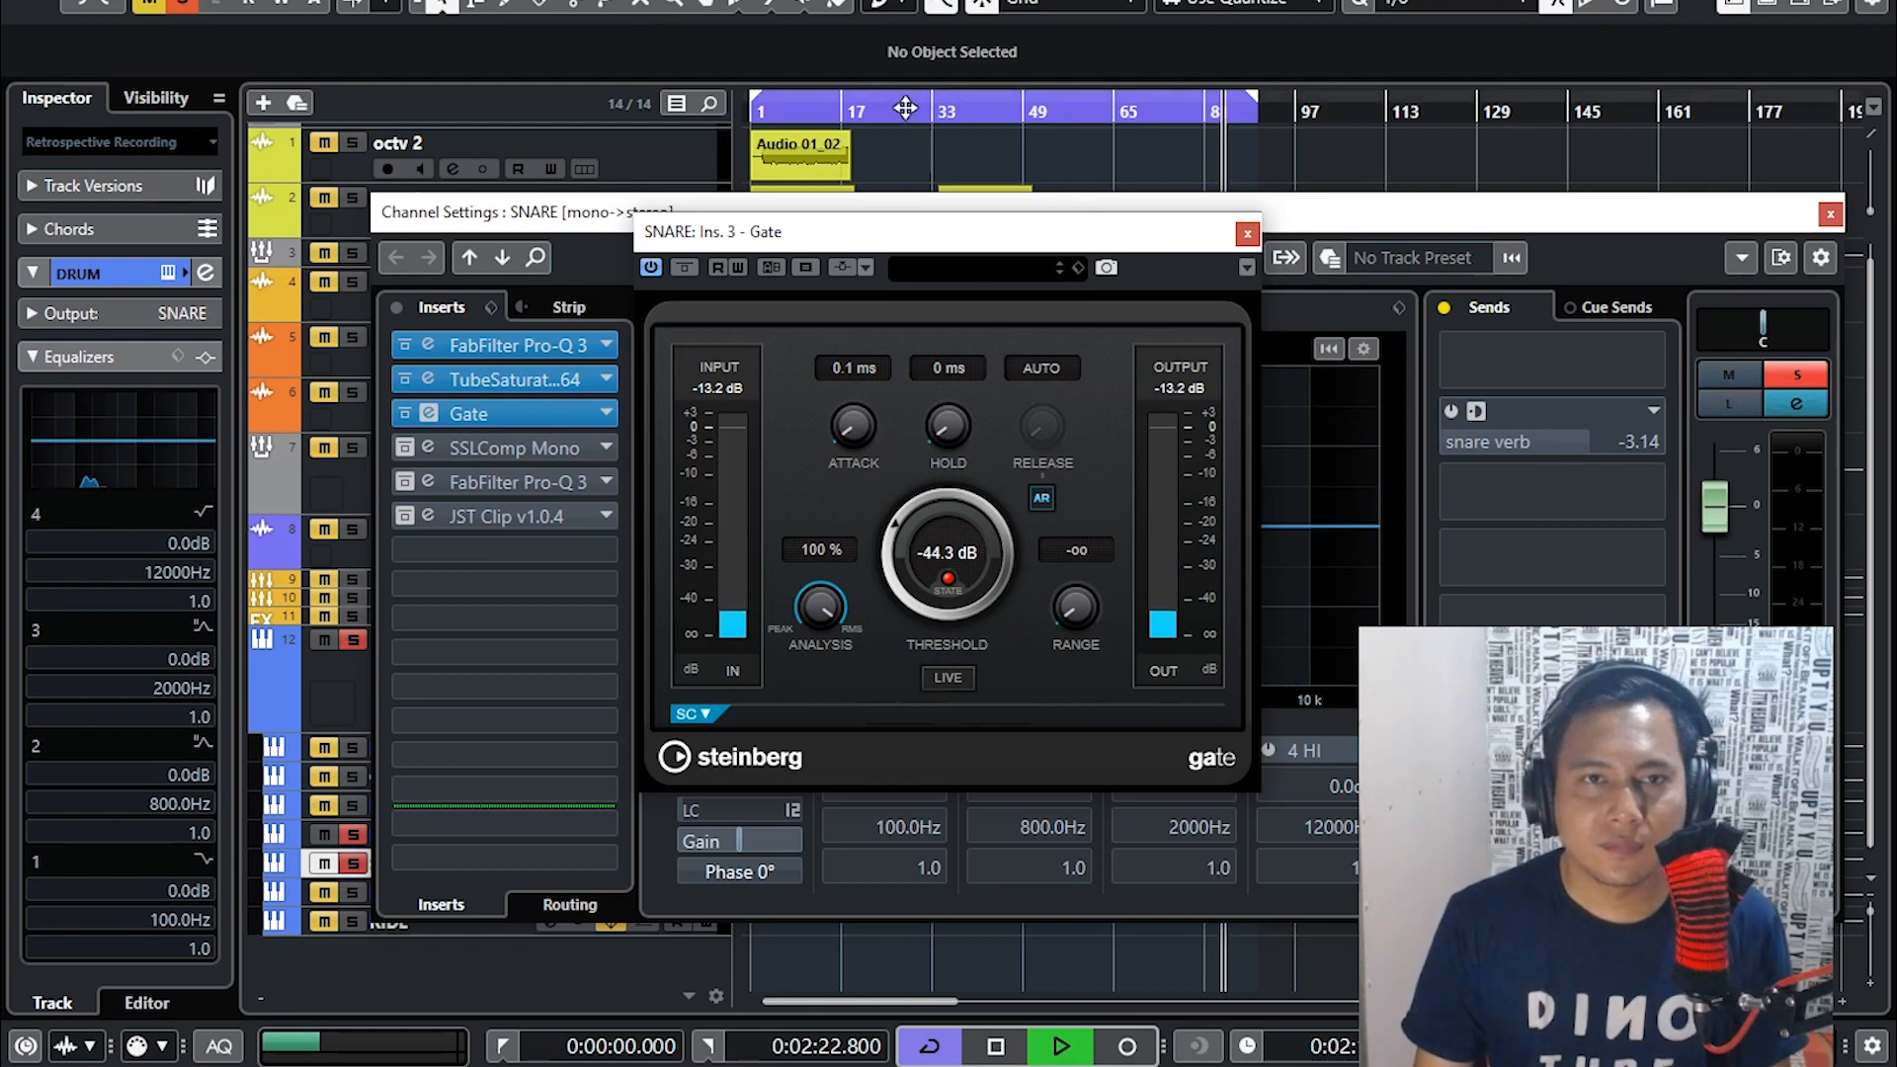
- Close the Gate editor, then activate the SSLComp Mono insert on the snare channel and open its editor
left_click(850, 106)
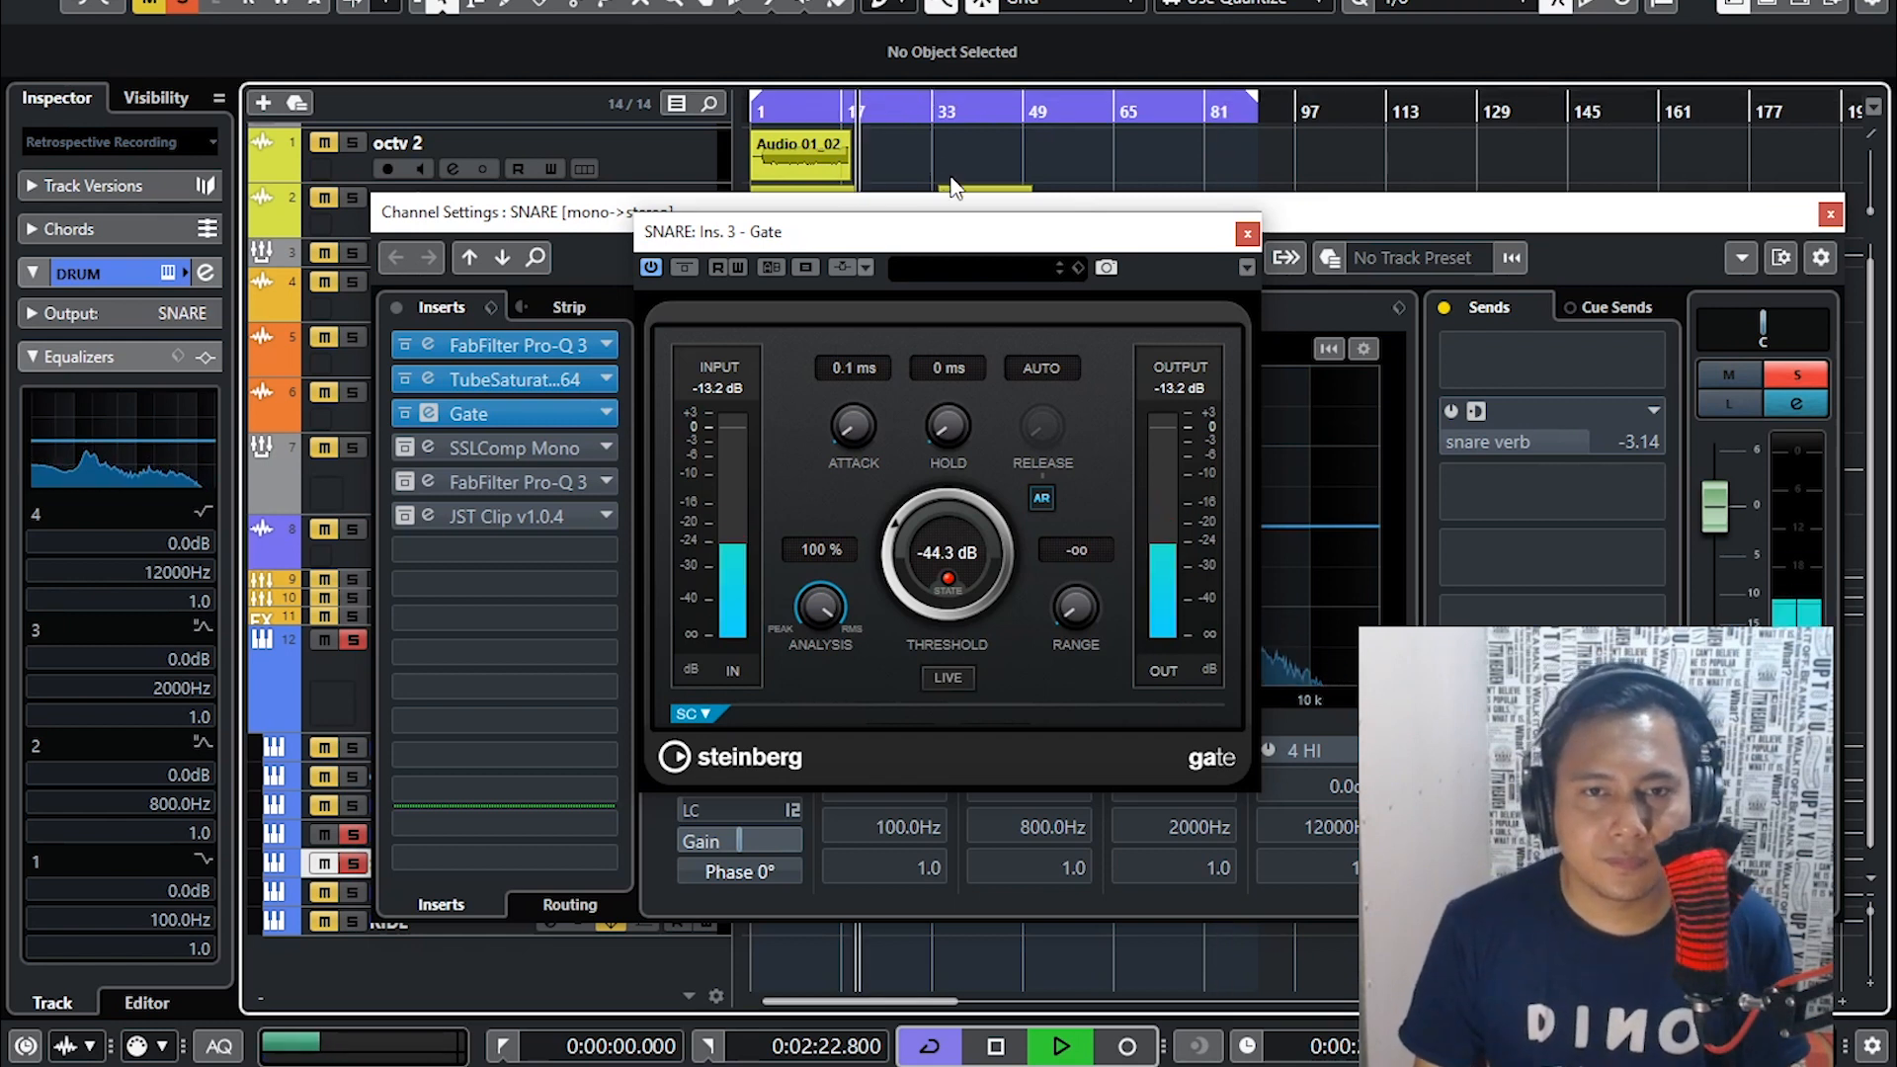
left_click(1247, 234)
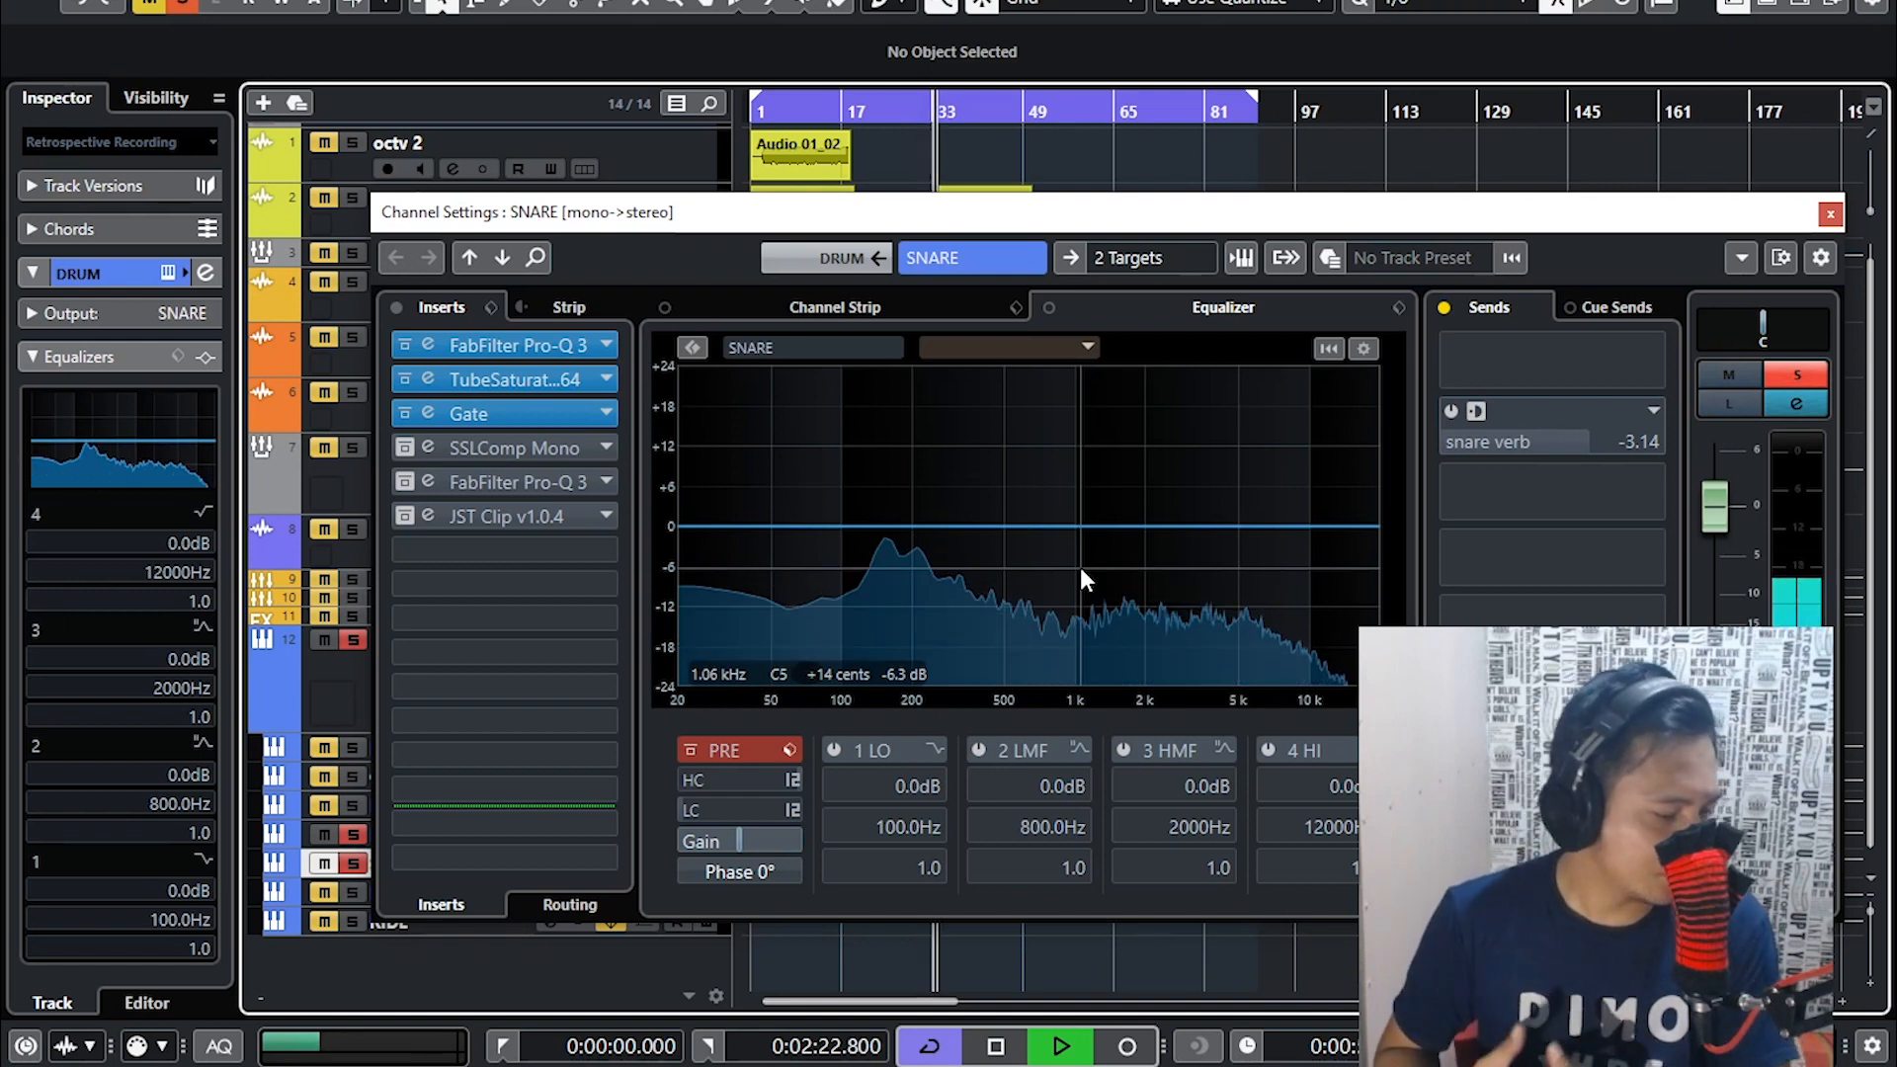
left_click(409, 445)
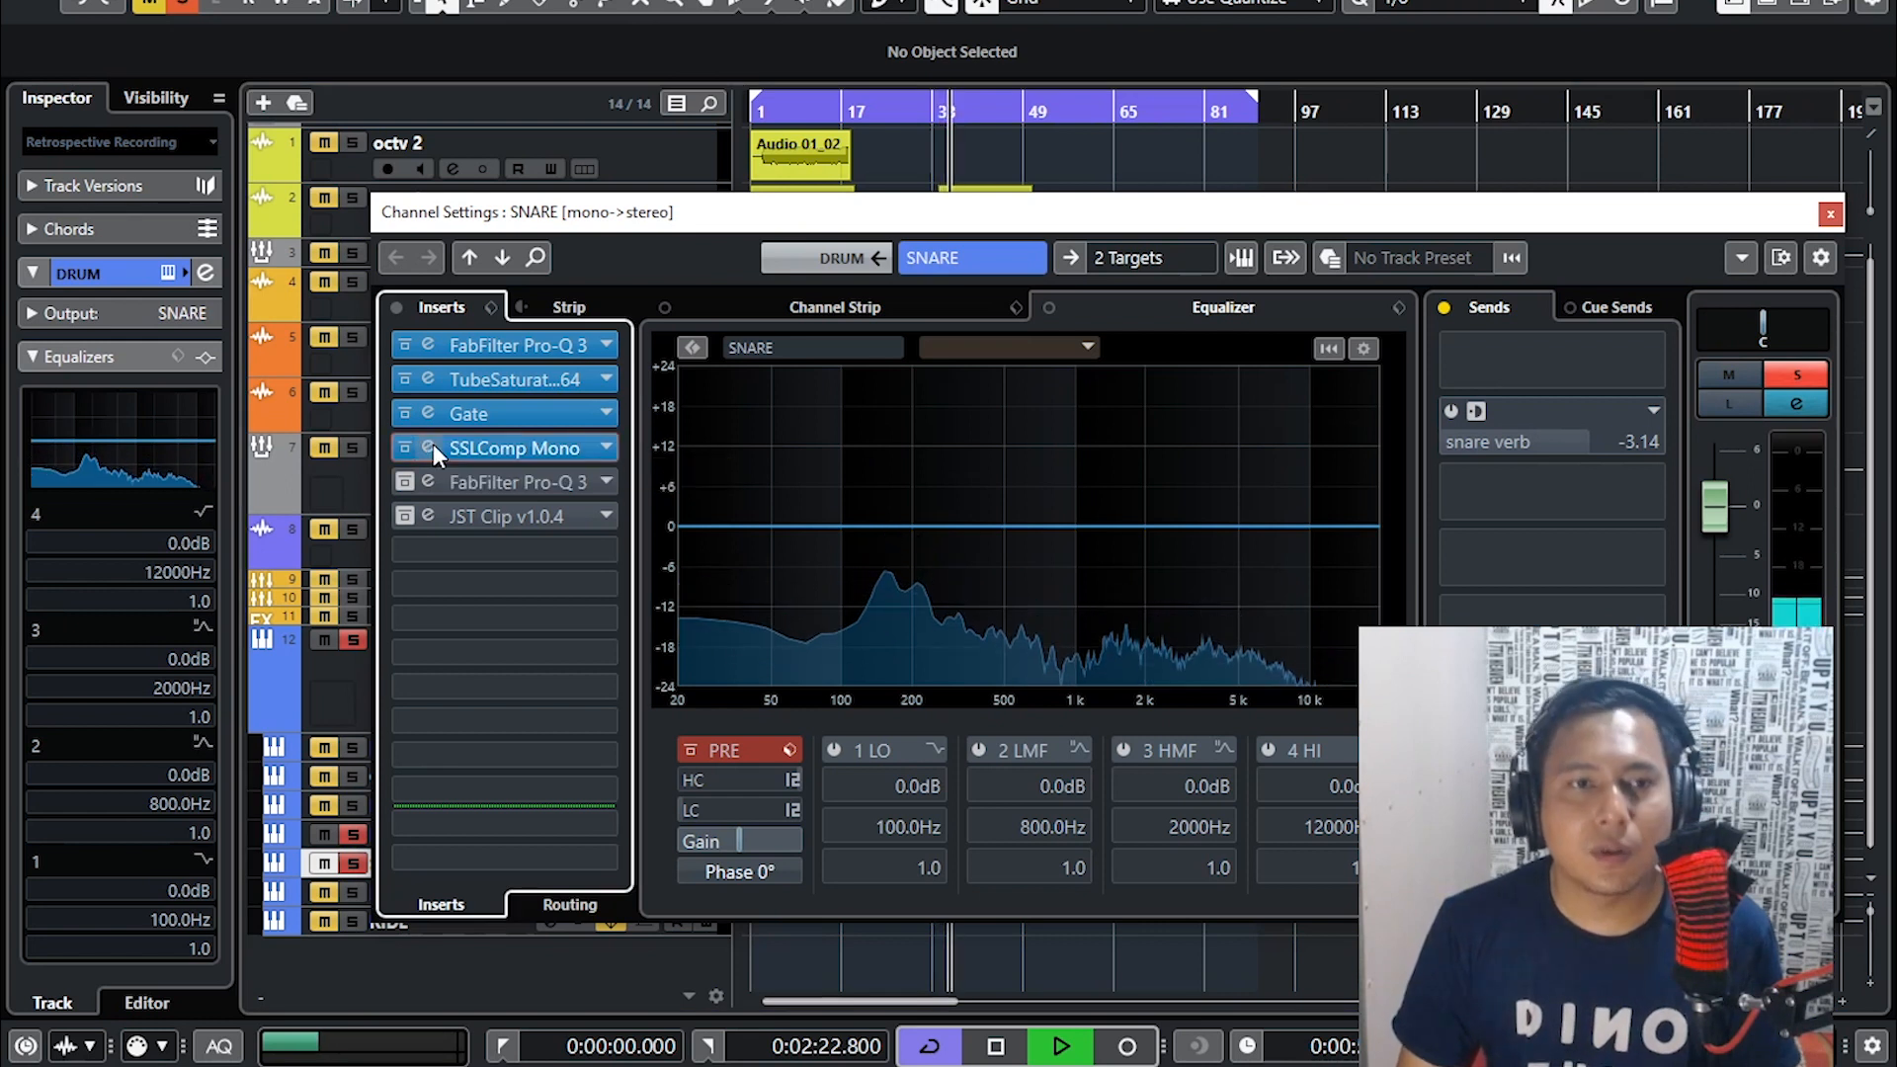
left_click(431, 446)
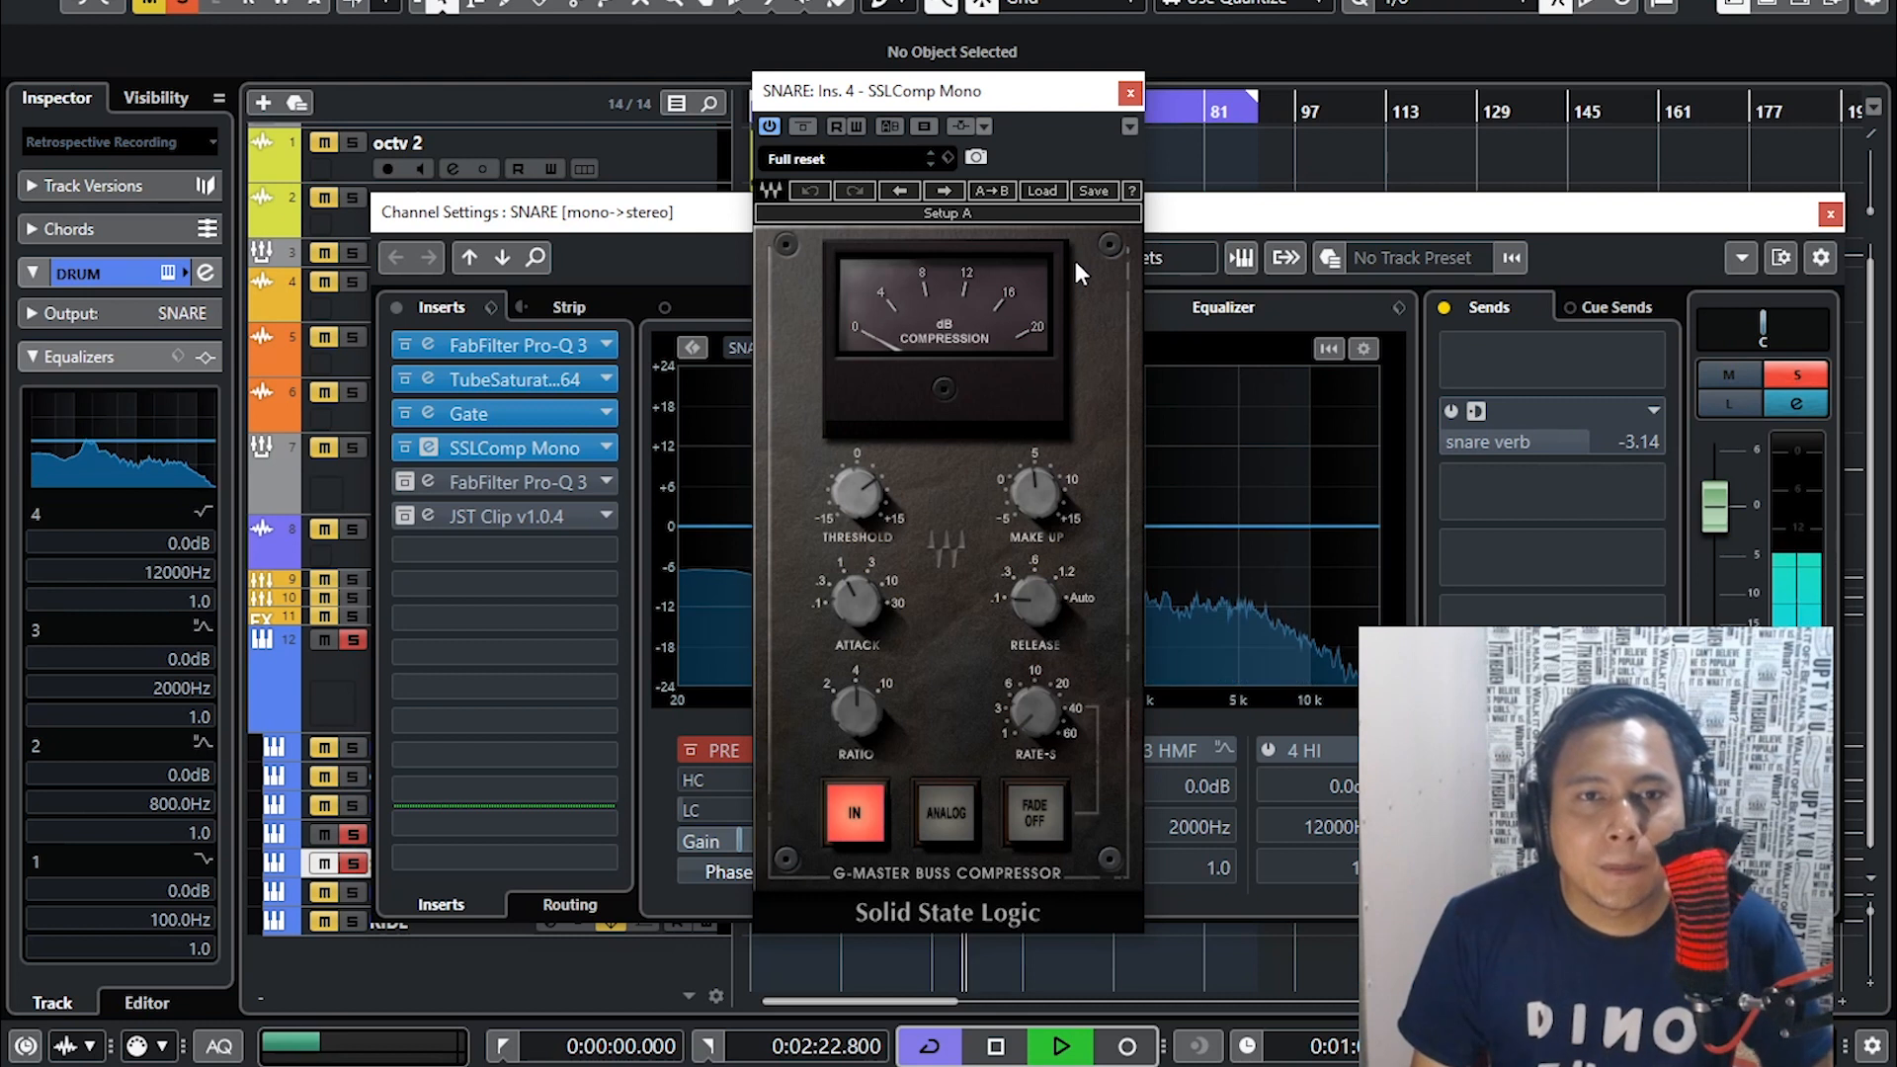
- Enable the analog mode of the snare's G-Master Buss Compressor and close its editor
mouse_move(1042, 490)
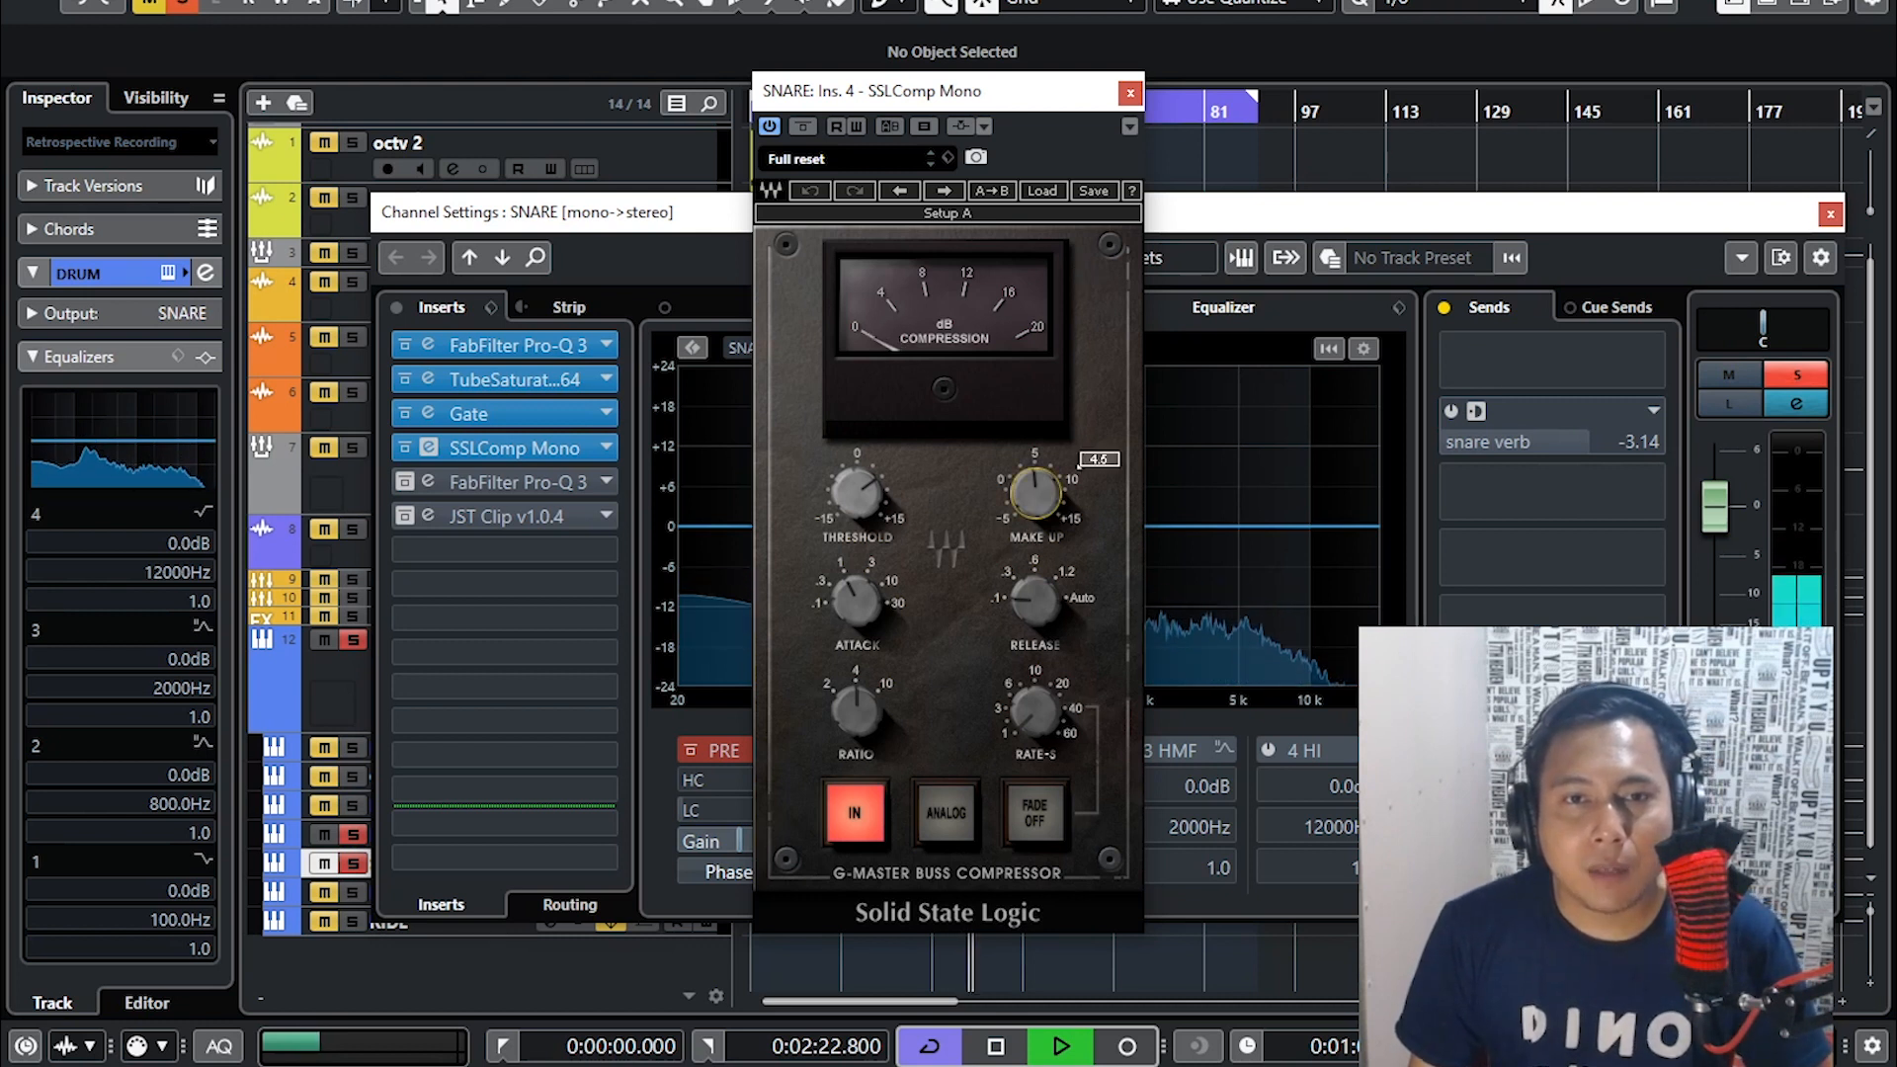
left_click(1042, 490)
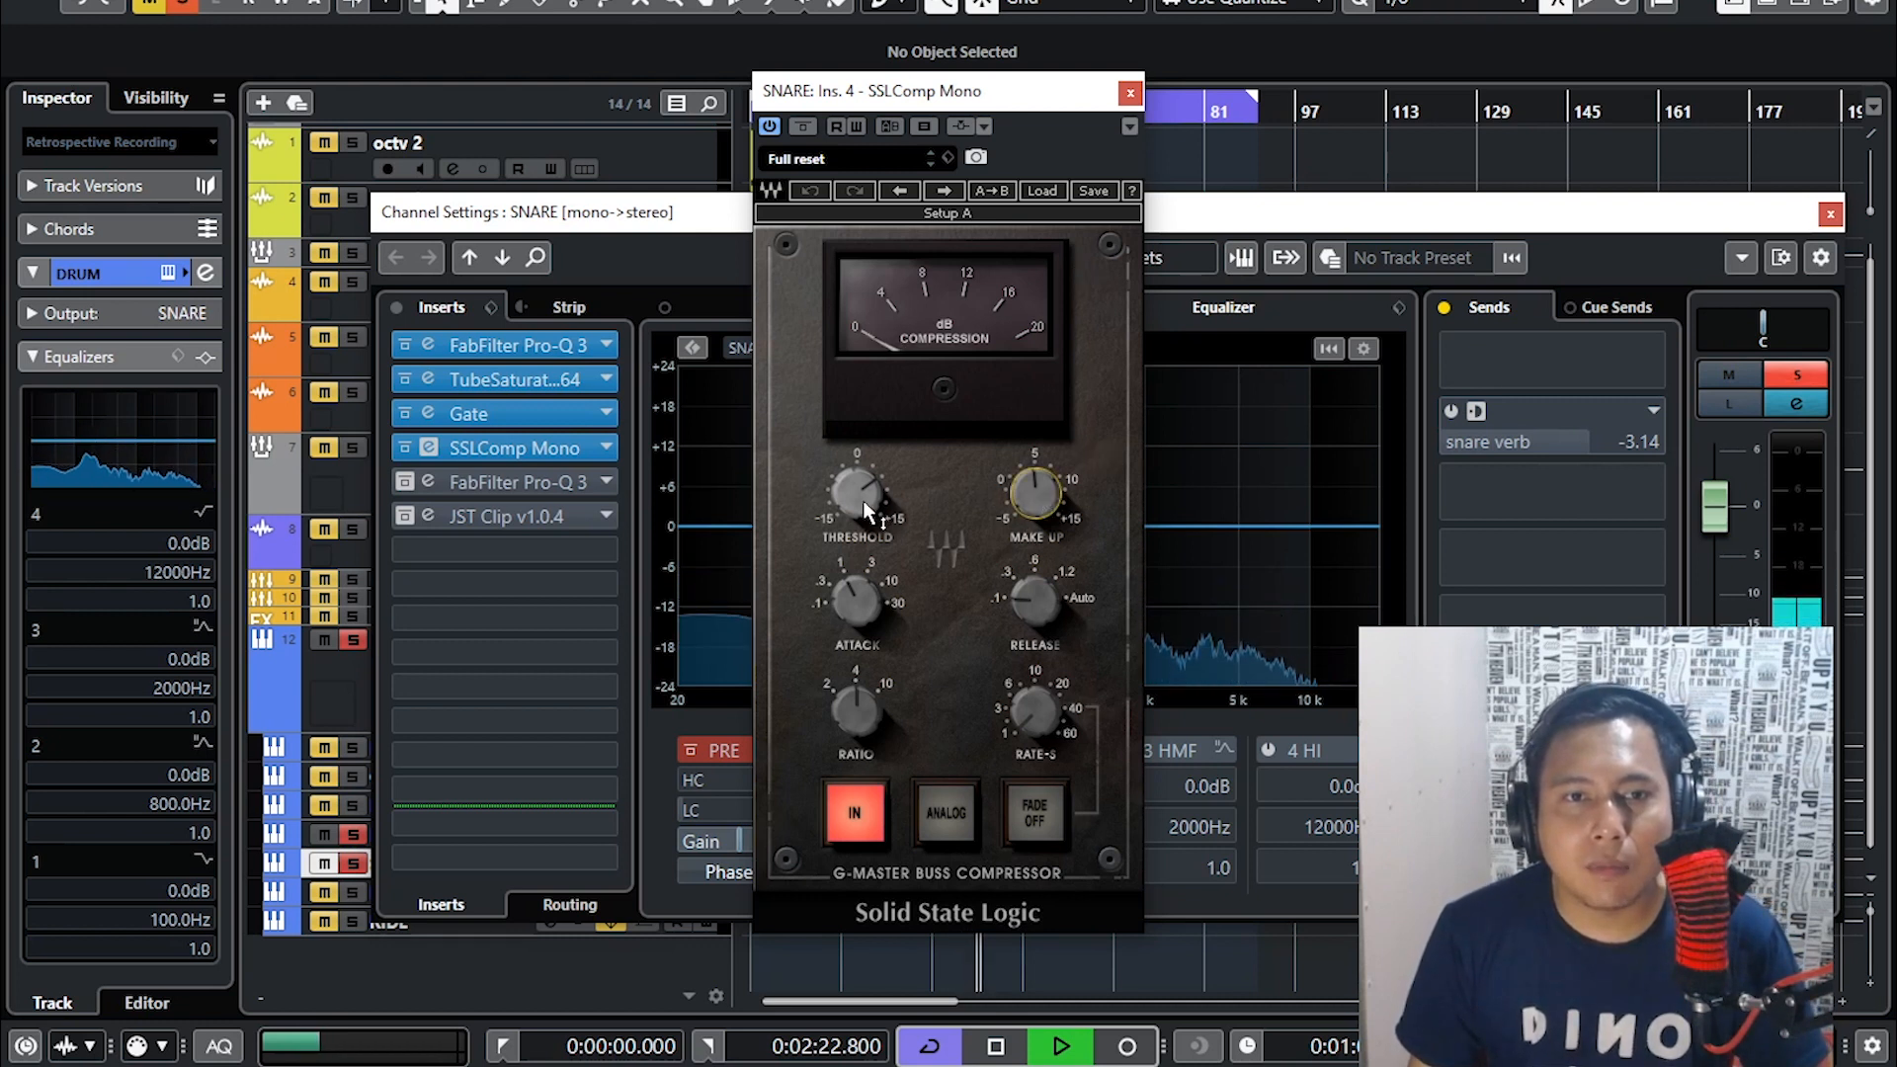
left_click(862, 602)
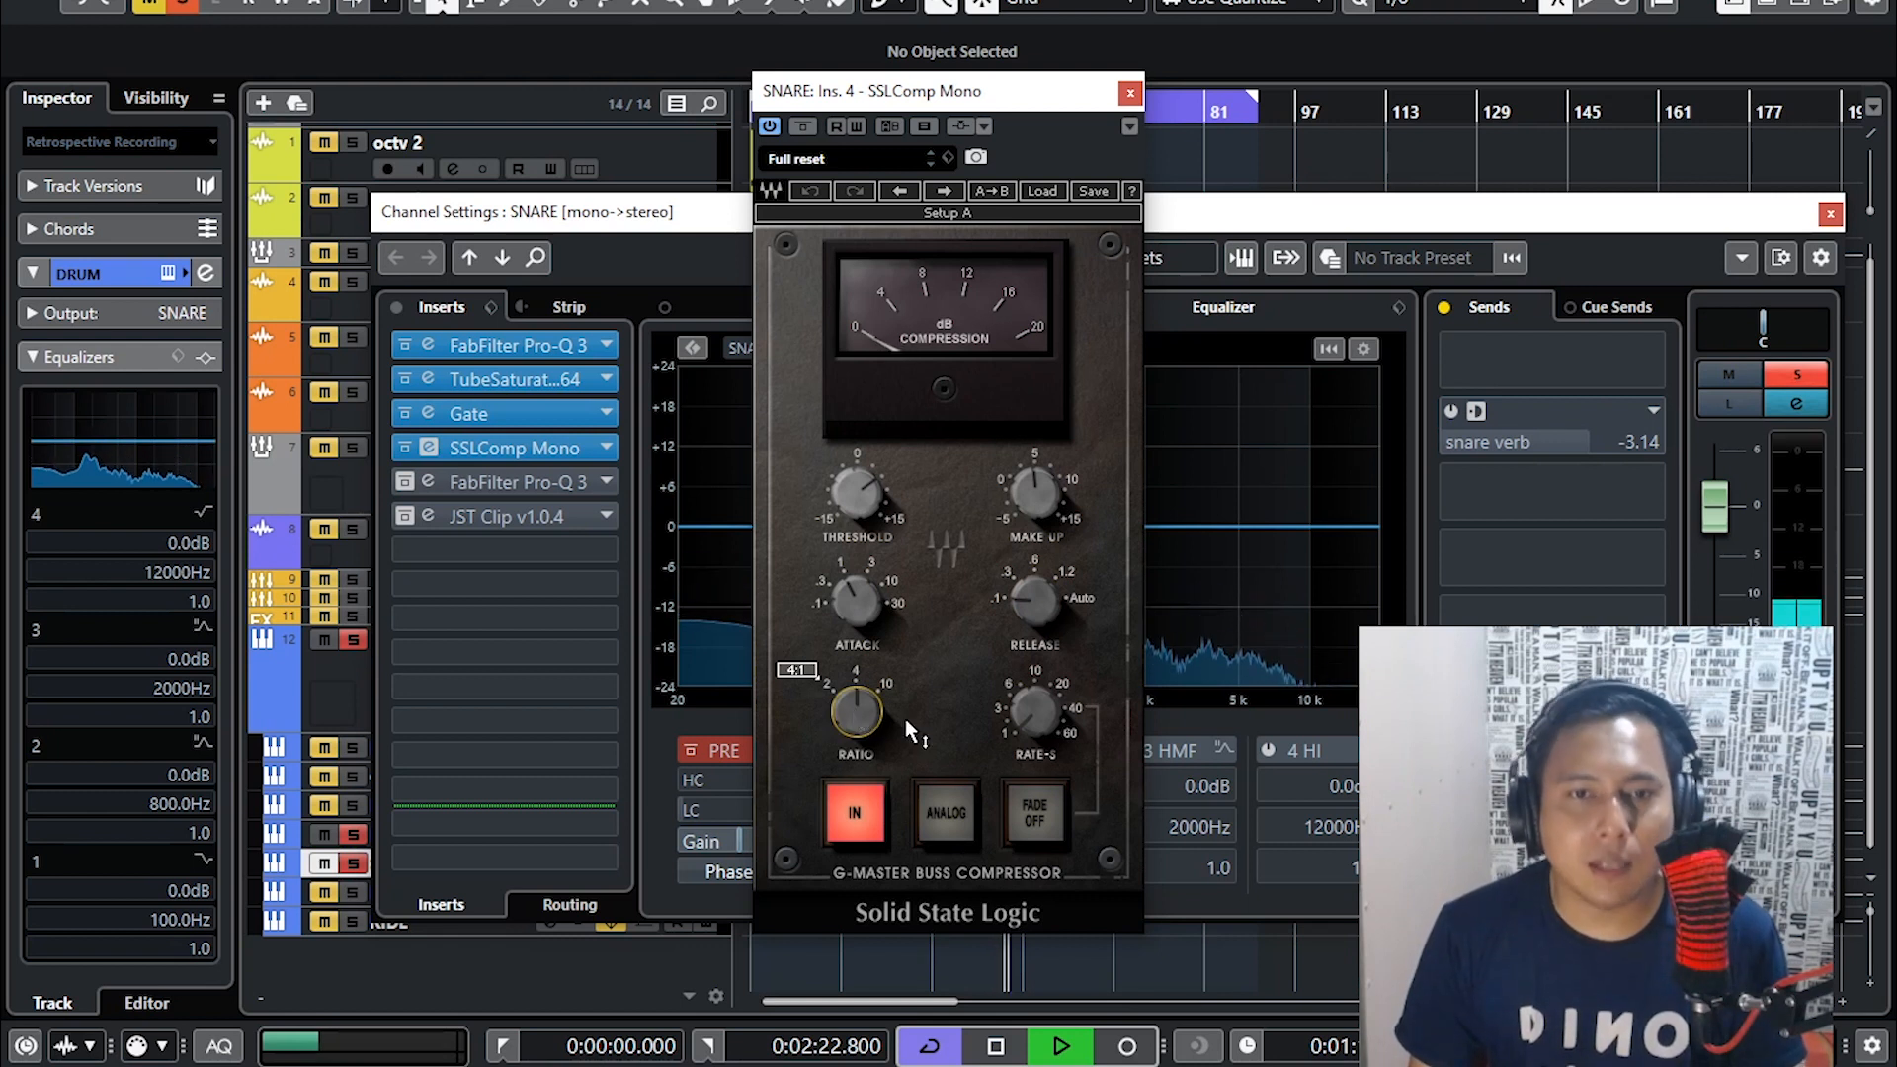
left_click(966, 822)
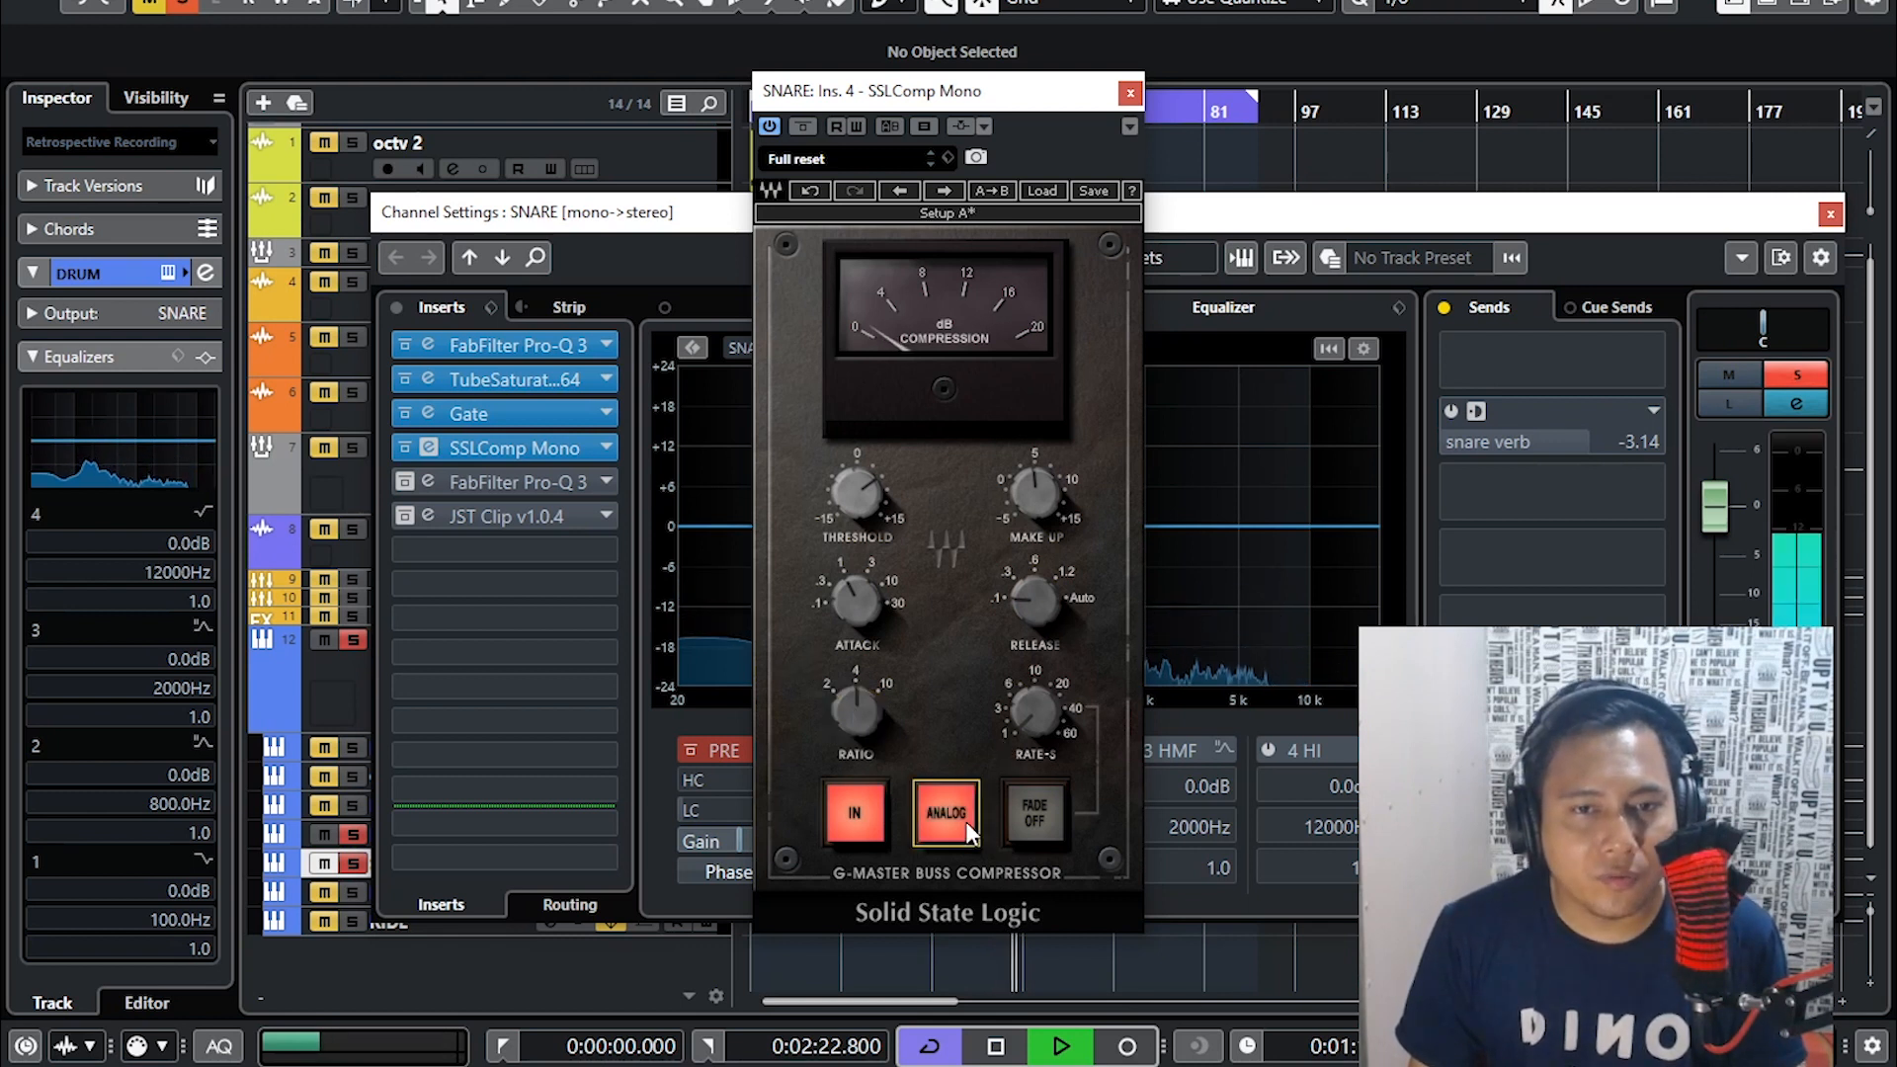
left_click(1131, 92)
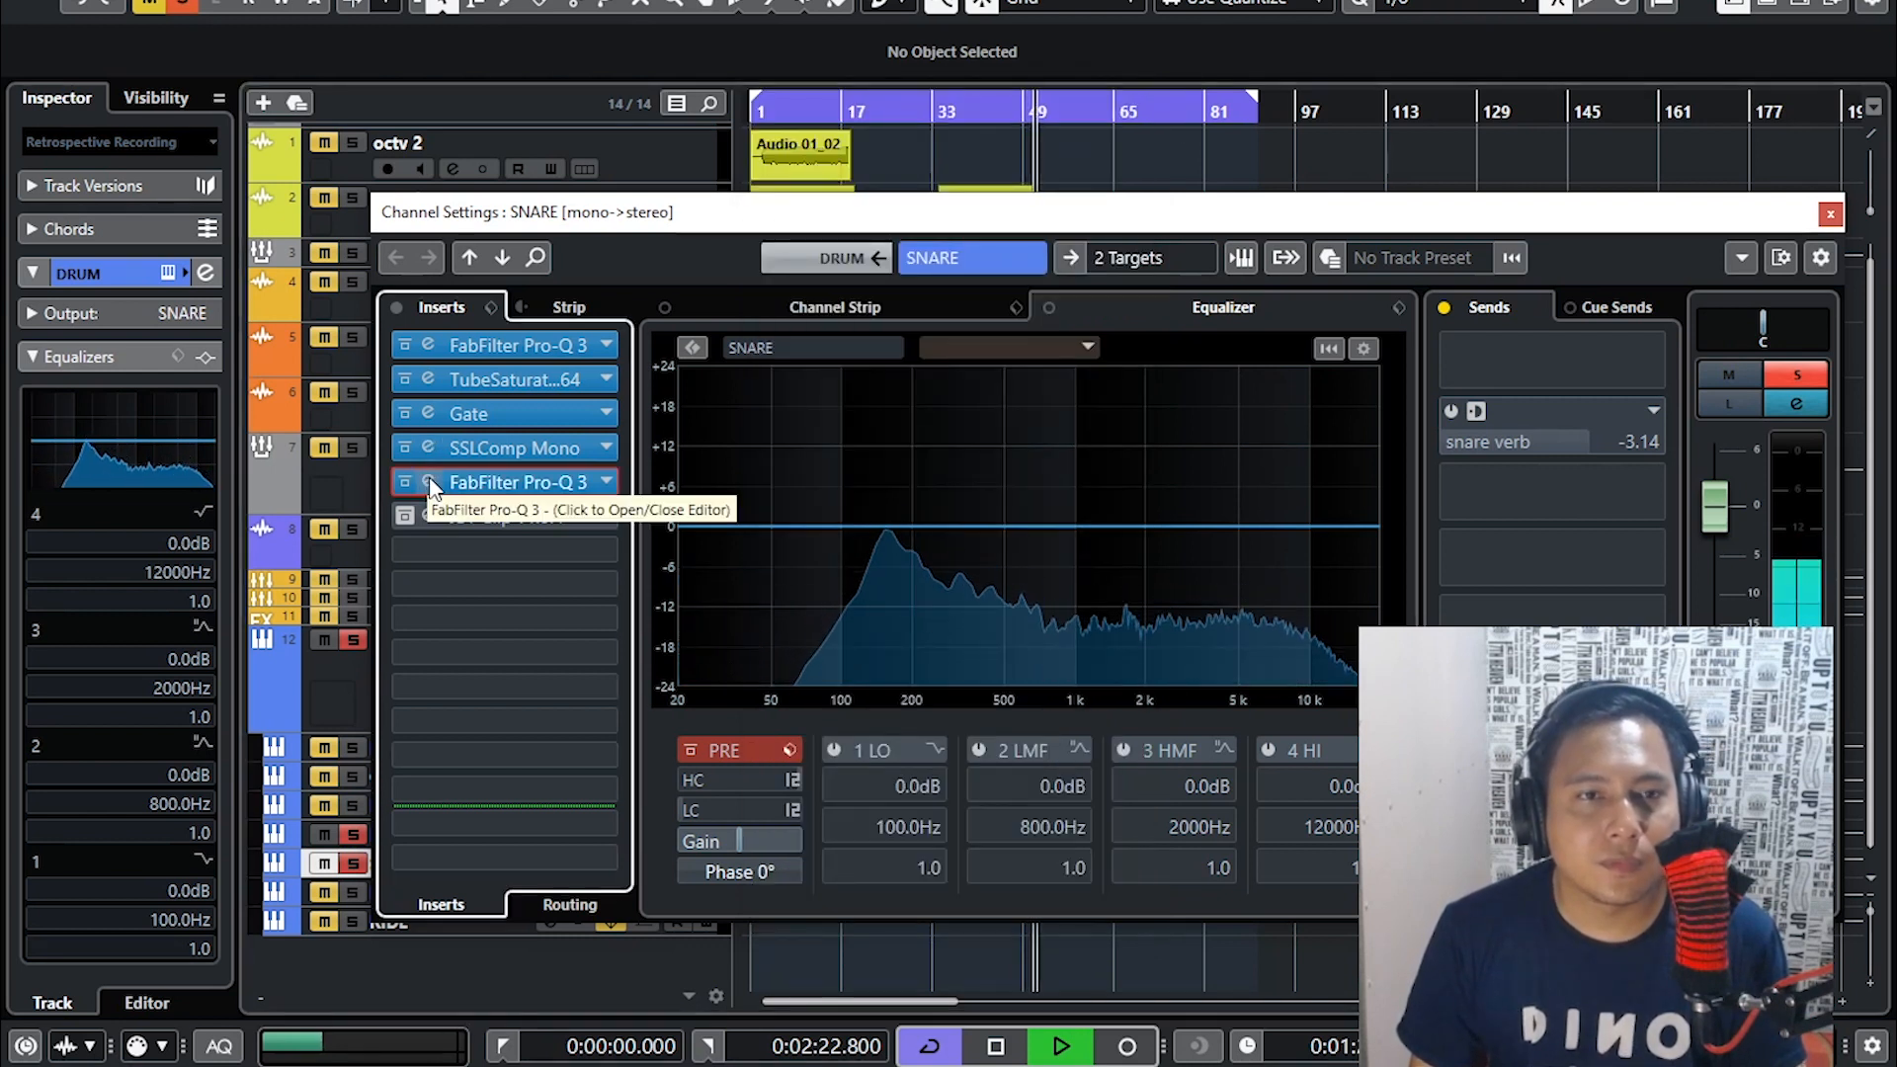
- Open the snare's second FabFilter Pro-Q 3 and audition the 497.63 Hz band with its dynamics bypassed and re-enabled
left_click(431, 482)
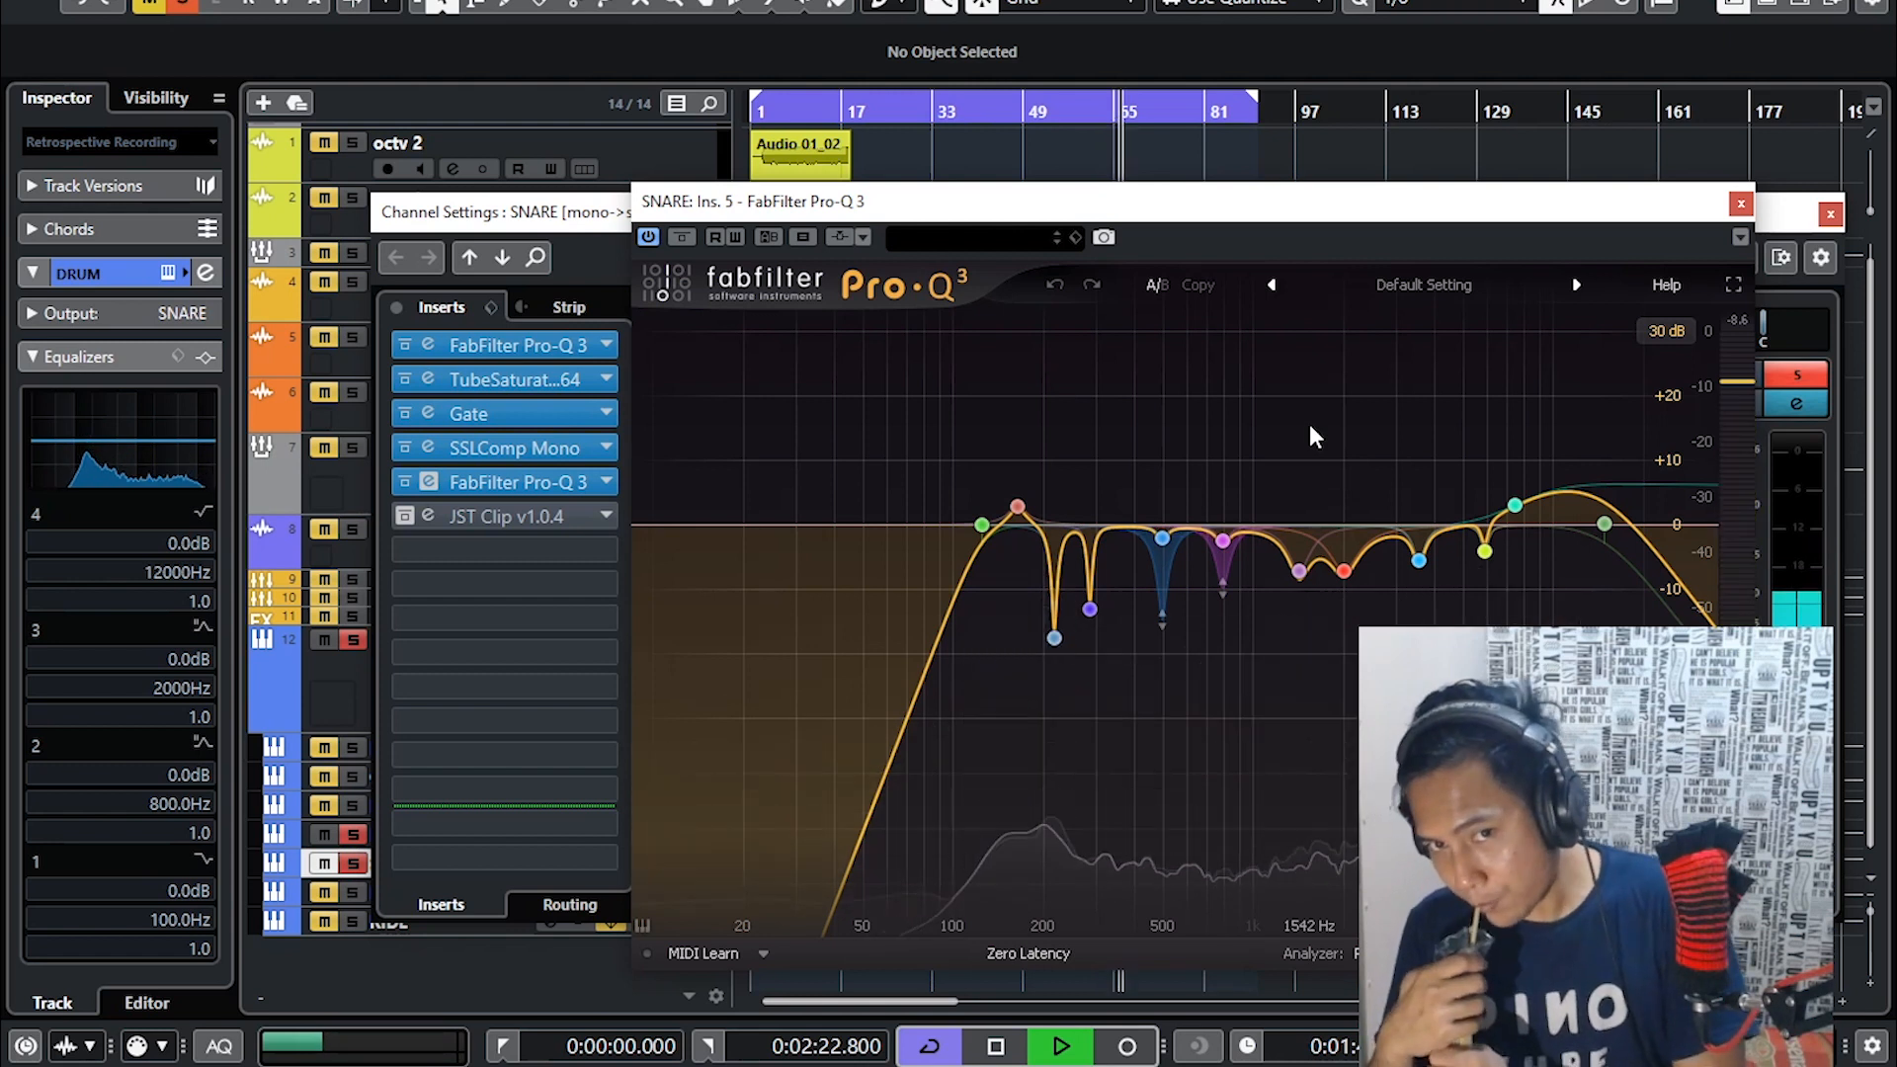
key("space")
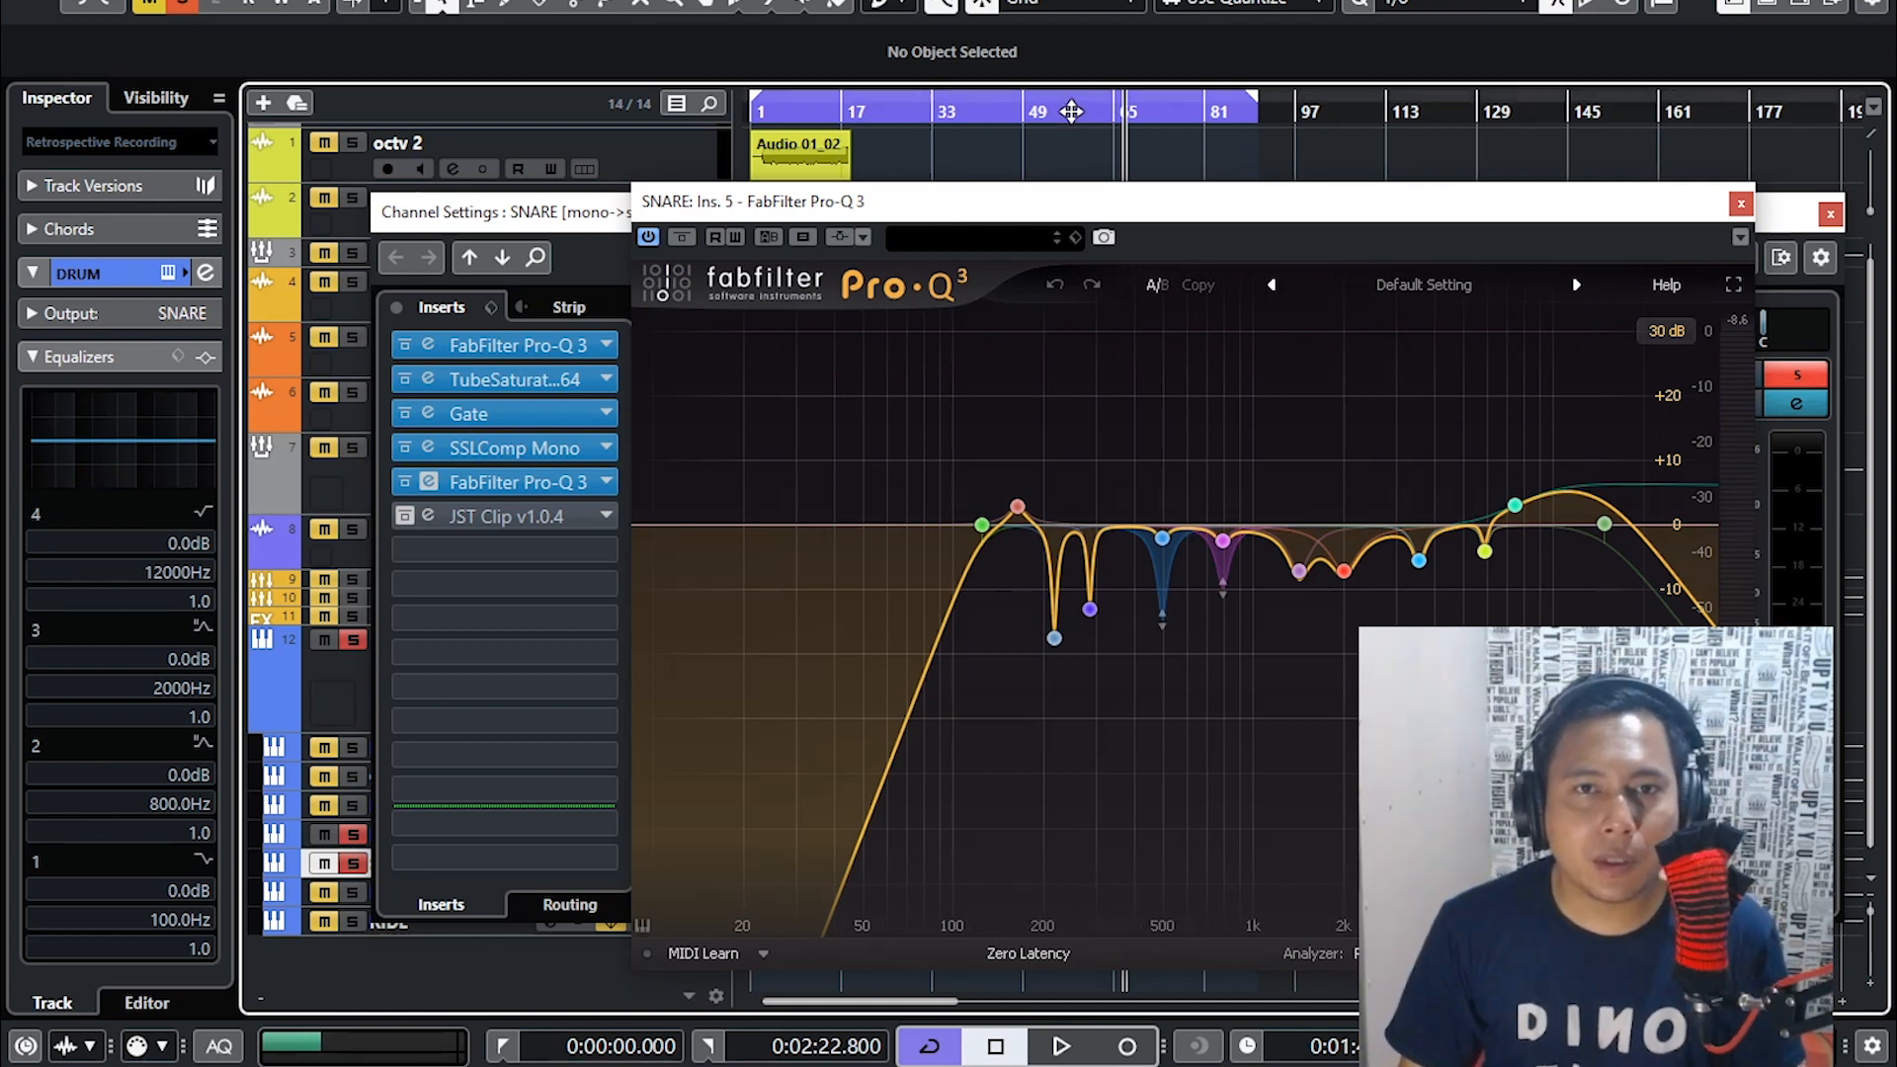
left_click(1164, 538)
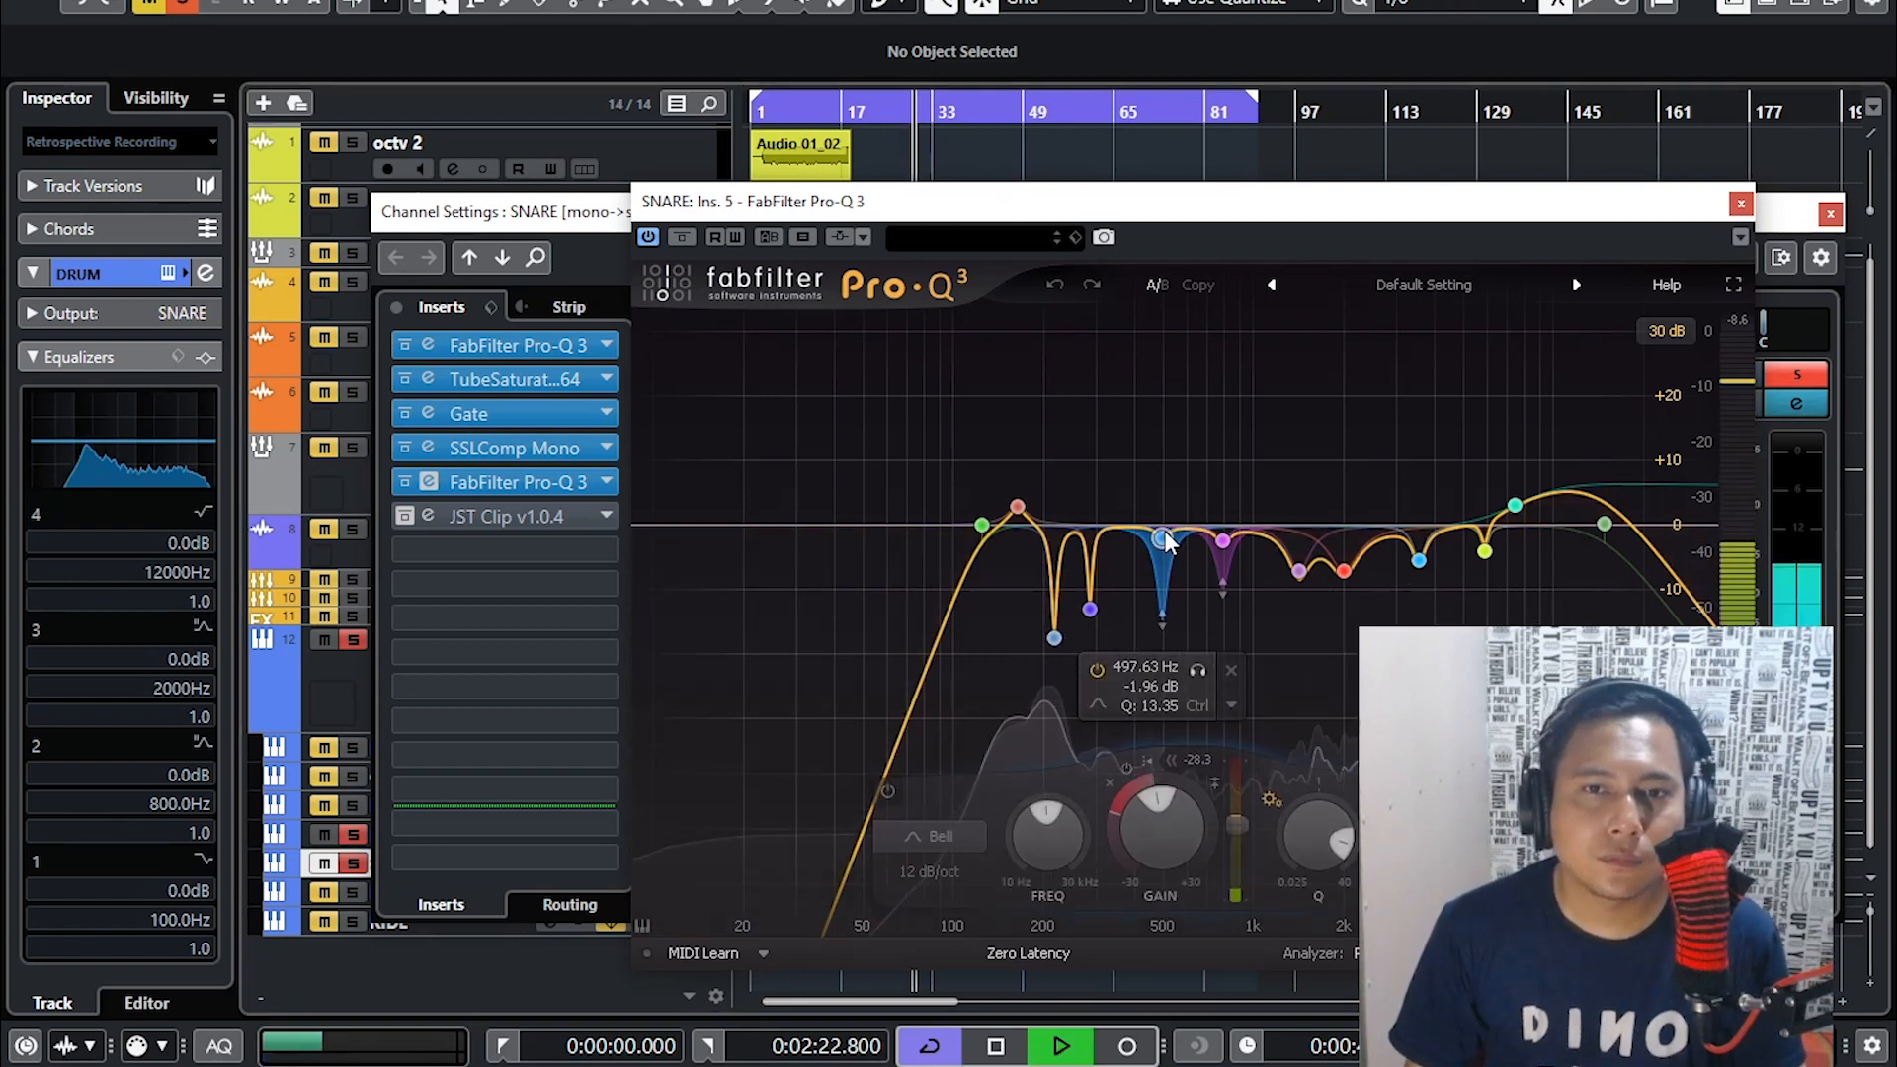
mouse_move(1142, 786)
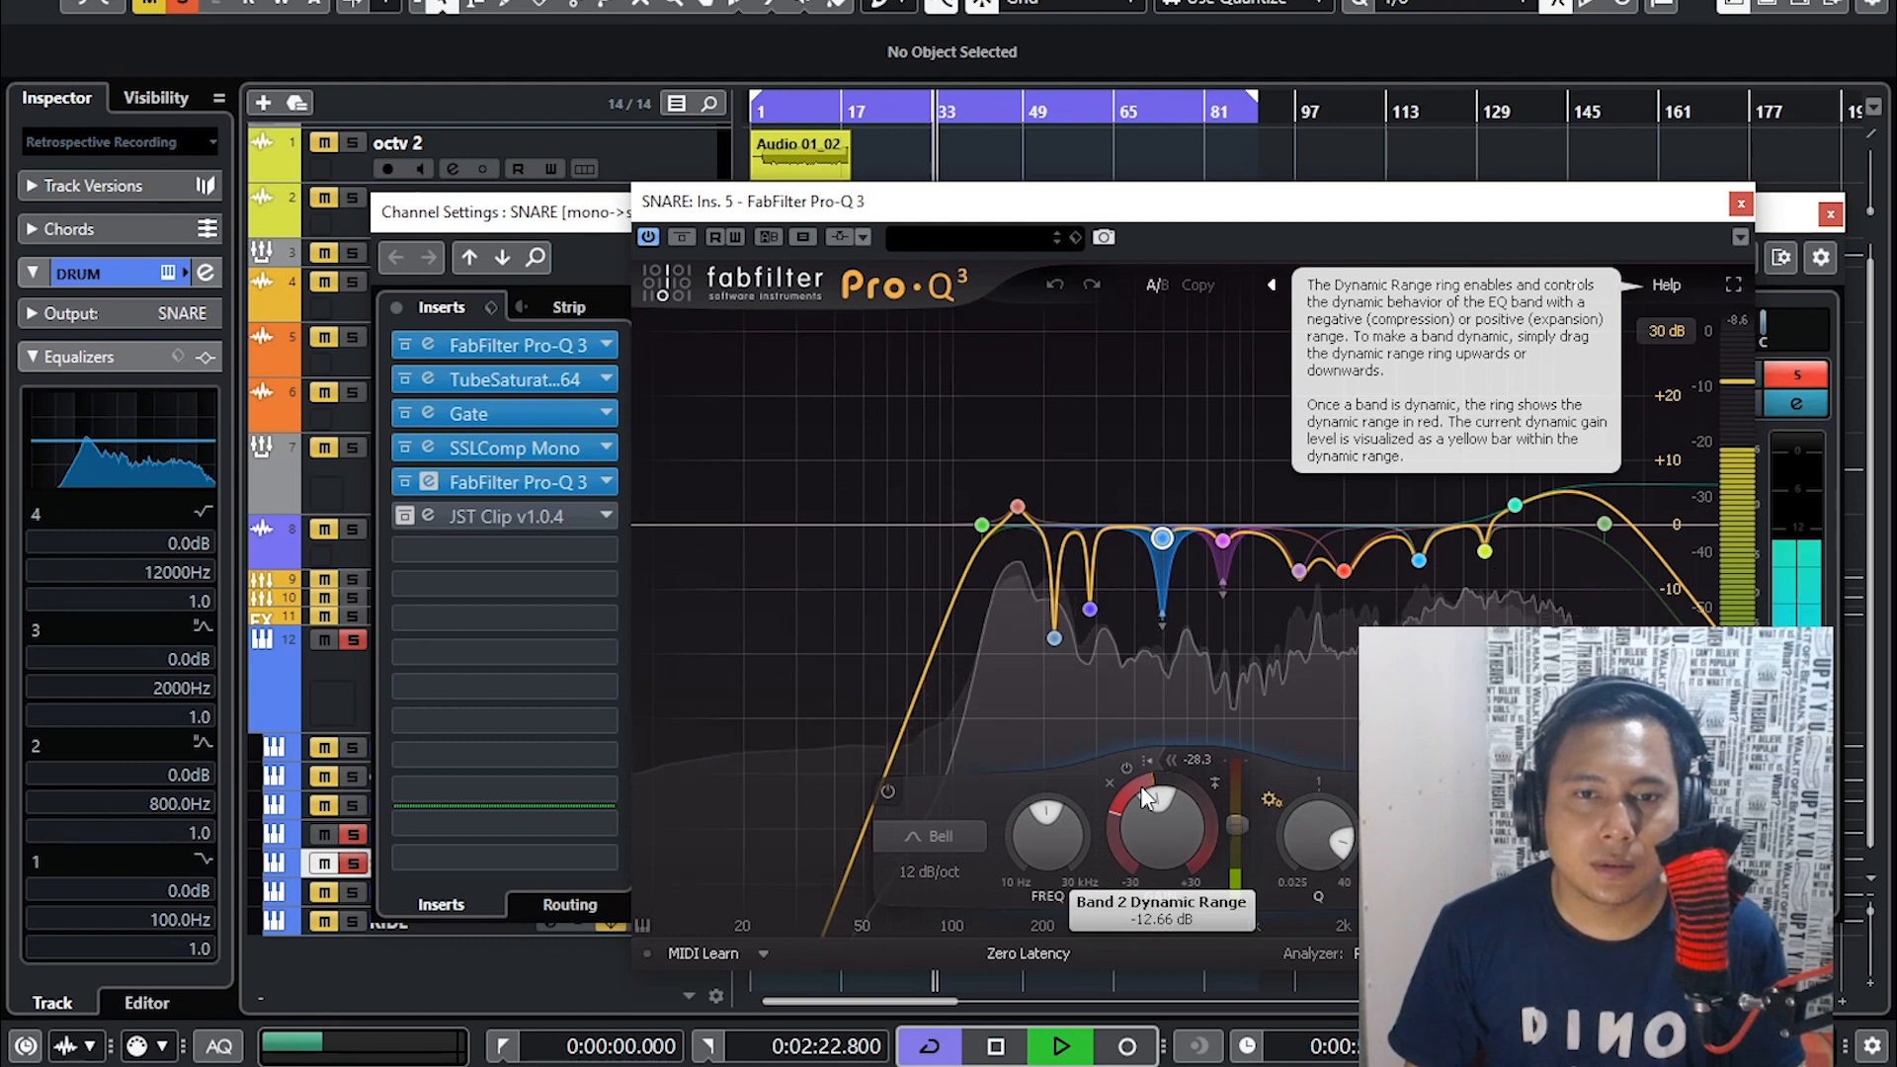
mouse_move(1162, 544)
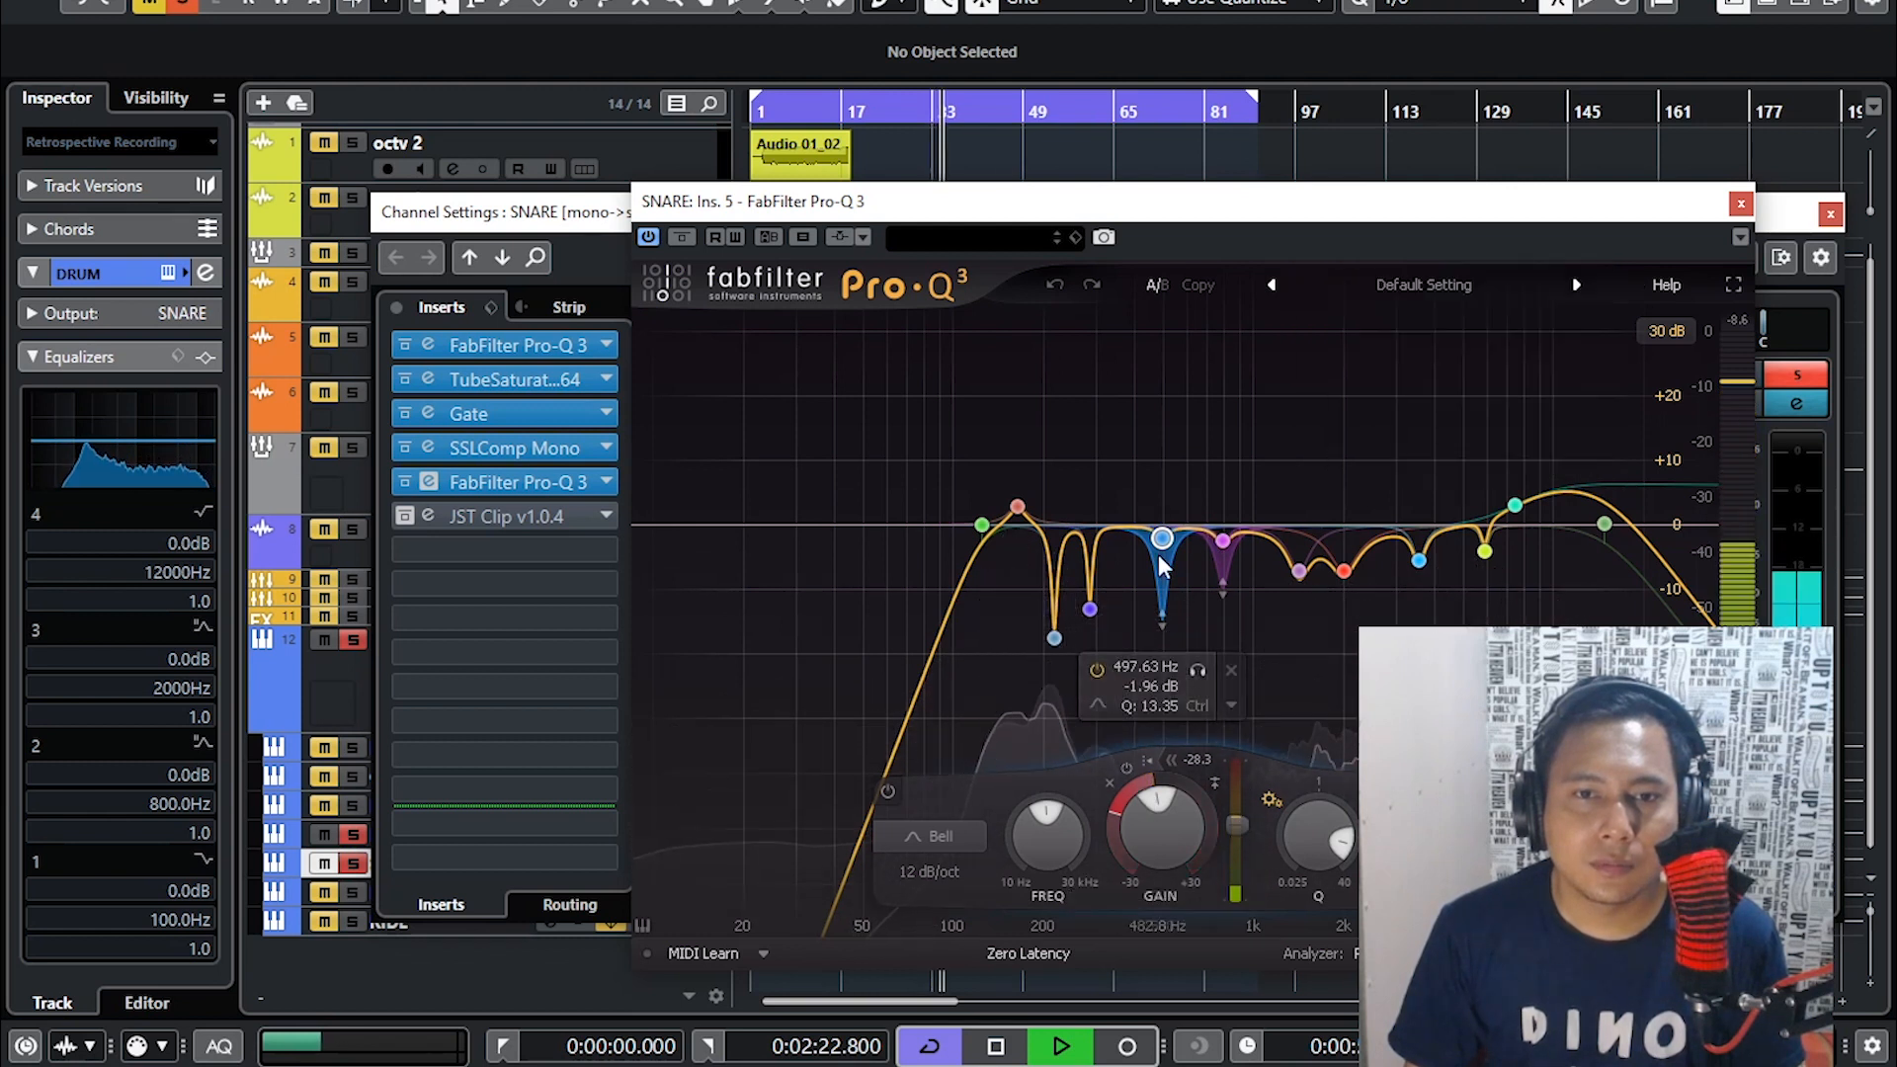
left_click(1126, 766)
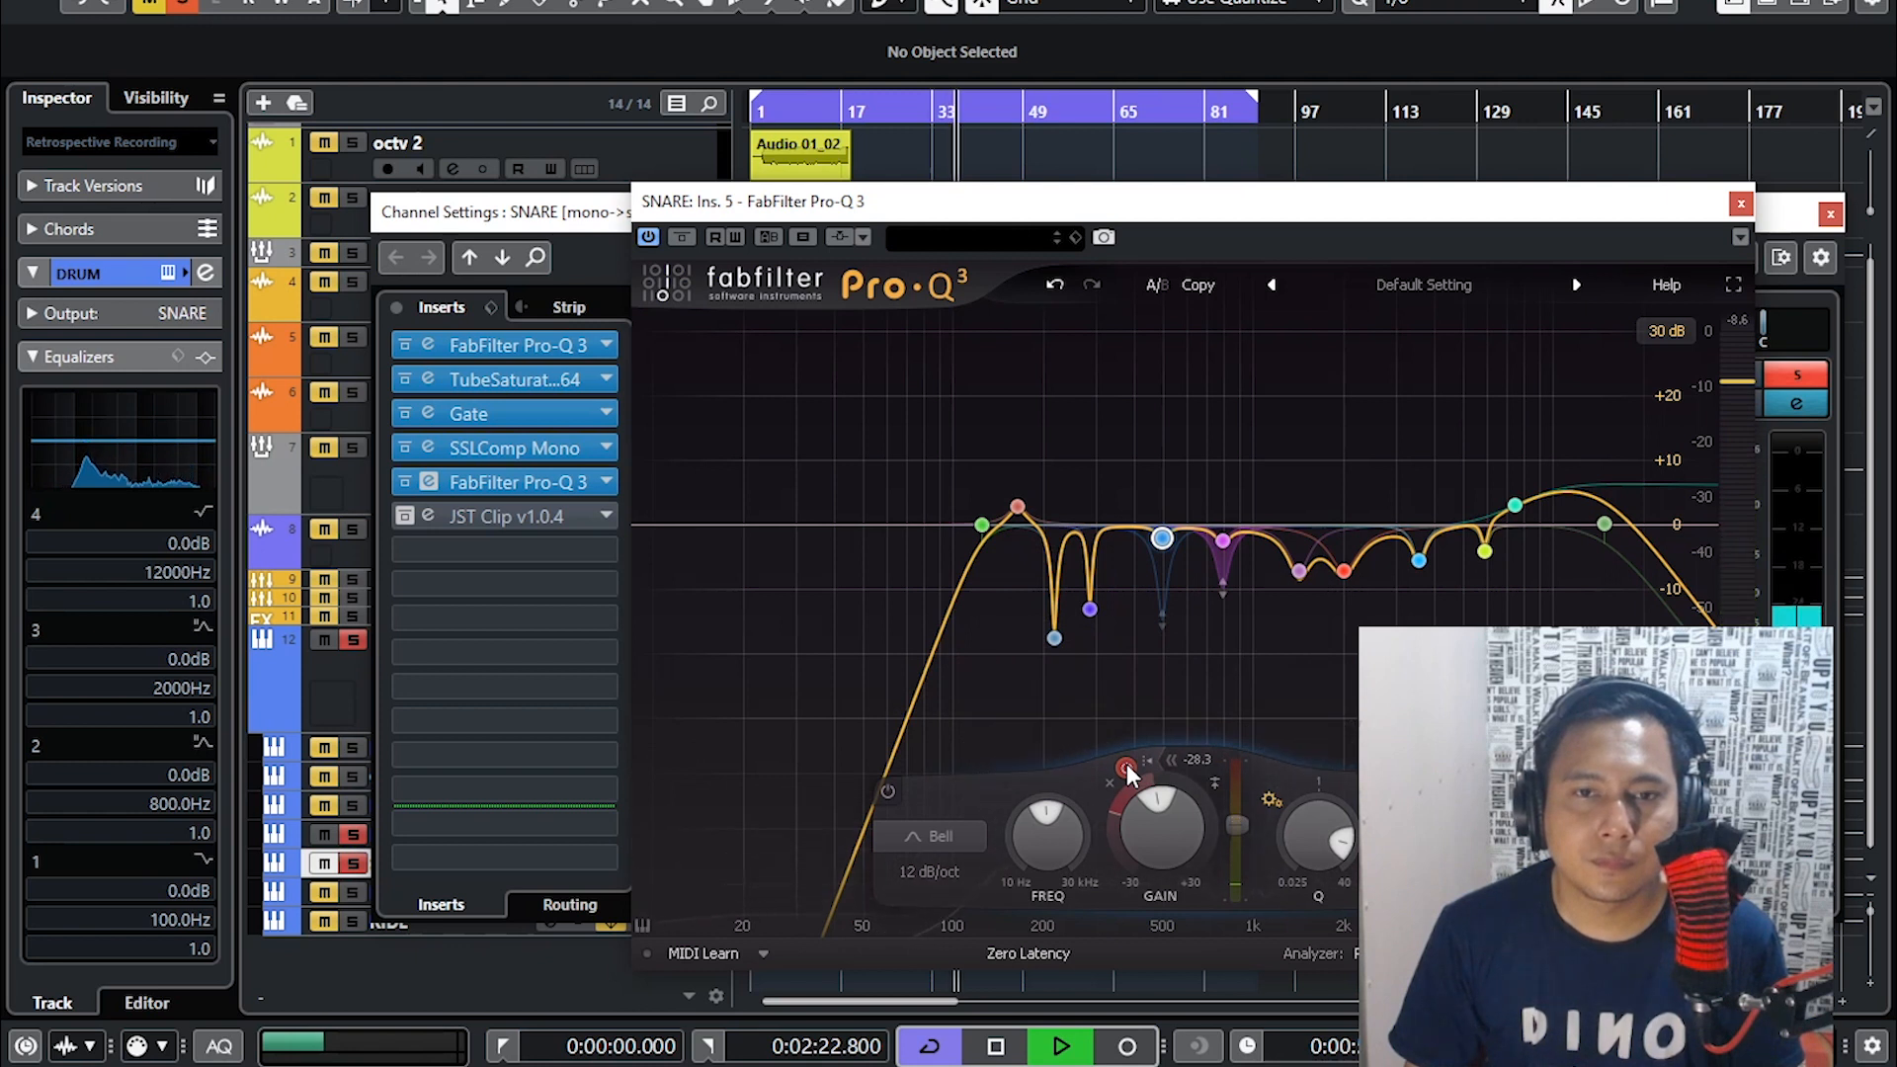
left_click(1126, 767)
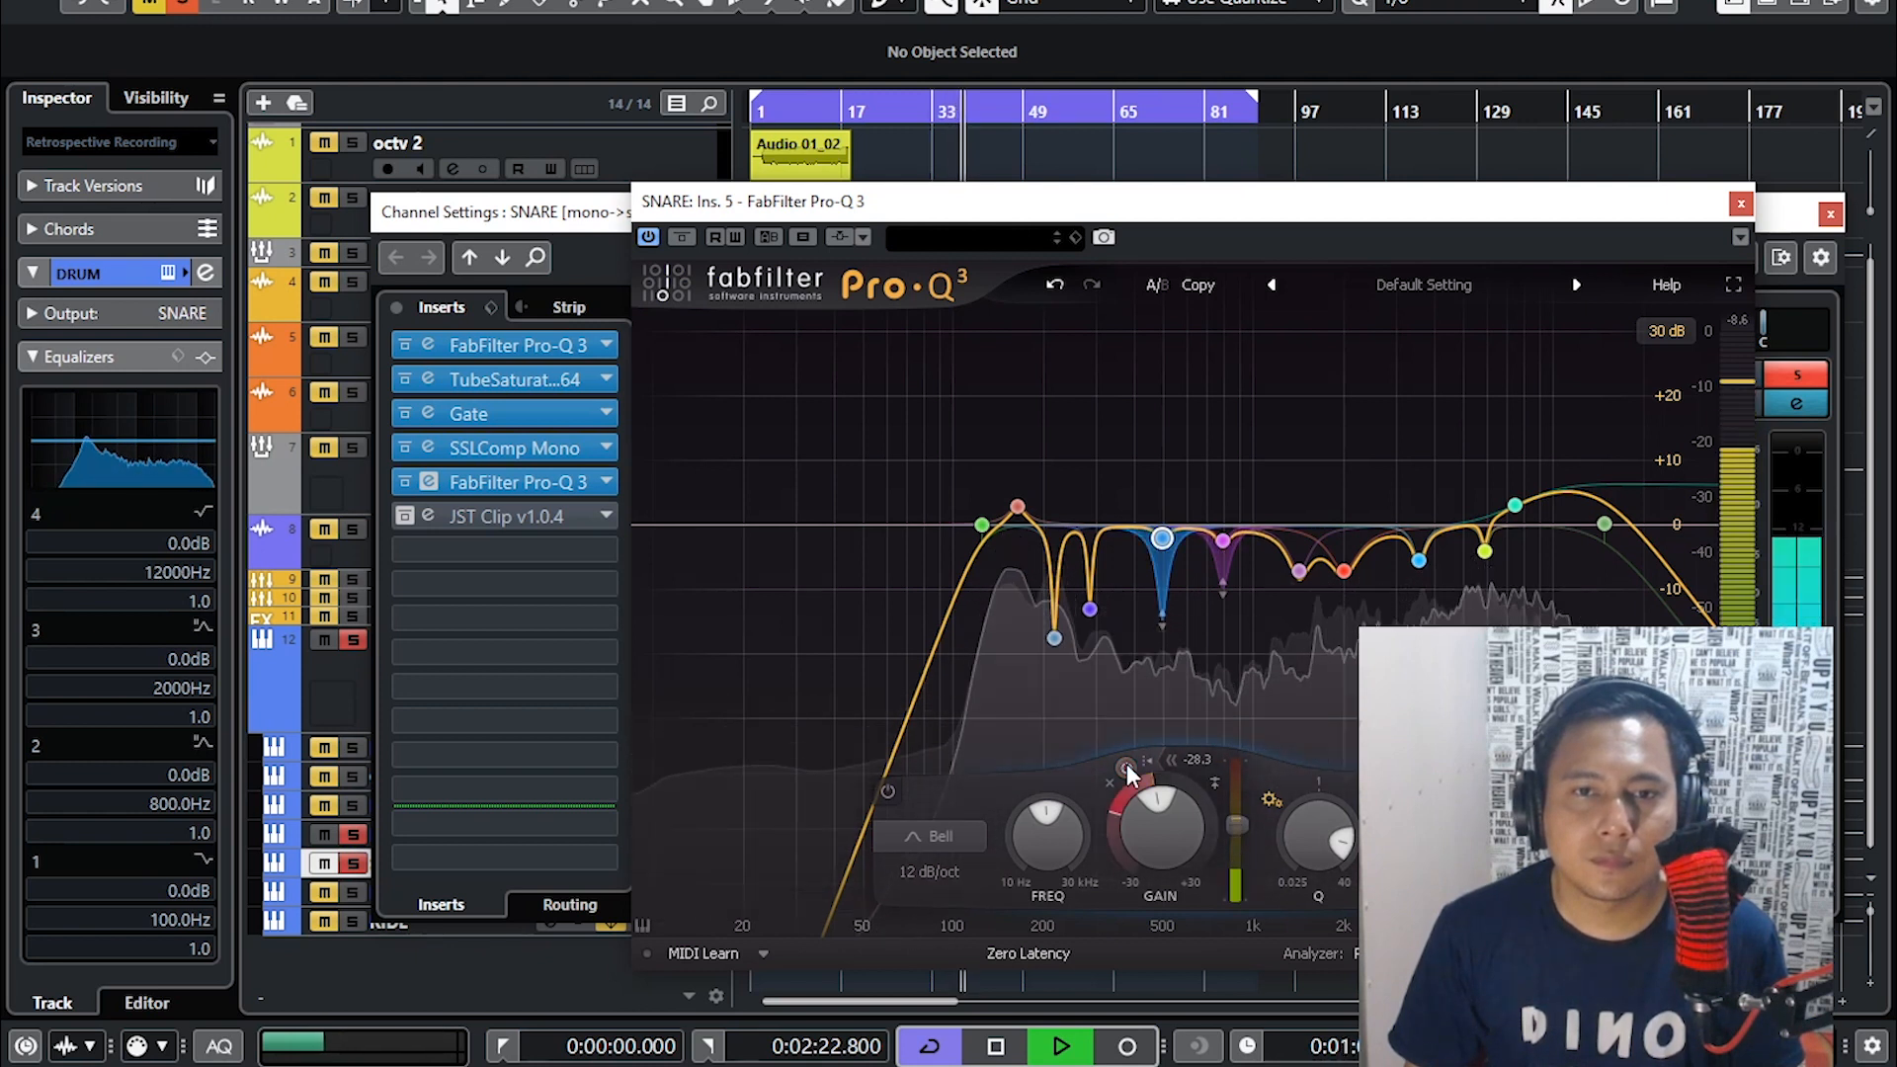
- Audition the 791.78 Hz EQ band with its dynamics bypassed and re-enabled
left_click(1223, 549)
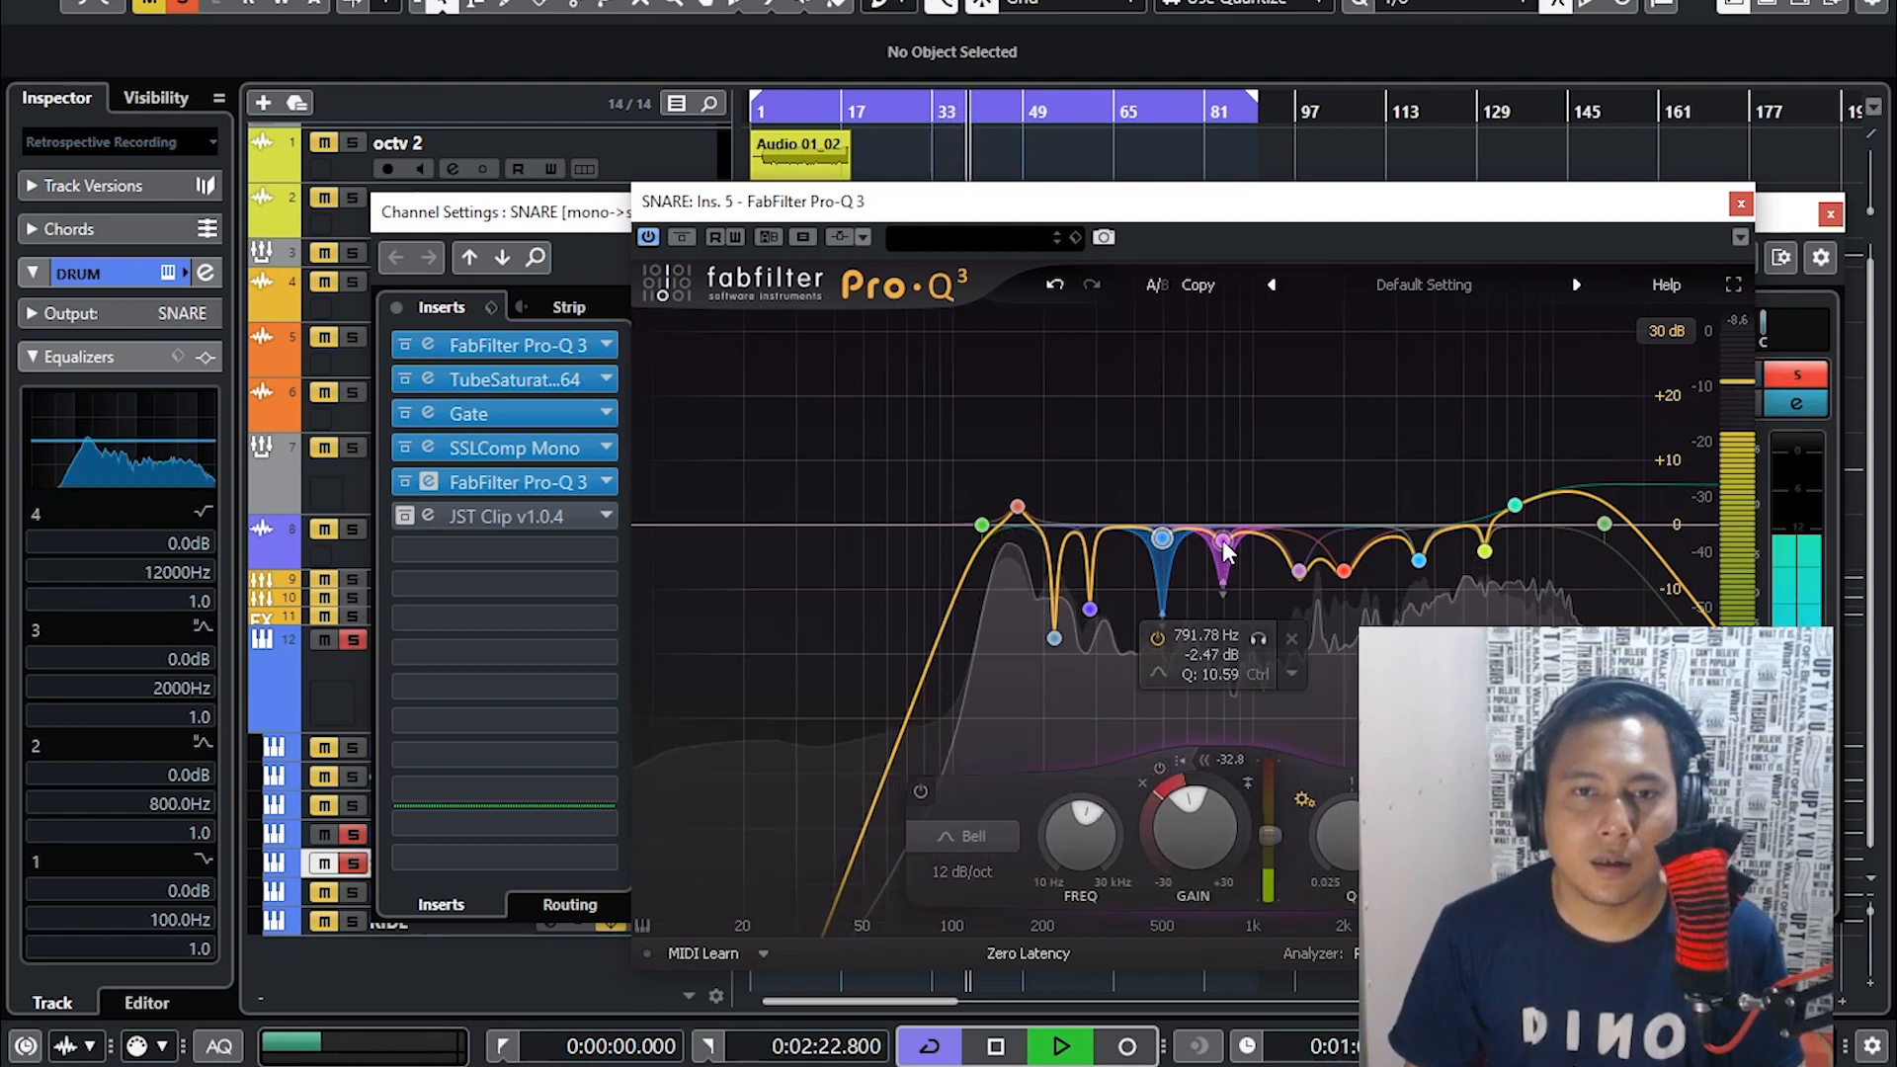
left_click(1187, 768)
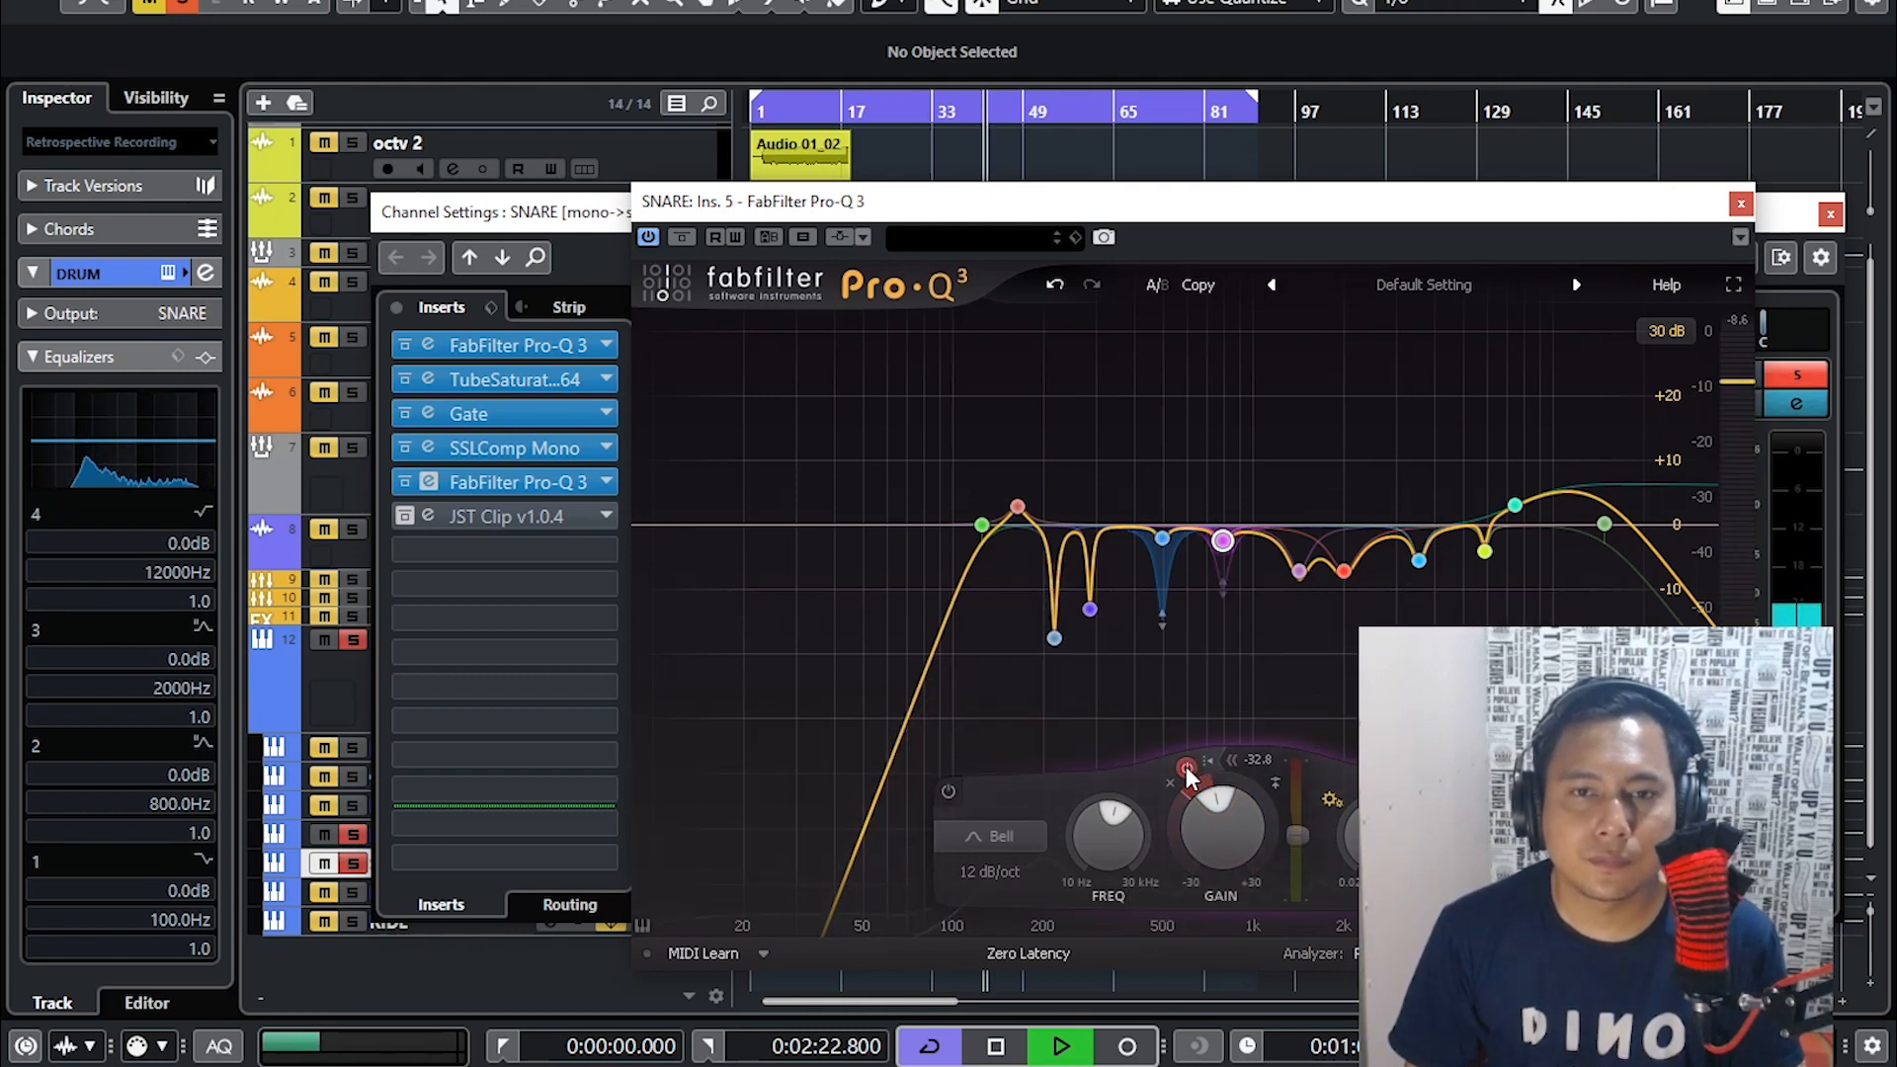
left_click(1187, 768)
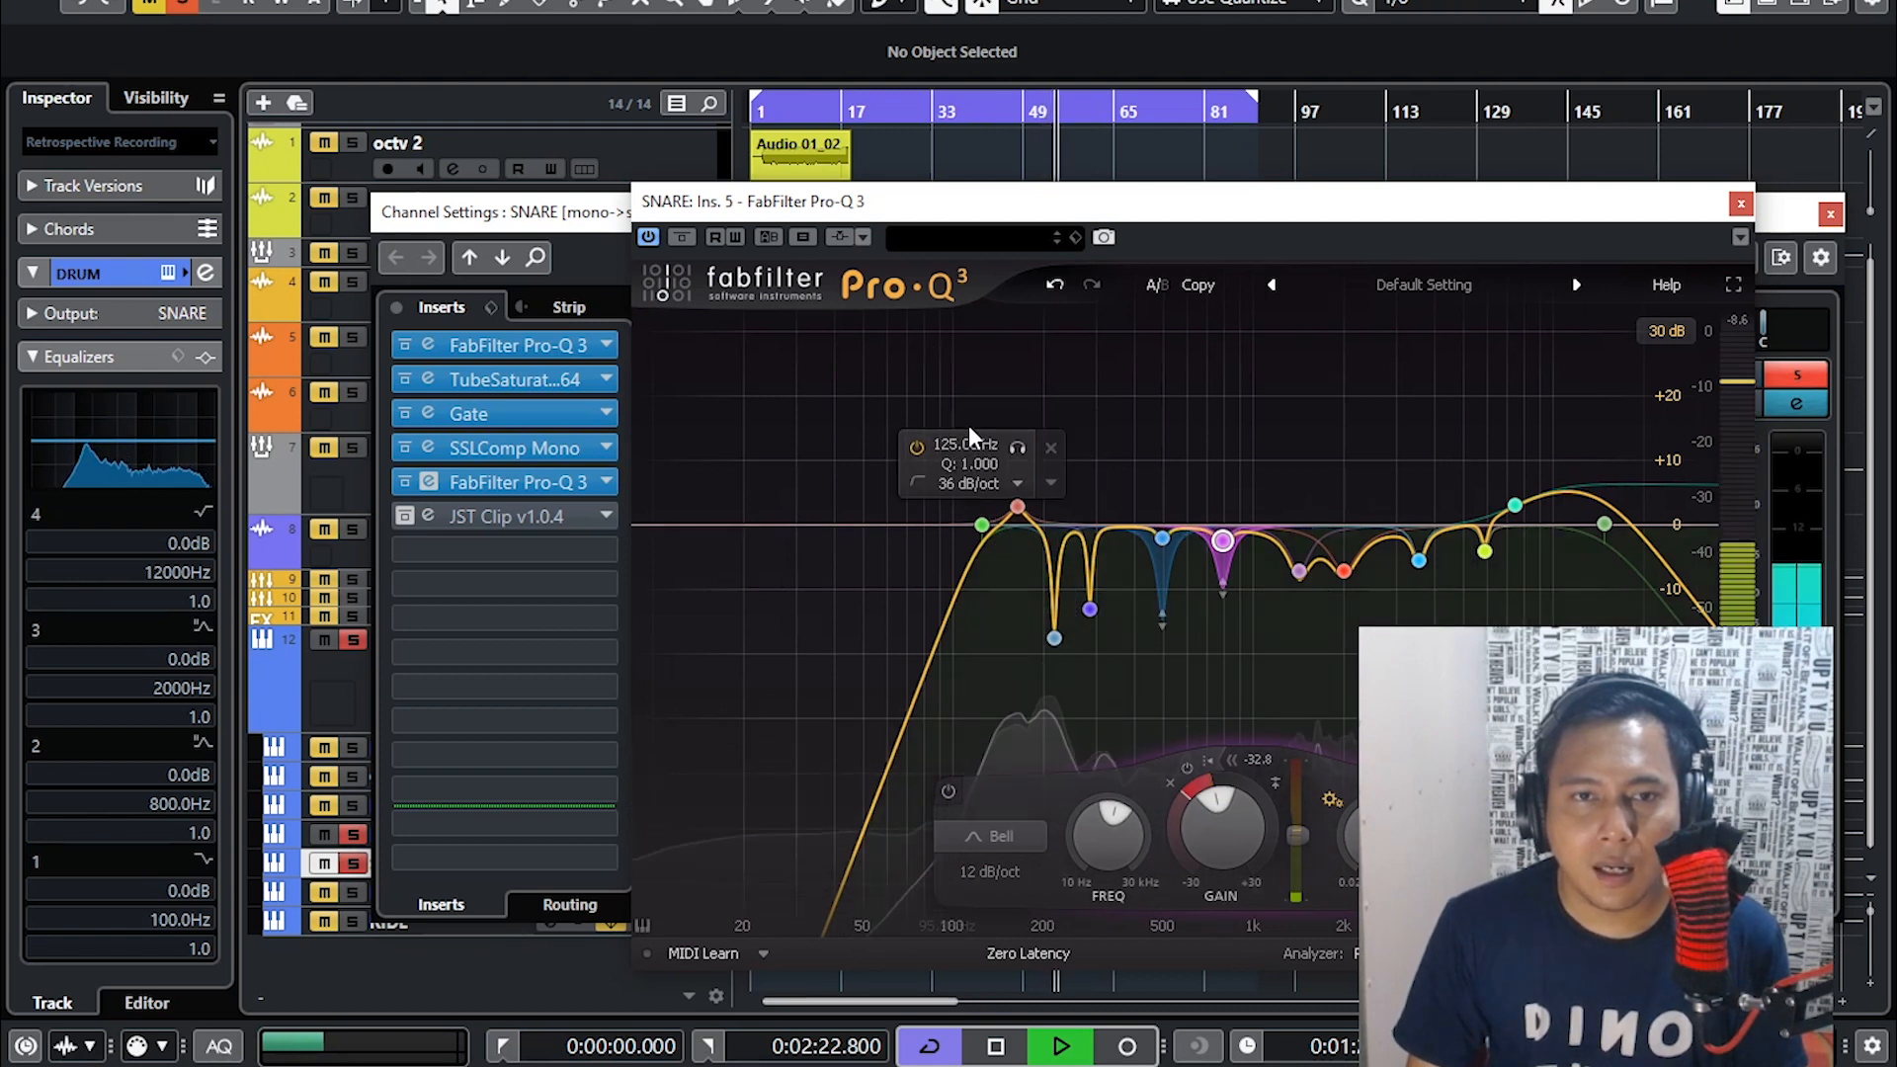
- Solo the 125 Hz low cut and the 163.90 Hz boost one after the other to hear each alone
left_click(1021, 446)
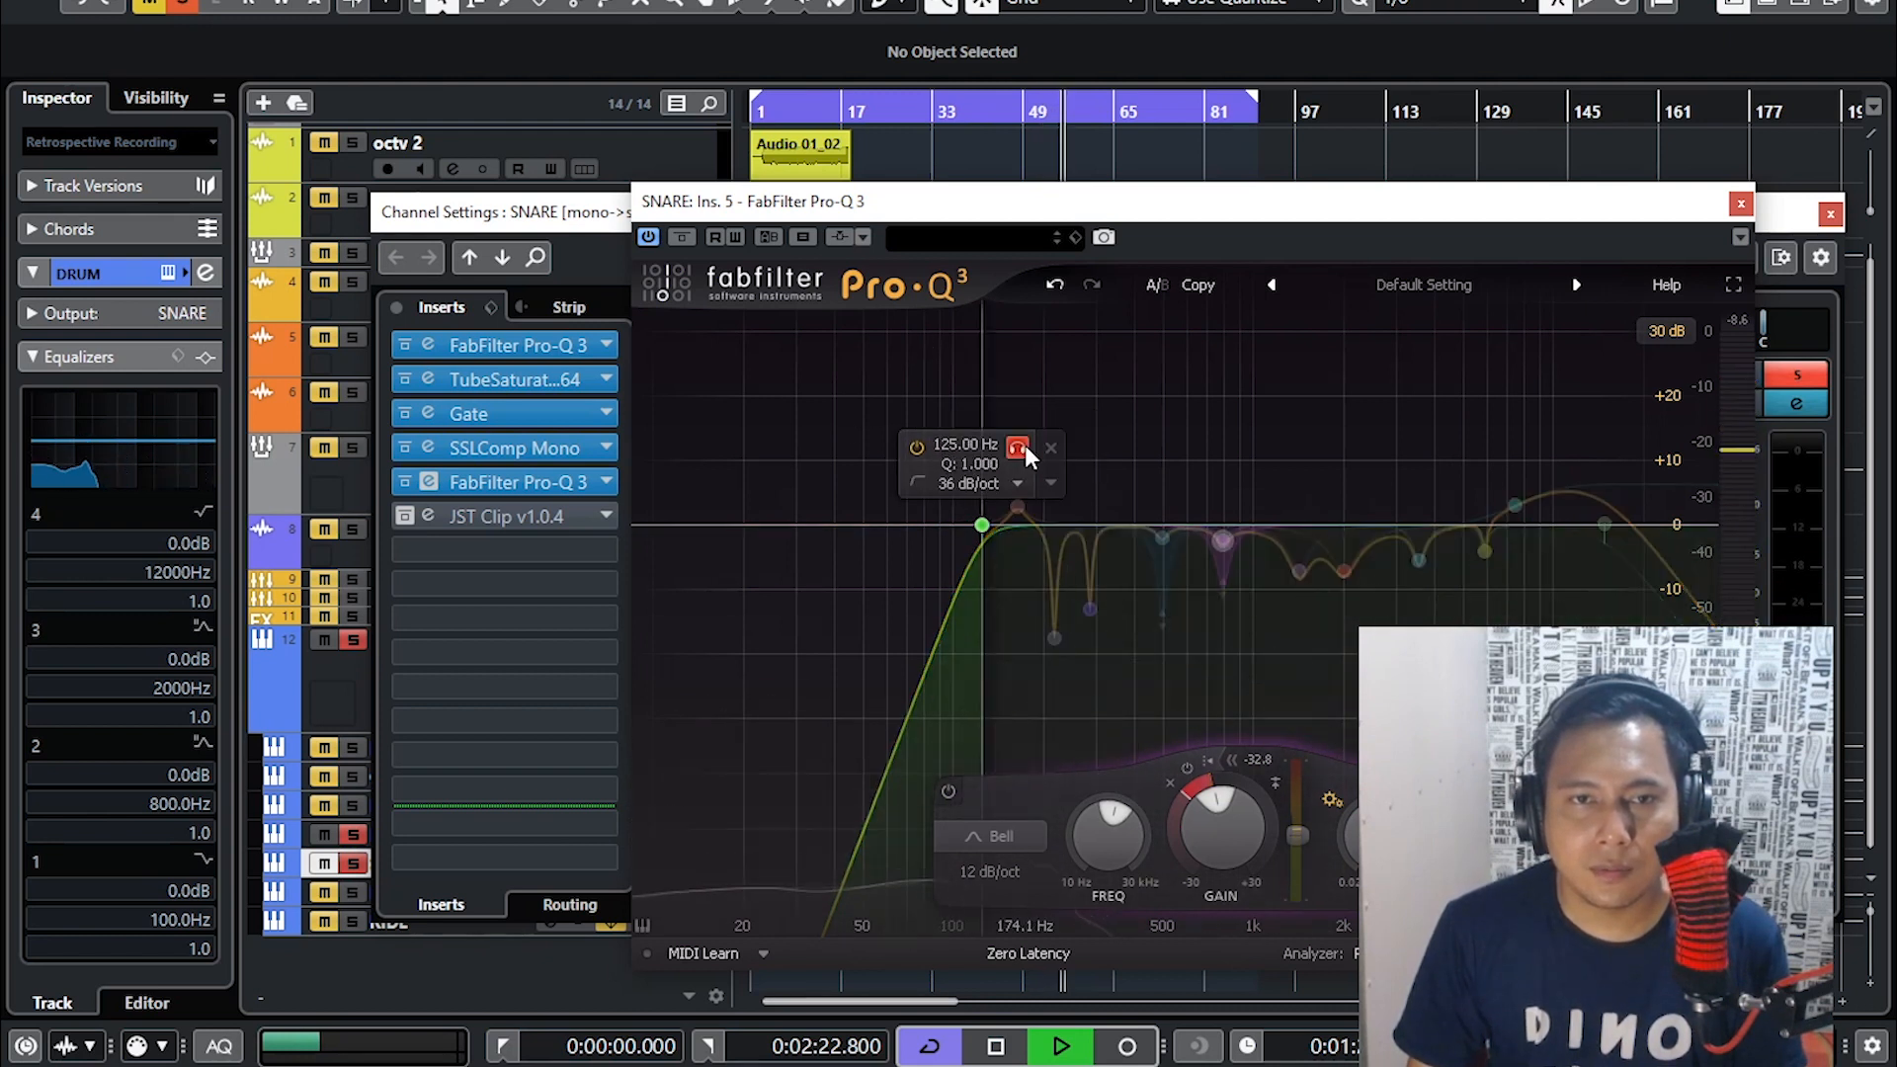
left_click(1024, 445)
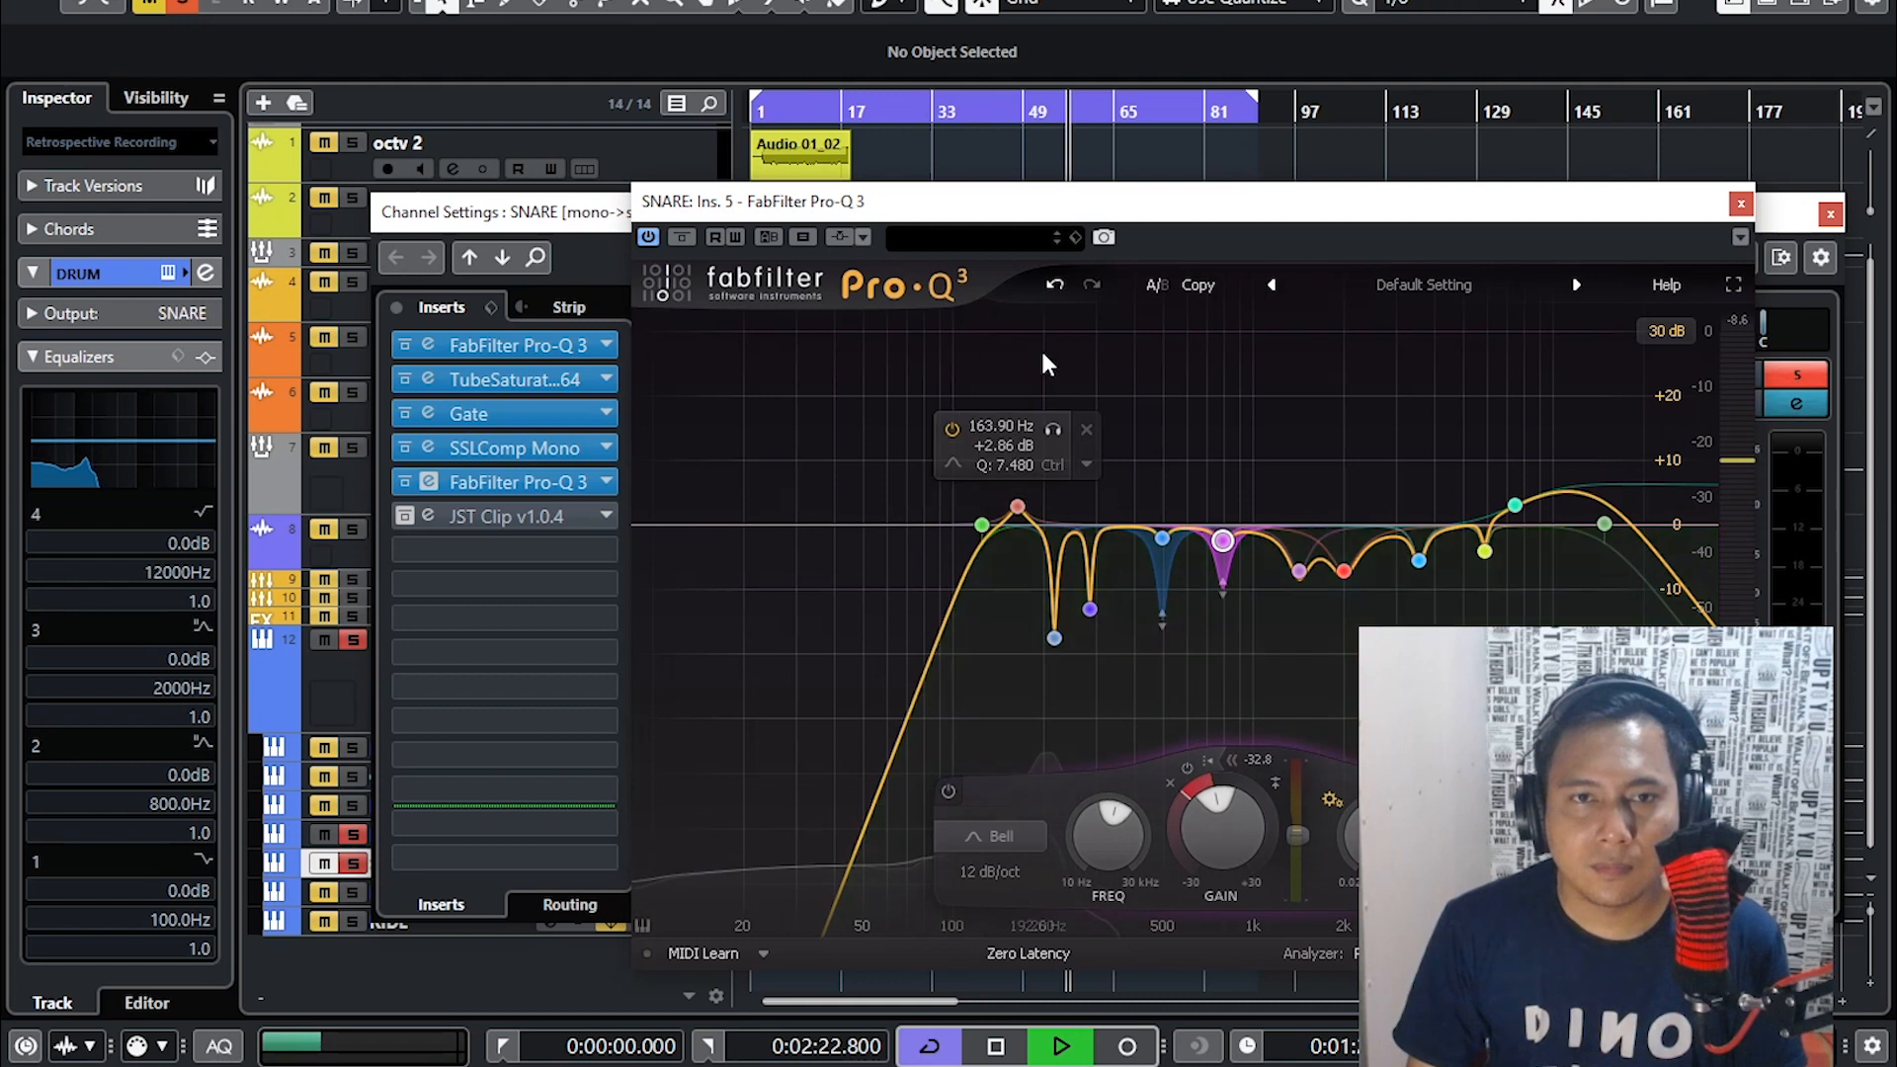
left_click(1055, 430)
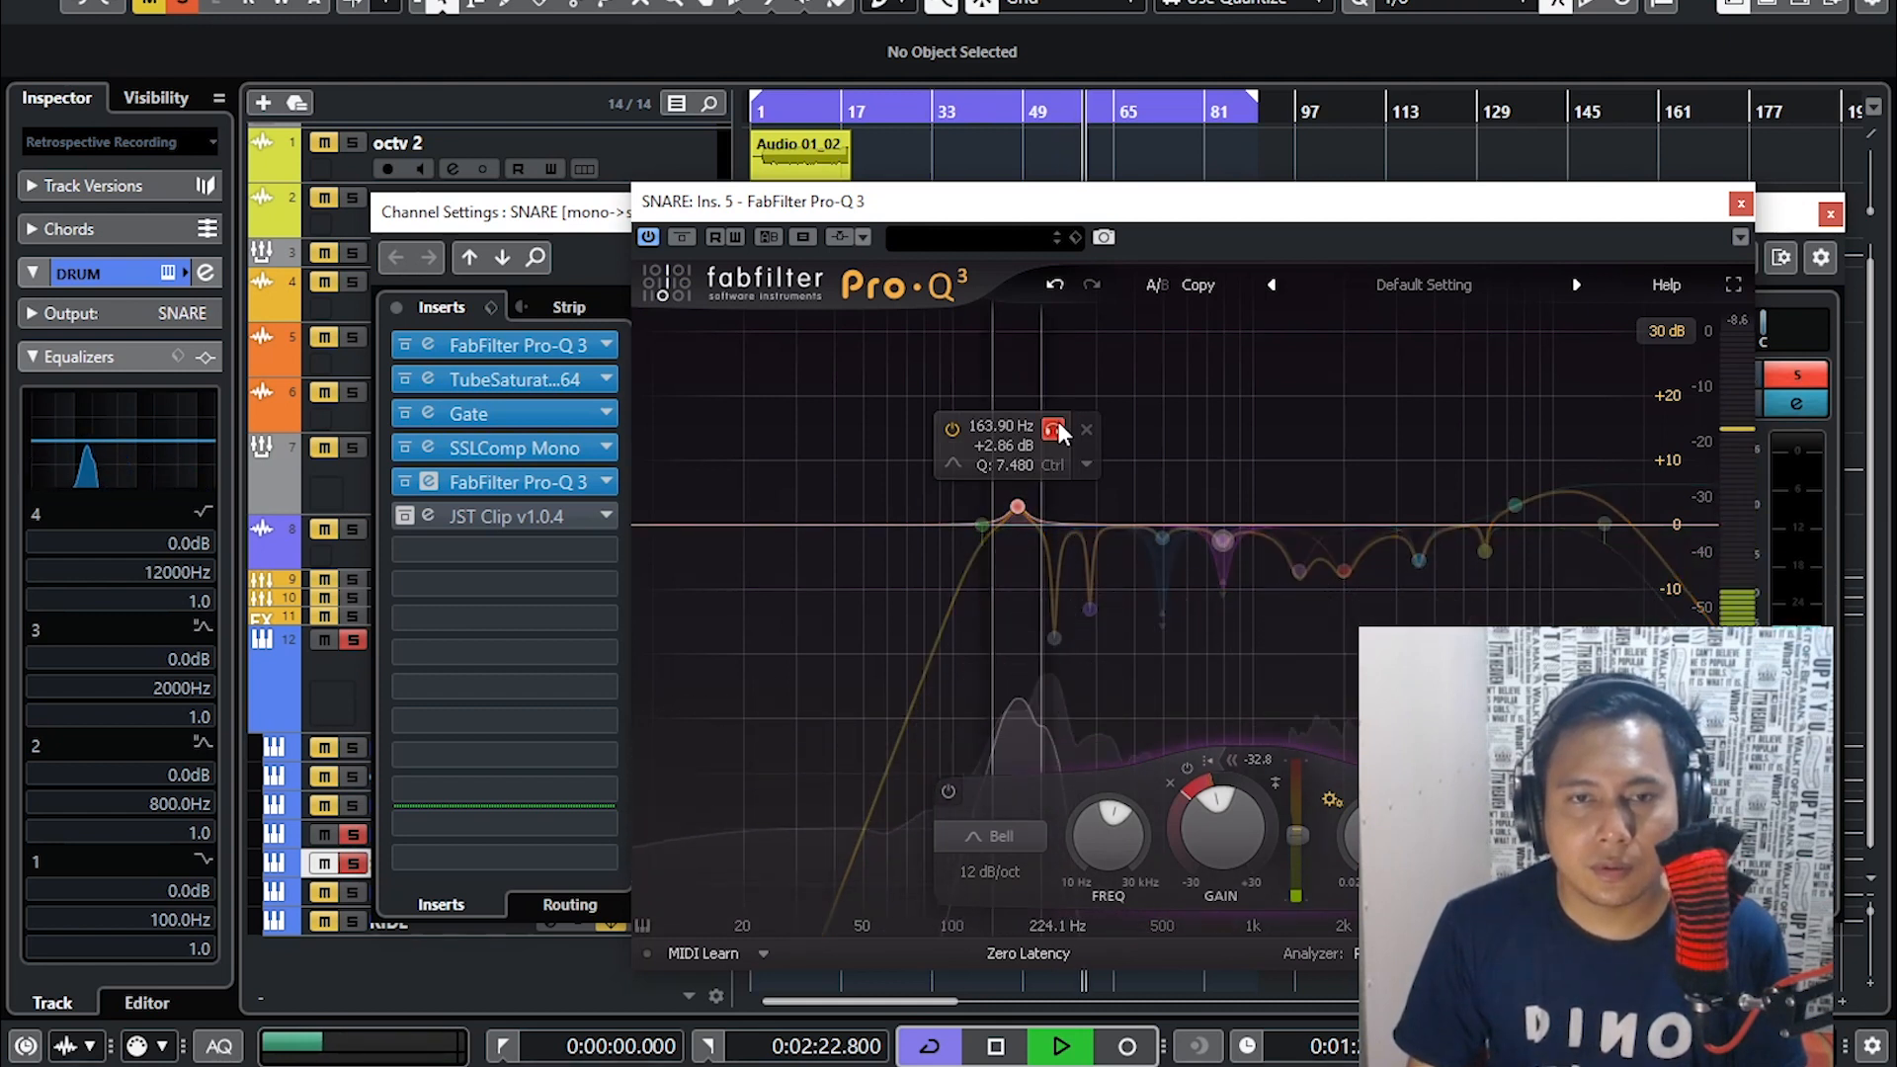
left_click(1056, 429)
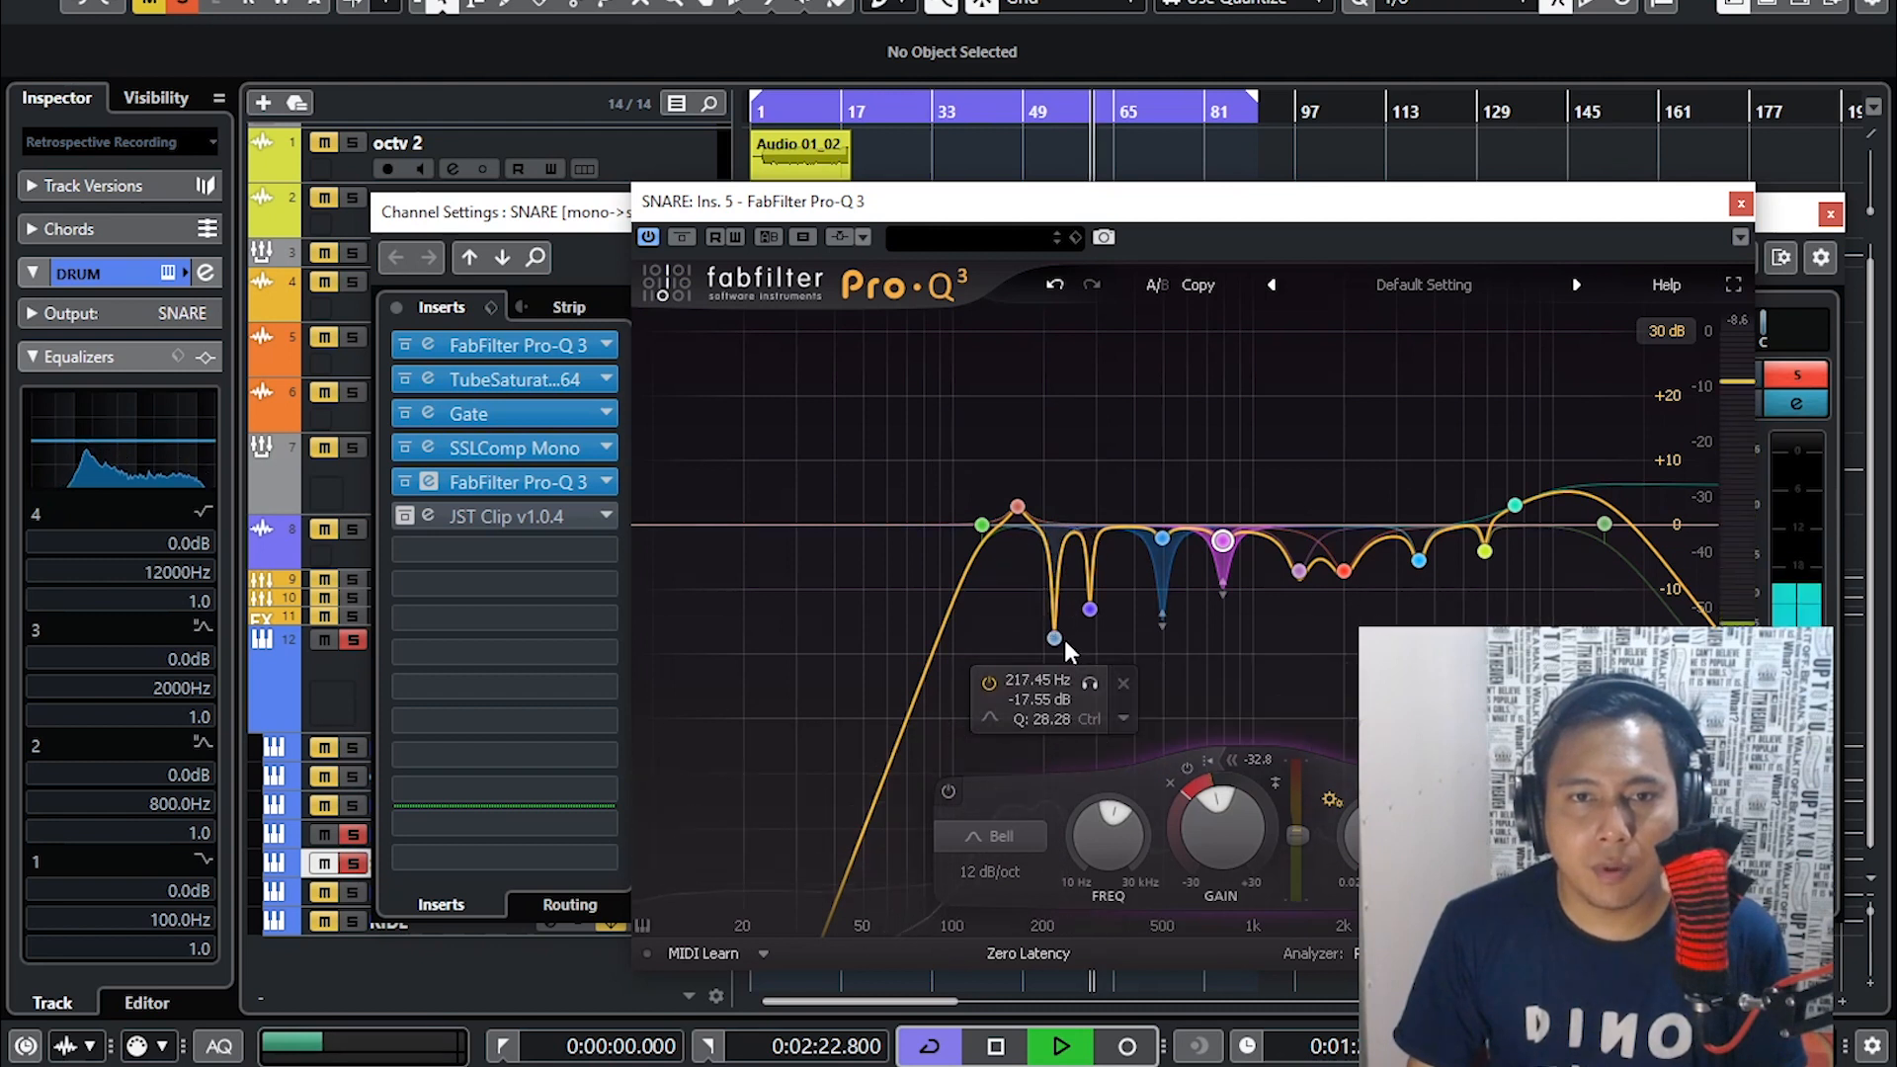
- Solo the narrow cuts at 217.45 Hz and 285.59 Hz one after the other to hear each alone
left_click(1090, 684)
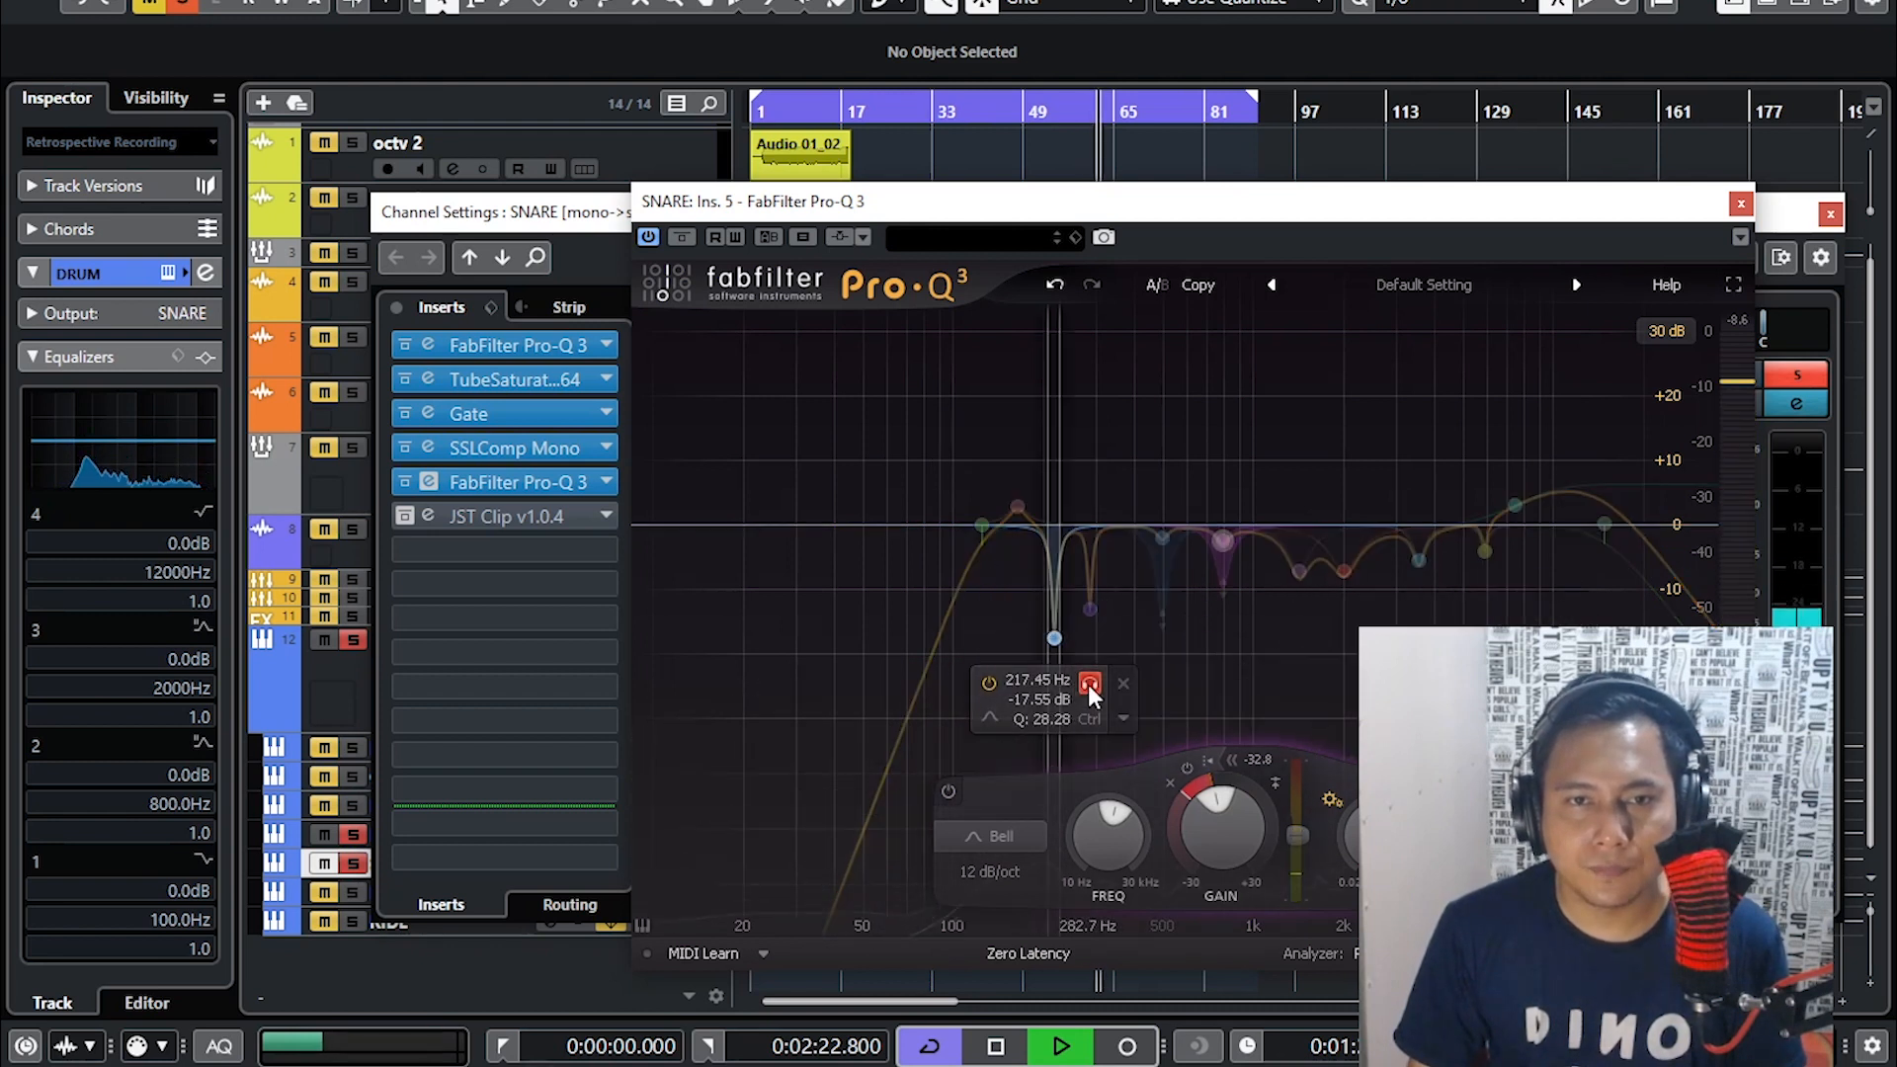
left_click(1090, 684)
left_click(1091, 609)
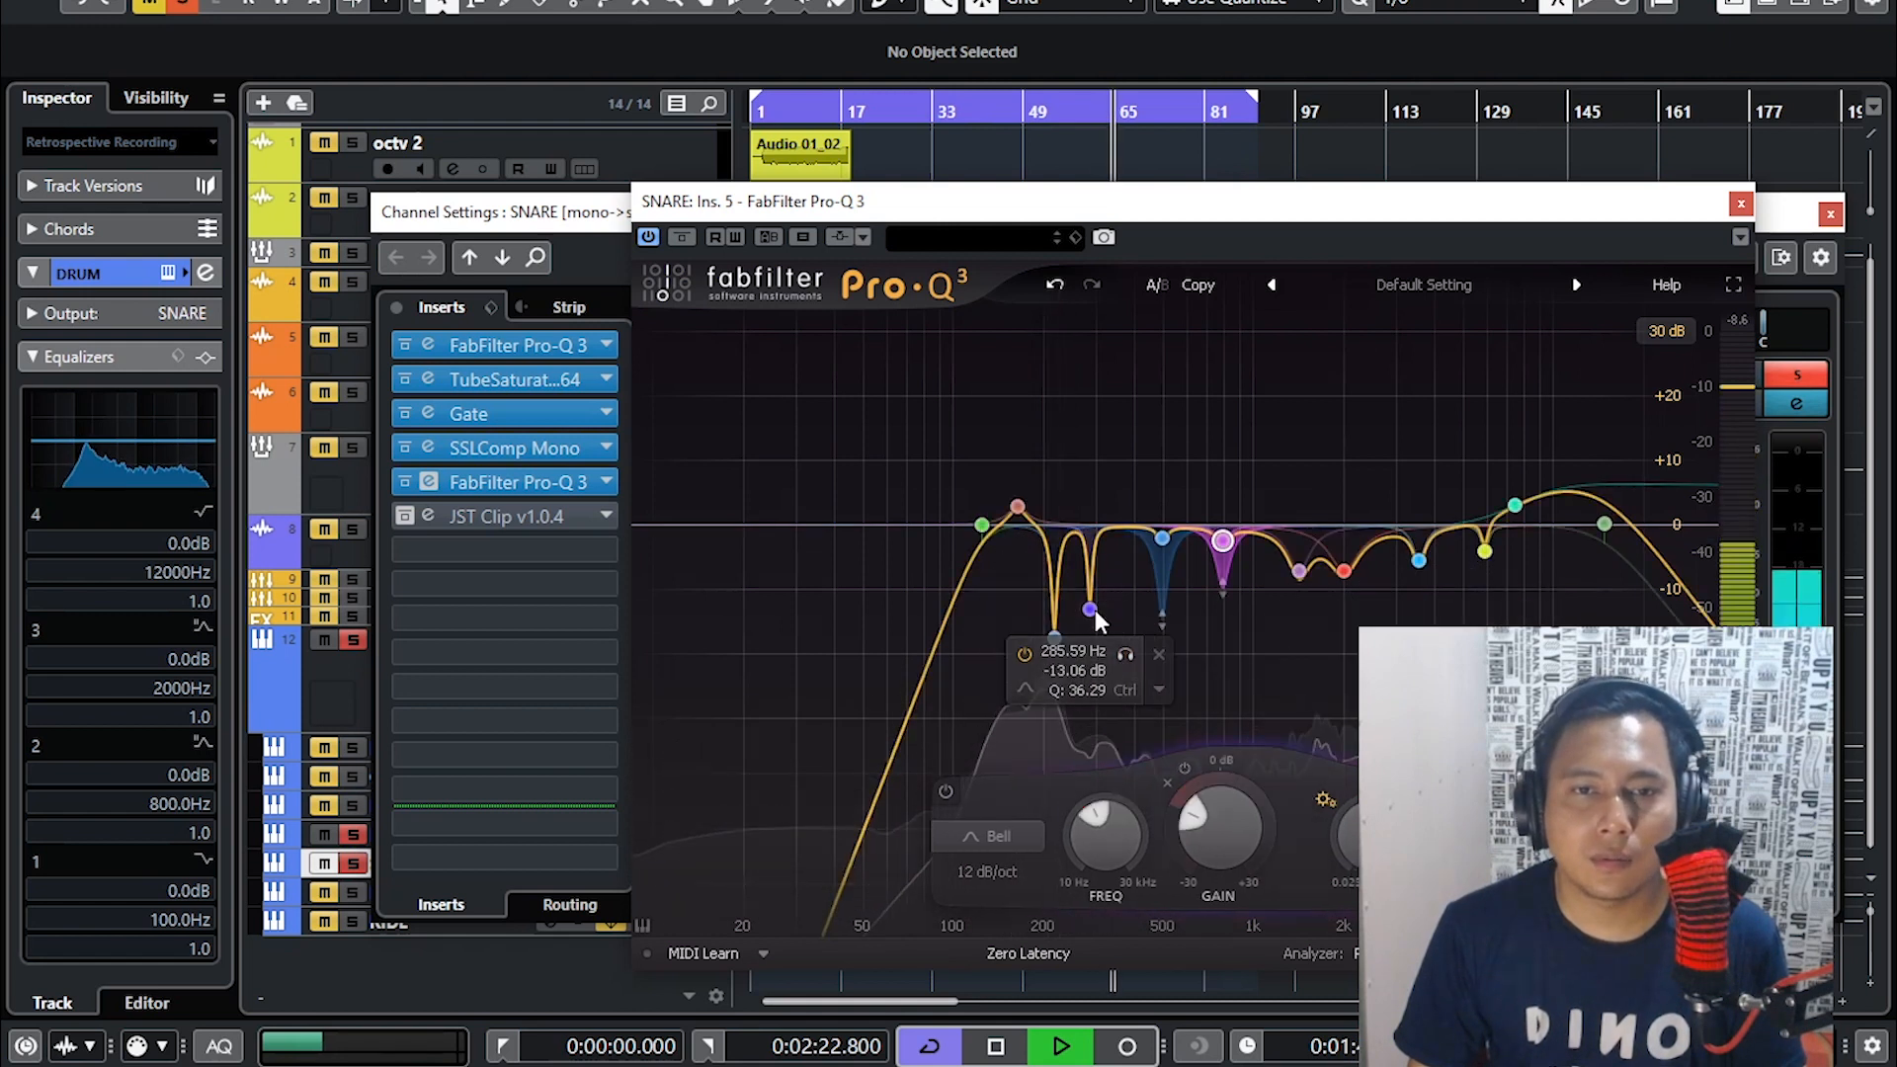
left_click(1125, 654)
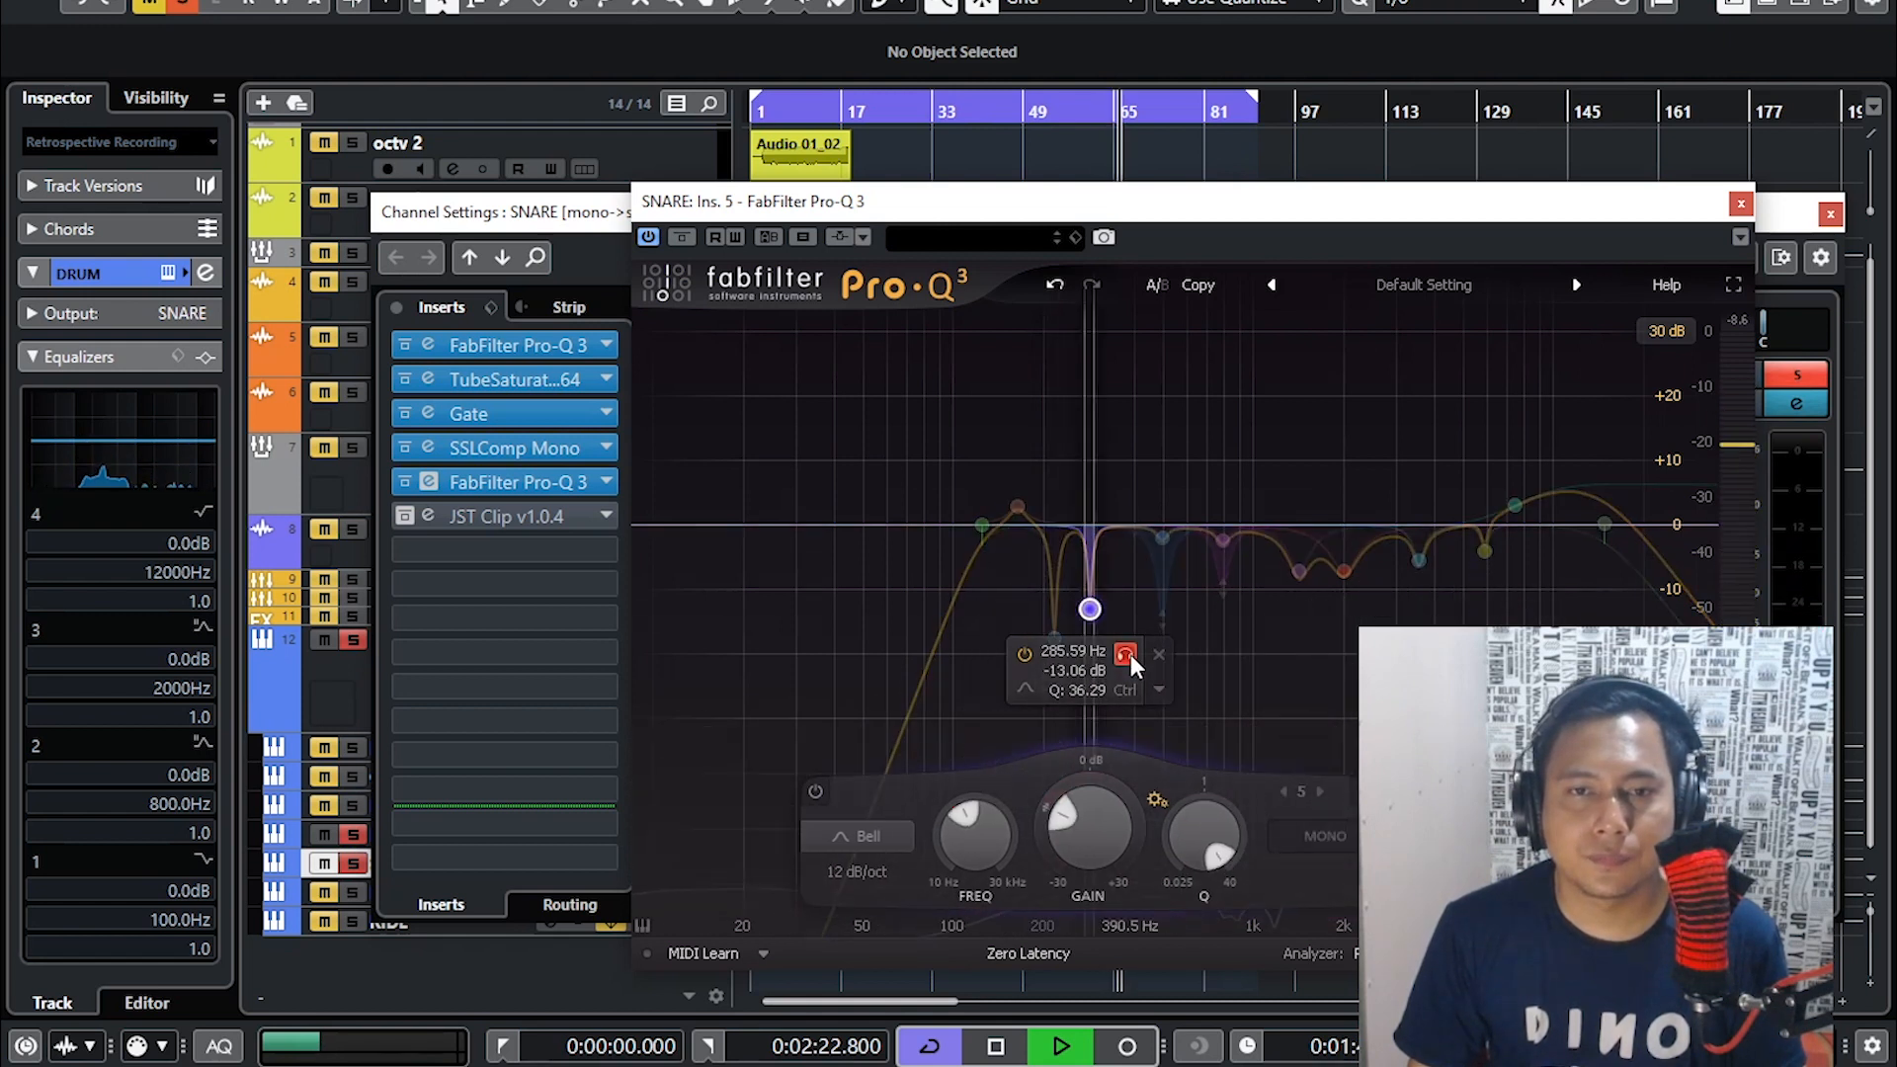
left_click(1128, 654)
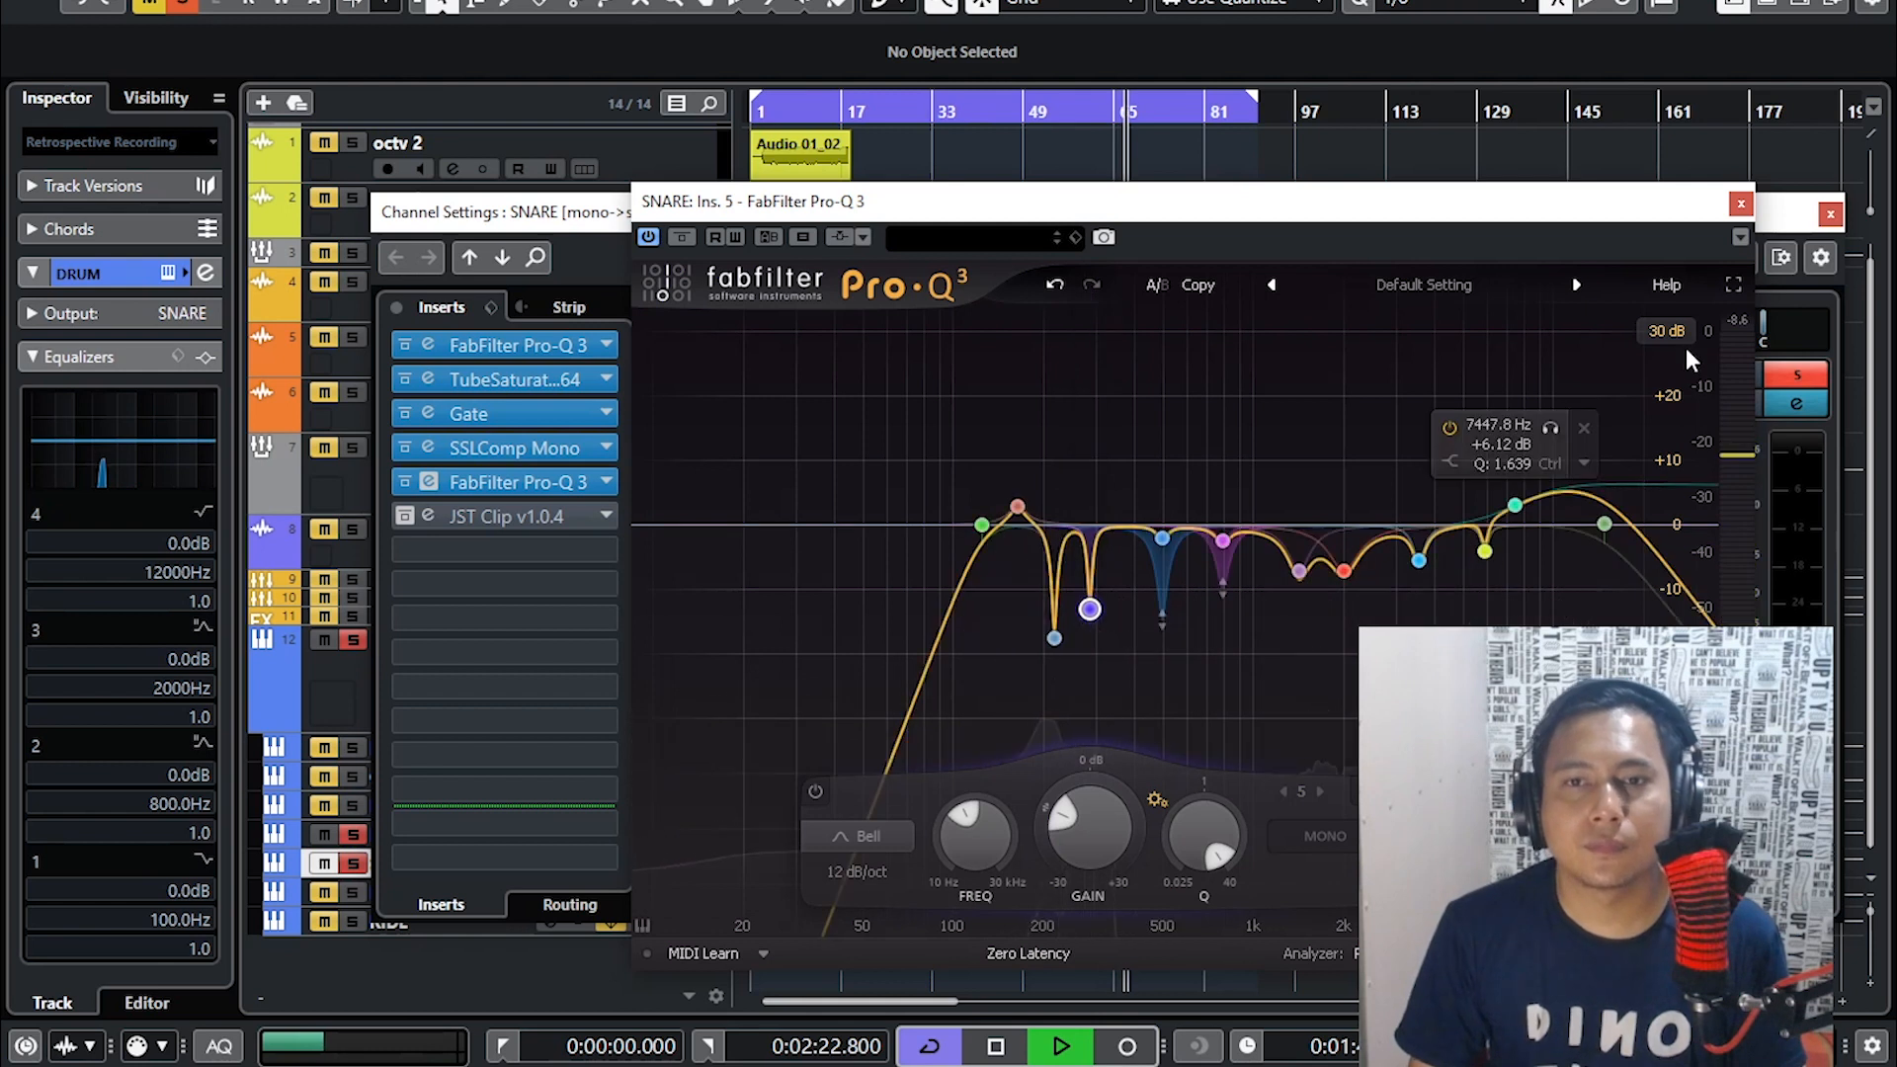
- Solo the 14797 Hz high cut and the 7447.8 Hz high shelf in turn to hear the top end
left_click(1597, 447)
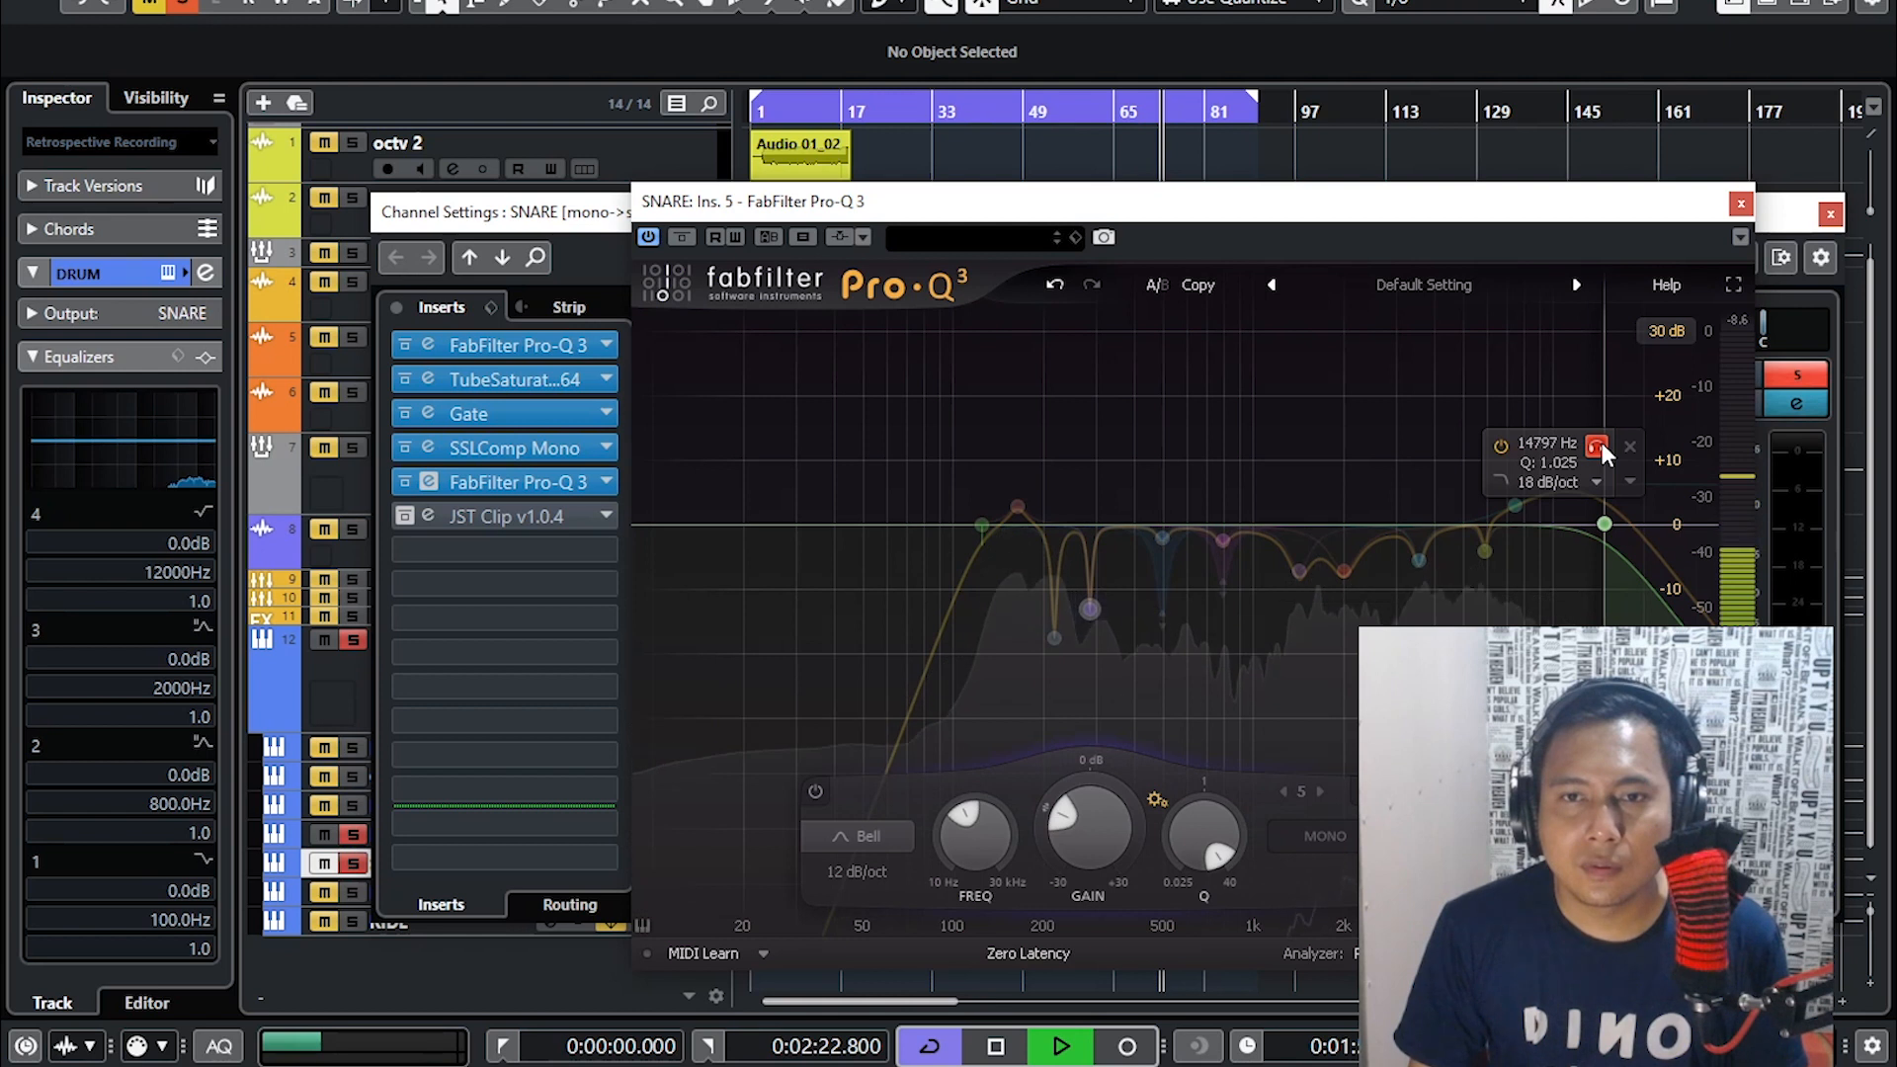
left_click(1598, 447)
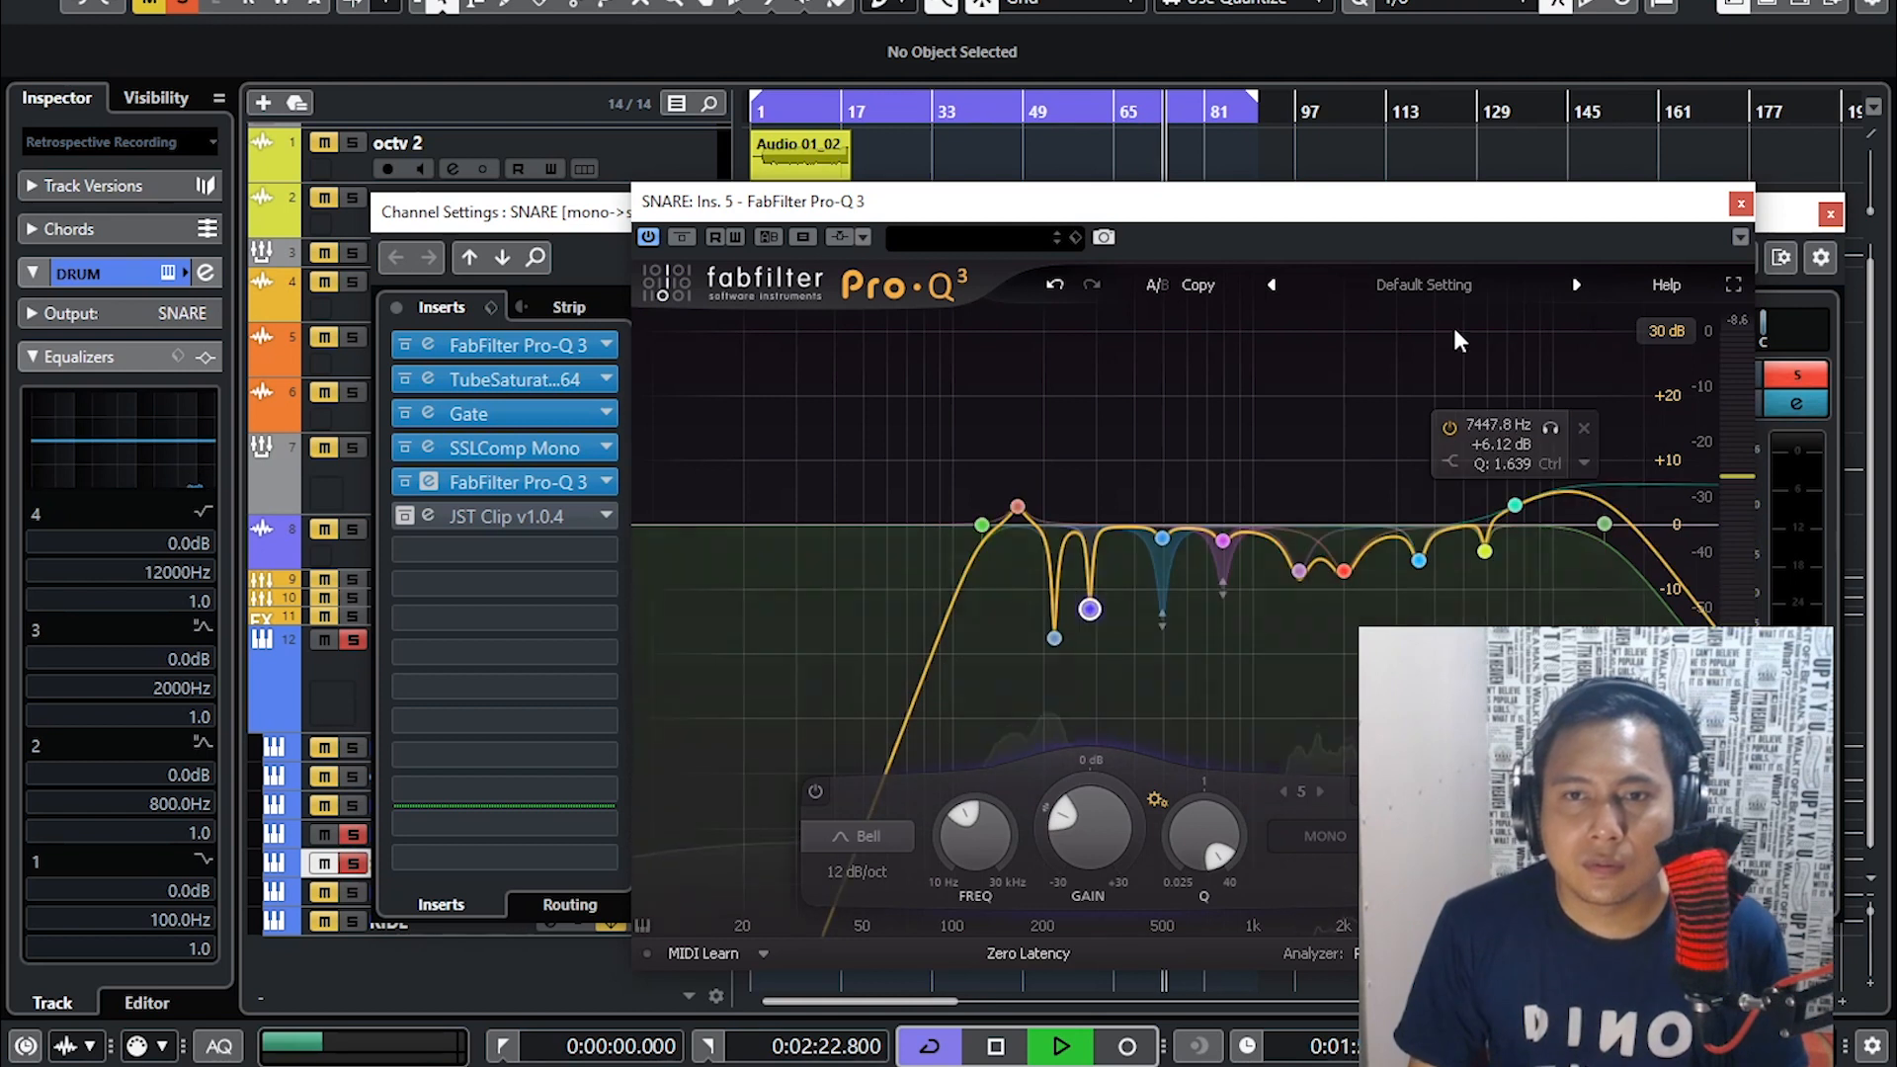
left_click(1549, 429)
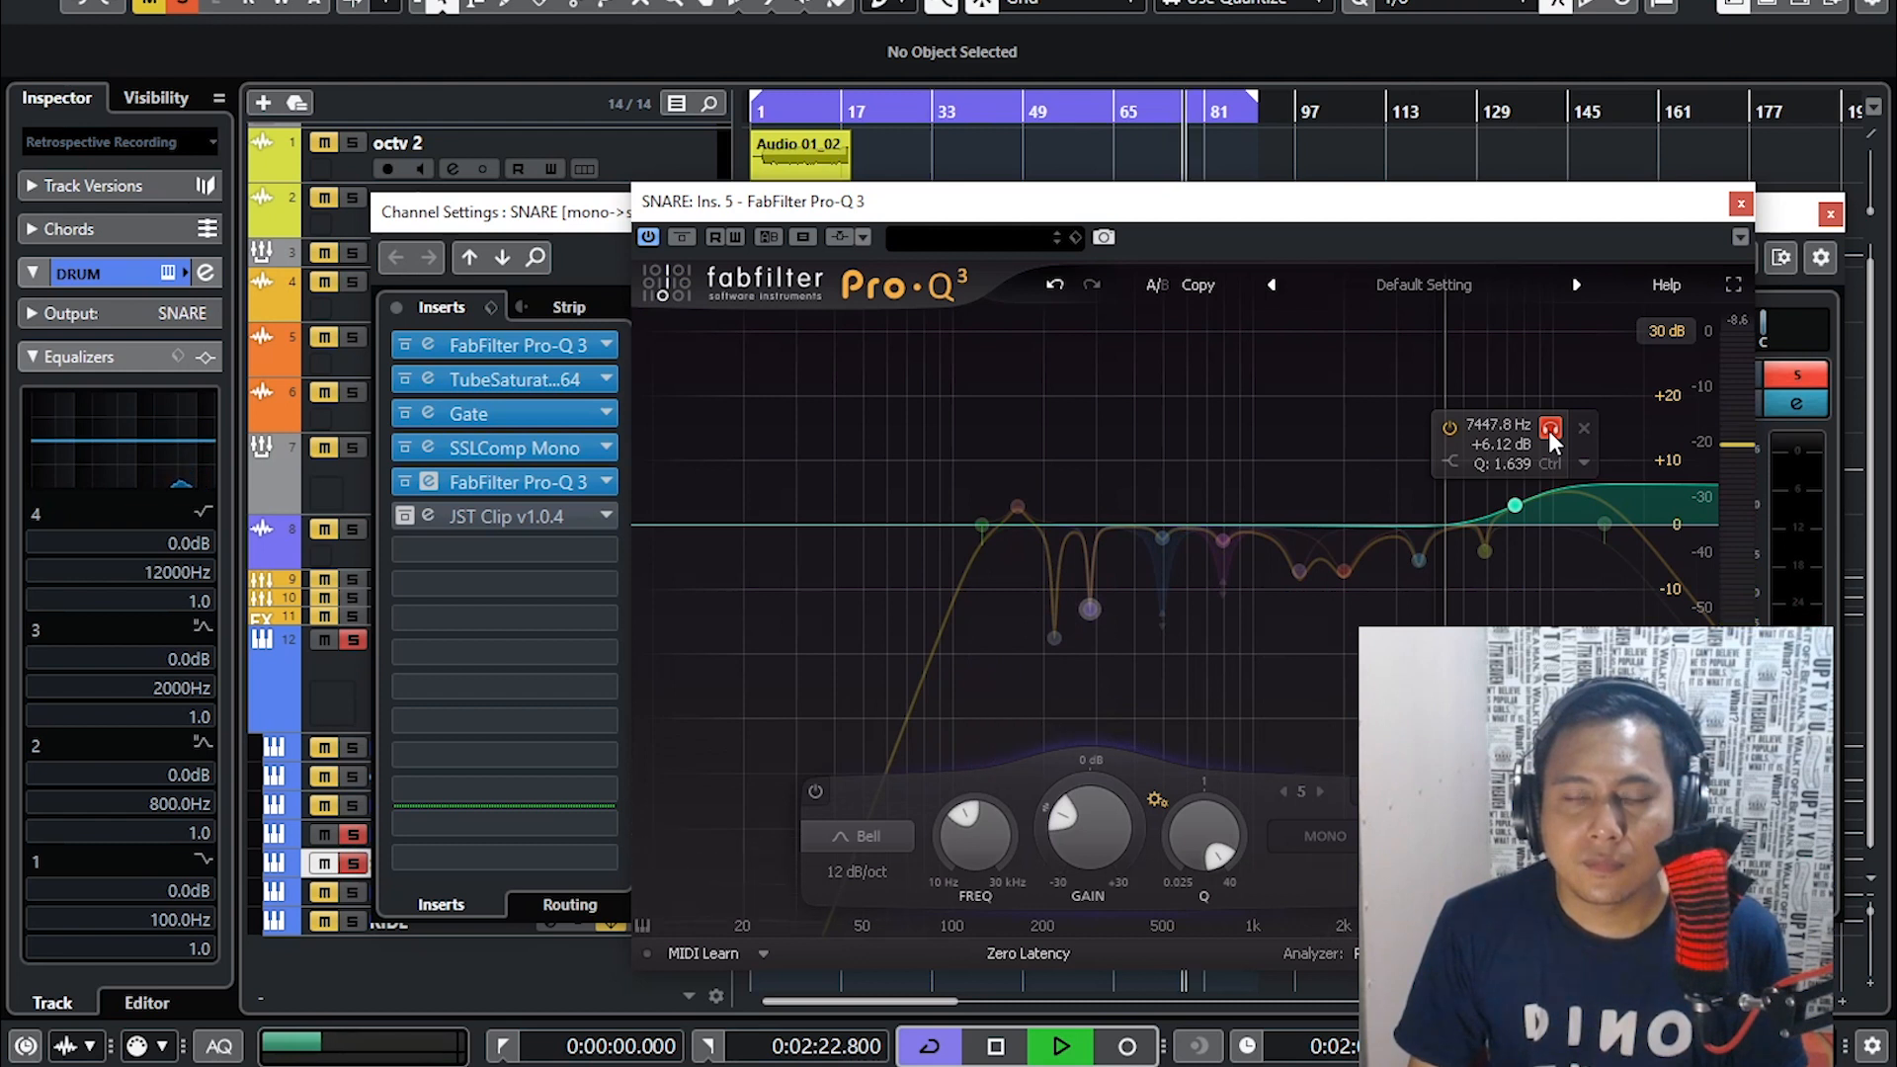
left_click(1549, 430)
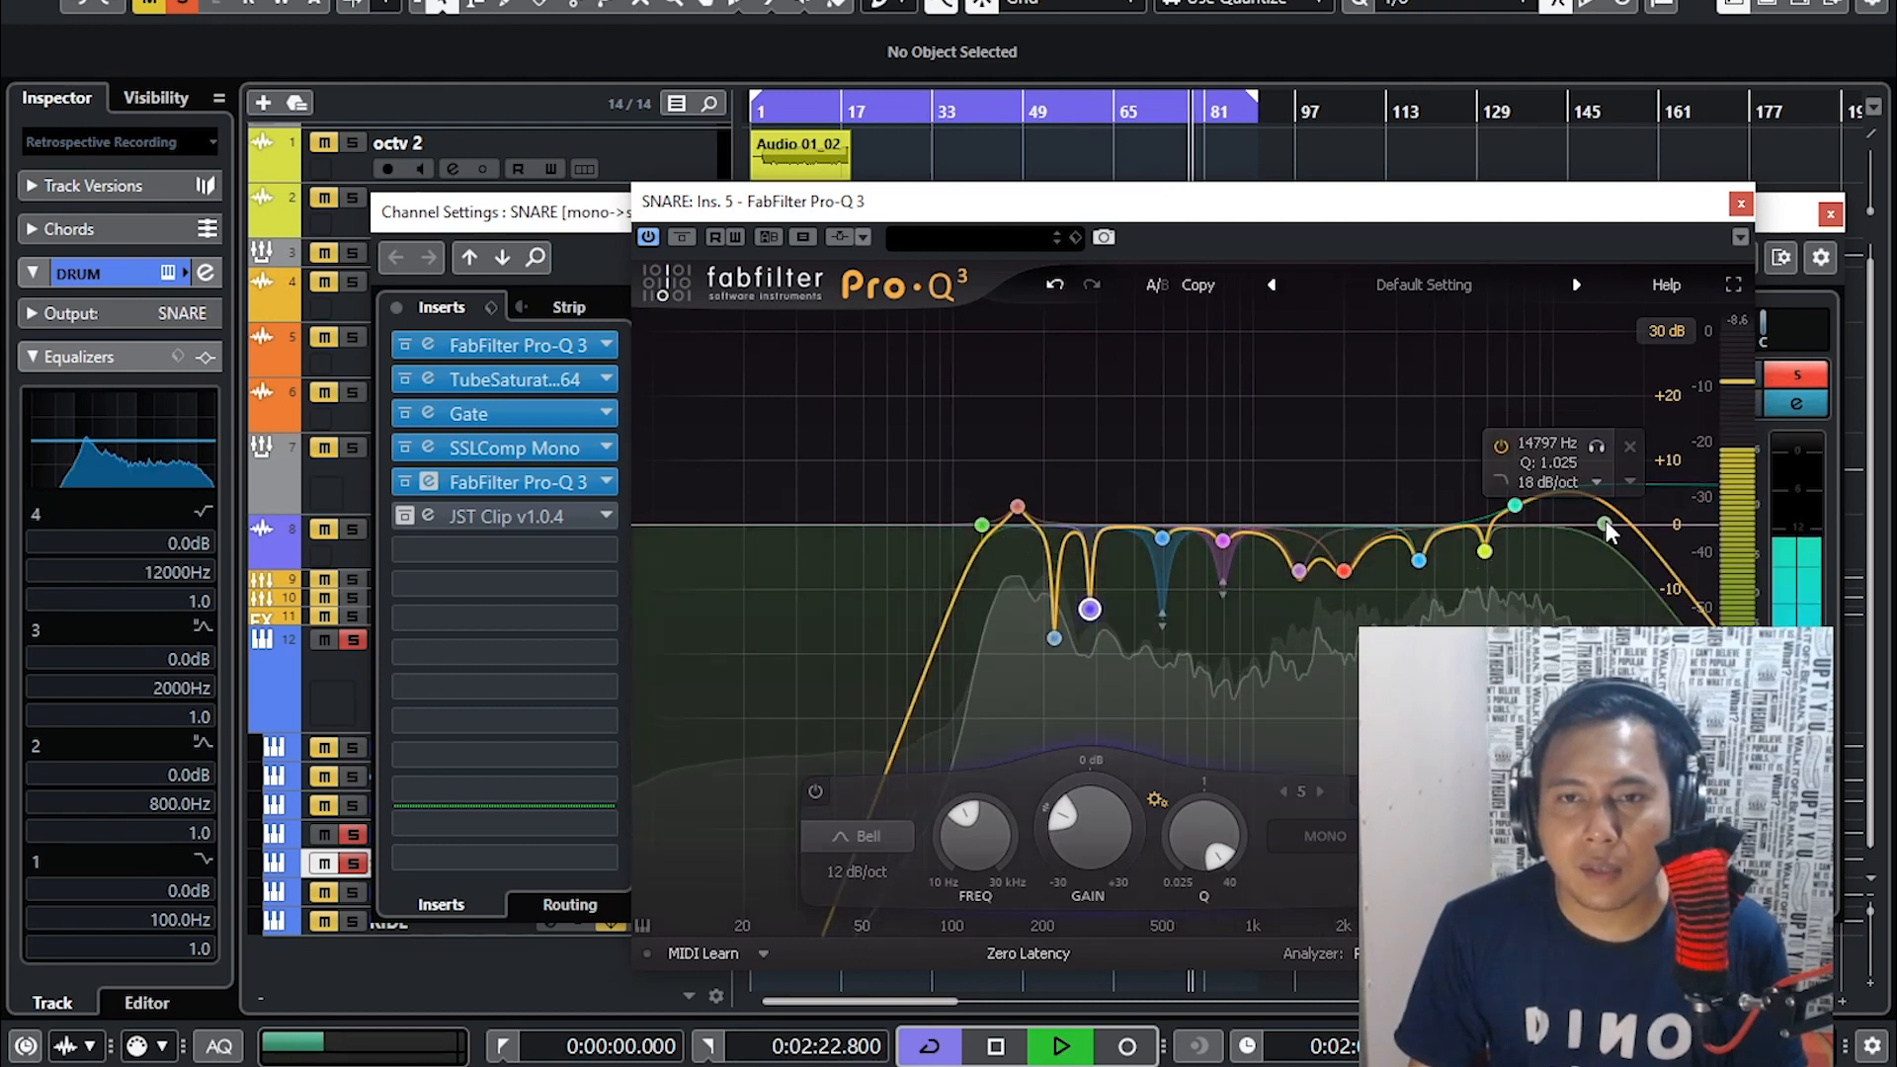
left_click(1549, 429)
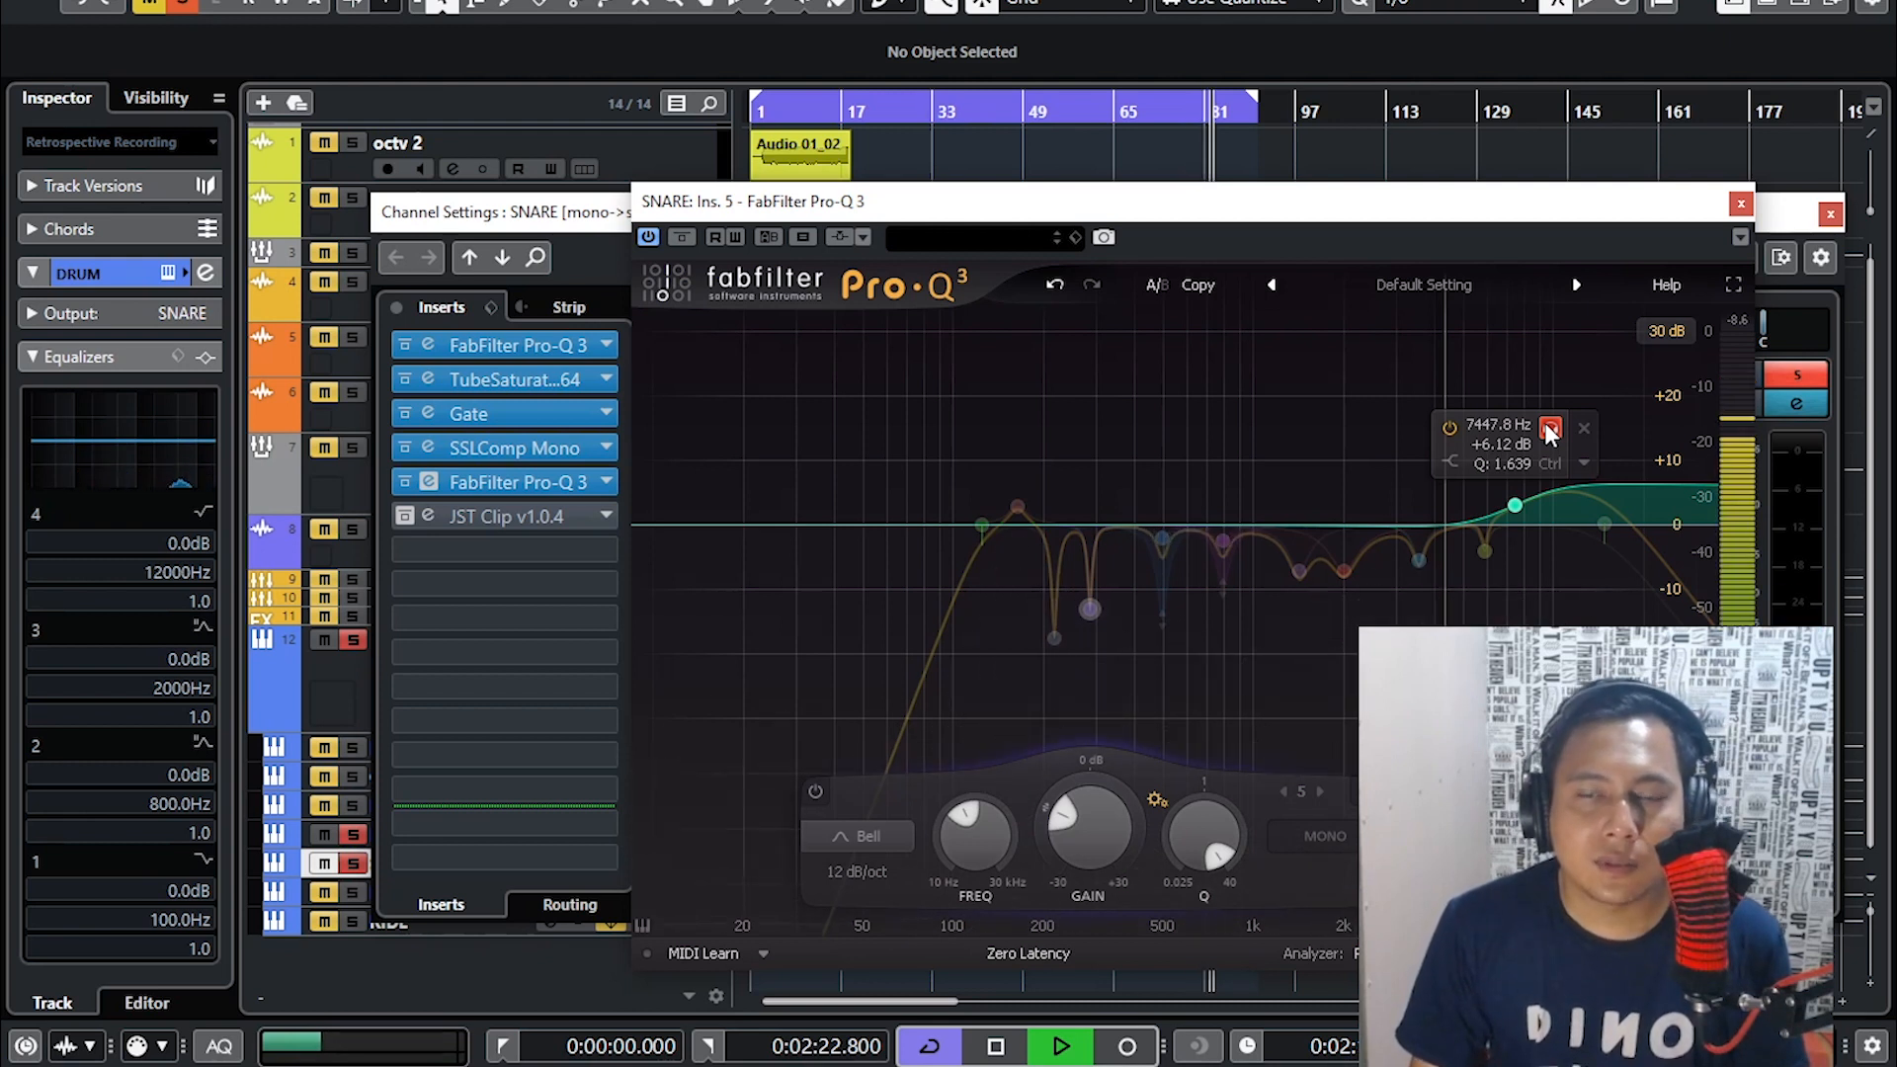
left_click(1549, 429)
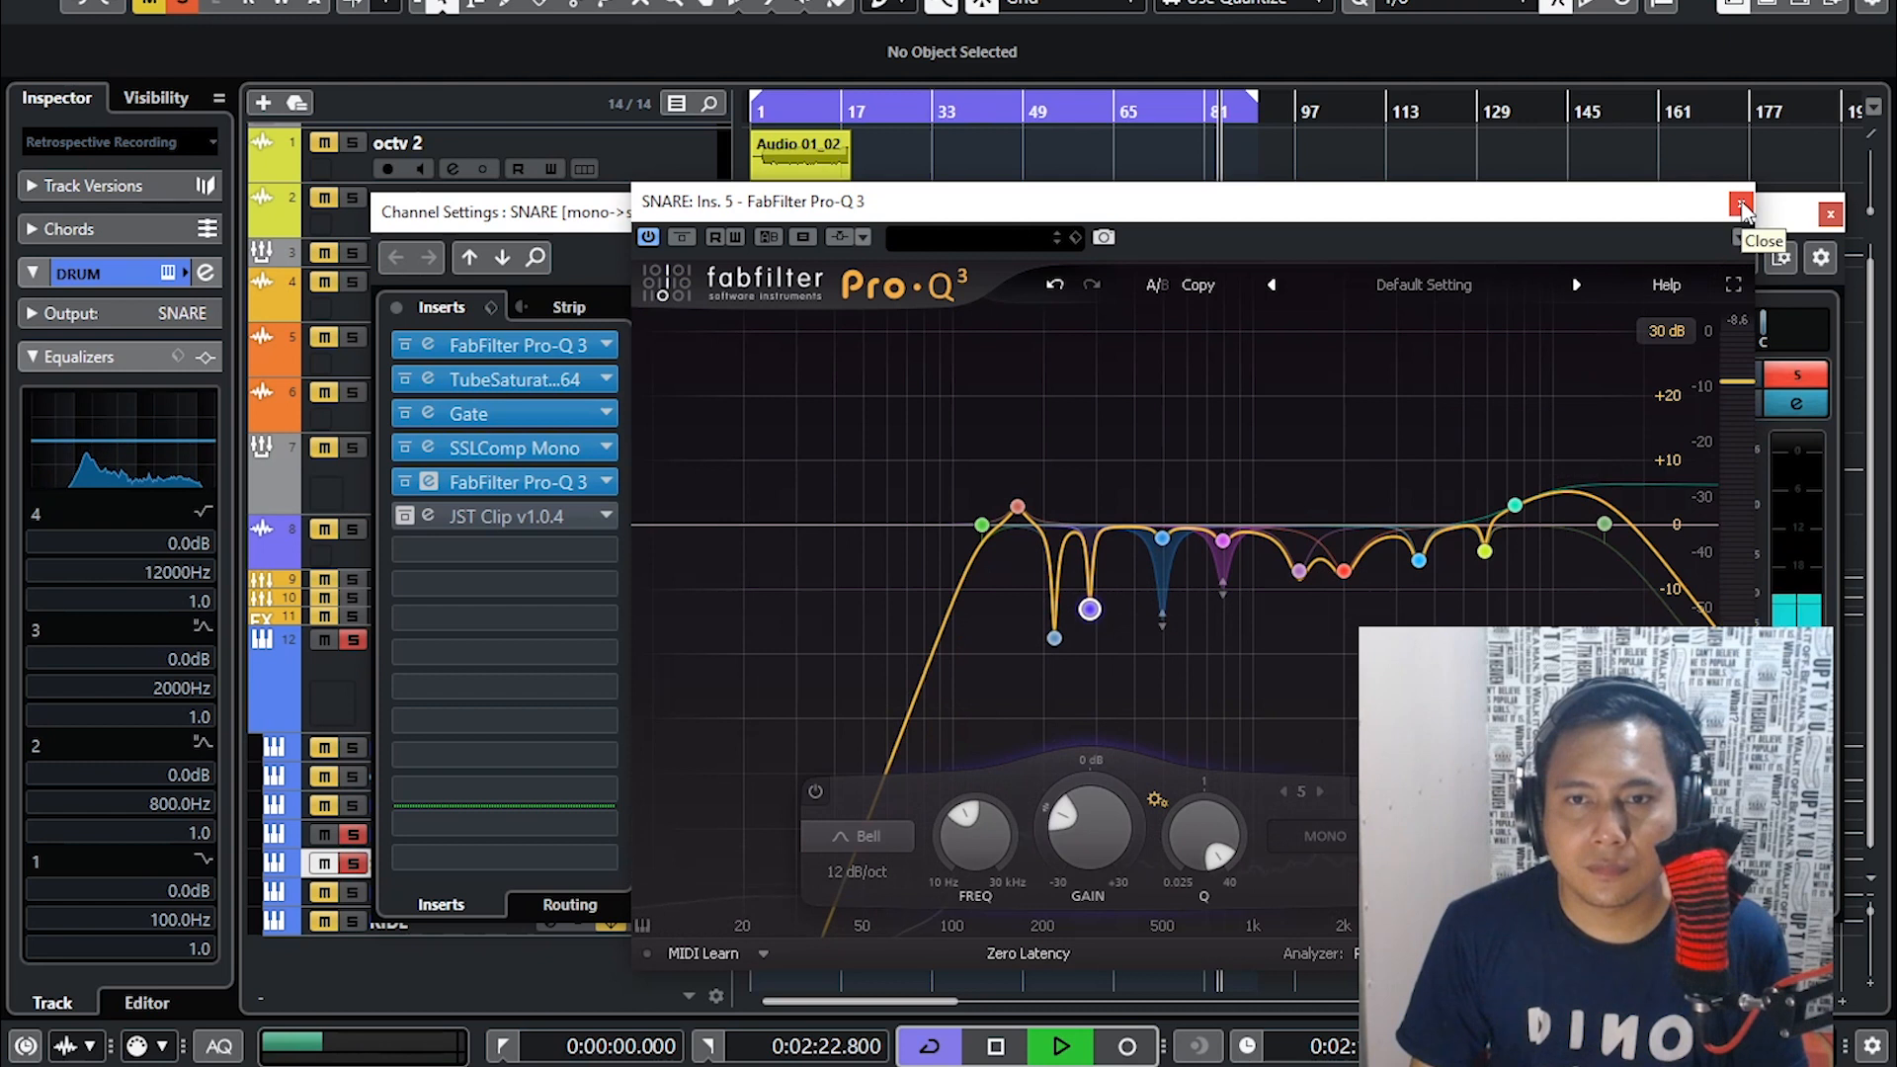
- Close the Pro-Q 3 editor and activate the JST Clip v1.0.4 insert on the snare channel
left_click(1742, 205)
left_click(413, 514)
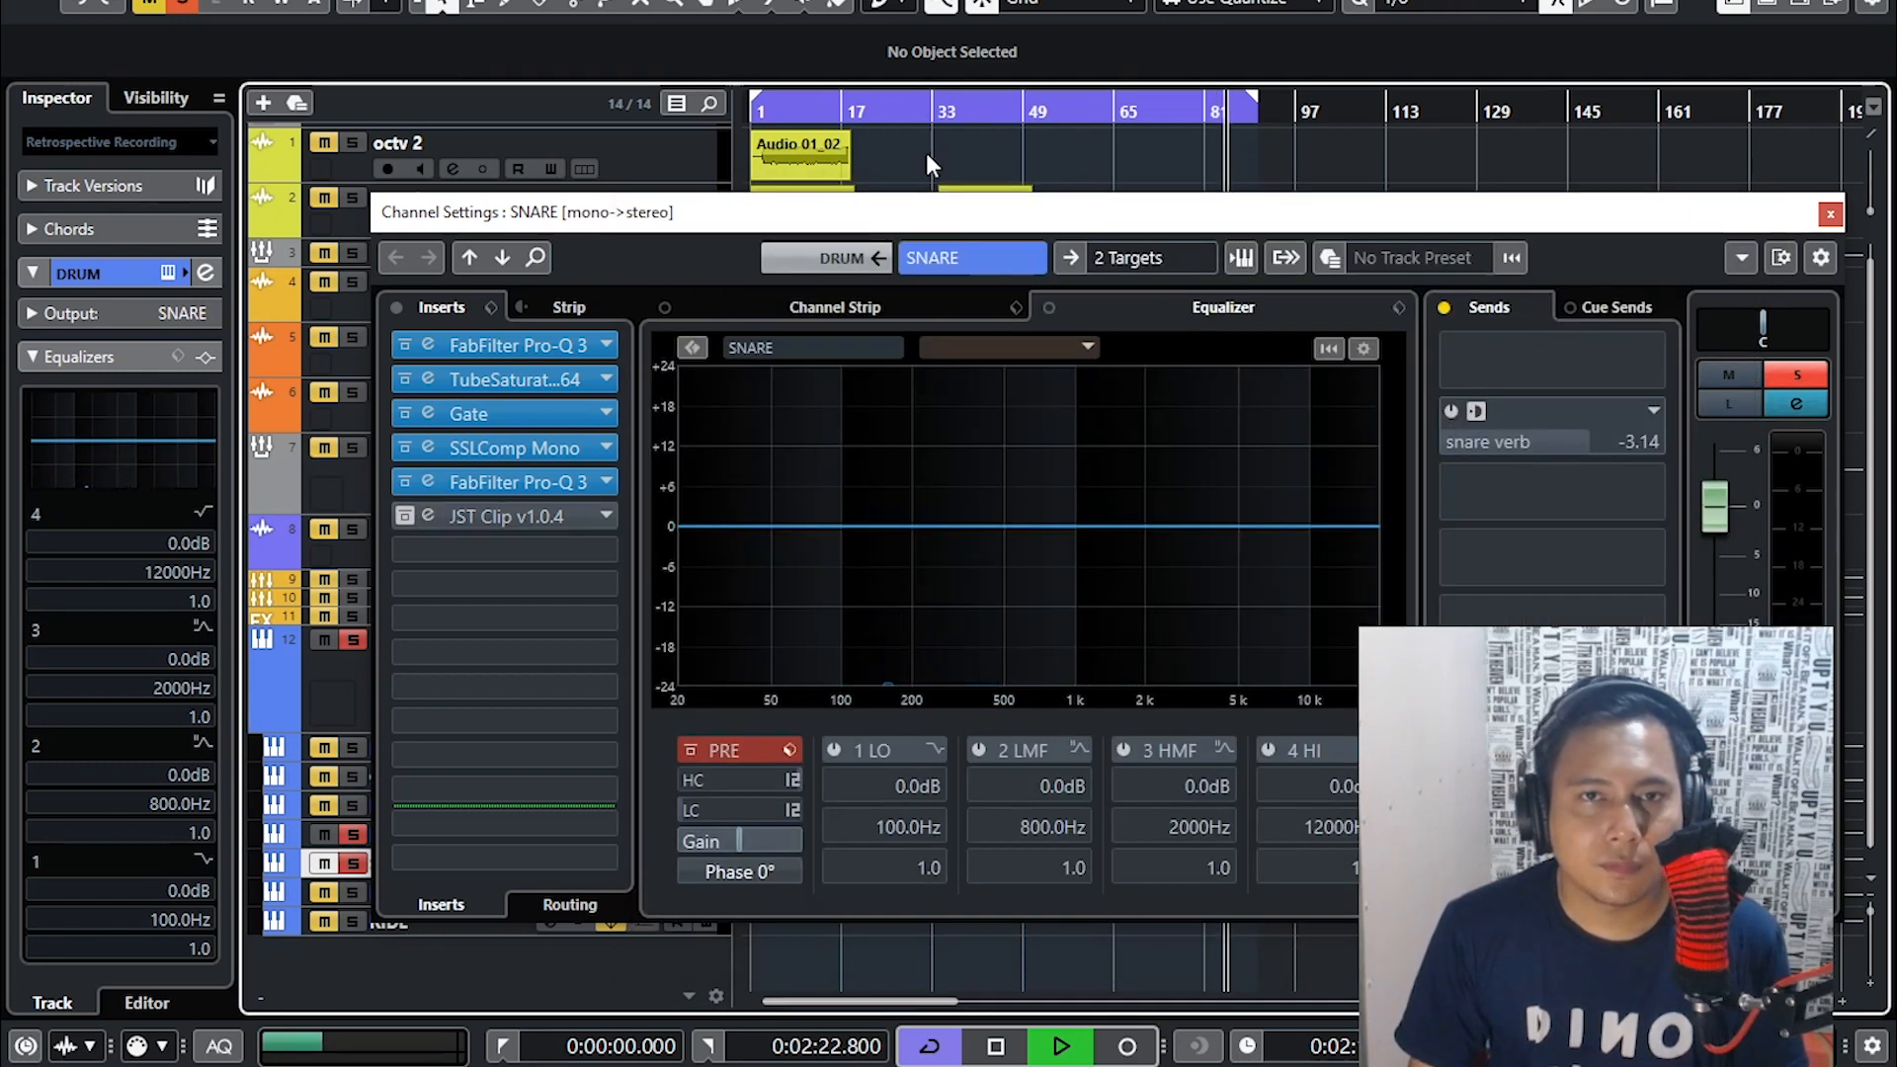
left_click(406, 512)
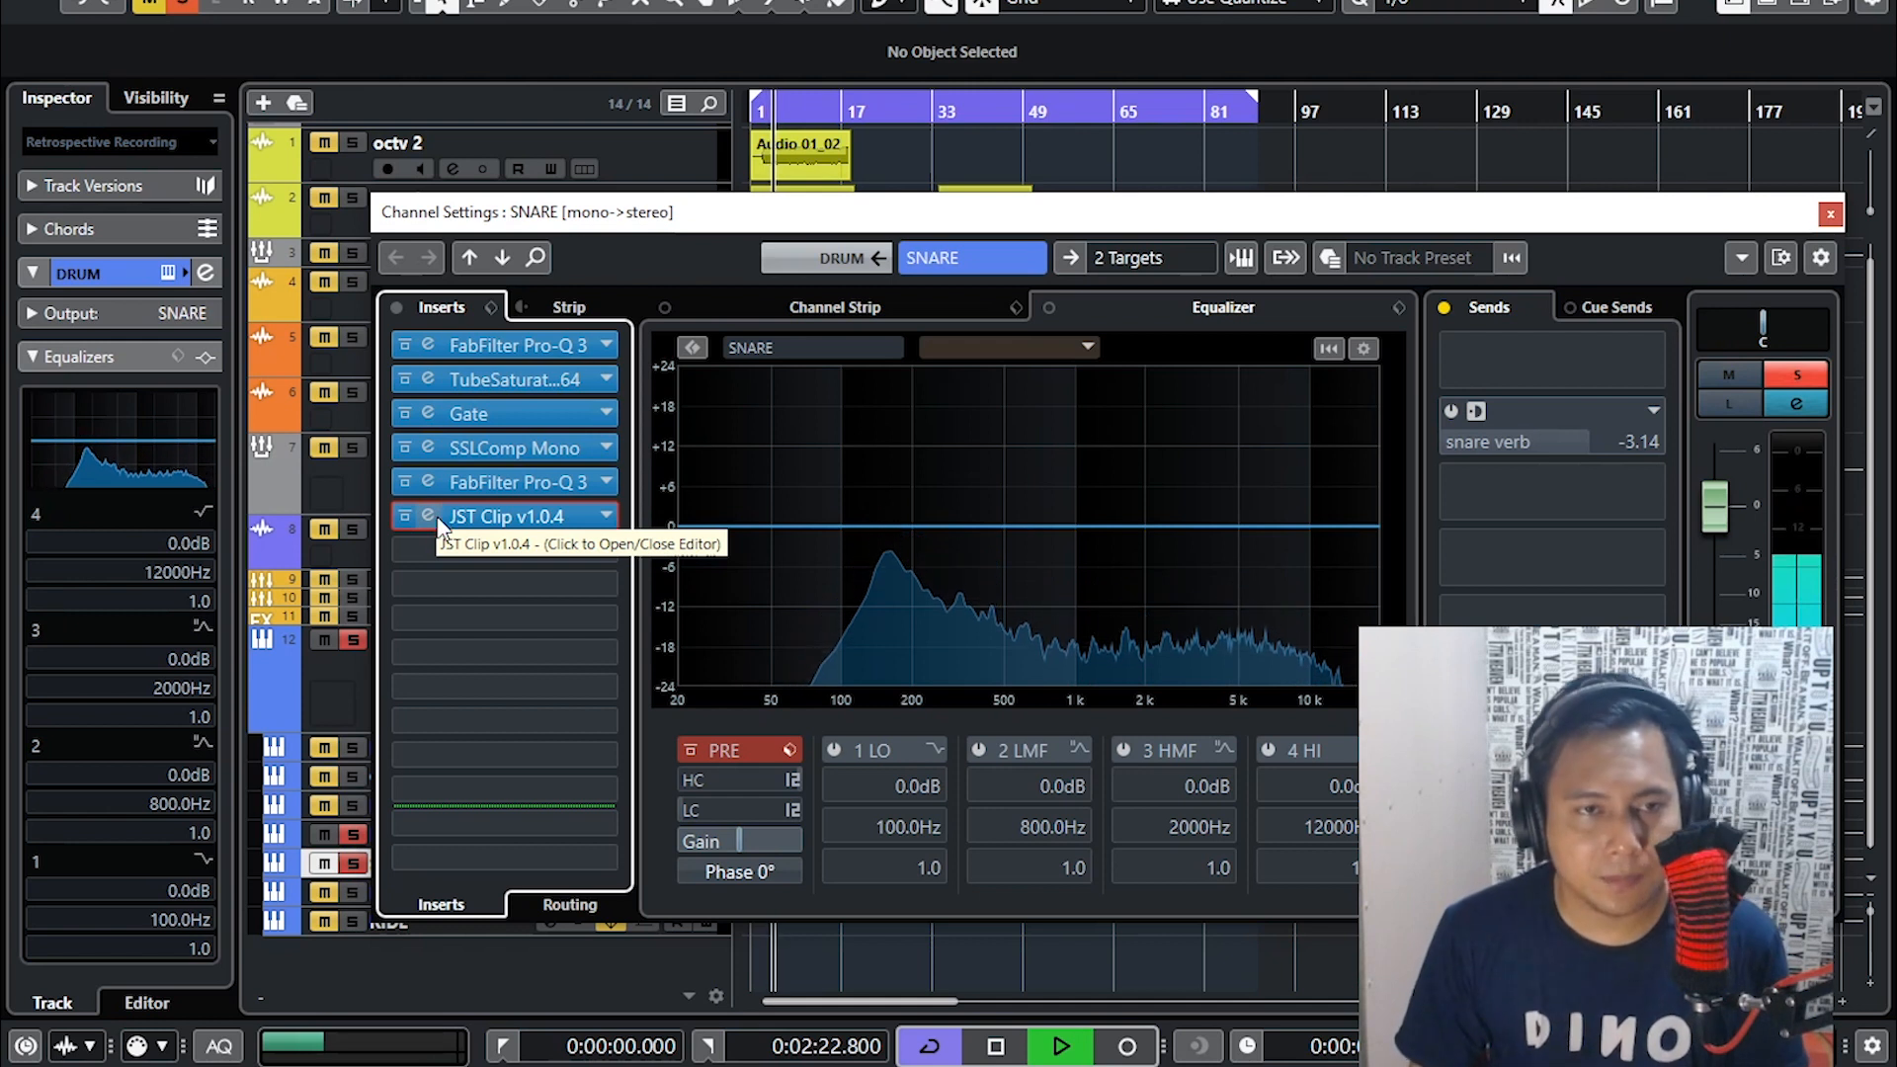
- Examine the JST Clip v1.0.4 editor on the snare channel, then close it and the snare channel settings
left_click(428, 515)
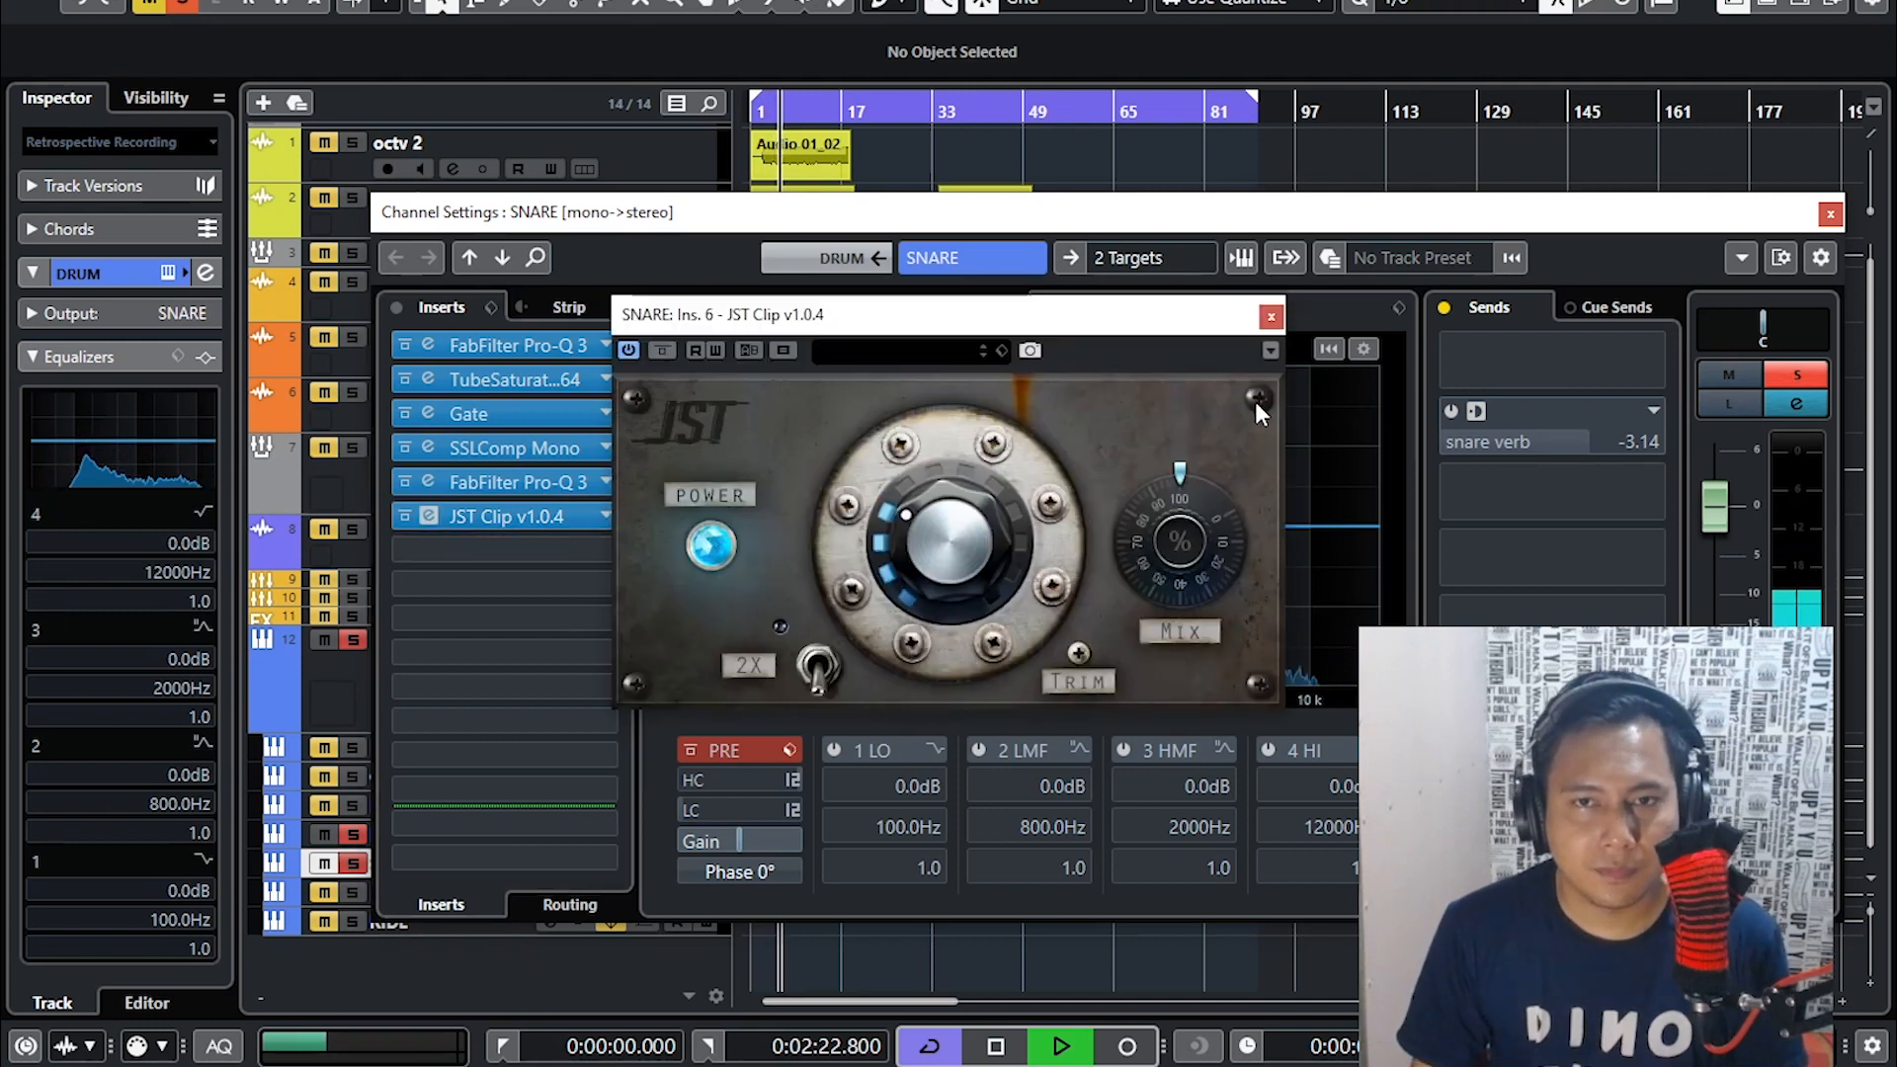
left_click(1271, 316)
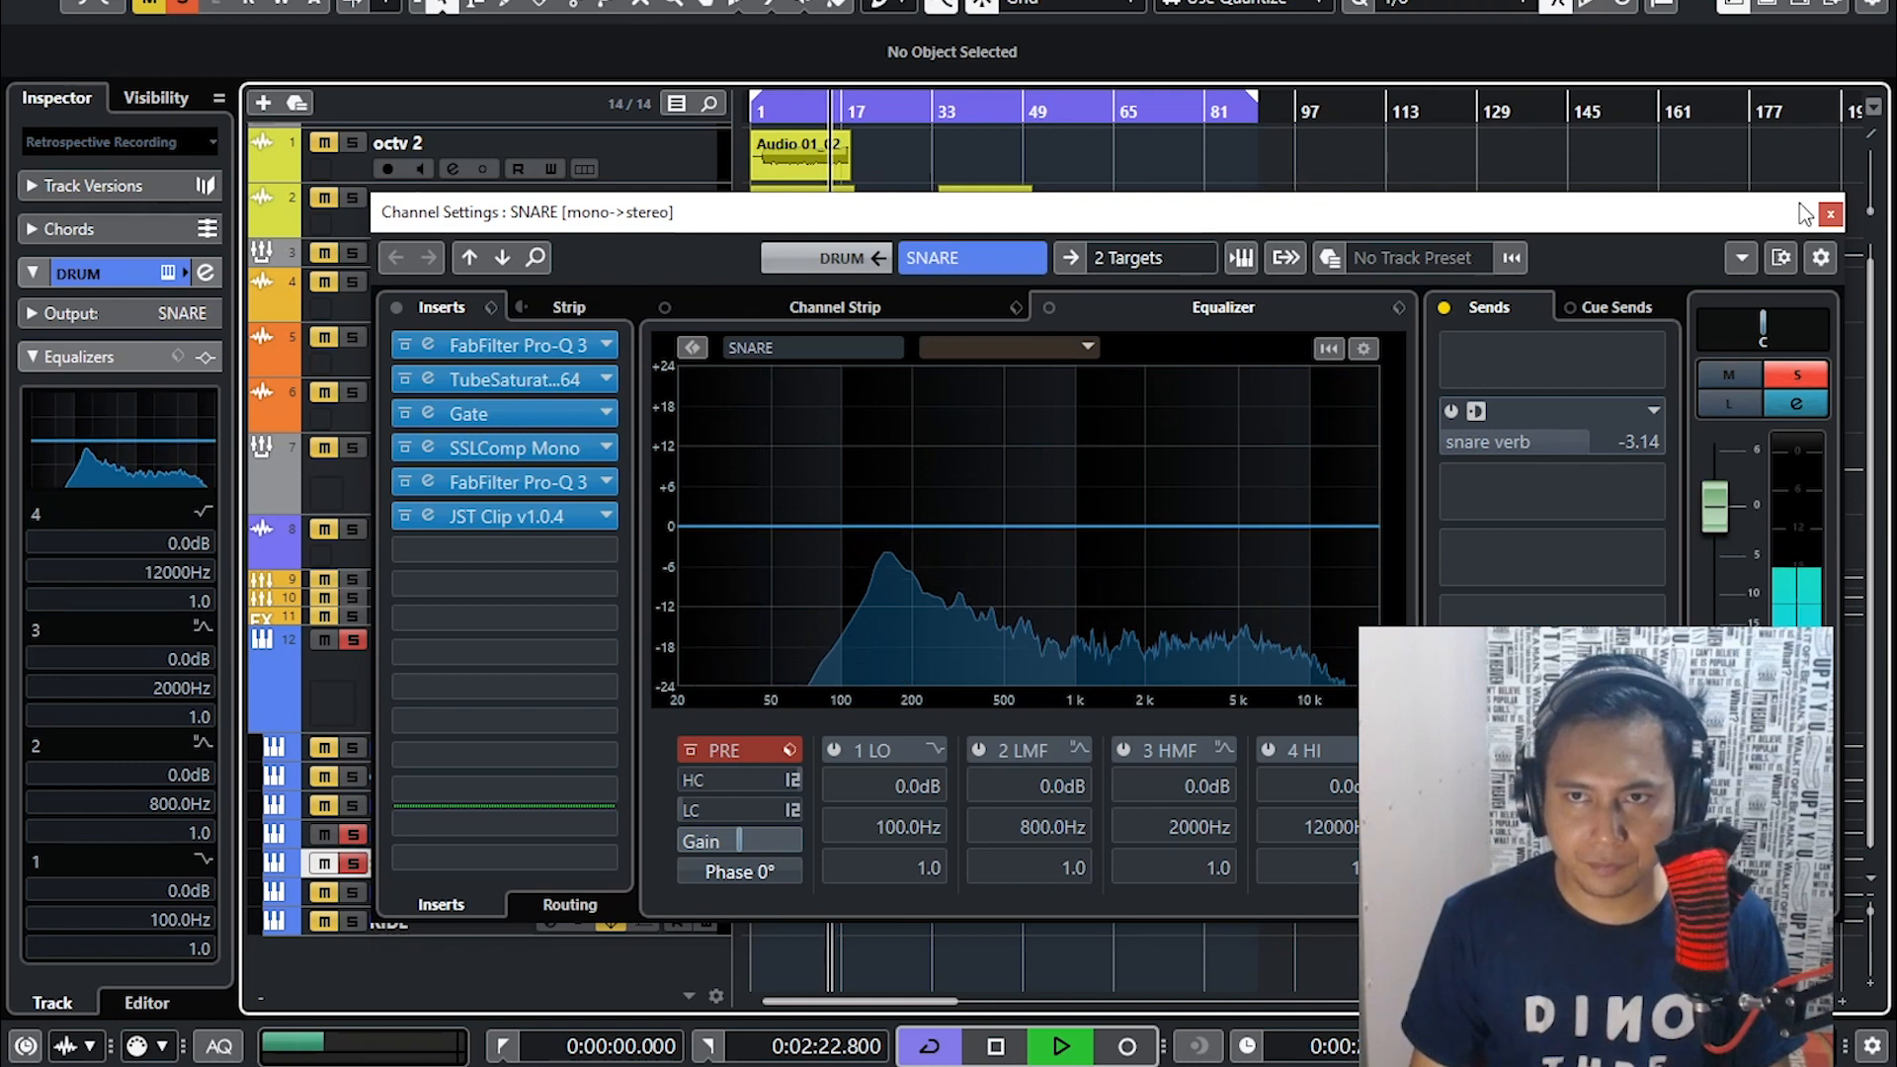
left_click(1830, 213)
- Solo the HIHAT channel, activate its channel equalizer in the channel settings and close them
left_click(354, 892)
left_click(418, 892)
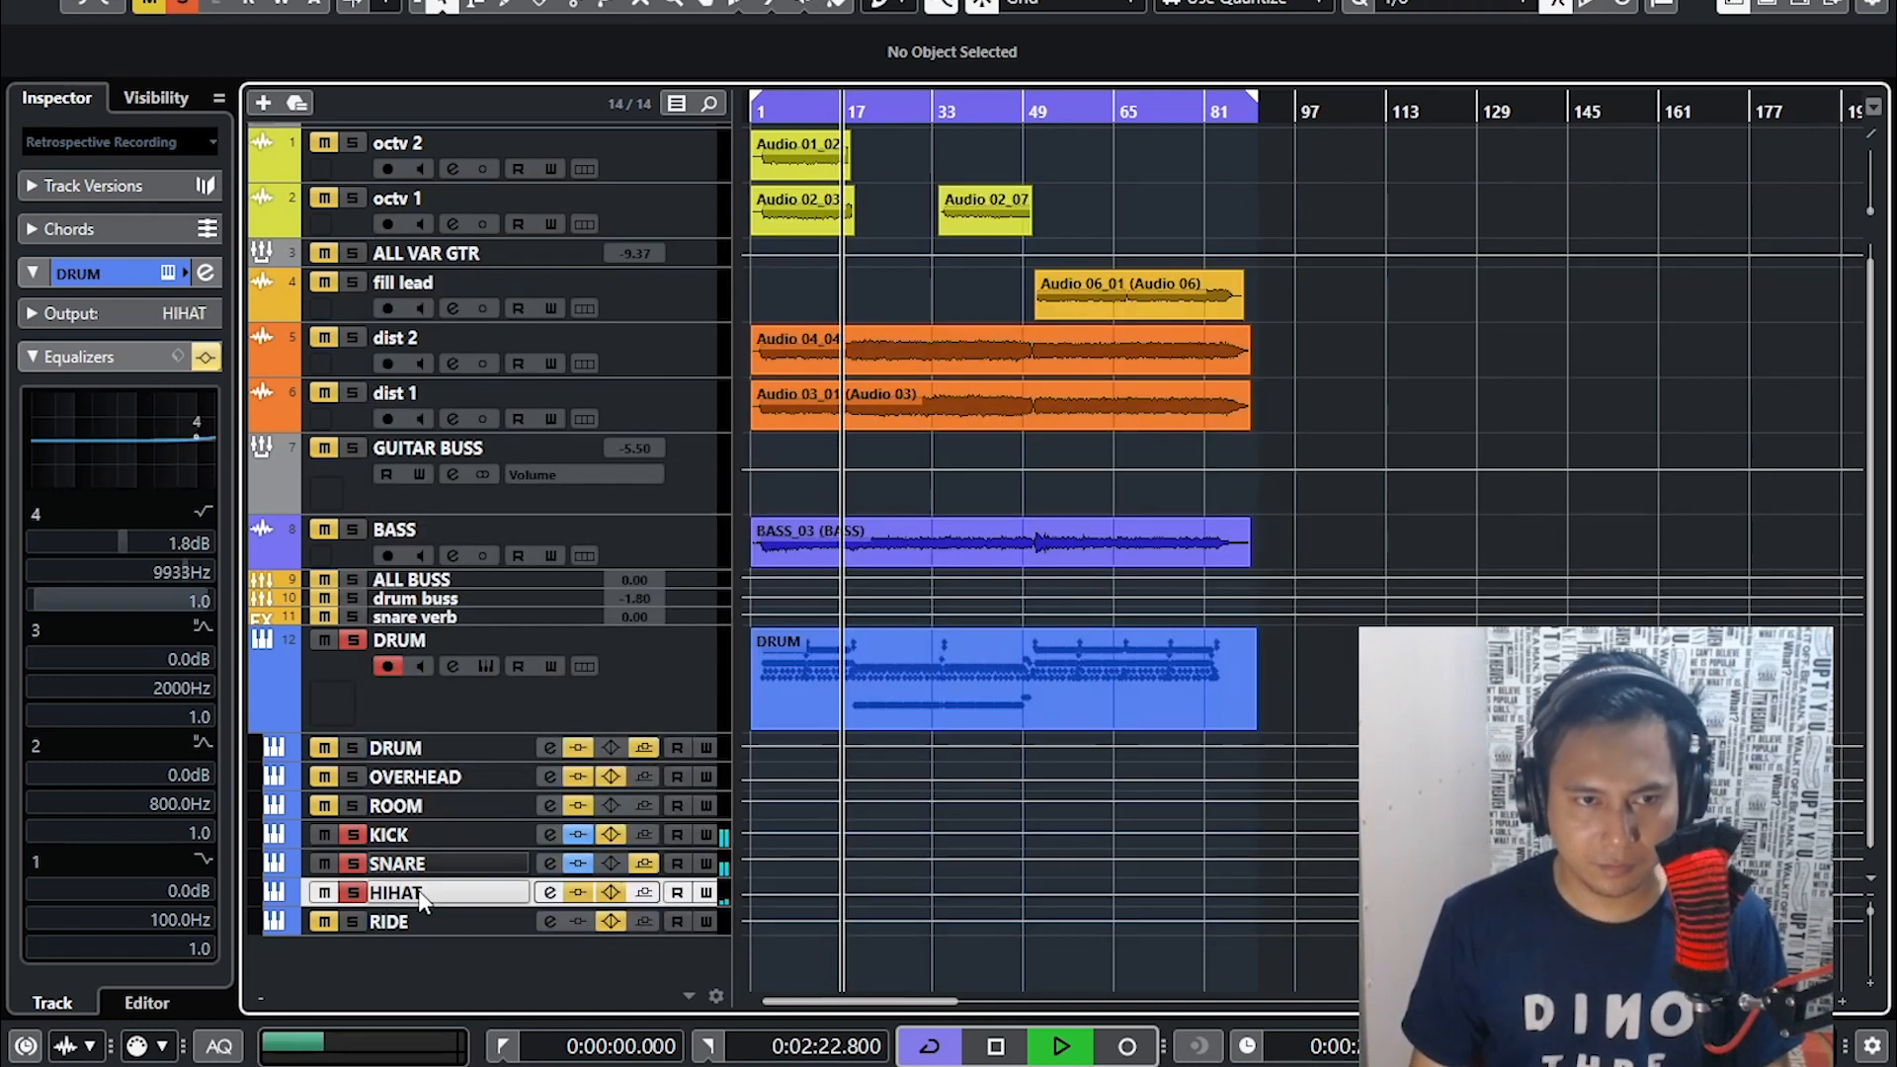
left_click(206, 273)
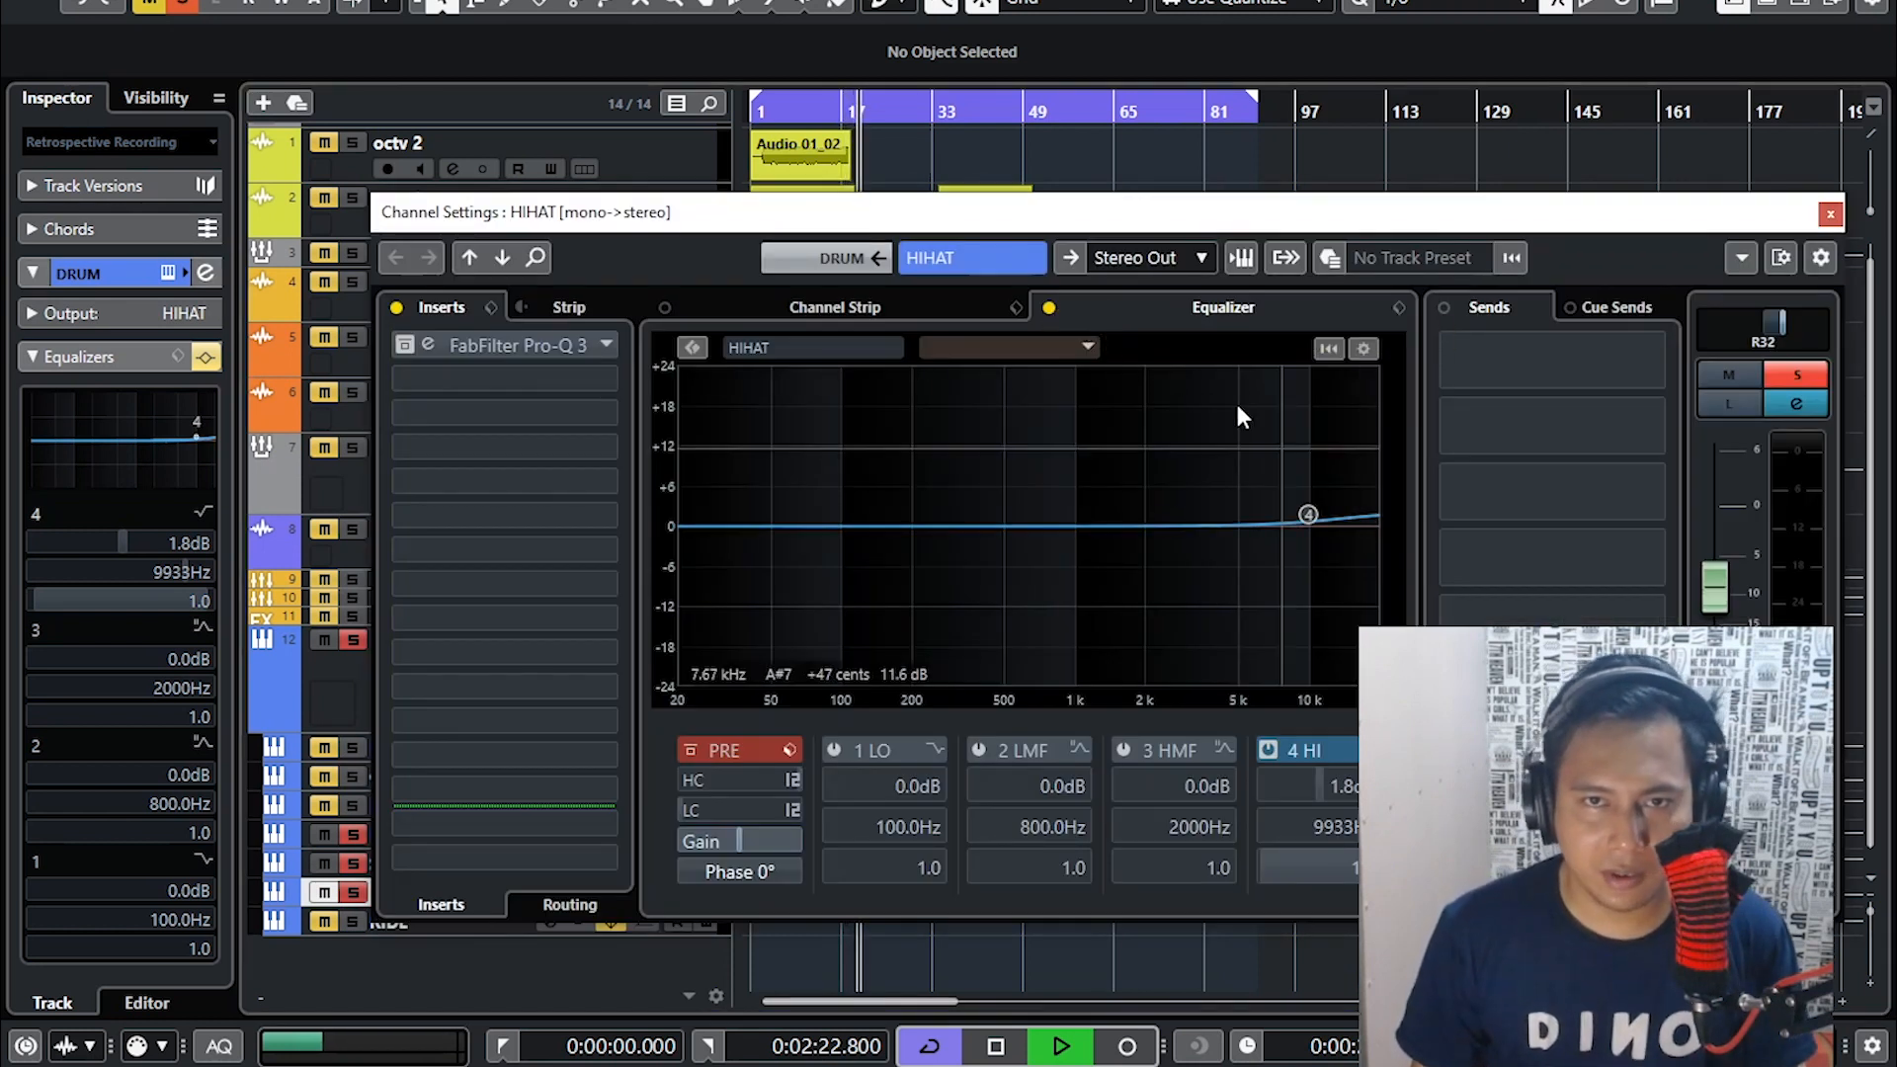
left_click(1049, 306)
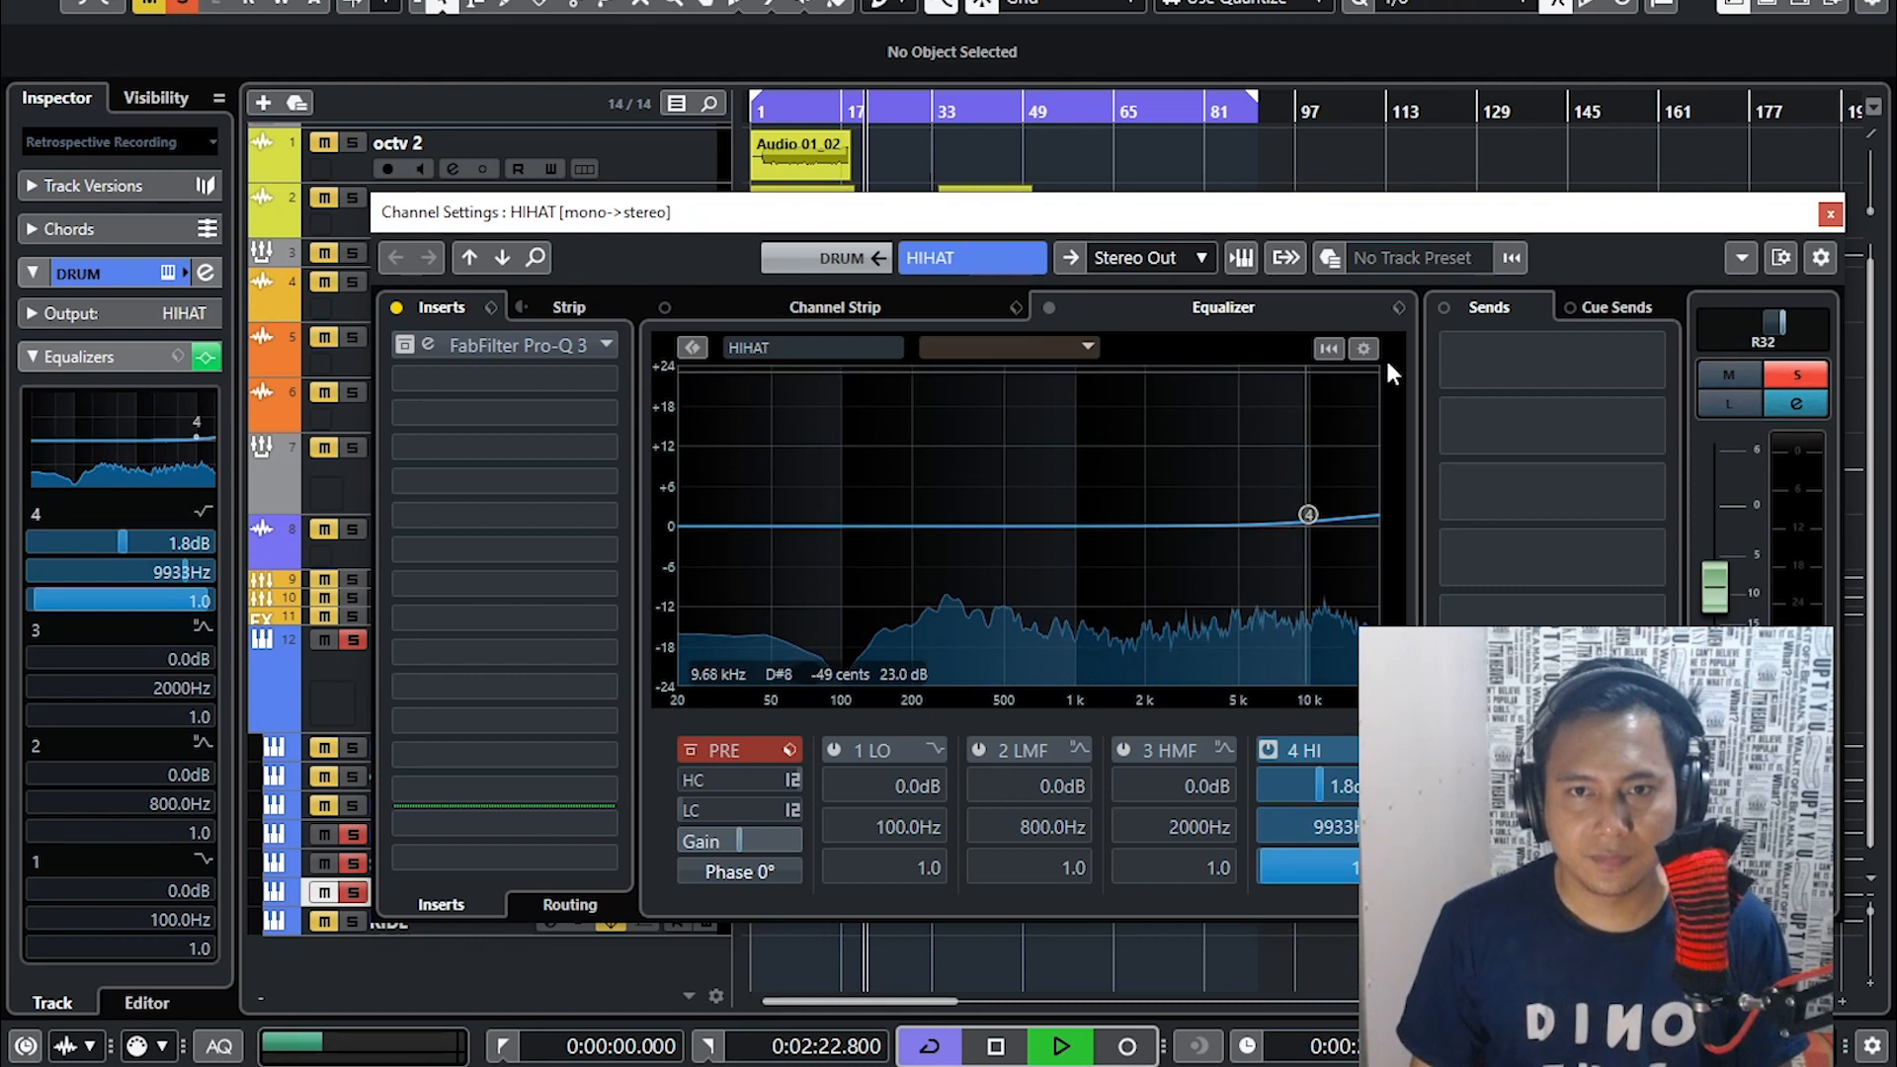
left_click(1830, 213)
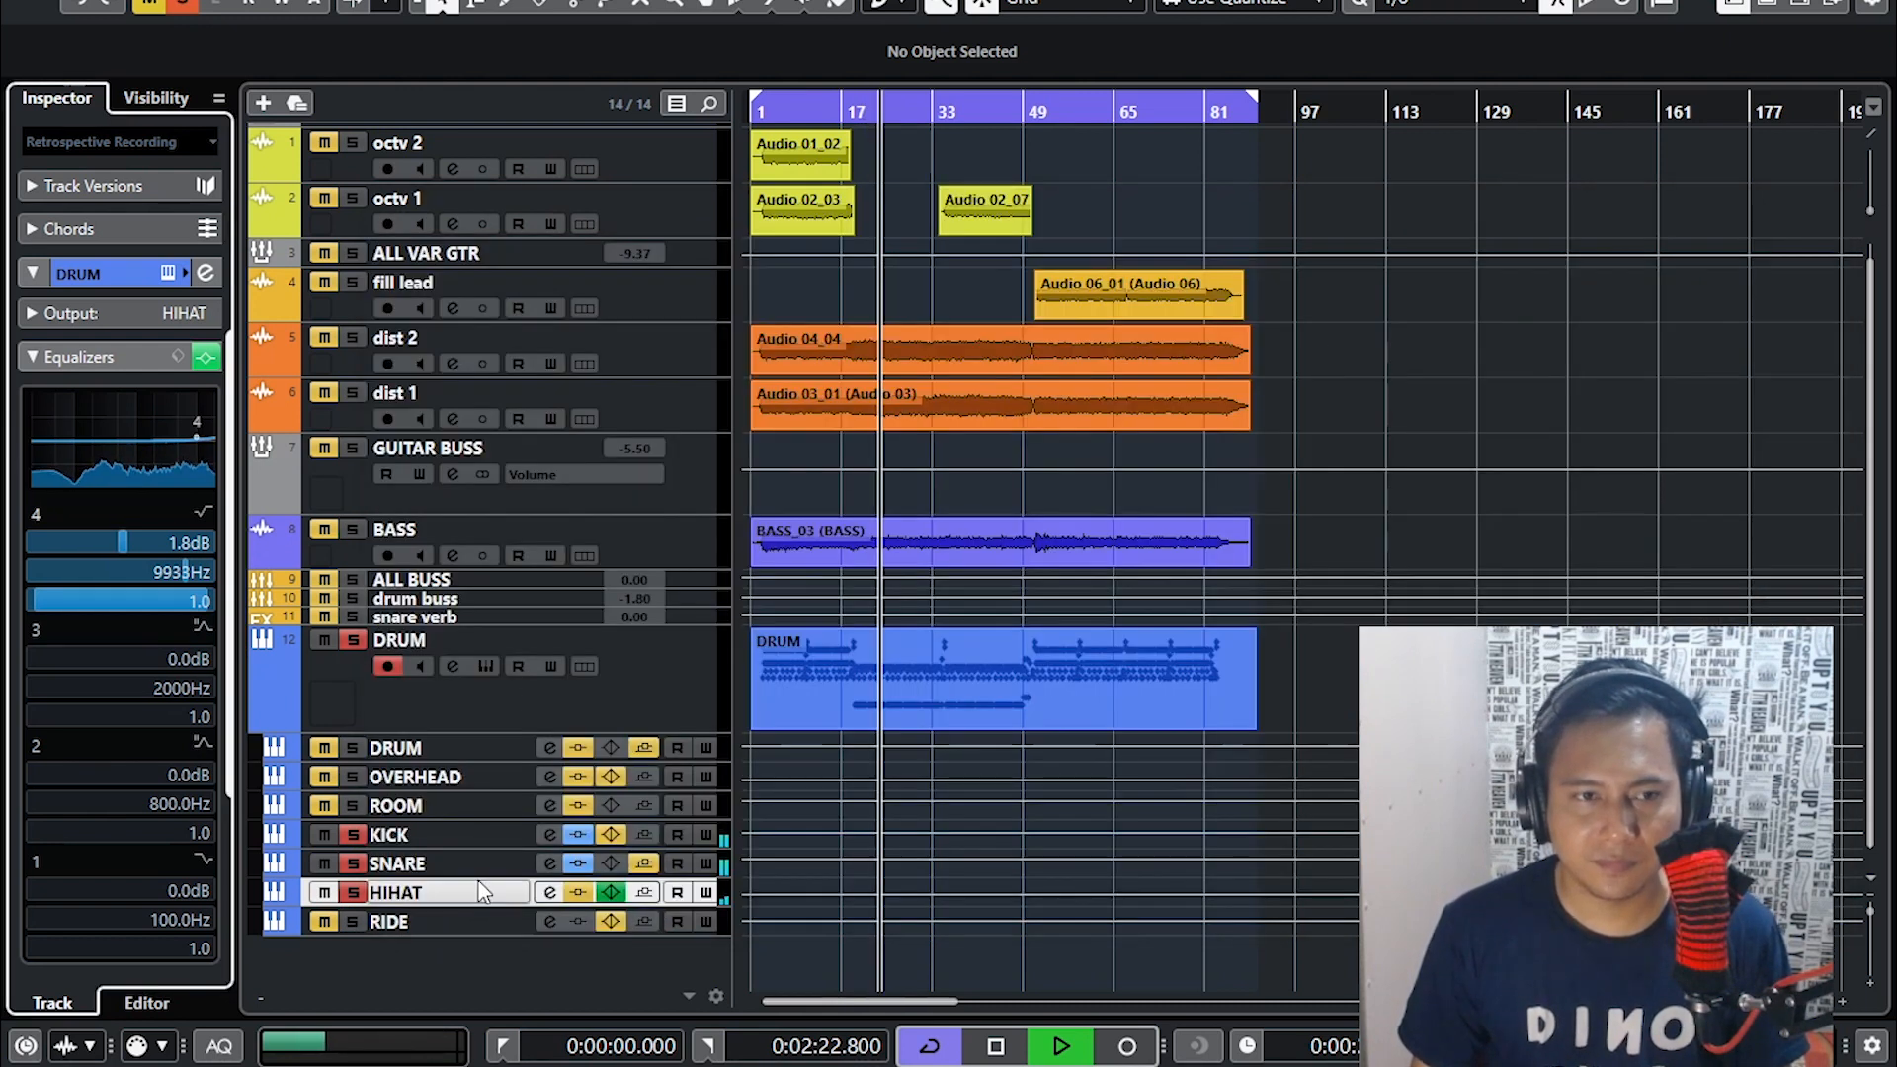
- Show the HIHAT channel's audio inserts, activate its FabFilter Pro-Q 3 insert and open the plug-in editor
left_click(99, 356)
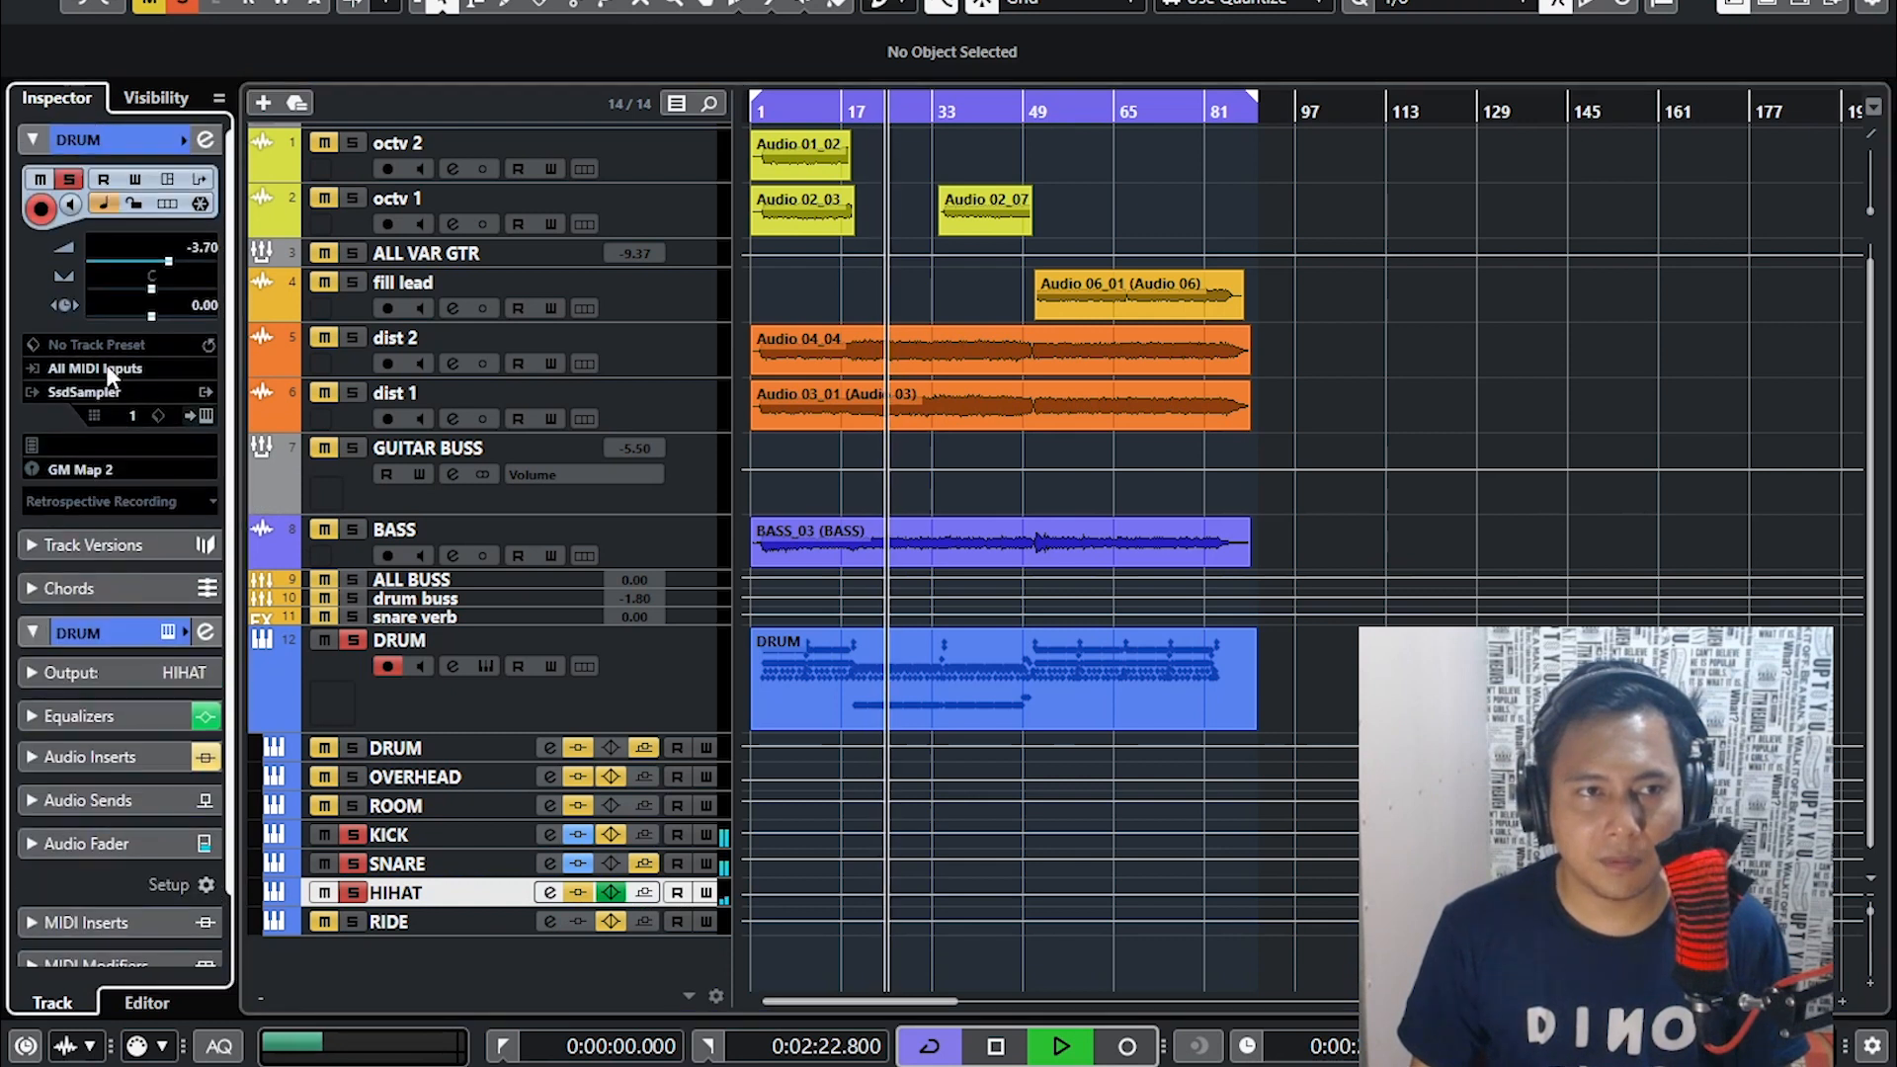
left_click(165, 754)
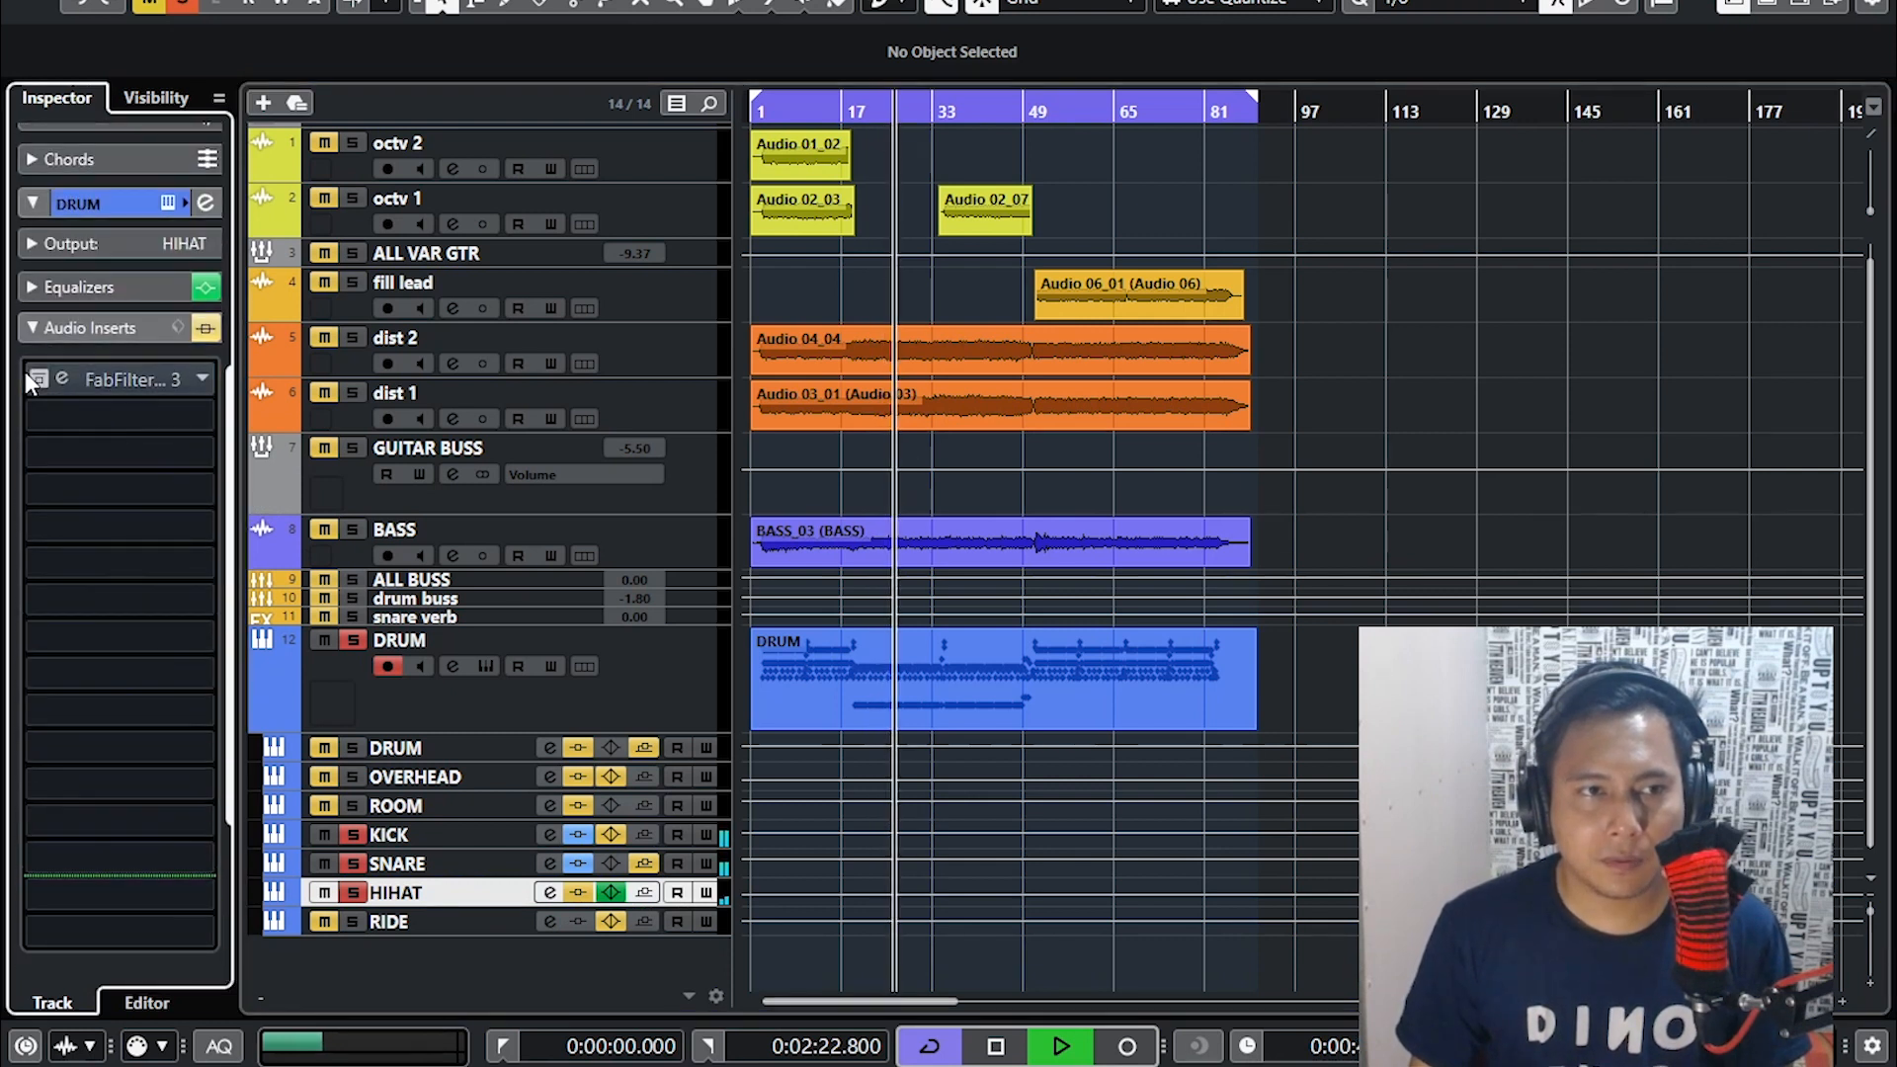
left_click(61, 373)
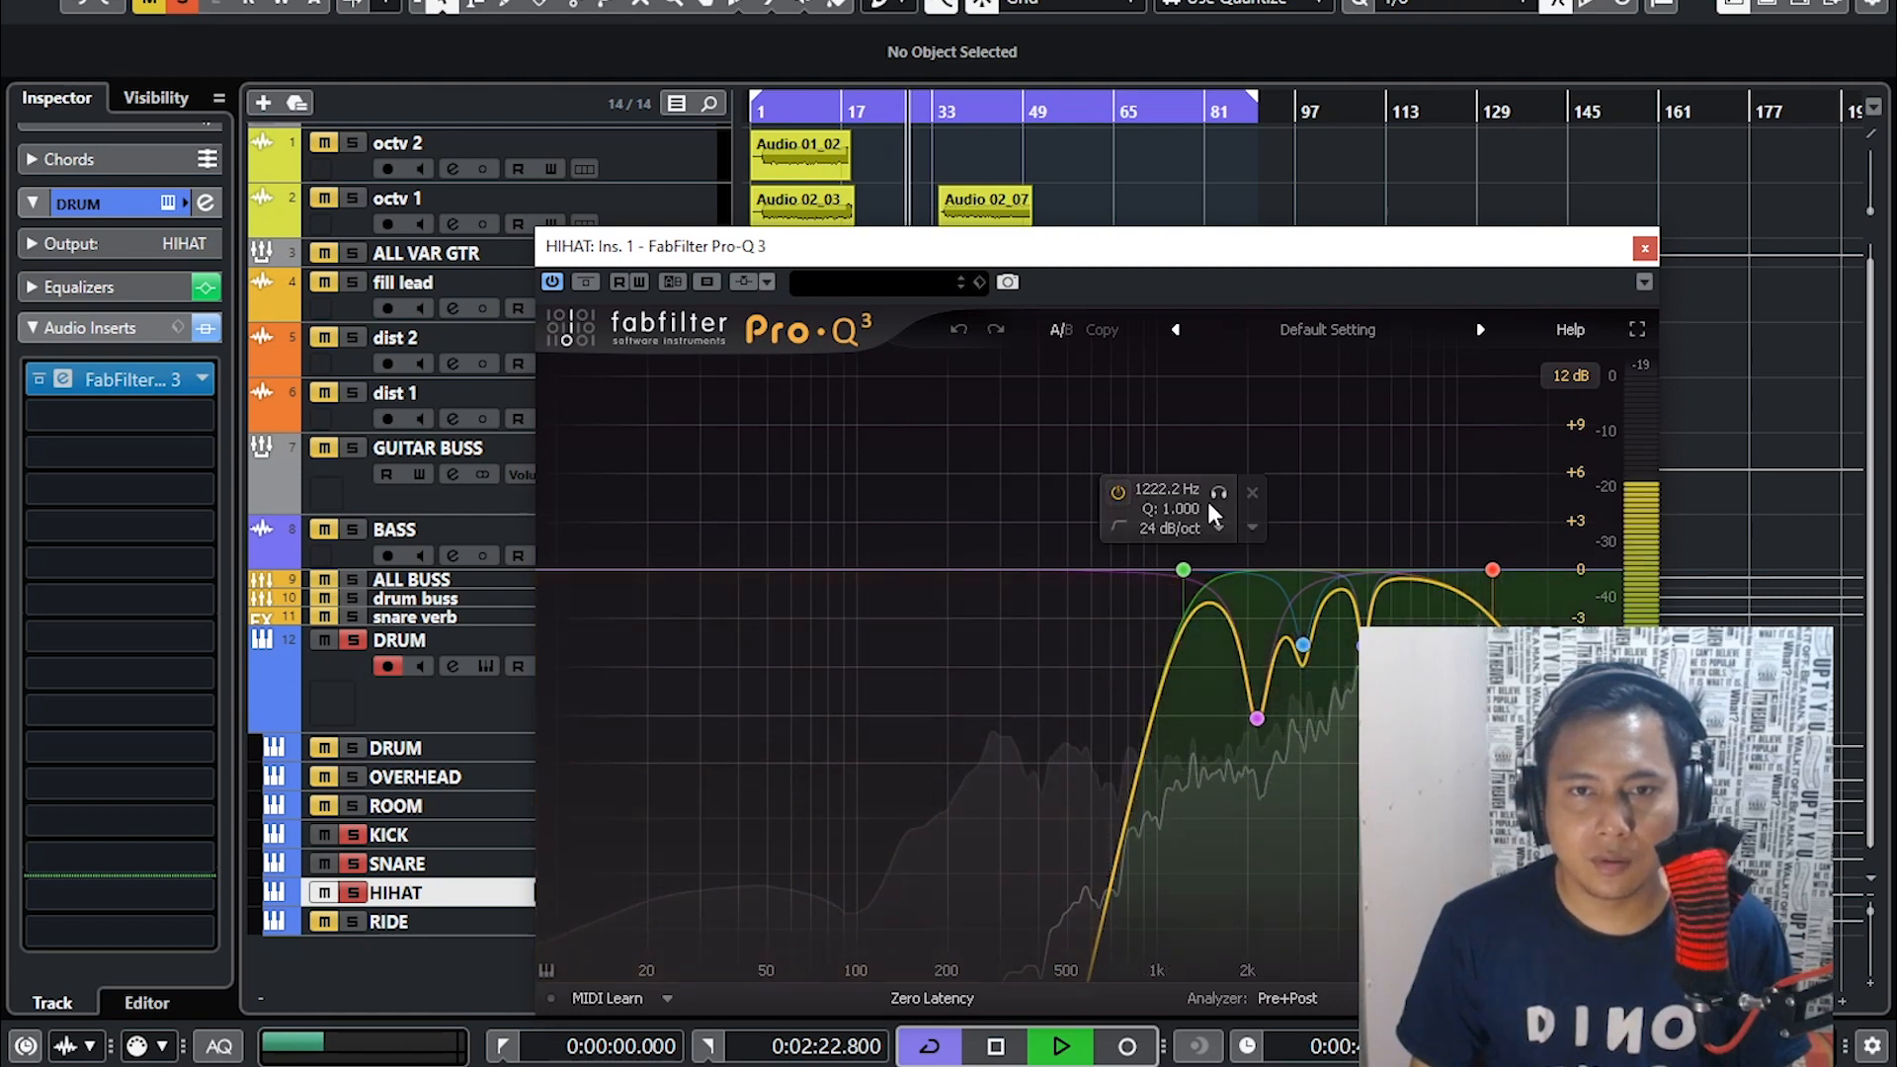
- Solo the 1222.2 Hz low cut to hear it alone, then release it and close the Pro-Q 3 editor
left_click(1216, 491)
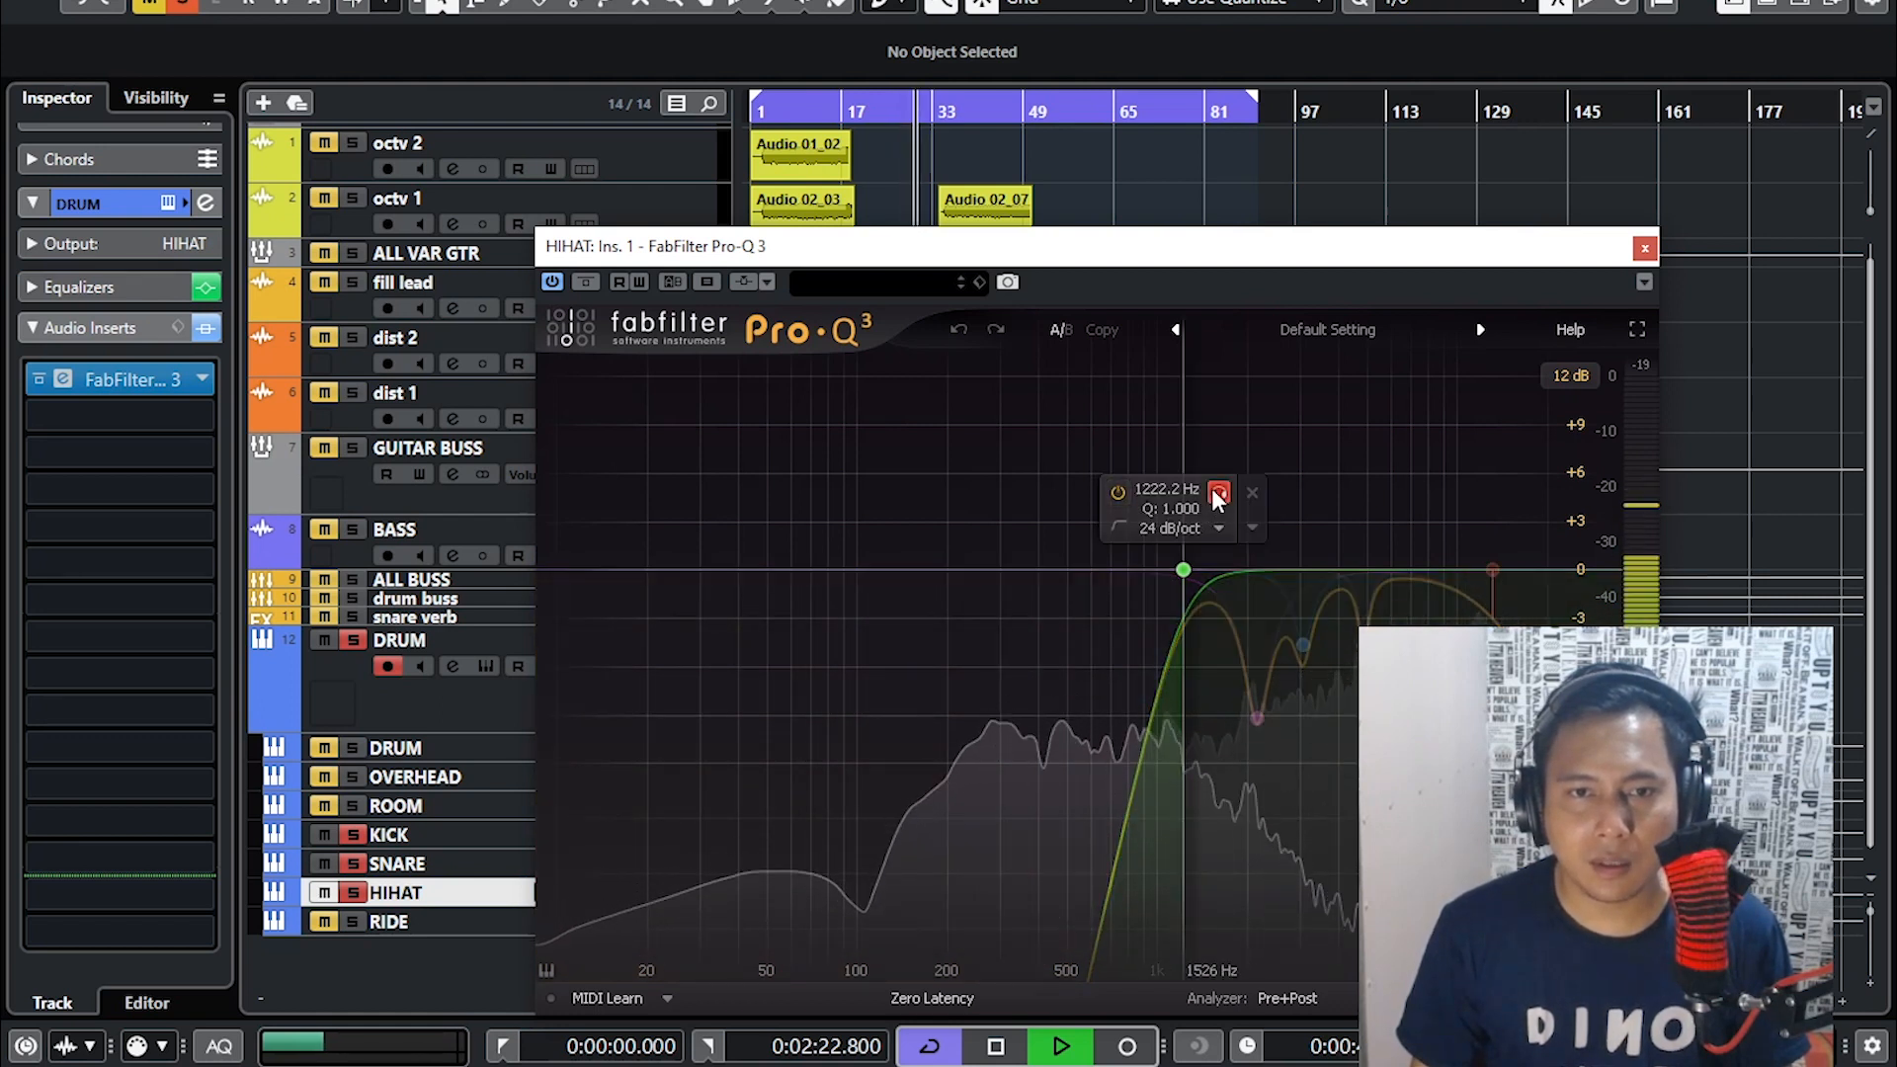
left_click(1216, 491)
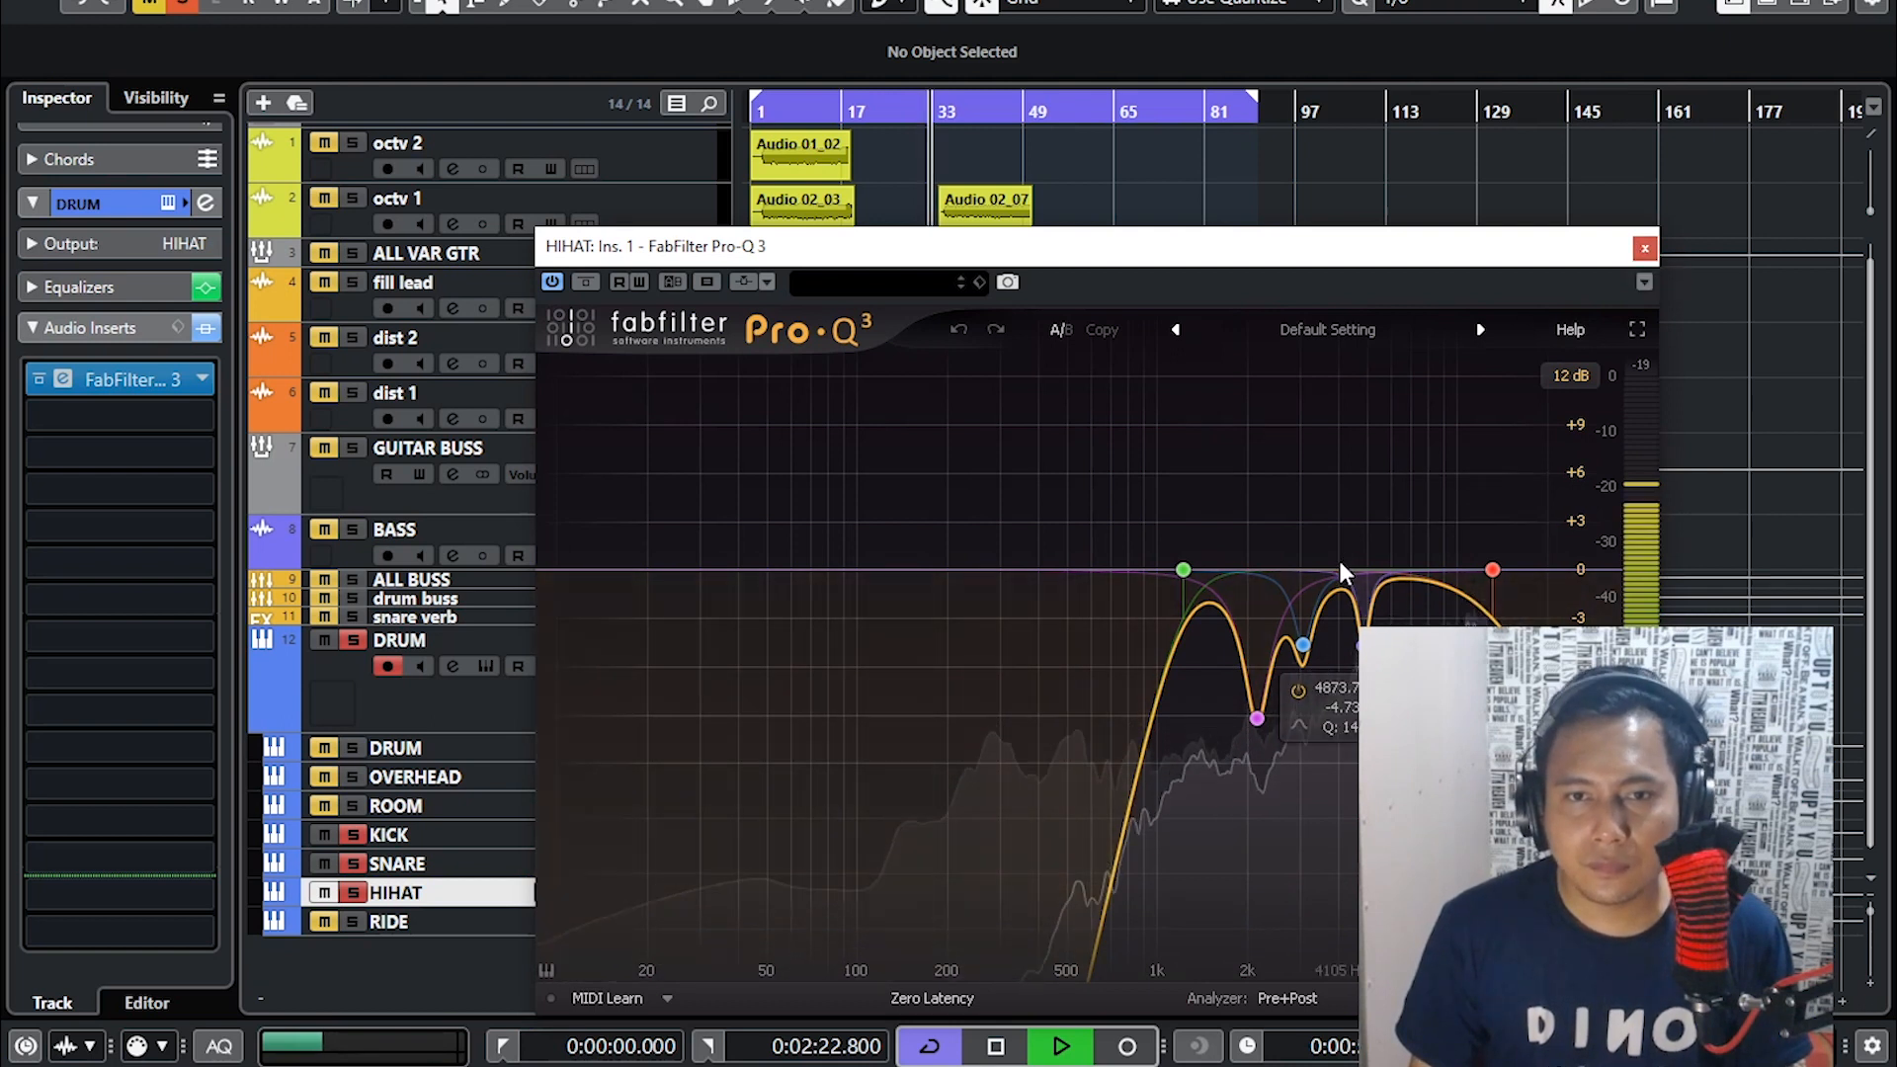
left_click(1644, 248)
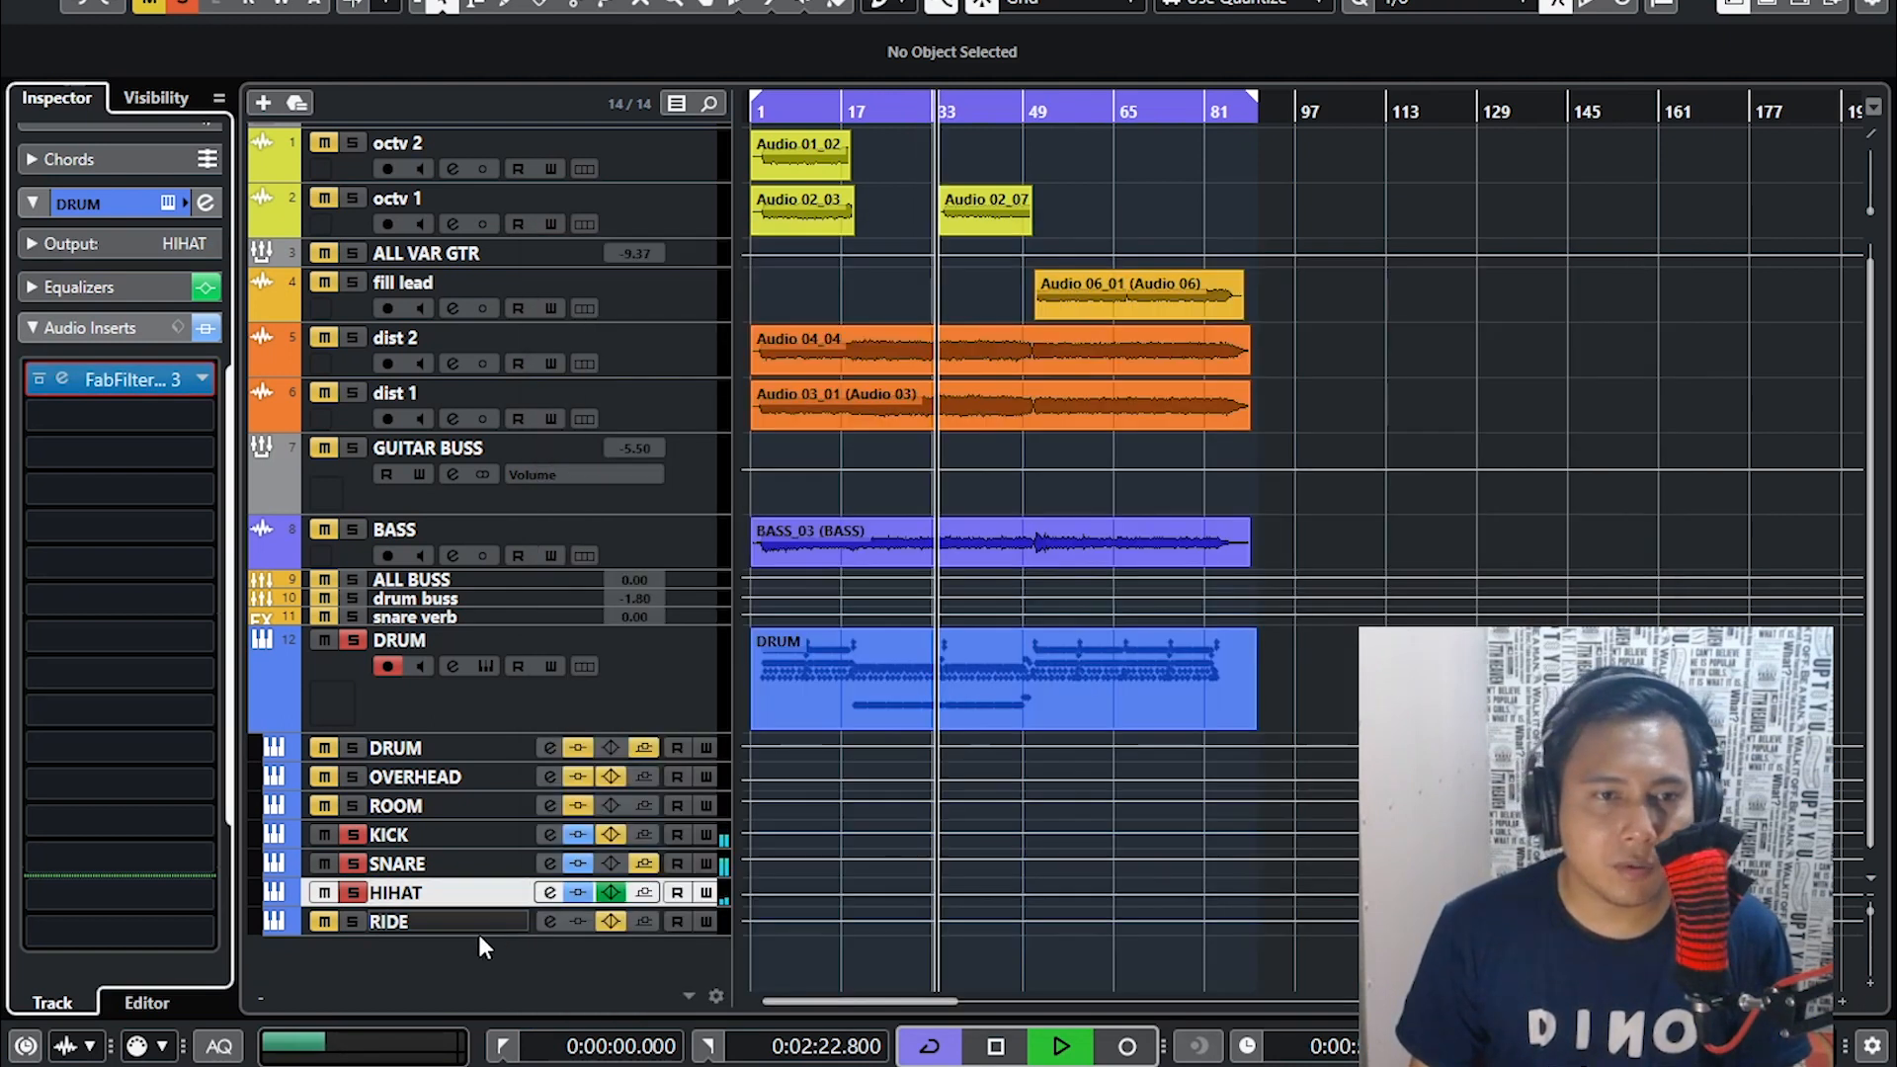
- Solo the RIDE channel, show its channel settings with the equalizer active and restart playback near the song's beginning
left_click(353, 921)
left_click(421, 921)
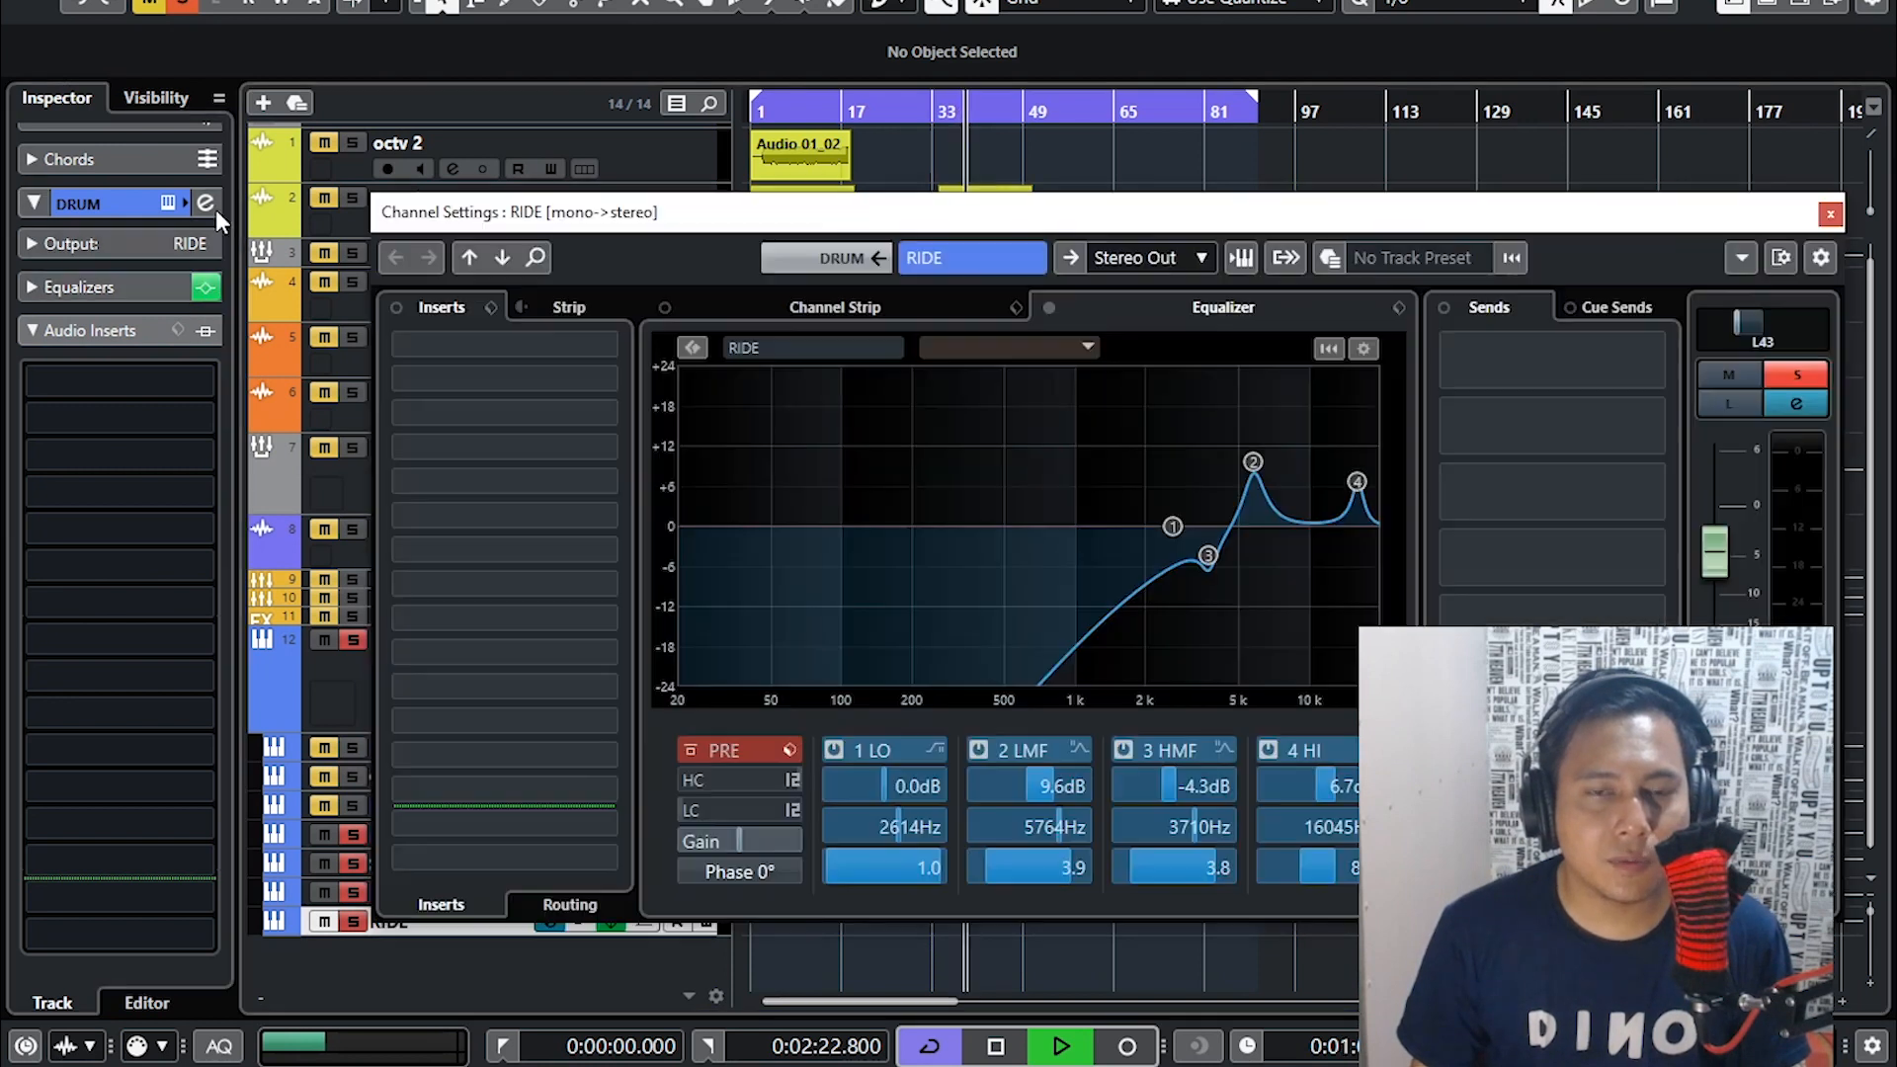
left_click(207, 203)
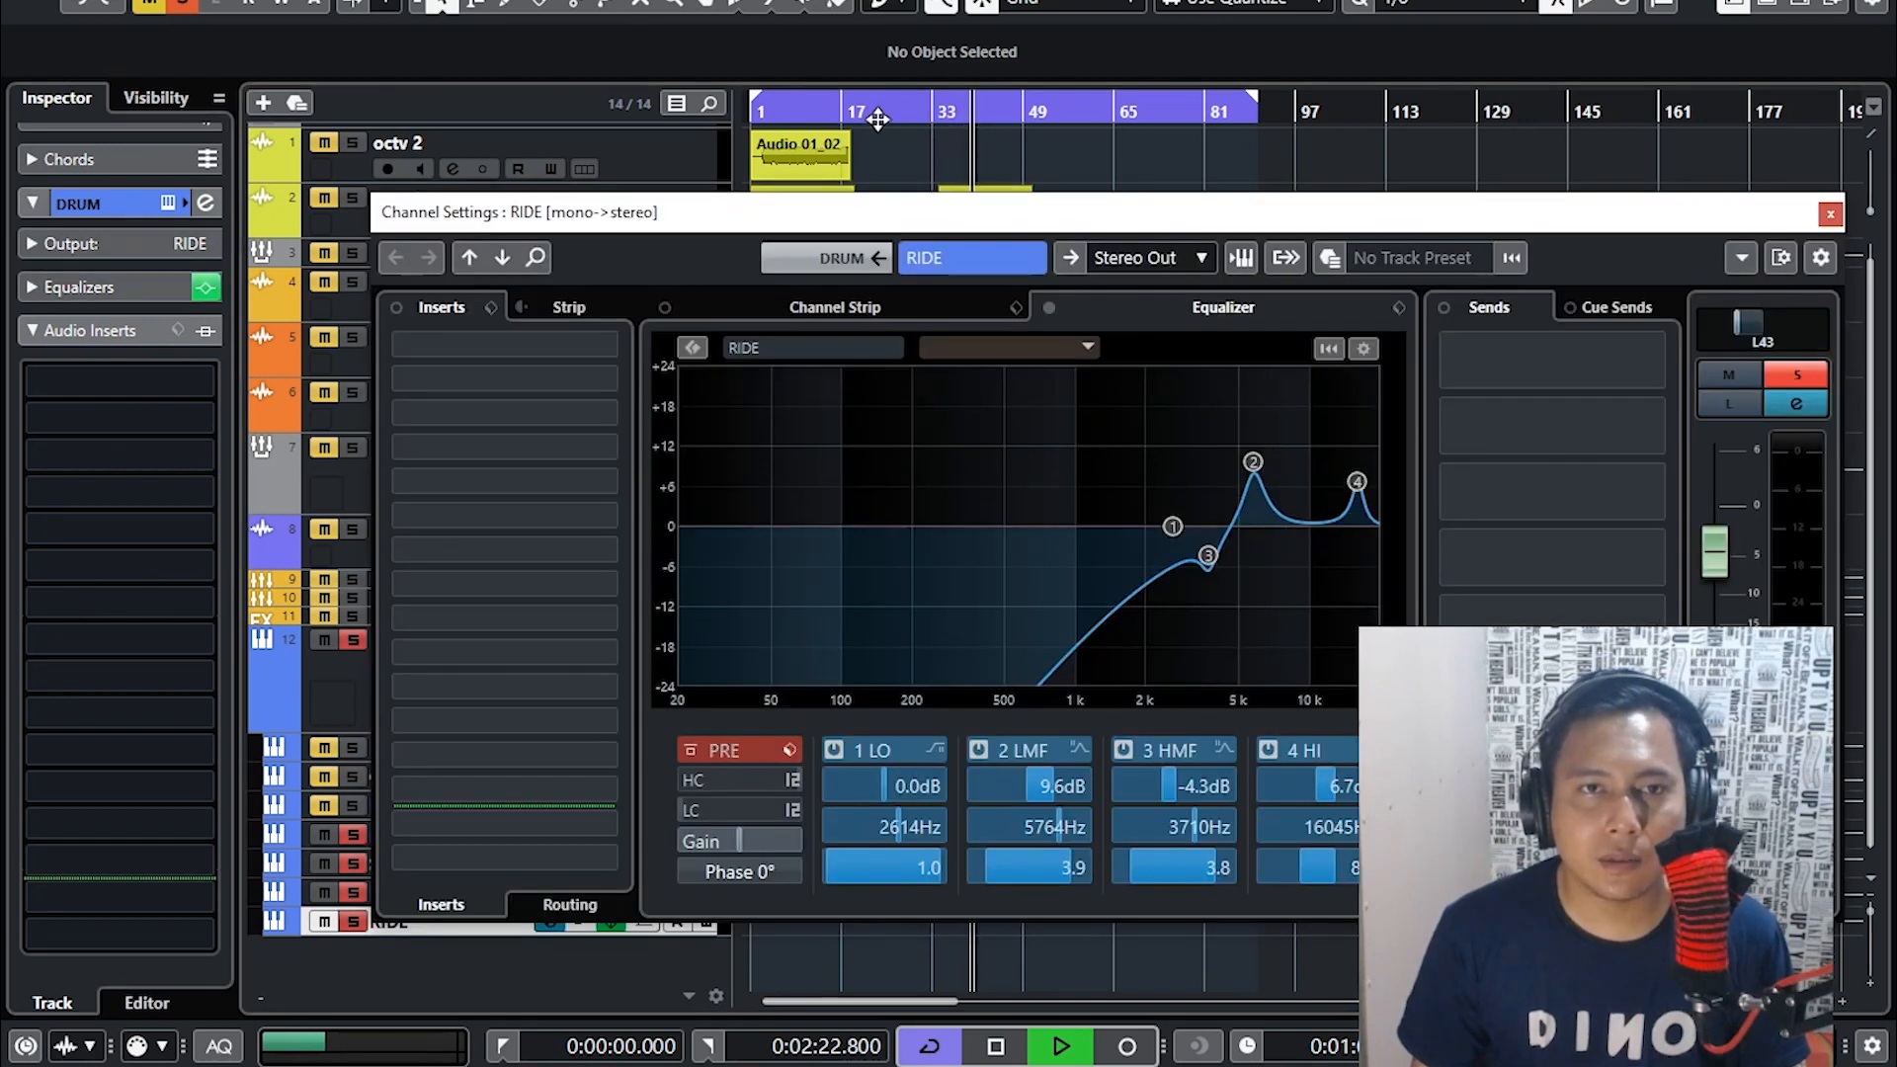
left_click(784, 111)
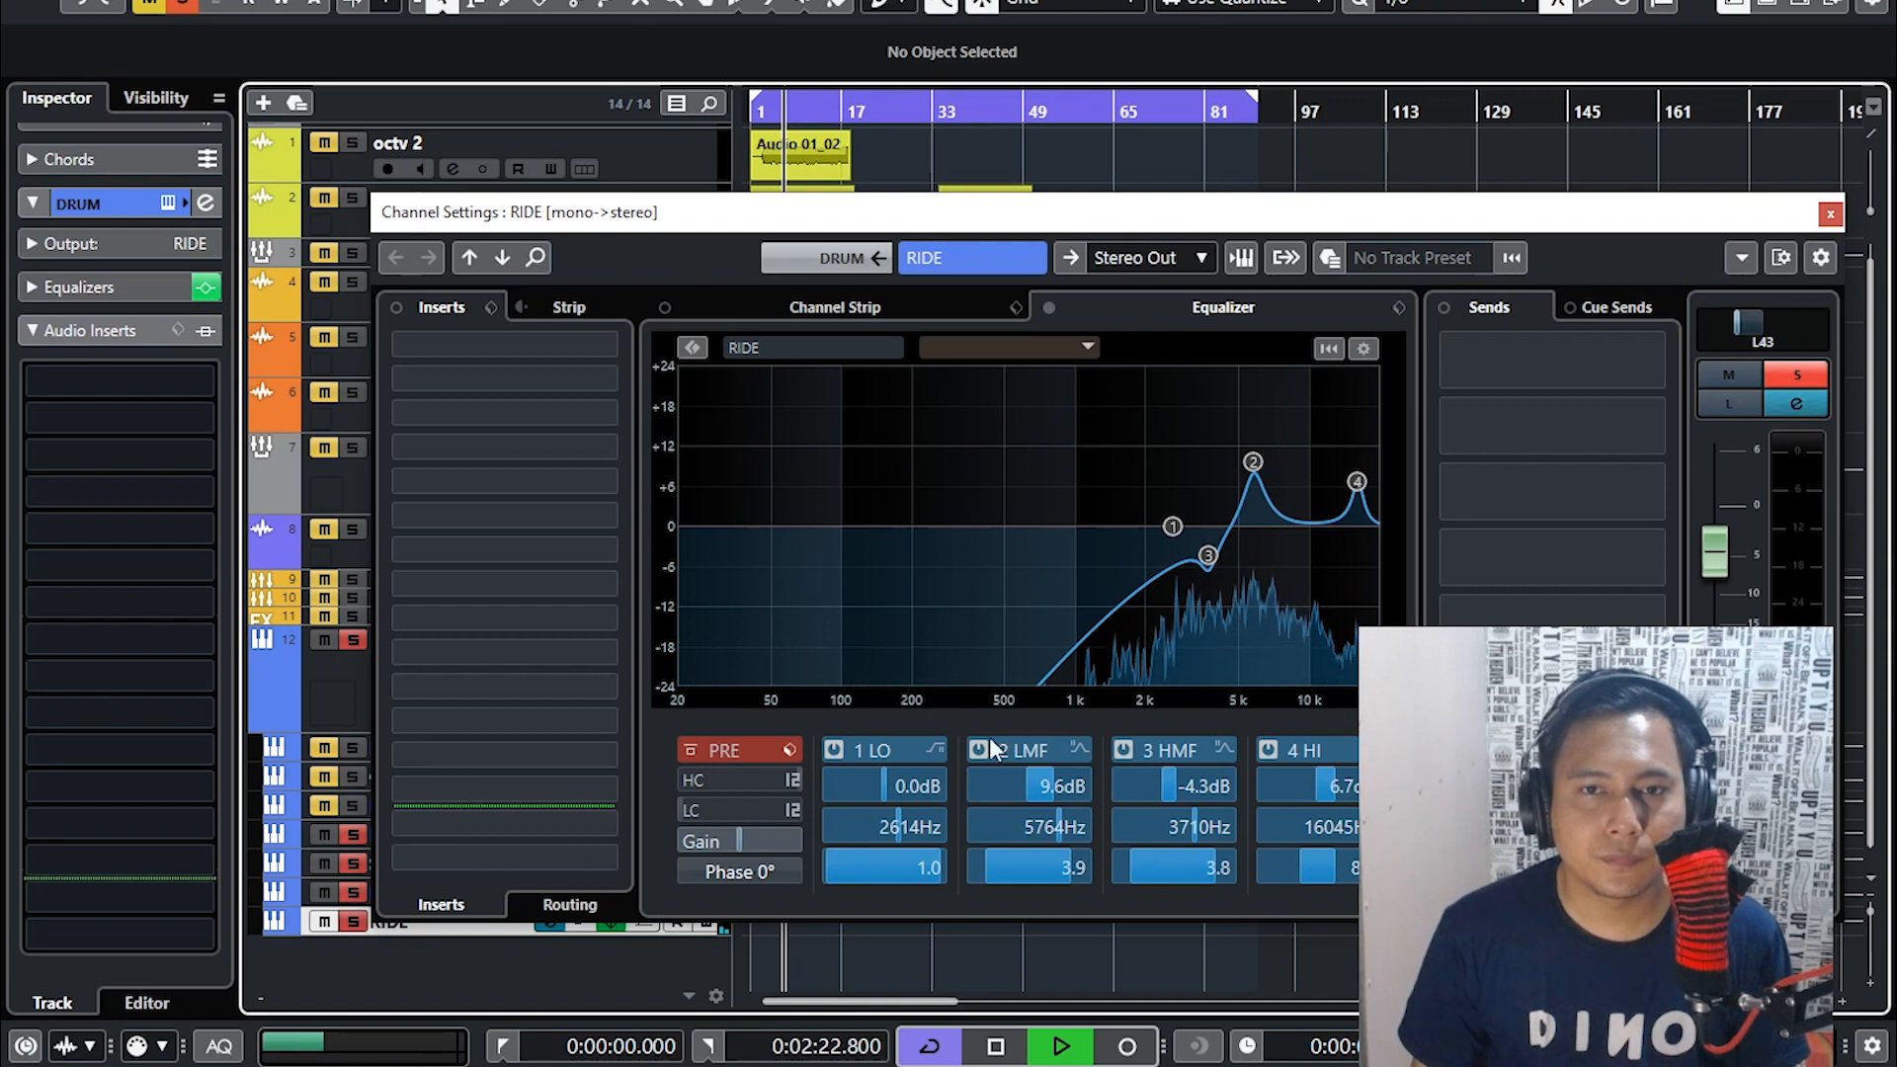
- Take the kick, snare and hi-hat channels out of solo so only RIDE plays, and return to the RIDE channel settings
left_click(327, 899)
left_click(326, 866)
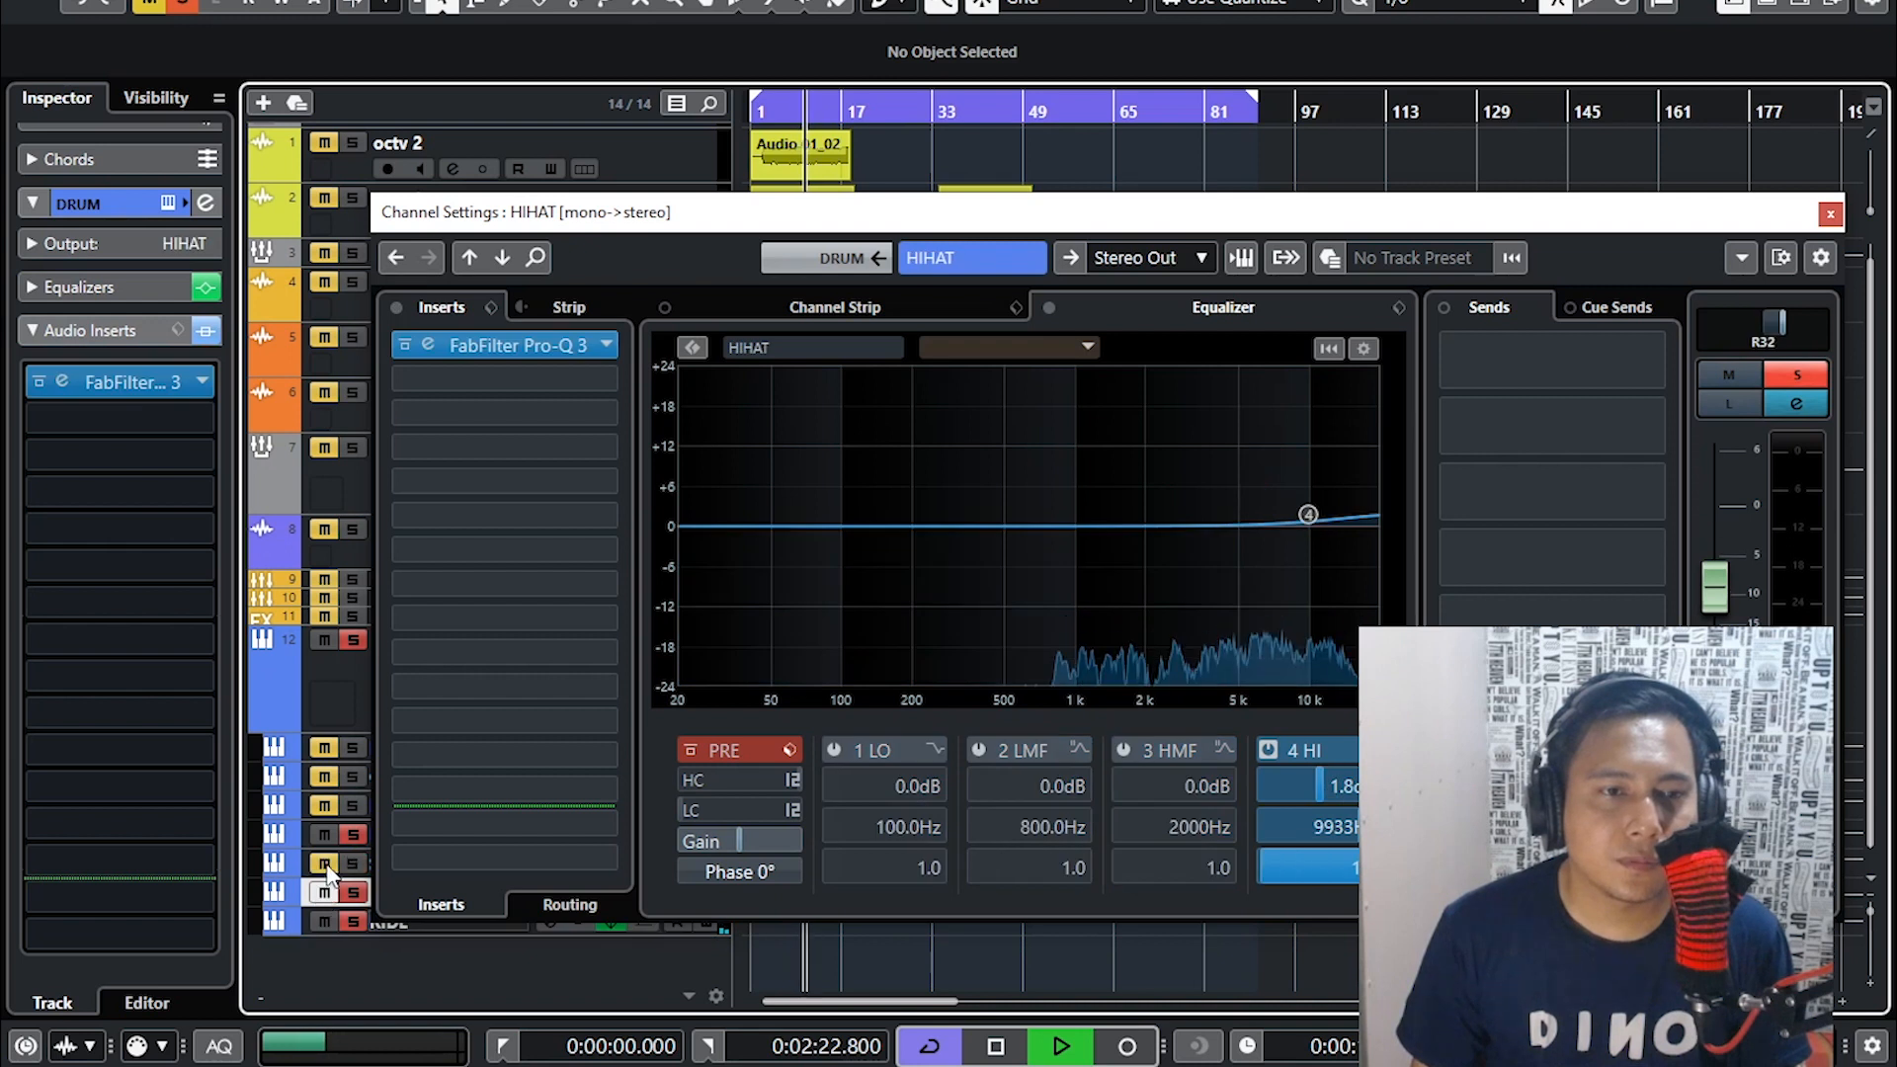
left_click(325, 892)
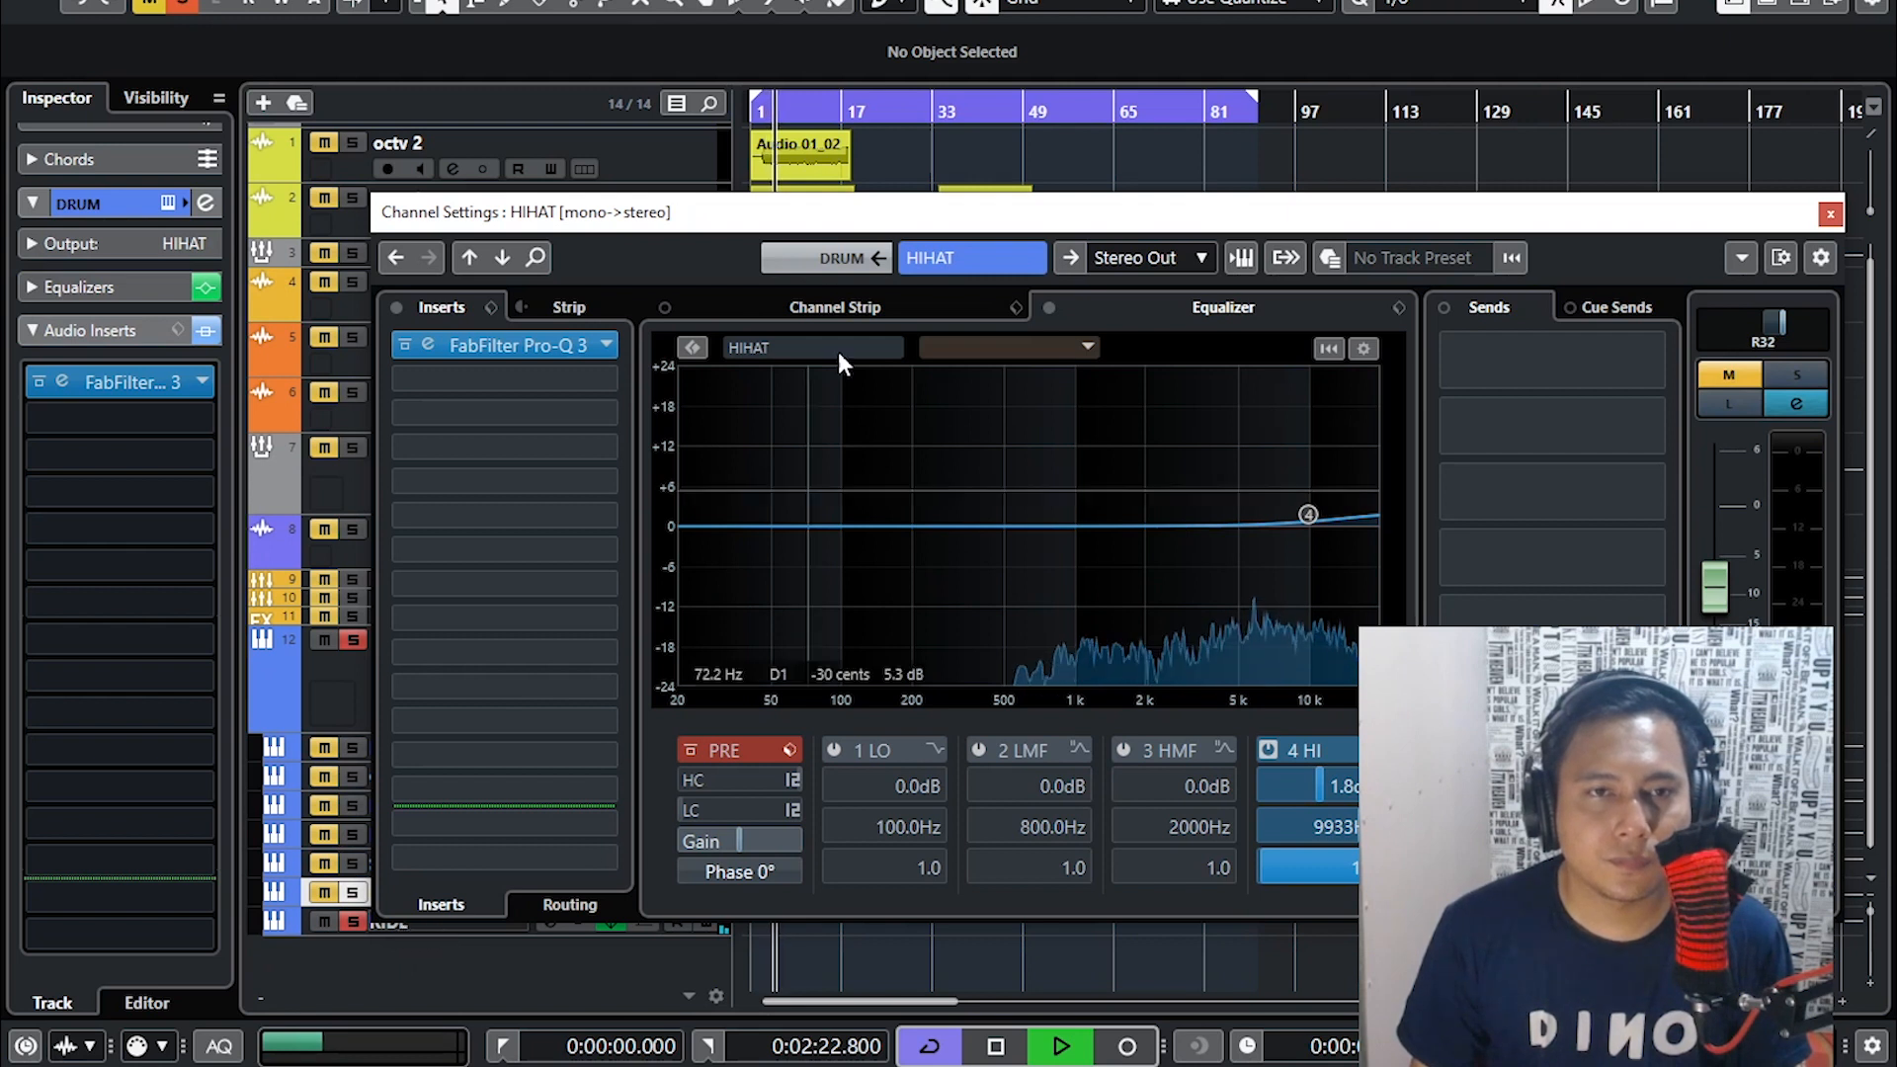
left_click_drag(799, 196, 828, 115)
left_click(444, 921)
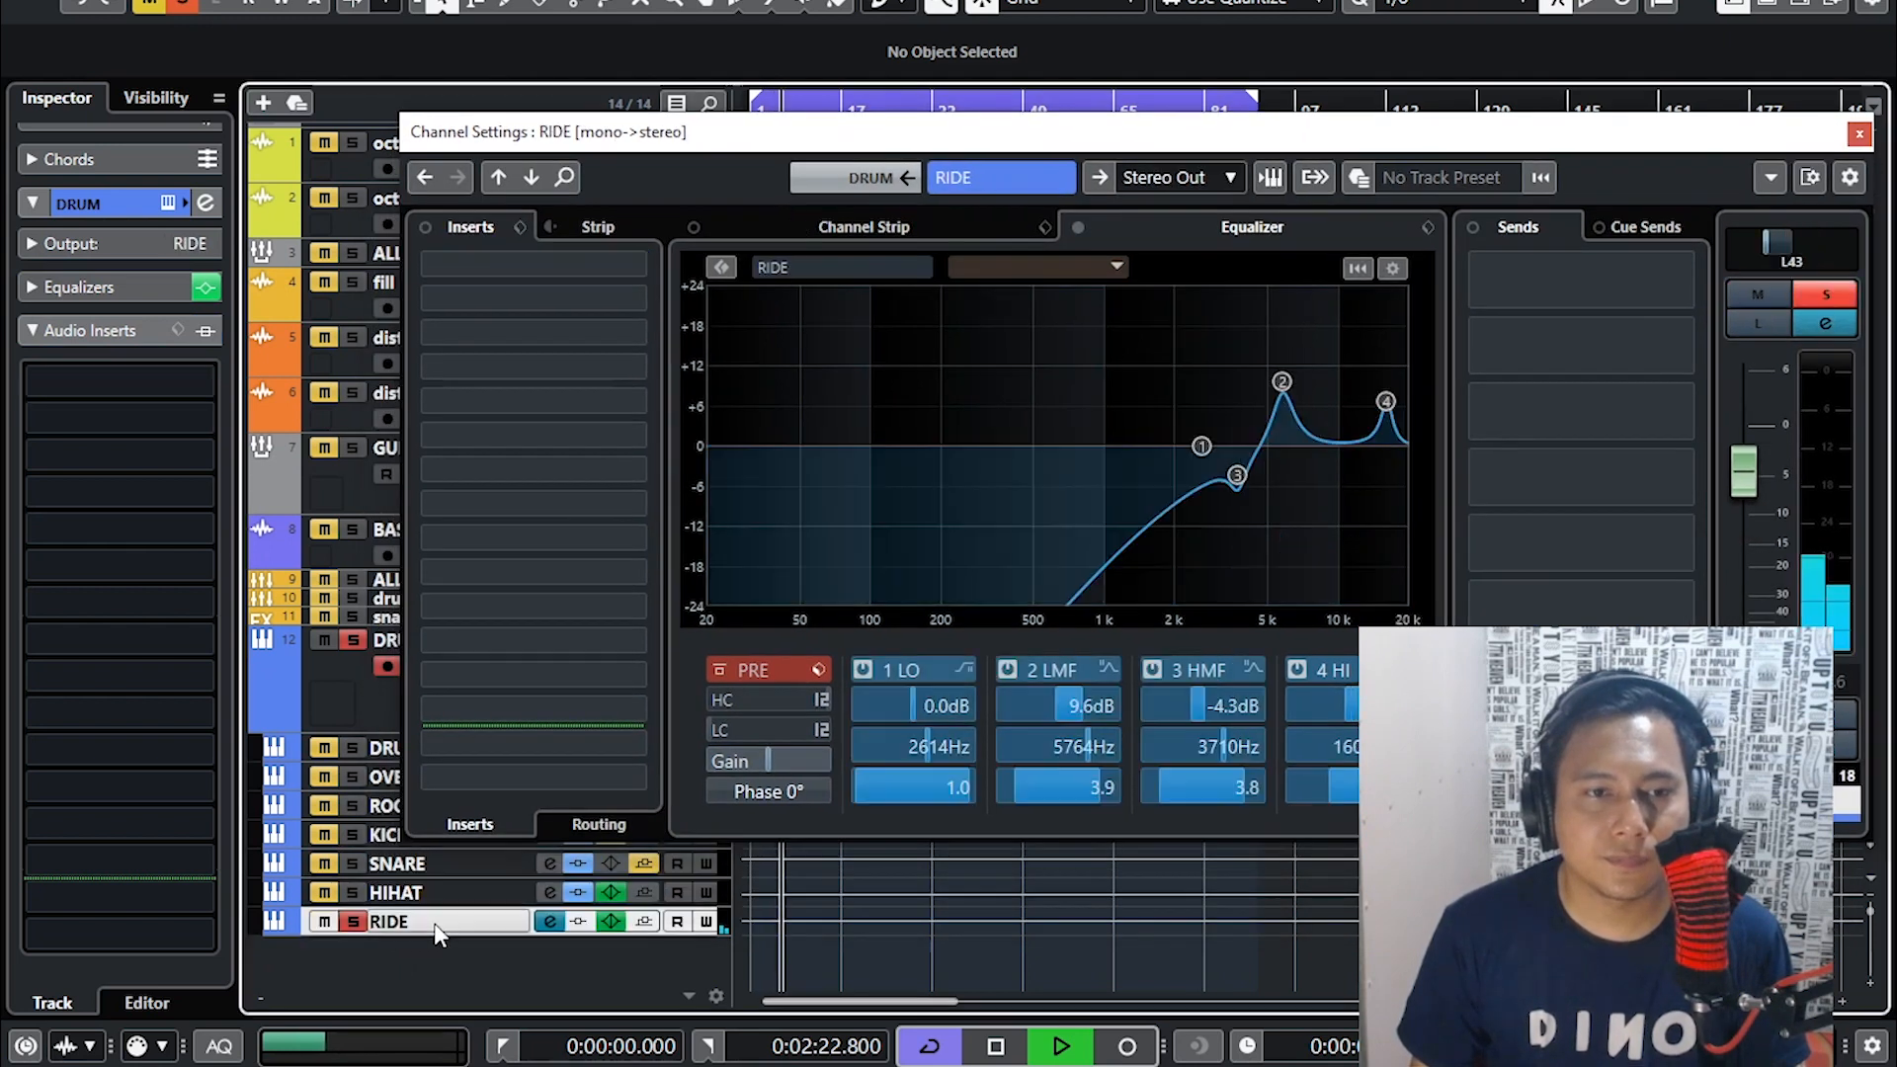
- Switch off the ride equalizer's 3 HMF, 2 LMF, 4 HI and 1 LO bands in turn to hear the unprocessed sound
left_click(1152, 670)
left_click(1007, 670)
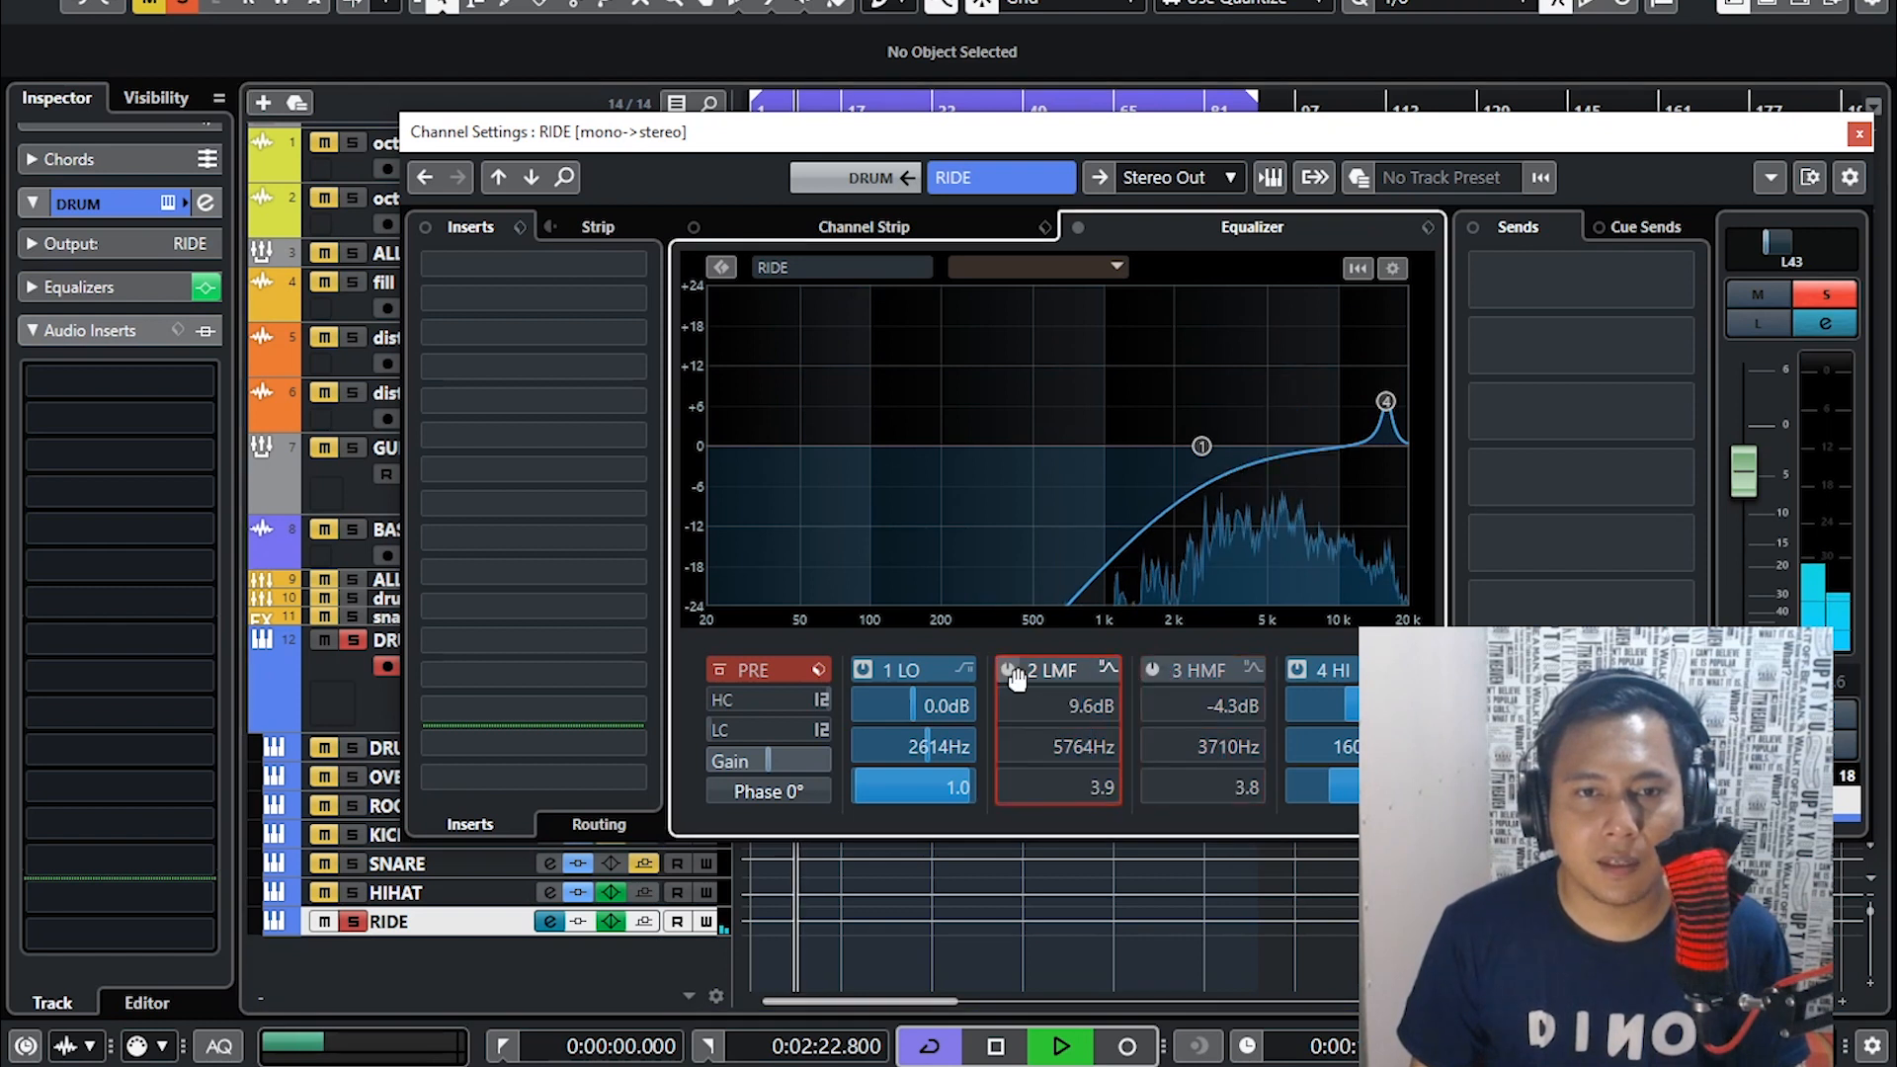
left_click(1296, 670)
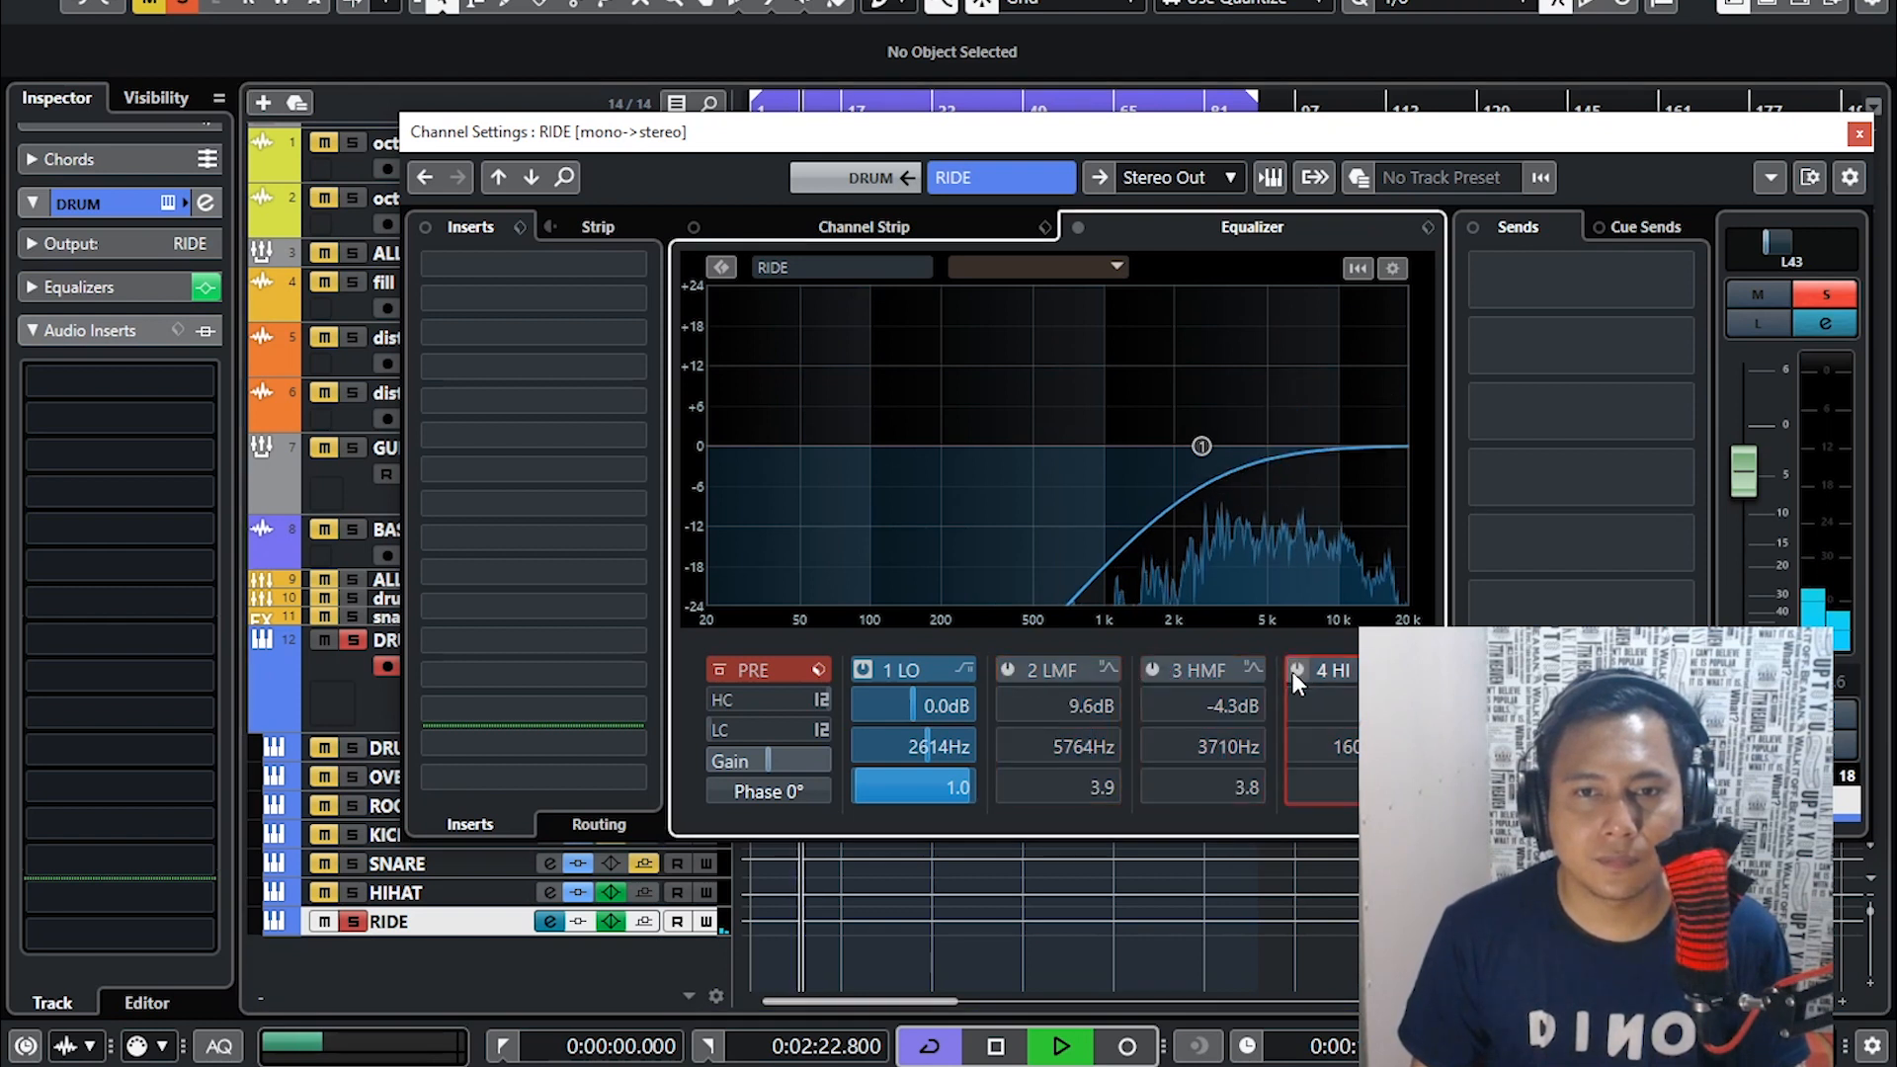
left_click(861, 669)
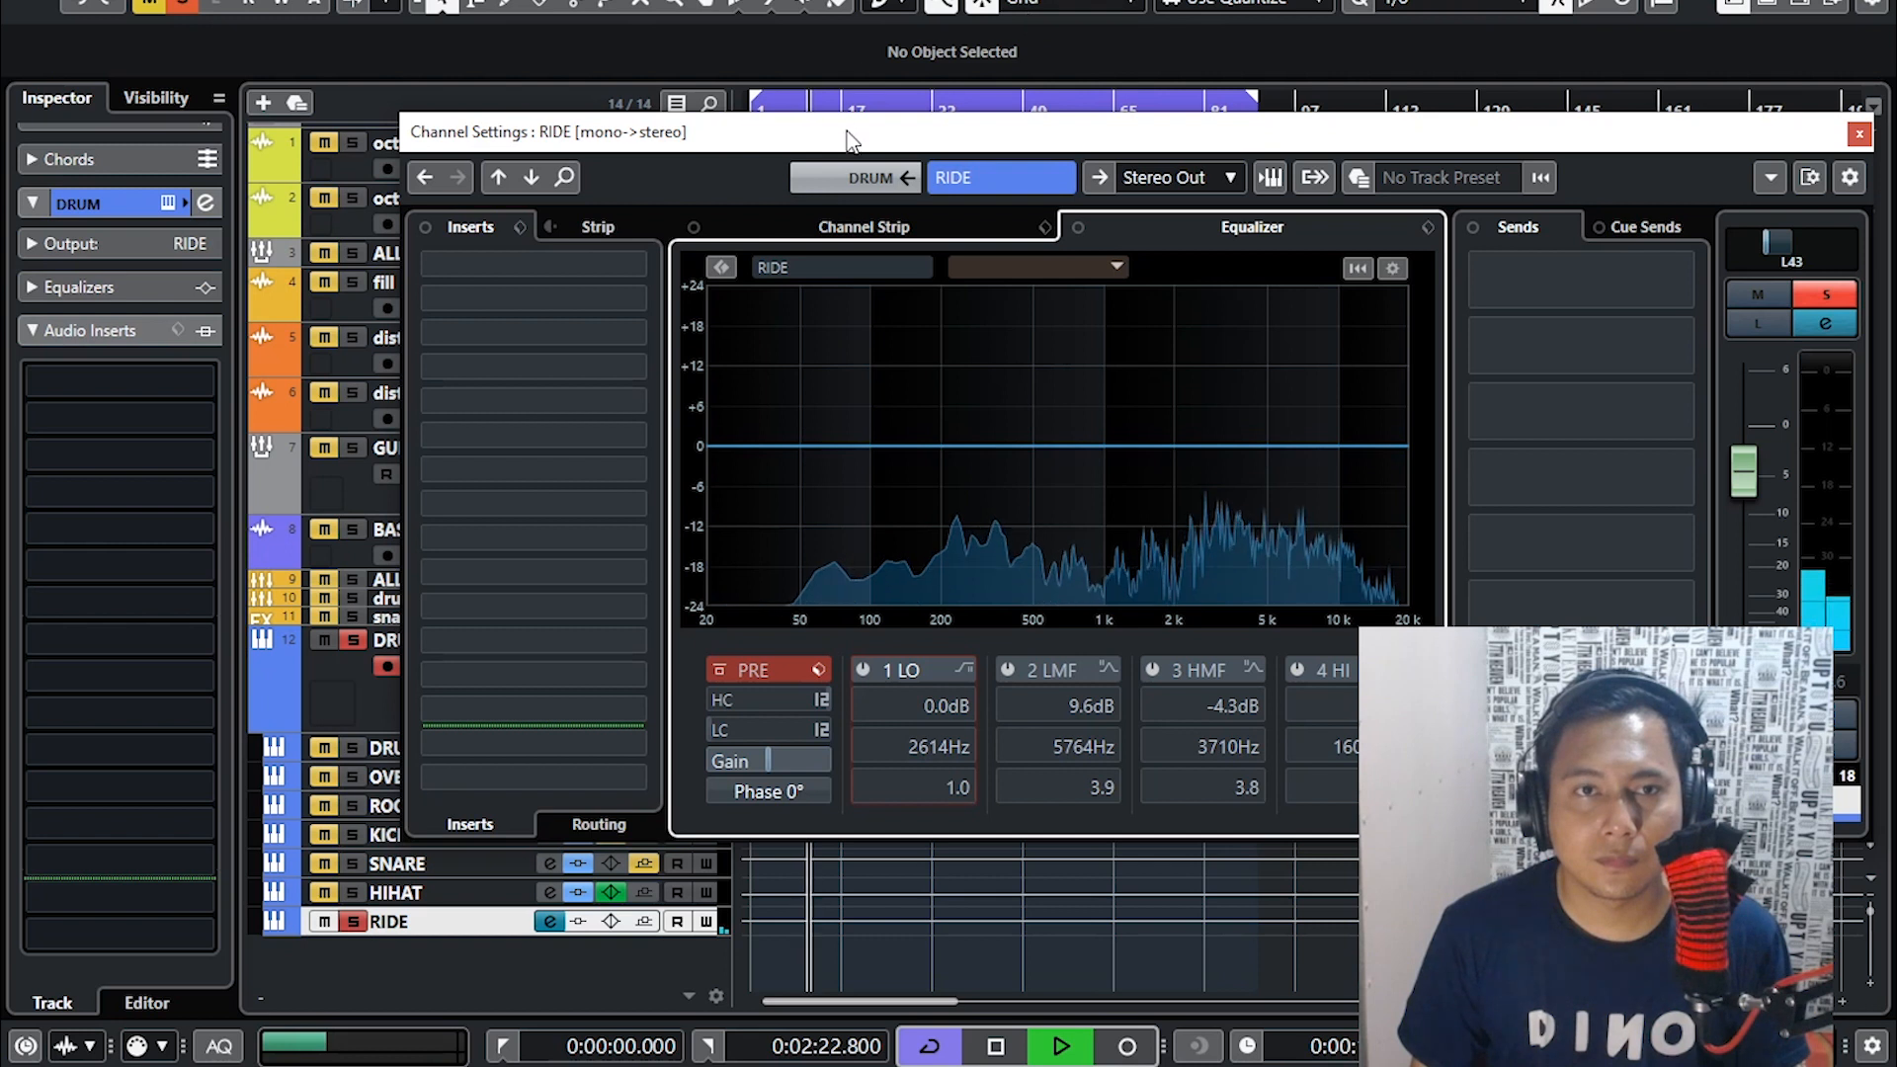
left_click_drag(840, 132, 820, 204)
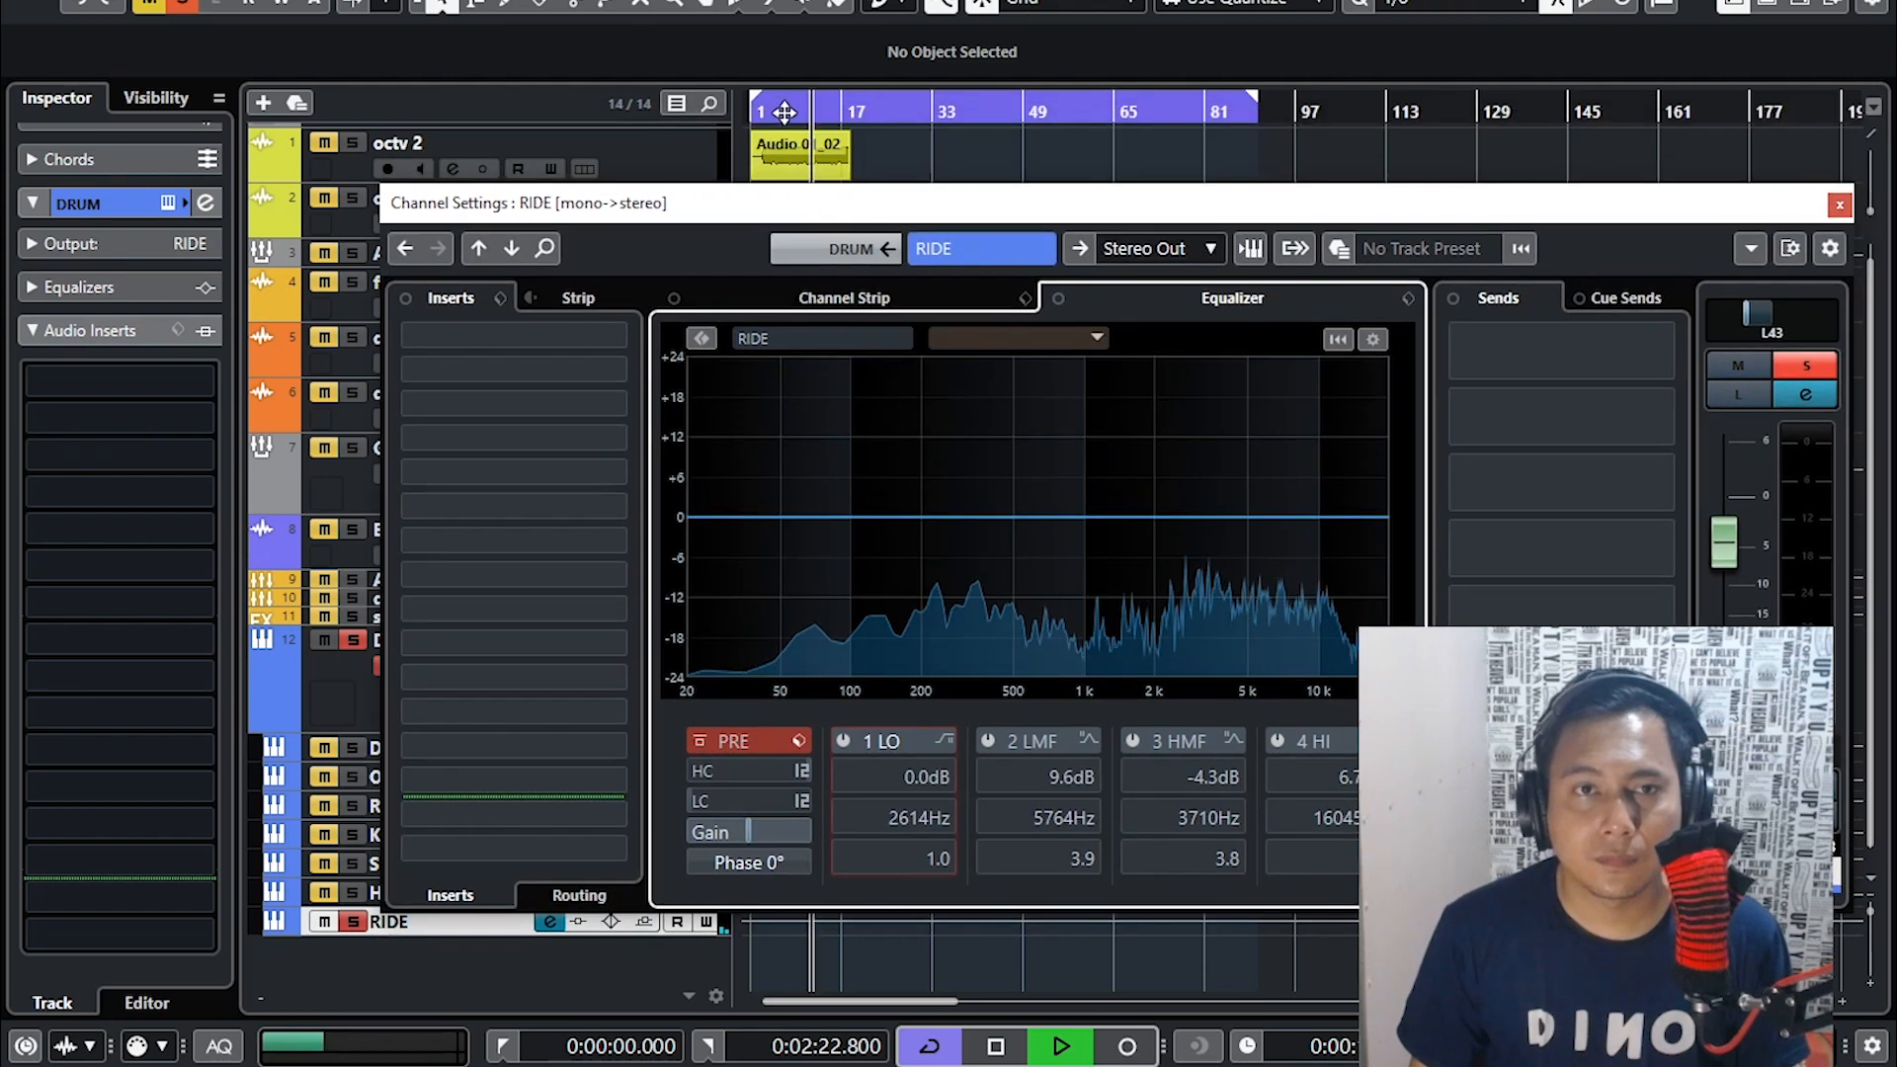
- Switch the ride equalizer's 1 LO, 2 LMF, 3 HMF and 4 HI bands back on in turn, then close the channel settings
left_click(843, 741)
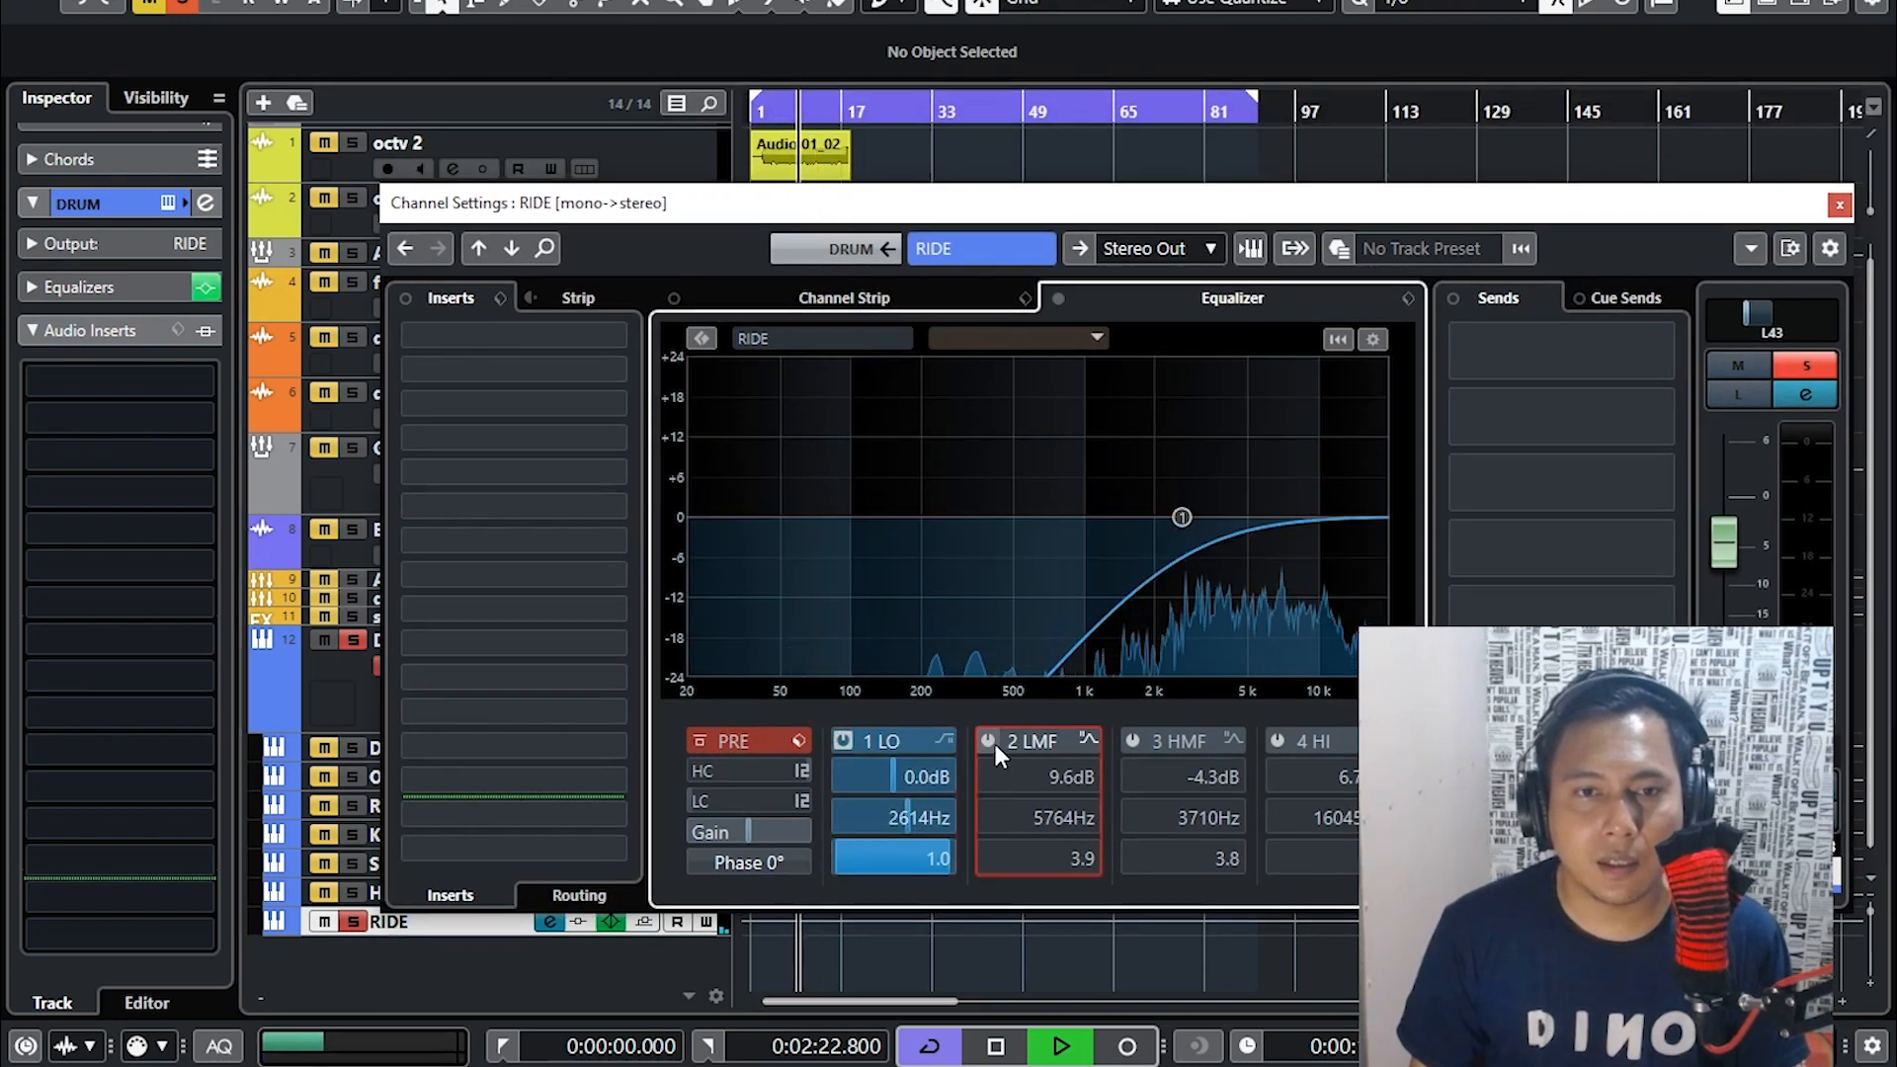
left_click(991, 742)
left_click(1136, 739)
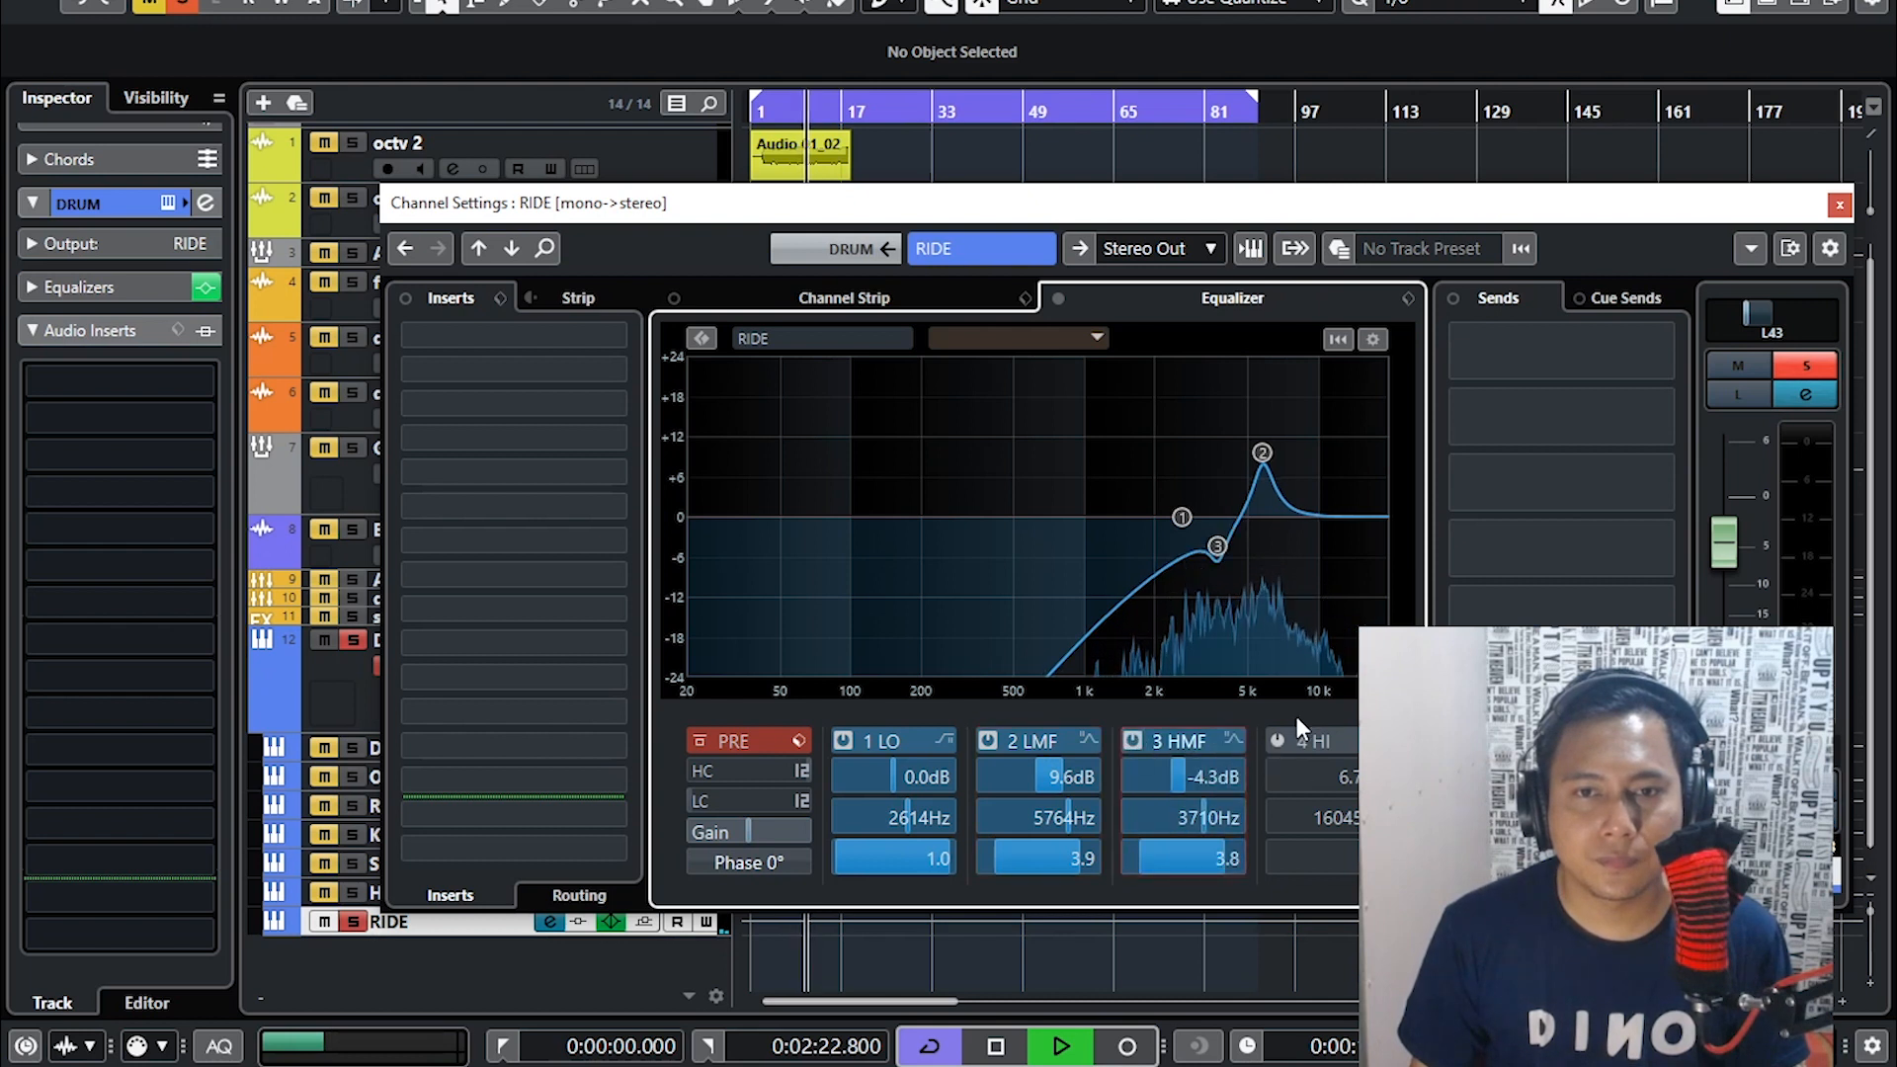
left_click(1280, 737)
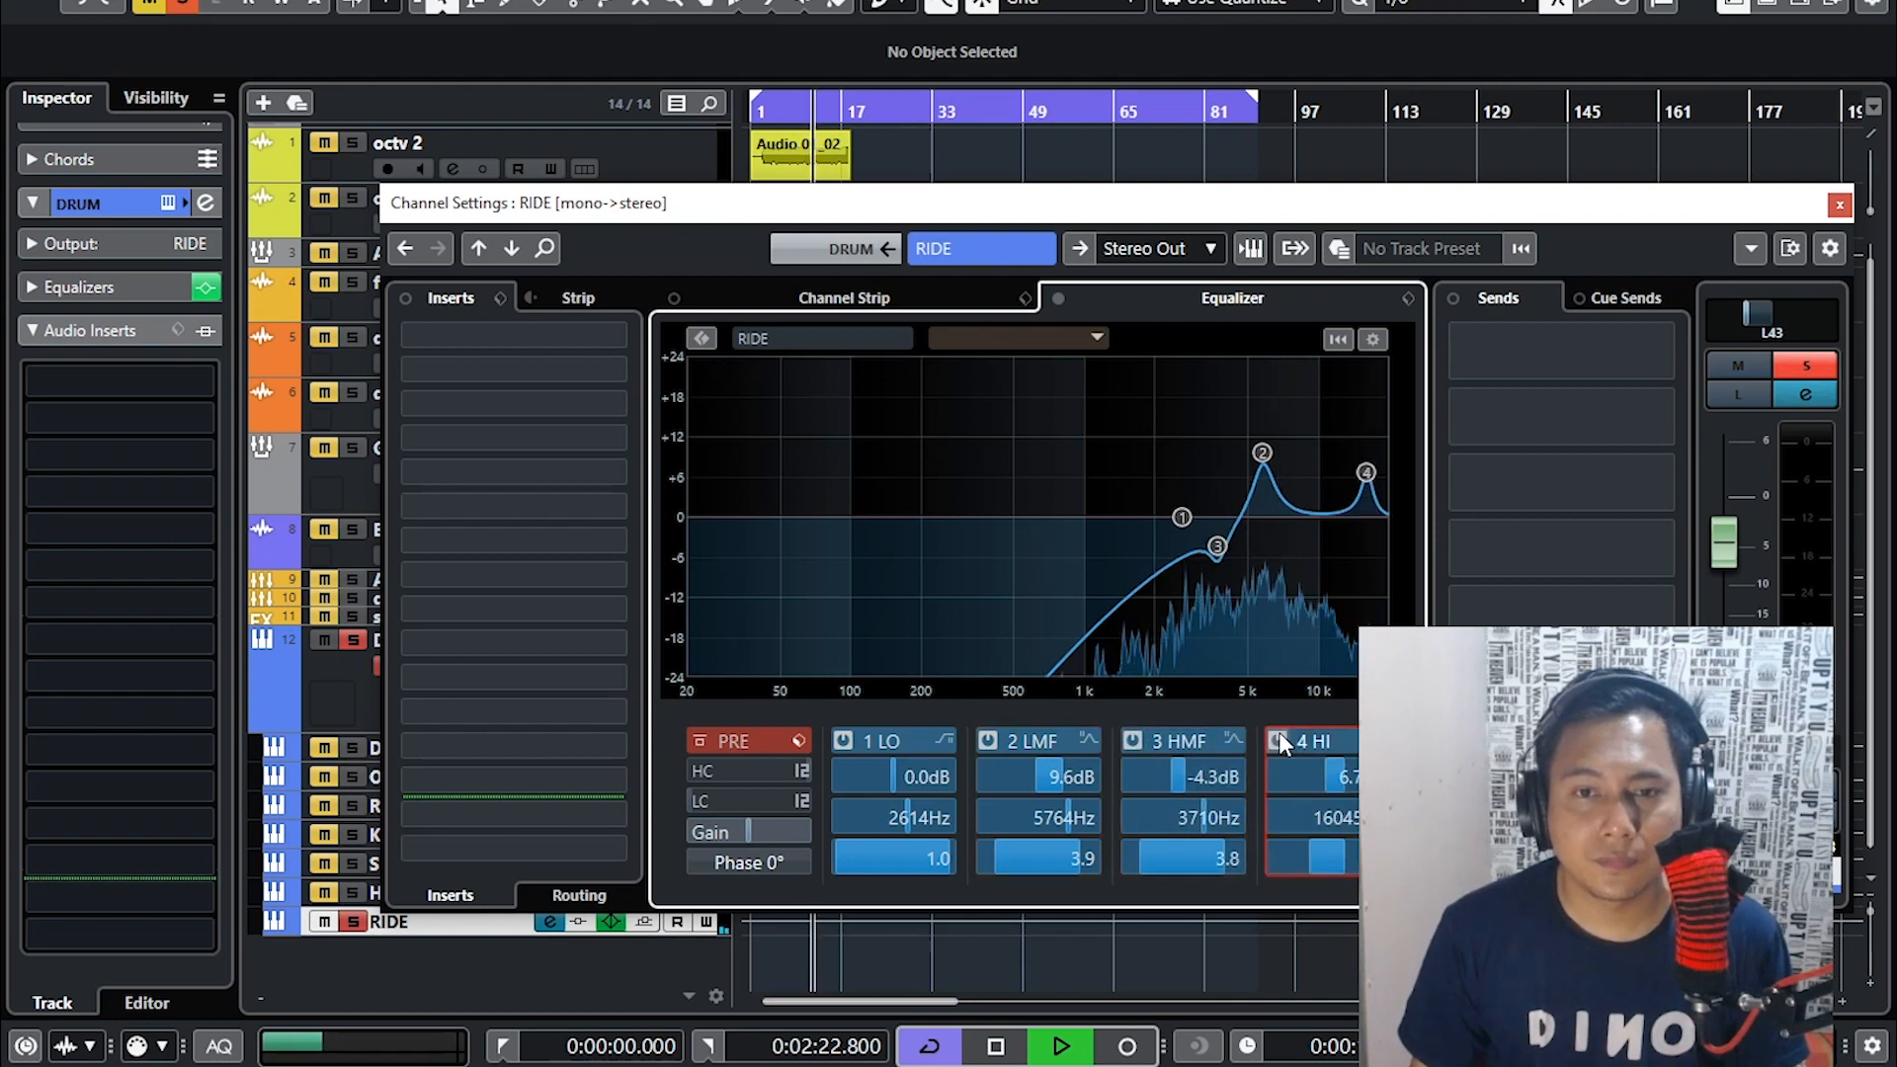
left_click(1840, 205)
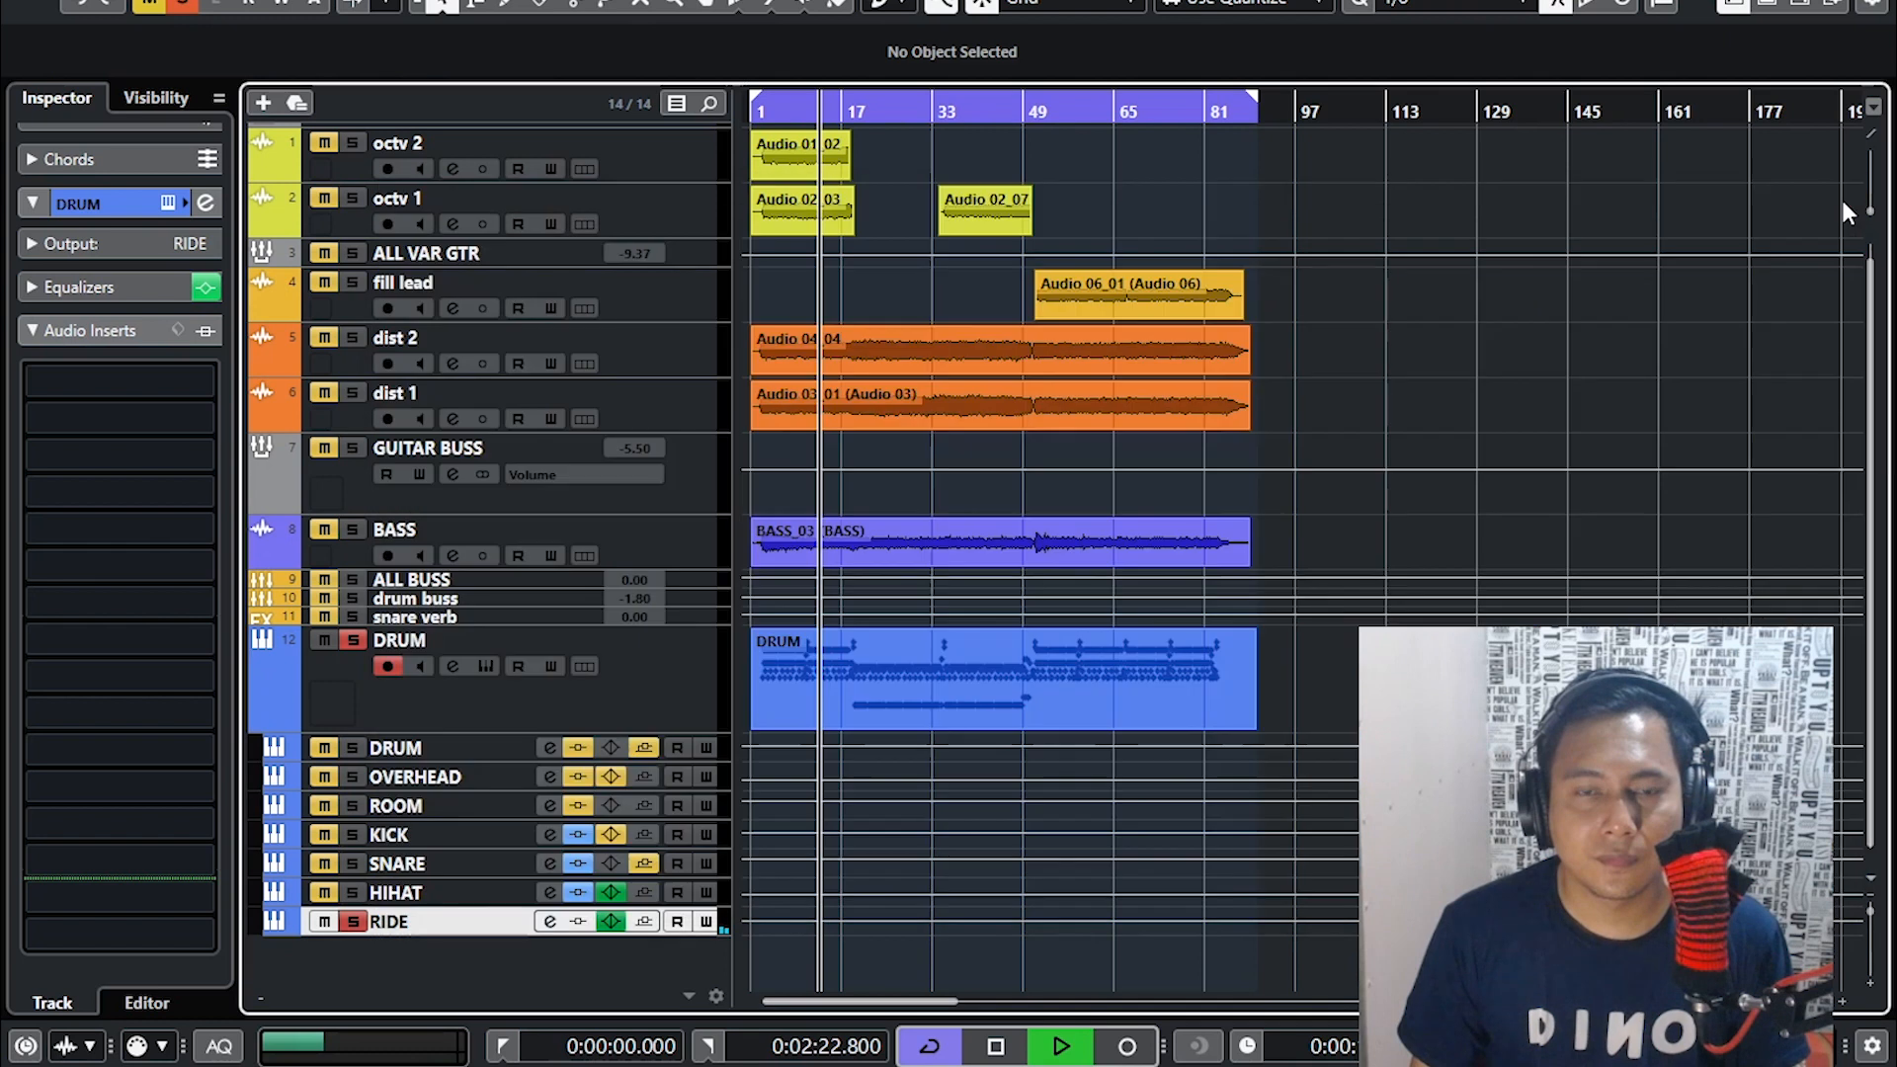
- Solo all drum output channels from DRUM to RIDE and activate the KICK channel's equalizer
left_click(352, 922)
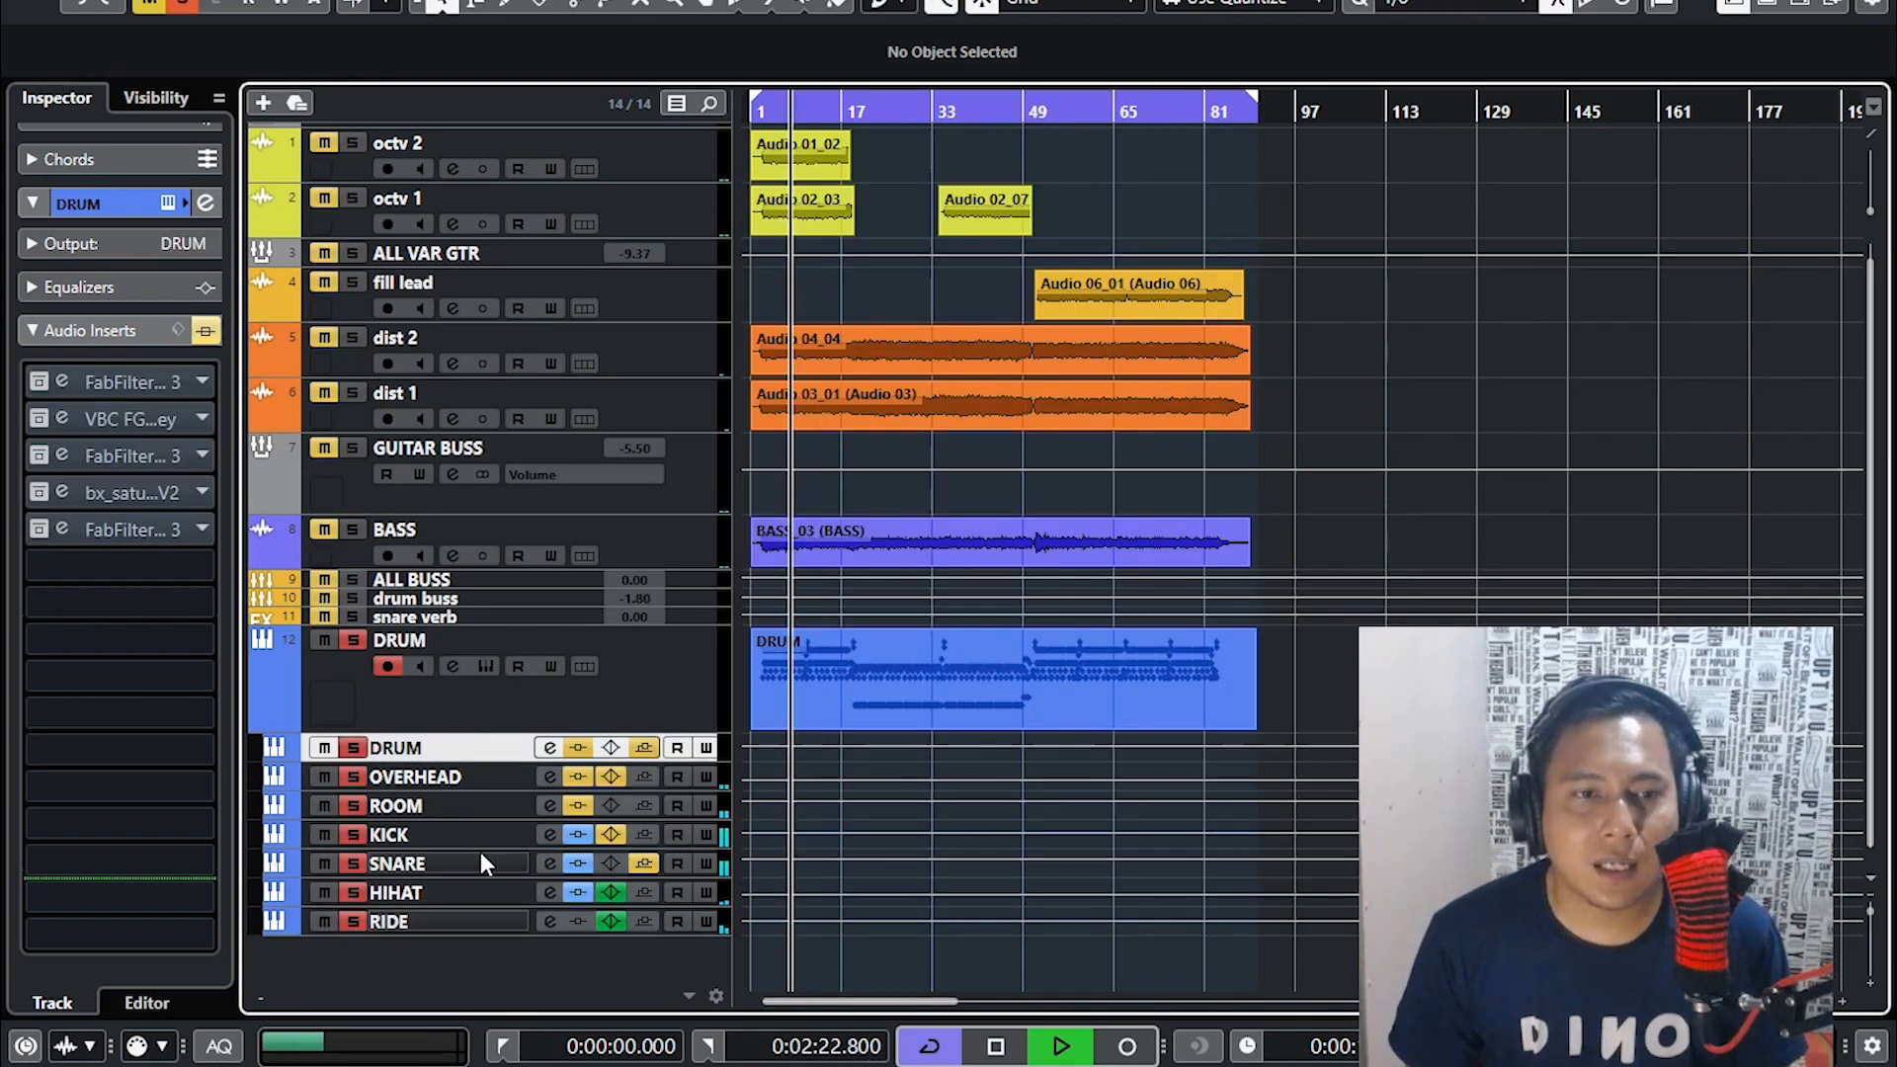
left_click(540, 832)
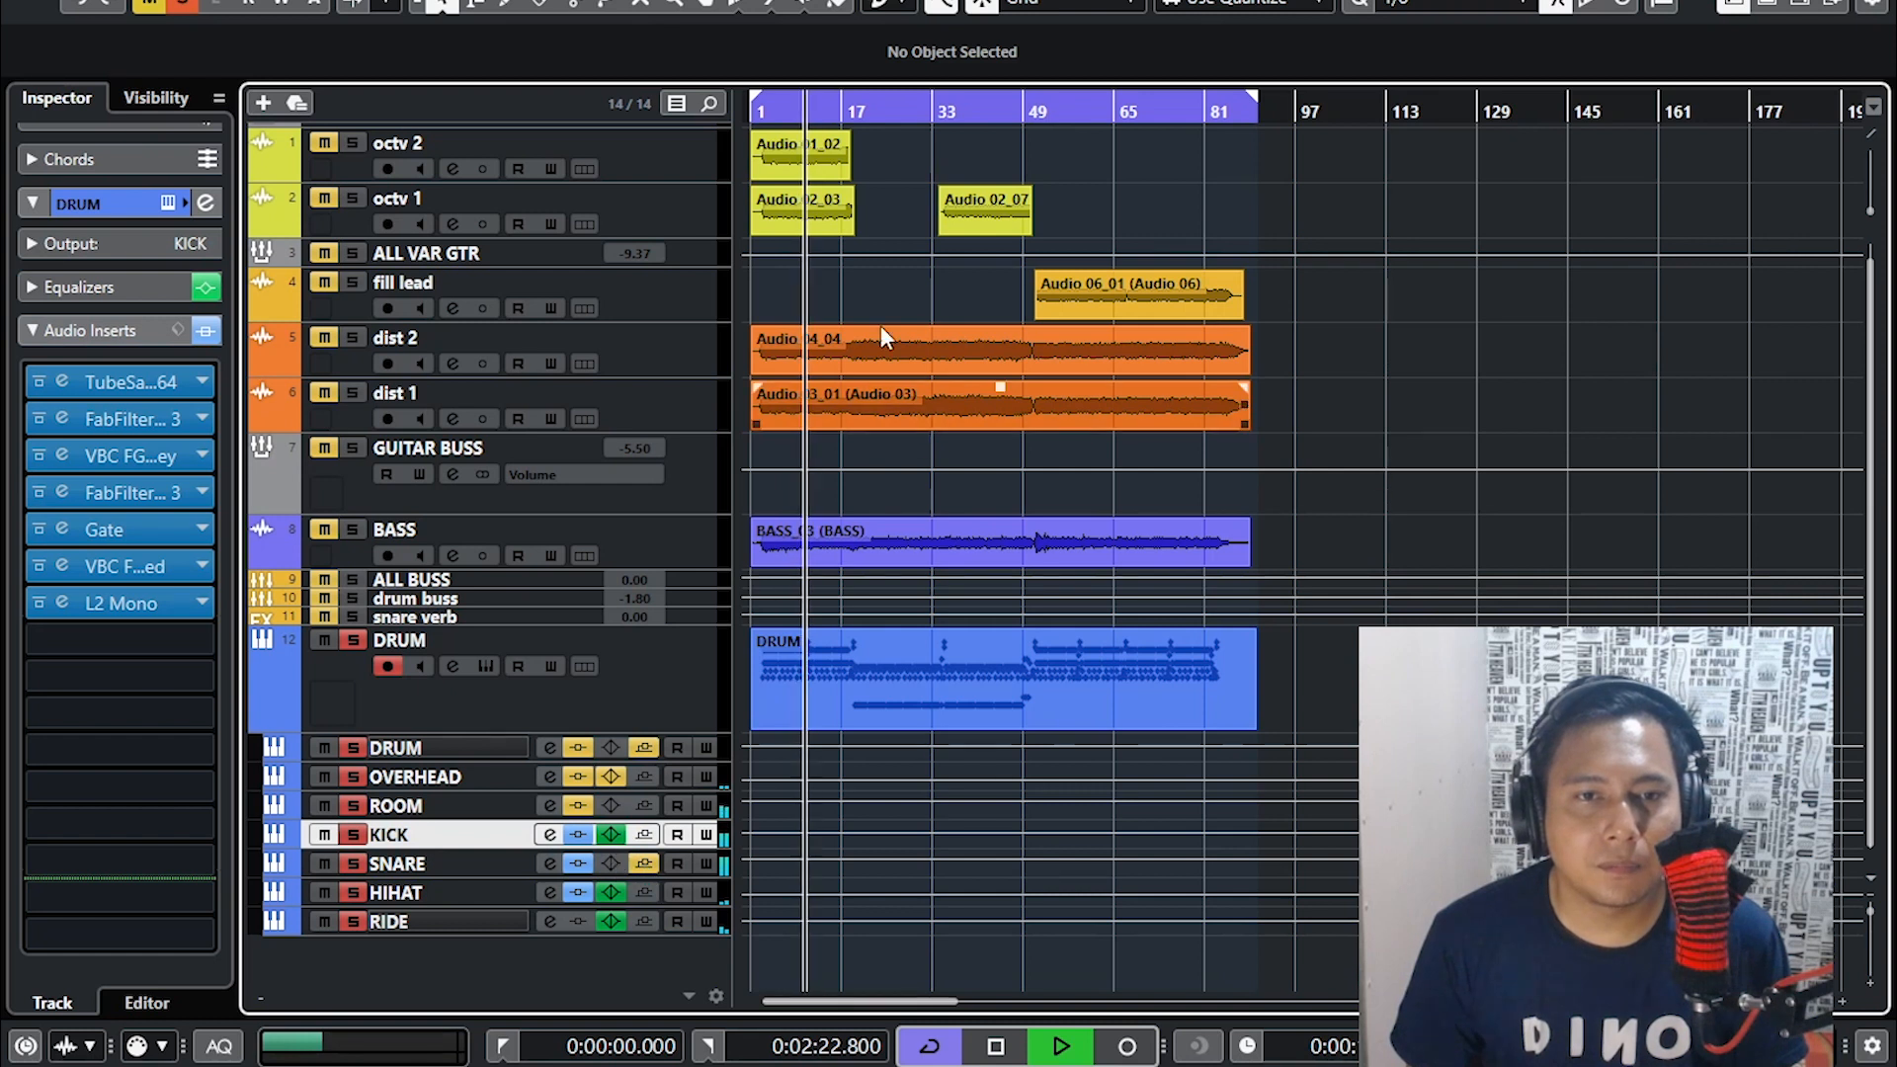
- Restart playback near the song's beginning and activate the whole insert chain of the DRUM output channel
left_click(770, 117)
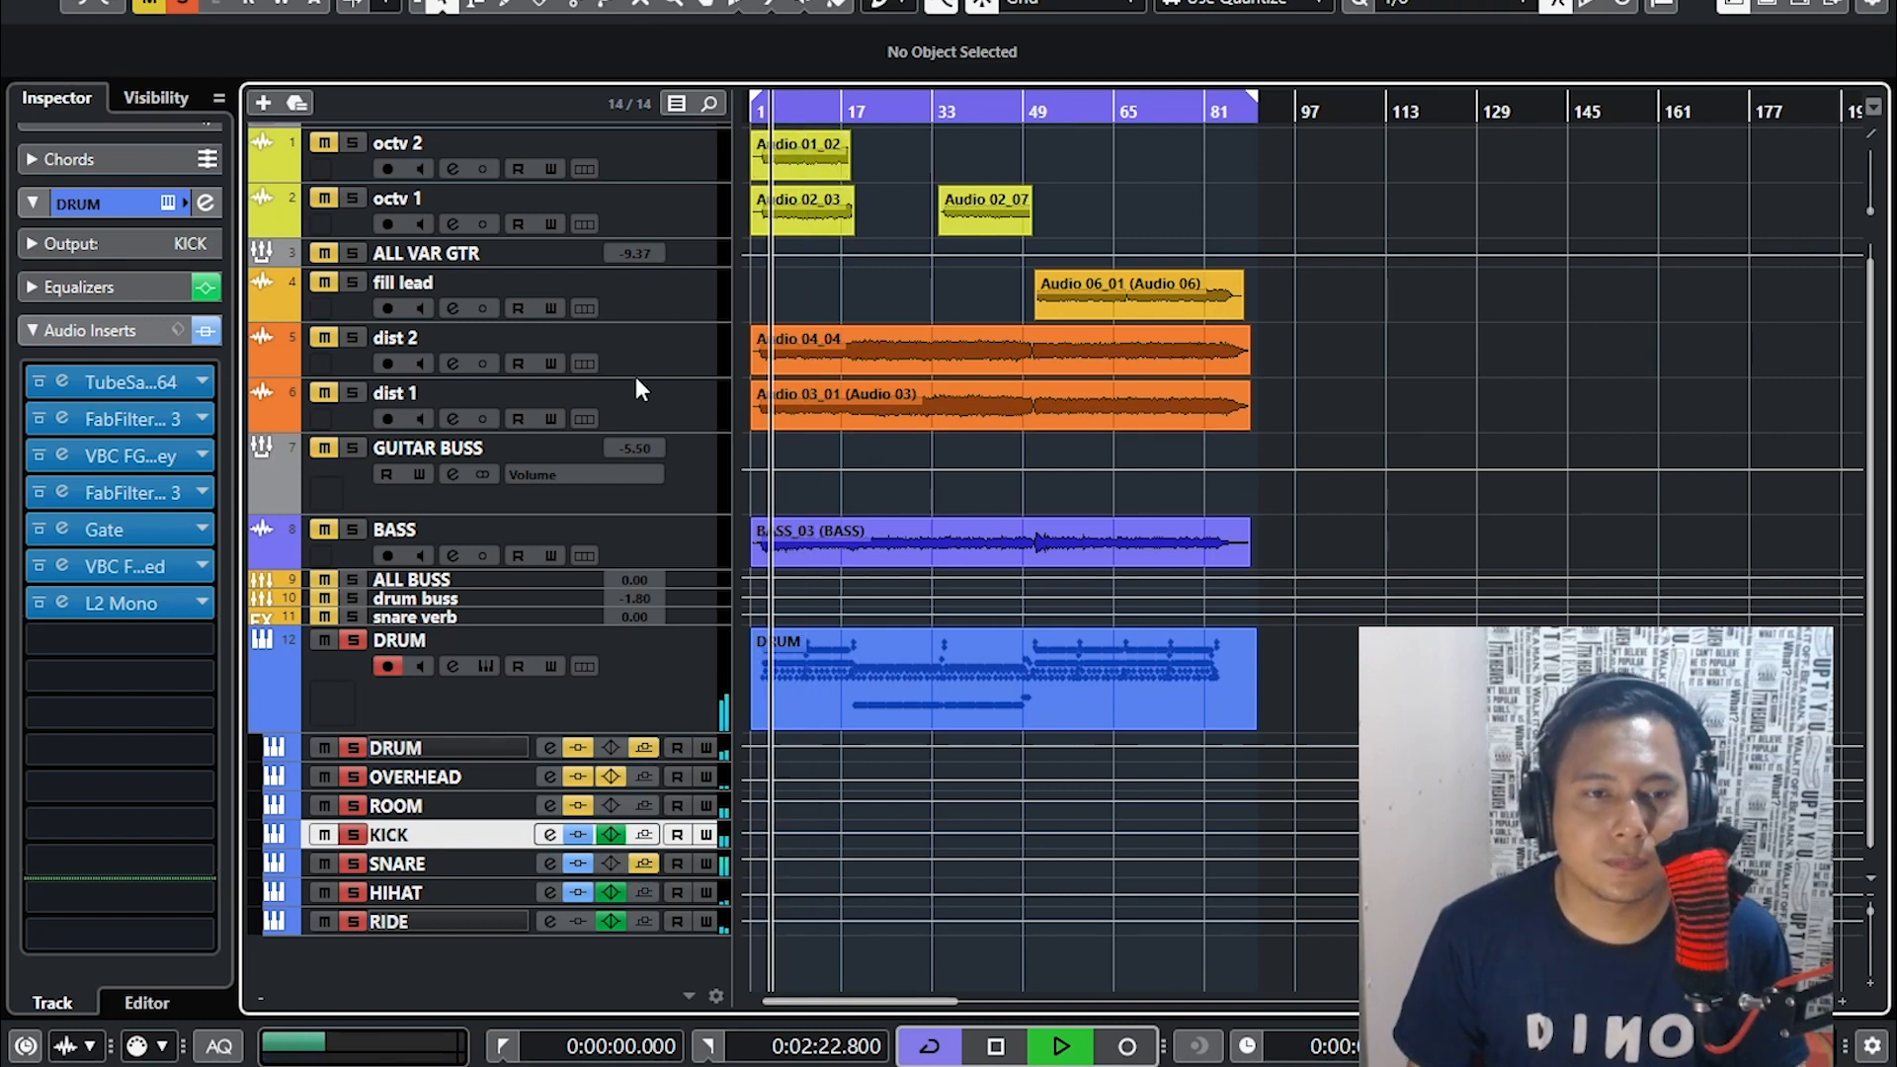
left_click(420, 748)
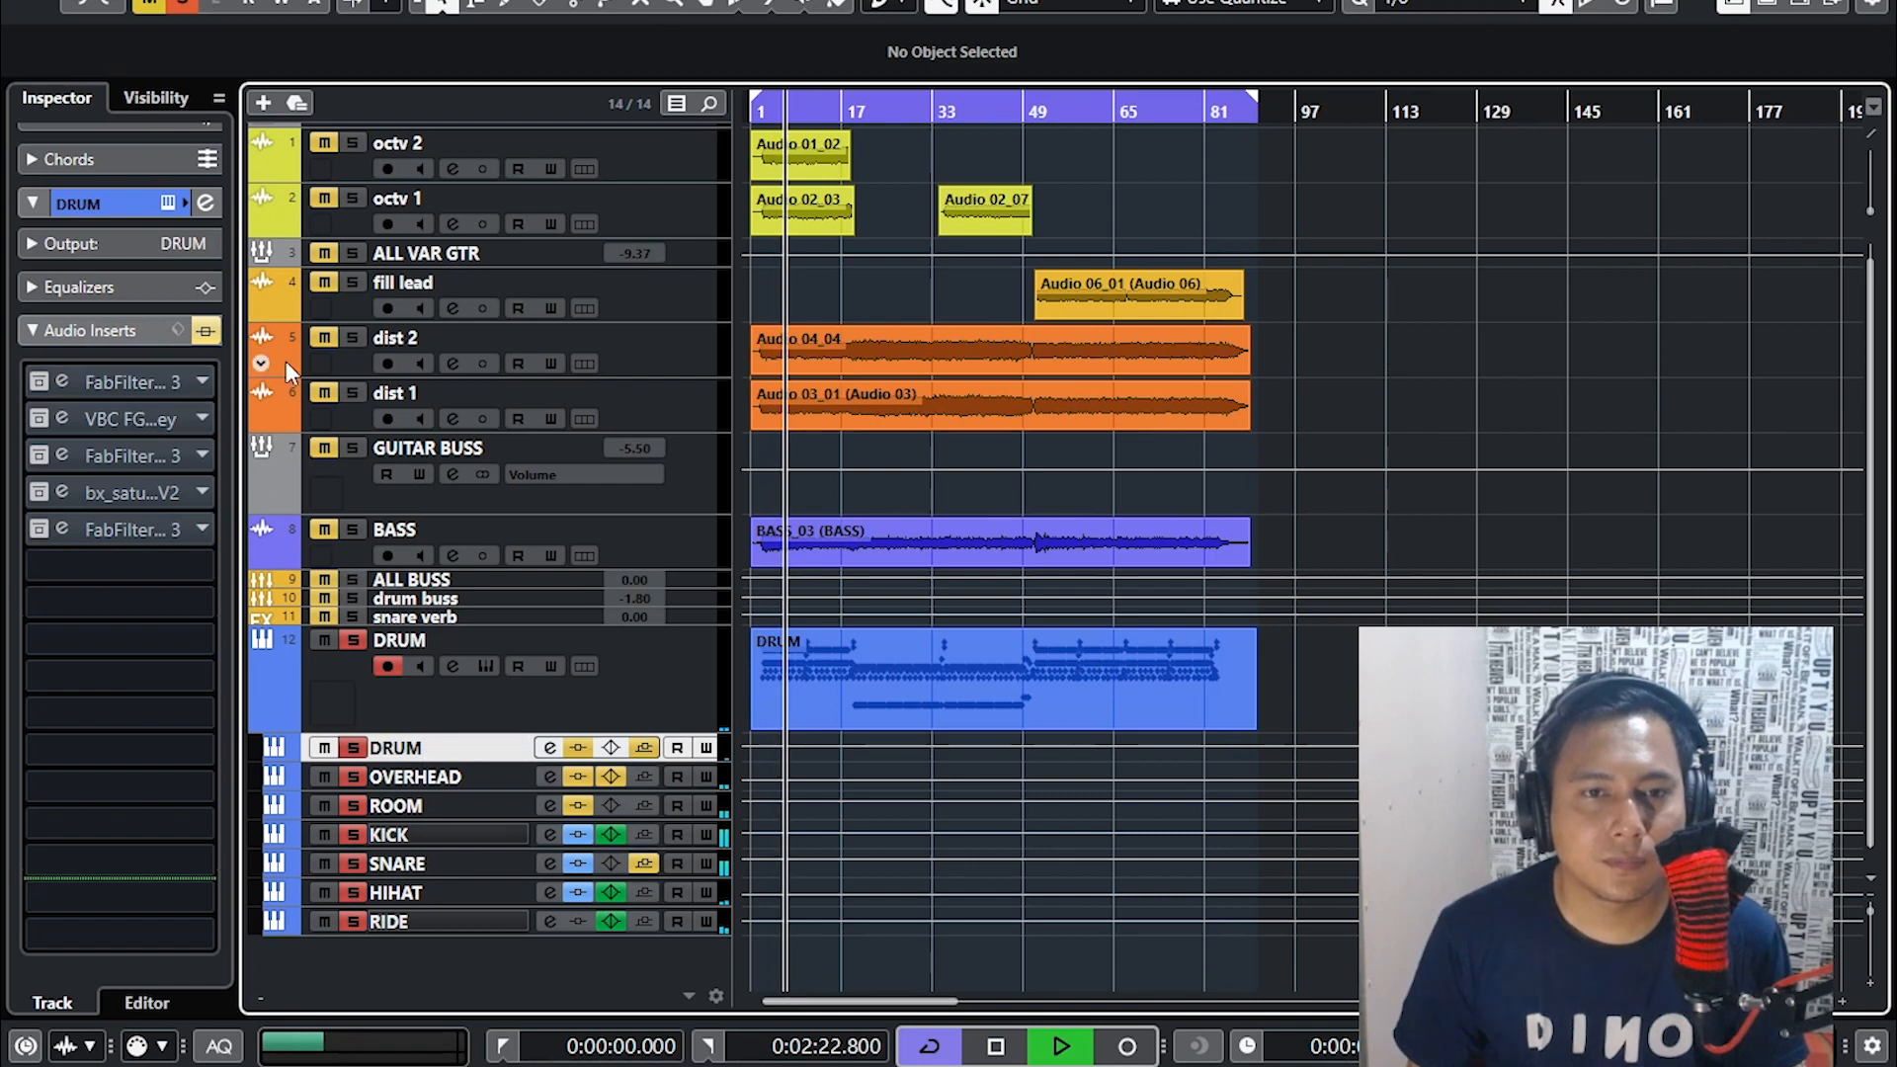
left_click(207, 330)
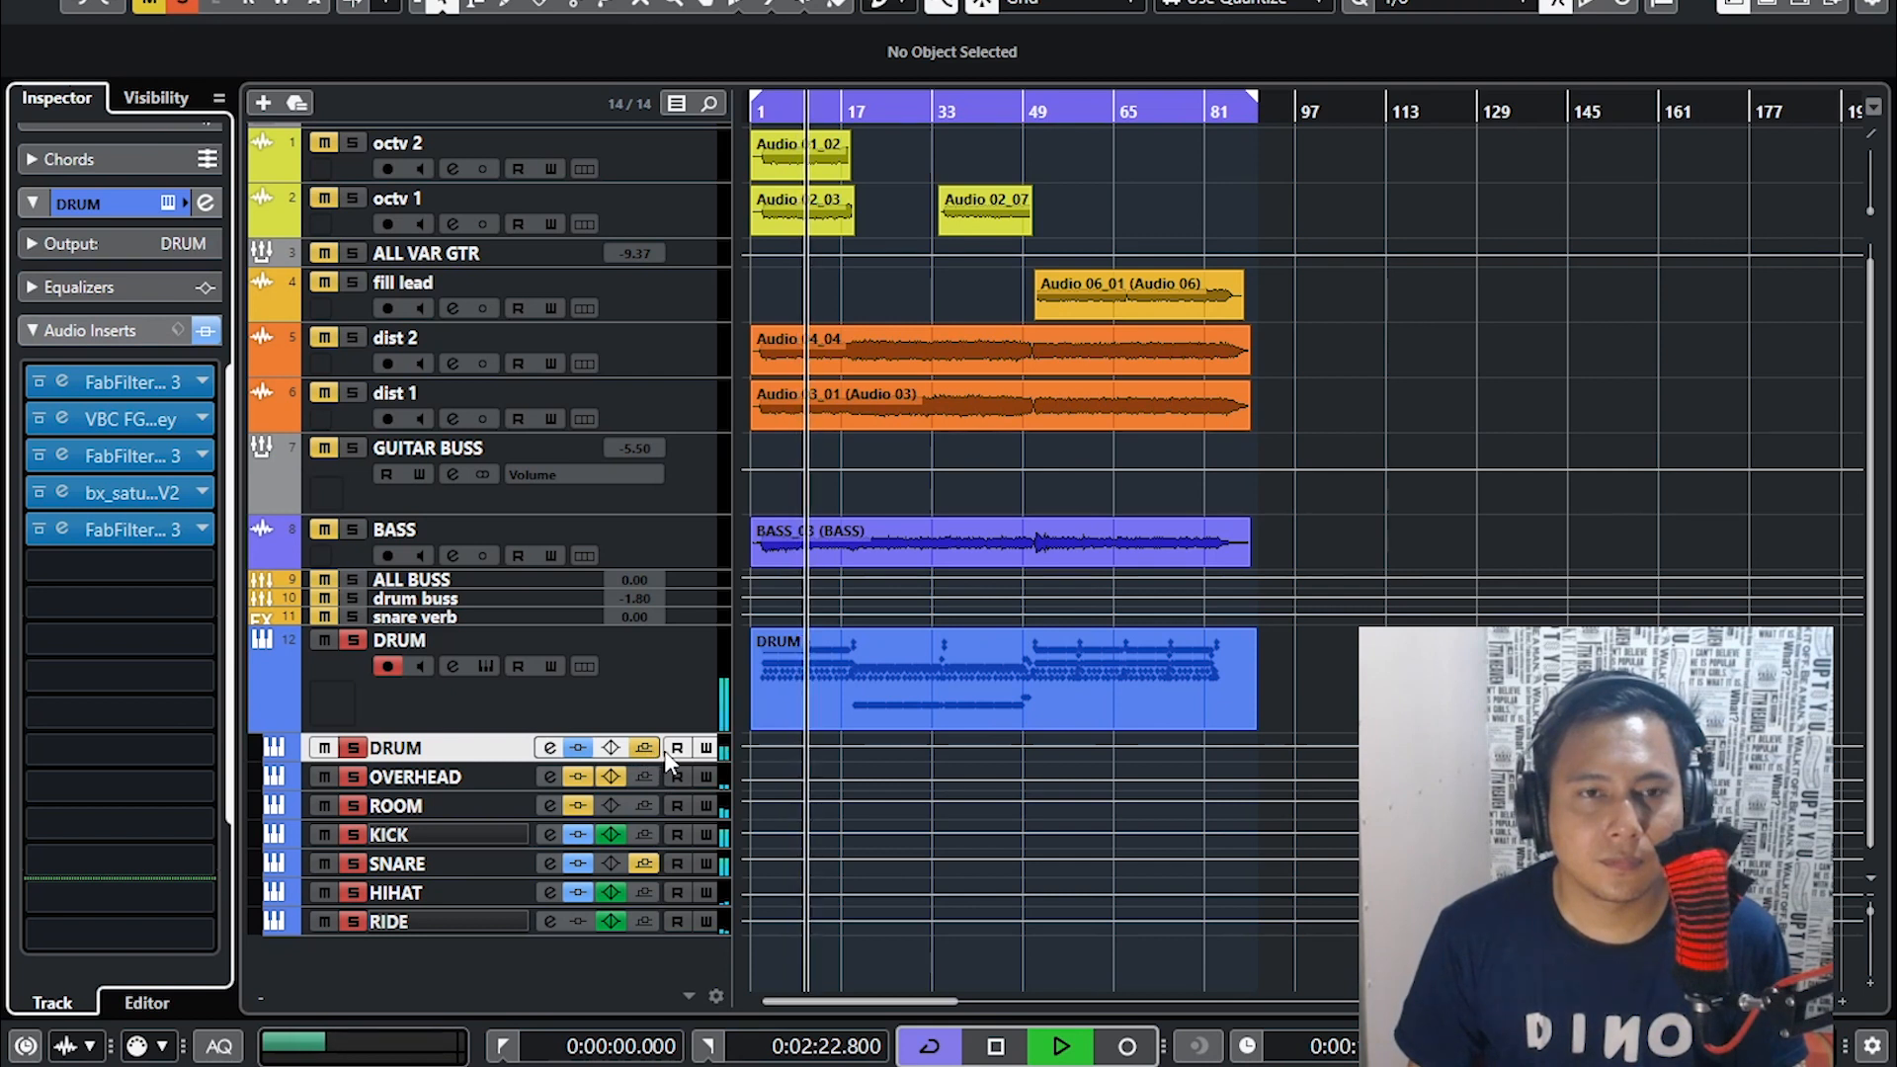
- Set the playback loop to a short section around bar 10, from 0:00:14.600 to 0:00:16.000
left_click(795, 113)
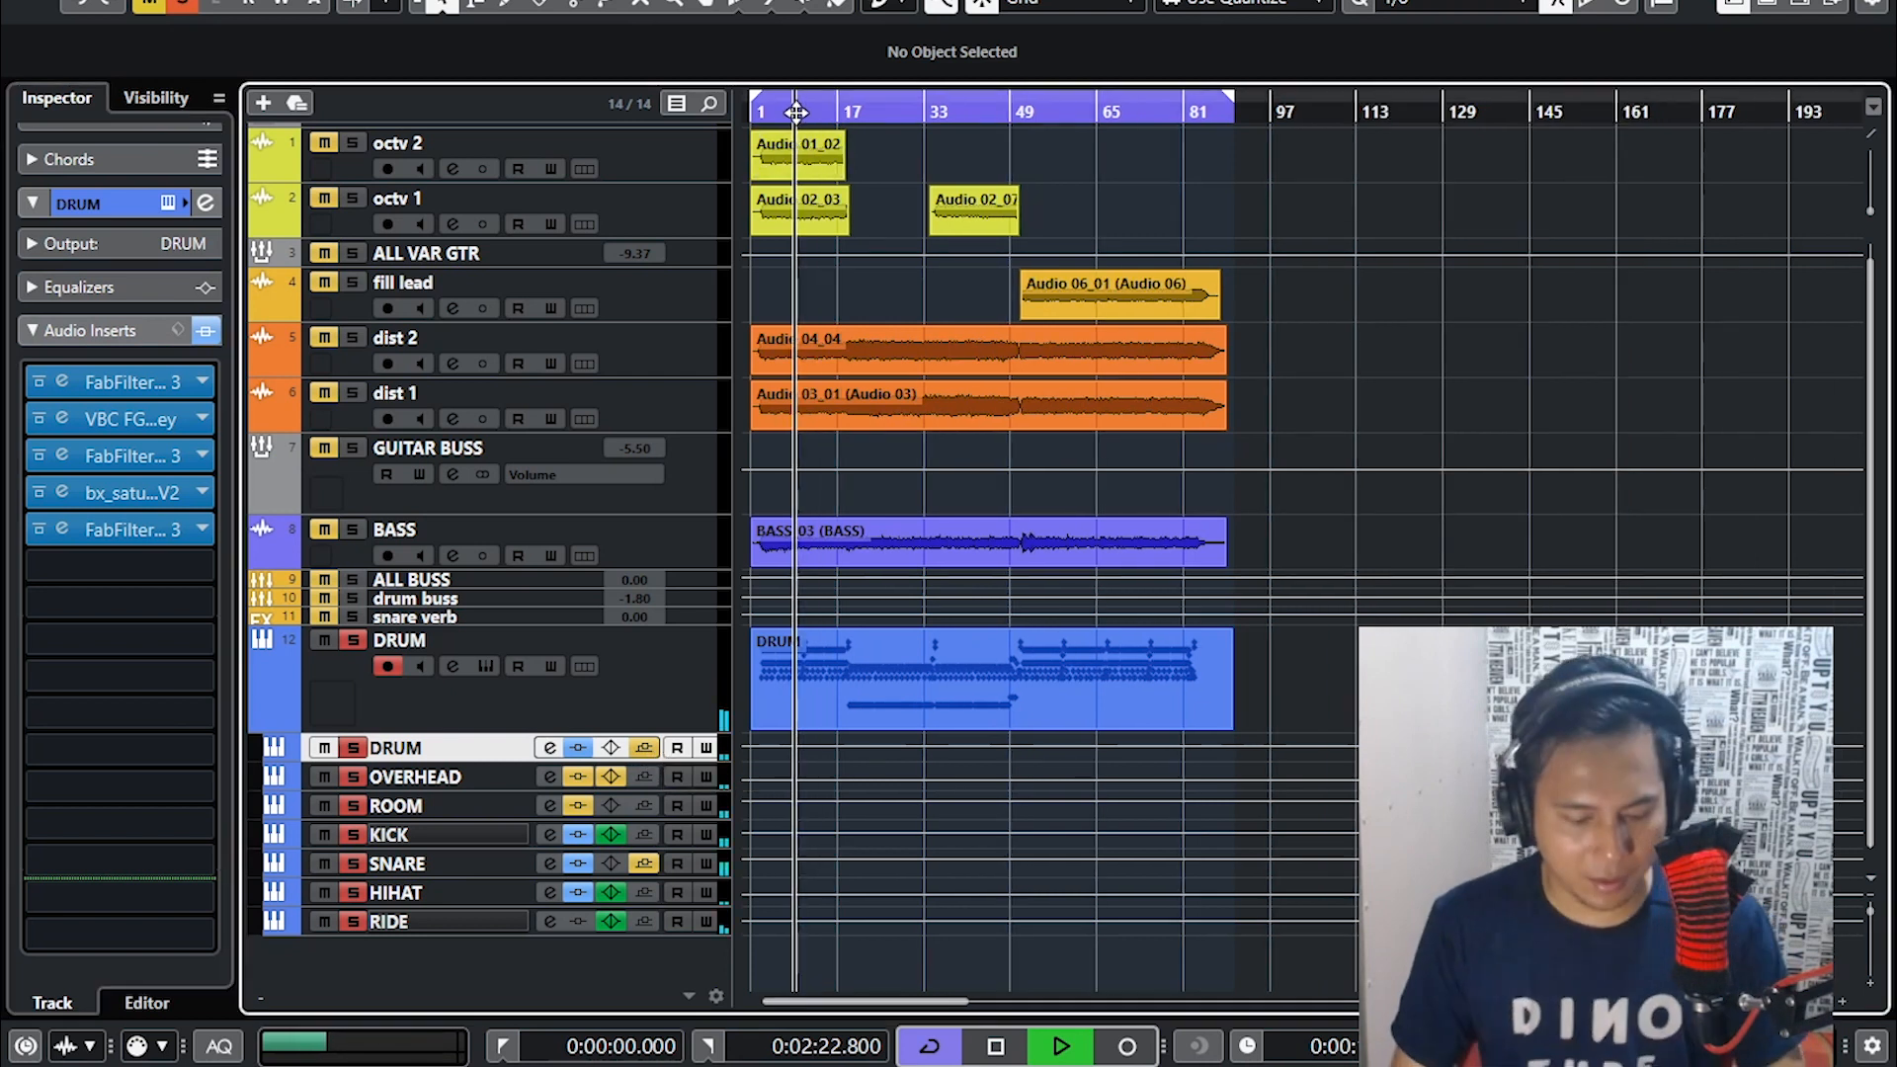
key("h")
key("h")
key("h")
key("h")
key("g")
left_click(1329, 111, "ctrl")
left_click(1361, 114, "alt")
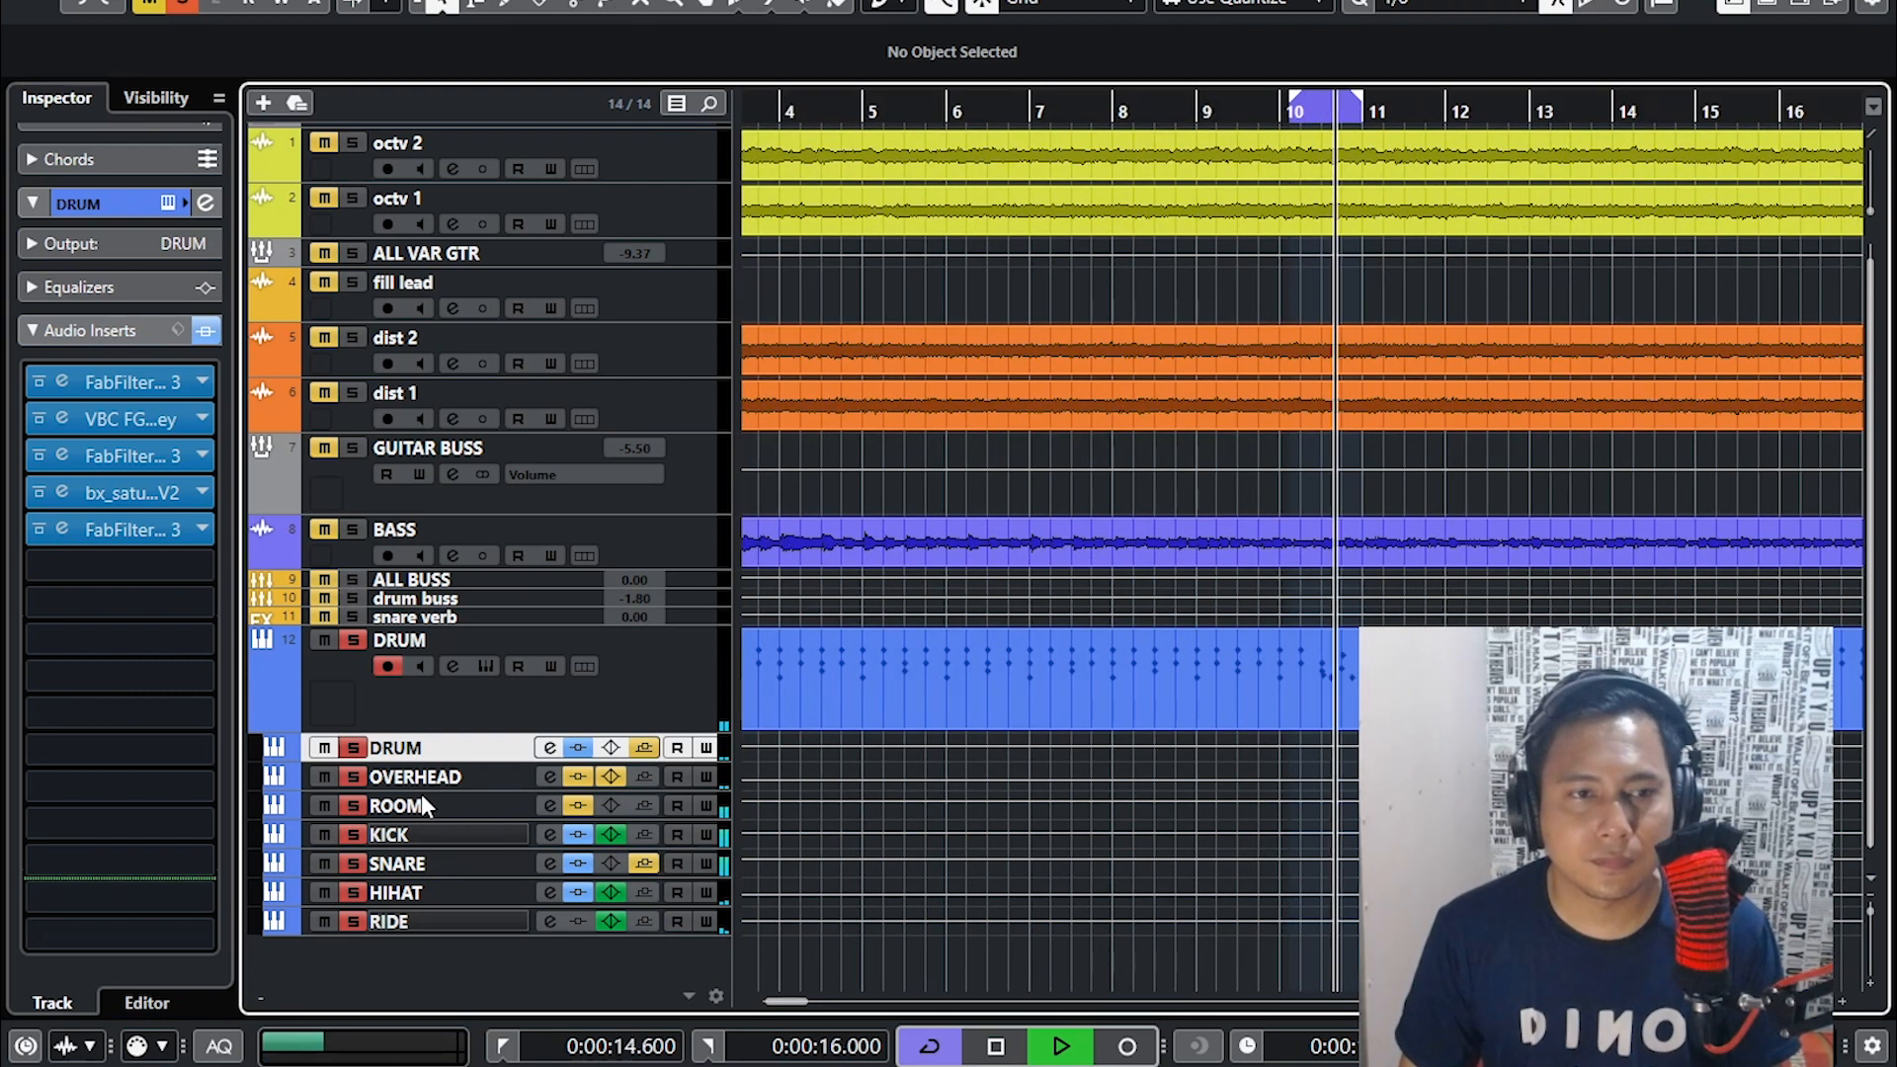
- Take the OVERHEAD, ROOM, KICK, SNARE, HIHAT and RIDE channels out of solo, leaving only the DRUM output channel soloed
left_click(323, 777)
left_click(322, 862)
left_click(324, 921)
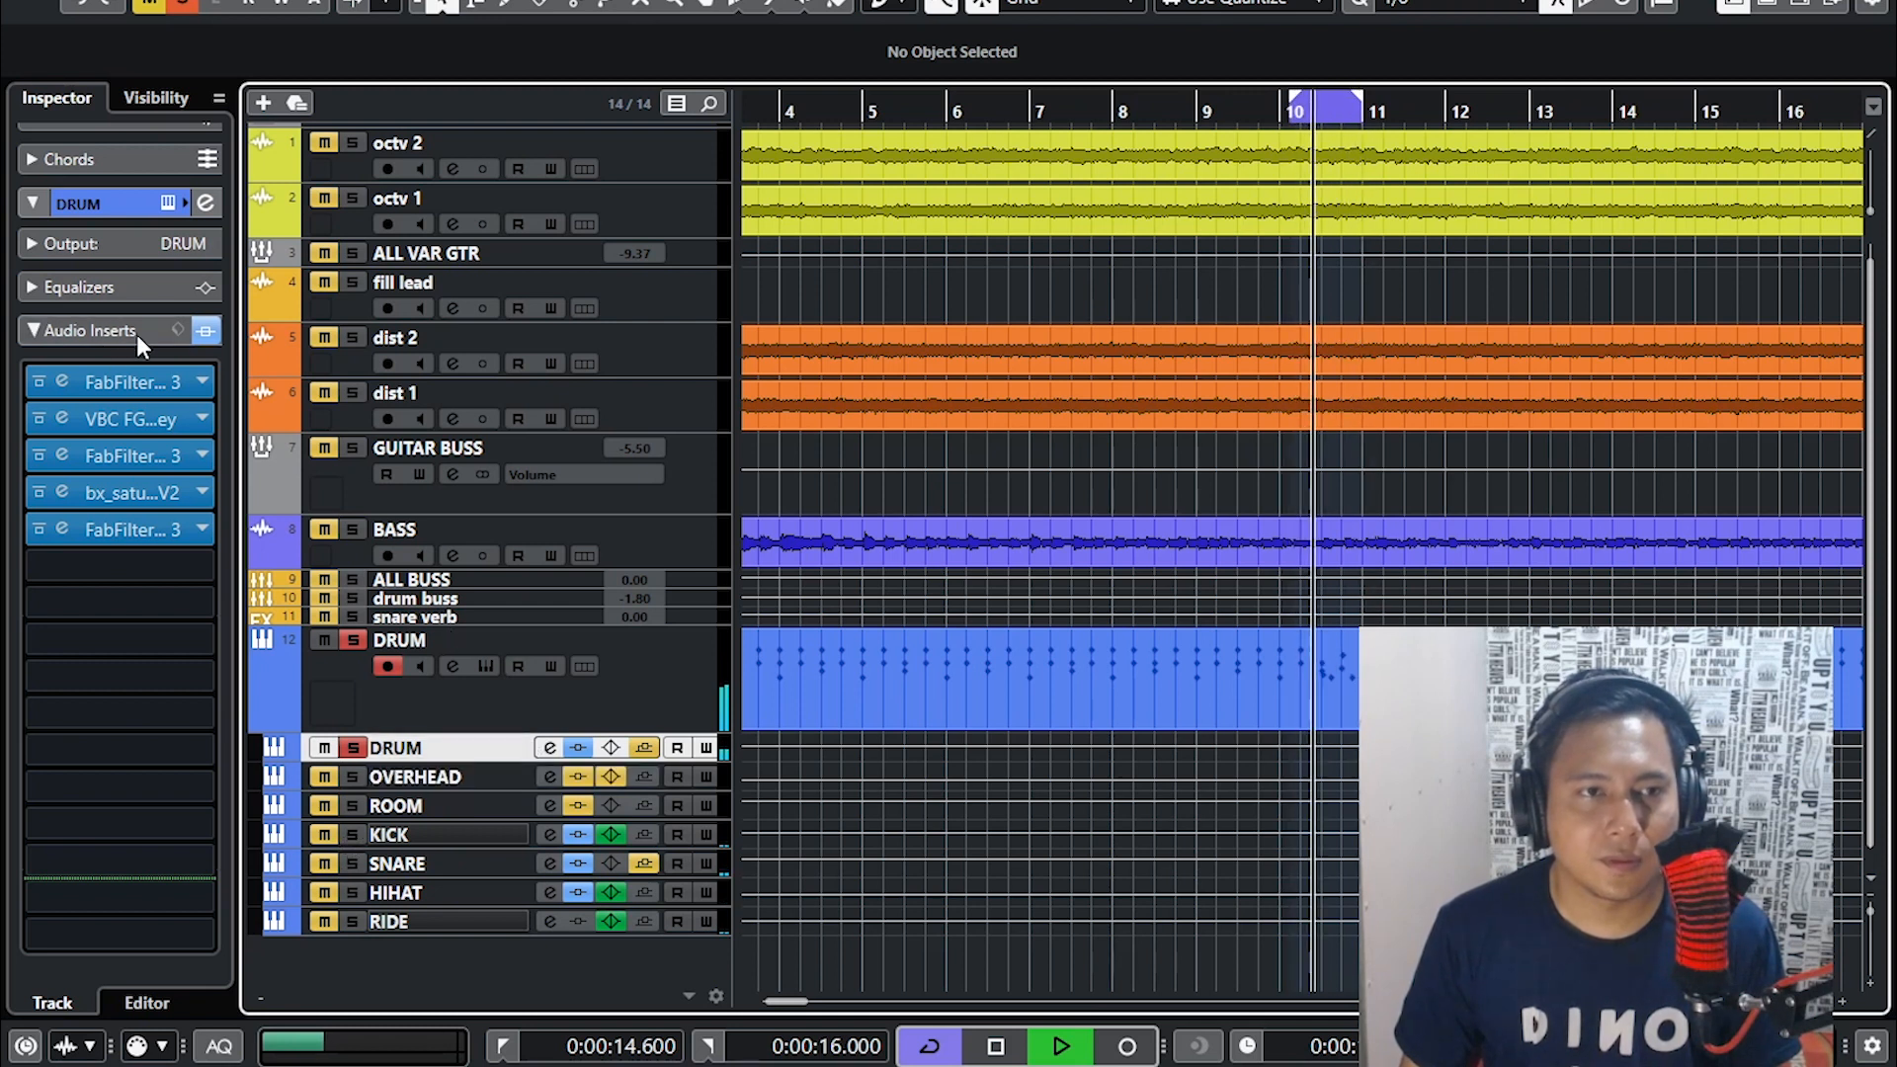
- Bypass all five audio inserts on the DRUM output channel
left_click(40, 381)
left_click(39, 418)
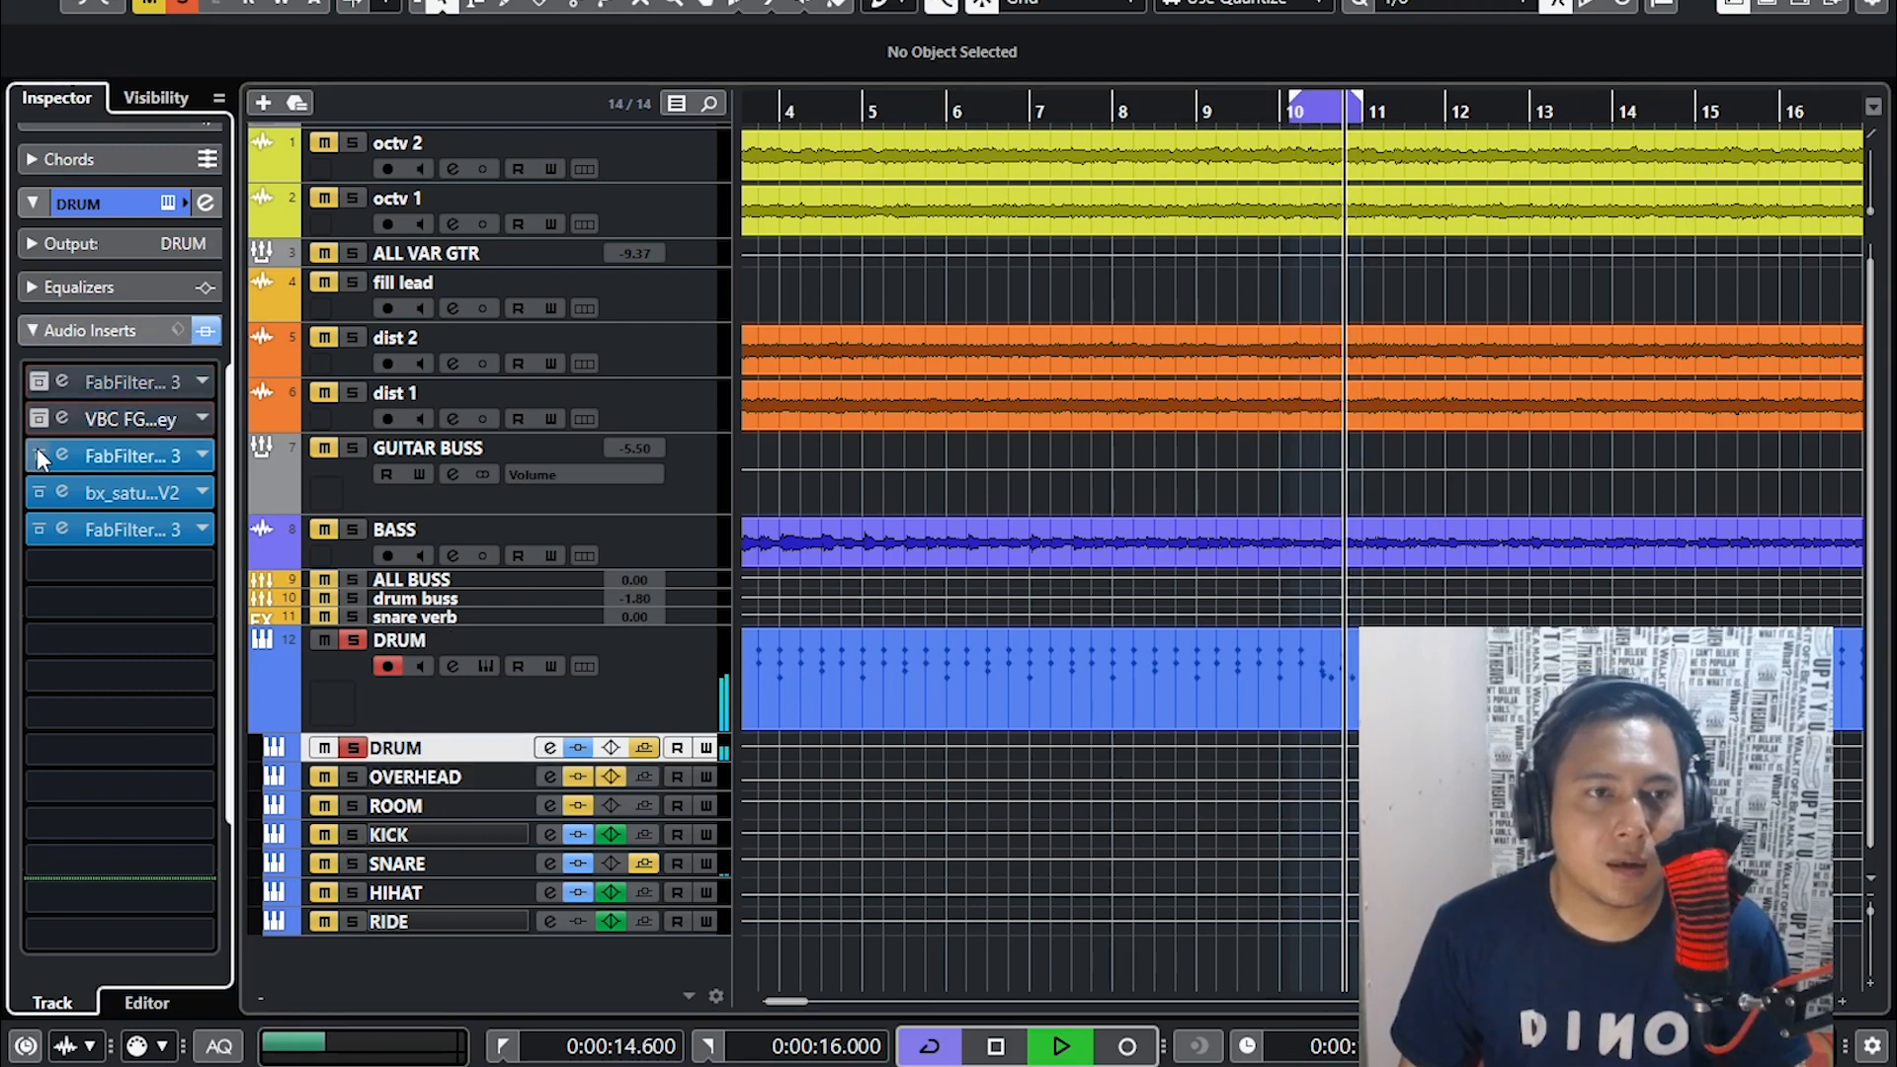
left_click(38, 455)
left_click(41, 492)
left_click(40, 531)
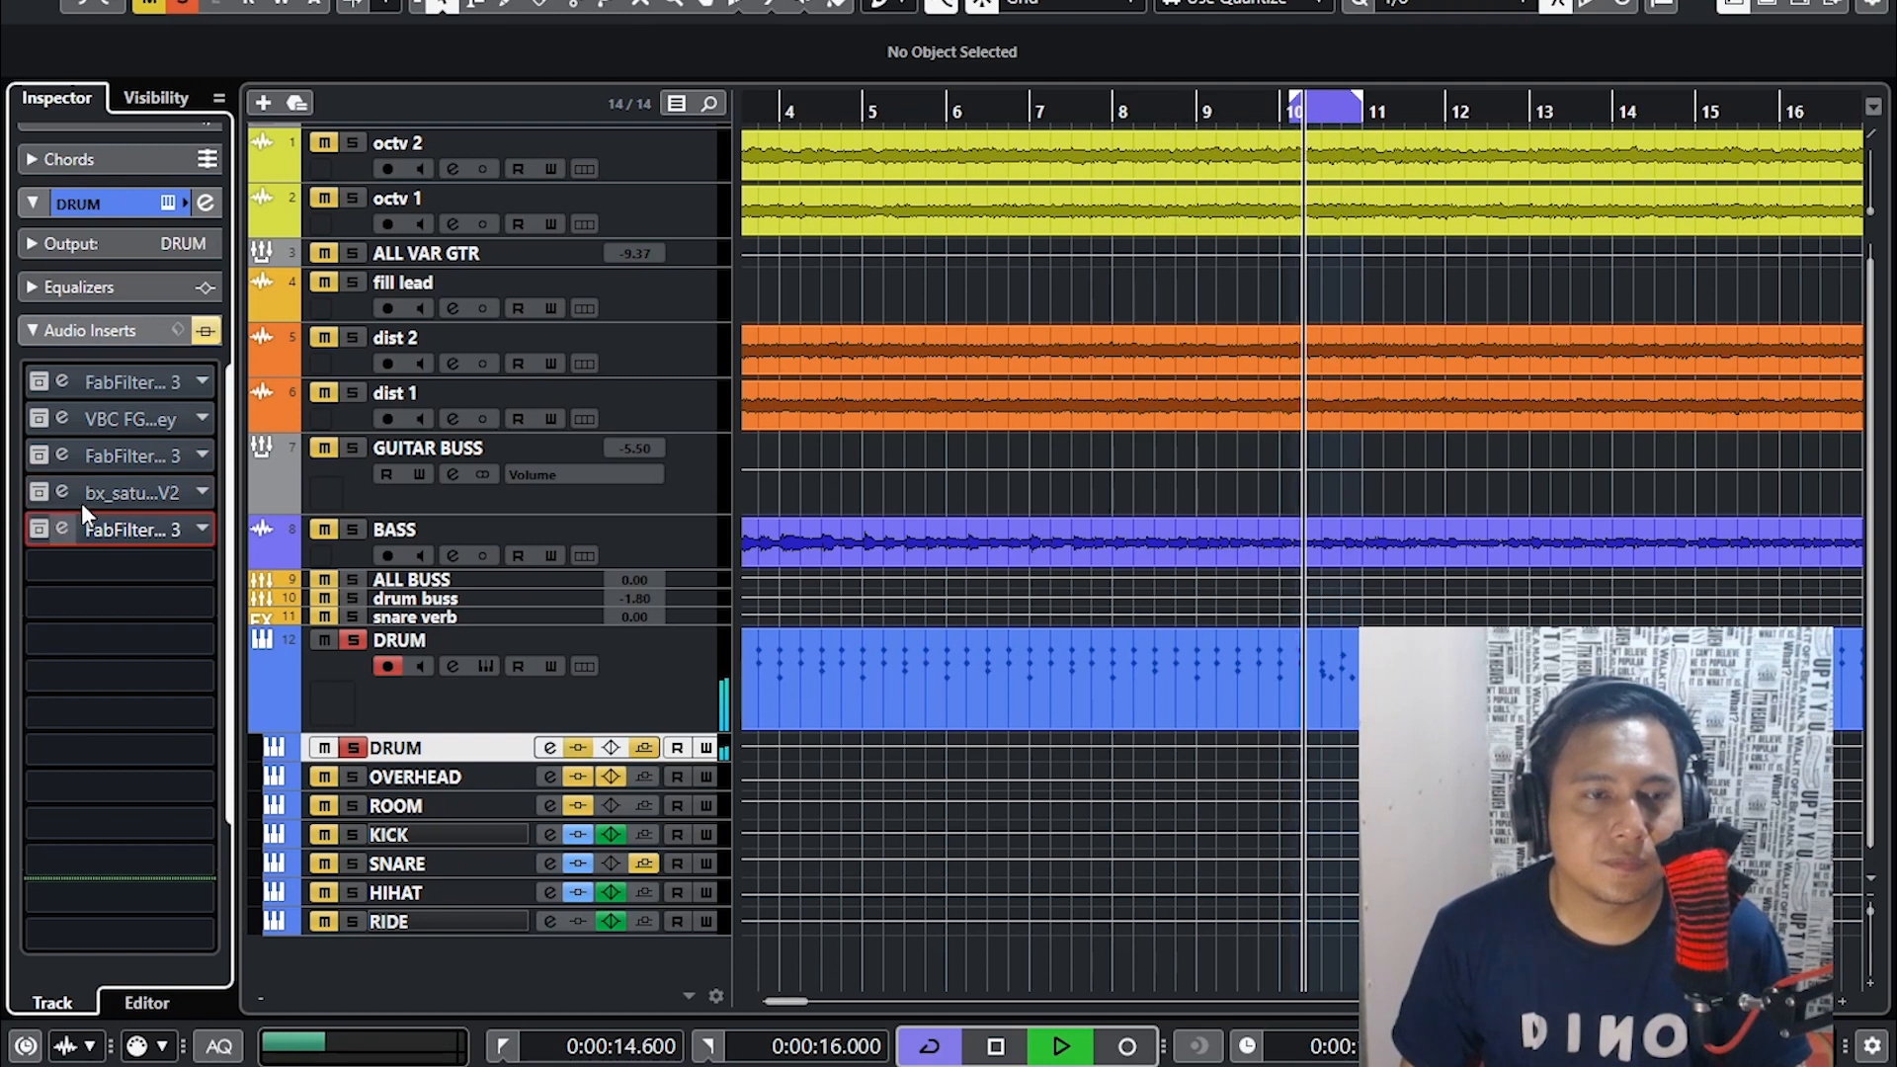
- Reactivate the DRUM channel's first FabFilter Pro-Q 3 insert and audition its 45.469 Hz low cut and 59.118 Hz boost in solo
left_click(45, 375)
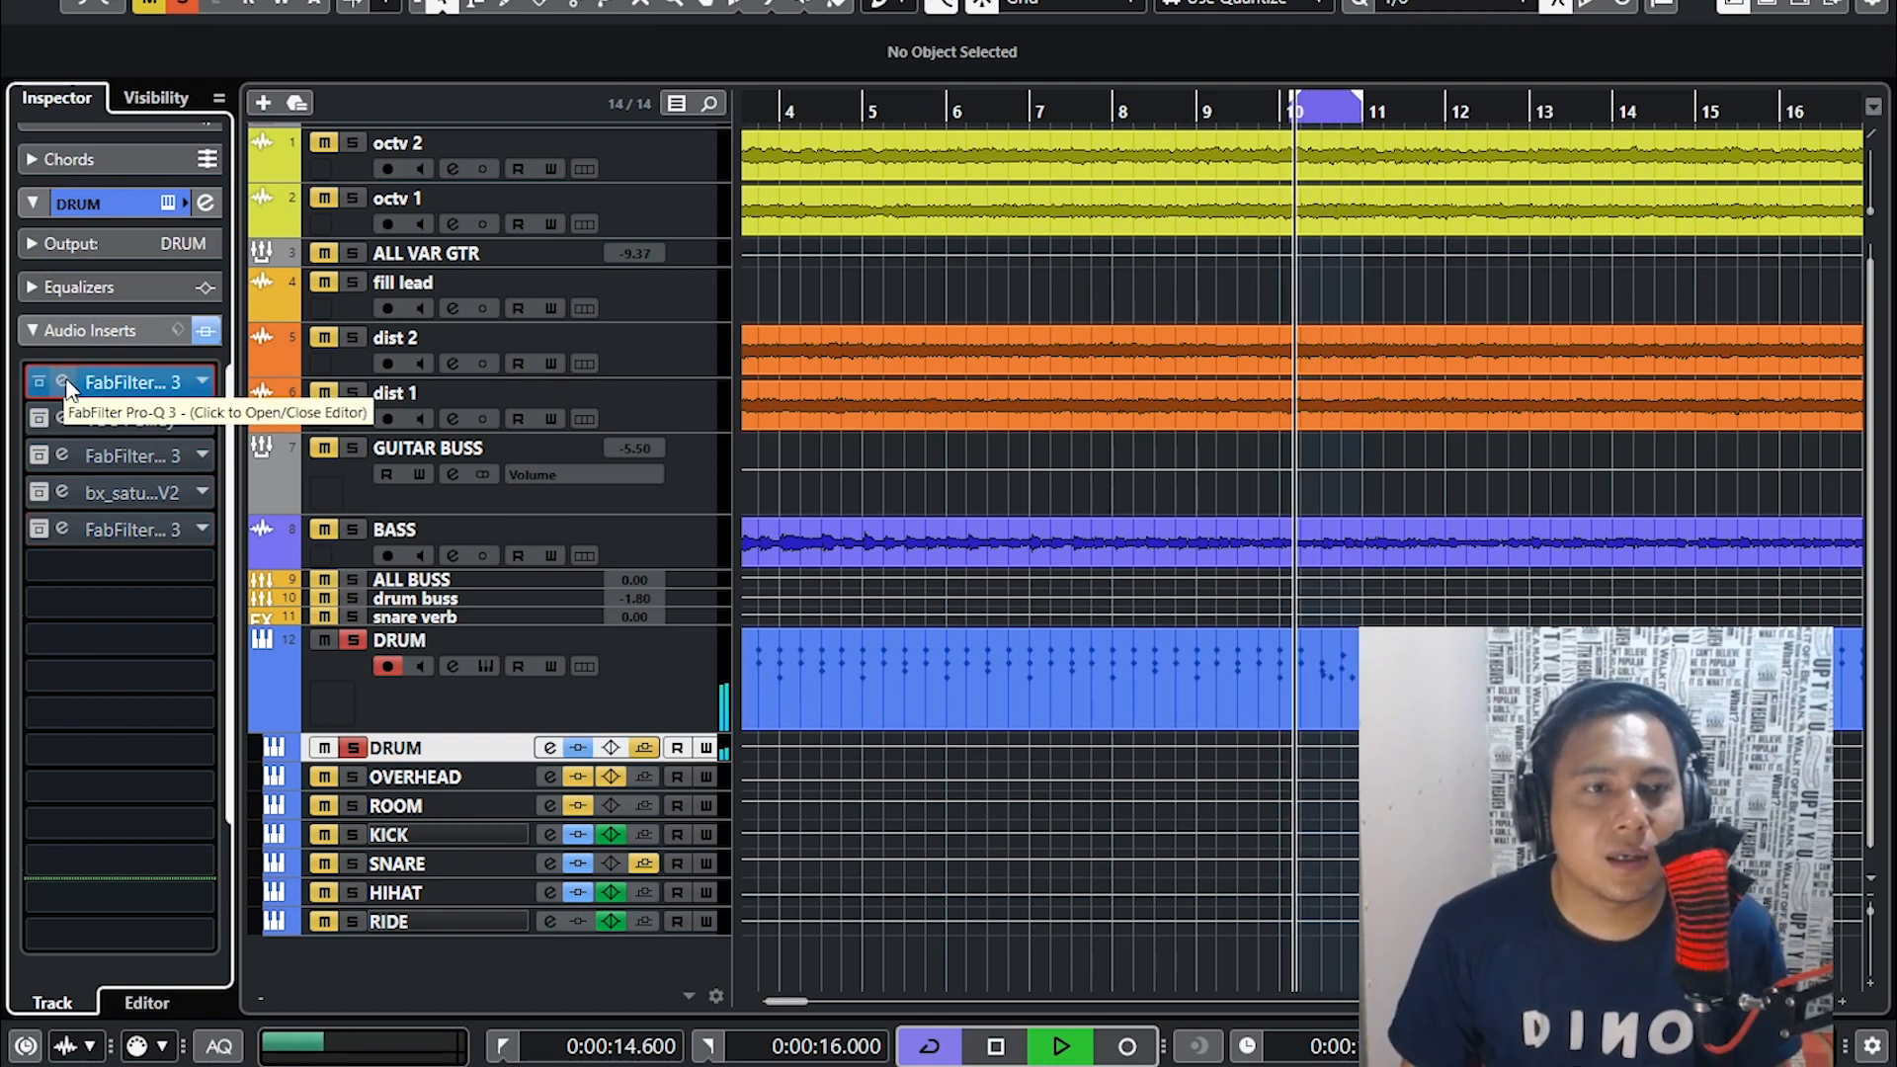
left_click(69, 385)
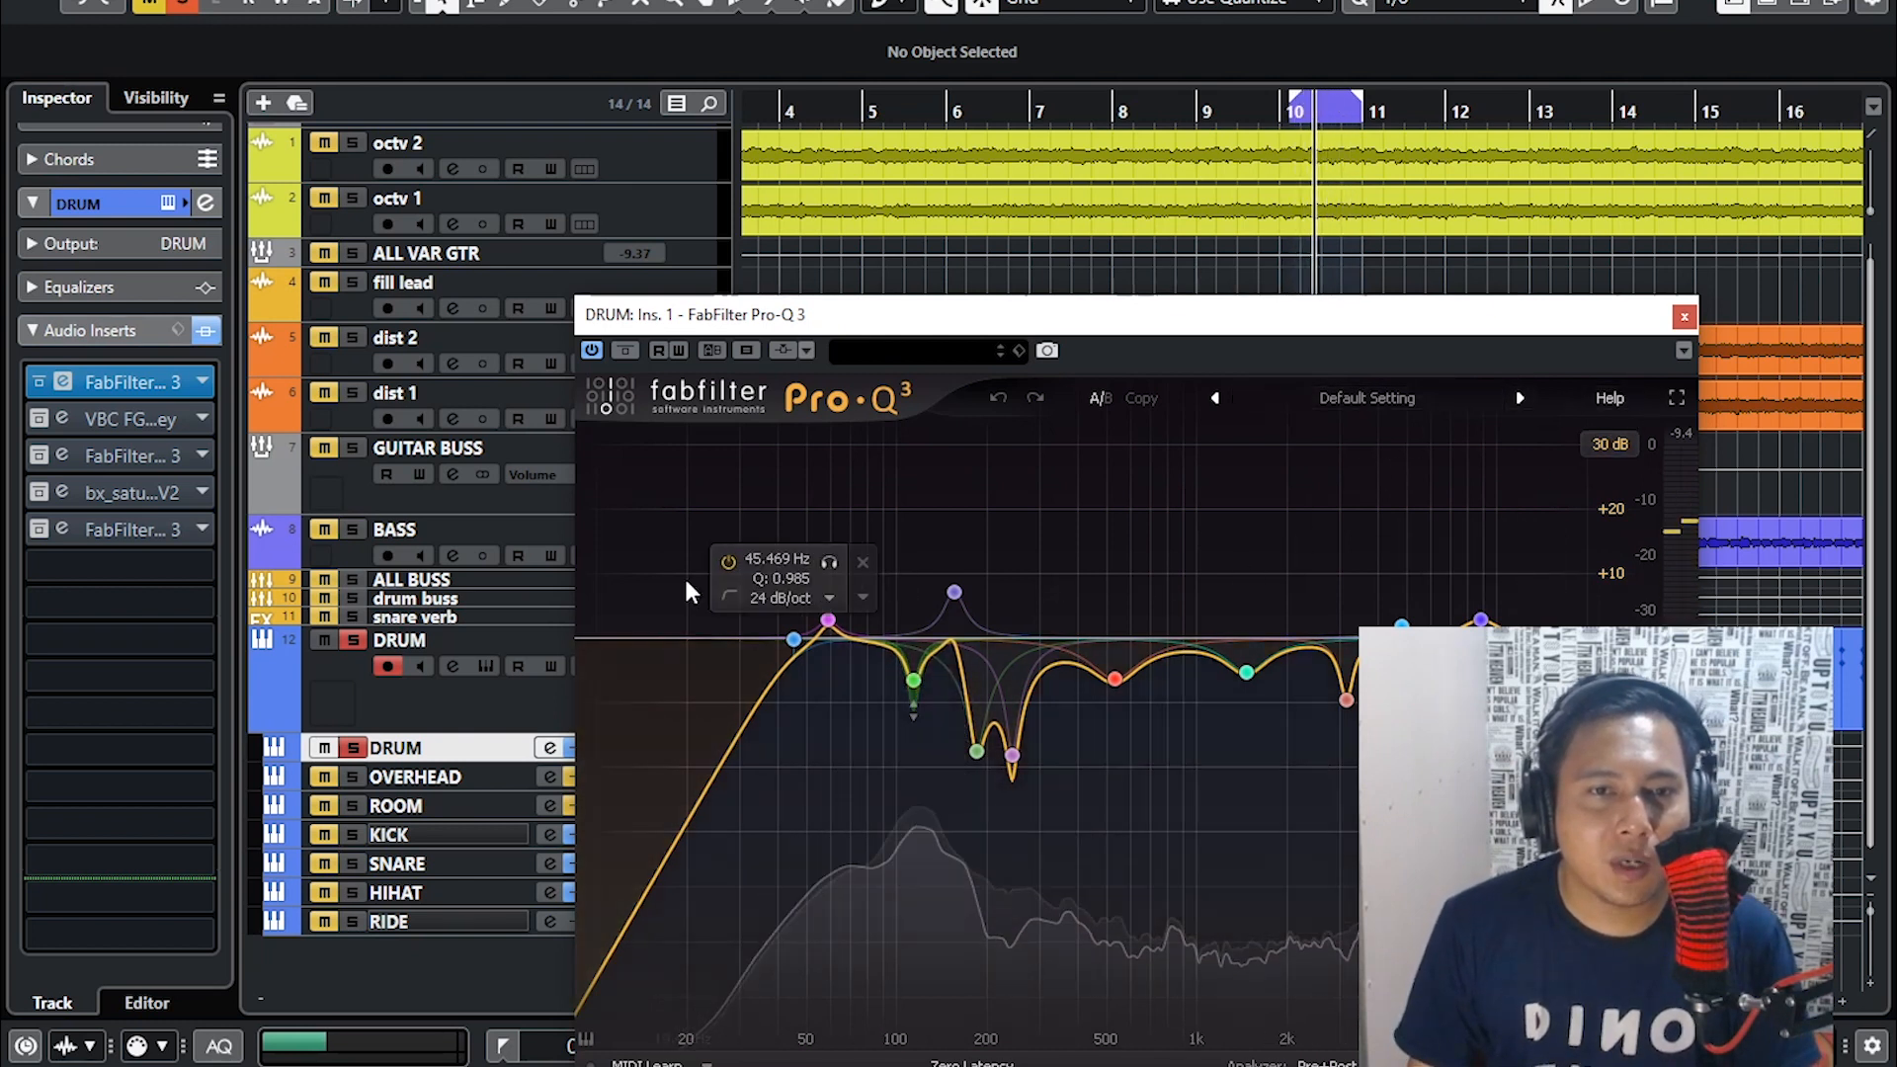
left_click(829, 562)
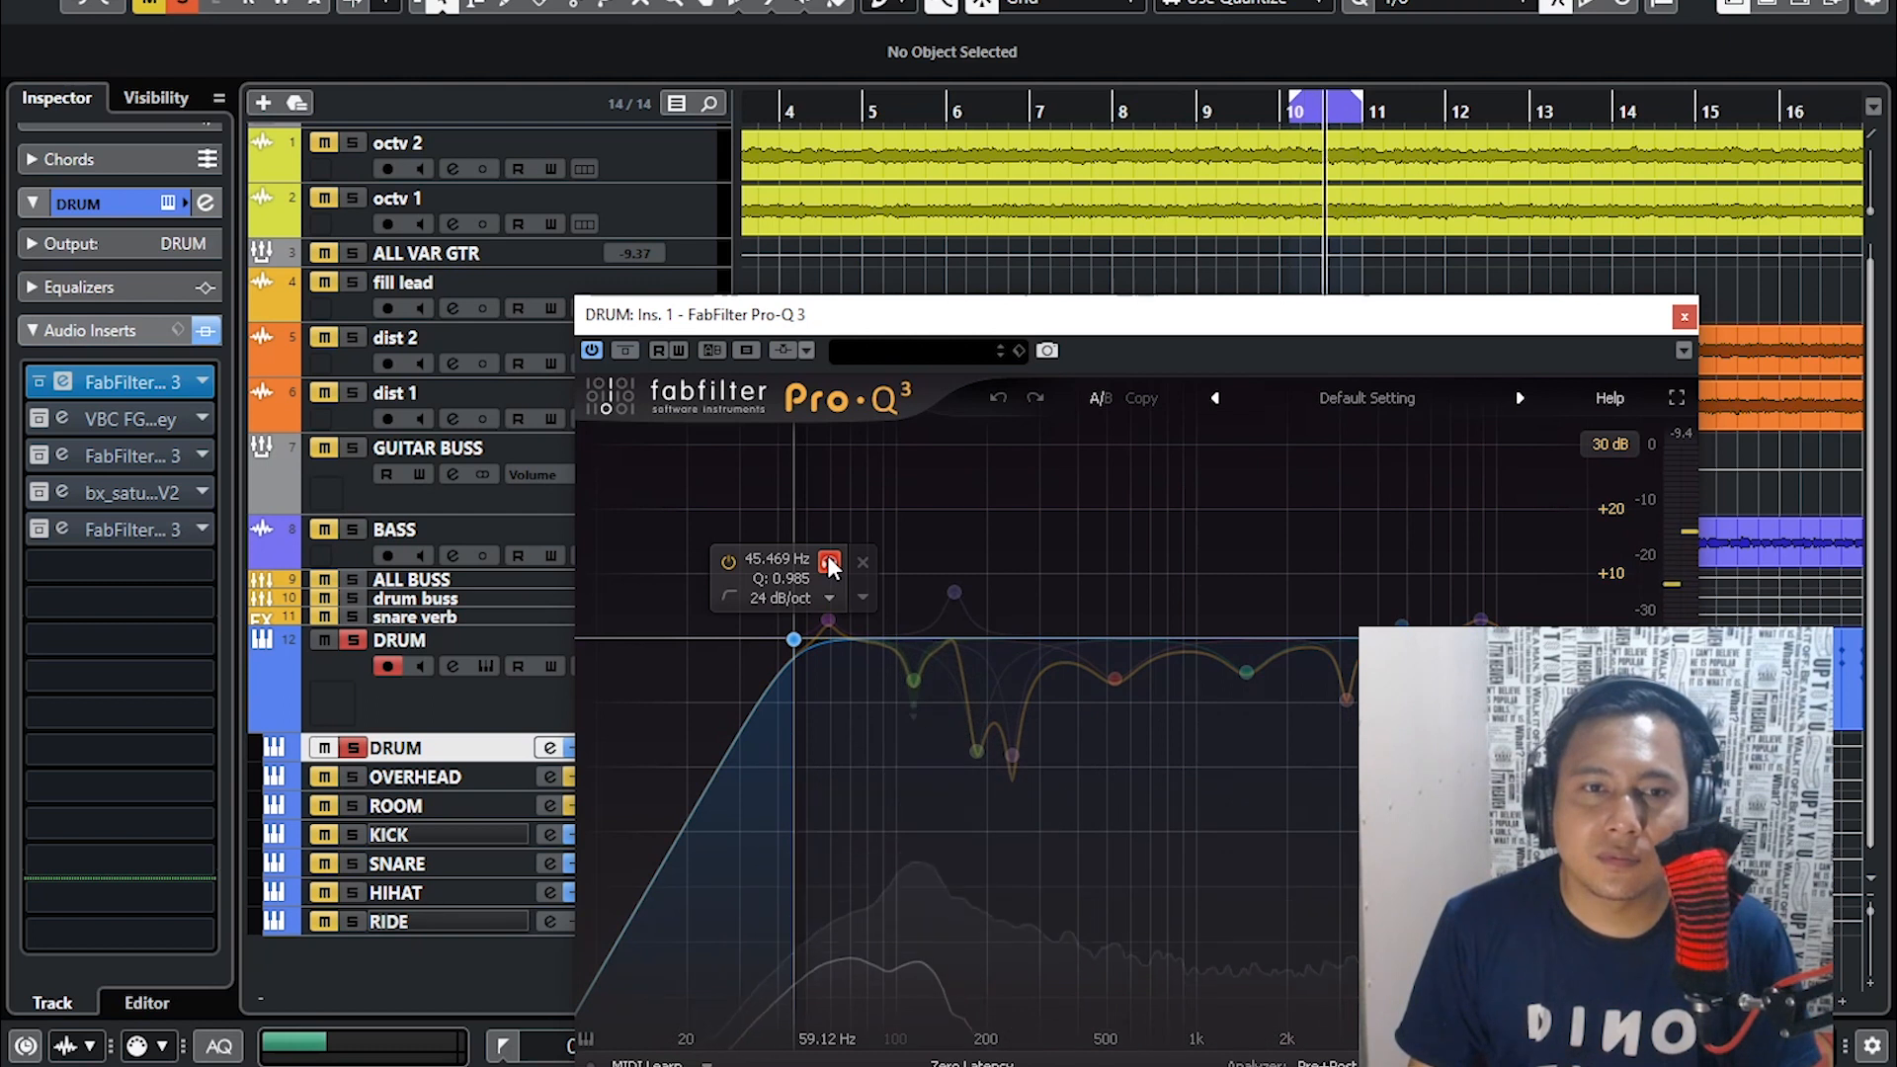
left_click(828, 559)
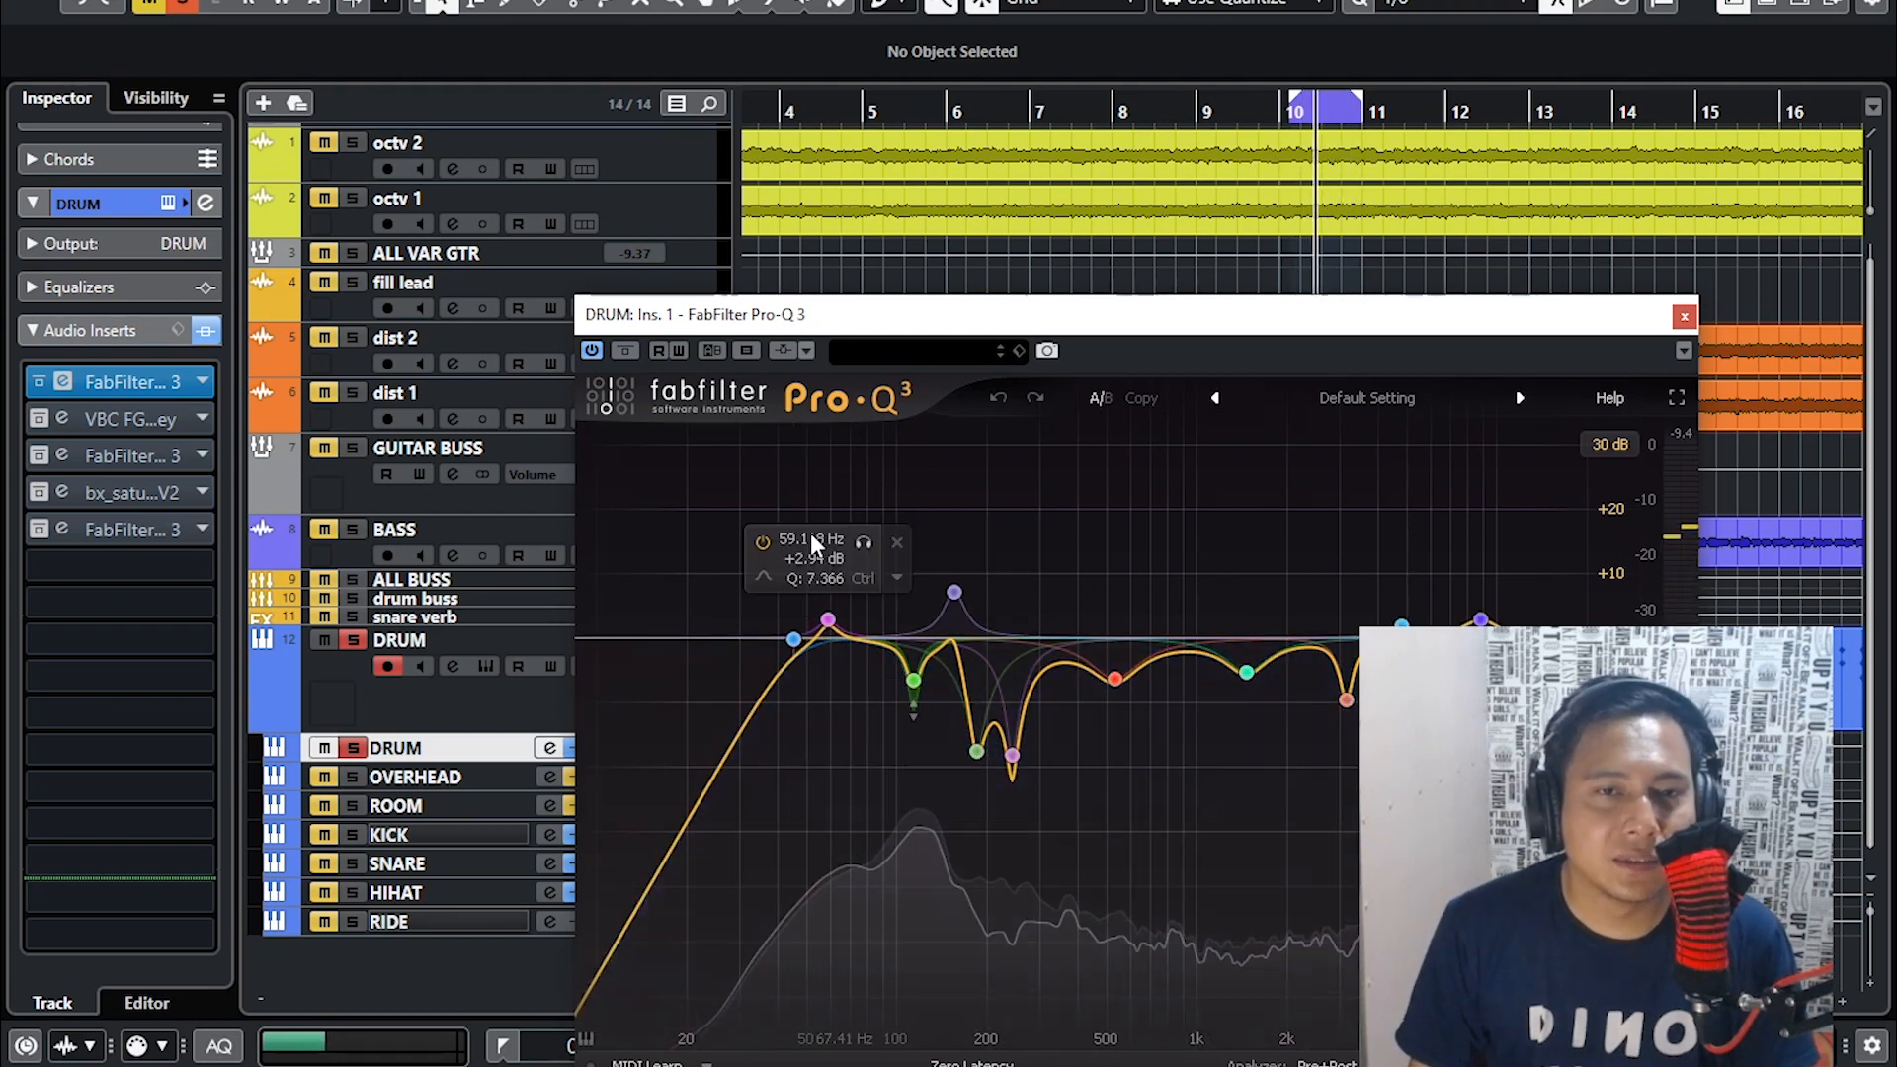
left_click(866, 545)
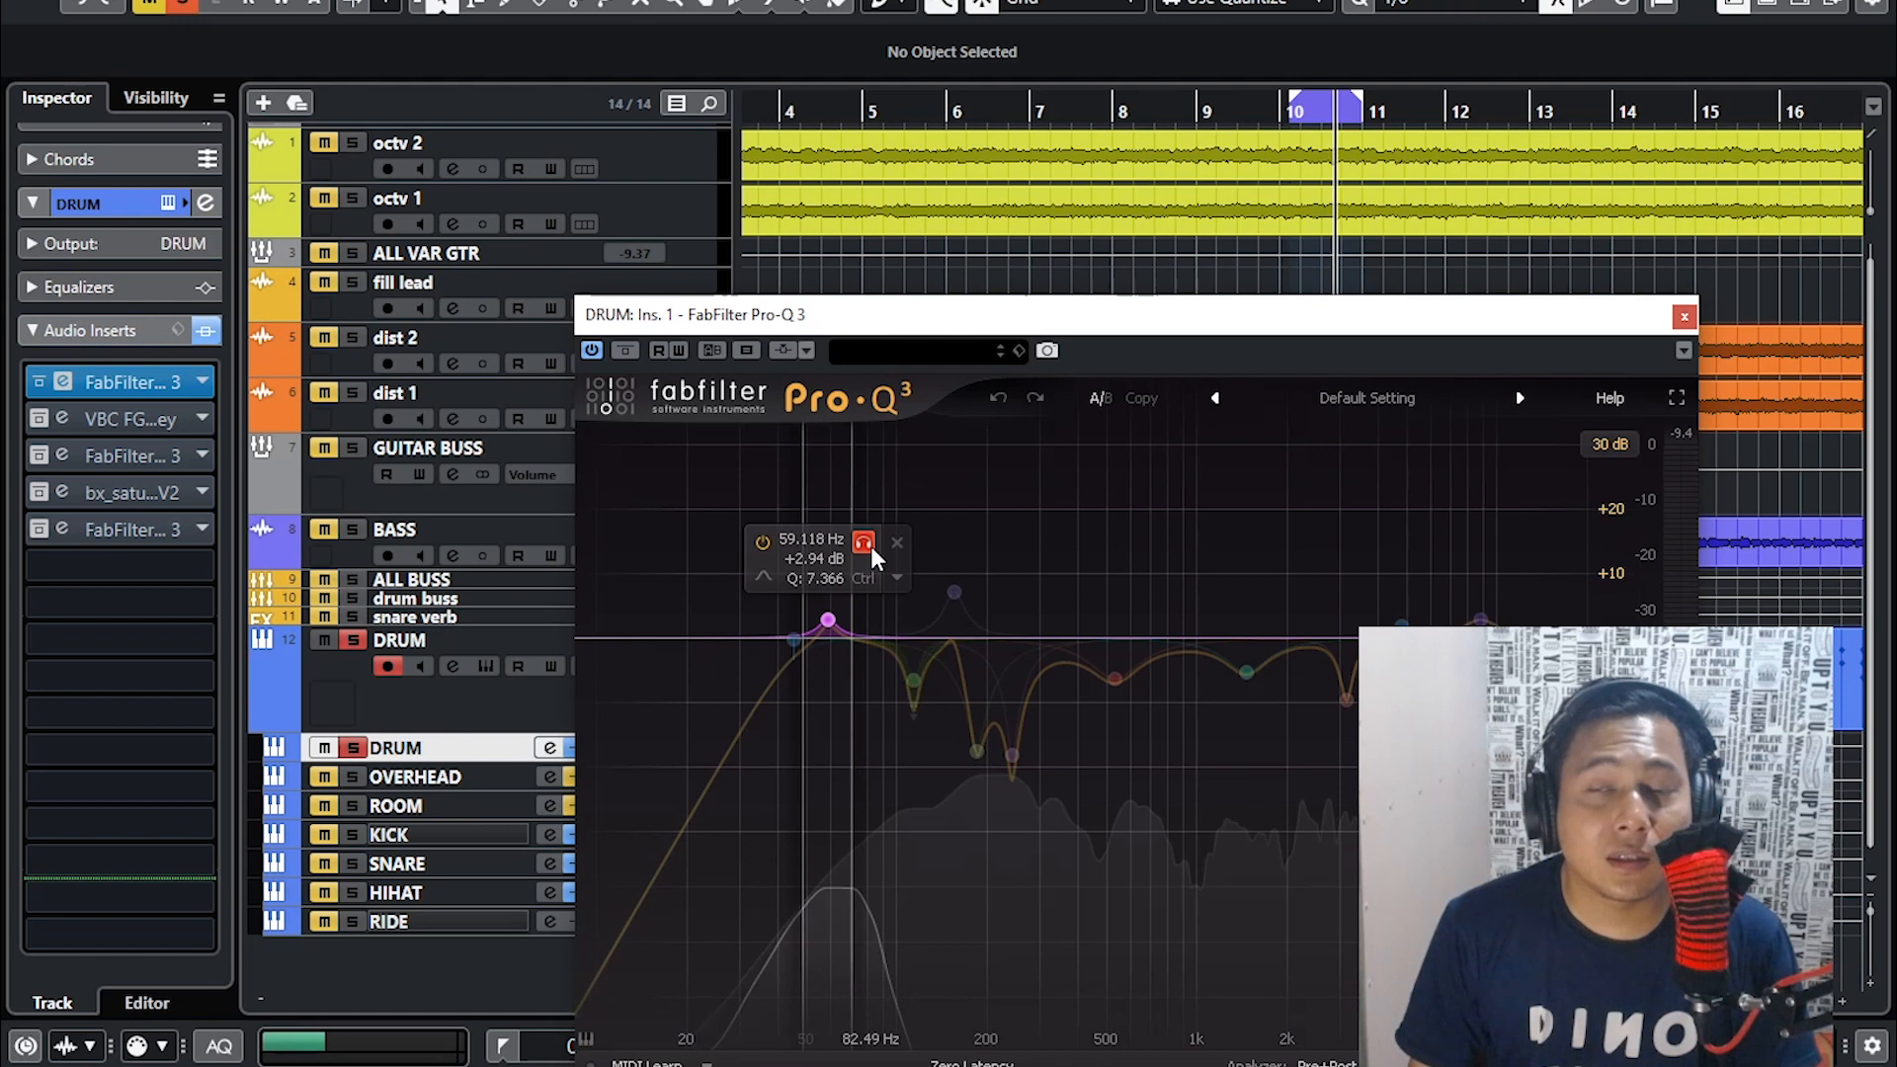
left_click(866, 543)
- Audition the first equalizer's 113.95 Hz cut and 155.83 Hz boost in solo
left_click(954, 763)
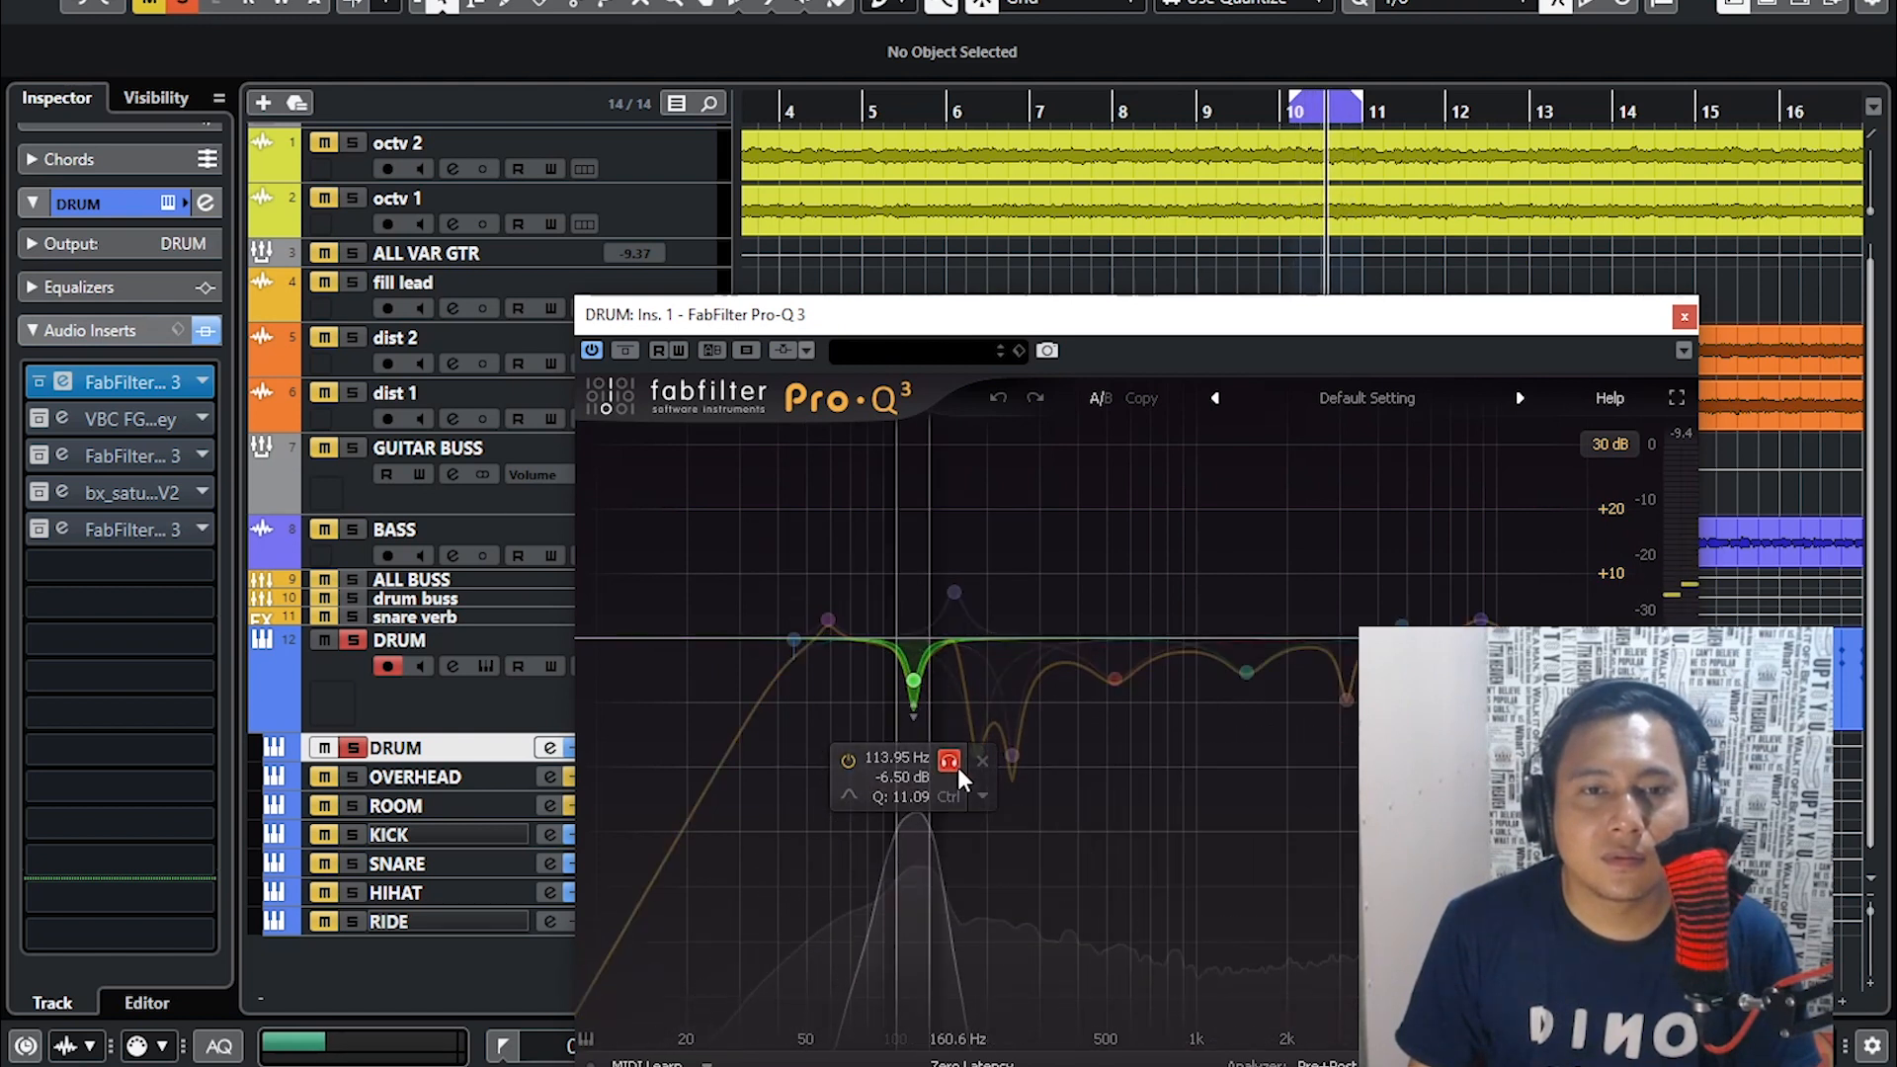
left_click(956, 765)
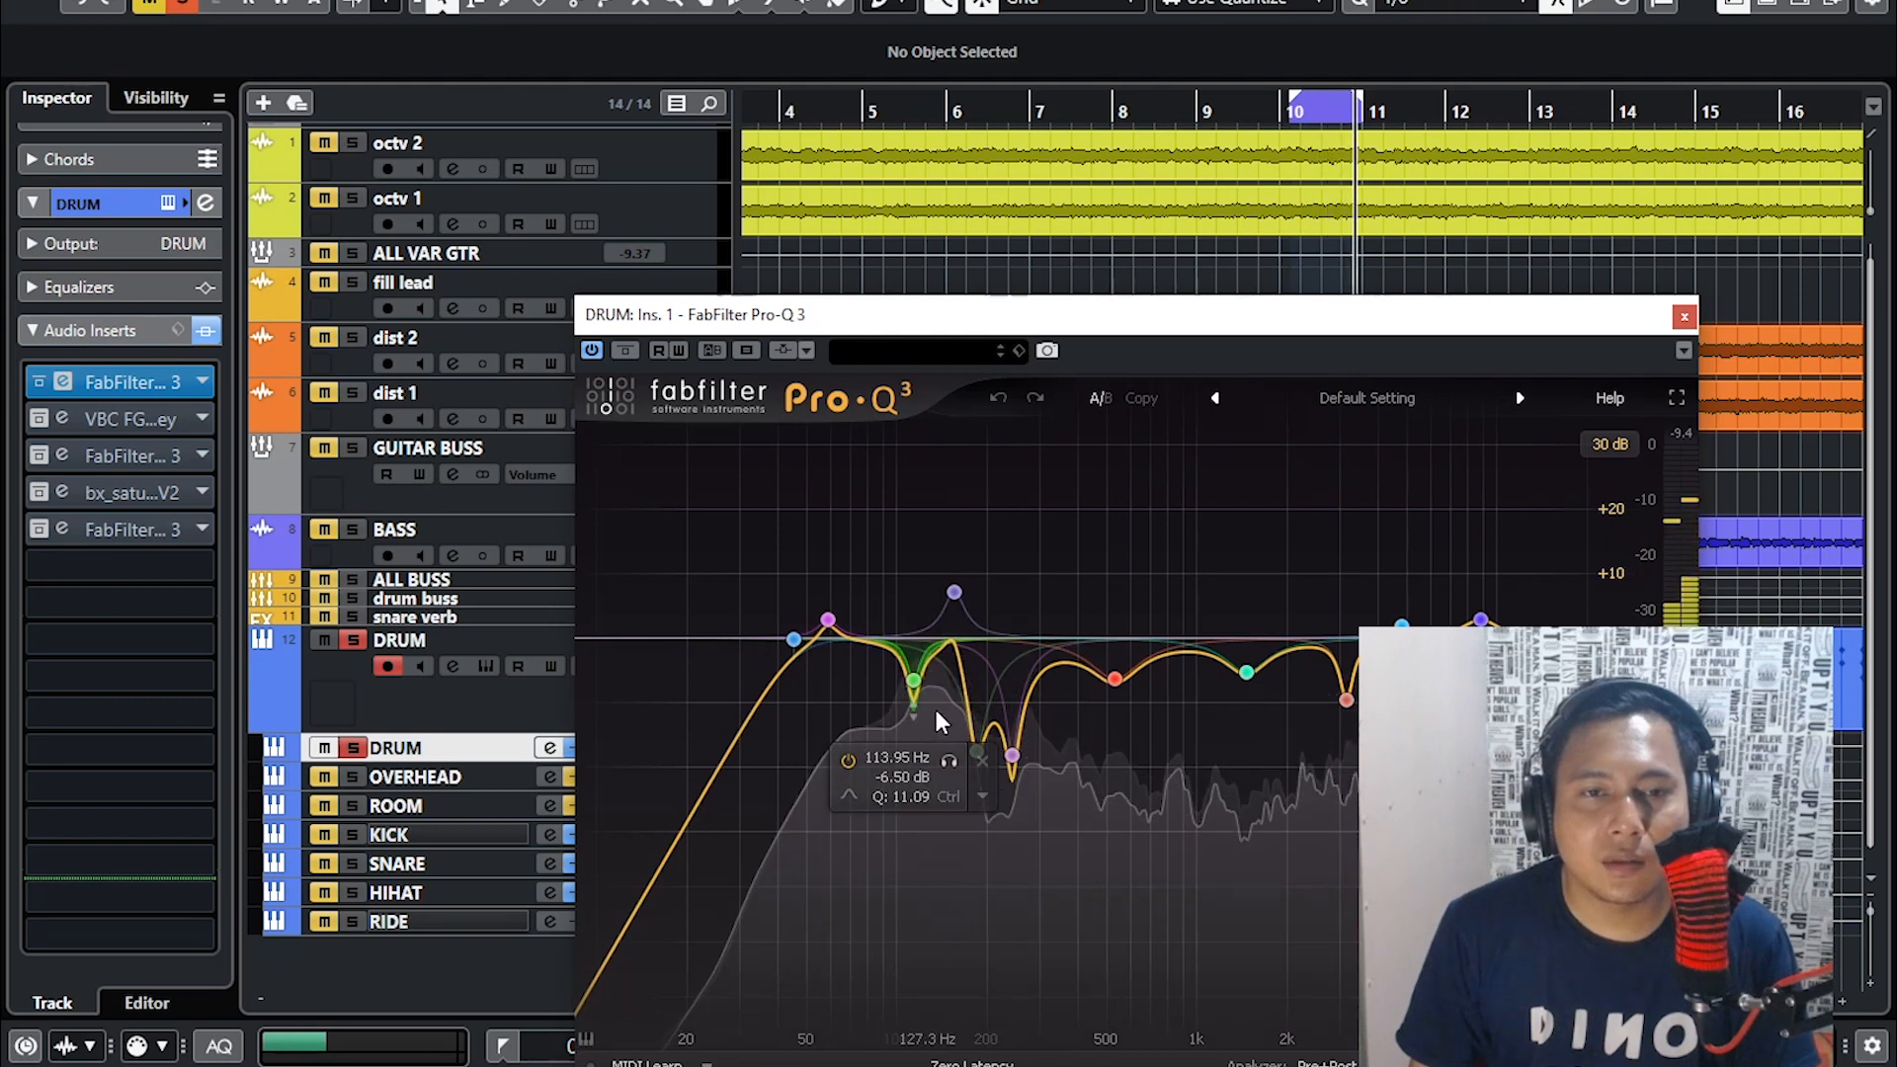
left_click(948, 763)
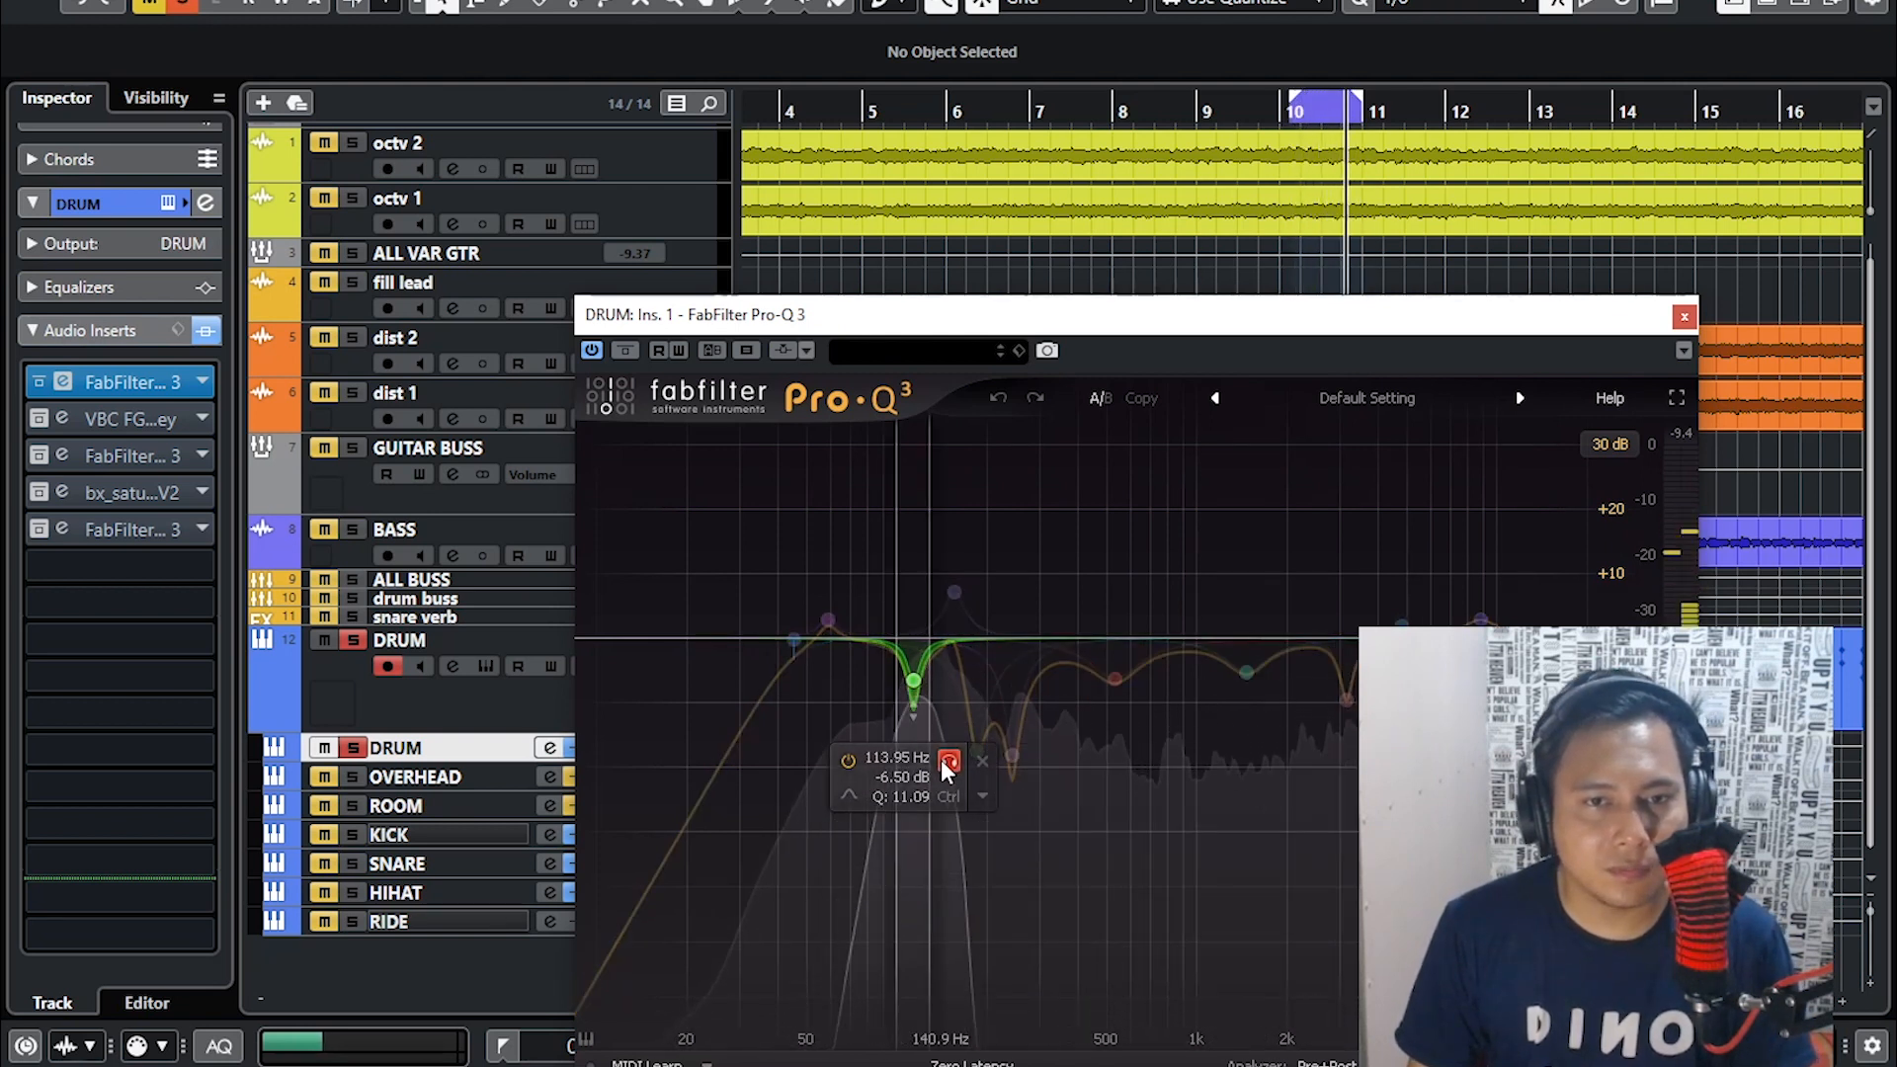
left_click(940, 760)
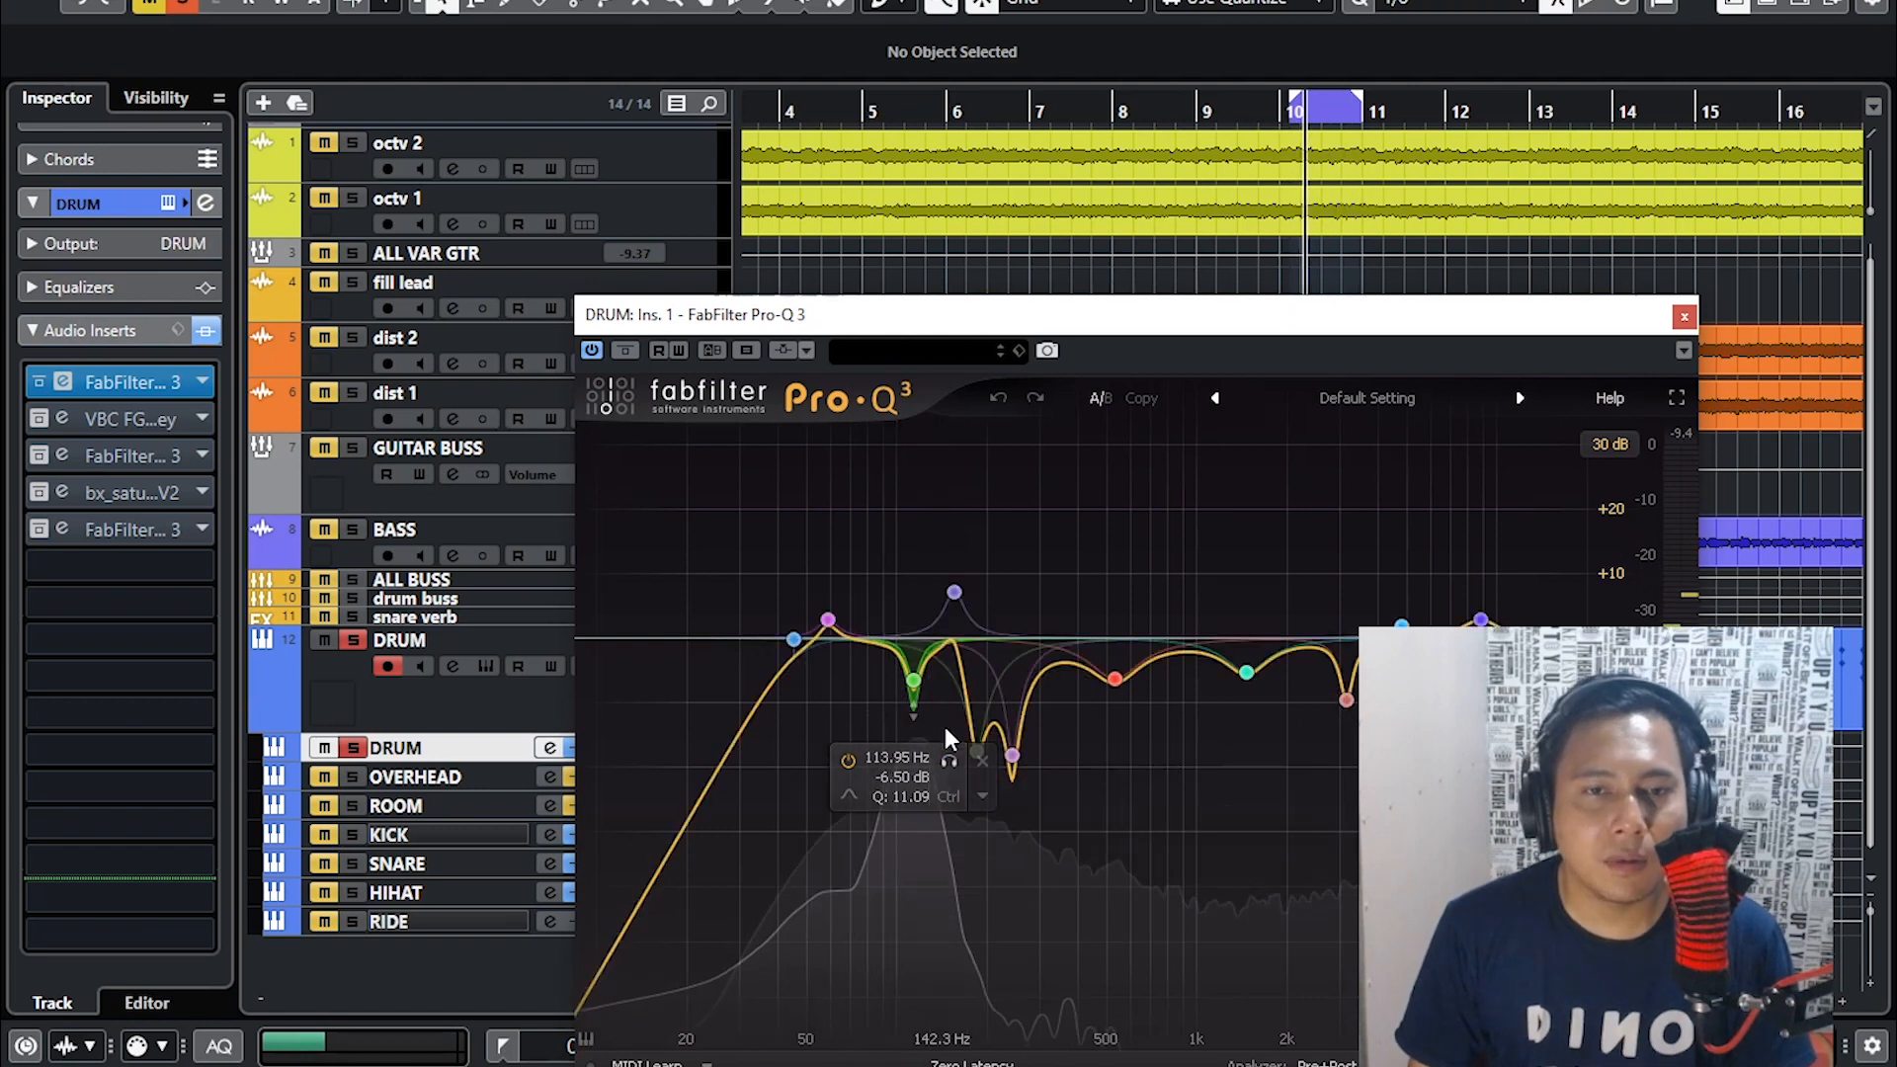
left_click(955, 593)
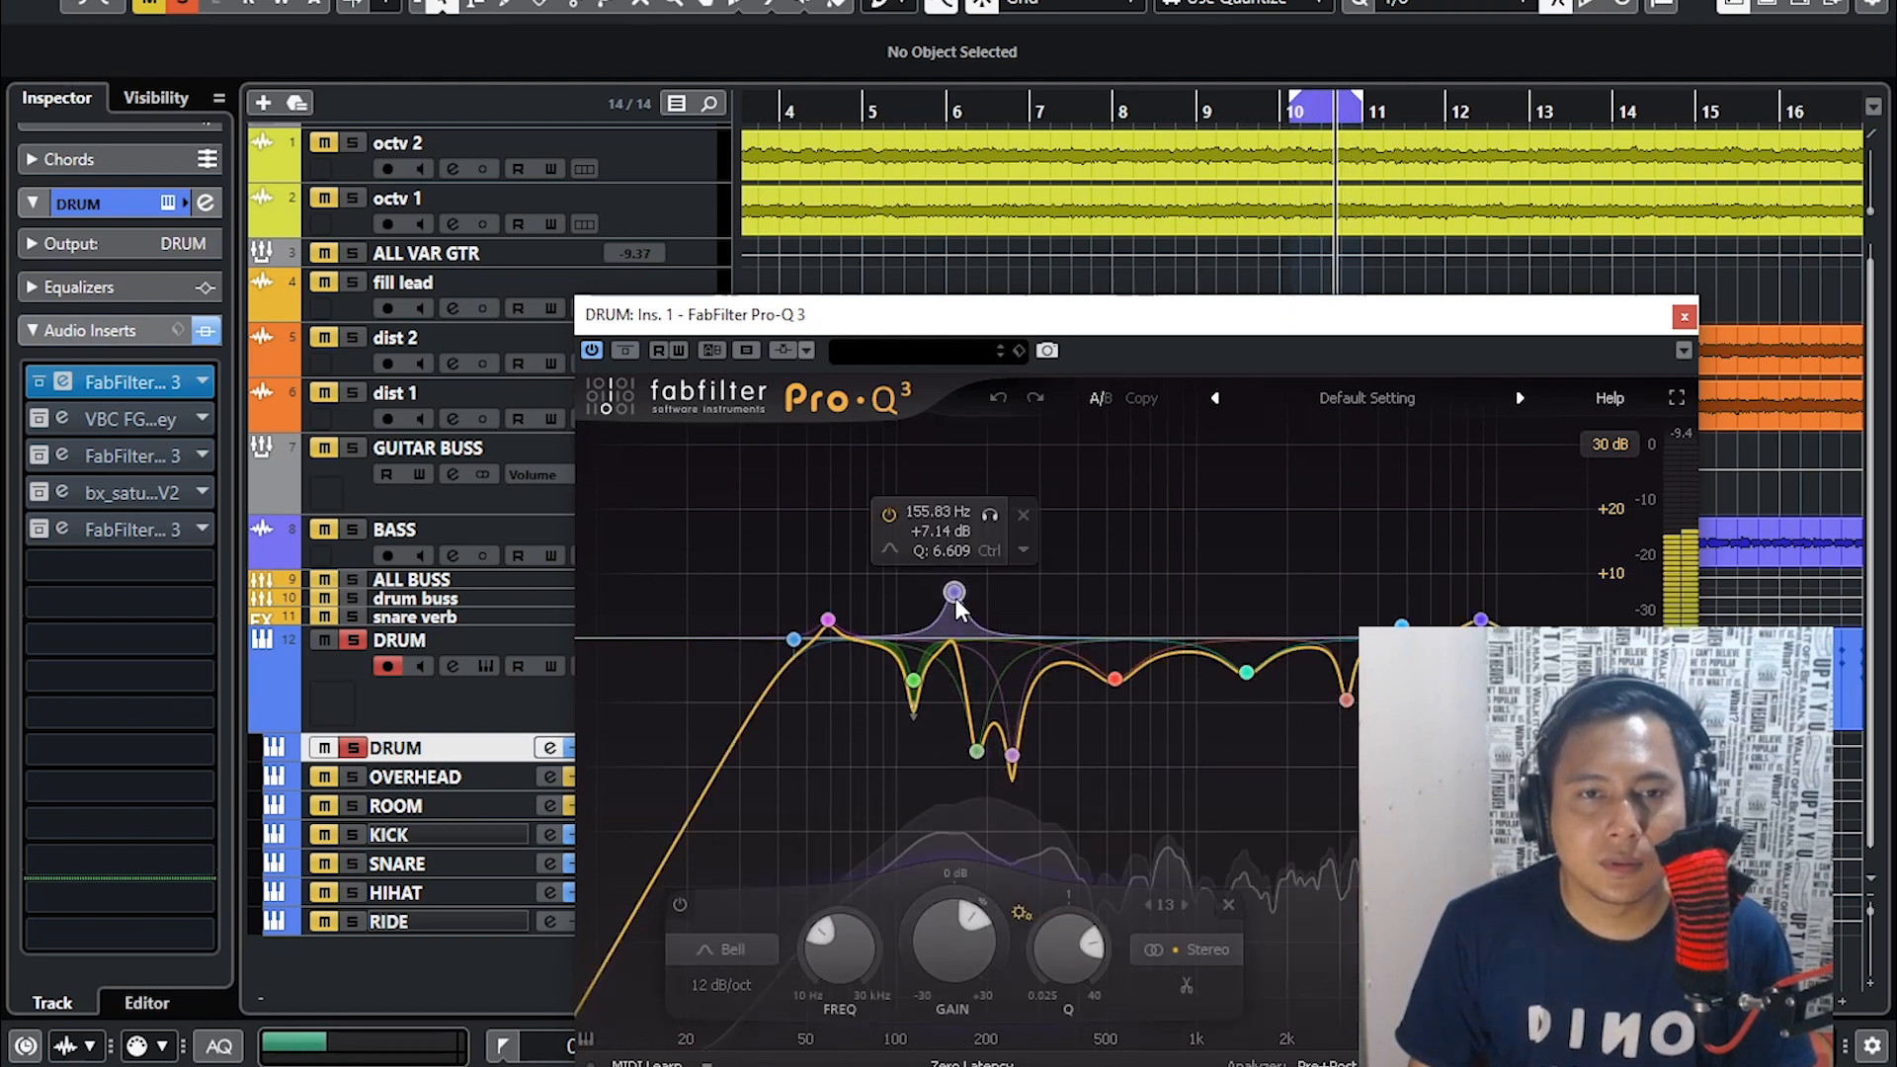
left_click(989, 516)
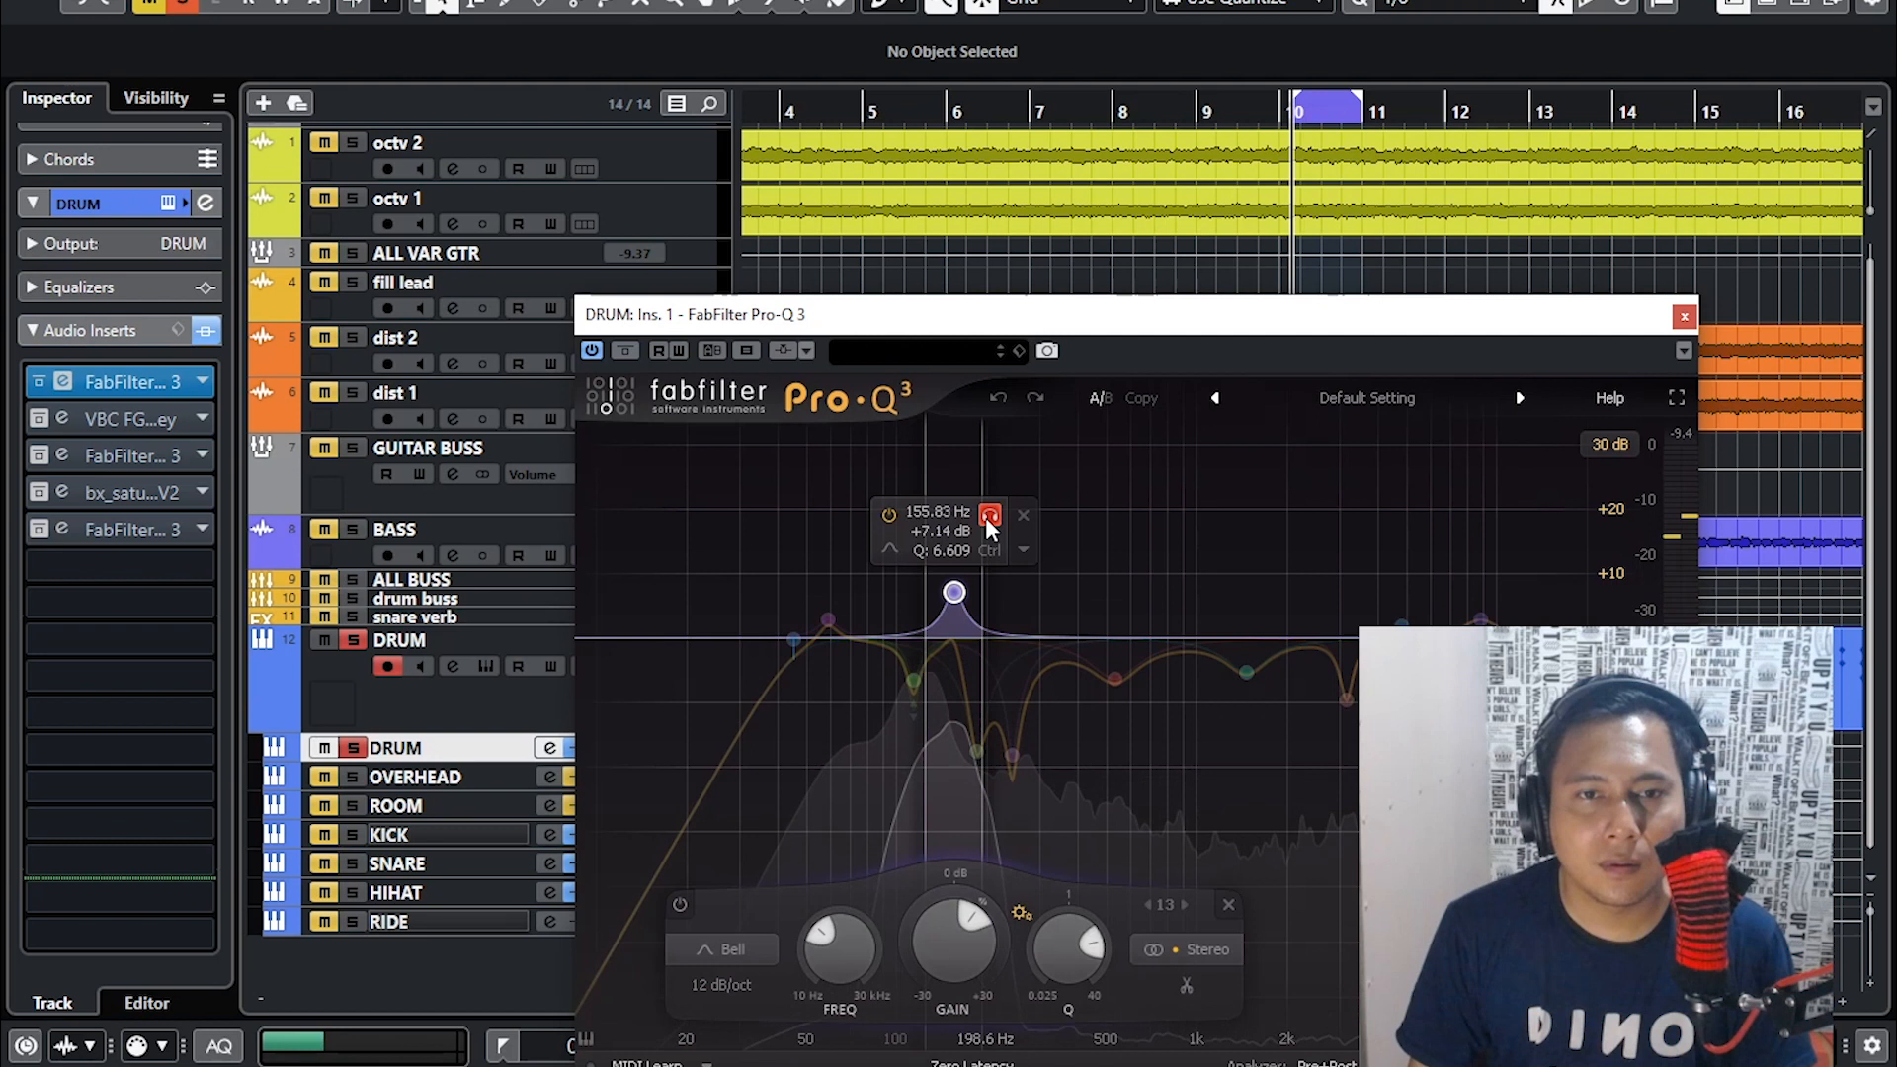
left_click(989, 518)
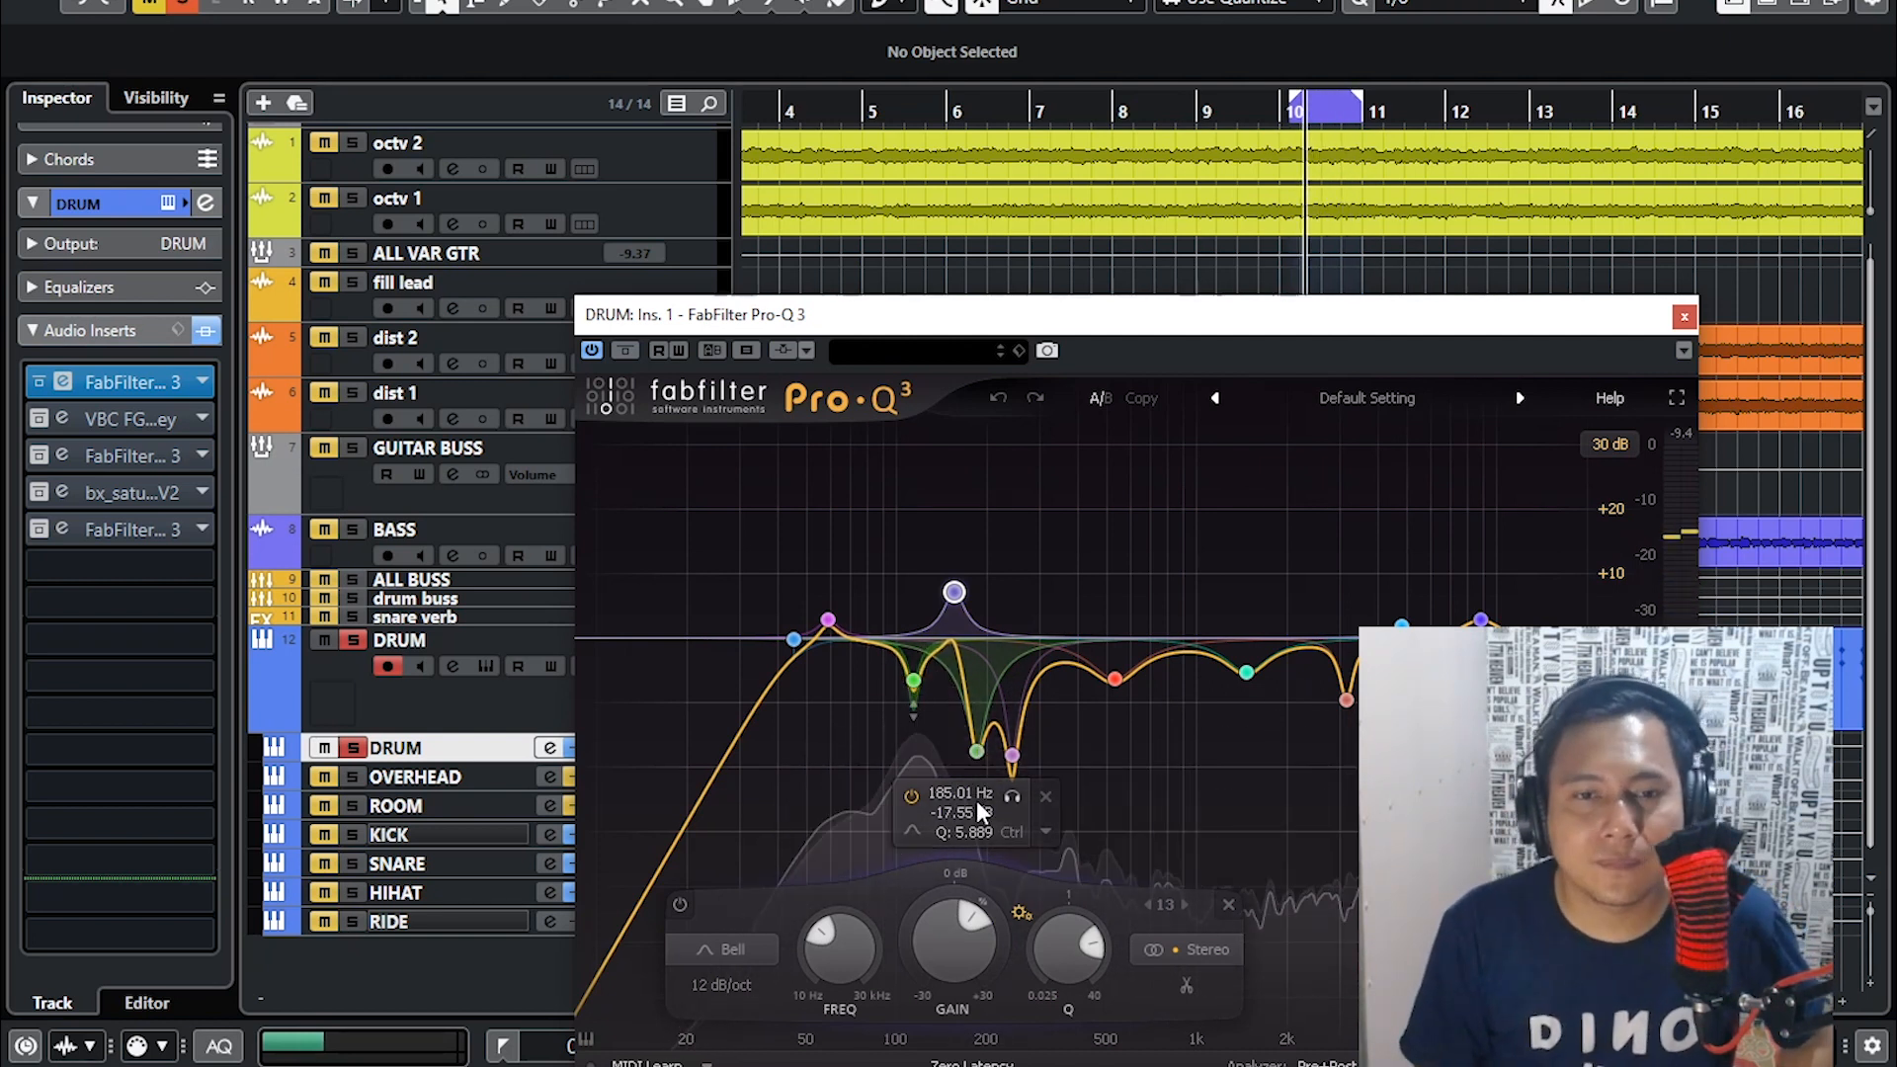
- Audition the first equalizer's two deep cuts at 185.01 Hz and 242.99 Hz in solo
left_click(1011, 796)
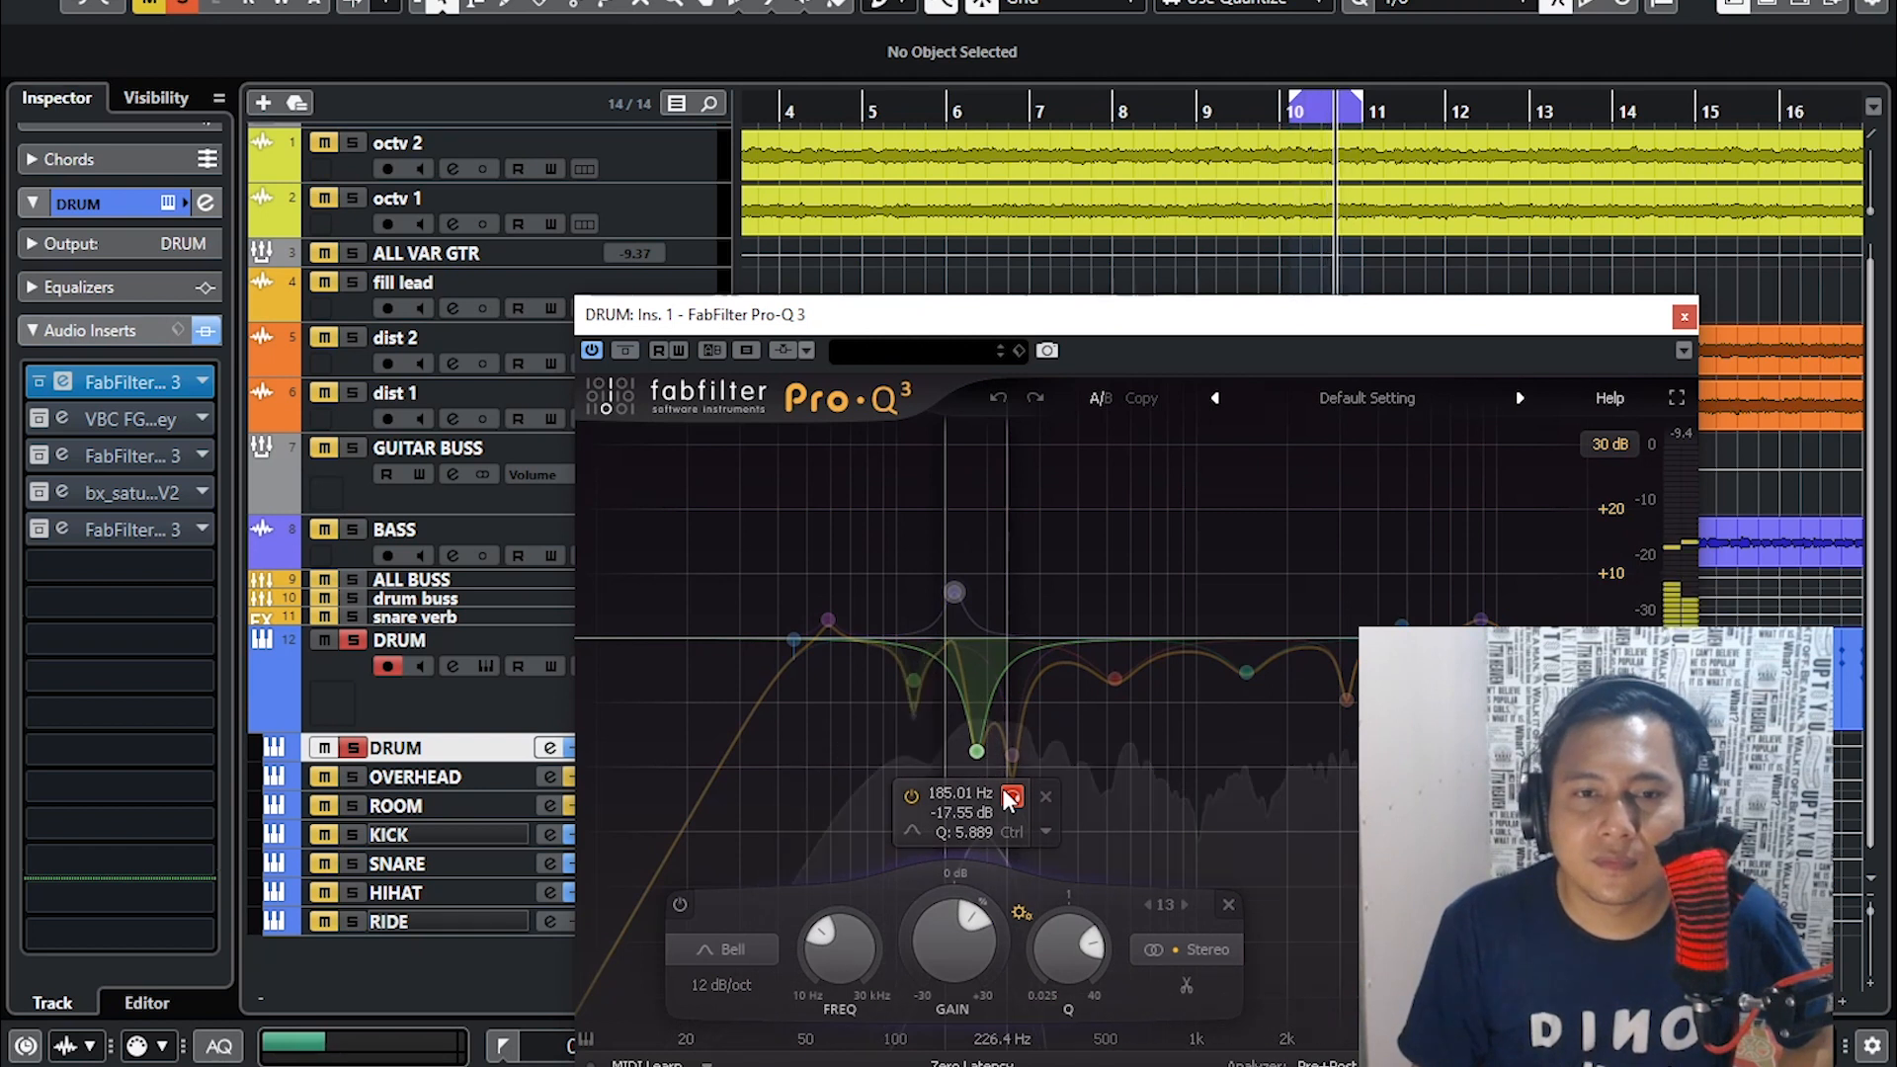
left_click(1004, 789)
left_click(1054, 805)
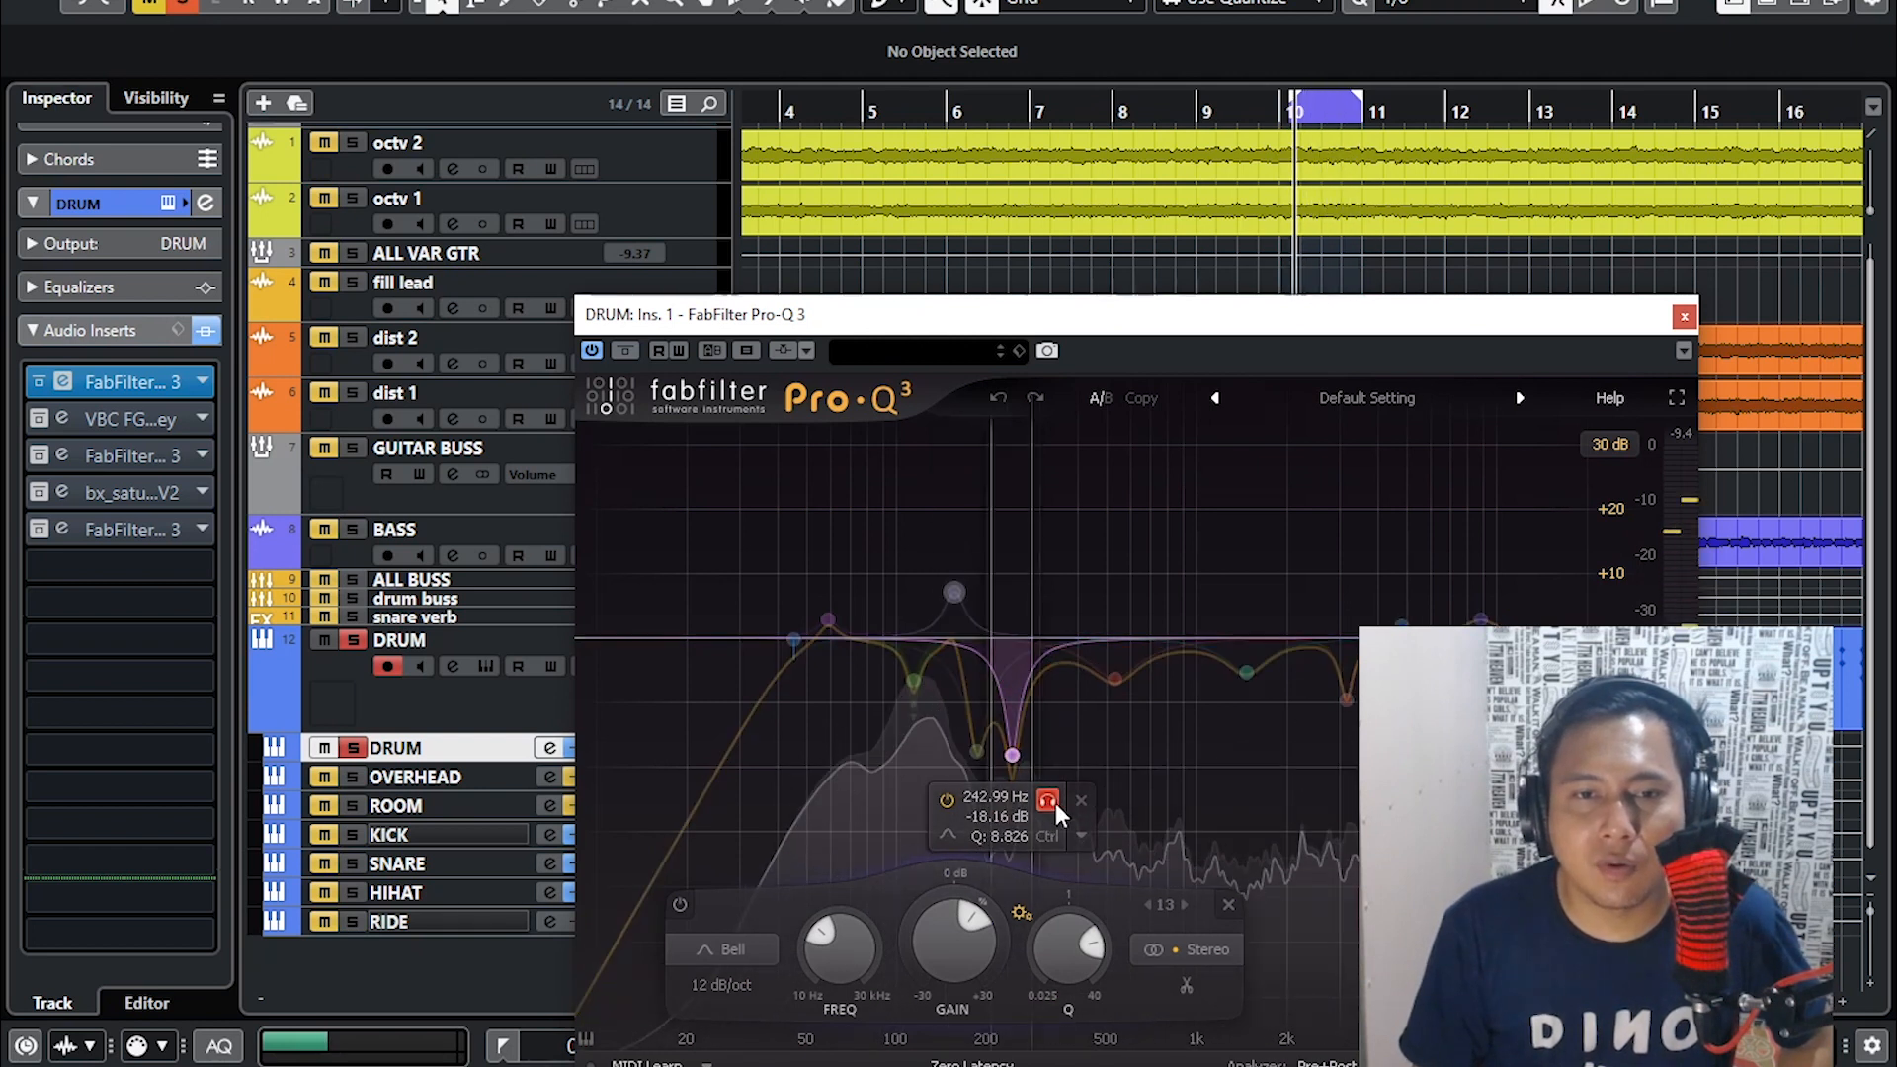
left_click(1056, 803)
- Audition the first equalizer's remaining bands from 534.07 Hz upward in solo and close the equalizer window
left_click(1147, 730)
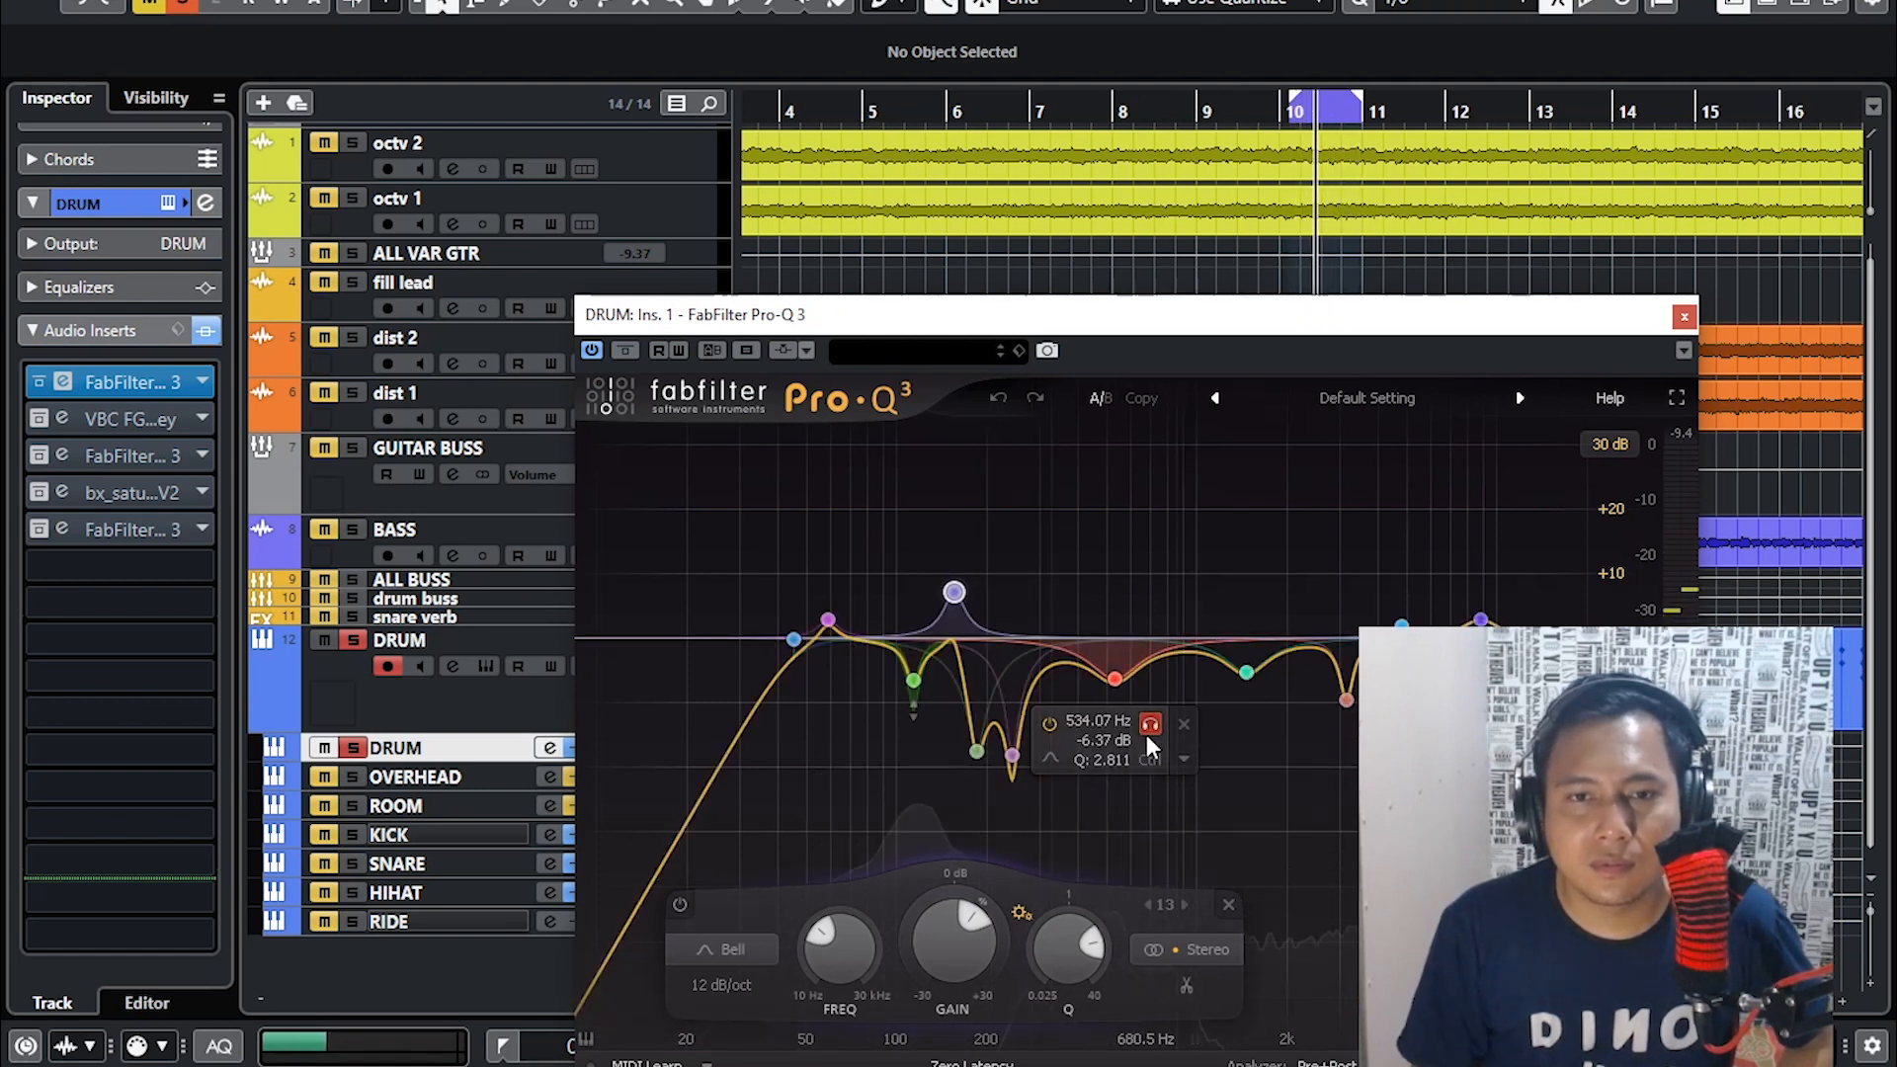
left_click(1288, 720)
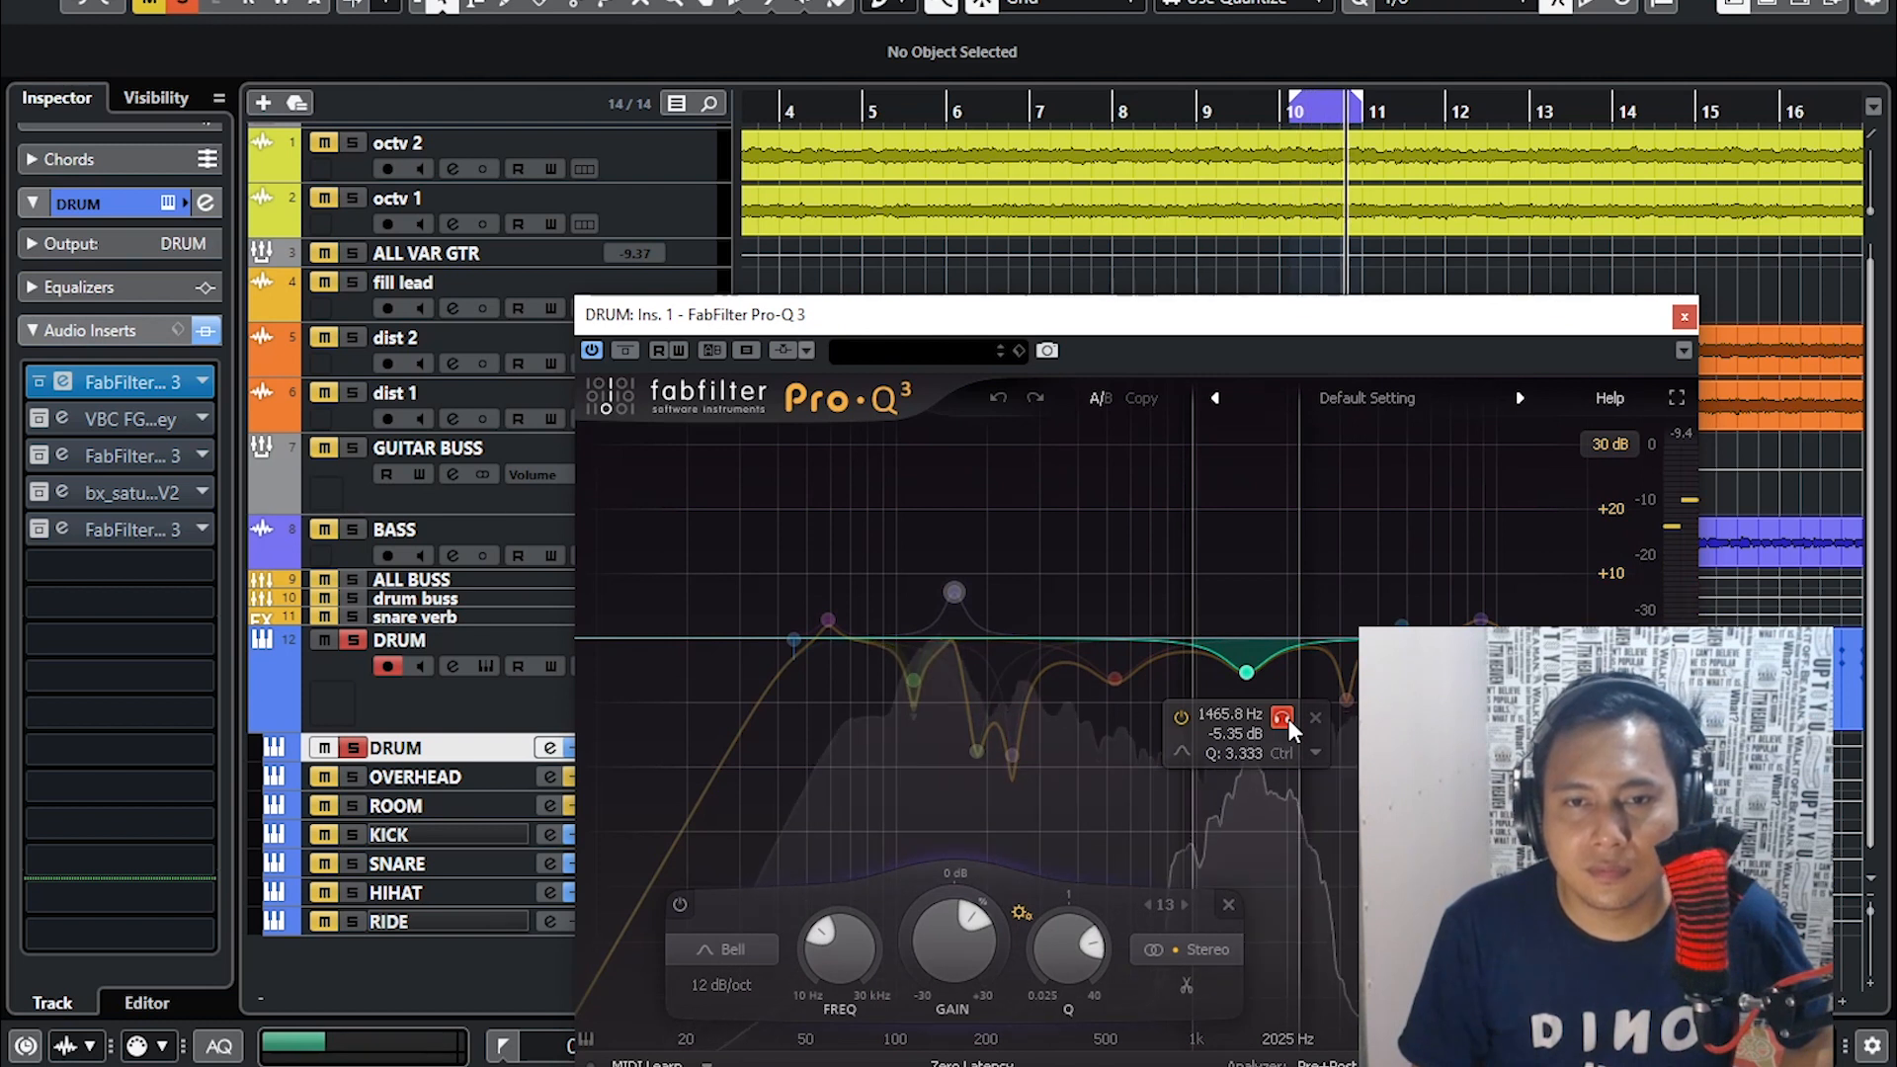
left_click(1383, 745)
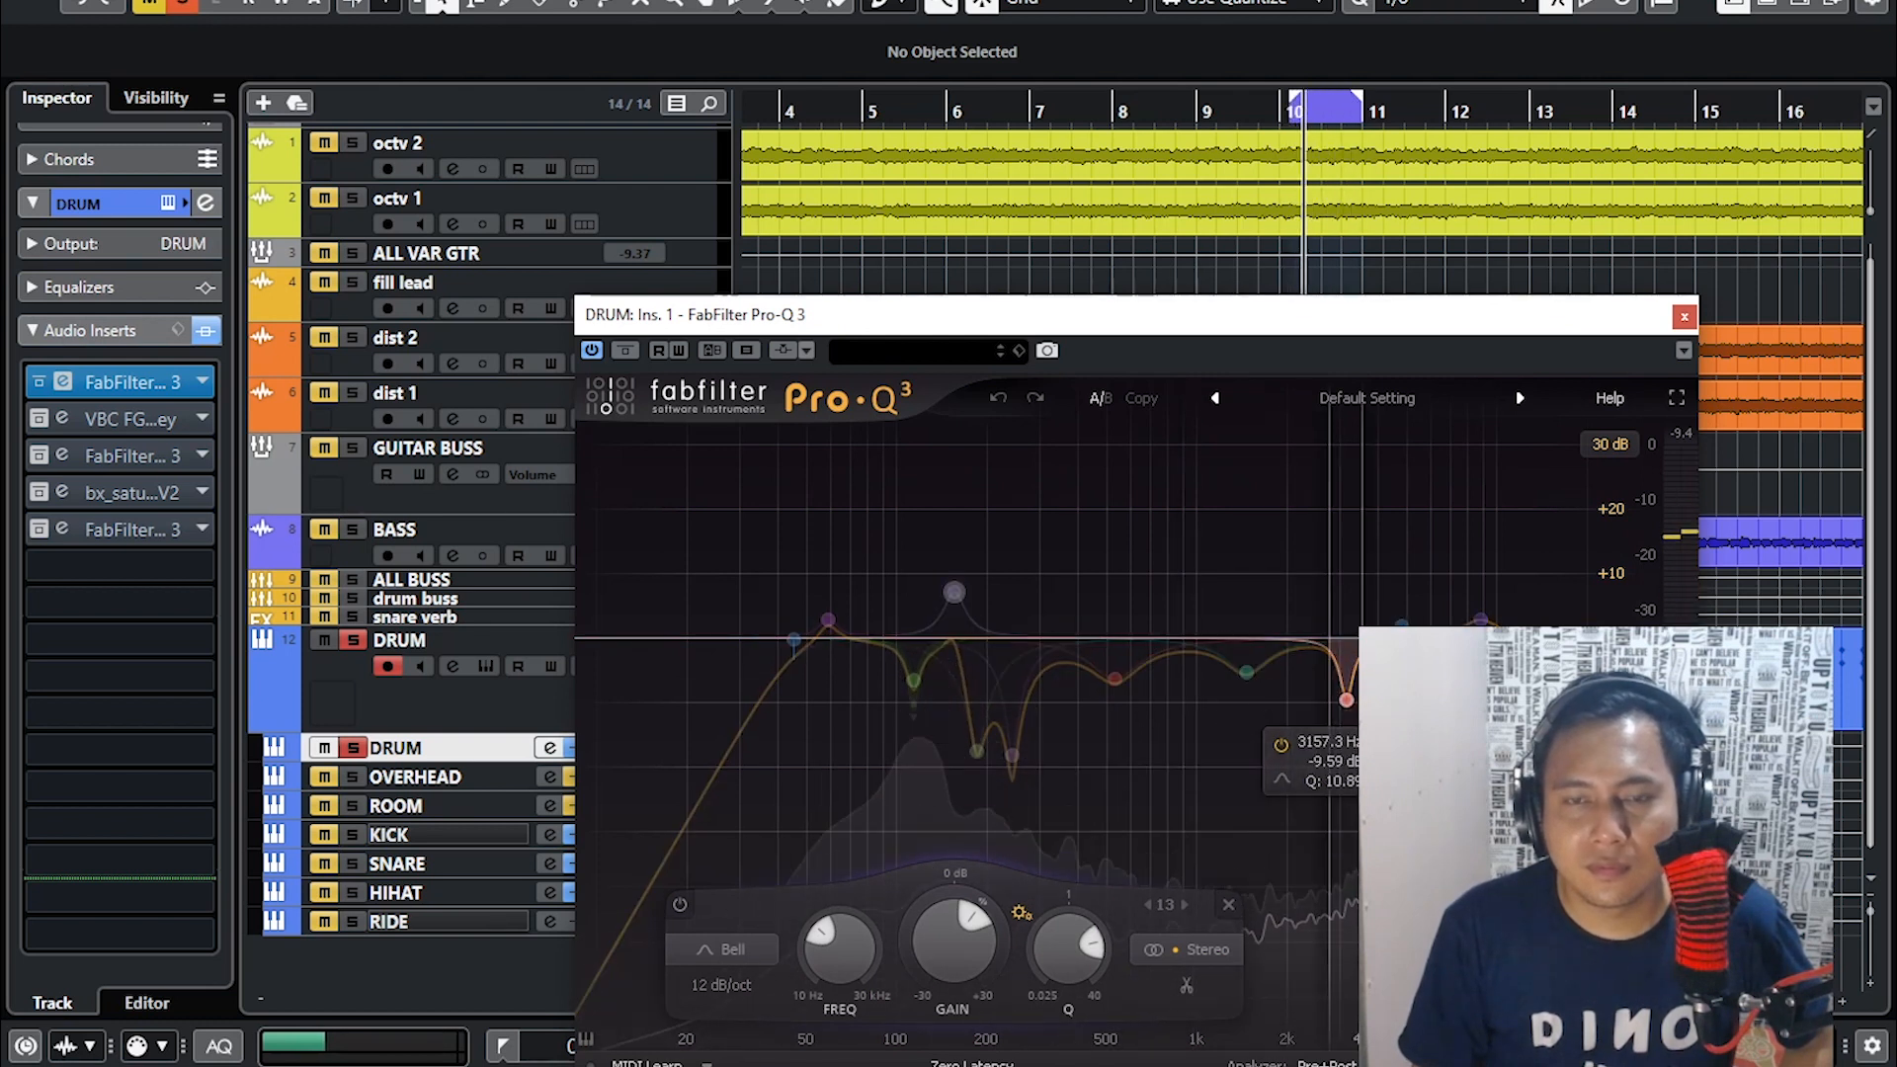
left_click(1437, 548)
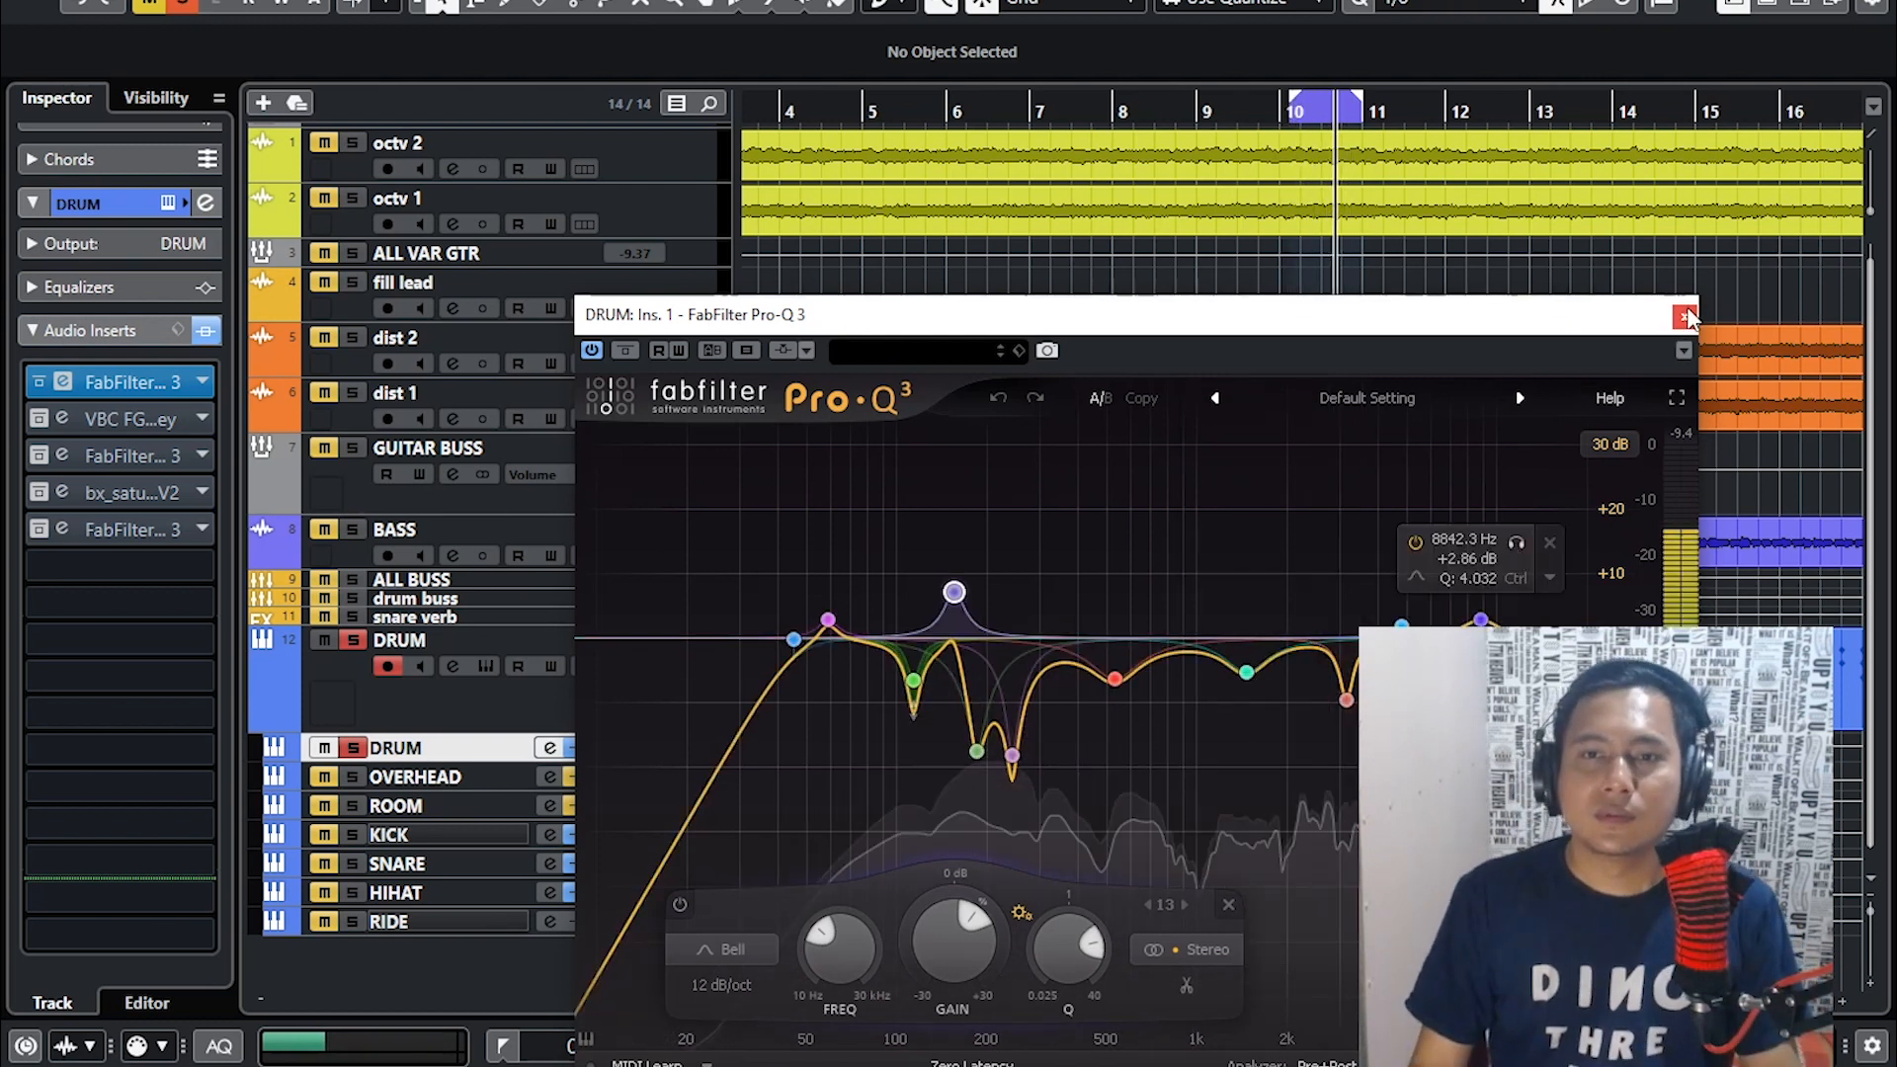
left_click(1684, 316)
- Reactivate the VBC FG-Grey compressor insert and review its attack, threshold, make-up gain and HPF settings
left_click(43, 419)
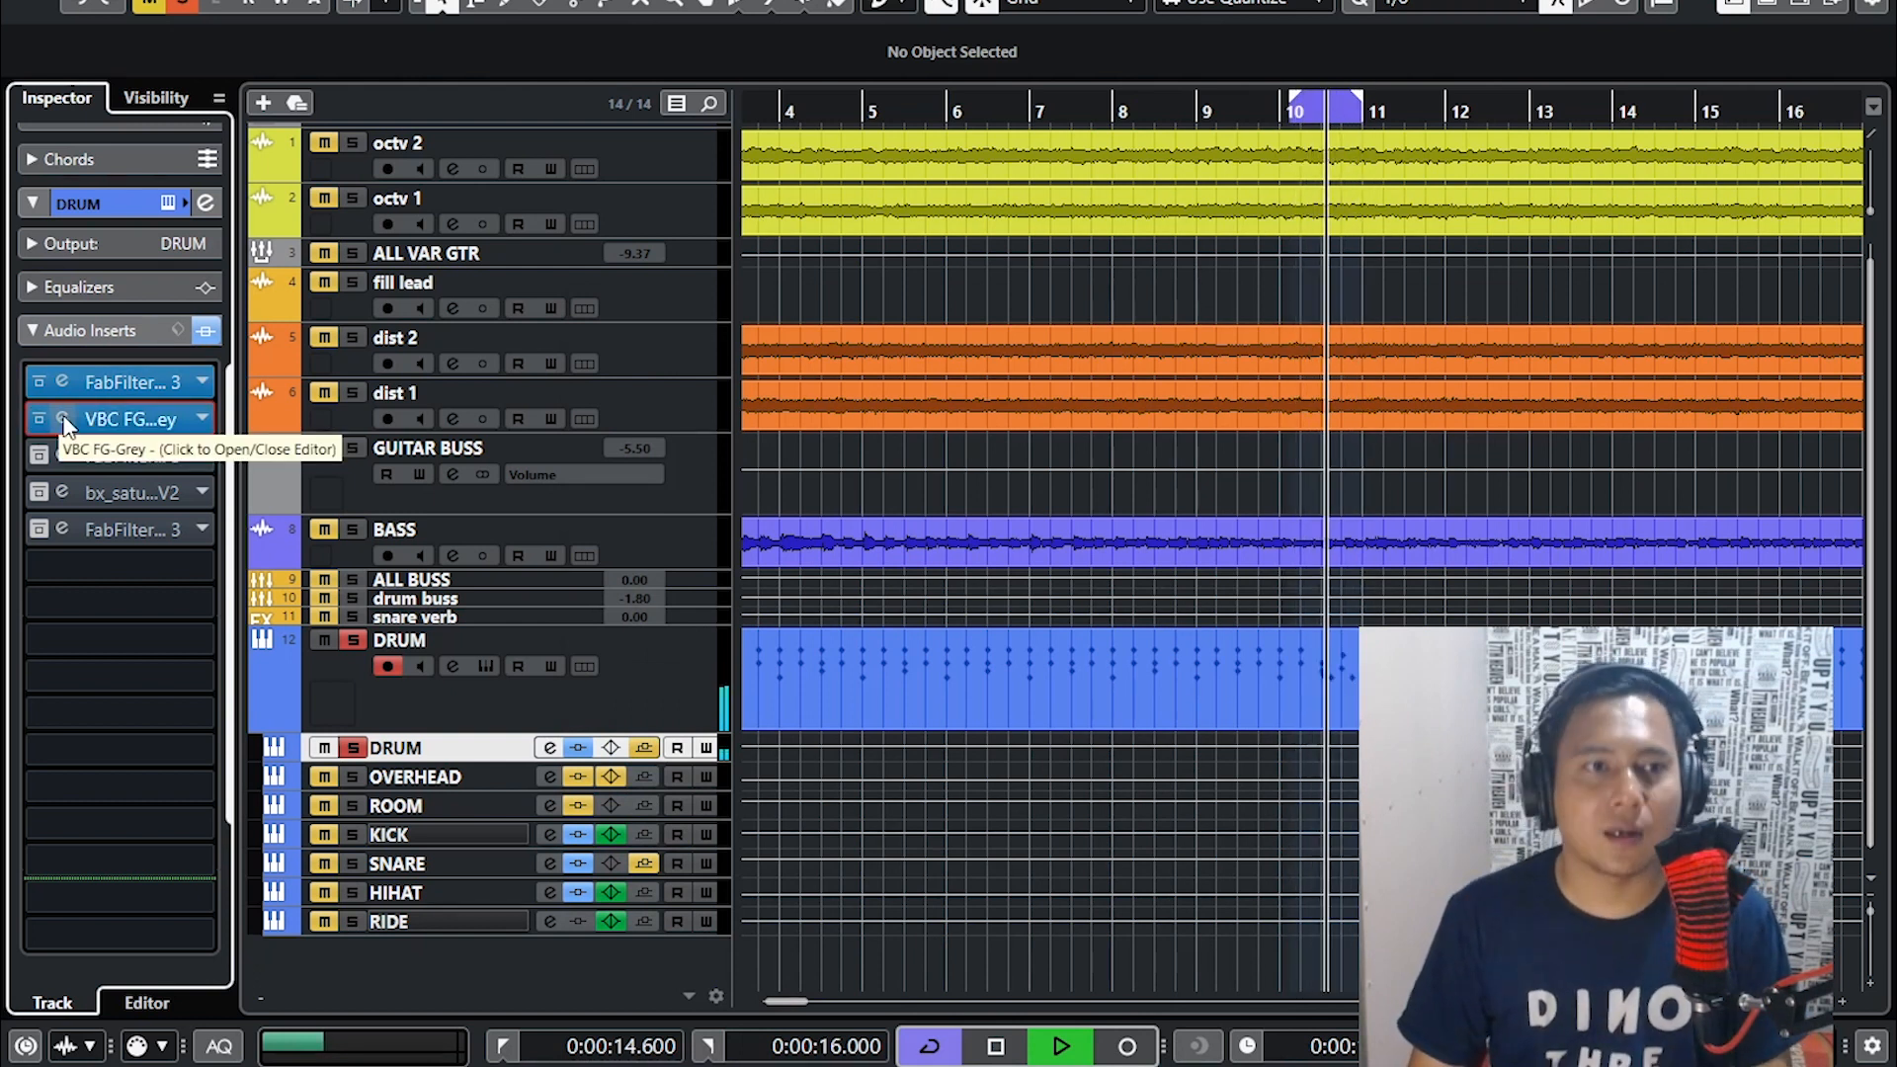
left_click(64, 420)
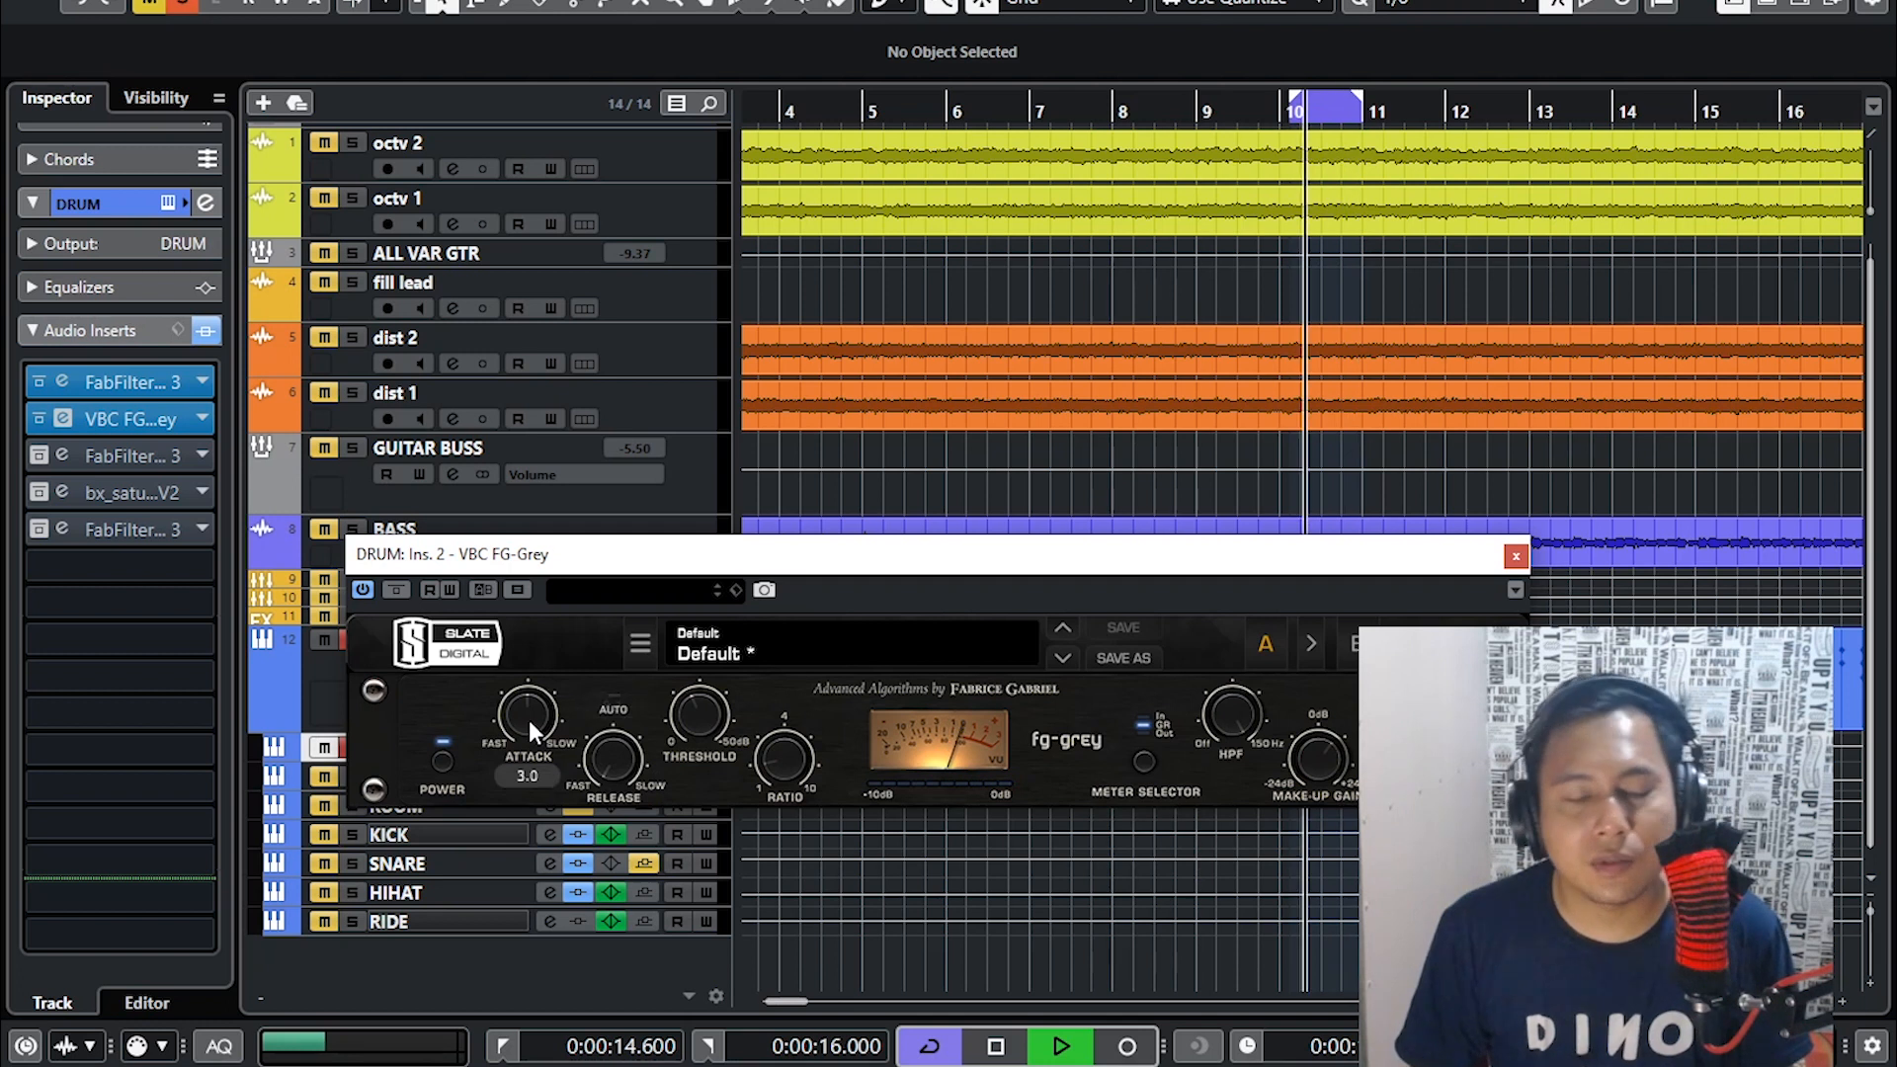
mouse_move(696, 718)
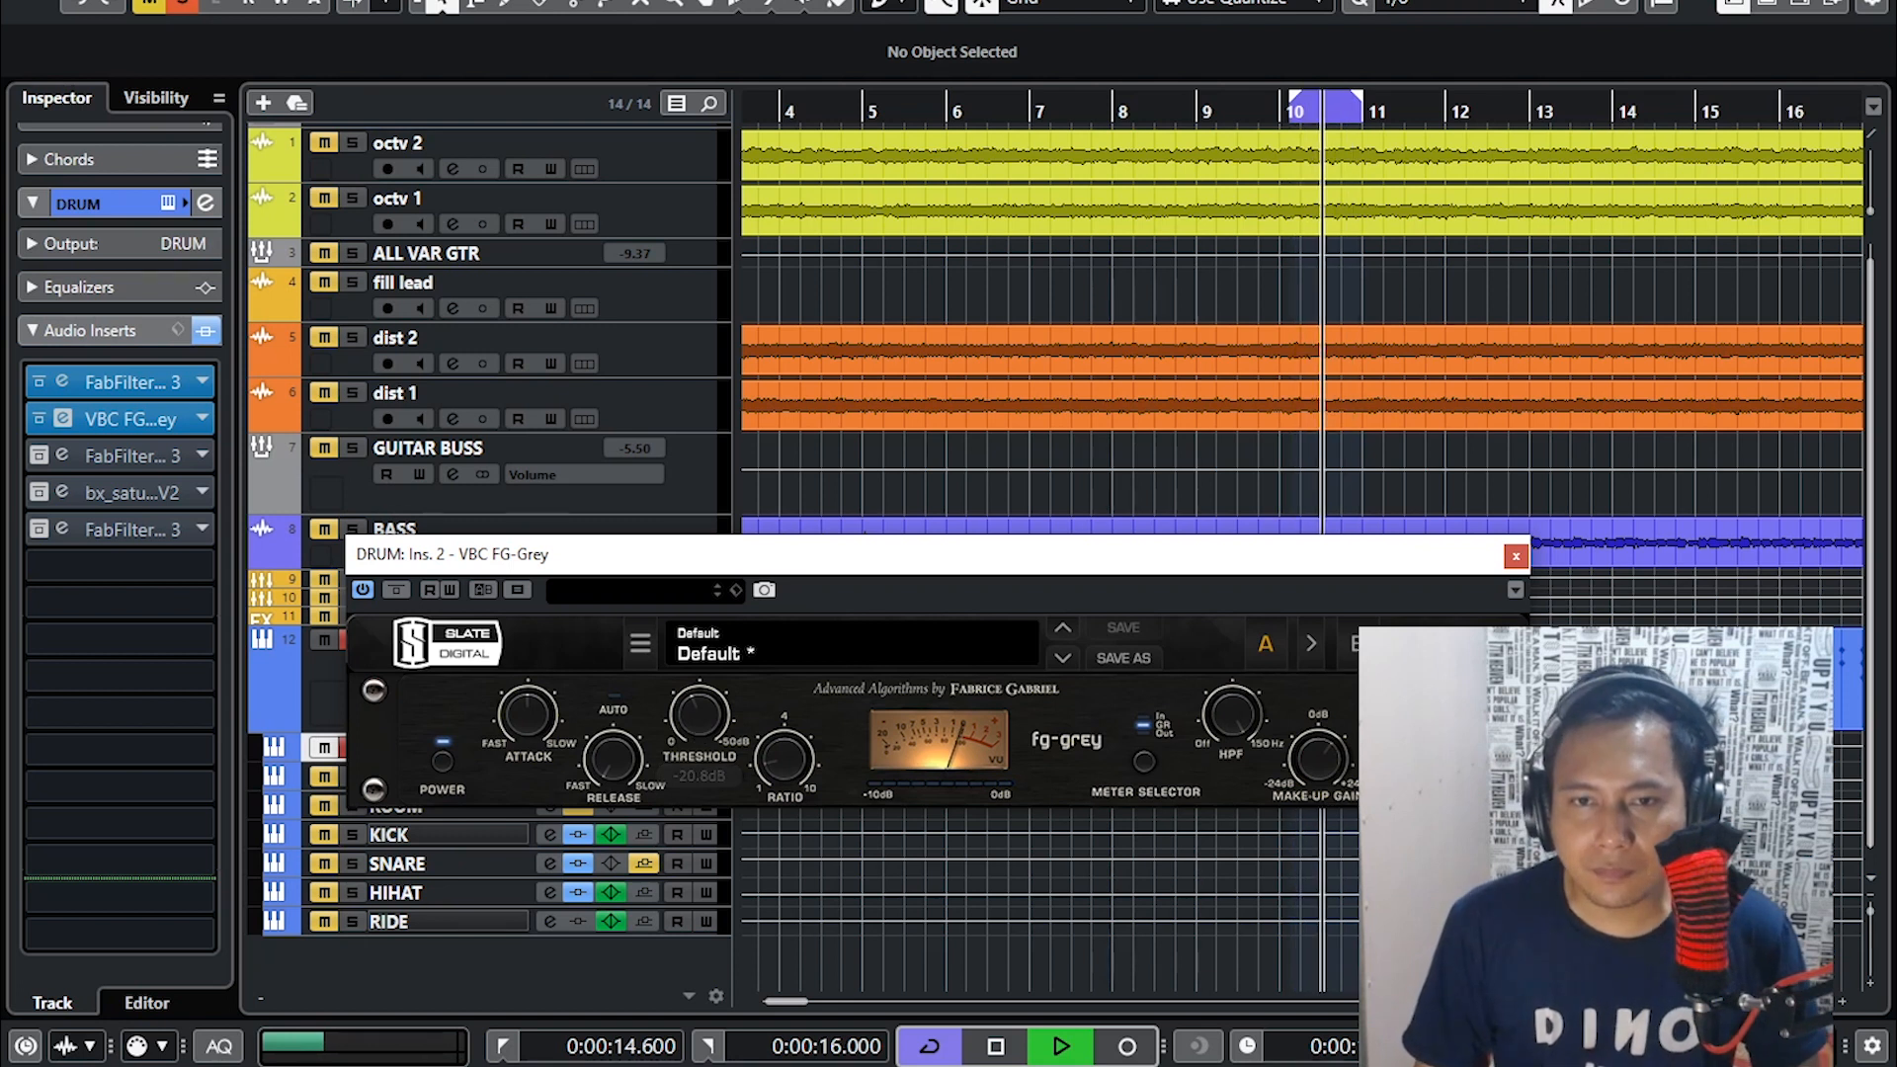
mouse_move(1324, 765)
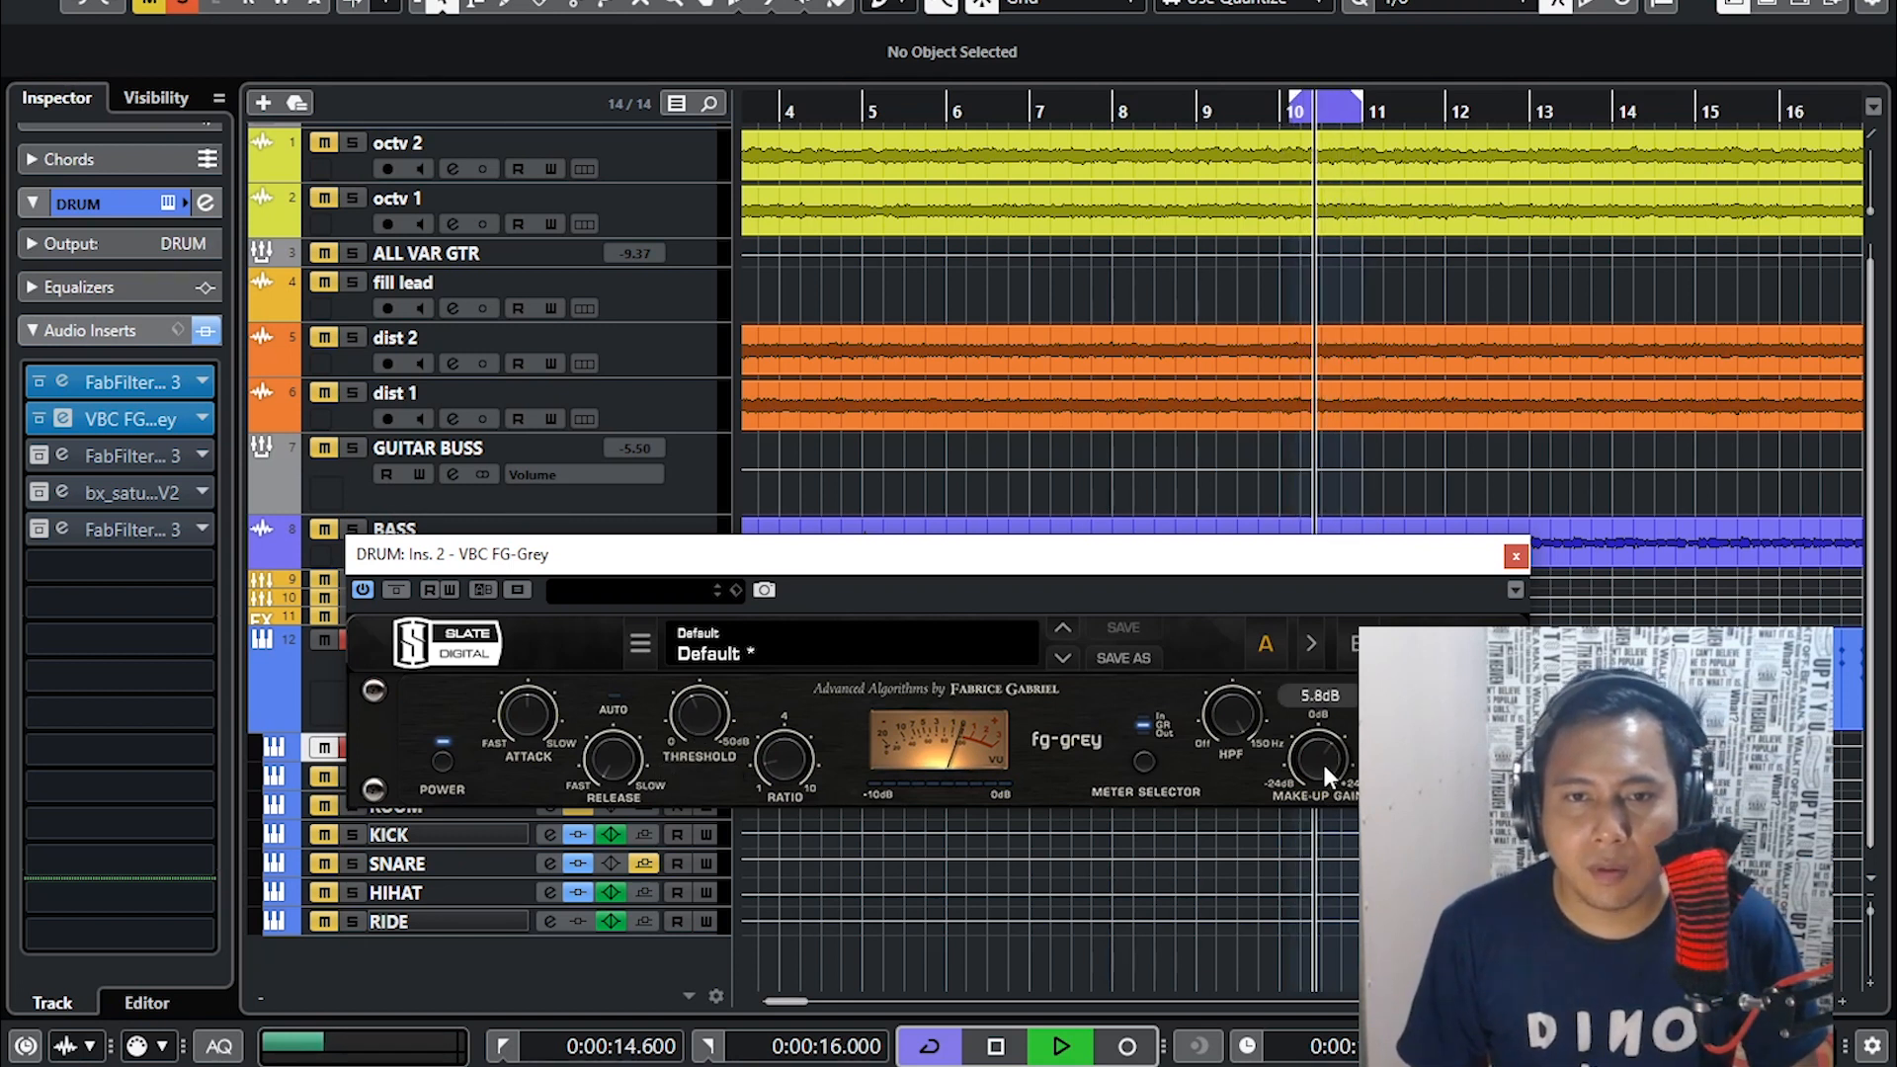
mouse_move(1231, 709)
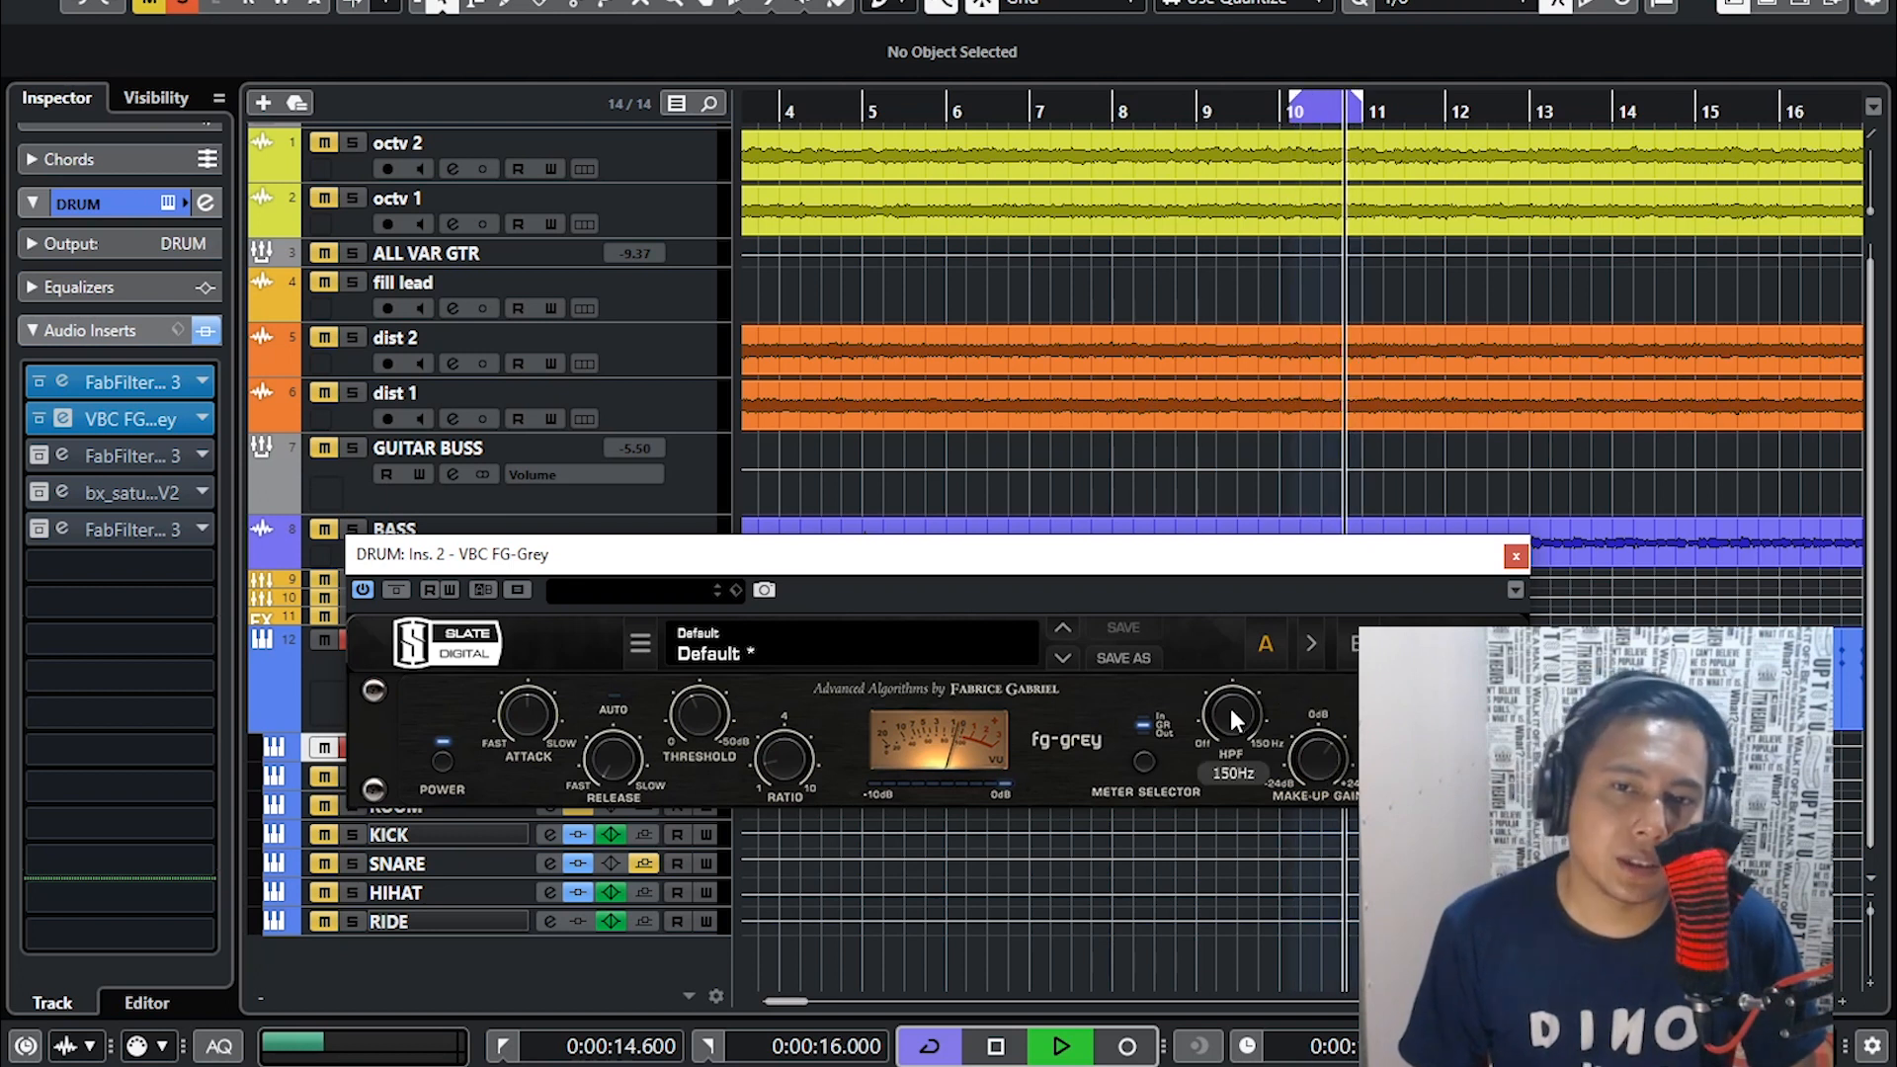
- Compare the compressor's sound with the HPF set to Off, turn the HPF back up and close the compressor window
left_click_drag(1231, 708, 1230, 791)
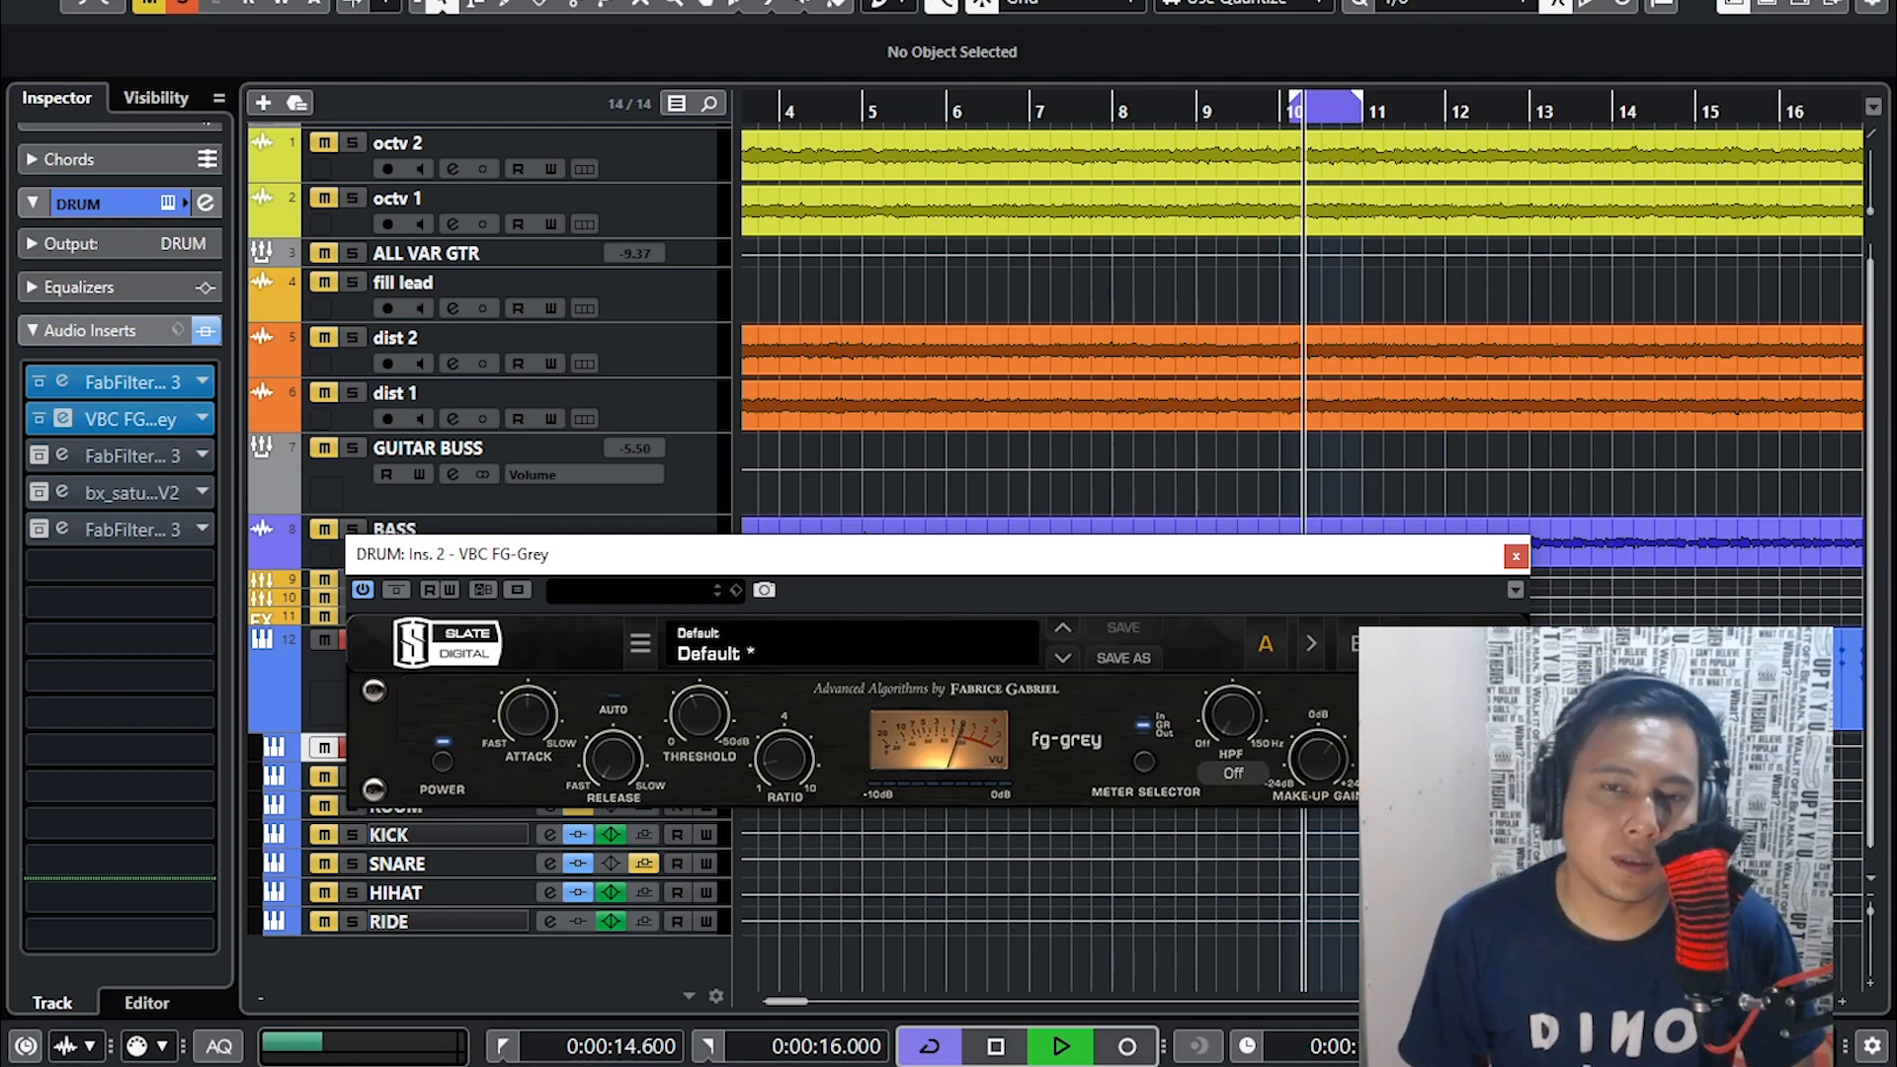
left_click_drag(1233, 734, 1326, 13)
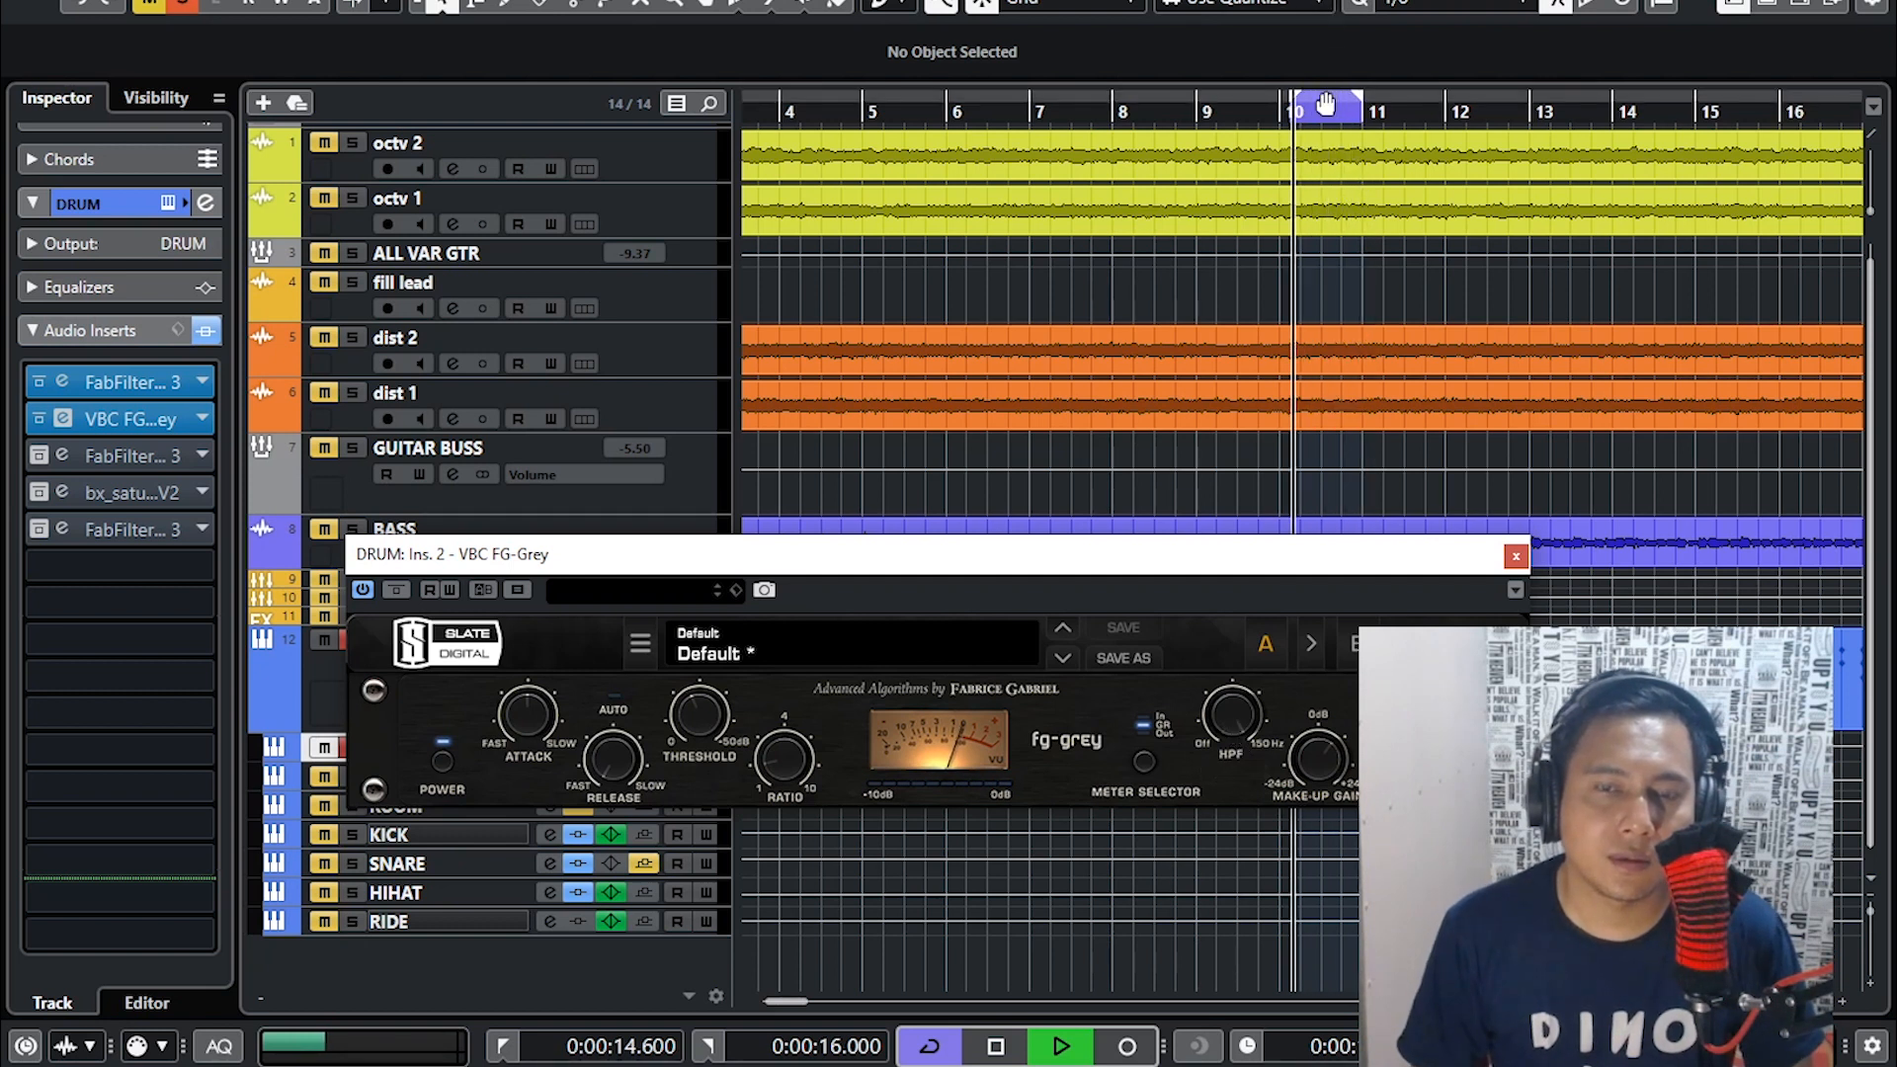
left_click(1515, 558)
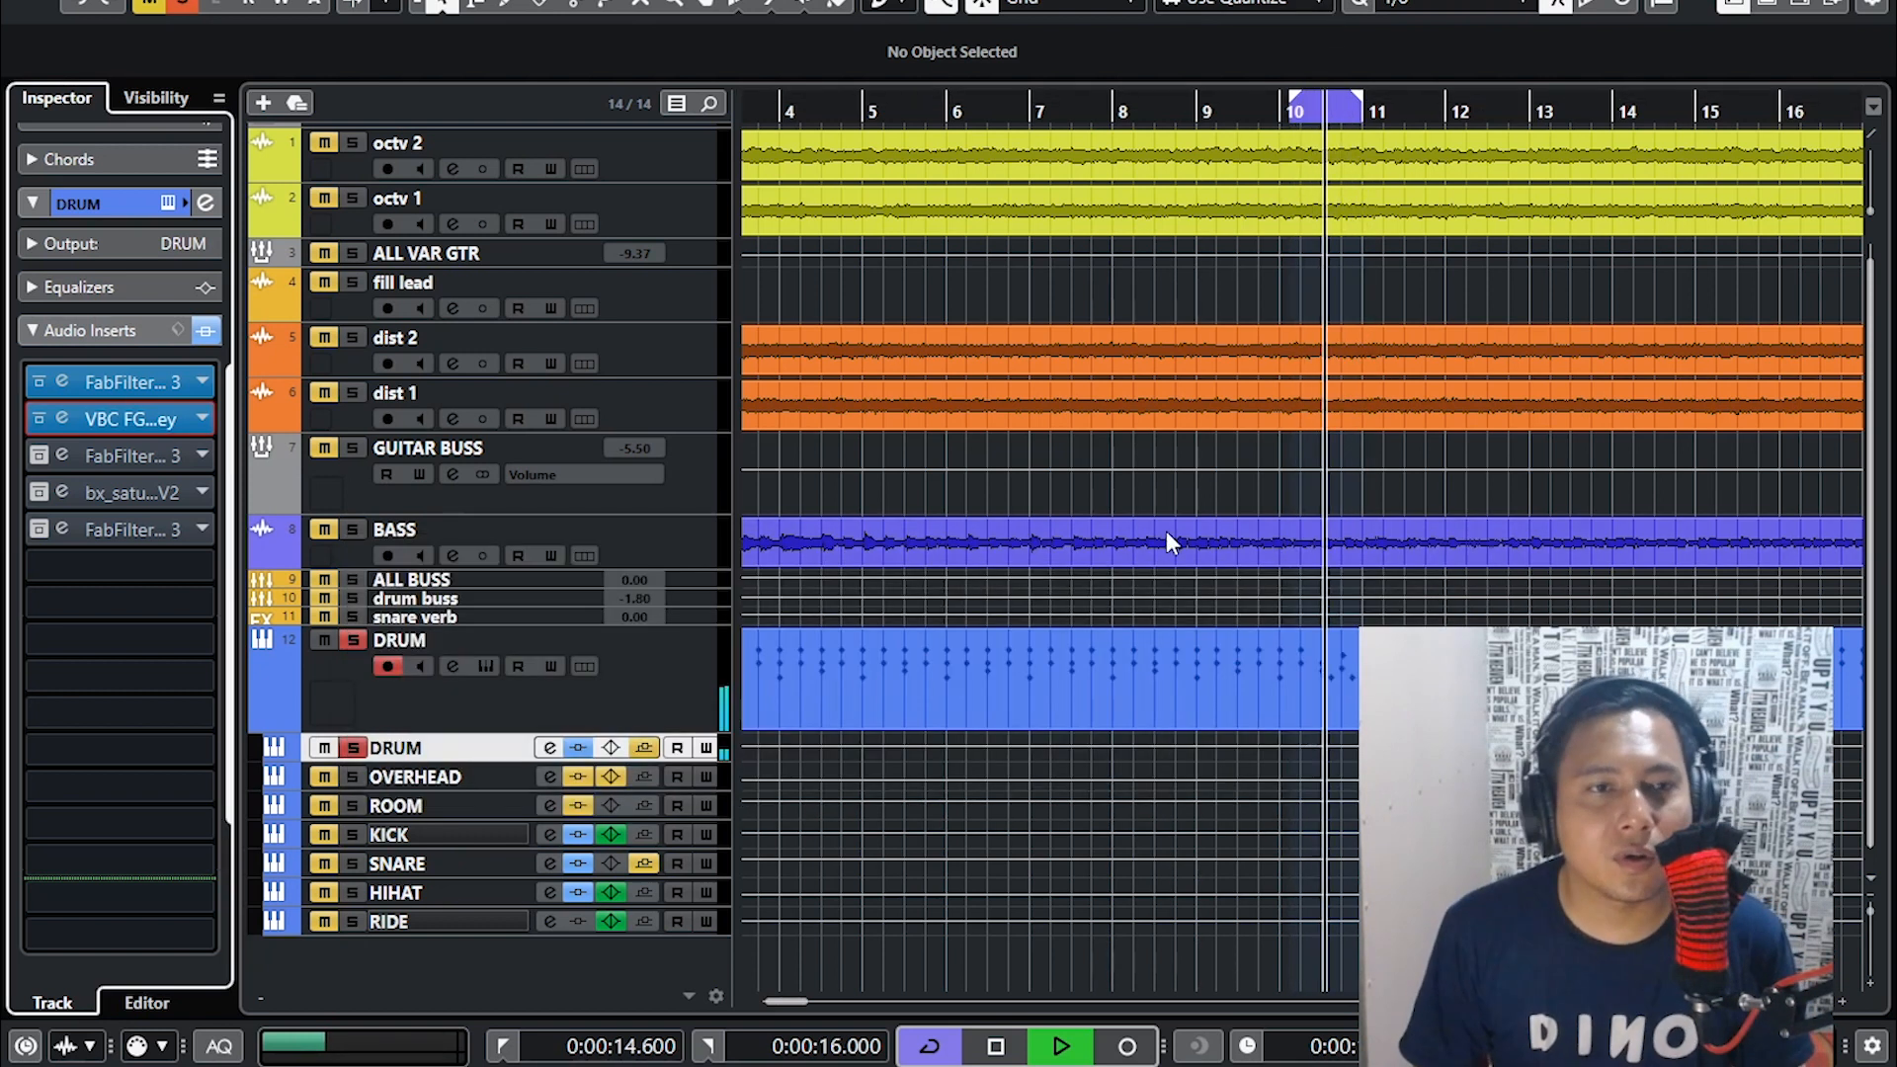
- Open and reactivate the FabFilter Pro-Q 3 in the third insert slot, and audition its 52.372 Hz low cut in solo
left_click(63, 455)
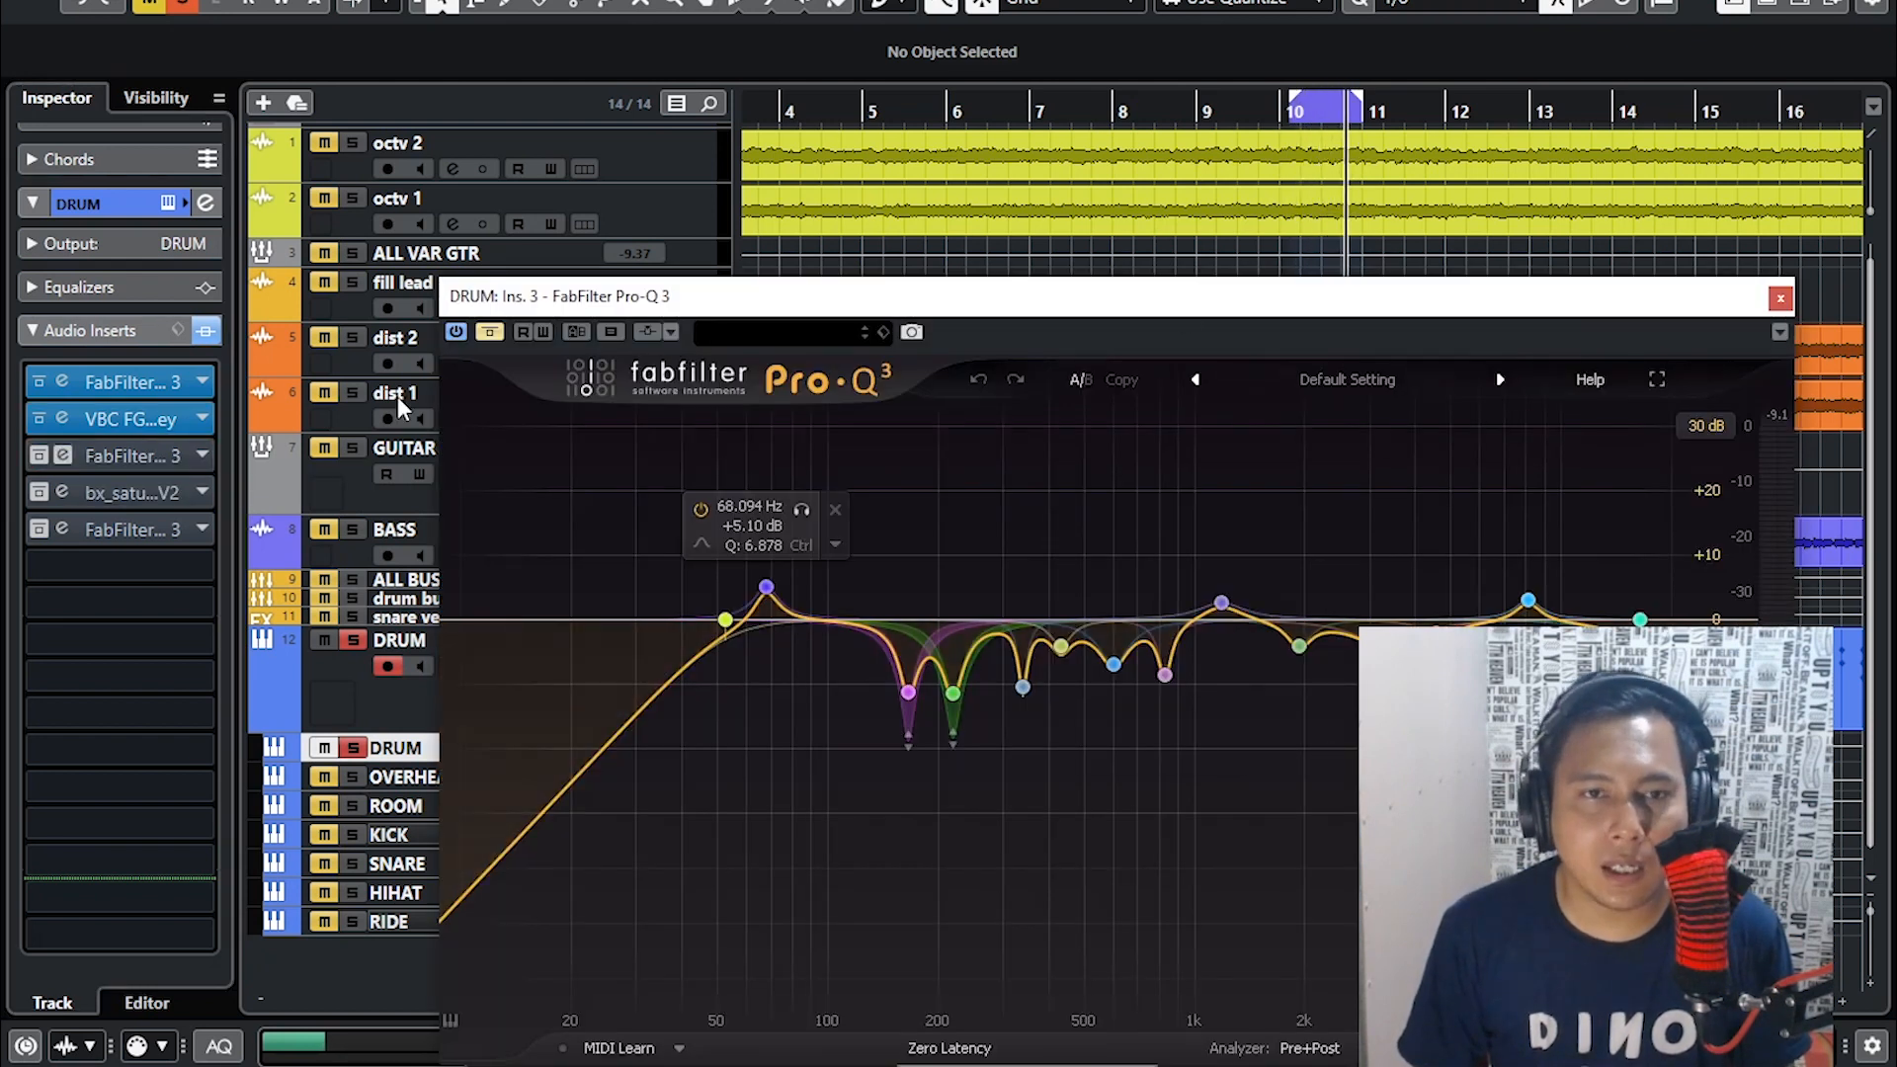
left_click(39, 455)
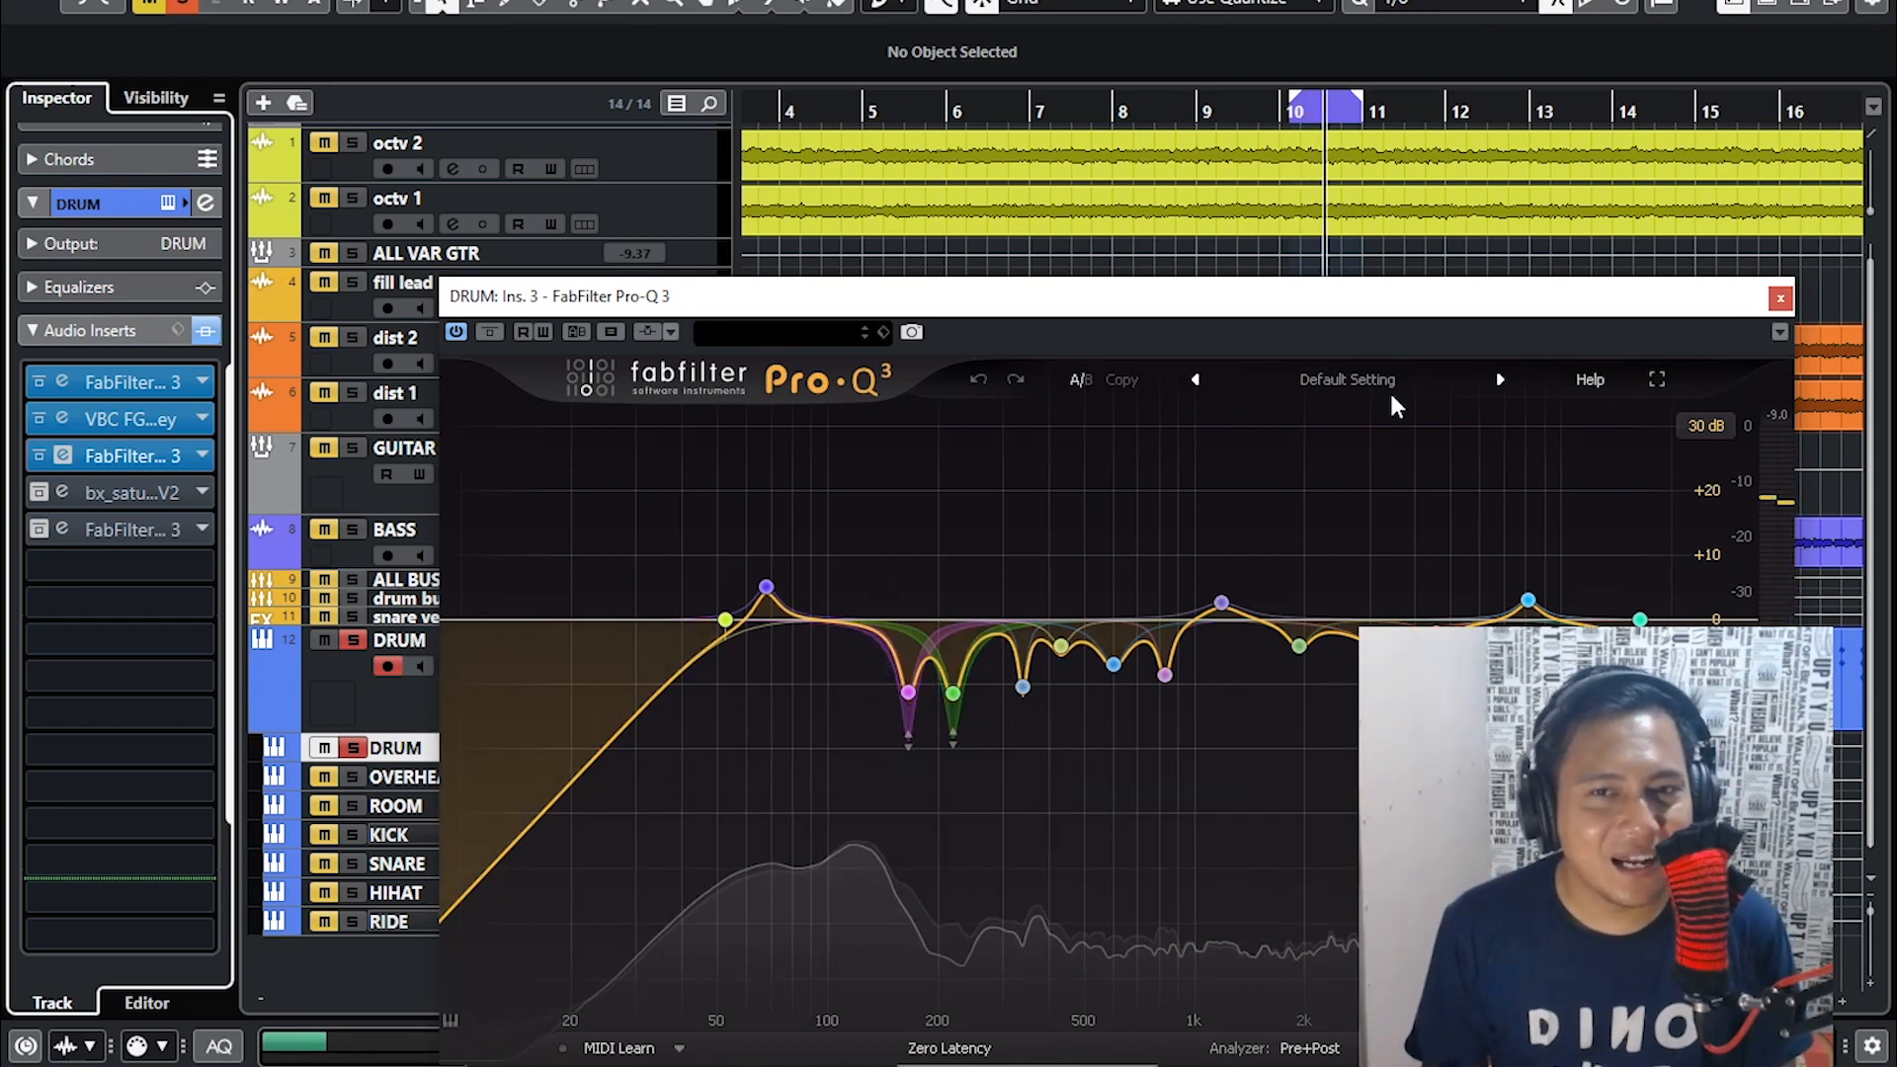
mouse_move(696, 567)
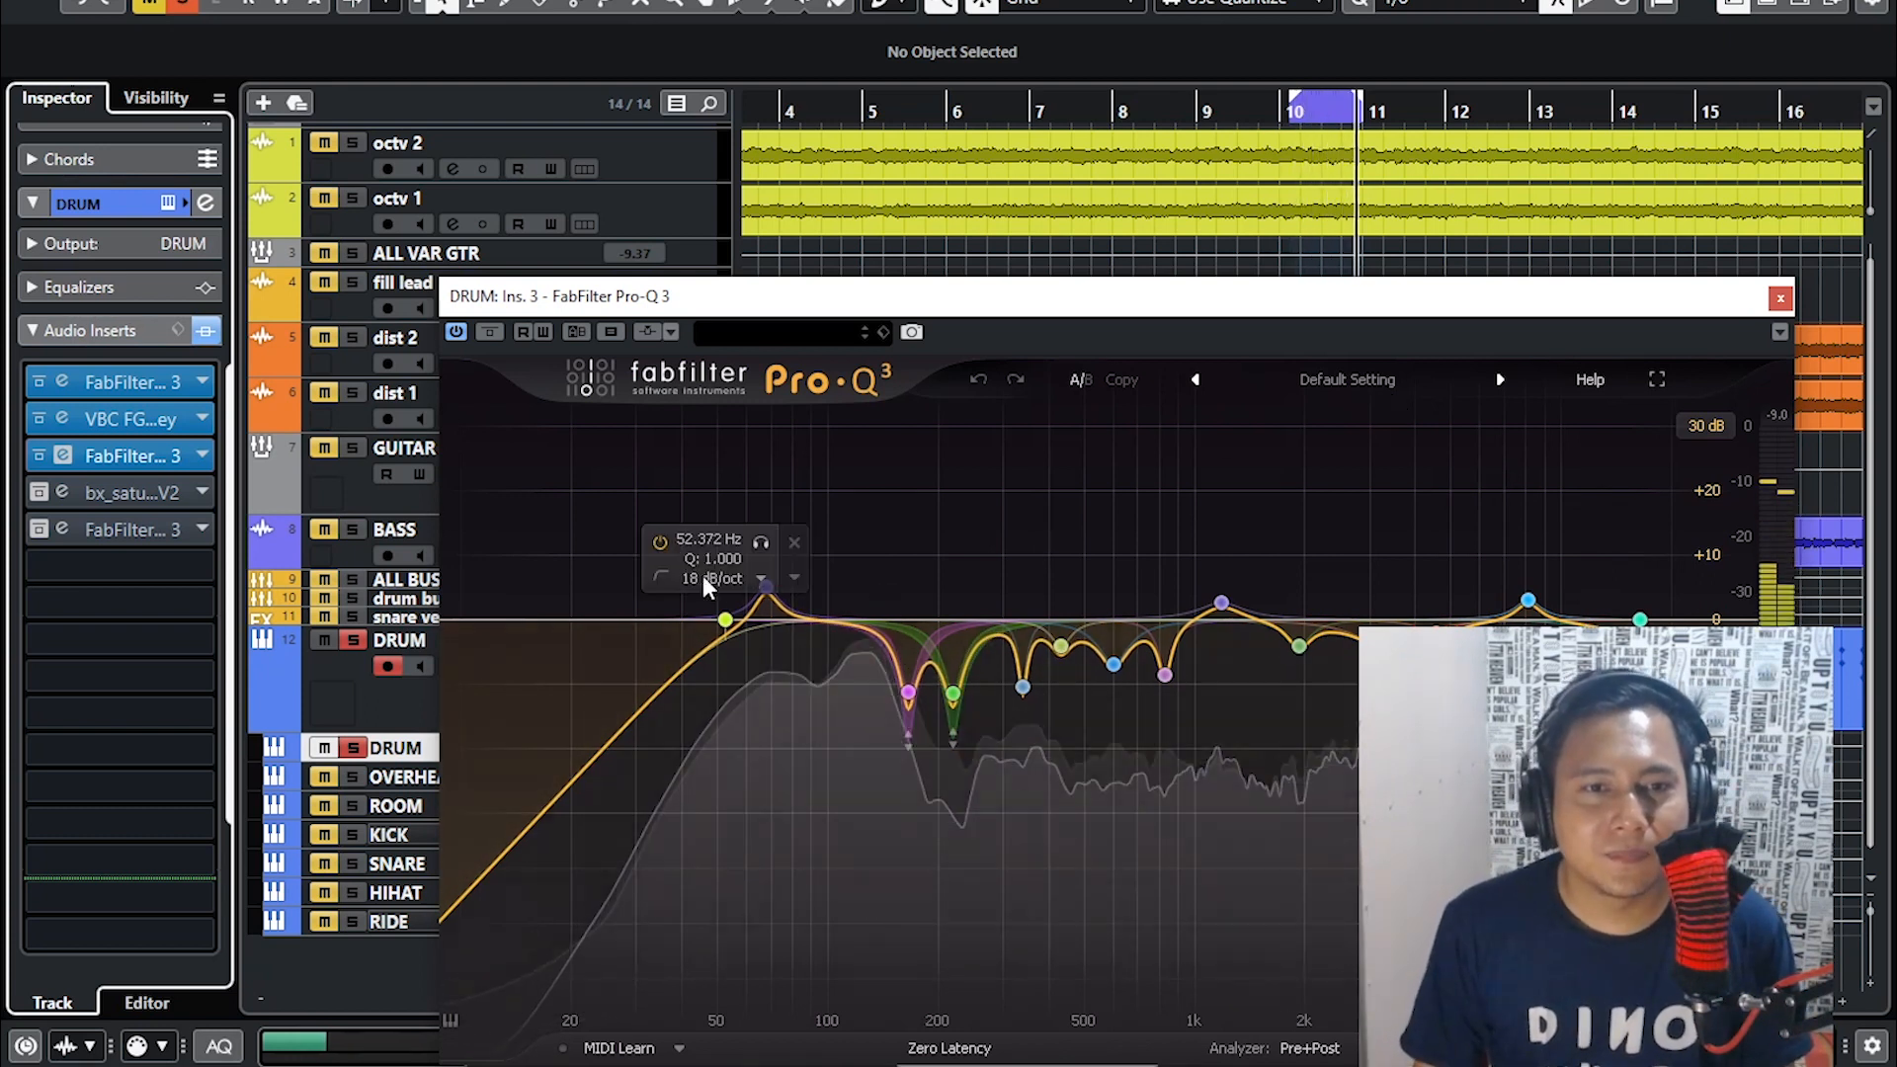
left_click(759, 541)
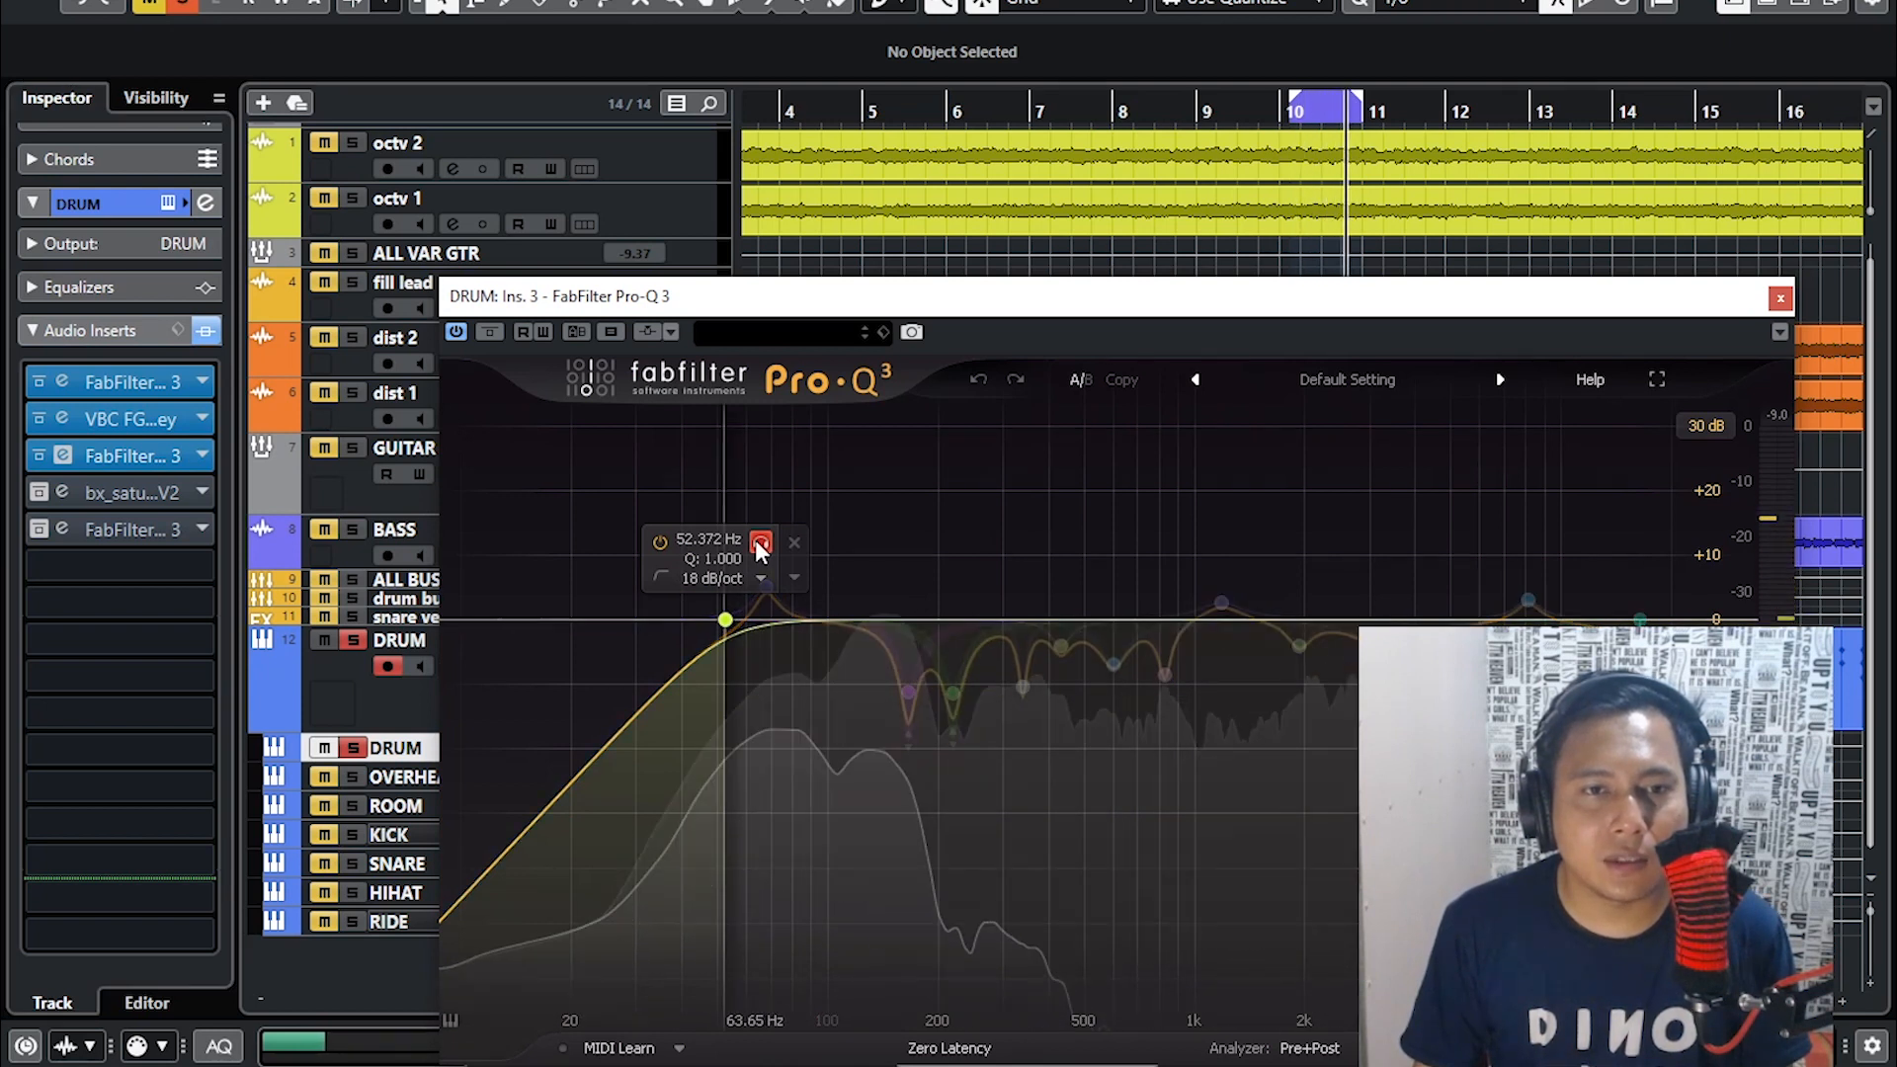
- Audition the third insert equalizer's 68.094 Hz, 165.56 Hz and 219.65 Hz bands one by one in solo
left_click(802, 508)
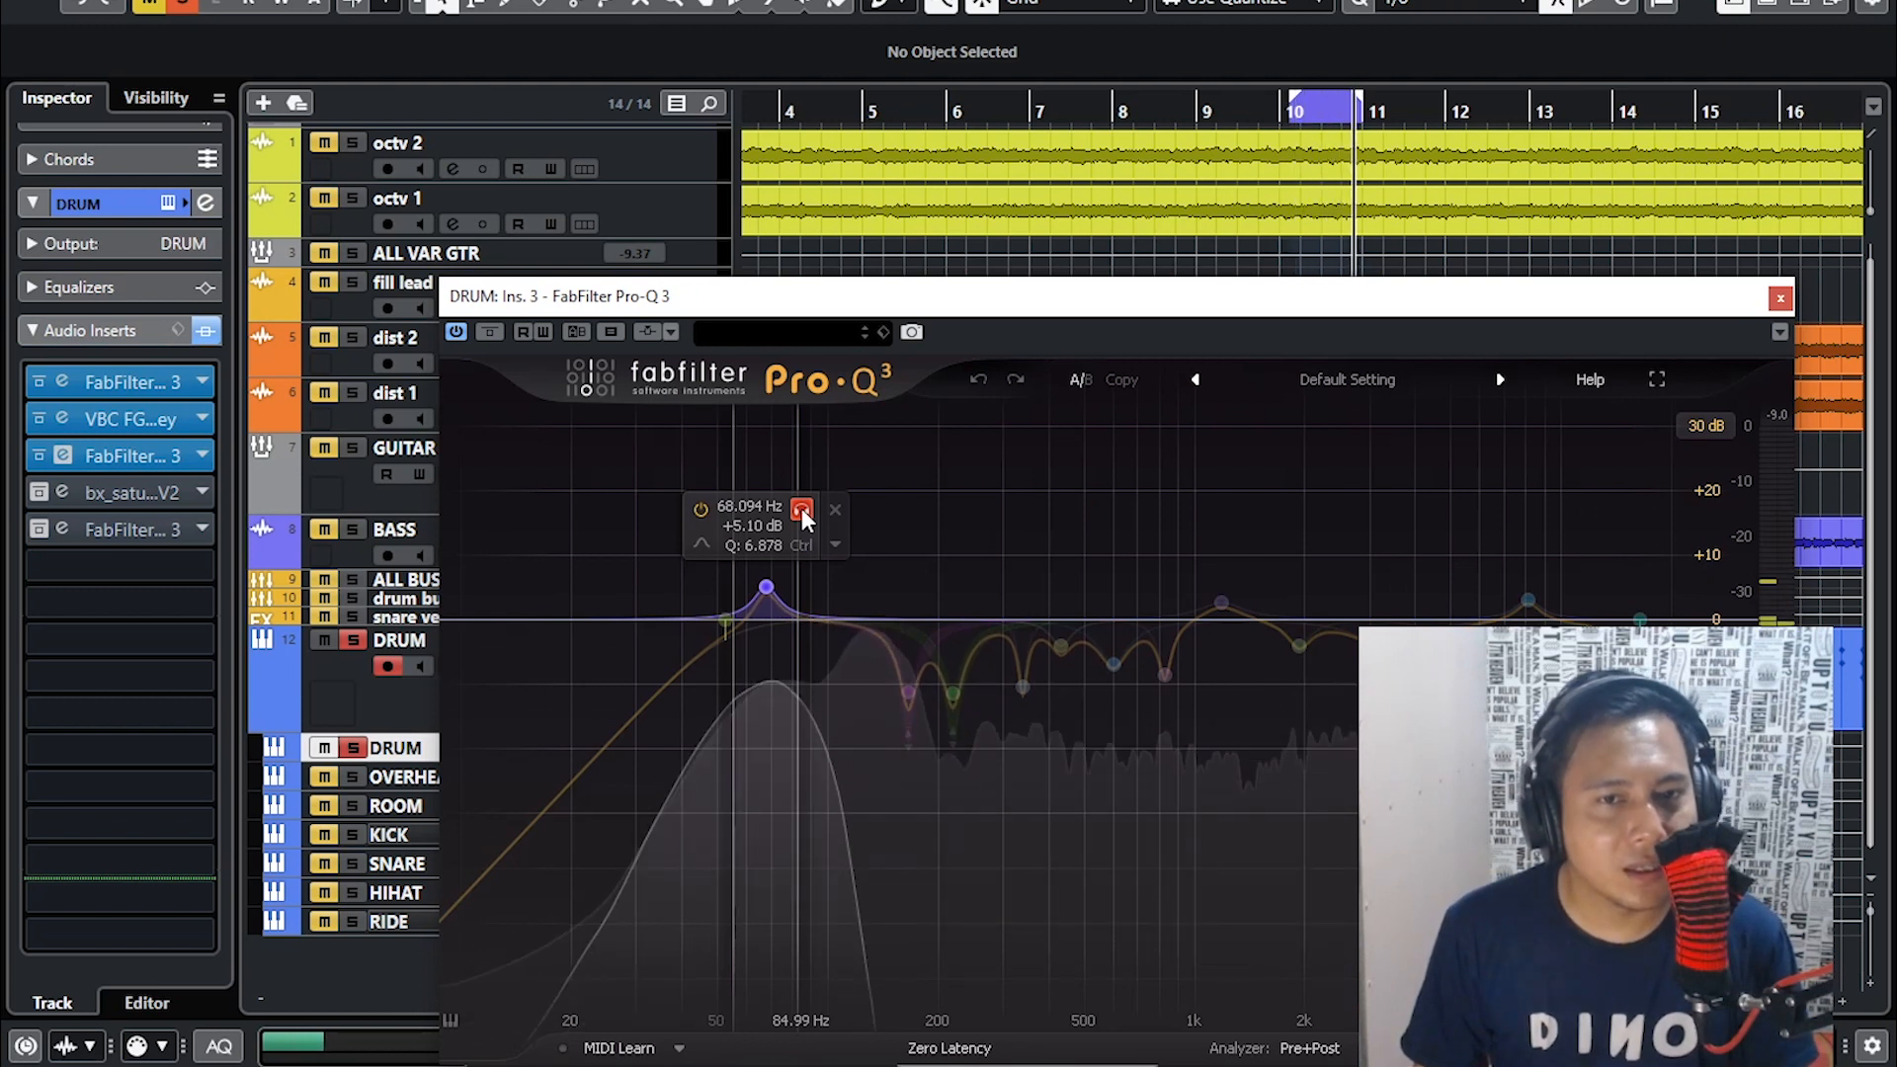
left_click(802, 508)
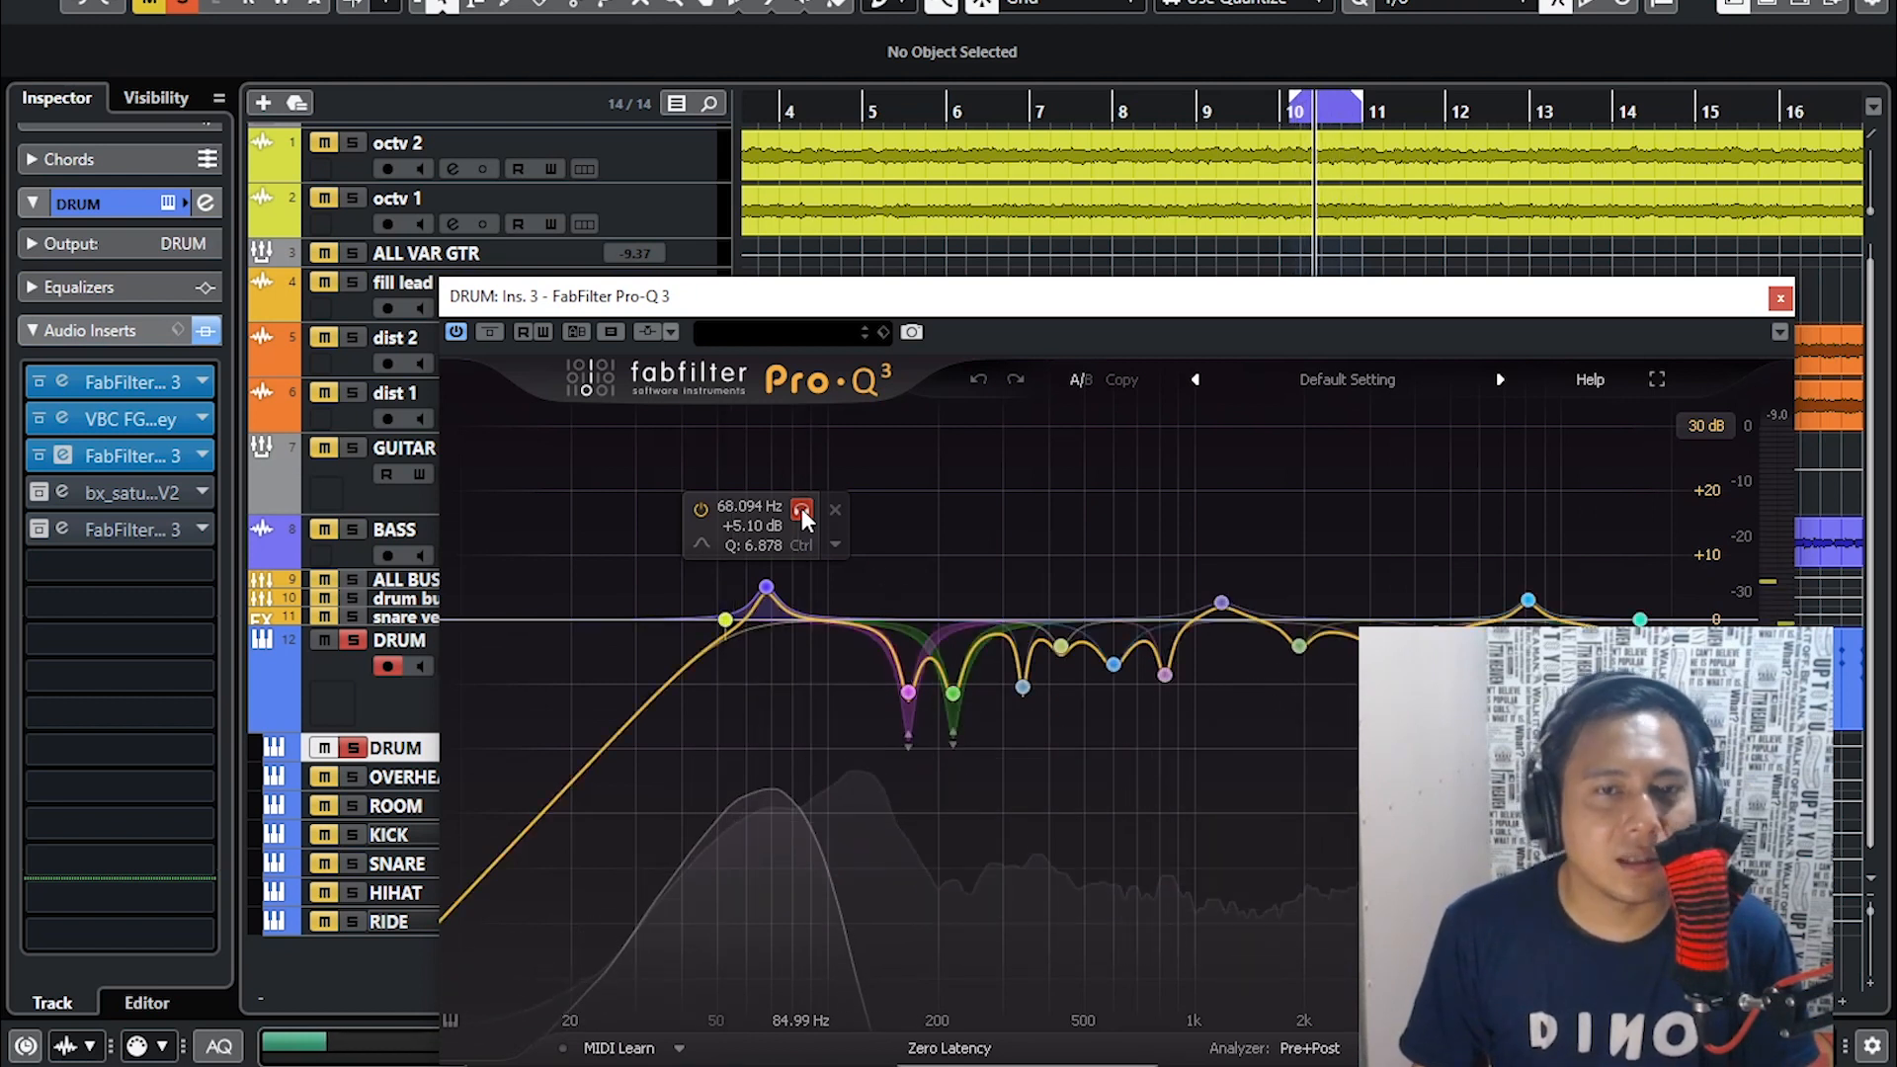
left_click(944, 614)
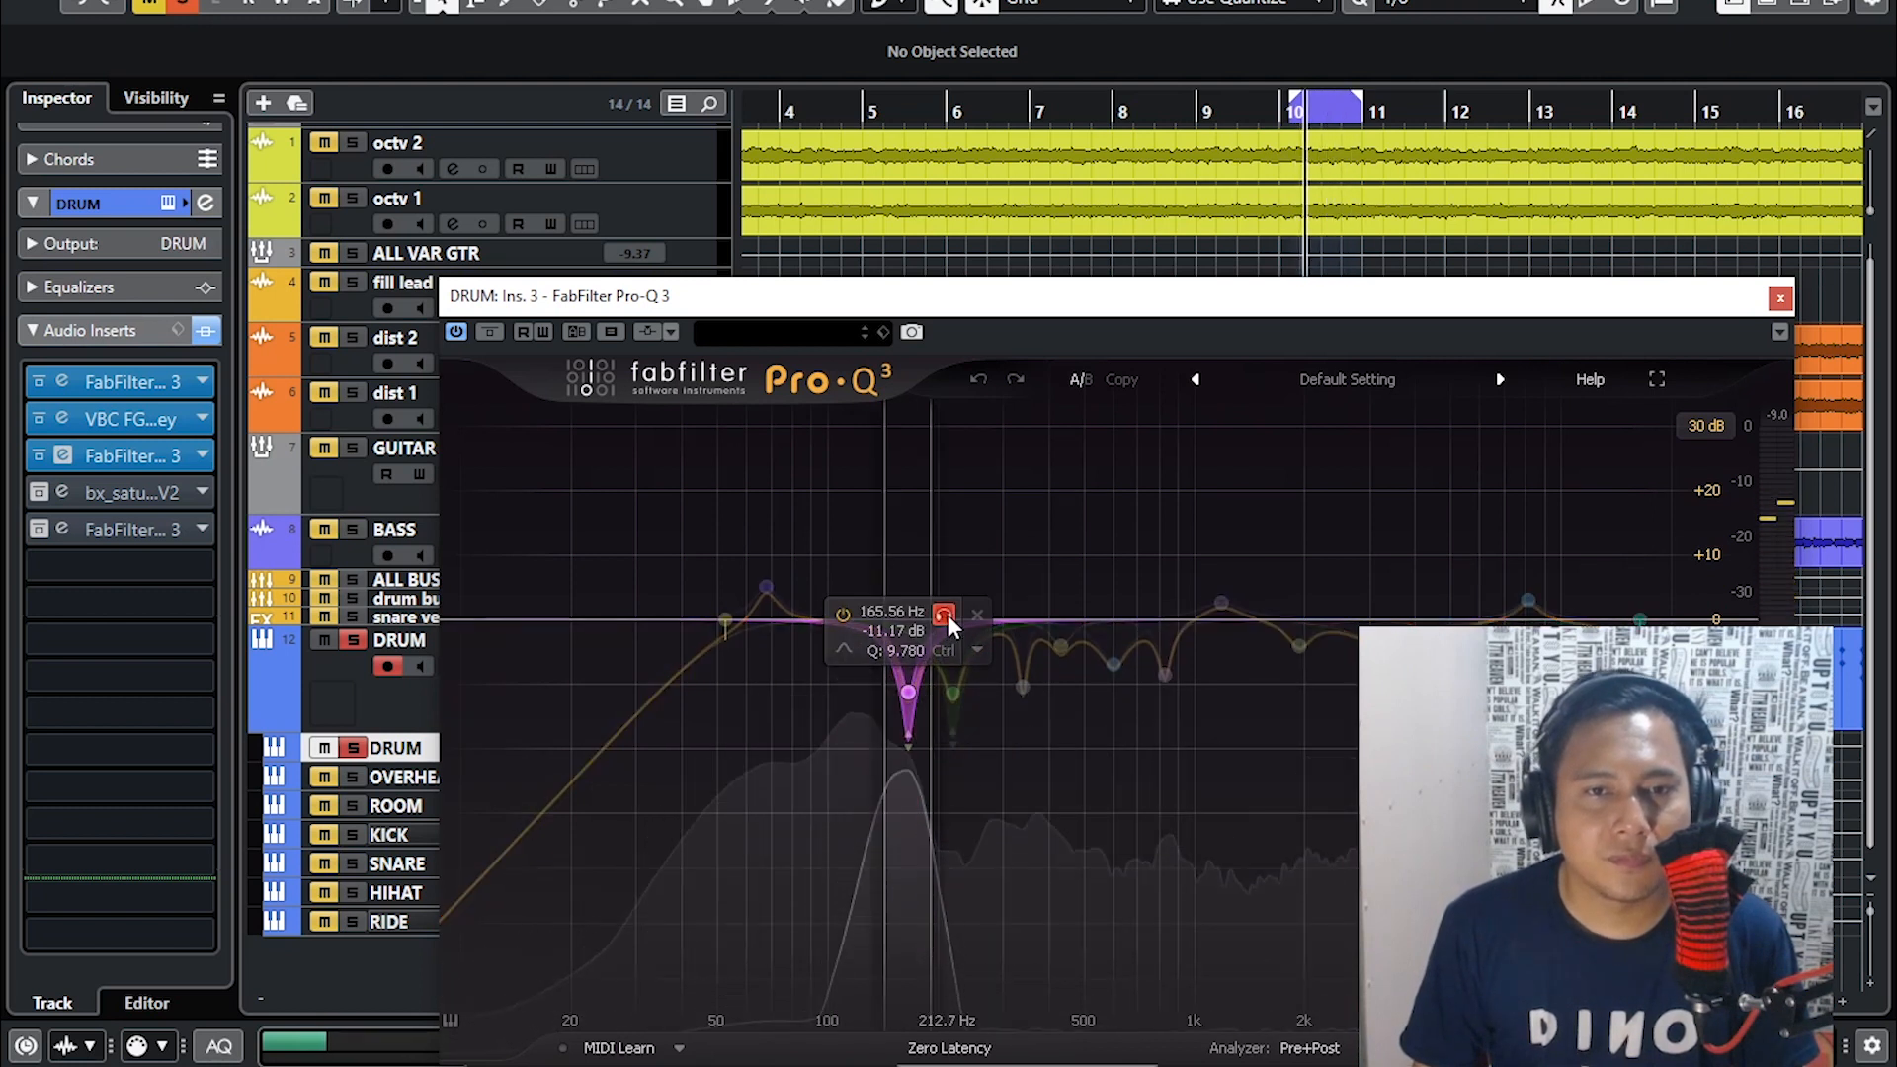
left_click(947, 615)
left_click(984, 793)
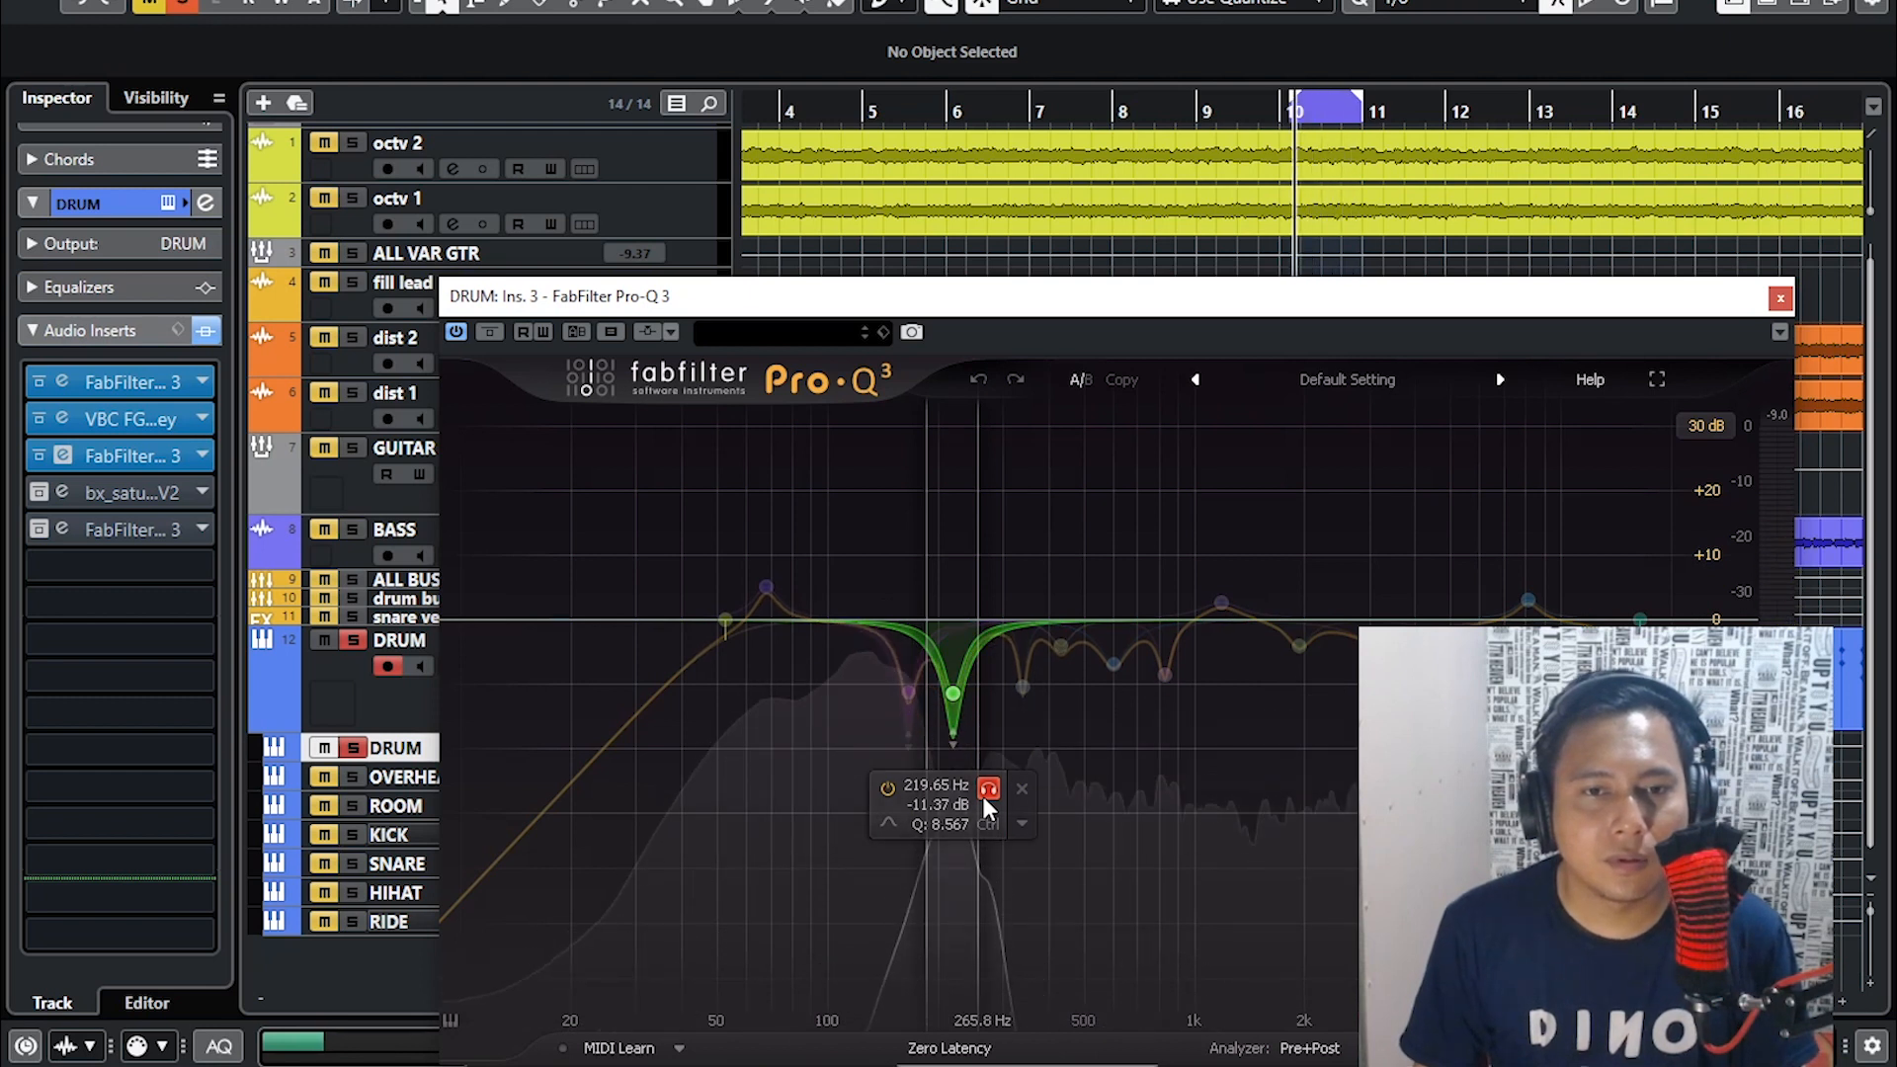
left_click(986, 794)
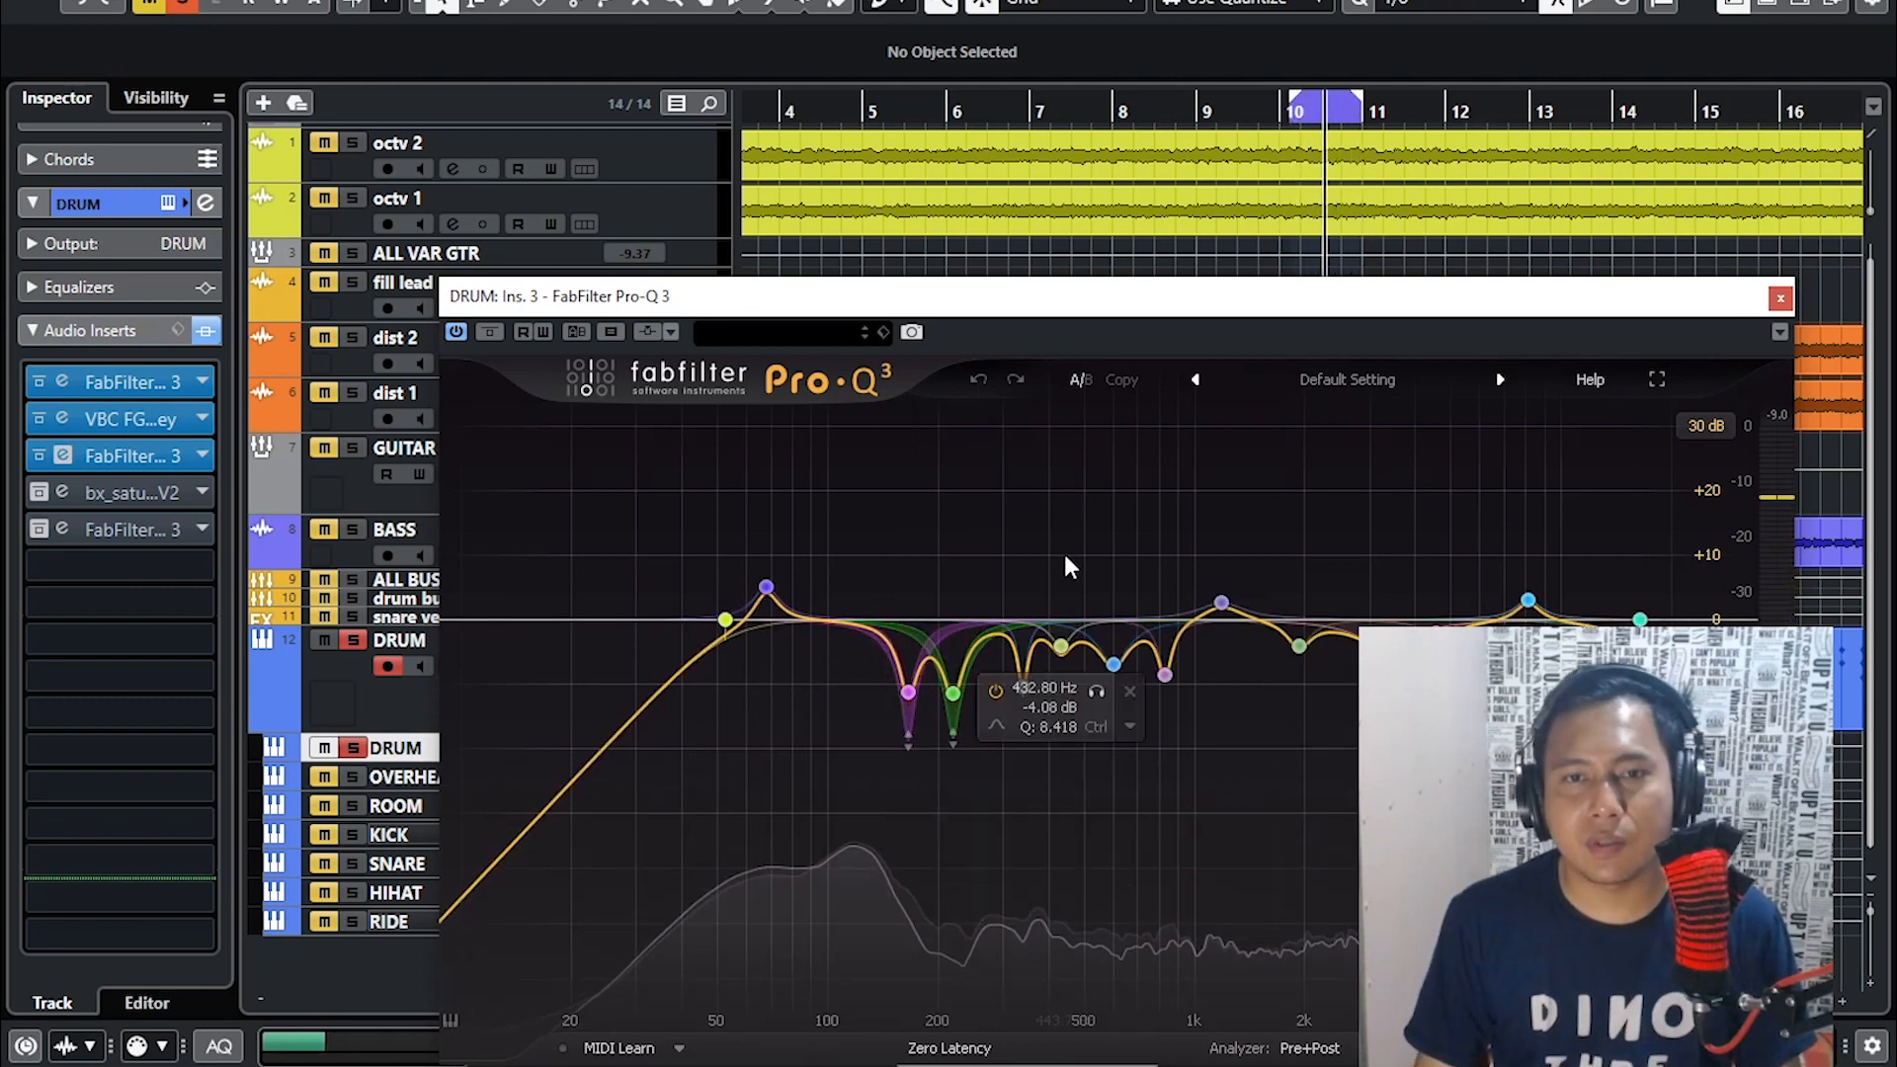
- Audition the 1186.0 Hz and 8134.0 Hz boosts in solo and close the third insert's equalizer window
left_click(1261, 524)
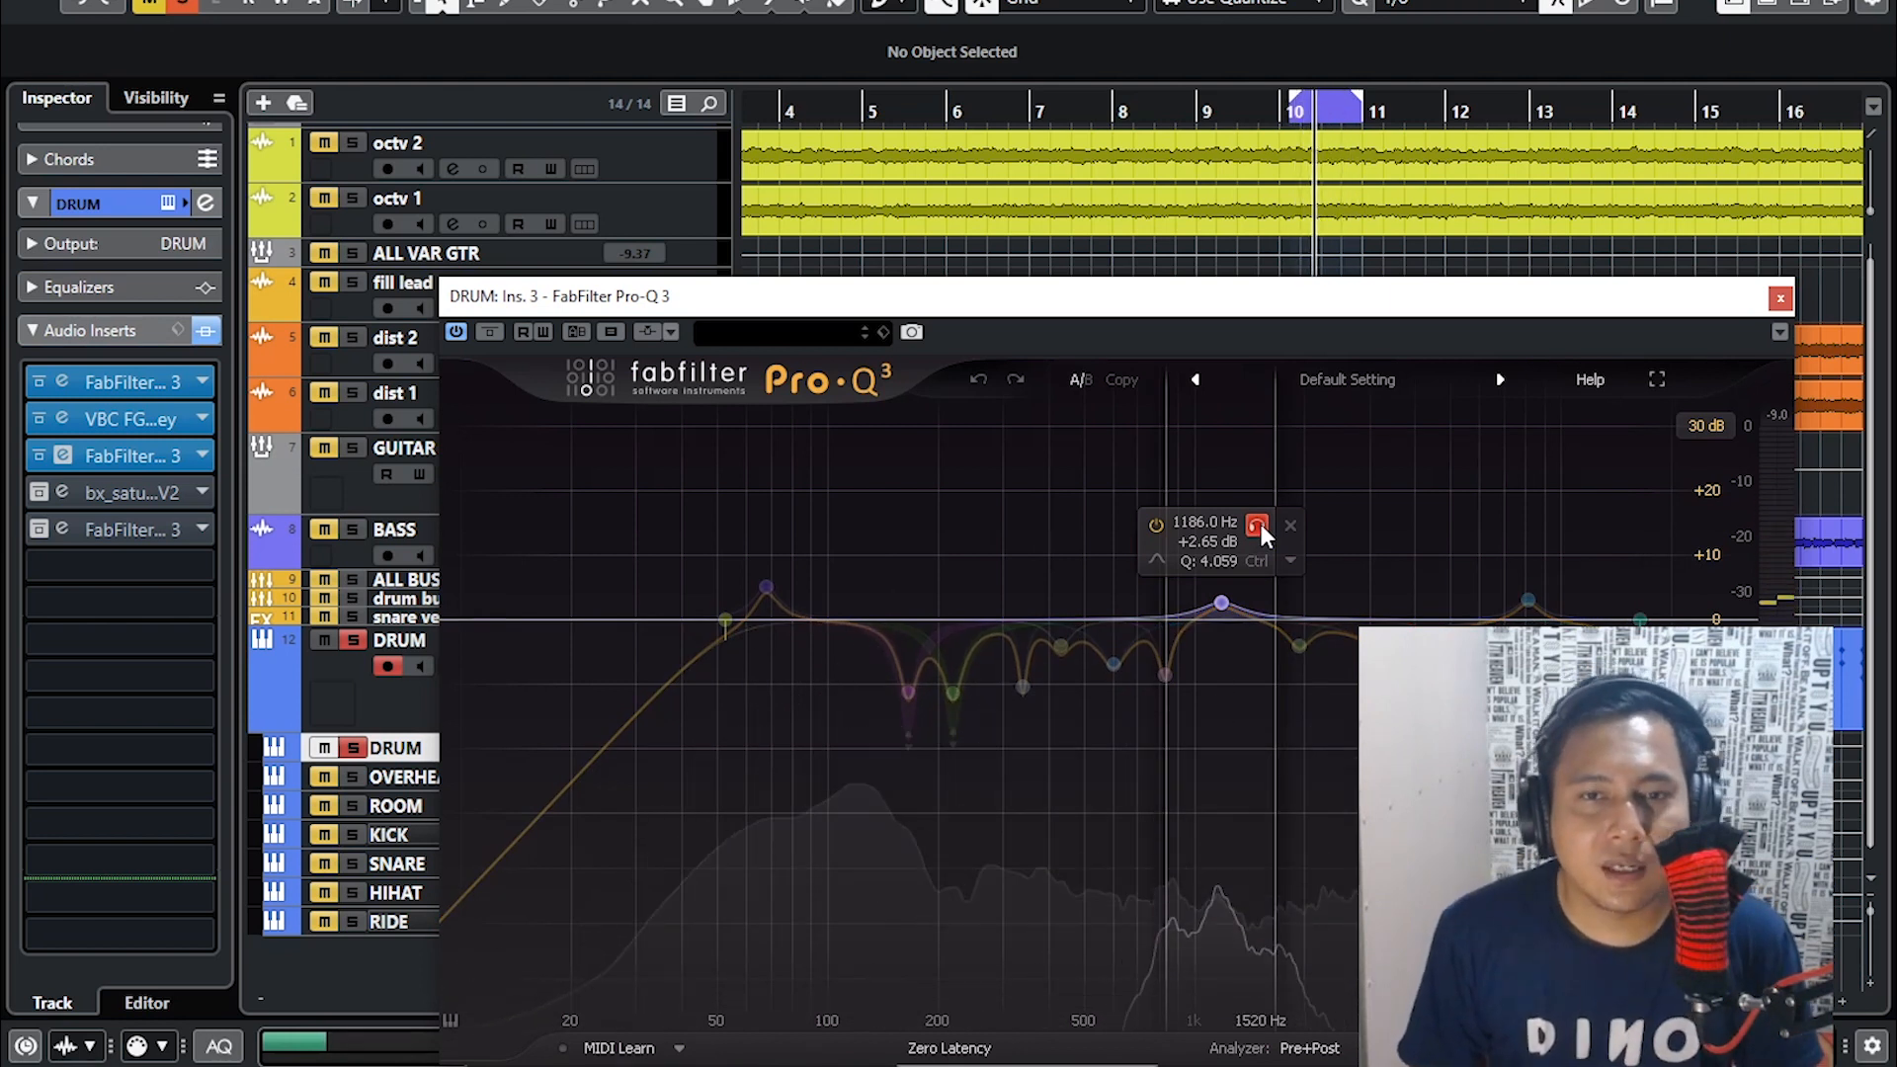
left_click(1261, 523)
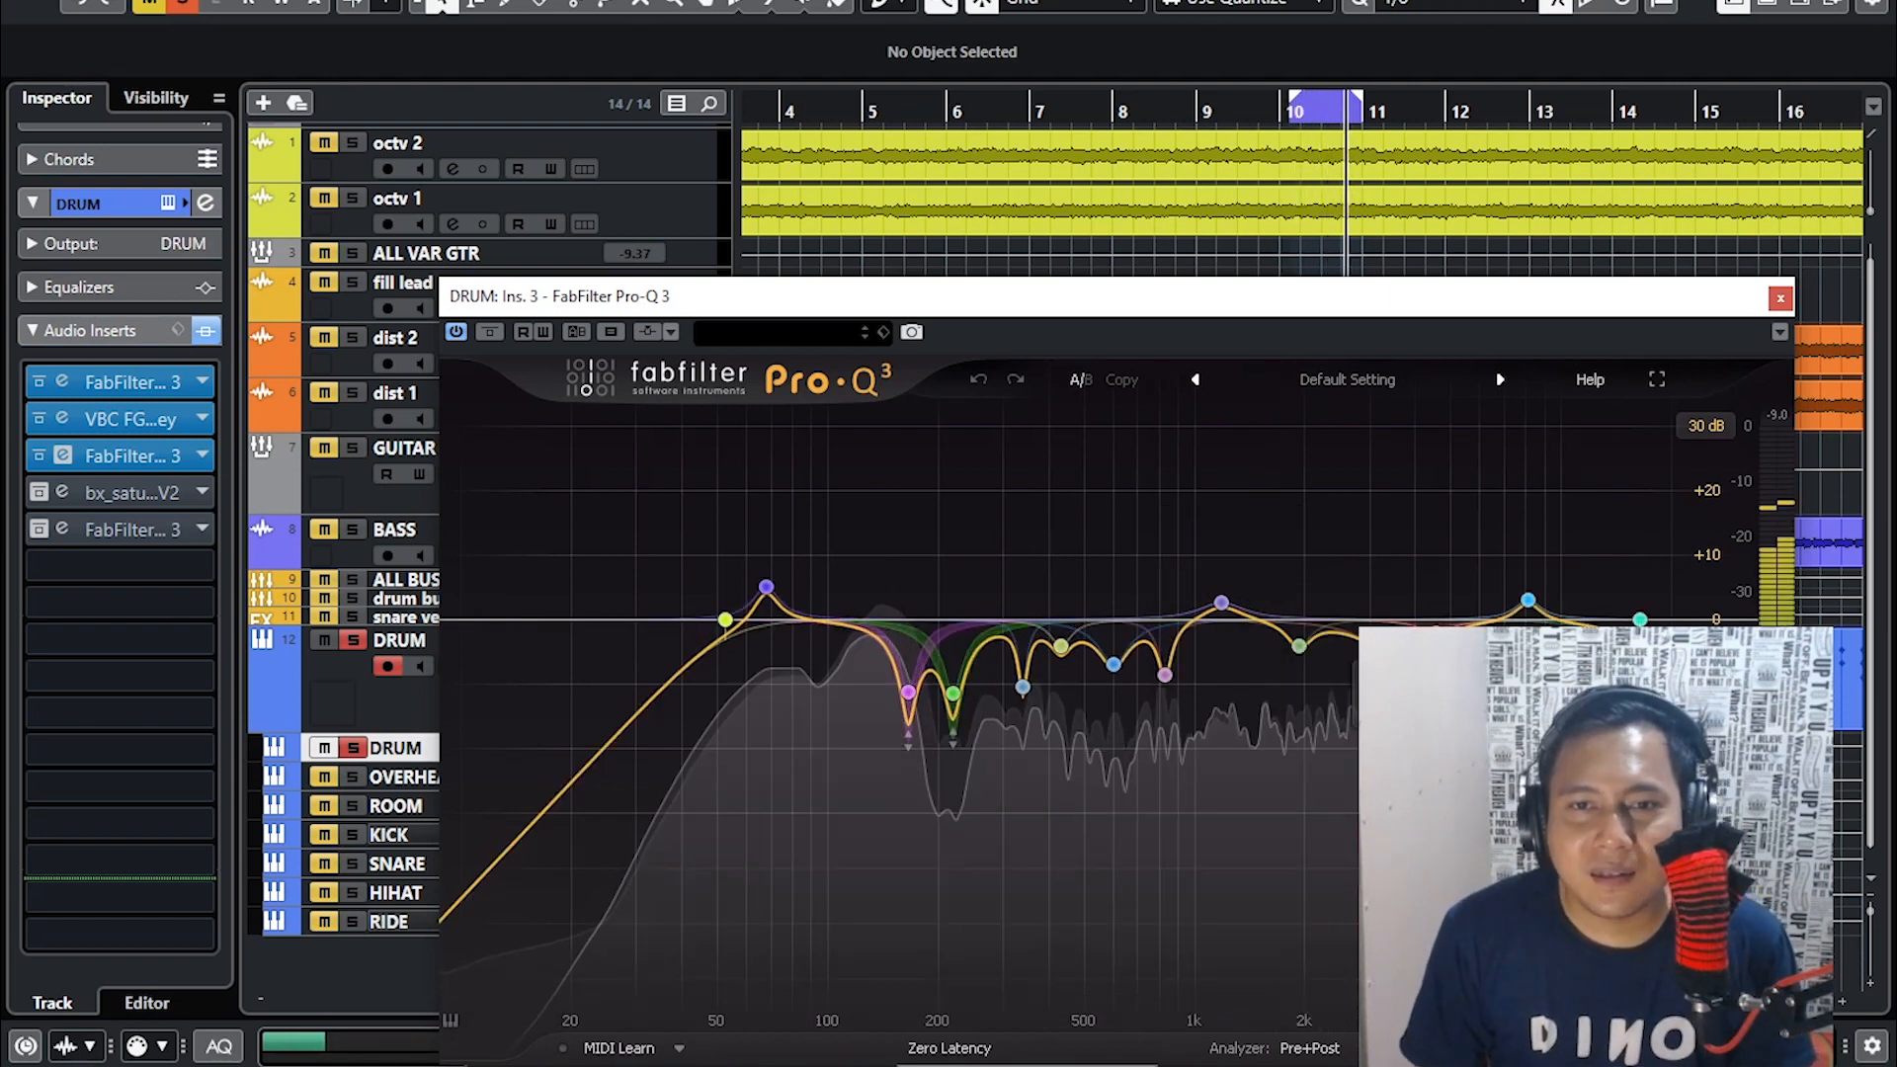
left_click(1564, 523)
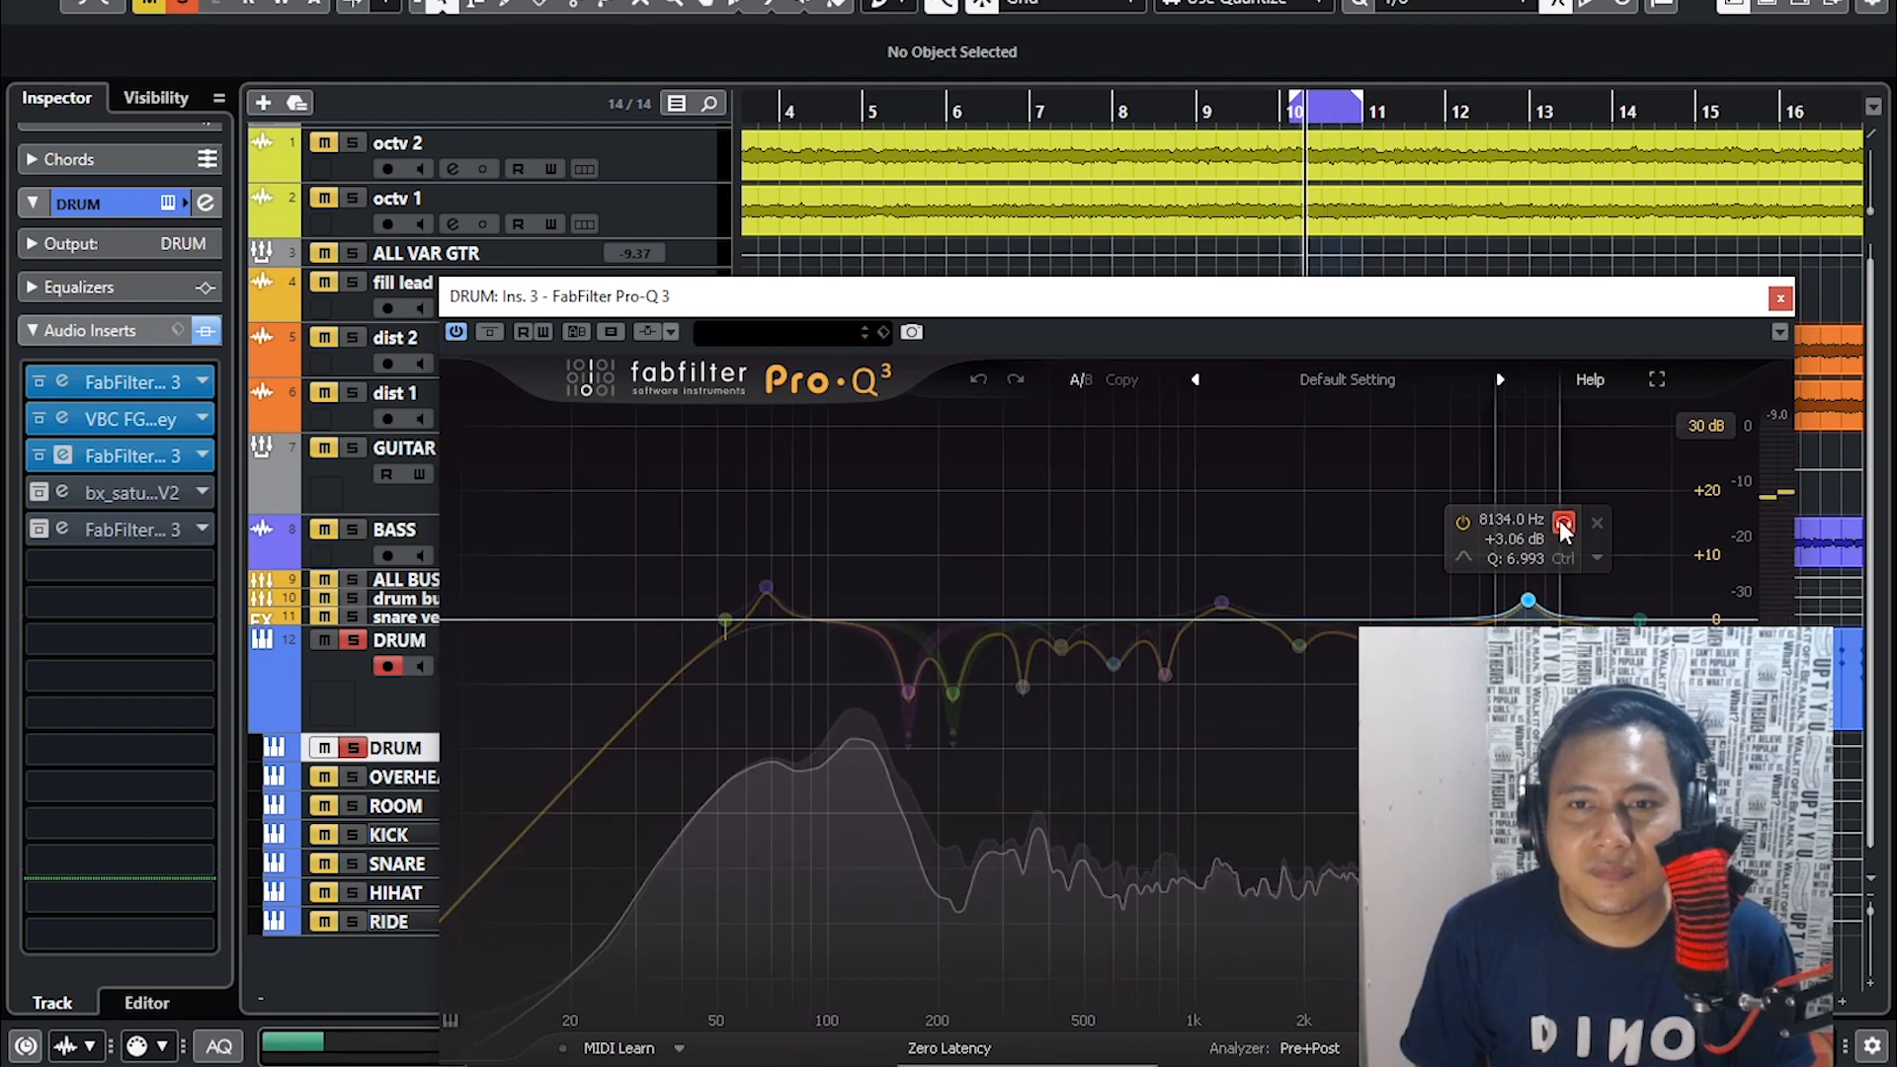
left_click(1564, 524)
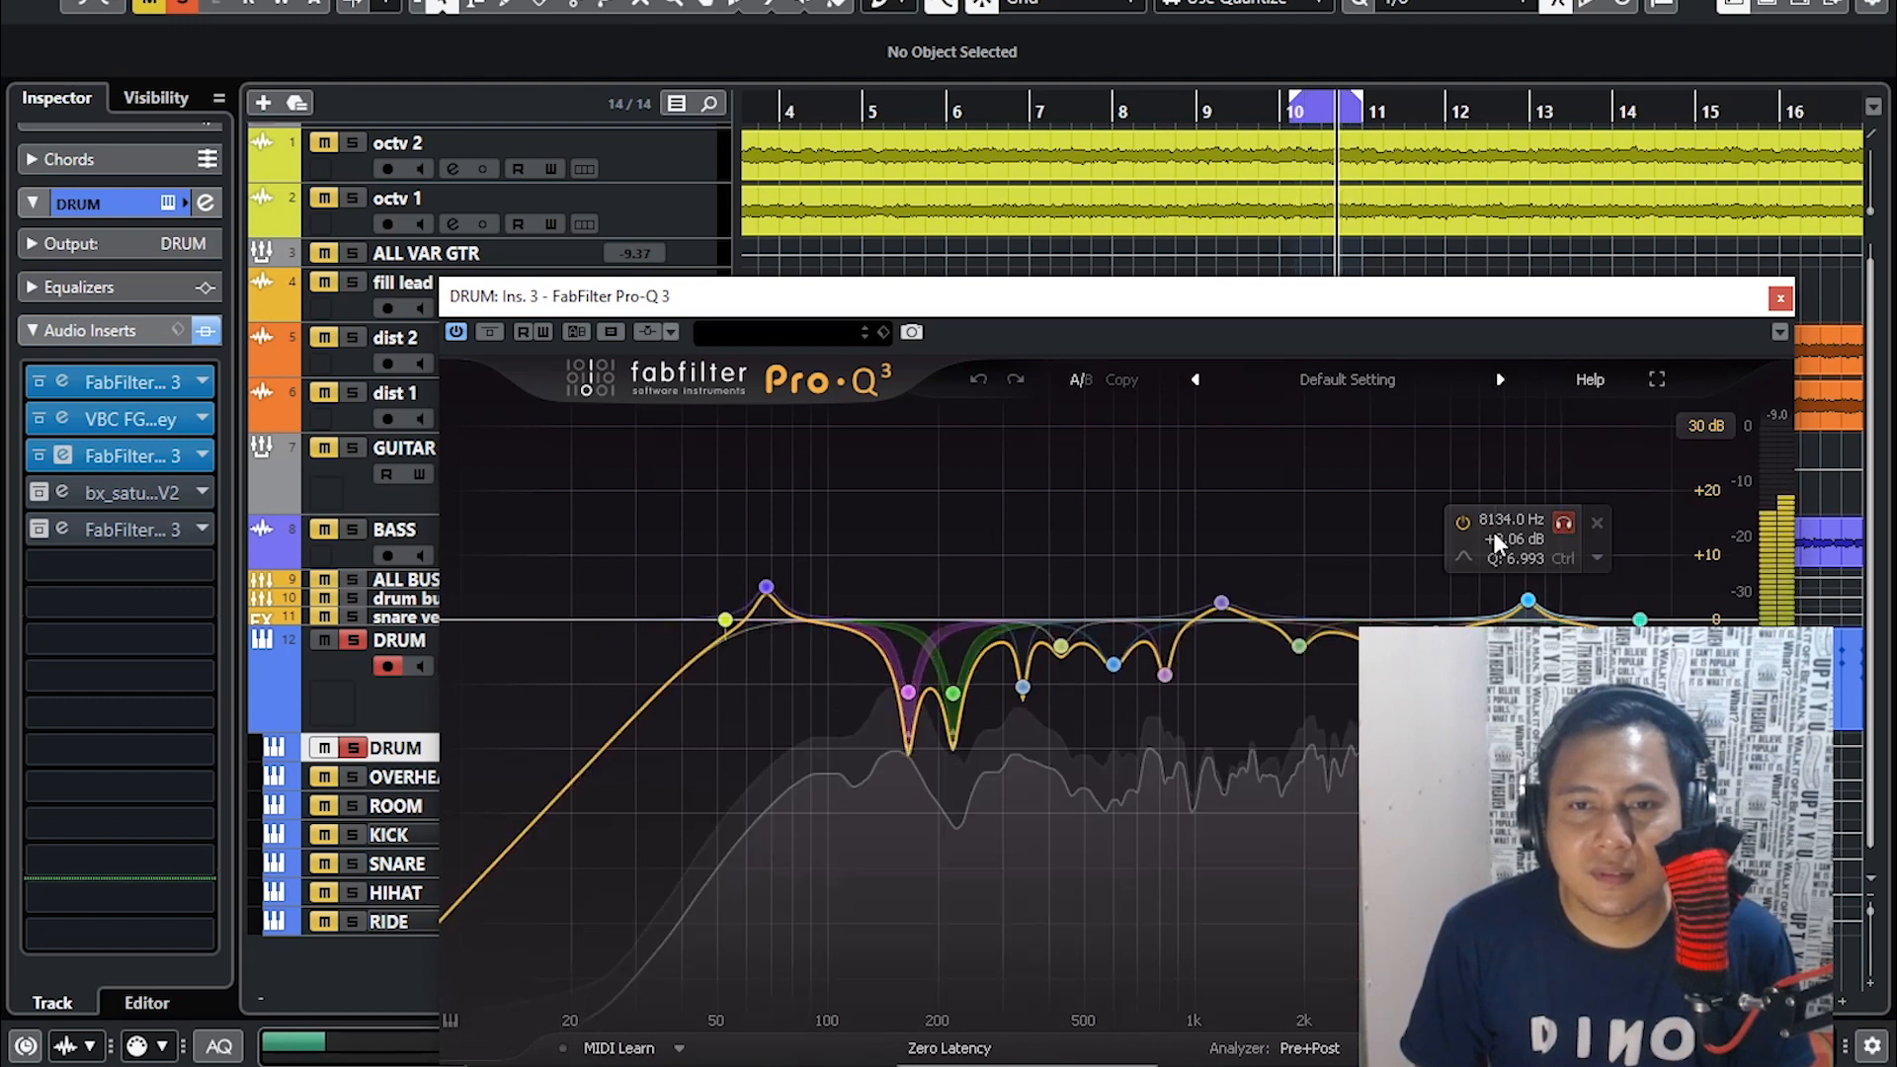
left_click(1780, 297)
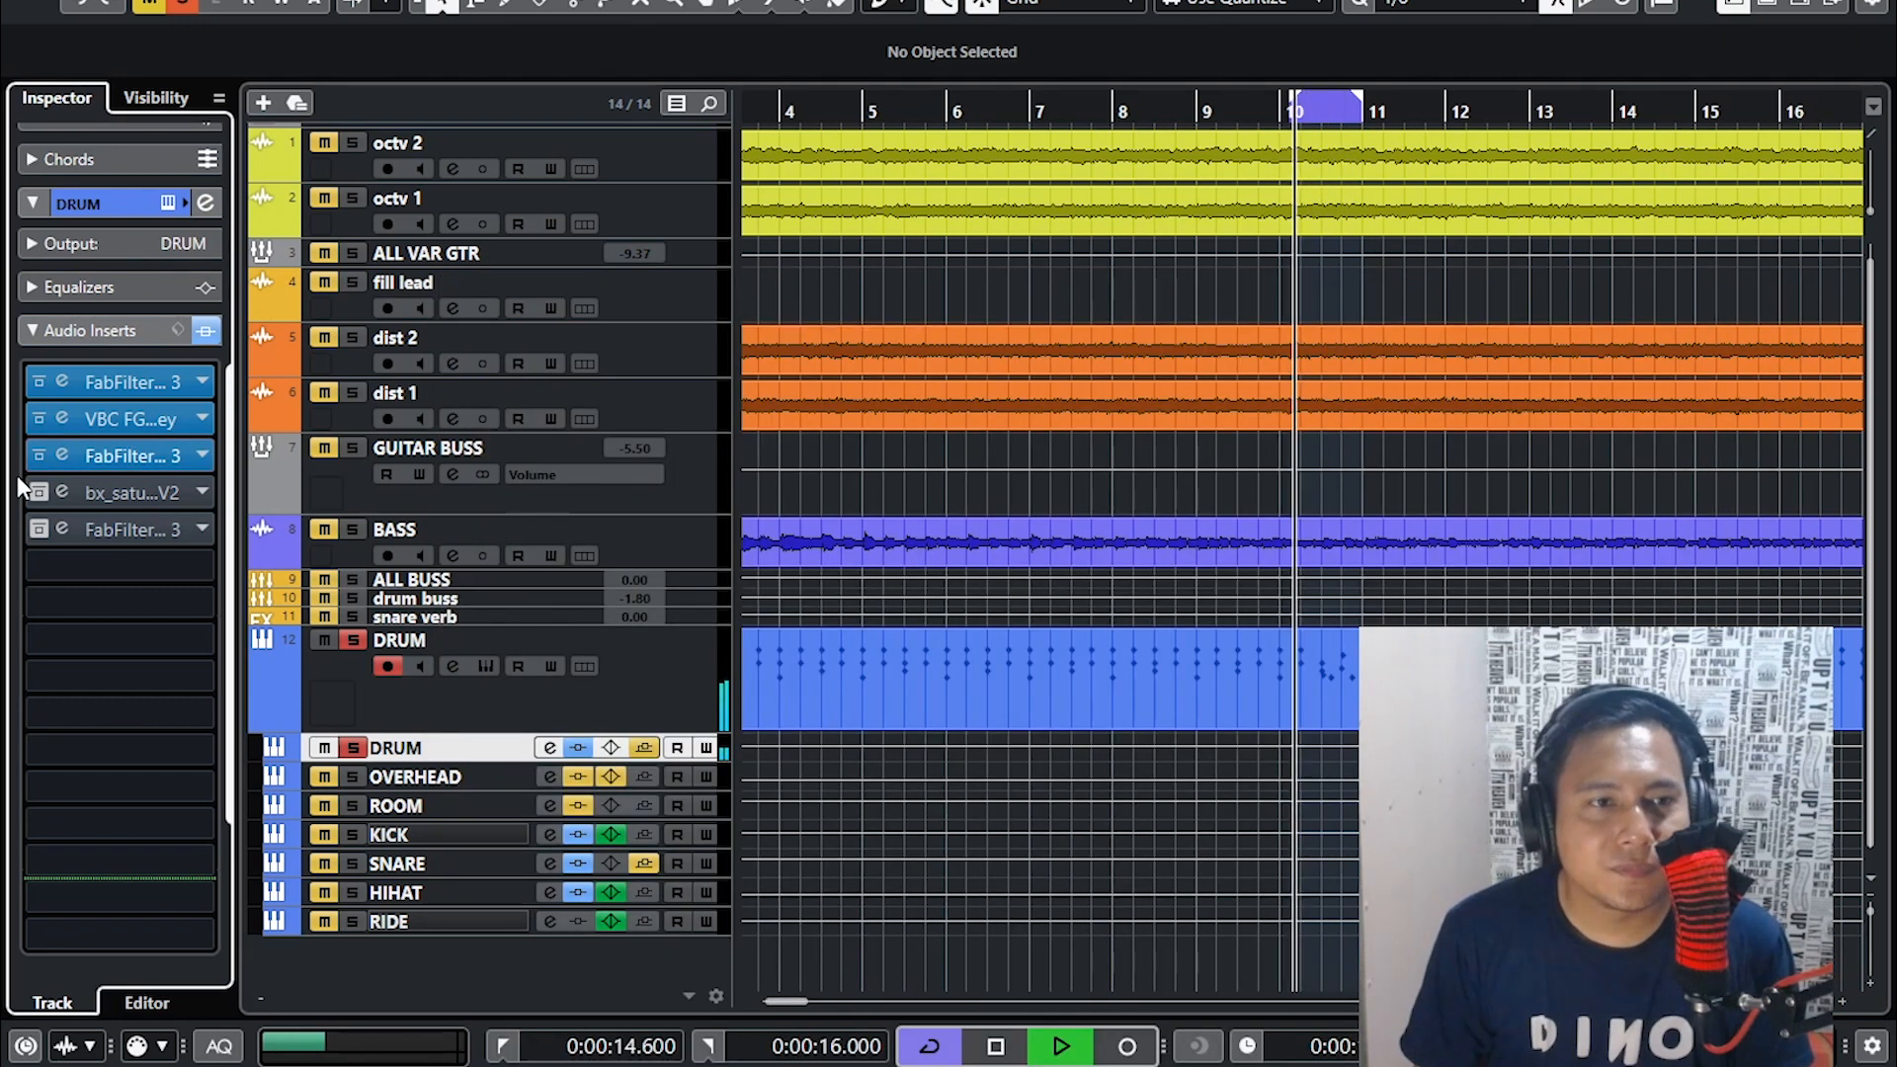
- Reactivate the bx_saturator V2 insert, and open and reactivate the FabFilter Pro-Q 3 in the fifth insert slot
left_click(40, 490)
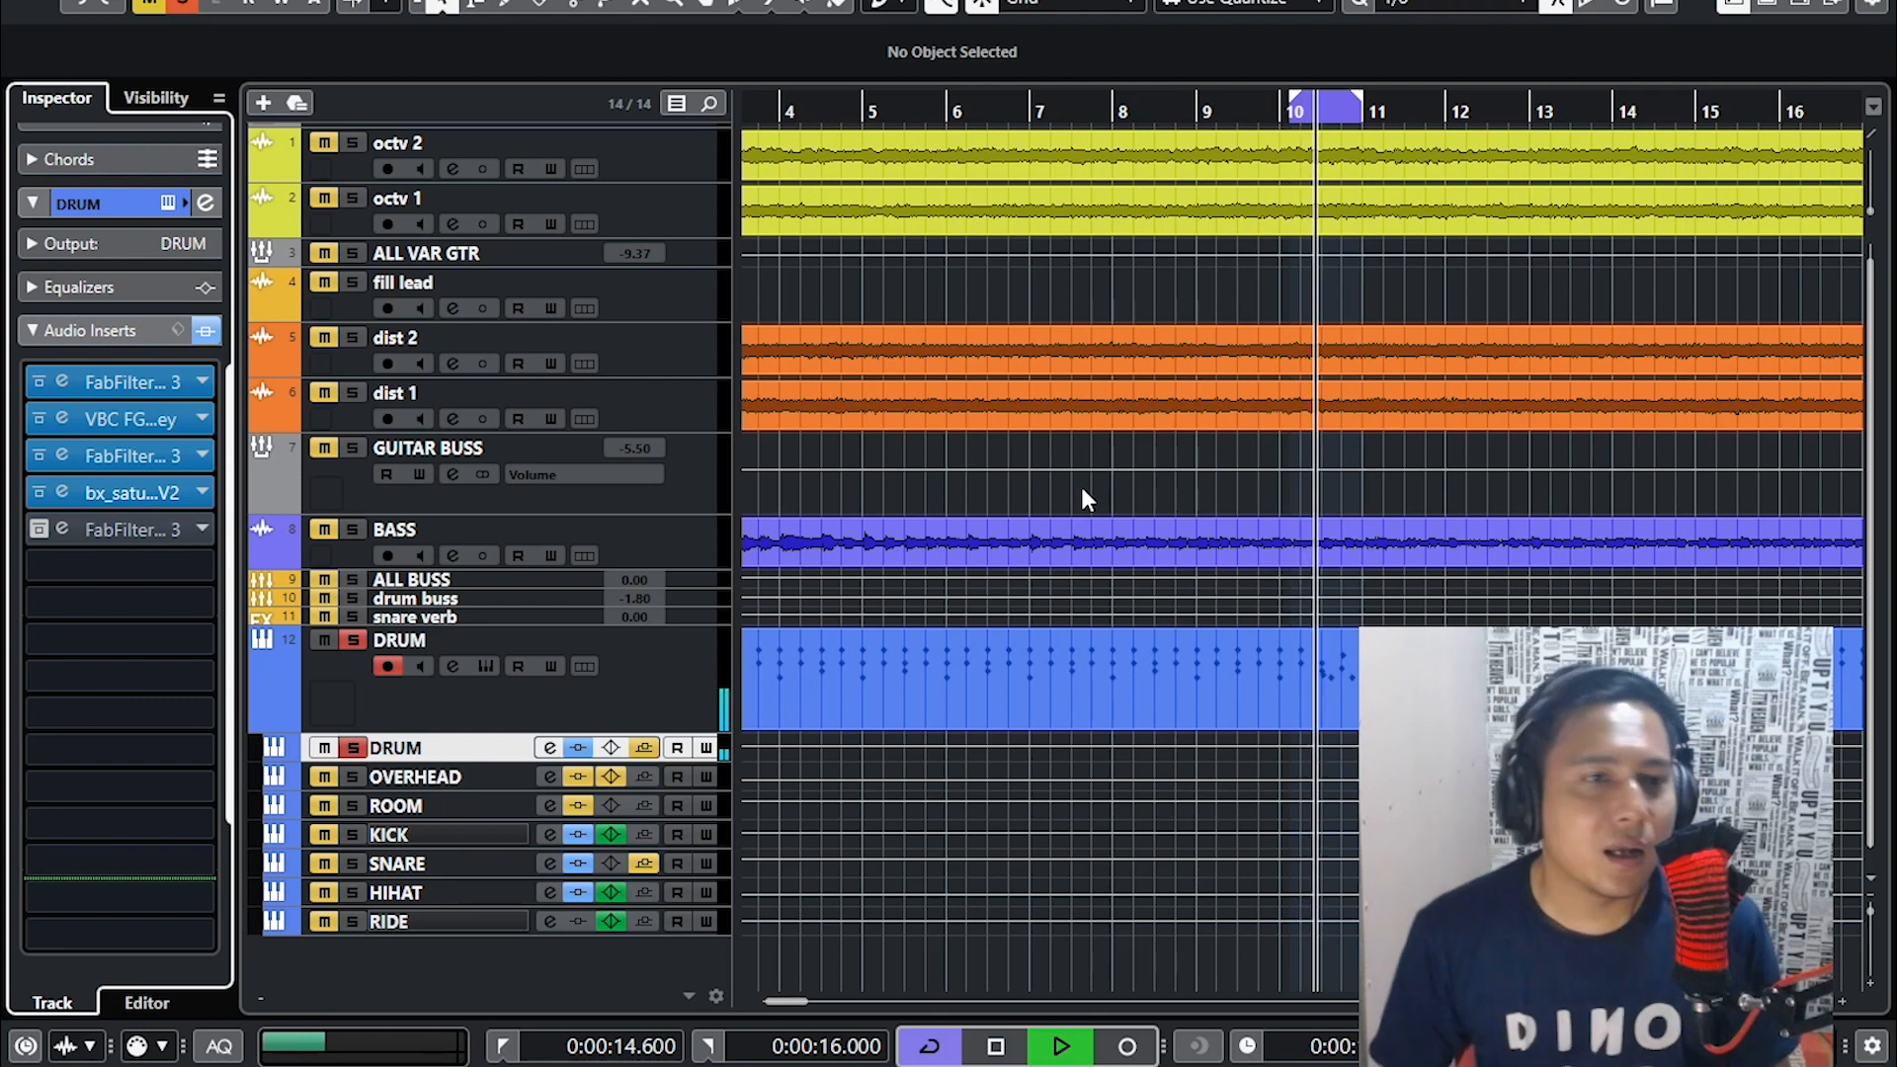
left_click(62, 528)
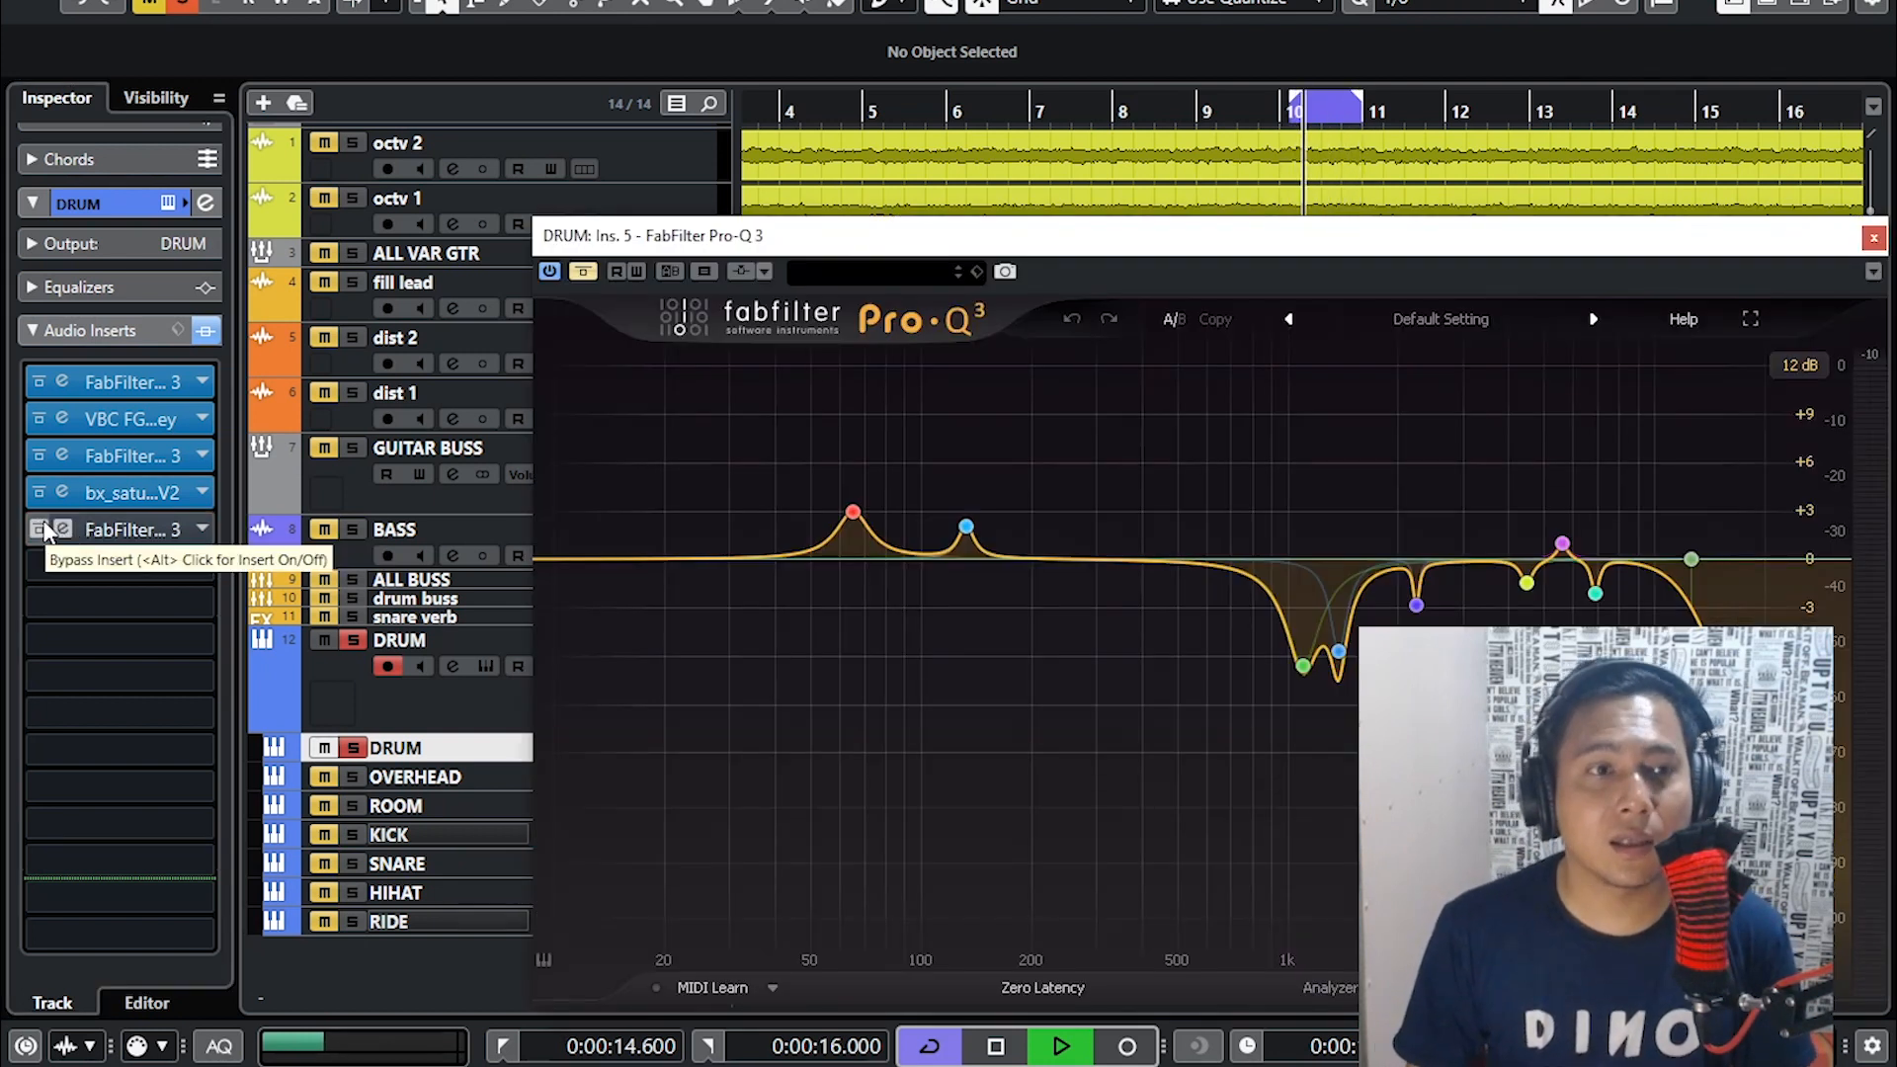
left_click(49, 529)
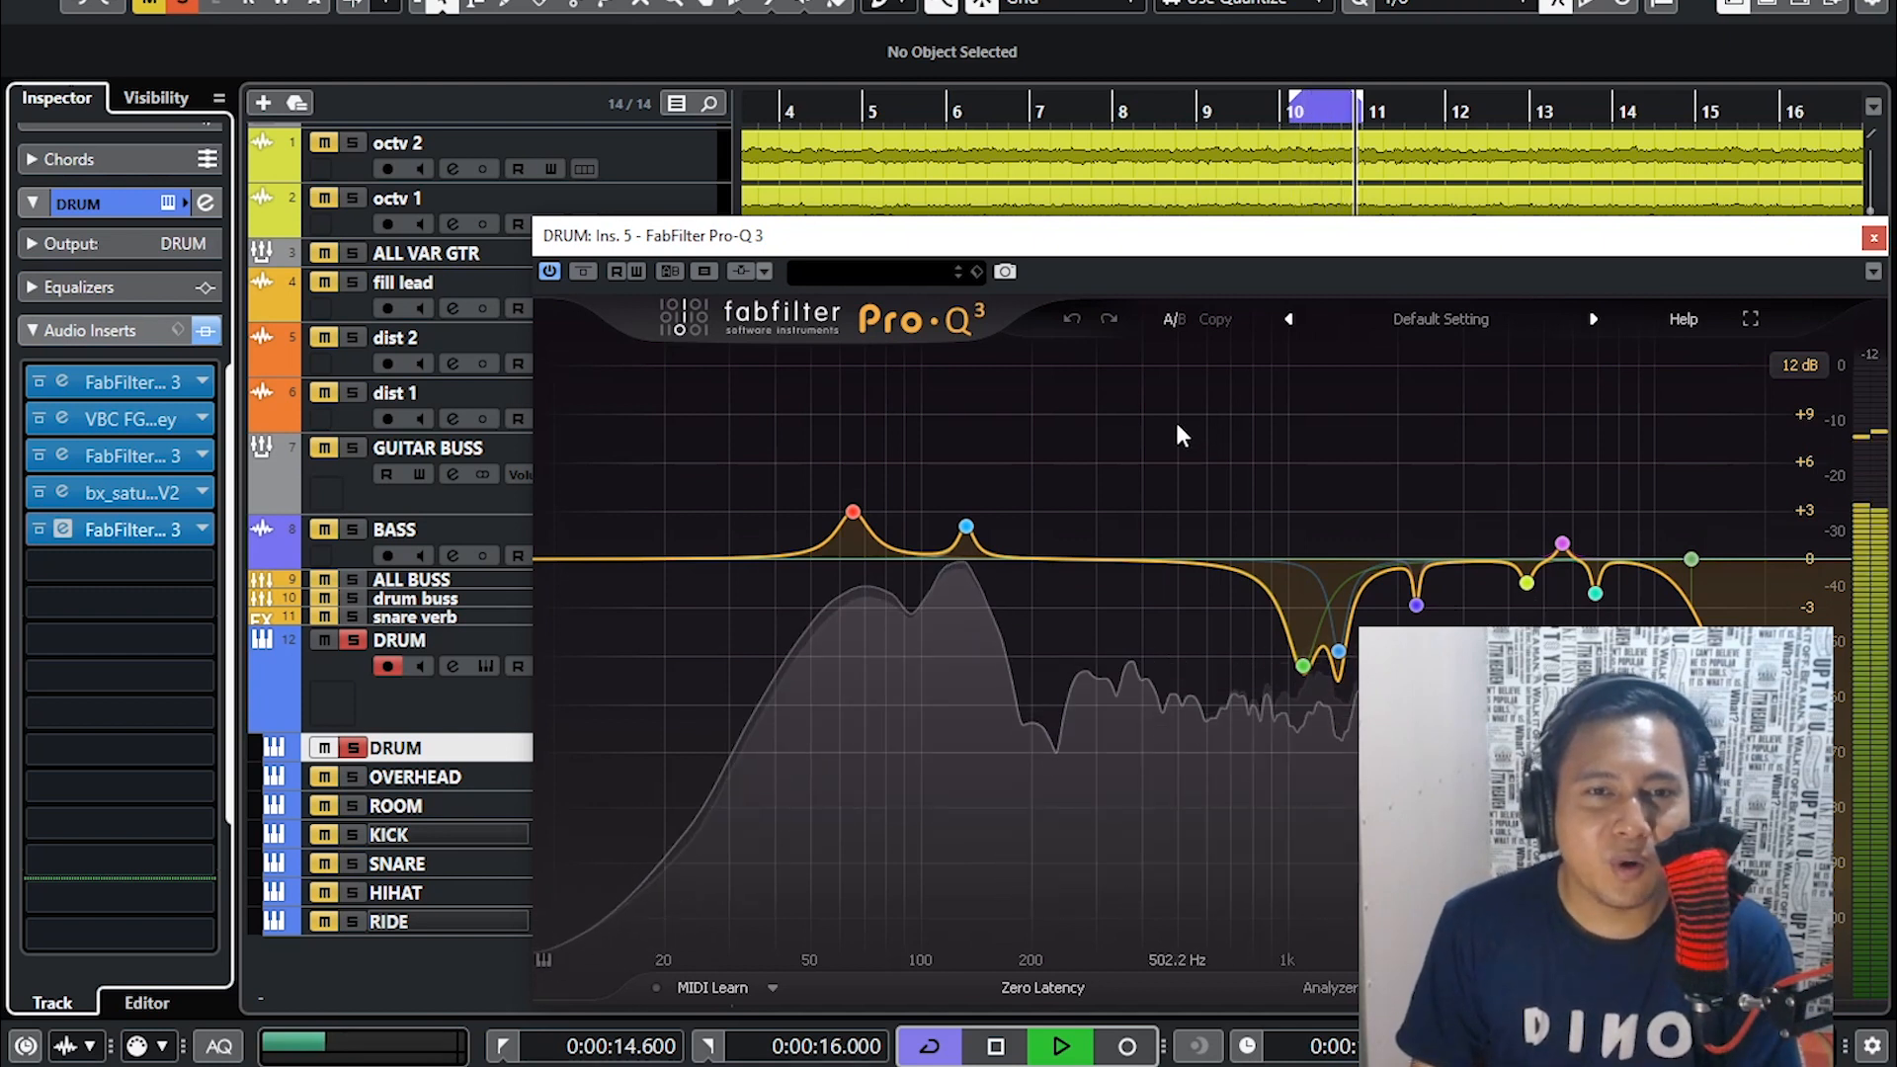
mouse_move(1073, 457)
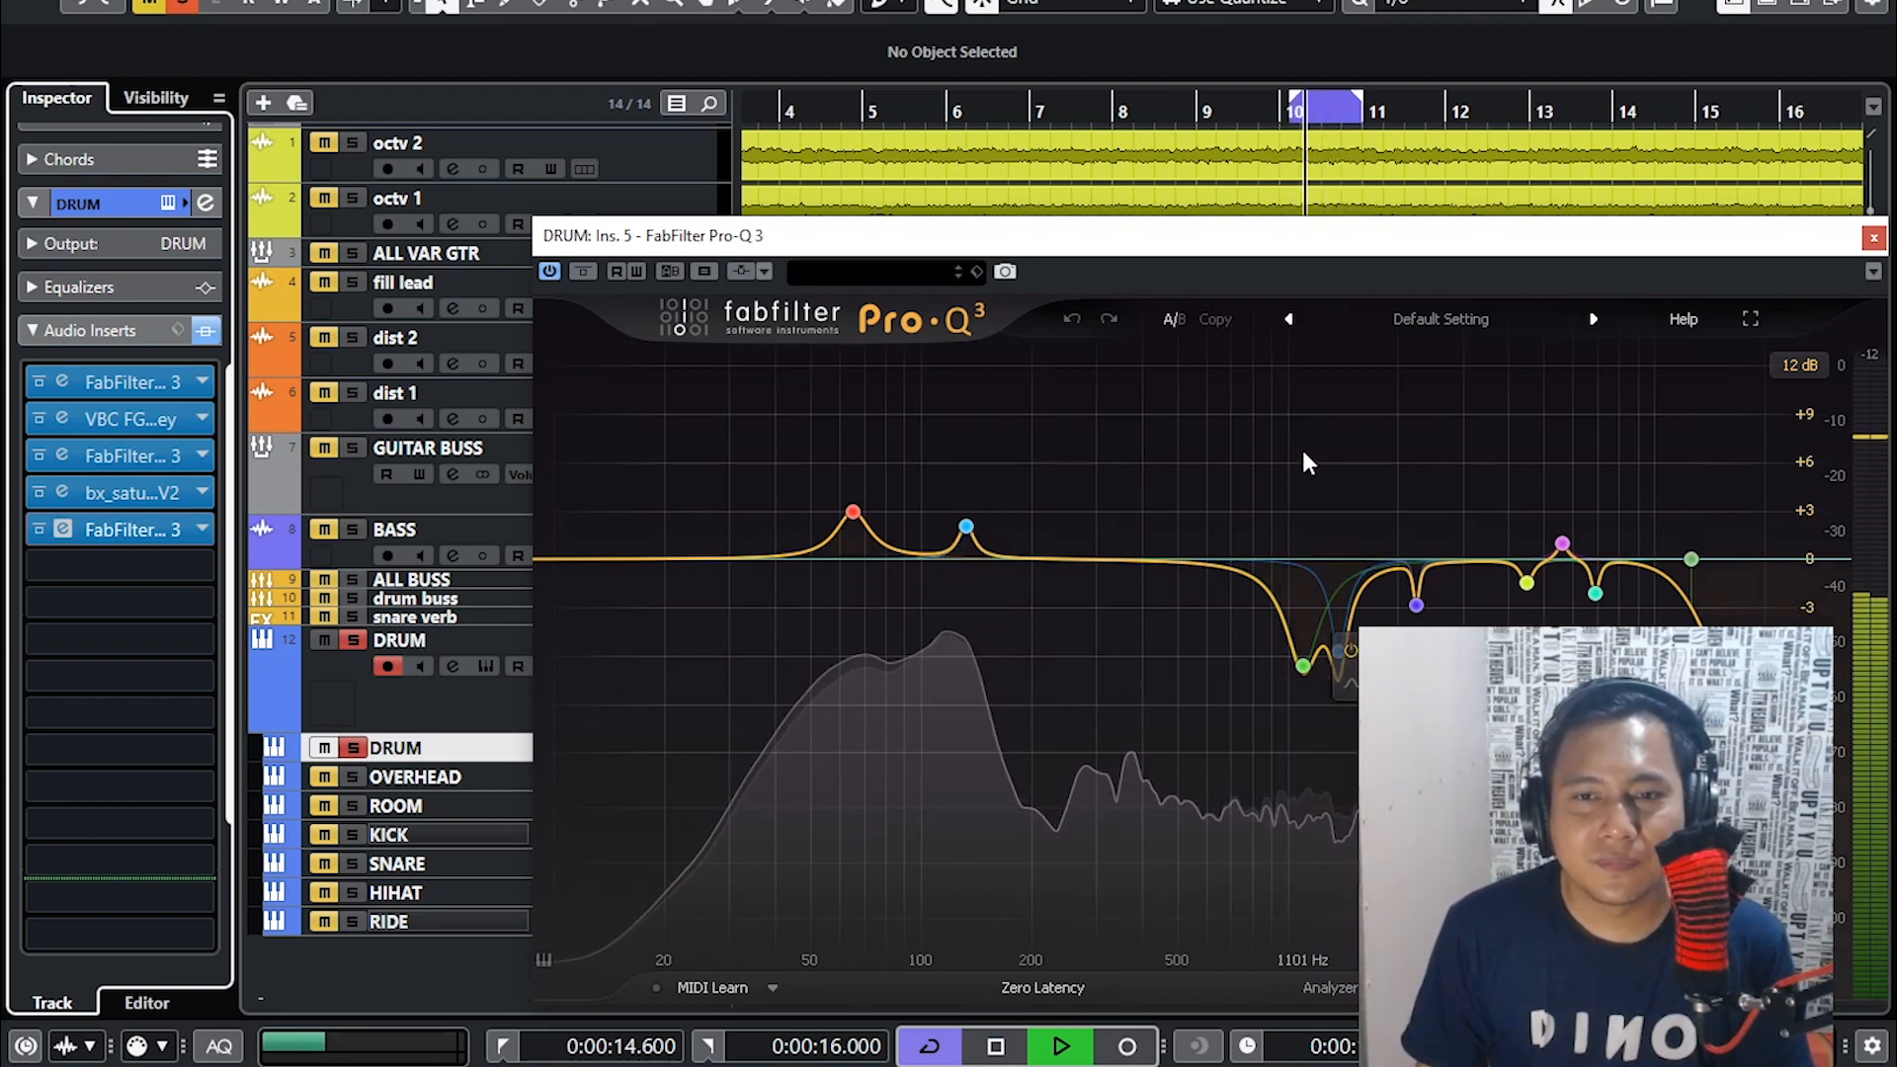
- Audition the fifth insert equalizer's midrange and upper bands in solo, including the 1101.0 Hz cut and 5606.4 Hz boost
mouse_move(1322, 674)
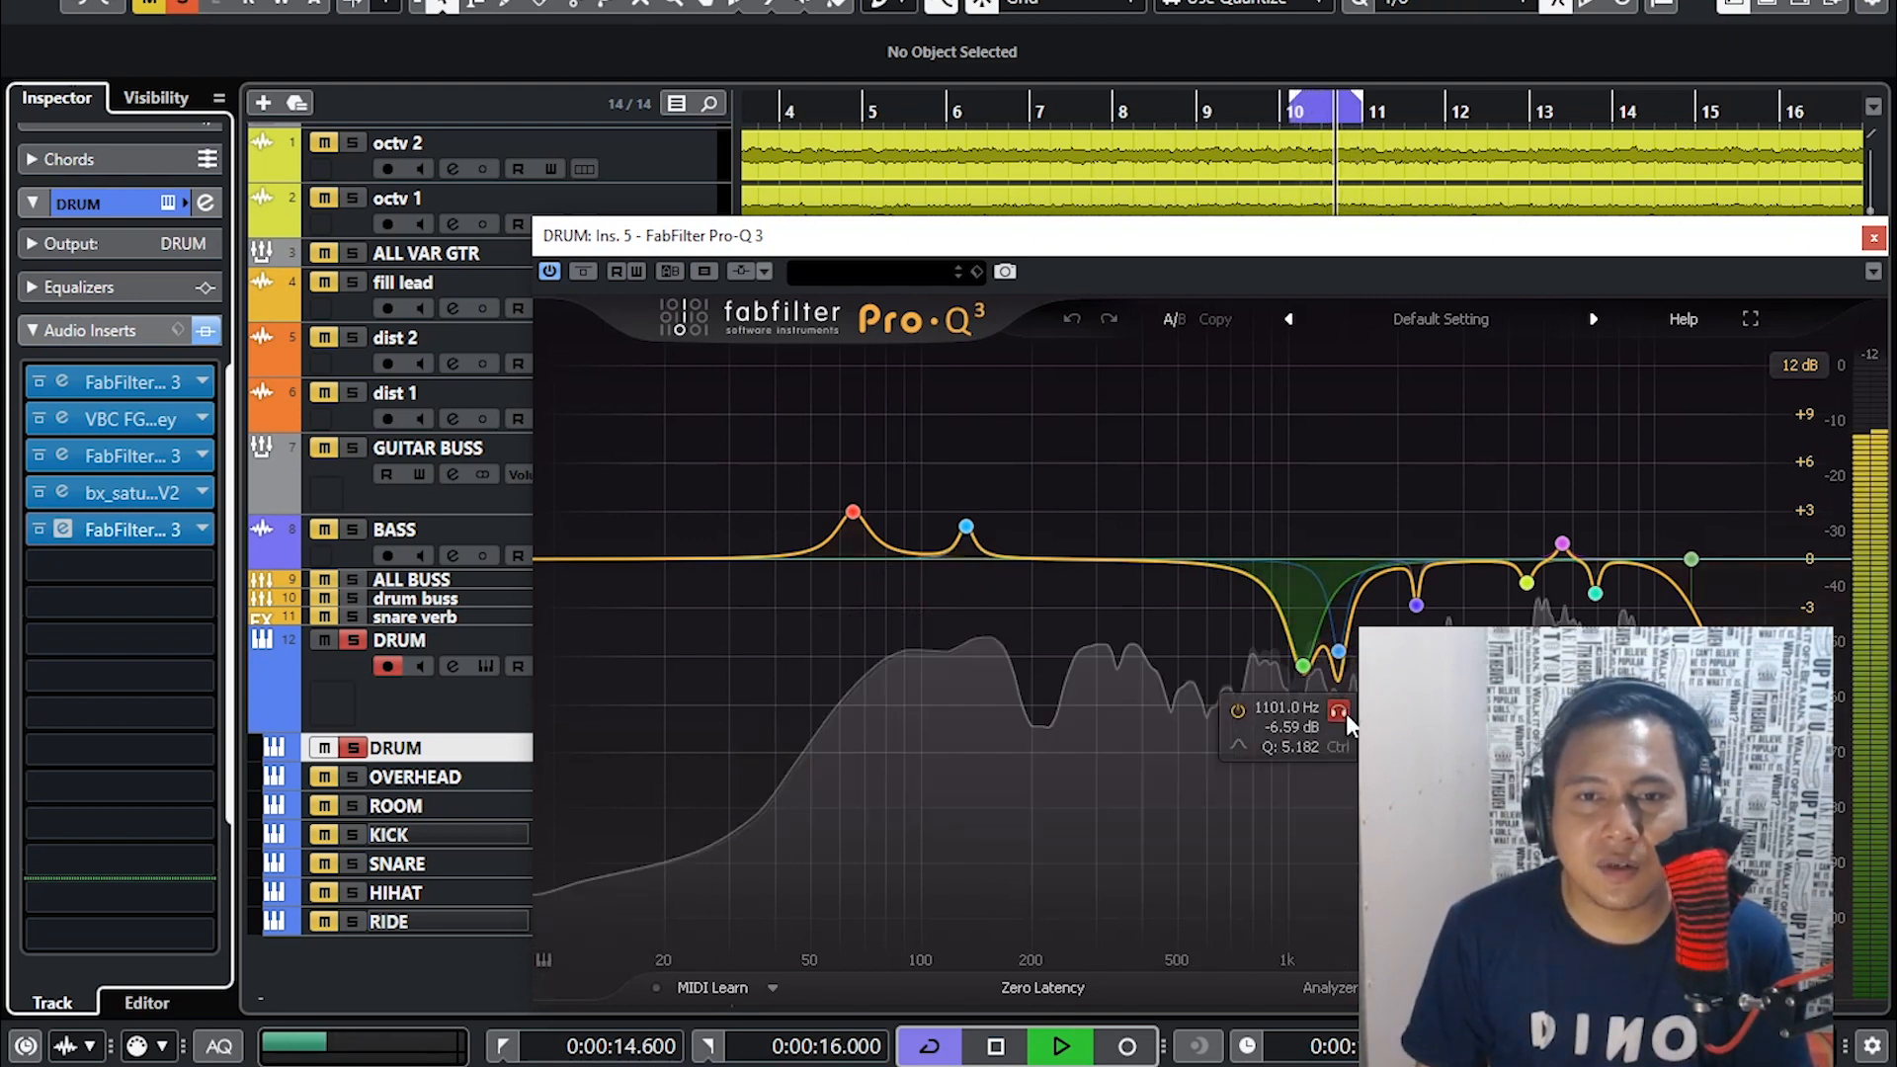
left_click(1346, 717)
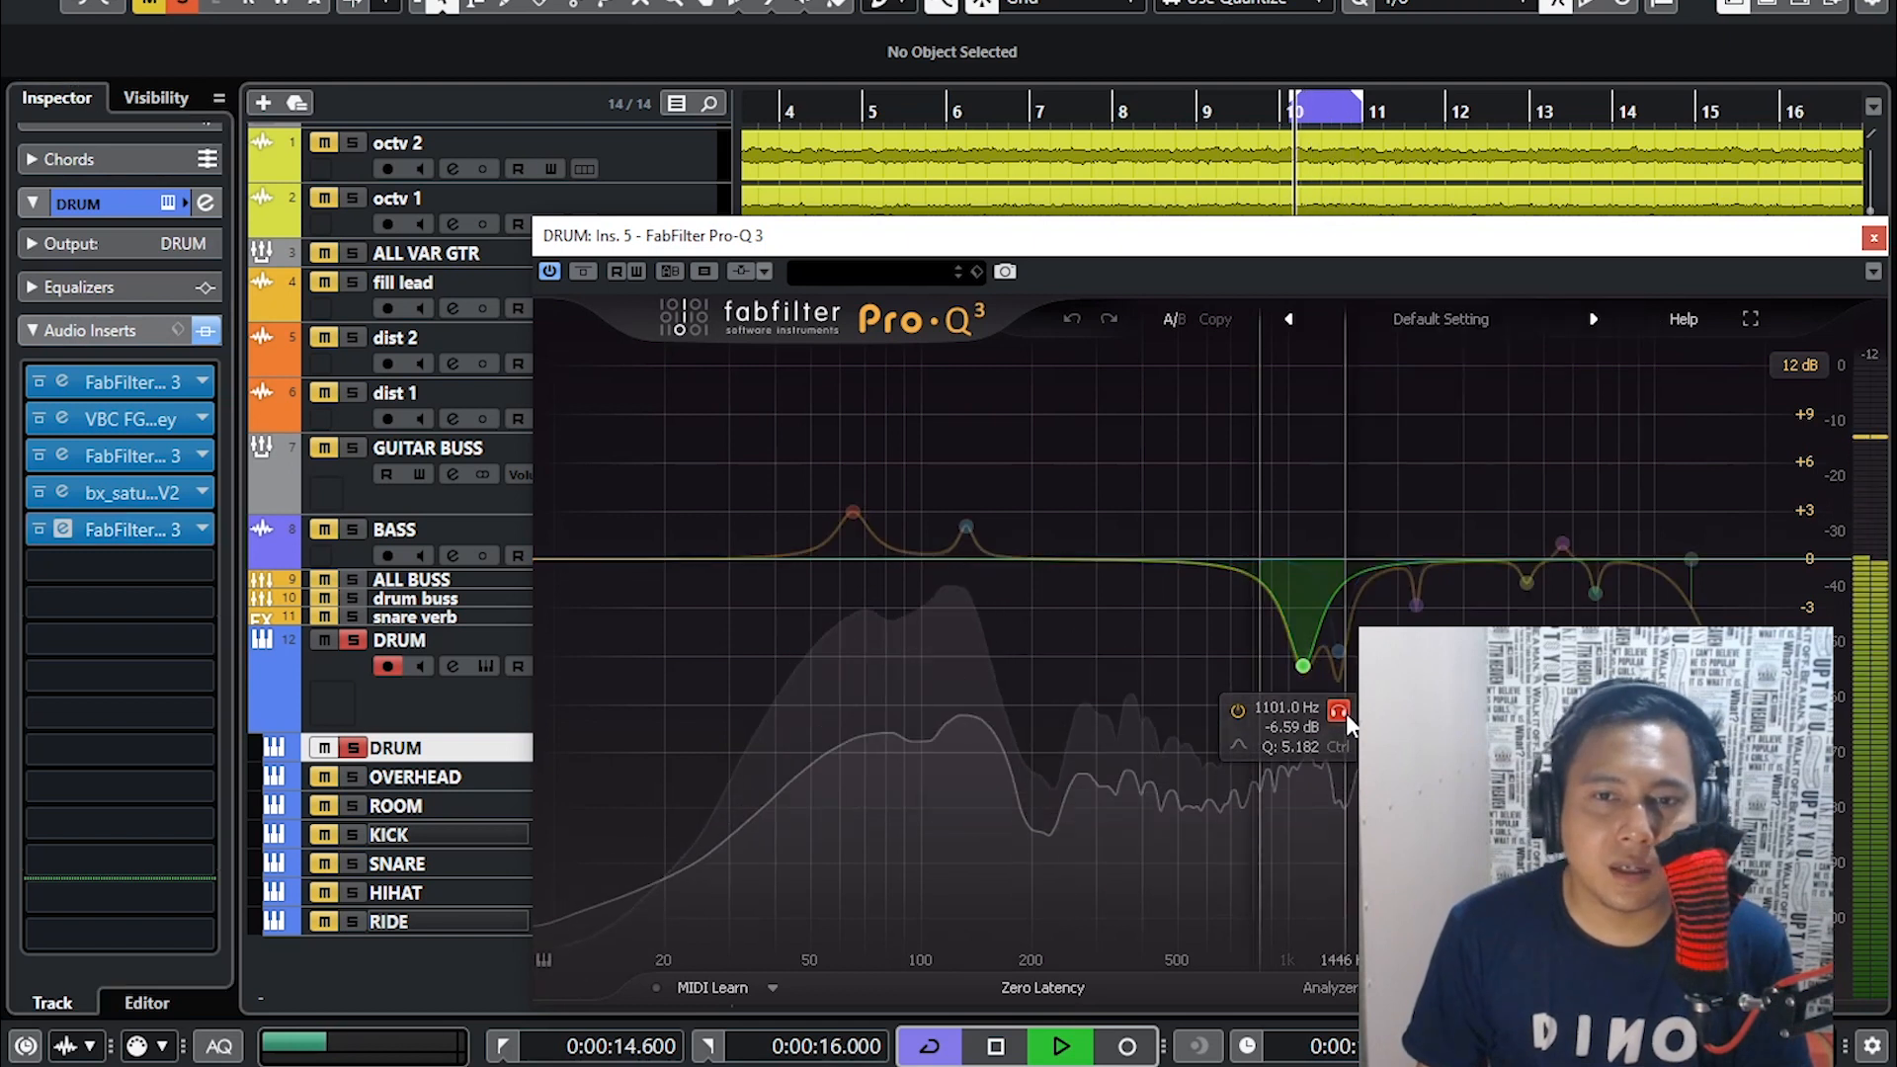
left_click(1346, 718)
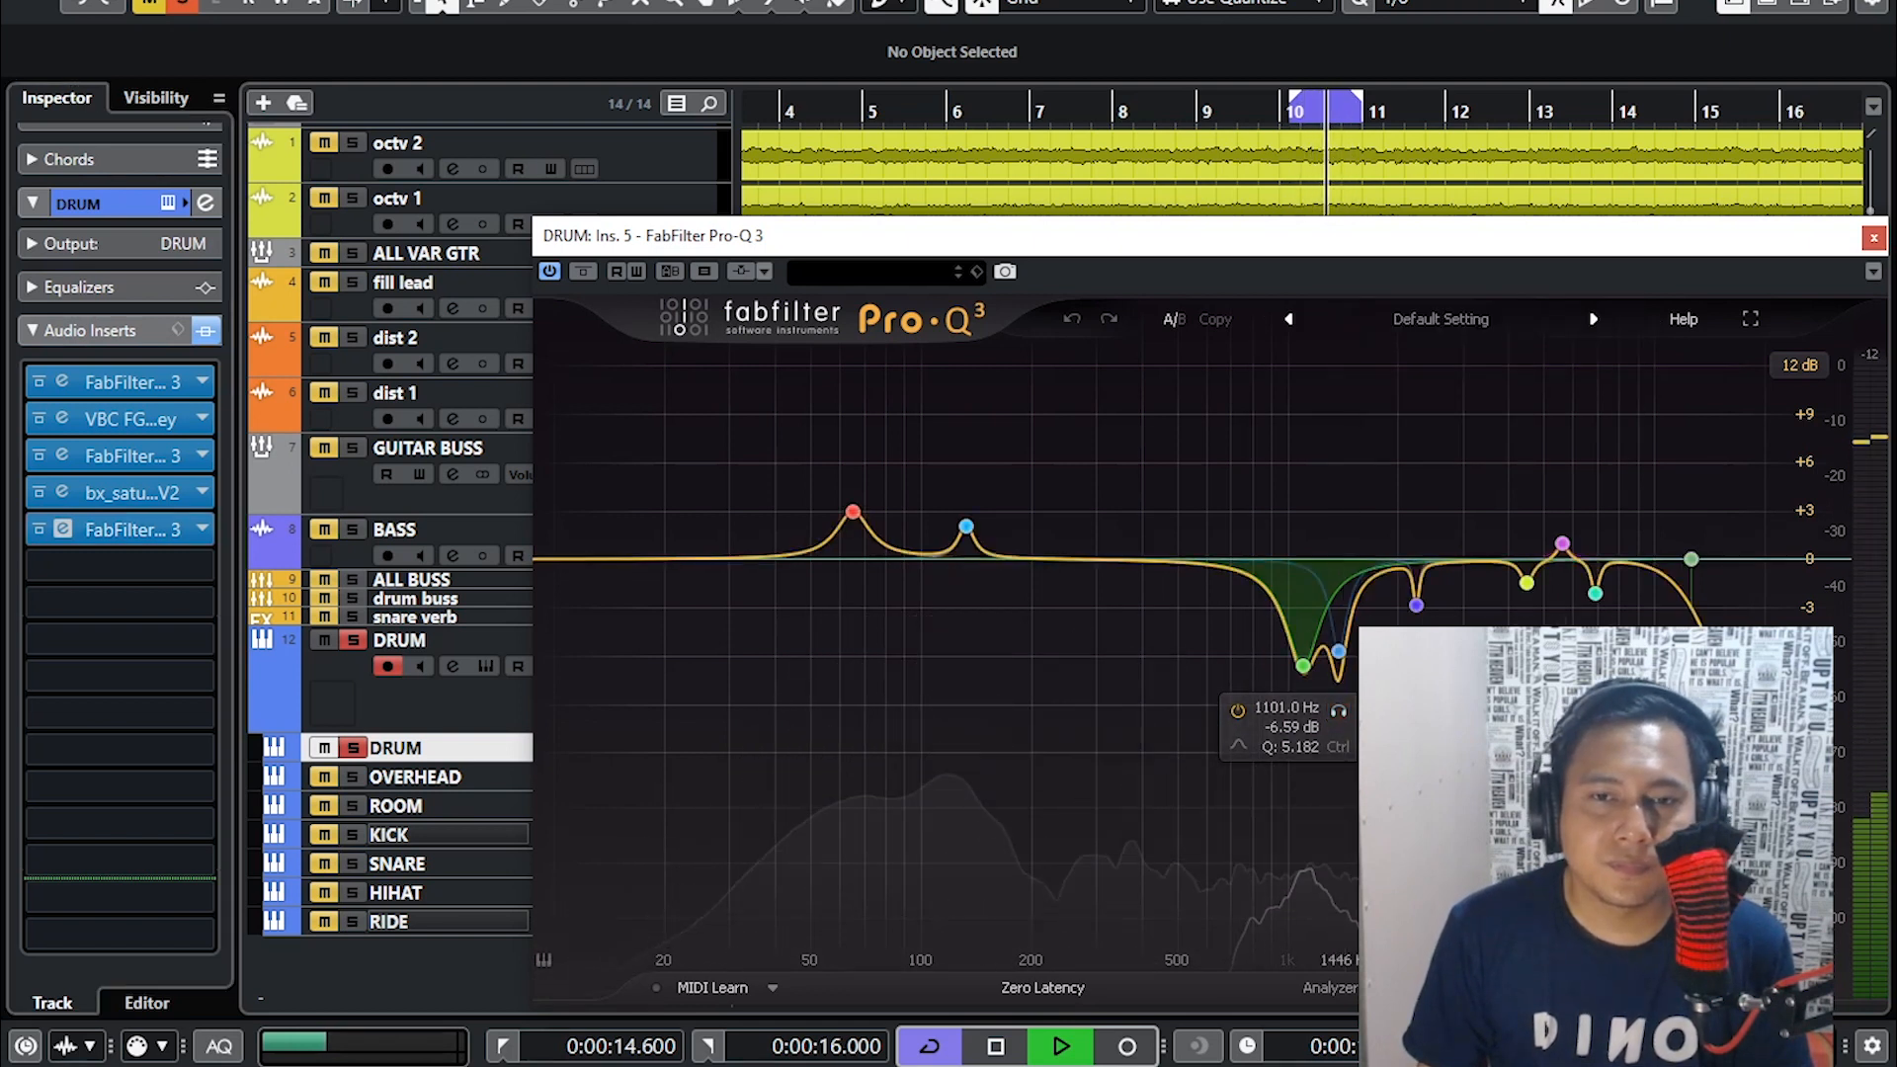
mouse_move(1340, 655)
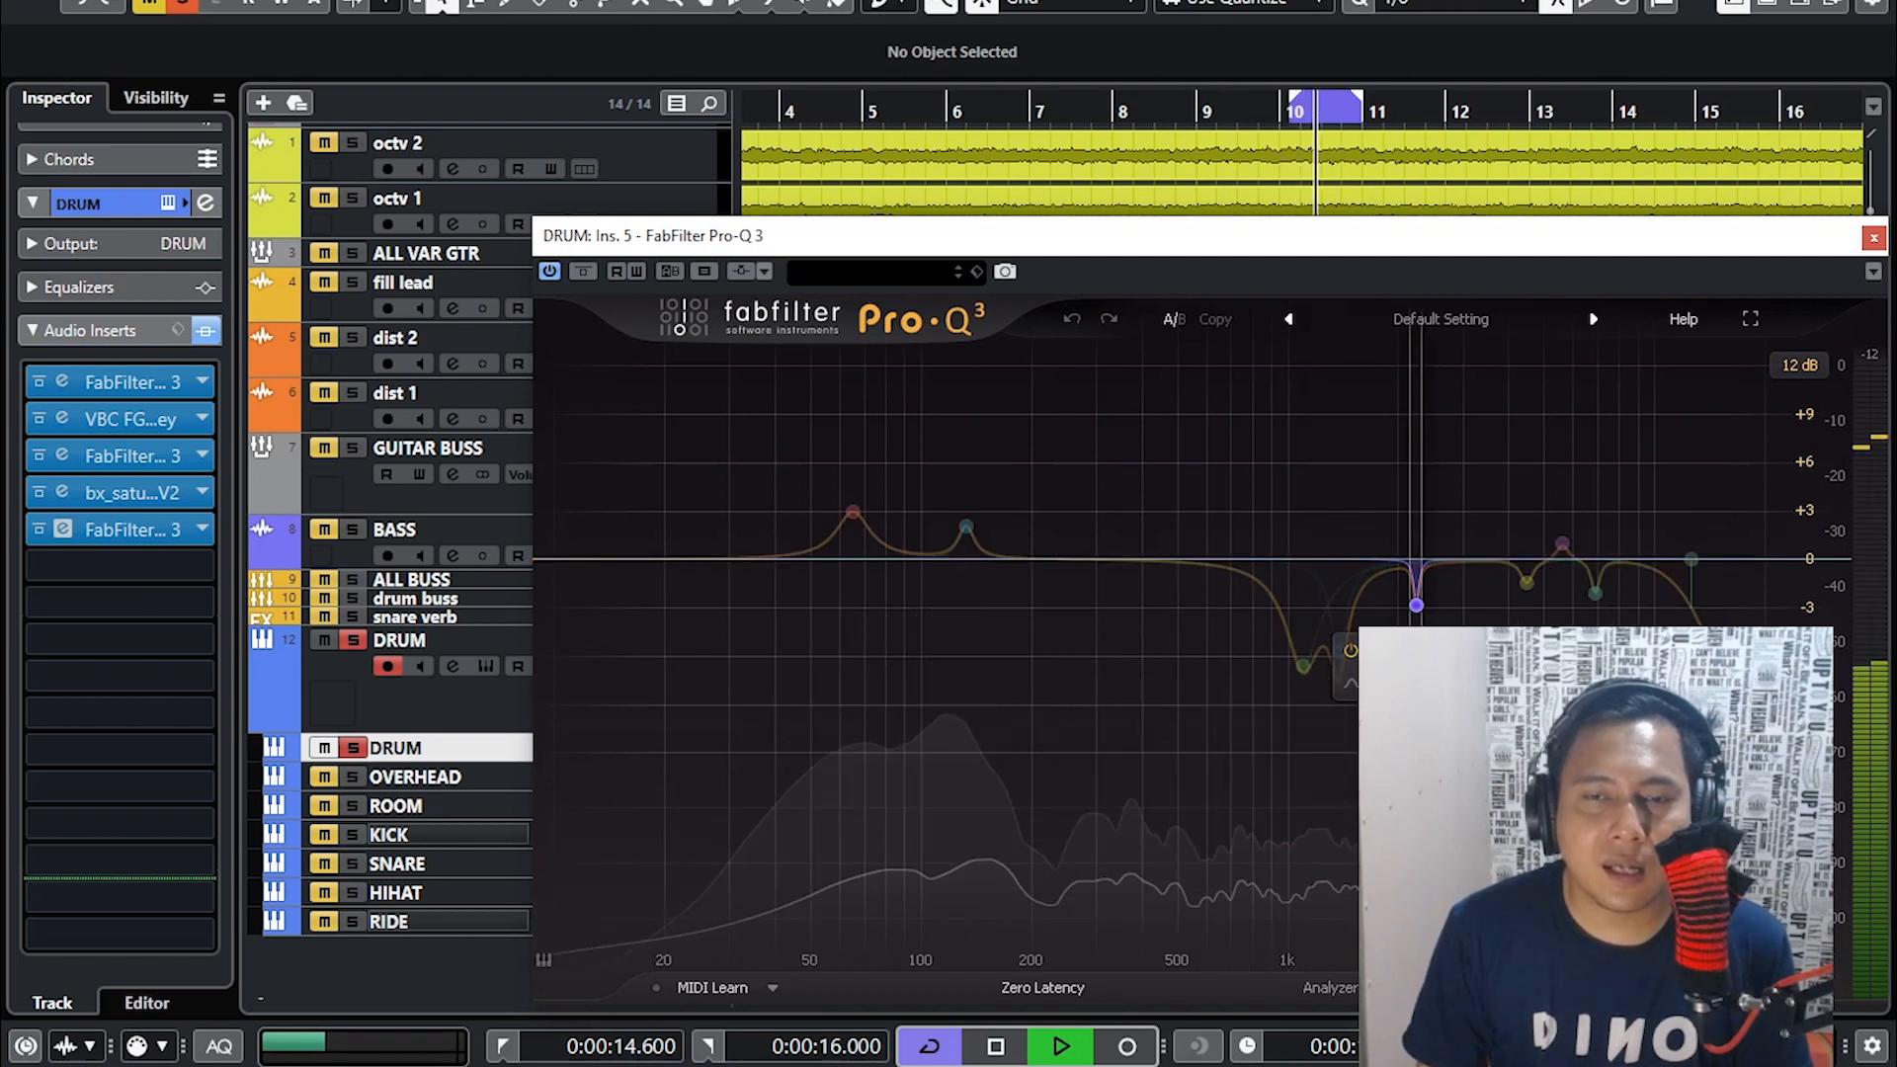
mouse_move(1569, 526)
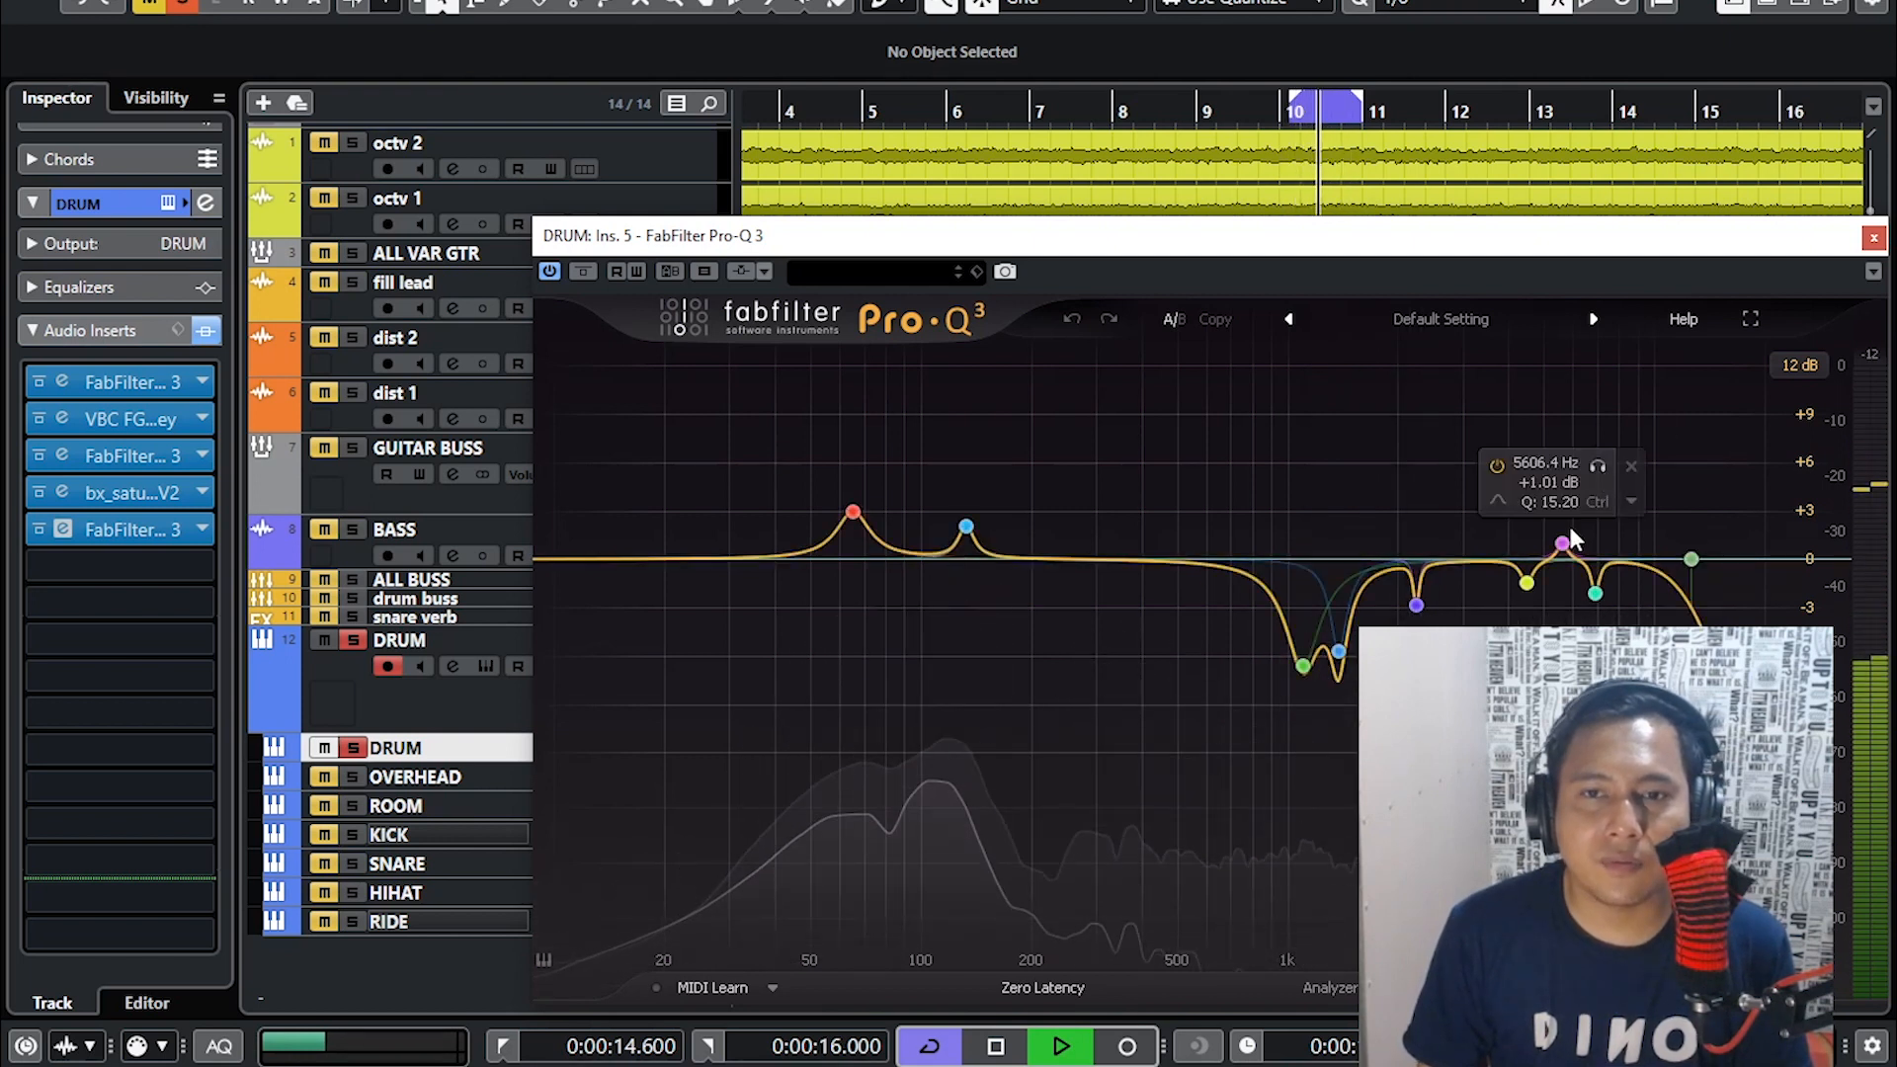
left_click(1599, 464)
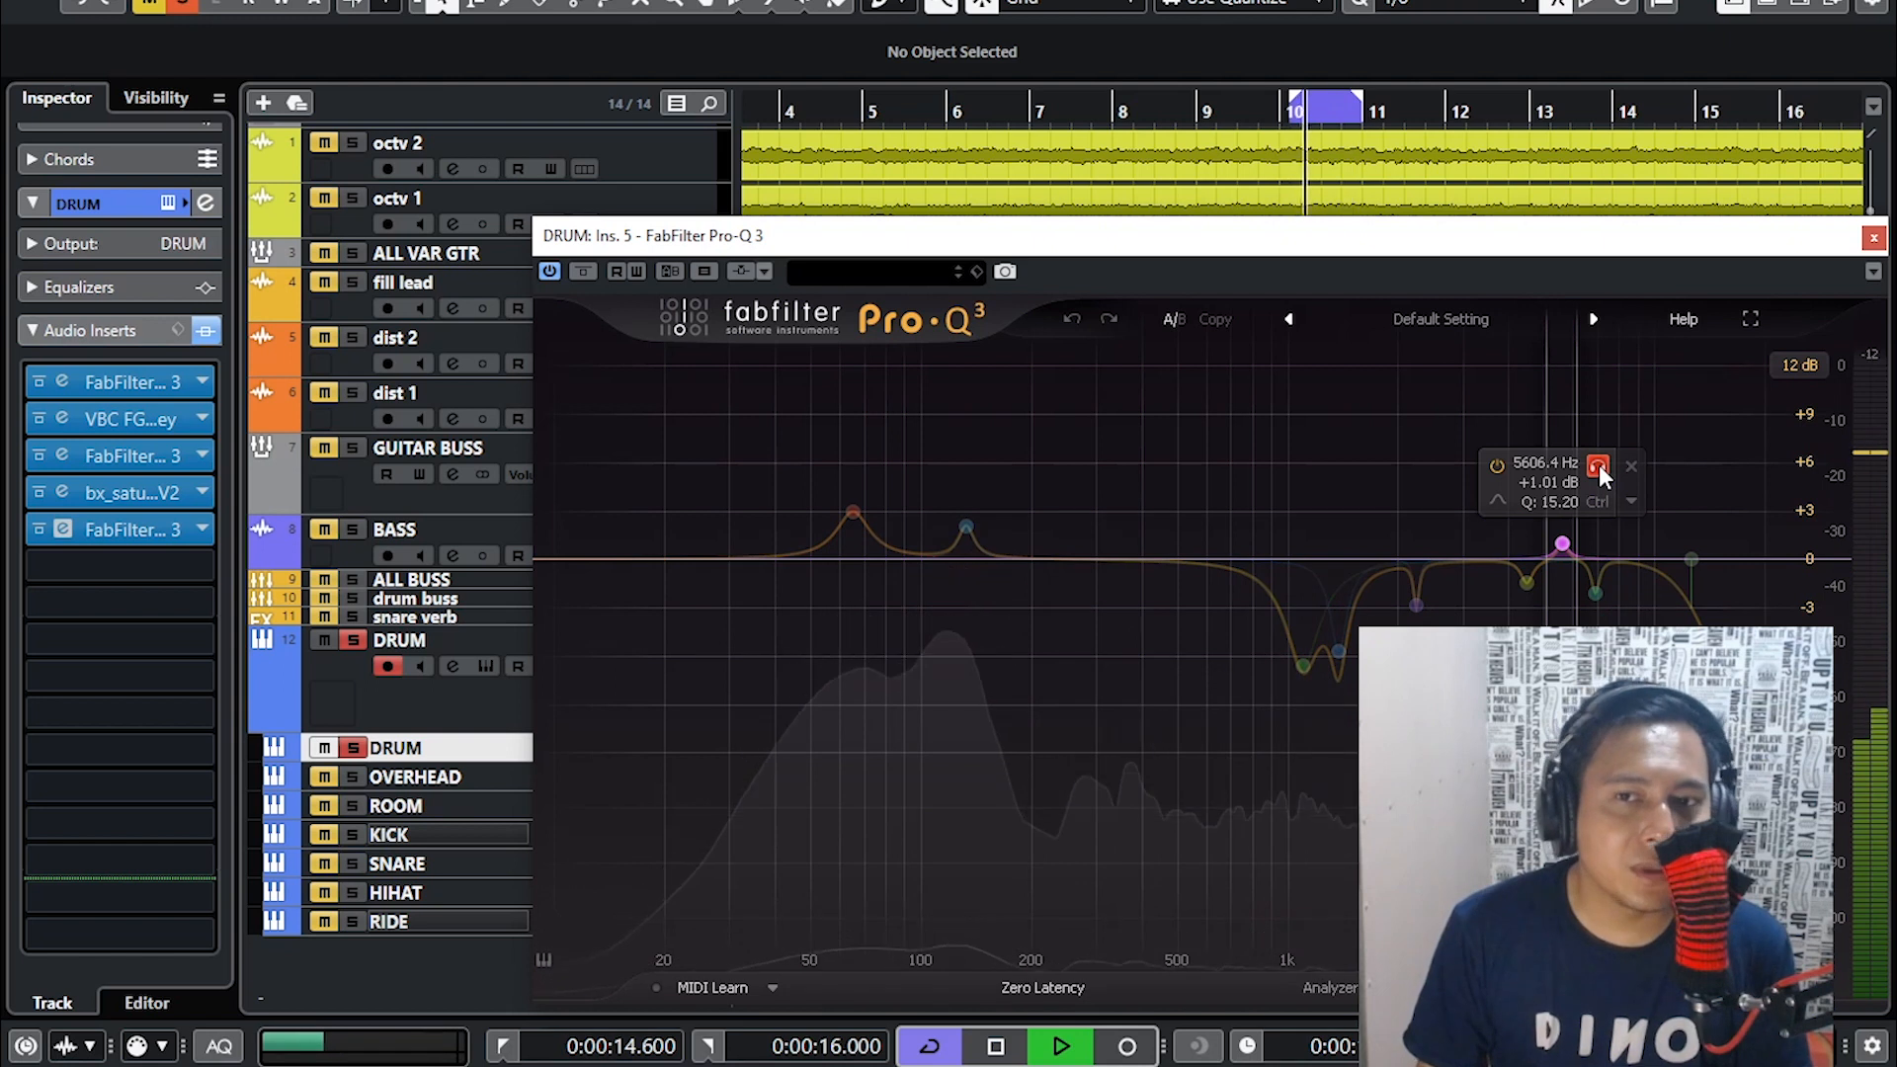
left_click(1599, 464)
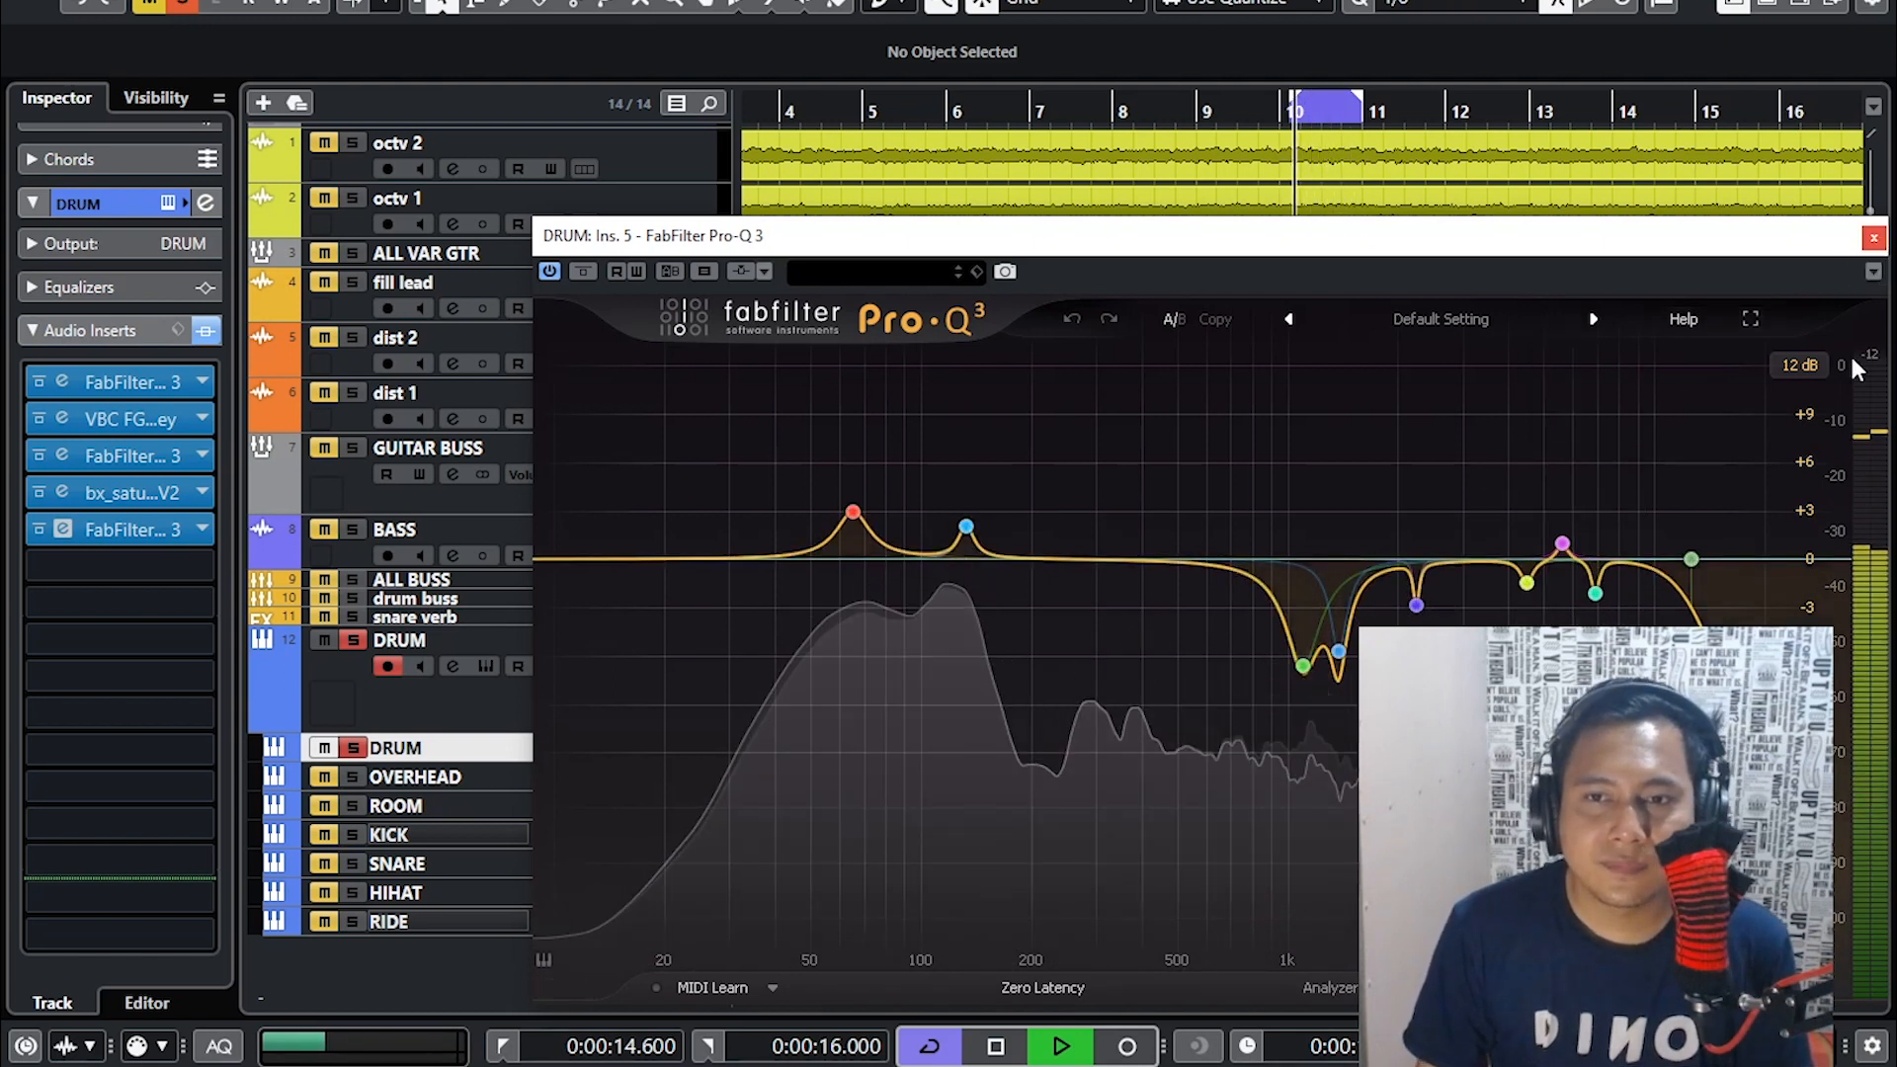
- Audition the 12599 Hz high cut in solo and close the fifth insert's equalizer window
mouse_move(1691, 559)
left_click(1725, 481)
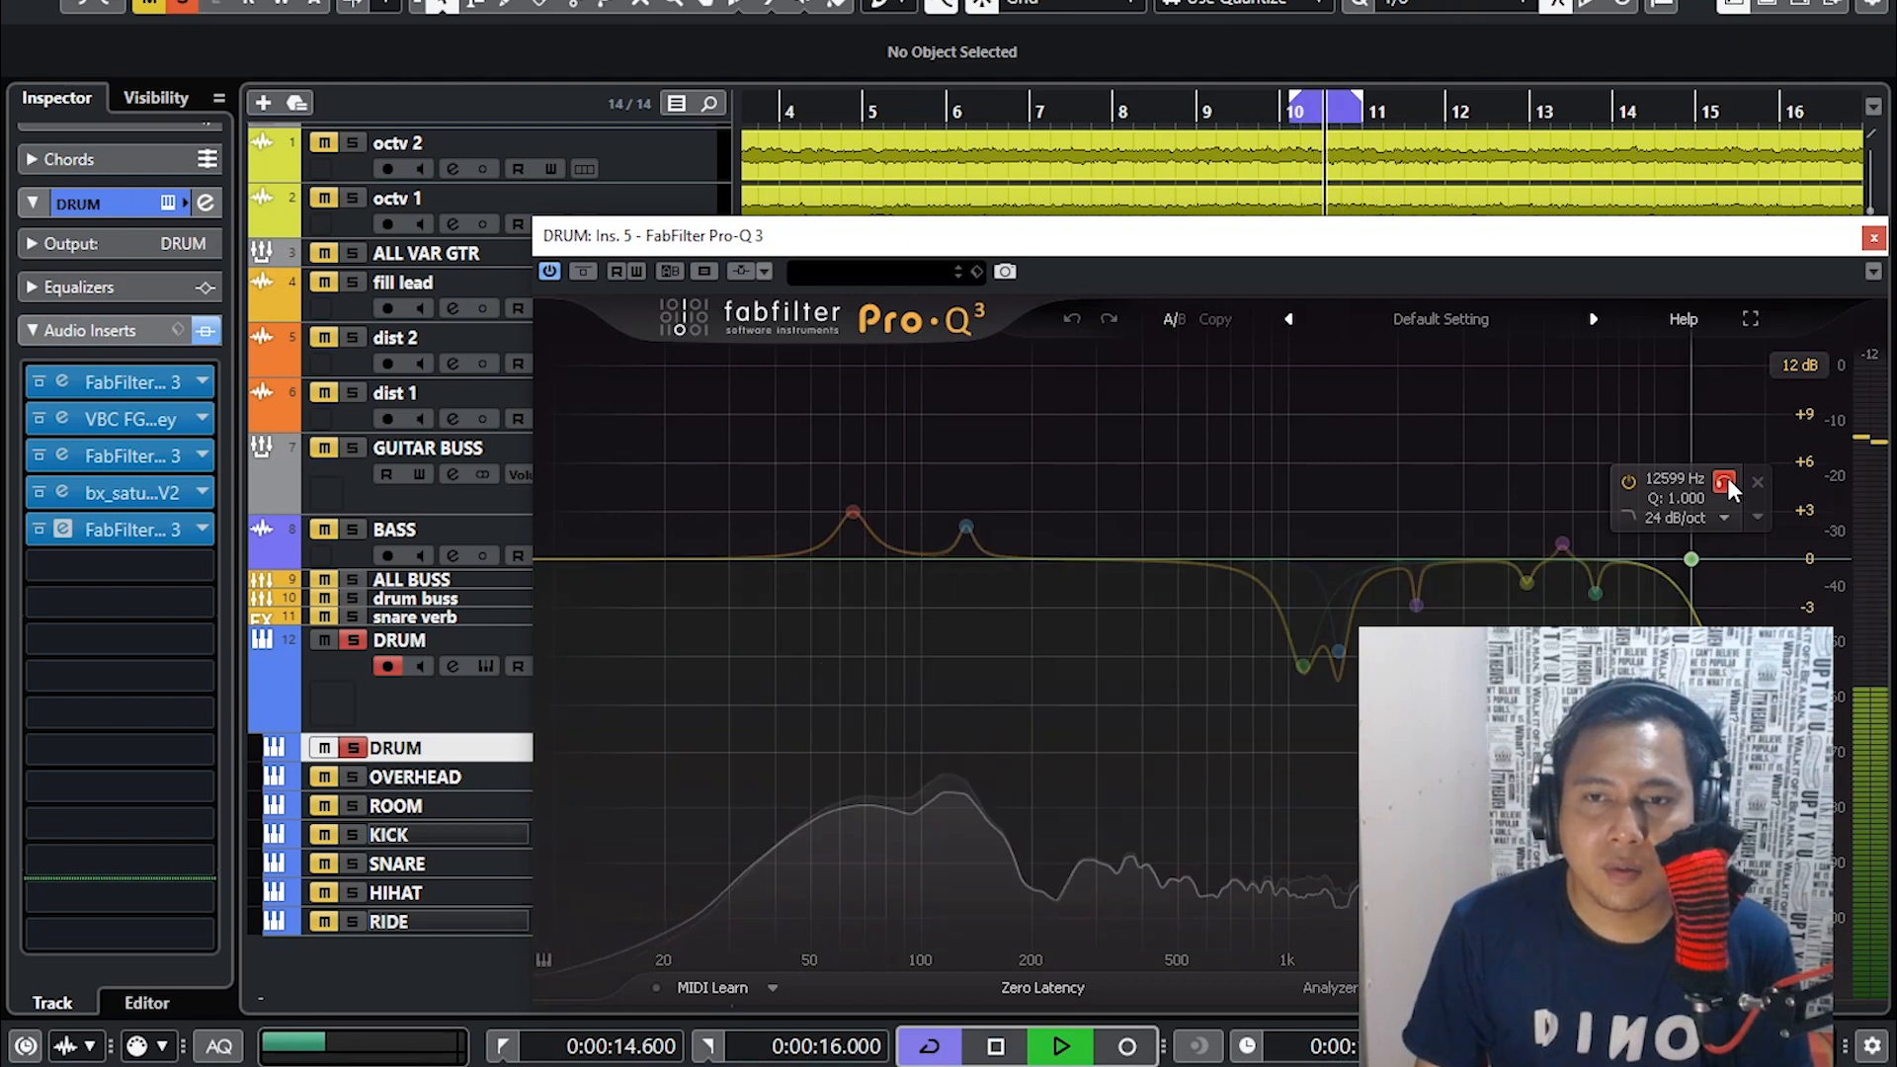
left_click(1725, 481)
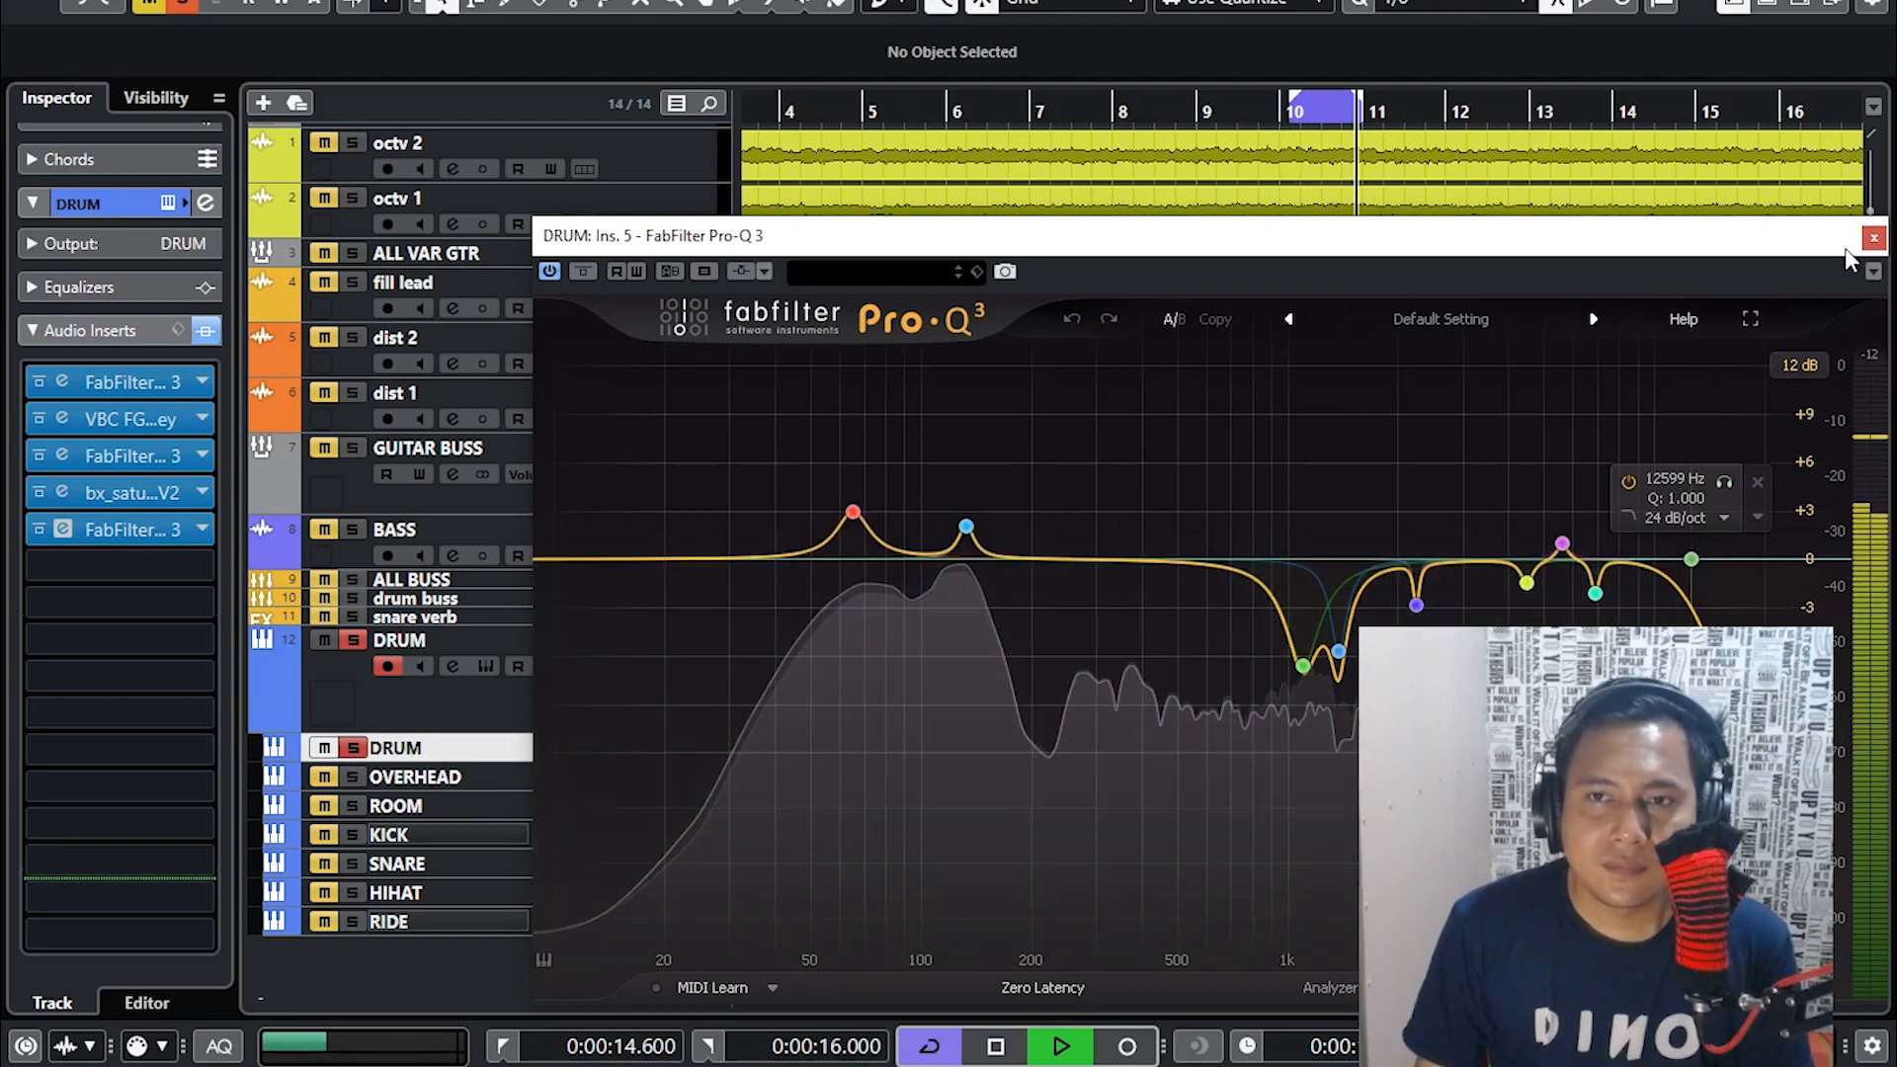
left_click(63, 528)
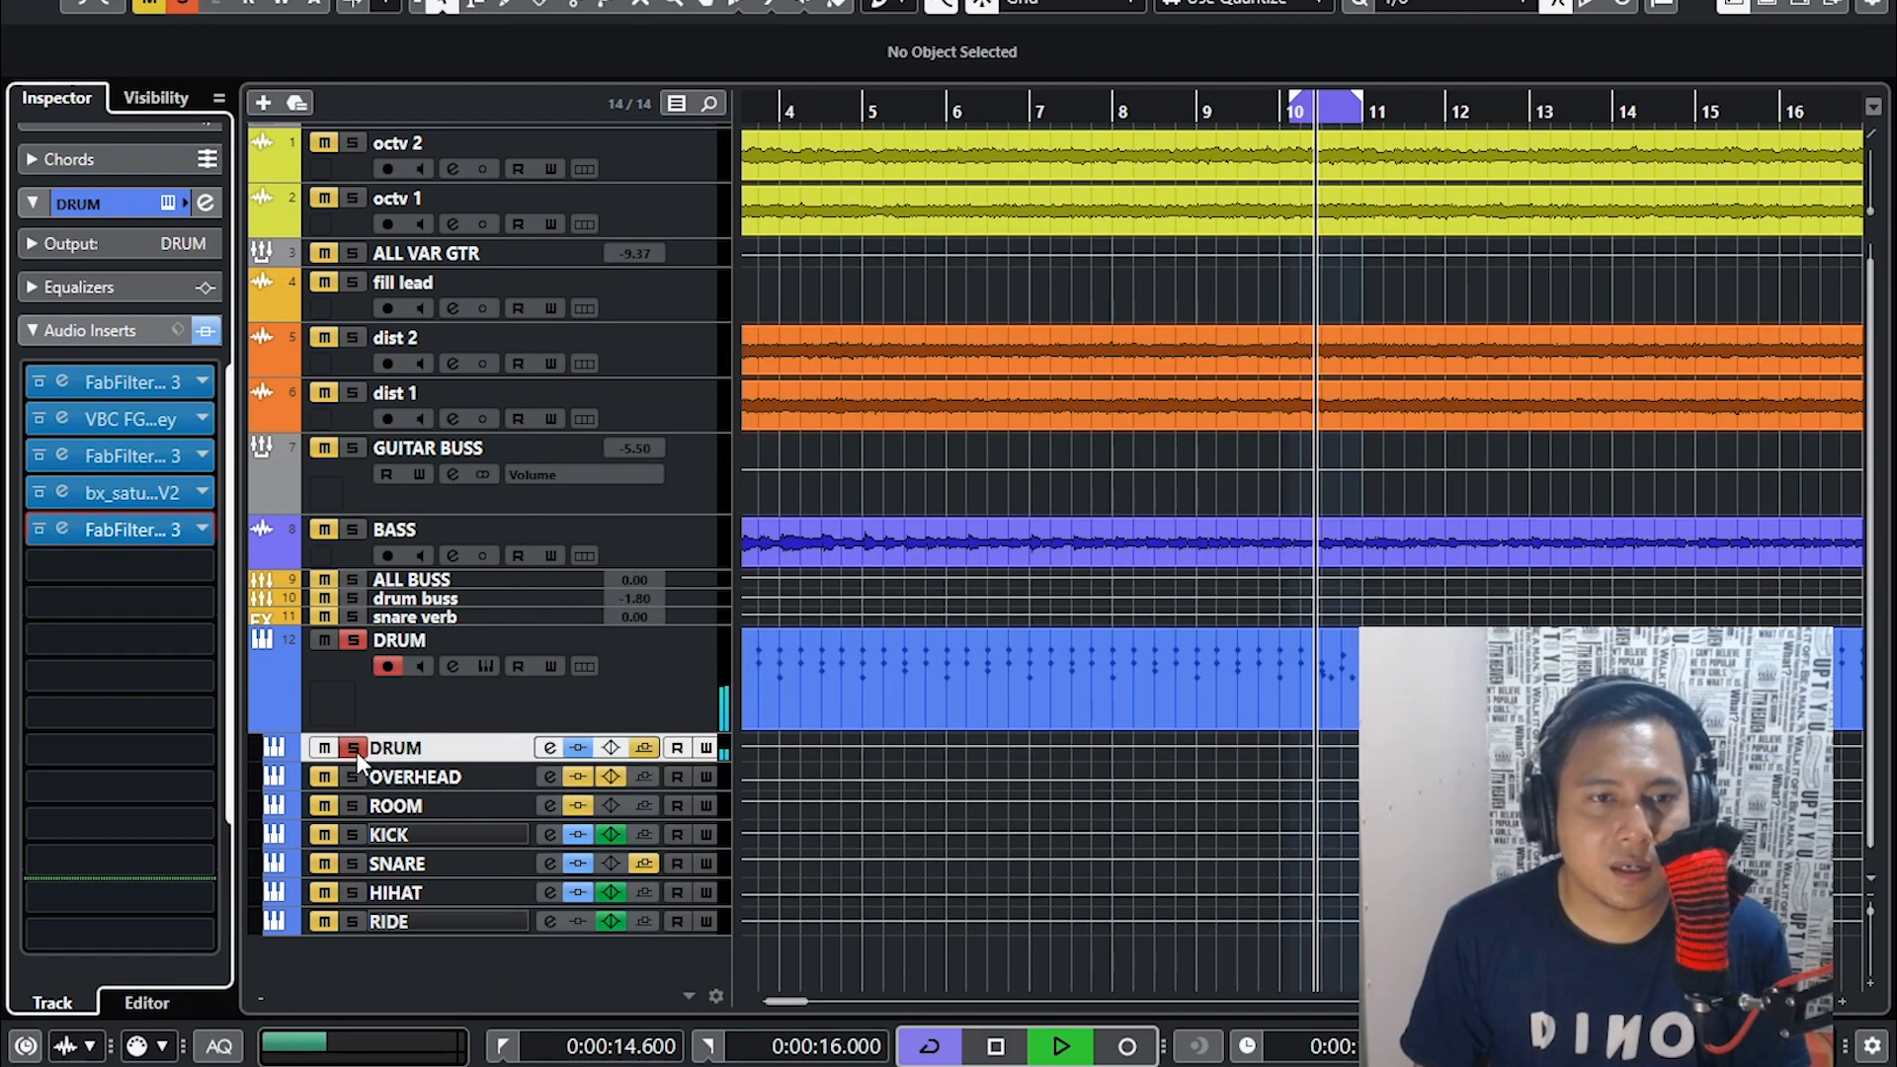
- Solo only the OVERHEAD output, select it, and open its equalizer section and channel settings
left_click(353, 776, "ctrl")
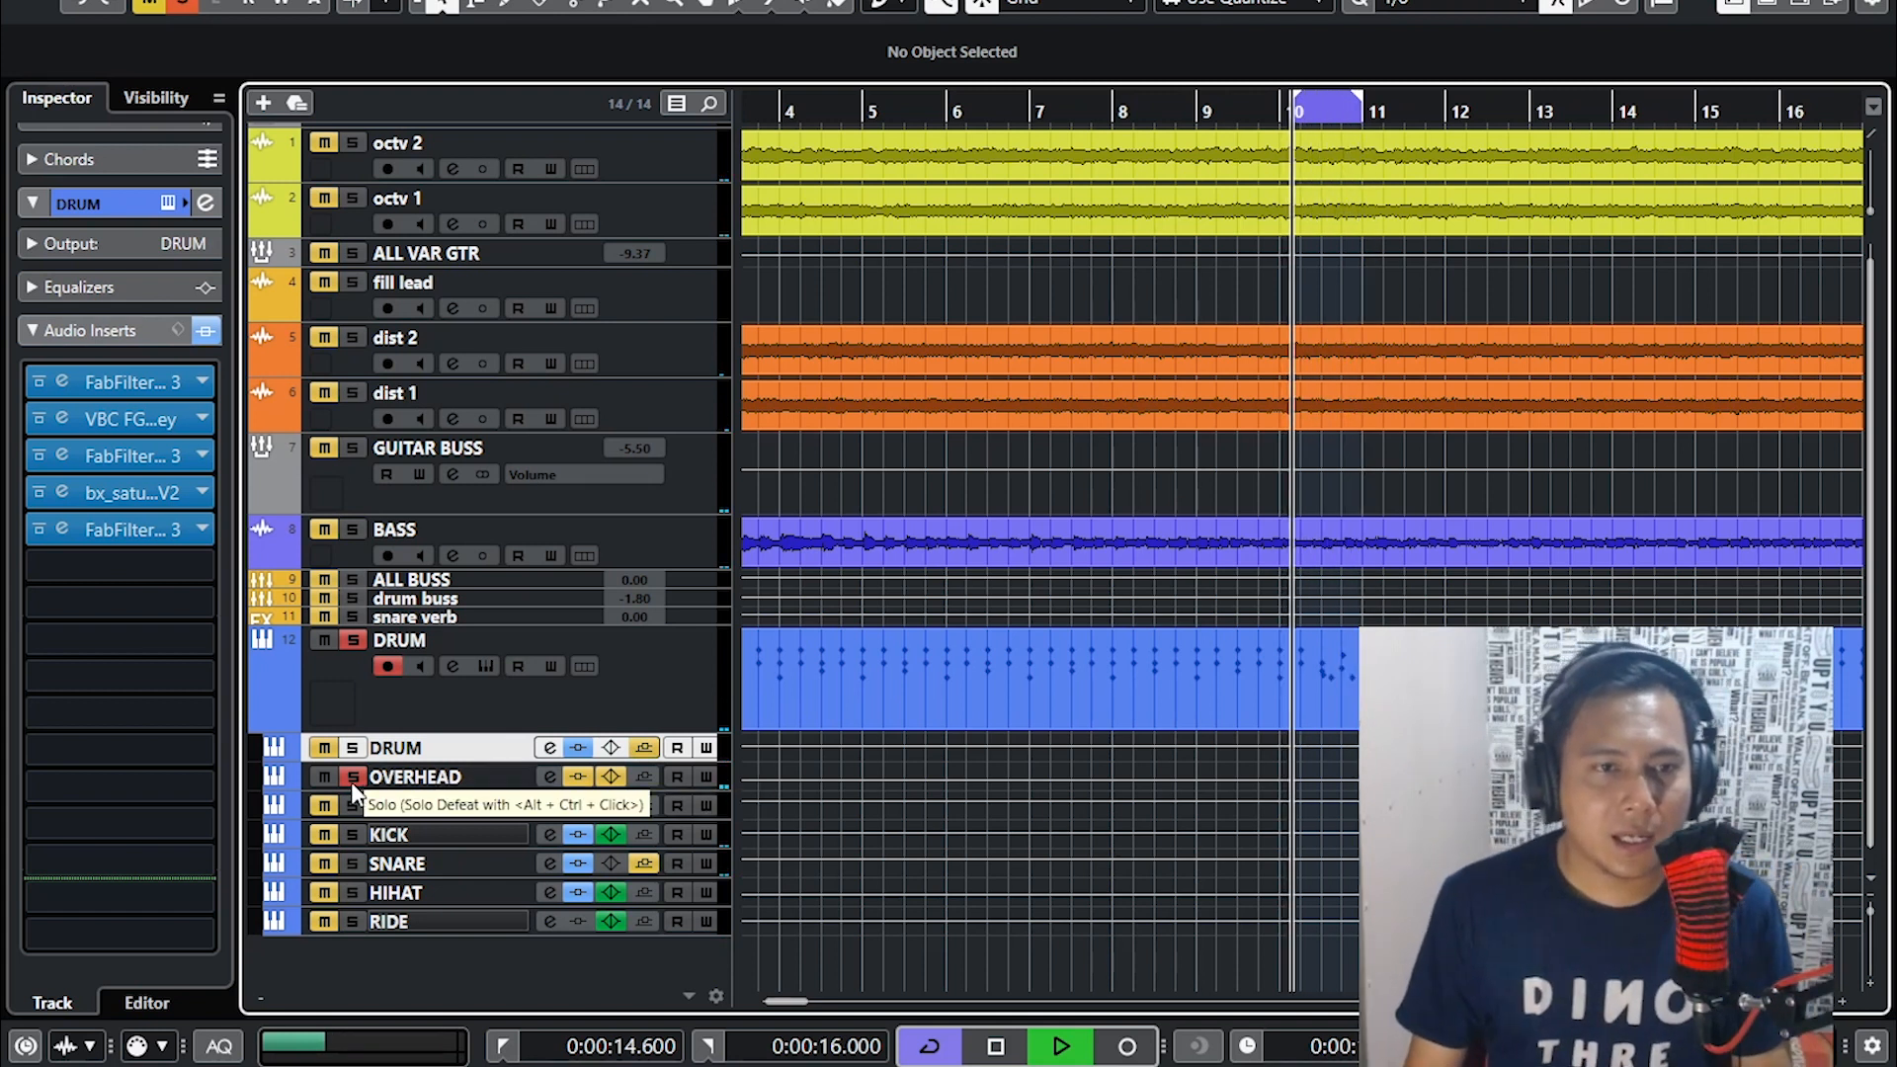
left_click(409, 779)
left_click(119, 287)
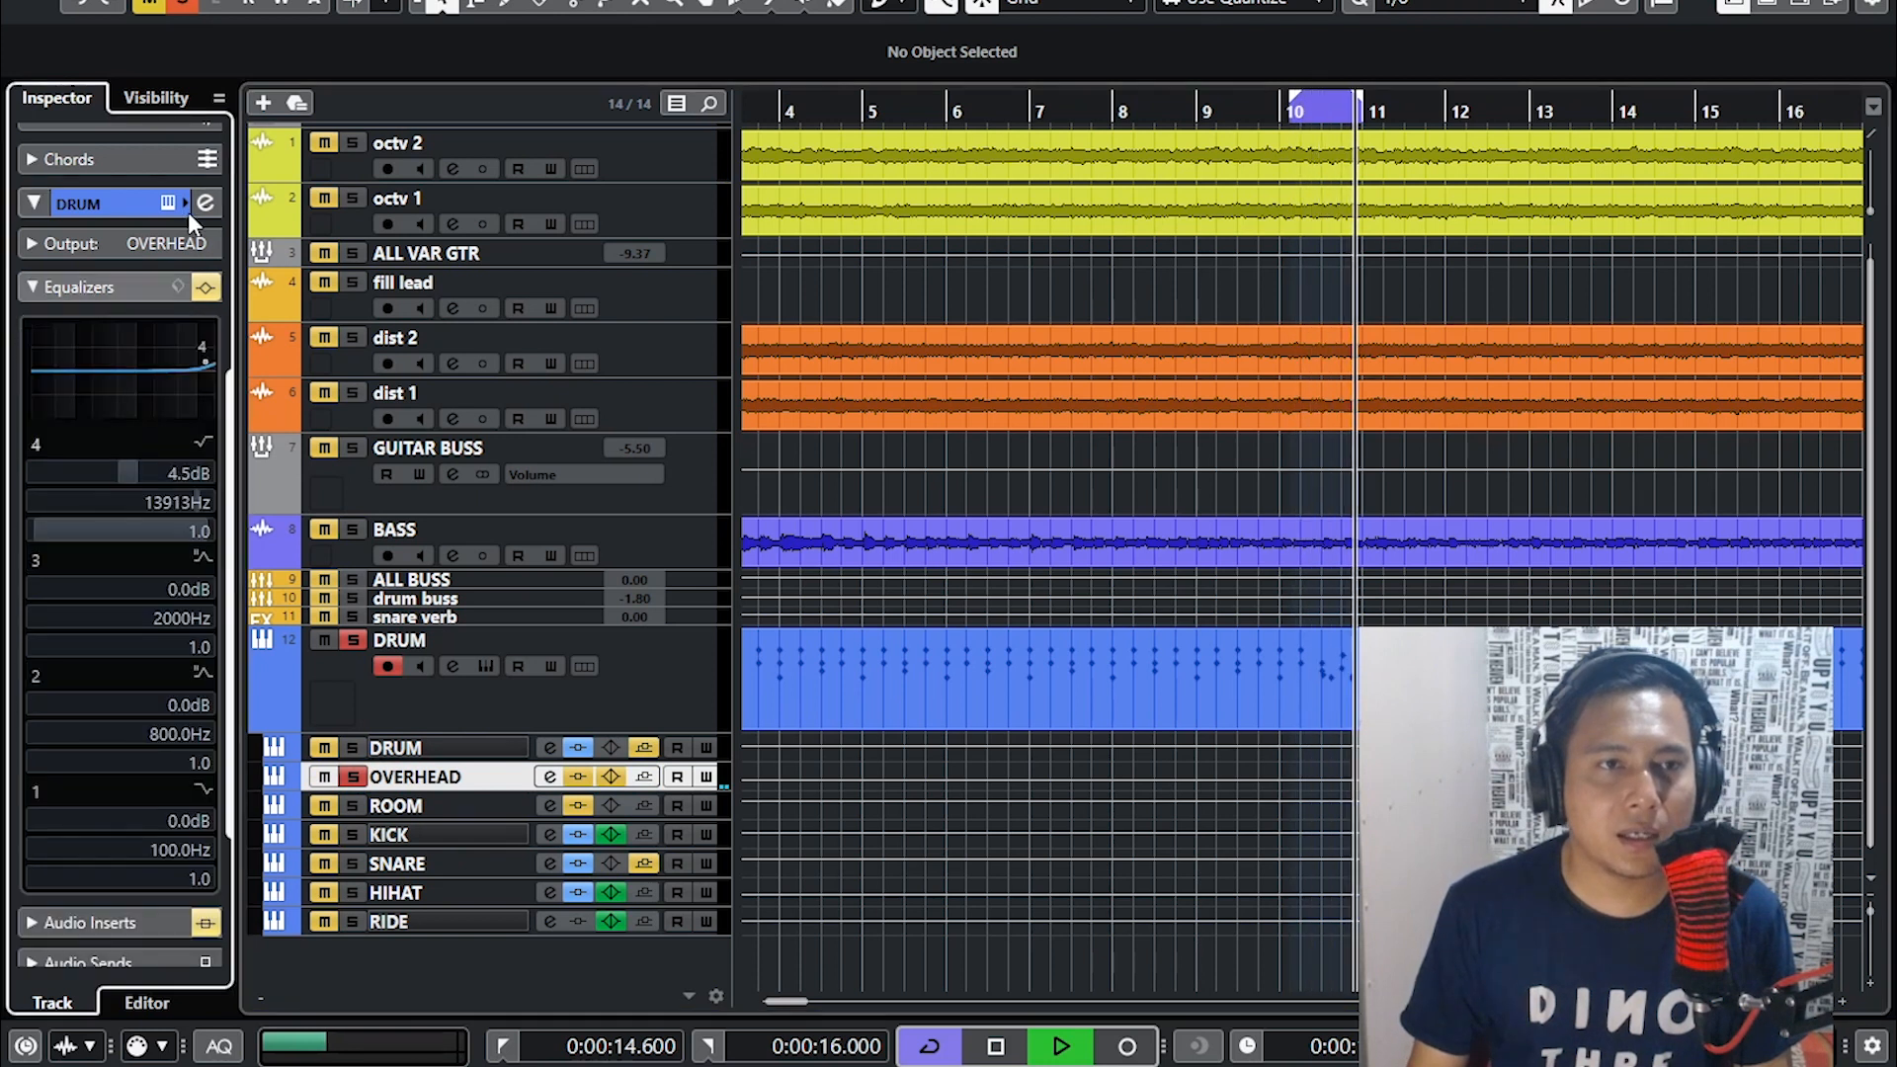
left_click(204, 203)
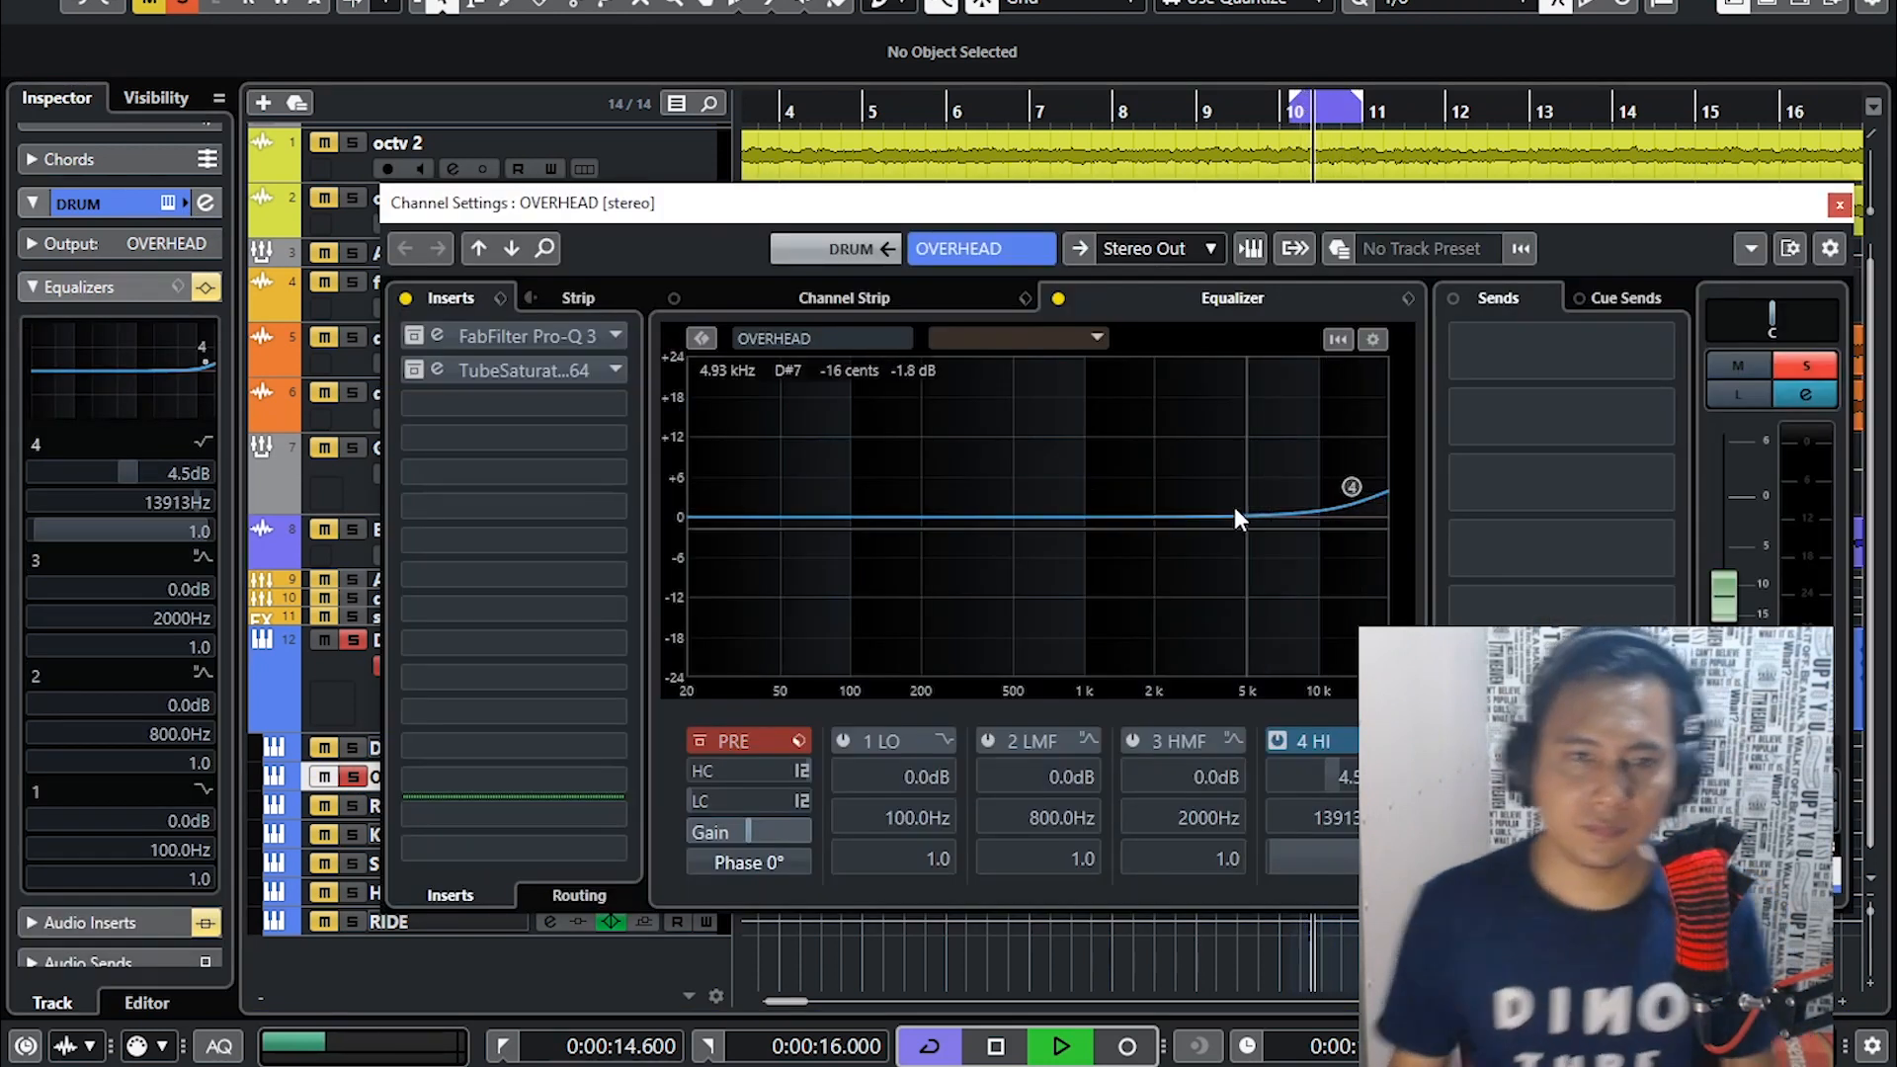
- Extend the playback loop to start at 0:00:05.200 and reactivate the OVERHEAD channel equalizer
left_click(802, 117, "ctrl")
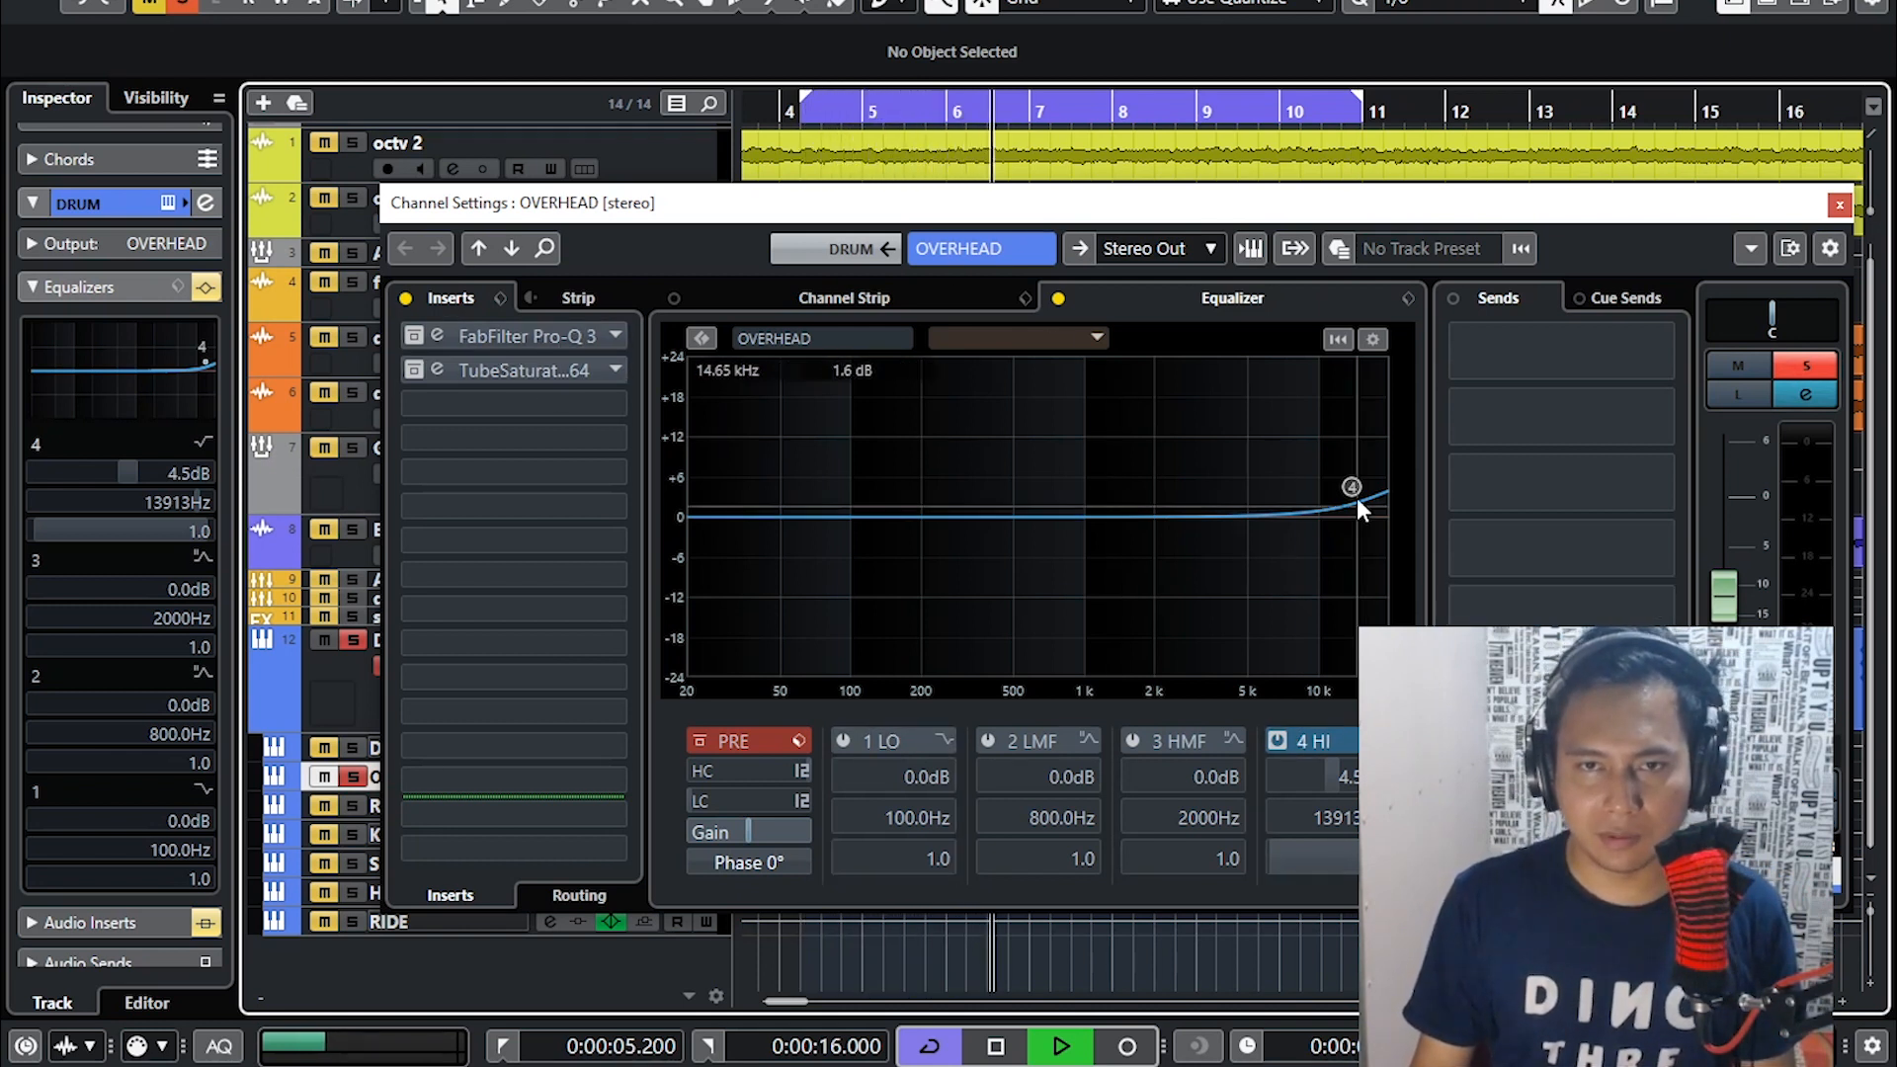
left_click(1057, 300)
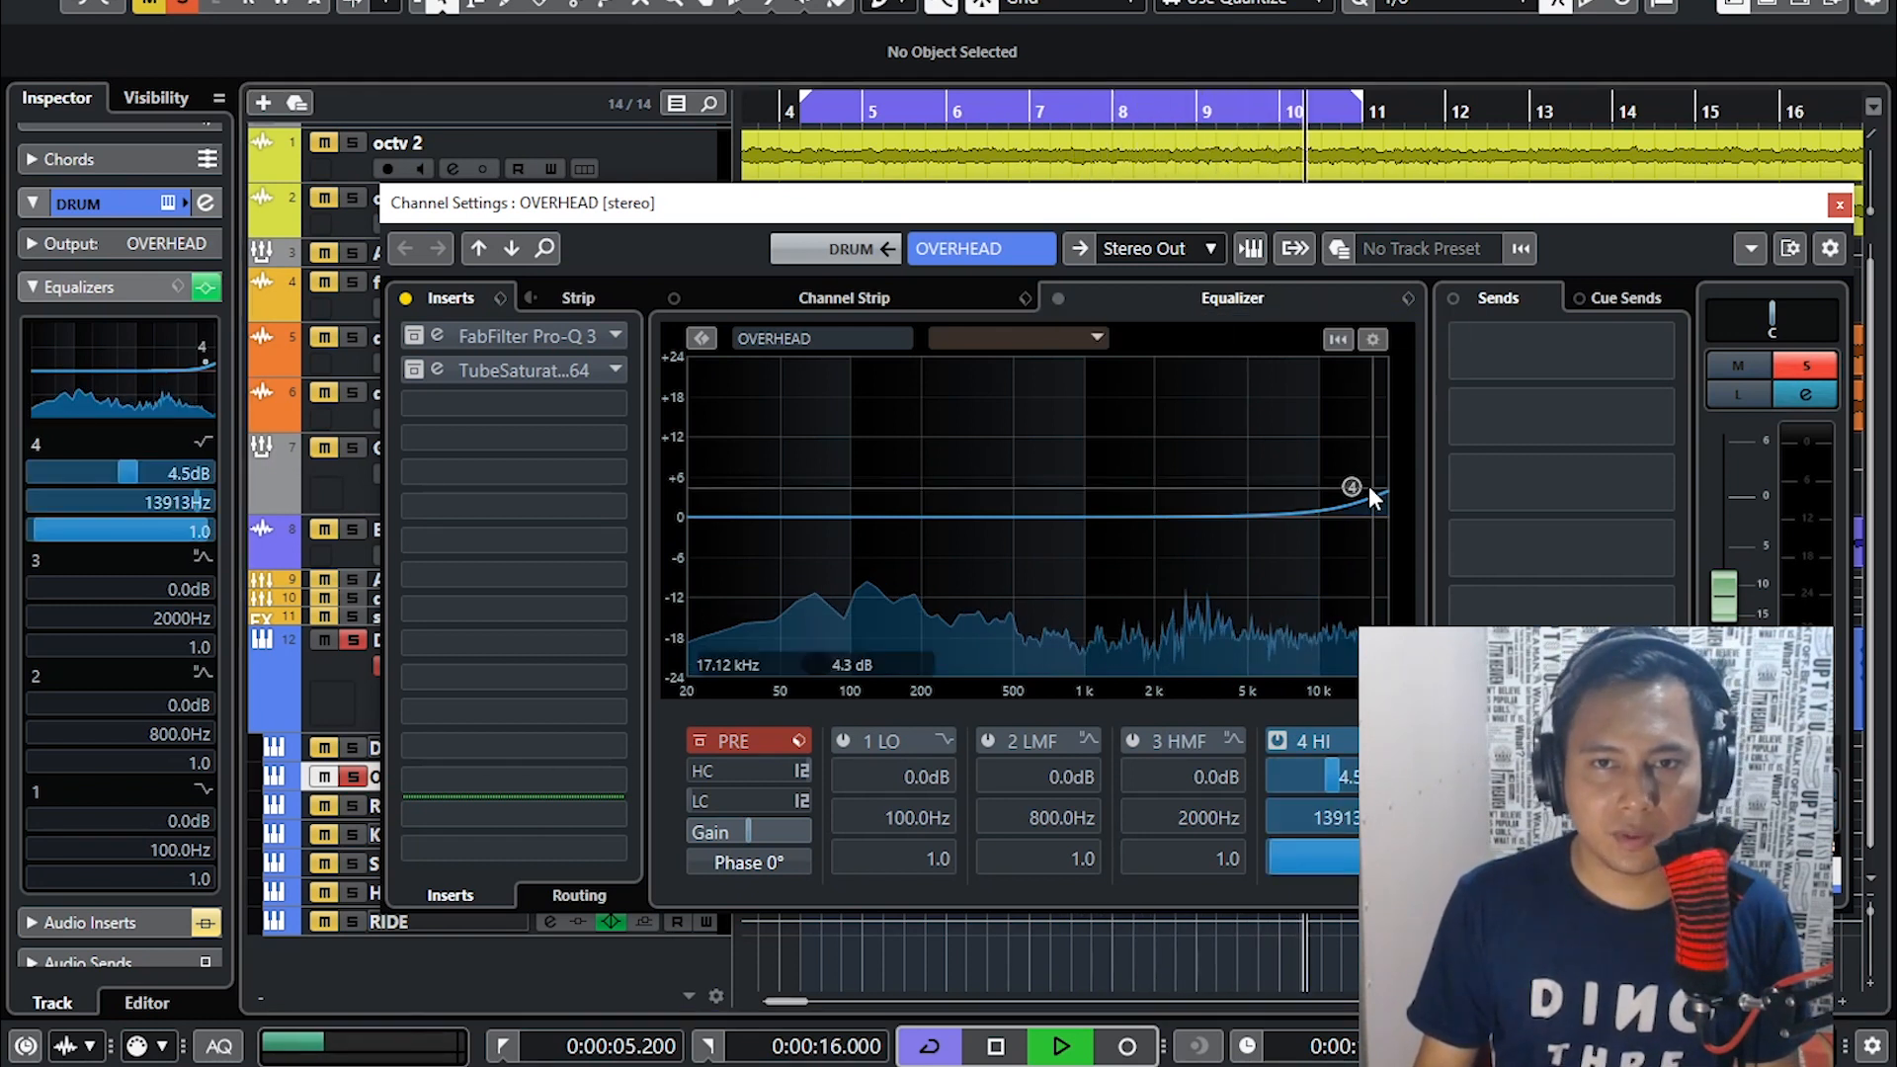
- Reactivate and open the OVERHEAD channel's FabFilter Pro-Q 3 insert, and audition its 1209.9 Hz low cut in solo
left_click(415, 339)
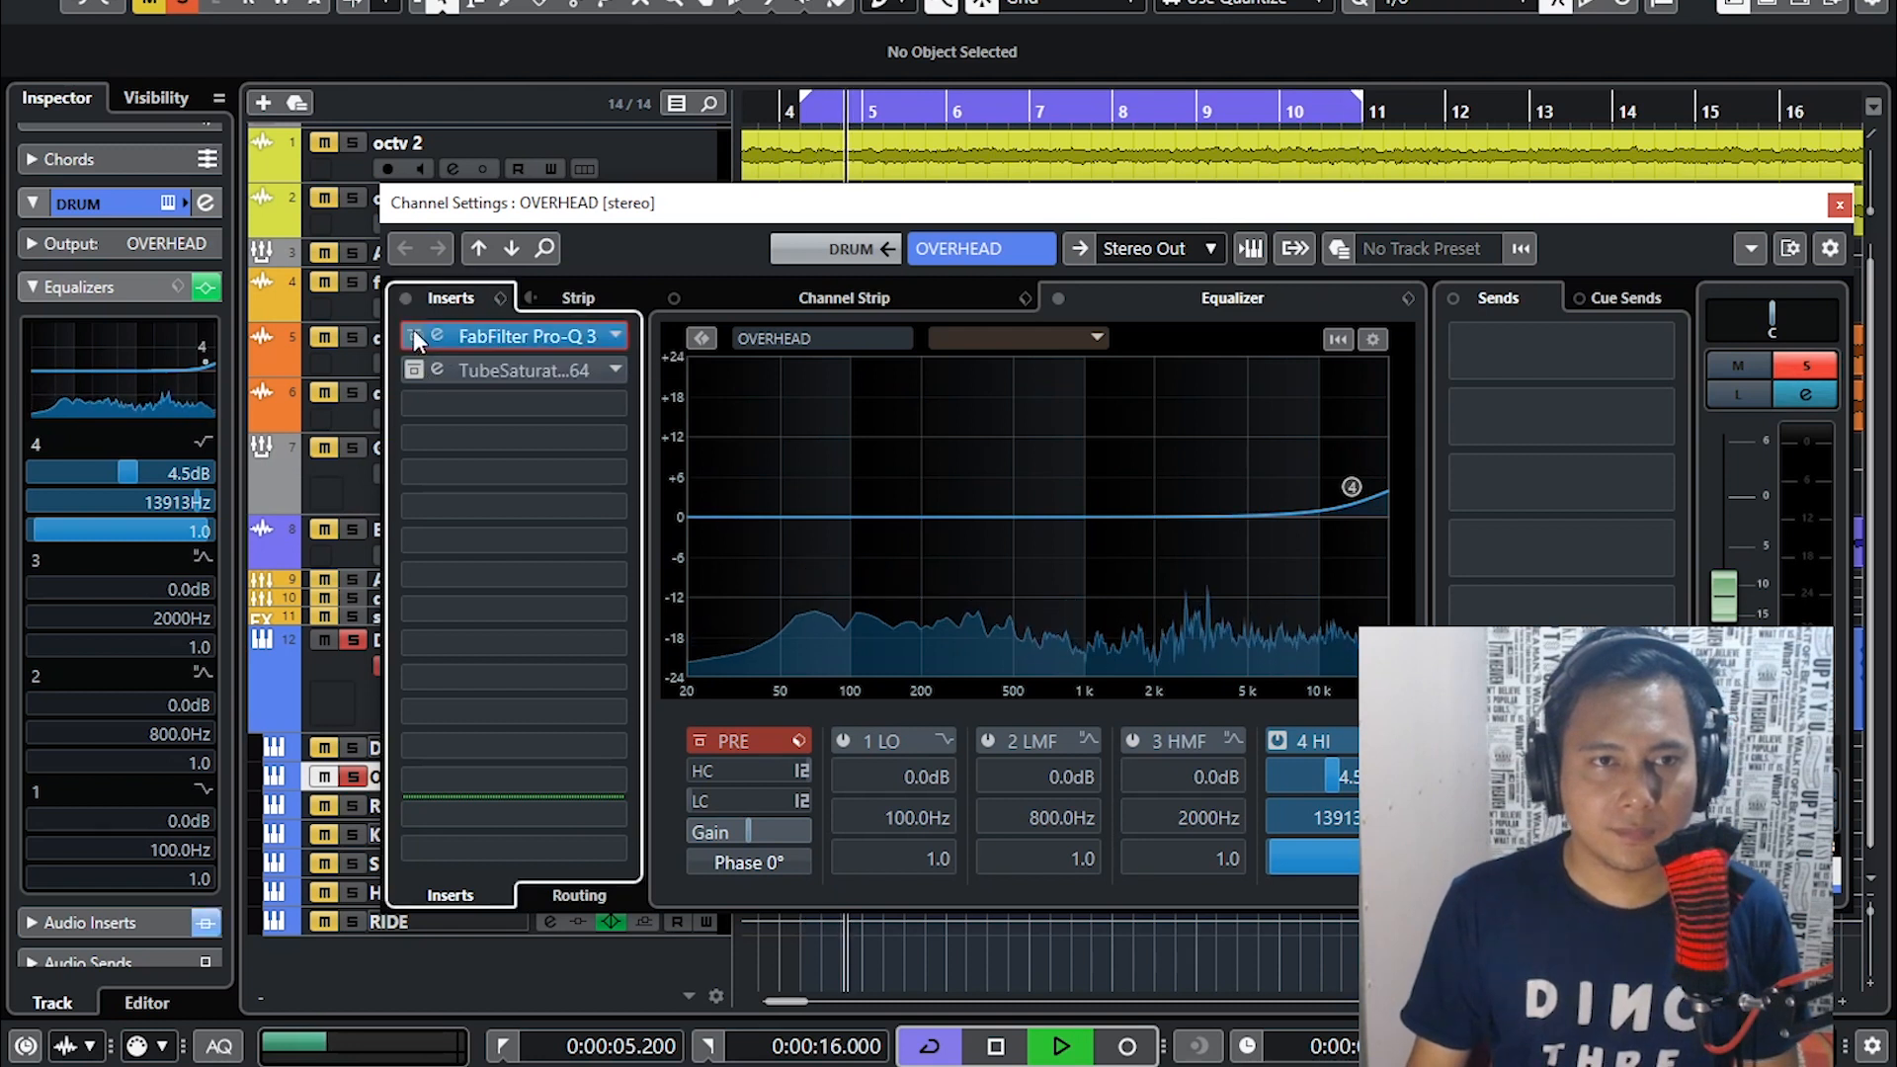
left_click(438, 336)
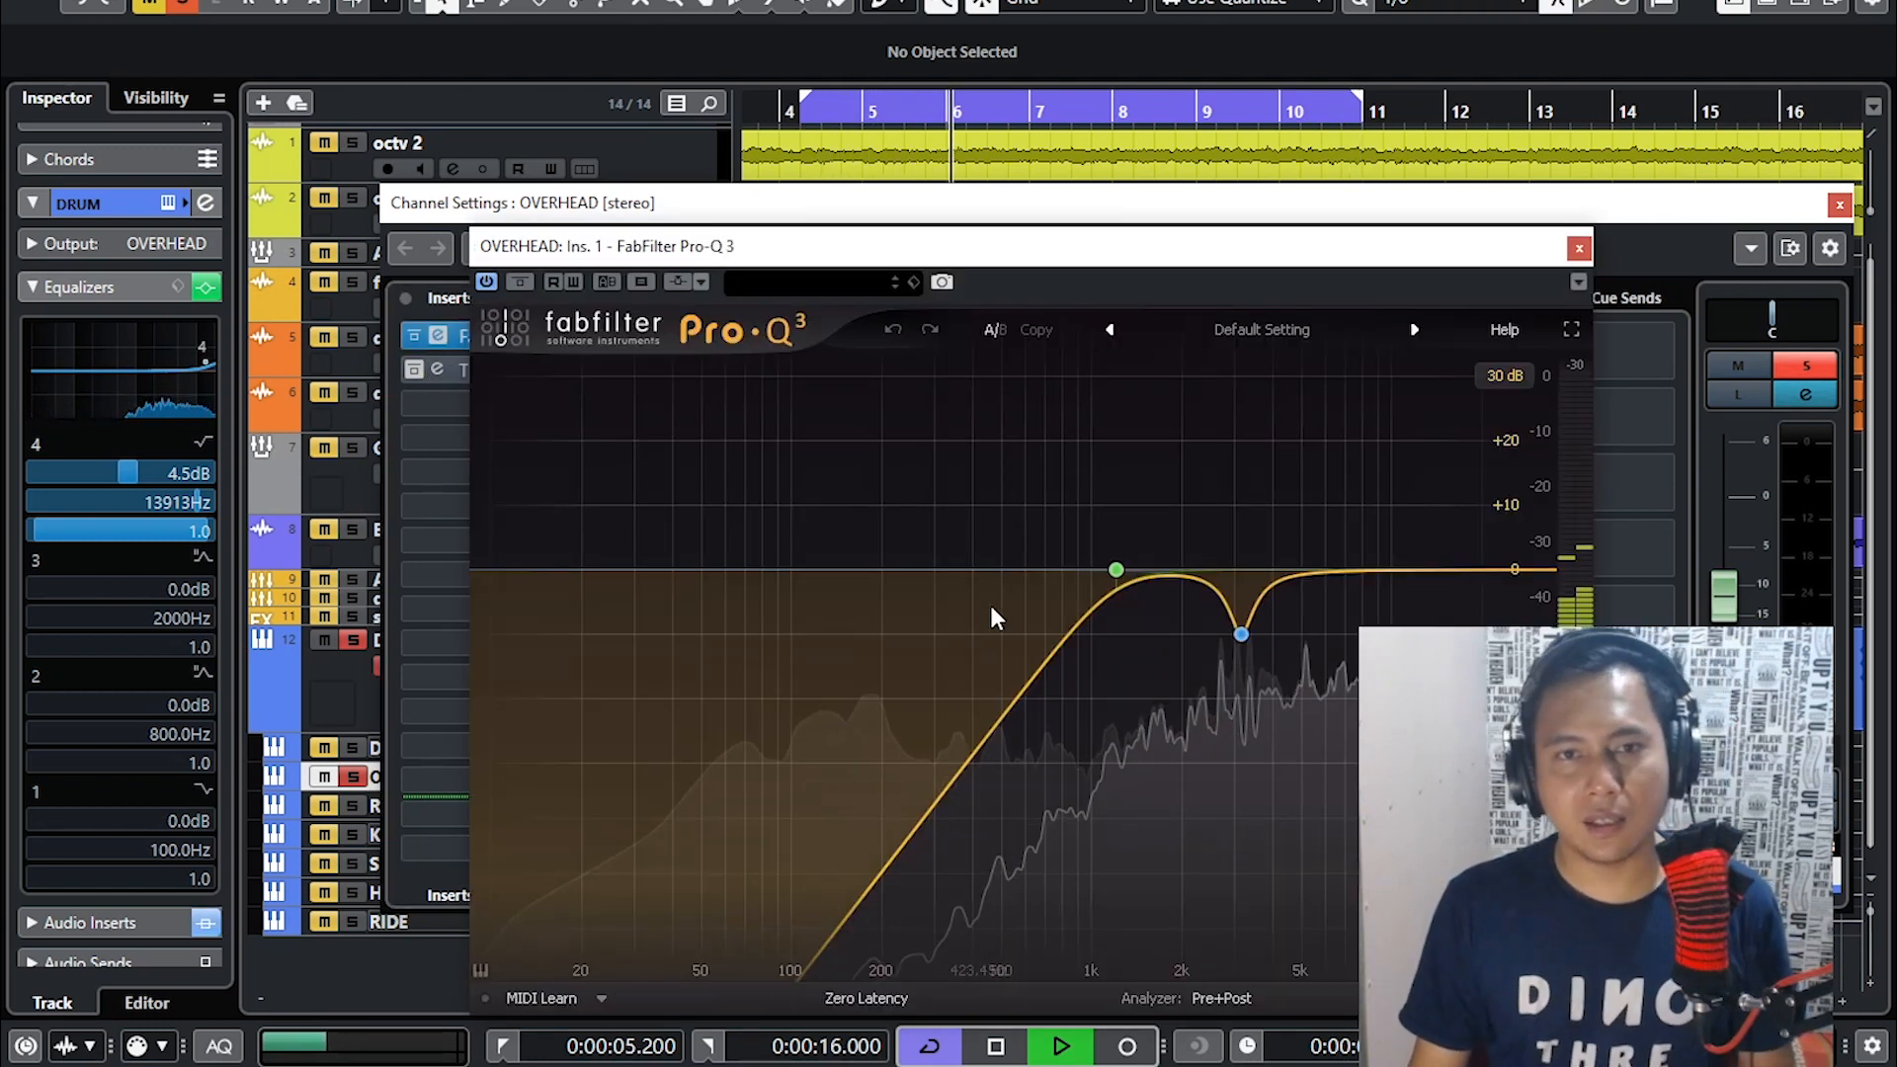
left_click(1151, 493)
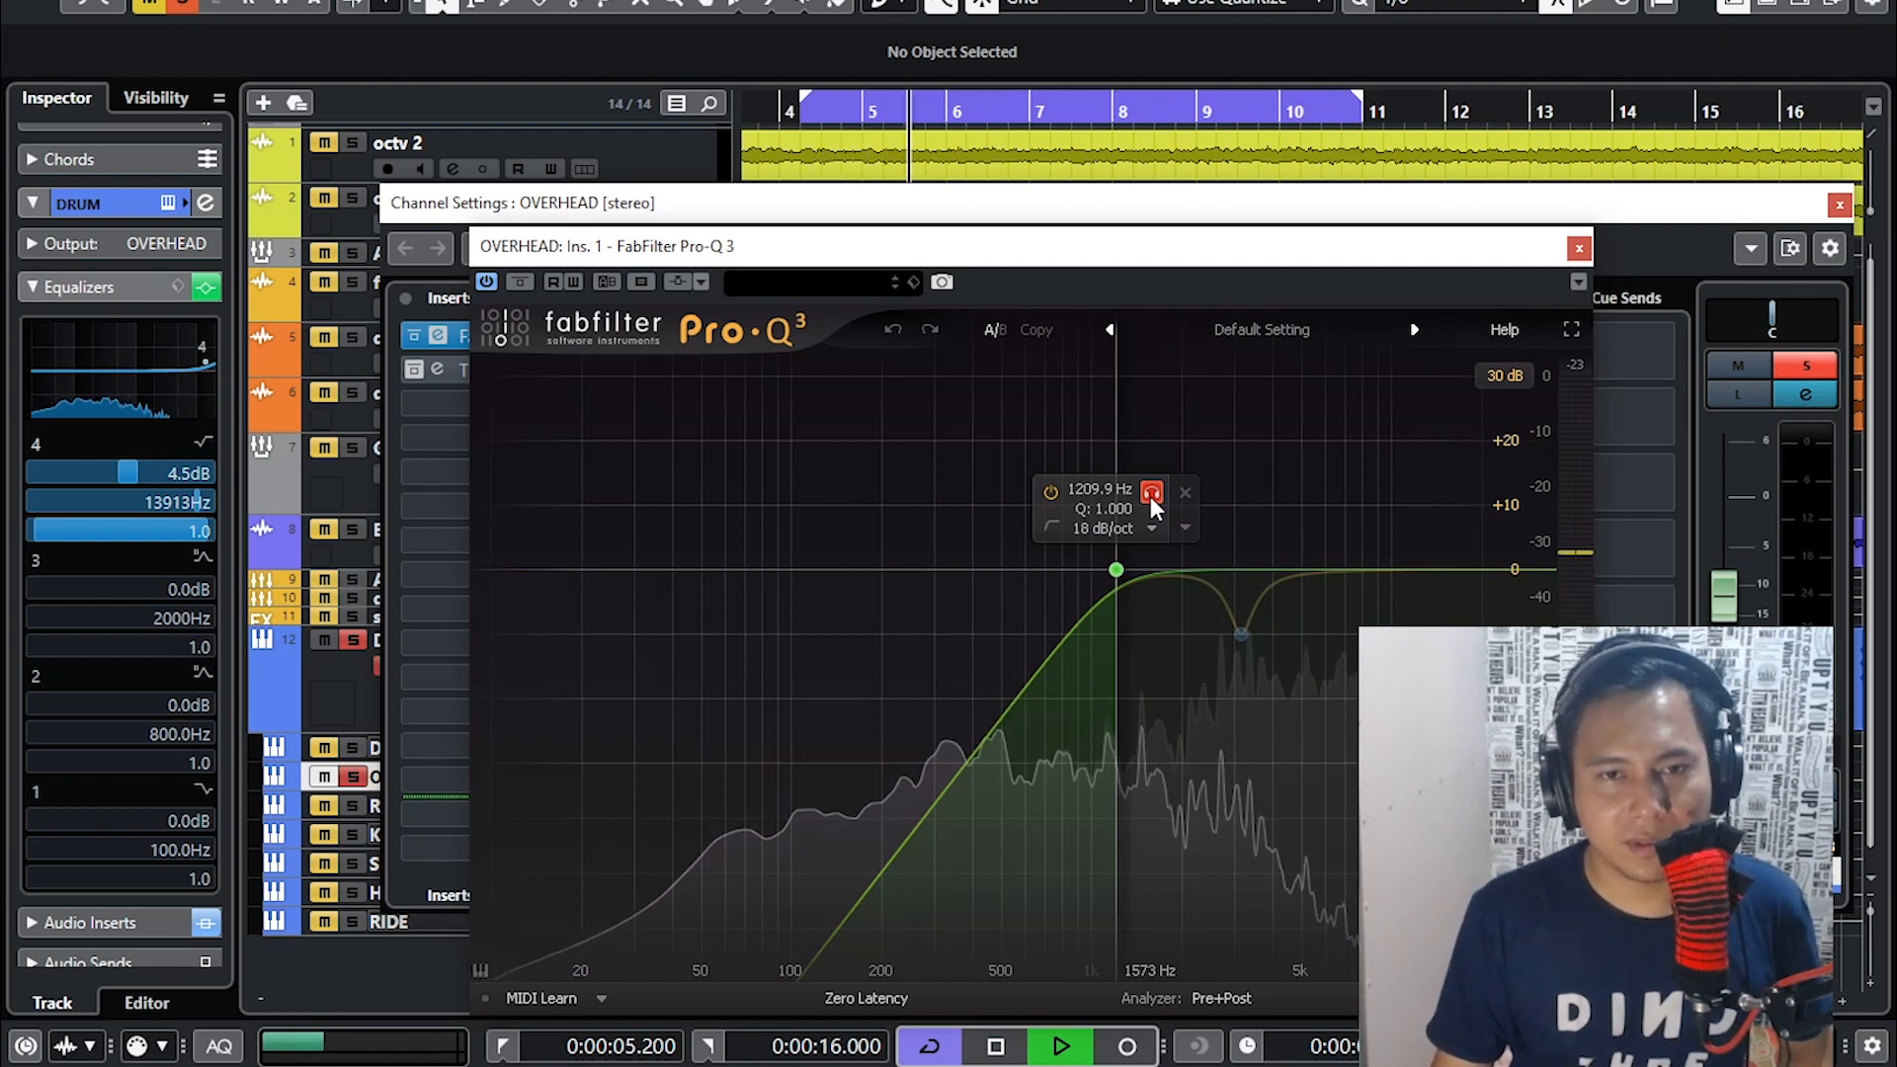
left_click(1151, 496)
- Audition the OVERHEAD equalizer's 3157.3 Hz cut in solo and close the plug-in window
left_click(1275, 682)
left_click(1276, 680)
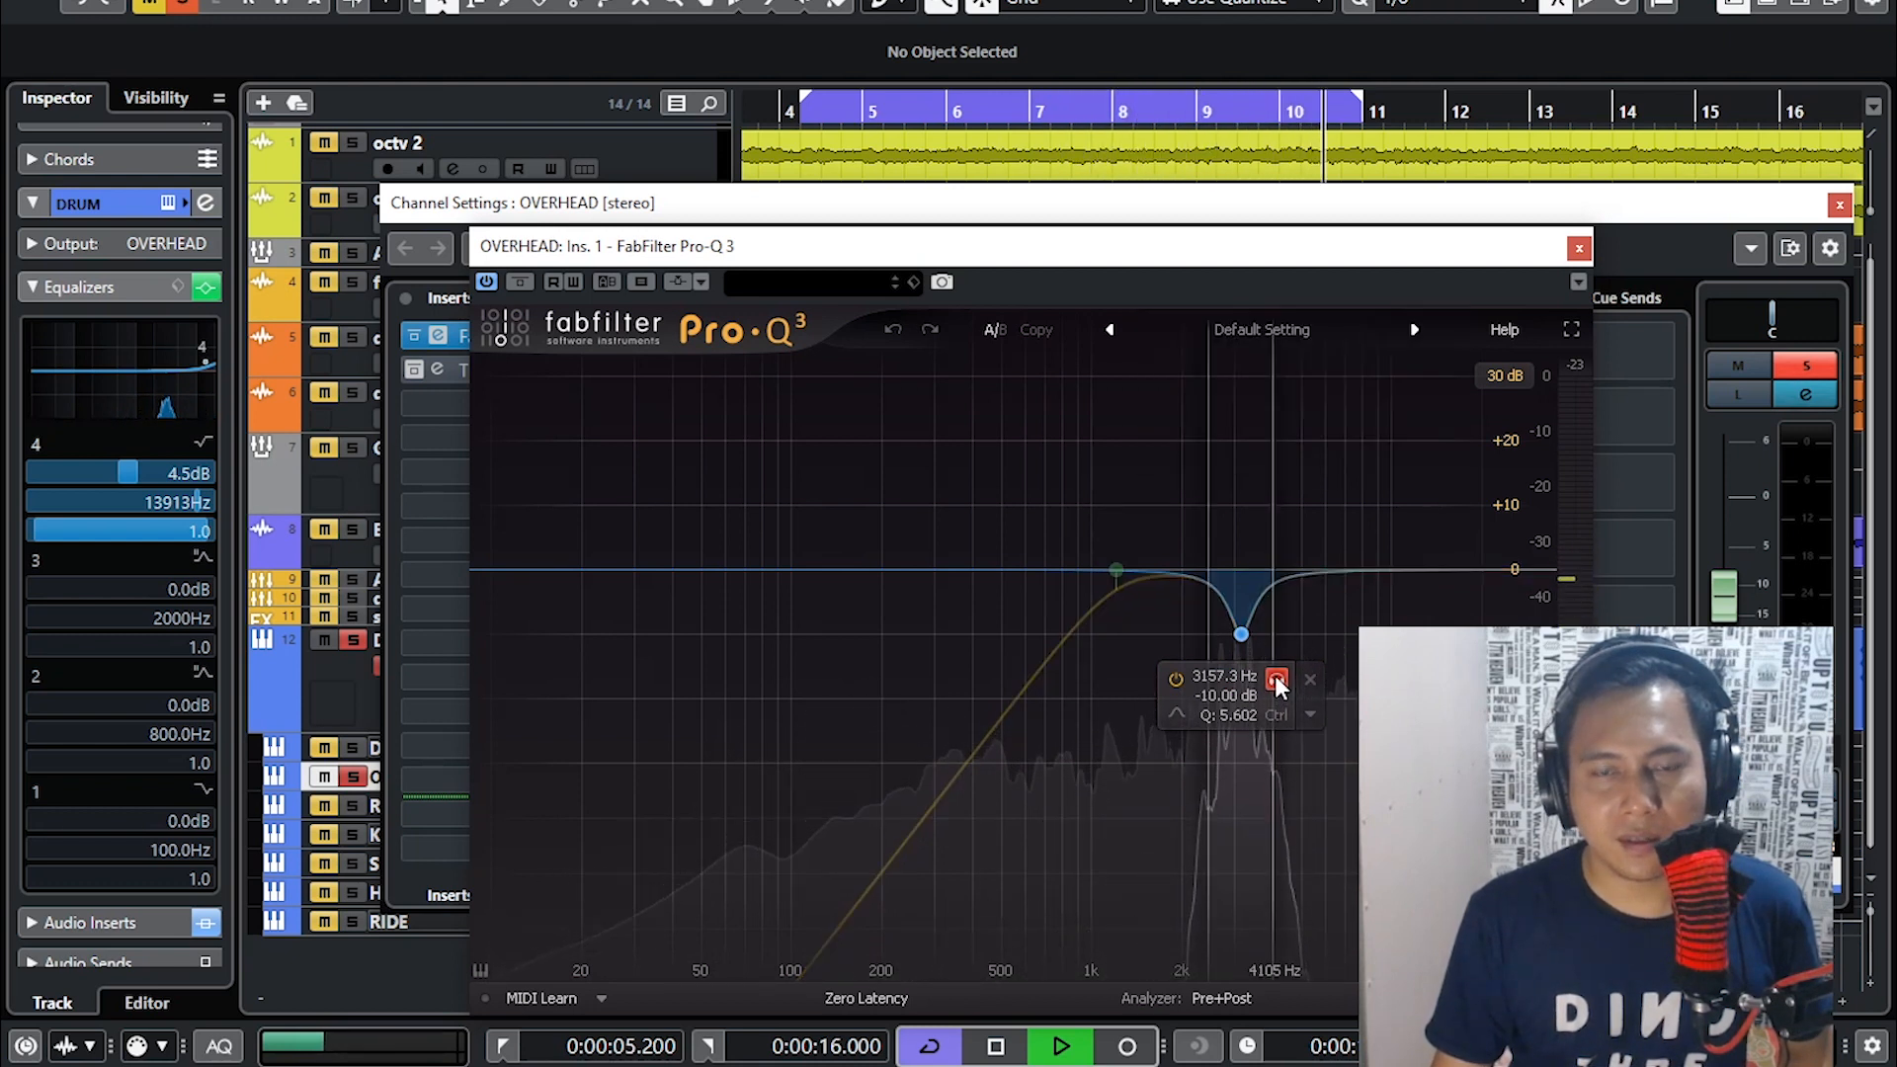
left_click(1277, 681)
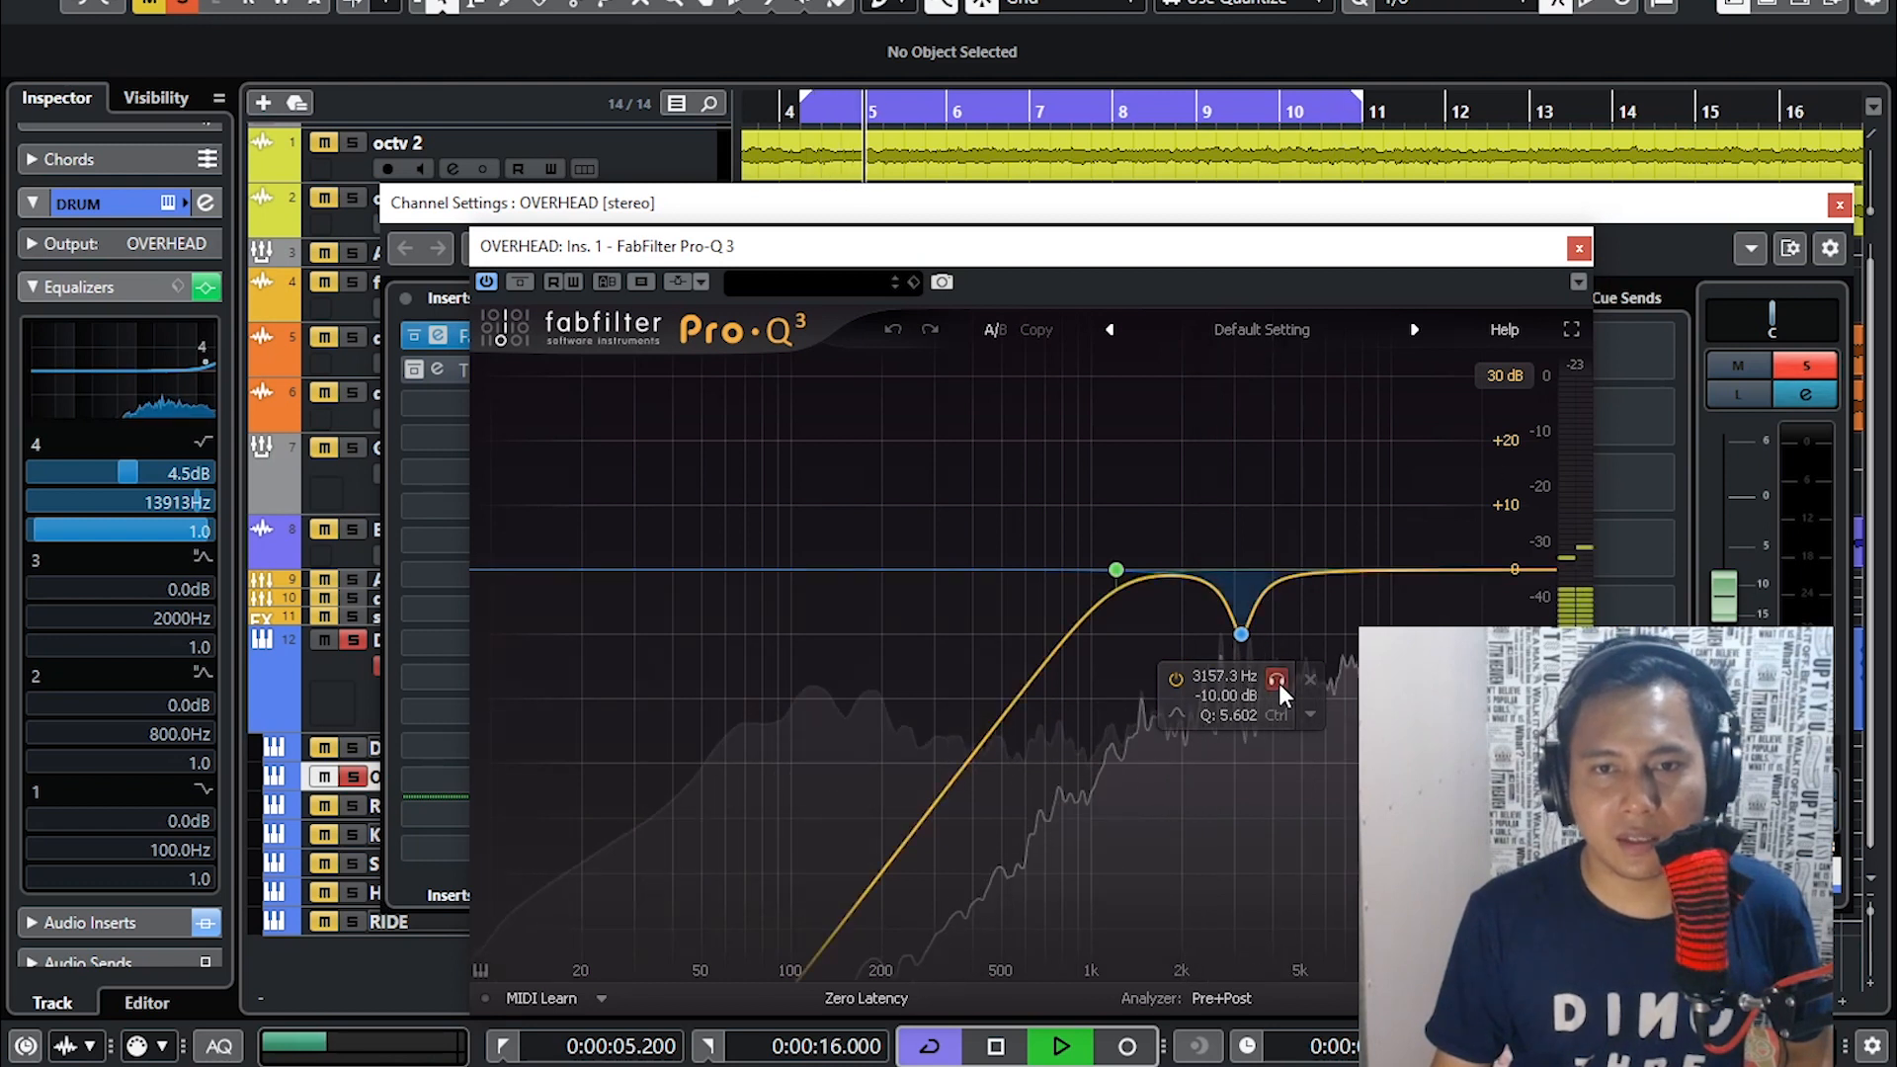
left_click(1579, 248)
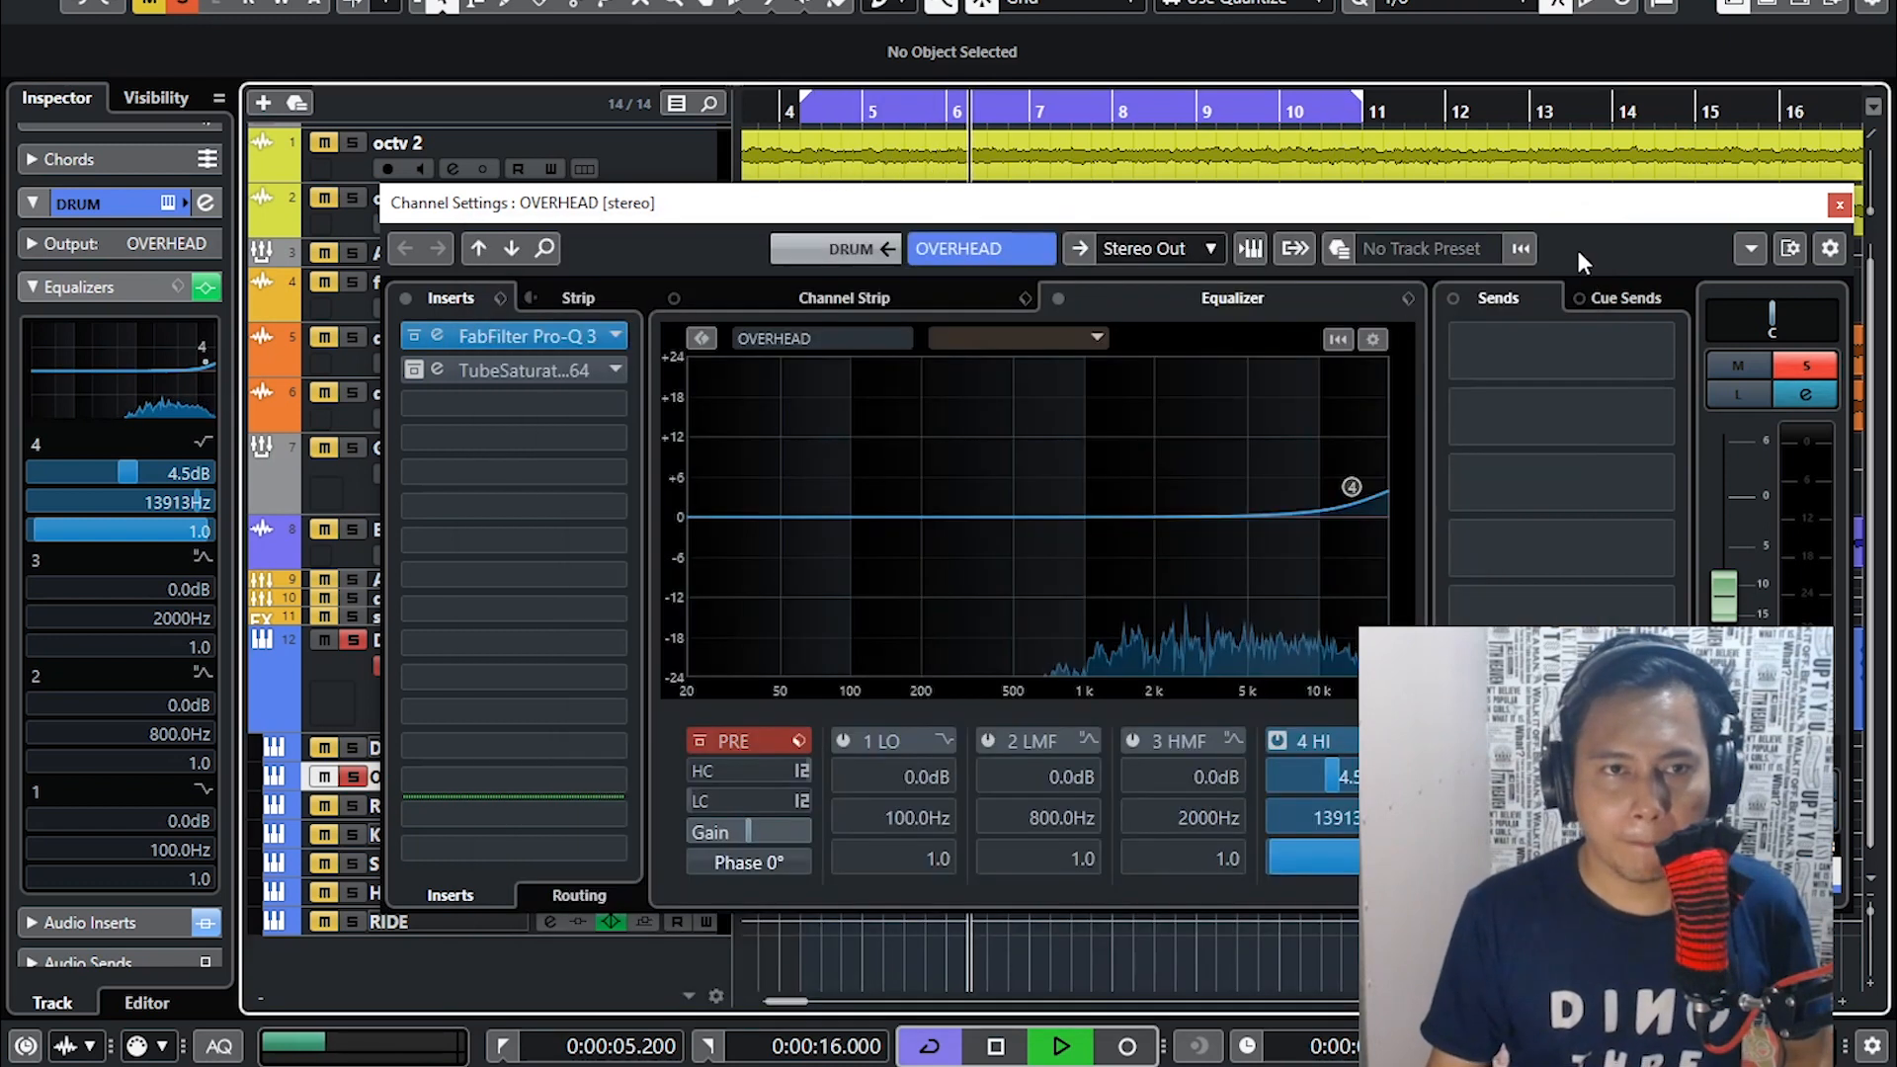
- Reactivate and view the OVERHEAD channel's TubeSaturator2 insert, and close its window and the channel settings
left_click(413, 372)
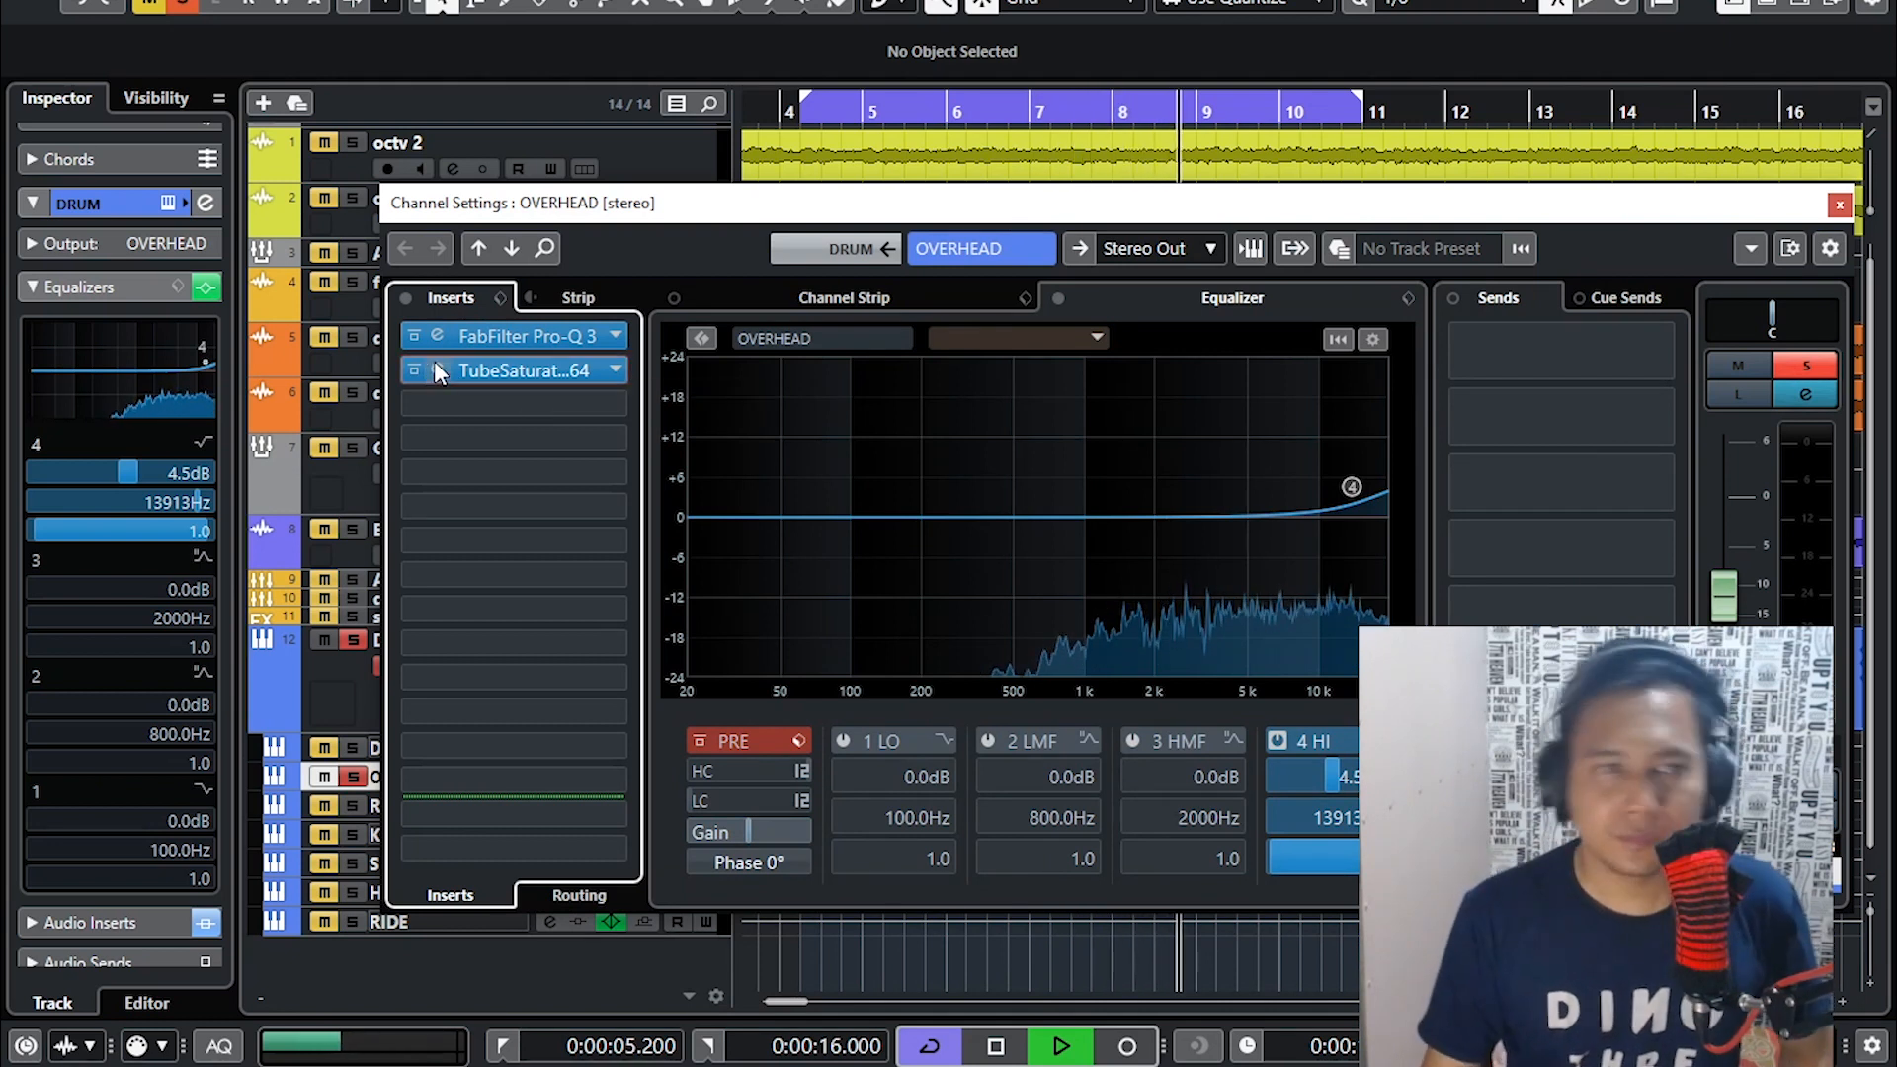
left_click(437, 369)
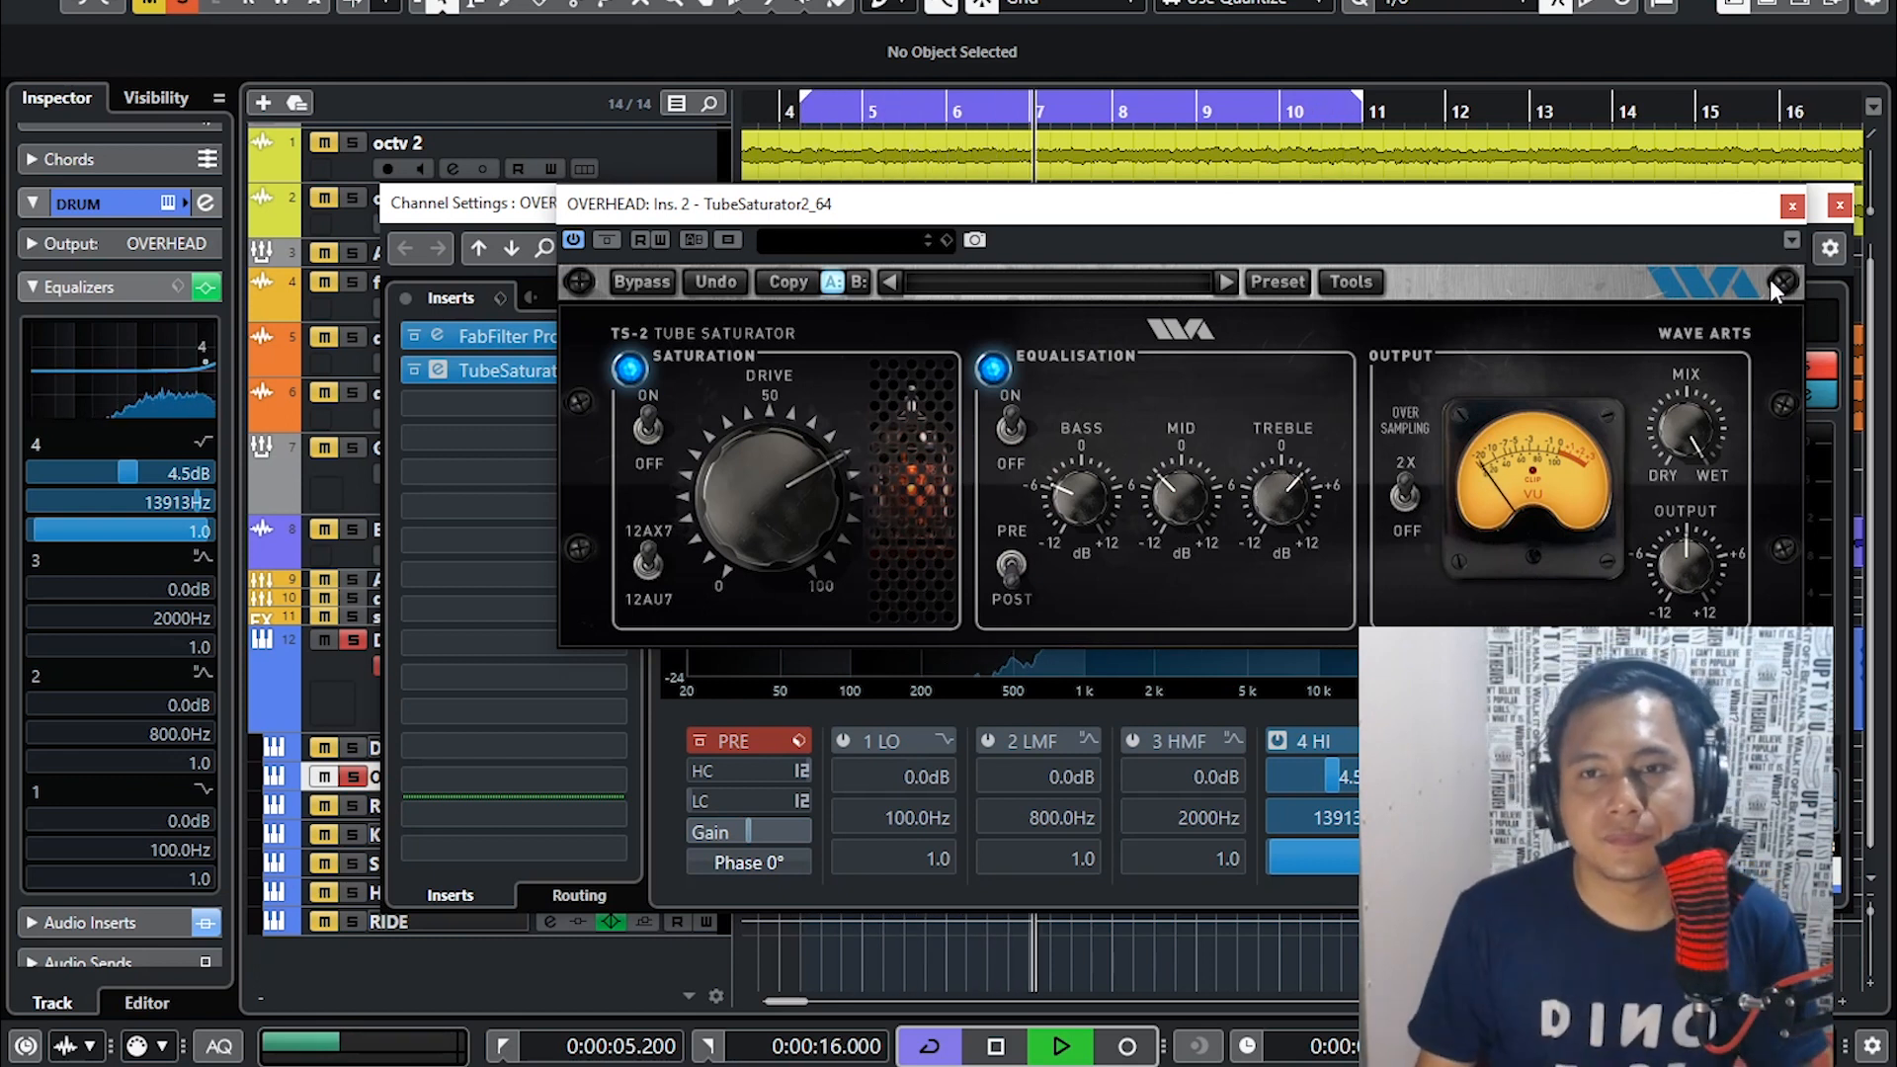
left_click(1792, 205)
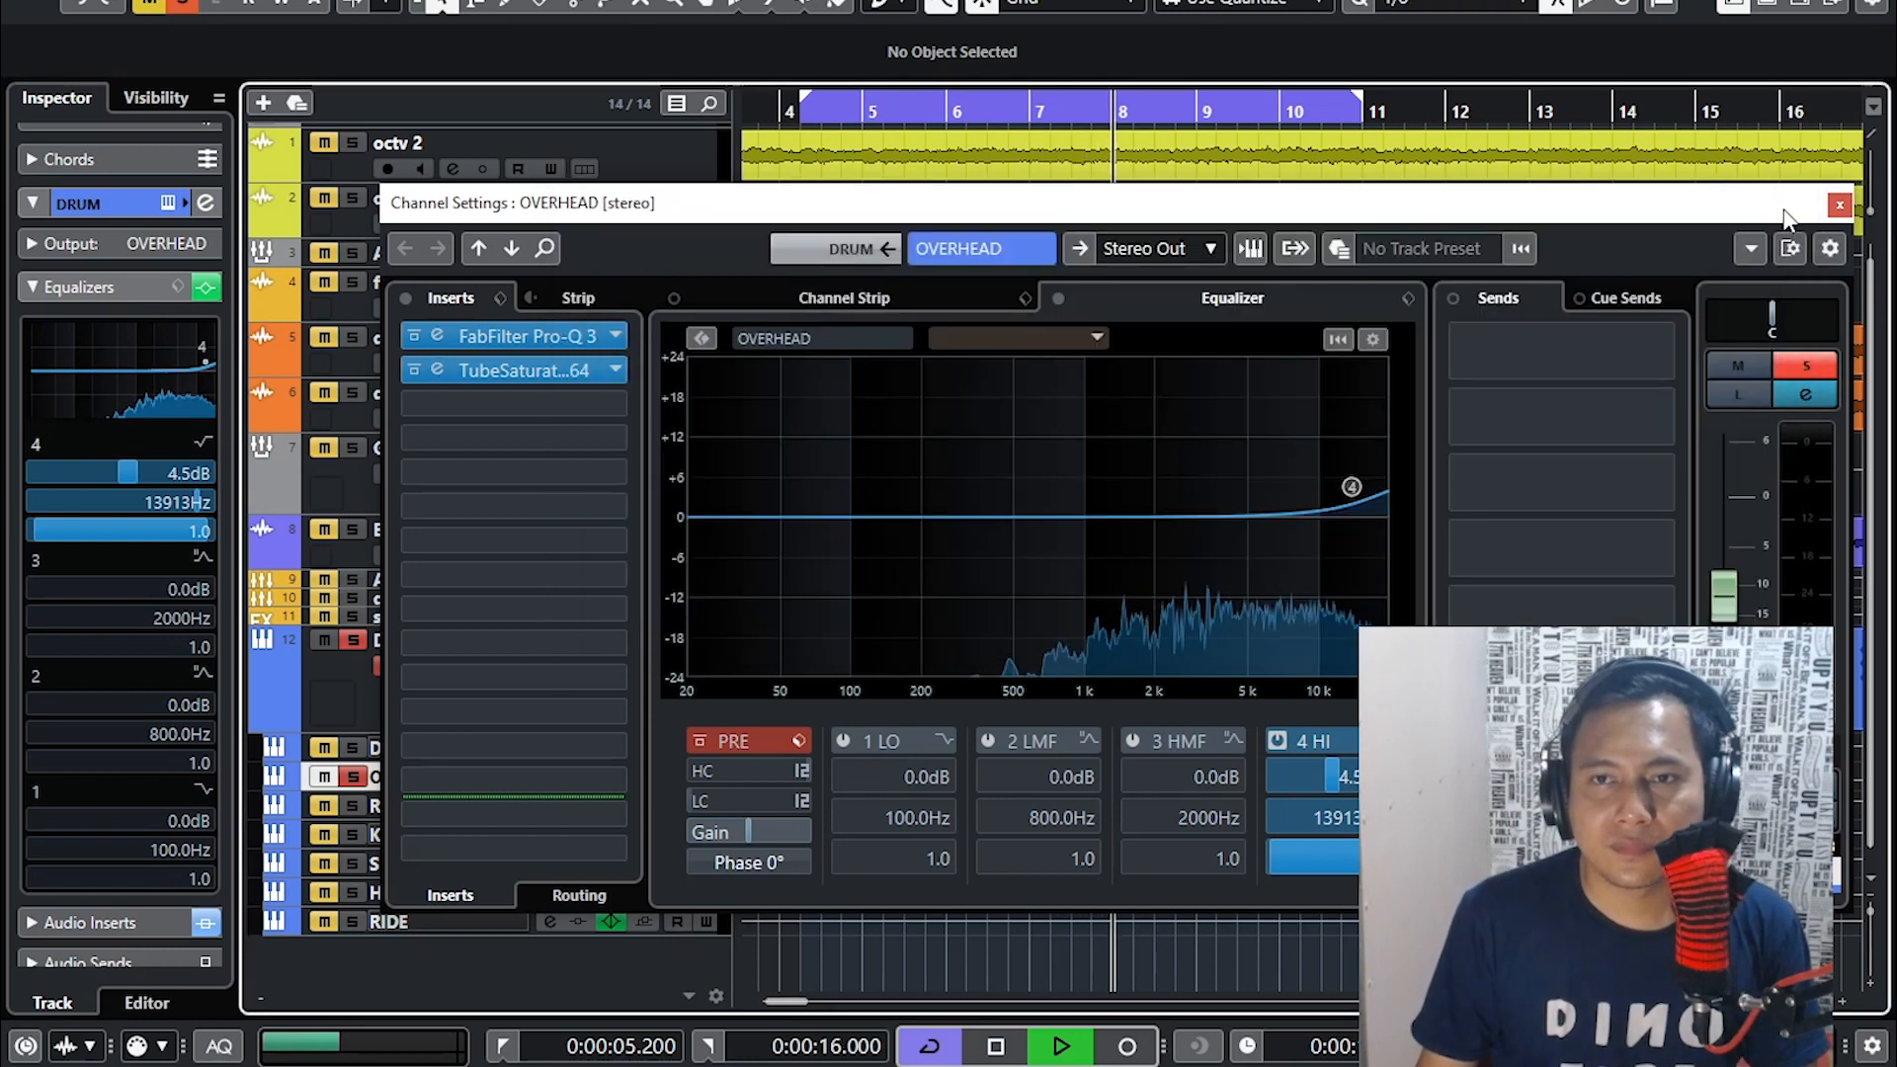
left_click(1840, 206)
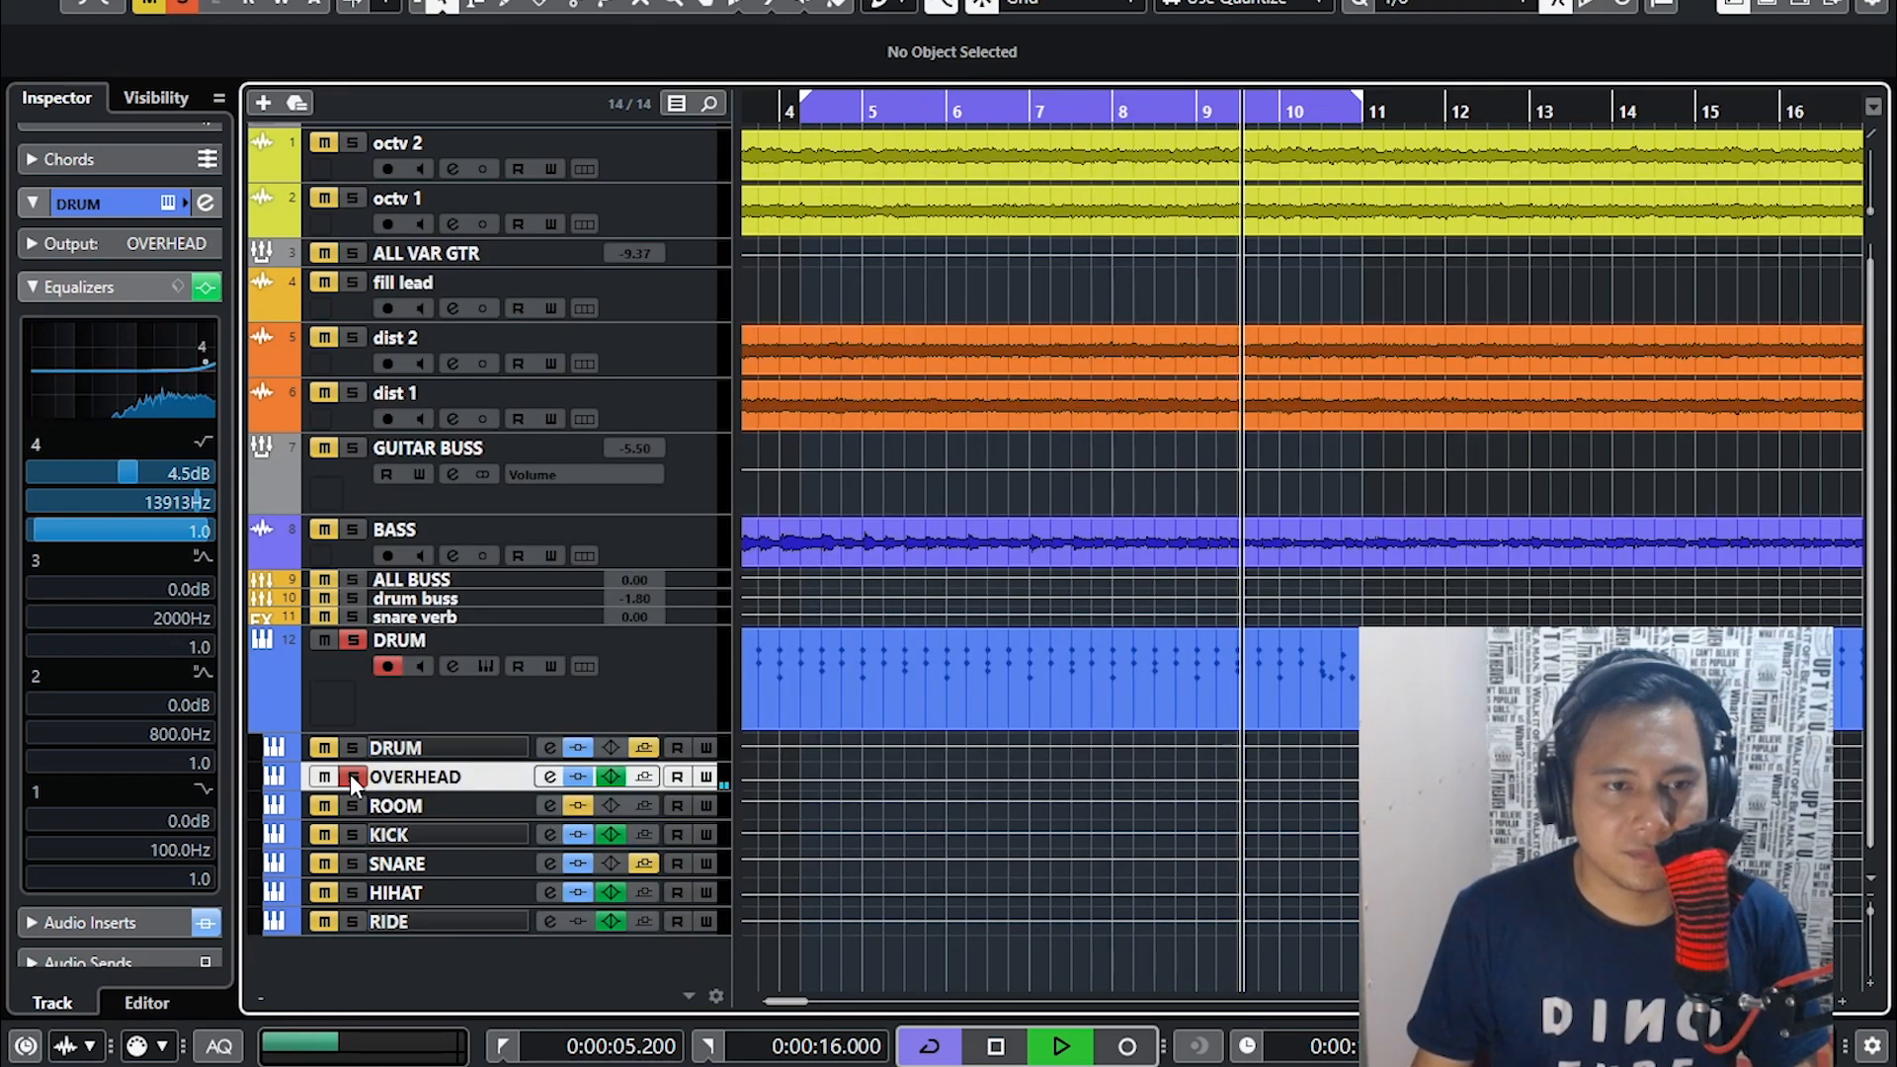
- Solo only the ROOM output, select it, reactivate its insert section, and expand its audio inserts list
left_click(354, 805)
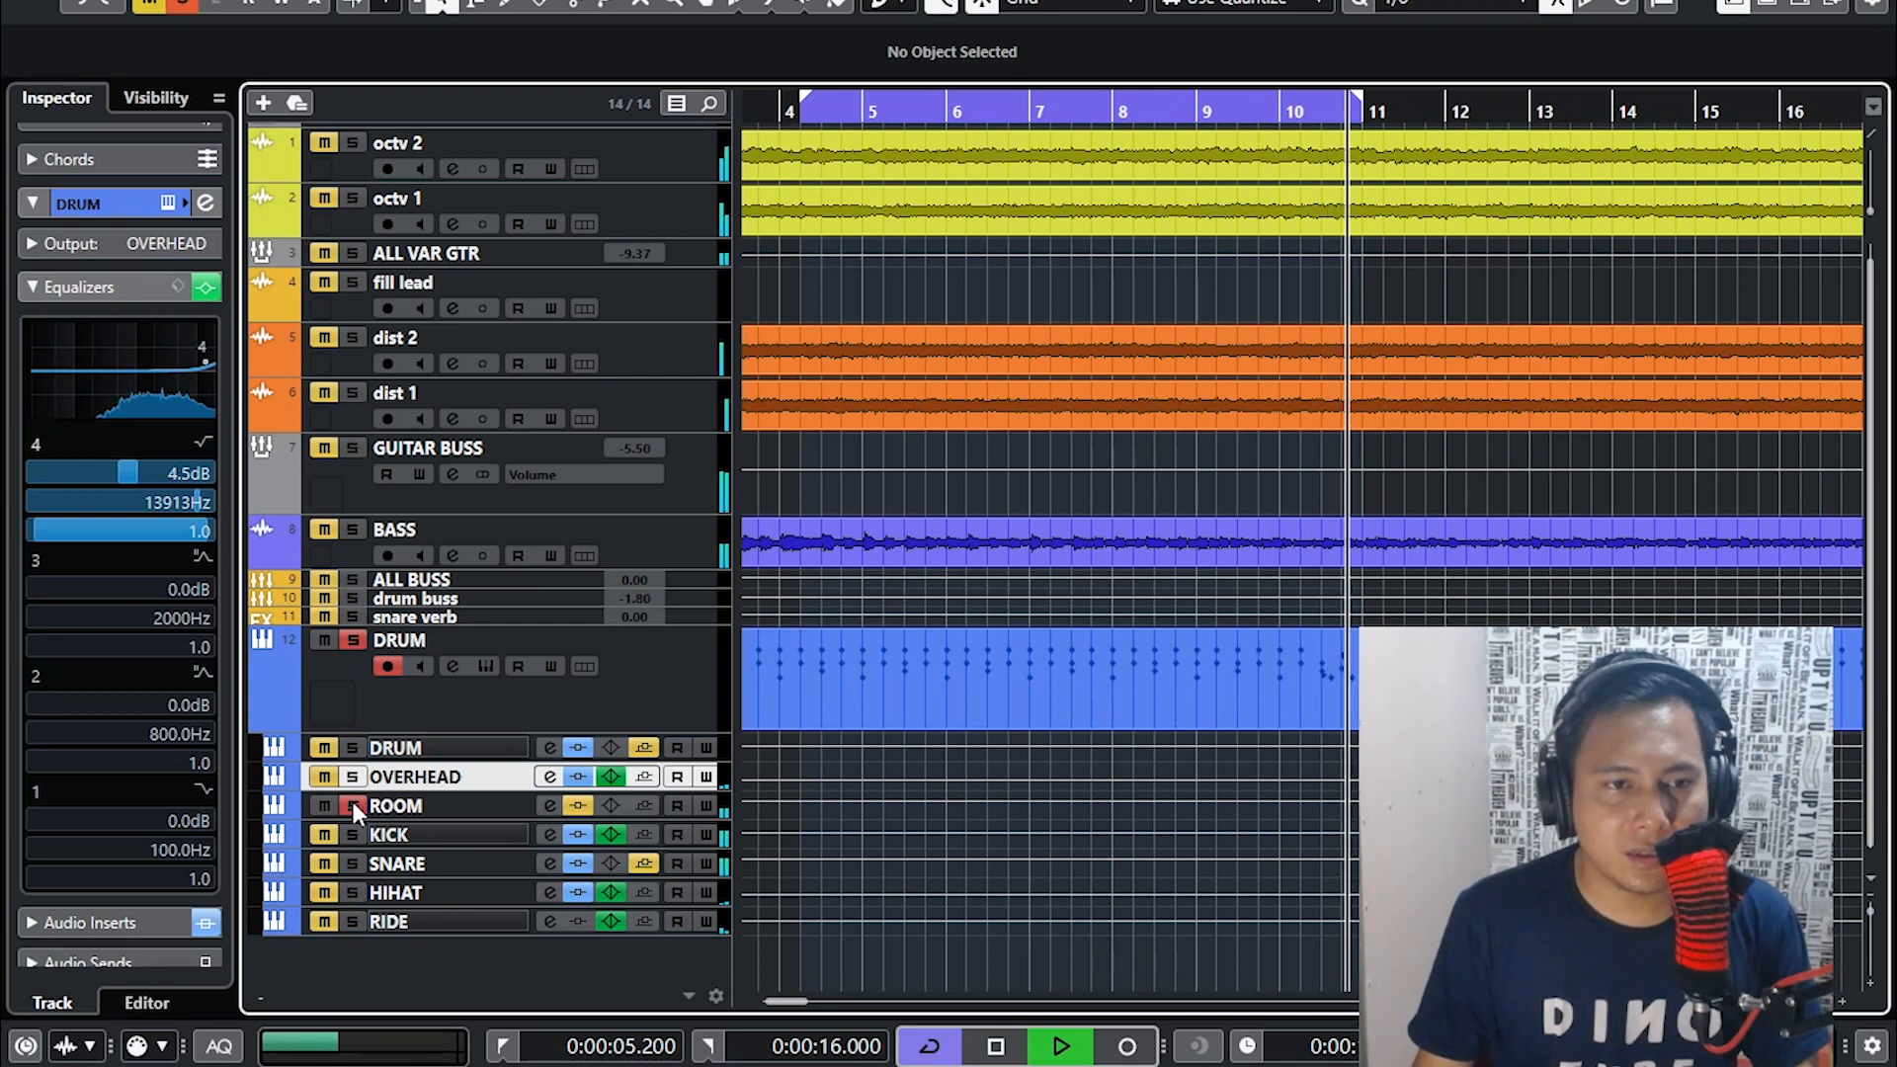
left_click(423, 808)
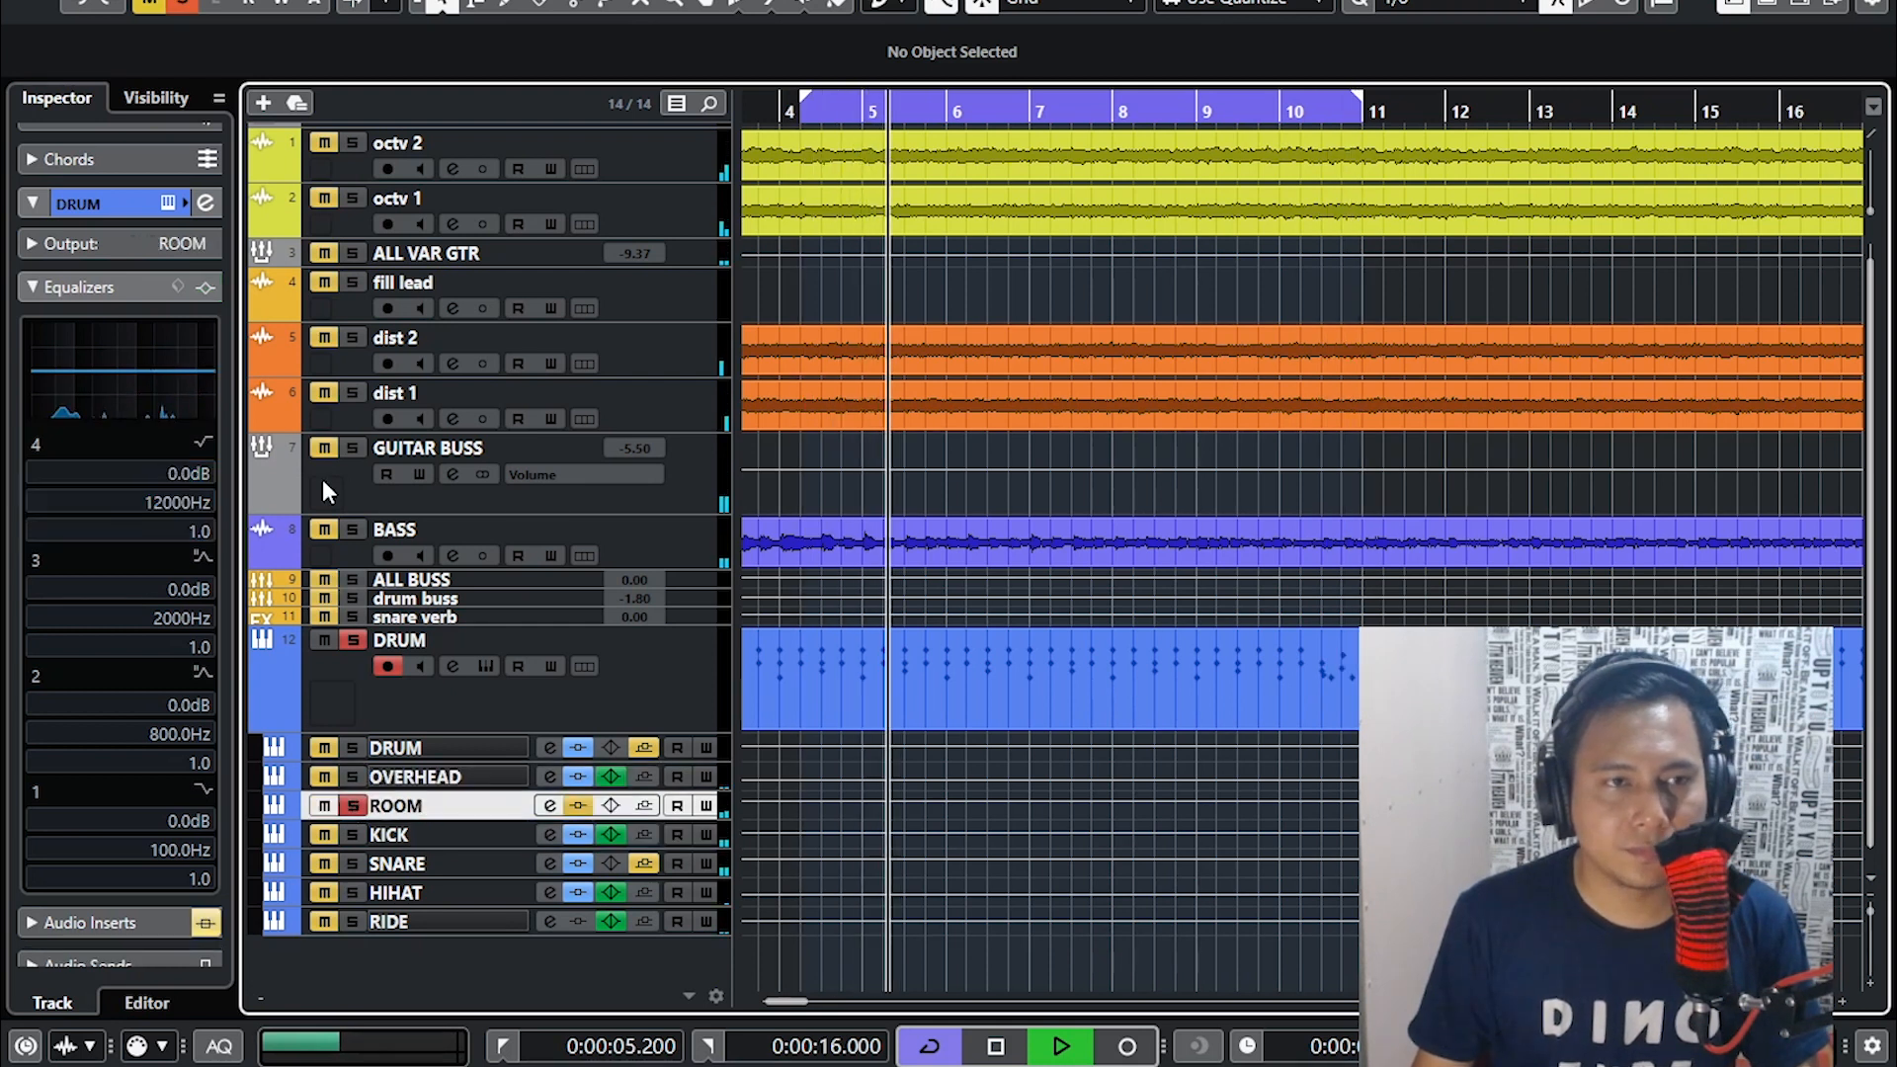
left_click(578, 805)
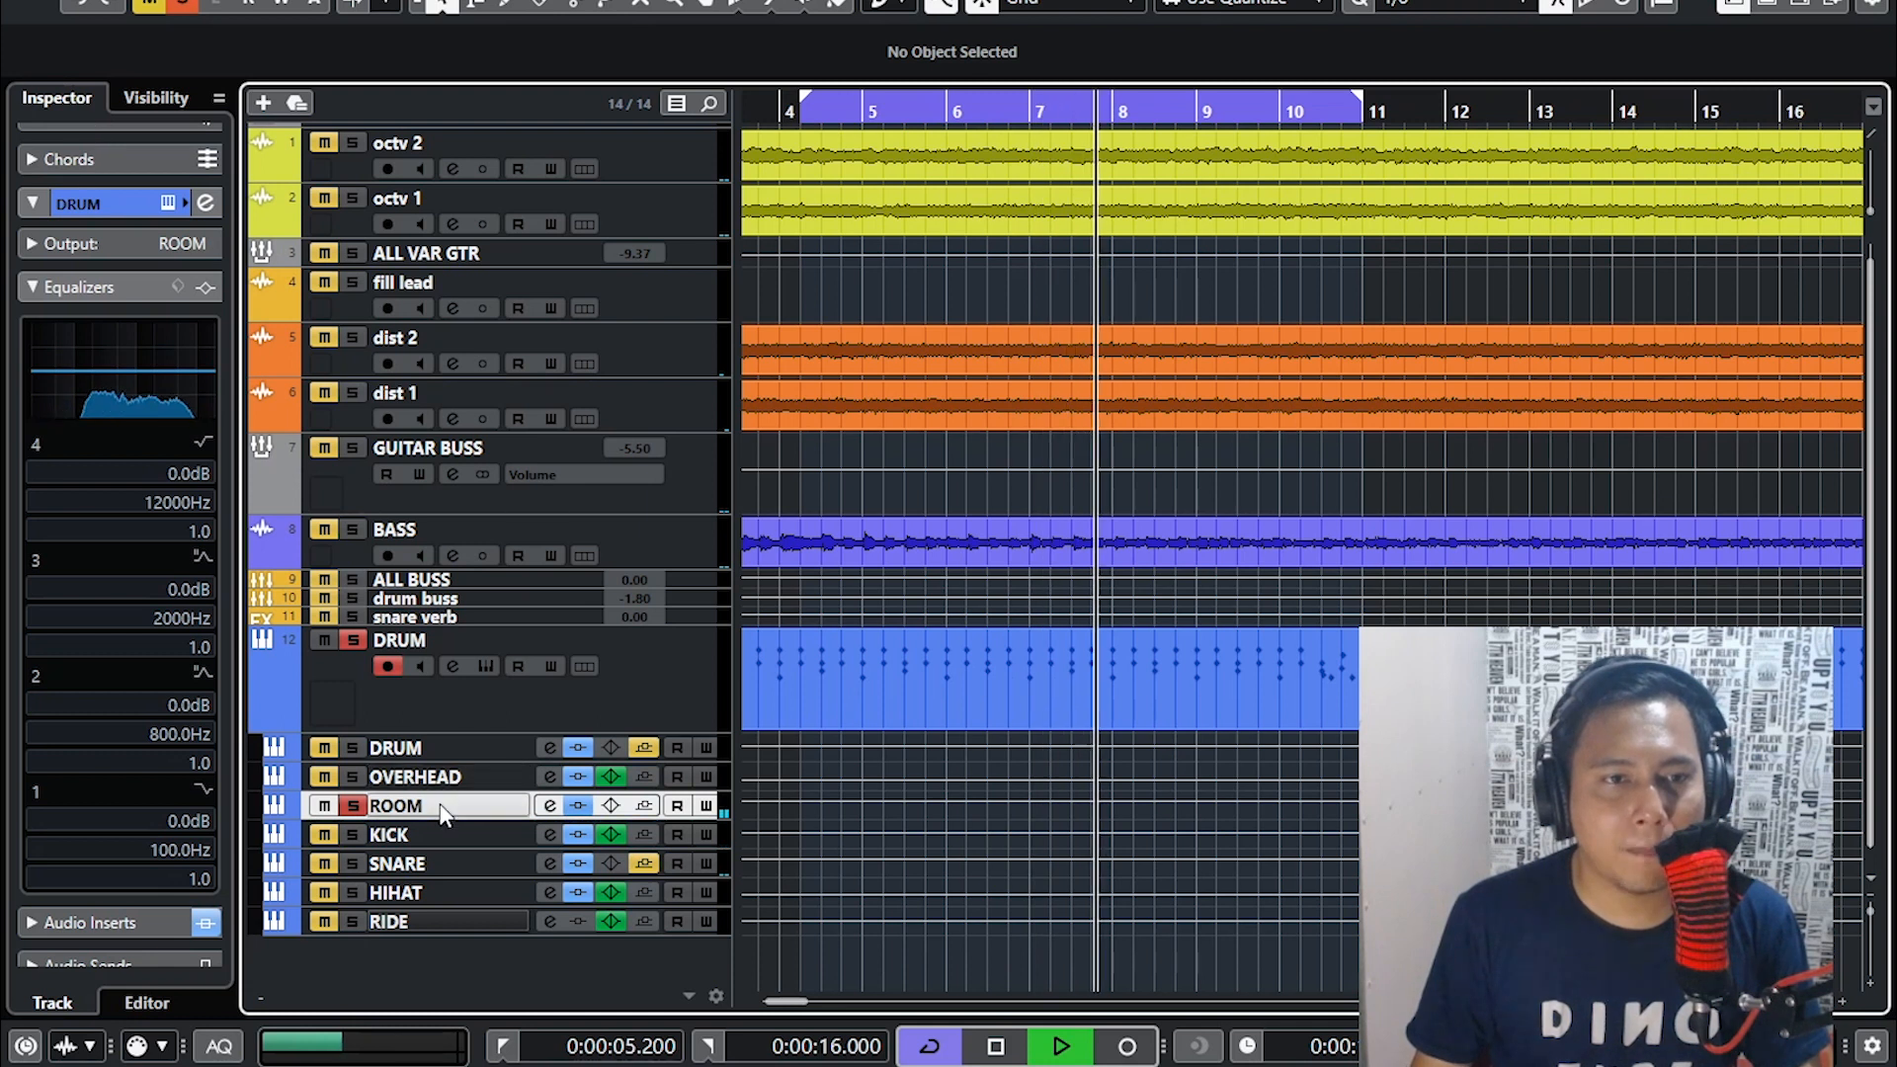
left_click(128, 290)
left_click(141, 740)
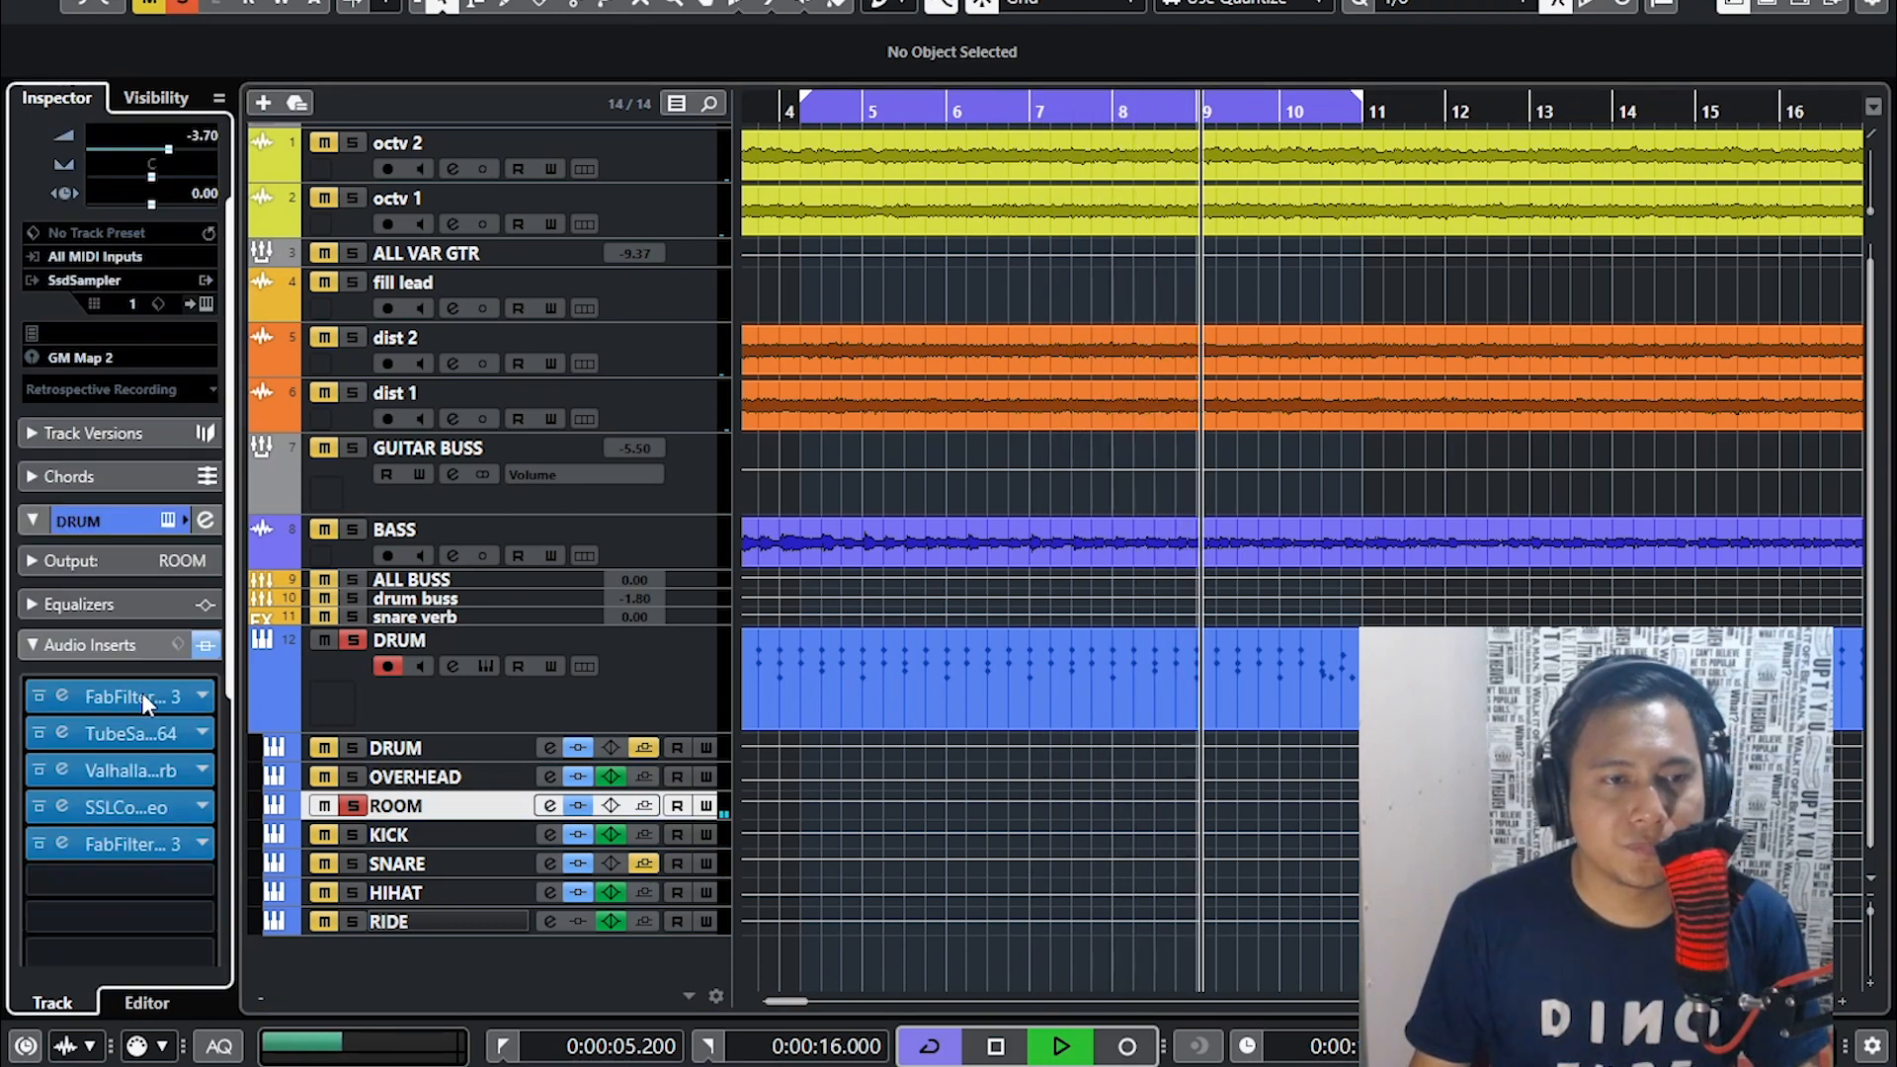
- Bypass all five ROOM inserts individually, from the first FabFilter Pro-Q 3 through the last one
left_click(39, 378)
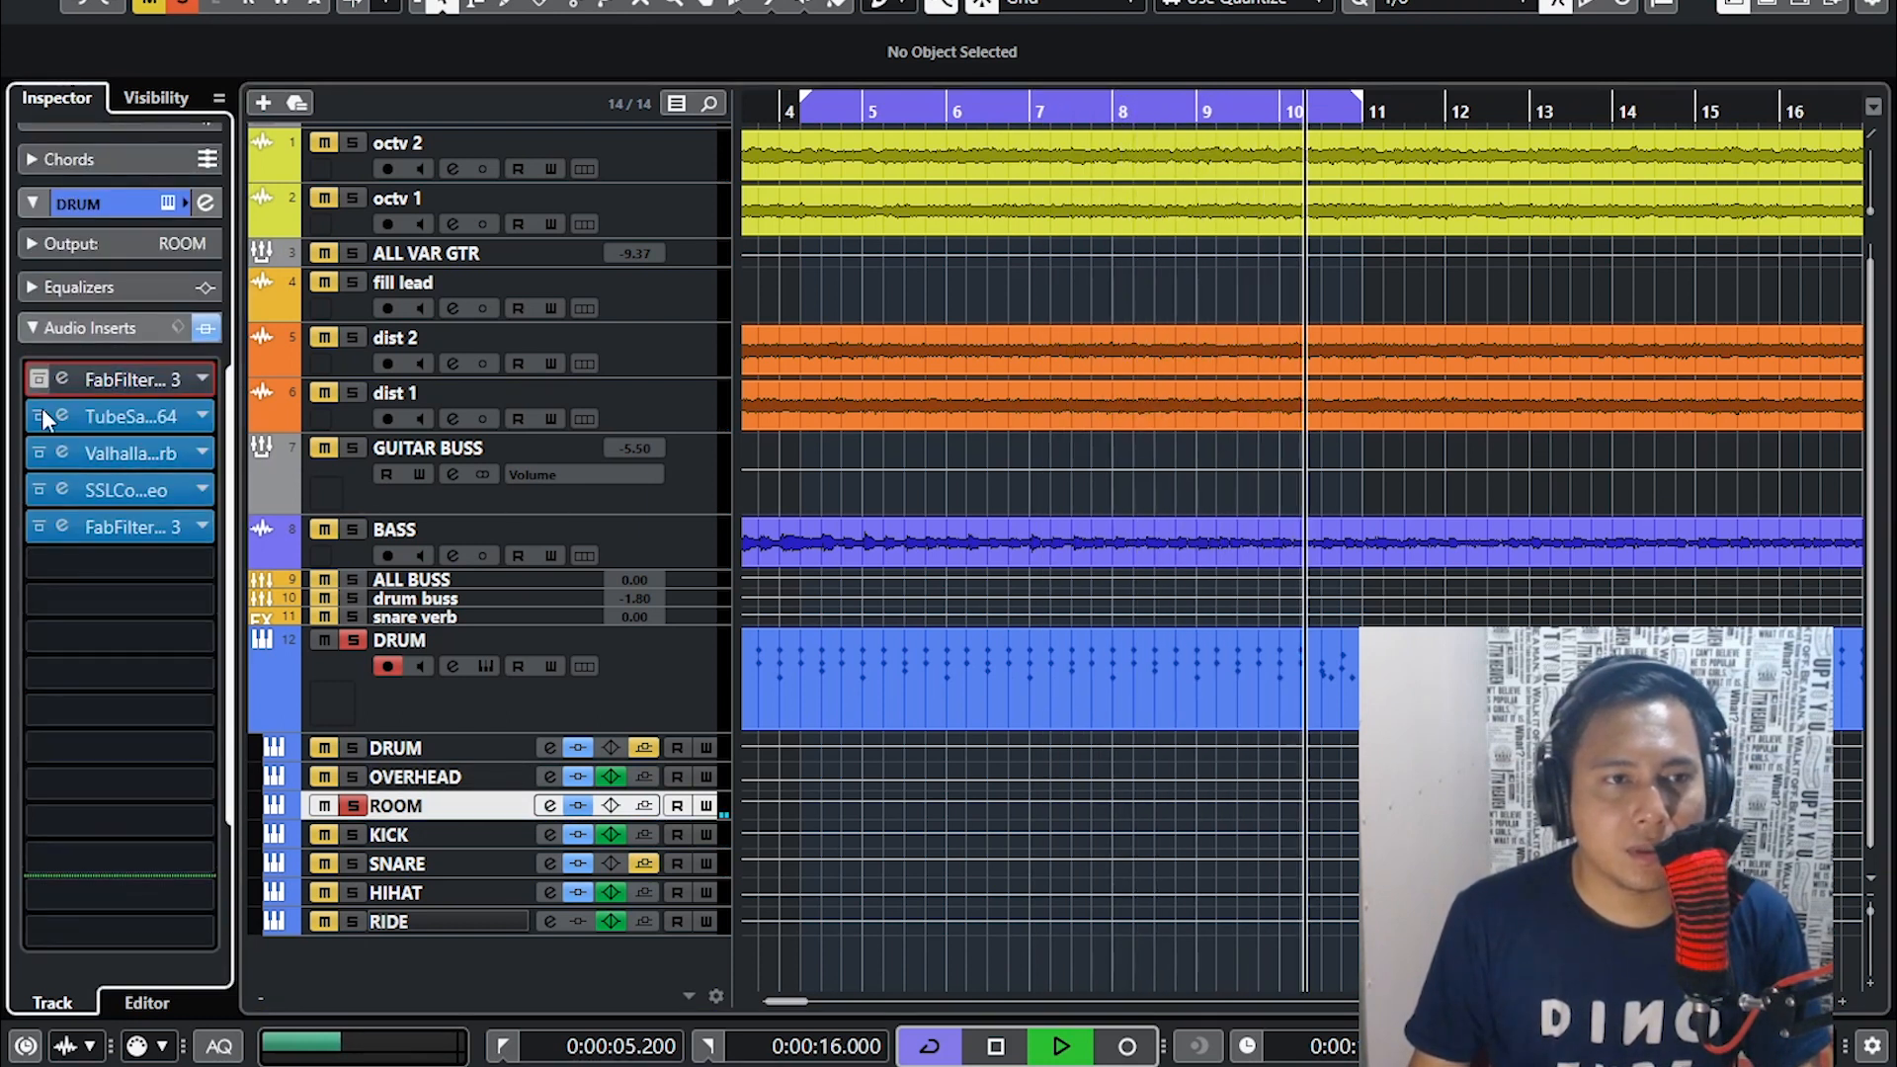
left_click(38, 416)
left_click(39, 452)
left_click(38, 489)
left_click(38, 527)
- Open and reactivate the ROOM channel's first FabFilter Pro-Q 3, and audition its 196.57 Hz low cut in solo
left_click(56, 376)
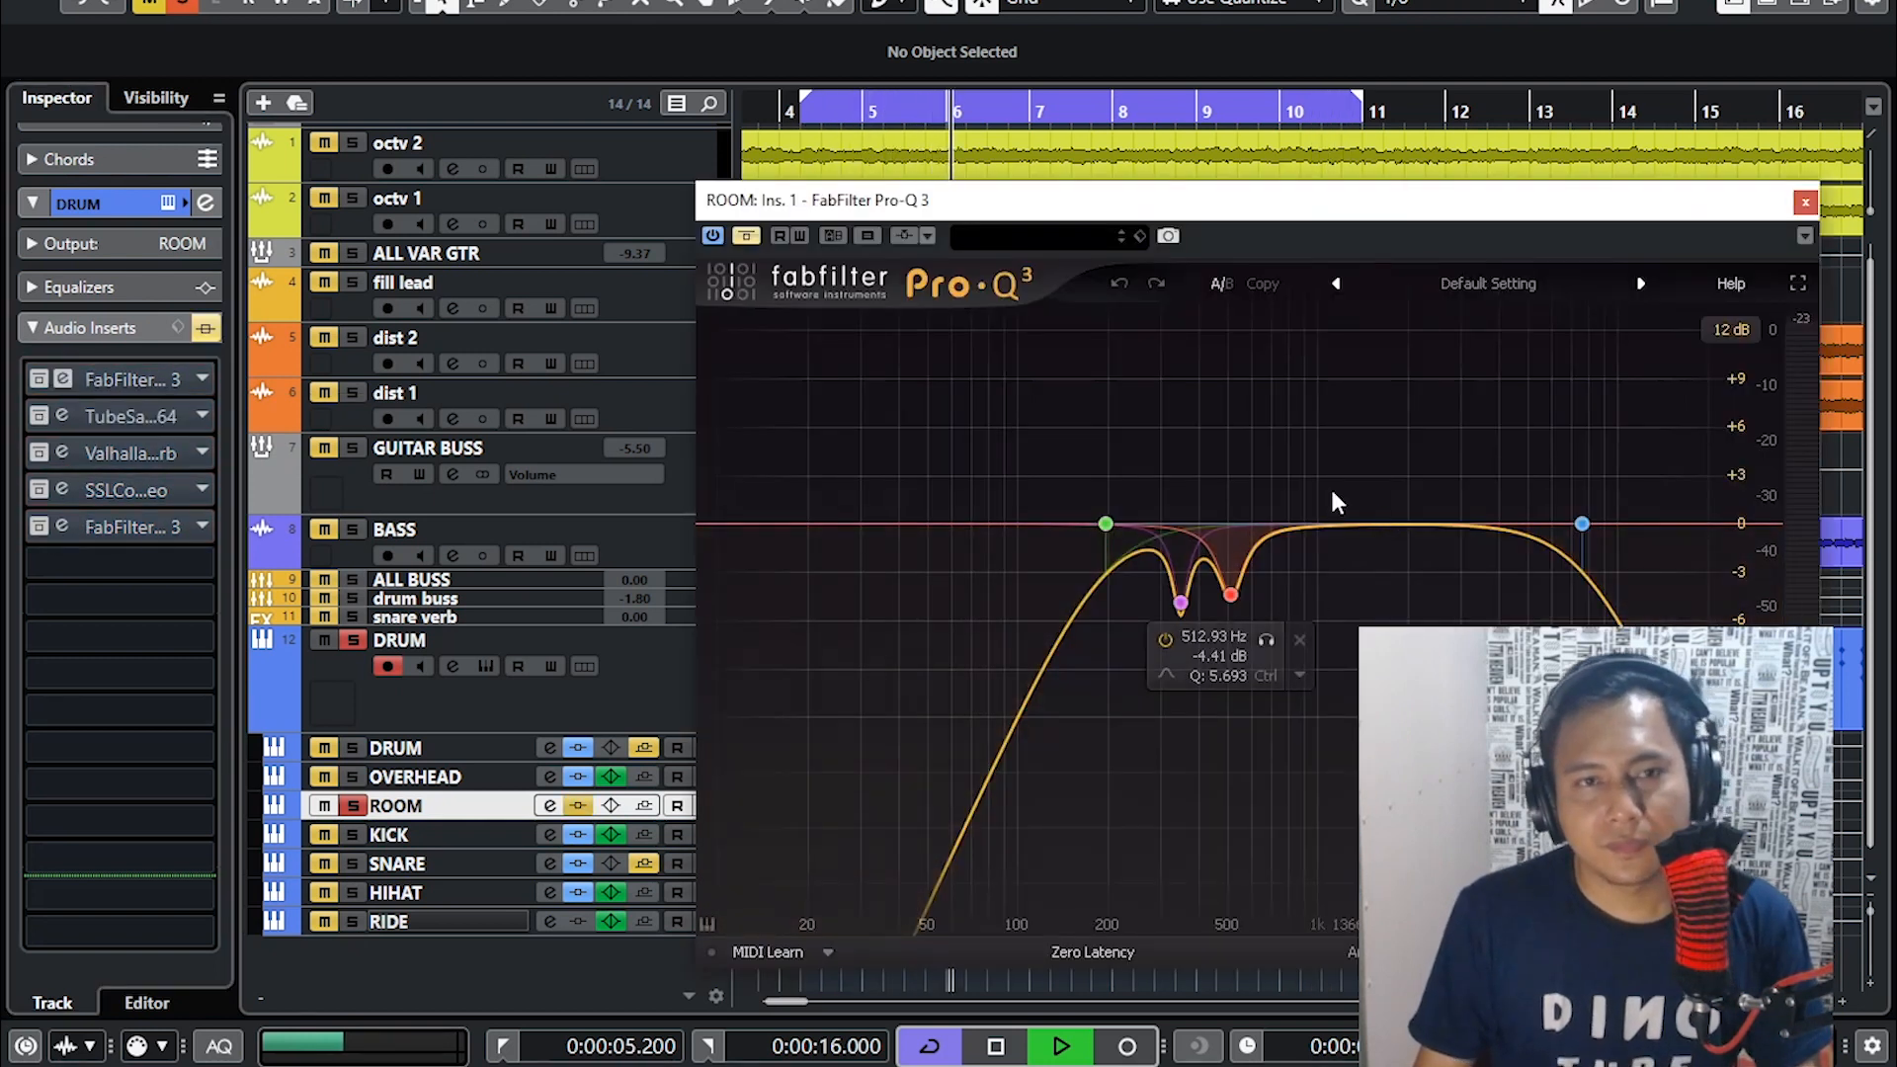
left_click(39, 379)
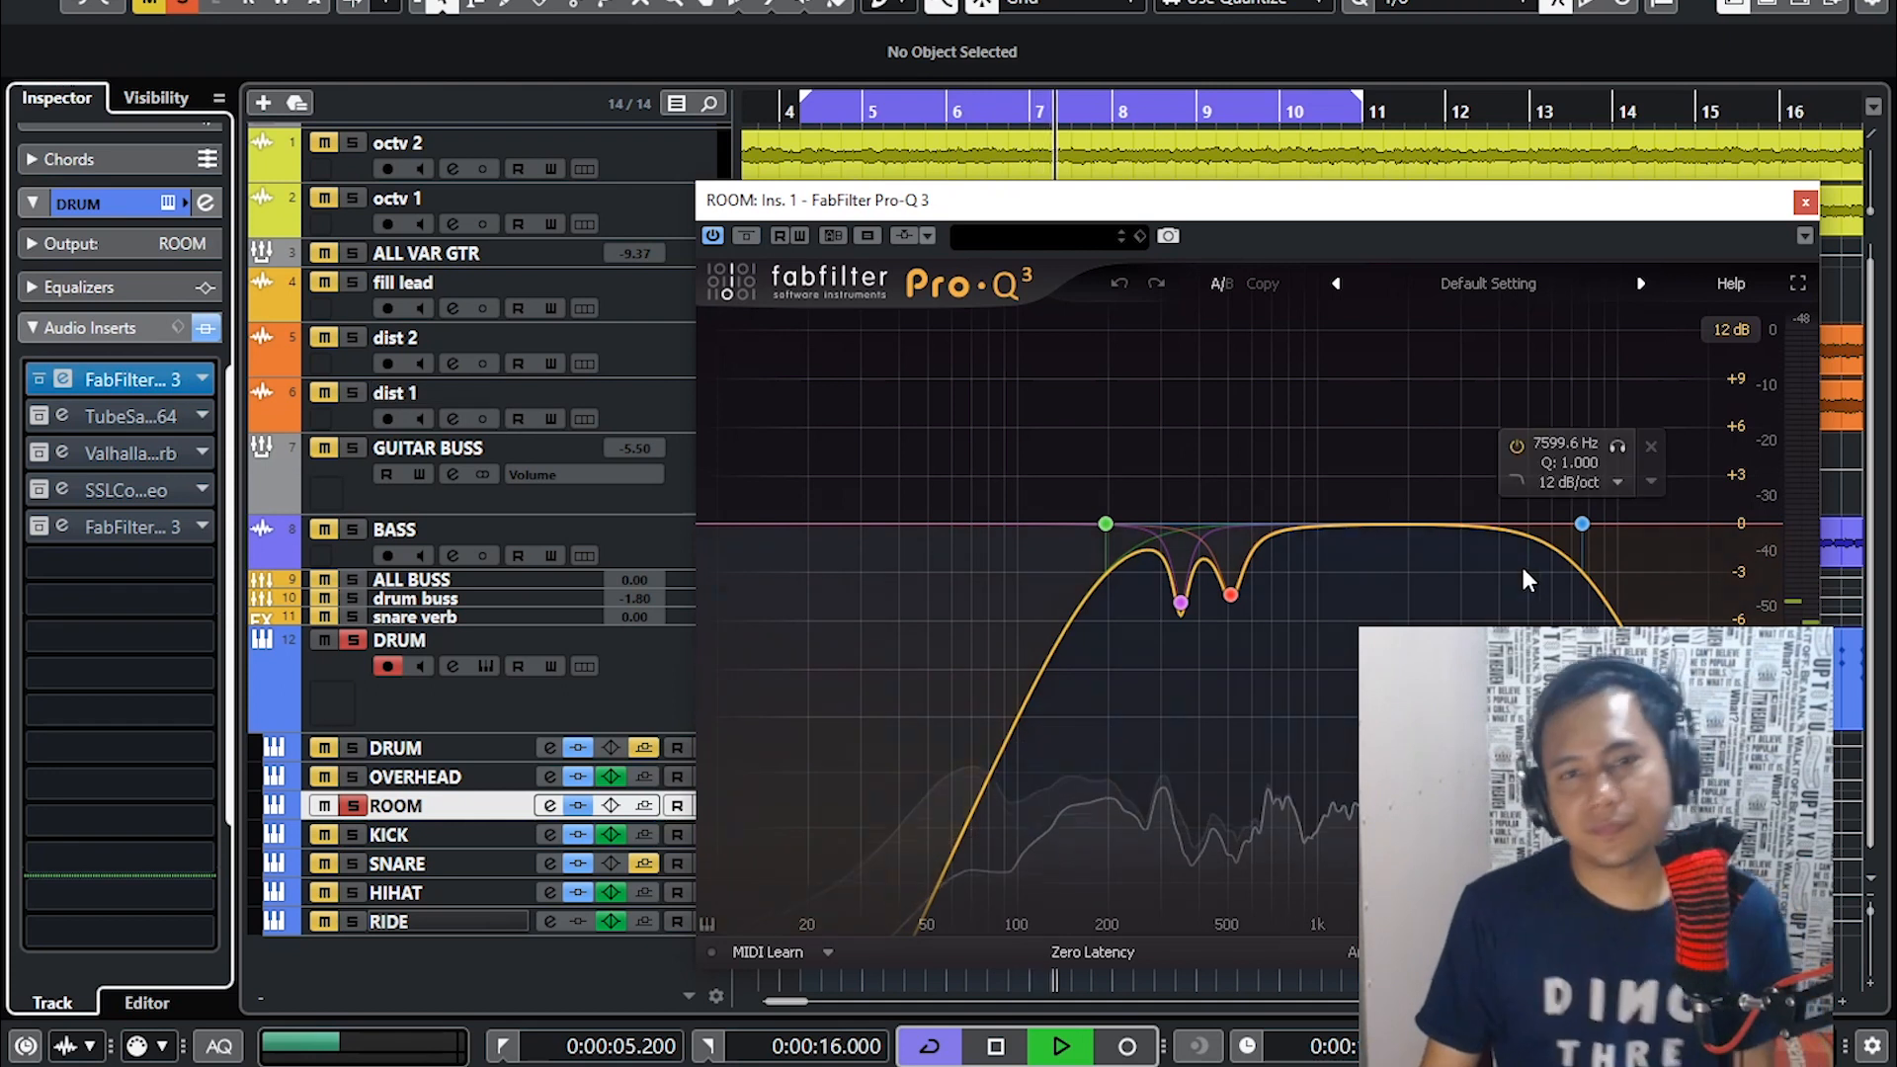
left_click(1149, 444)
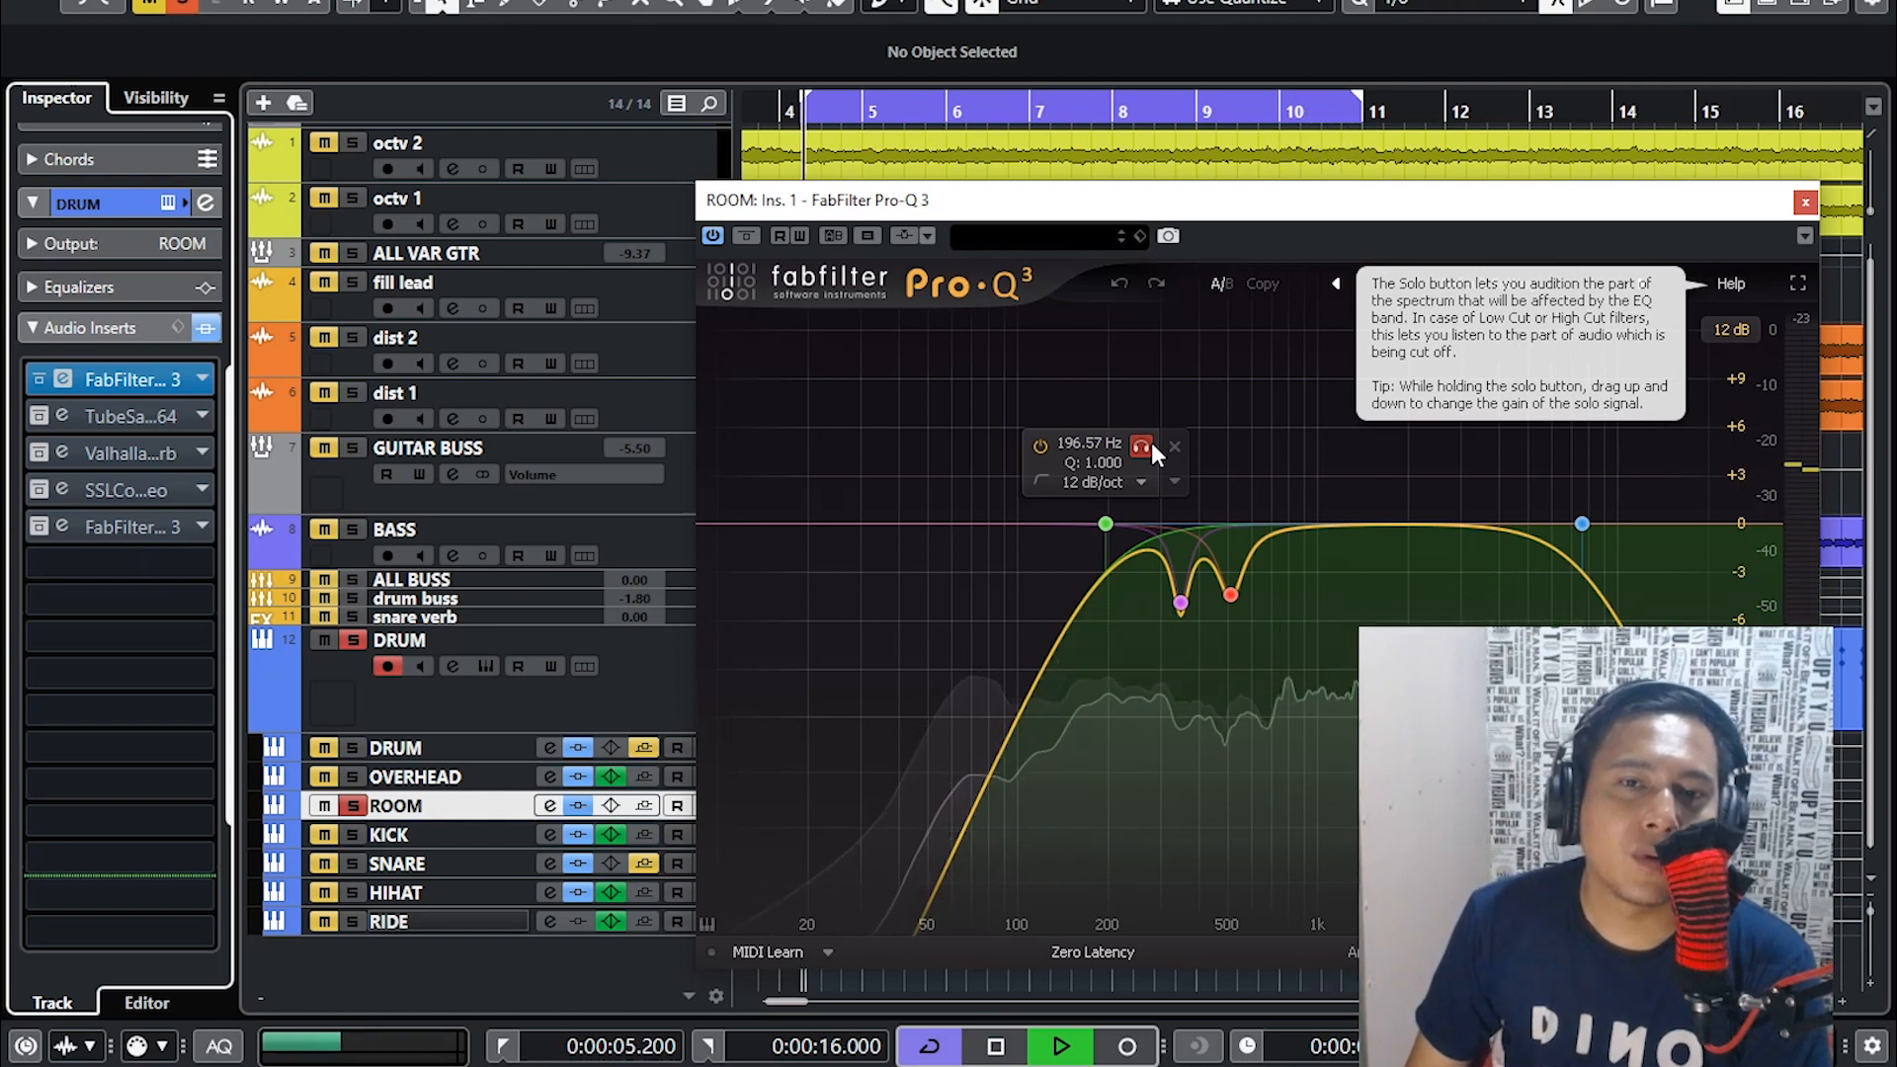
left_click(1151, 444)
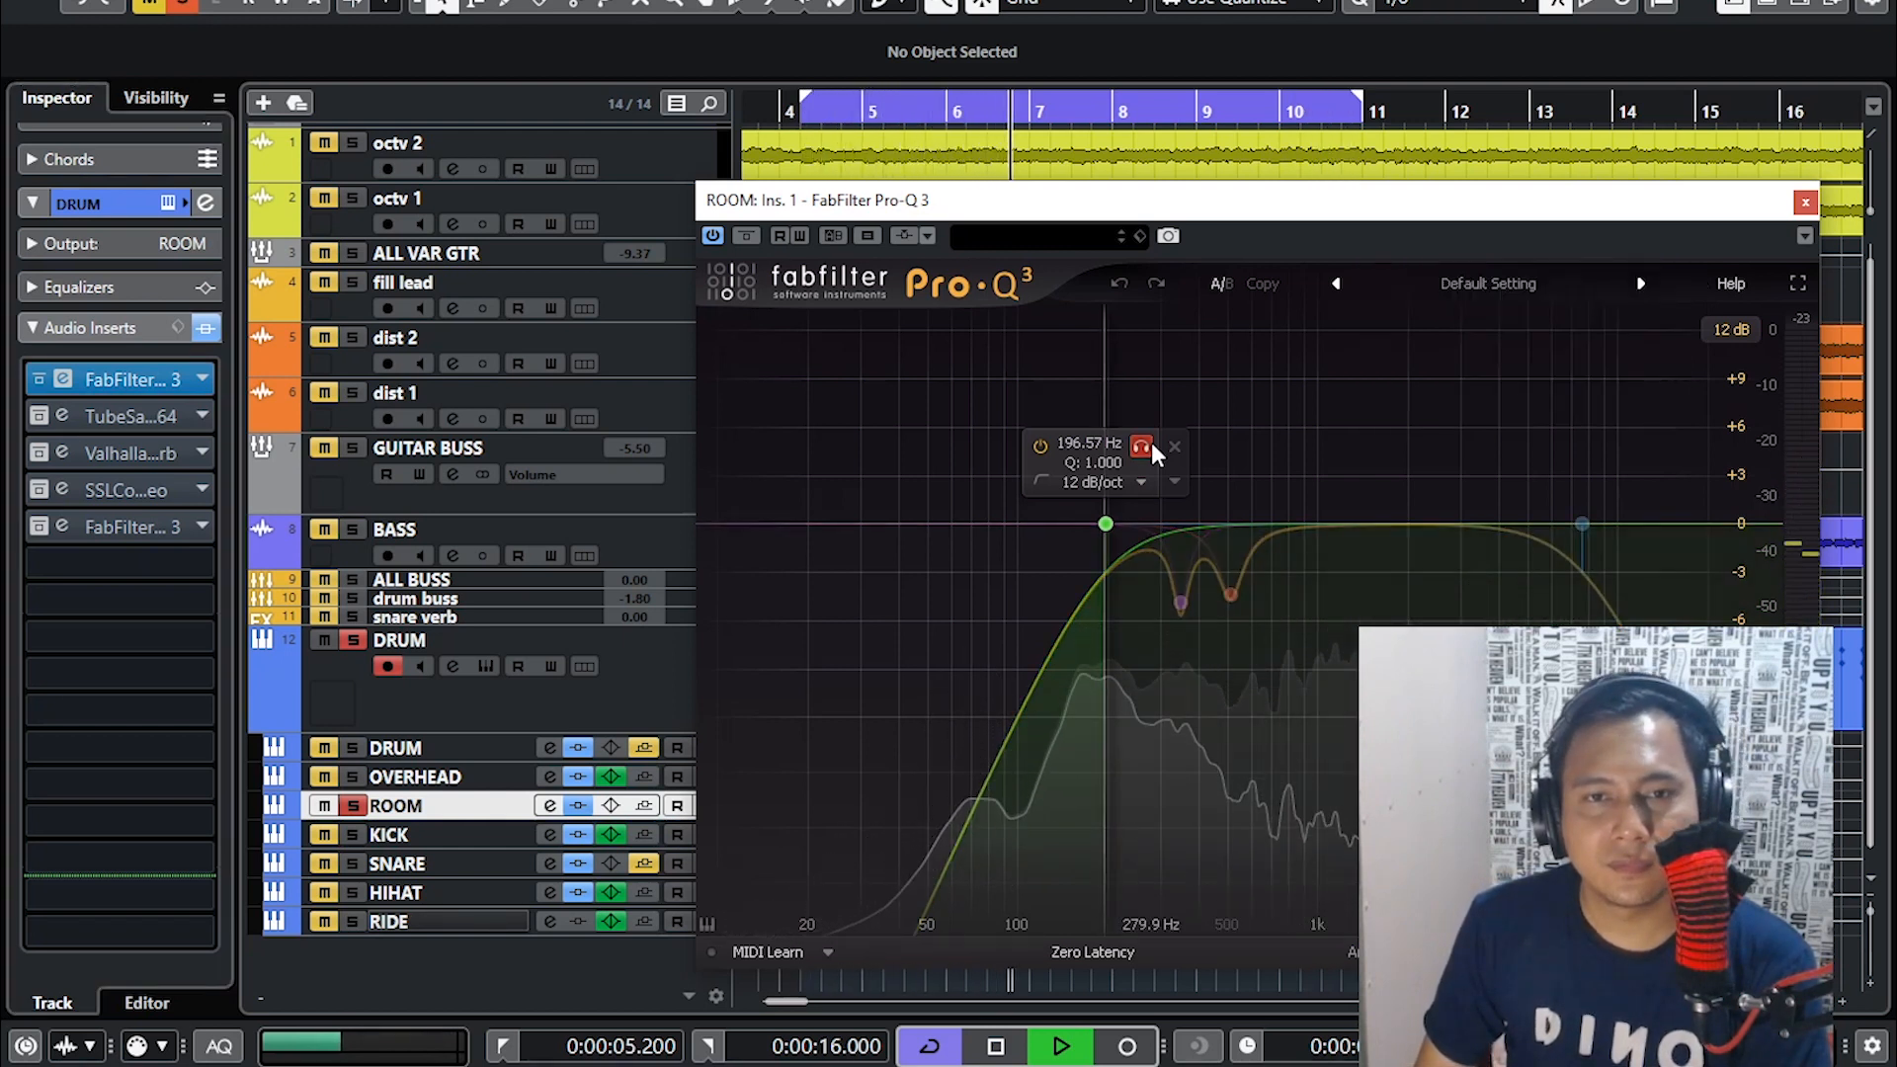
- Audition the ROOM equalizer's 349.49 Hz and 512.93 Hz cuts and its 7599.6 Hz high cut in solo, one after another
left_click(1181, 601)
left_click(1216, 649)
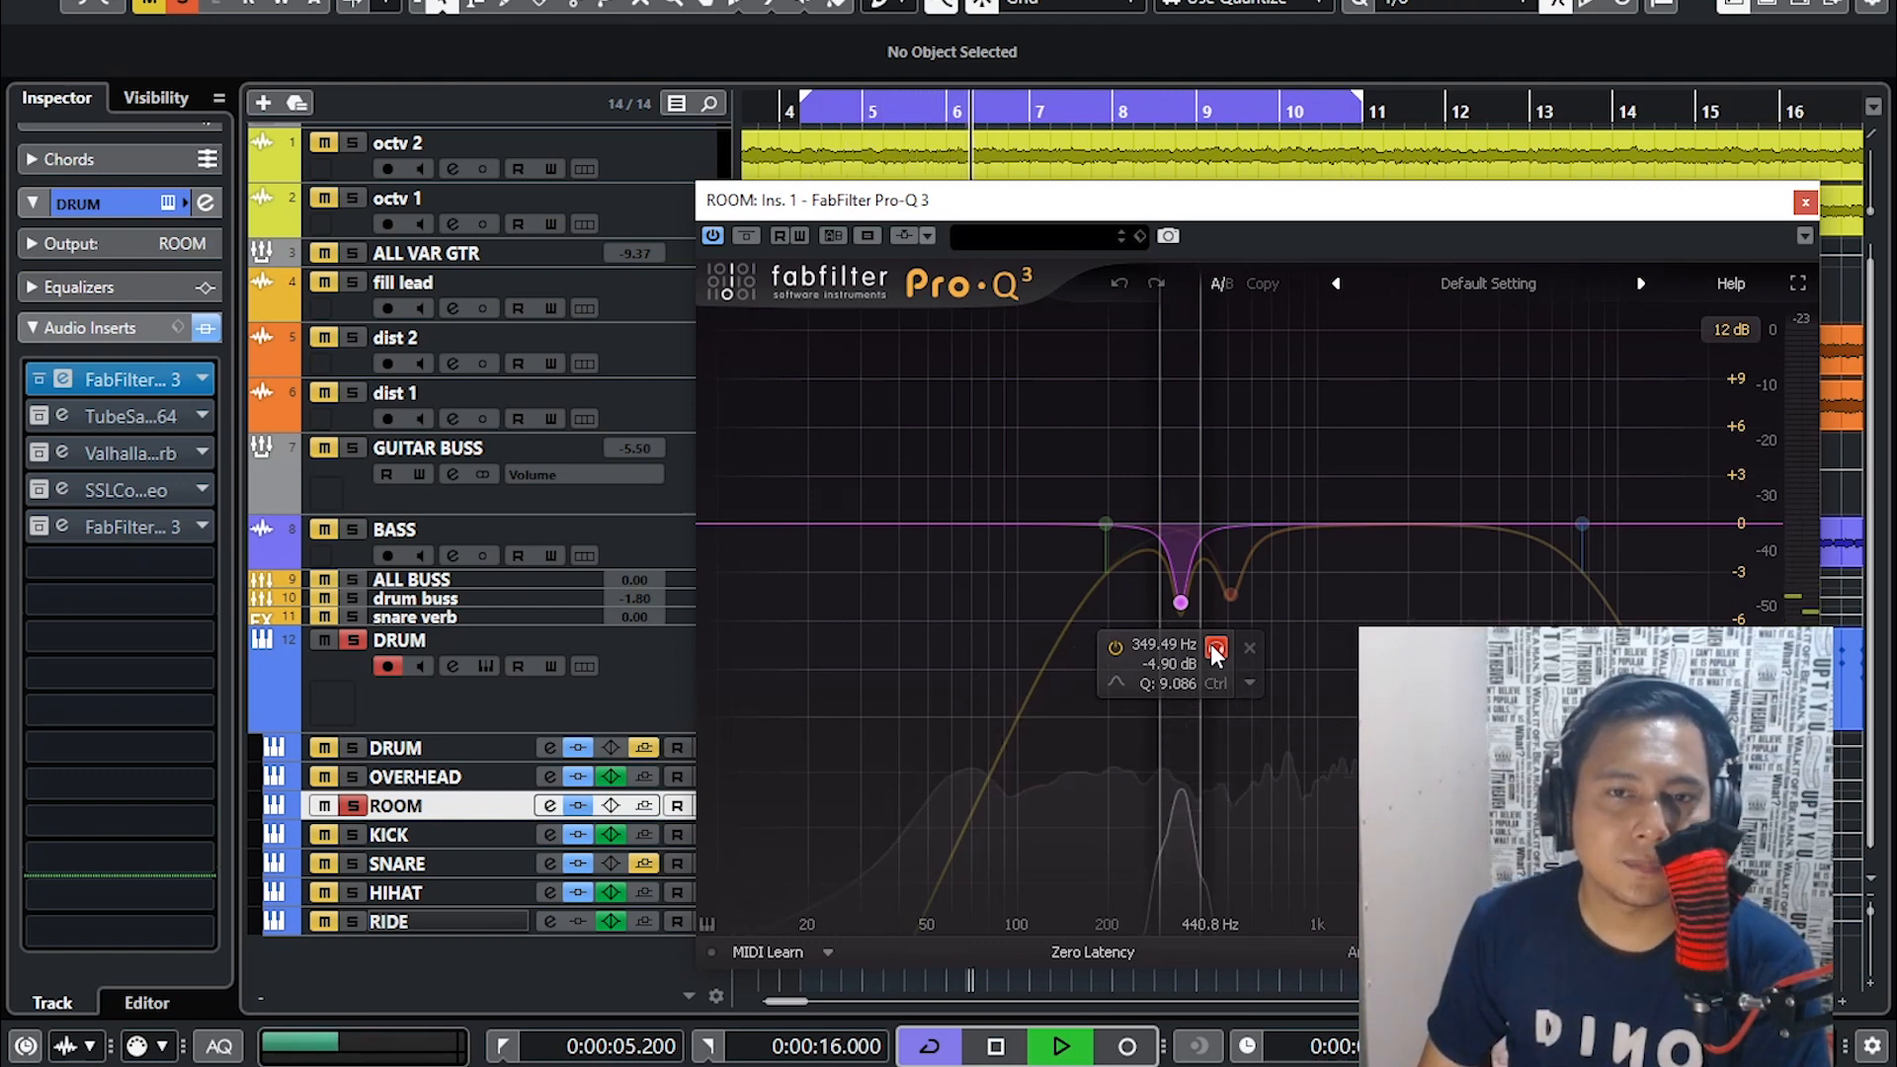
left_click(1216, 649)
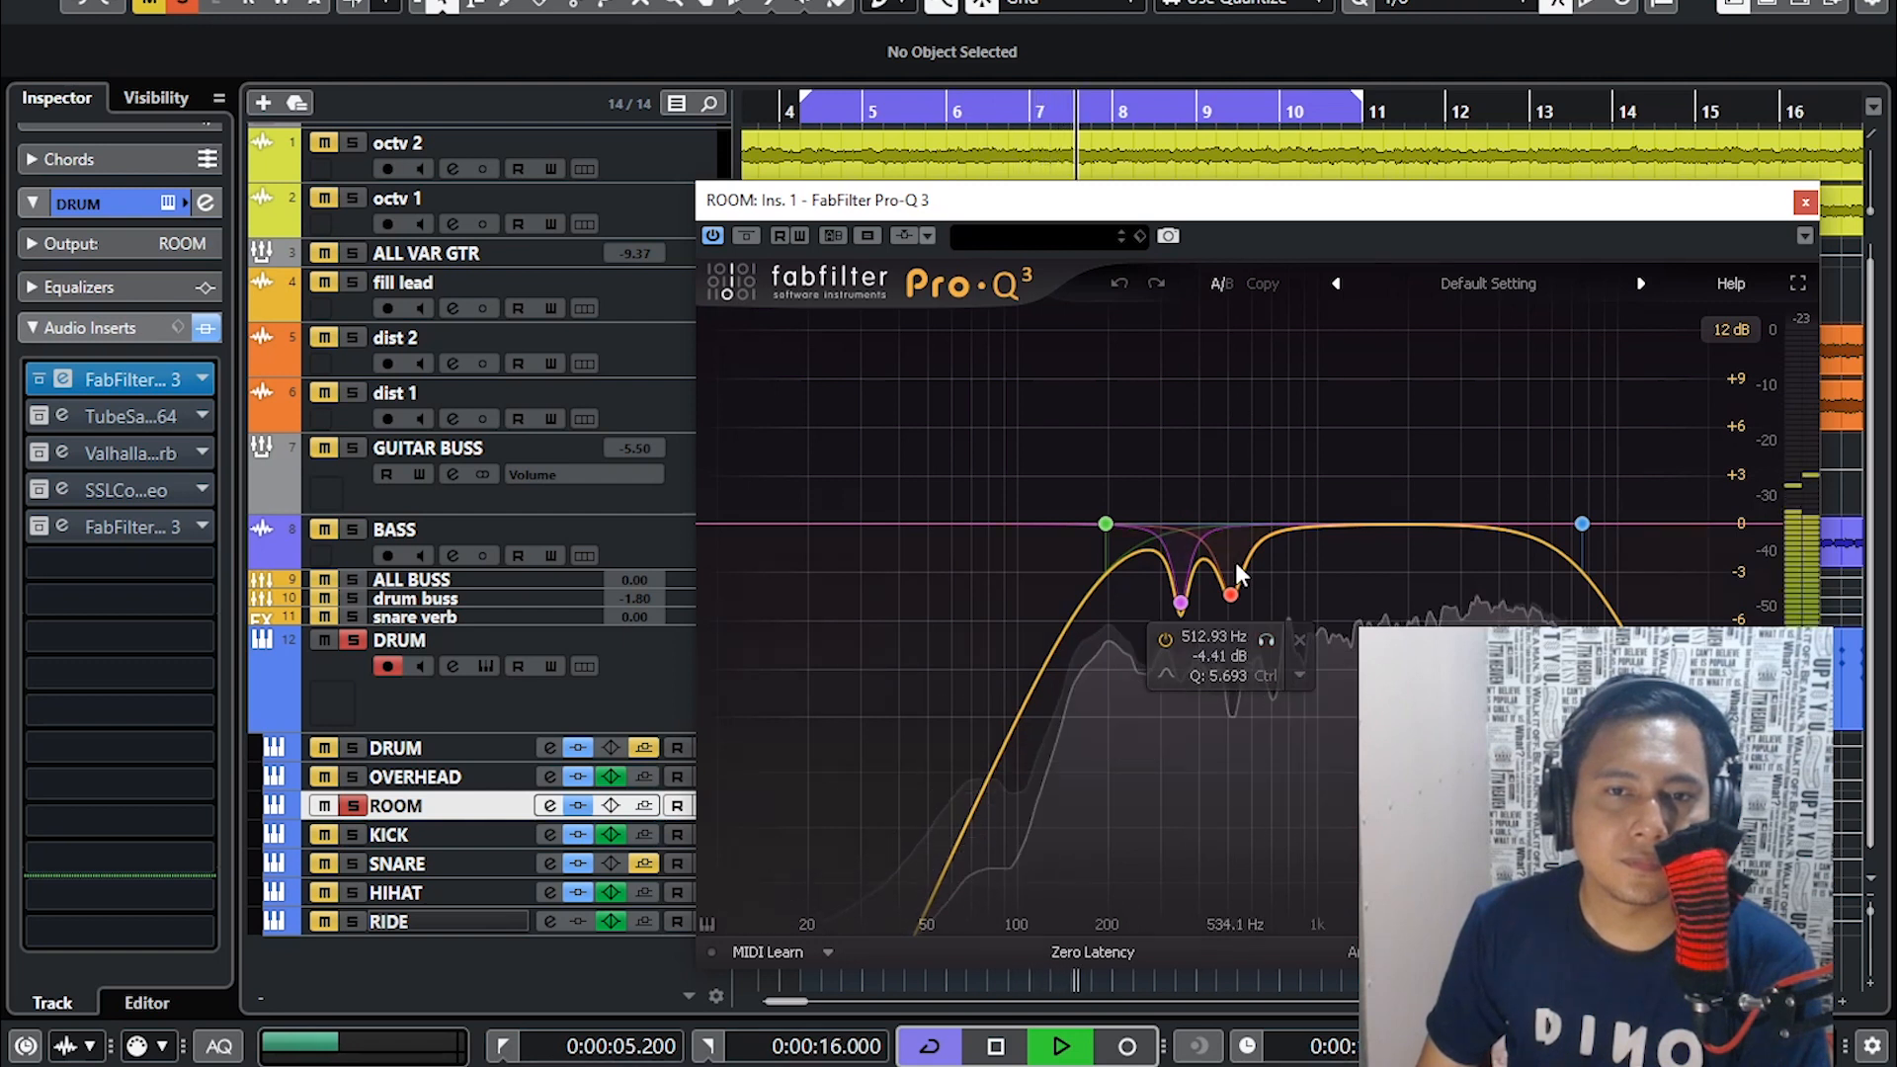
left_click(1266, 643)
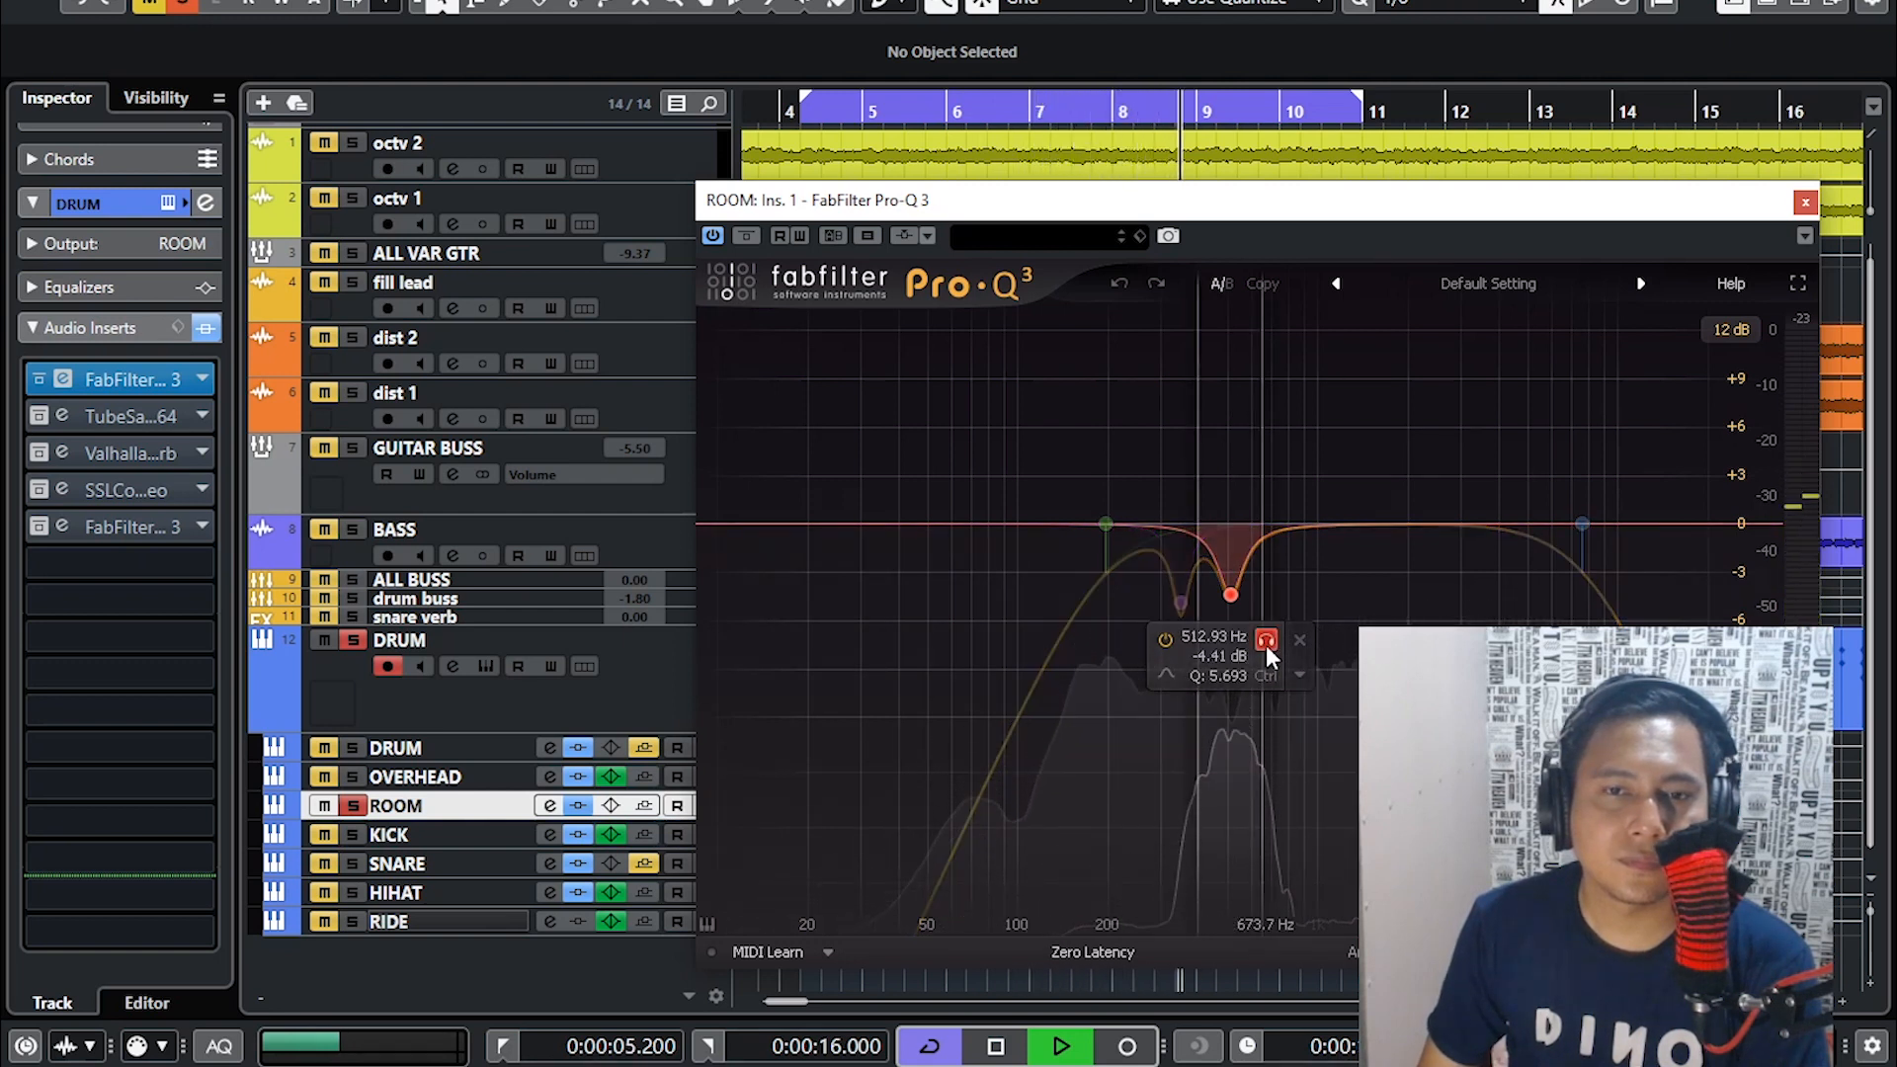
left_click(1266, 640)
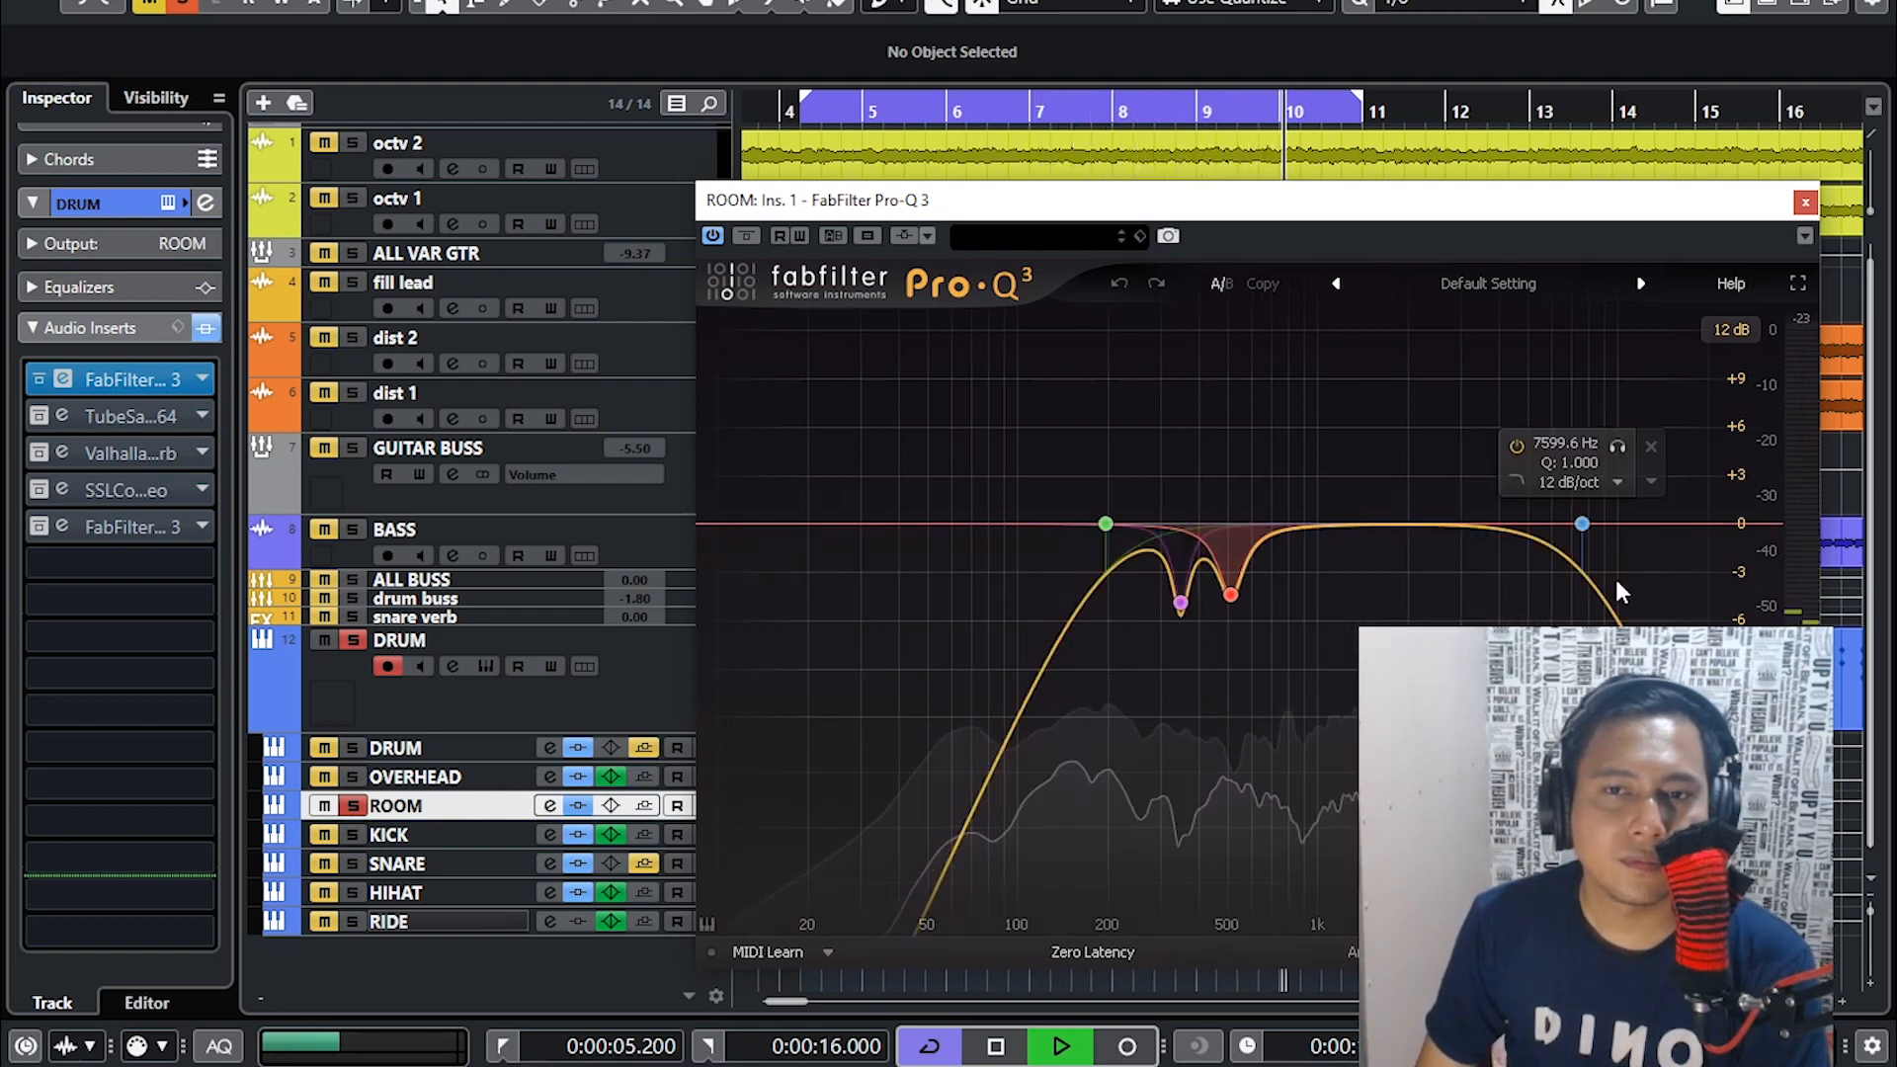
left_click(1617, 446)
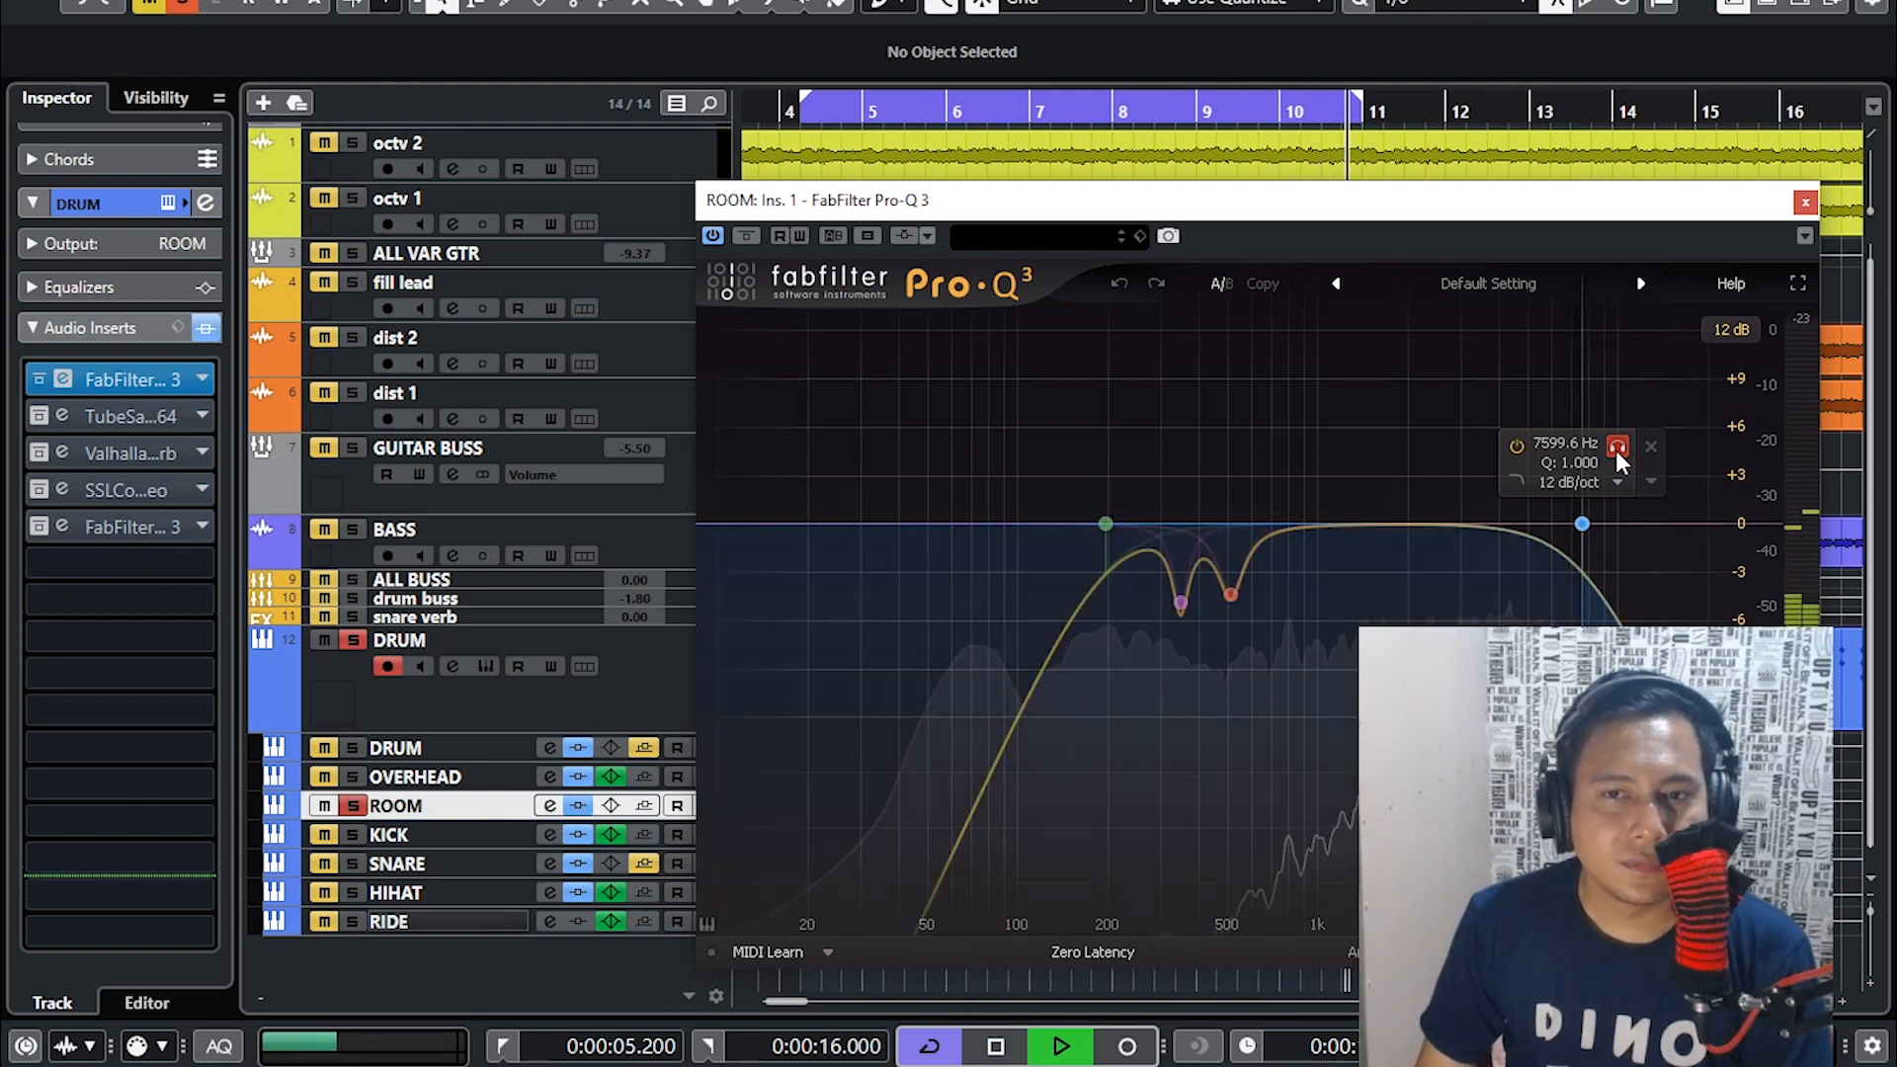
left_click(1617, 448)
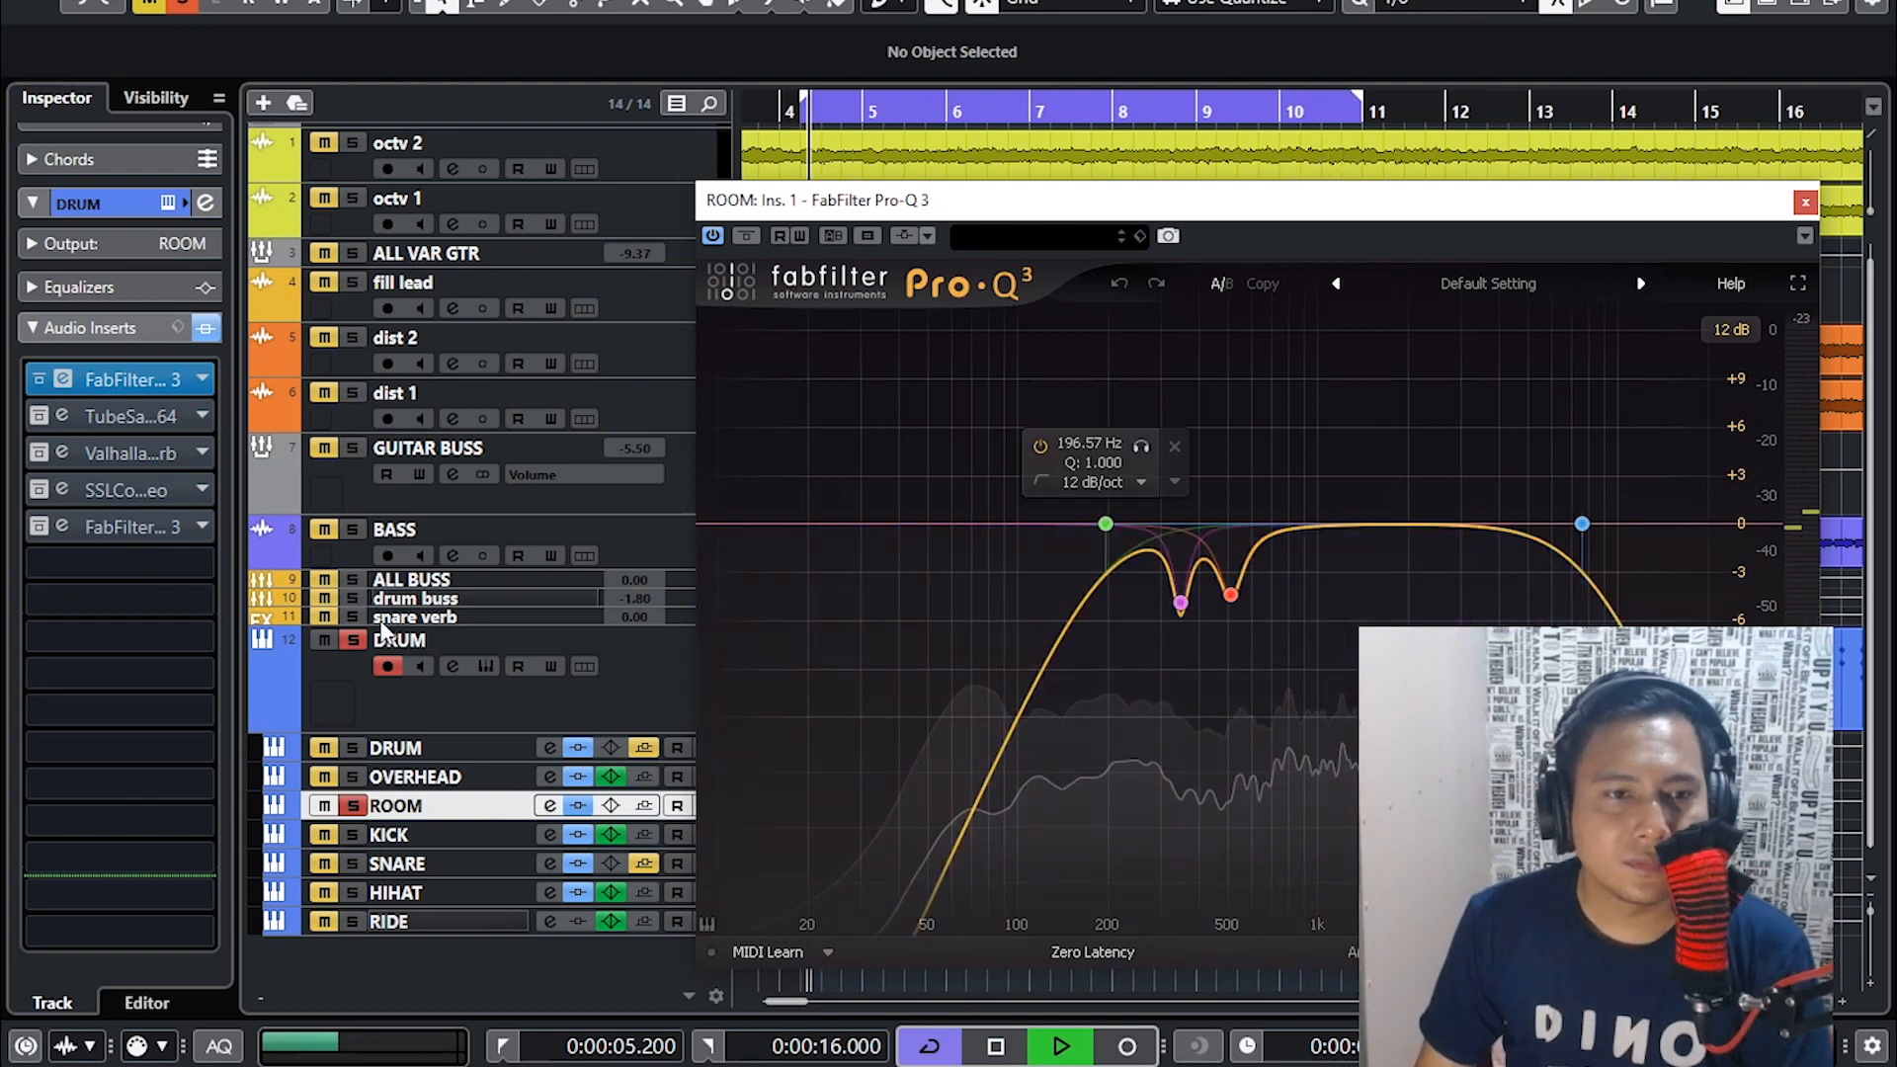
- Reactivate and view the ROOM channel's TubeSaturator2 insert, and close both open plug-in windows
left_click(41, 418)
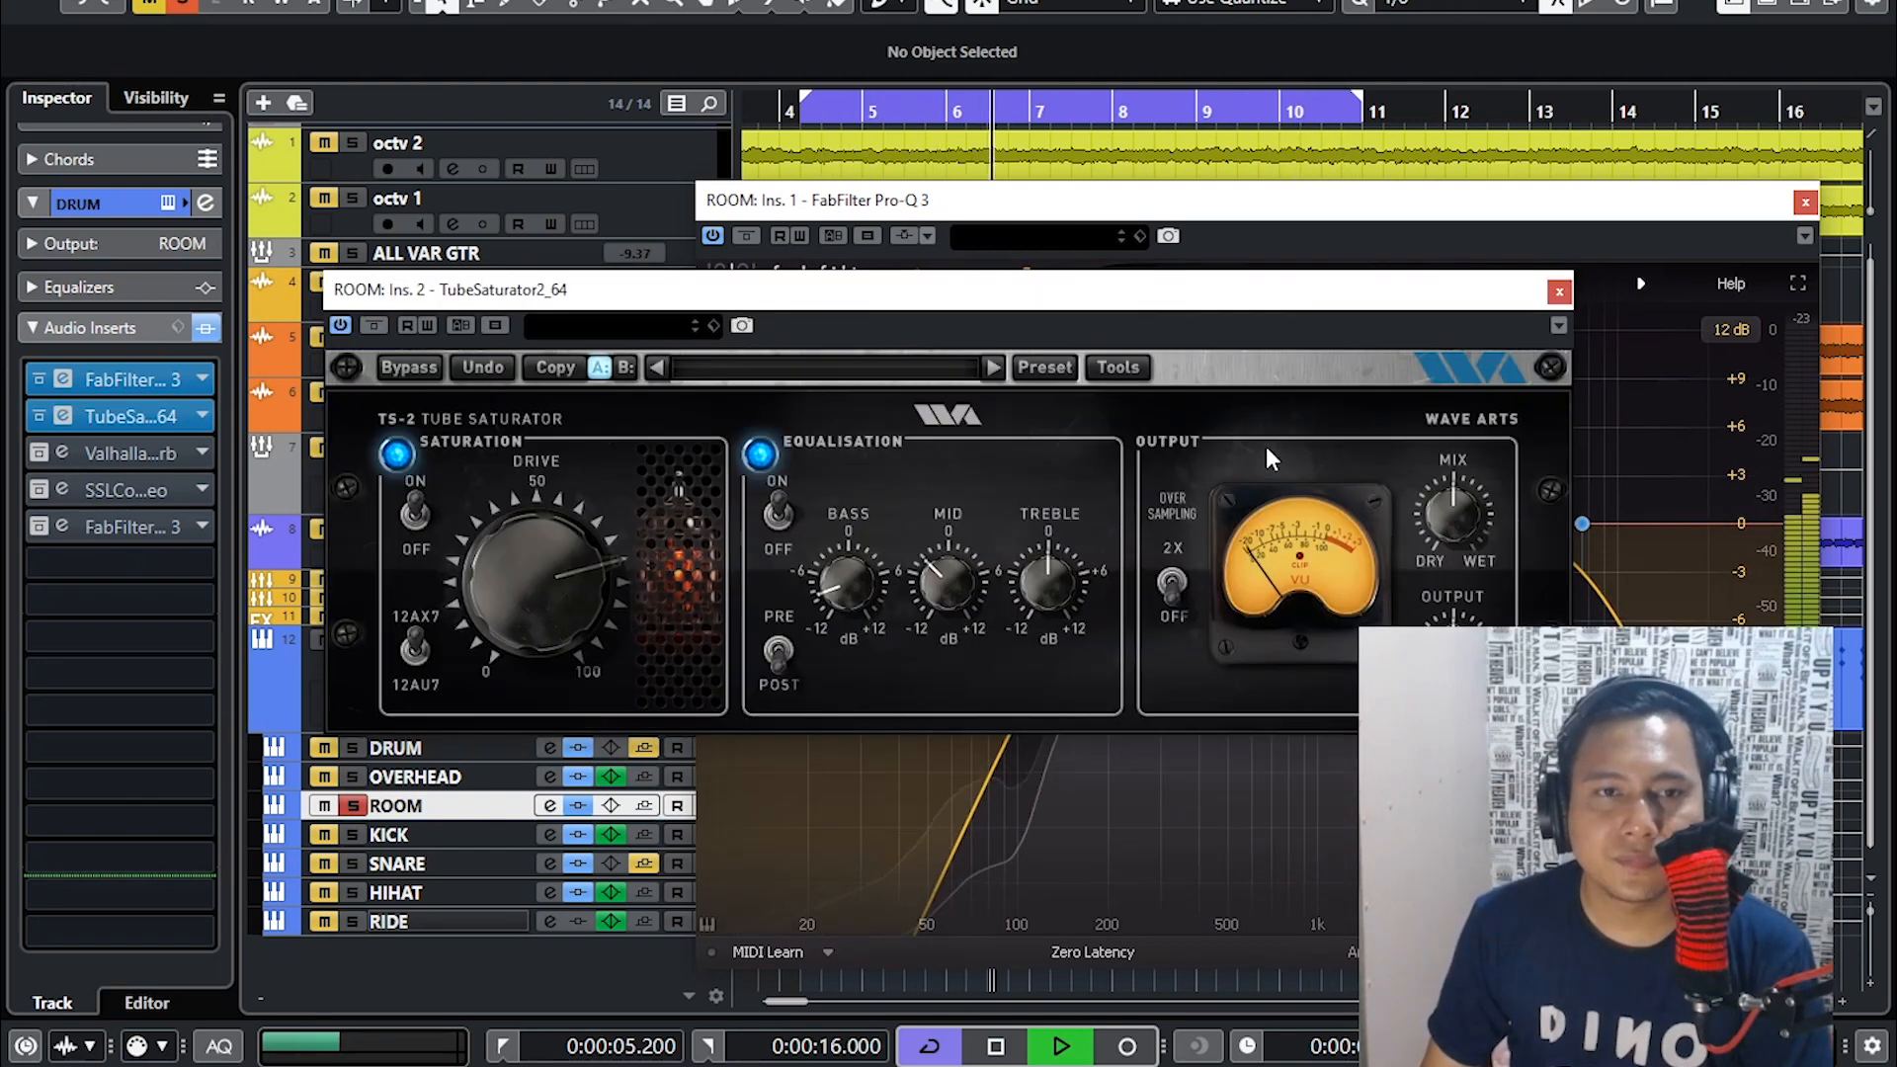
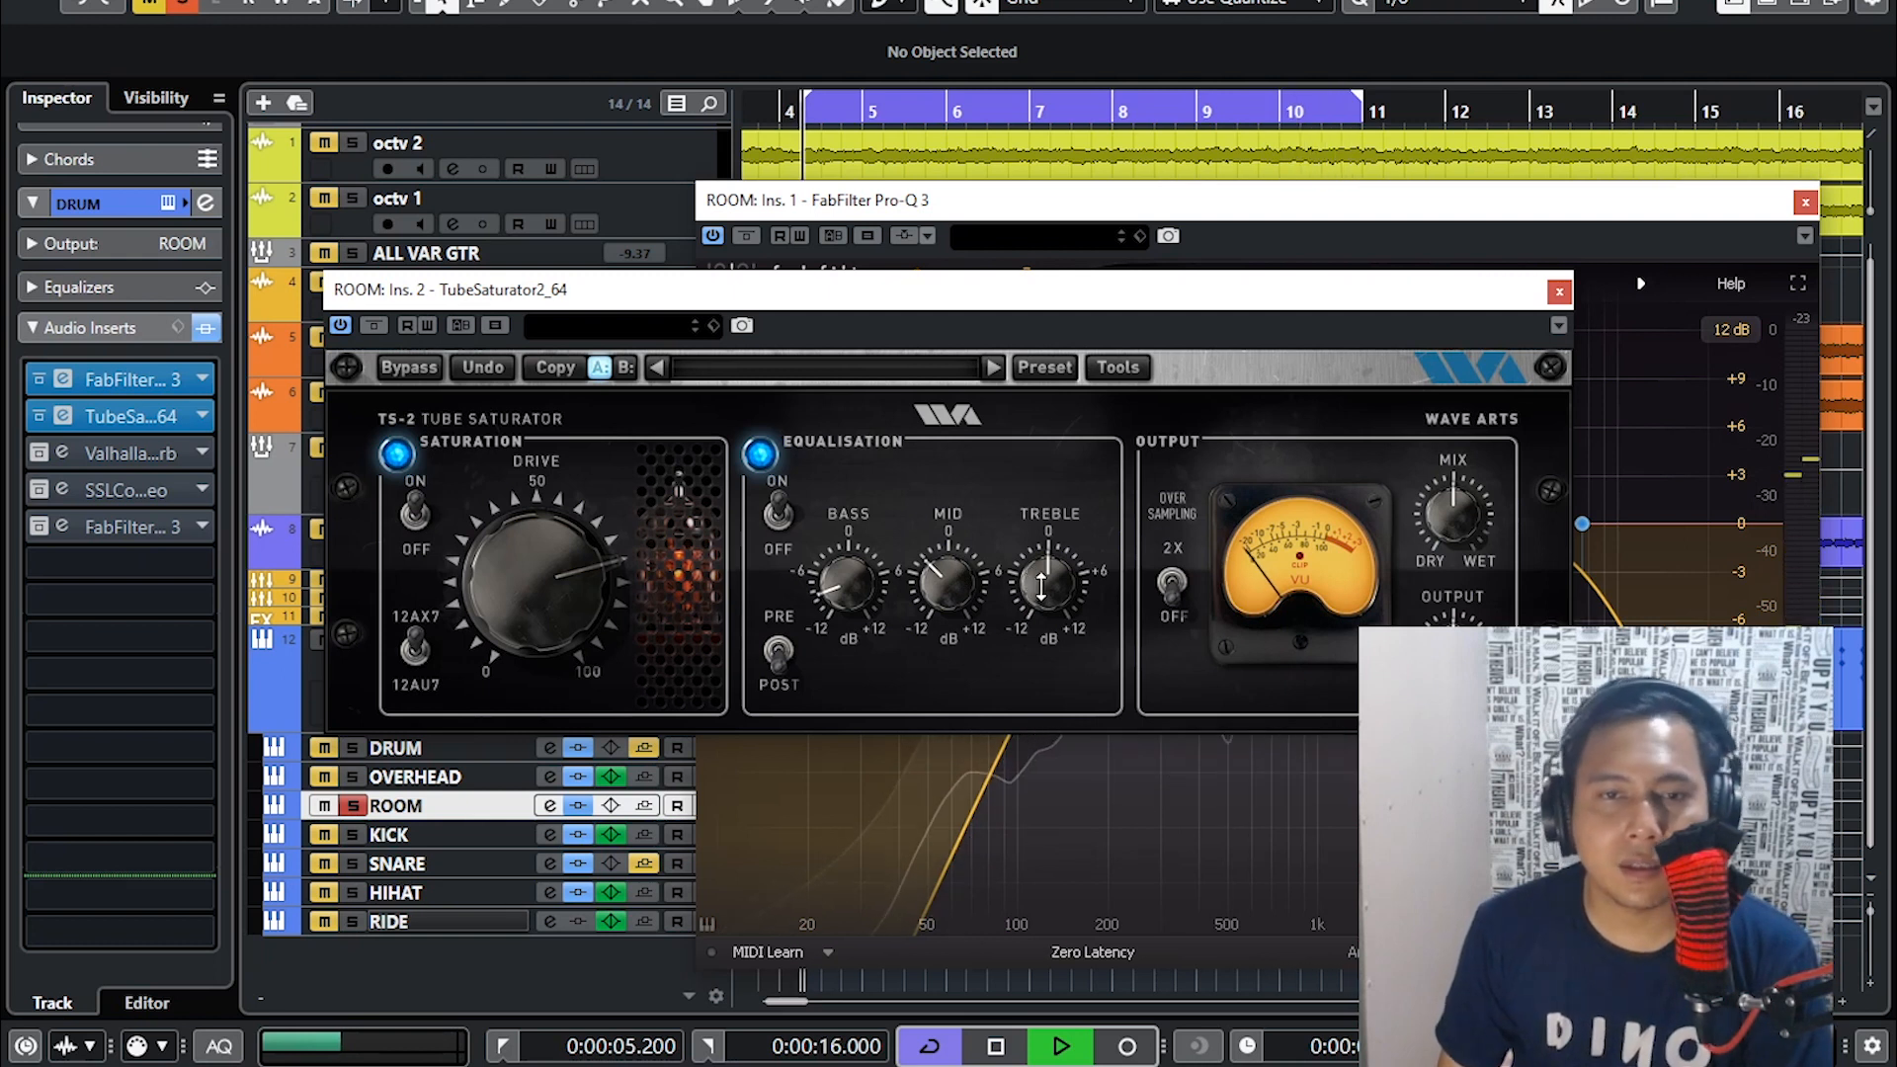
left_click(1562, 290)
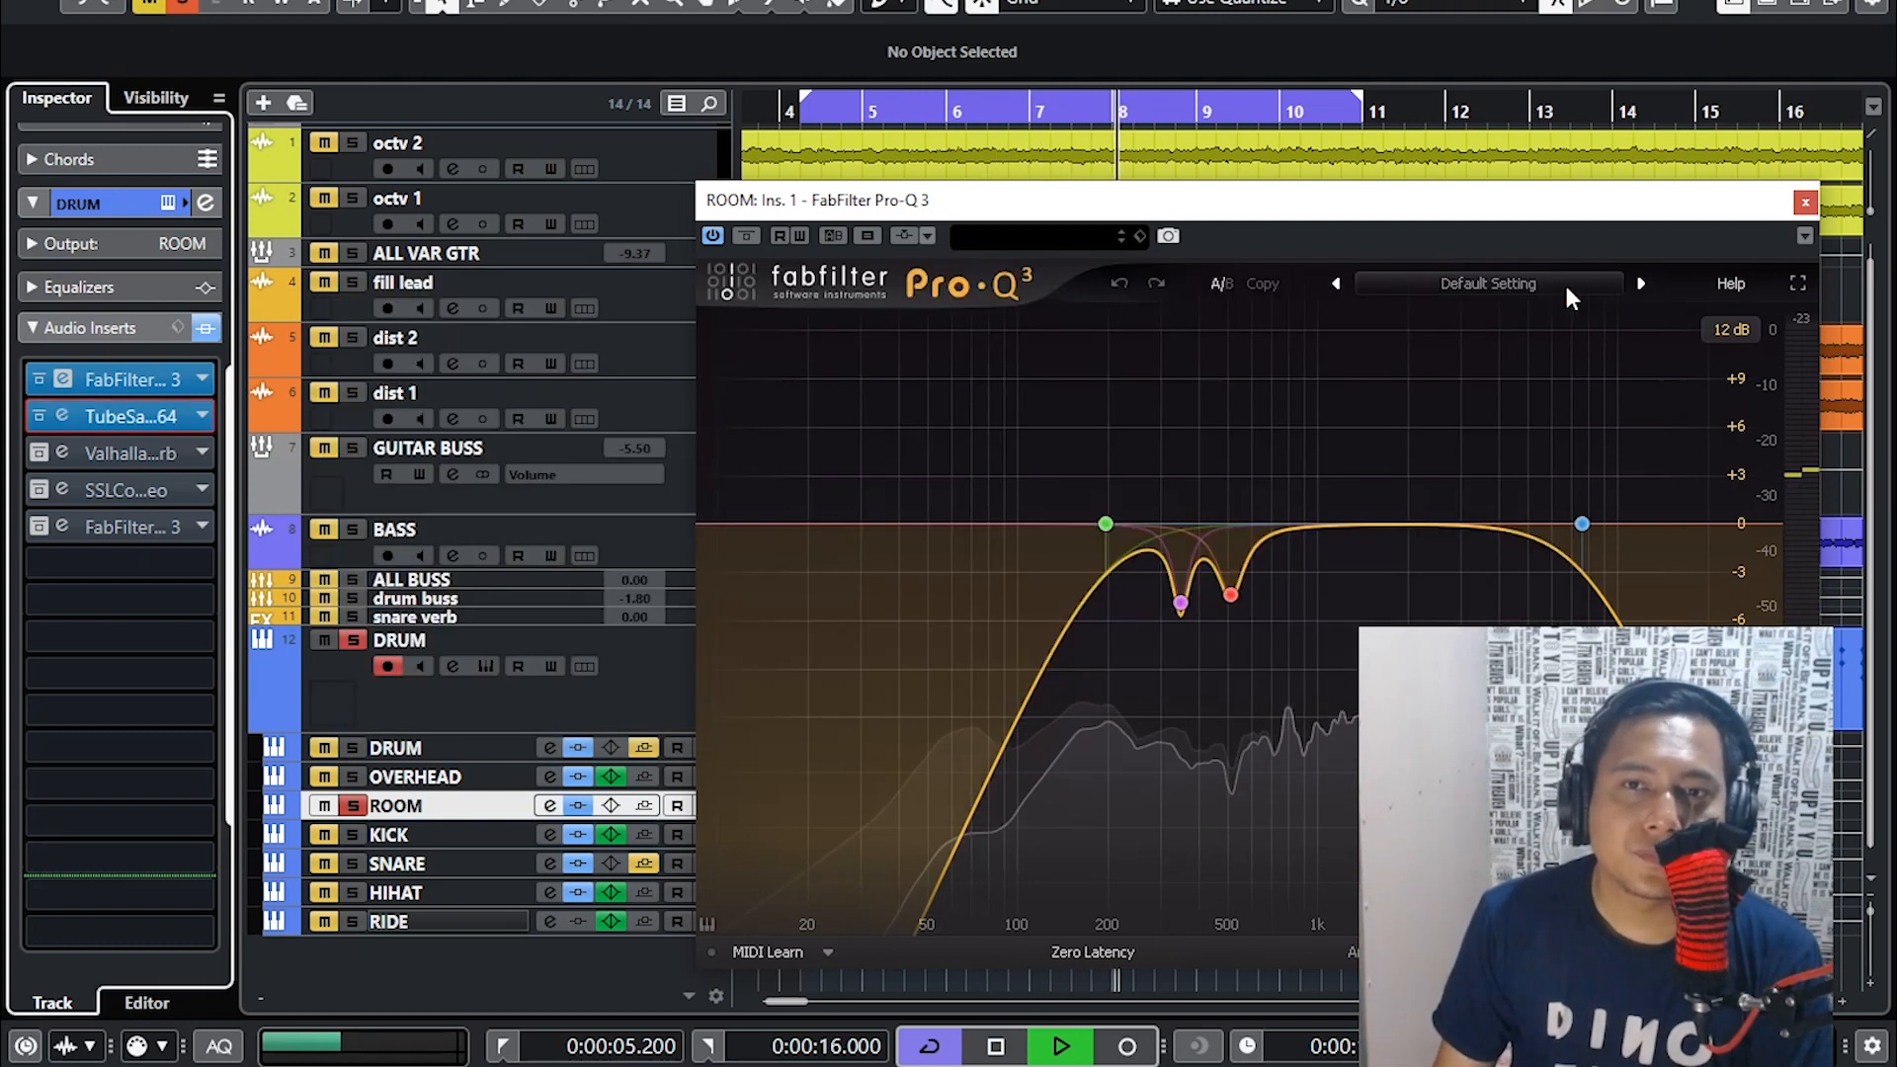
left_click(1802, 207)
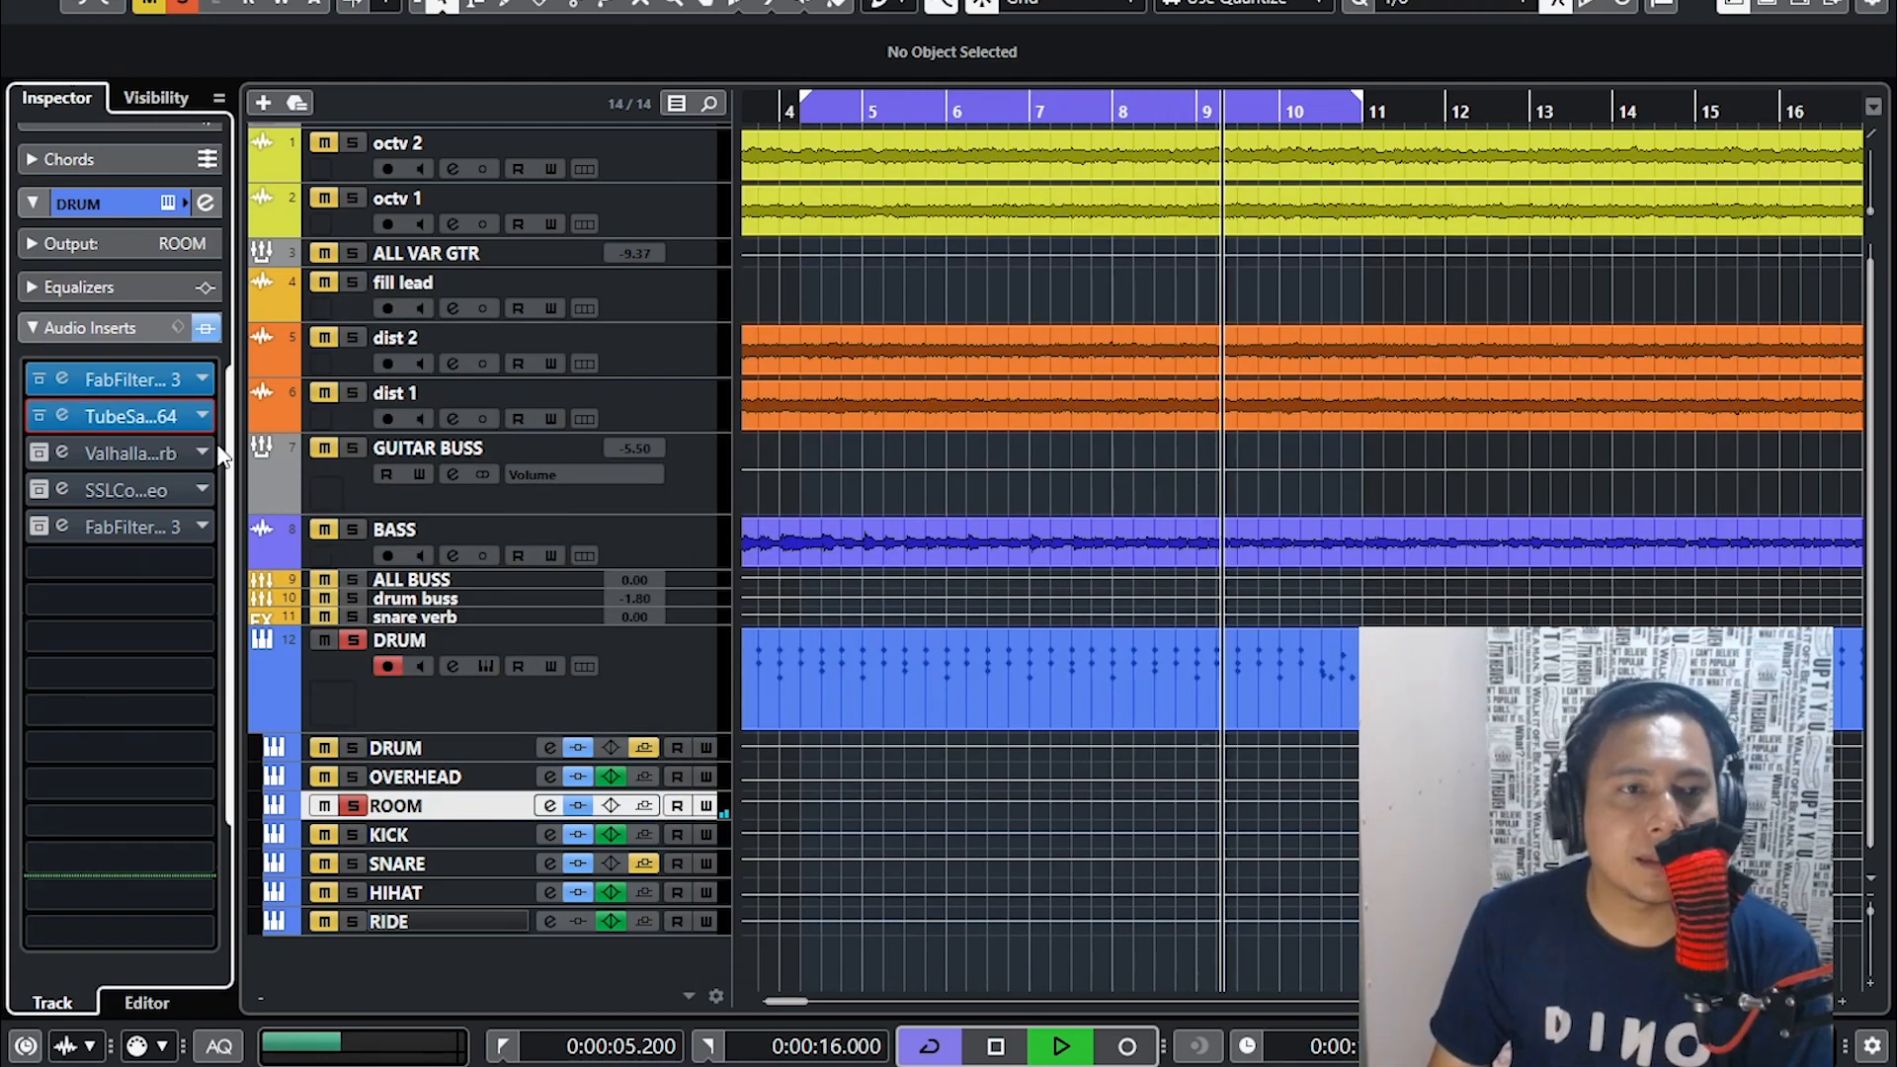
- Reactivate and view the ROOM channel's ValhallaVintageVerb and SSLComp Stereo inserts in turn, closing each window
left_click(35, 451)
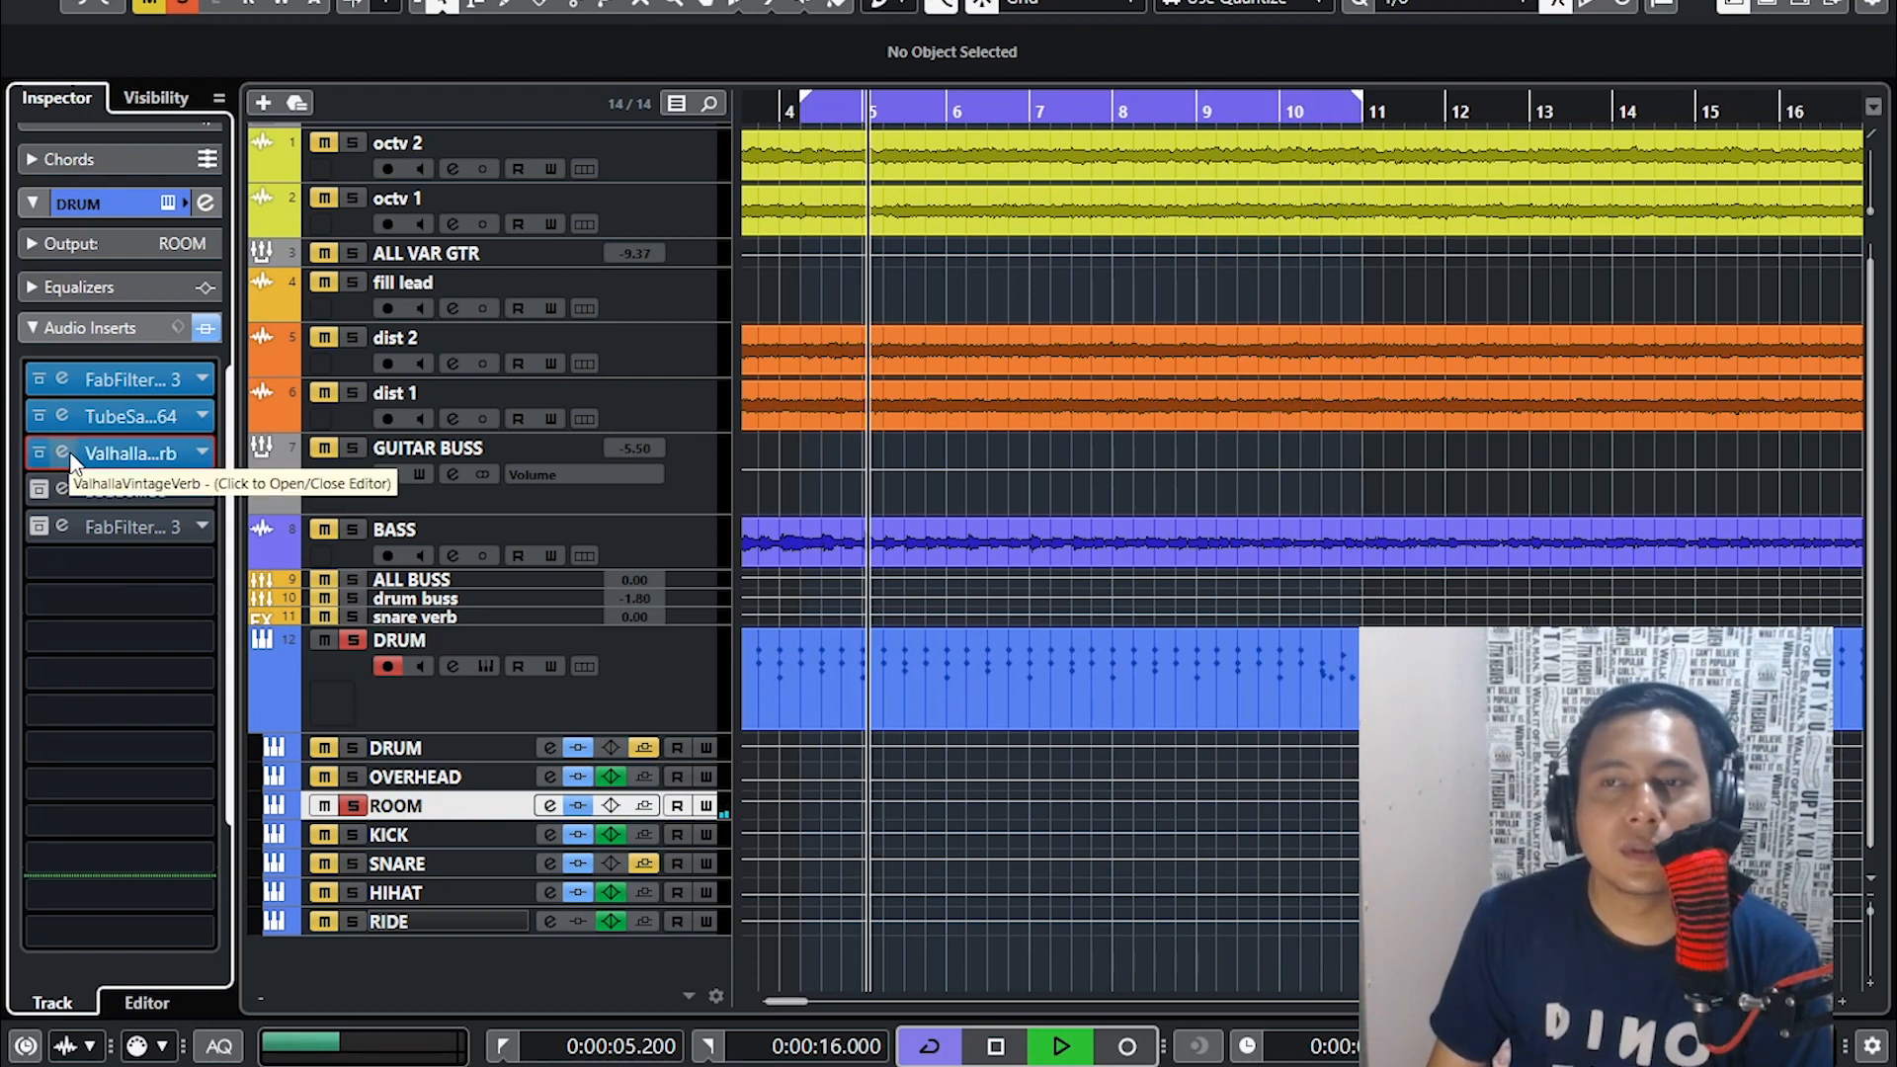
left_click(70, 454)
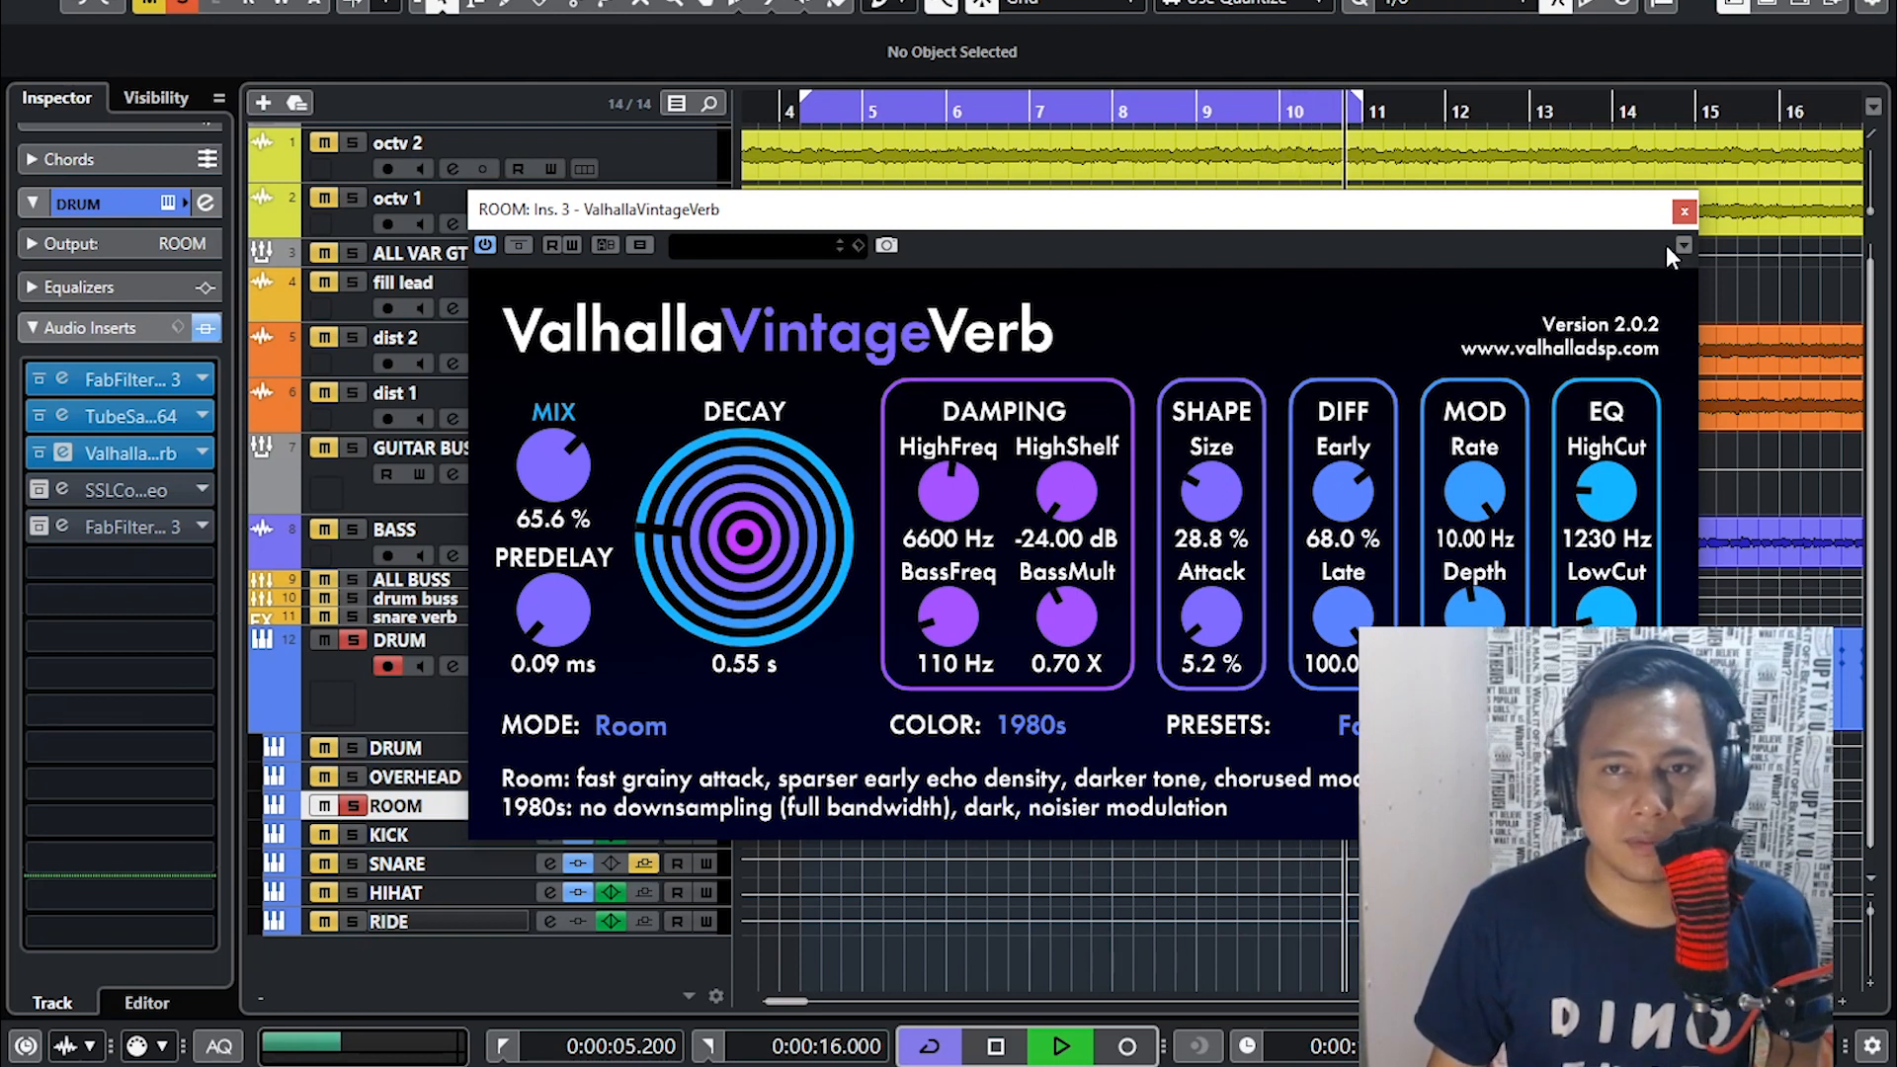
left_click(1684, 213)
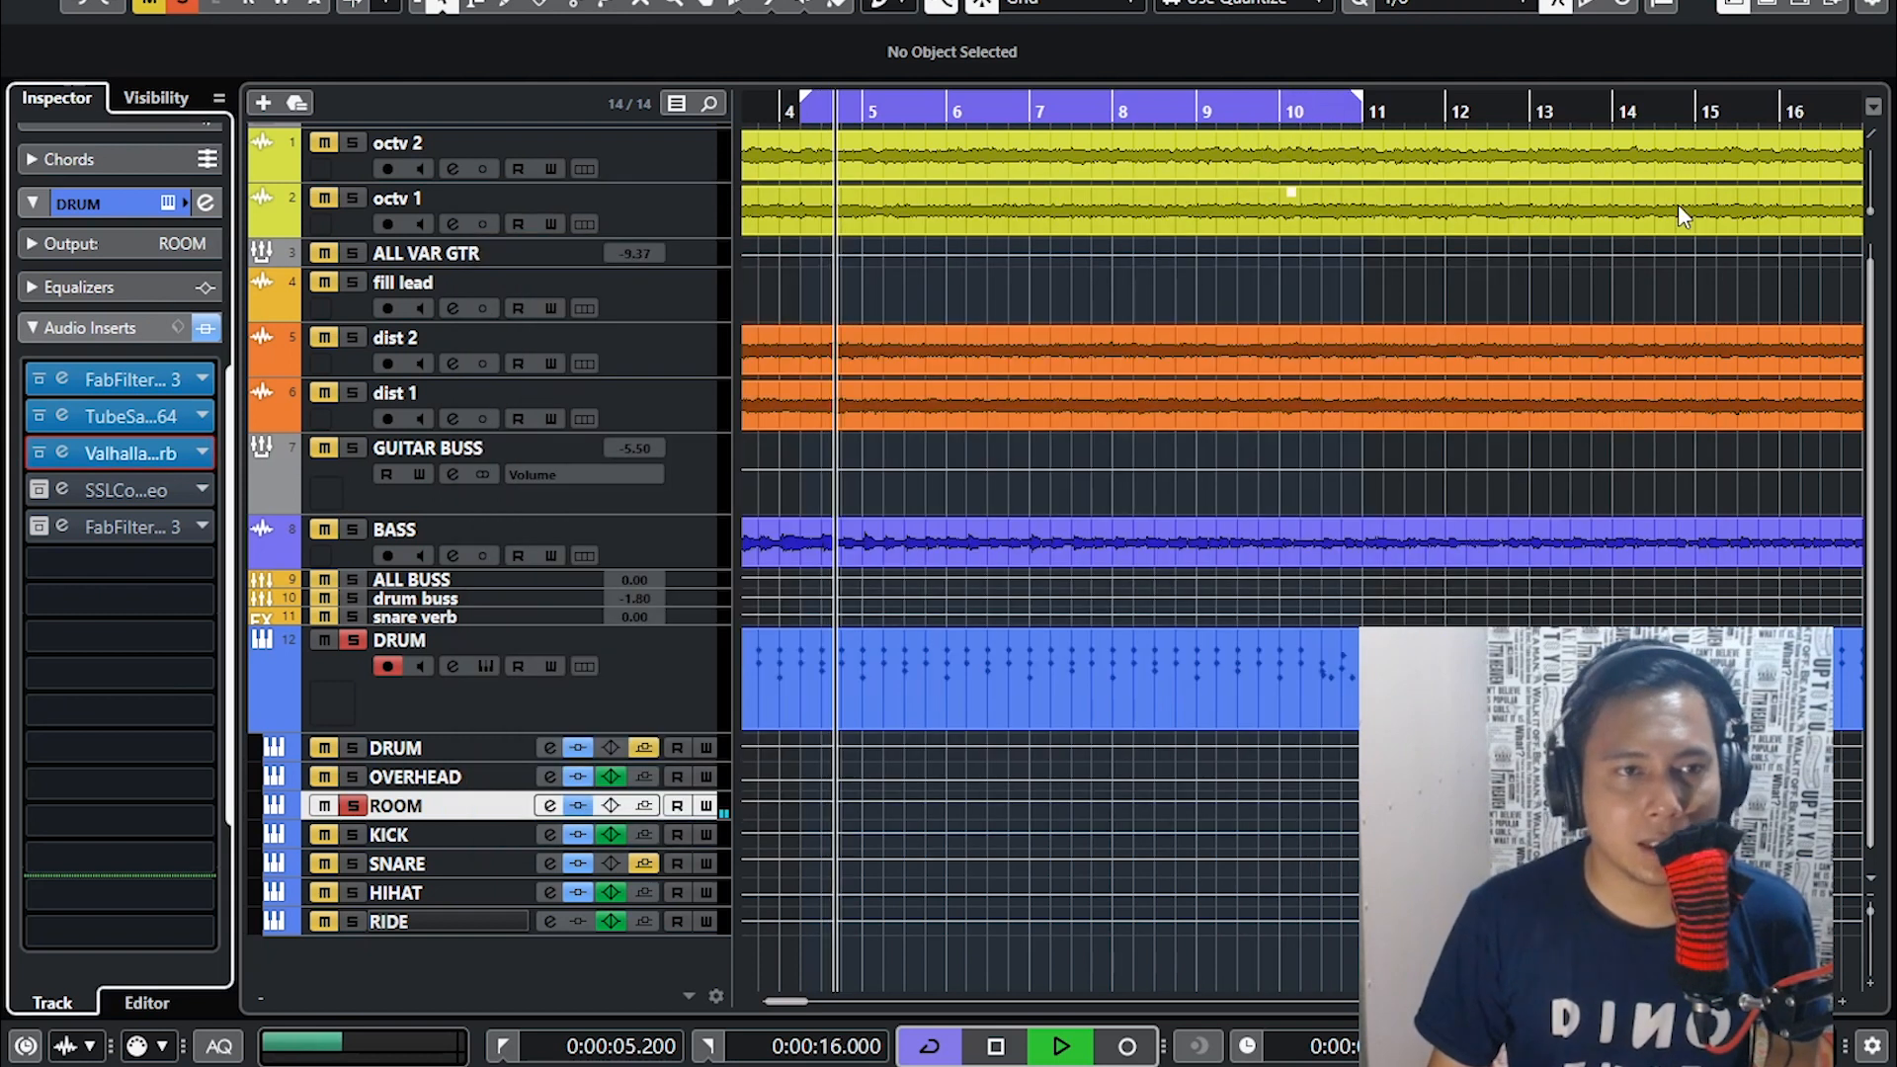
left_click(63, 490)
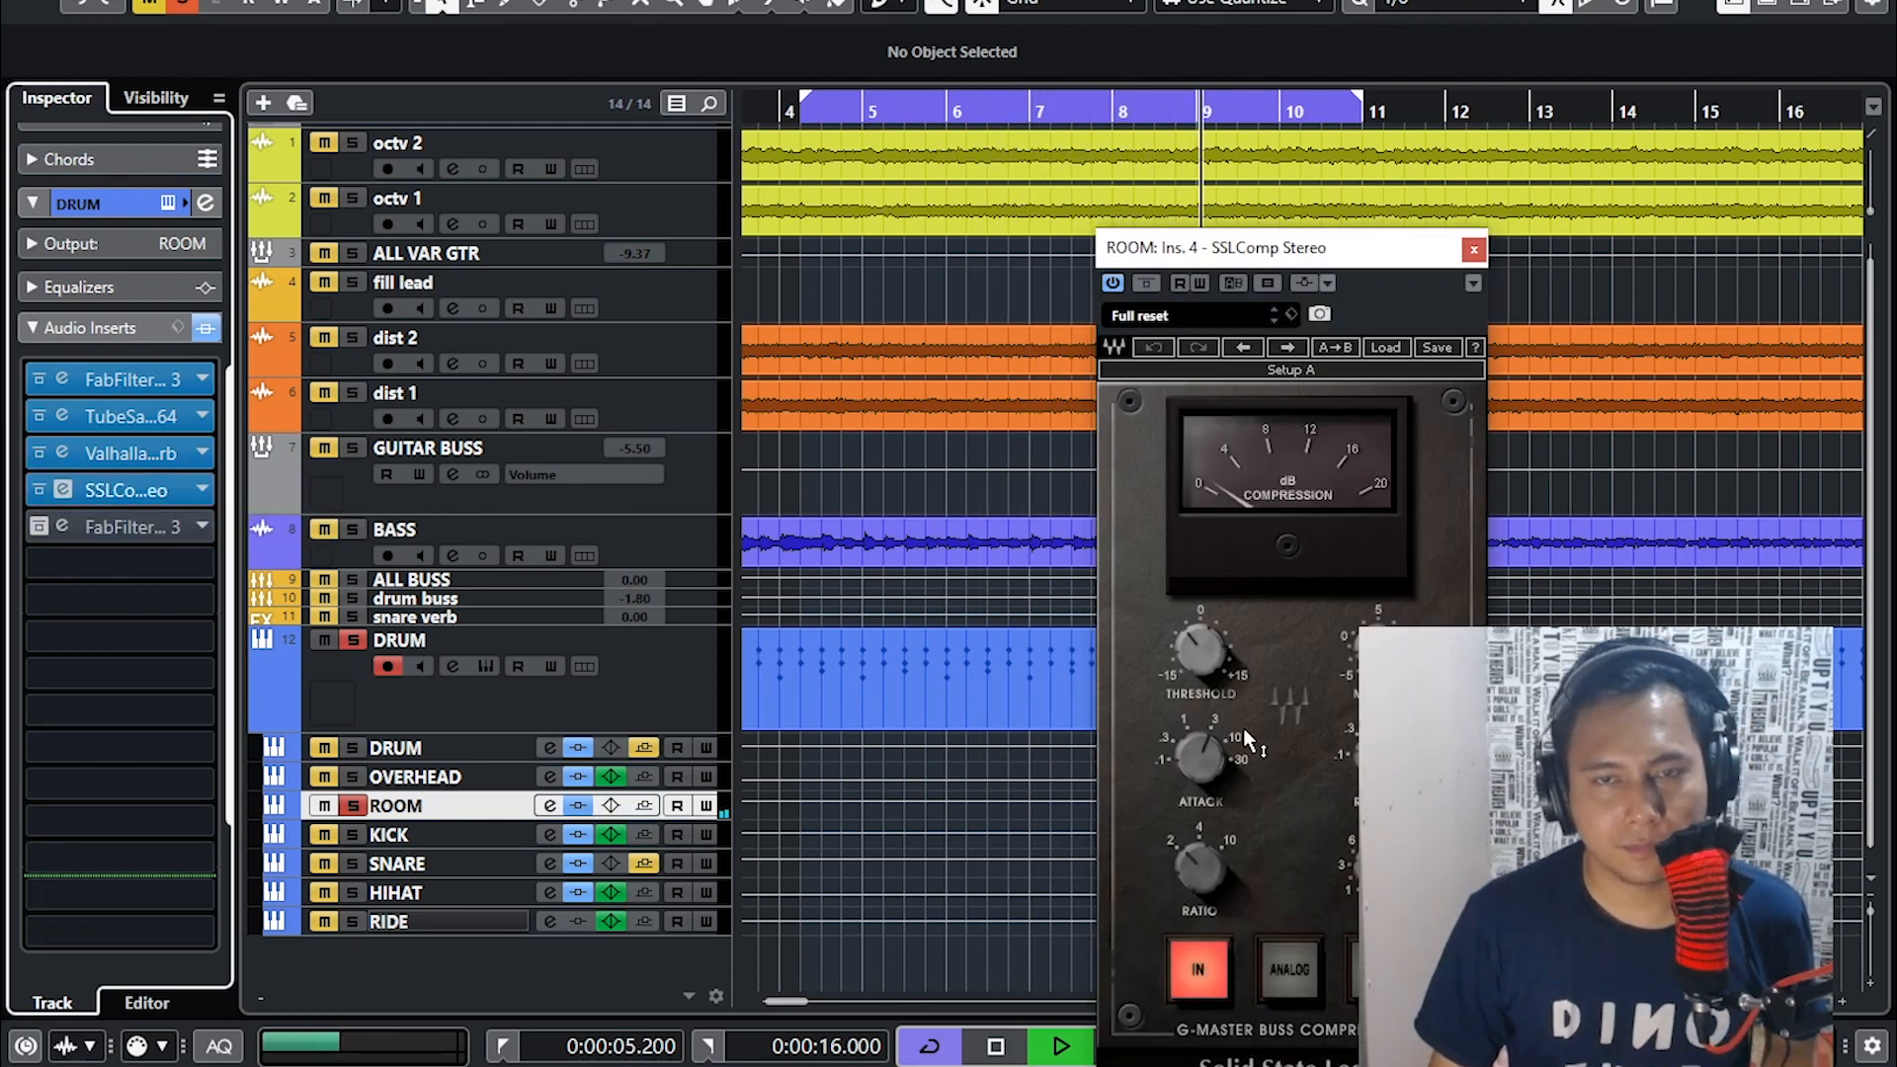
left_click(1472, 251)
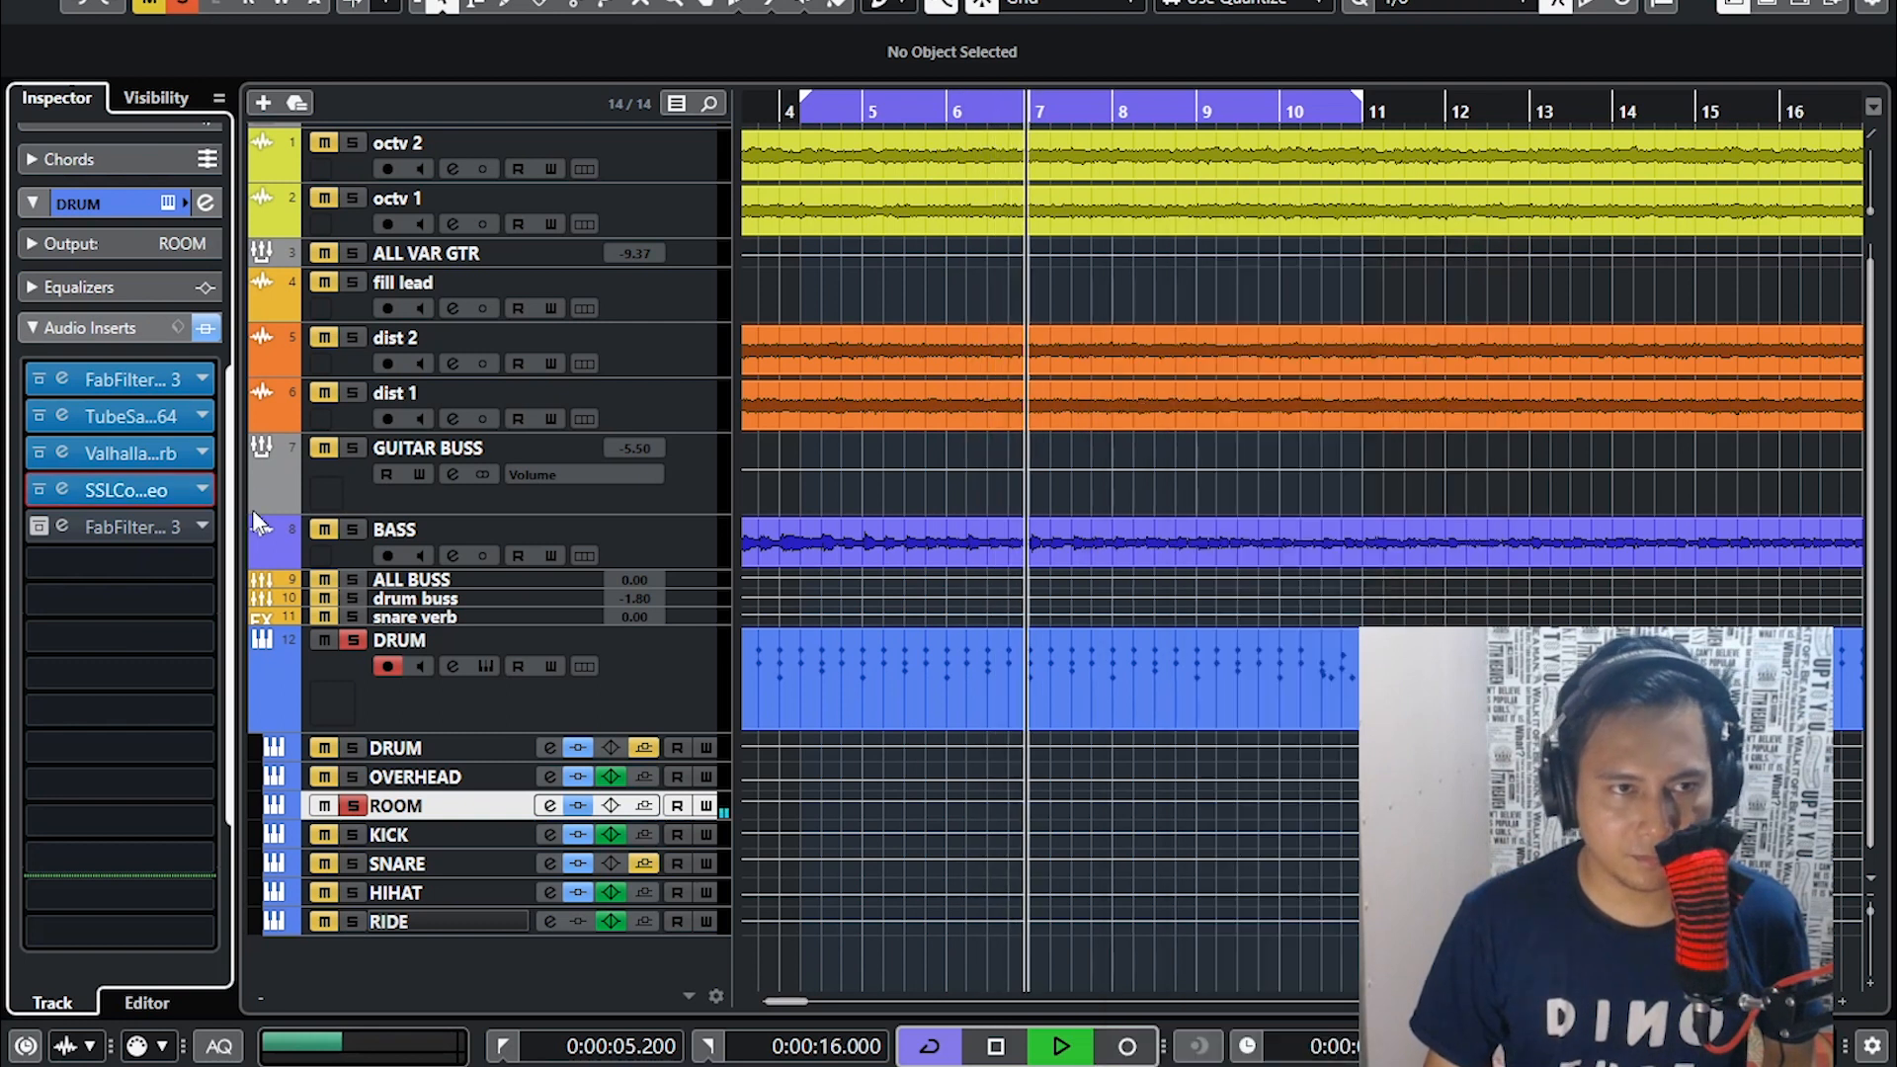
- Reactivate and open the ROOM channel's fifth insert, FabFilter Pro-Q 3, and move its window clear of the track list
left_click(39, 527)
left_click(64, 526)
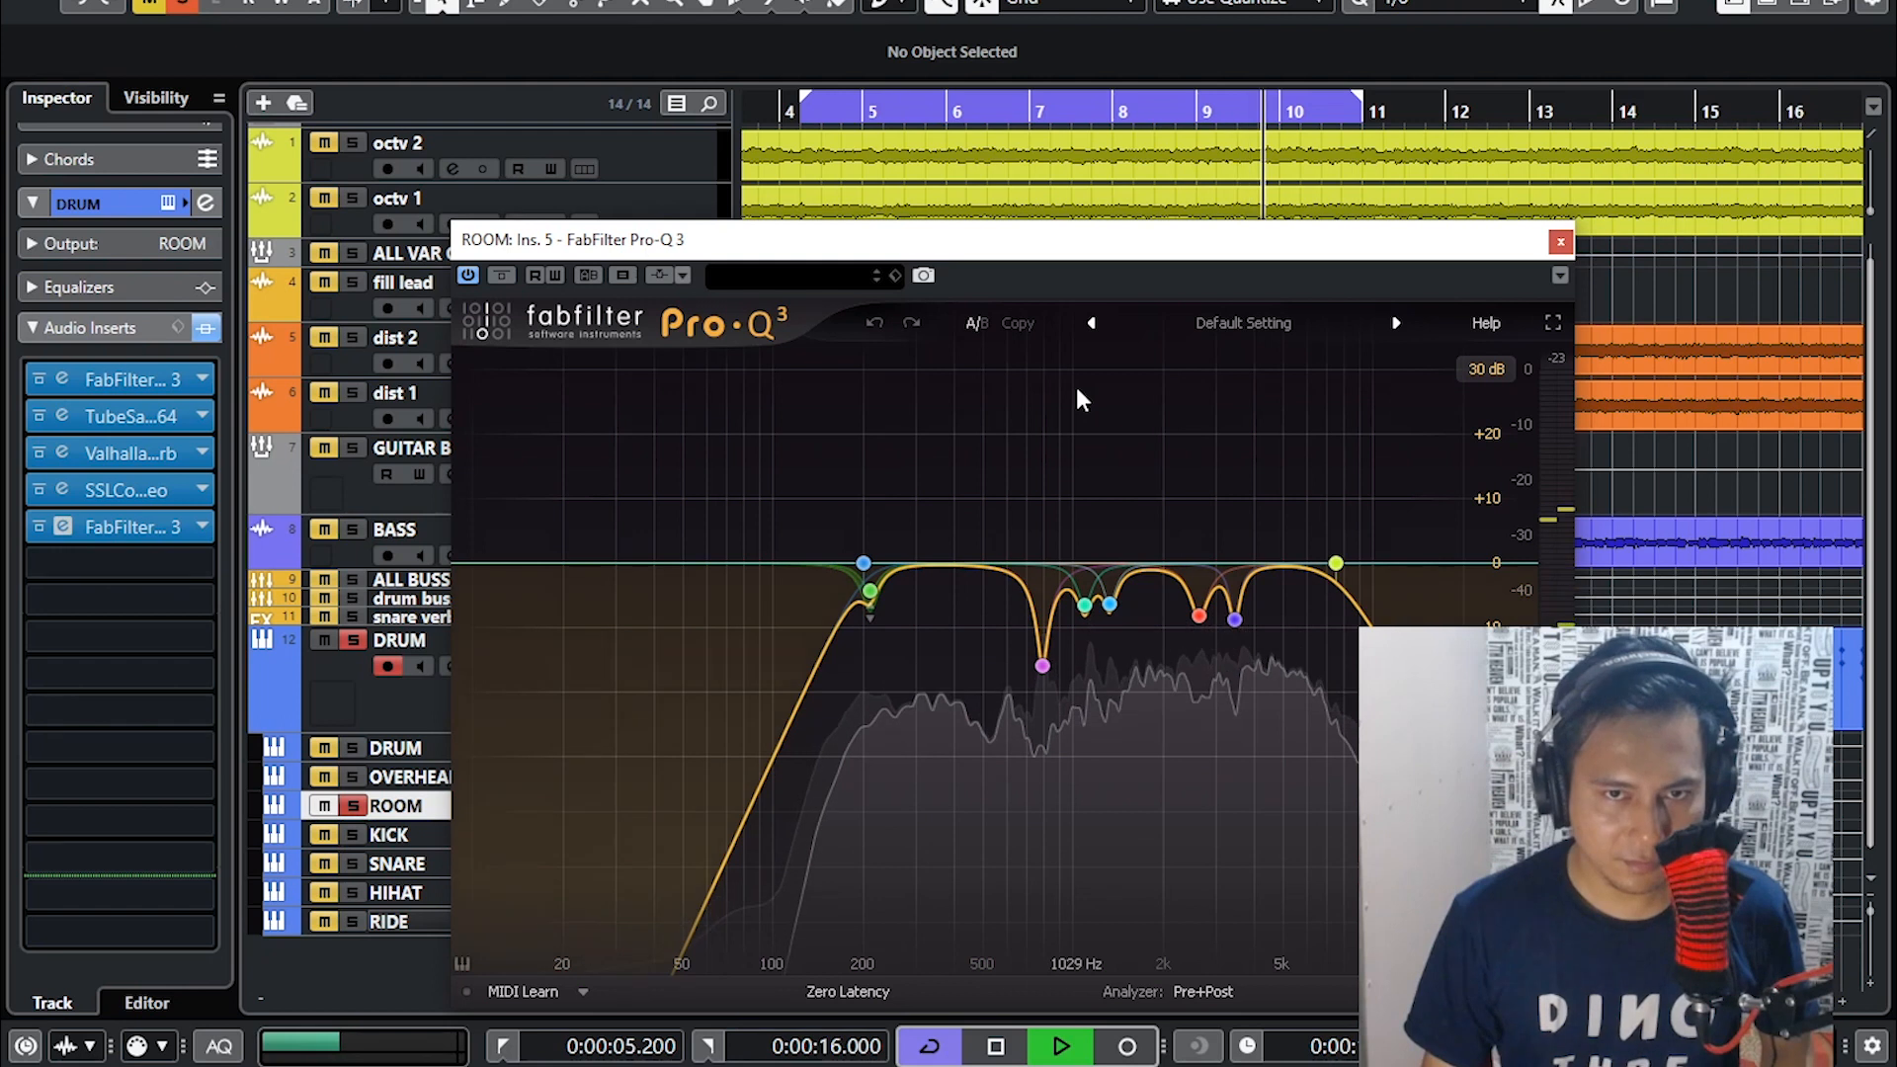
left_click_drag(1039, 239, 1371, 137)
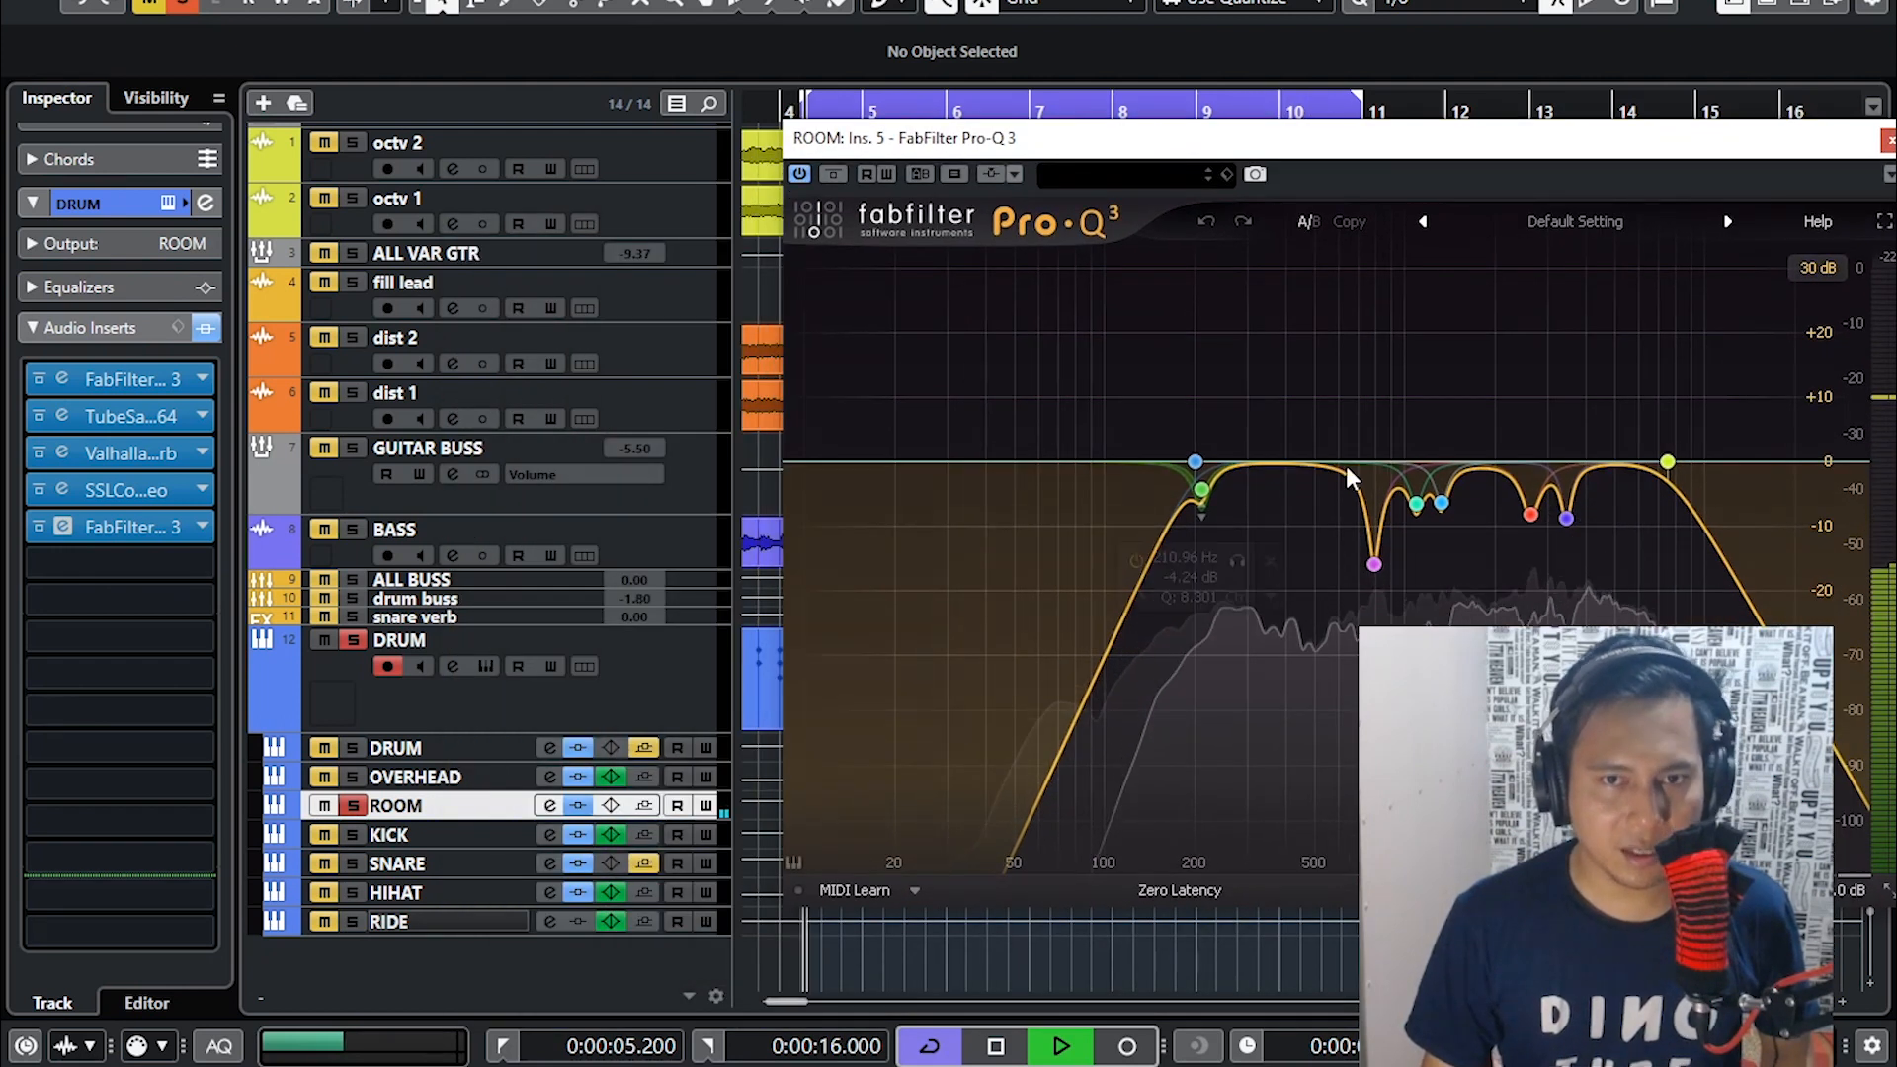
- Solo SNARE together with ROOM and compare the sound with ROOM's fifth insert bypassed and active, leaving it active
left_click(359, 865)
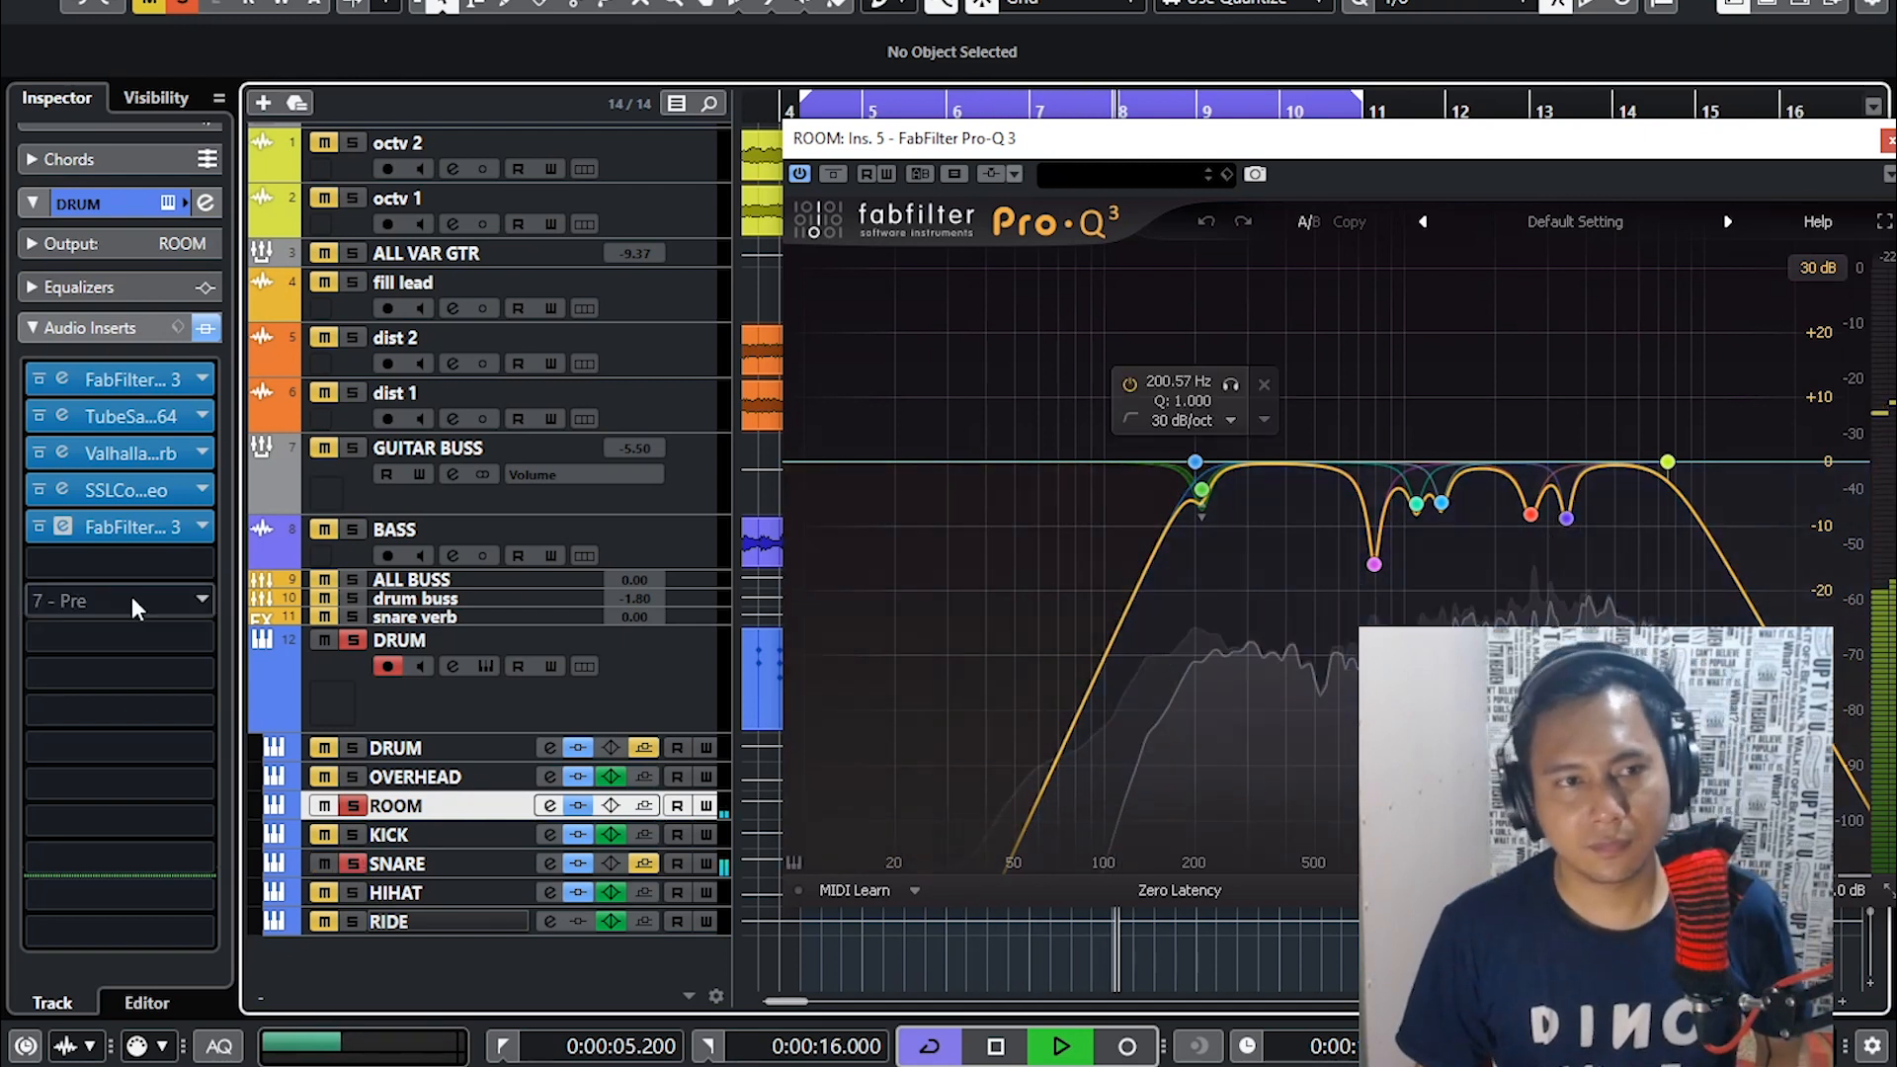
left_click(34, 529)
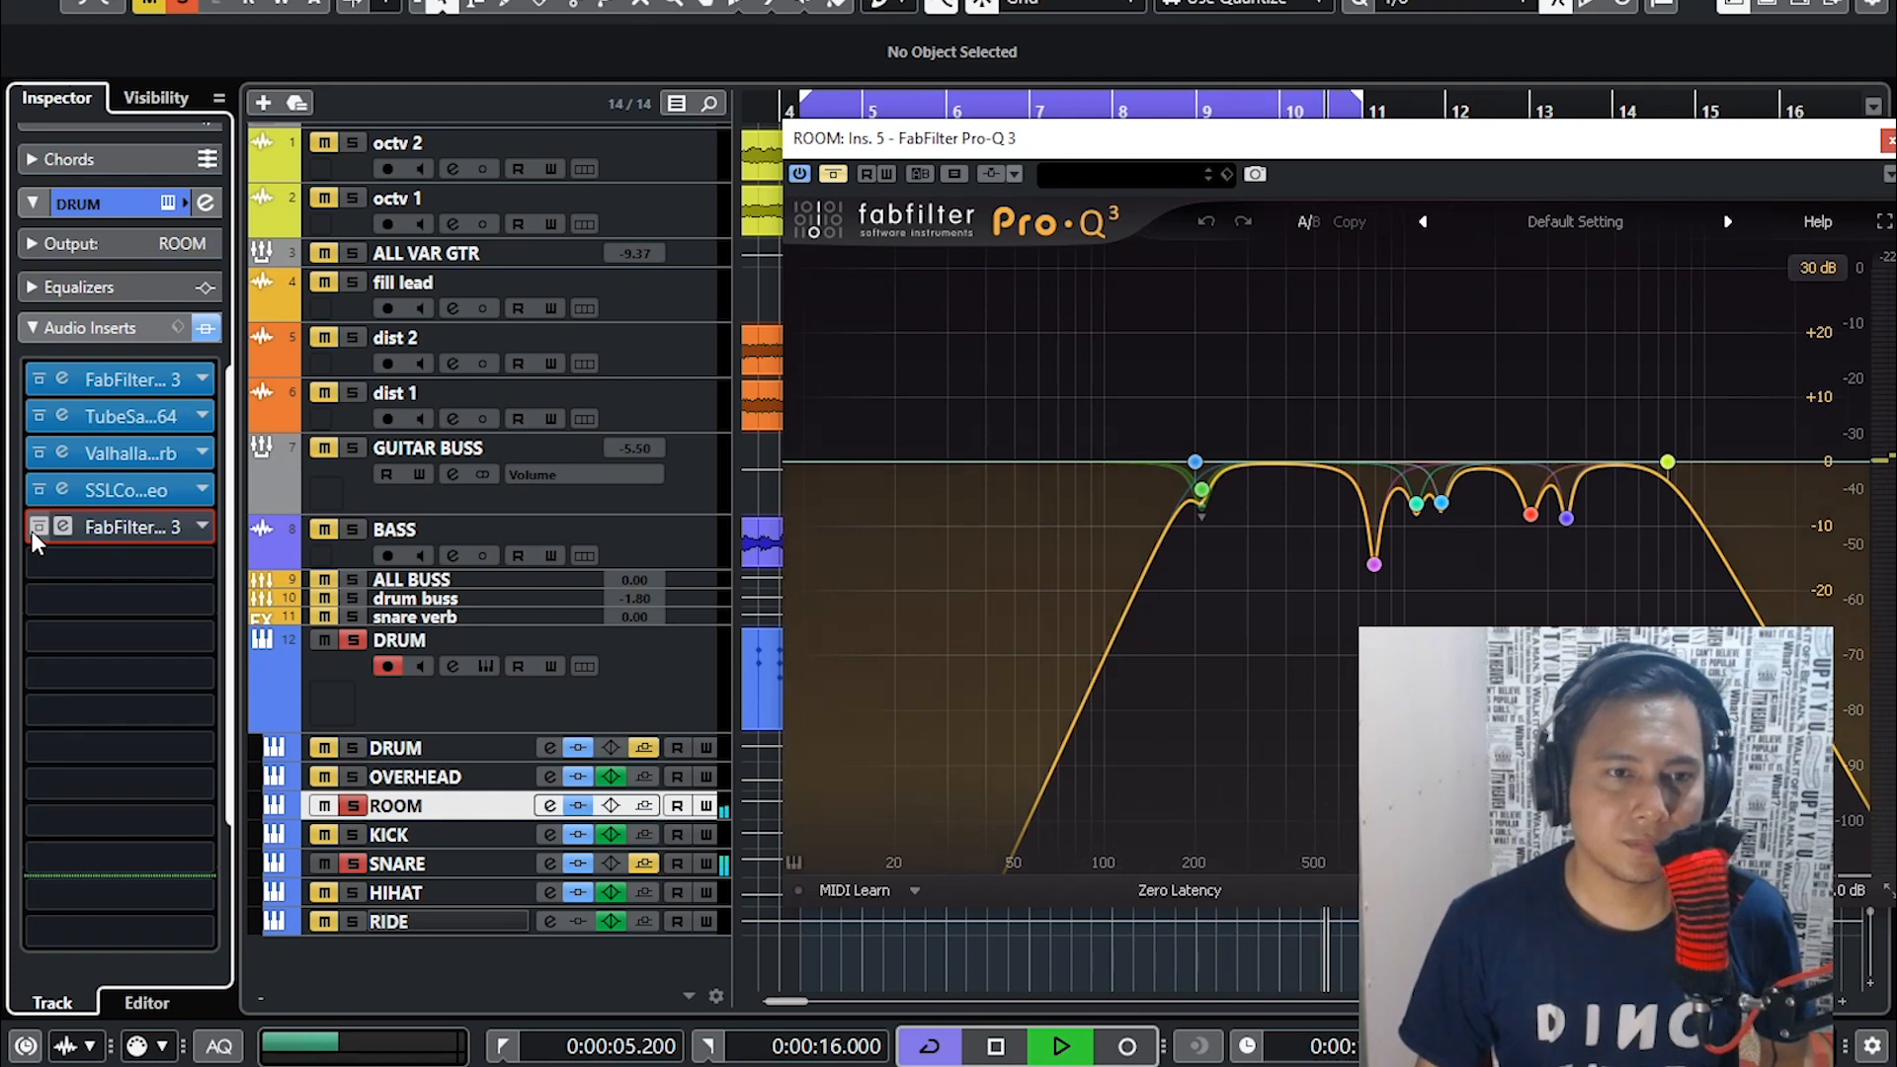
left_click(33, 529)
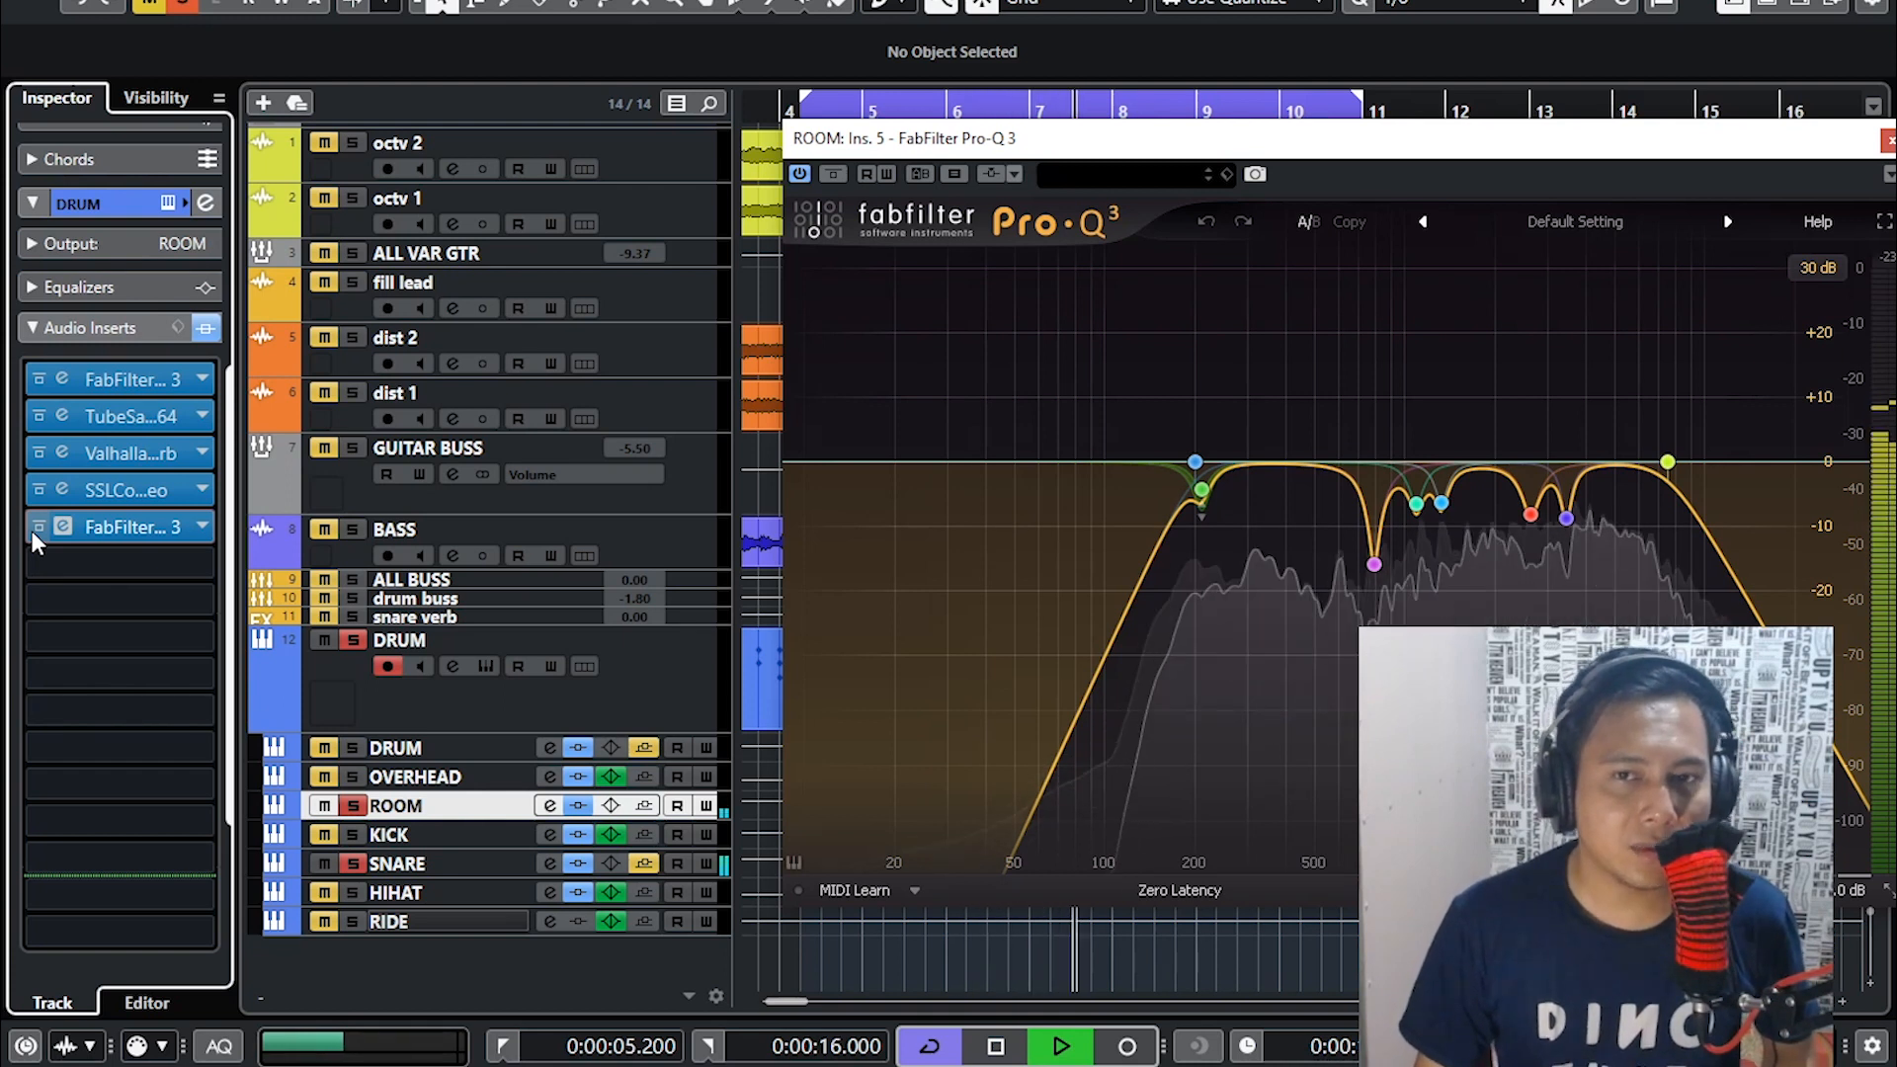
left_click(31, 531)
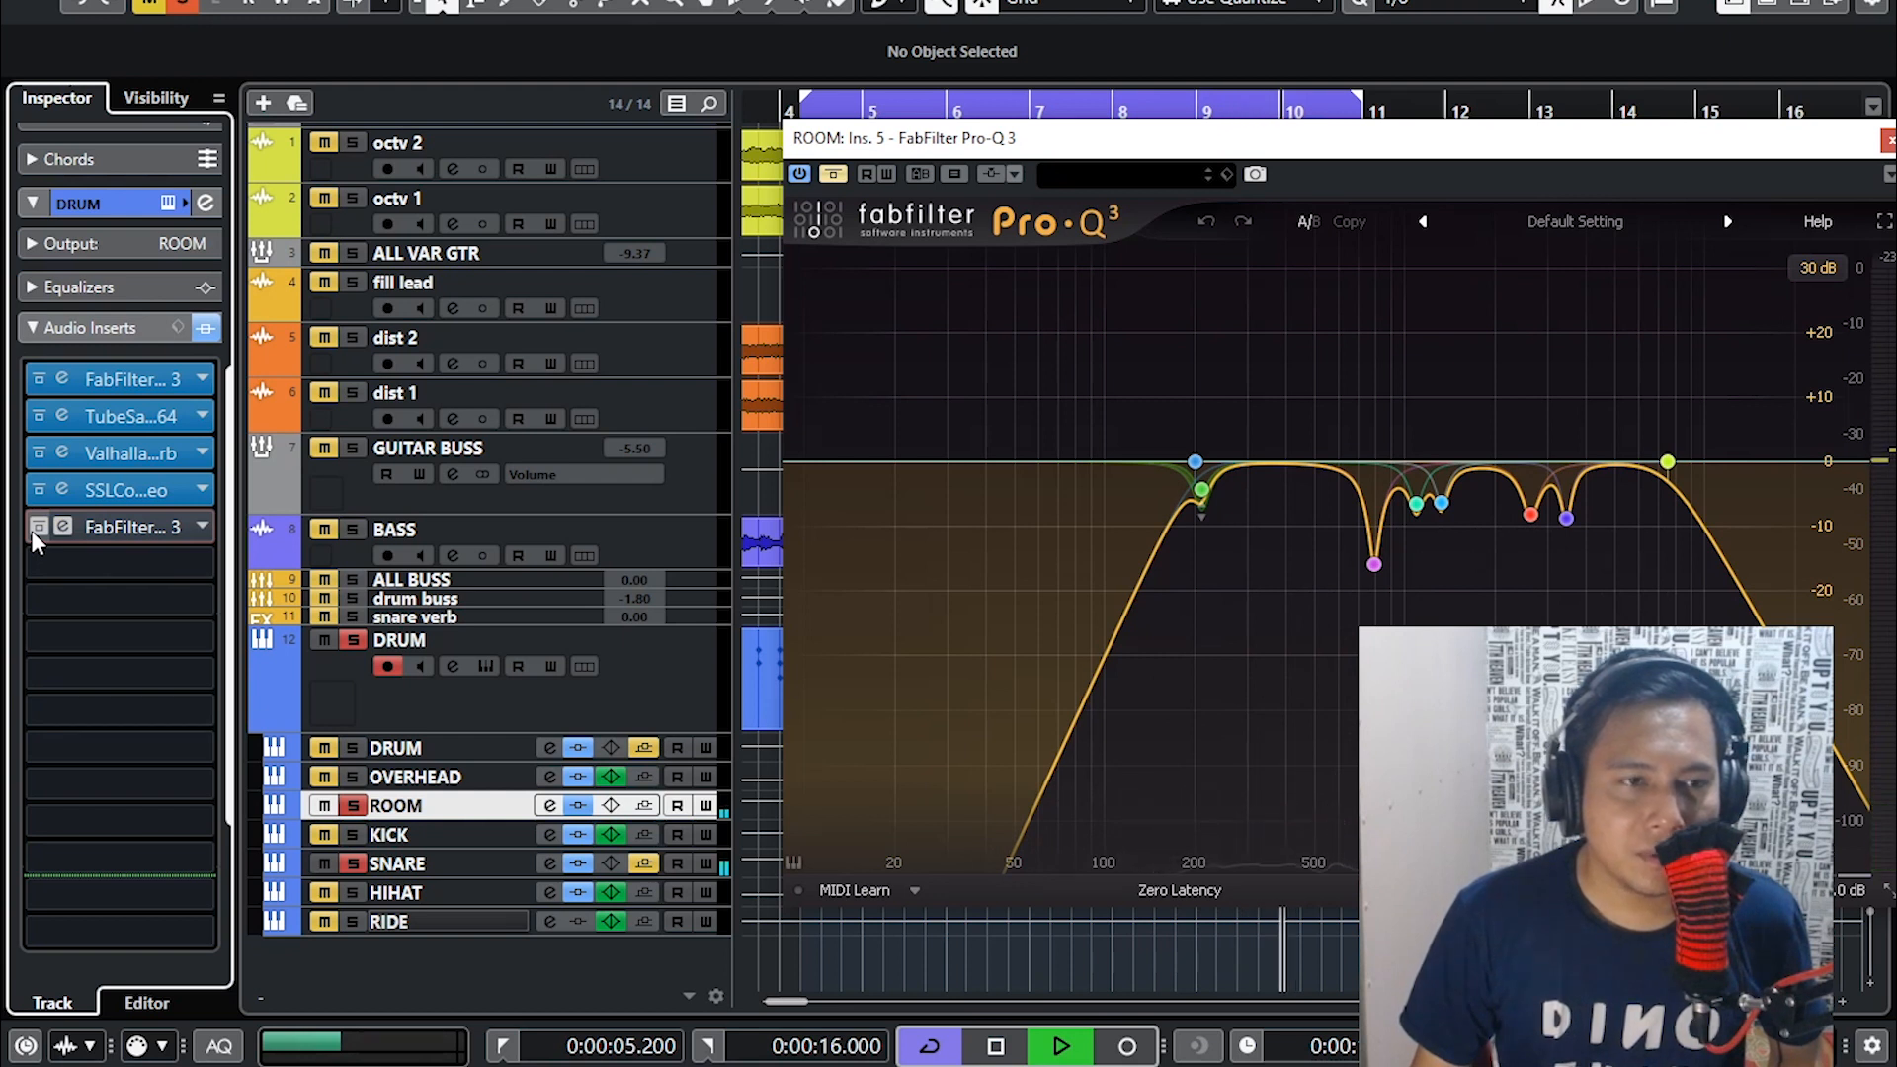
left_click(32, 531)
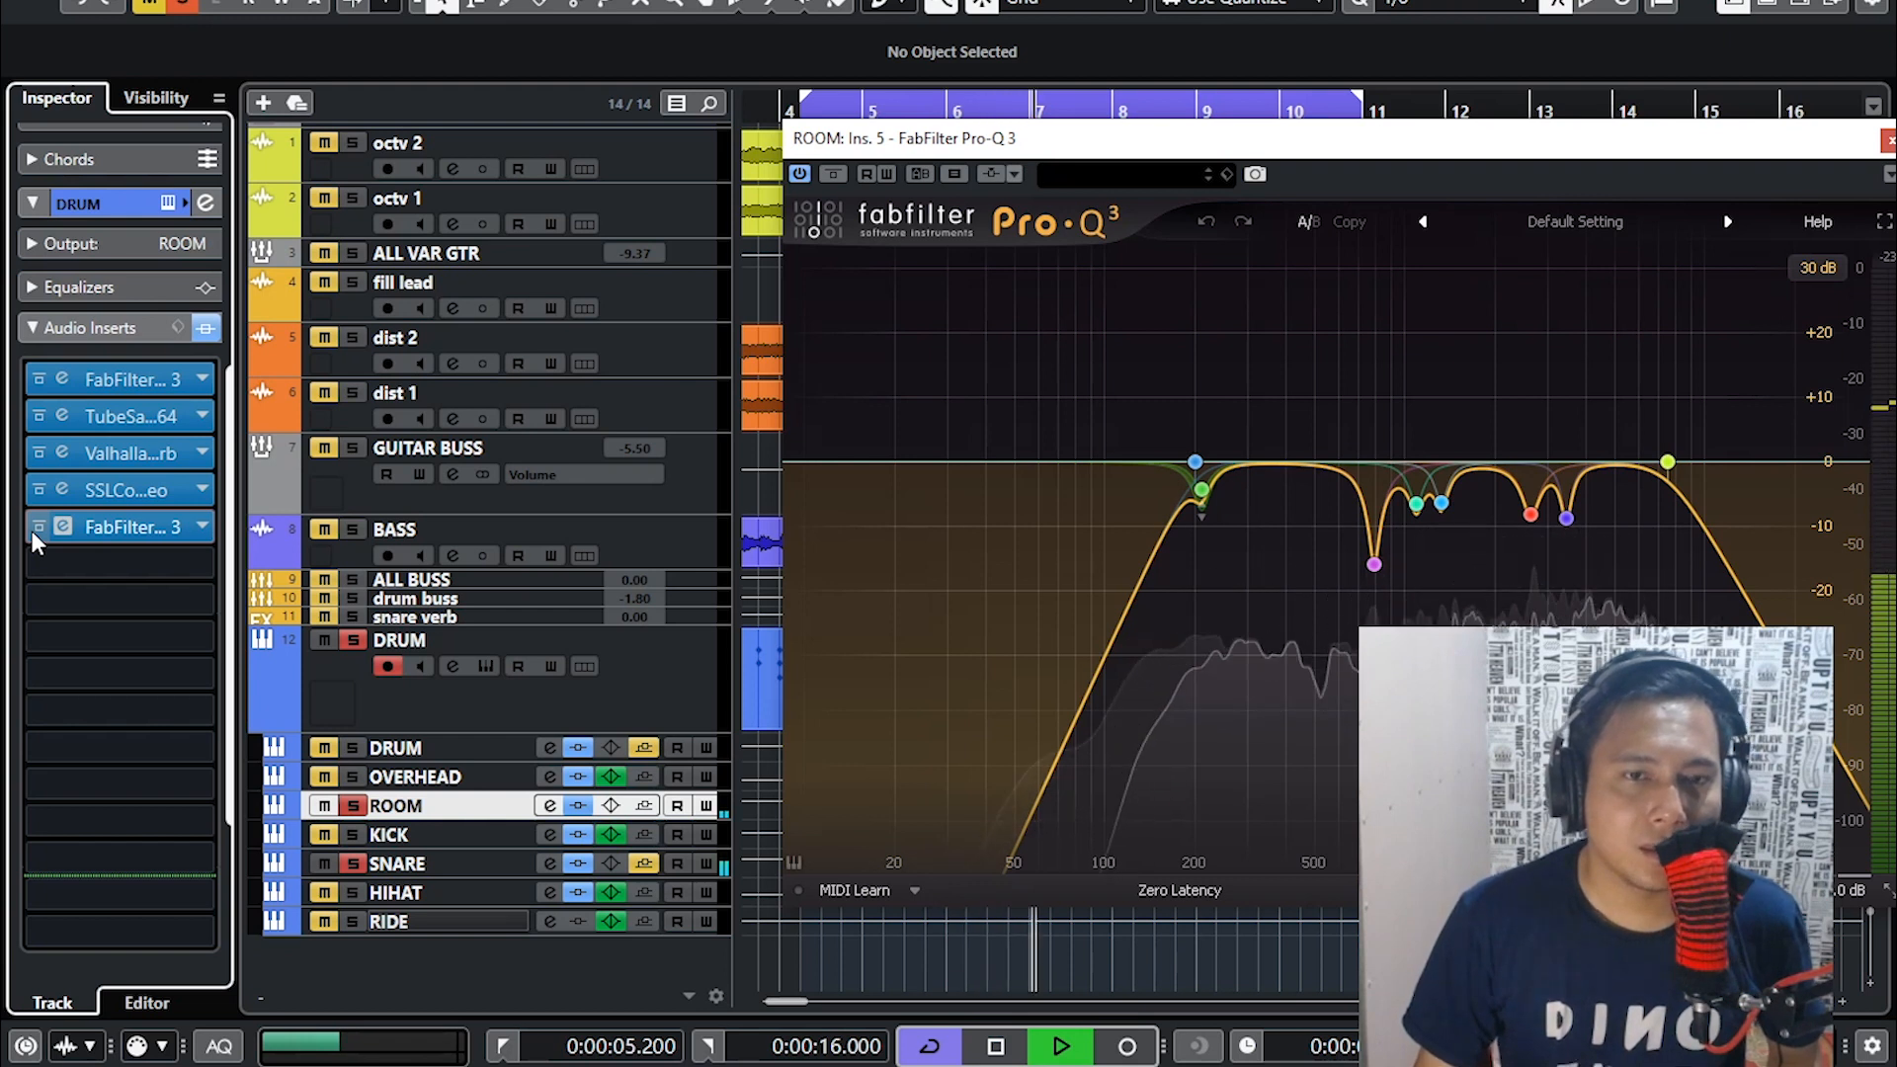
- Compare the soloed ROOM and SNARE sound with ROOM's fifth insert bypassed and active, leave it active, and close its window
left_click(32, 530)
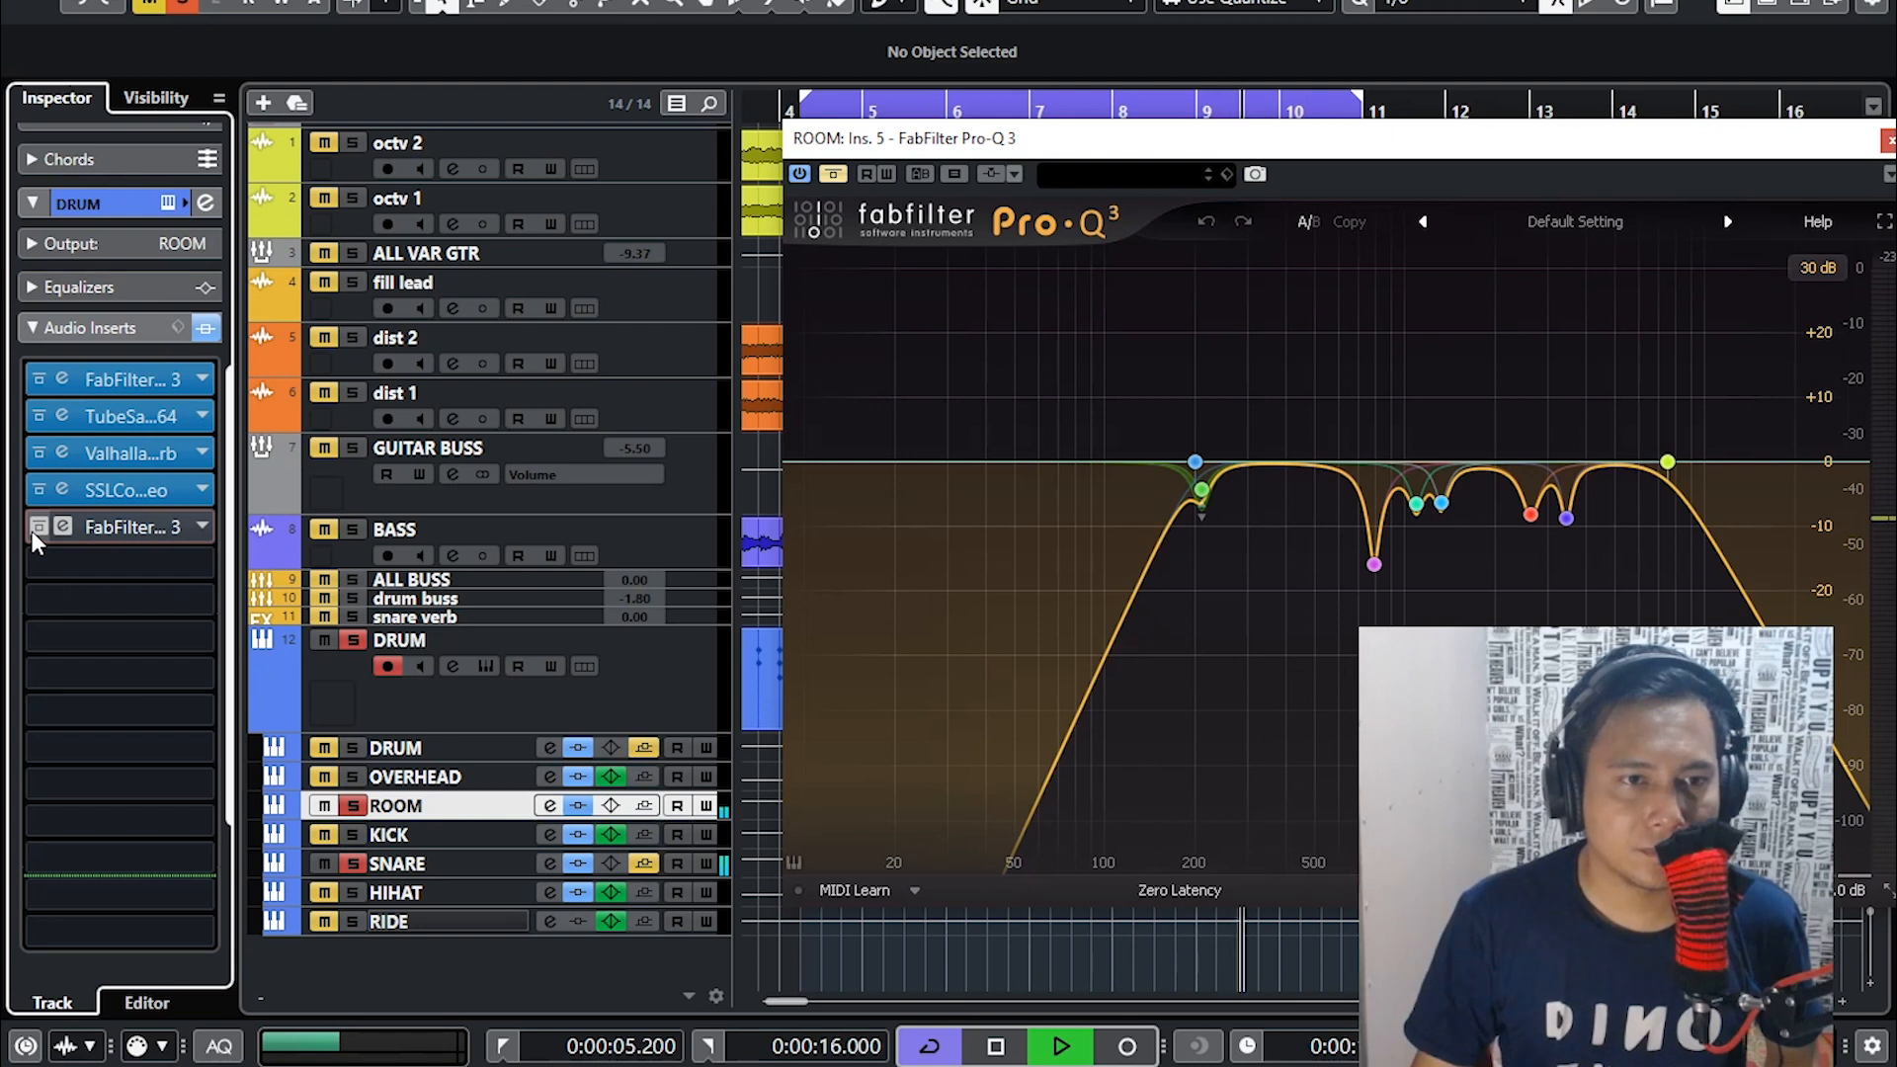
left_click(33, 532)
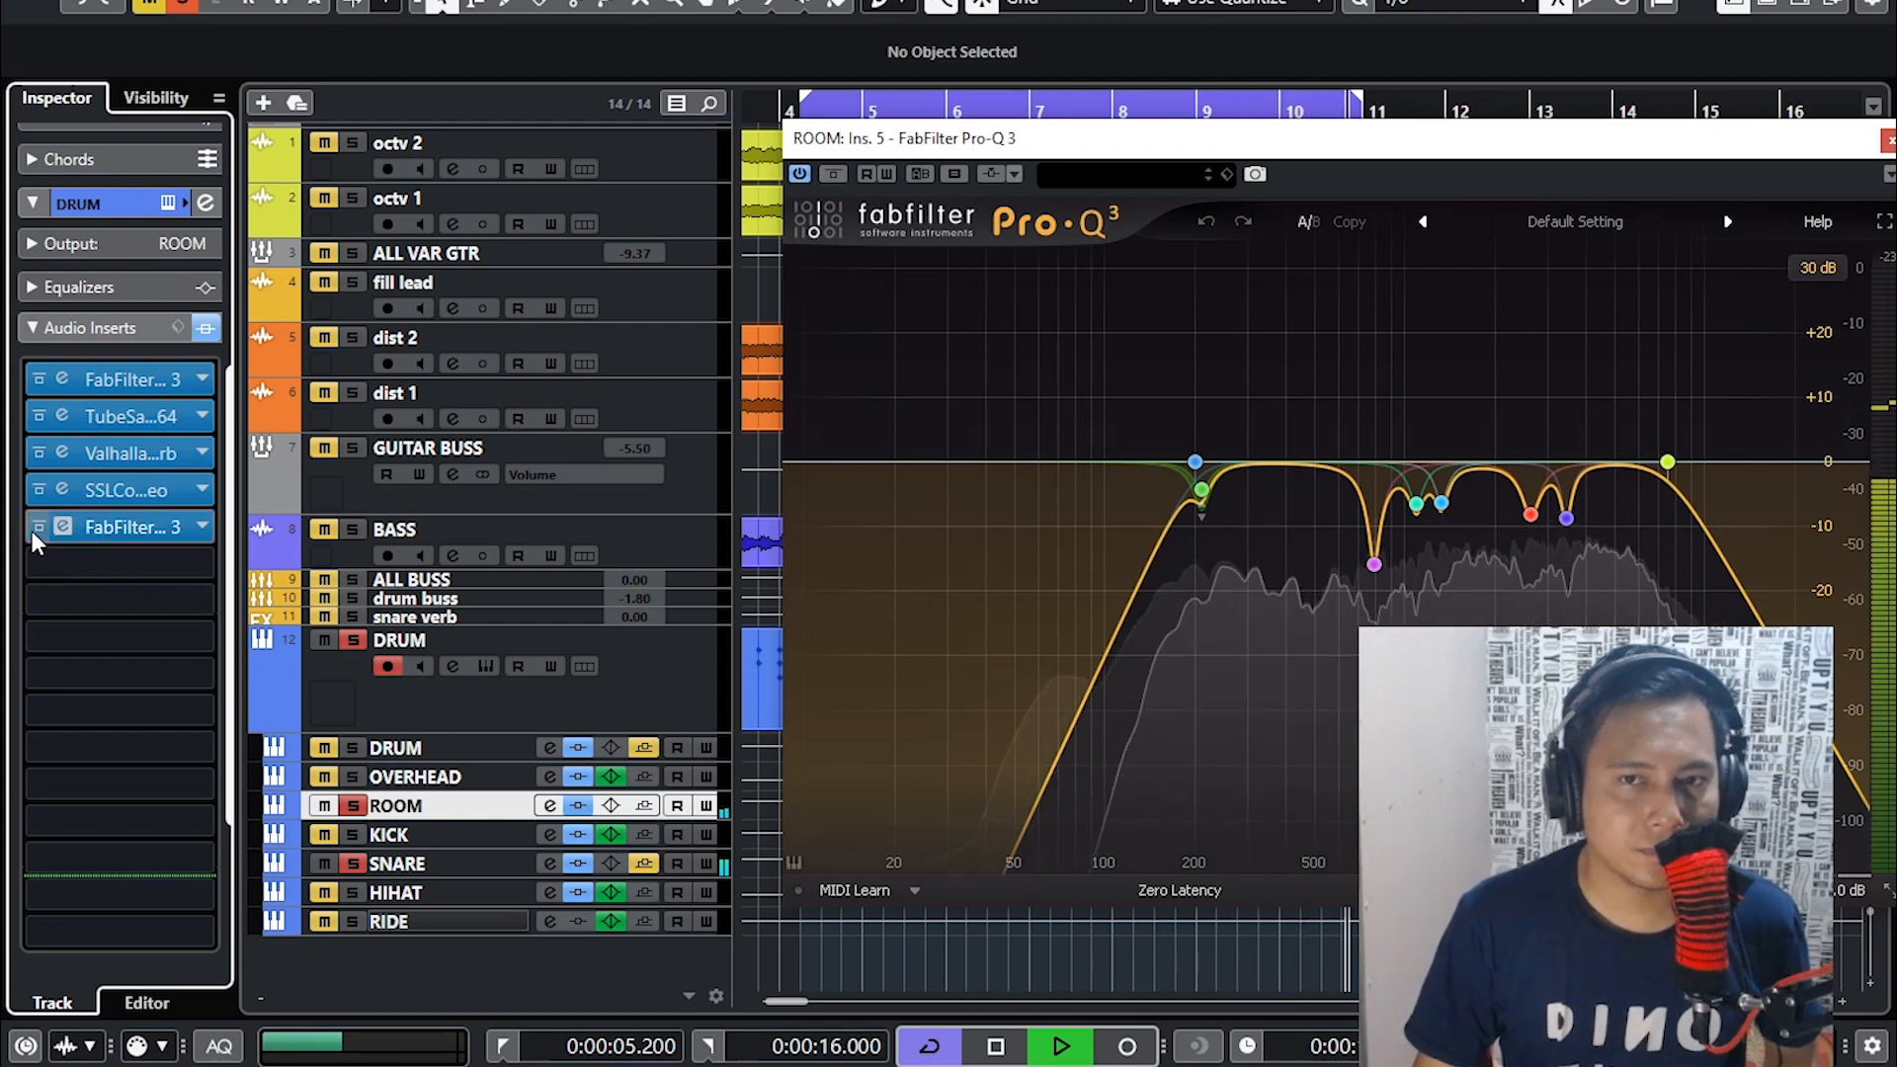
left_click(32, 531)
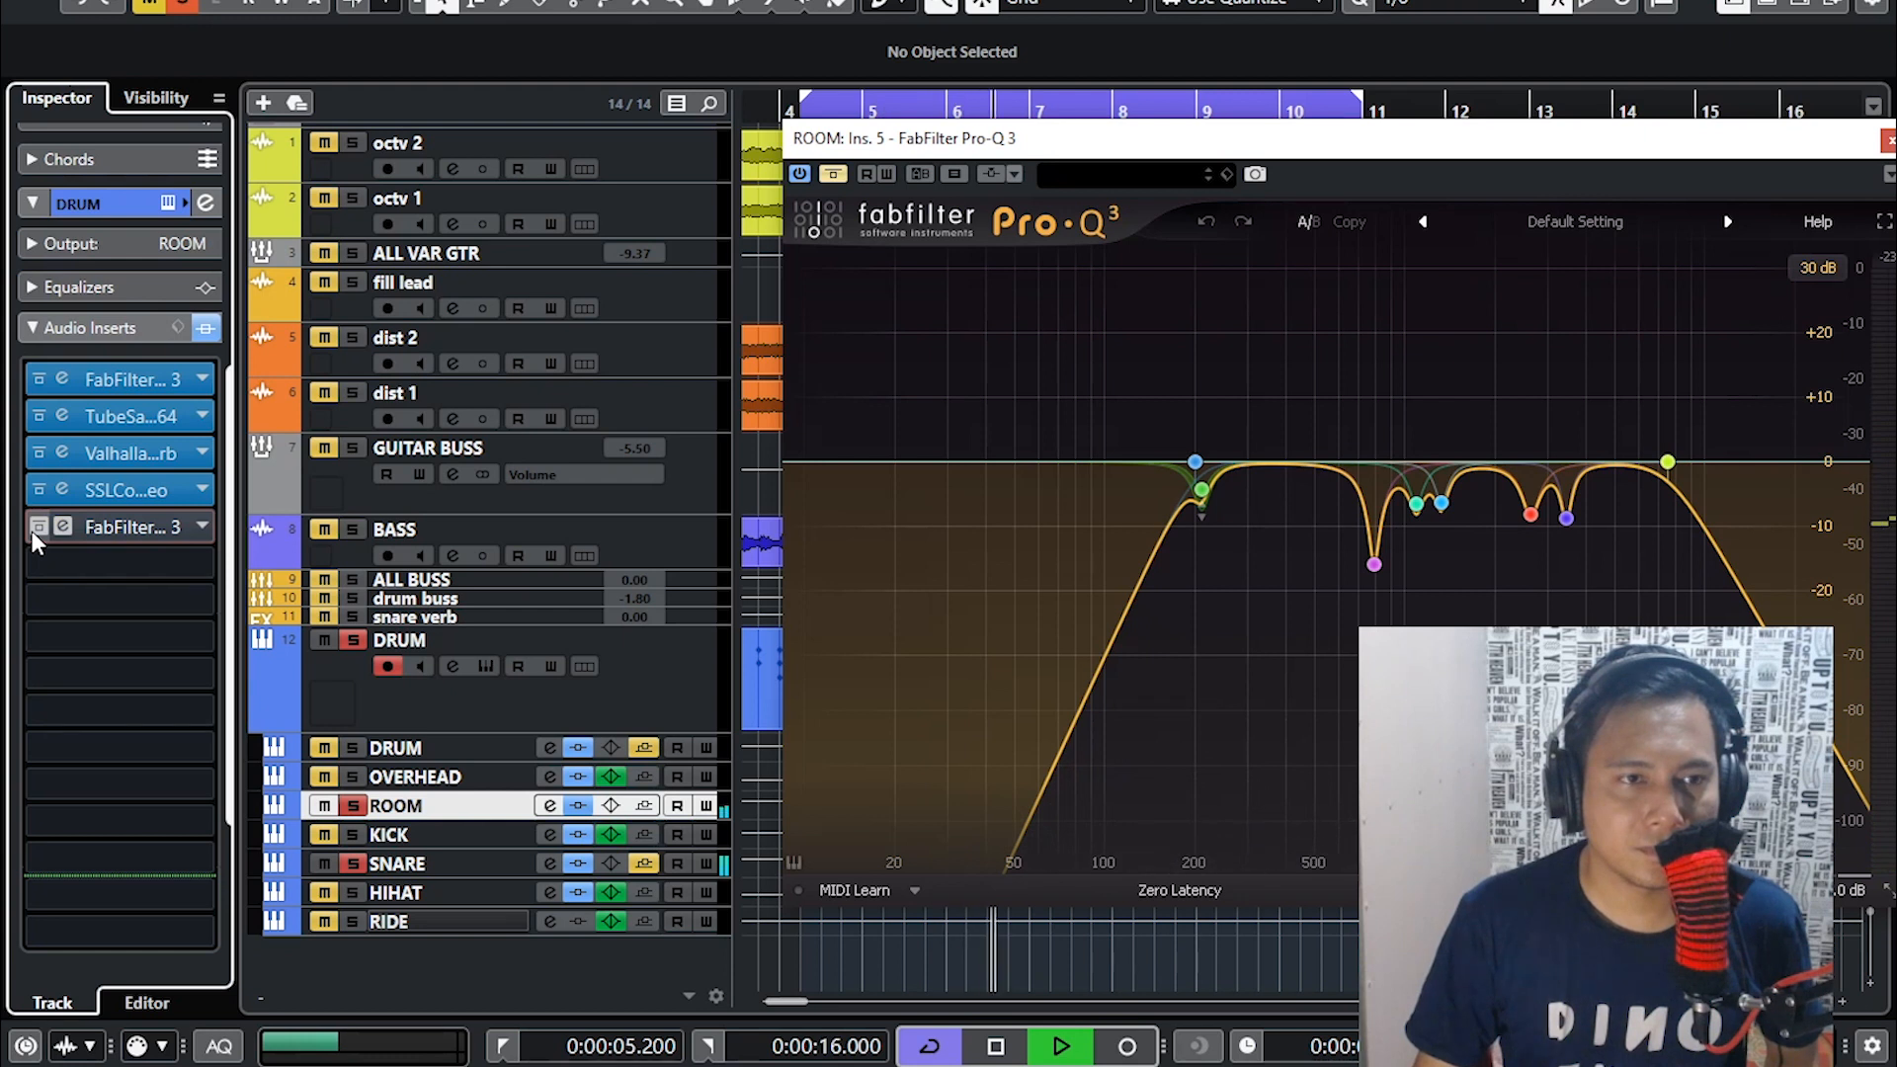
left_click(31, 531)
left_click_drag(1166, 158, 475, 188)
left_click(1314, 176)
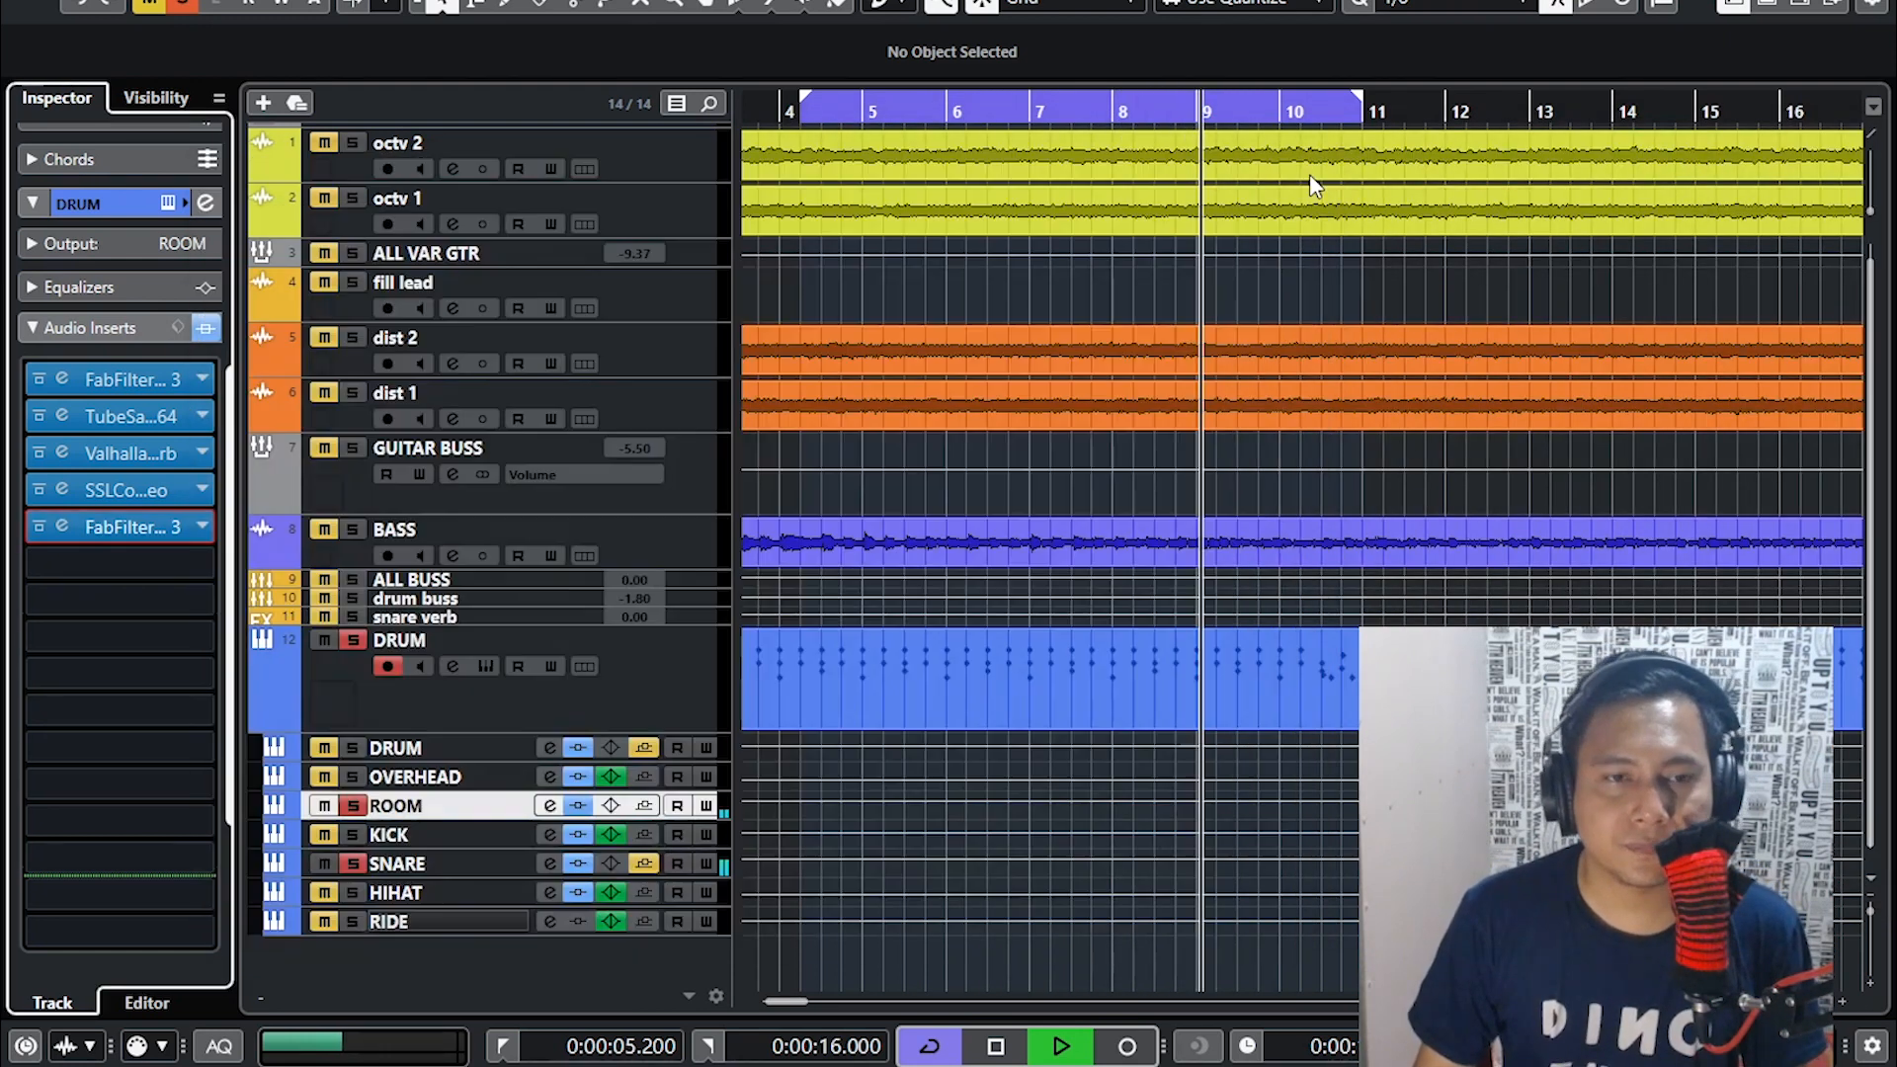
- End the ROOM-only solo, solo the main DRUM track with all its outputs, and select that track
left_click(356, 806)
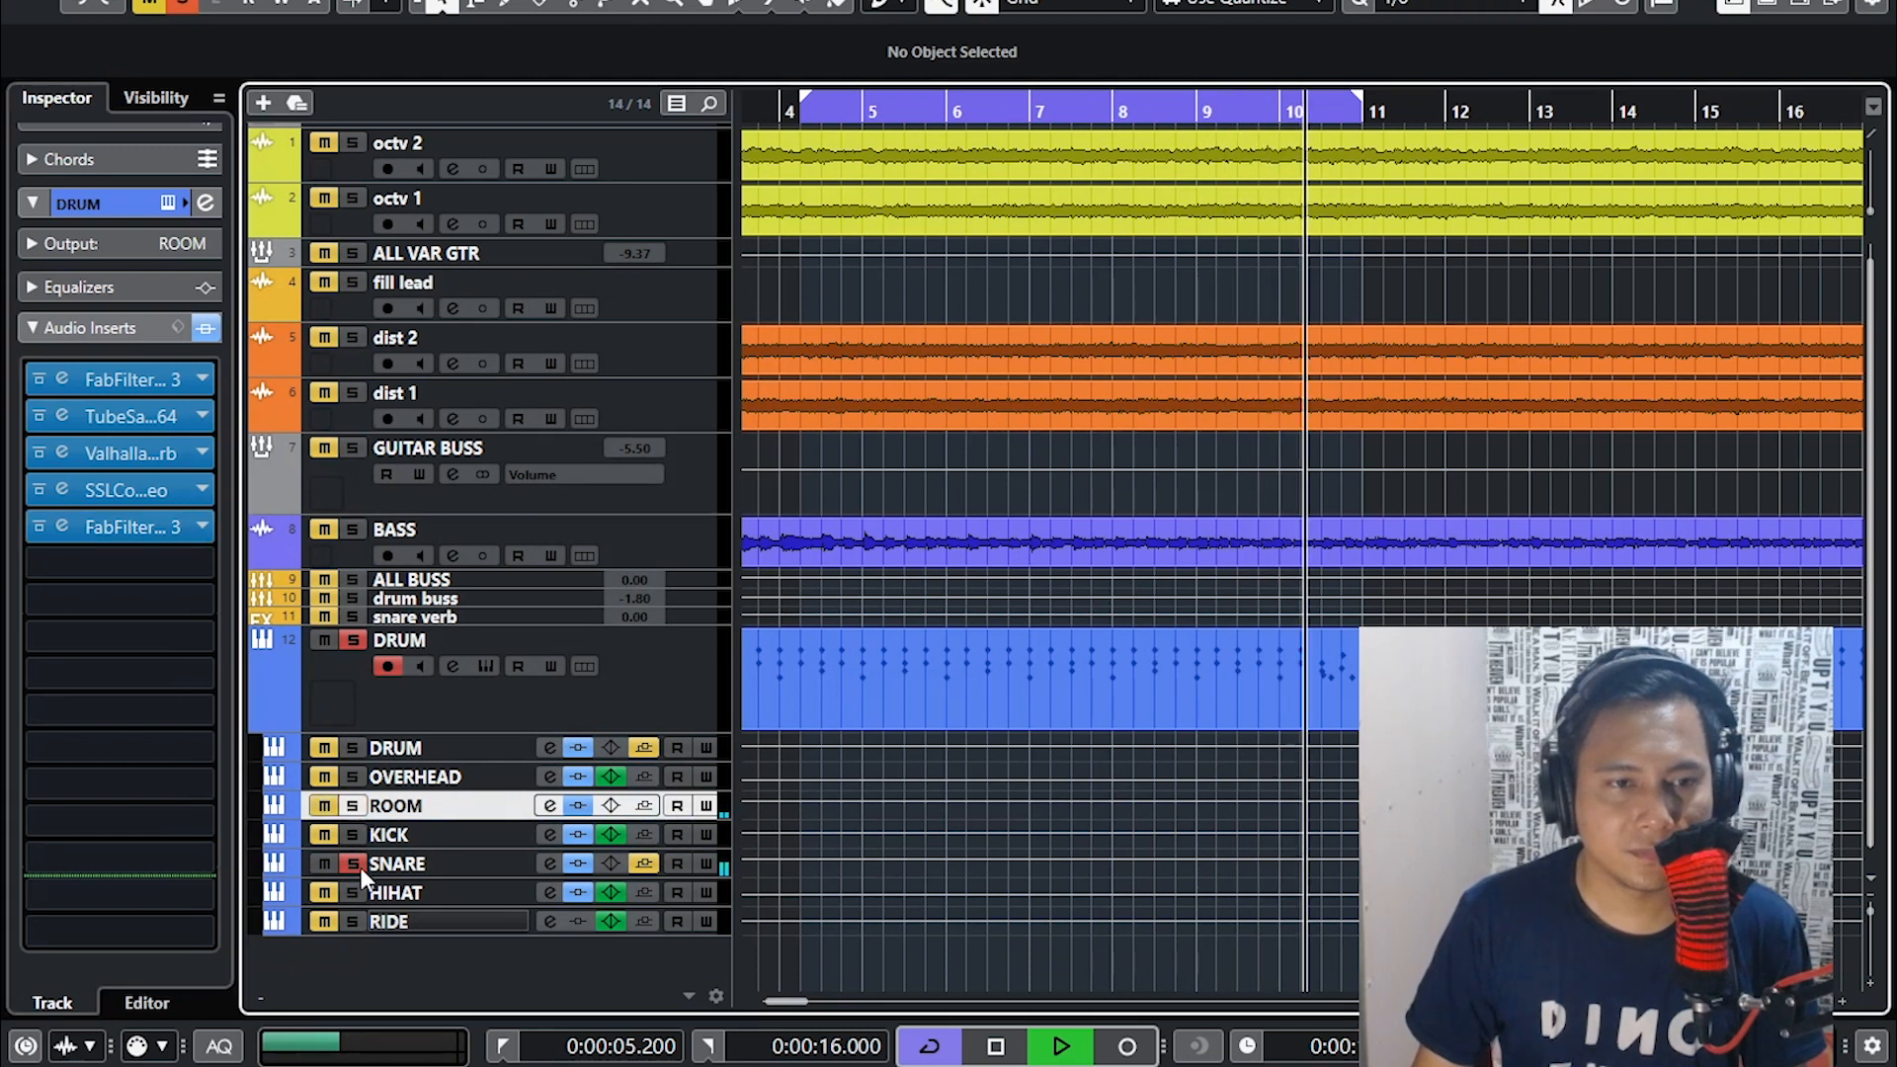
left_click(345, 638)
left_click(345, 638)
left_click(325, 777)
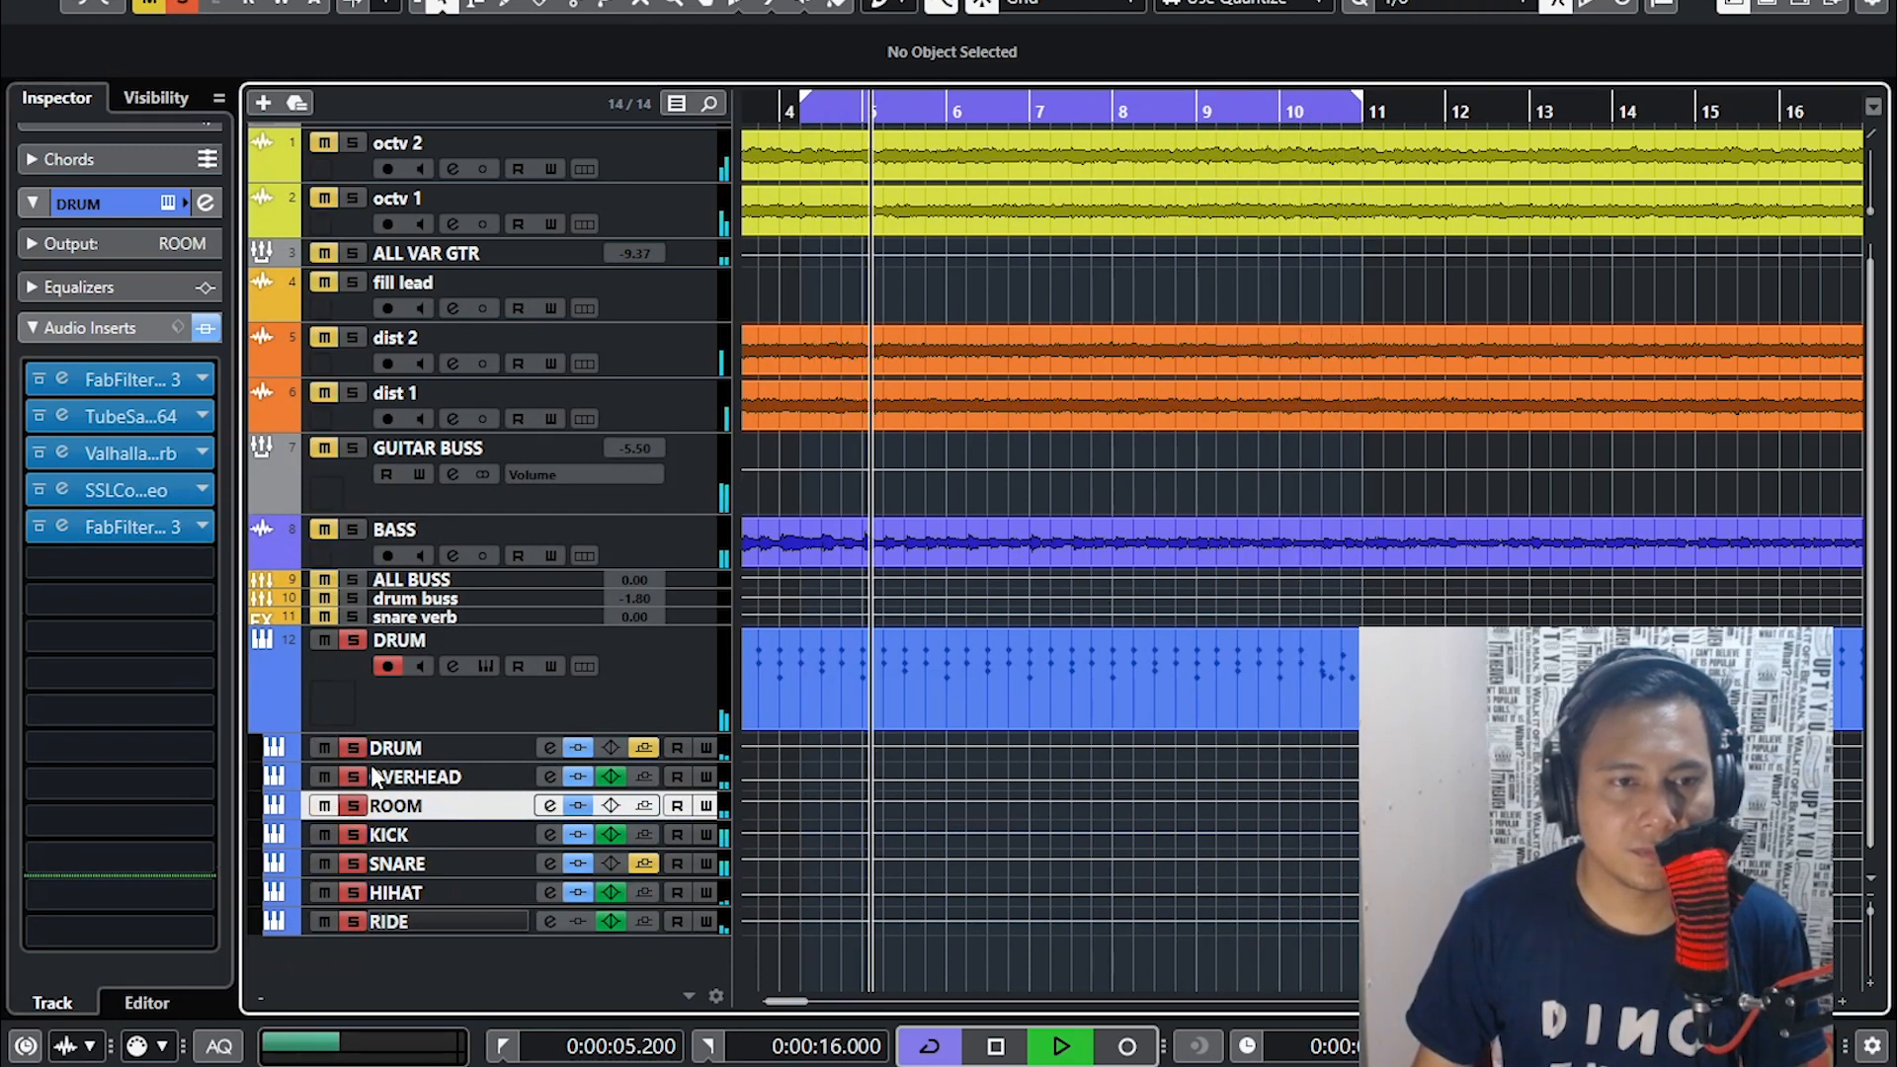
left_click(676, 662)
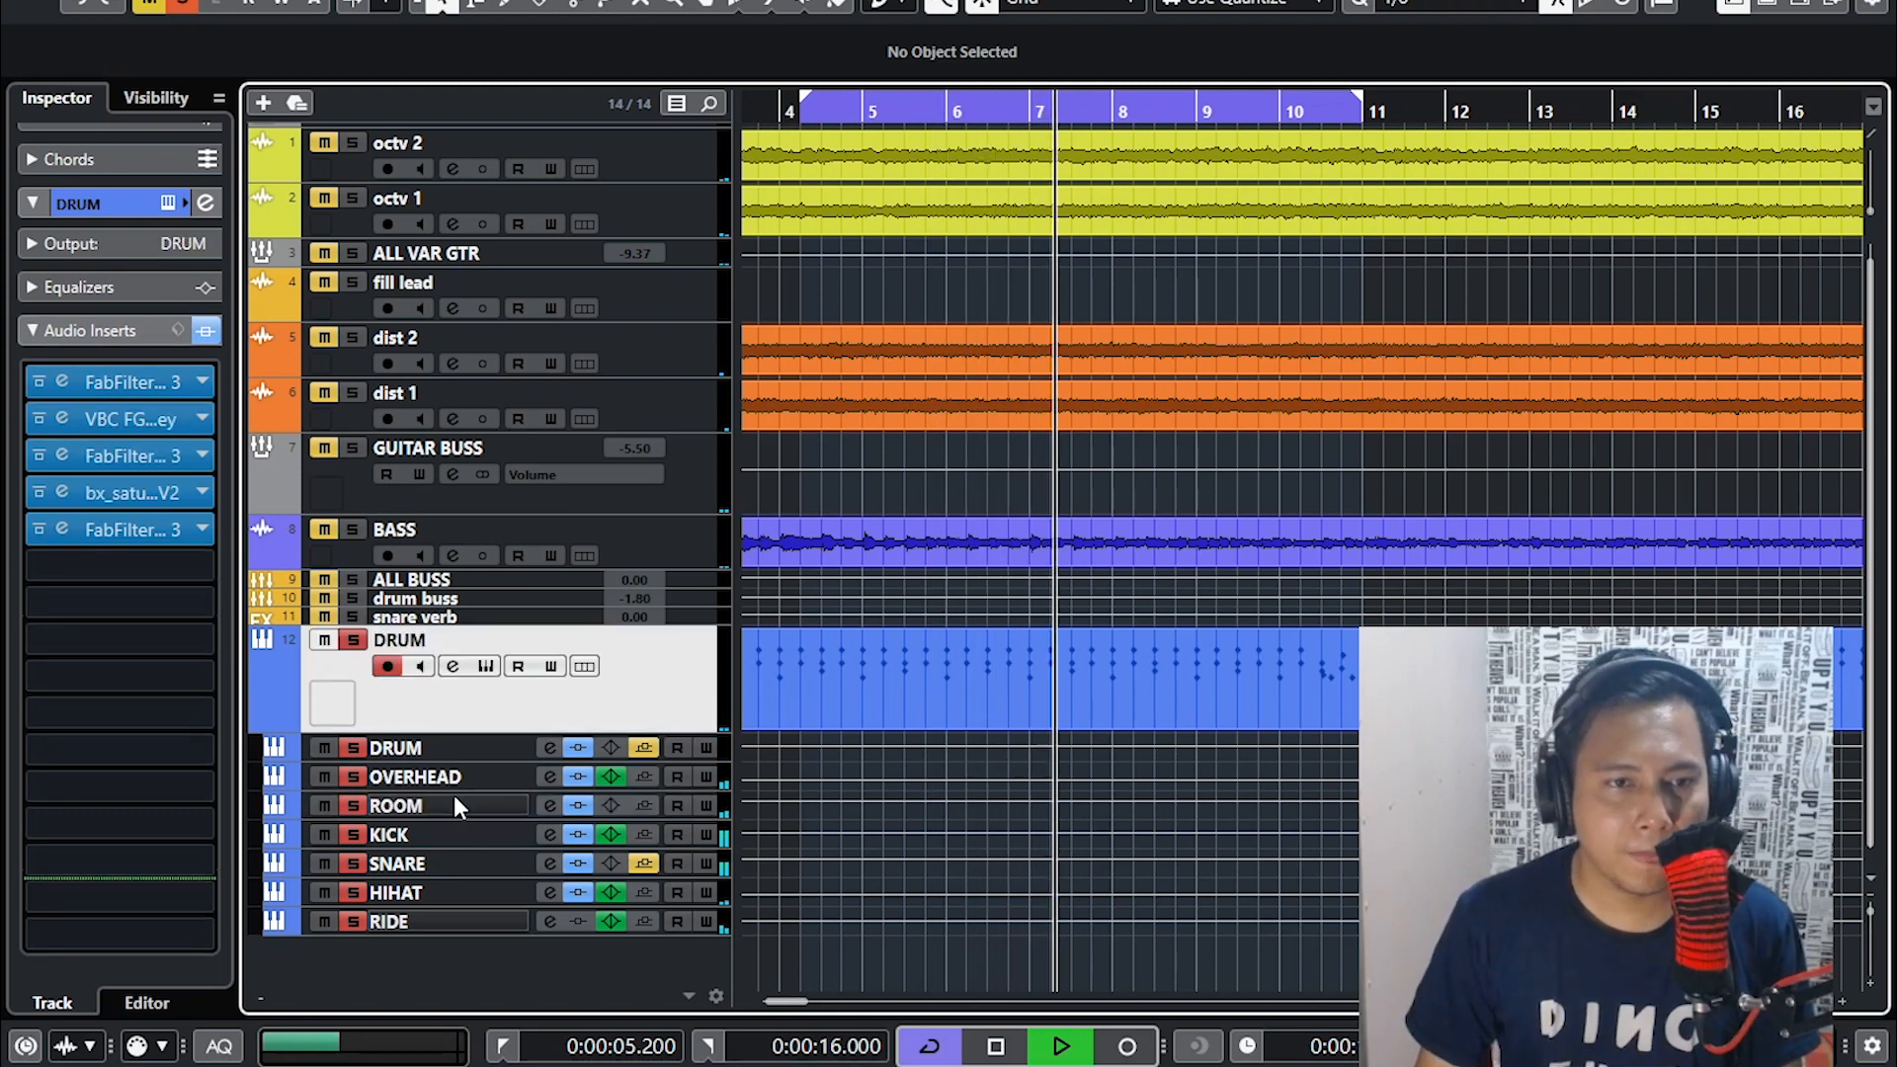
- Select the snare verb FX track, enlarge its height, and unmute and solo it along with the drums
left_click(470, 620)
left_click_drag(477, 620, 513, 729)
left_click(324, 621)
left_click(351, 621)
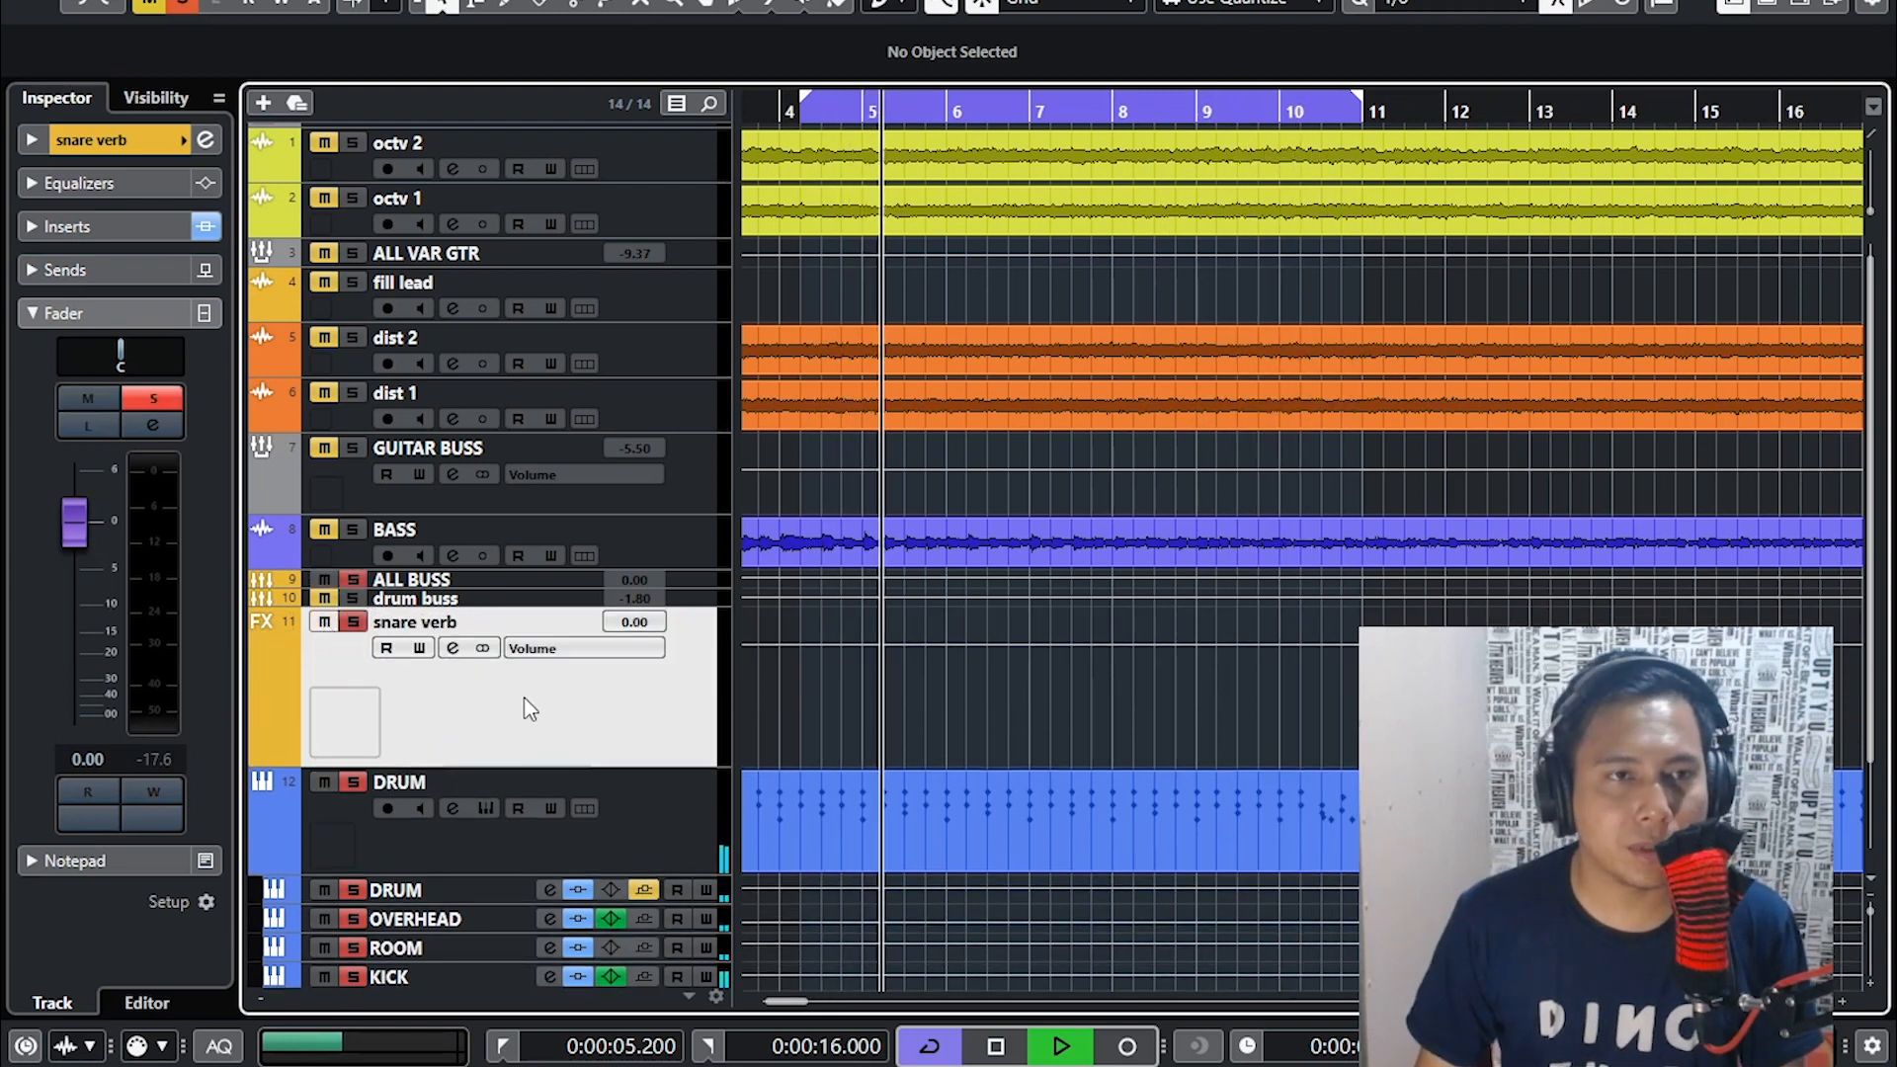
- Expand the snare verb track's inserts and view its ValhallaVintageVerb, closing the plug-in window
left_click(132, 221)
scroll(607, 796, "down", 3)
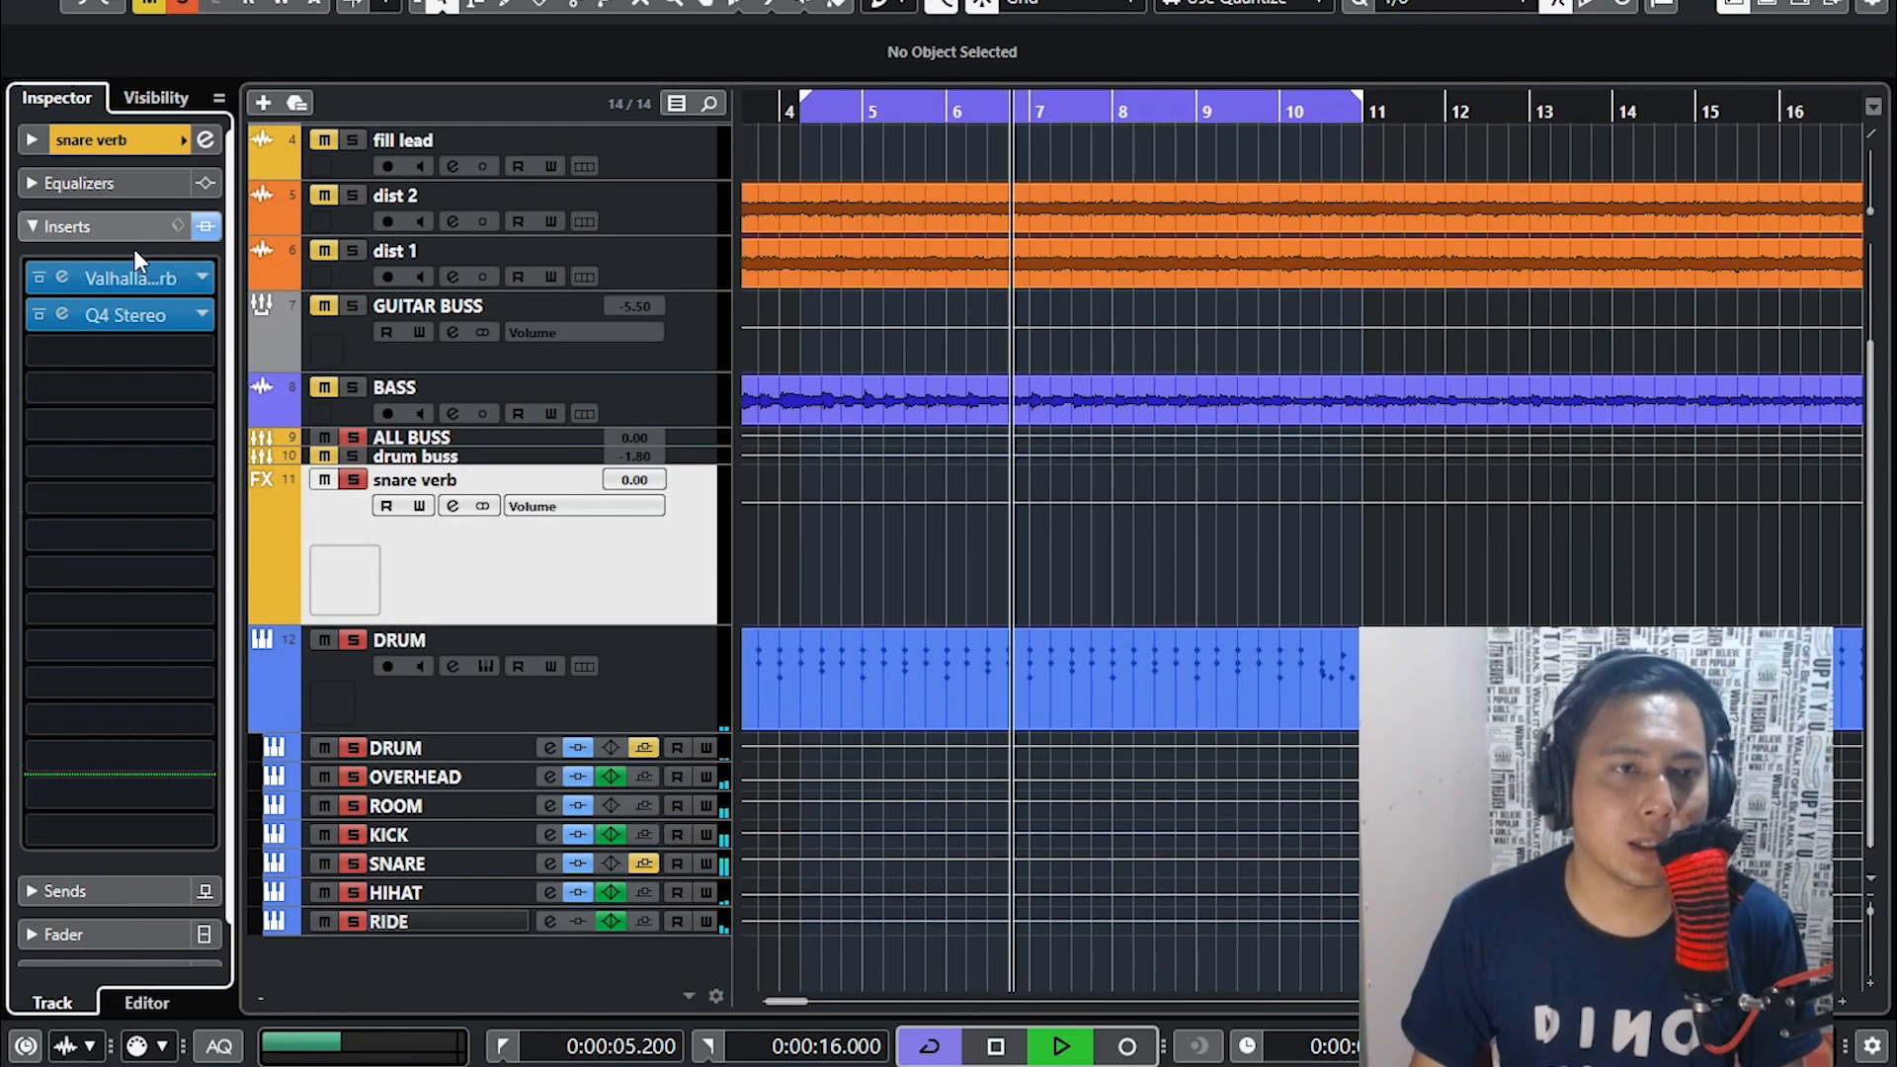
left_click(61, 277)
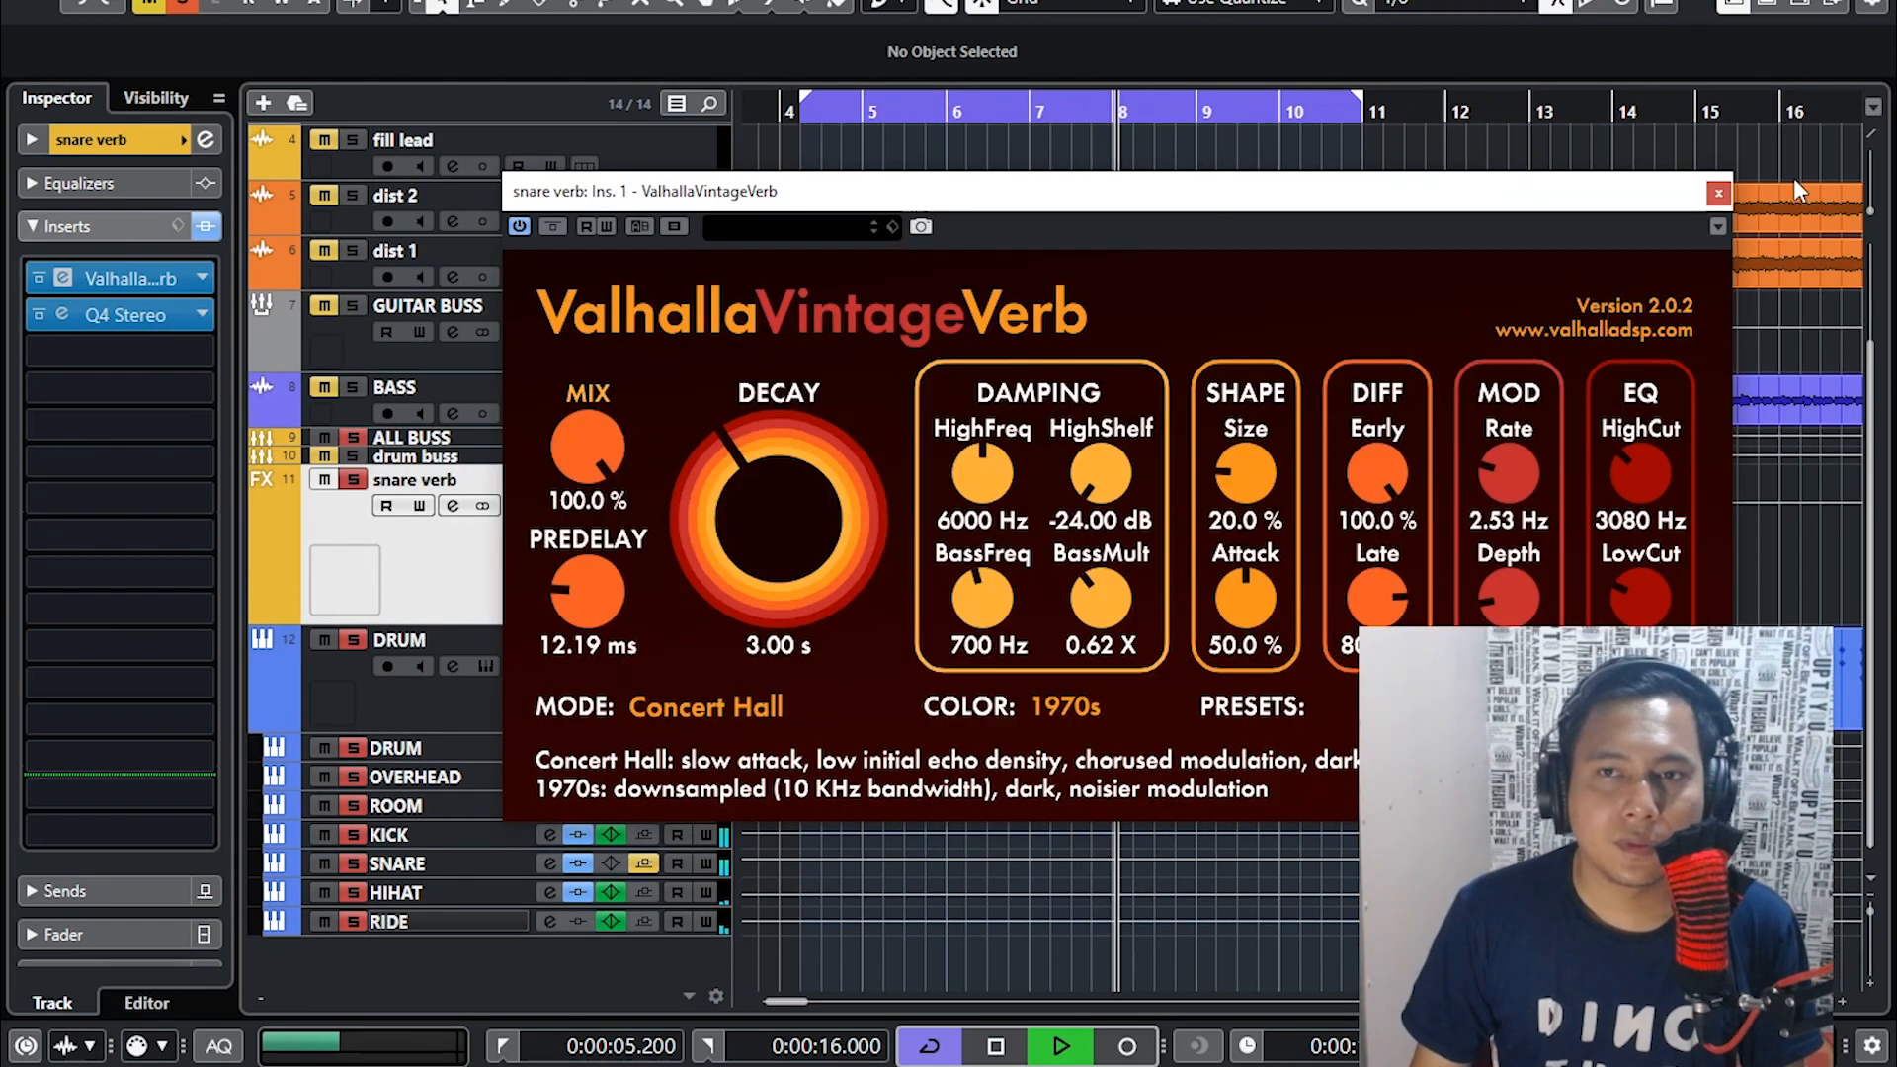
left_click(1719, 194)
right_click(613, 579)
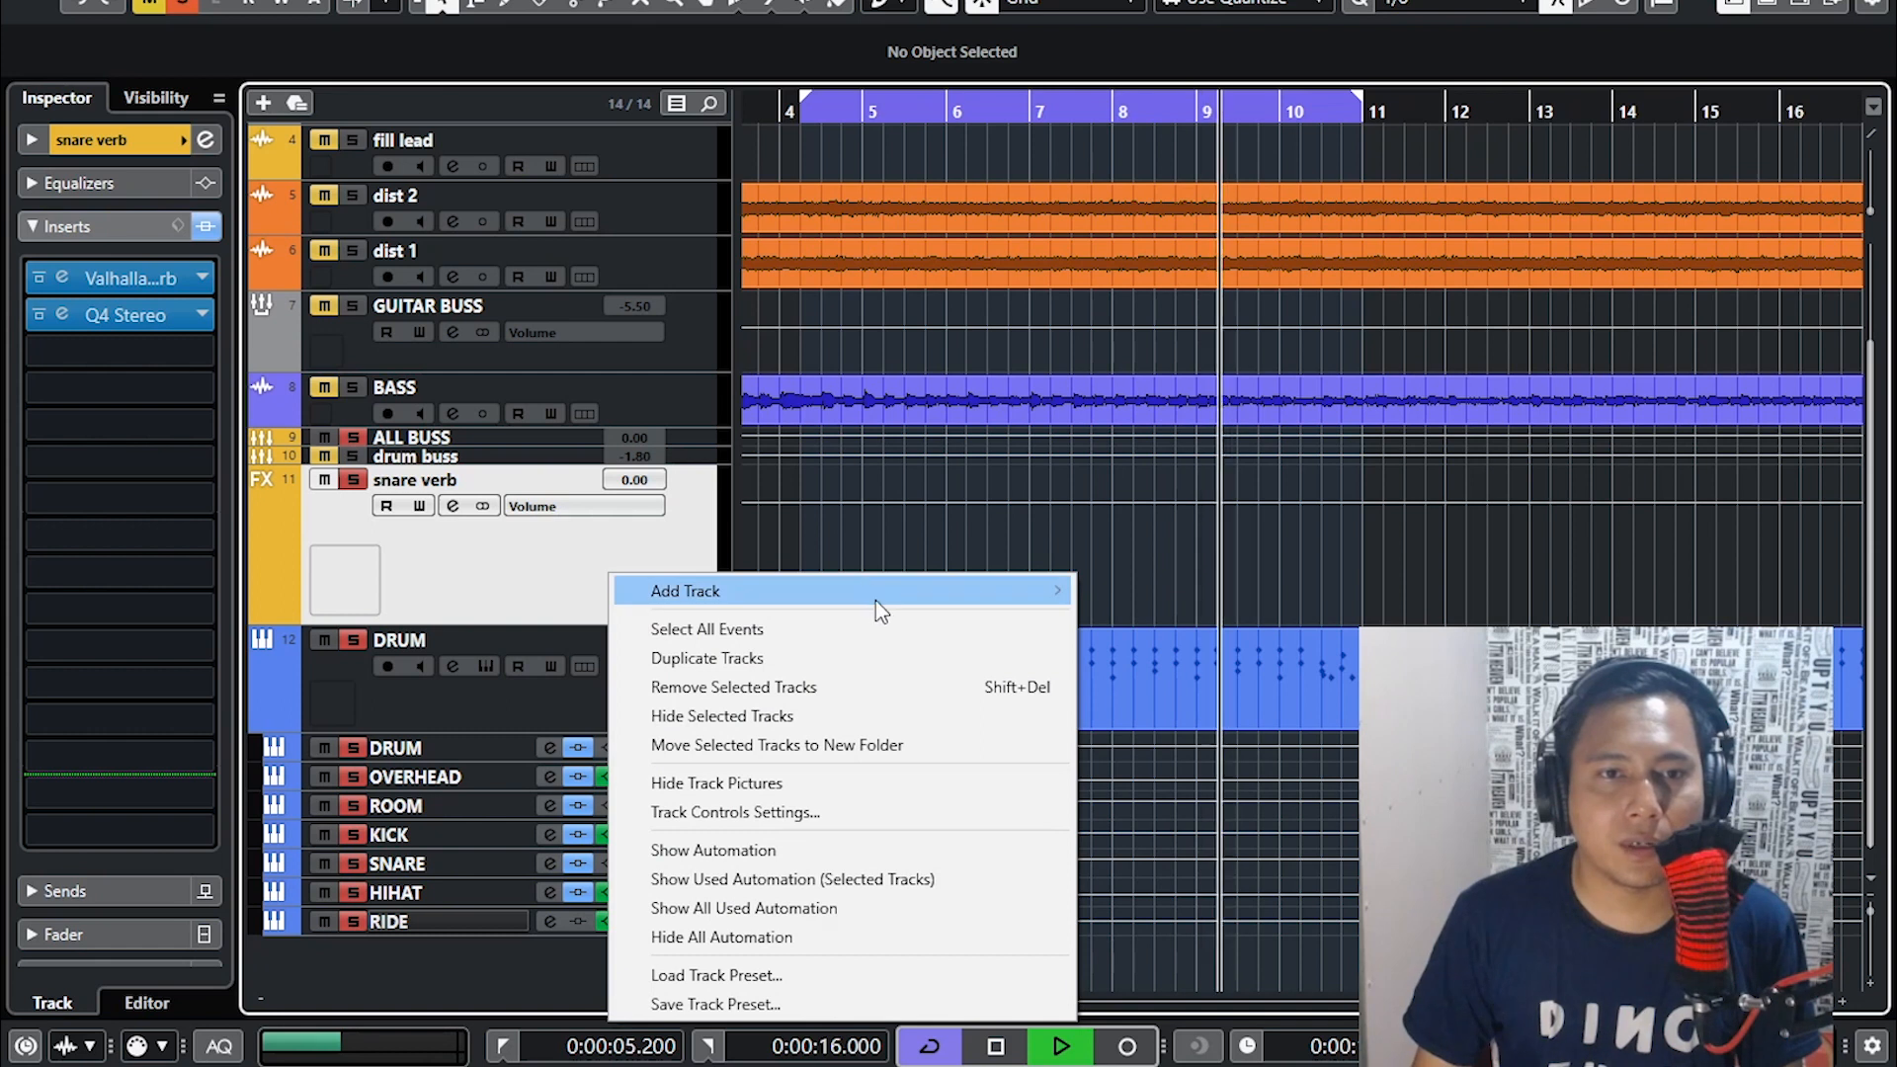
mouse_move(1047, 591)
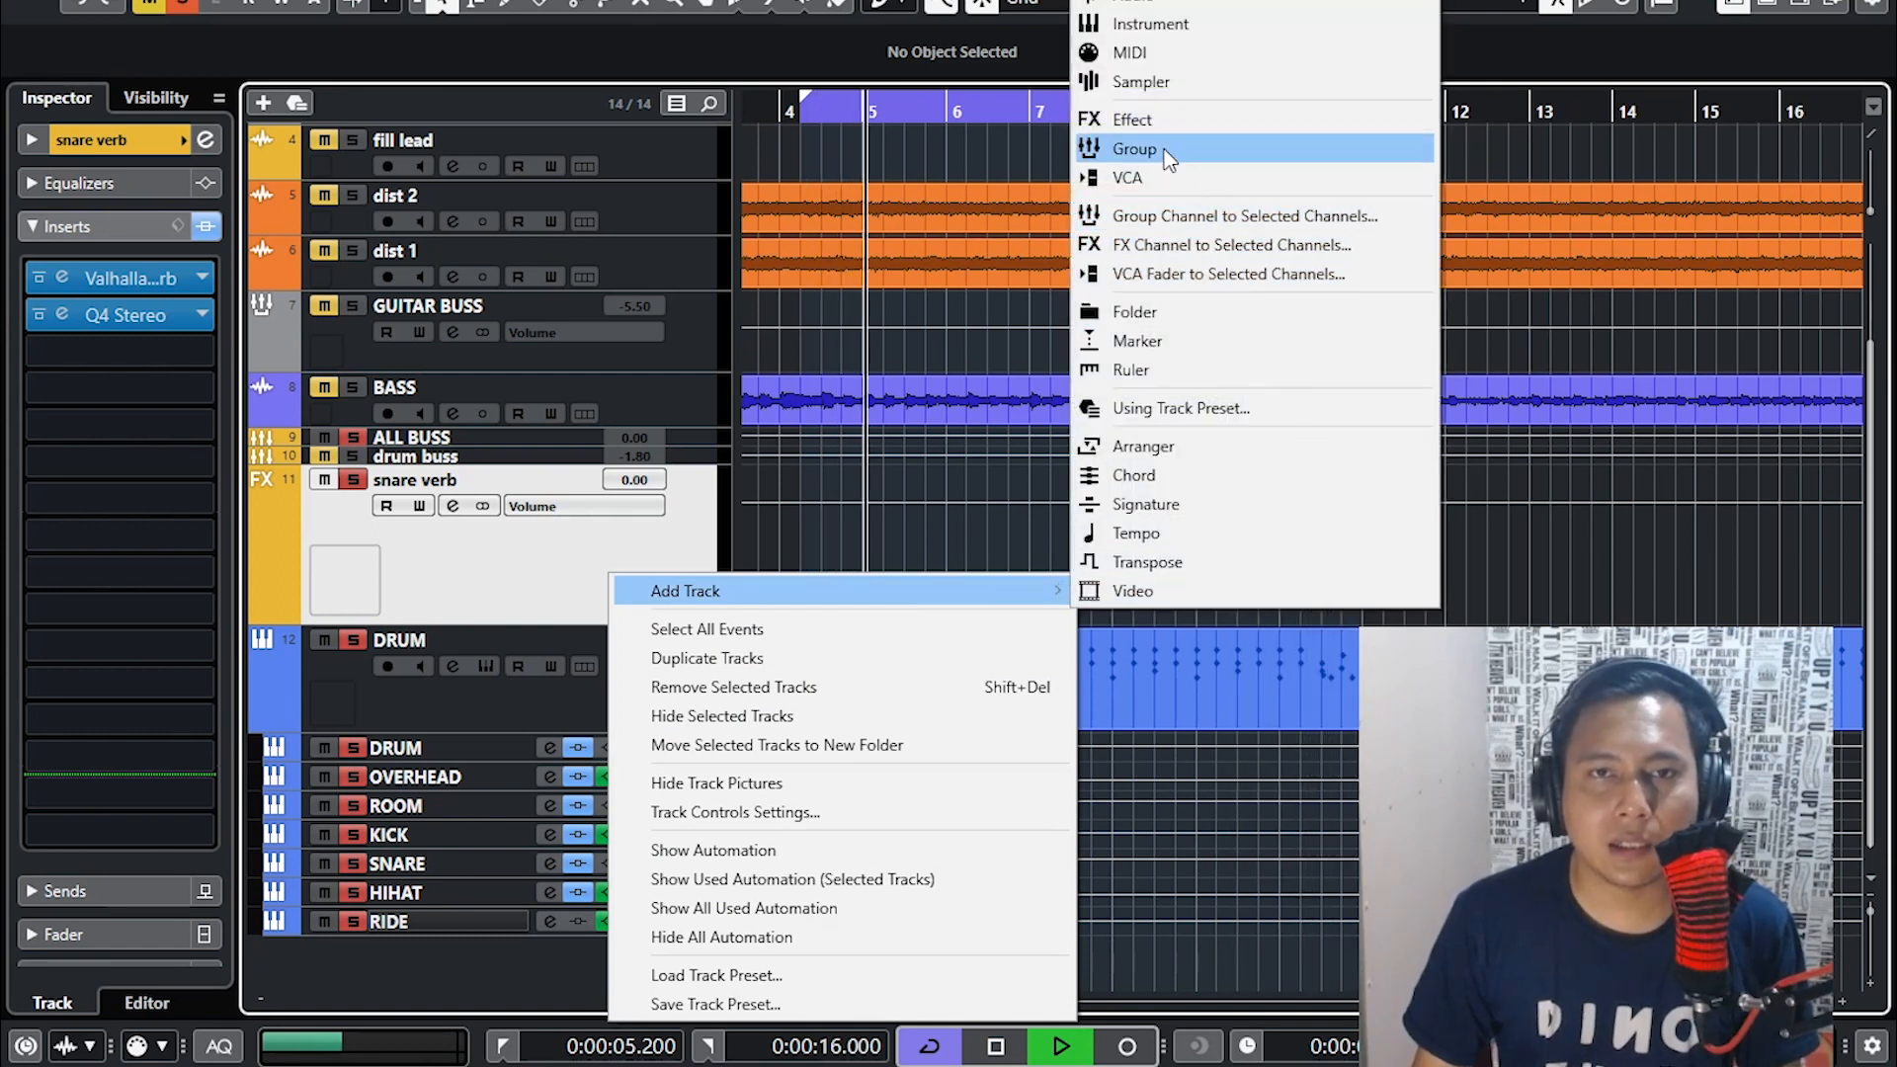
left_click(538, 564)
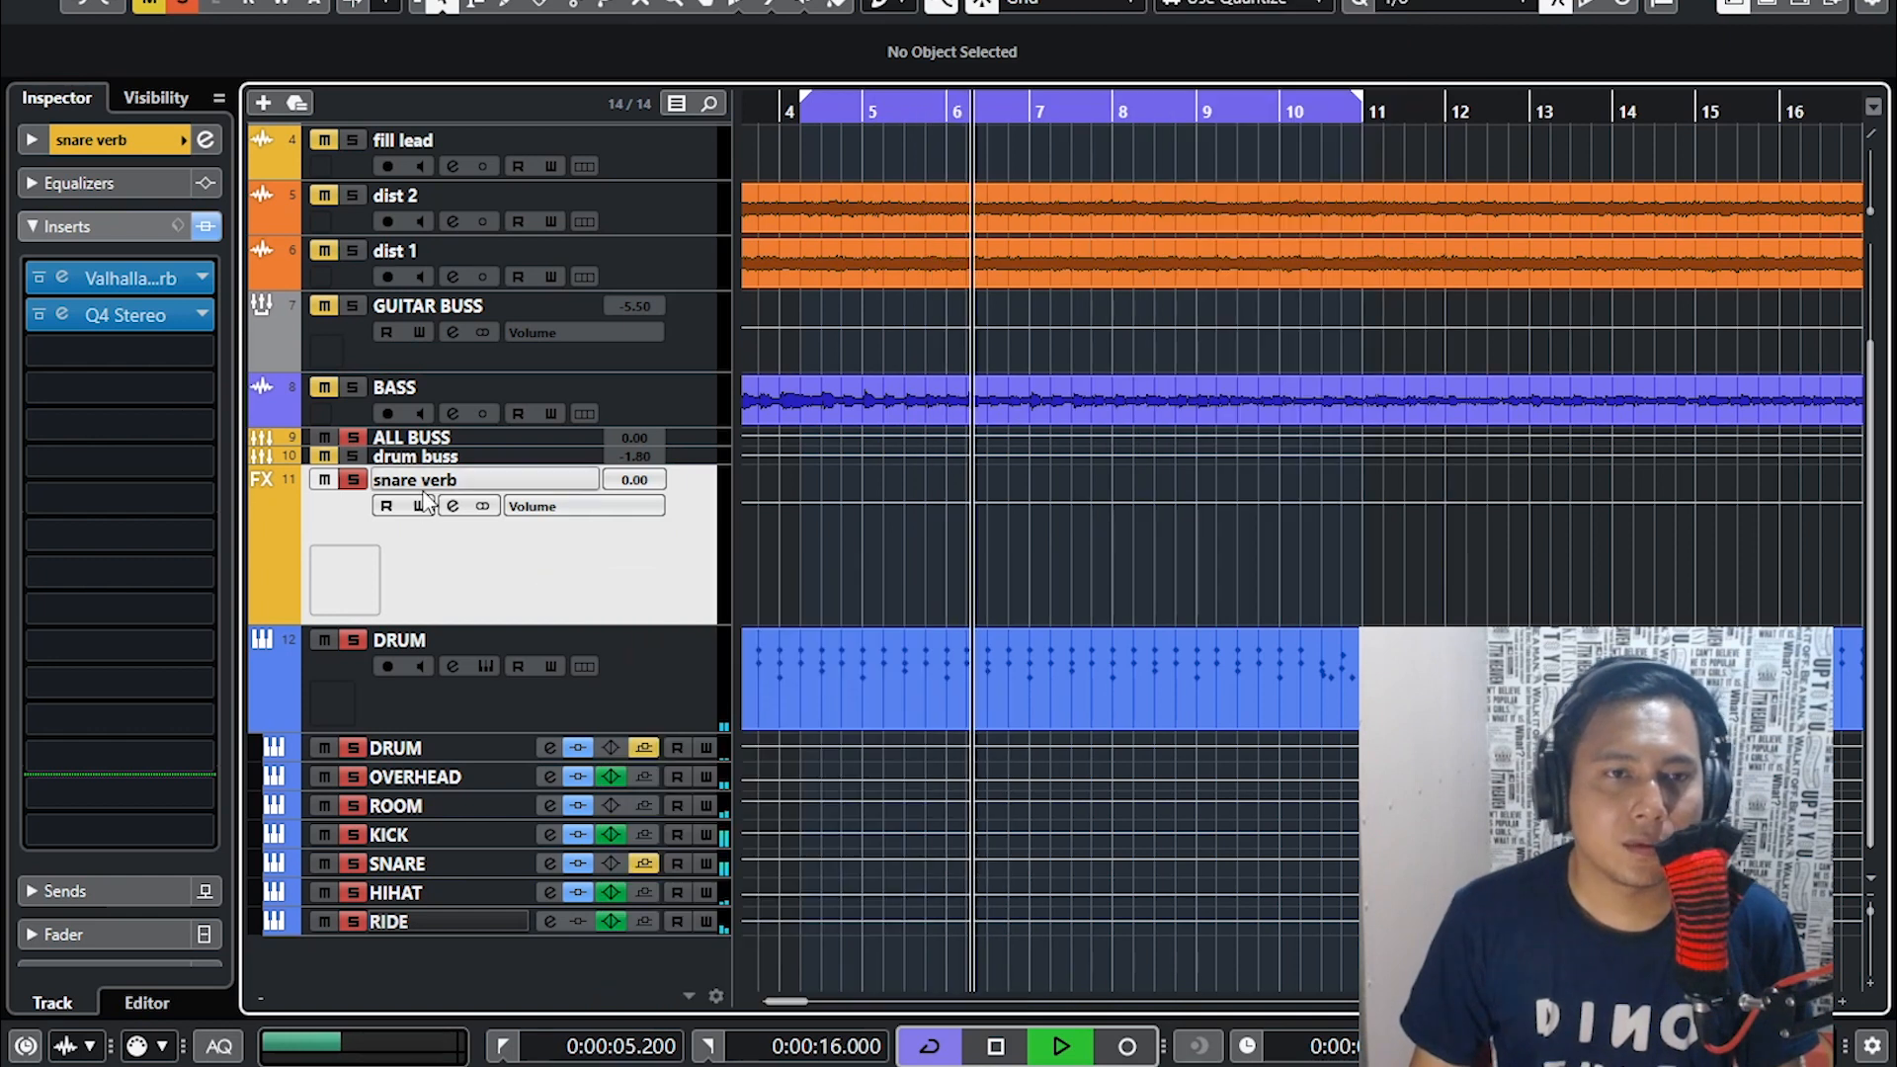
- Examine the snare verb track's ValhallaVintageVerb settings and Q4 Stereo equalizer, and close both plug-in windows
left_click(67, 278)
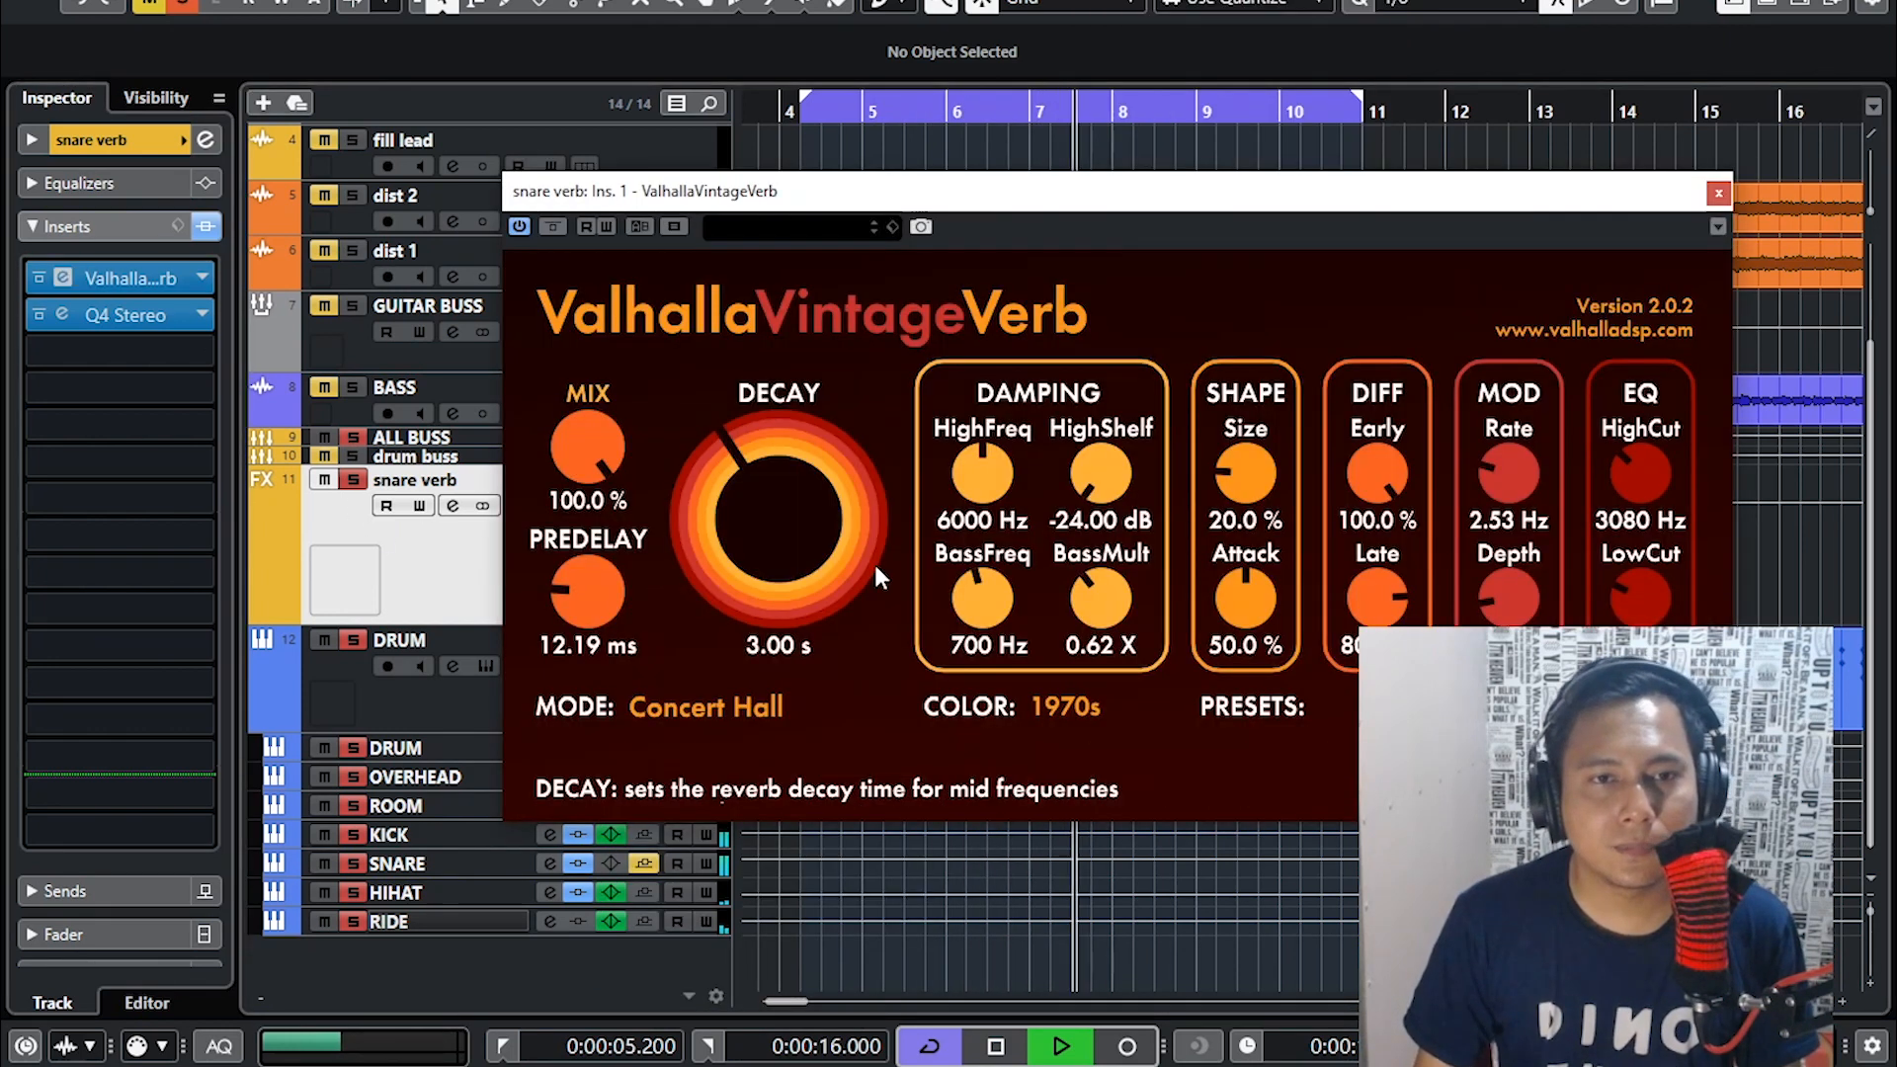
left_click_drag(738, 198, 840, 19)
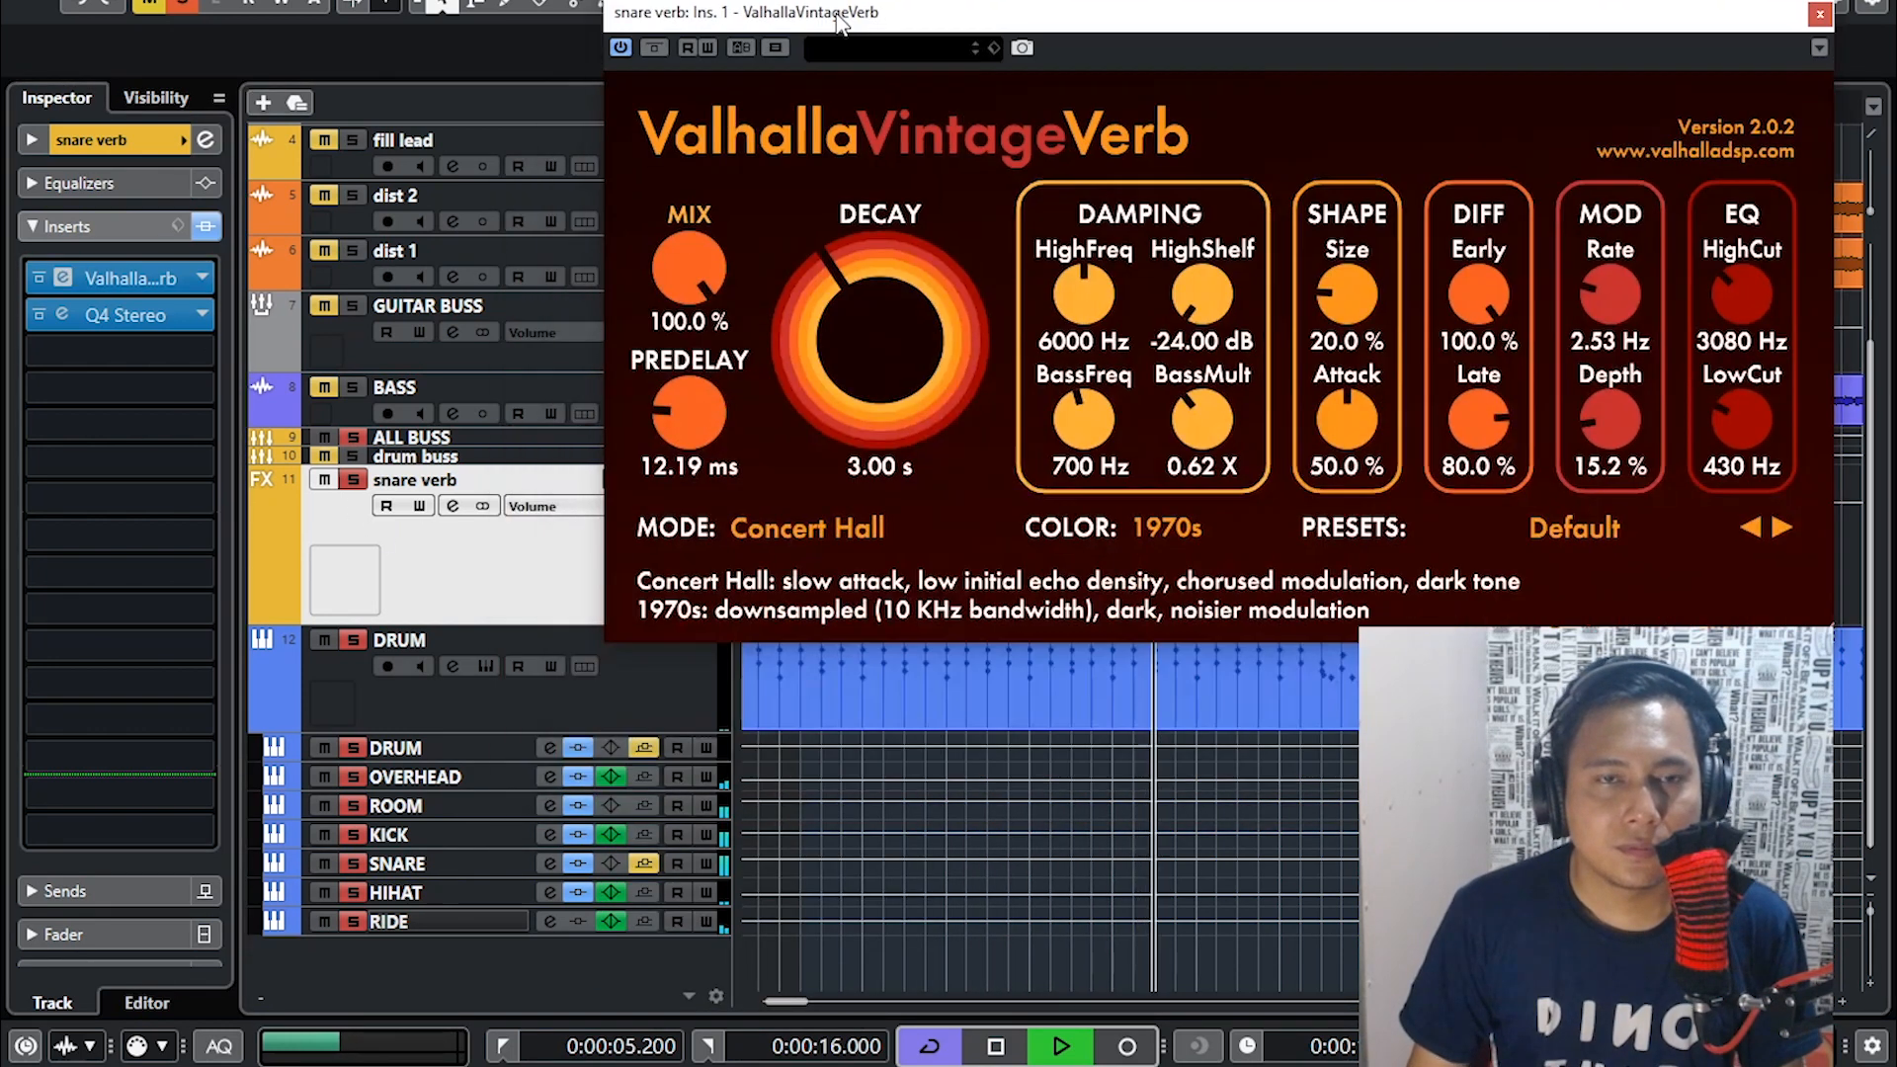
left_click(62, 313)
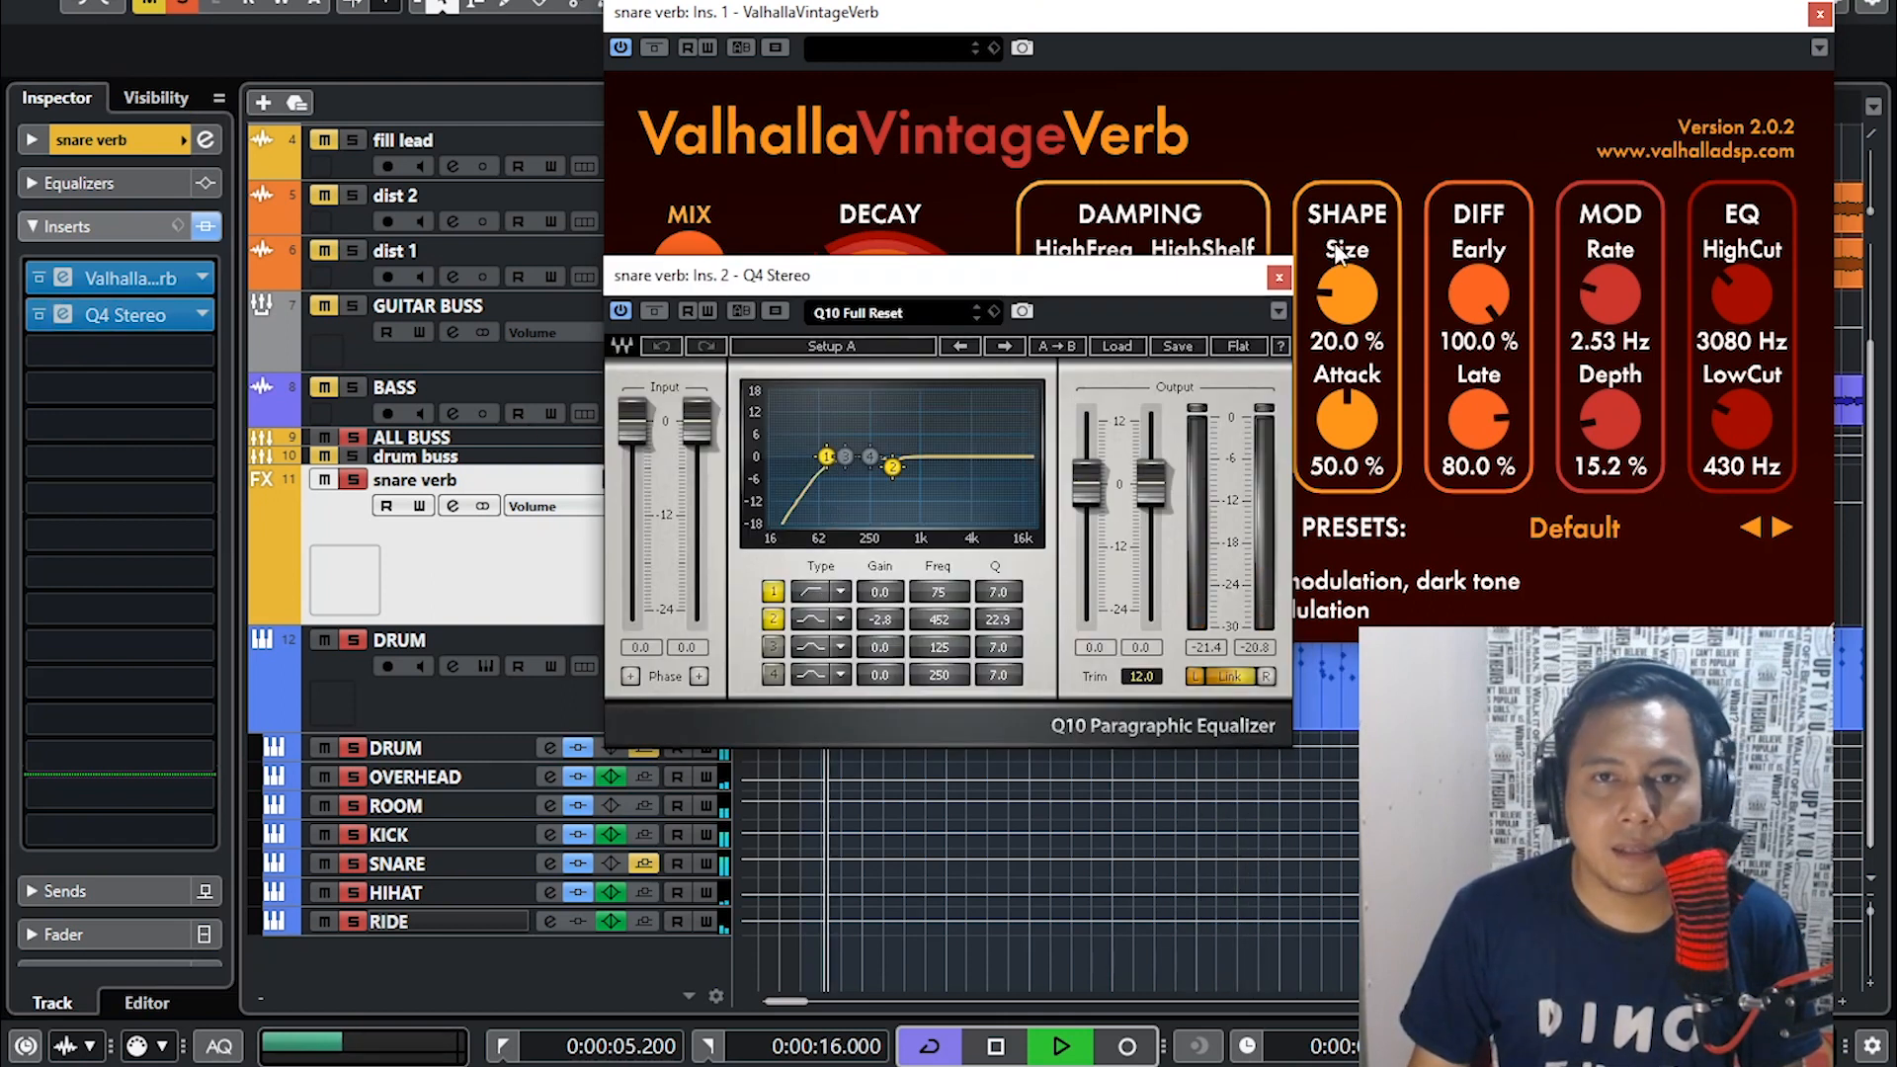
left_click(1280, 278)
left_click(1820, 14)
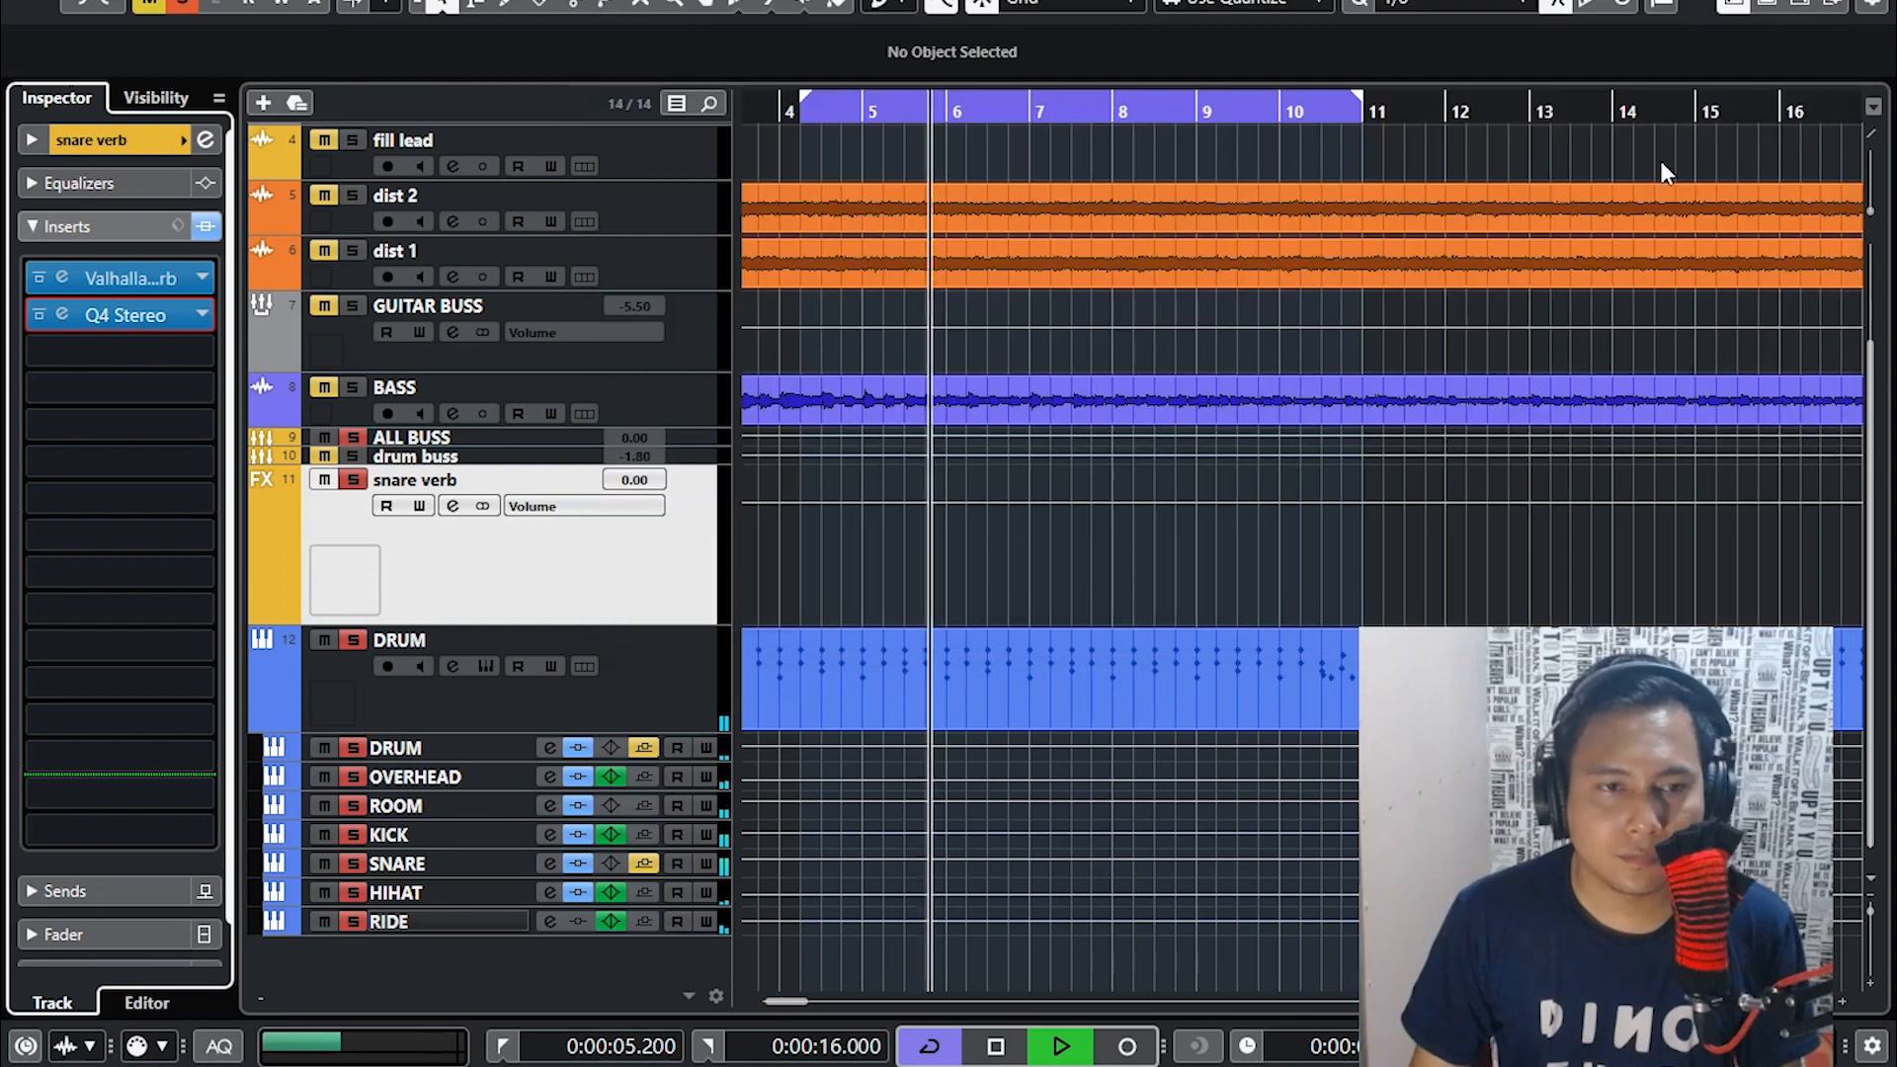
- Set the send level to snare verb to -3.35 on the SNARE output and -8.22 on the DRUM output
left_click(418, 863)
left_click(128, 342)
left_click(127, 797)
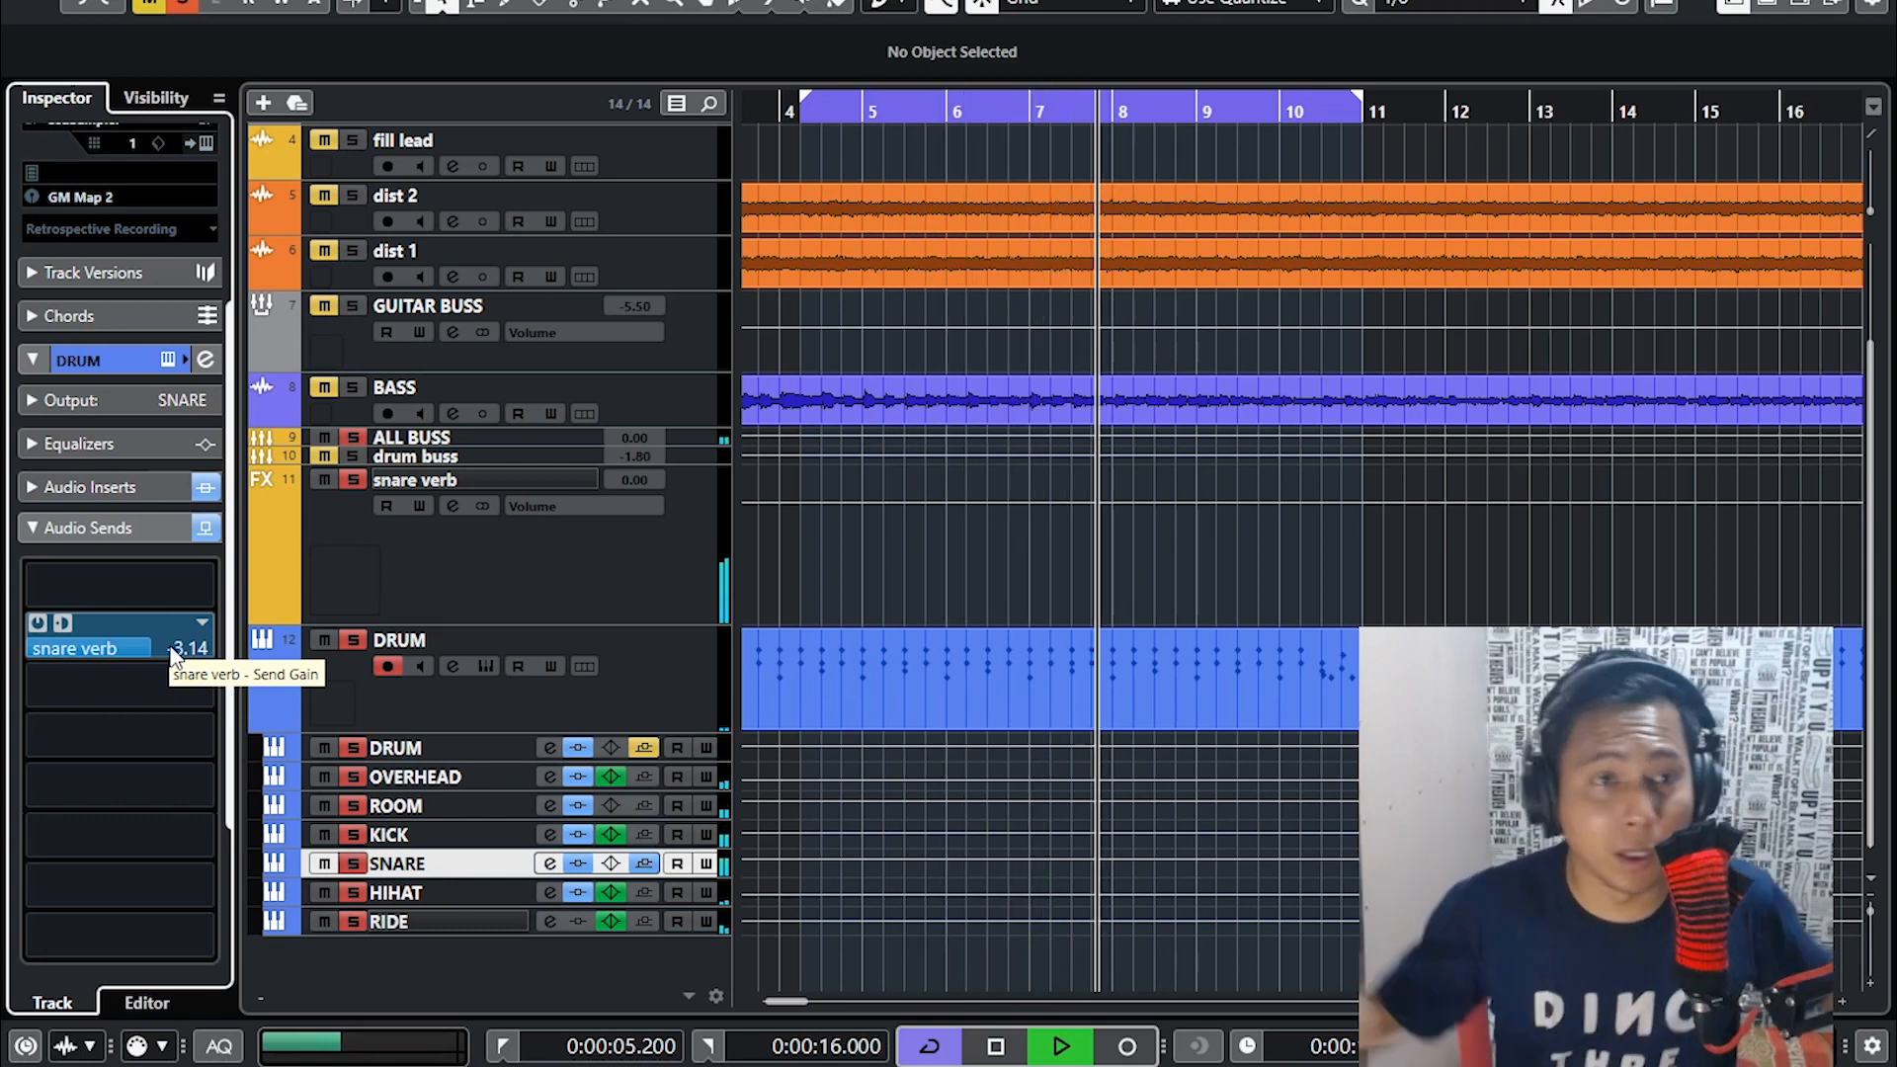
mouse_move(173, 652)
left_mouse_down()
mouse_move(105, 646)
mouse_move(139, 649)
left_mouse_up()
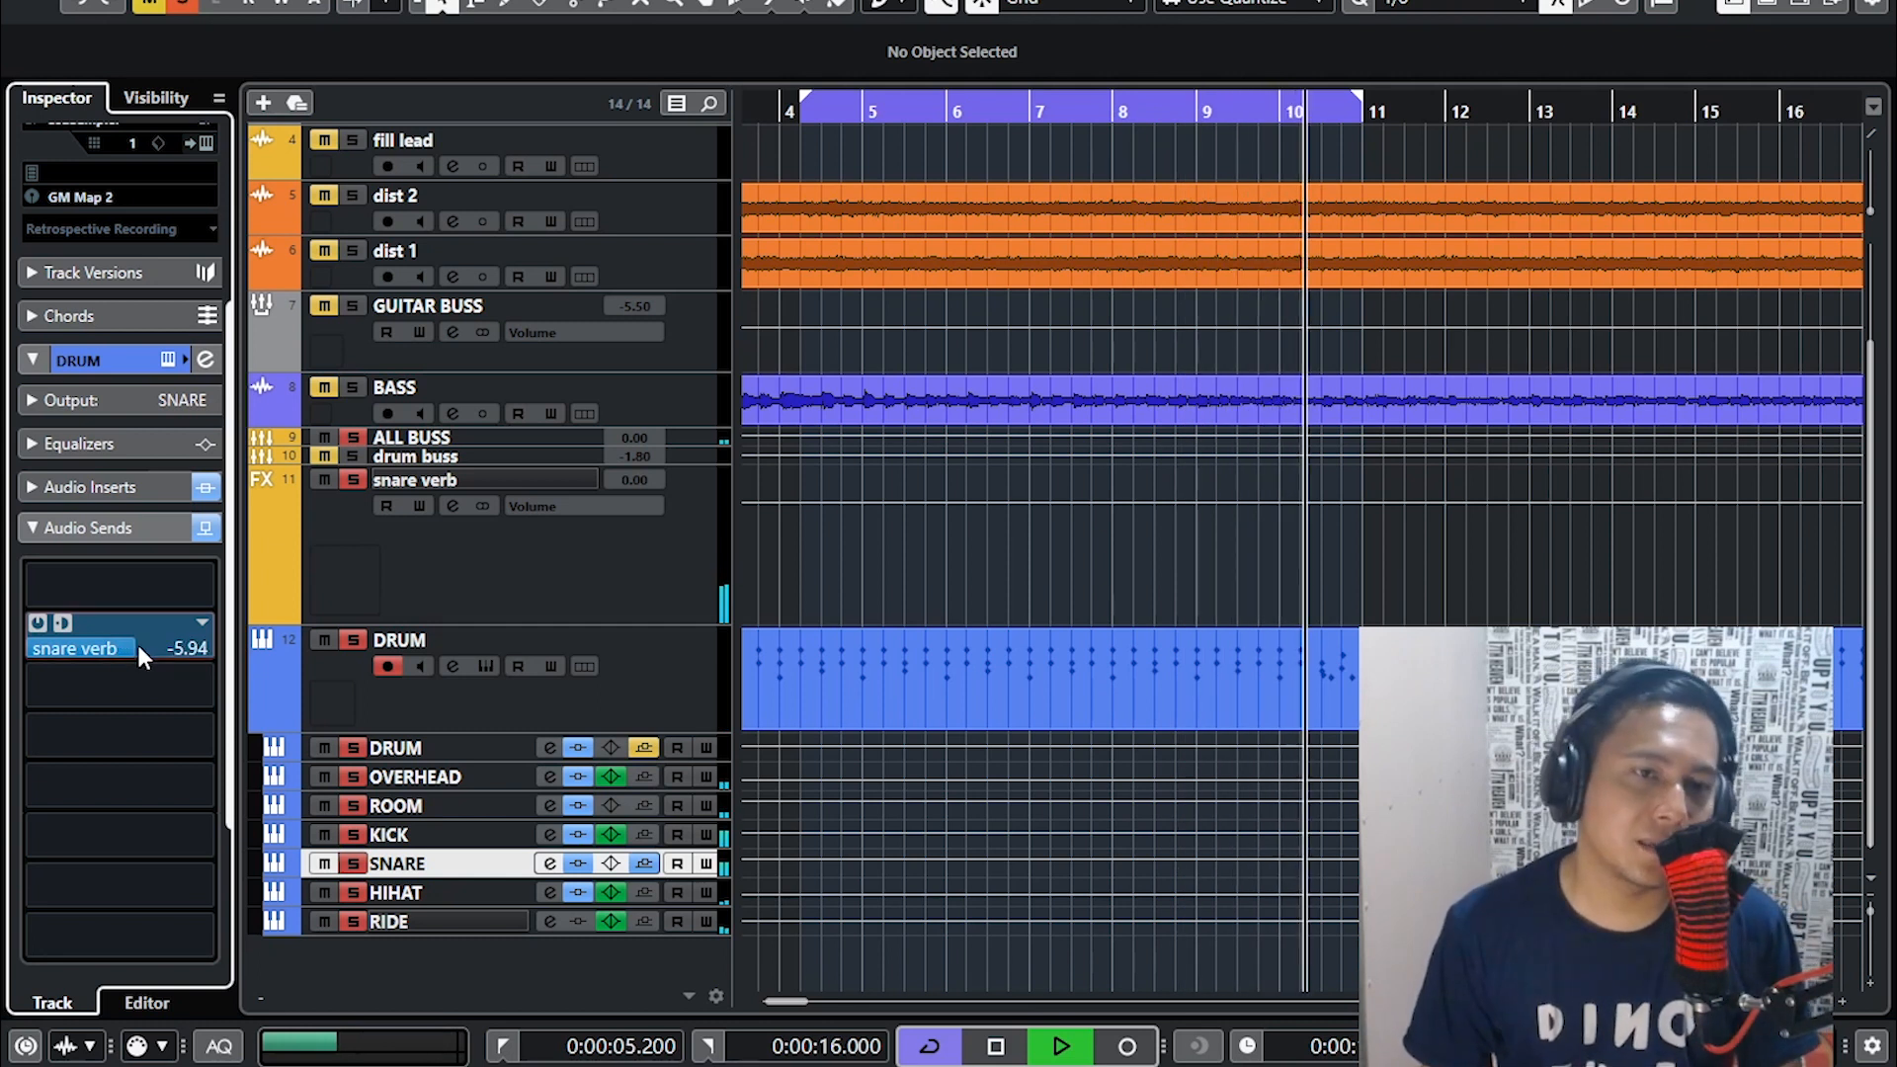
left_click_drag(138, 645, 168, 644)
scroll(168, 645, "down", 5)
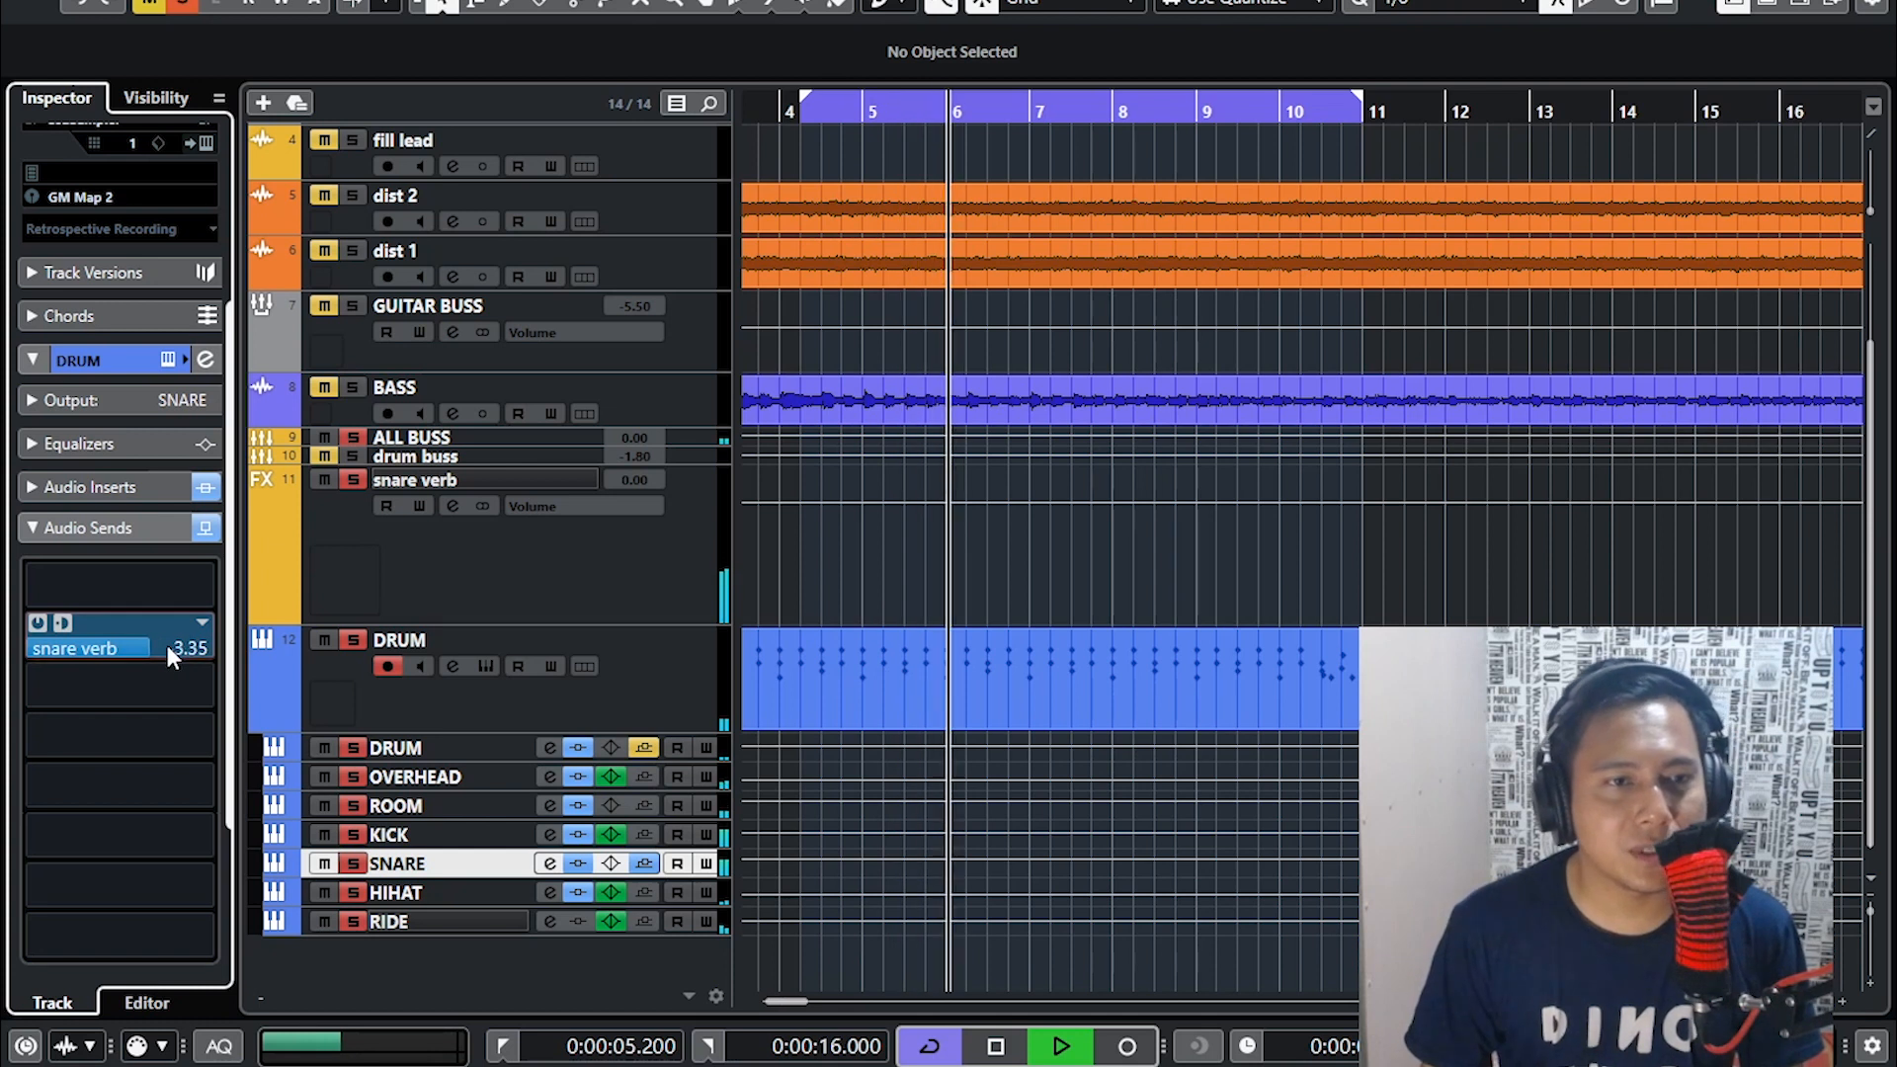
left_click(420, 751)
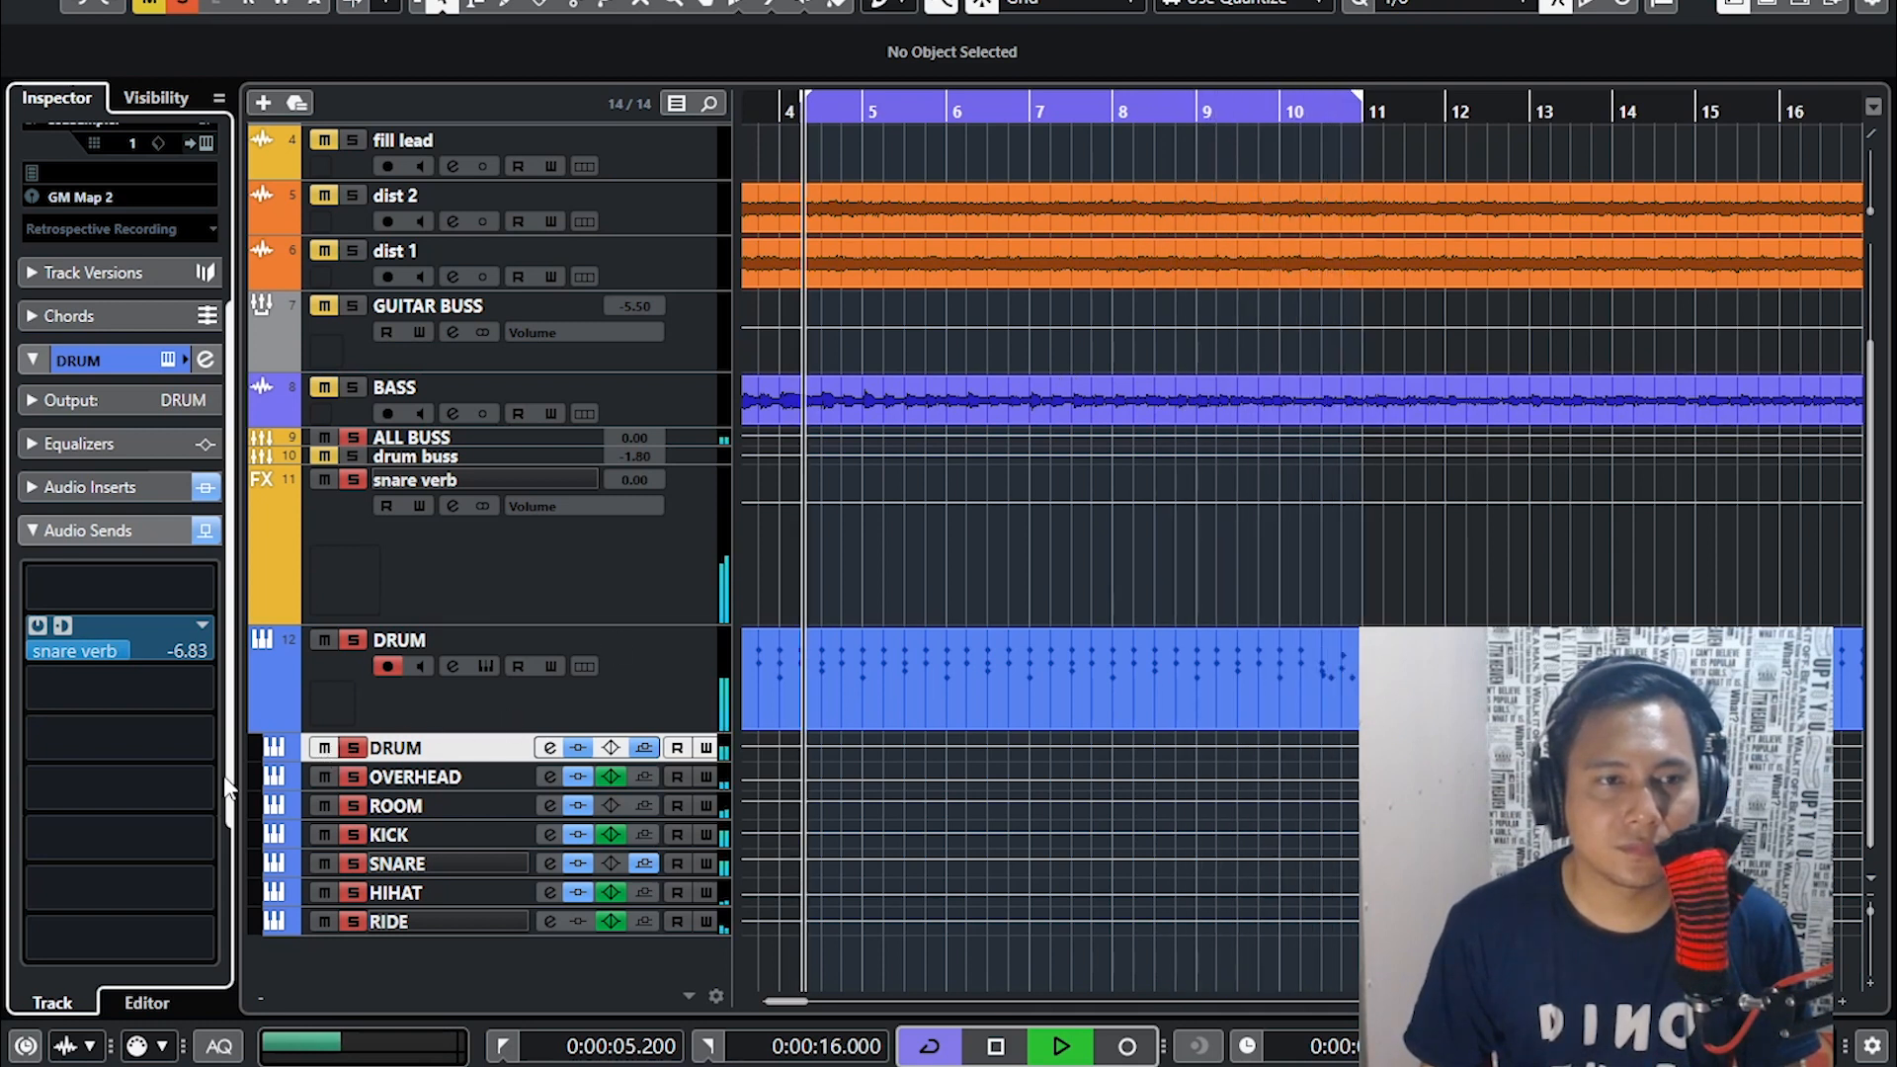
left_click_drag(140, 655, 128, 652)
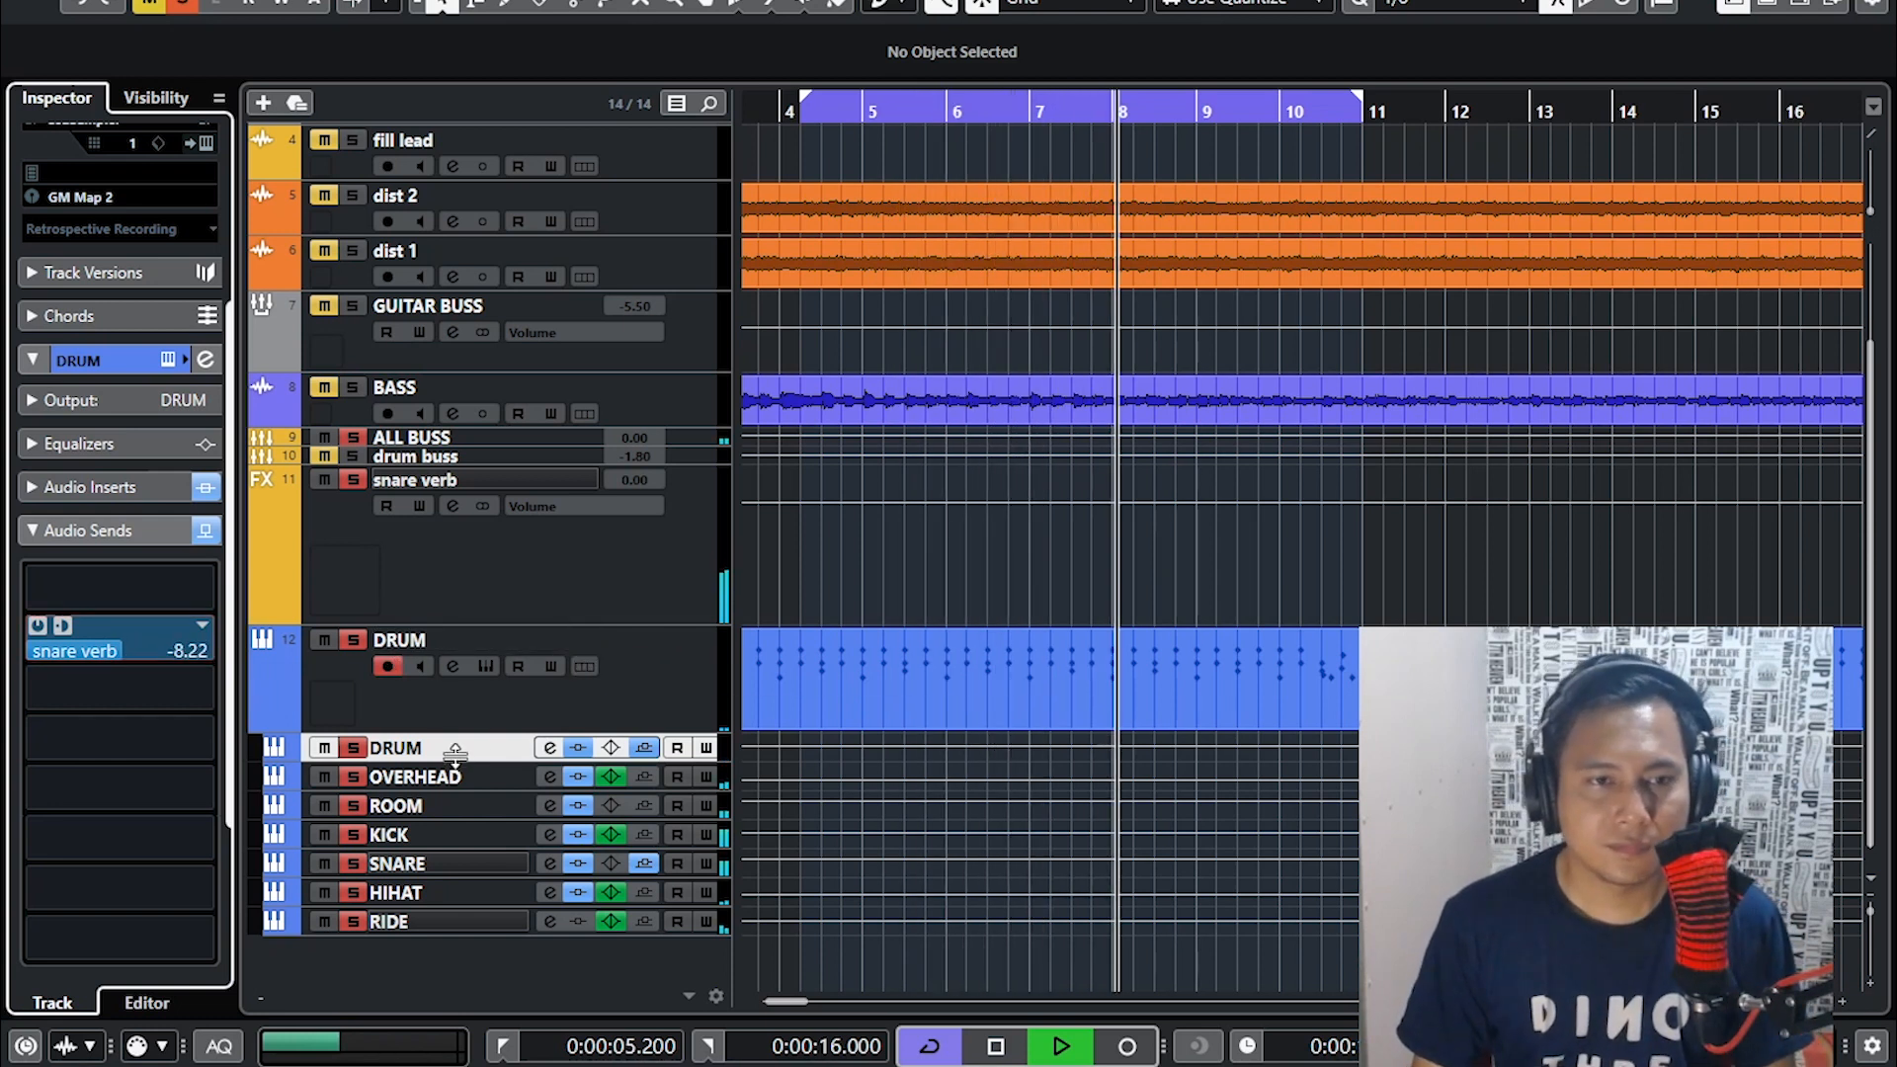
- Show the channel fader and review level and panning of the DRUM, KICK, SNARE, HIHAT, RIDE, ROOM and OVERHEAD outputs
left_click(107, 538)
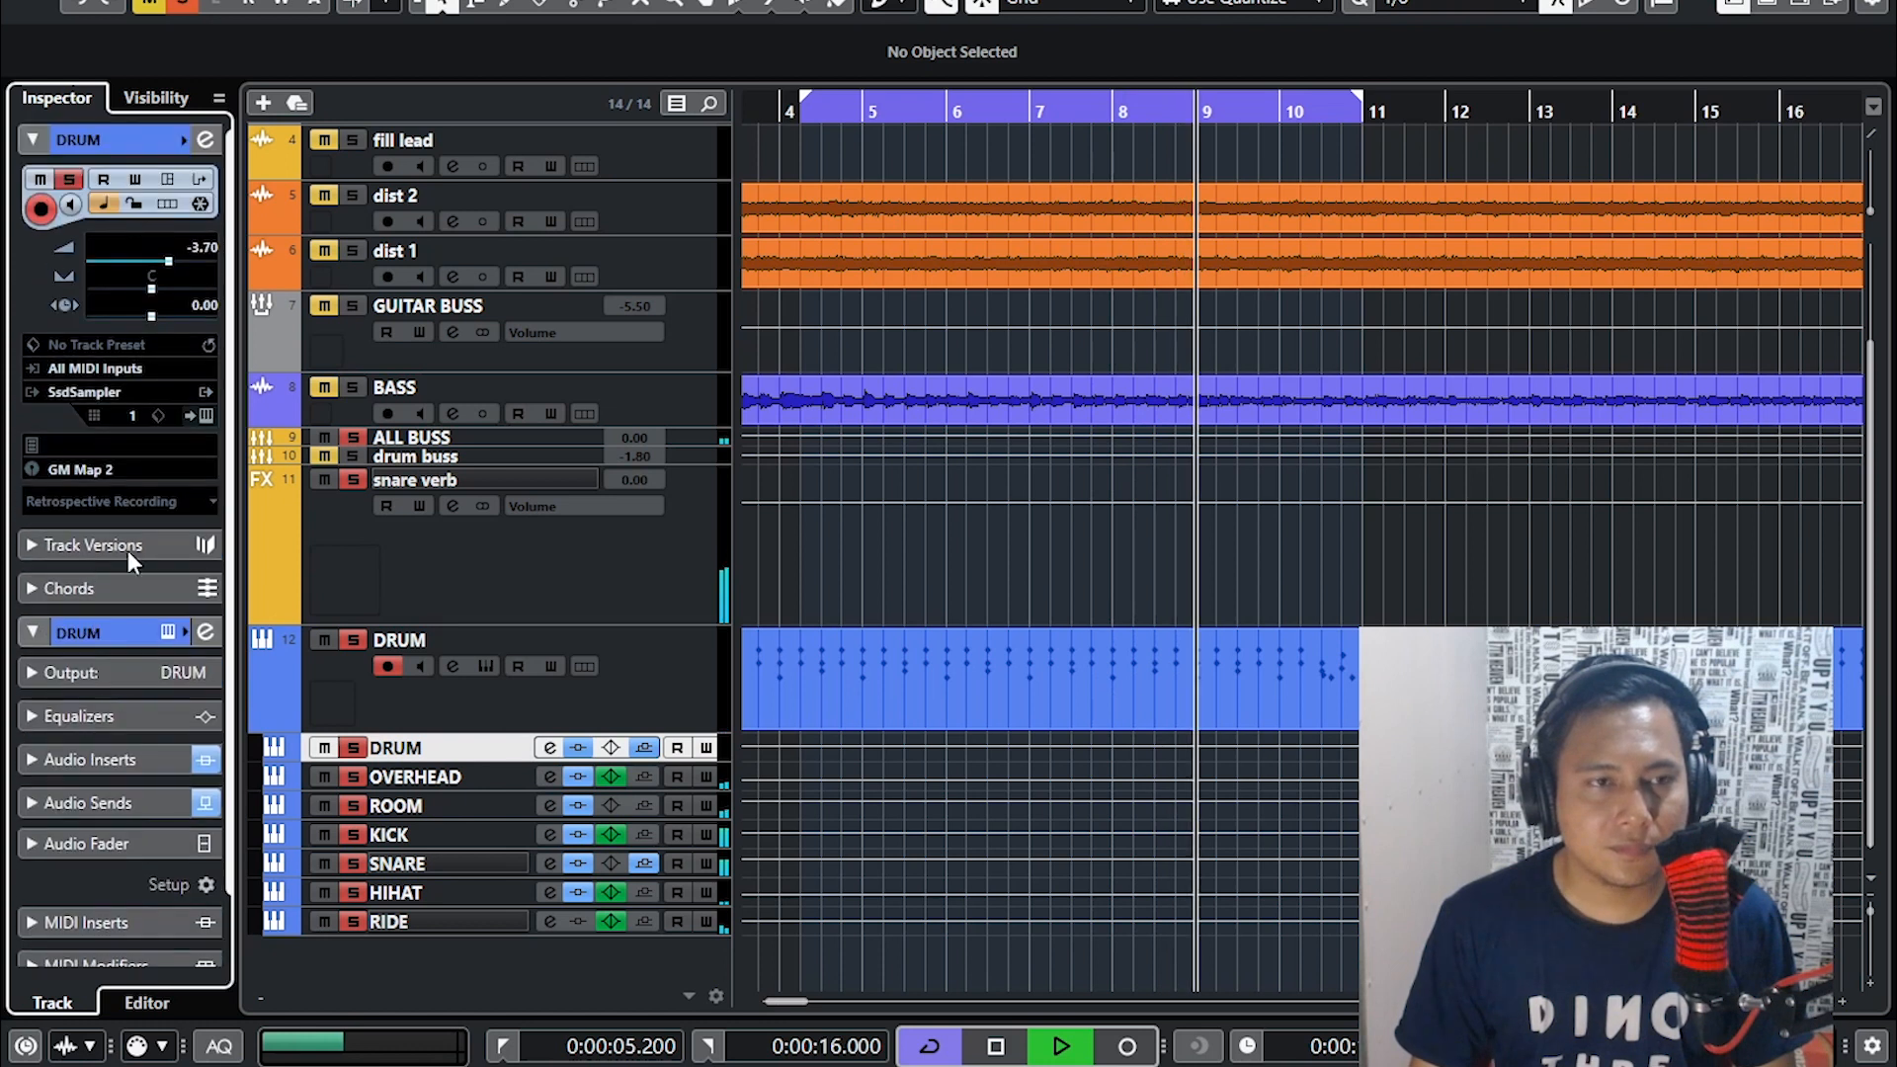
left_click(125, 841)
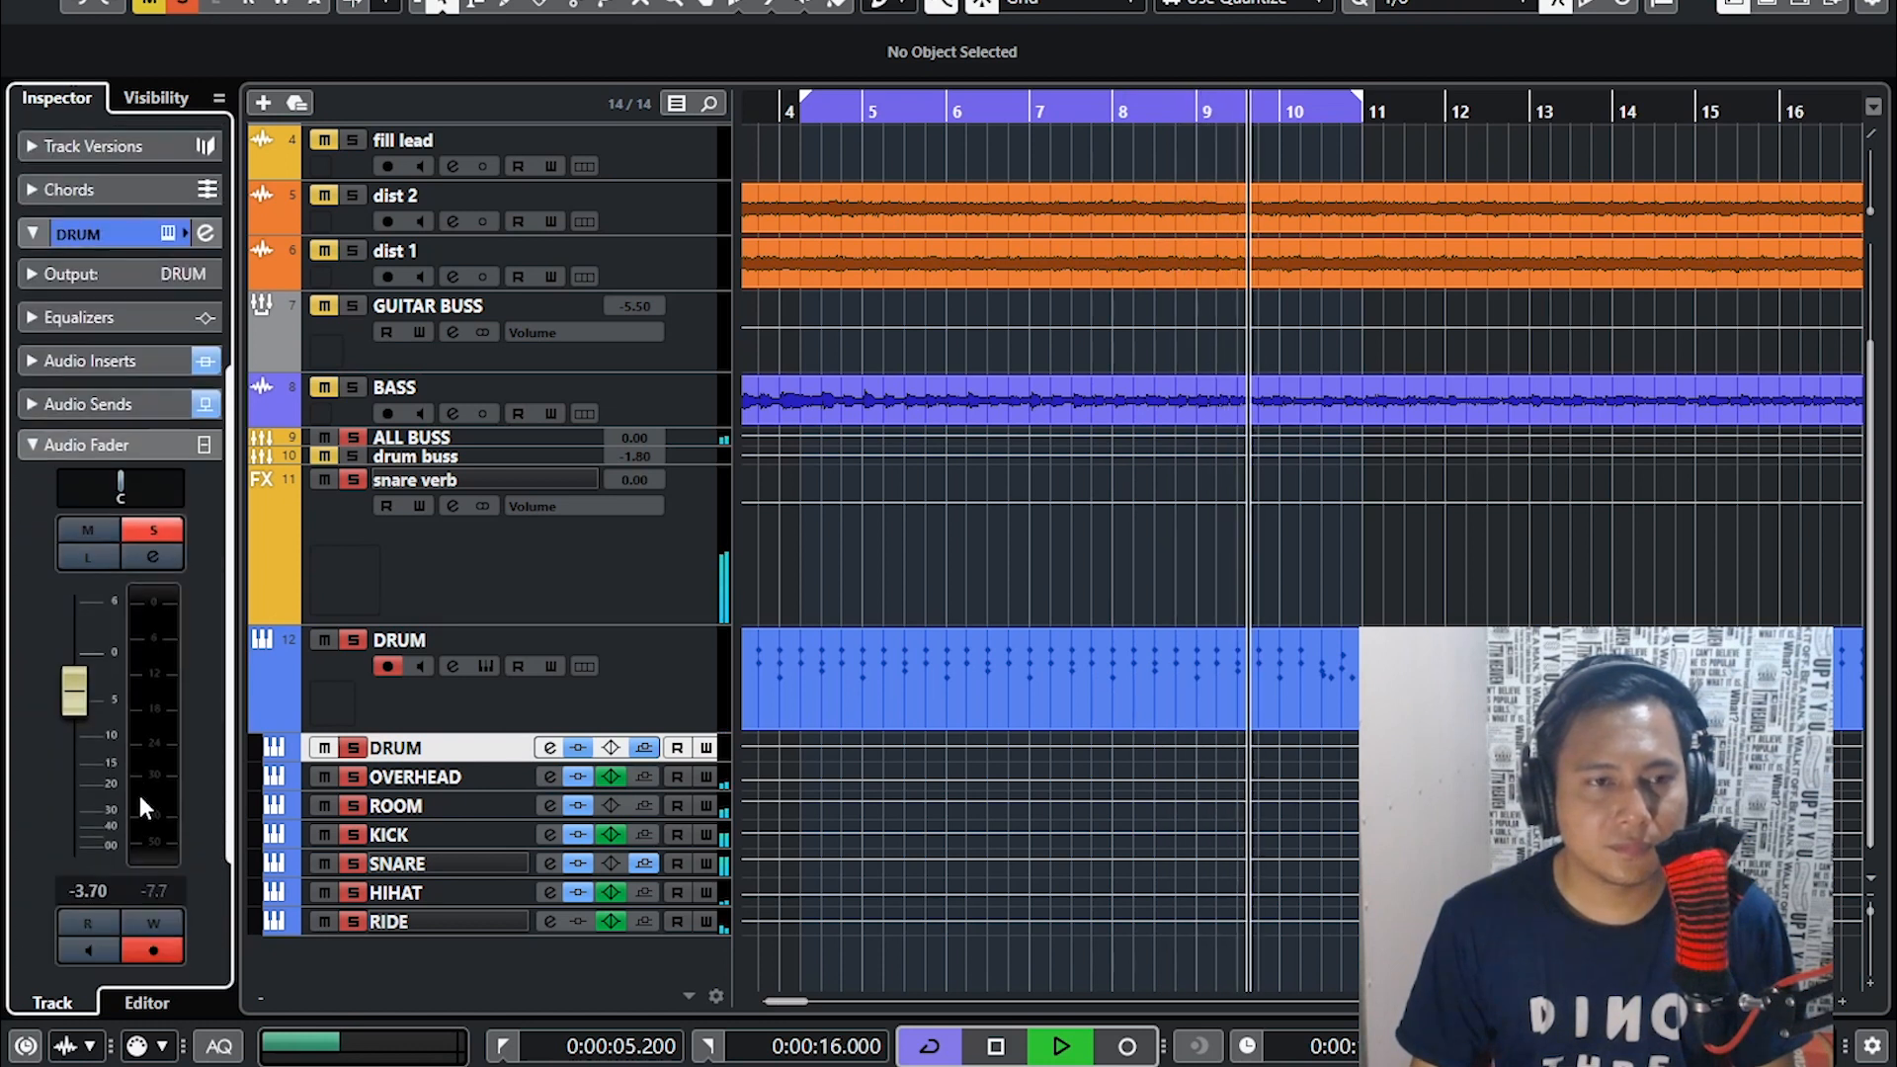
left_click(423, 834)
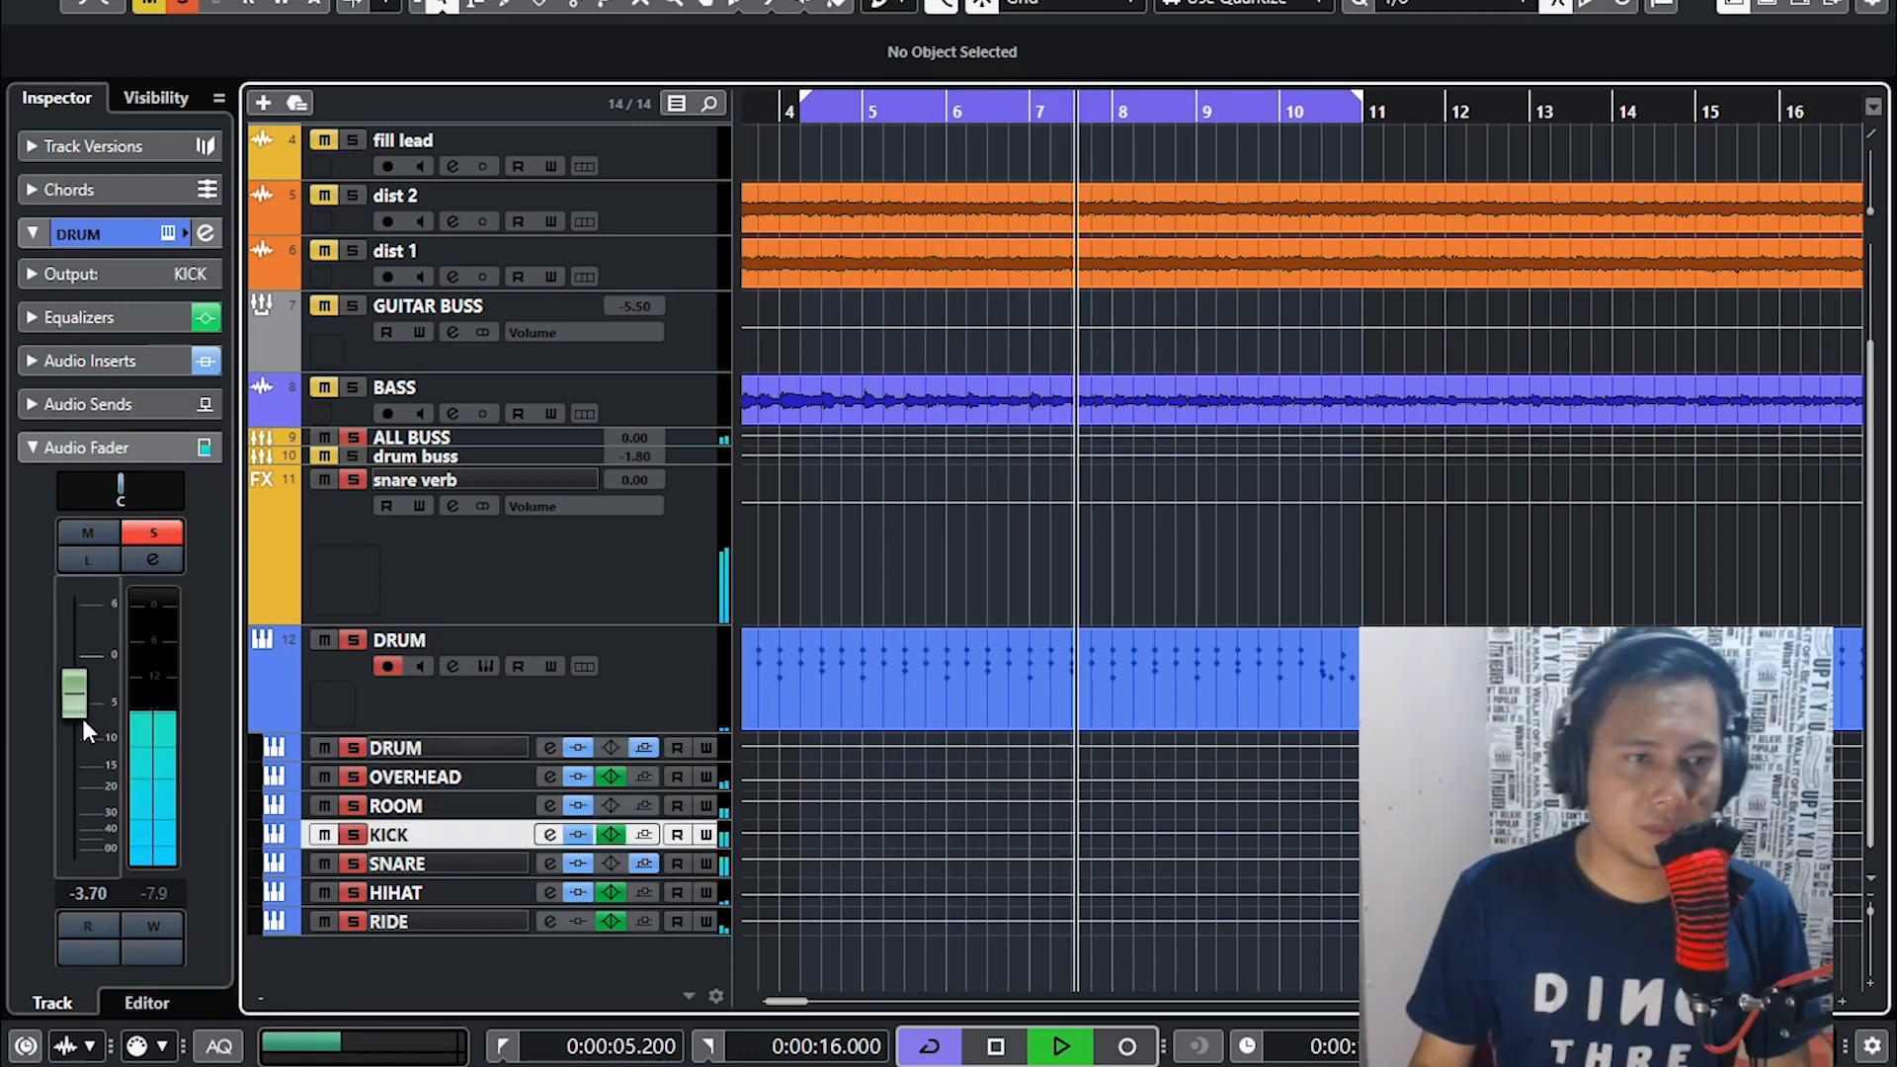
left_click(460, 856)
left_click(459, 842)
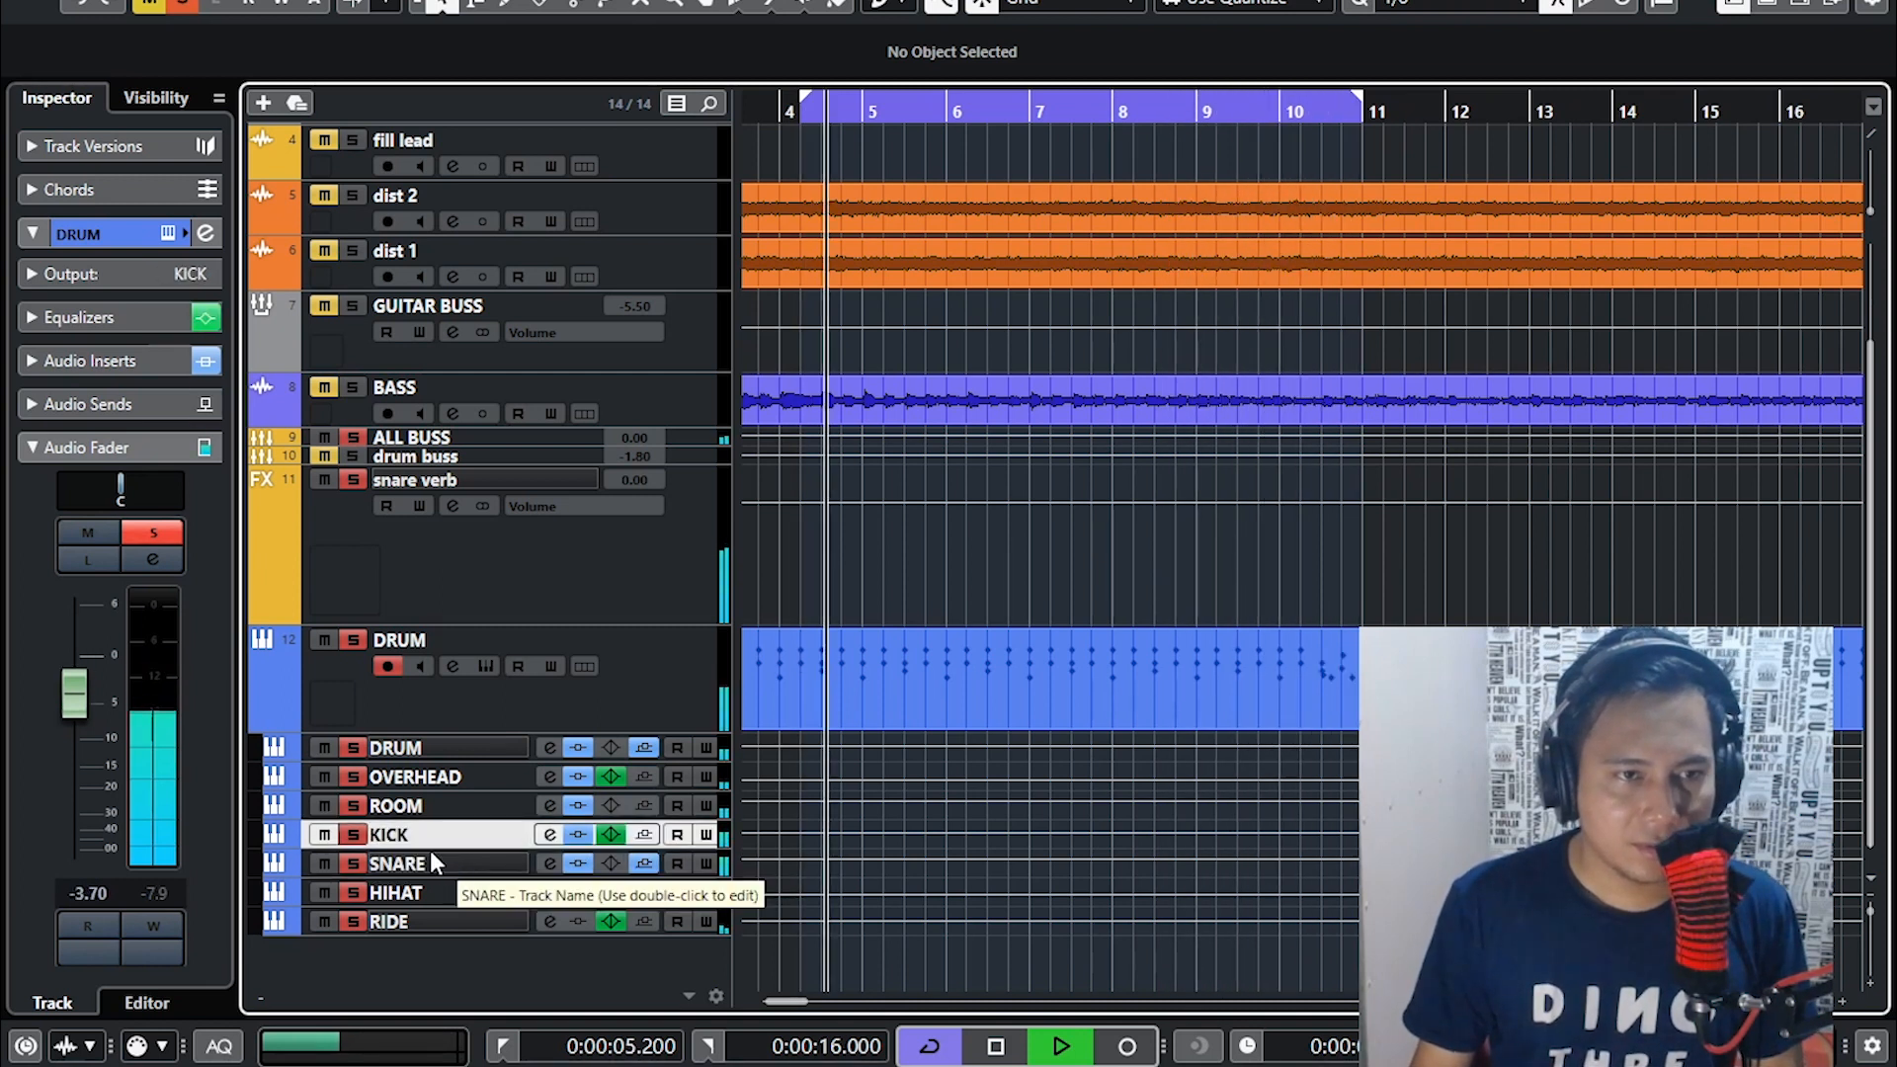
left_click(432, 865)
left_click(429, 893)
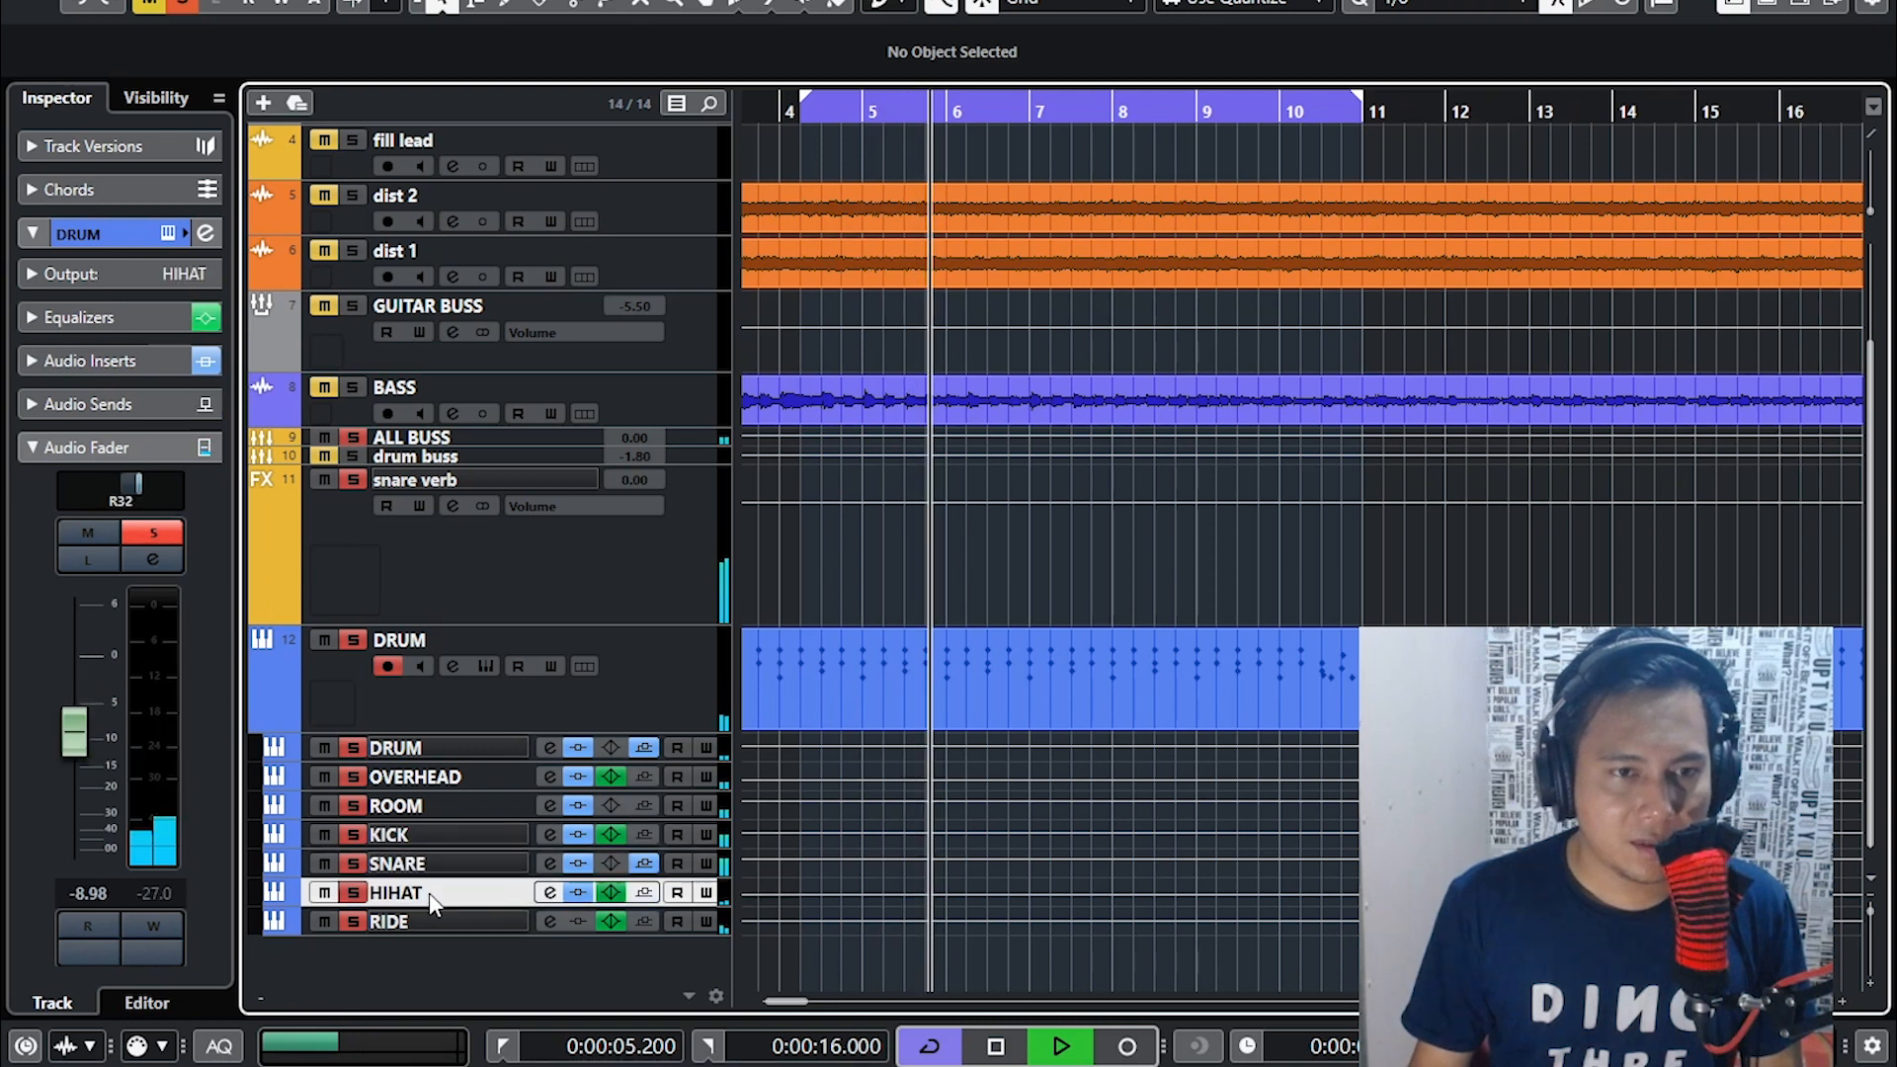
left_click(418, 922)
left_click(413, 836)
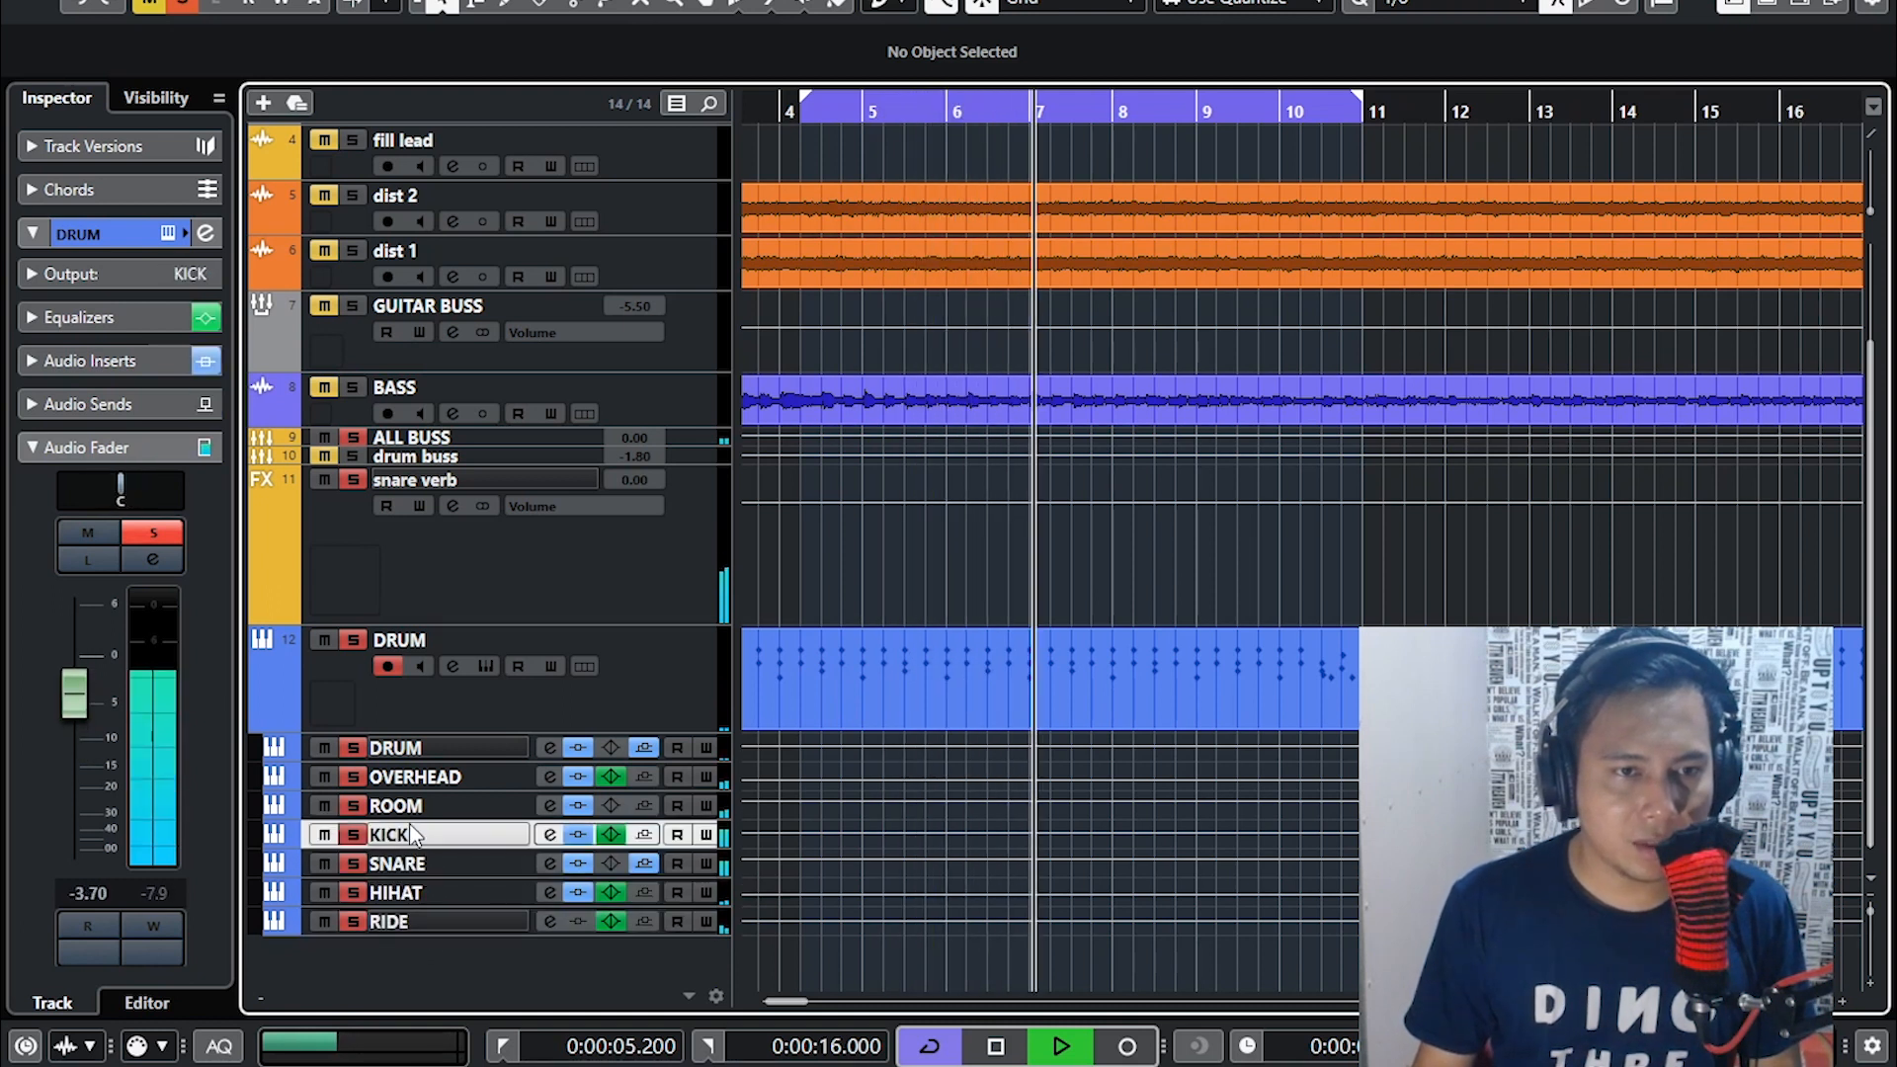
left_click(412, 806)
left_click(411, 779)
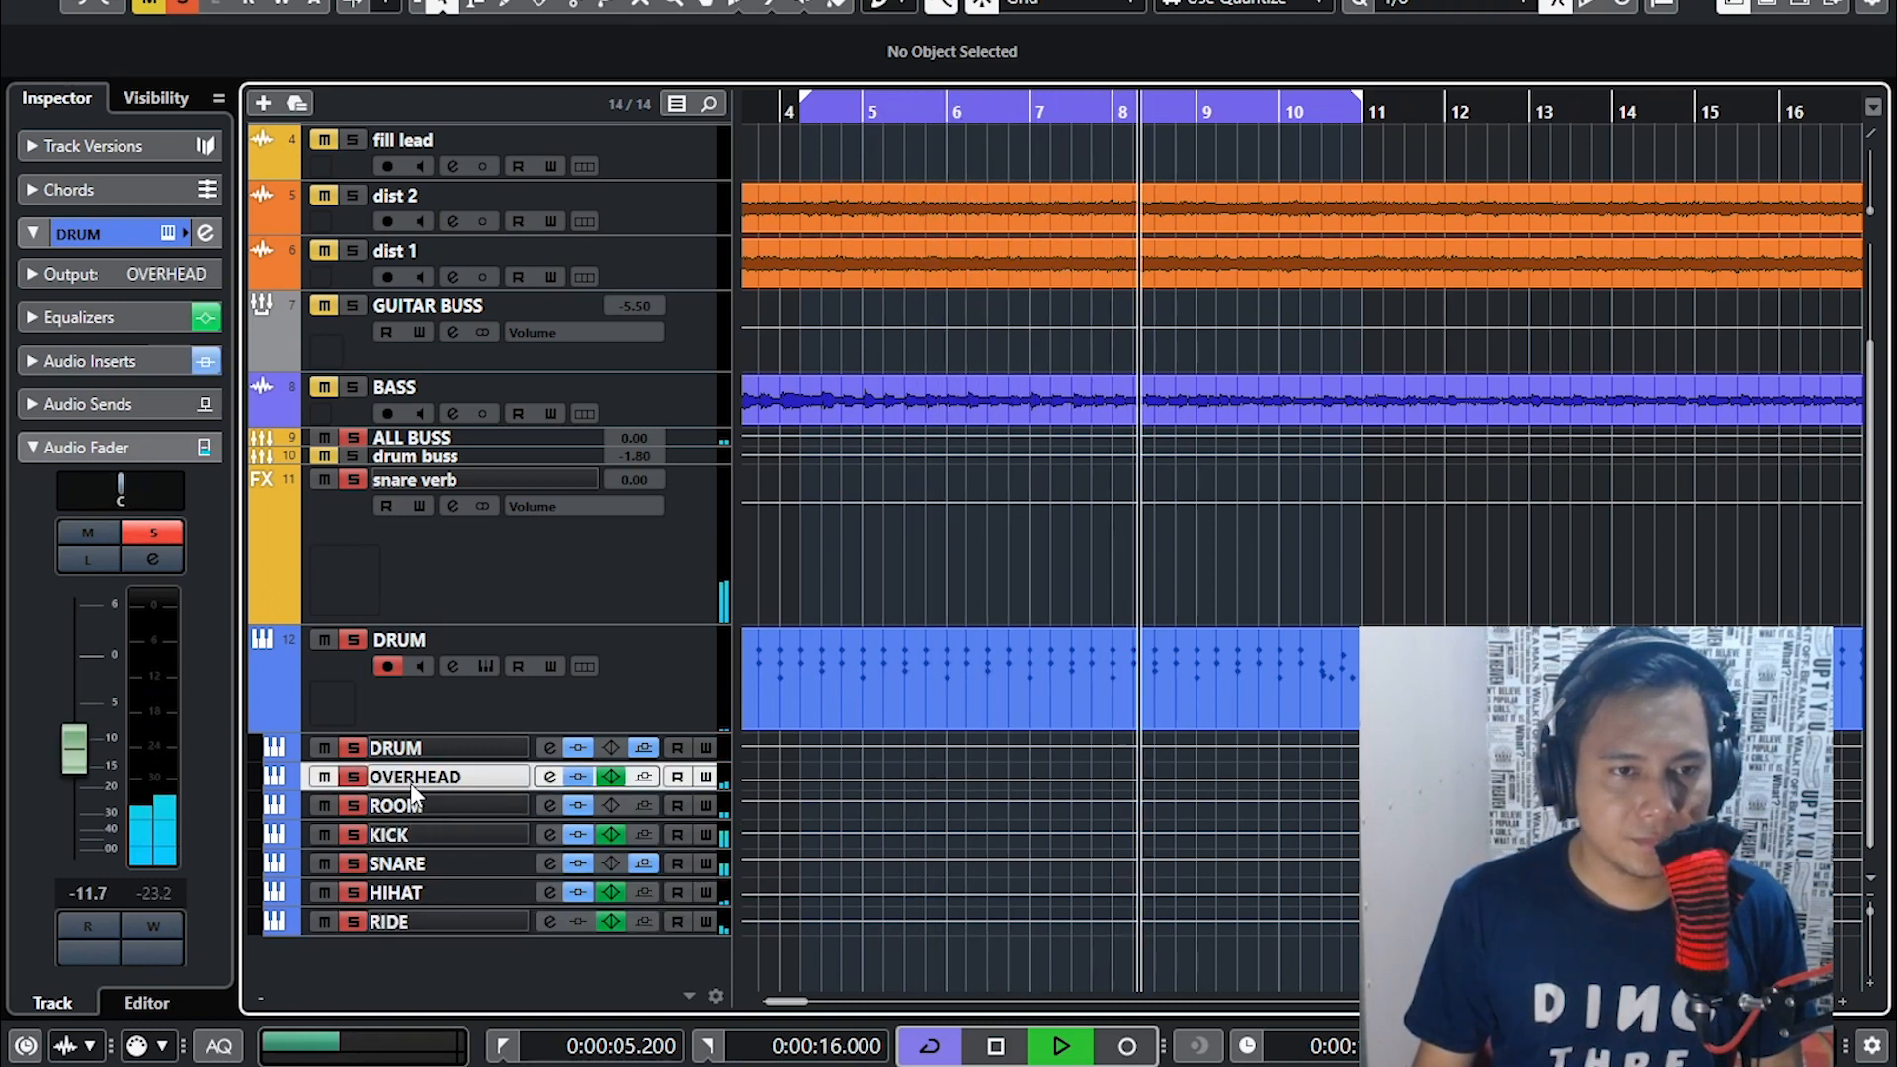
left_click(413, 755)
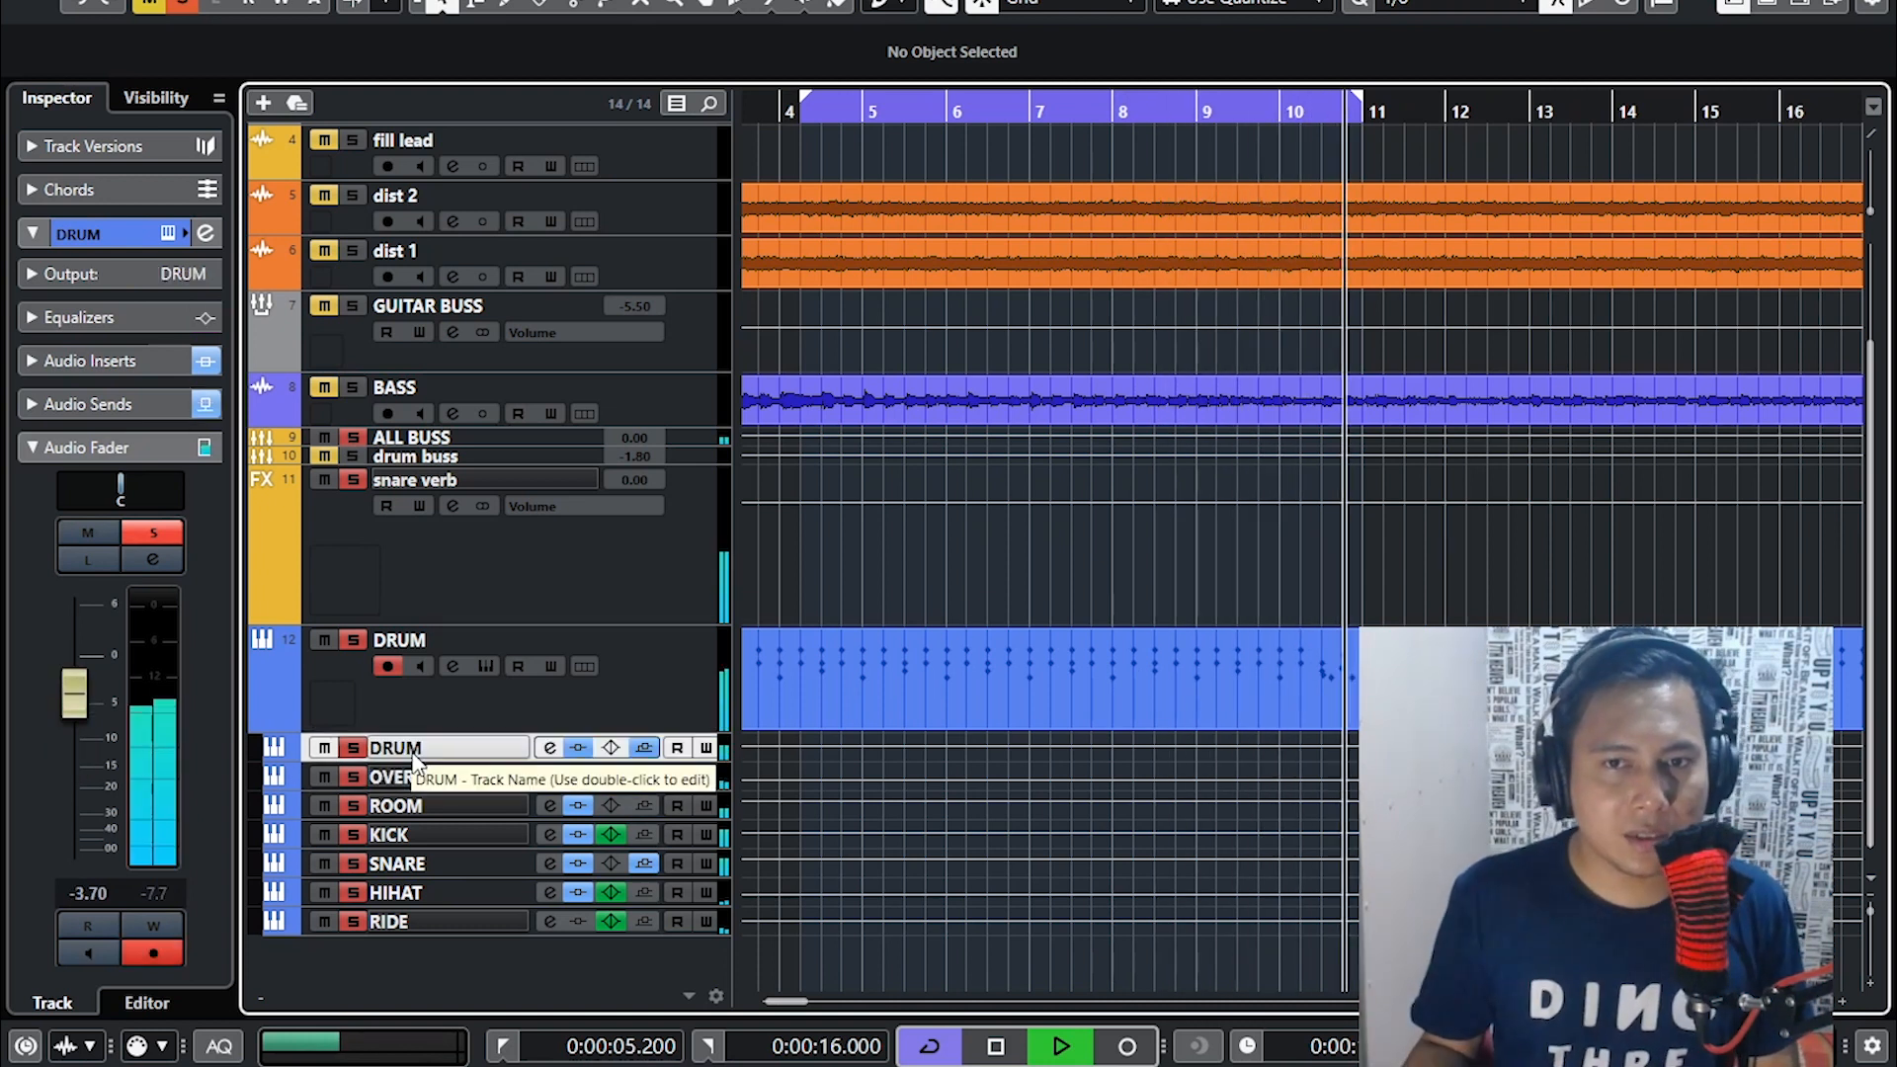
- Set the start of the cycle range to 0:00:03.000, just before bar 3, and select the snare verb track
left_click_drag(810, 103, 538, 146)
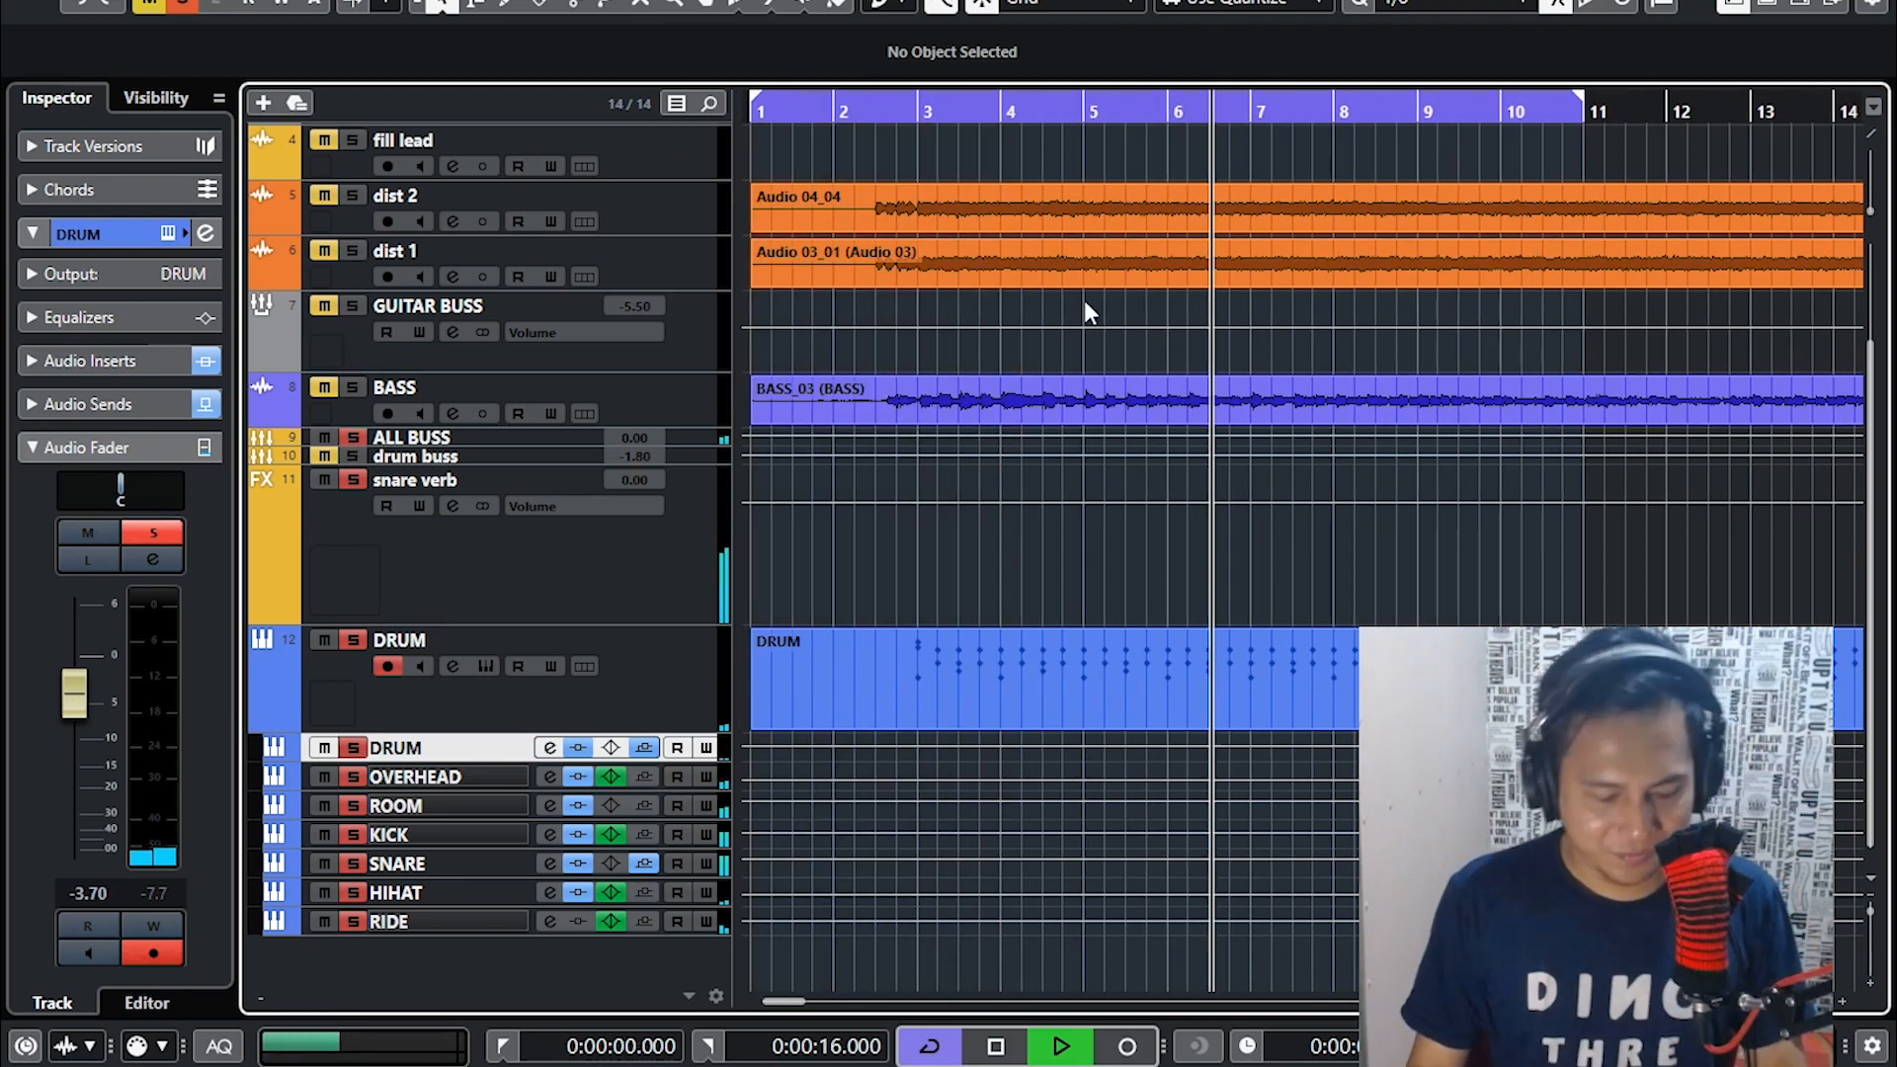
left_click(907, 121, "ctrl")
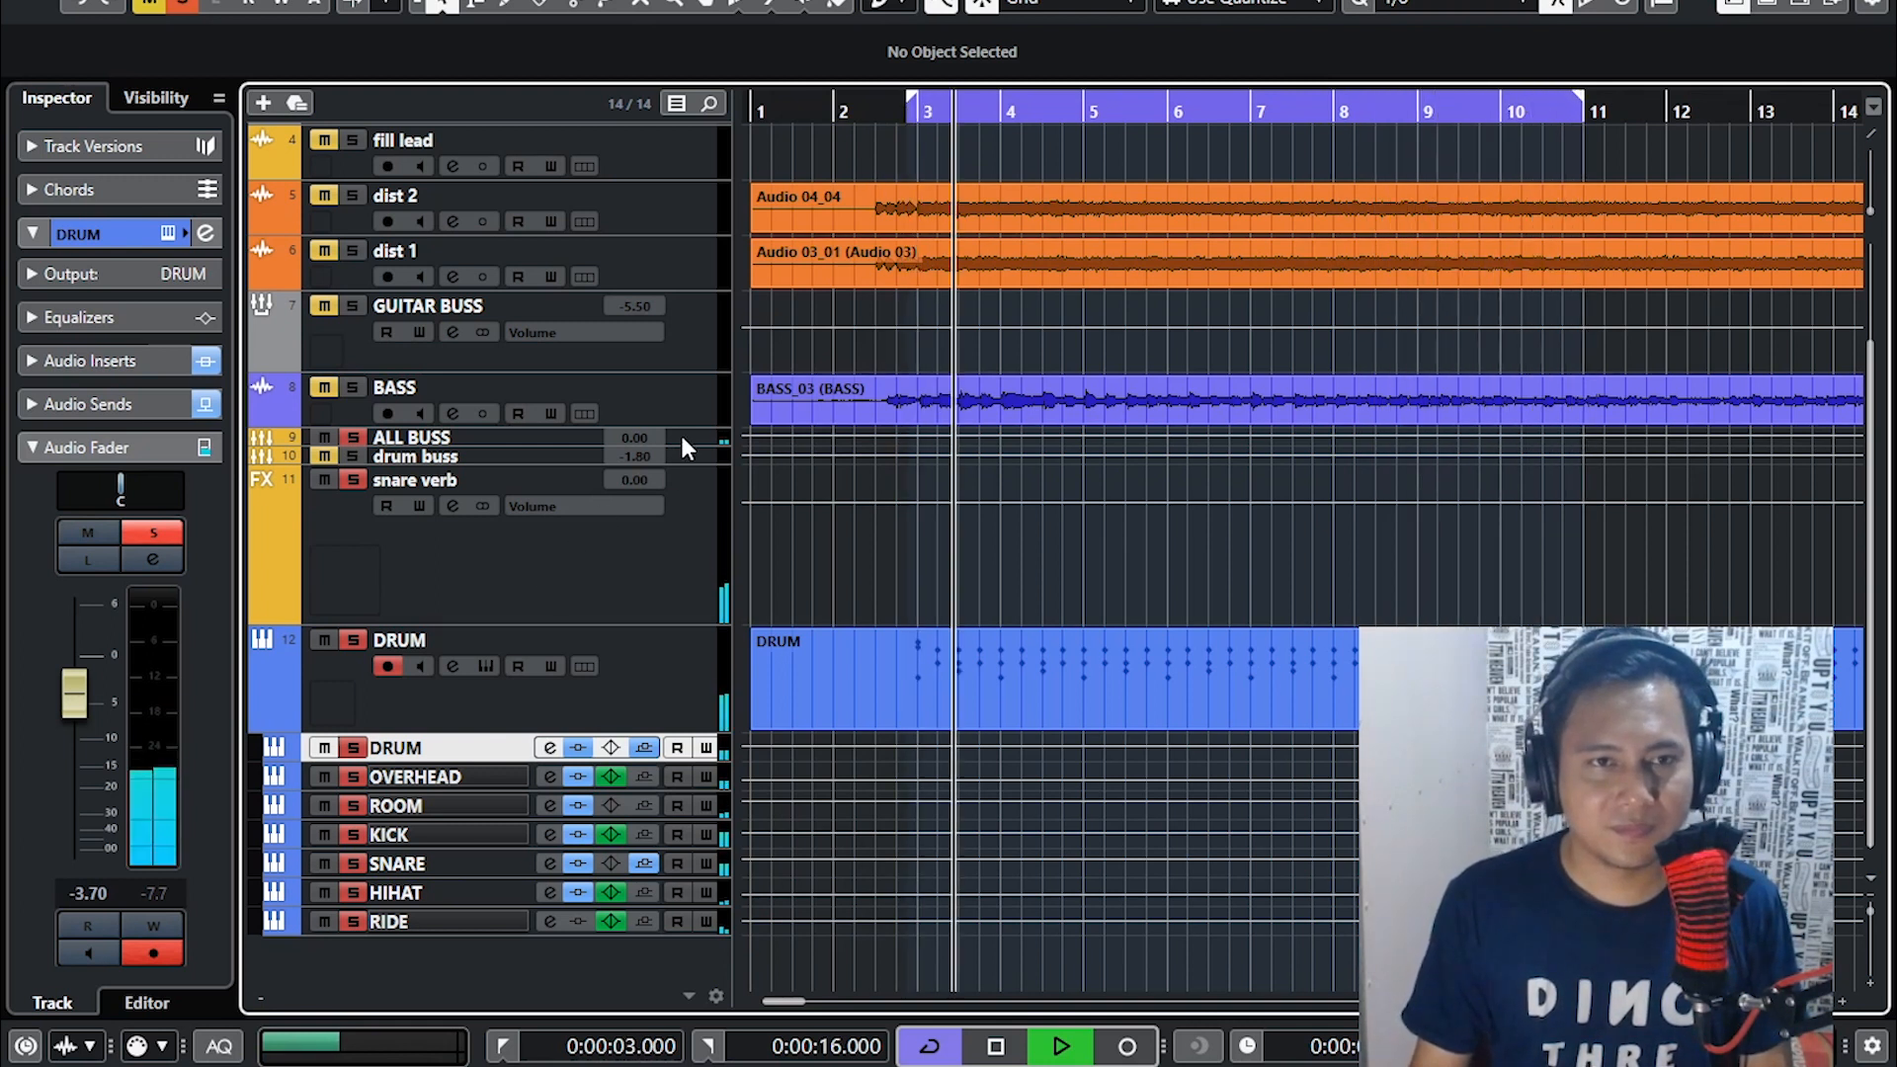
left_click(680, 561)
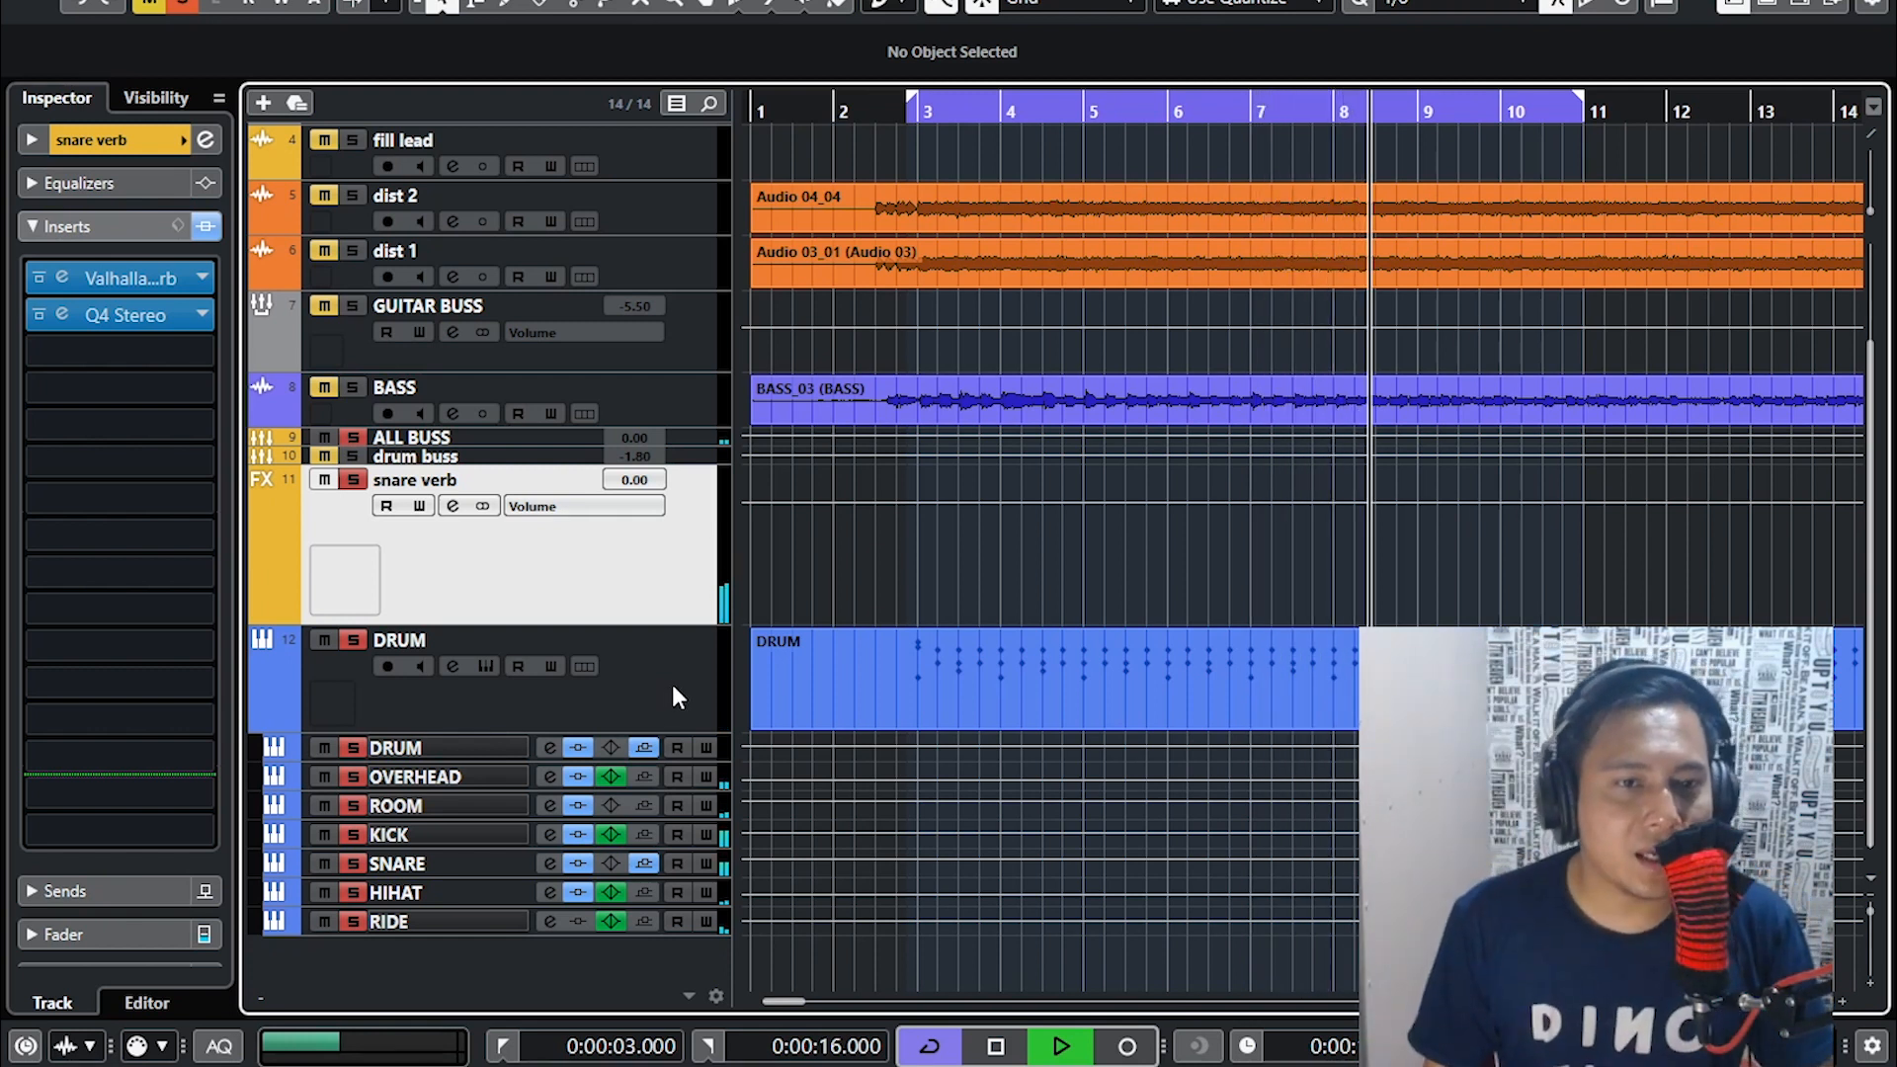
- Stop playback and open the MixConsole
key("space")
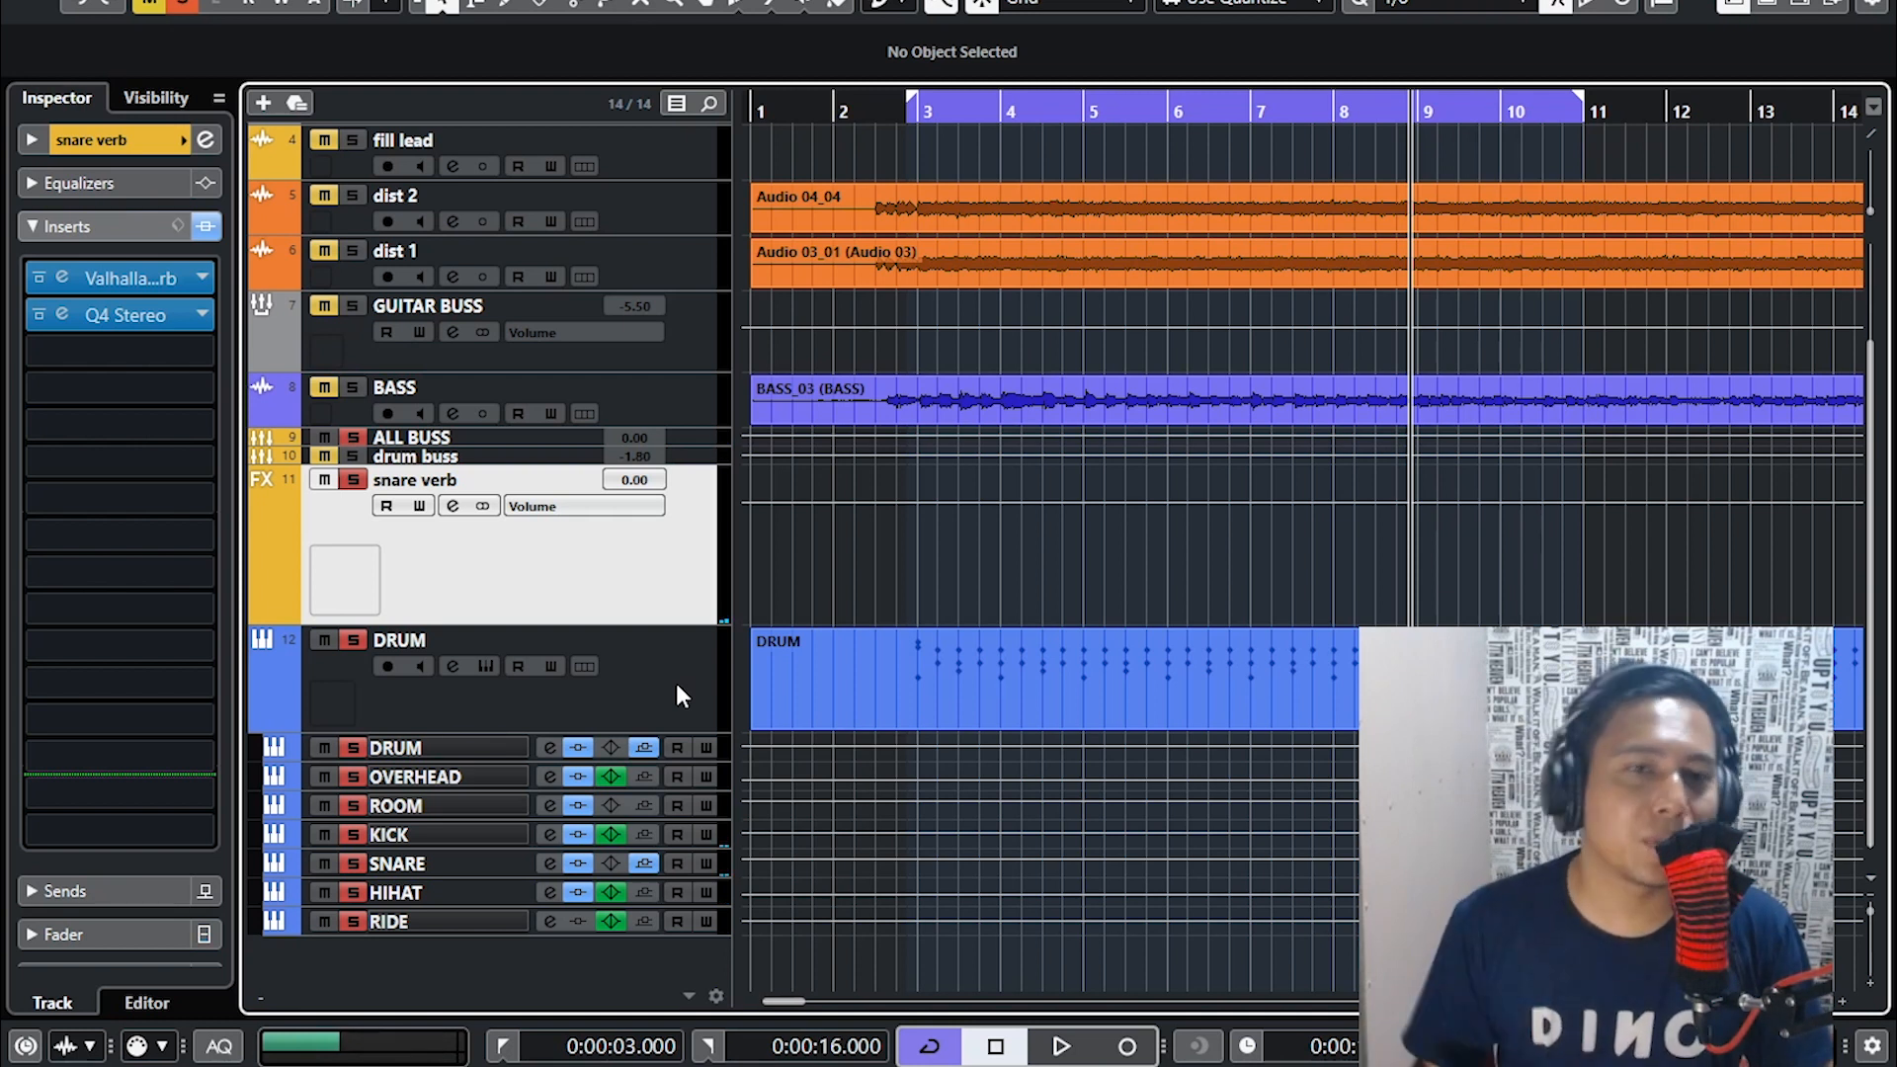
key("F3")
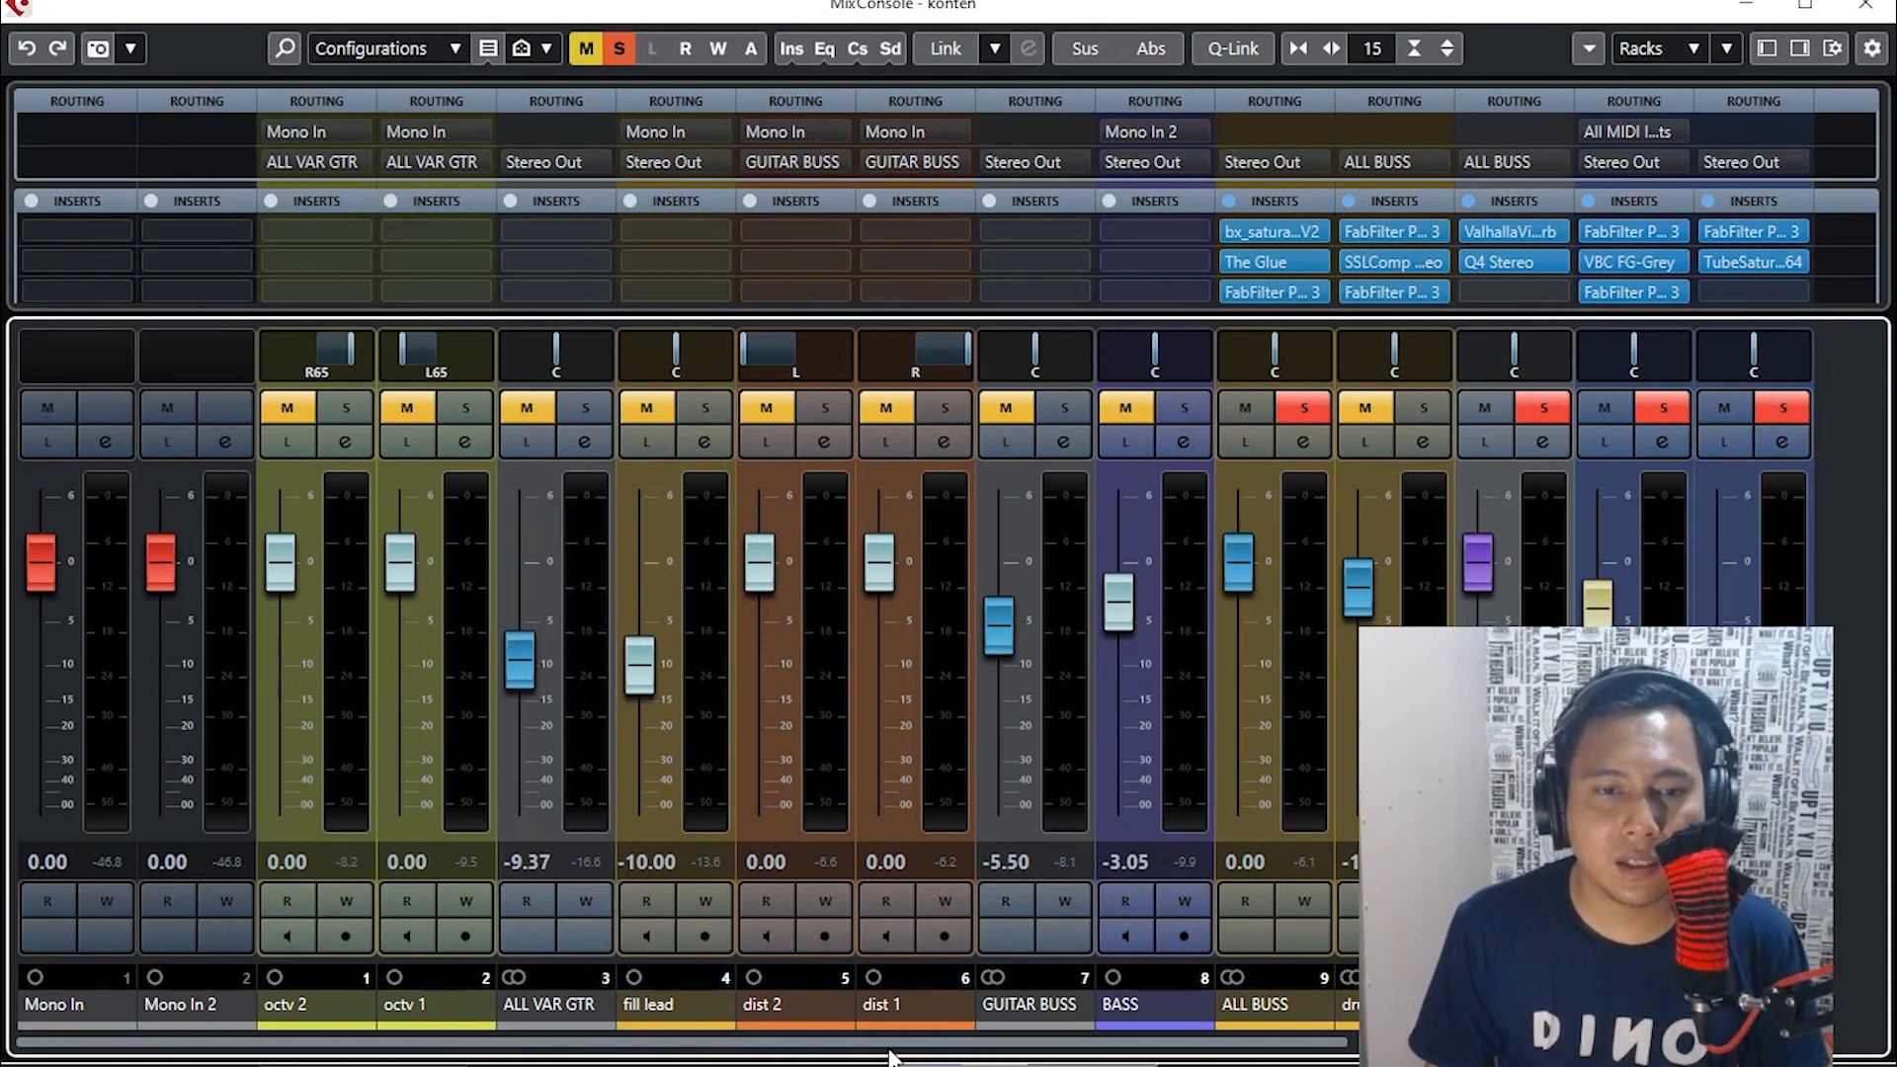
- Bring the drum channels into view in the MixConsole, examine the DRUM channel's output routing choices, and return to the project window
left_click_drag(954, 1042, 1487, 1043)
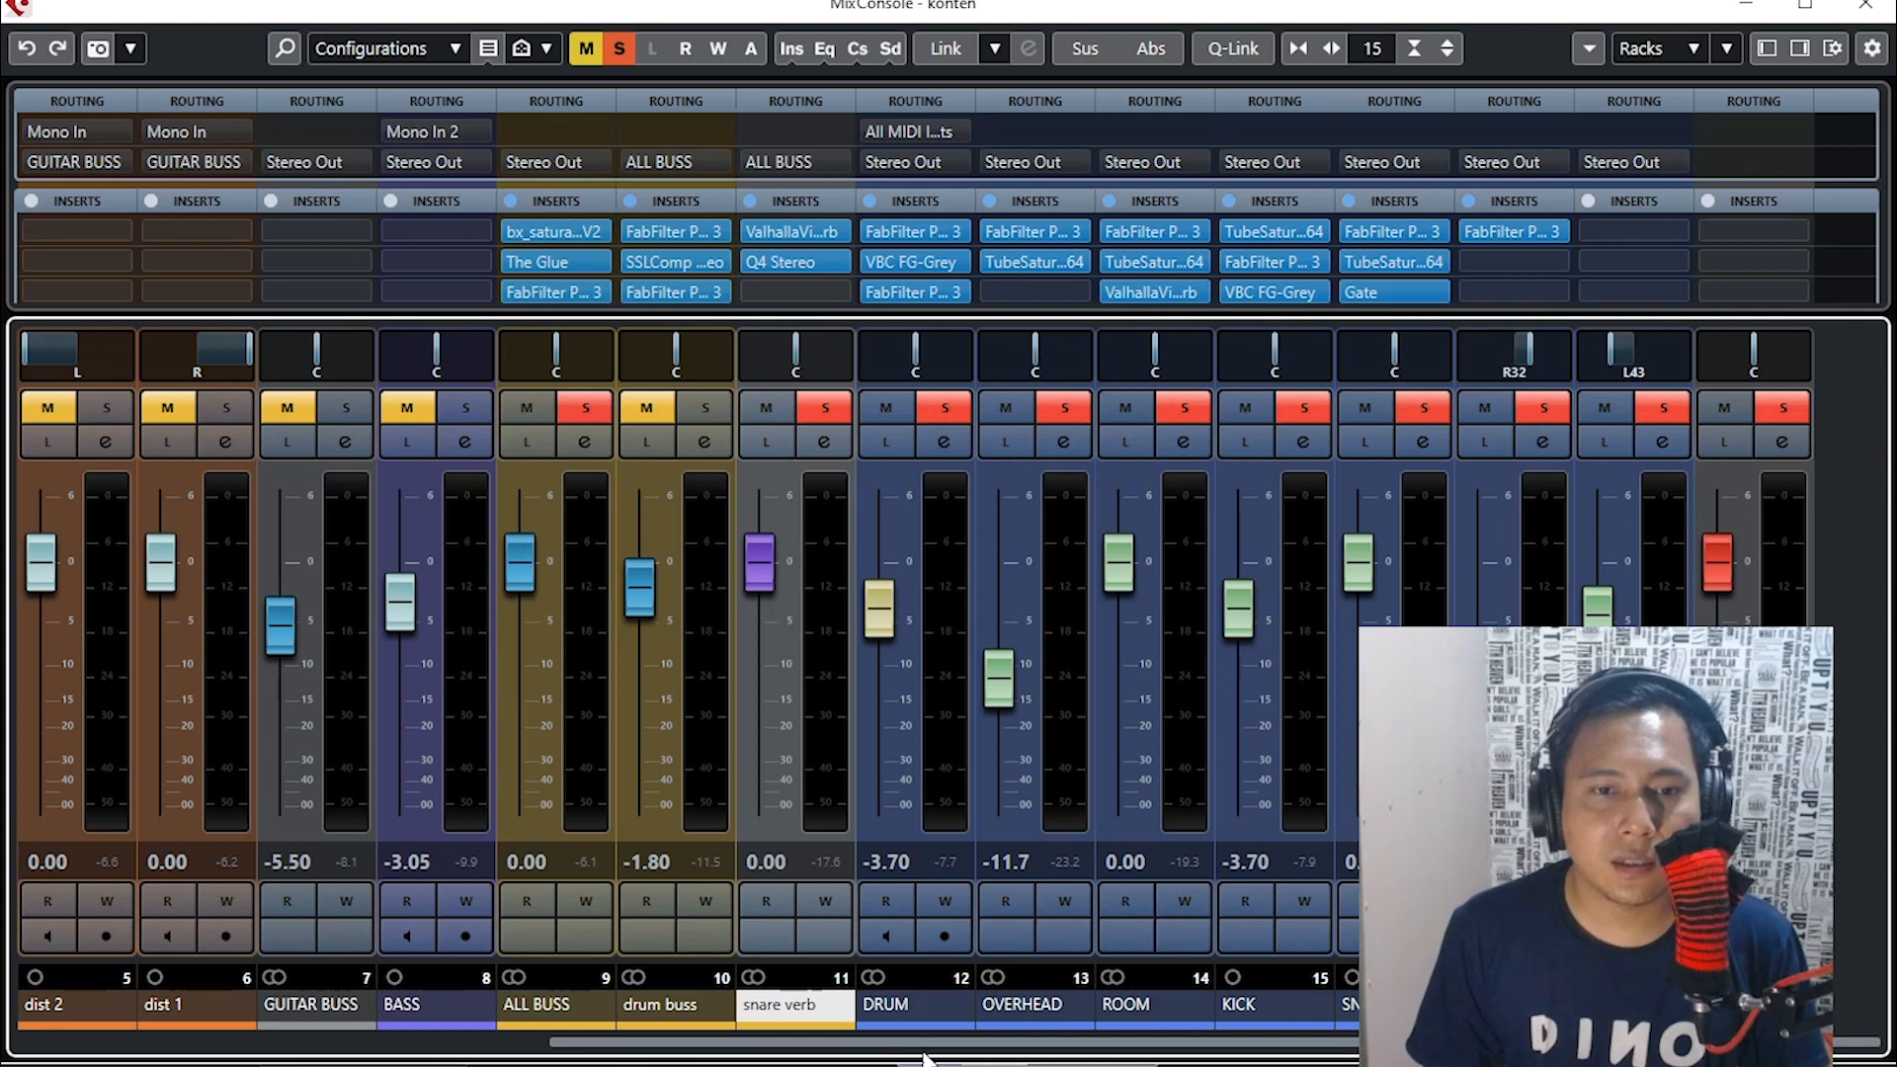
left_click(965, 1008)
left_click(1630, 1006)
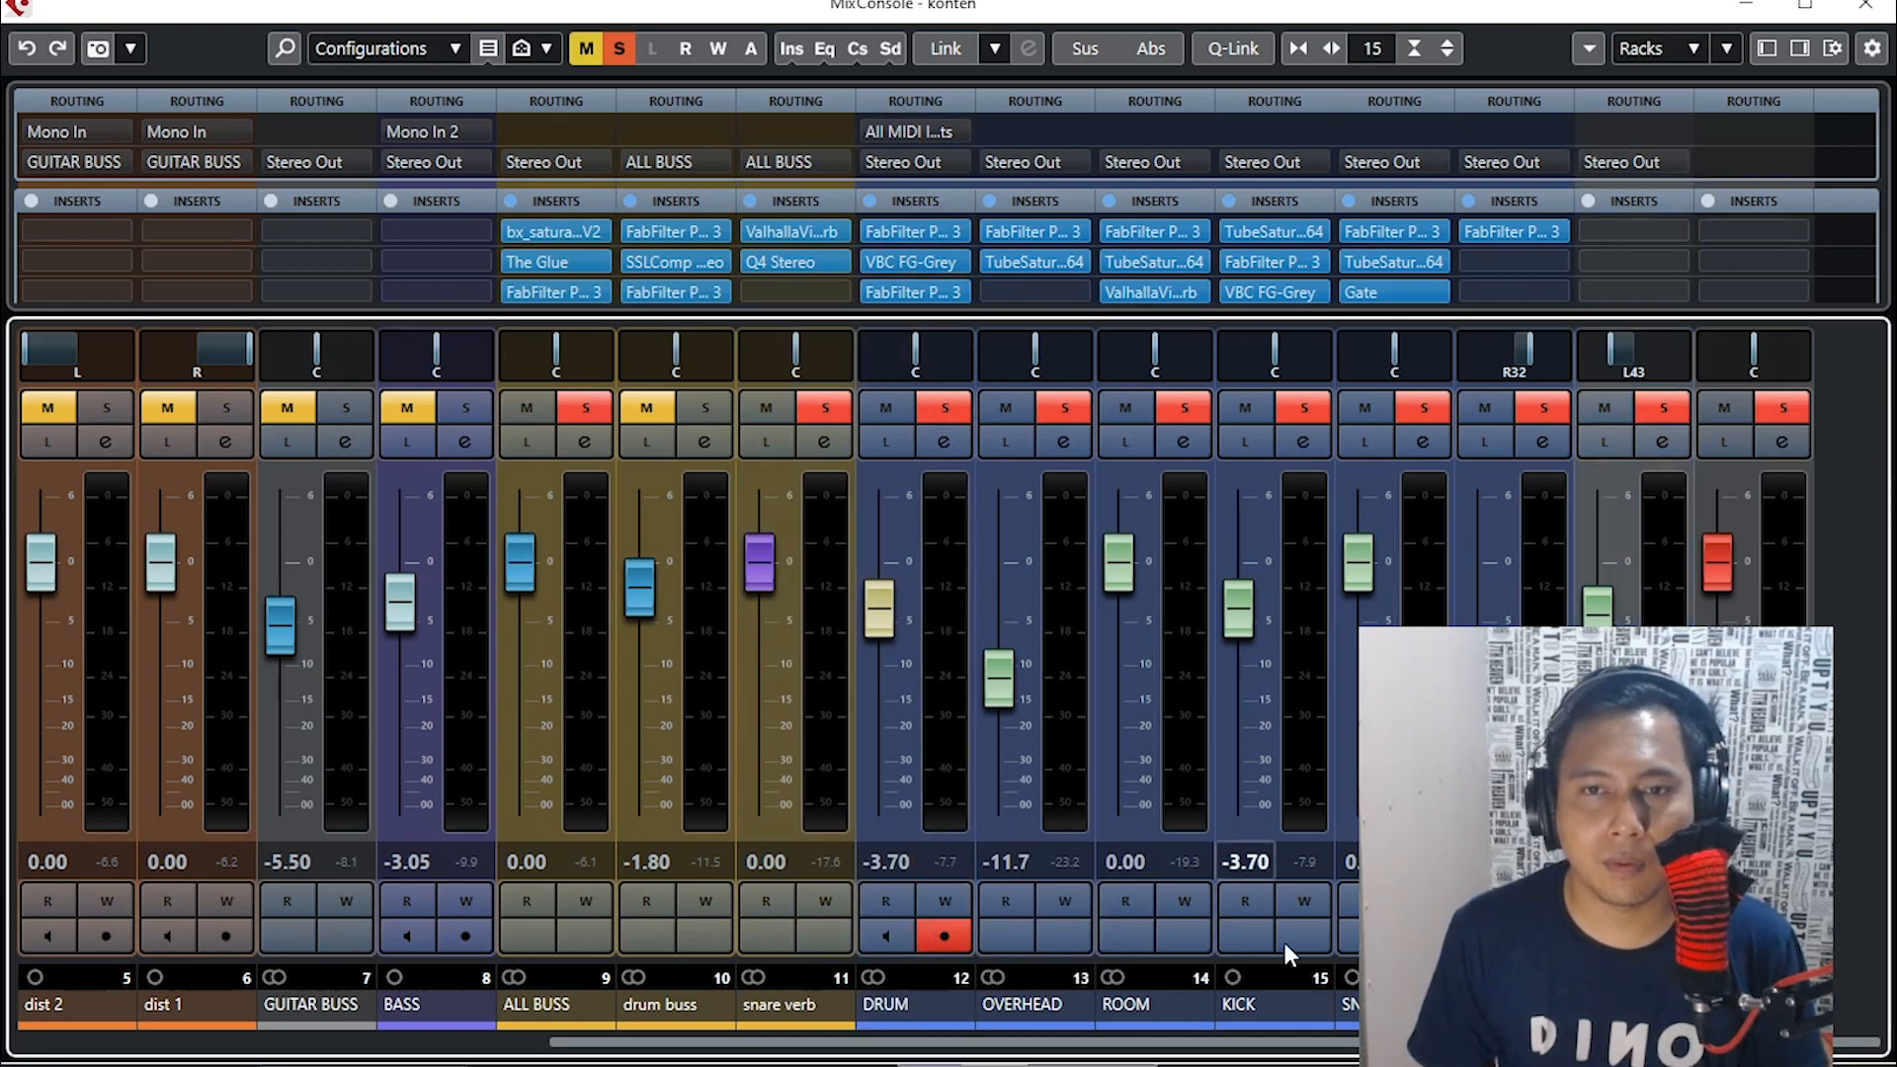
left_click(1751, 1006)
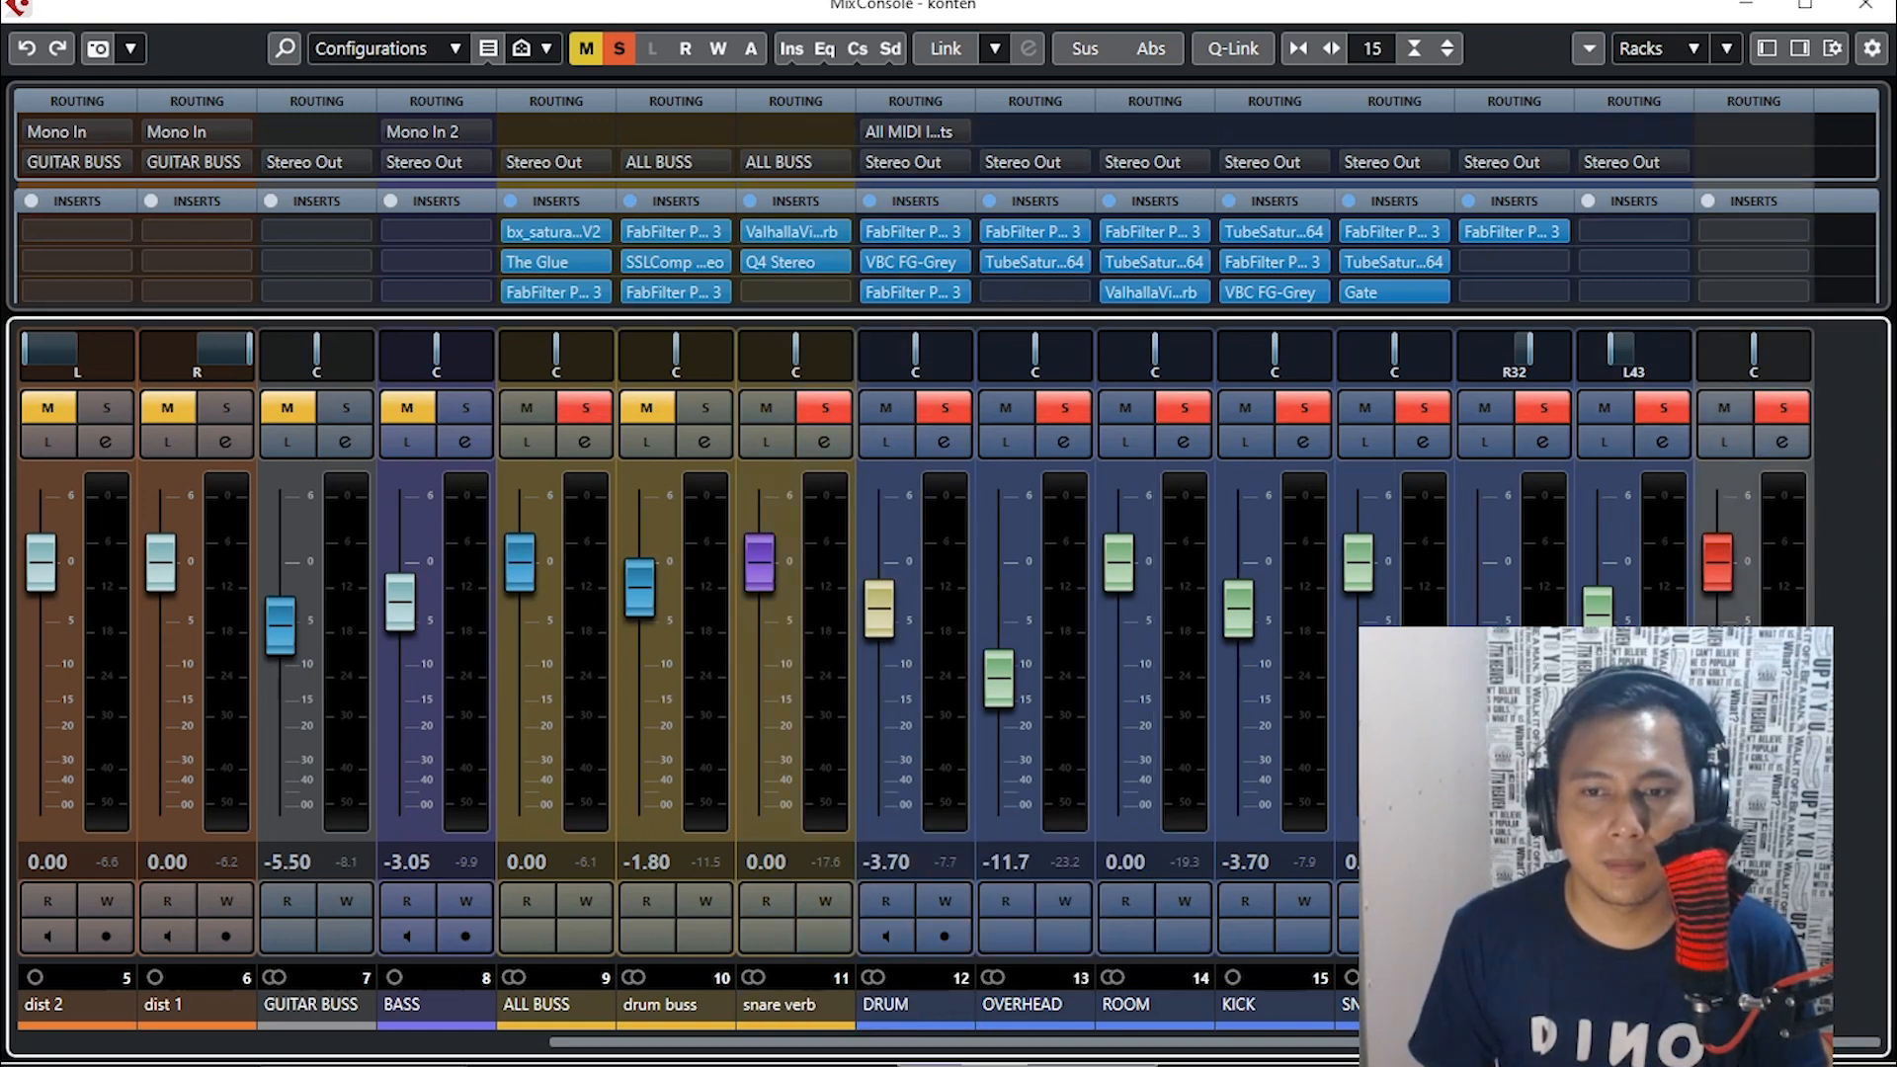
left_click(958, 162)
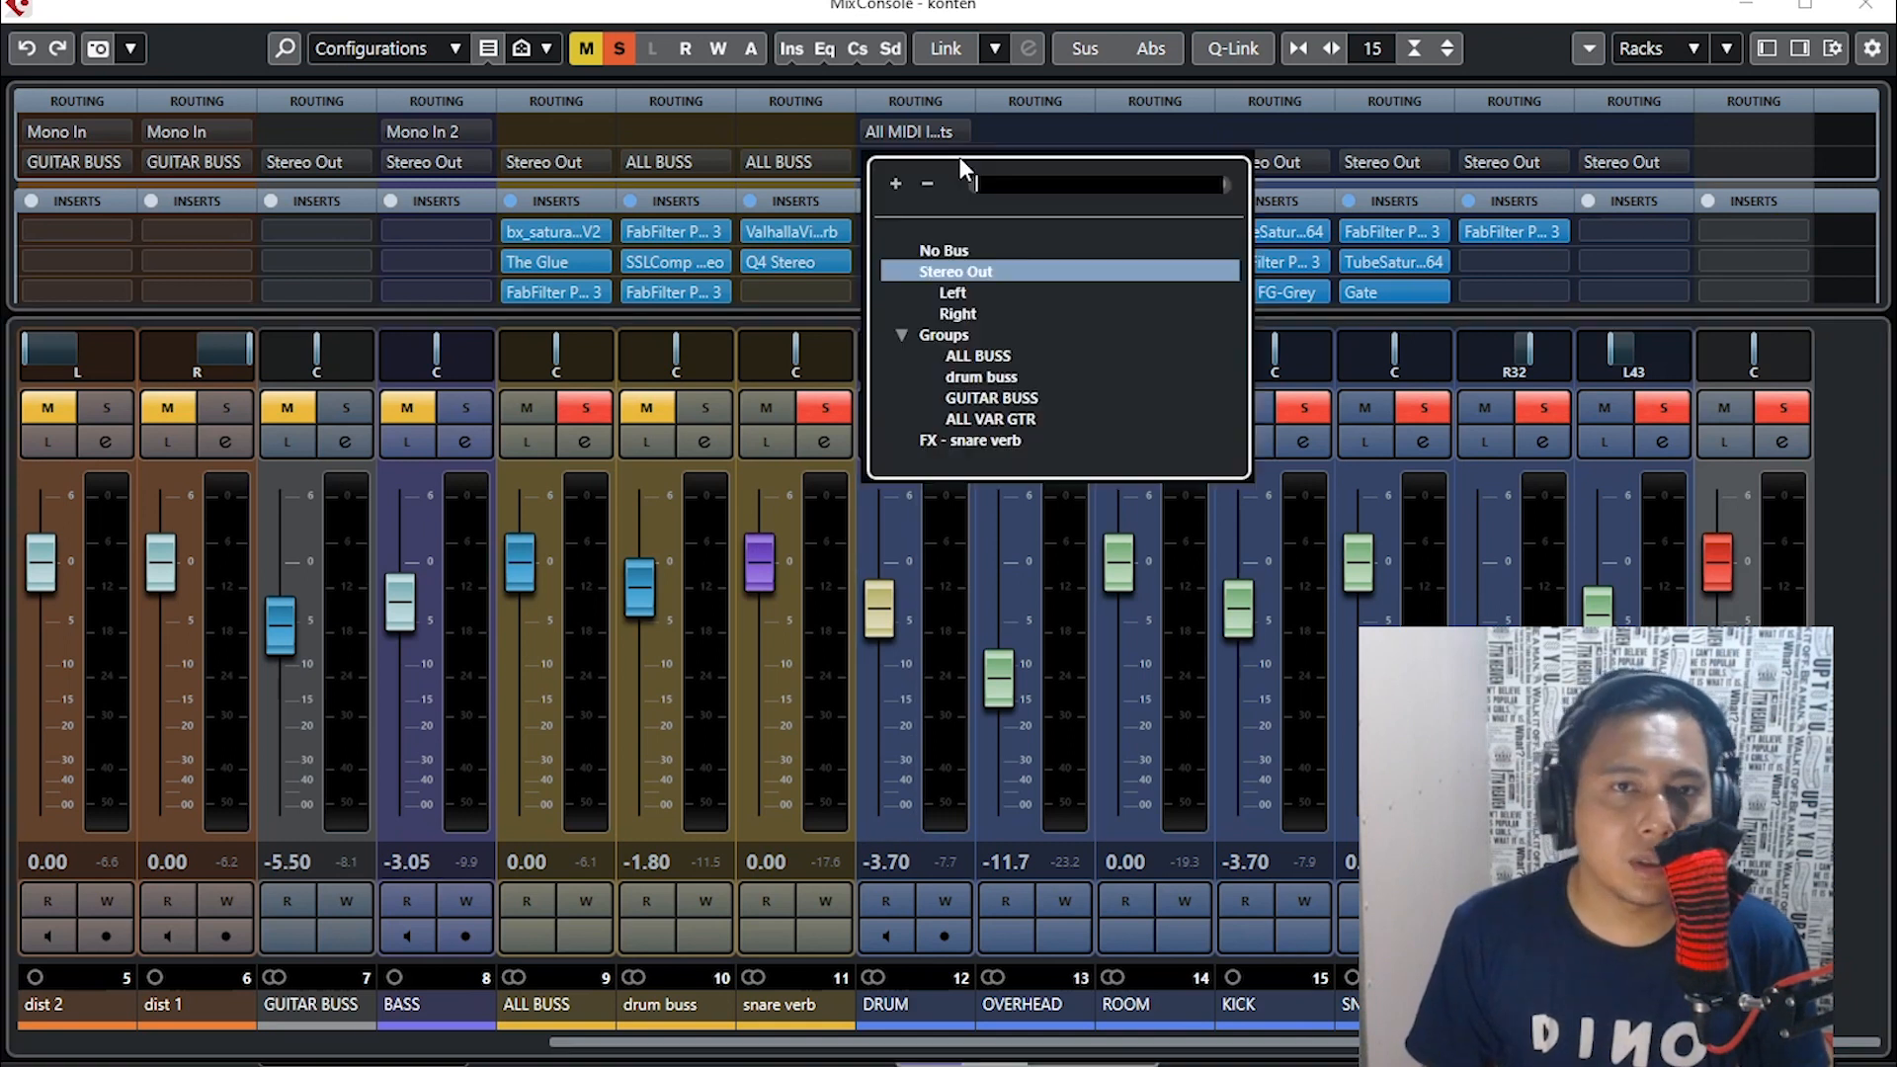
left_click(1342, 14)
left_click(1866, 6)
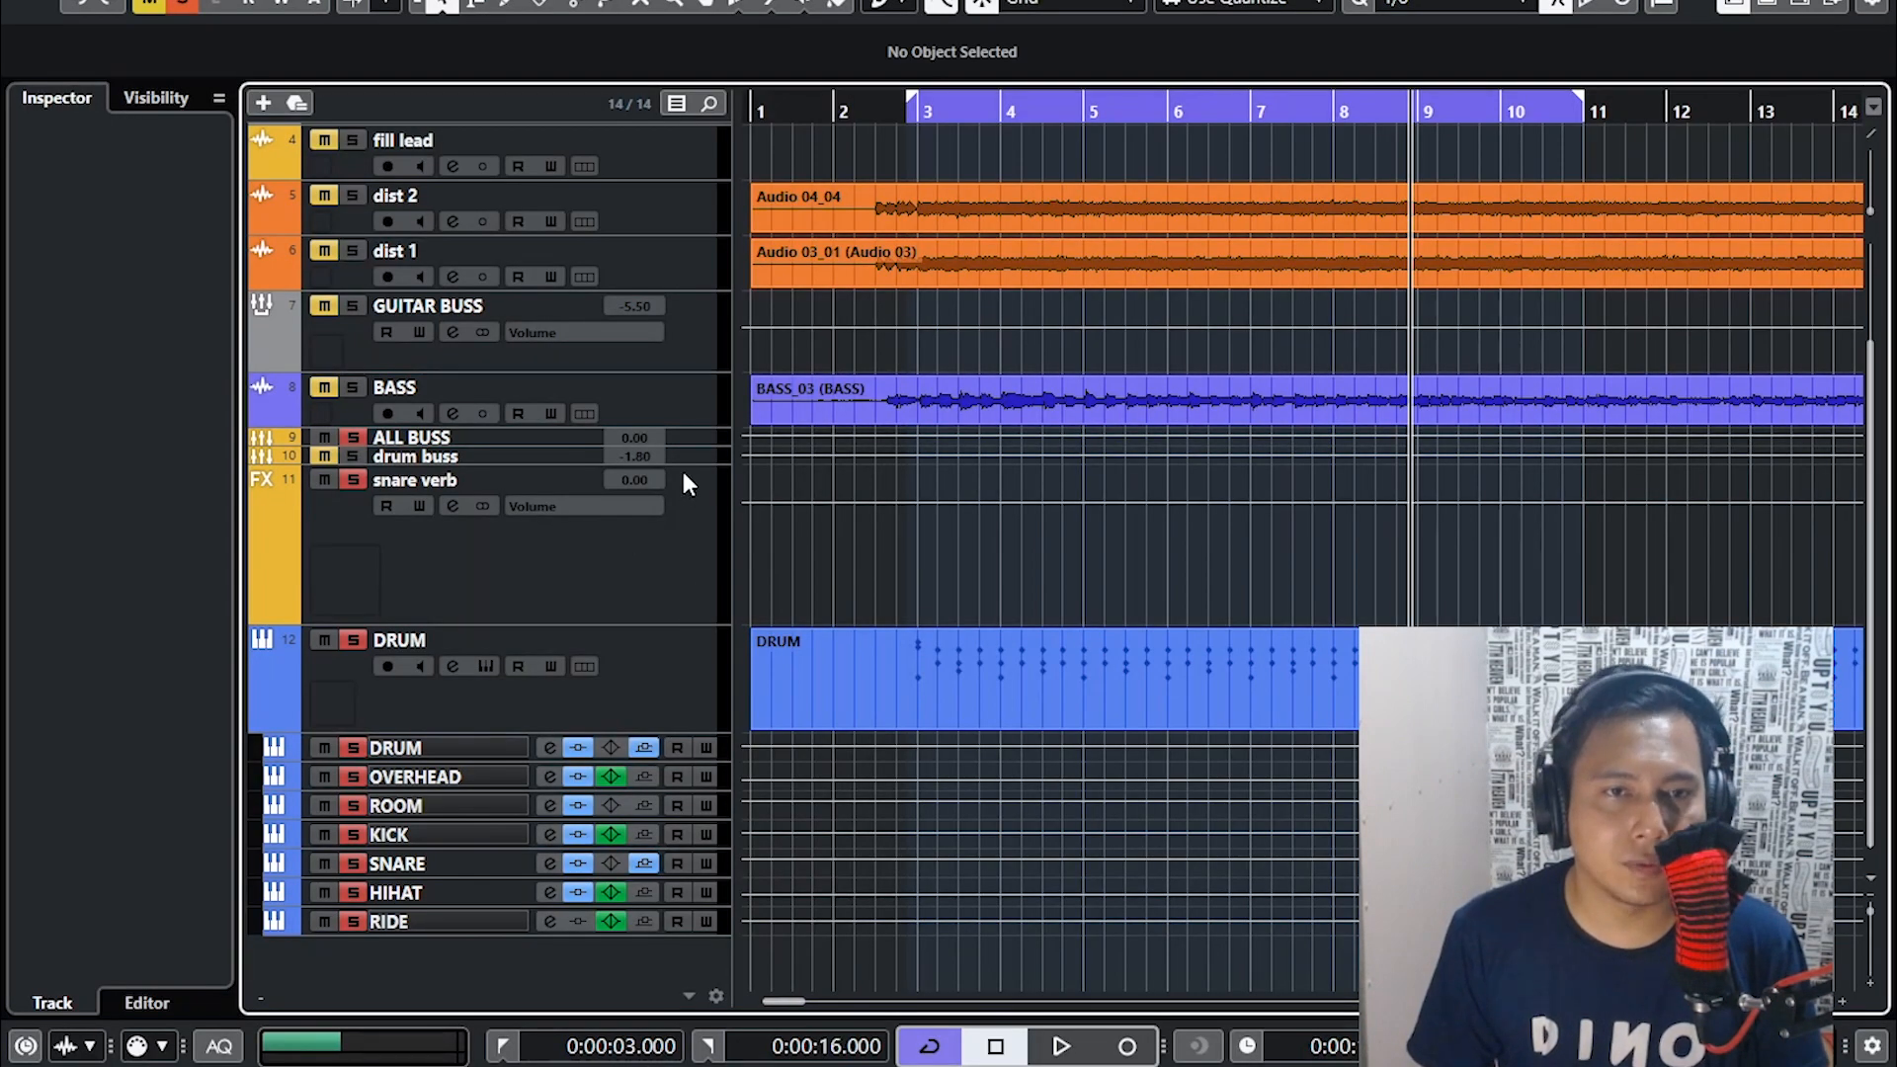
- Enlarge the drum buss track, bypass all its inserts and solo the track
left_click_drag(691, 461, 718, 629)
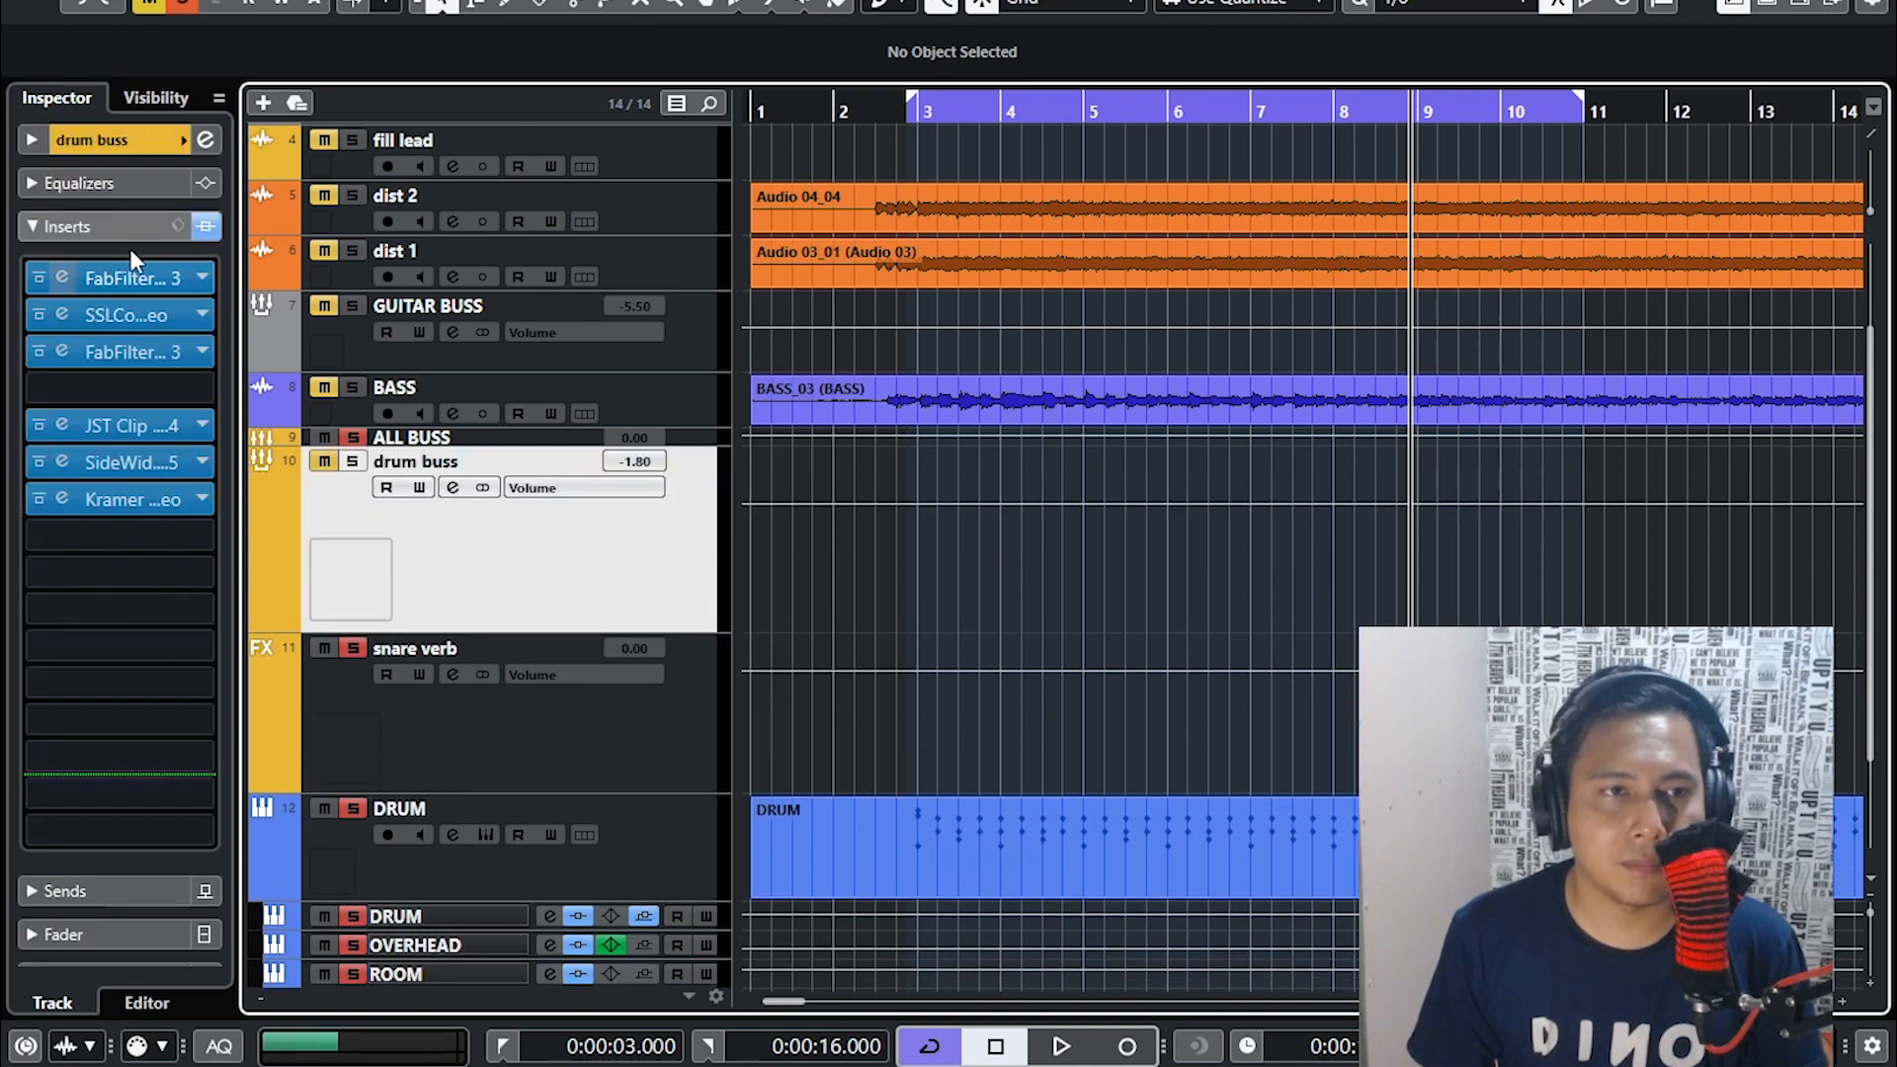
left_click(210, 227)
left_click(649, 590)
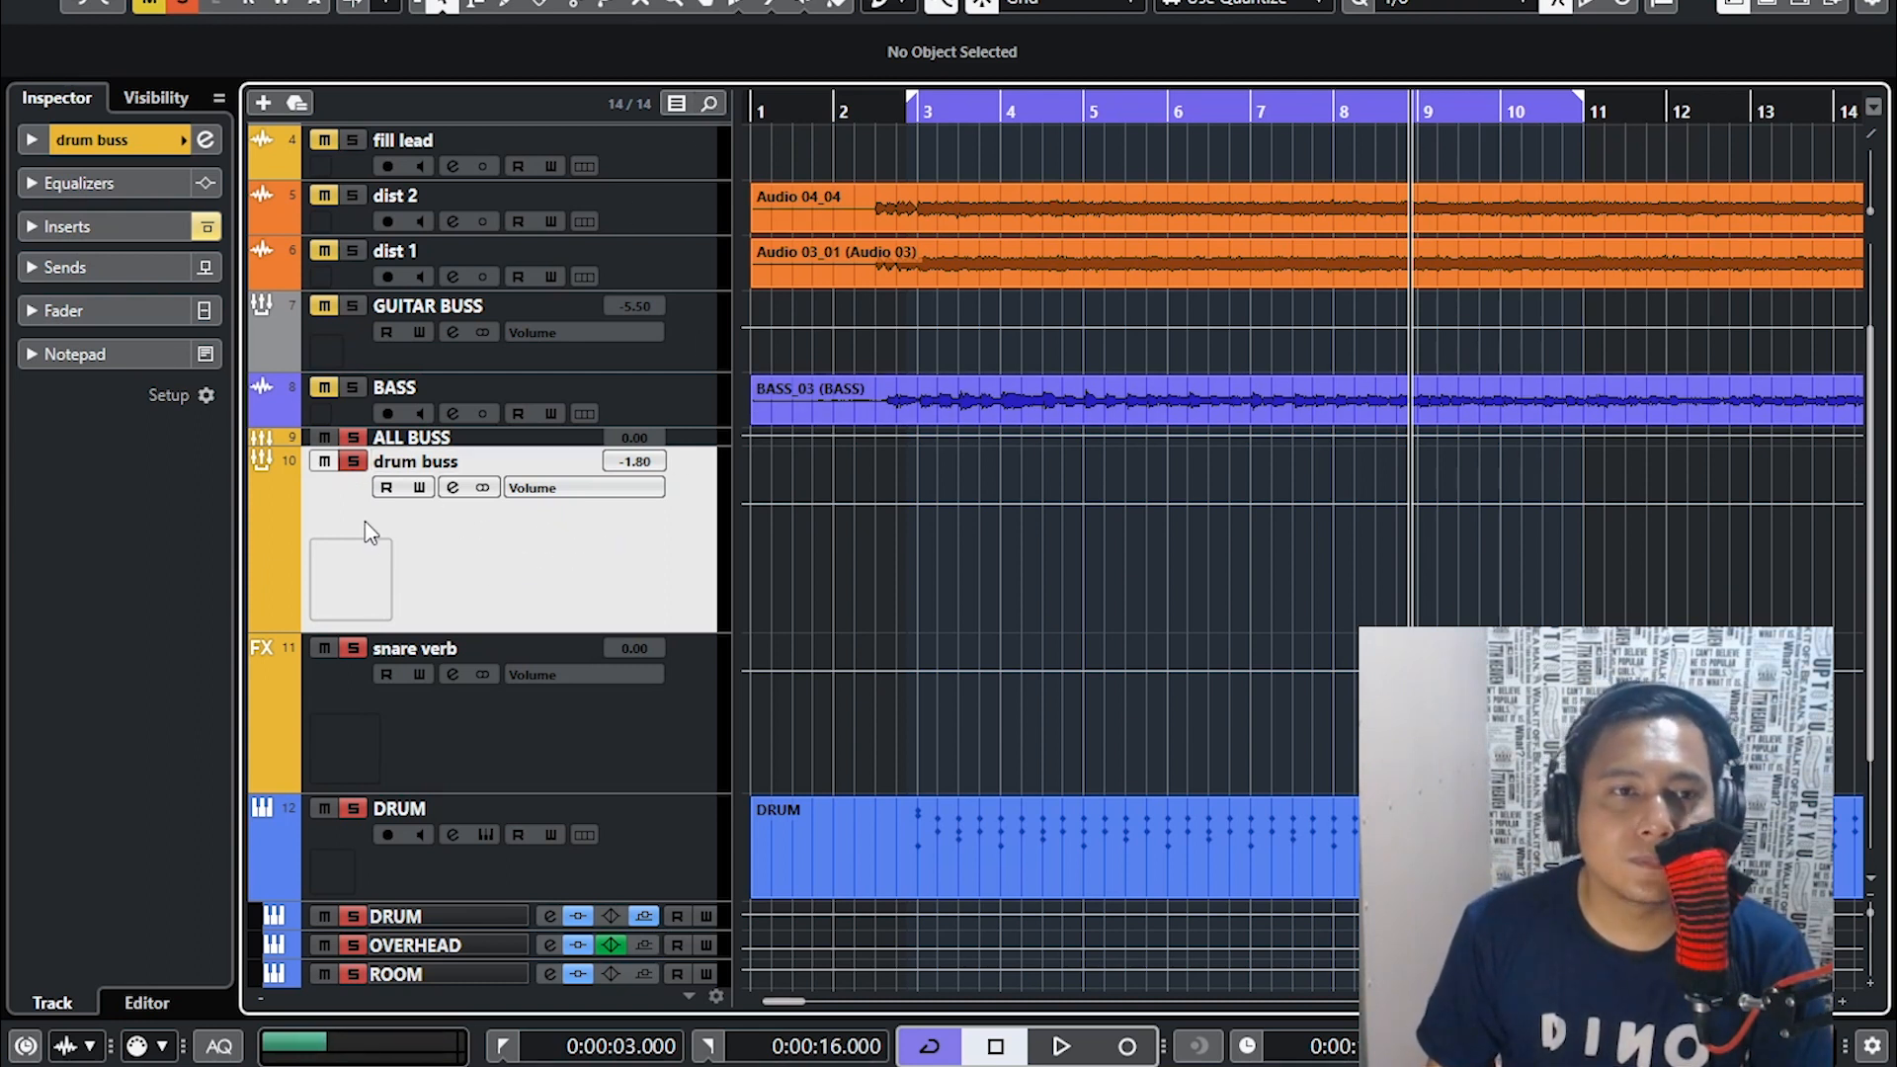
- Review the Group option among the track types that can be added, without adding a track
right_click(621, 557)
mouse_move(848, 579)
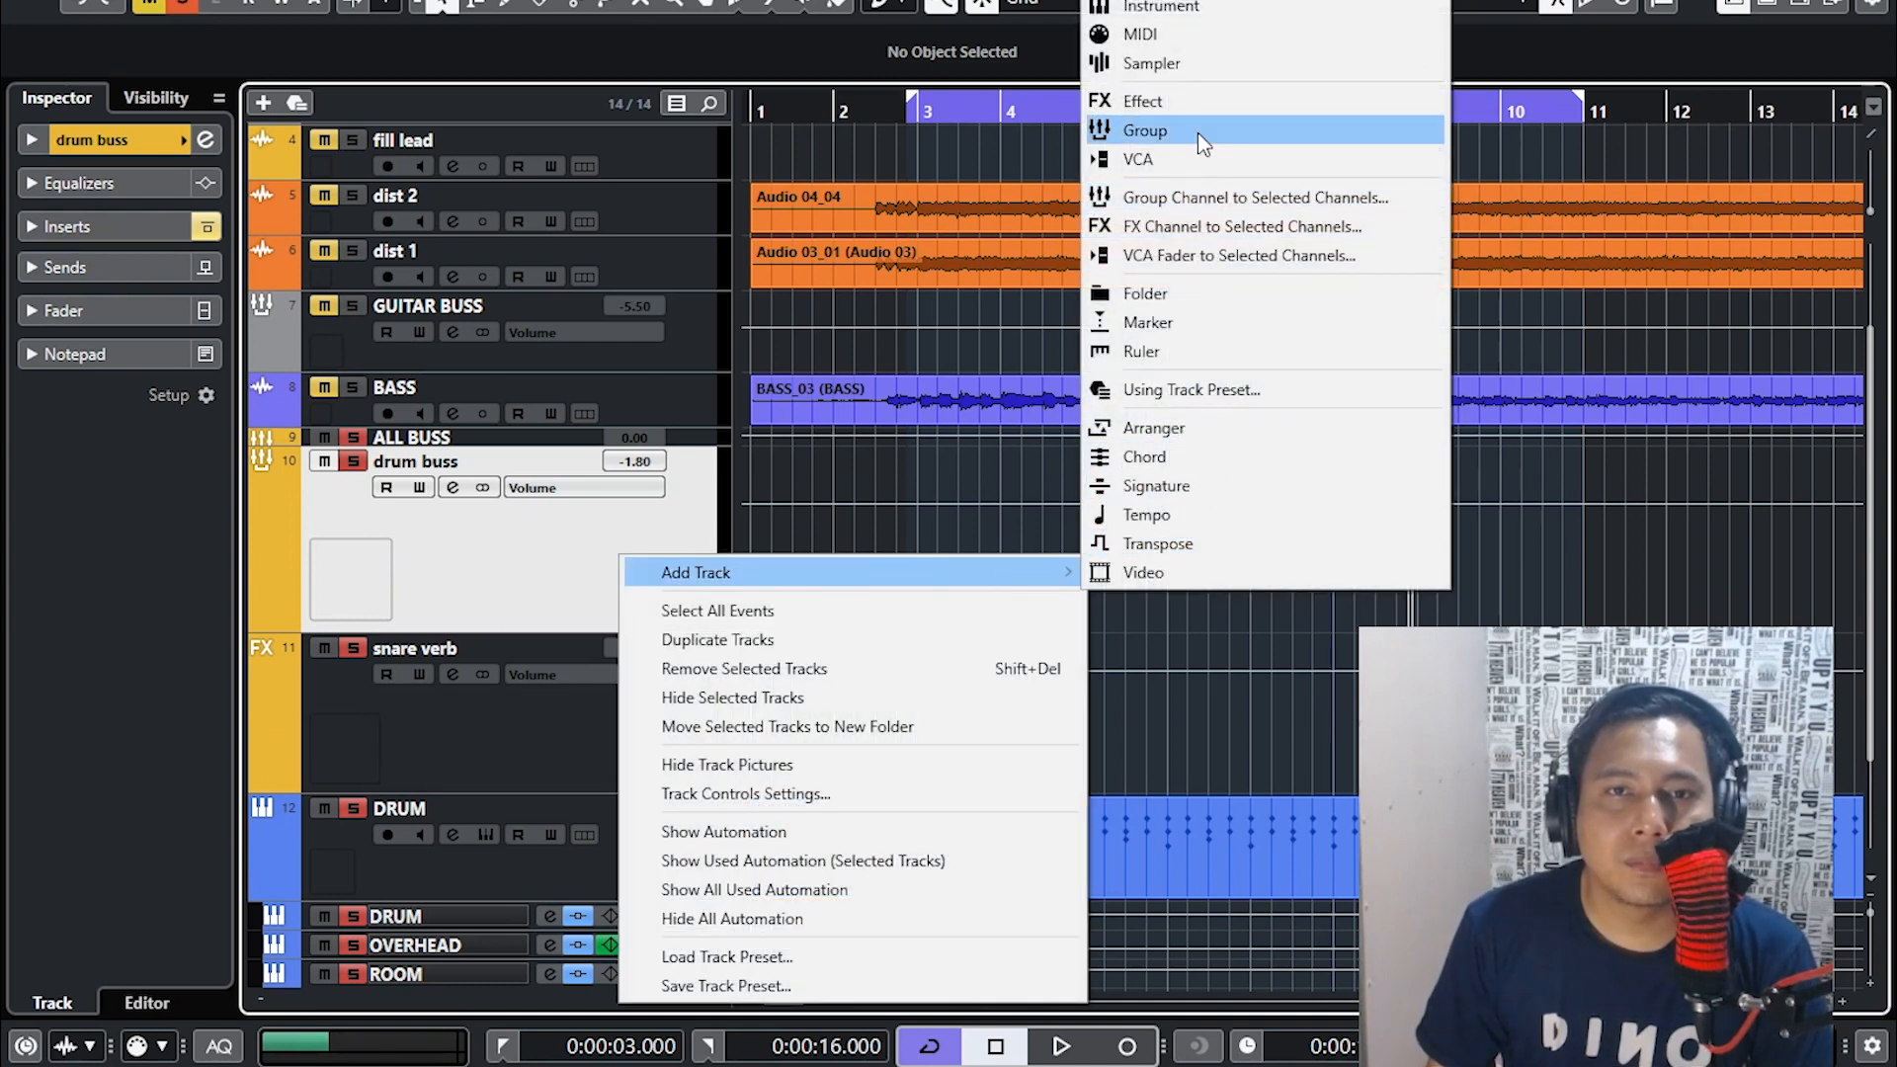
left_click(482, 571)
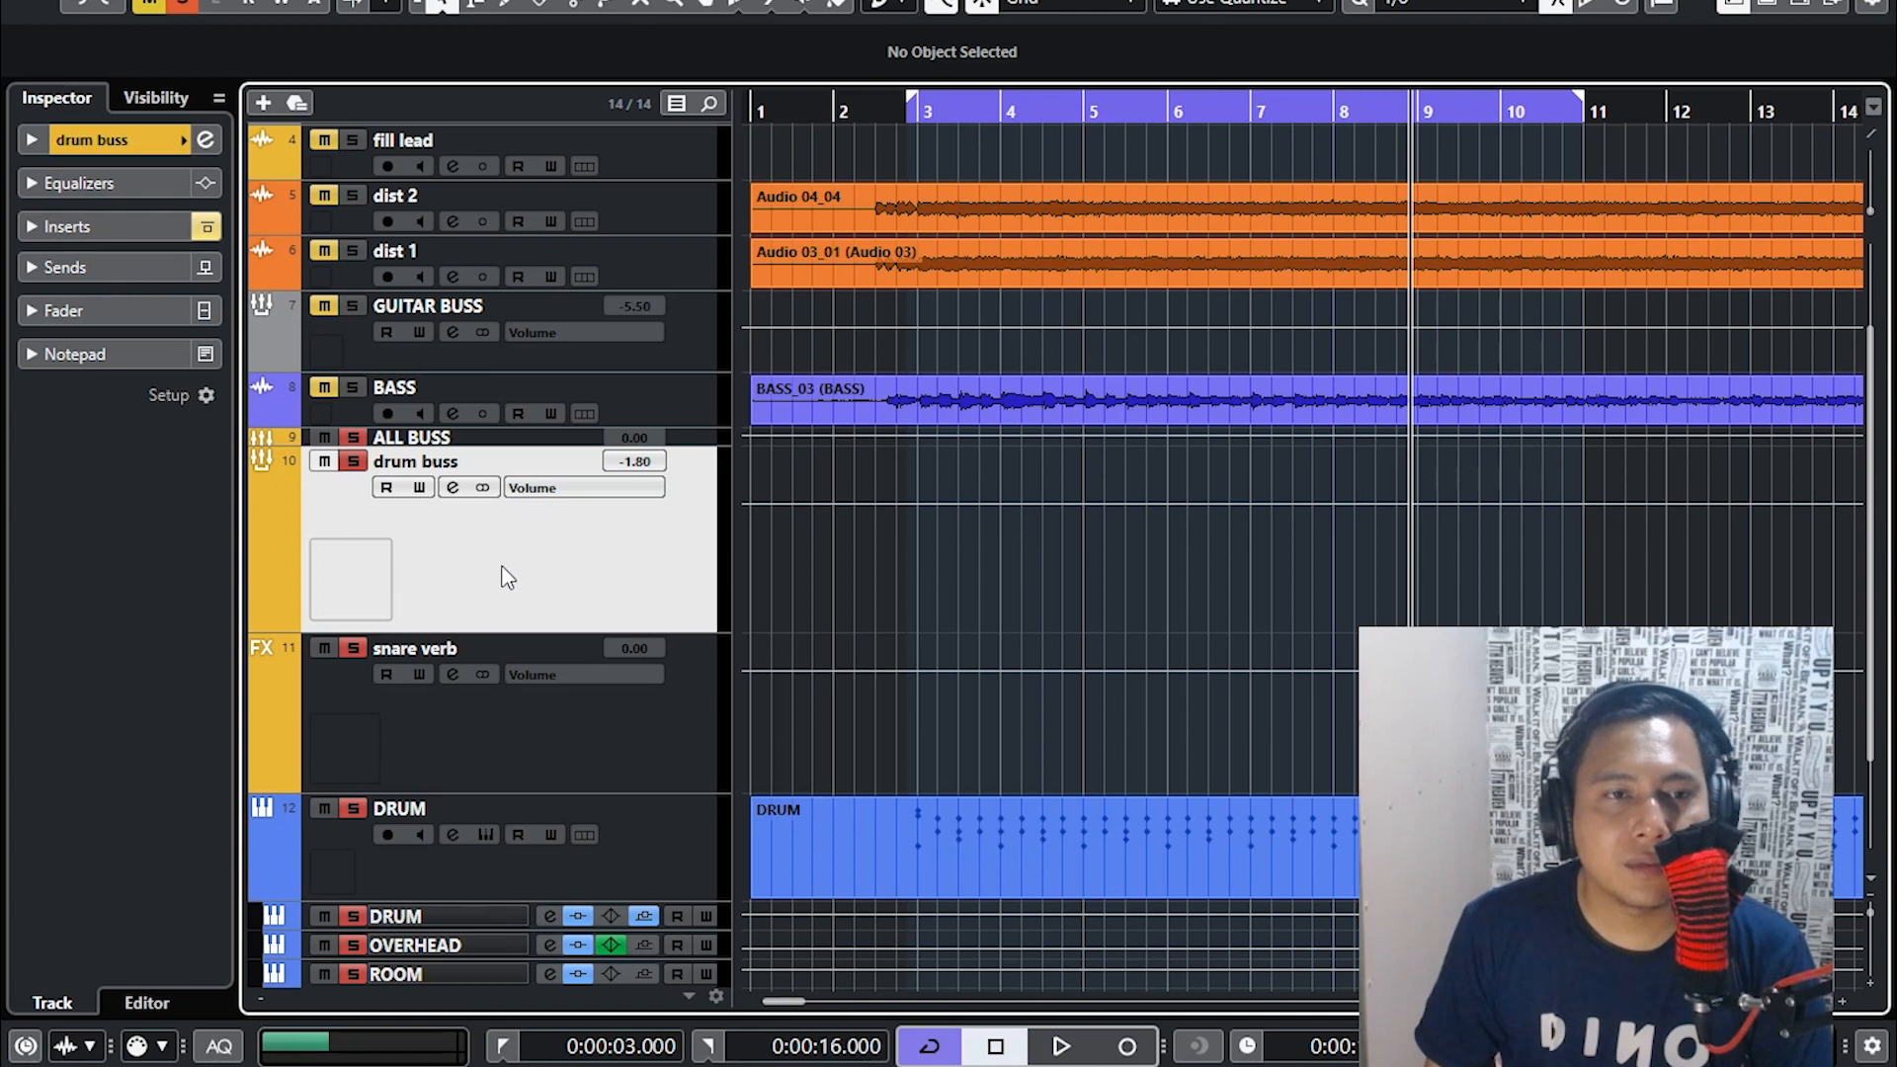
- In the MixConsole, route the outputs of the DRUM, OVERHEAD and ROOM channels to the drum buss group
key("F3")
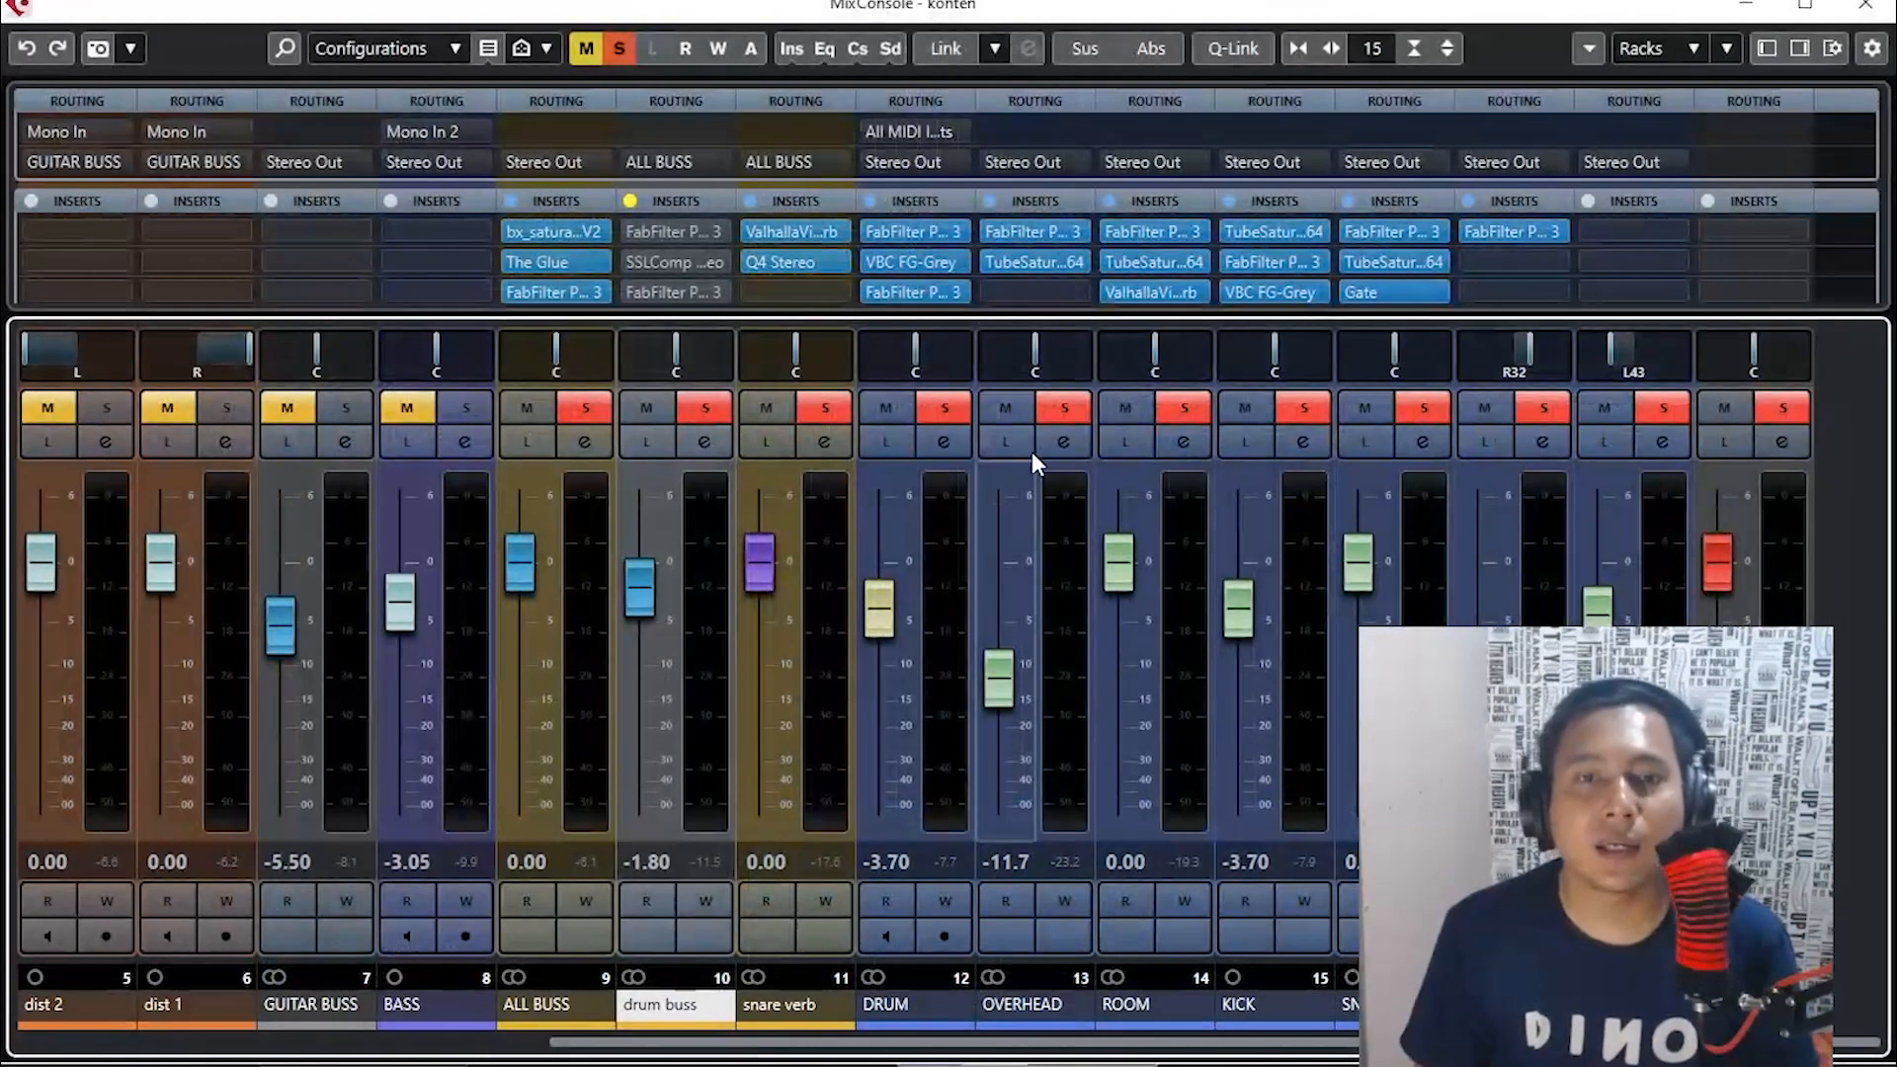
left_click(958, 161)
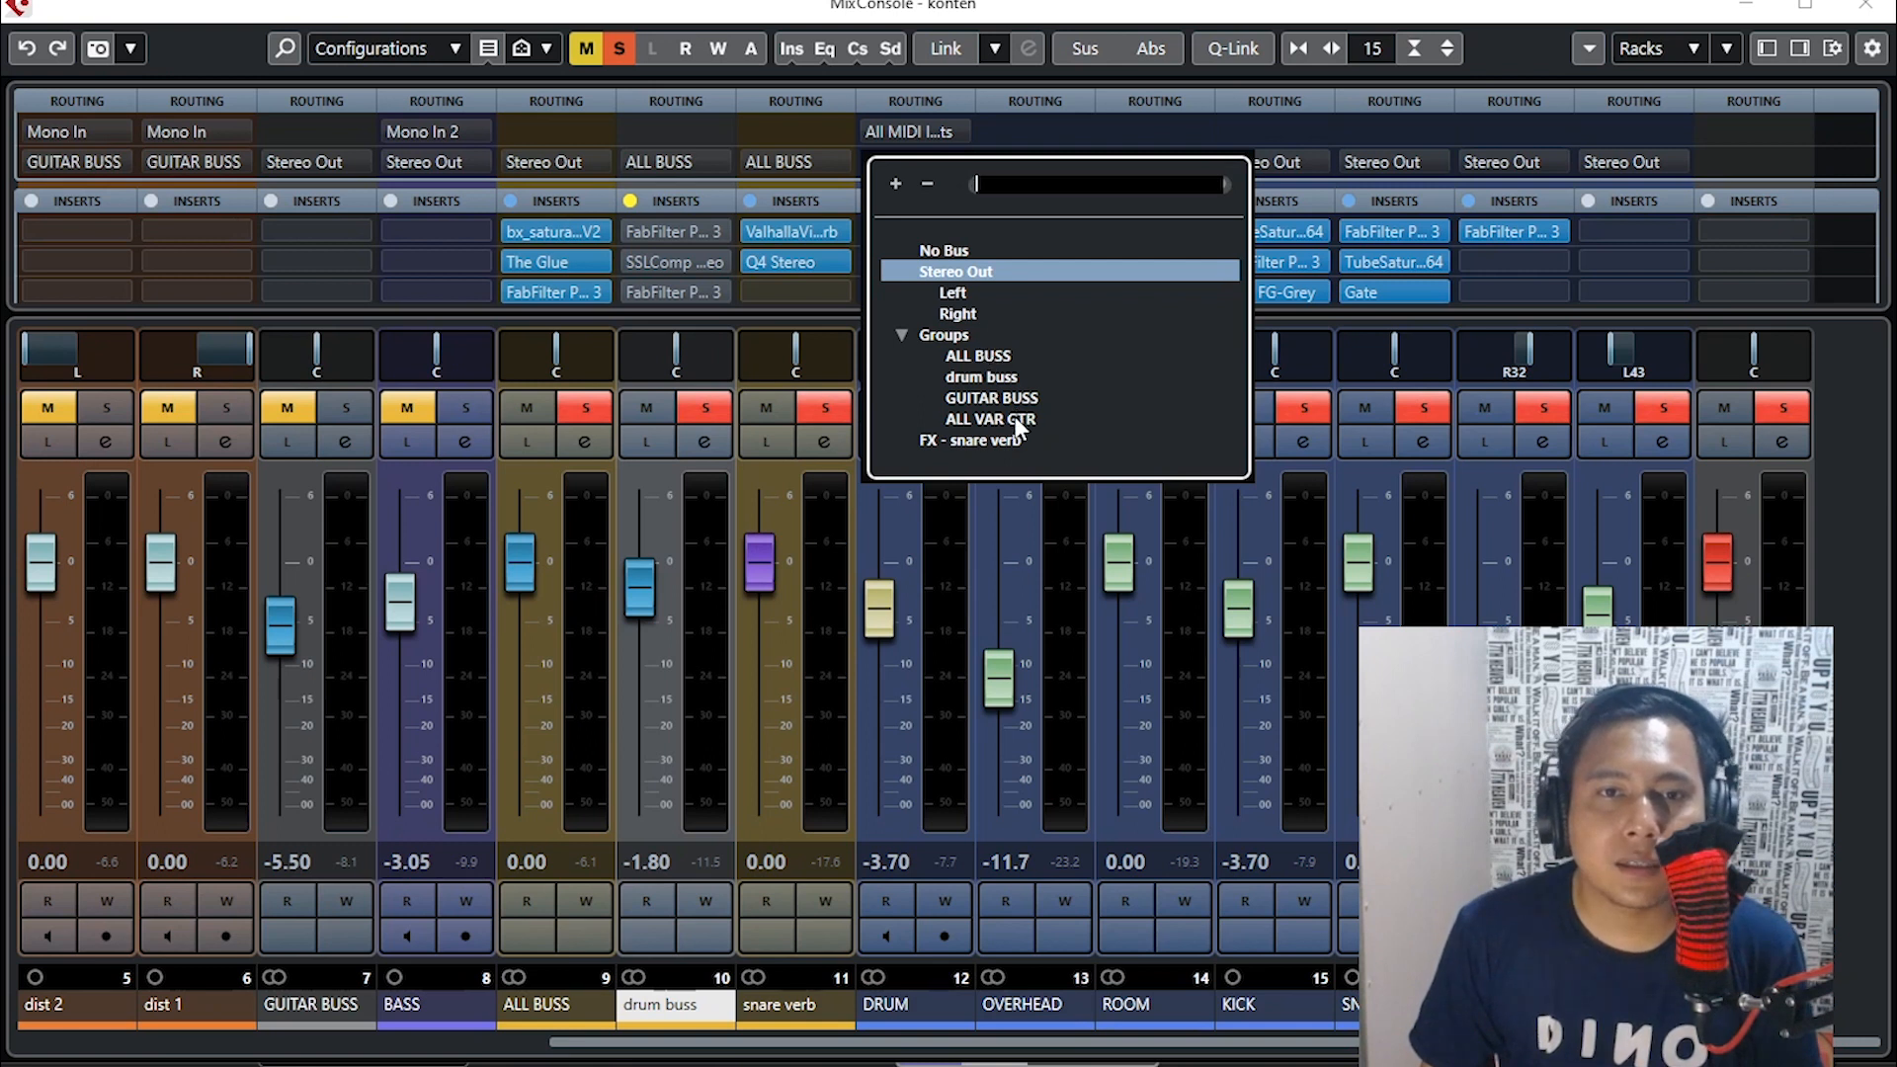
left_click(1005, 378)
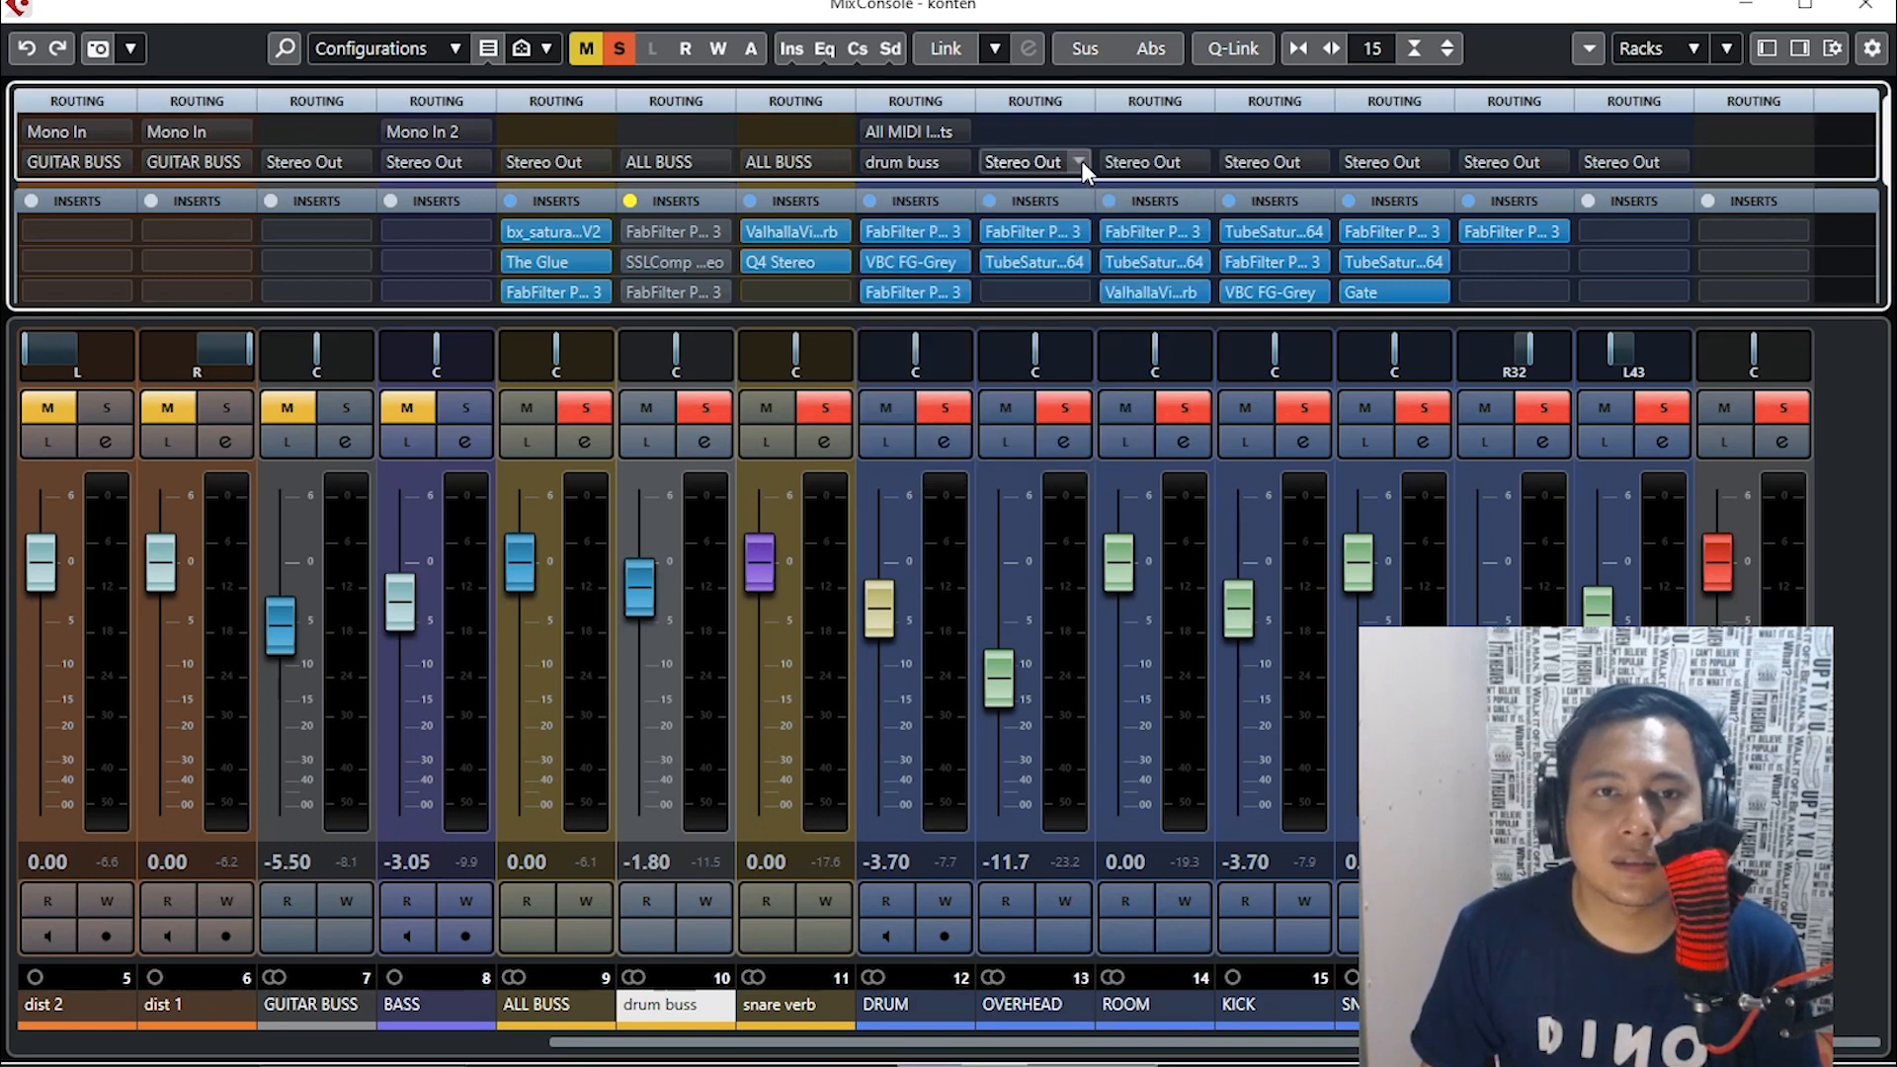
left_click(1081, 160)
left_click(1092, 378)
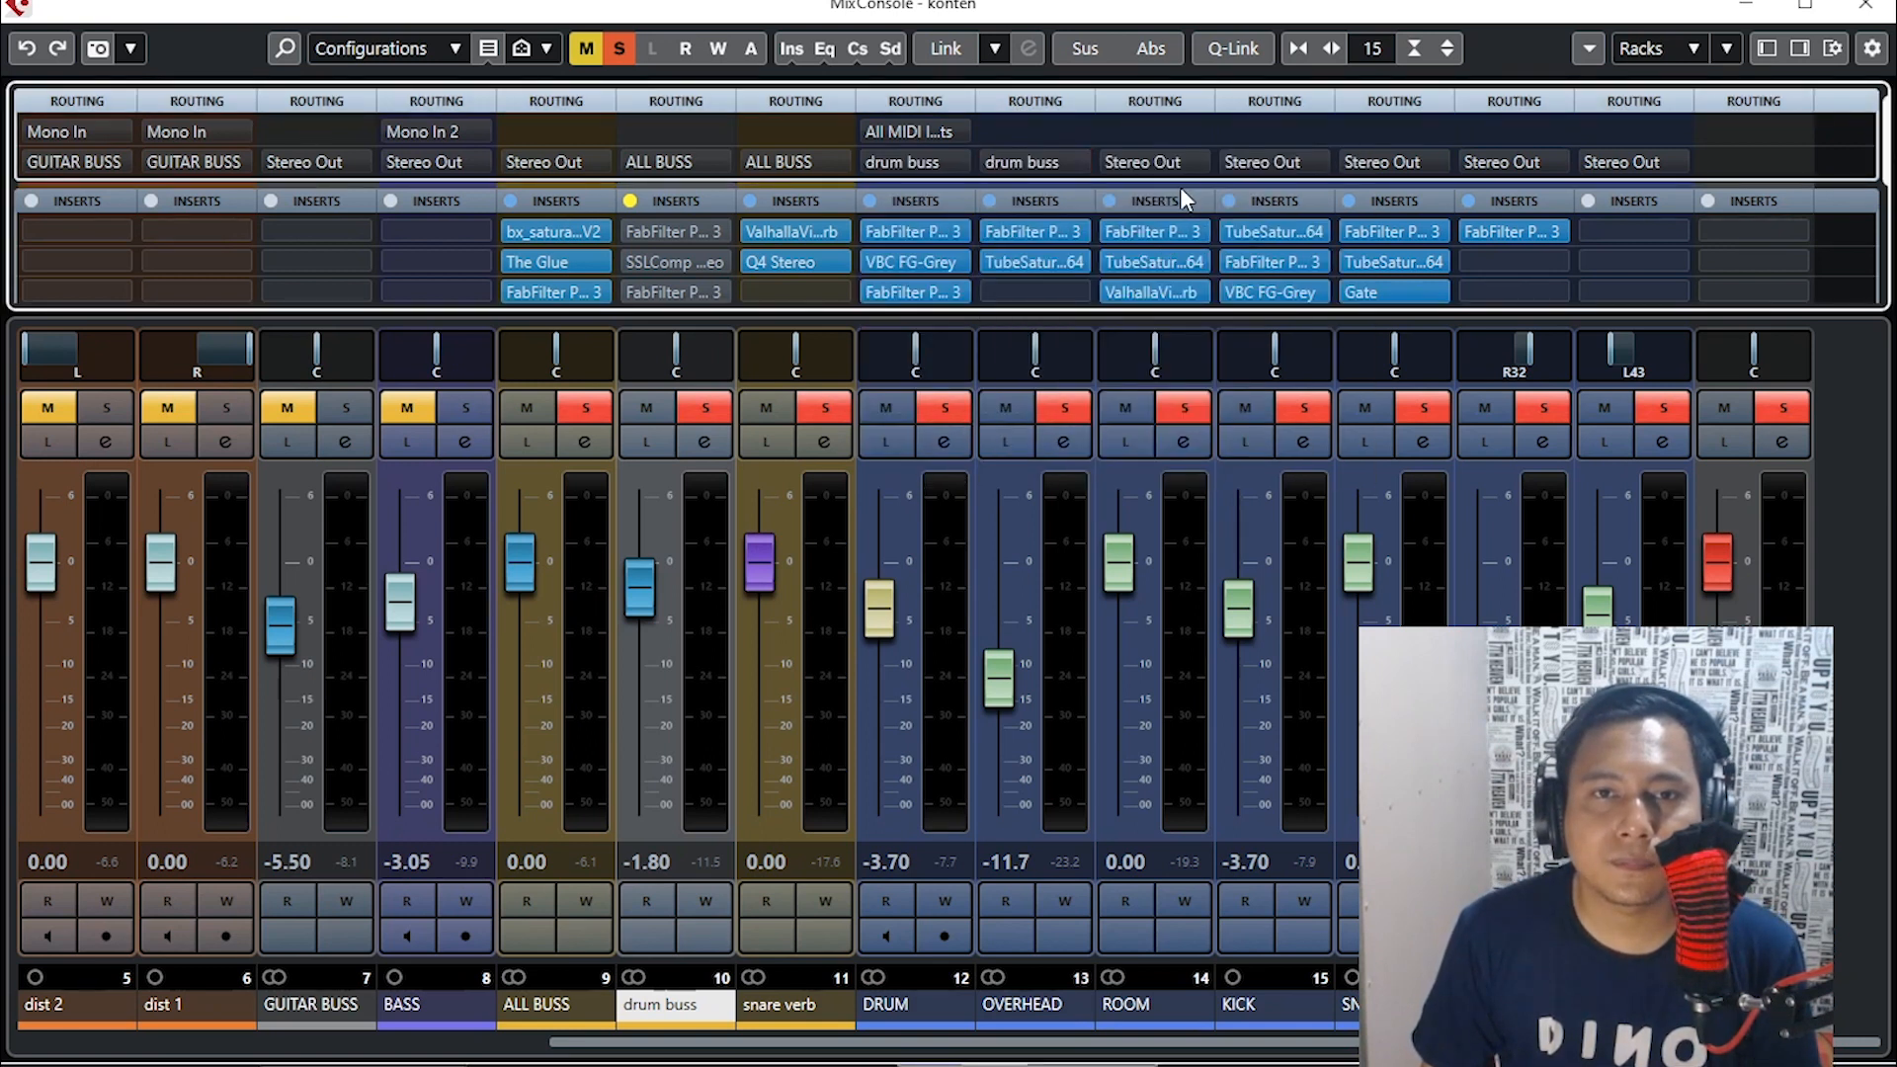
left_click(1197, 163)
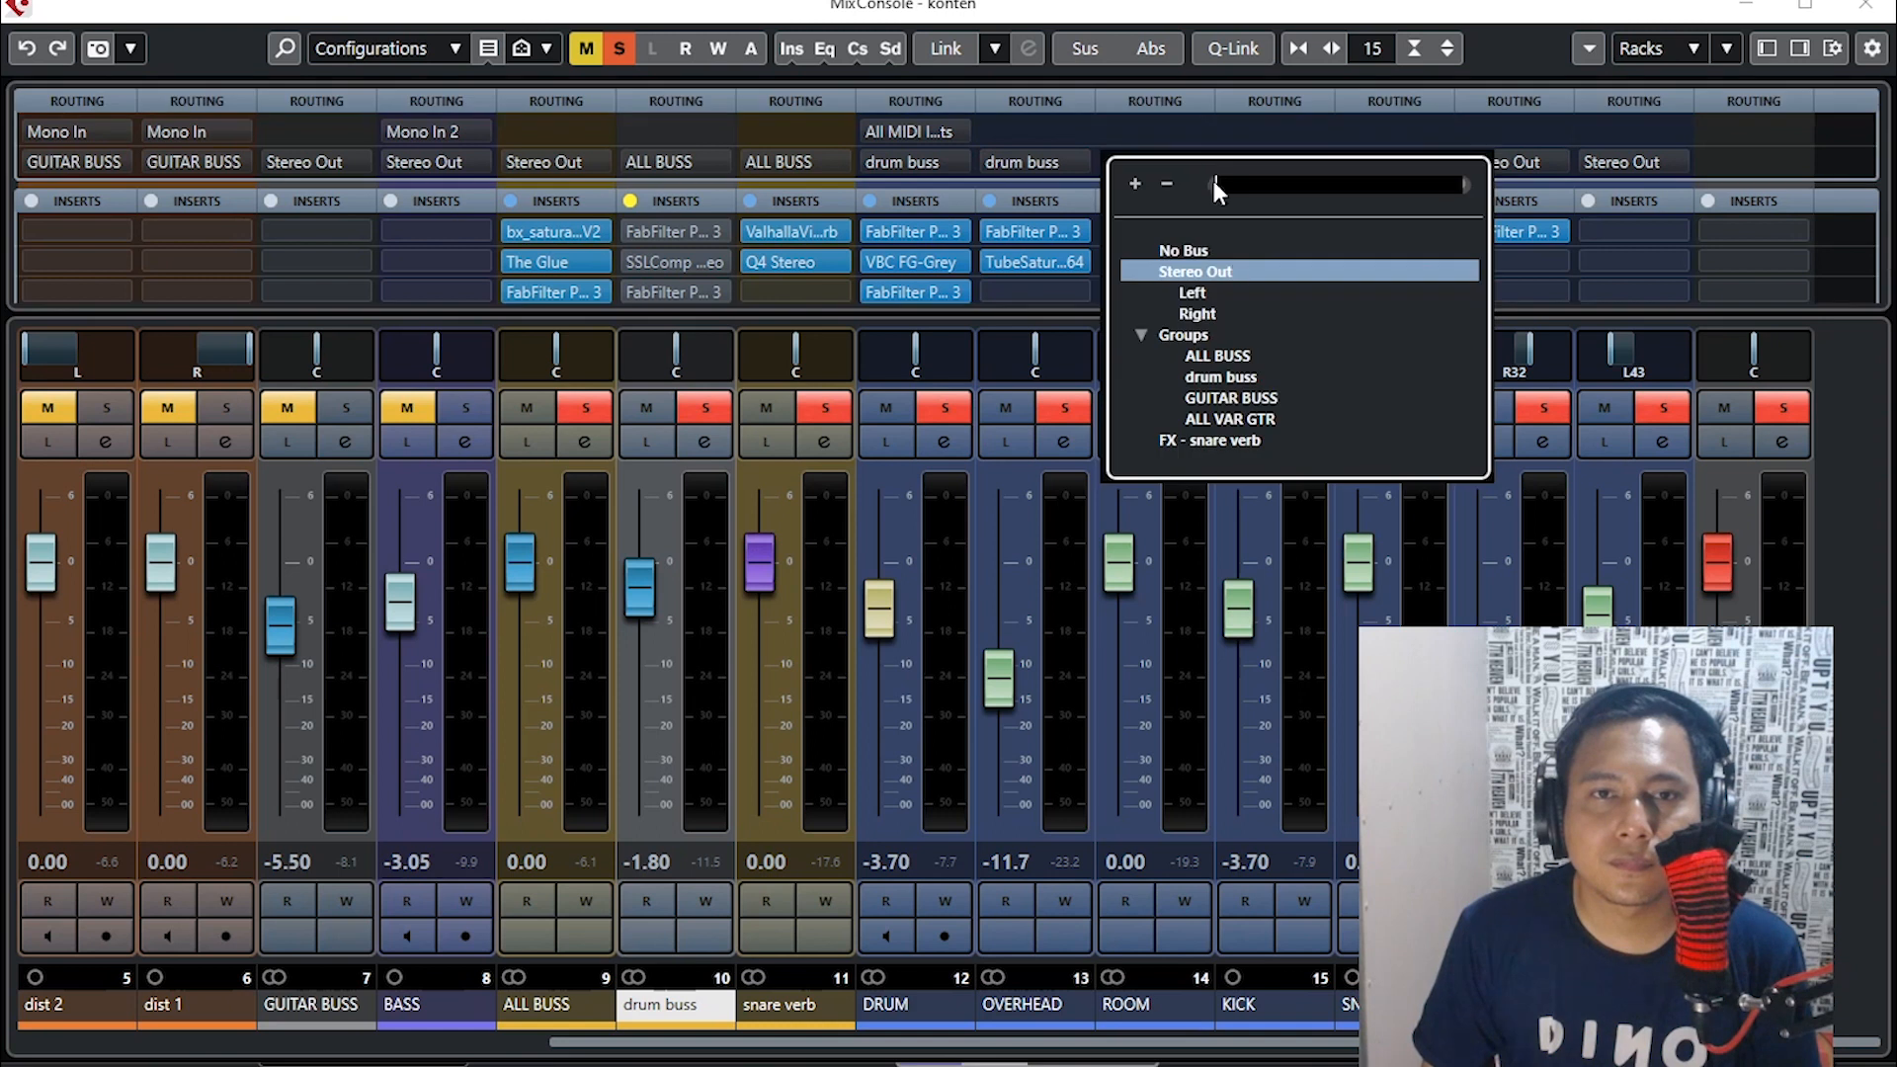
left_click(1225, 378)
- Route the outputs of the KICK, SNARE, HIHAT and RIDE channels to the drum buss group and close the MixConsole
left_click(1321, 163)
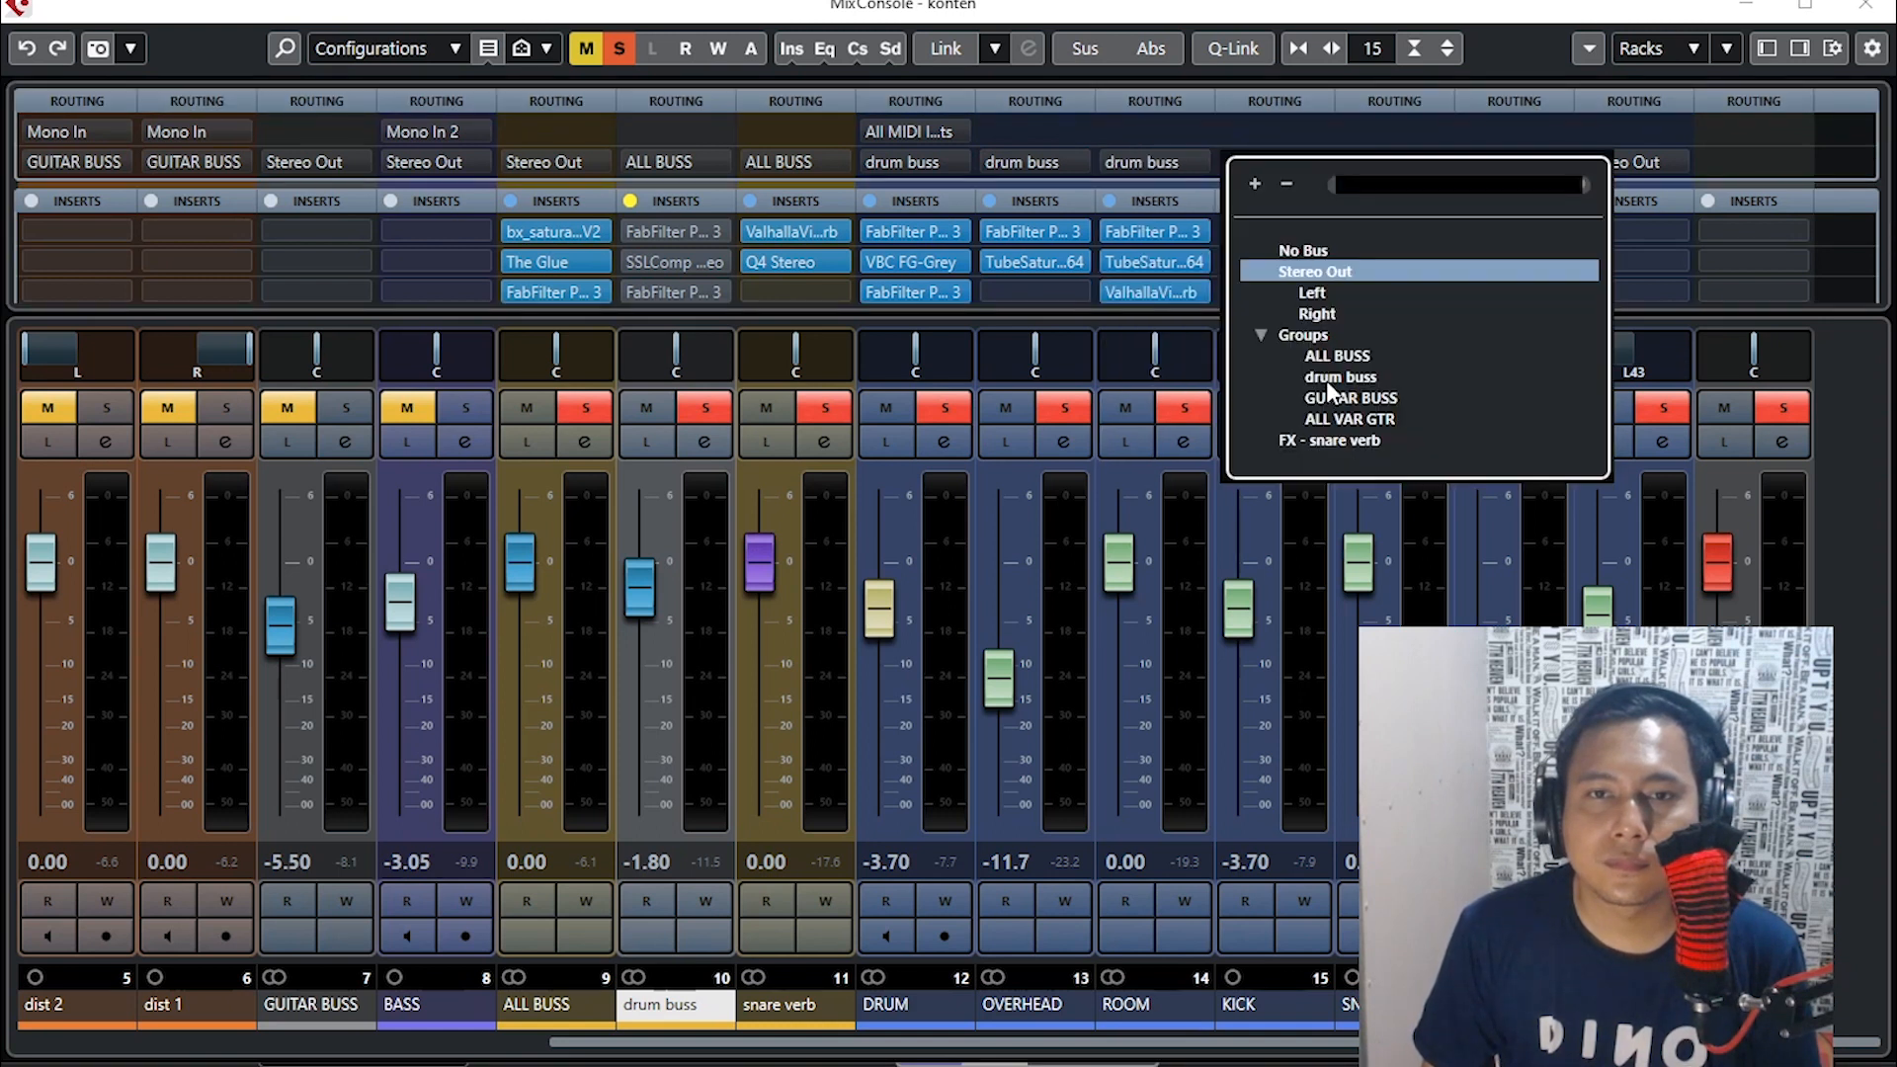
left_click(1357, 274)
left_click(1433, 161)
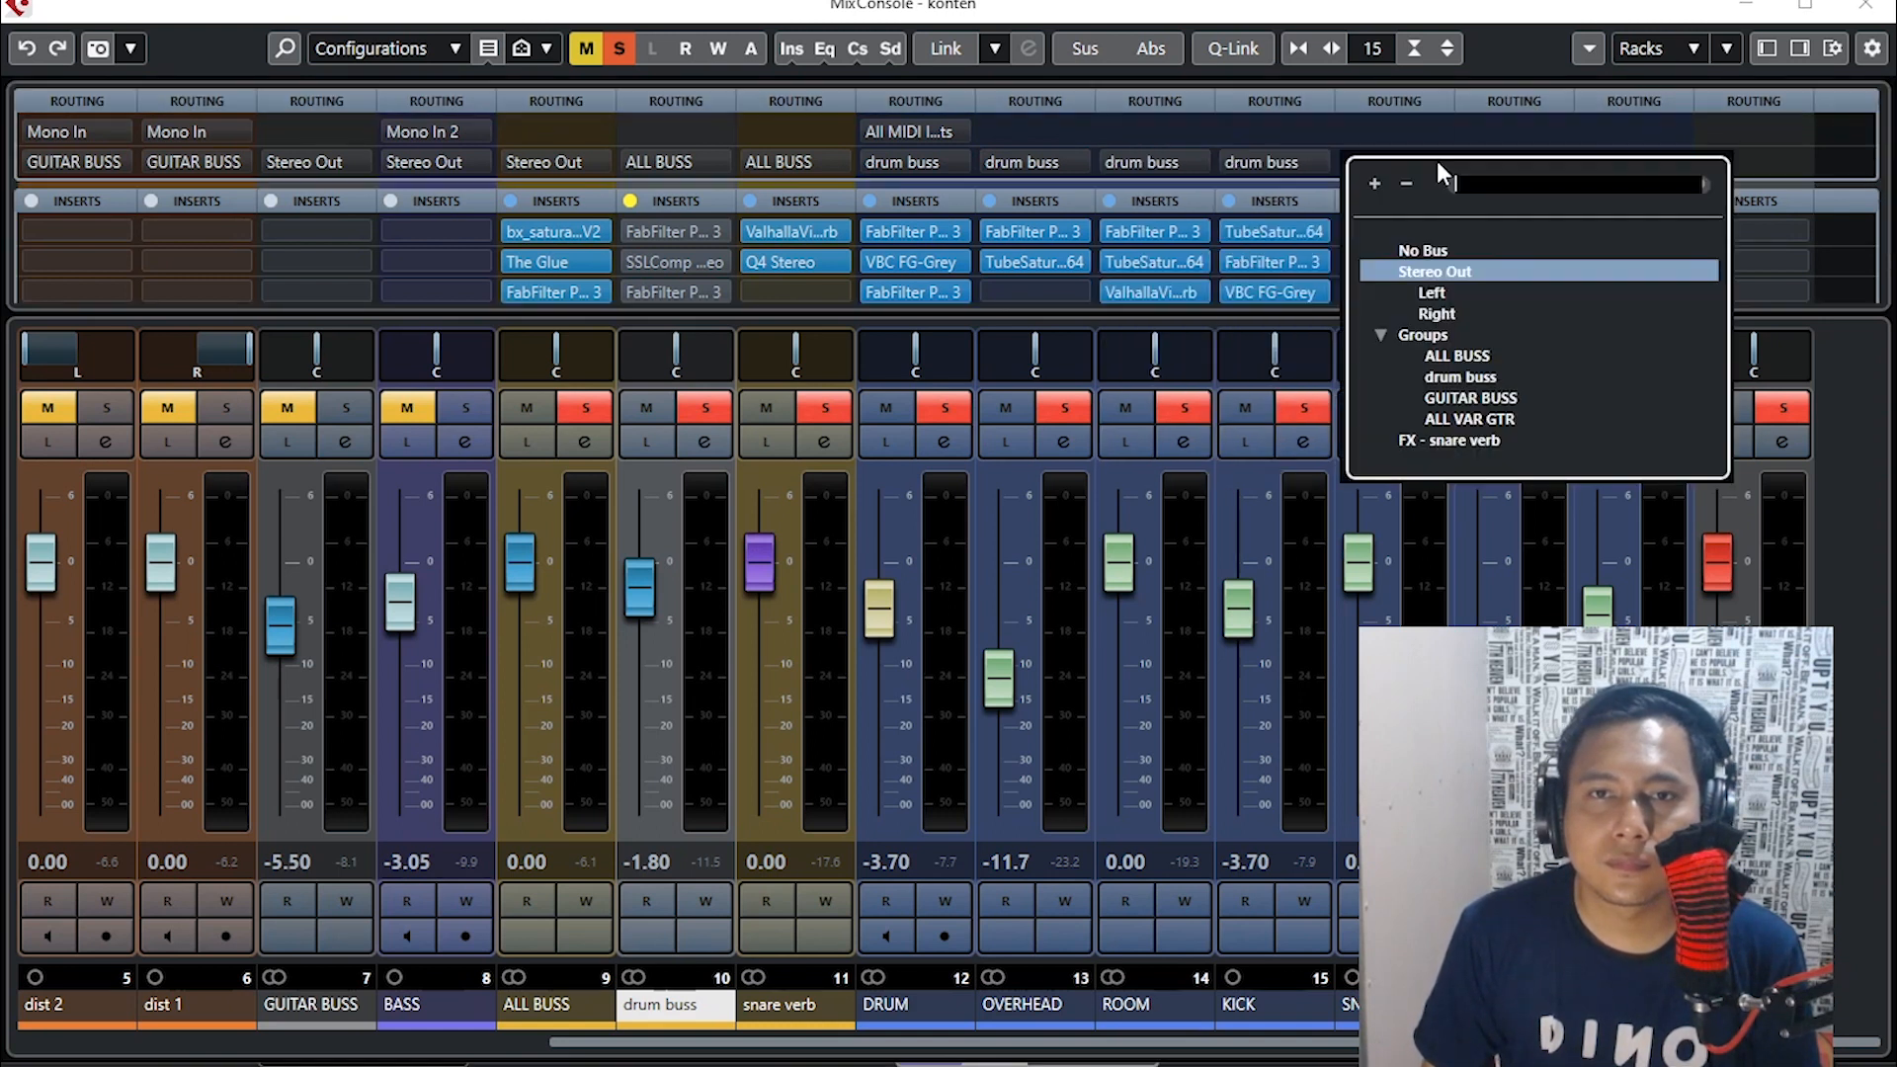
left_click(1439, 373)
left_click(1549, 162)
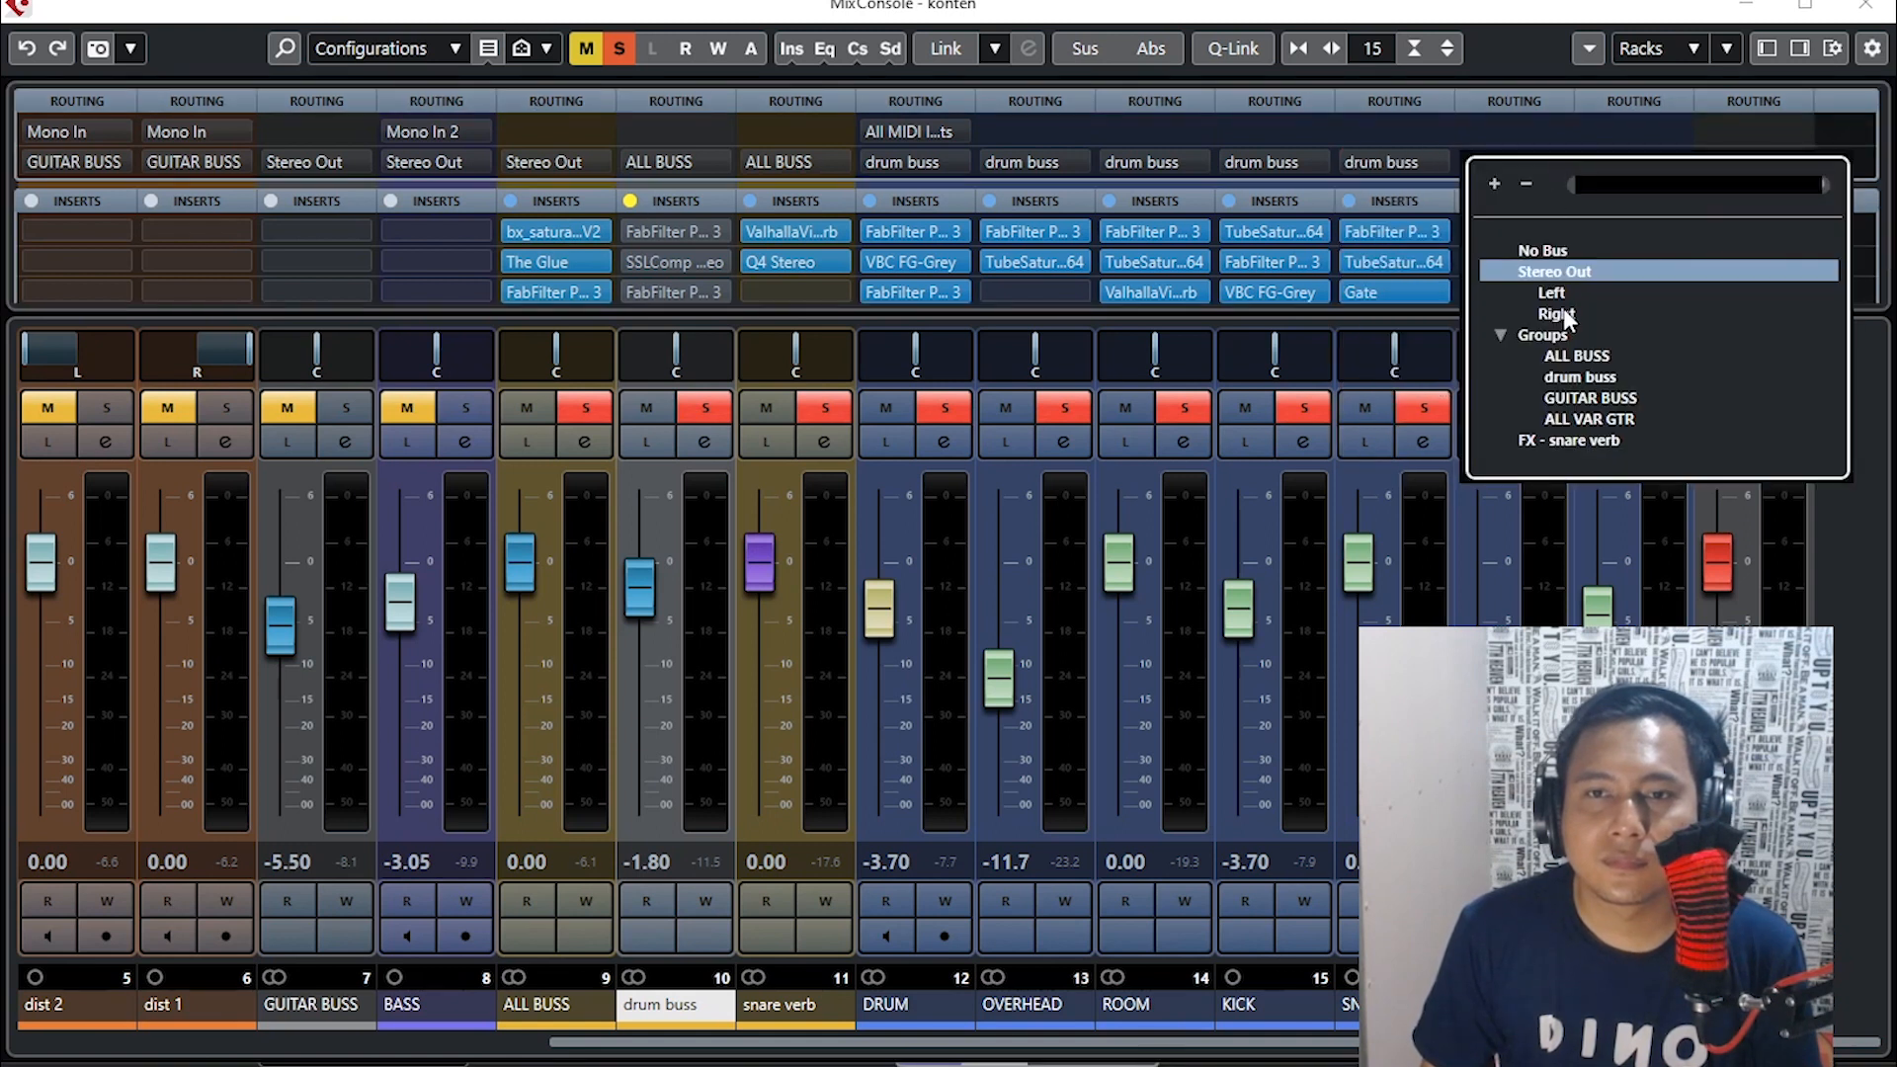
key("Escape")
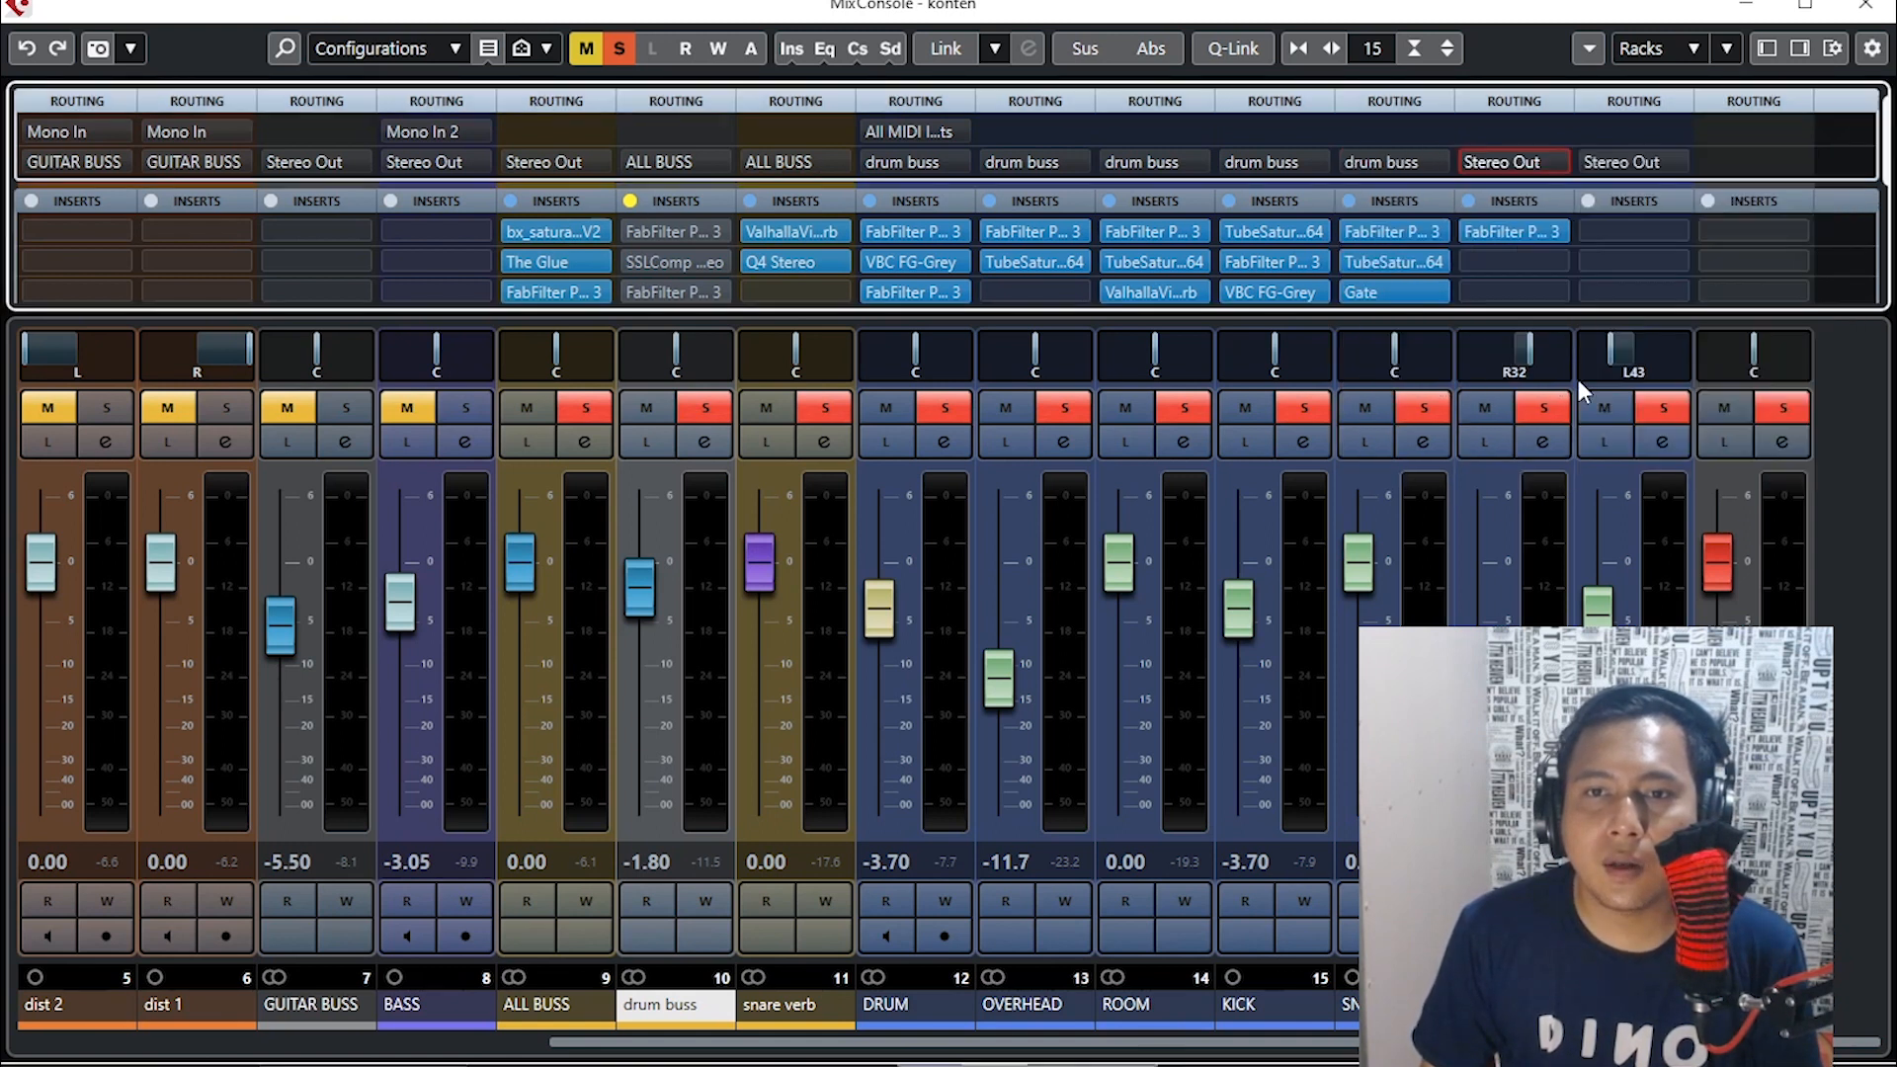
left_click(1679, 166)
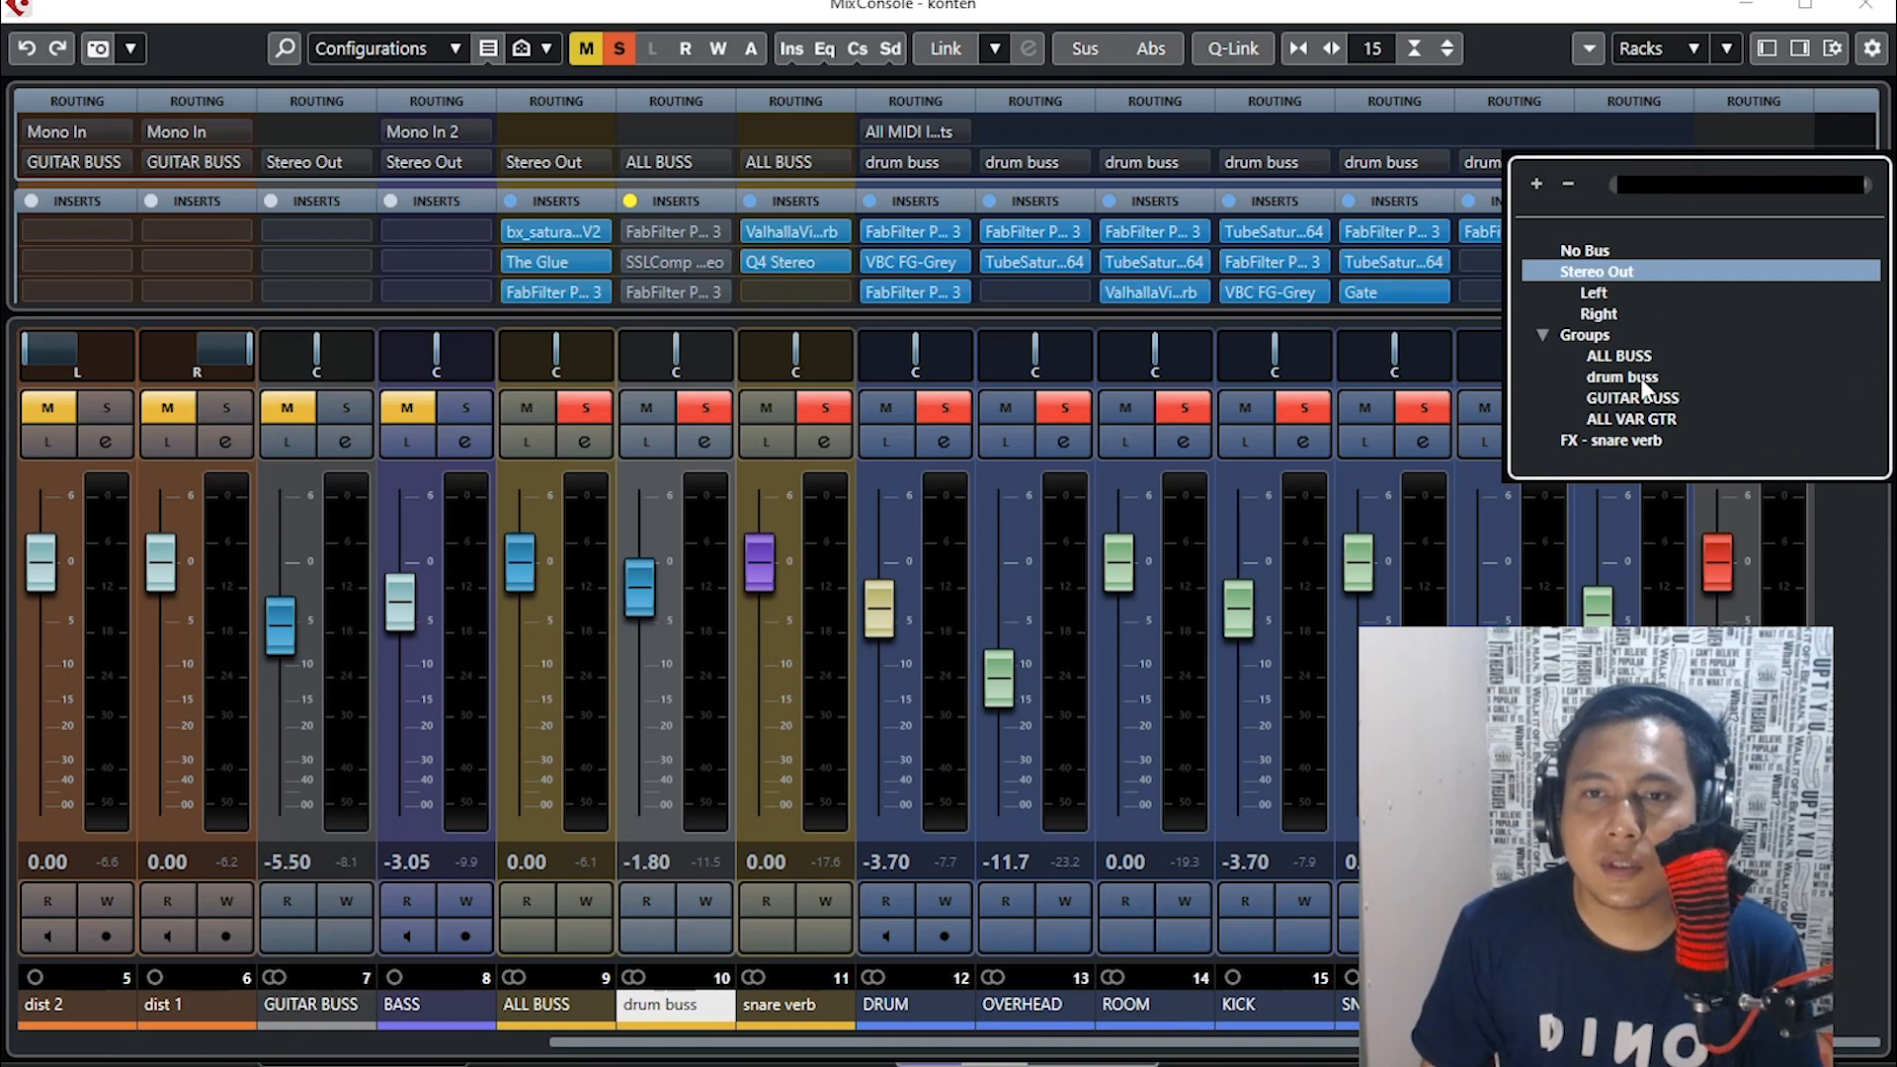
key("Escape")
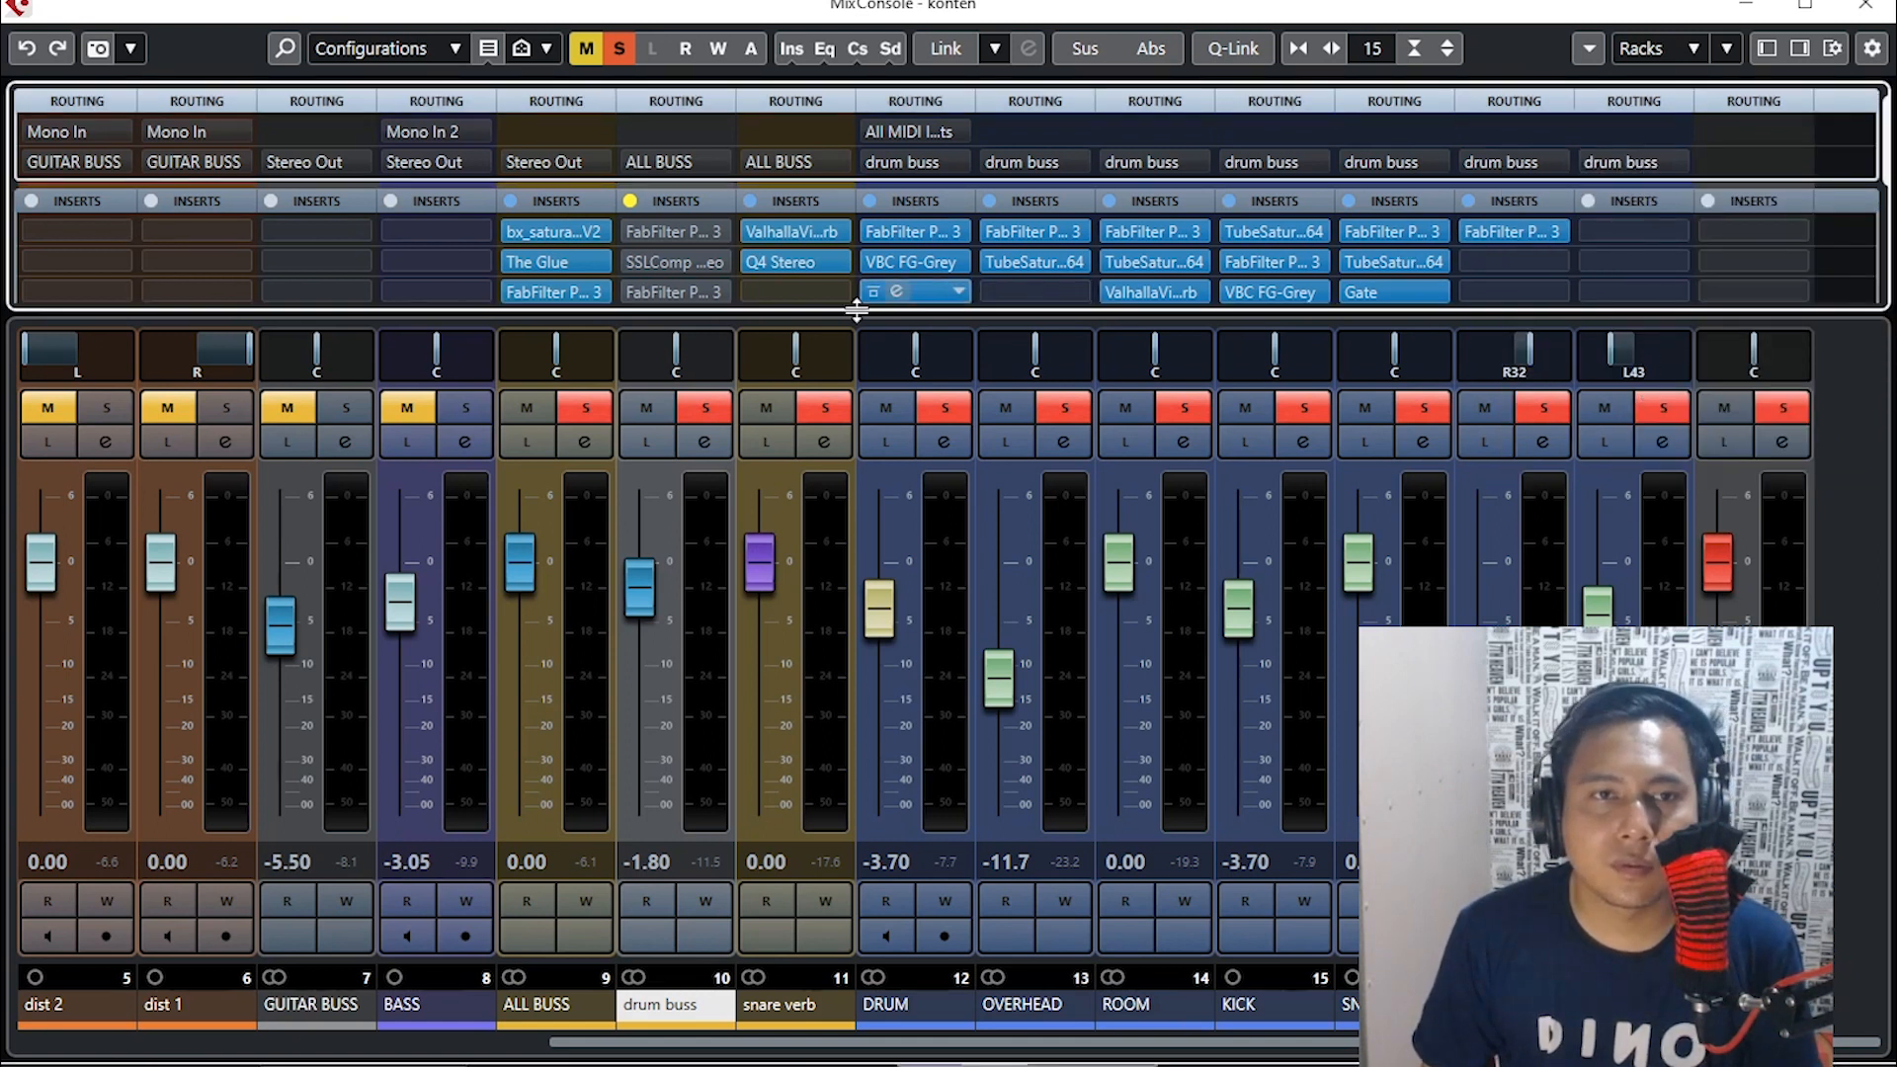
left_click(1877, 6)
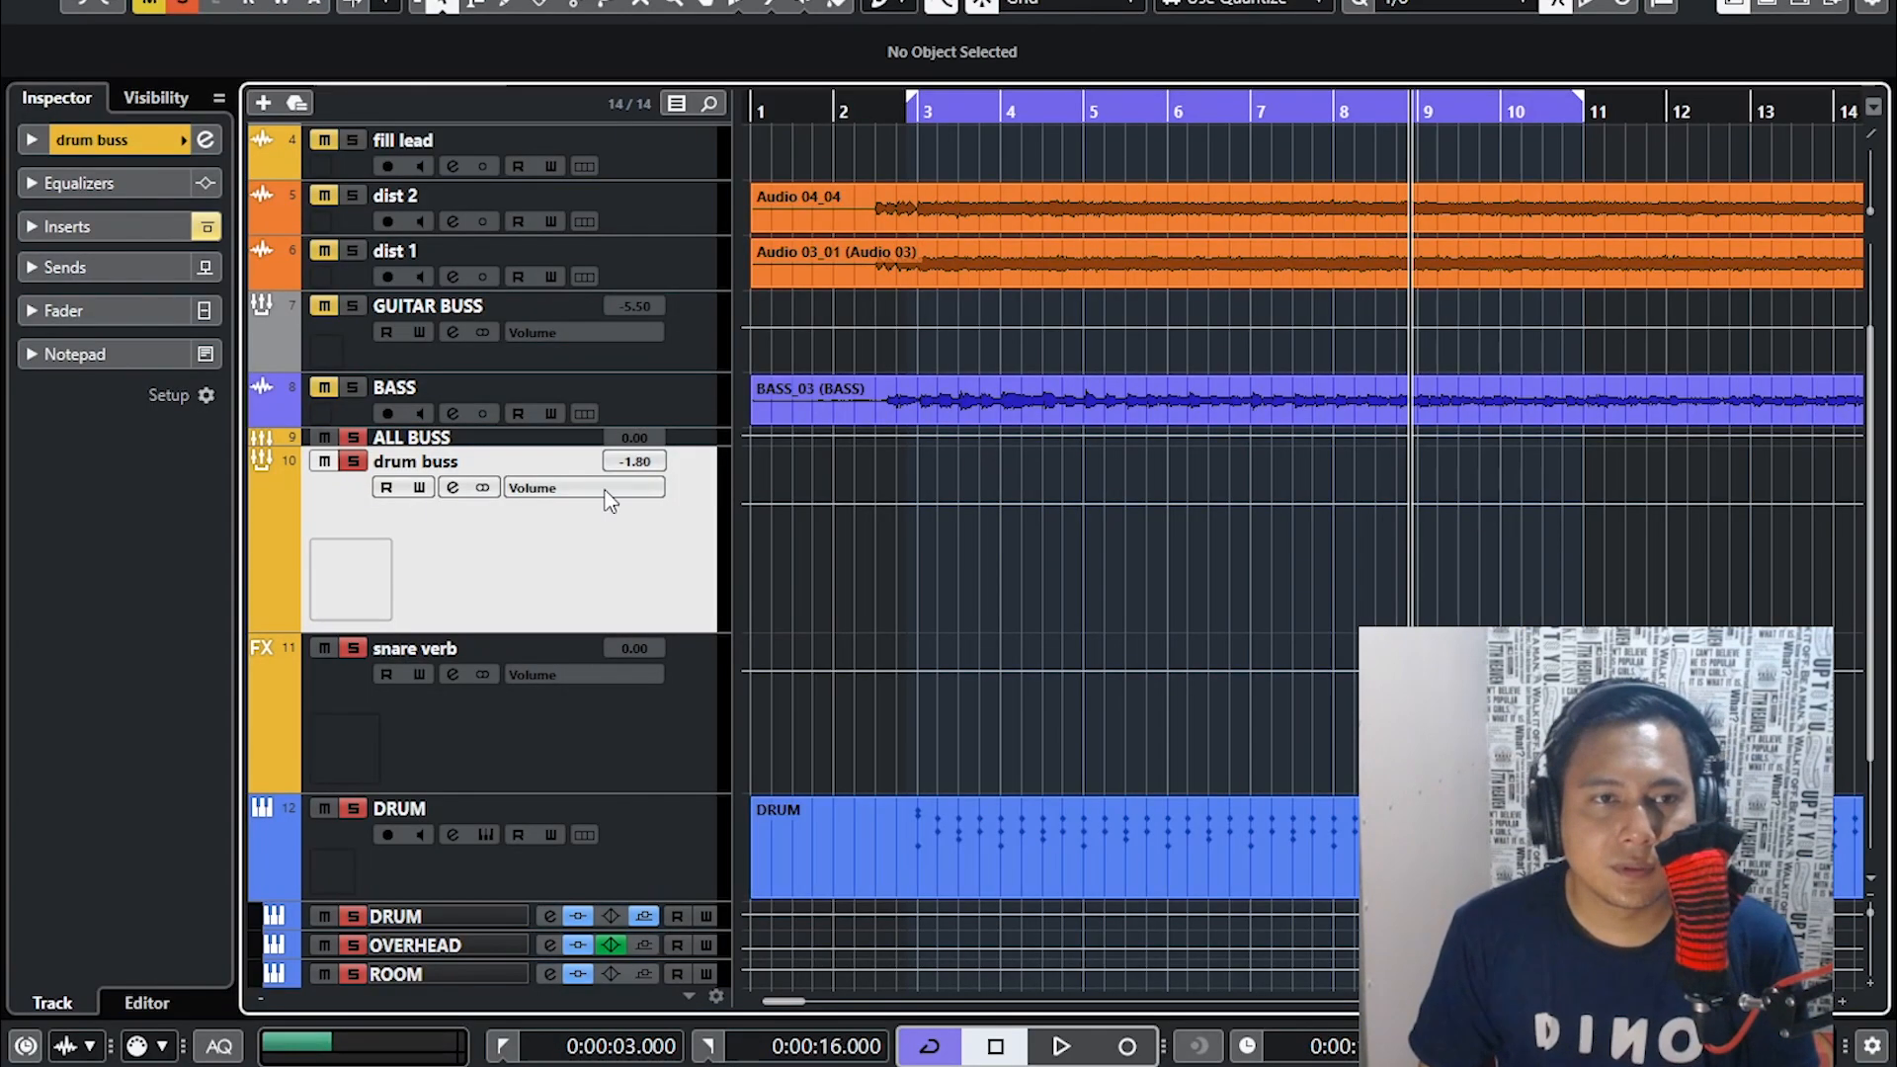
- Enlarge the ALL BUSS track and collapse the individual output lanes under the DRUM instrument track
left_click_drag(503, 444, 525, 559)
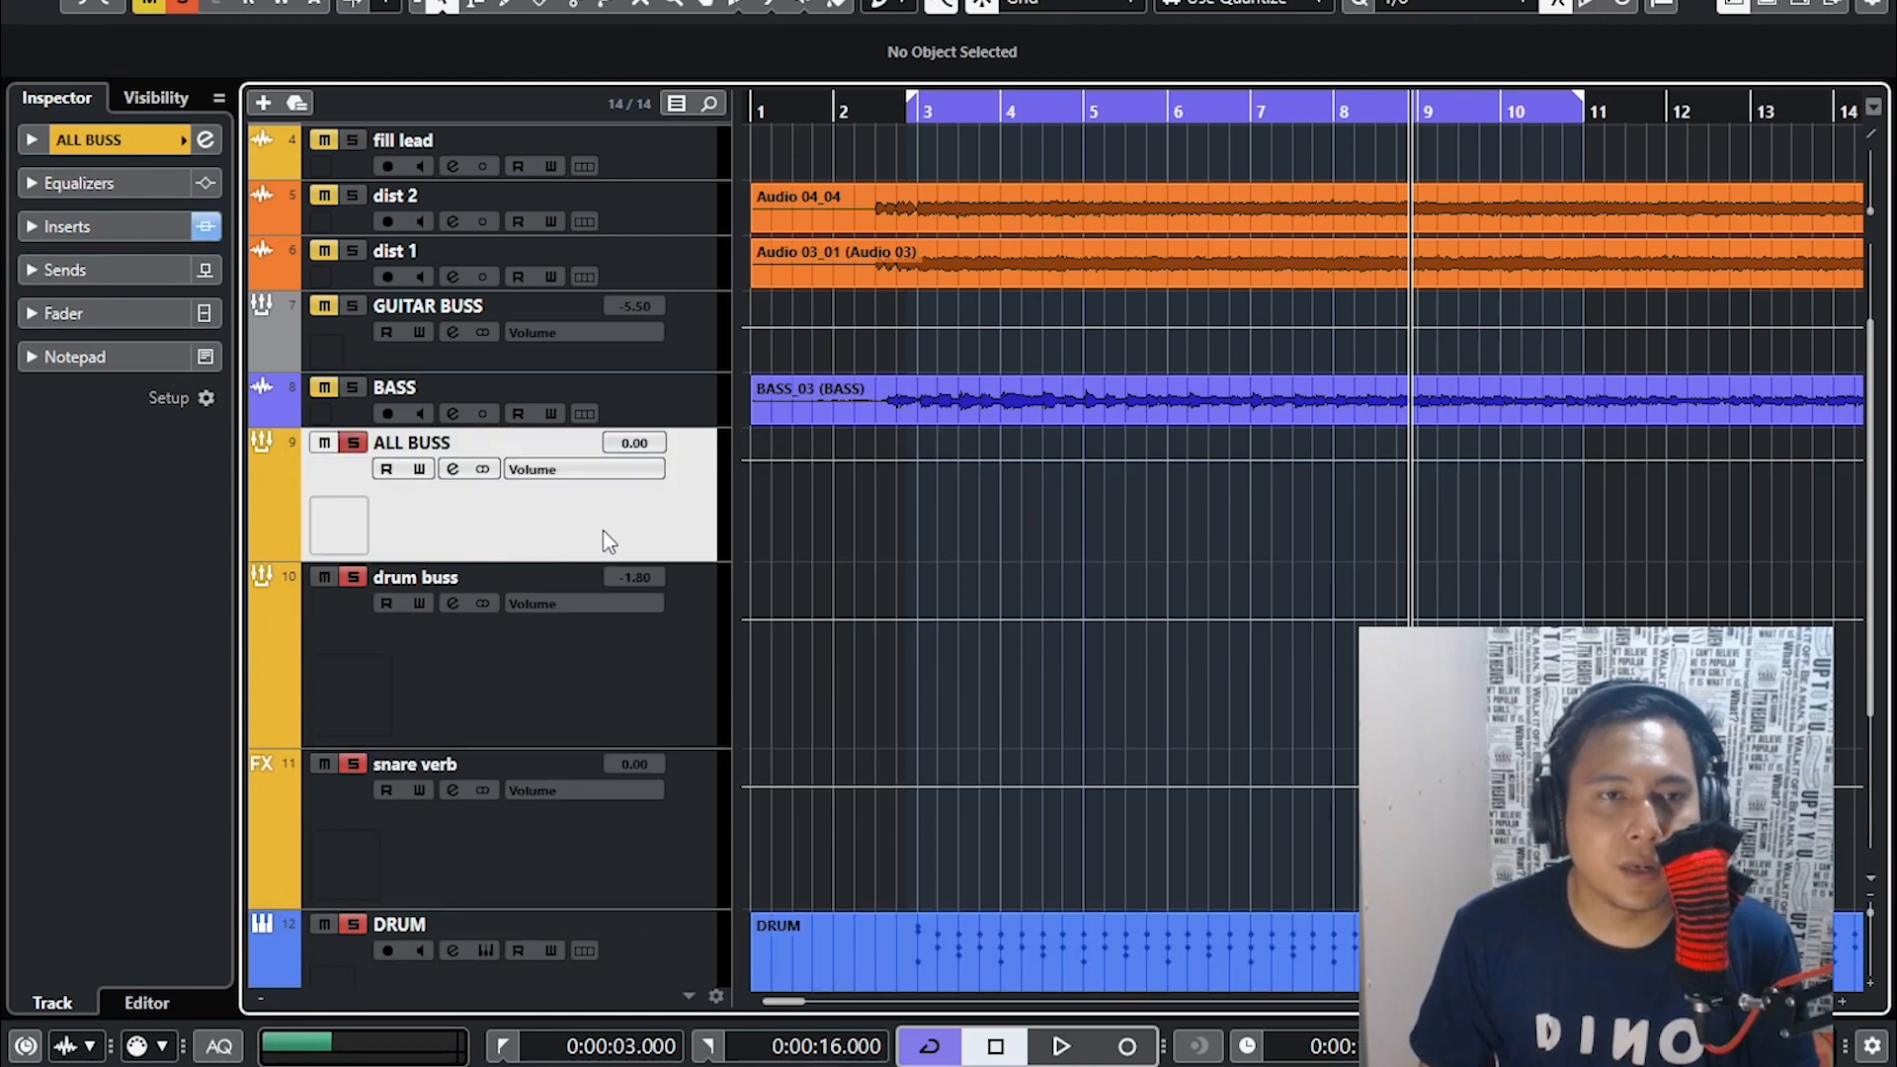
scroll(845, 535, "down", 3)
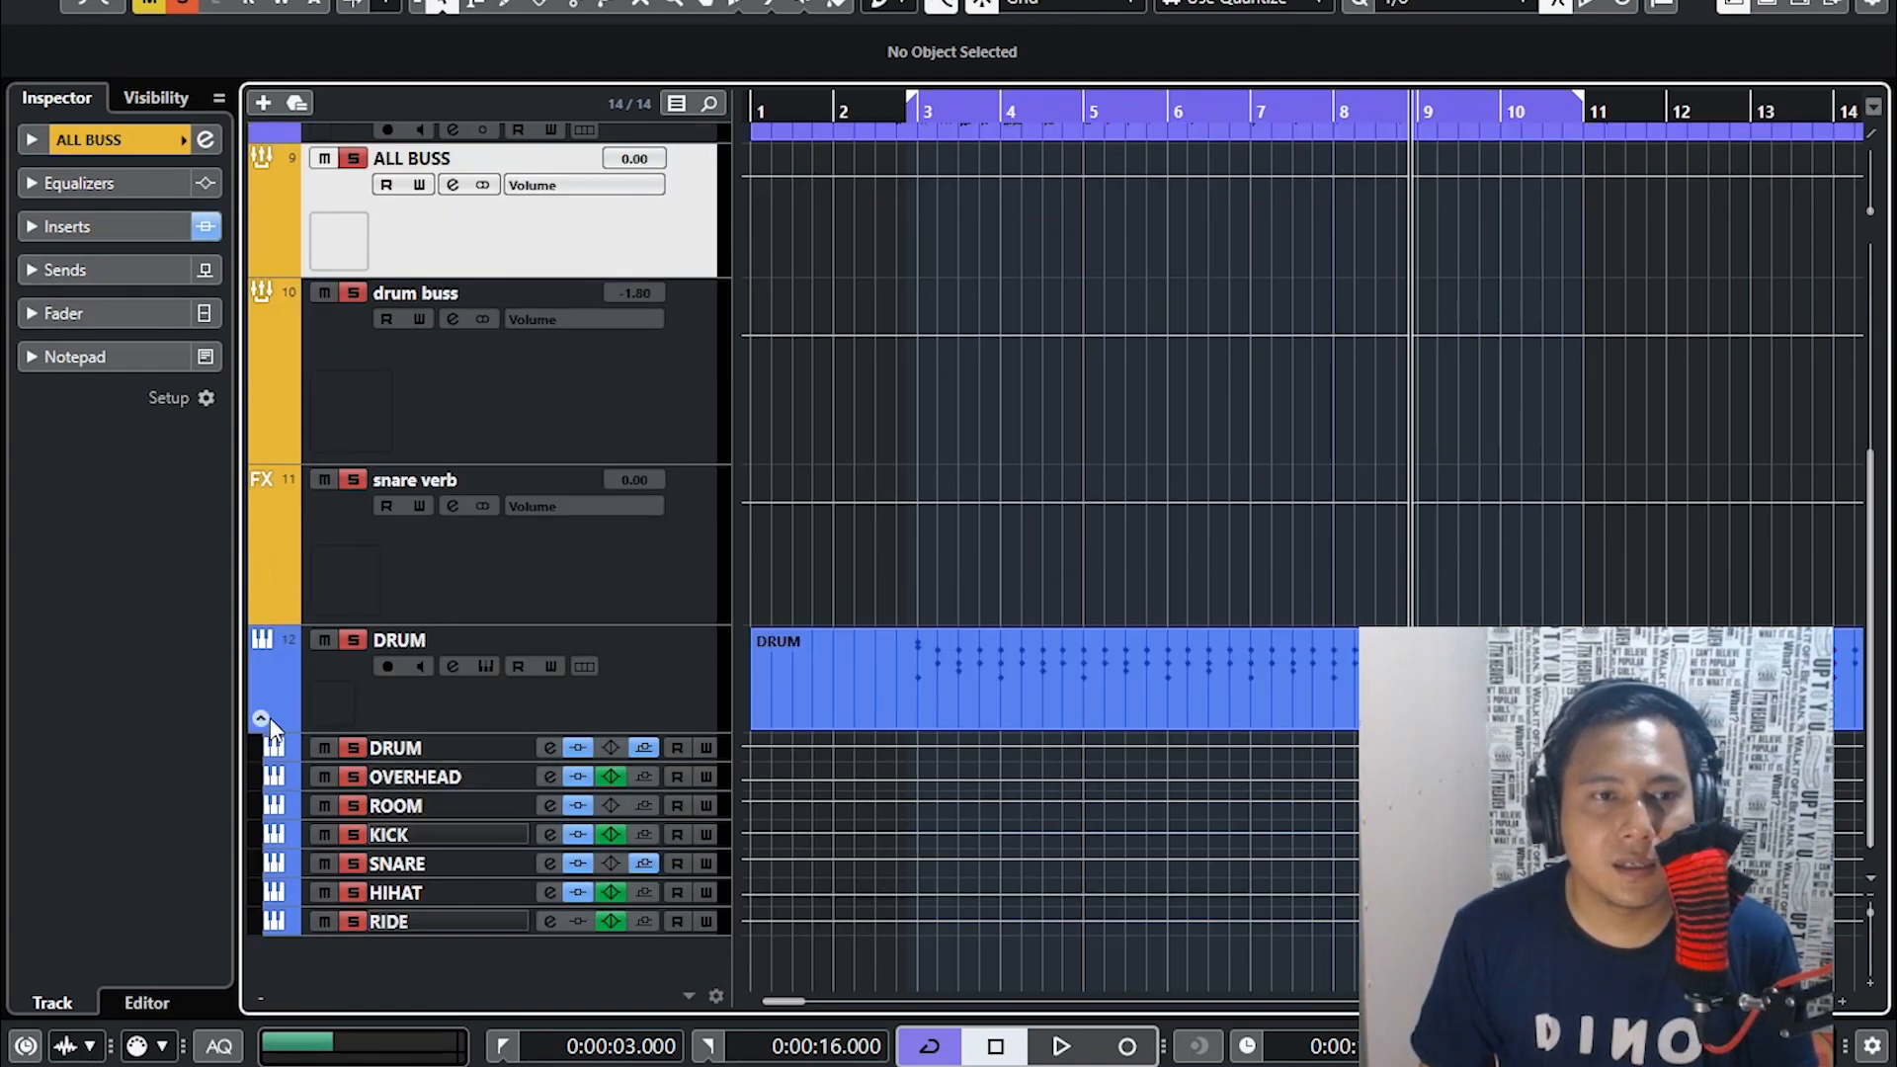
left_click(267, 718)
left_click(691, 913)
- Play the cycle range from just before bar 3 and listen to the drums, ending with the drum buss track selected
left_click_drag(919, 120, 919, 117)
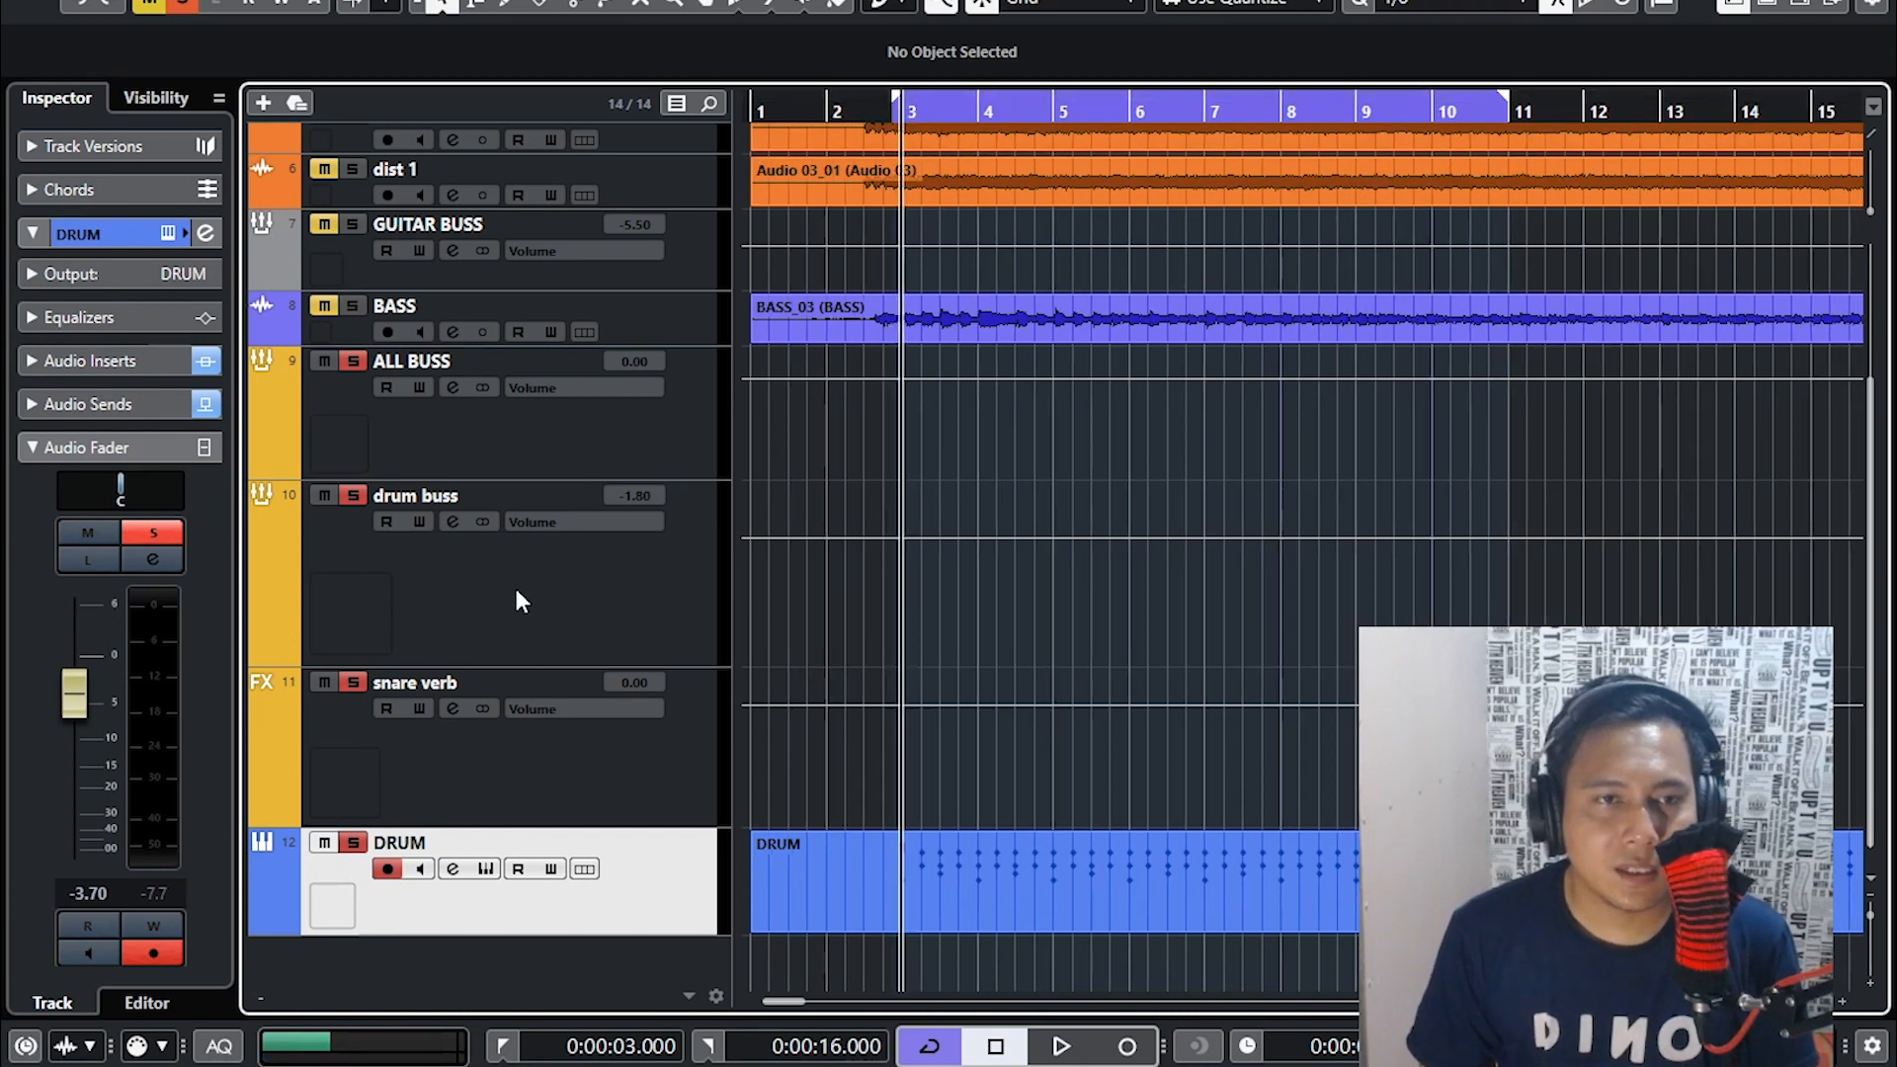
left_click(328, 360)
left_click(353, 361)
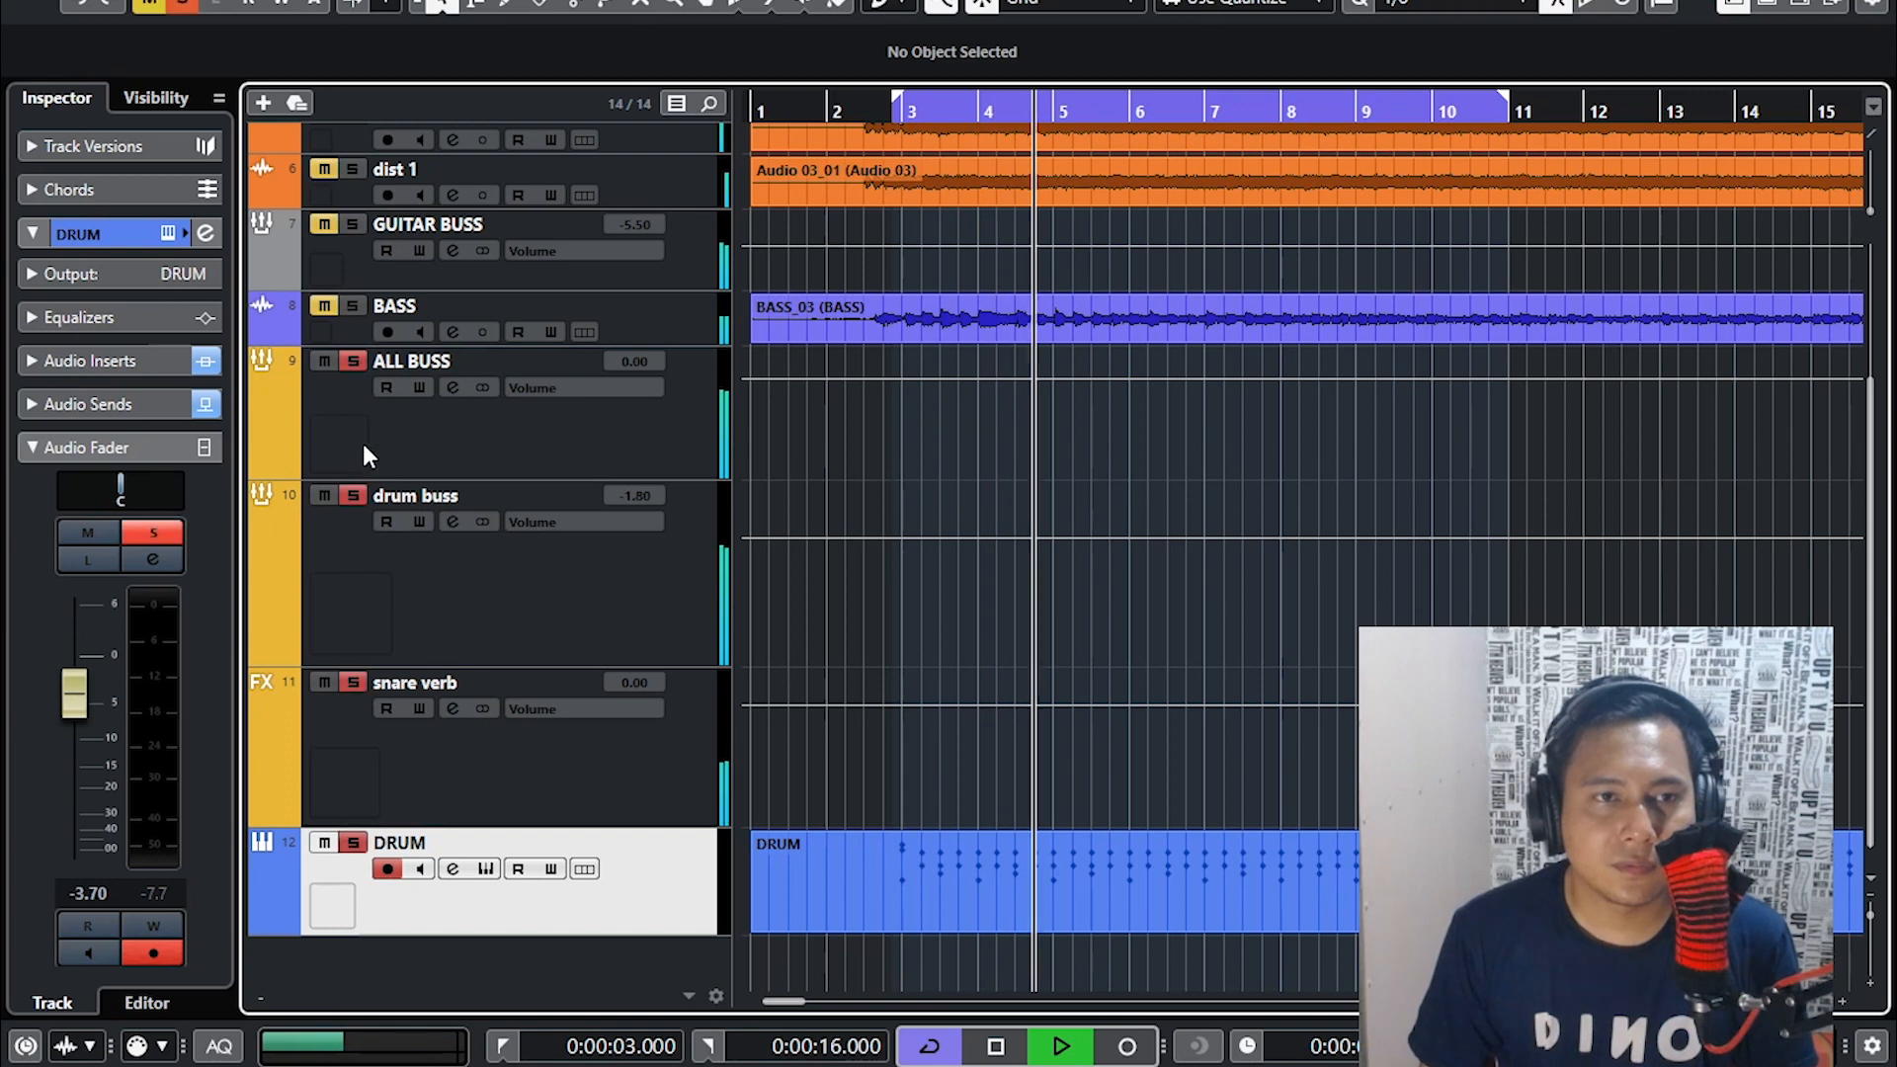
left_click(532, 446)
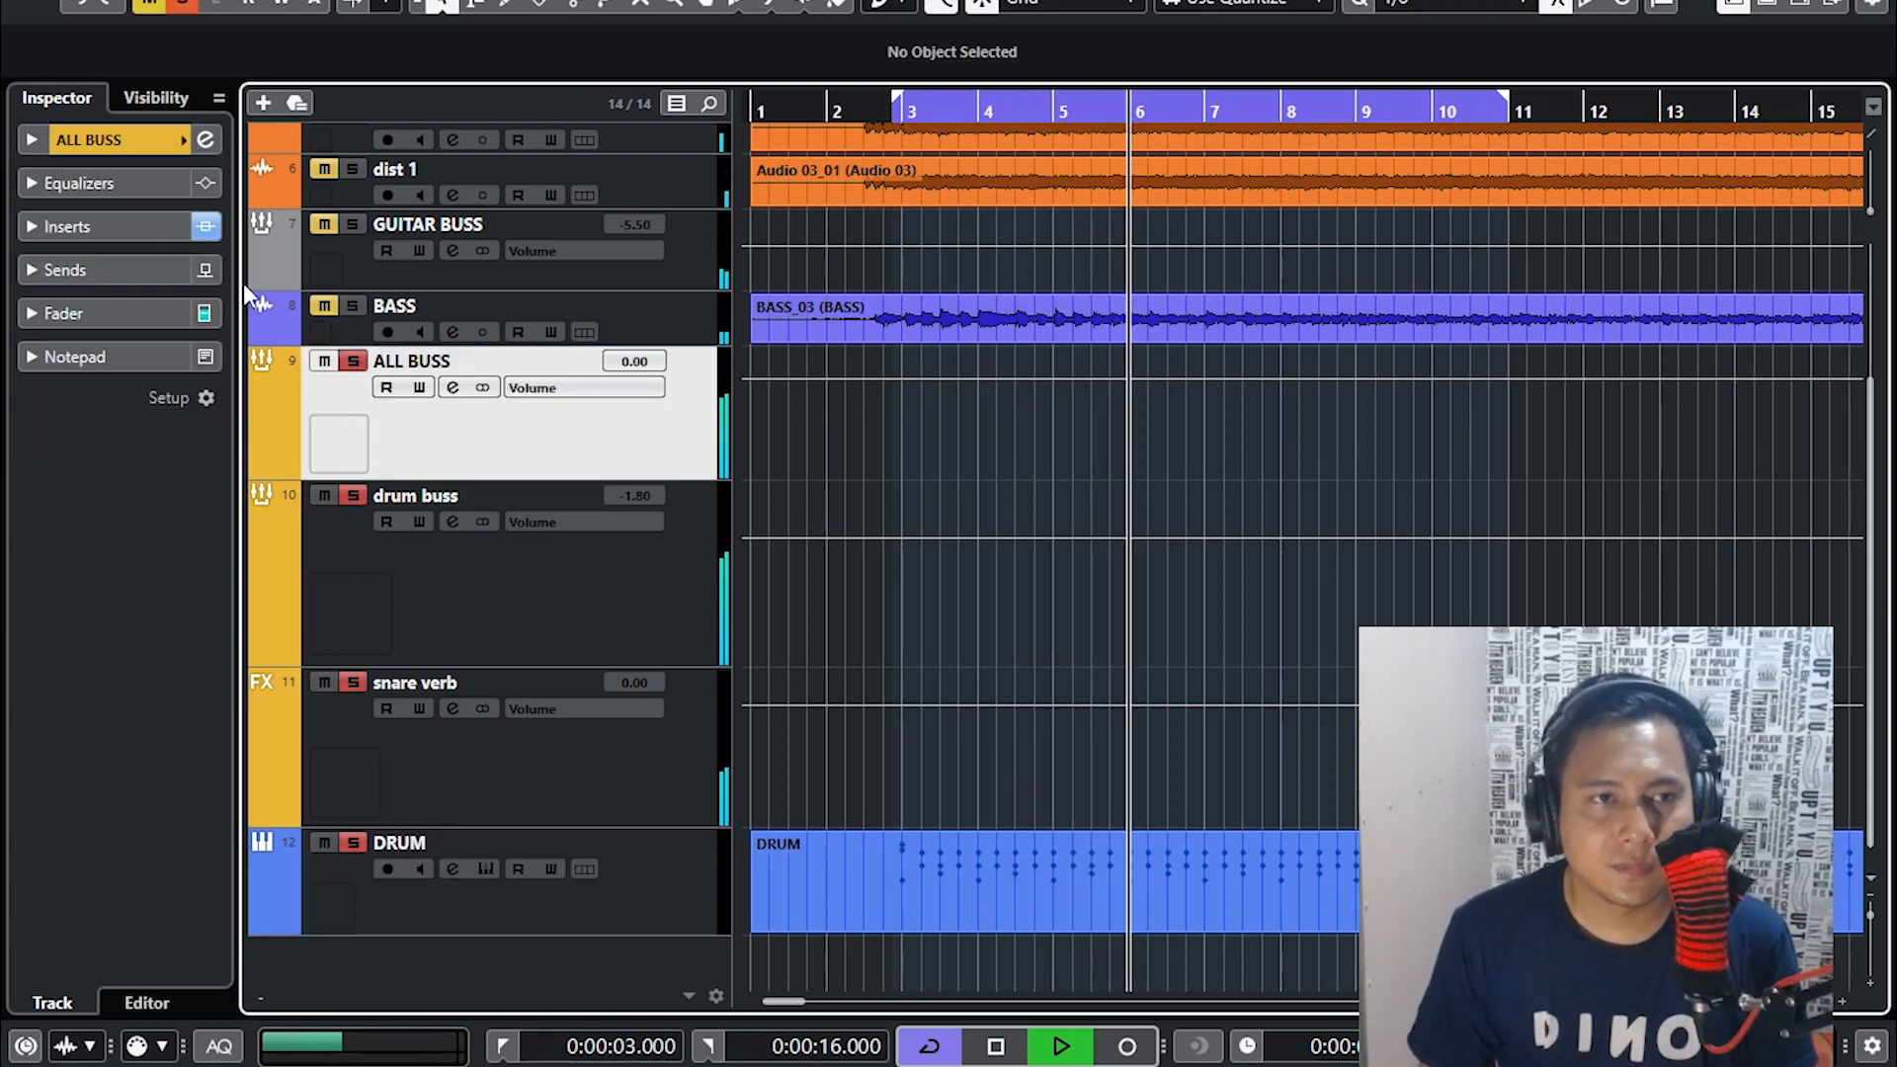
left_click(517, 597)
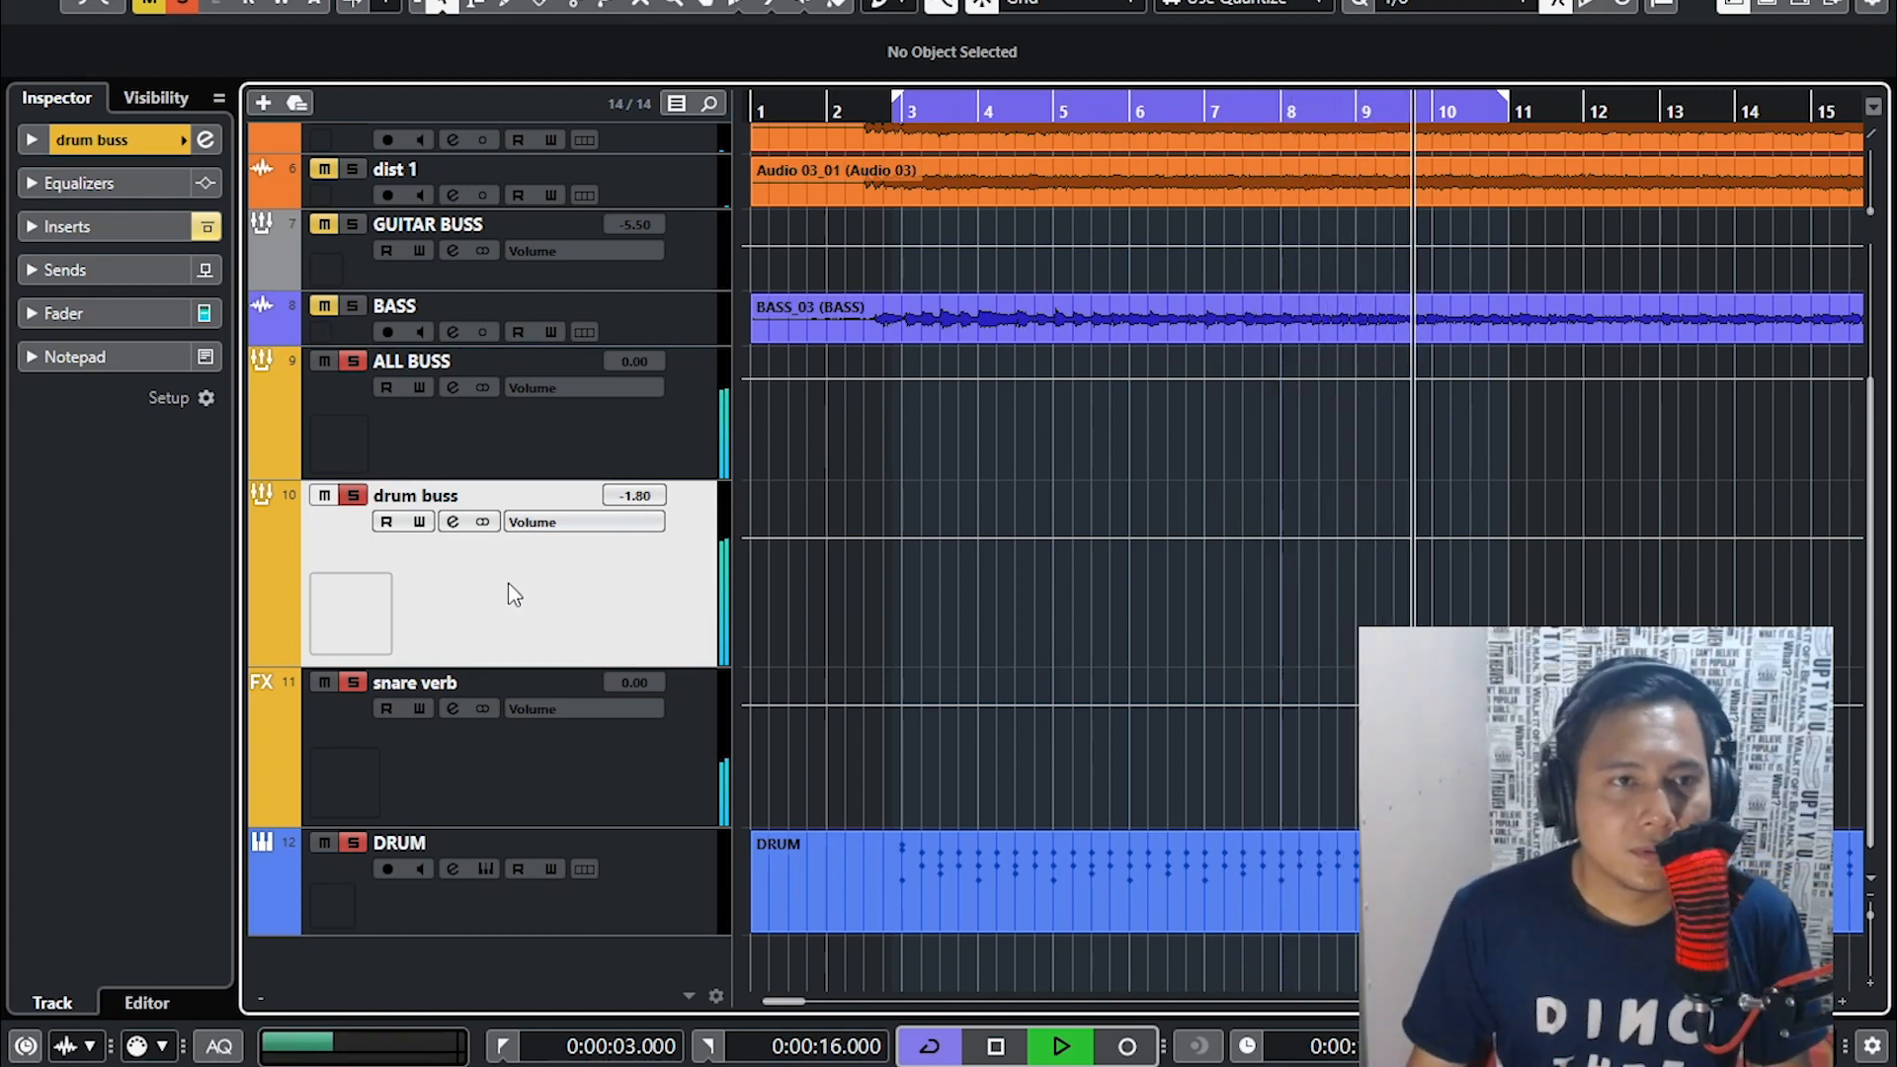
- Show the drum buss inserts, activate only the first FabFilter Pro-Q 3 and open its editor
left_click(121, 228)
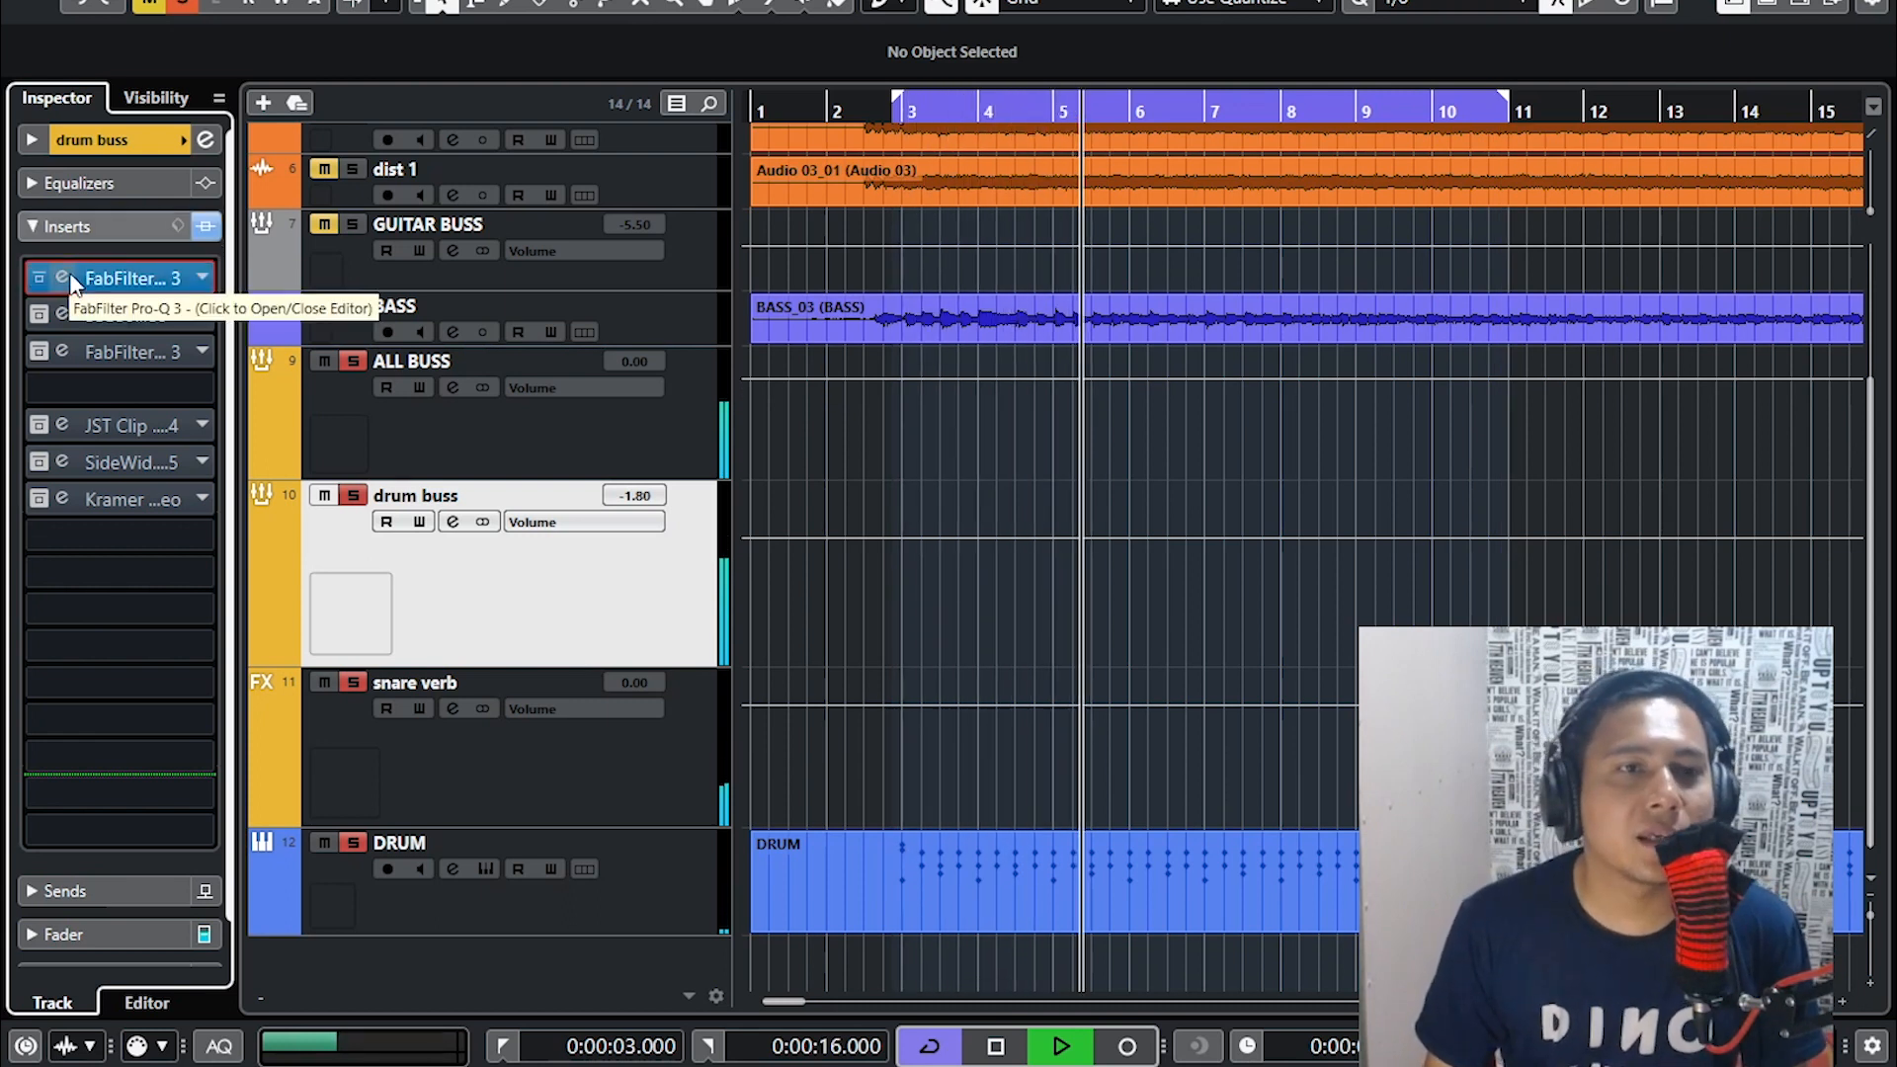
left_click(71, 278)
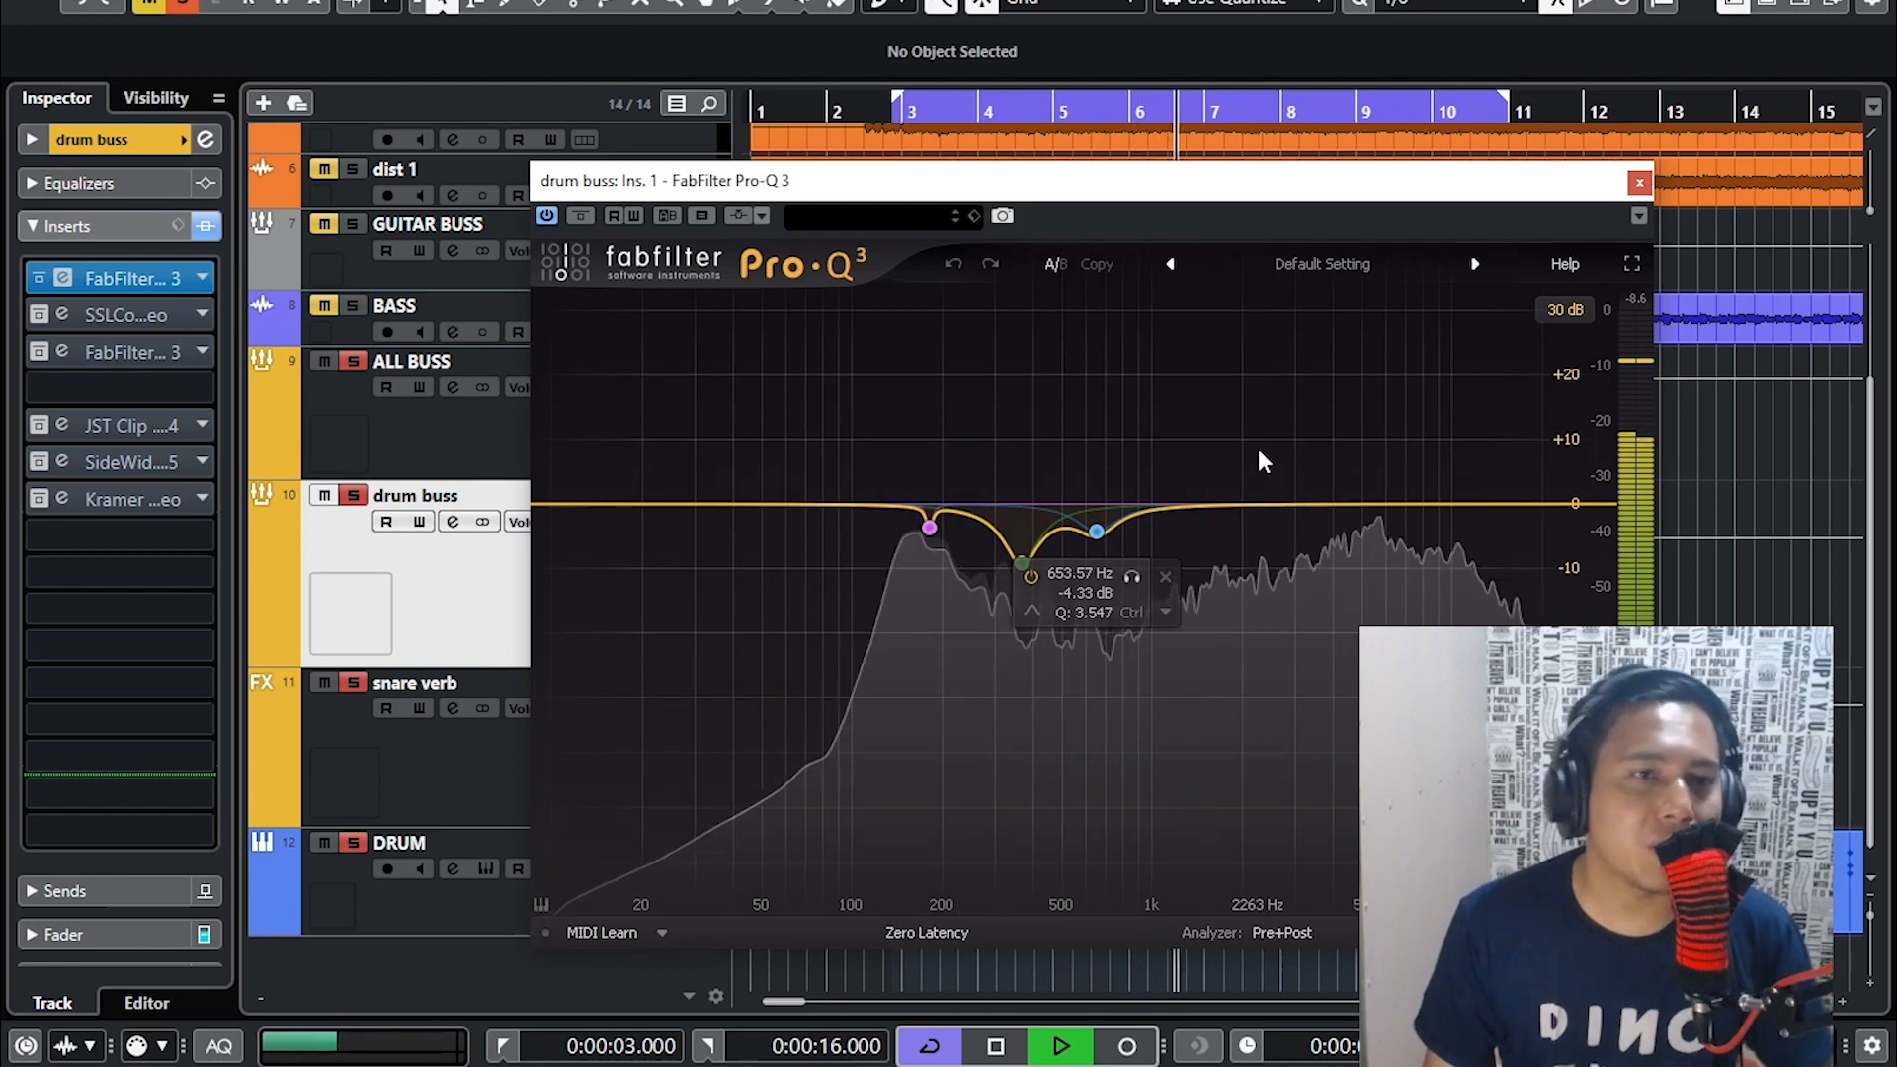
- Audition the 653.57 Hz and 367.59 Hz cuts of the drum buss equalizer in solo, and close its editor
left_click(1132, 575)
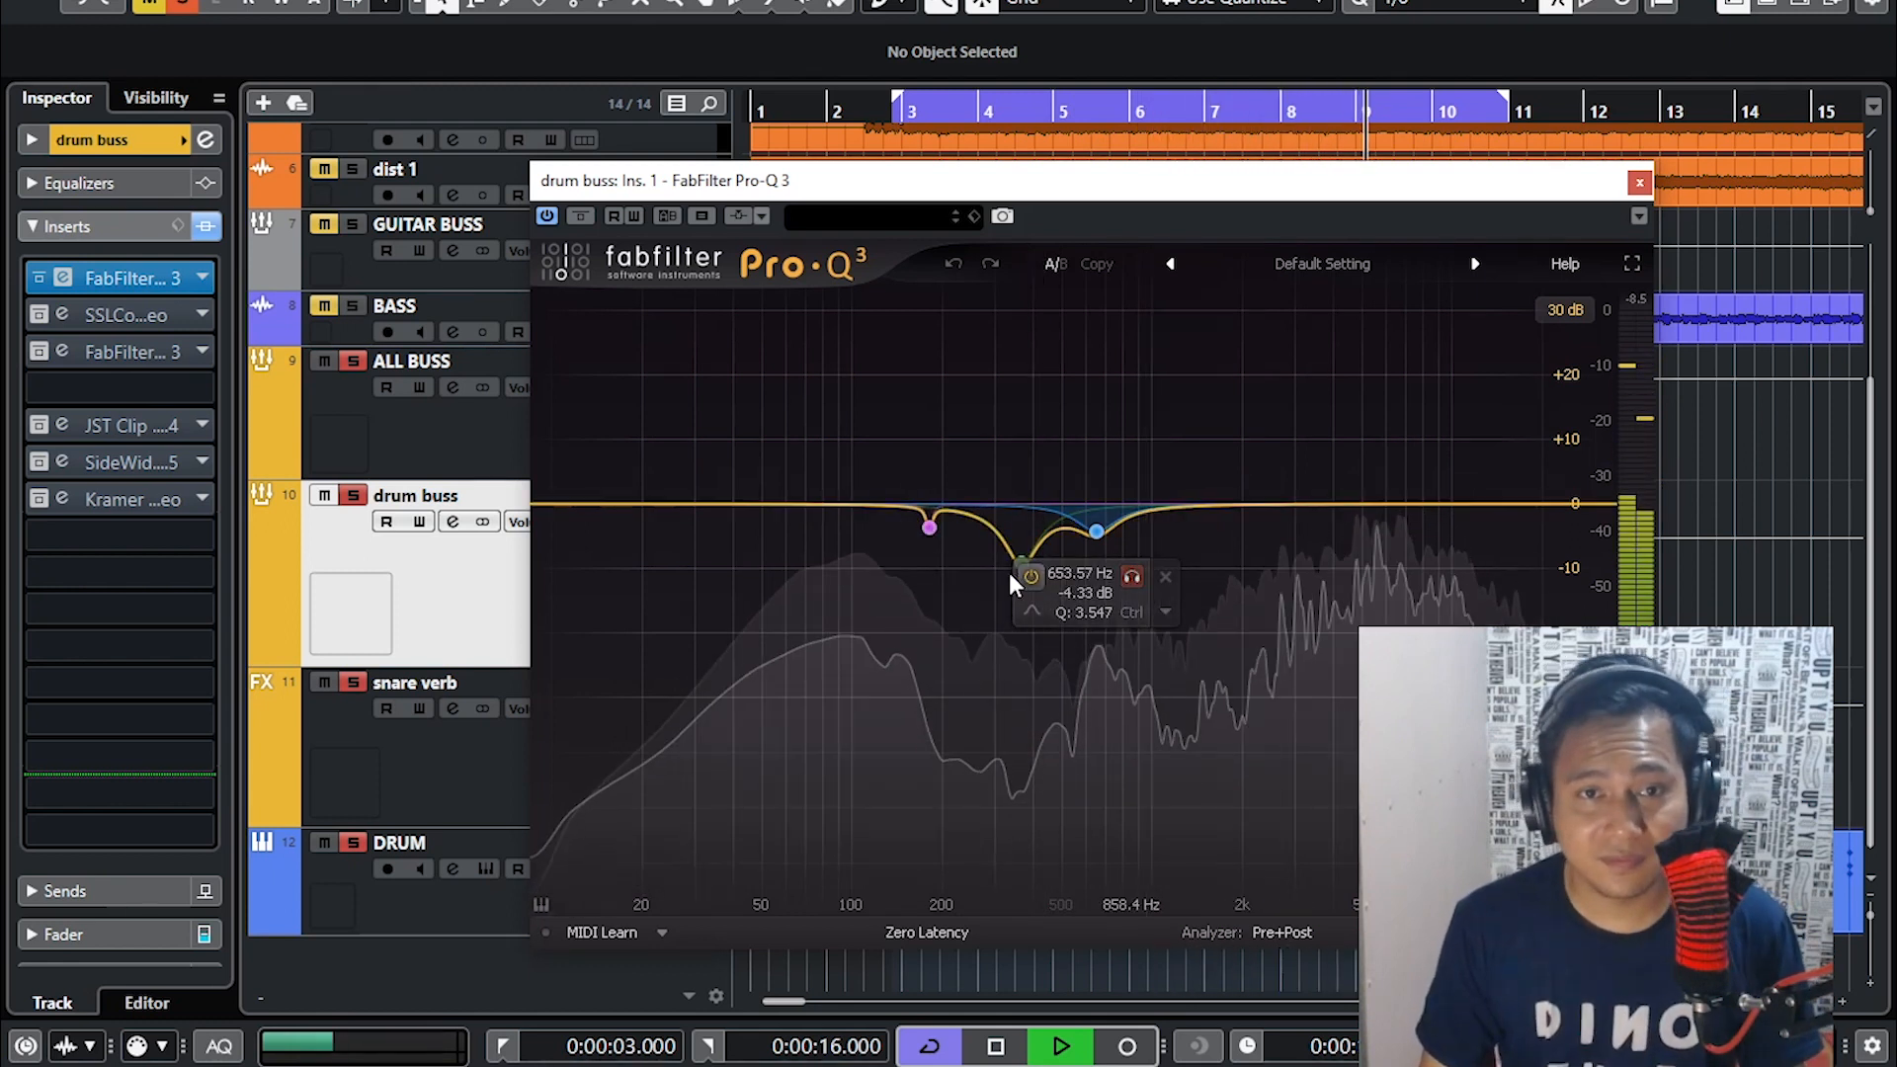
left_click(1022, 563)
left_click(1134, 577)
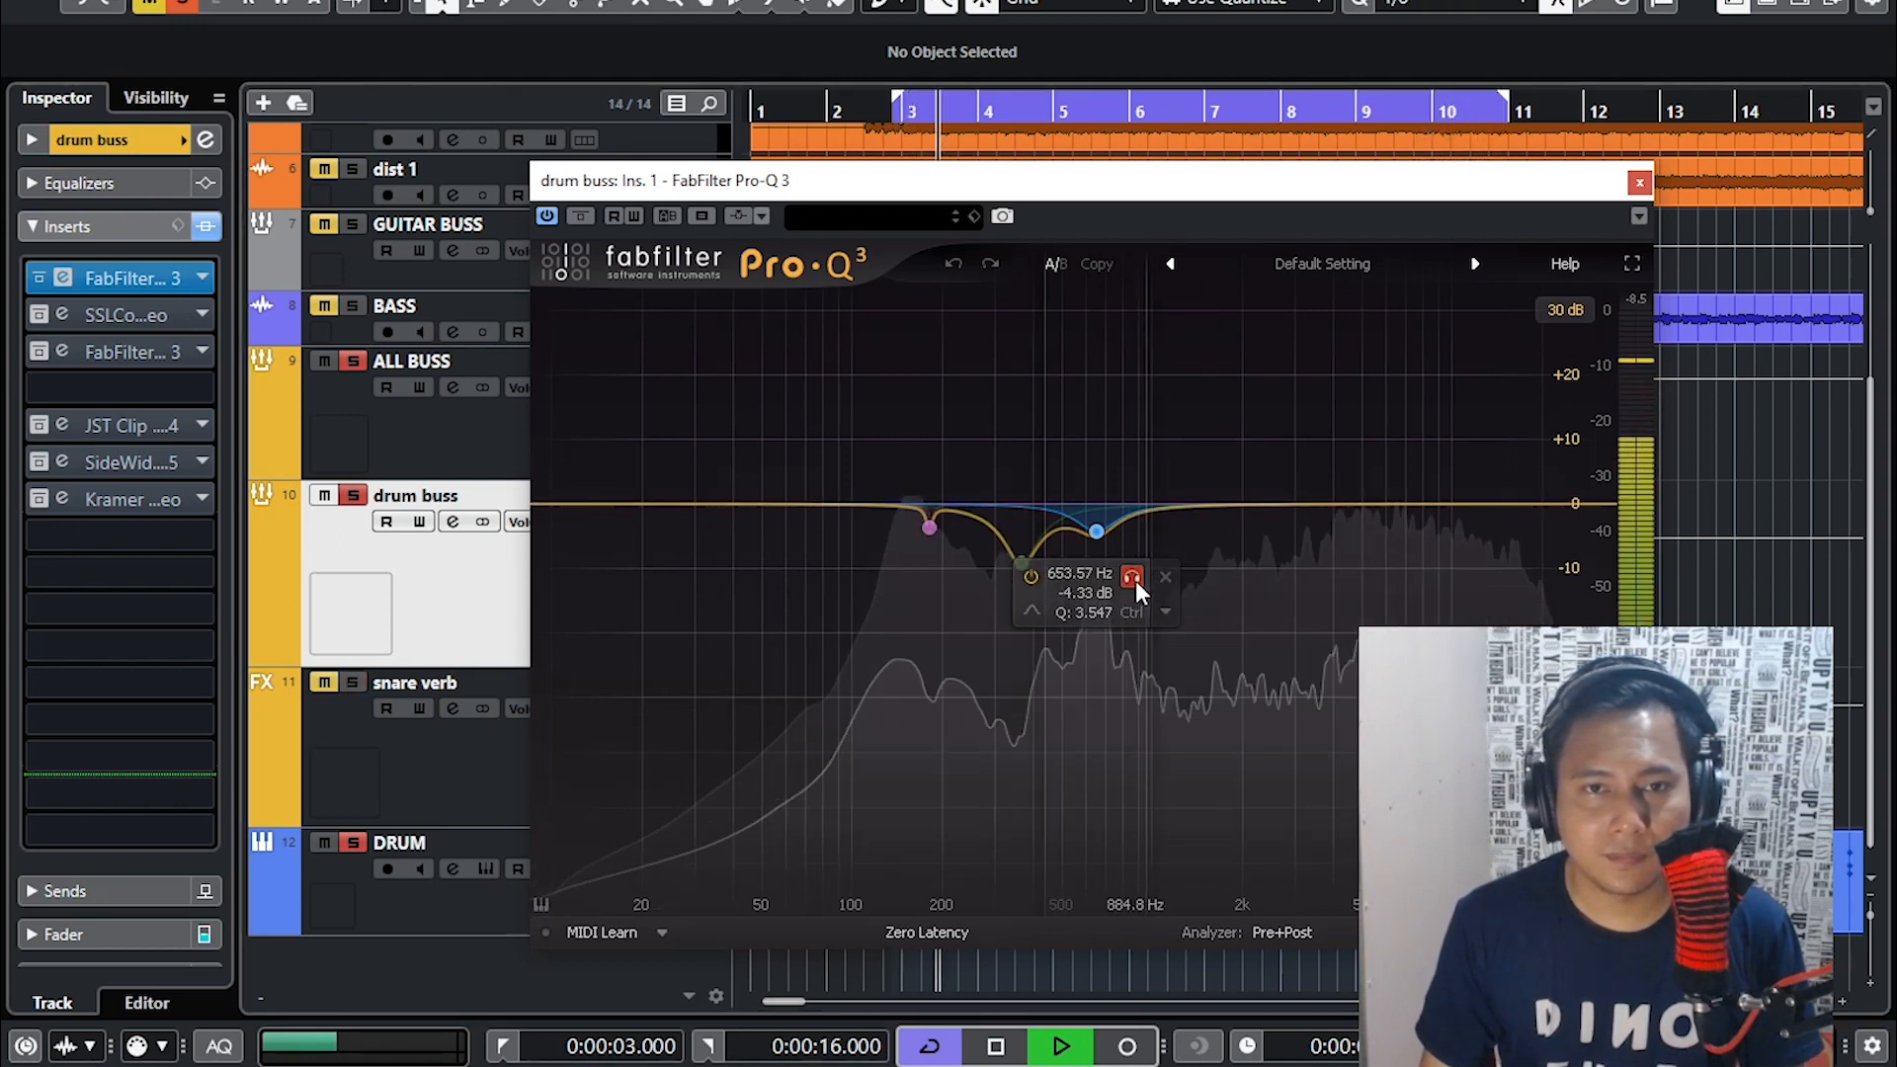
left_click(1057, 610)
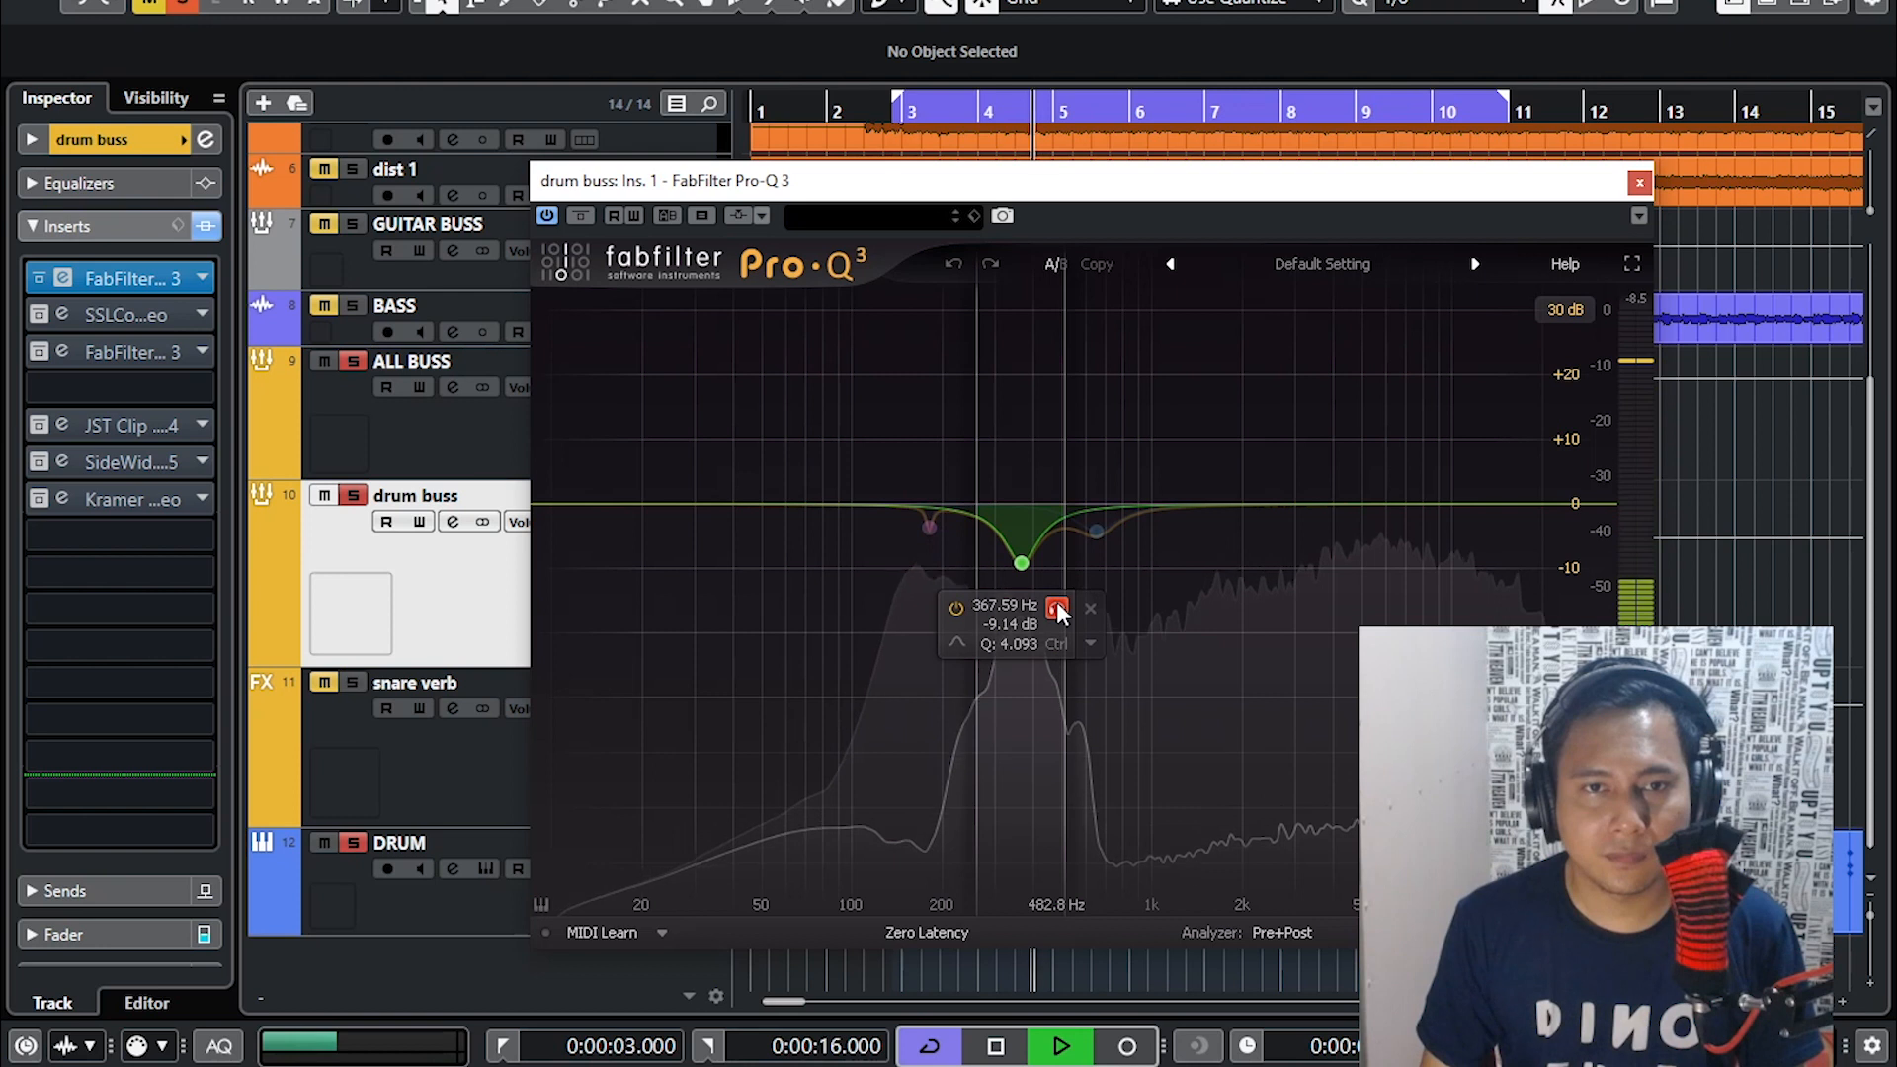
left_click(965, 579)
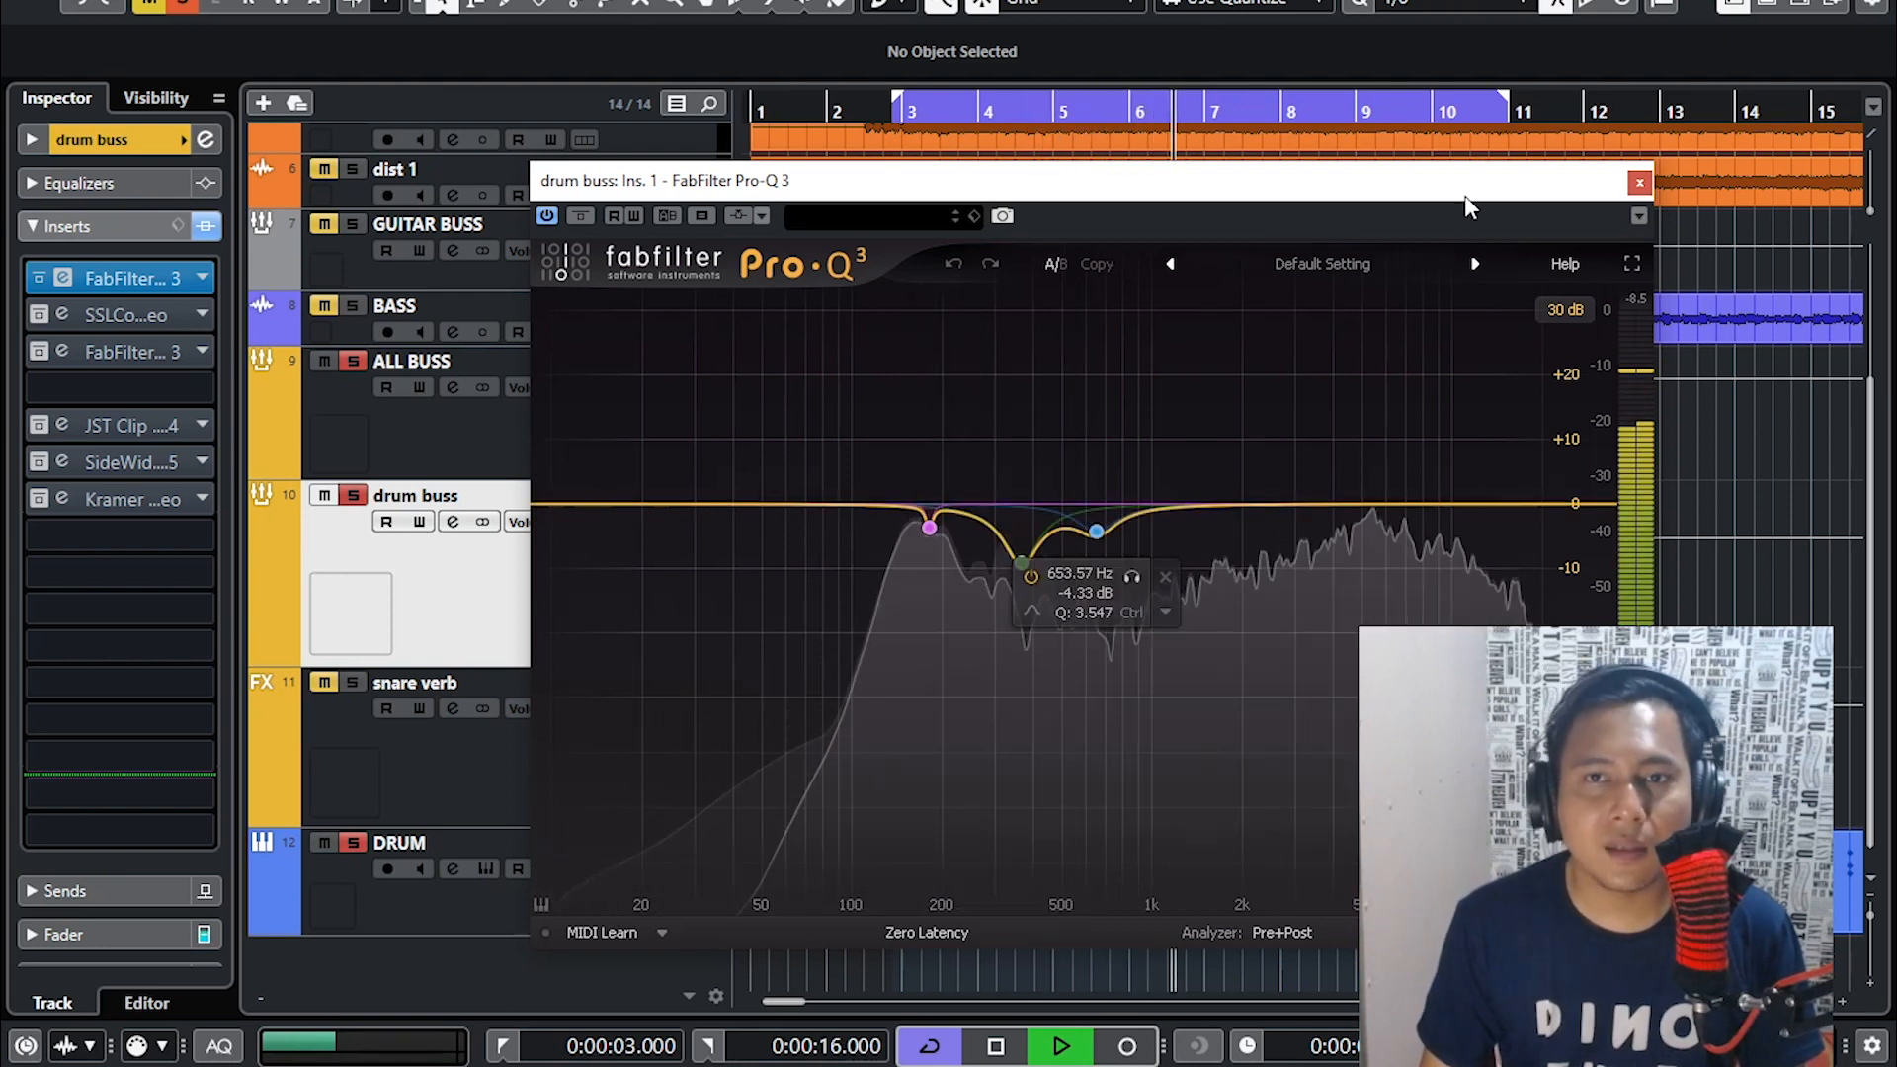
left_click(1639, 182)
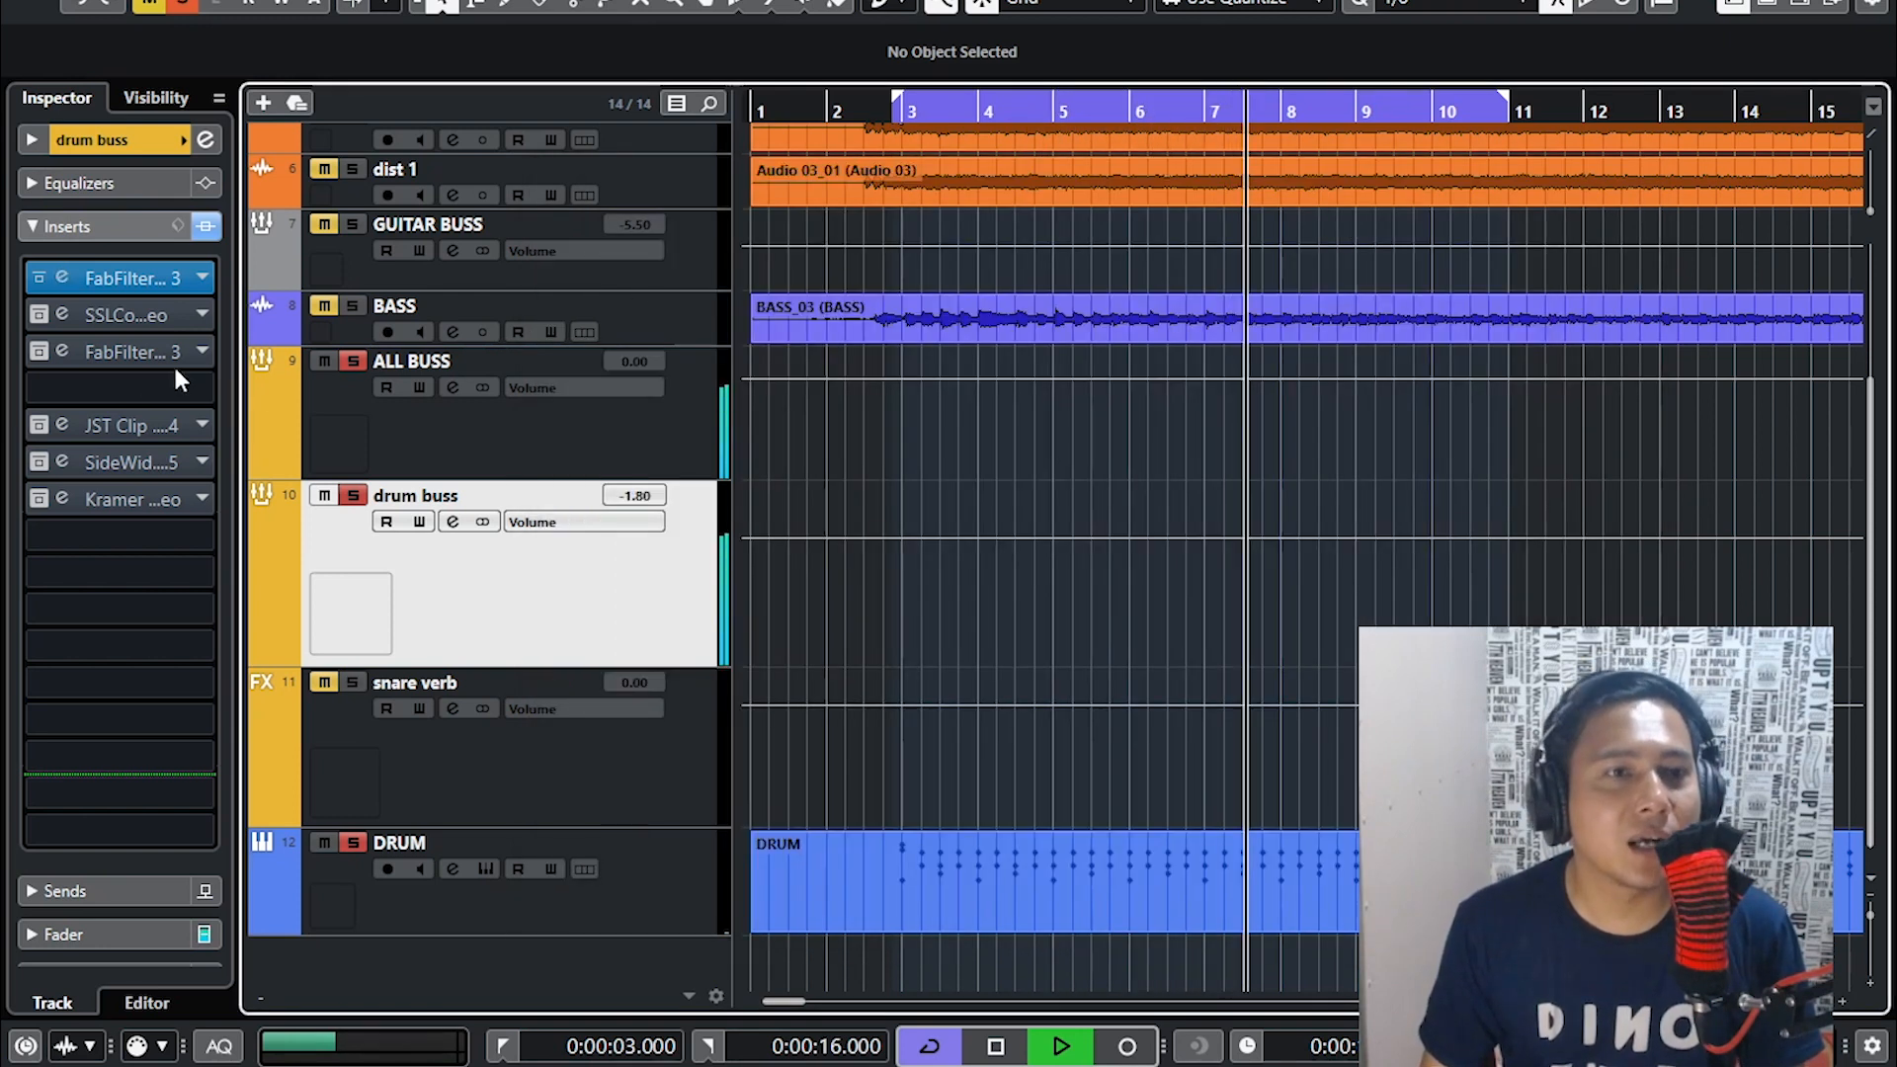
- Activate the drum buss SSLComp, check its release, attack, ratio, threshold and make-up settings, and compare the drums with it bypassed and active
left_click(66, 312)
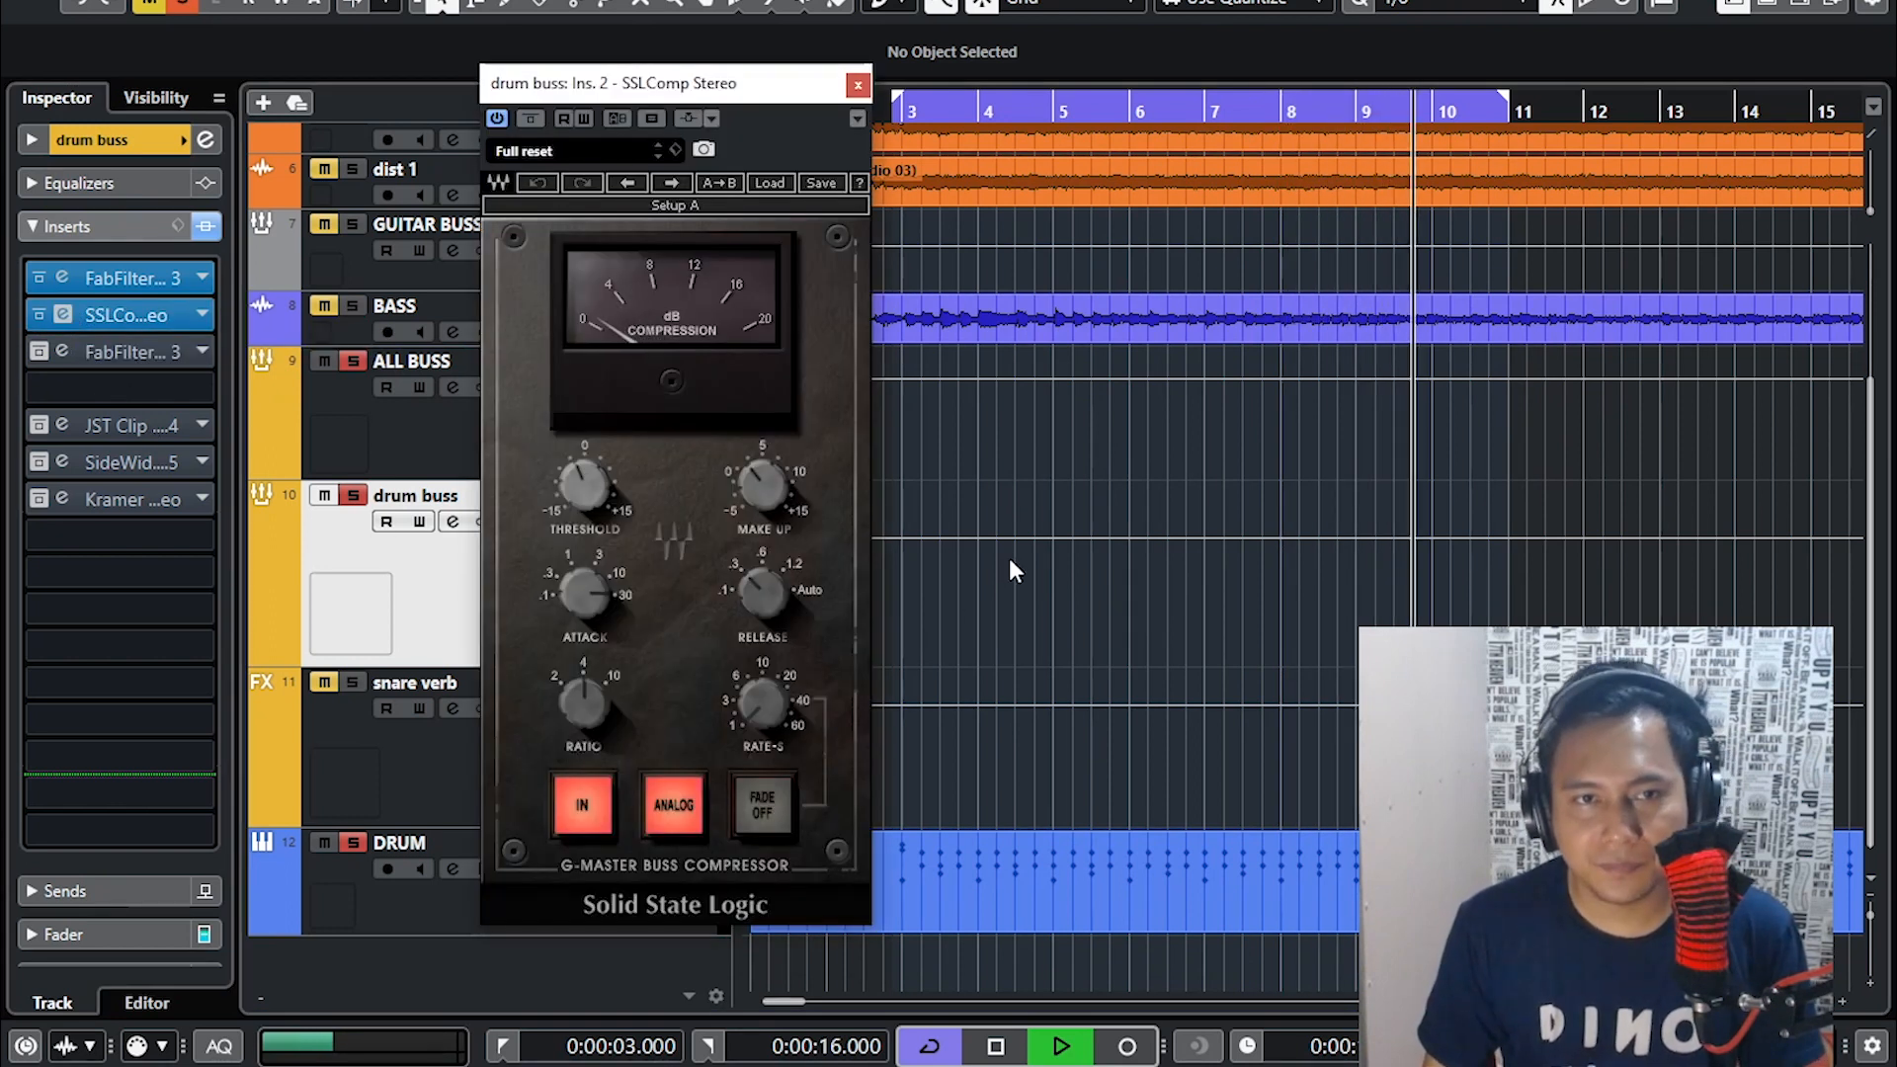
left_click(762, 593)
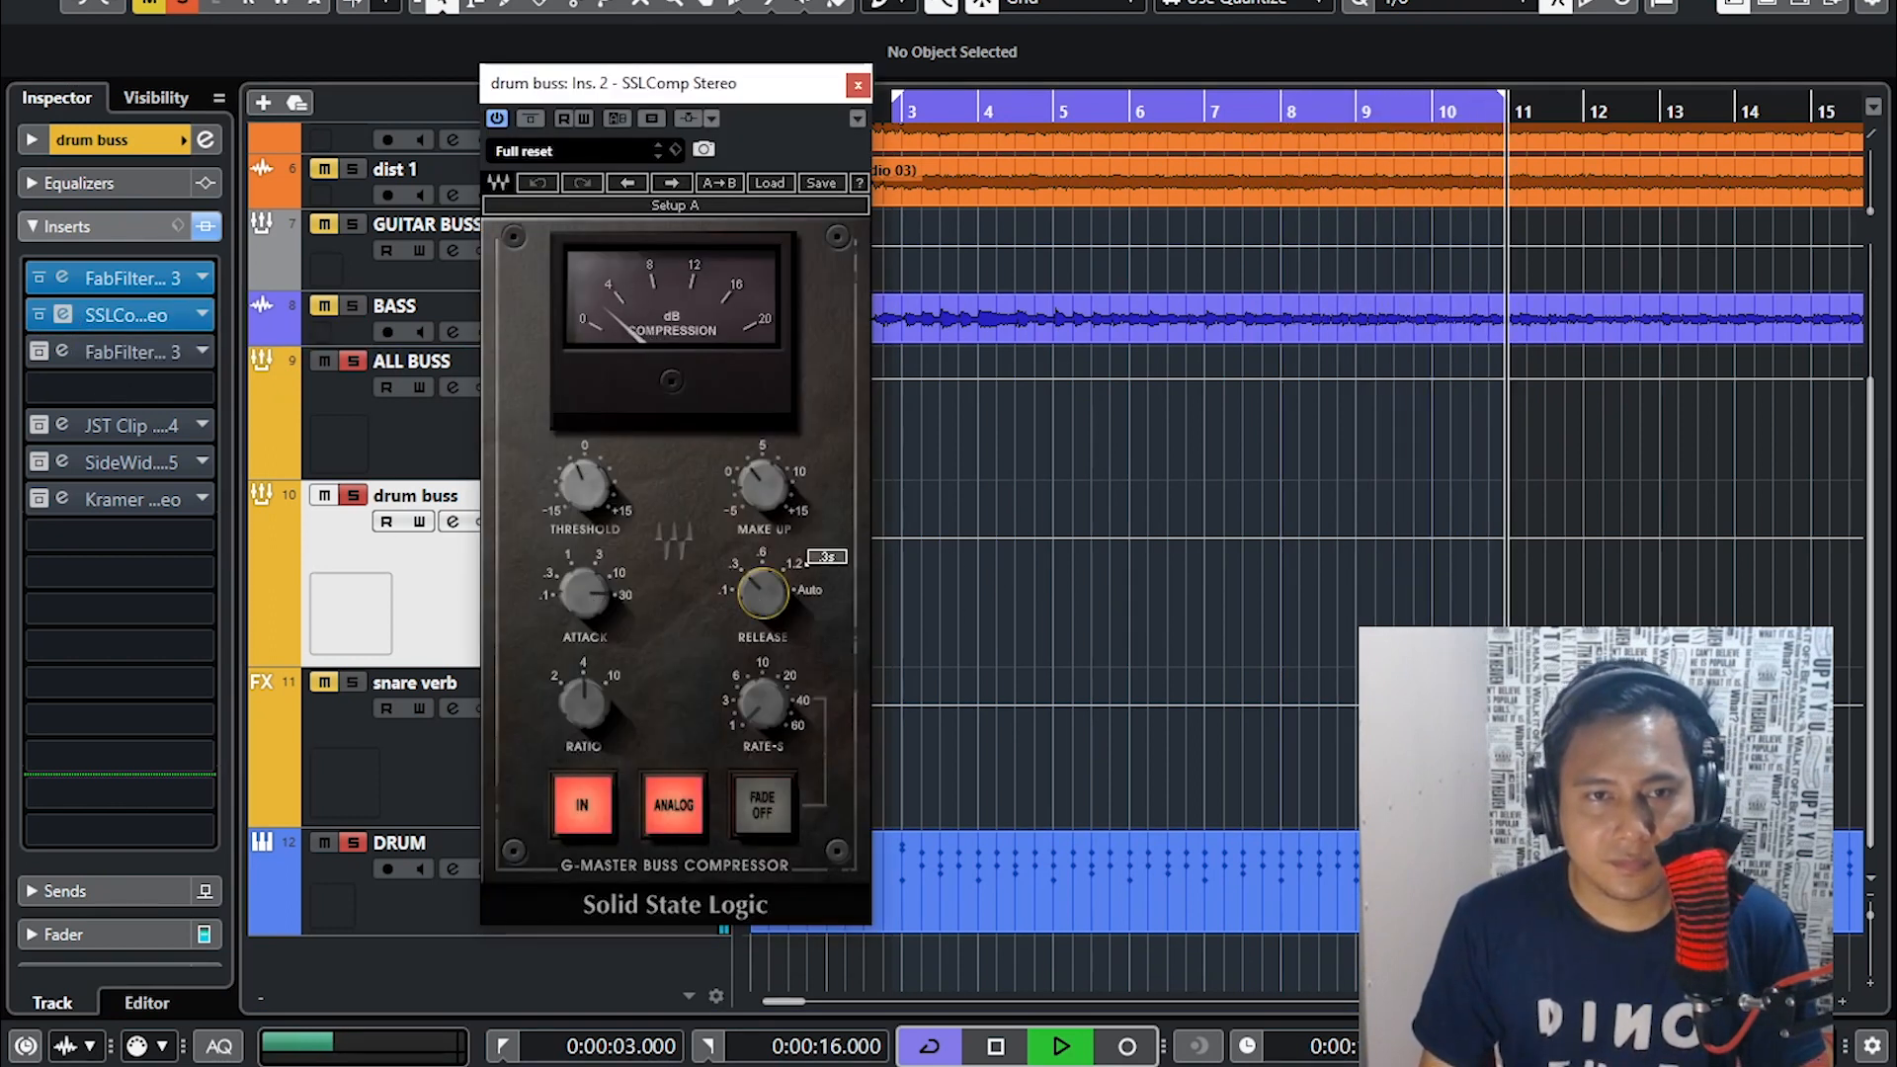
left_click(572, 596)
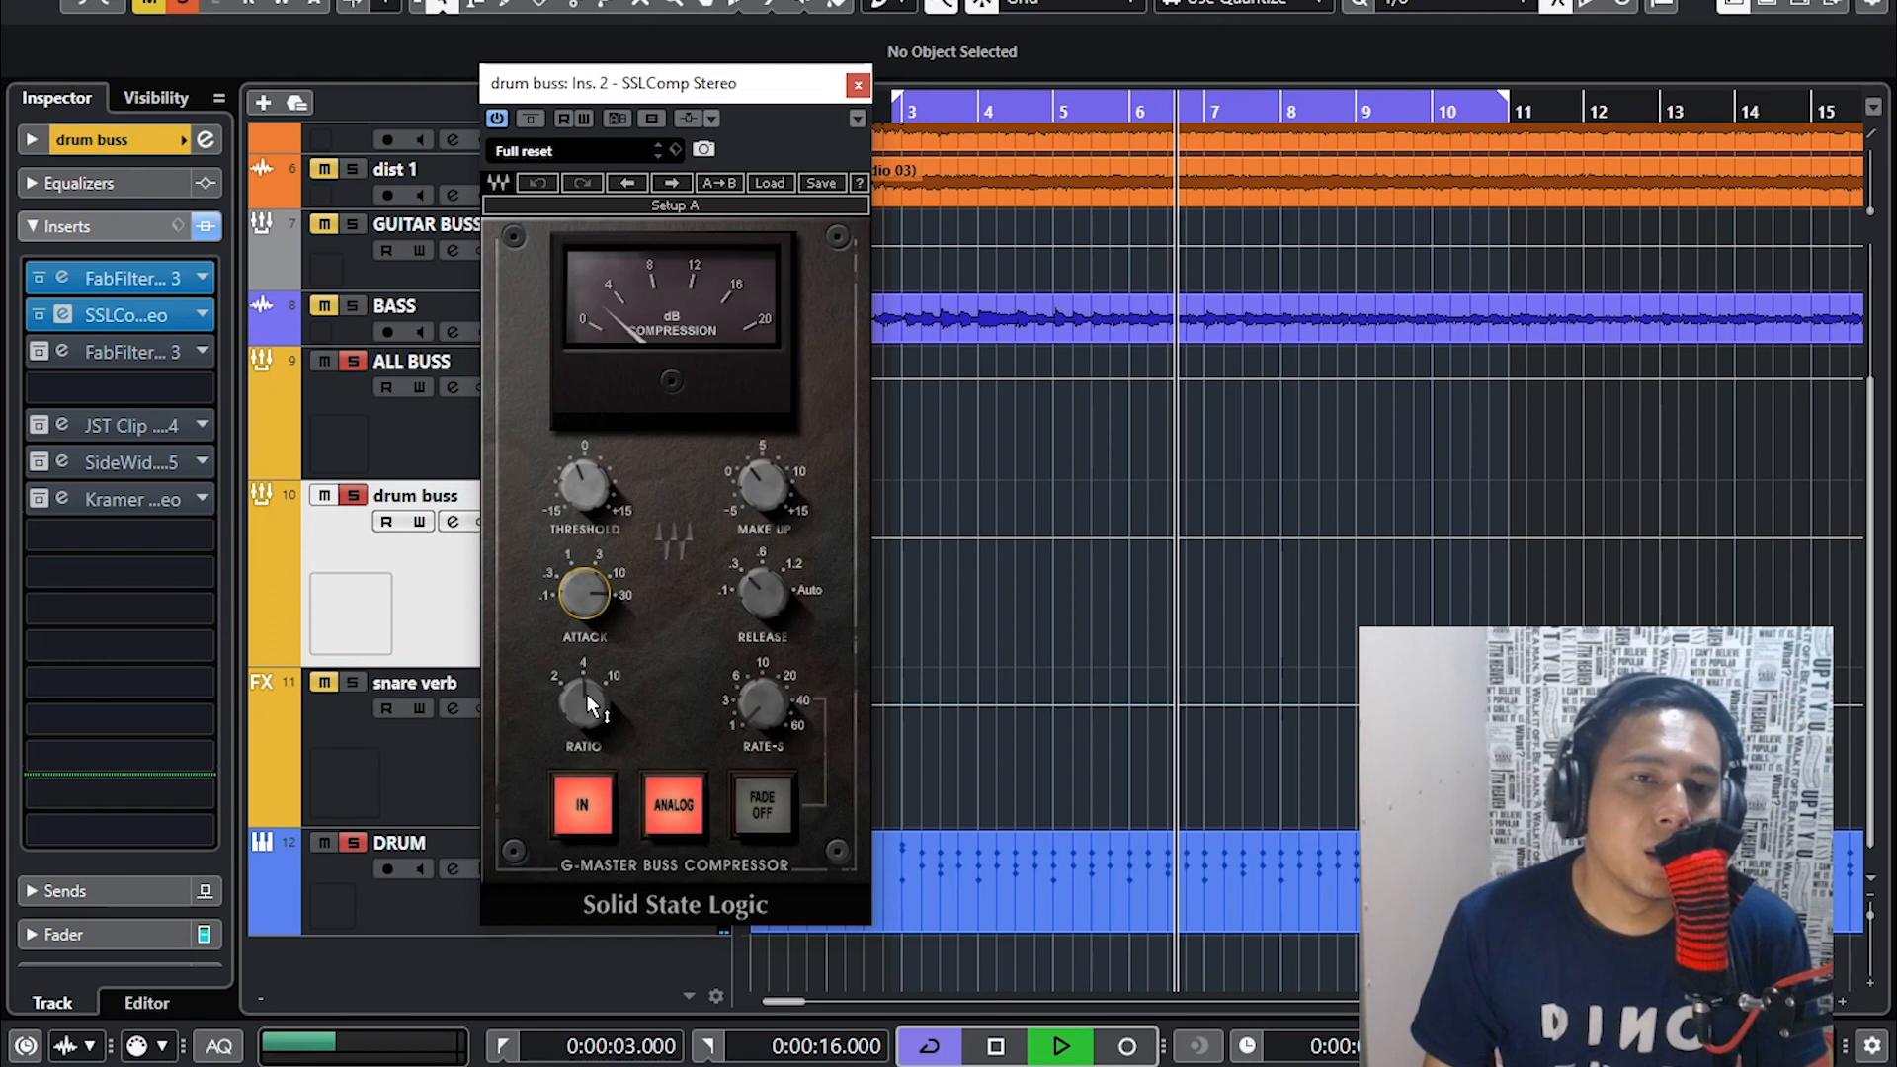
mouse_move(584, 703)
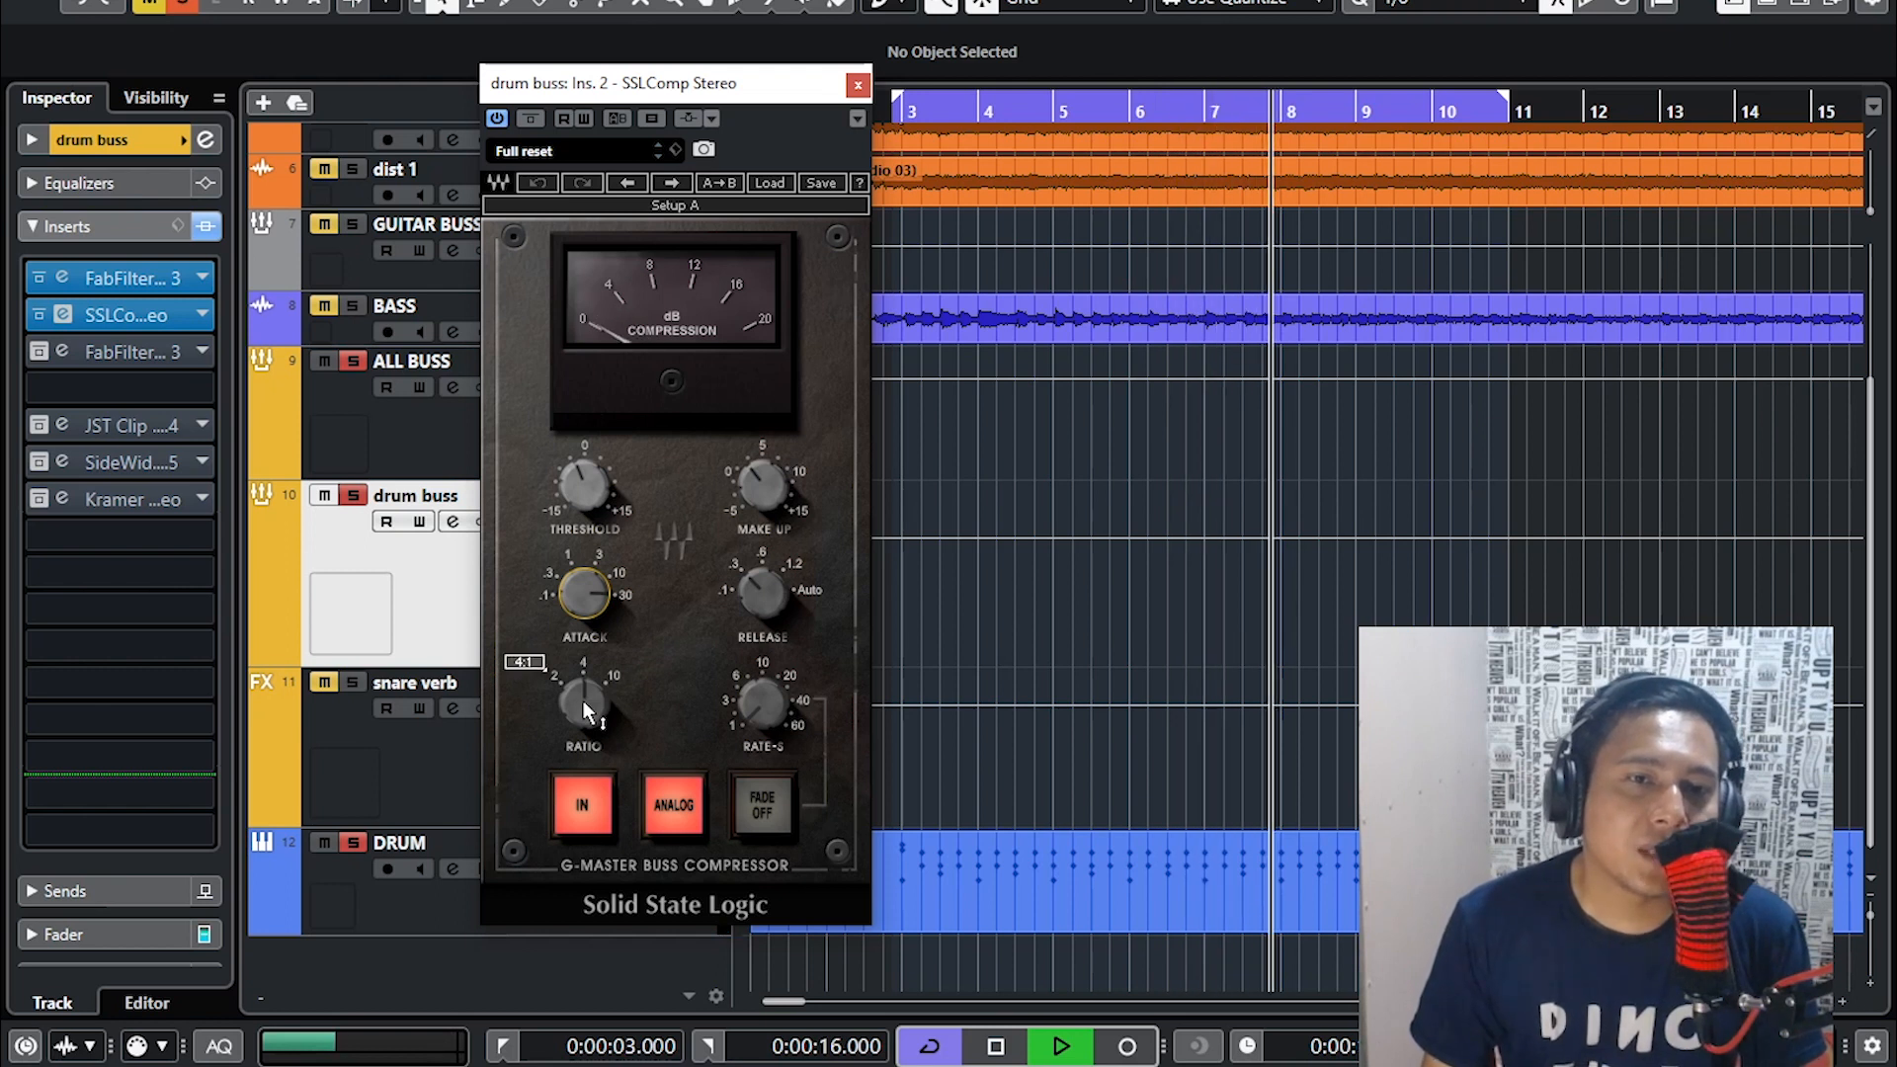
left_click(583, 702)
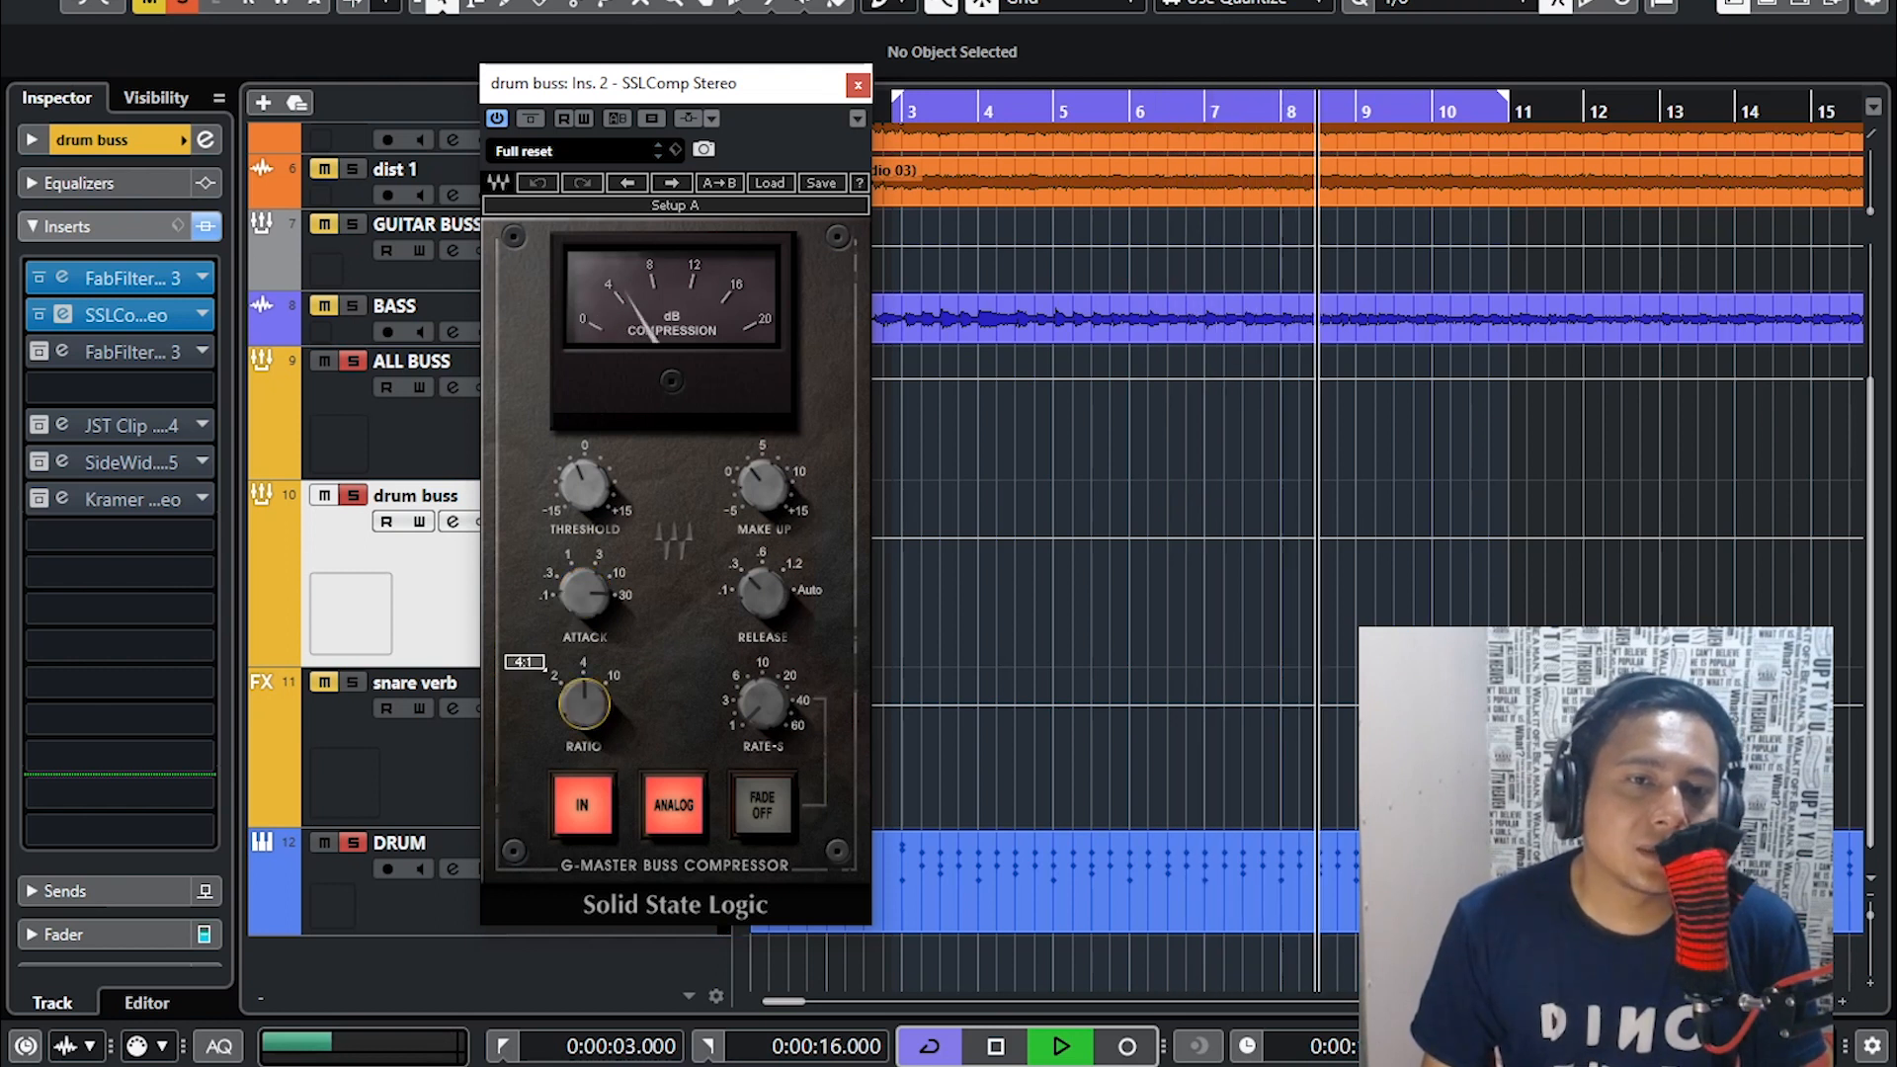
left_click(587, 486)
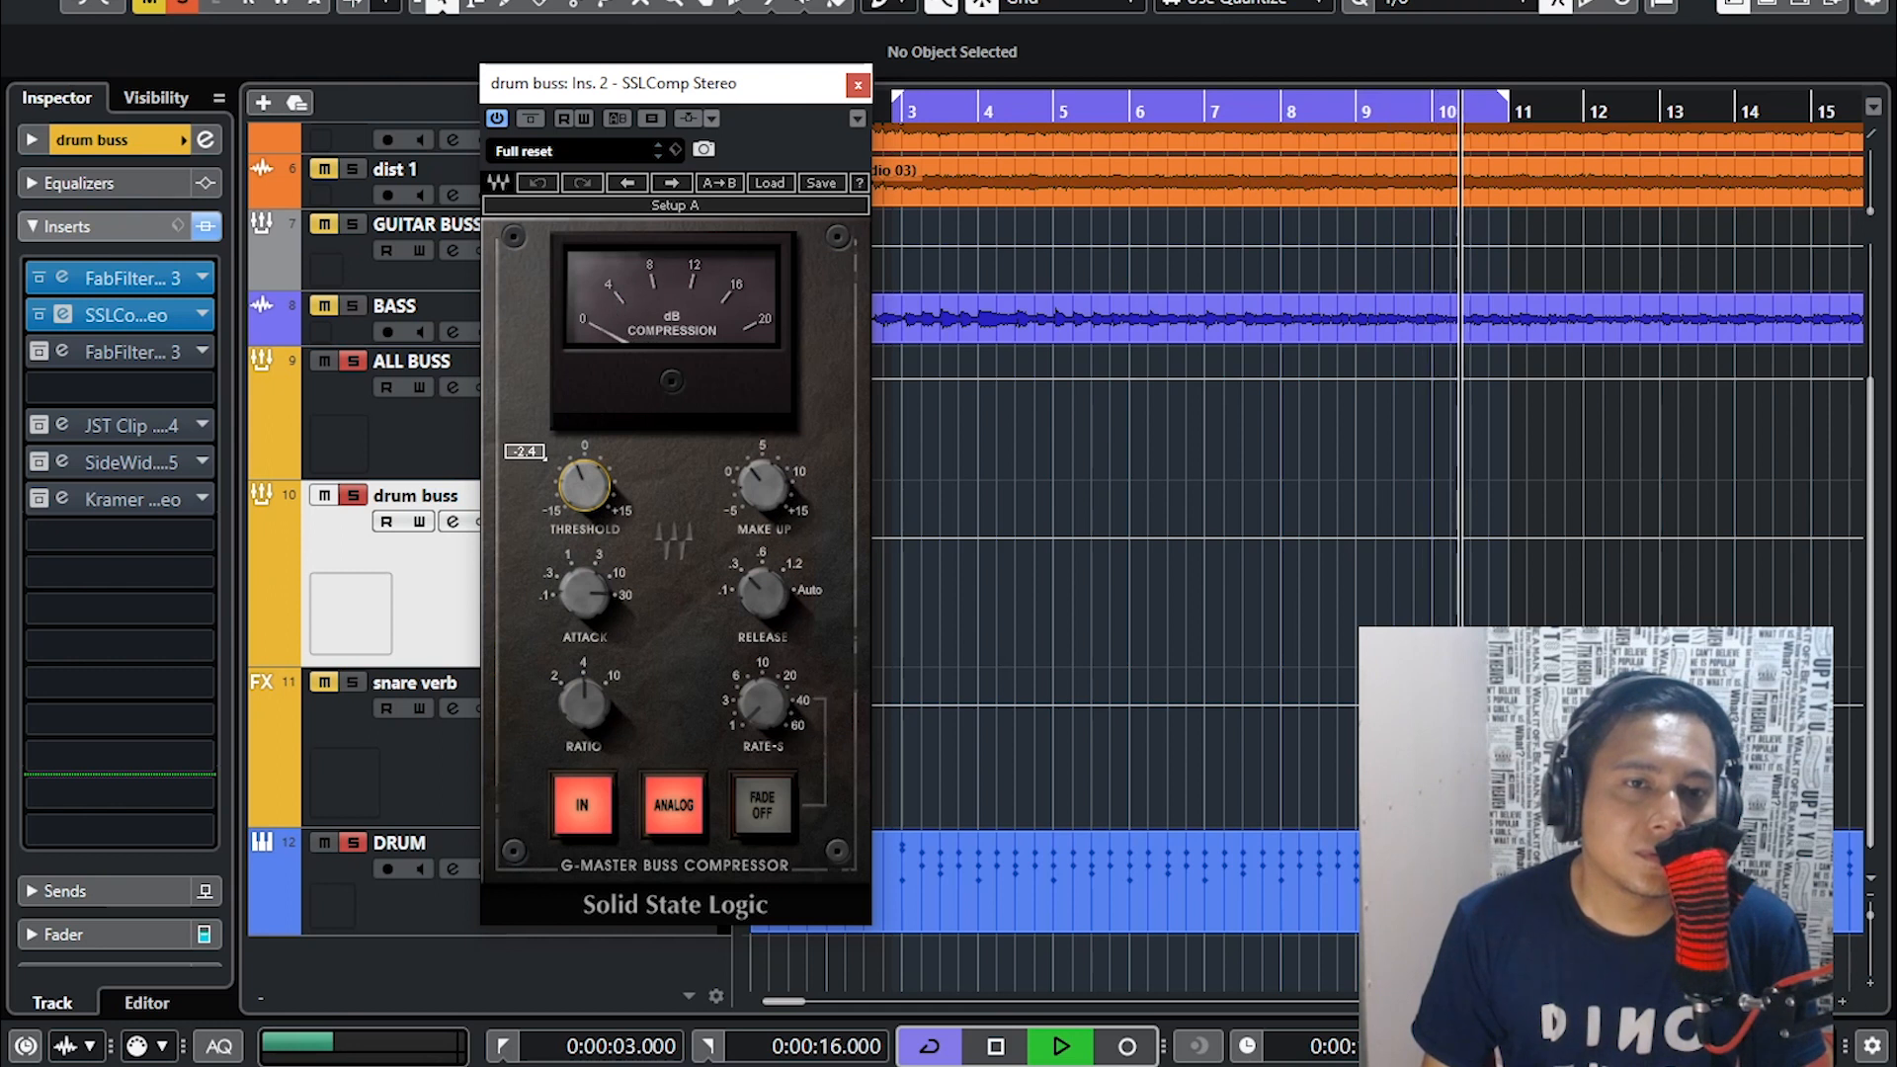
left_click(773, 484)
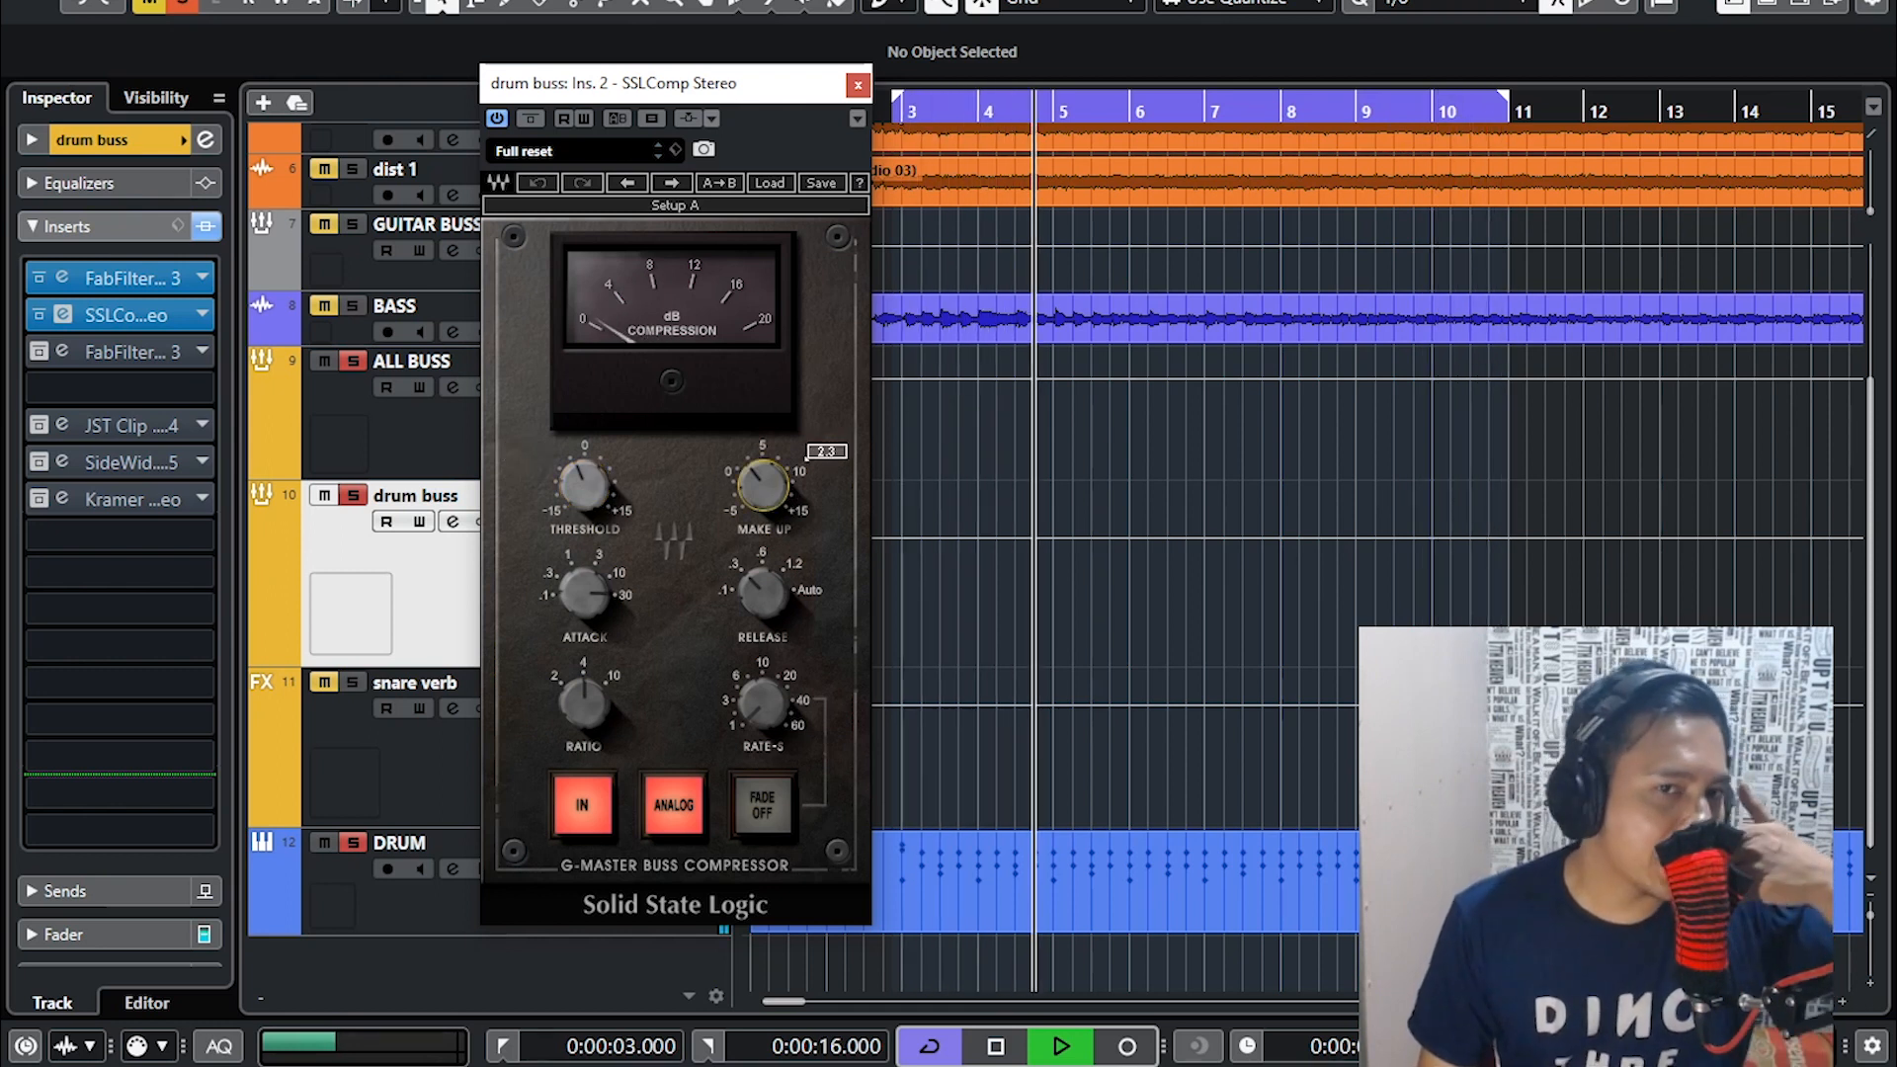
left_click(857, 87)
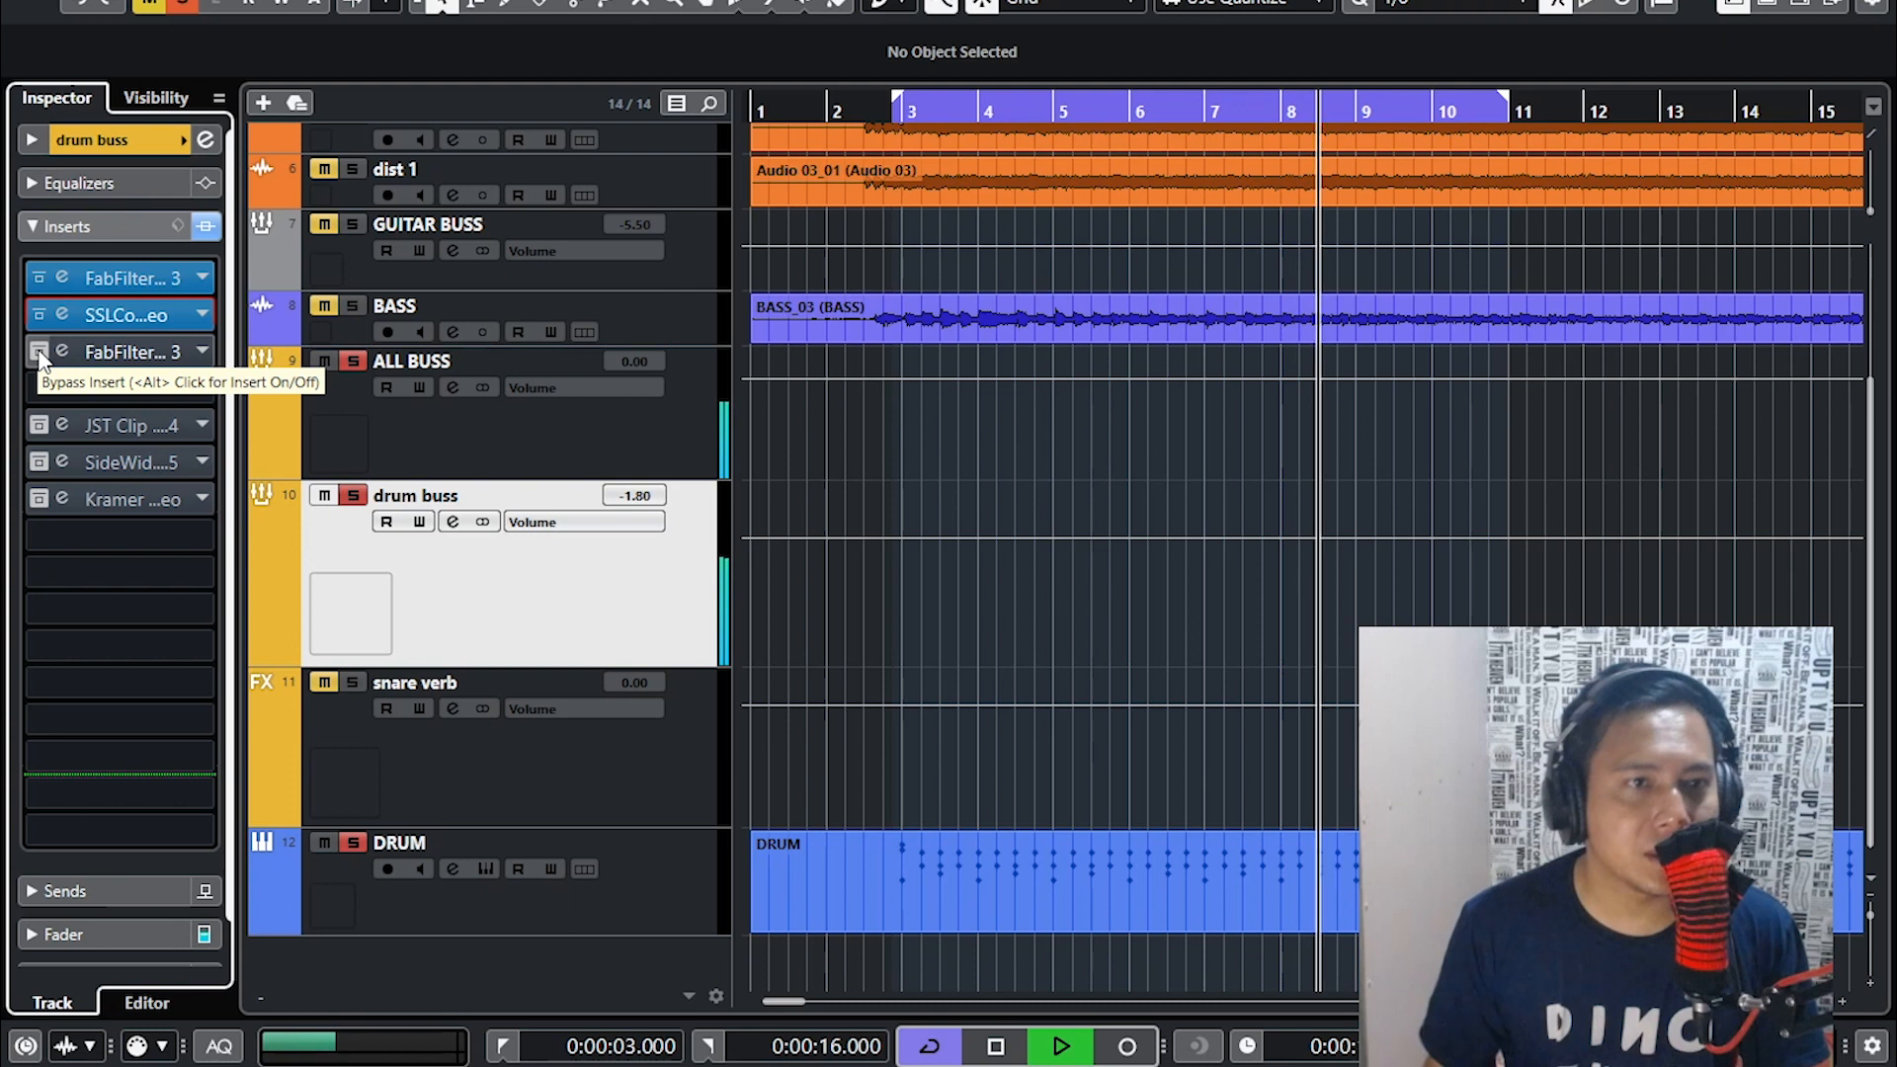
left_click(40, 314)
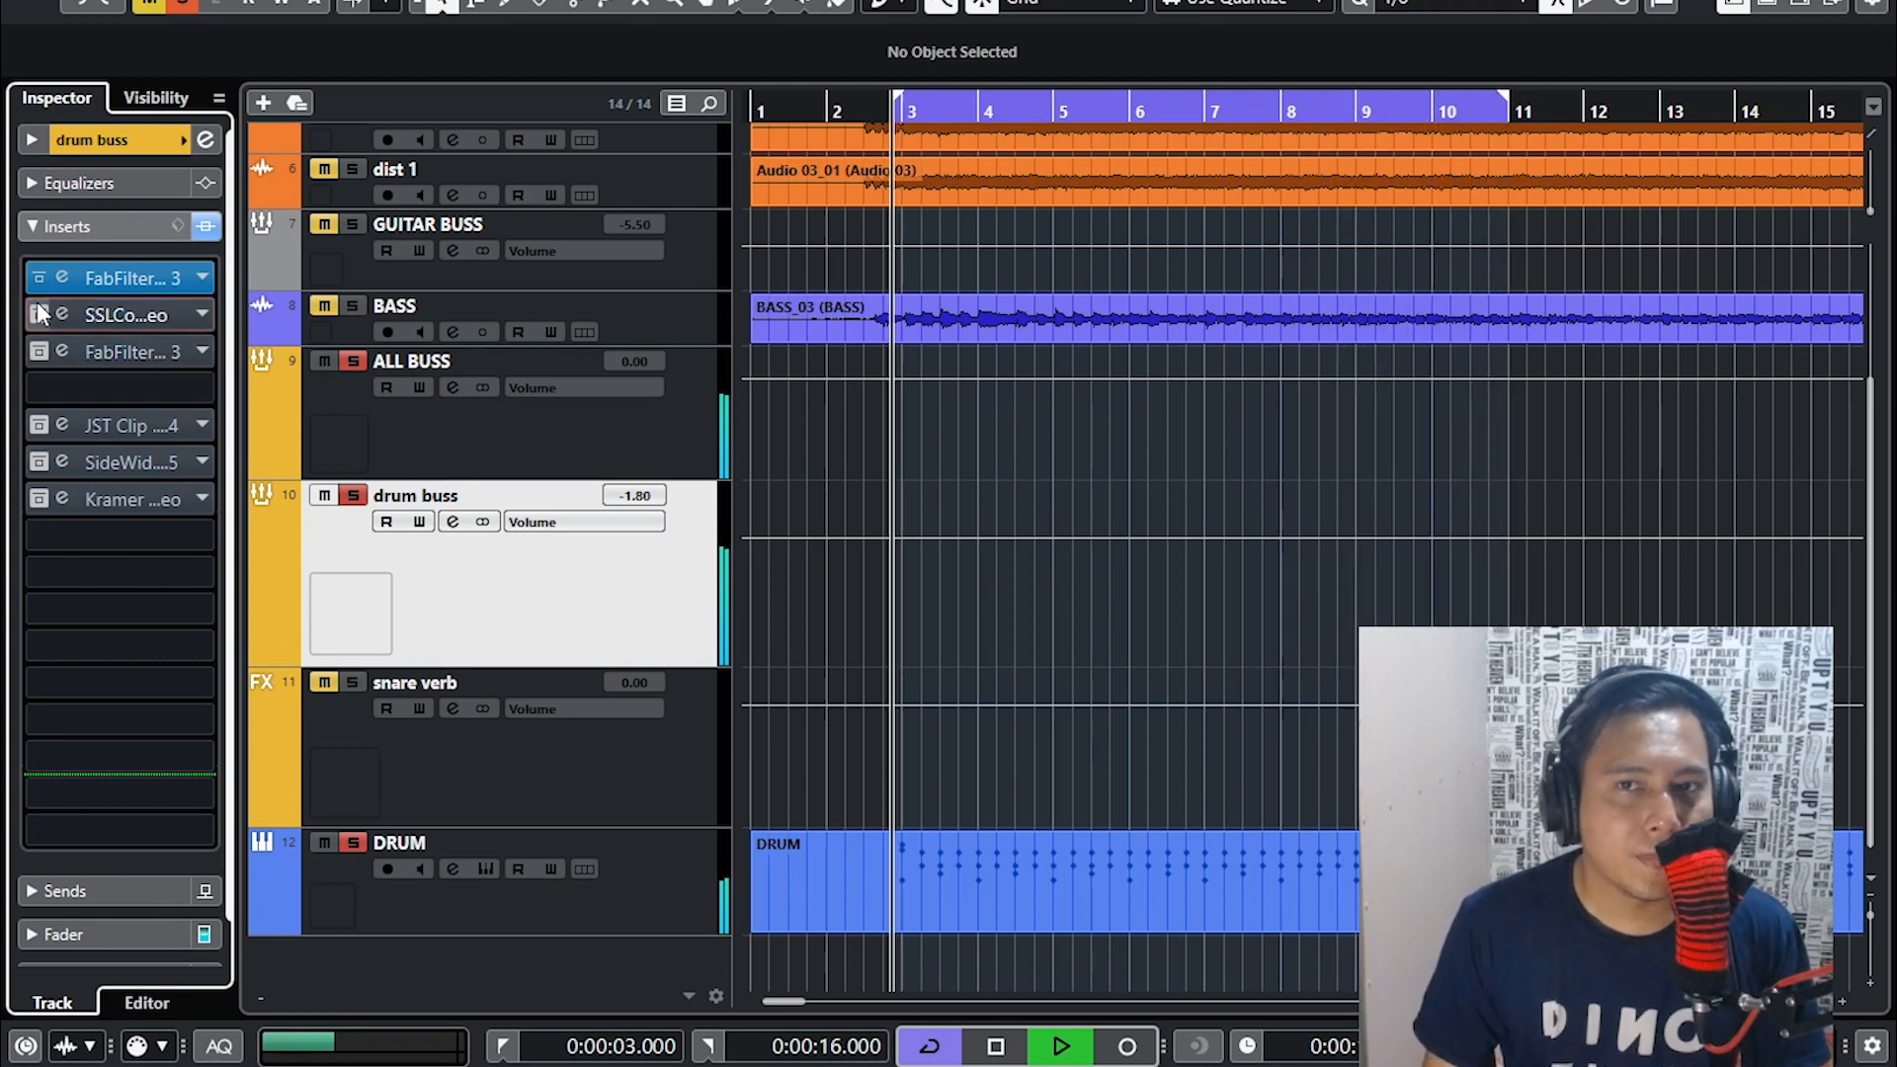
left_click(39, 312)
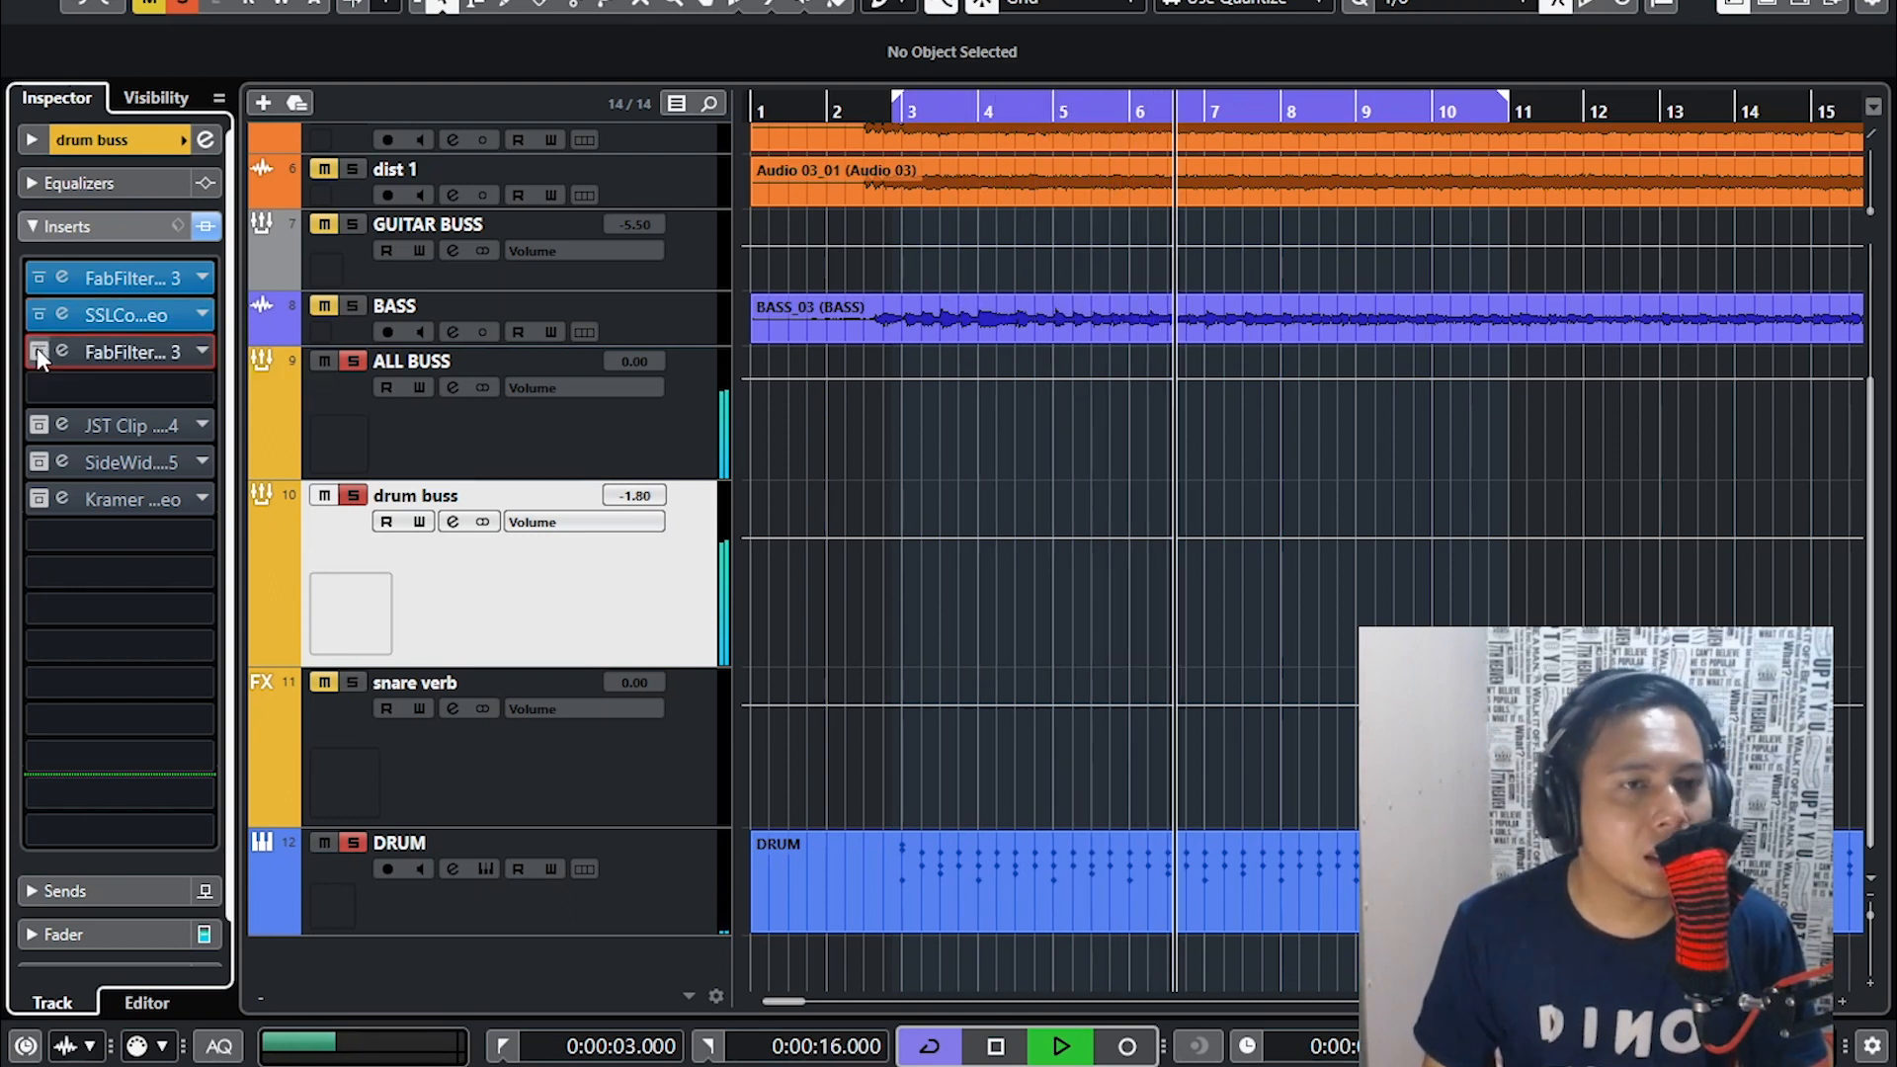
- Activate the second FabFilter Pro-Q 3 on the drum buss and audition its 100.95 Hz low shelf and 30.057 Hz low cut in solo
left_click(39, 352)
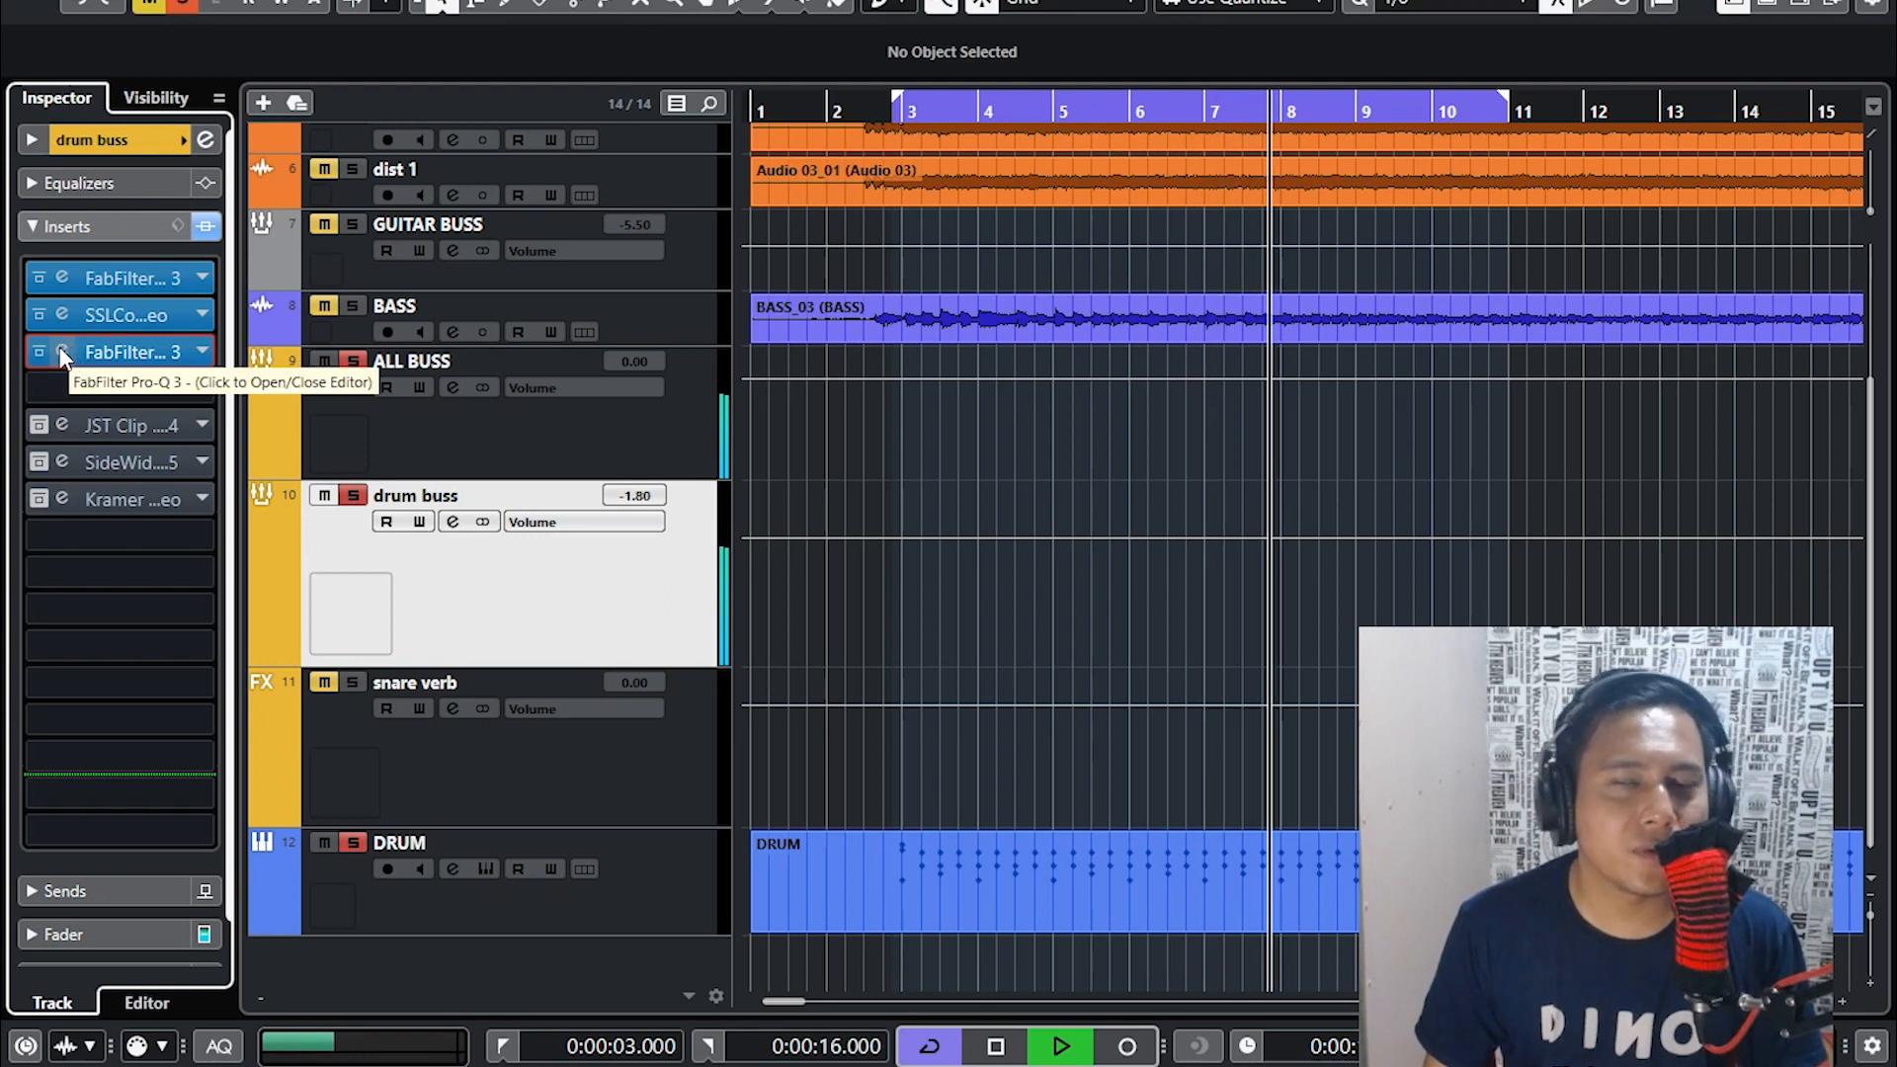
left_click(63, 352)
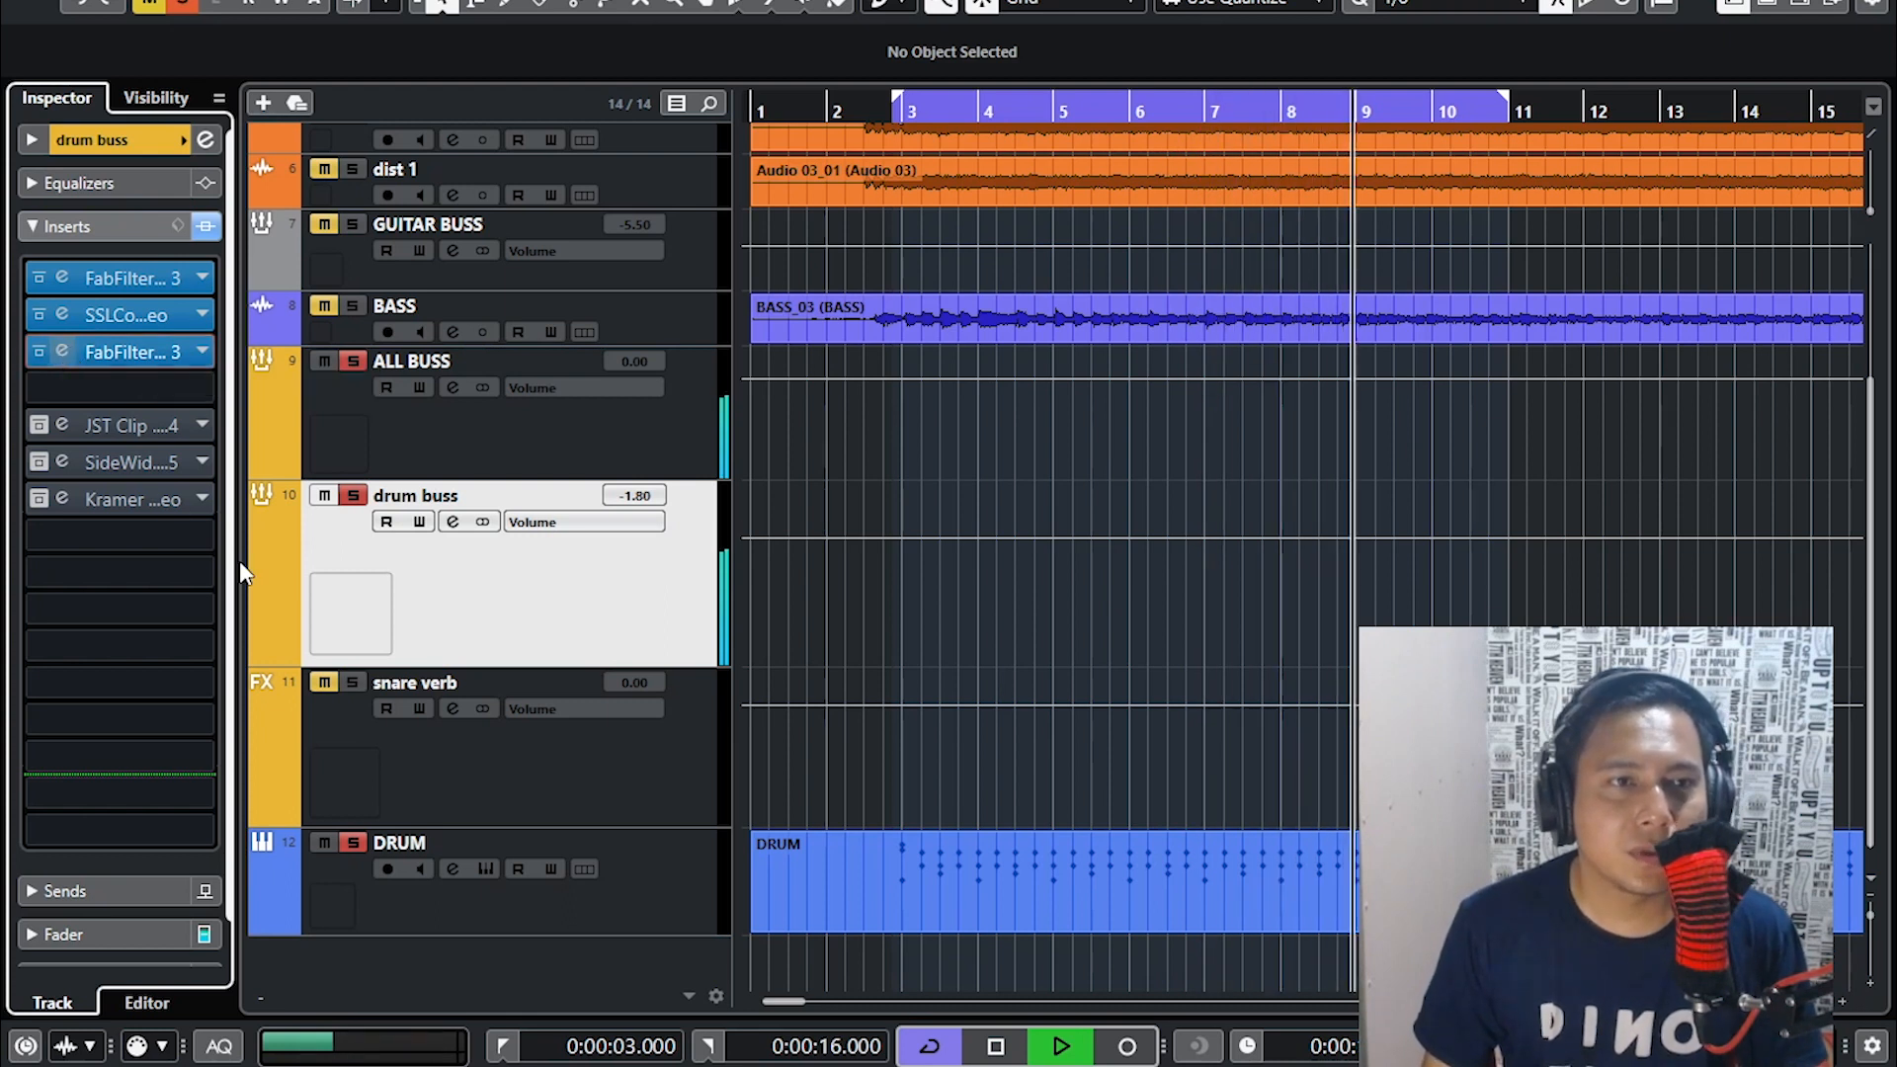
left_click(714, 338)
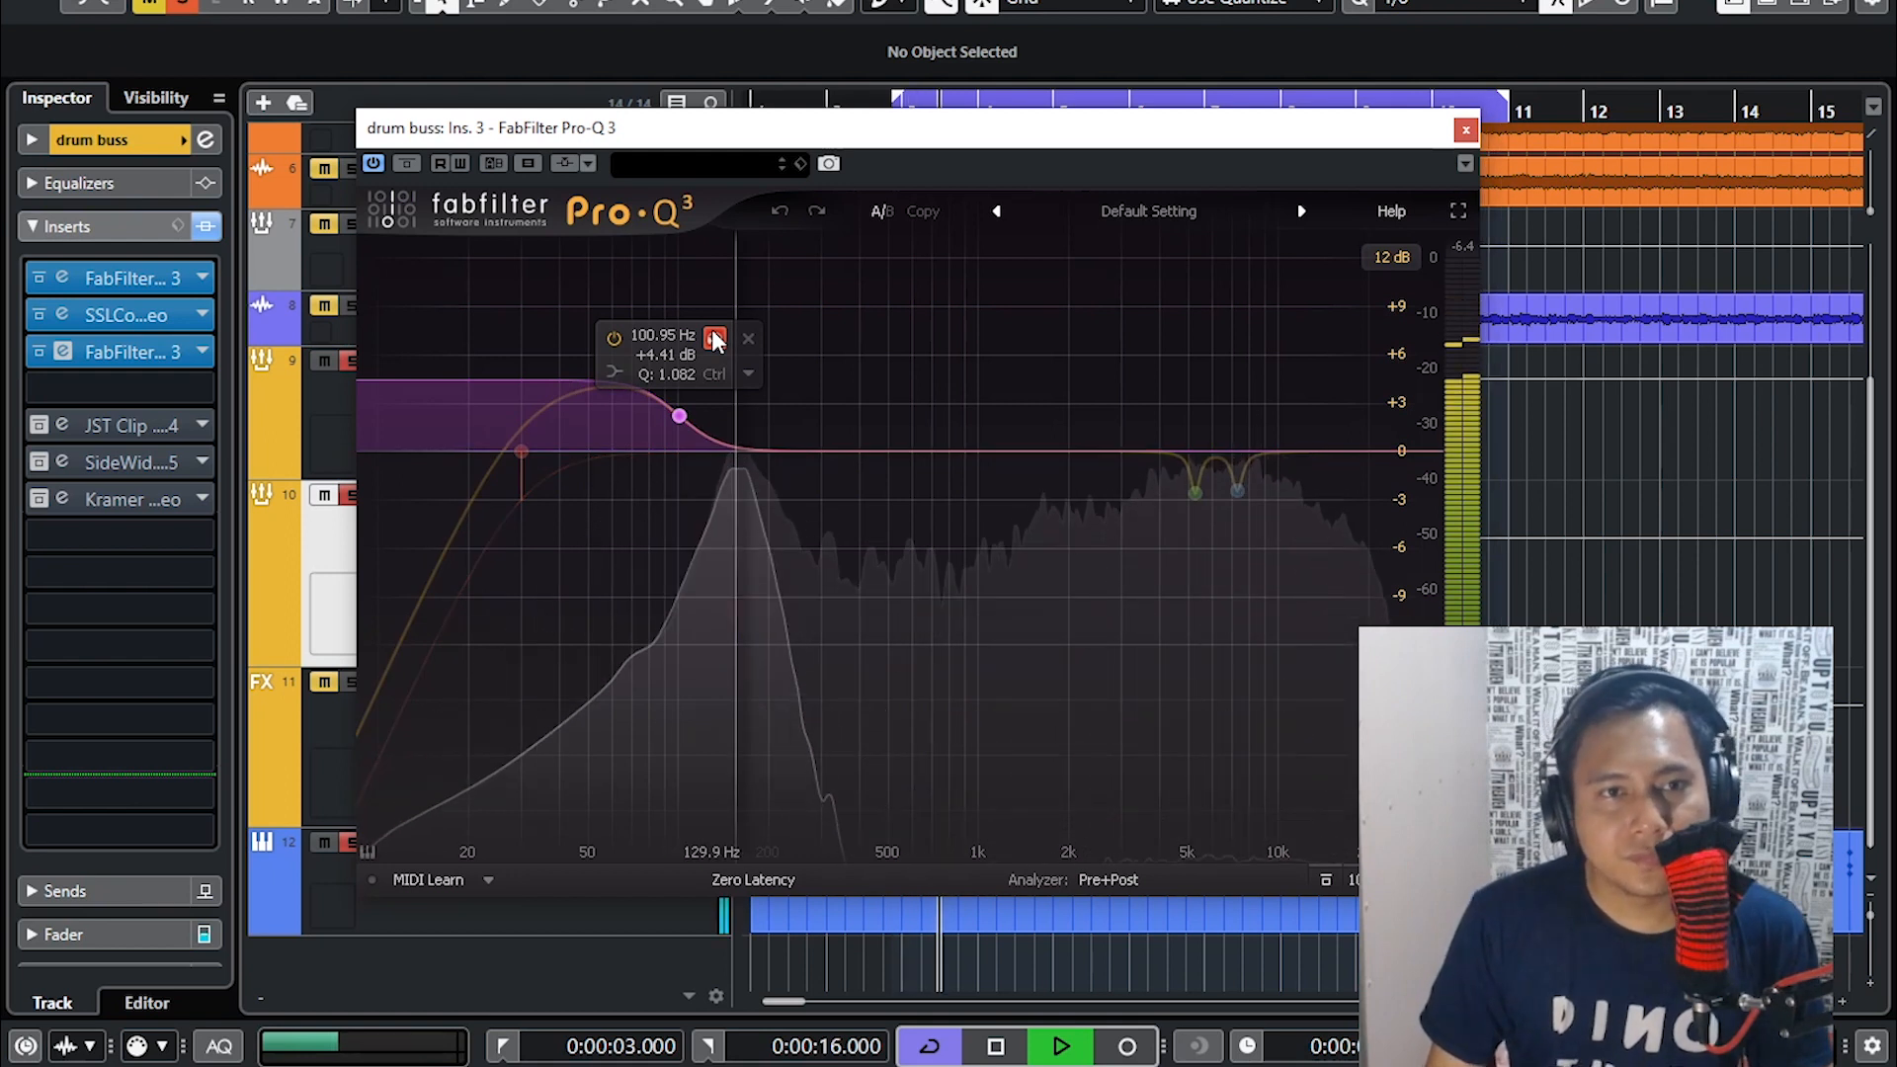
left_click(714, 338)
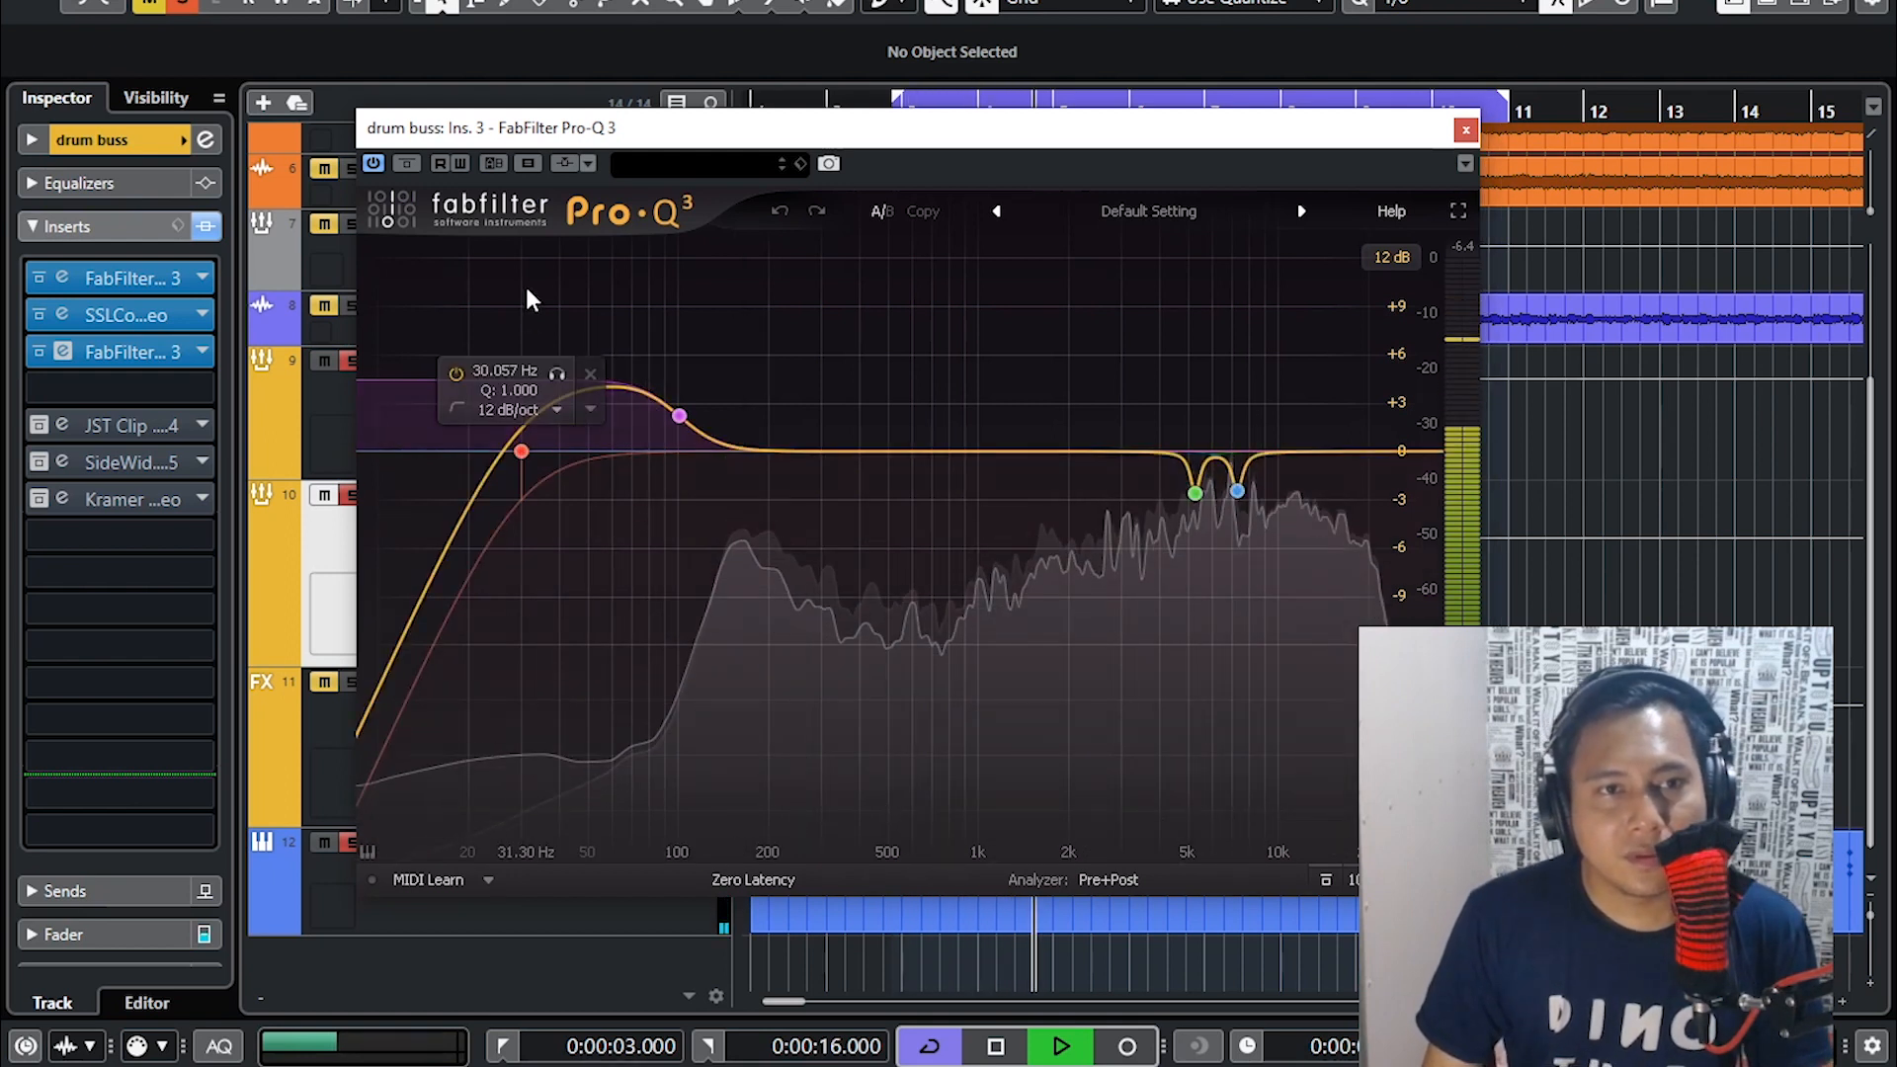
left_click(559, 372)
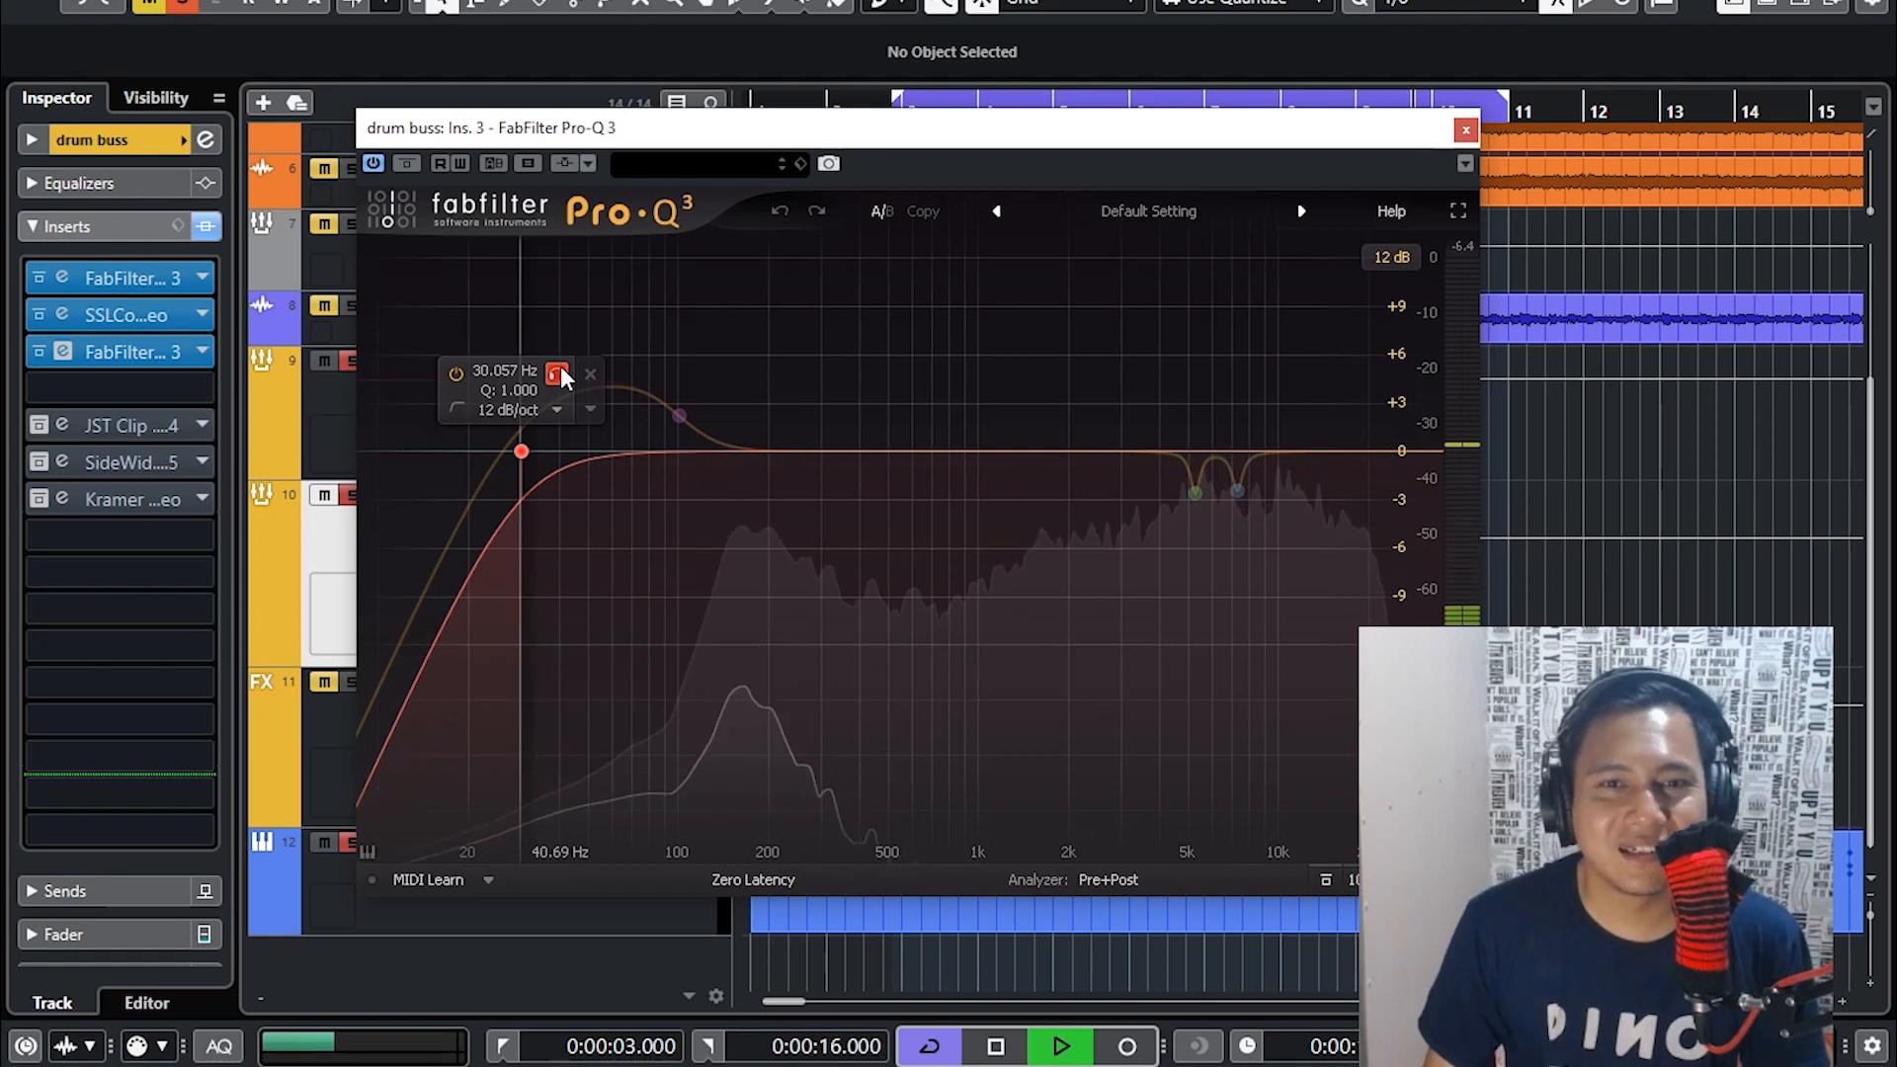
left_click(559, 374)
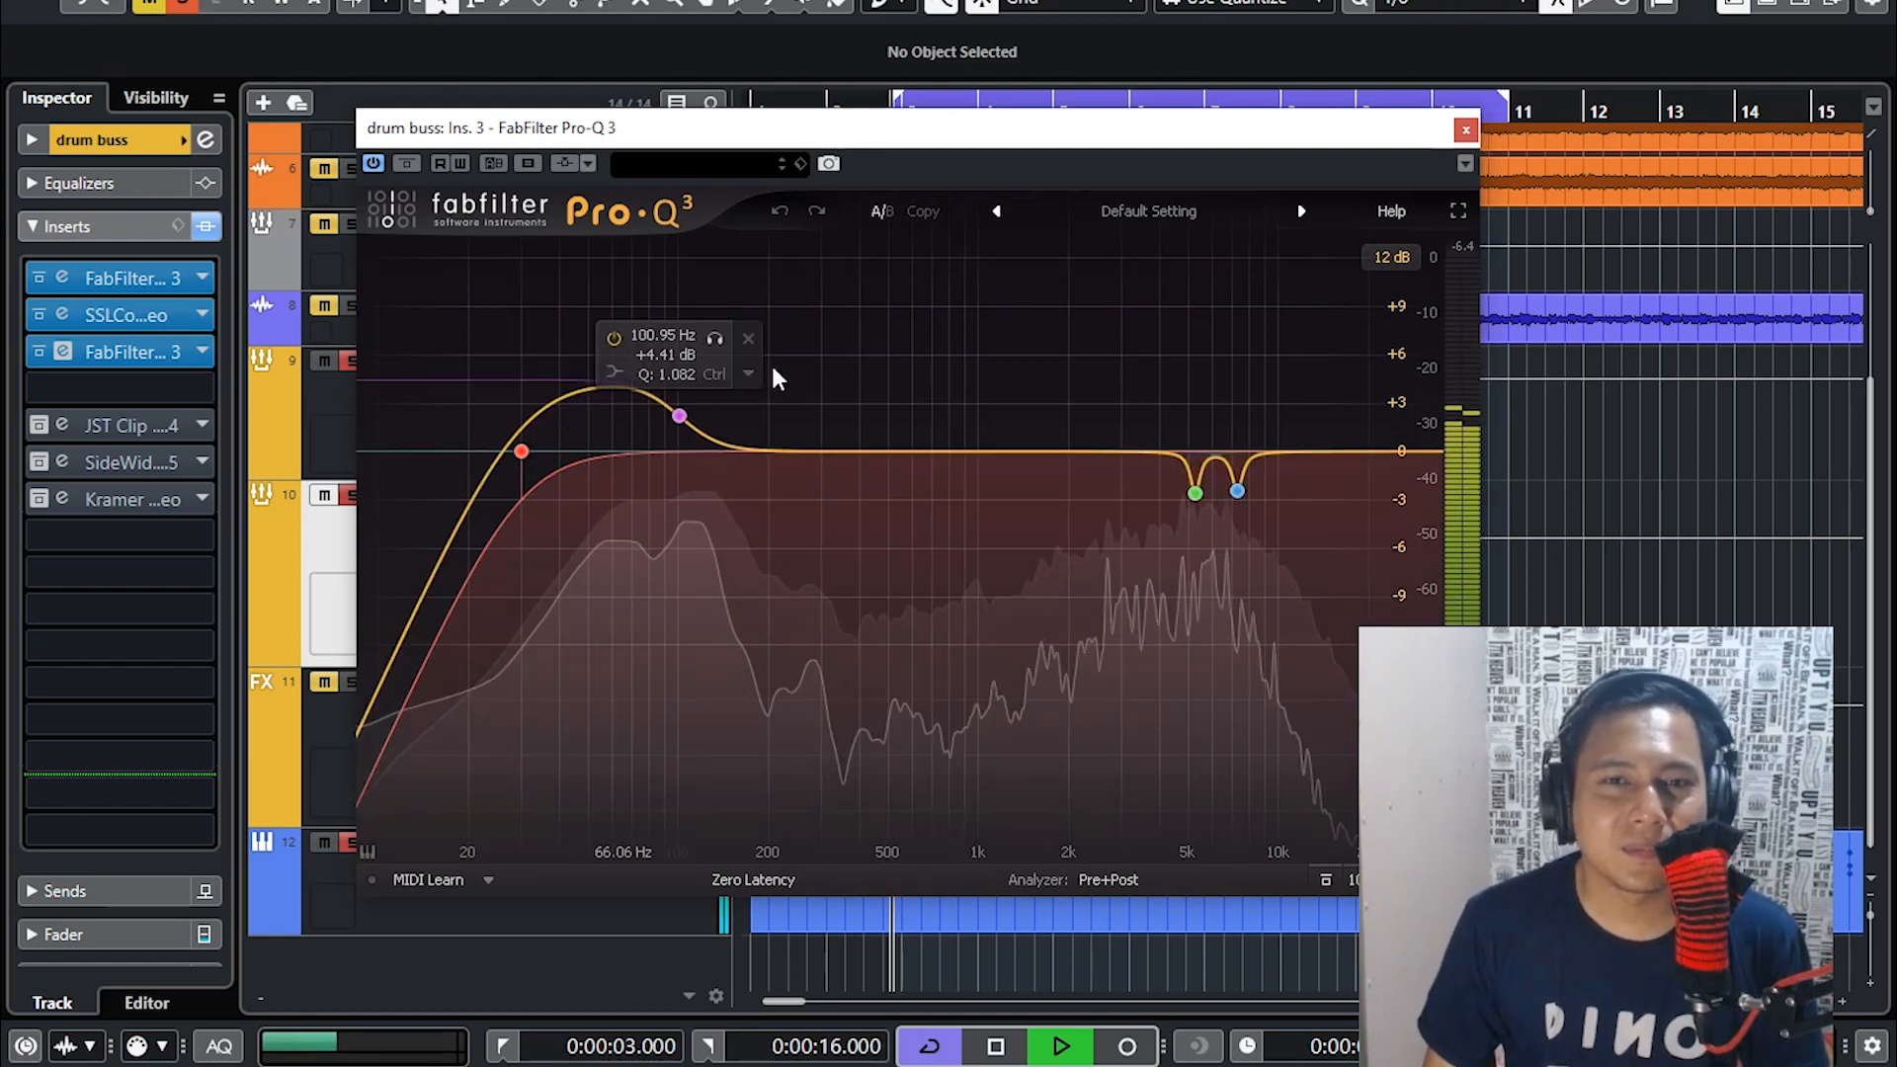
left_click(561, 378)
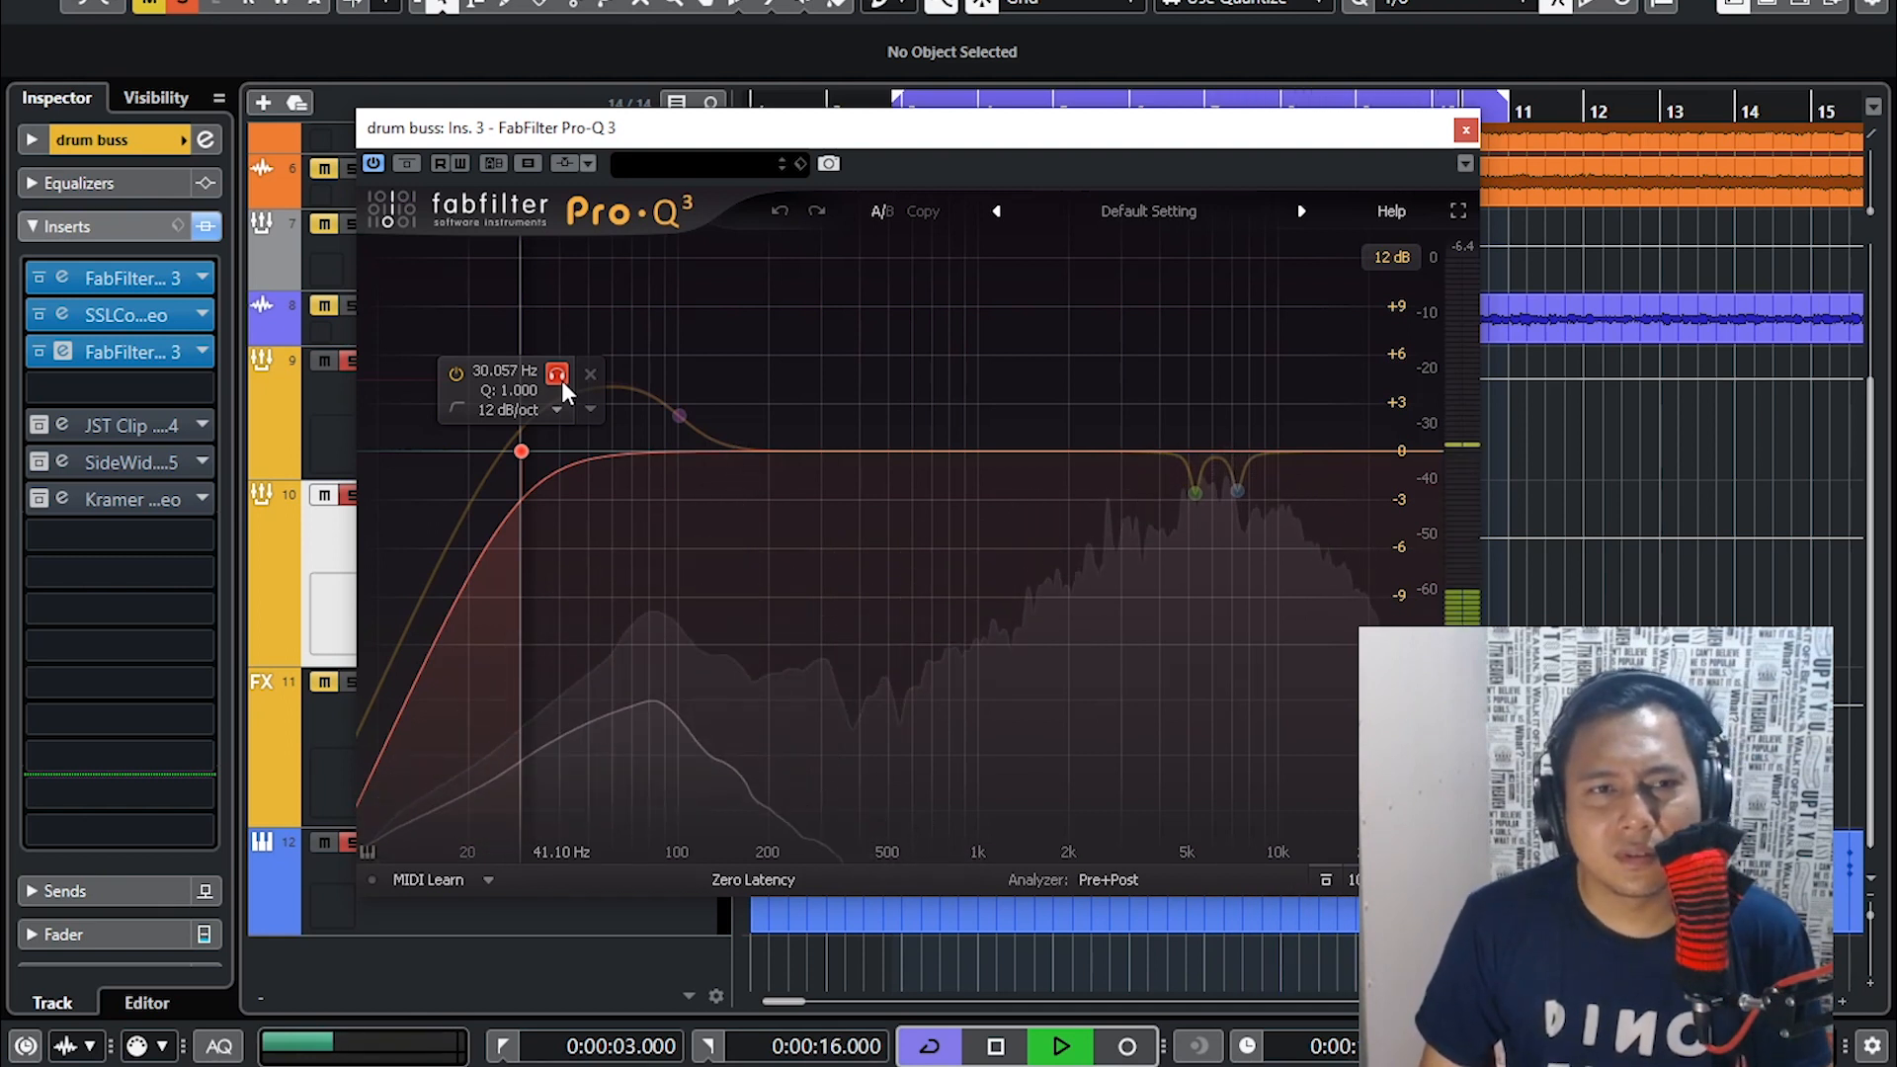
left_click(560, 377)
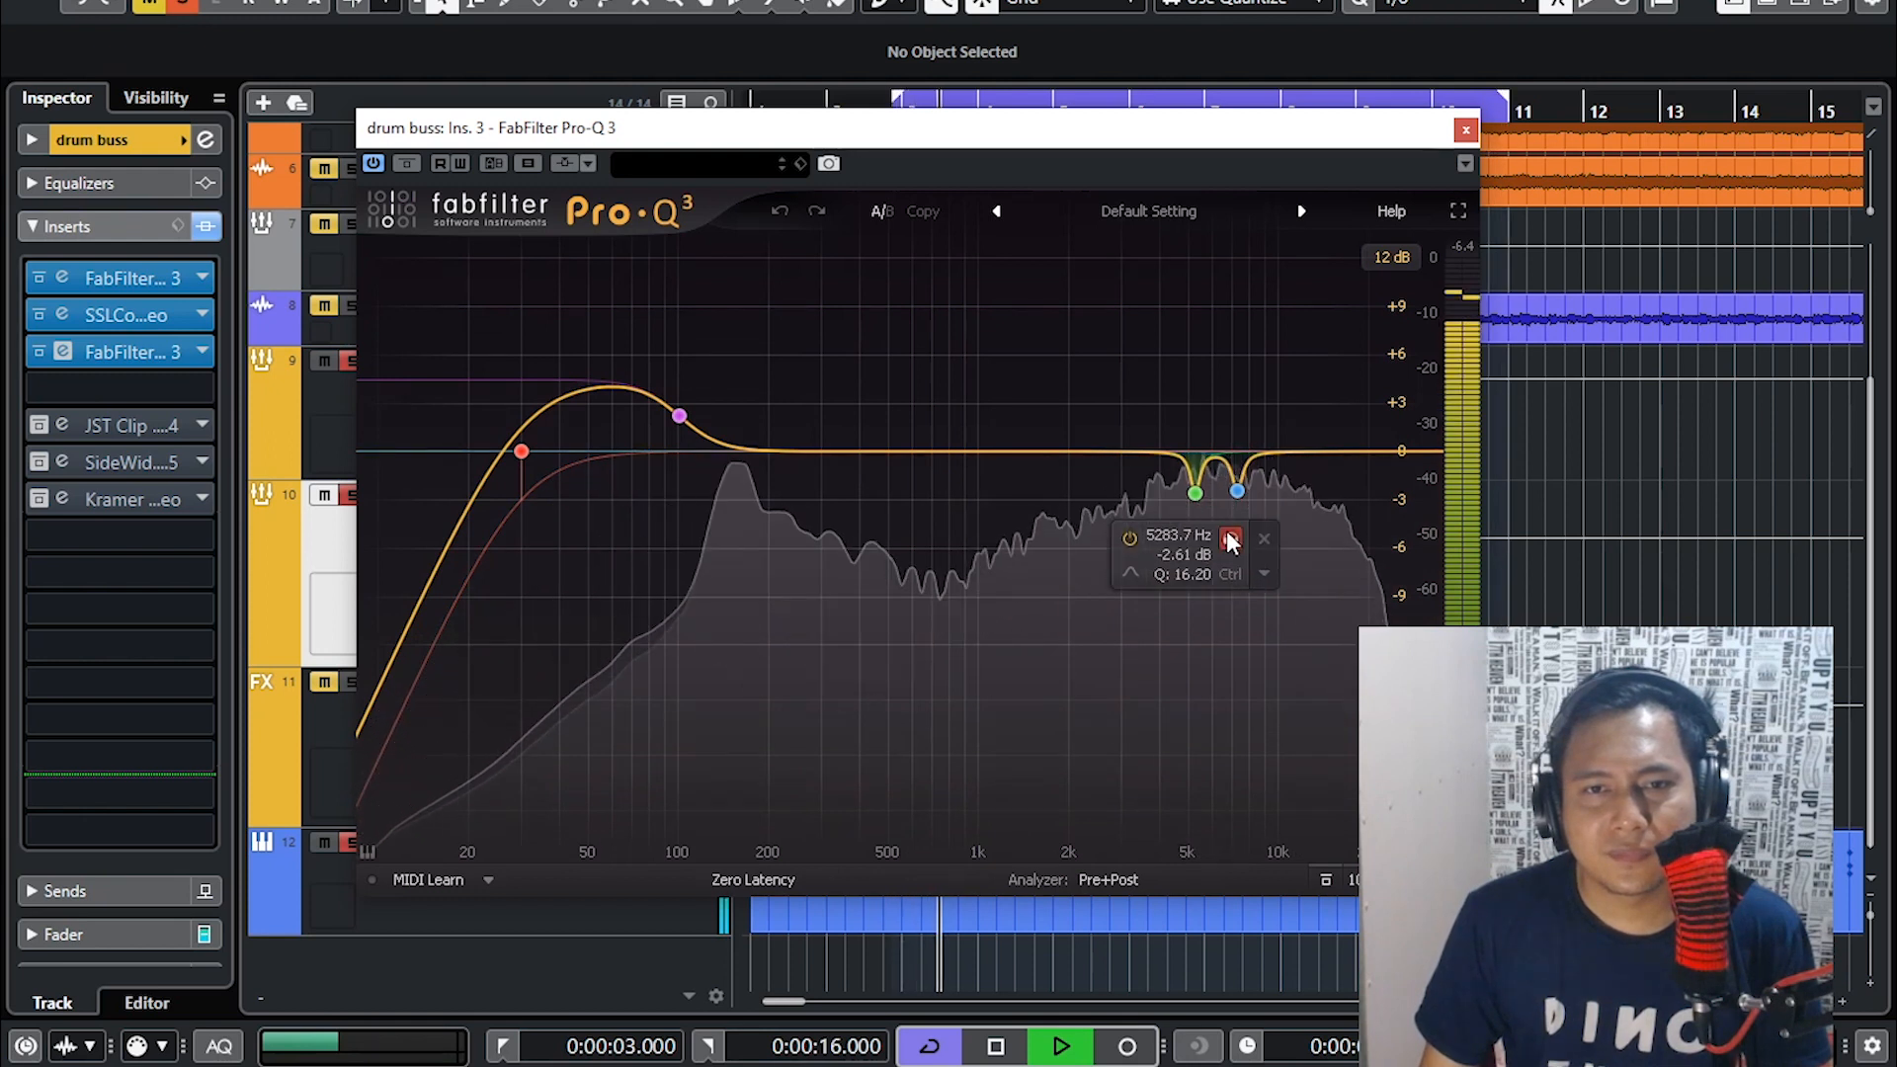
- Audition the 5283.7 Hz and 7298.8 Hz cuts of the second drum buss equalizer in solo, and close its editor
left_click(1230, 540)
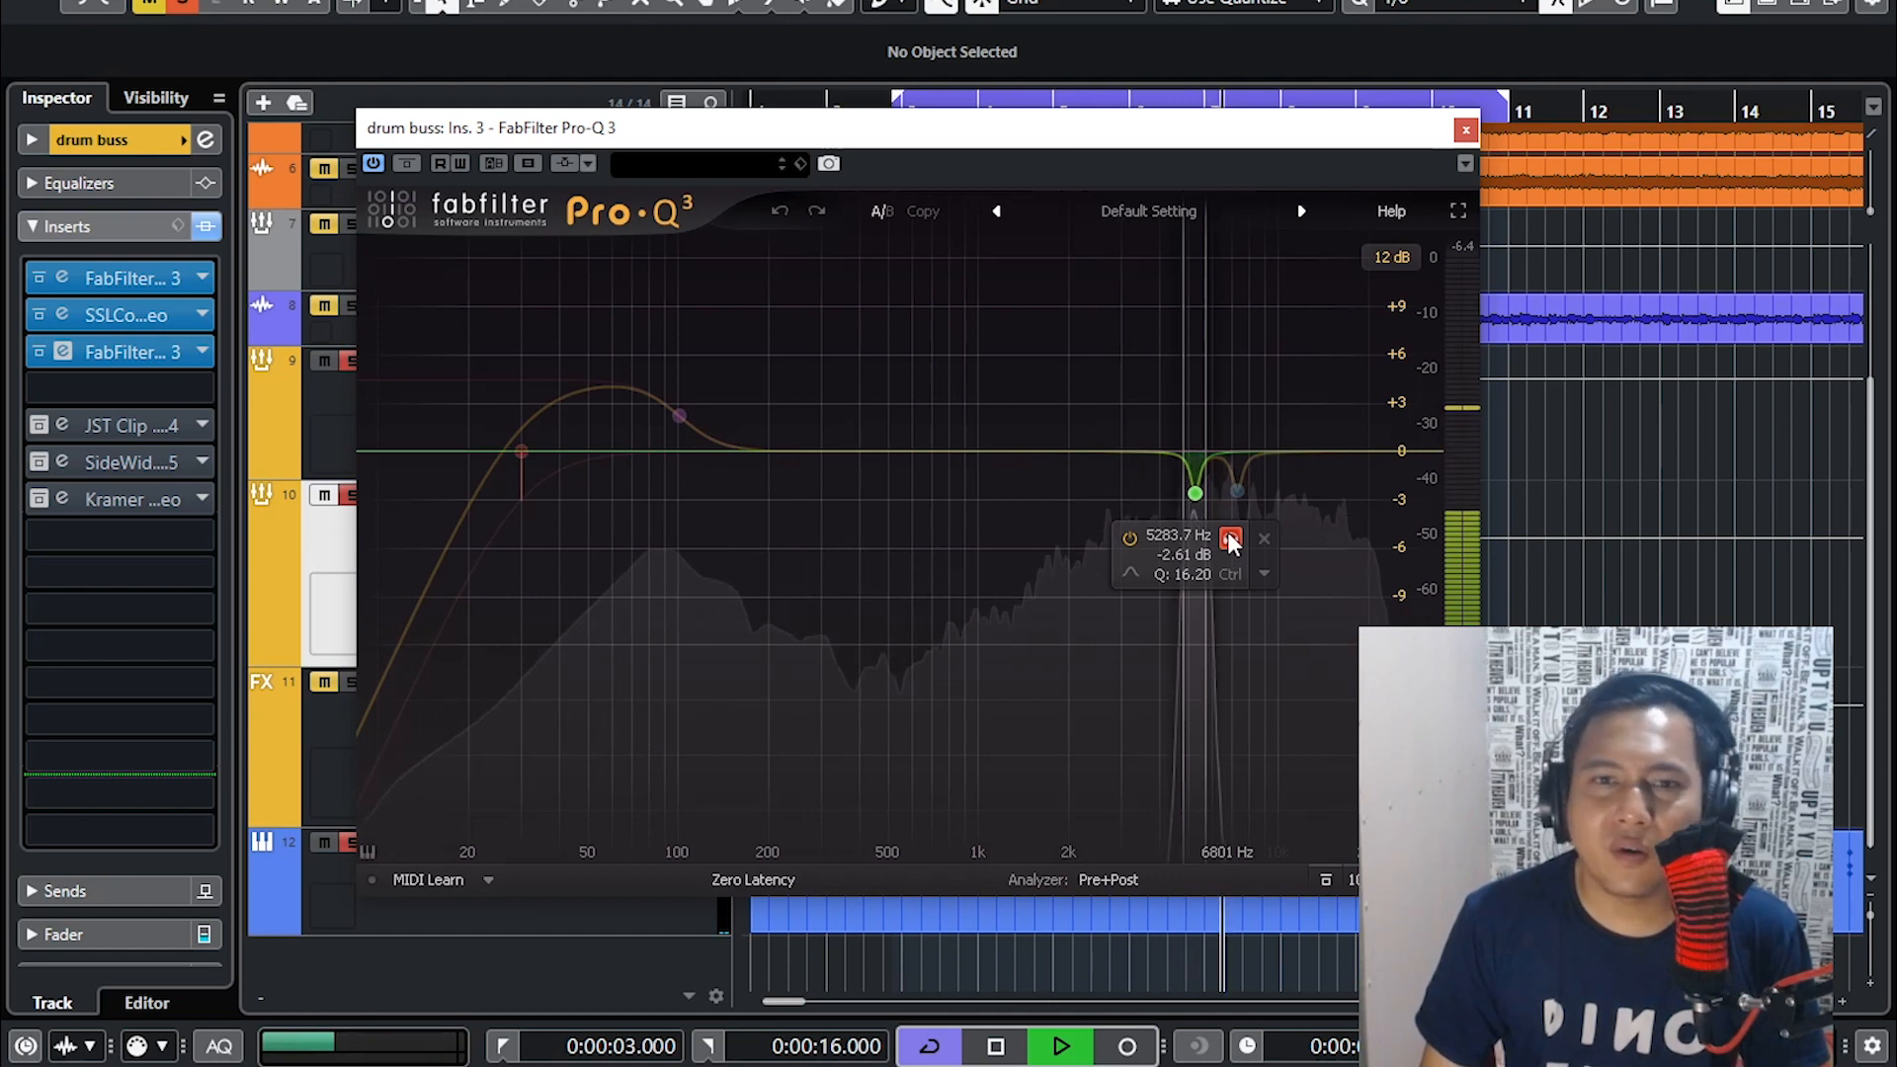
left_click(1231, 538)
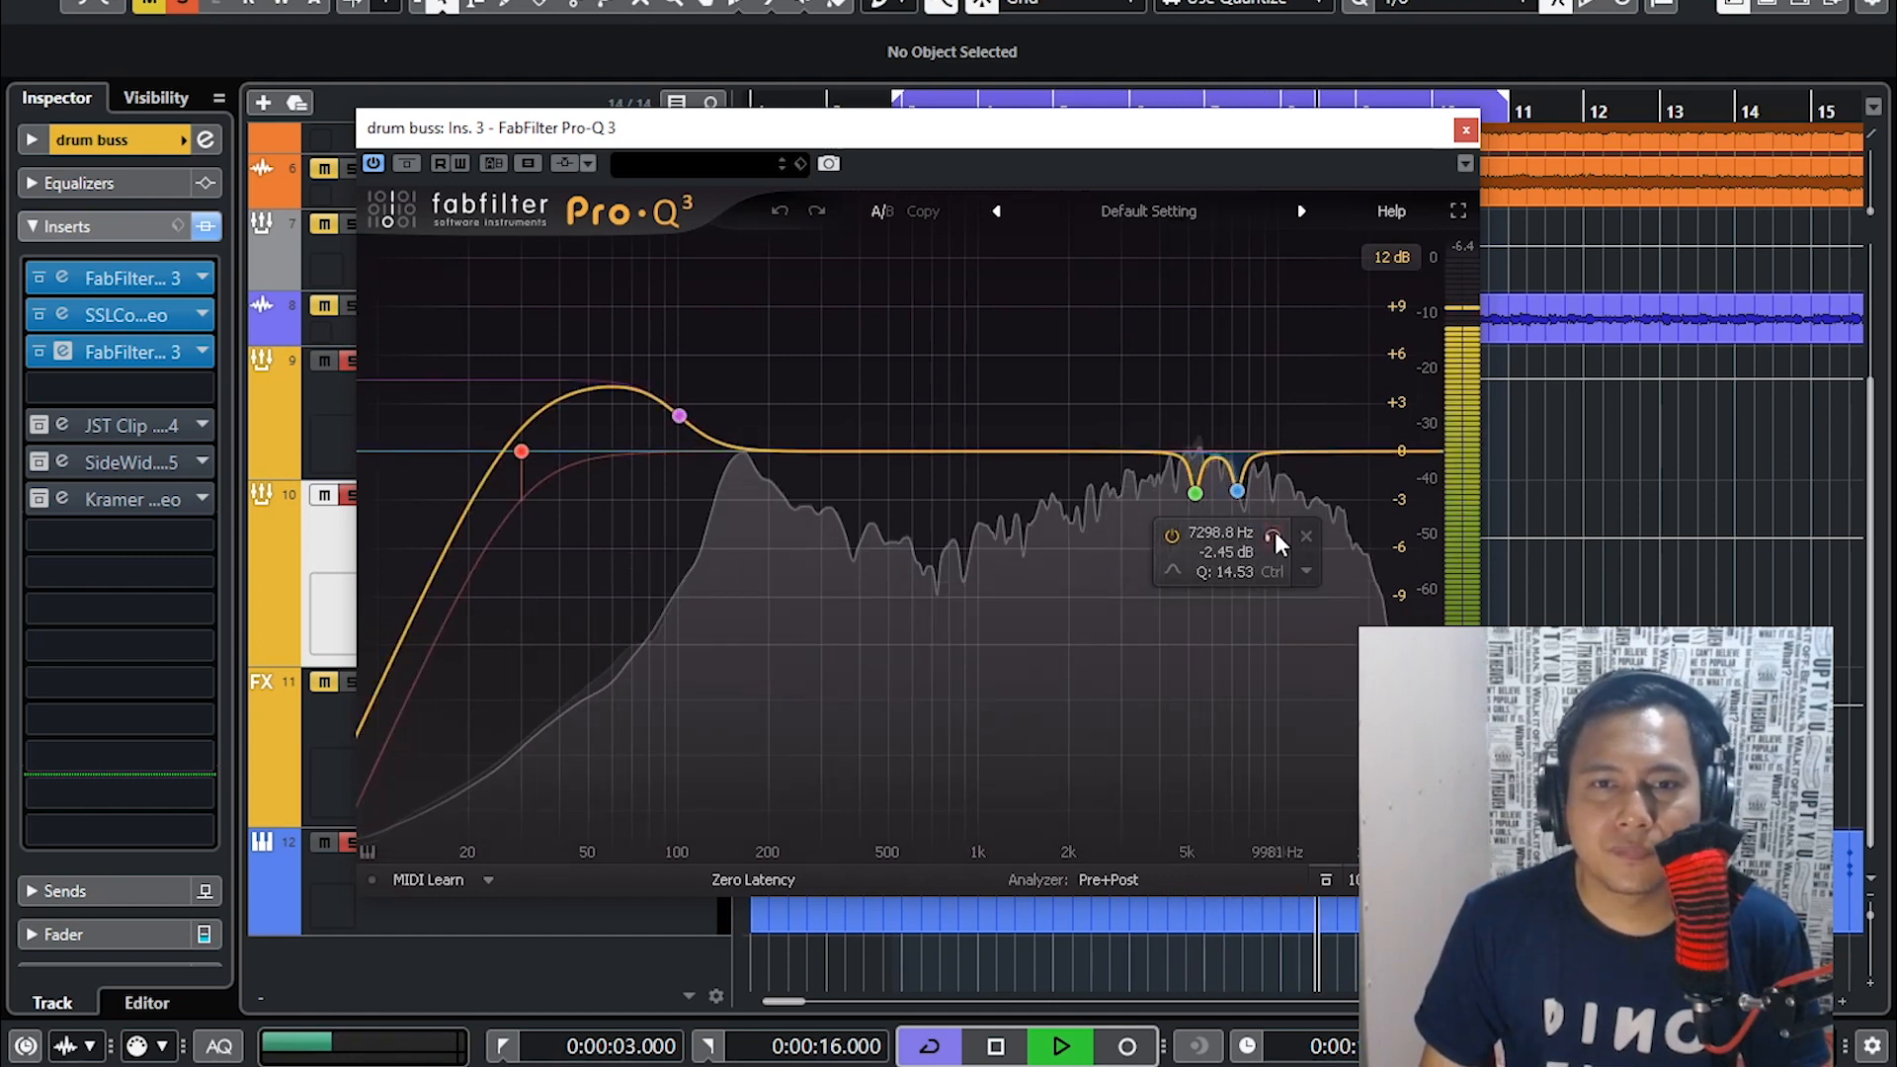
left_click(1273, 536)
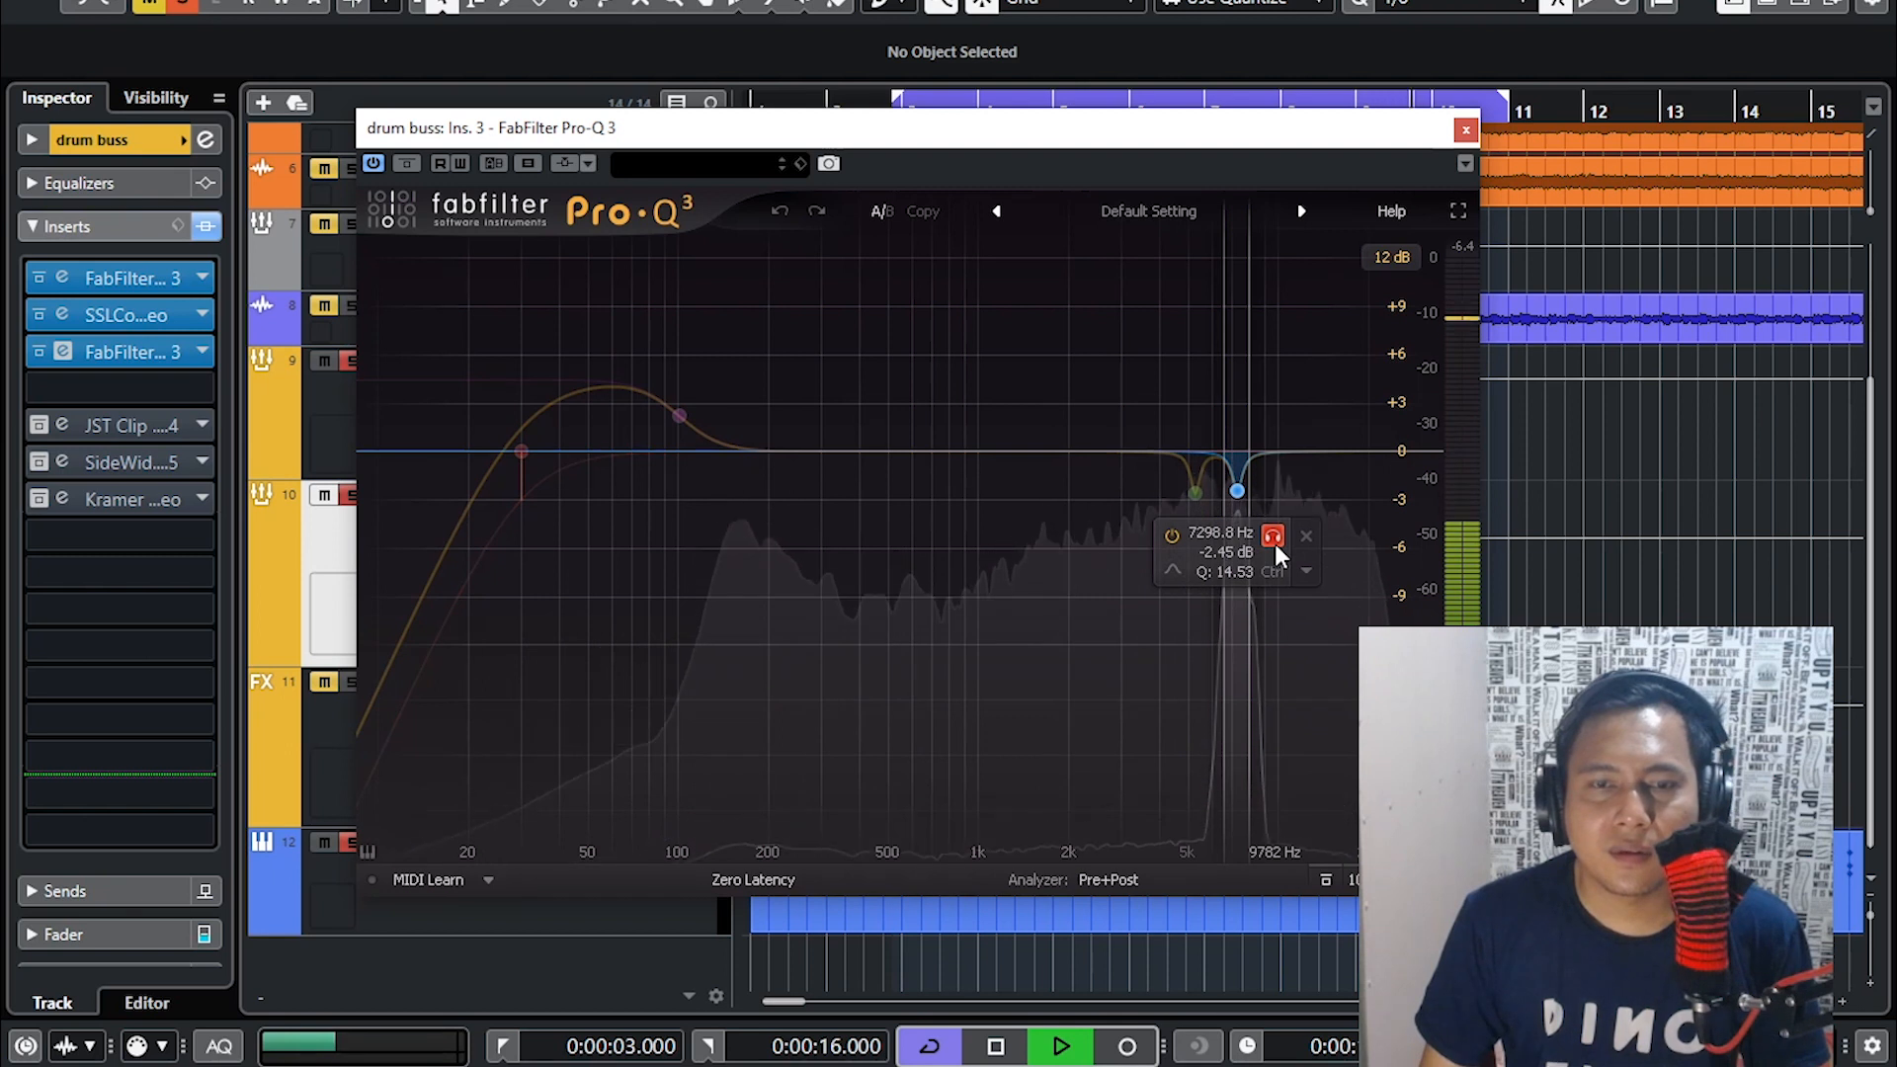
left_click(1275, 544)
left_click(1467, 130)
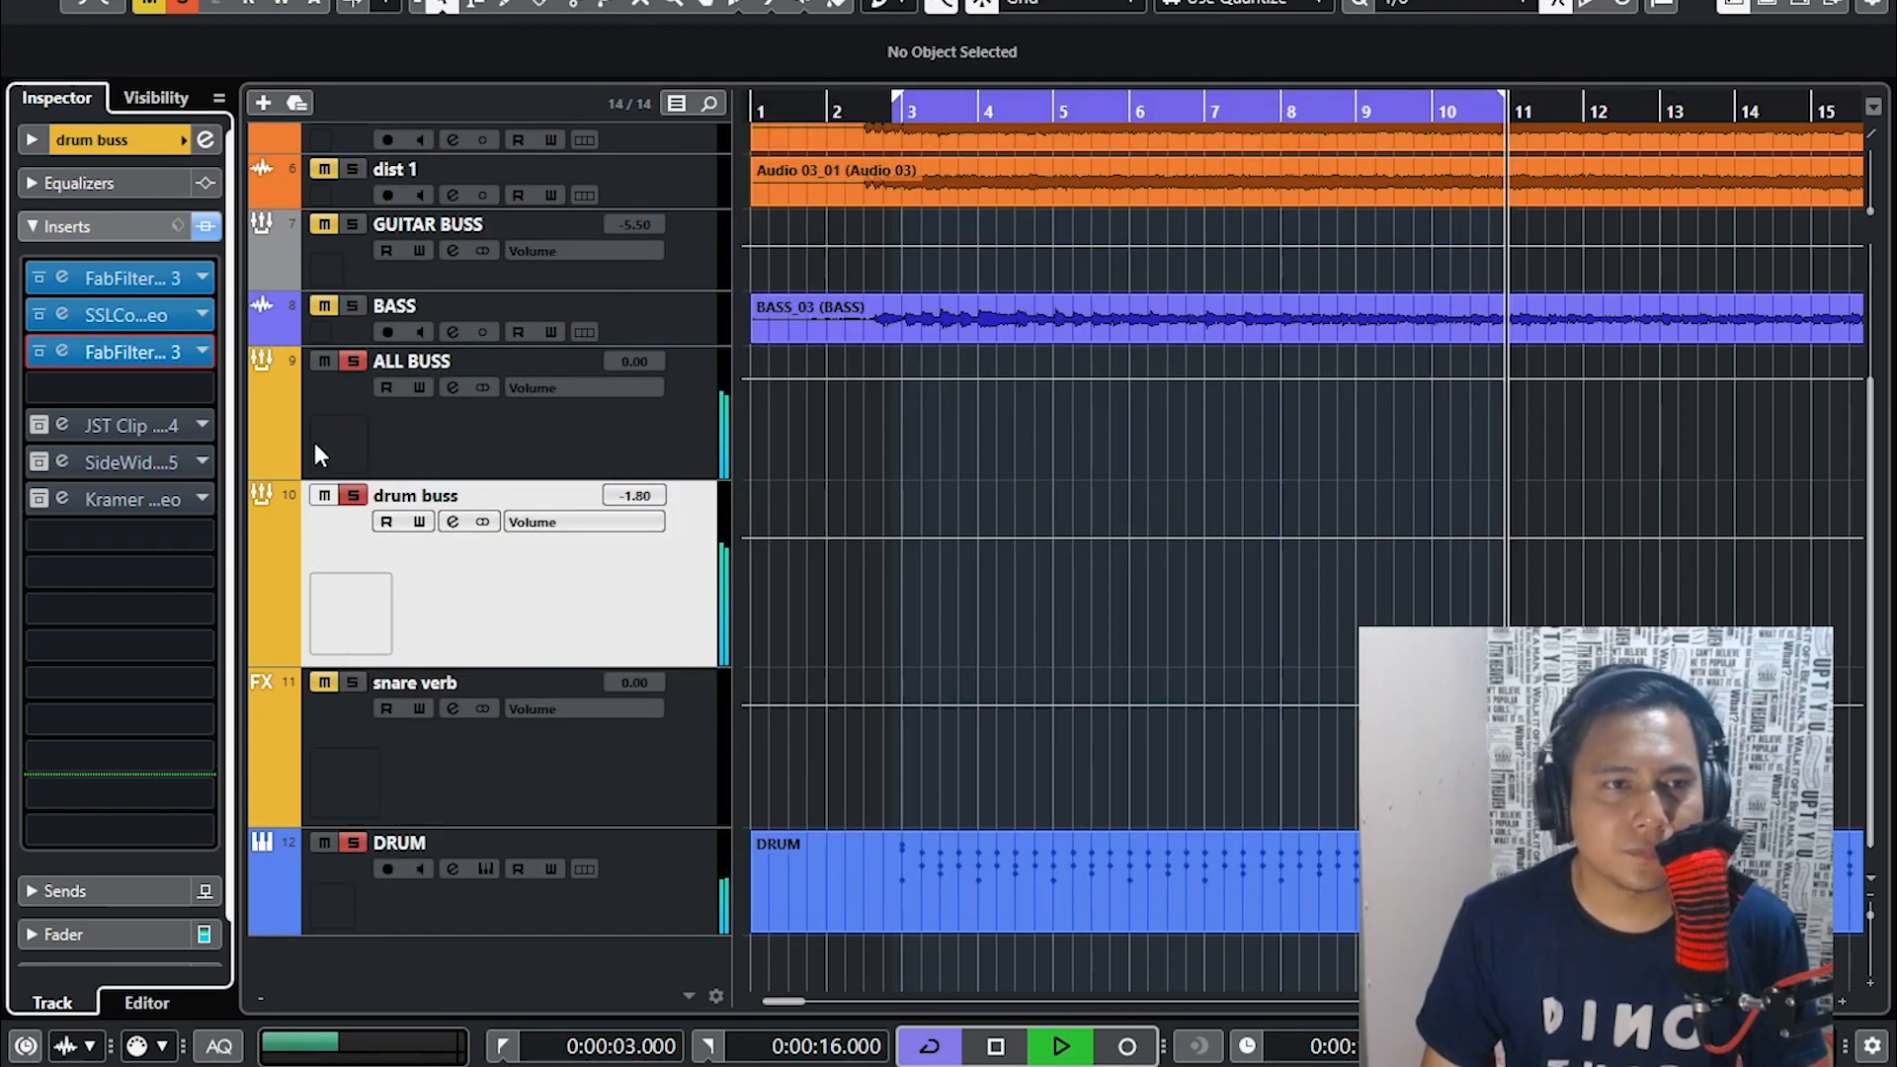
- Activate JST Clip on the drum buss and view its settings, and activate SideWidener with its editor open
left_click(65, 425)
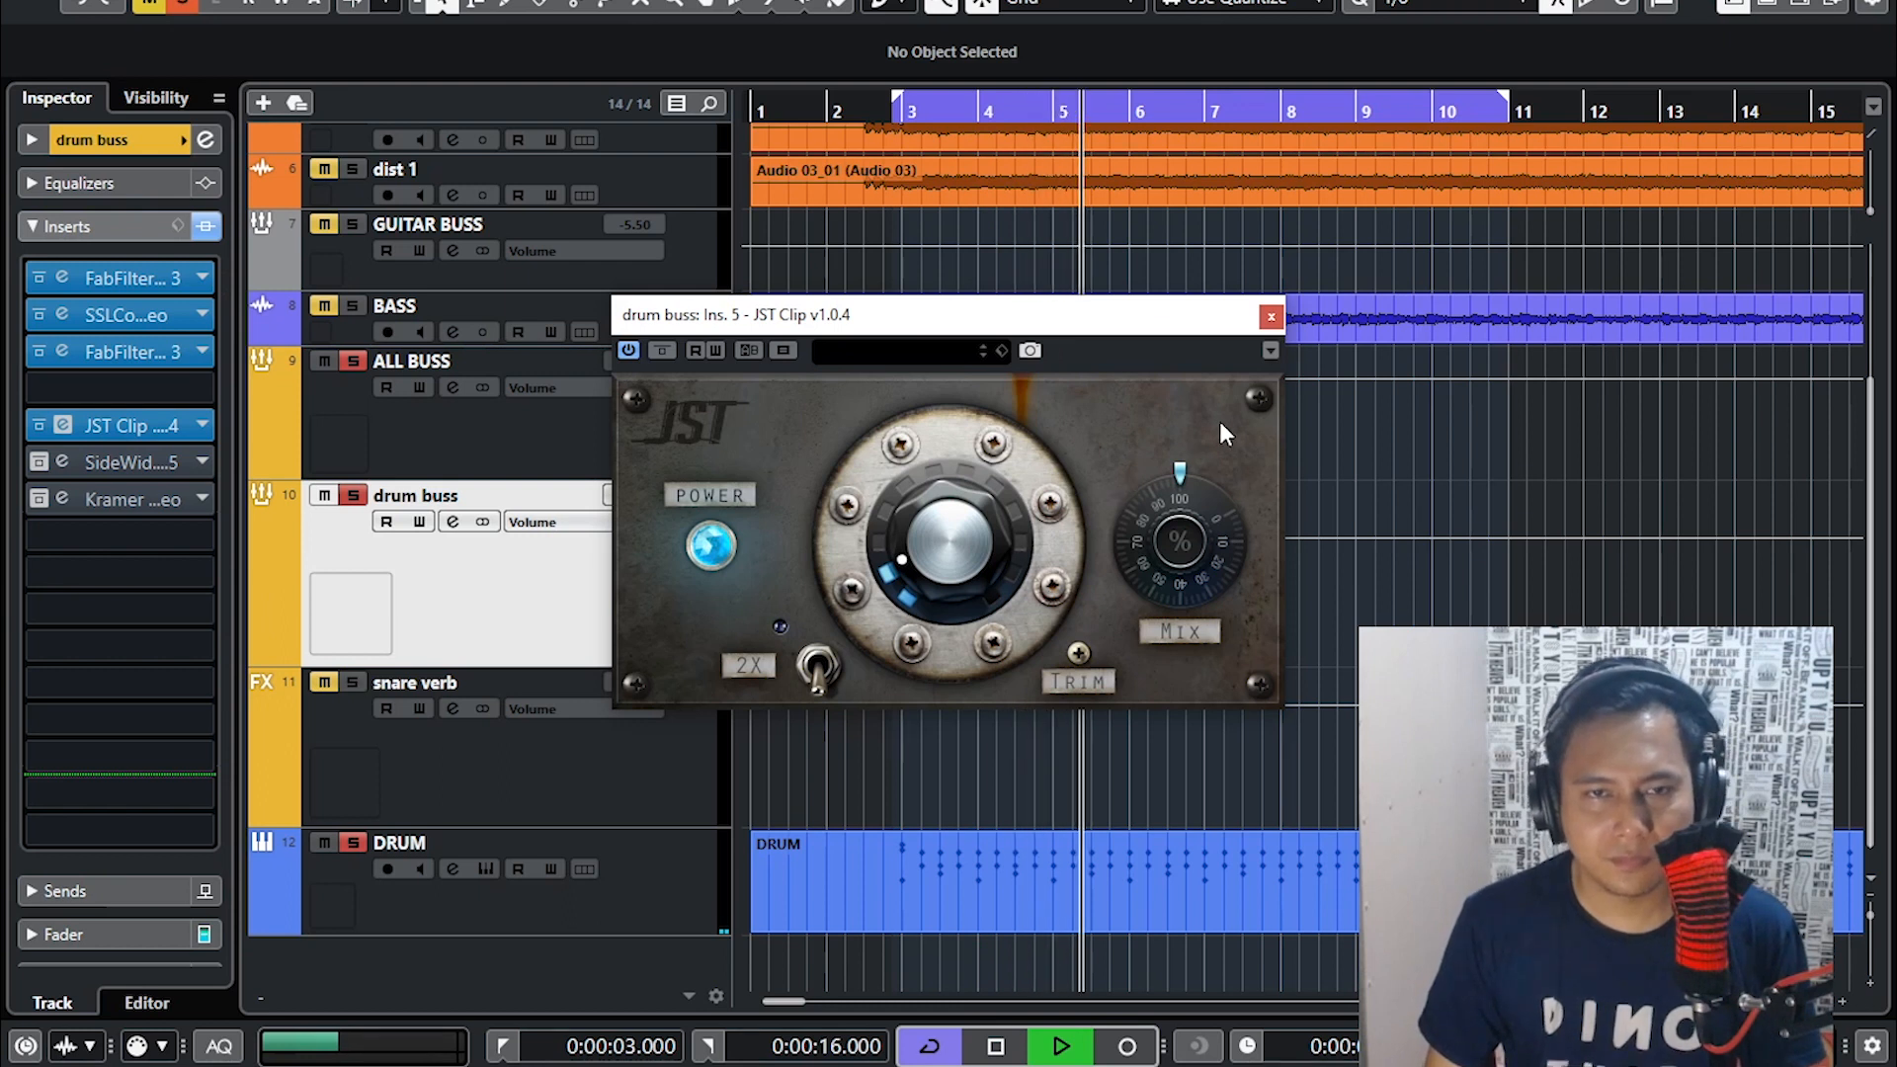
left_click(1270, 316)
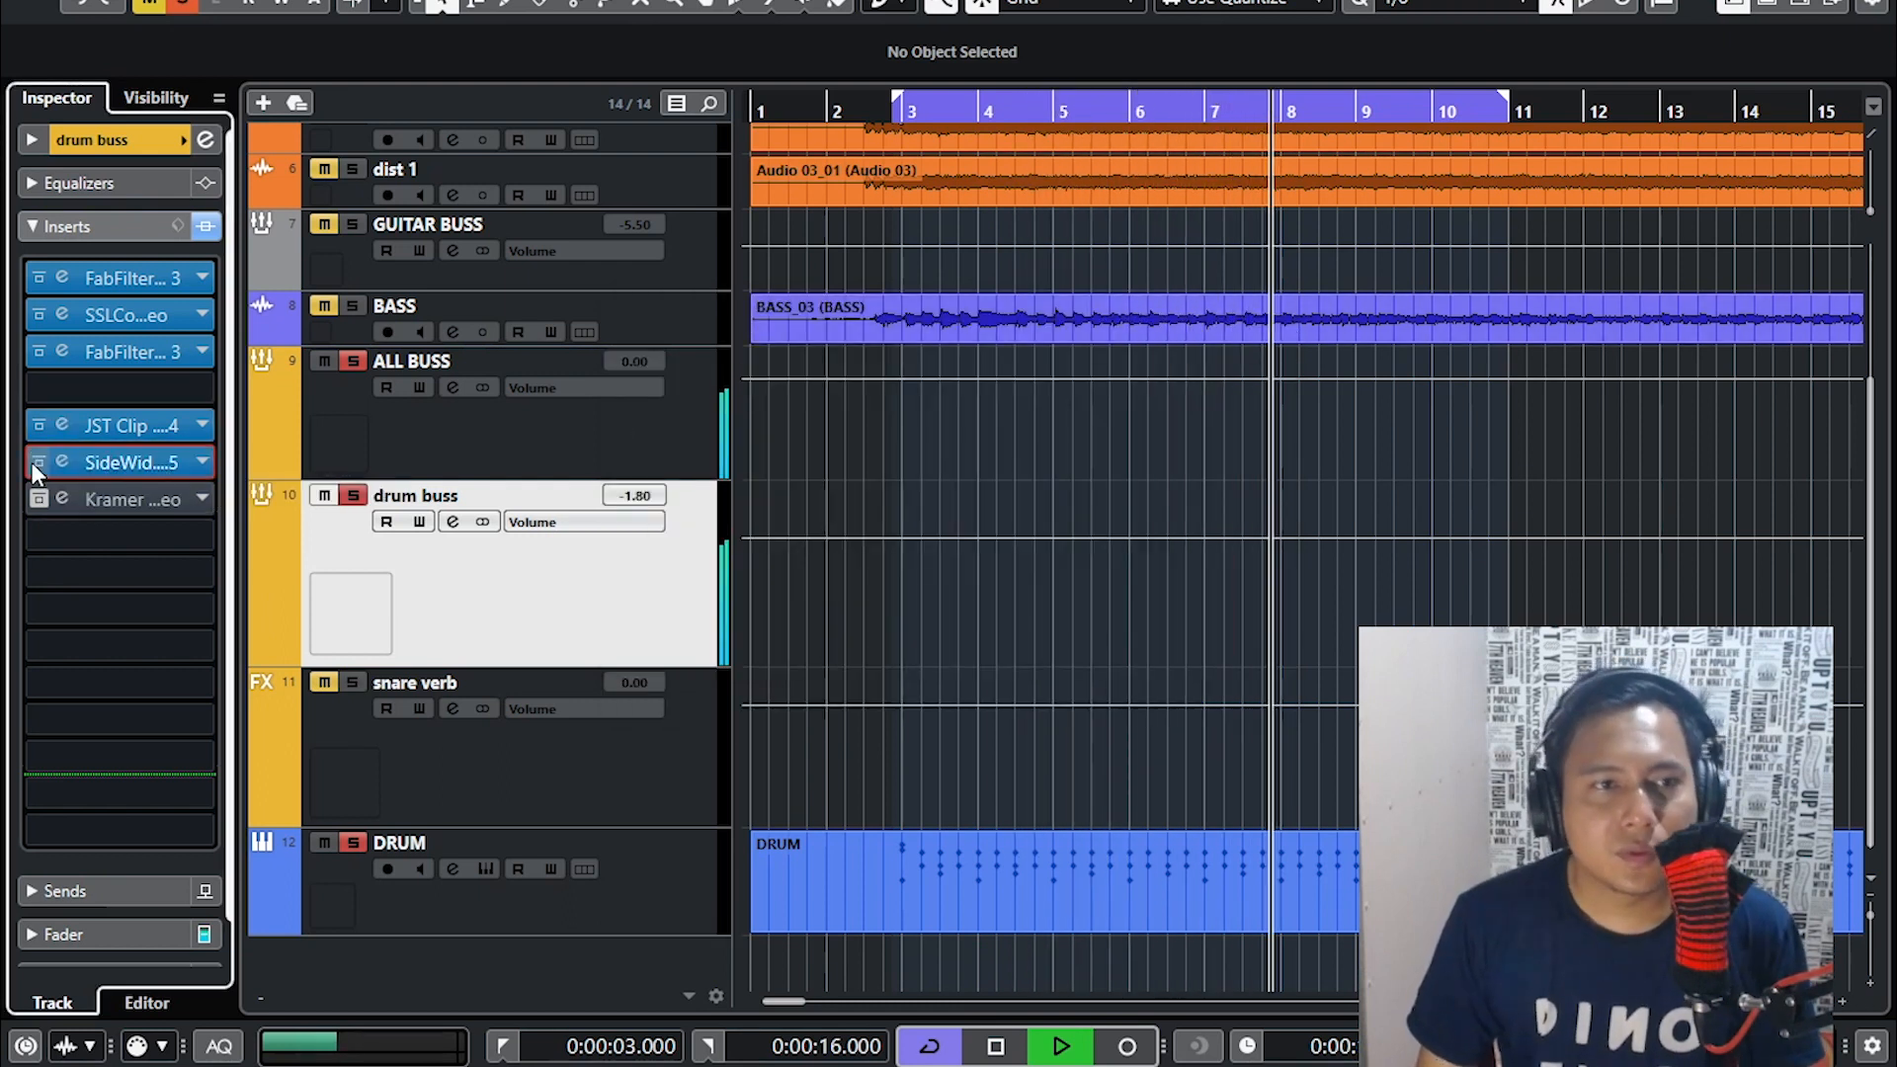
left_click(61, 462)
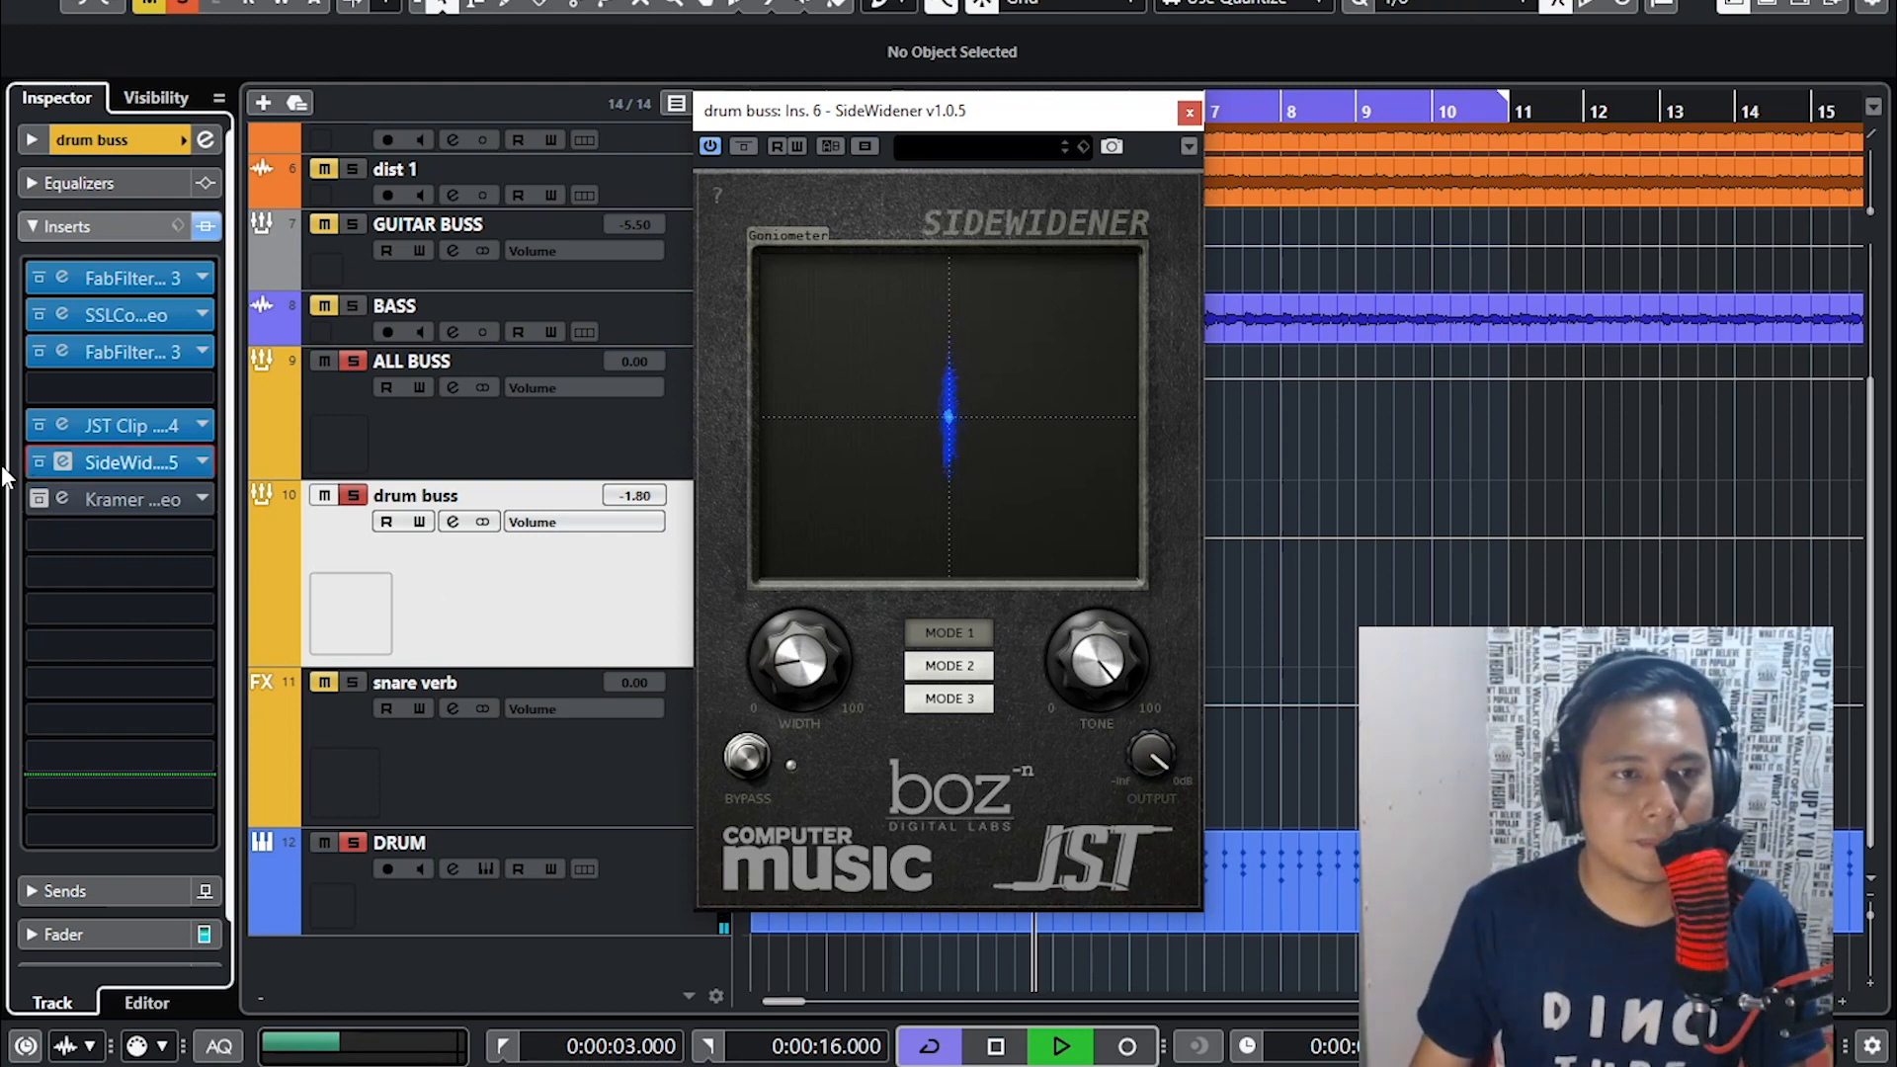
- Compare the drums with SideWidener bypassed and active, leaving it active, and close its editor
left_click(39, 460)
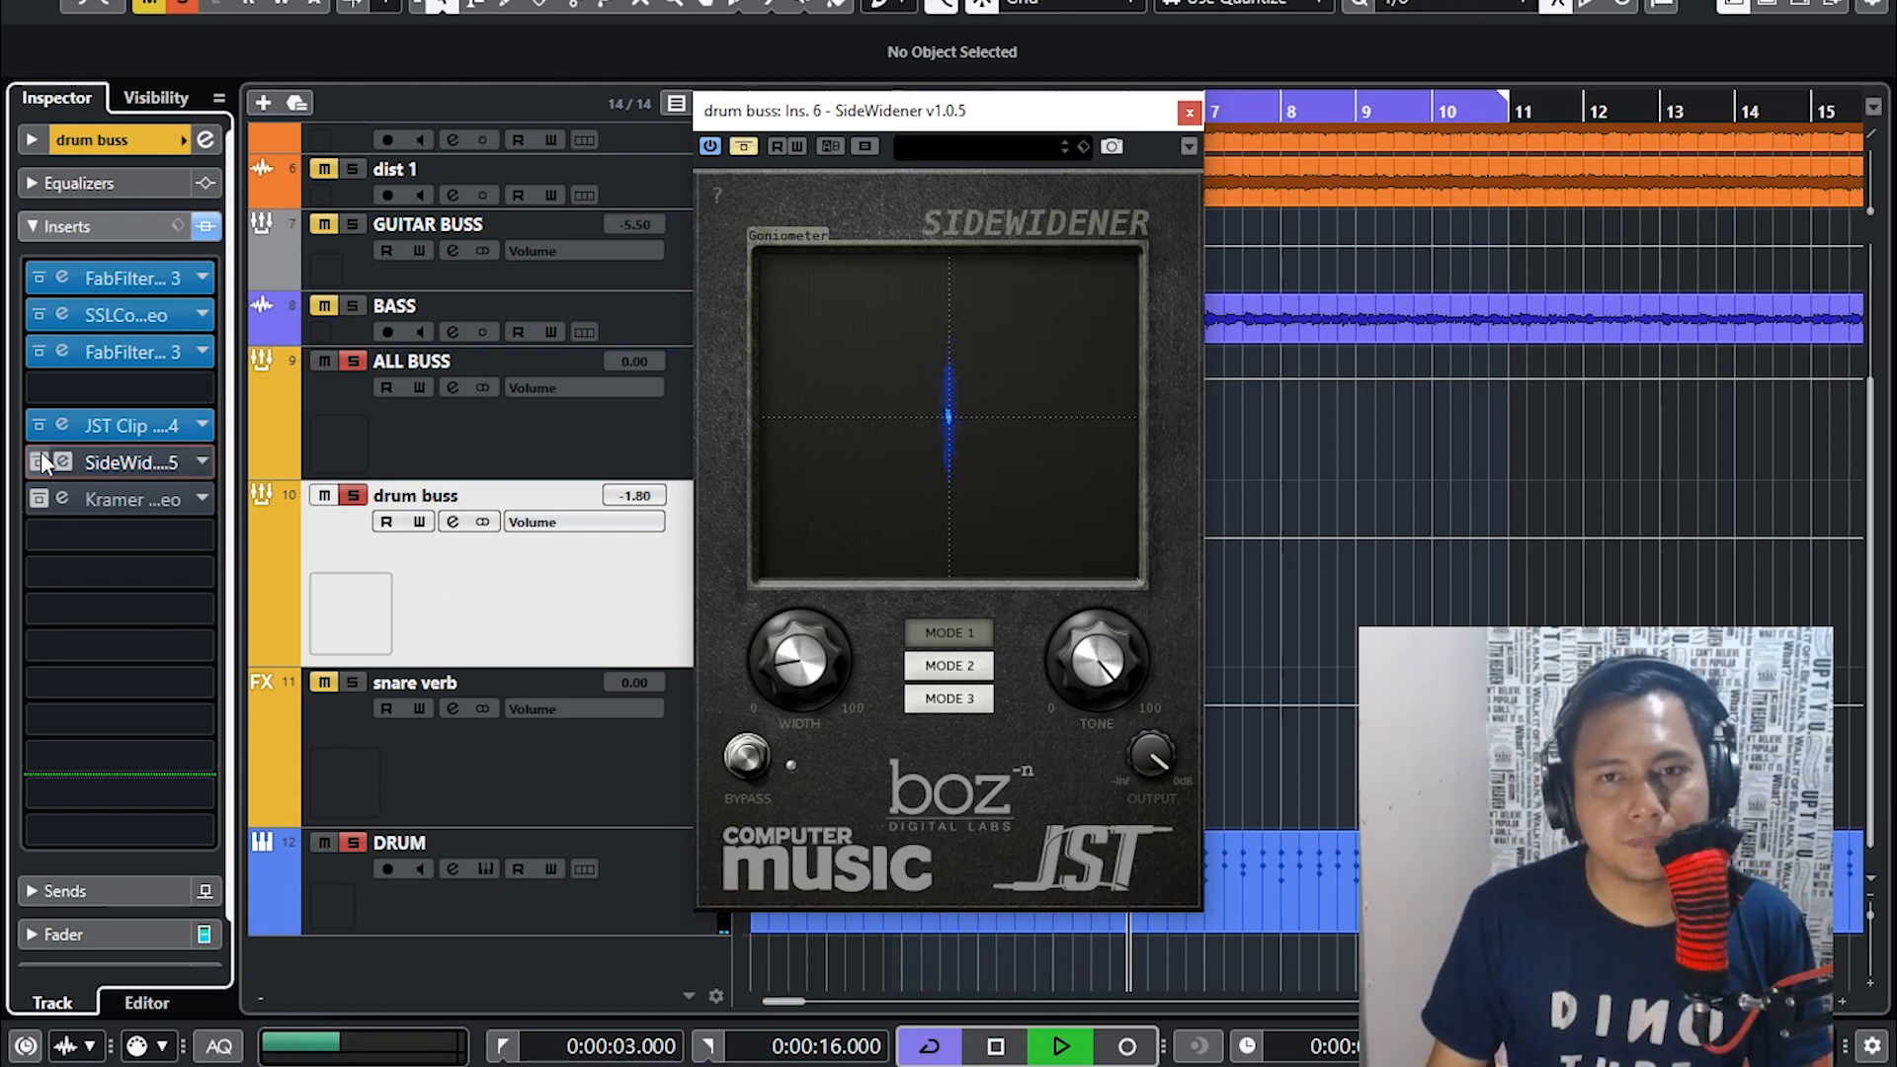
left_click(39, 460)
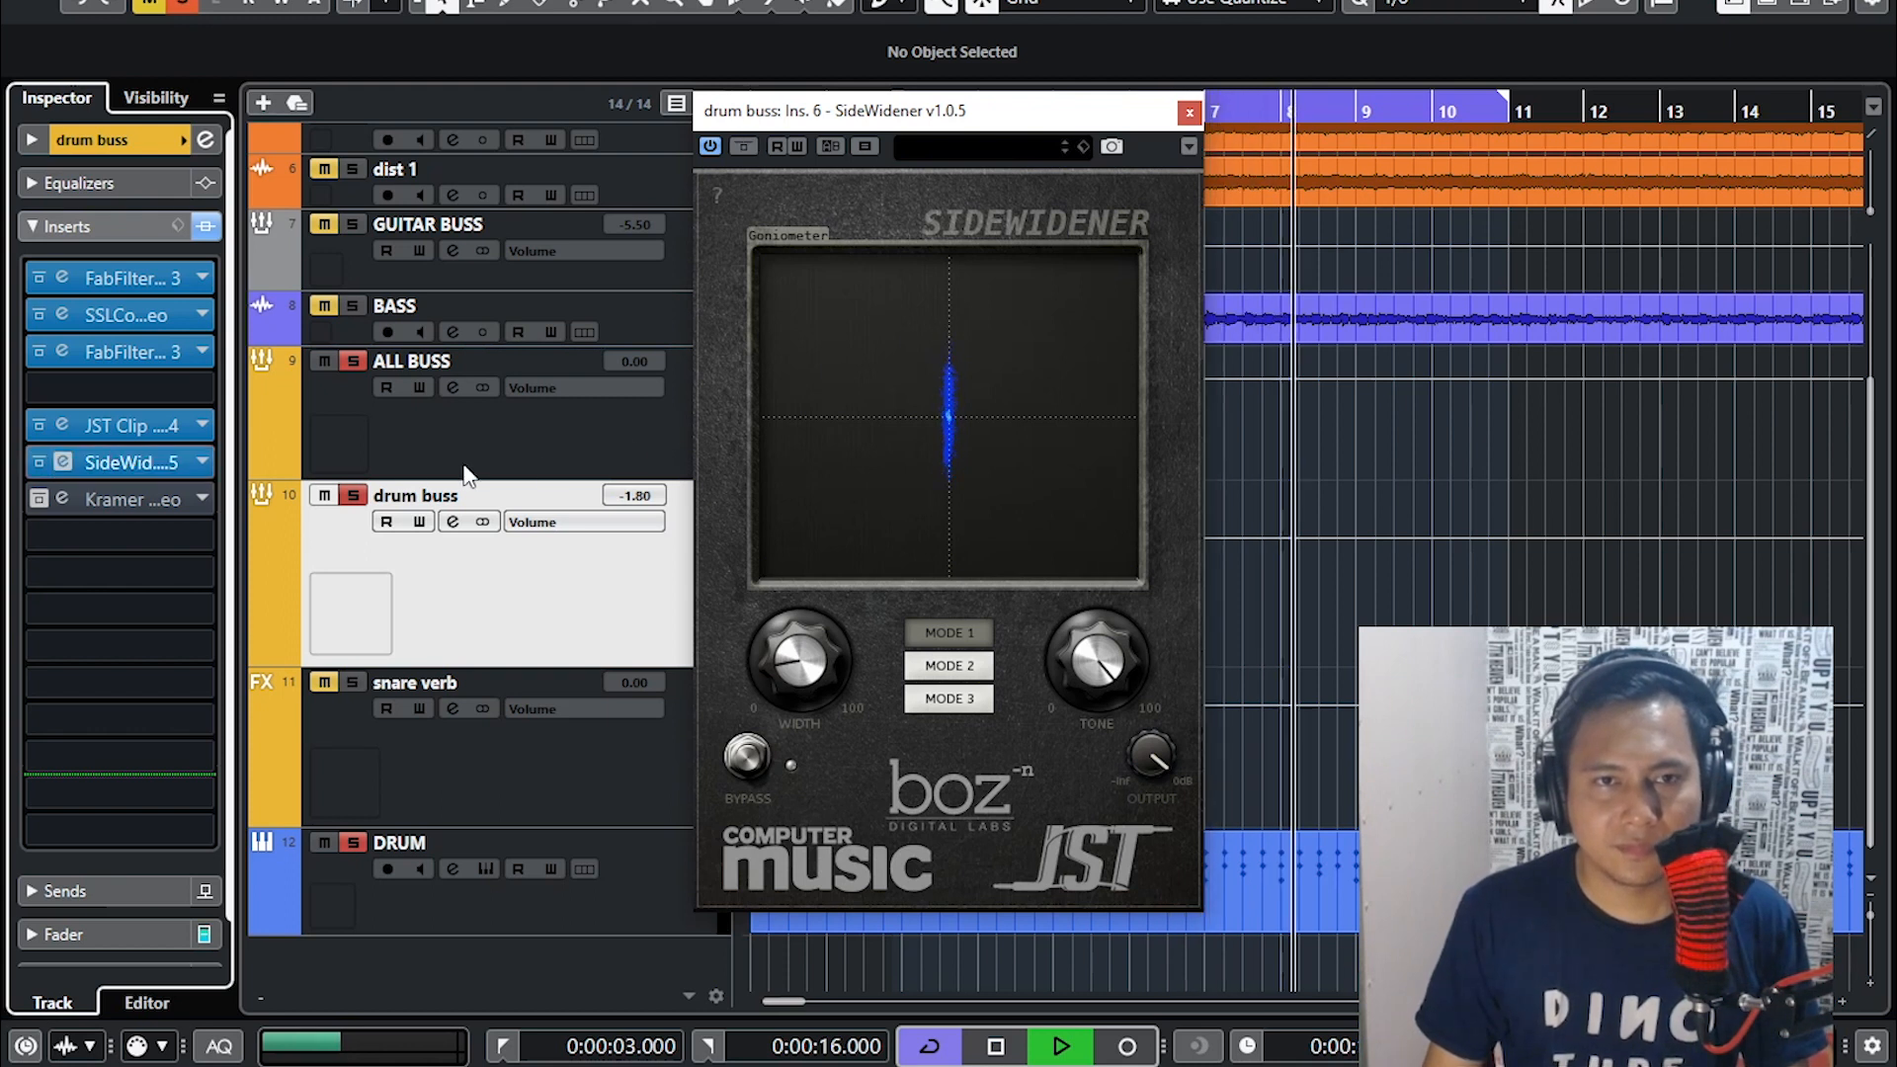
left_click(39, 462)
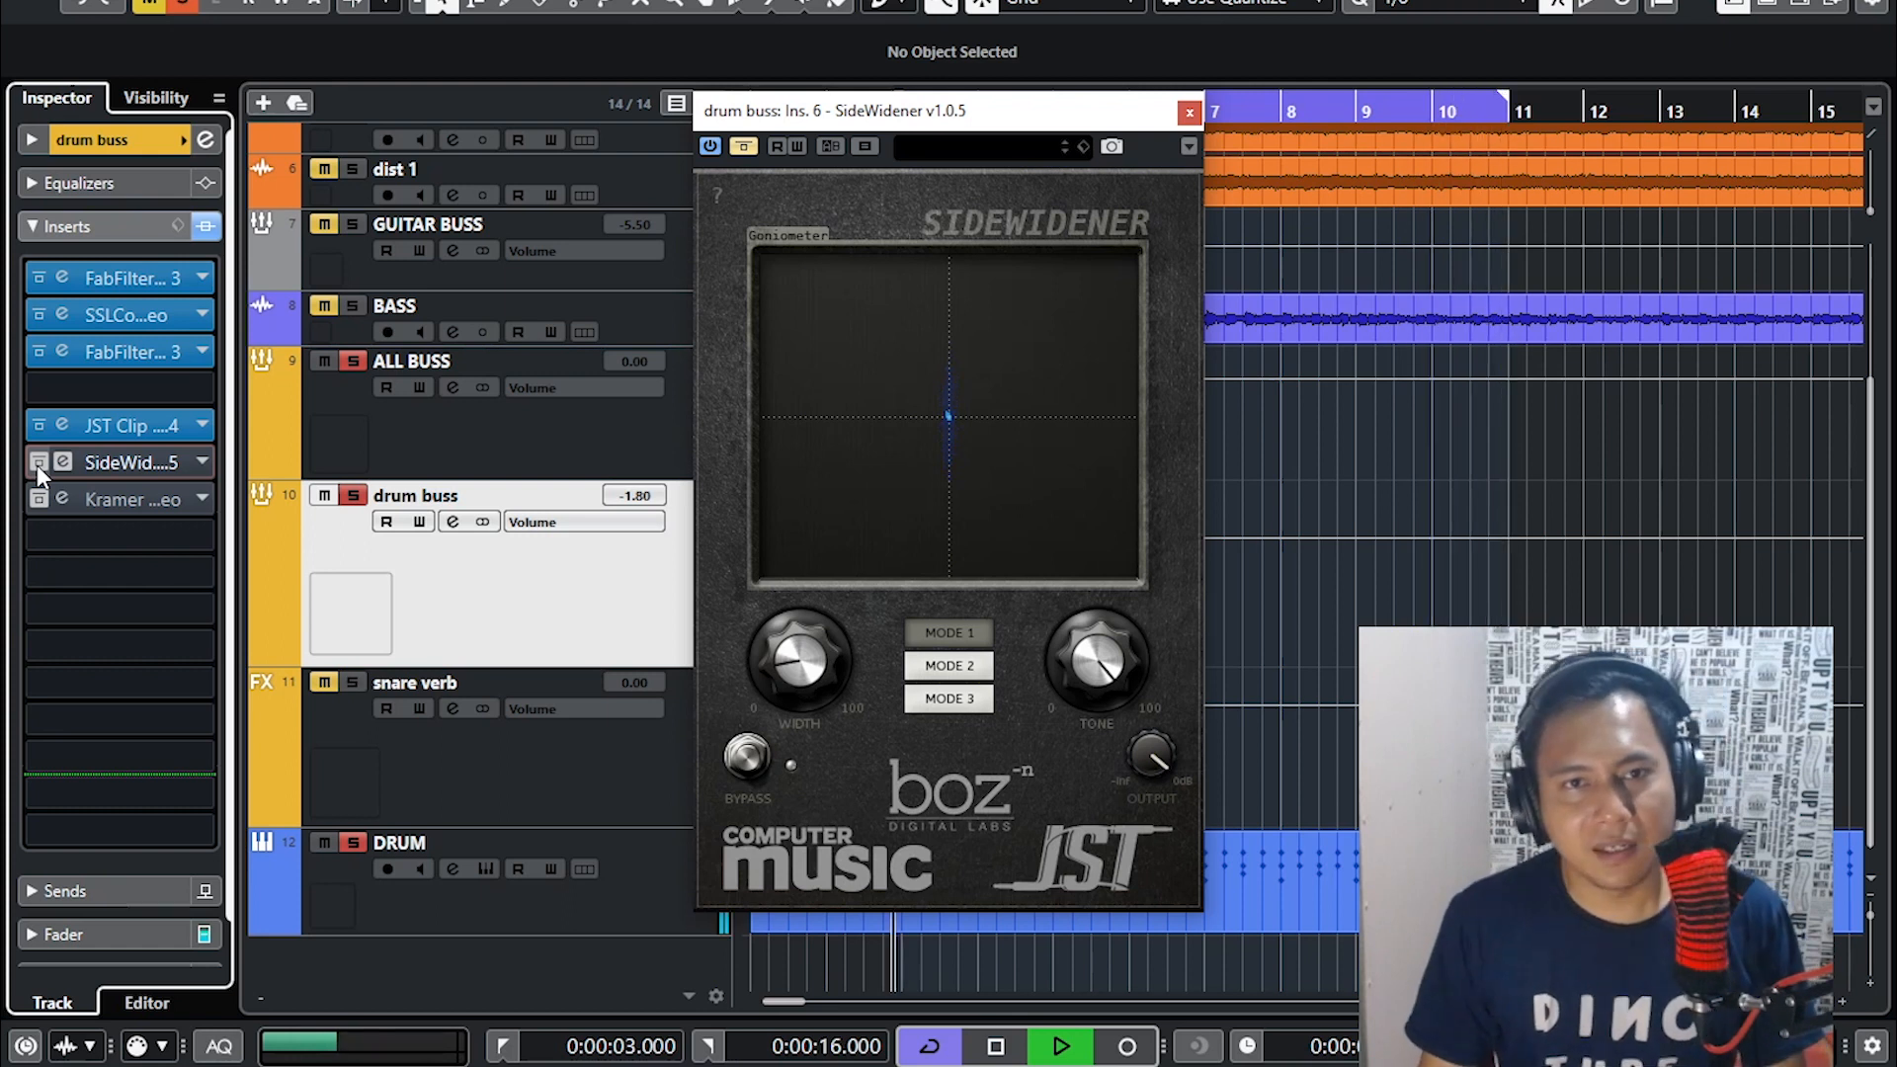
left_click(37, 462)
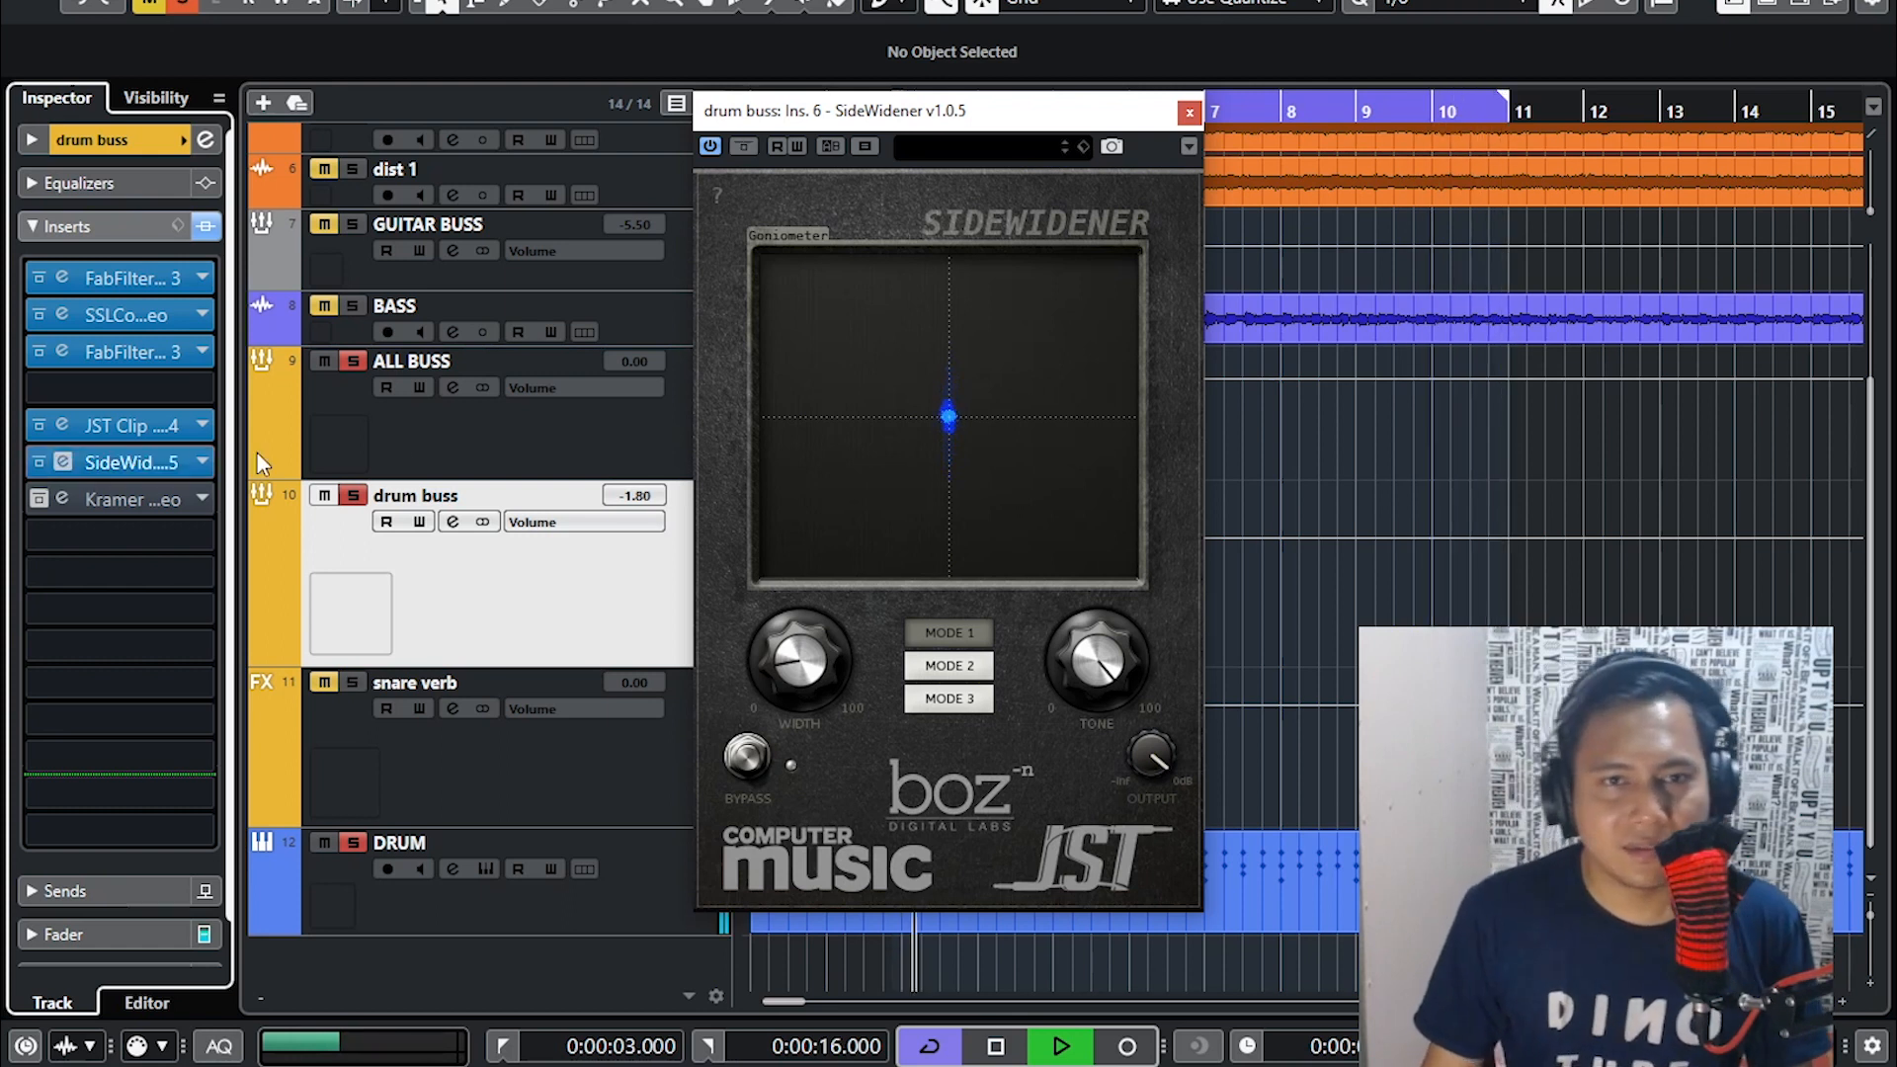
left_click(1190, 111)
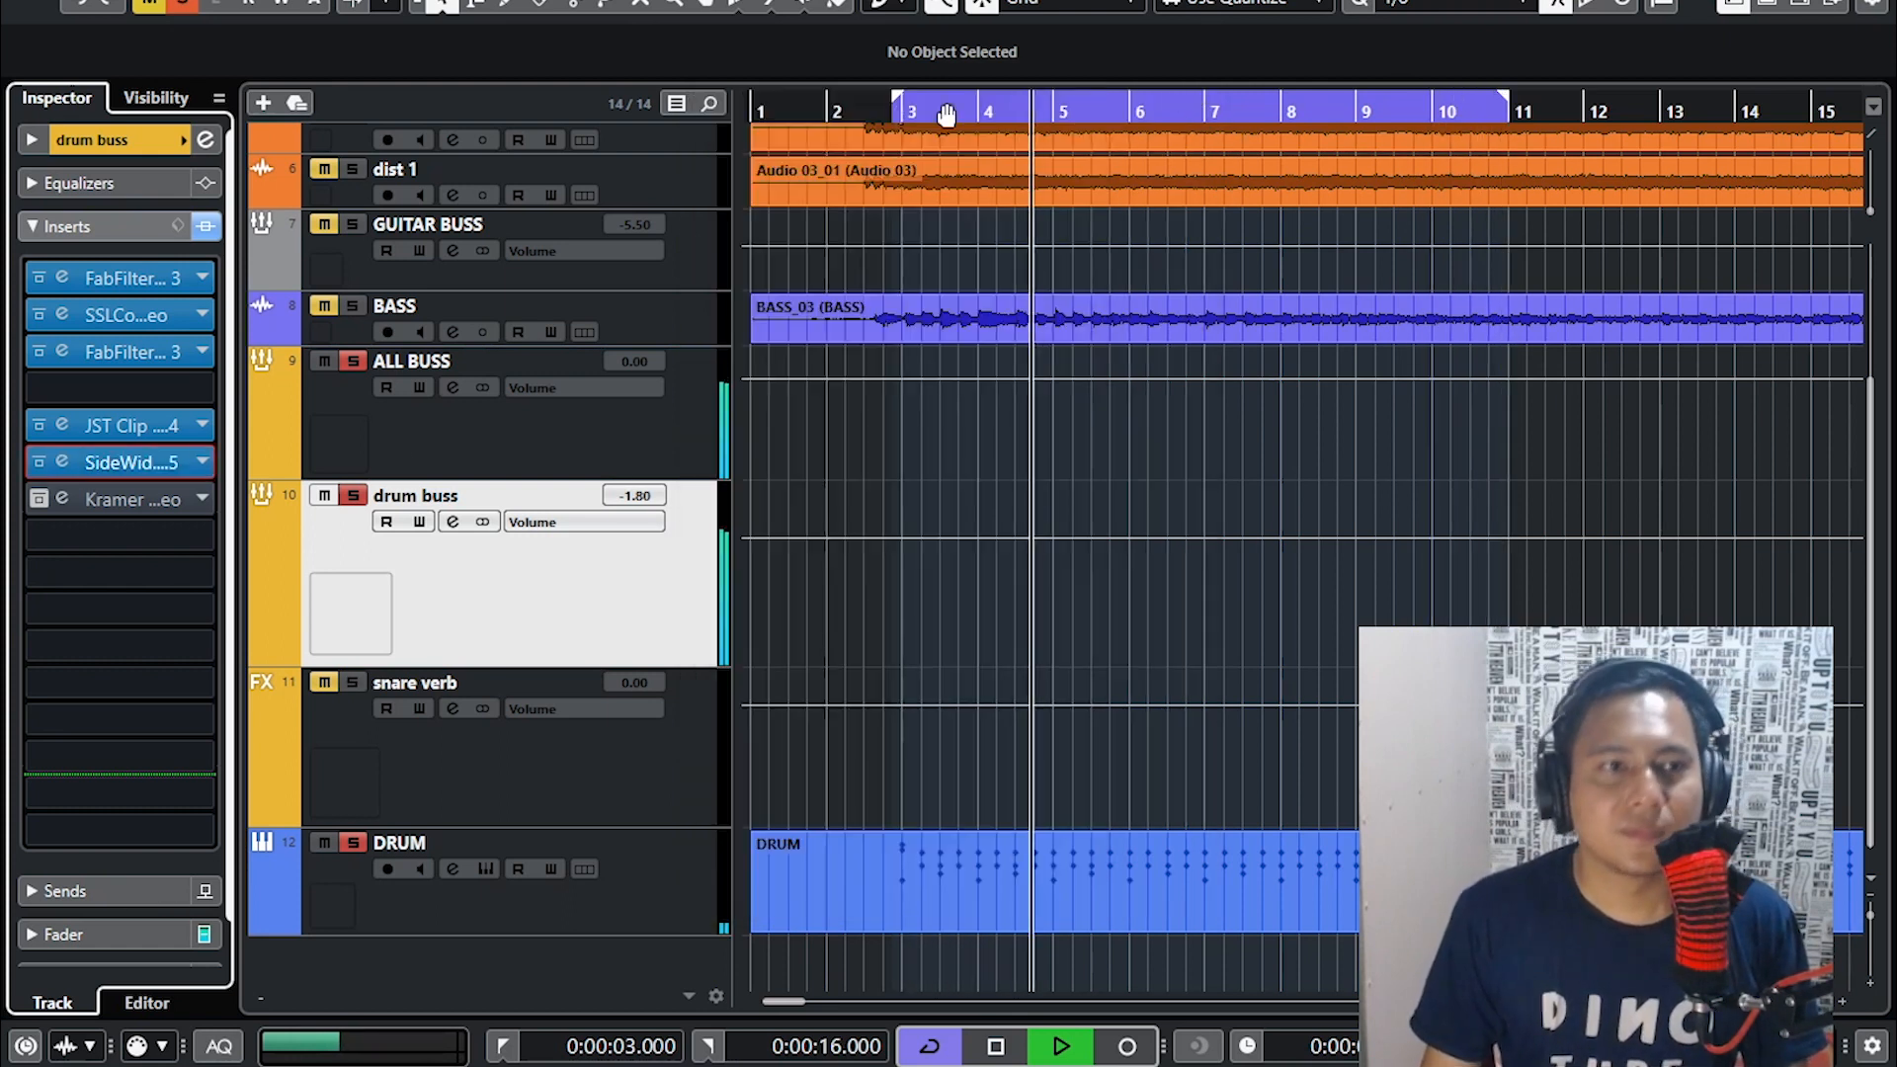
- Activate Kramer Tape on the drum buss, review its settings in the editor, and close it
left_click(39, 499)
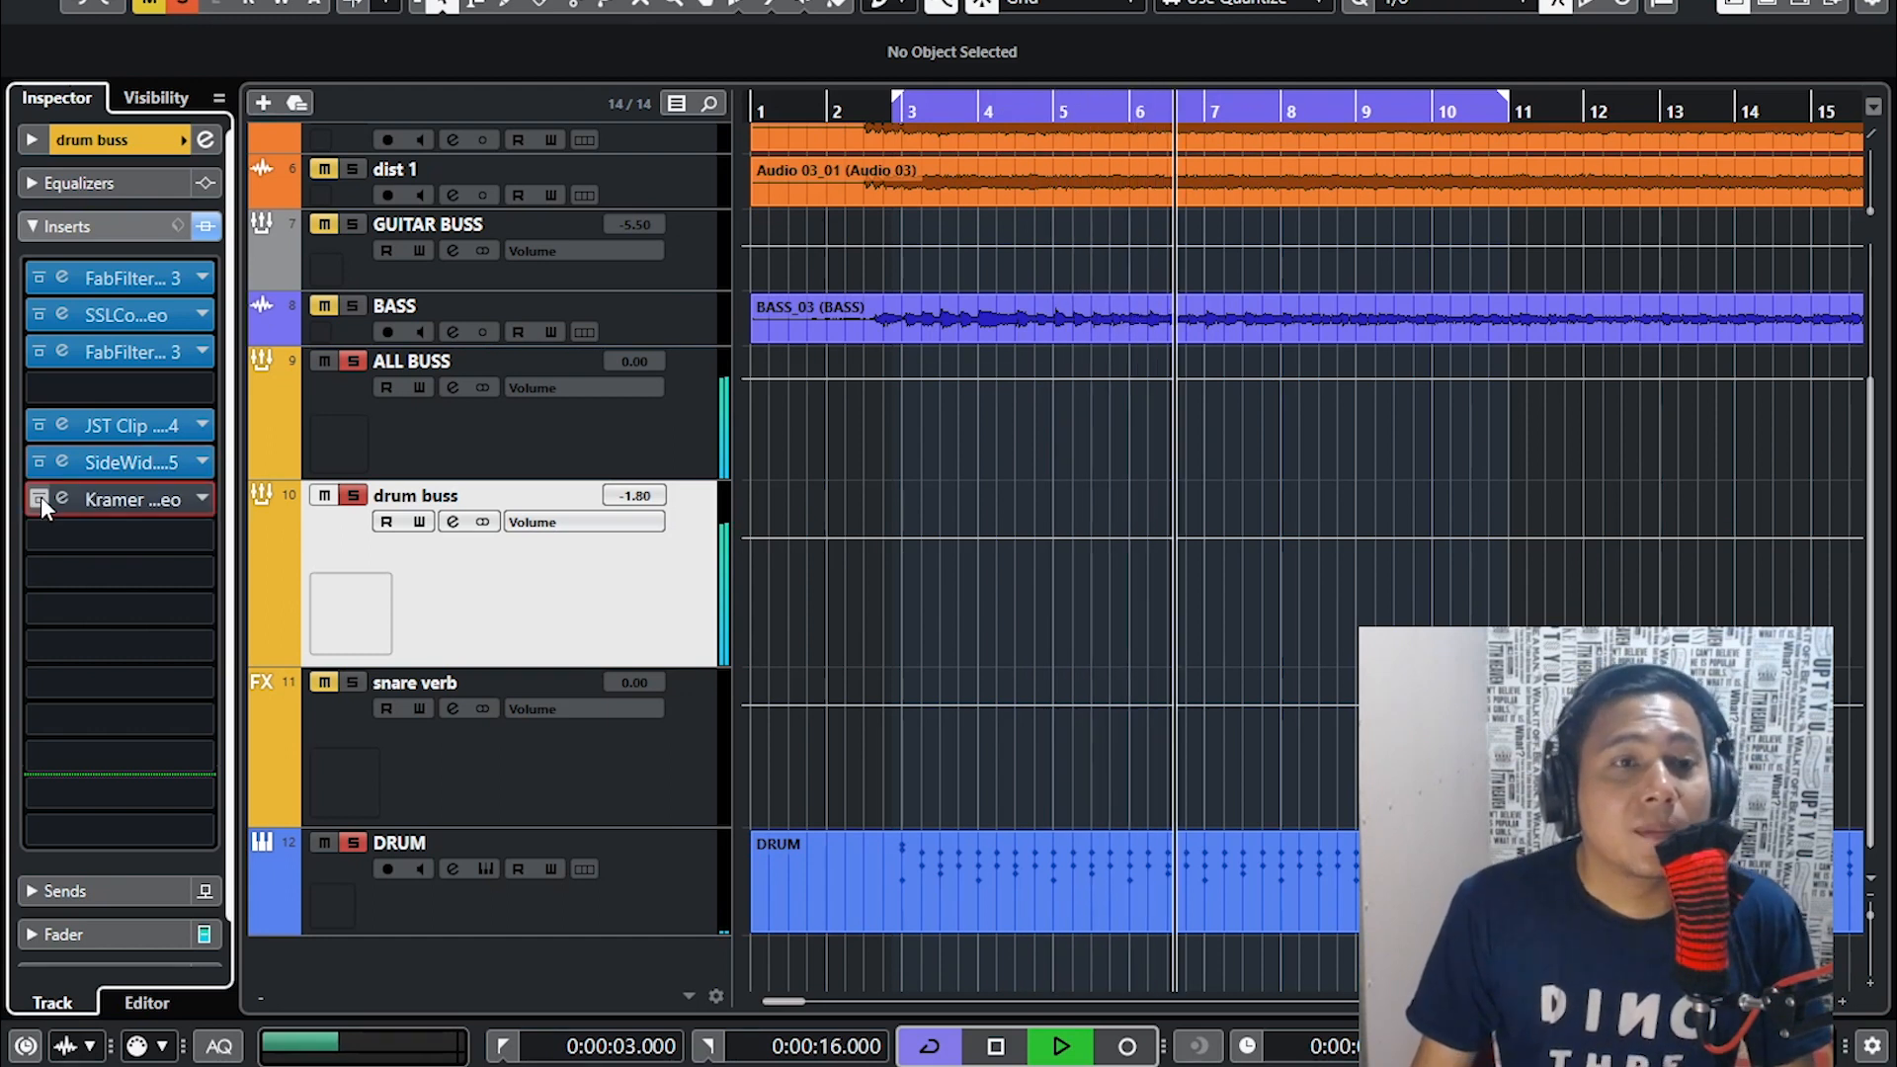
left_click(62, 498)
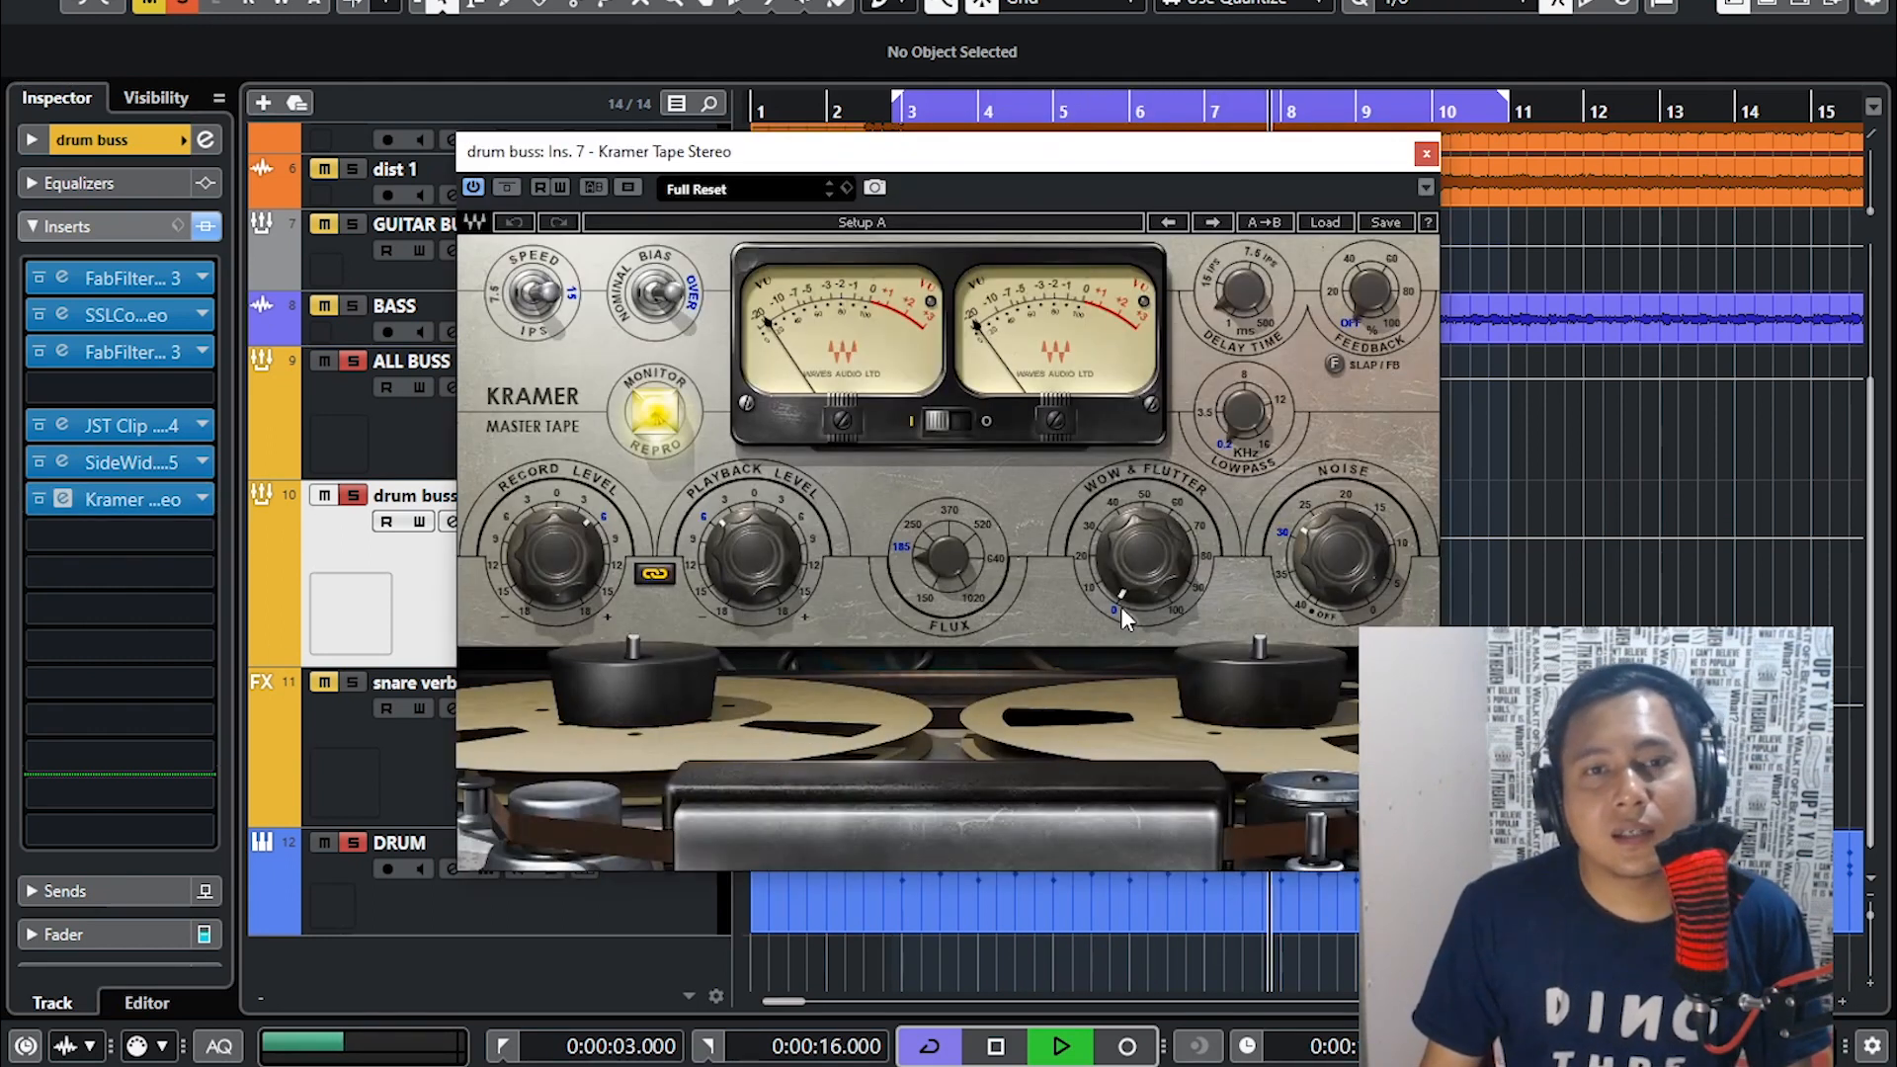
left_click(1426, 153)
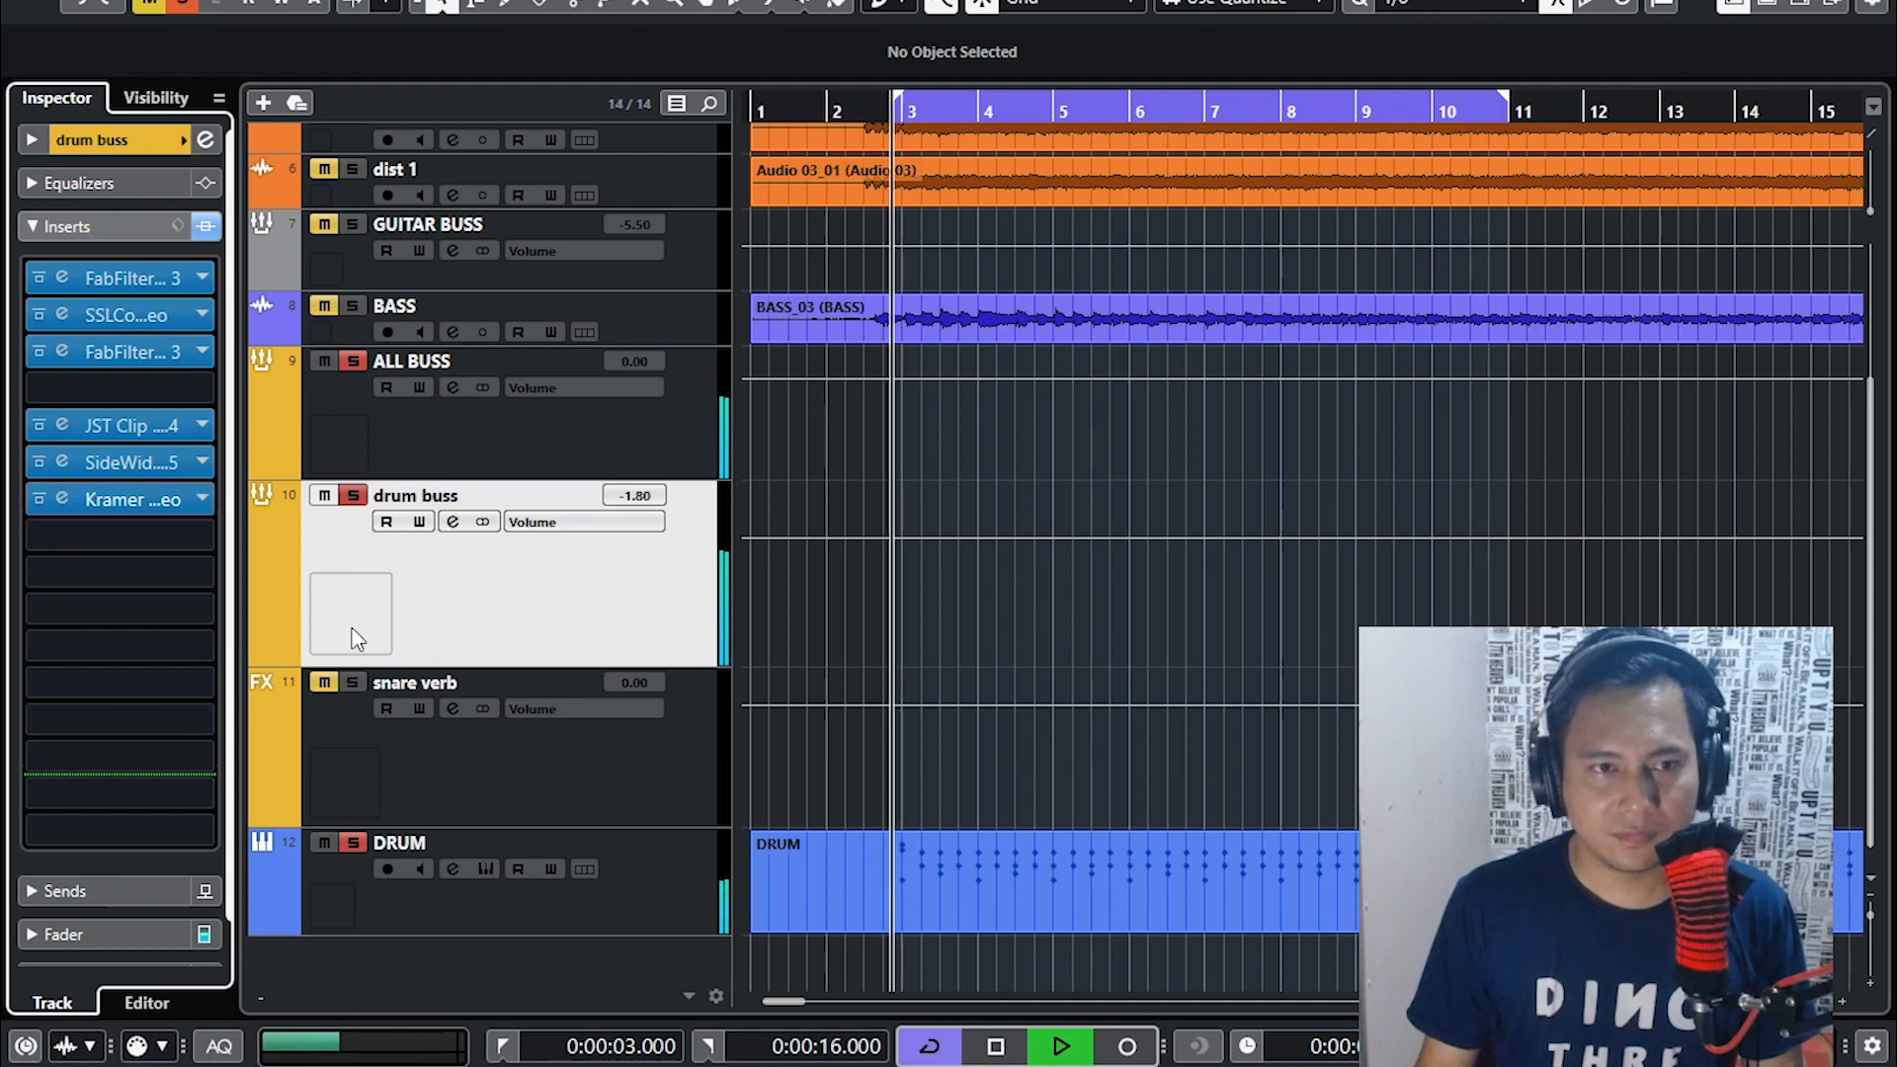
- Solo the snare verb FX track together with the drums, listen to the result, and stop playback
left_click(353, 682)
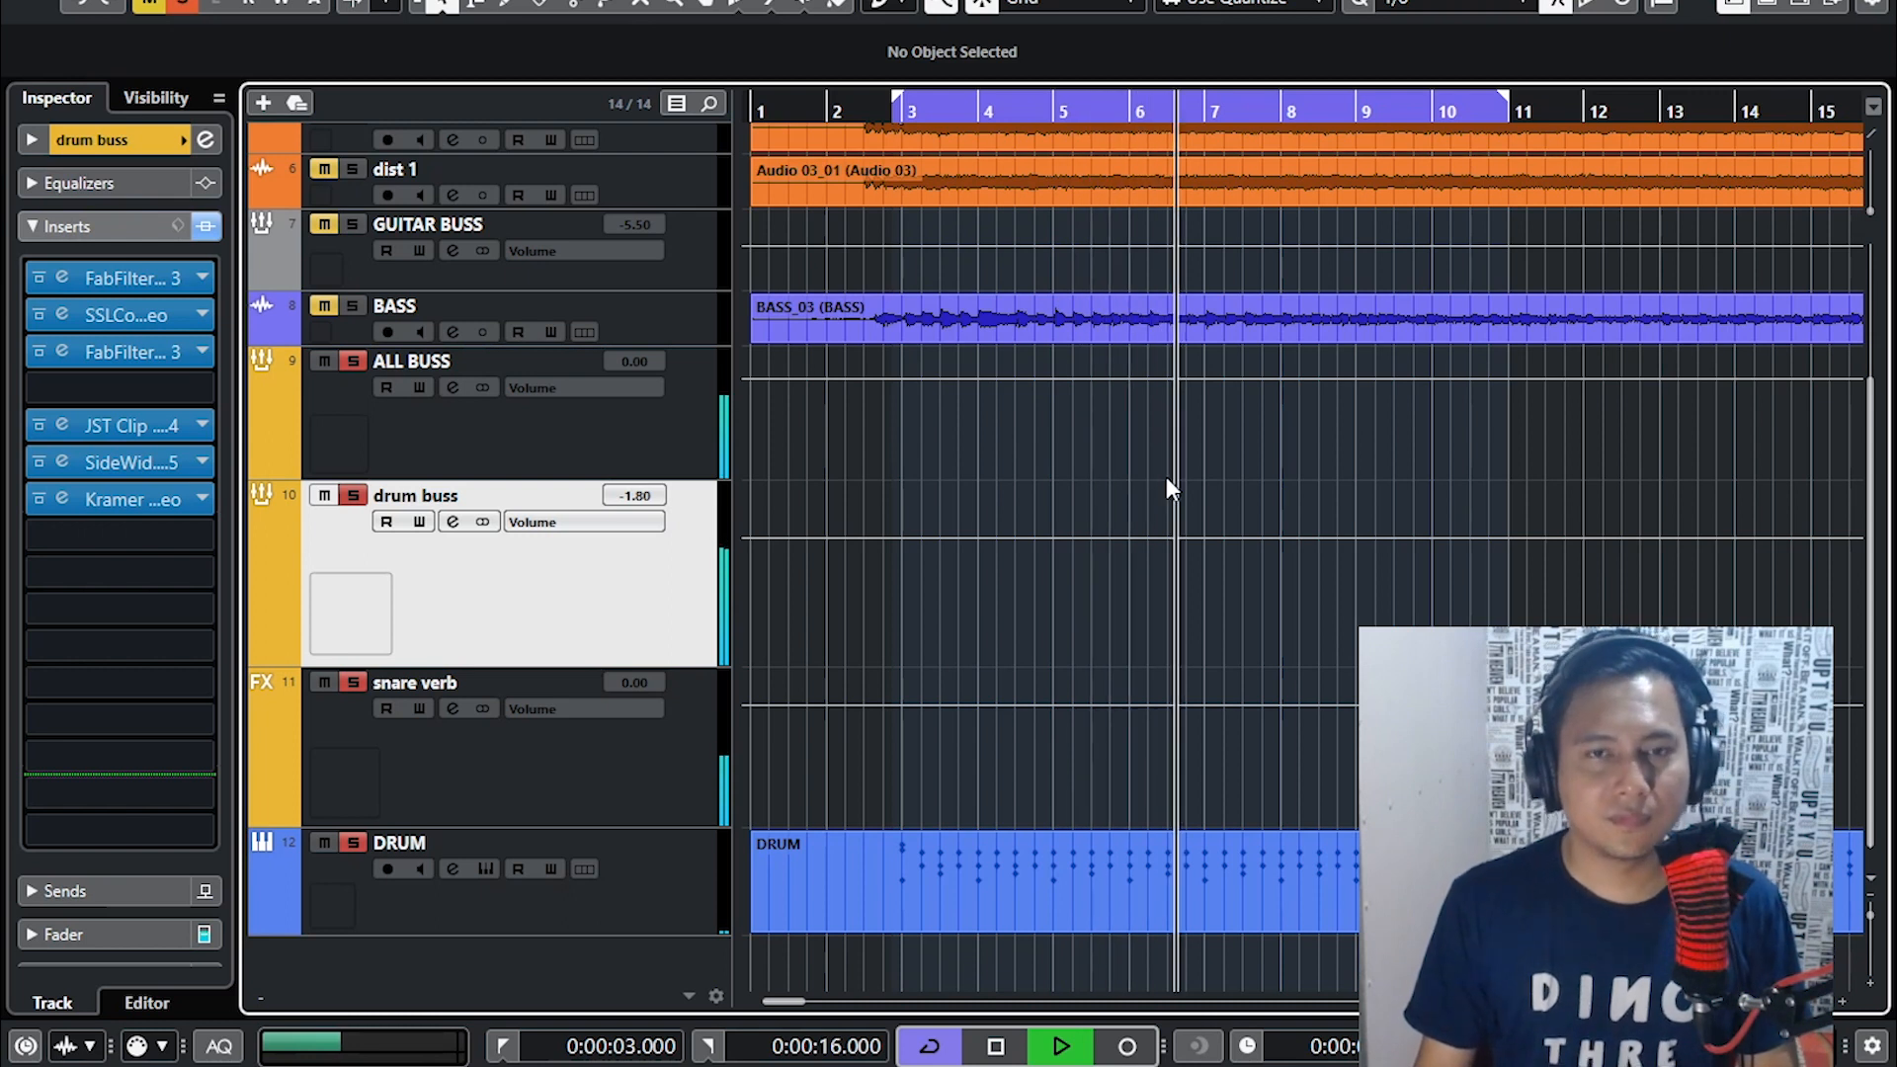
key("space")
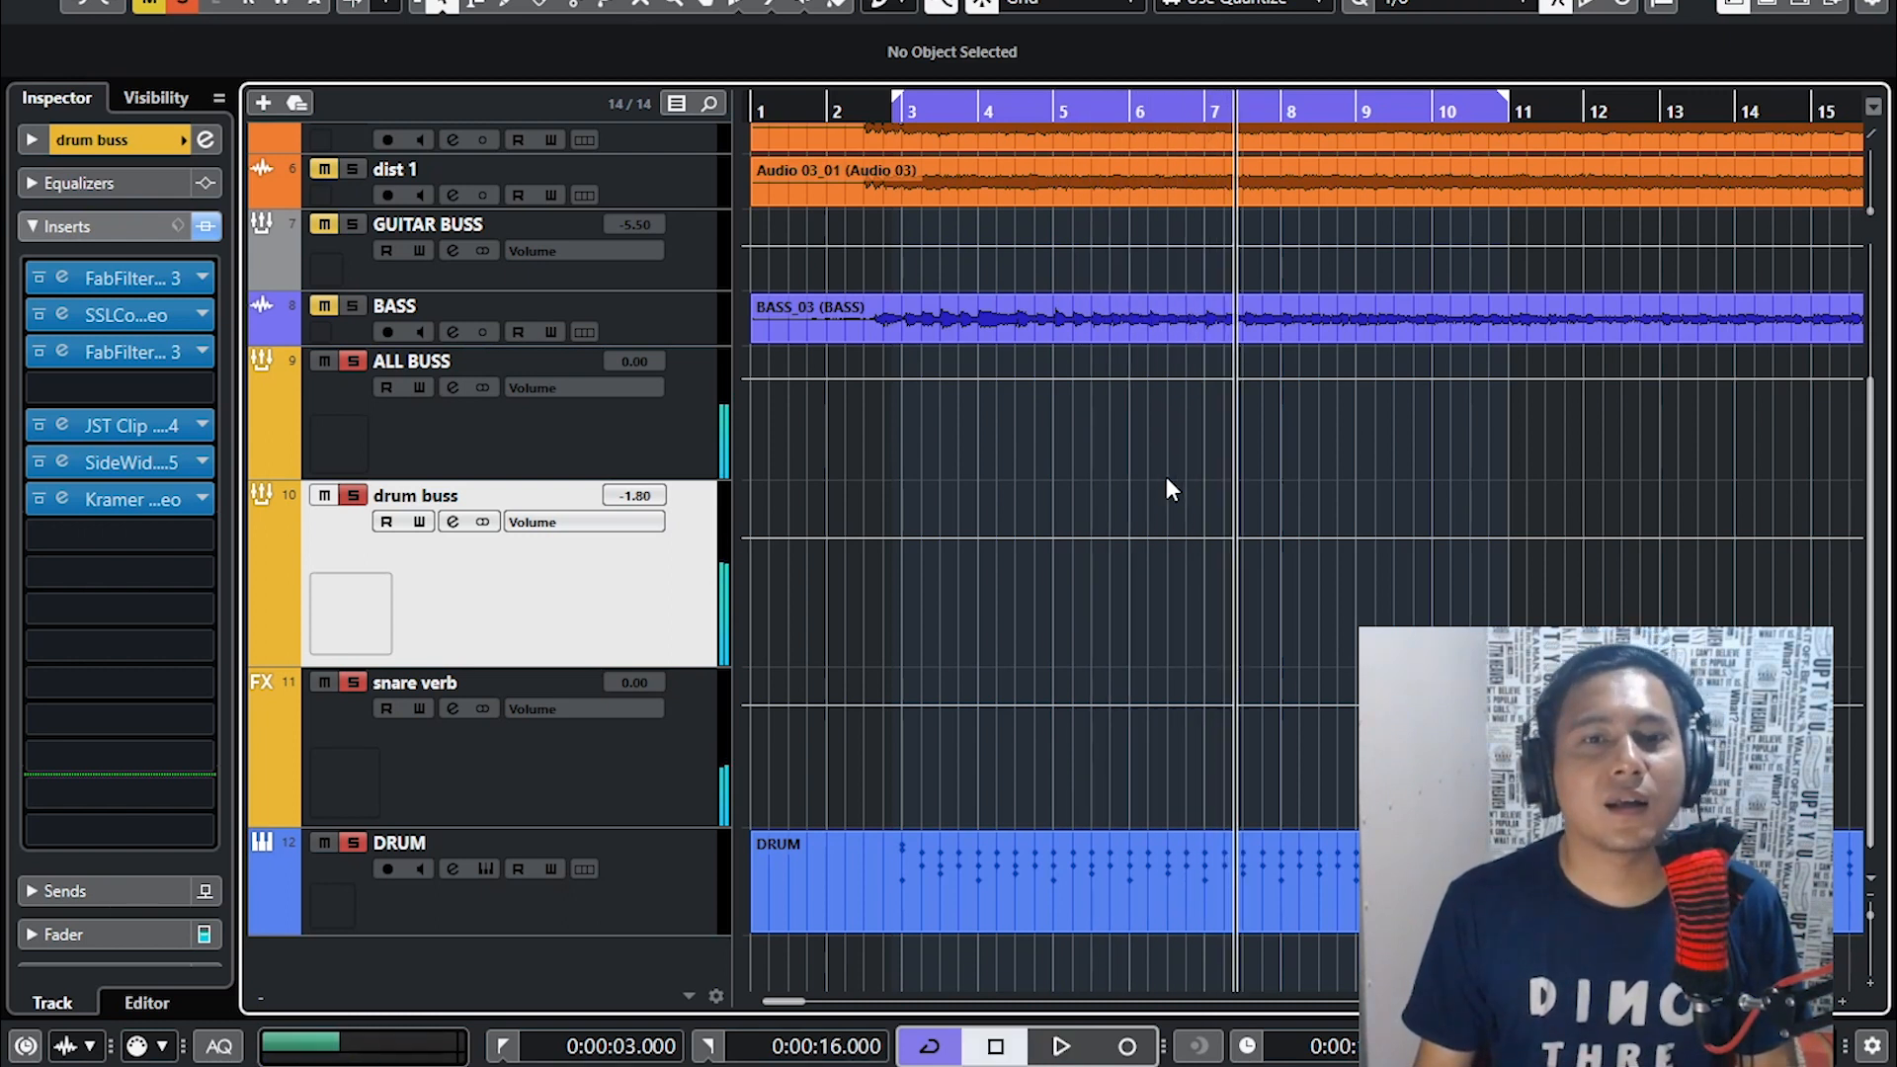